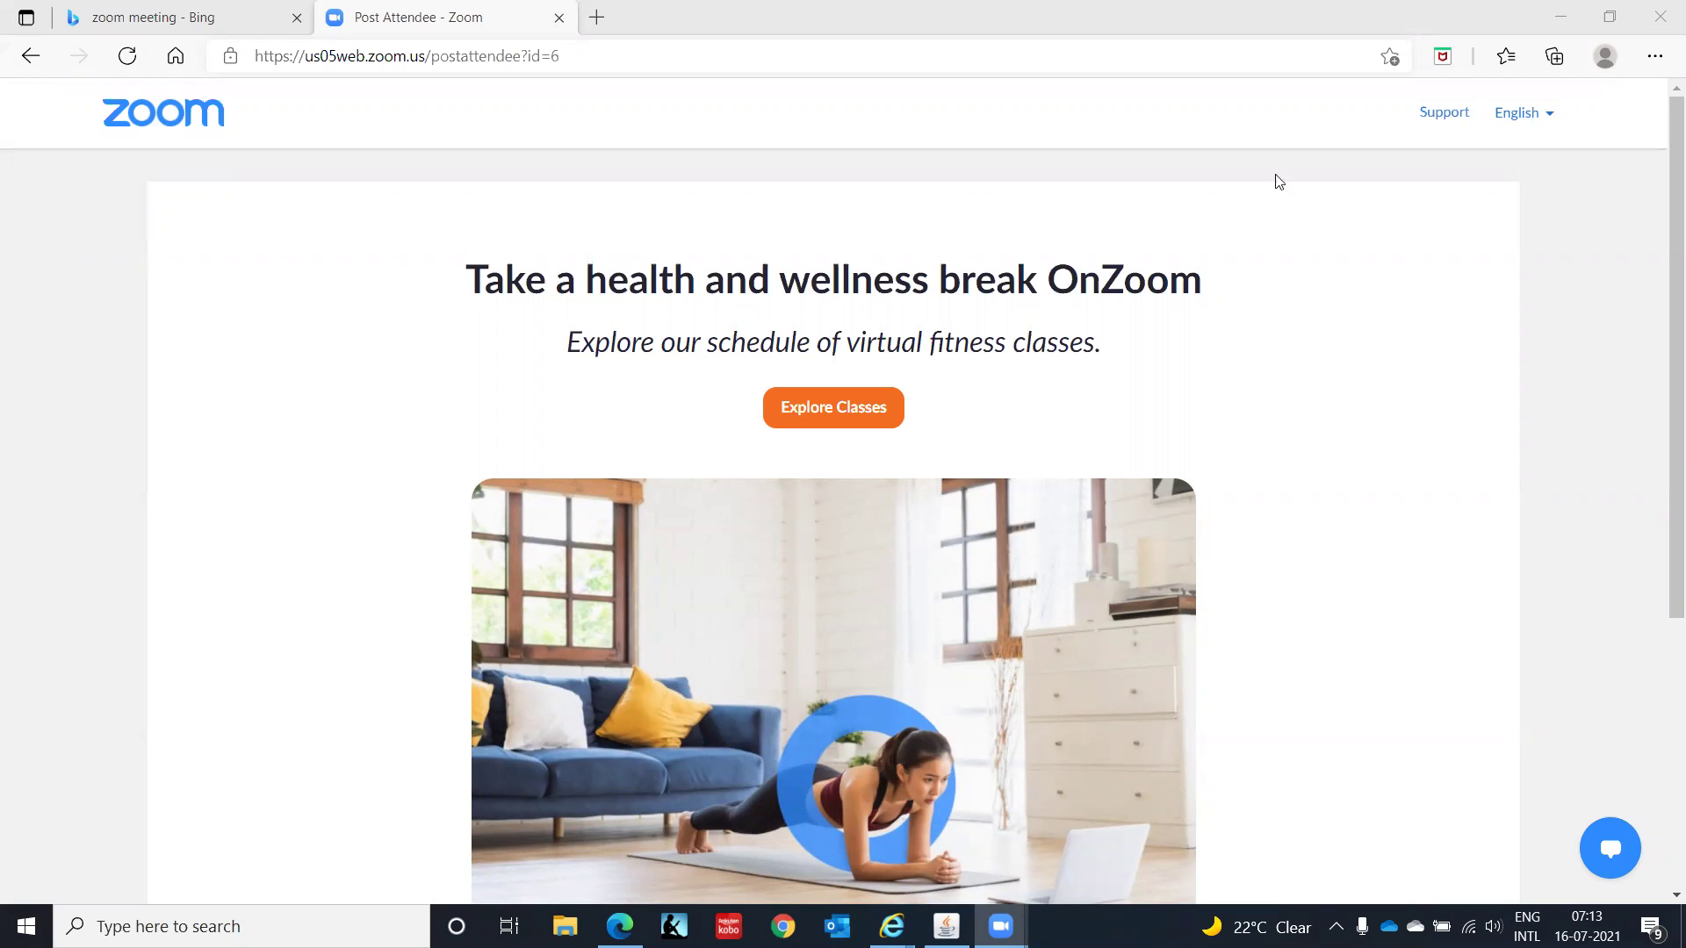
Step: Minimize the browser and open the workbook New Microsoft Excel Worksheet (4) from the desktop in Excel
left_click(1560, 17)
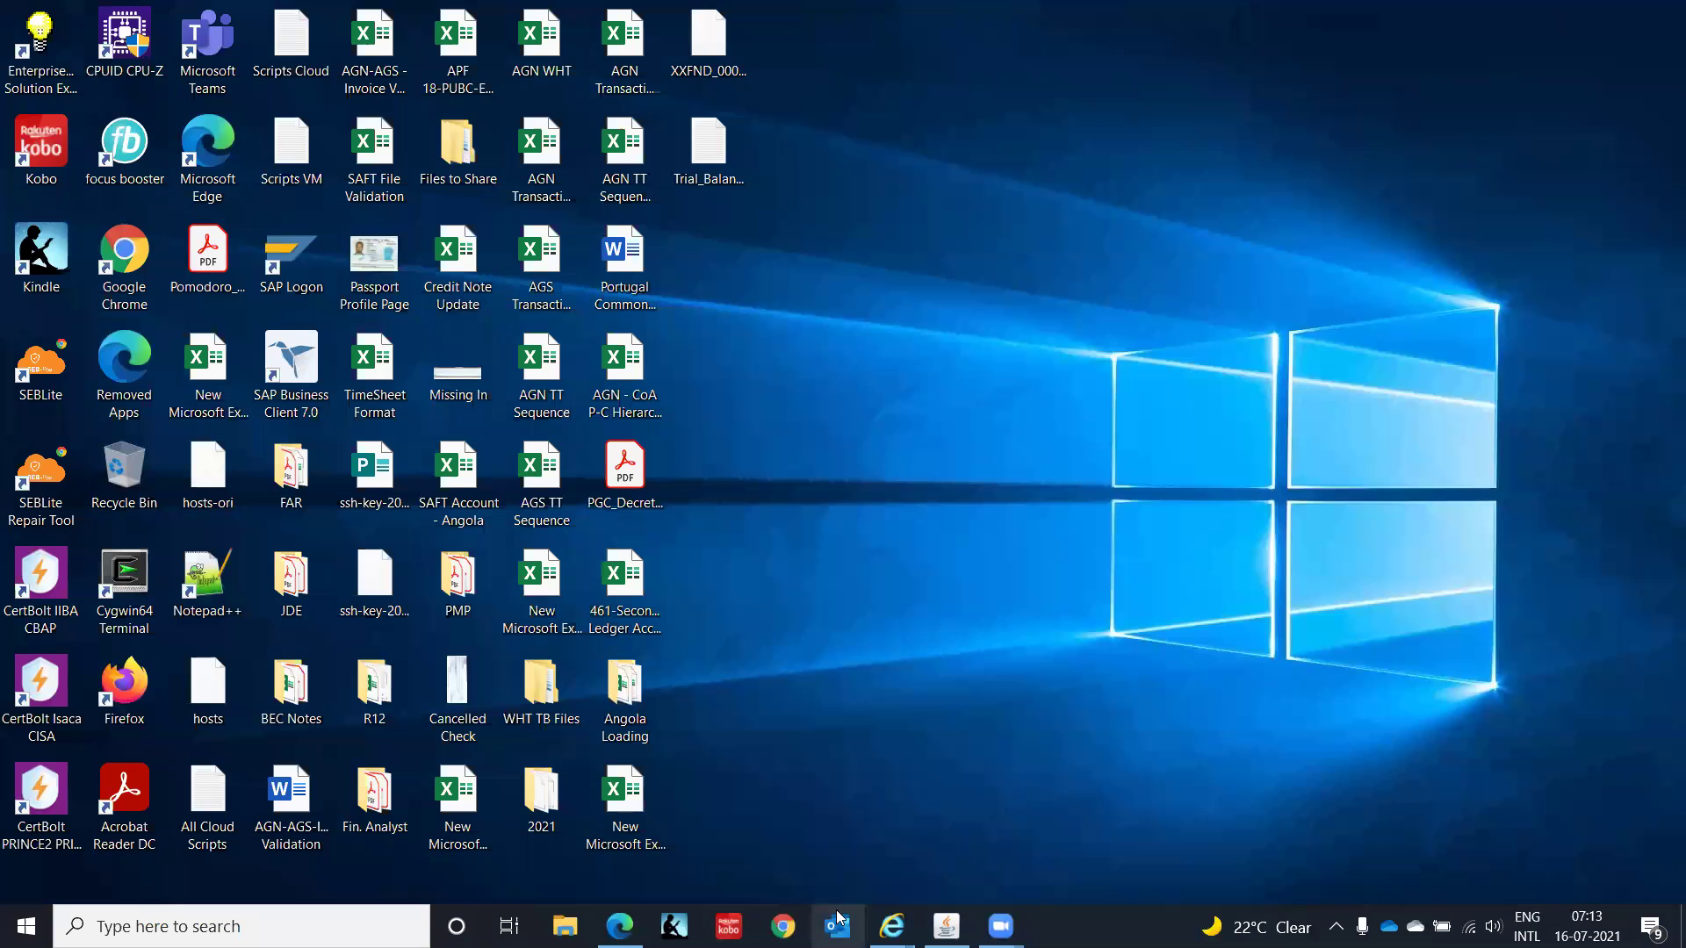
double_click(643, 820)
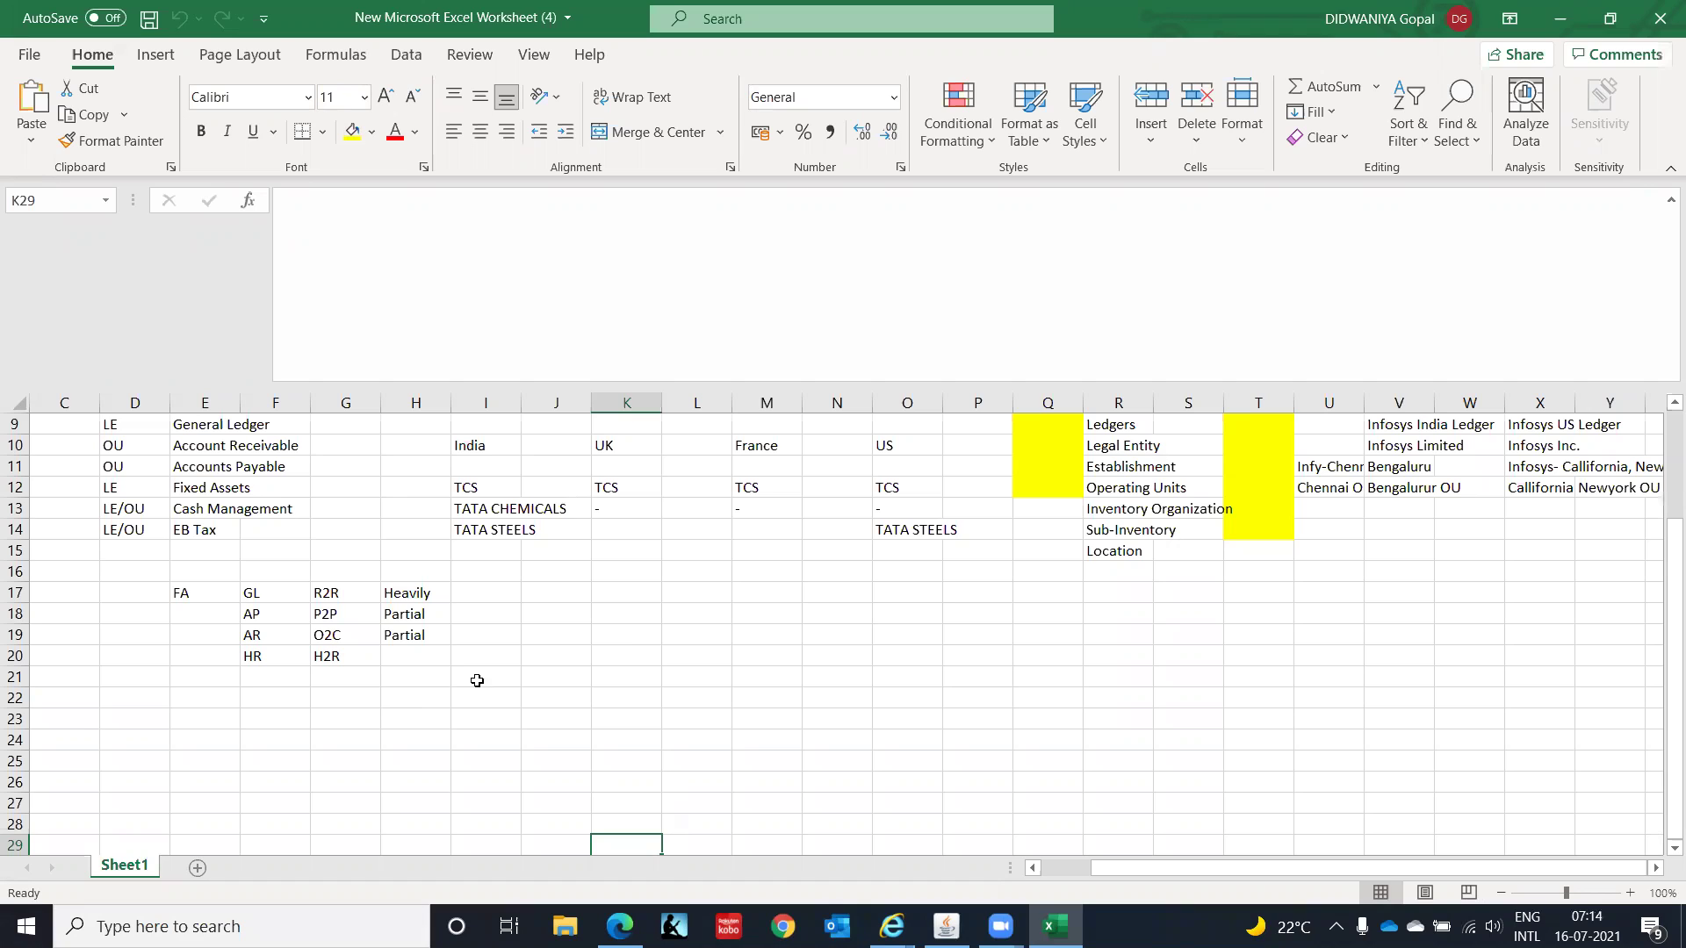
left_click(676, 616)
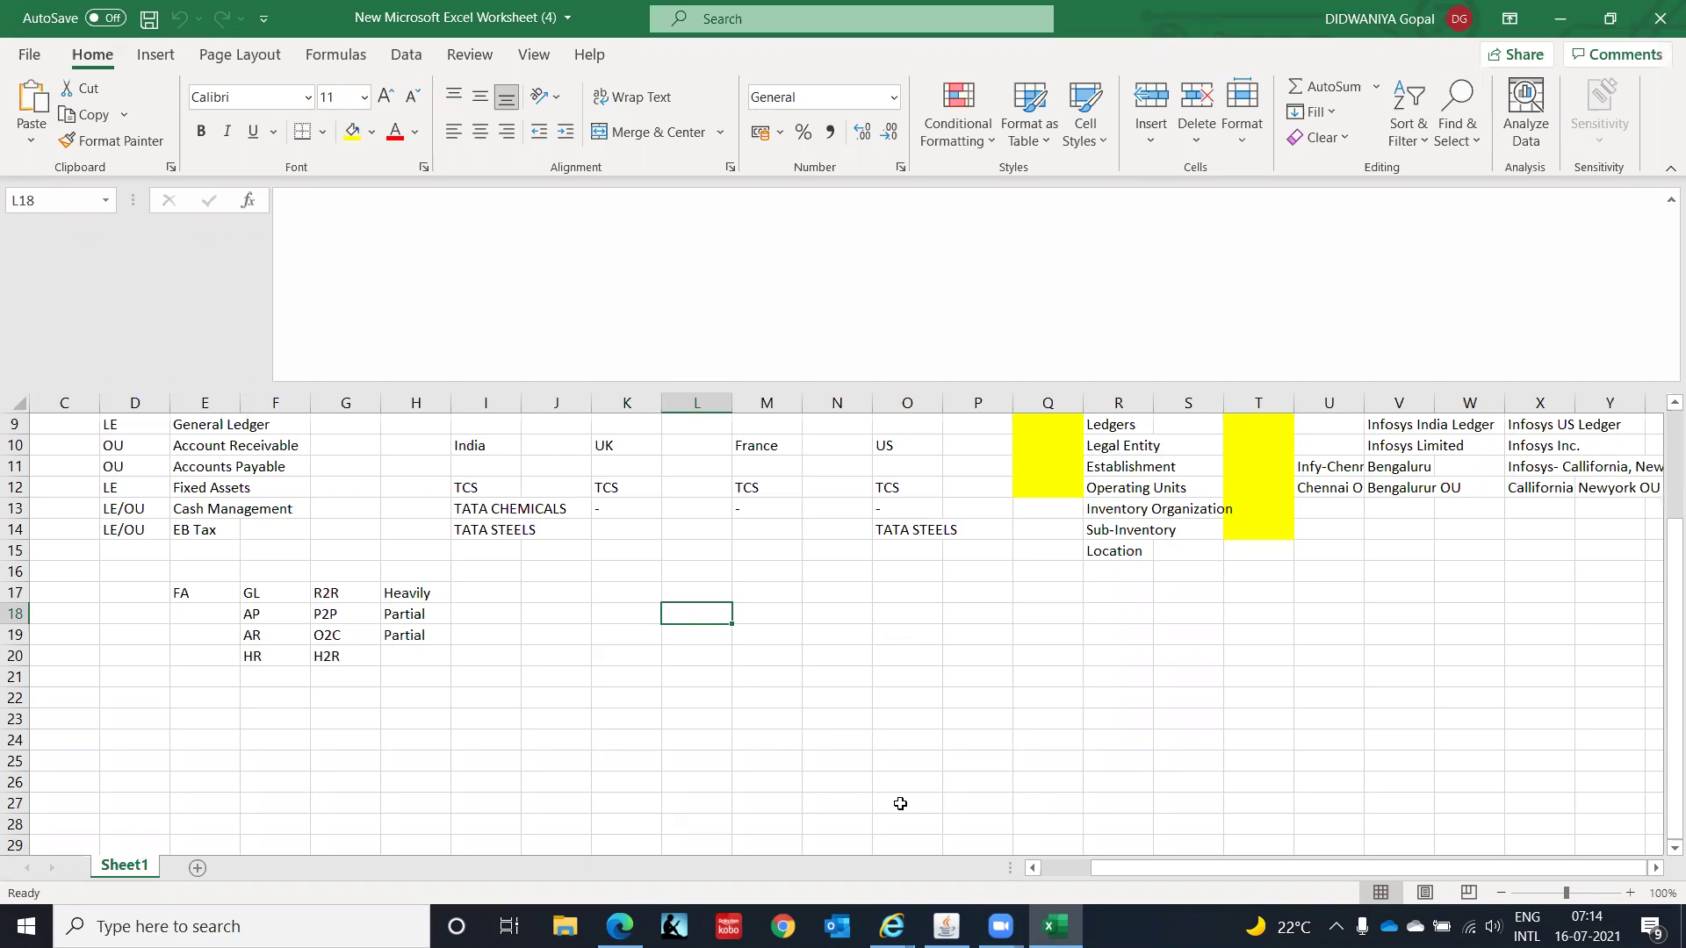
Step: Examine the Multi Org hierarchy list in column R, from Business Group to Location
key("Right")
key("Right")
key("Right")
key("Right")
key("Right")
key("Right")
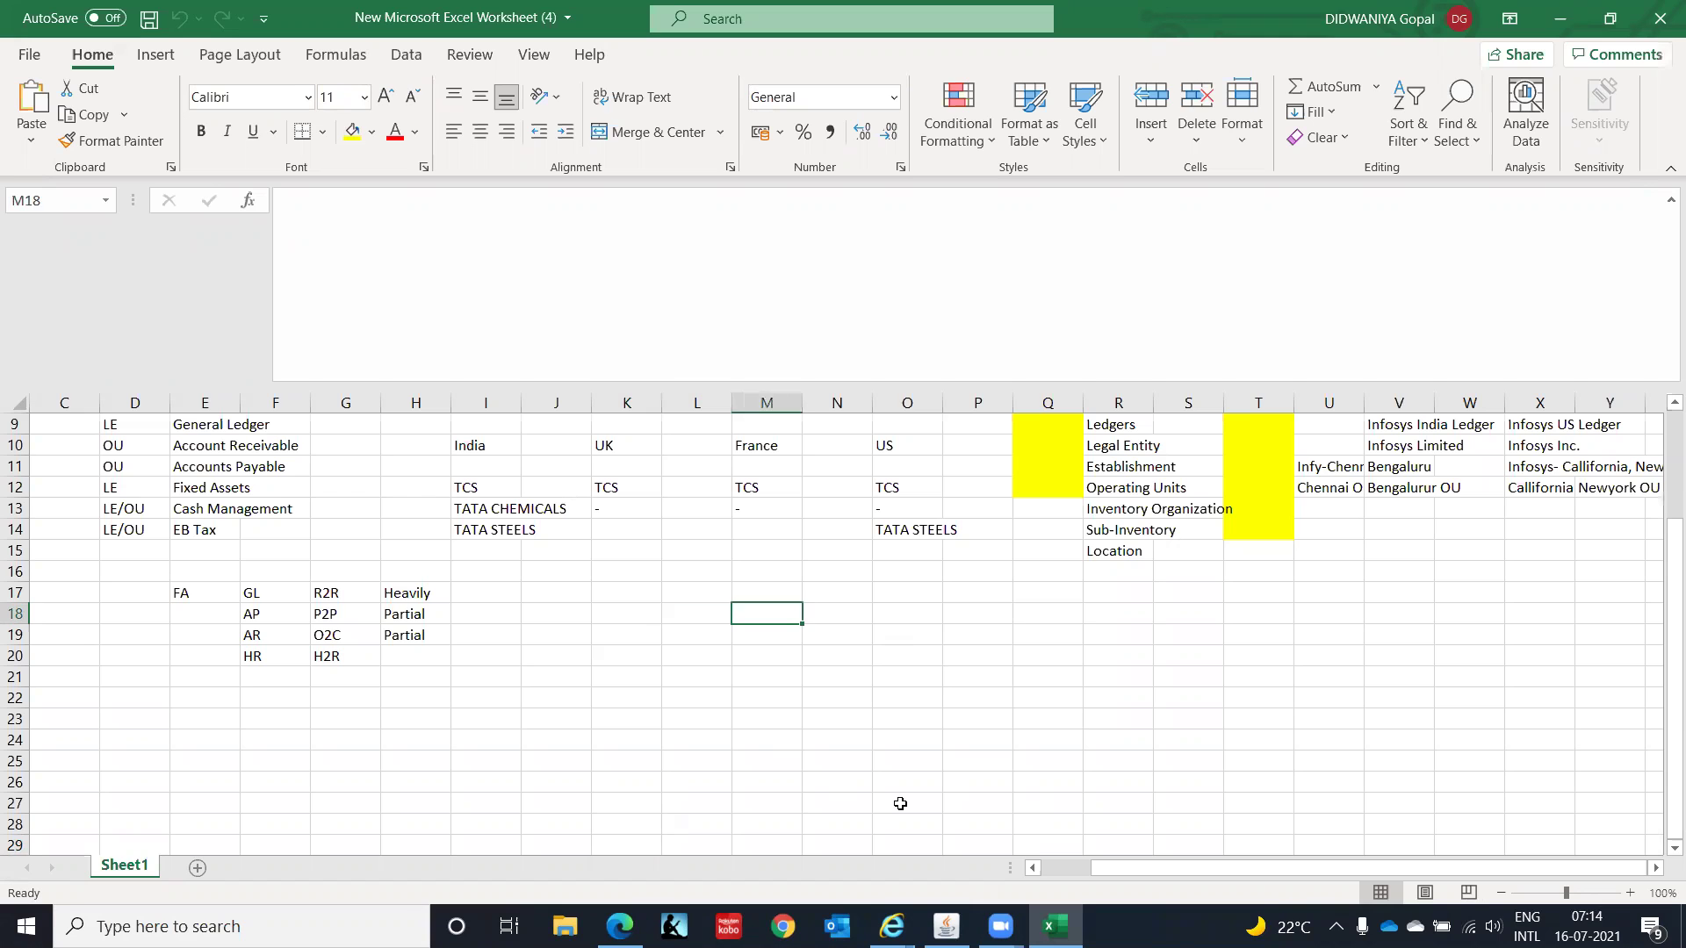
key("Up")
key("Up")
key("Up")
key("Up")
key("Up")
key("Up")
key("Up")
key("Up")
key("Up")
key("Up")
key("Up")
key("Up")
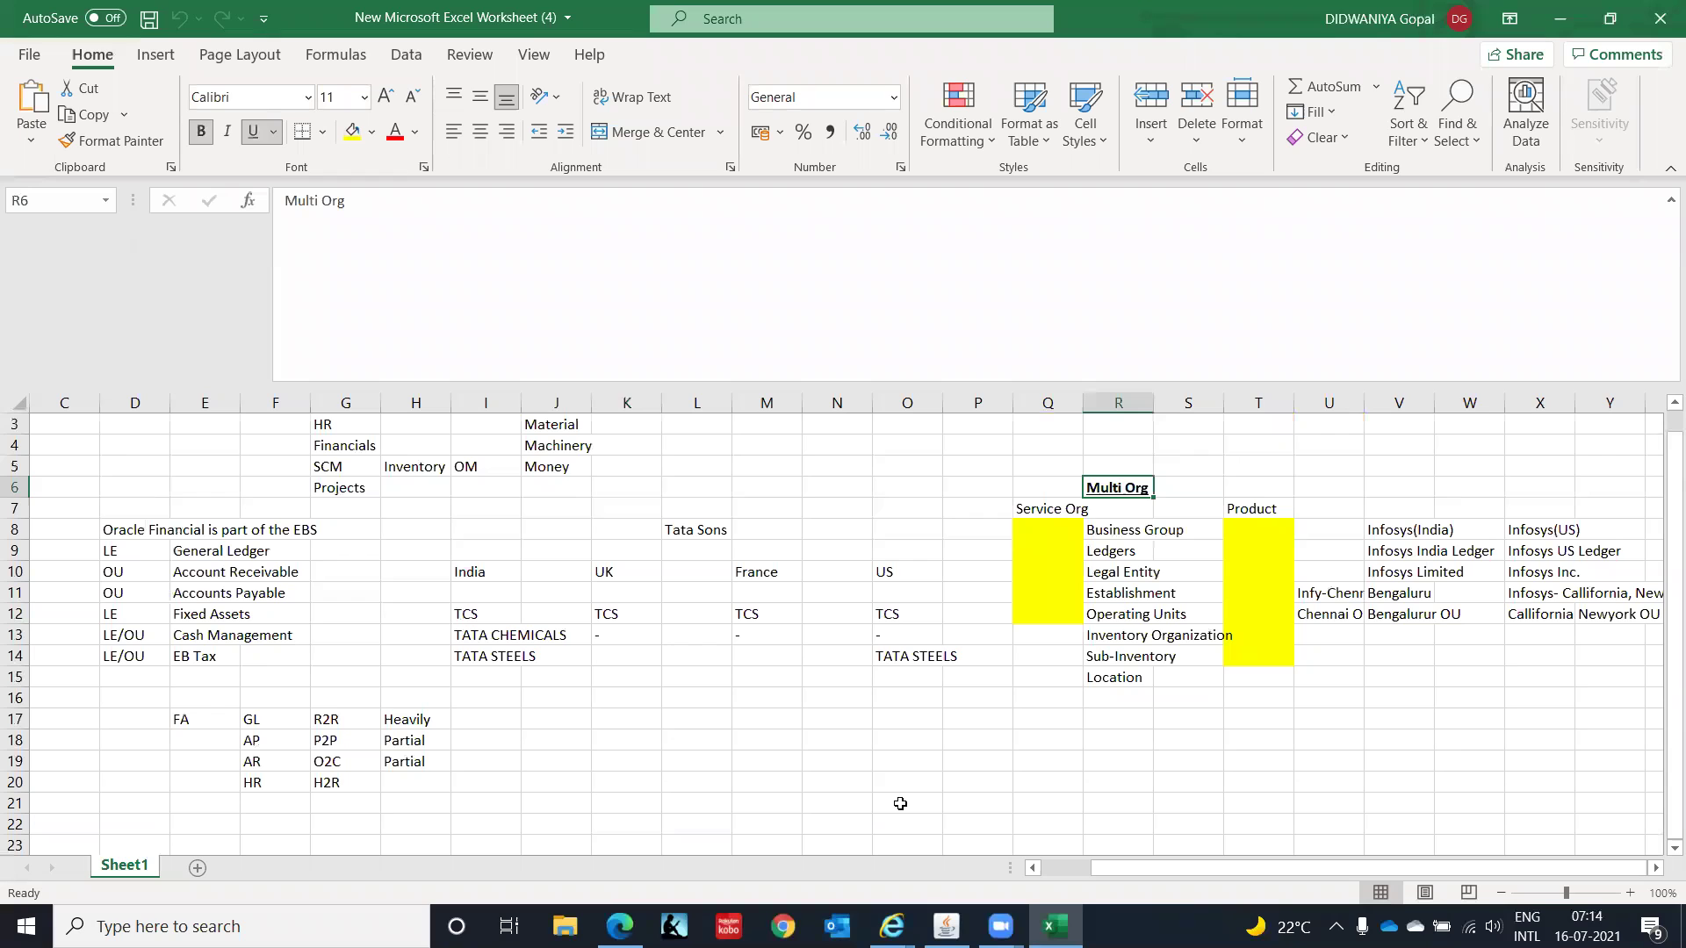
key("Down")
key("Down")
key("Down")
key("Down")
key("Down")
key("Down")
key("Down")
key("Down")
key("Down")
key("Down")
key("Down")
key("Down")
key("Down")
key("Down")
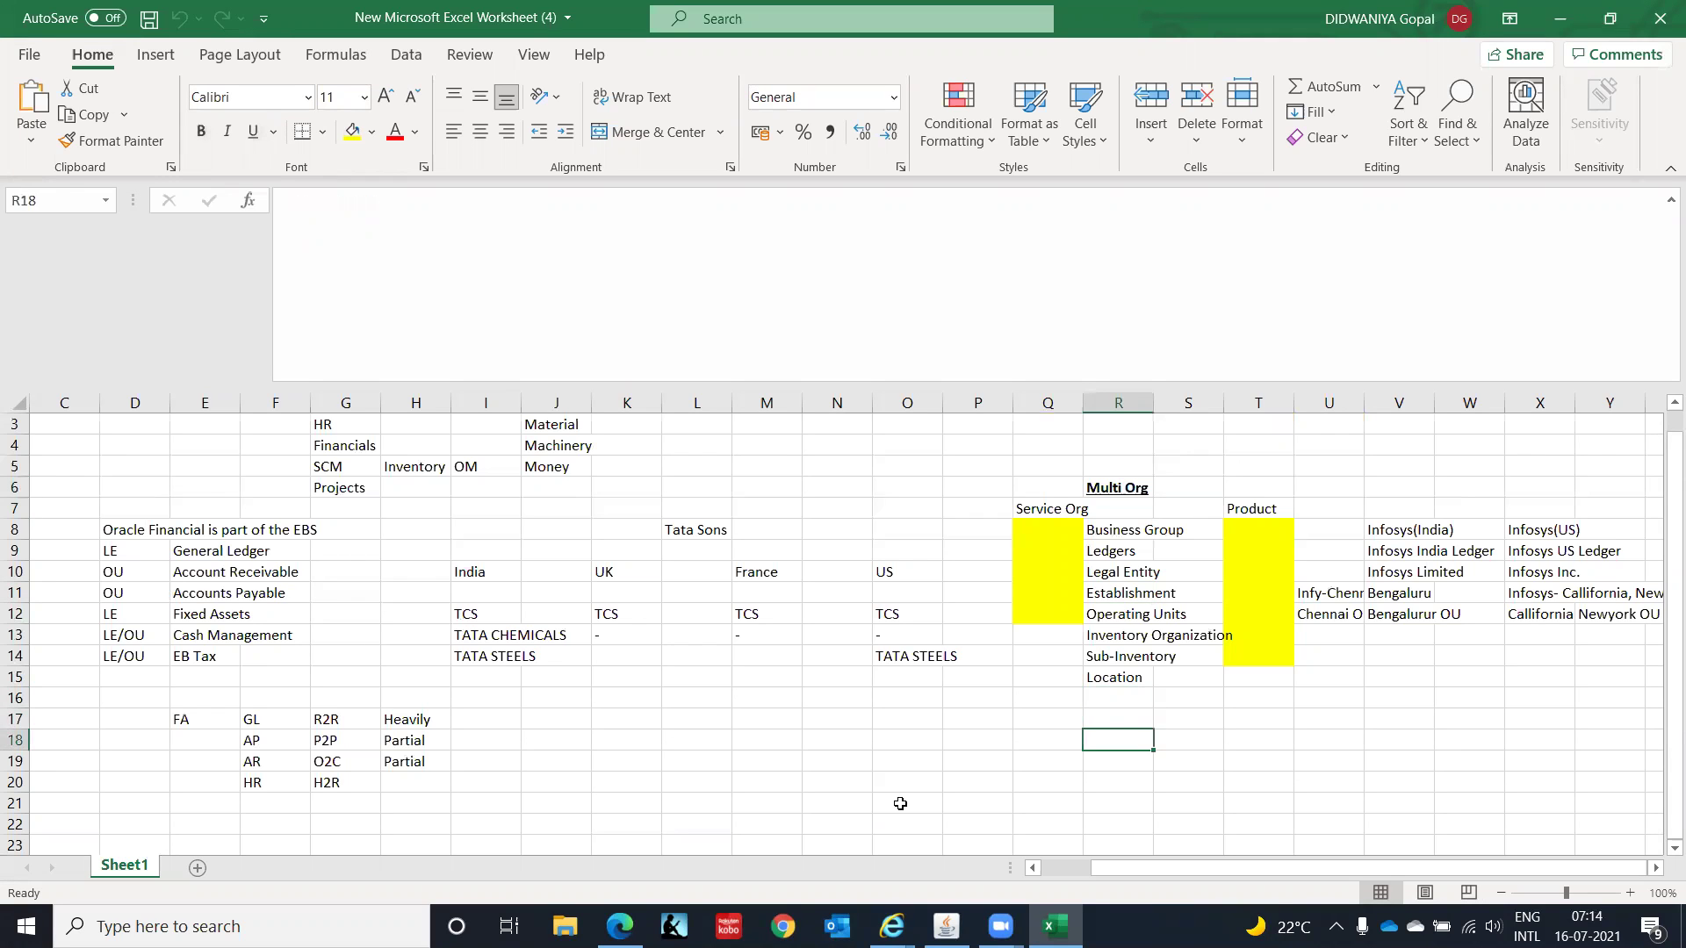
key("Down")
key("Down")
key("Down")
key("Down")
key("Down")
key("Down")
key("Down")
key("Down")
key("Down")
key("Down")
key("Down")
key("Down")
key("Down")
key("Down")
key("Down")
key("Down")
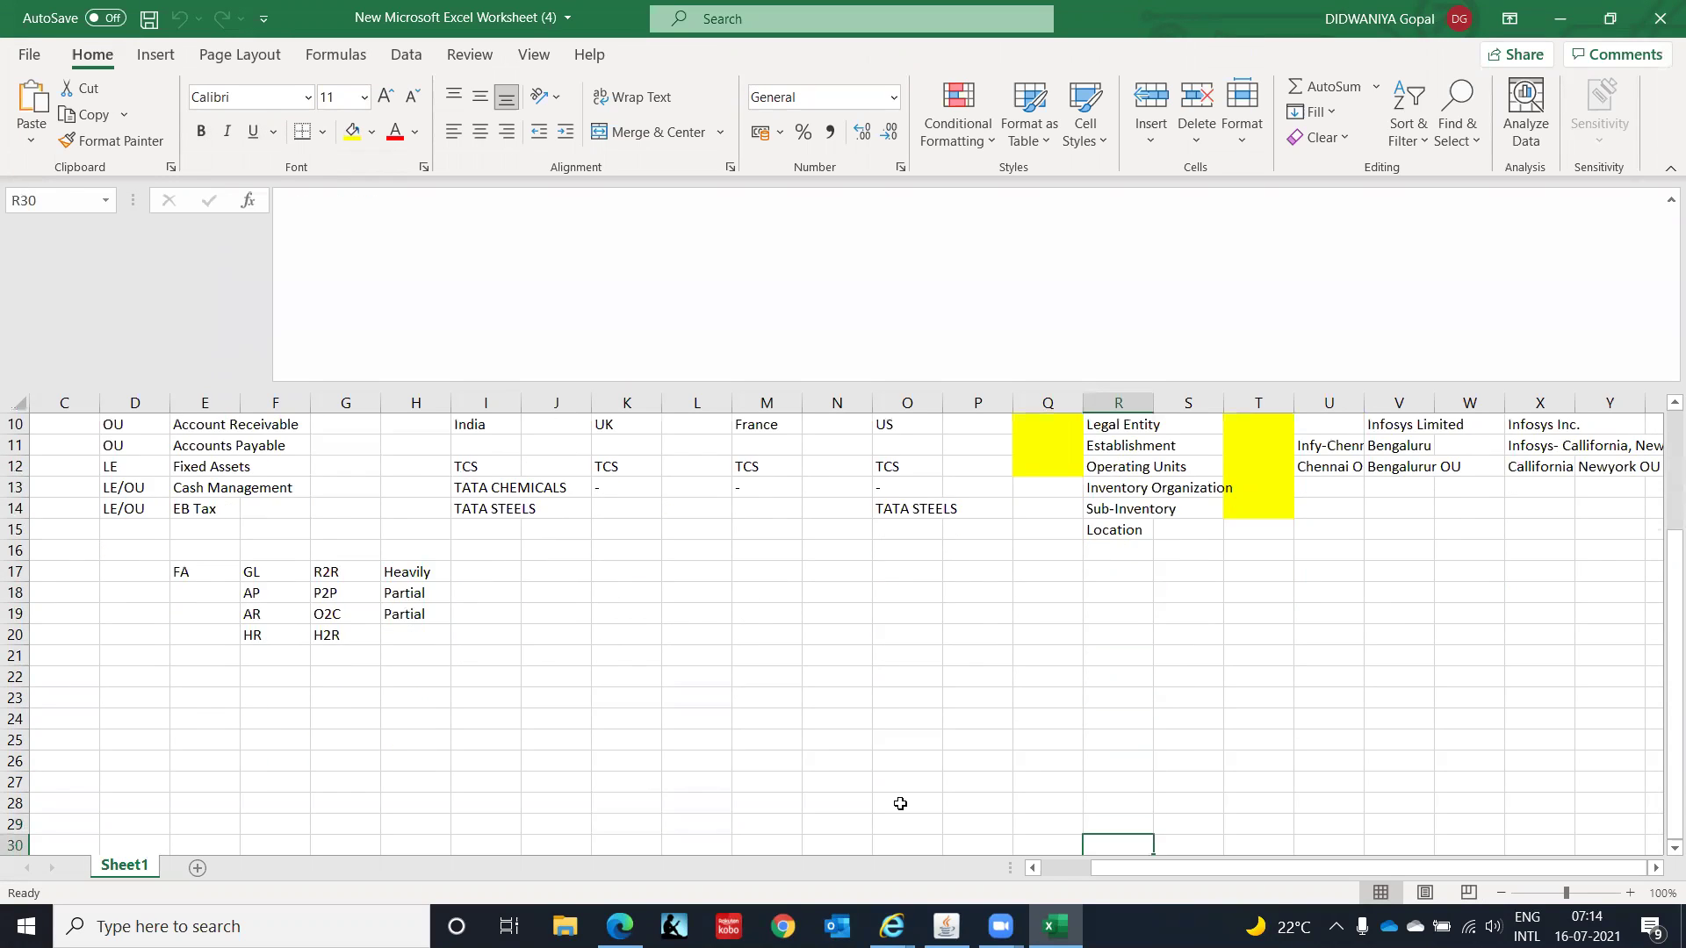
key("Down")
key("Down")
key("Down")
key("Down")
key("Down")
key("Down")
key("Up")
key("Up")
key("Up")
key("Up")
key("Up")
key("Up")
key("Up")
key("Up")
key("Up")
key("Up")
key("Up")
key("Up")
key("Up")
key("Up")
key("Up")
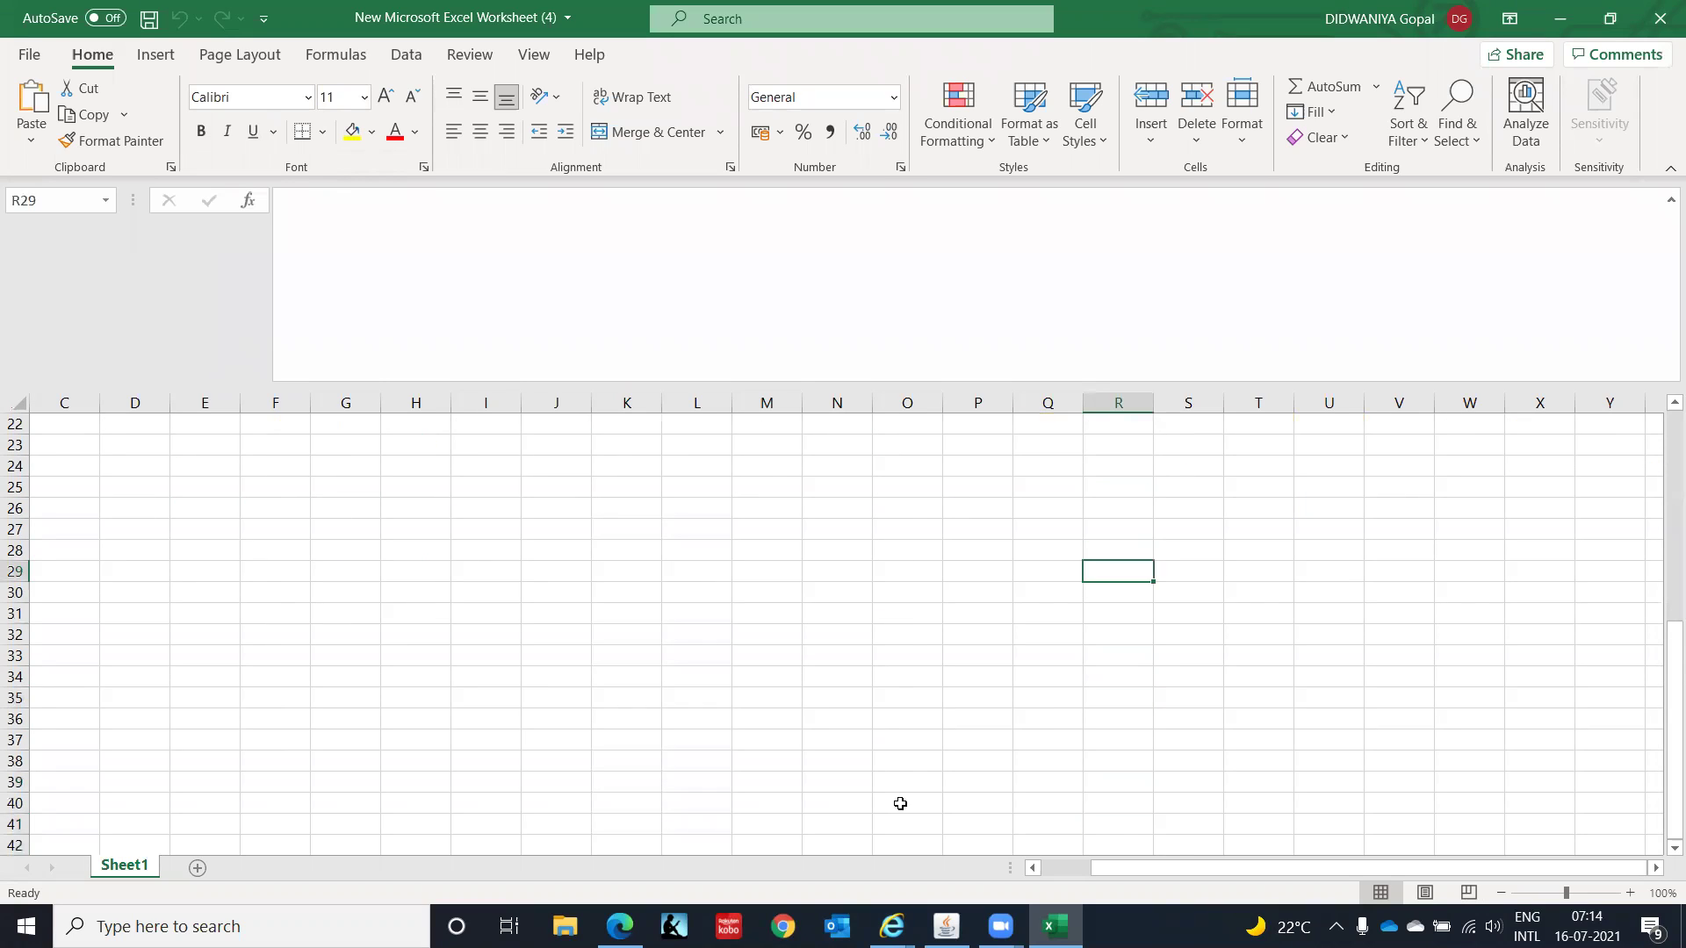
key("Up")
key("Up")
key("Up")
key("Up")
key("Up")
key("Up")
key("Up")
key("Up")
key("Up")
key("Up")
key("Down")
key("Down")
key("Down")
key("Down")
key("Down")
key("Down")
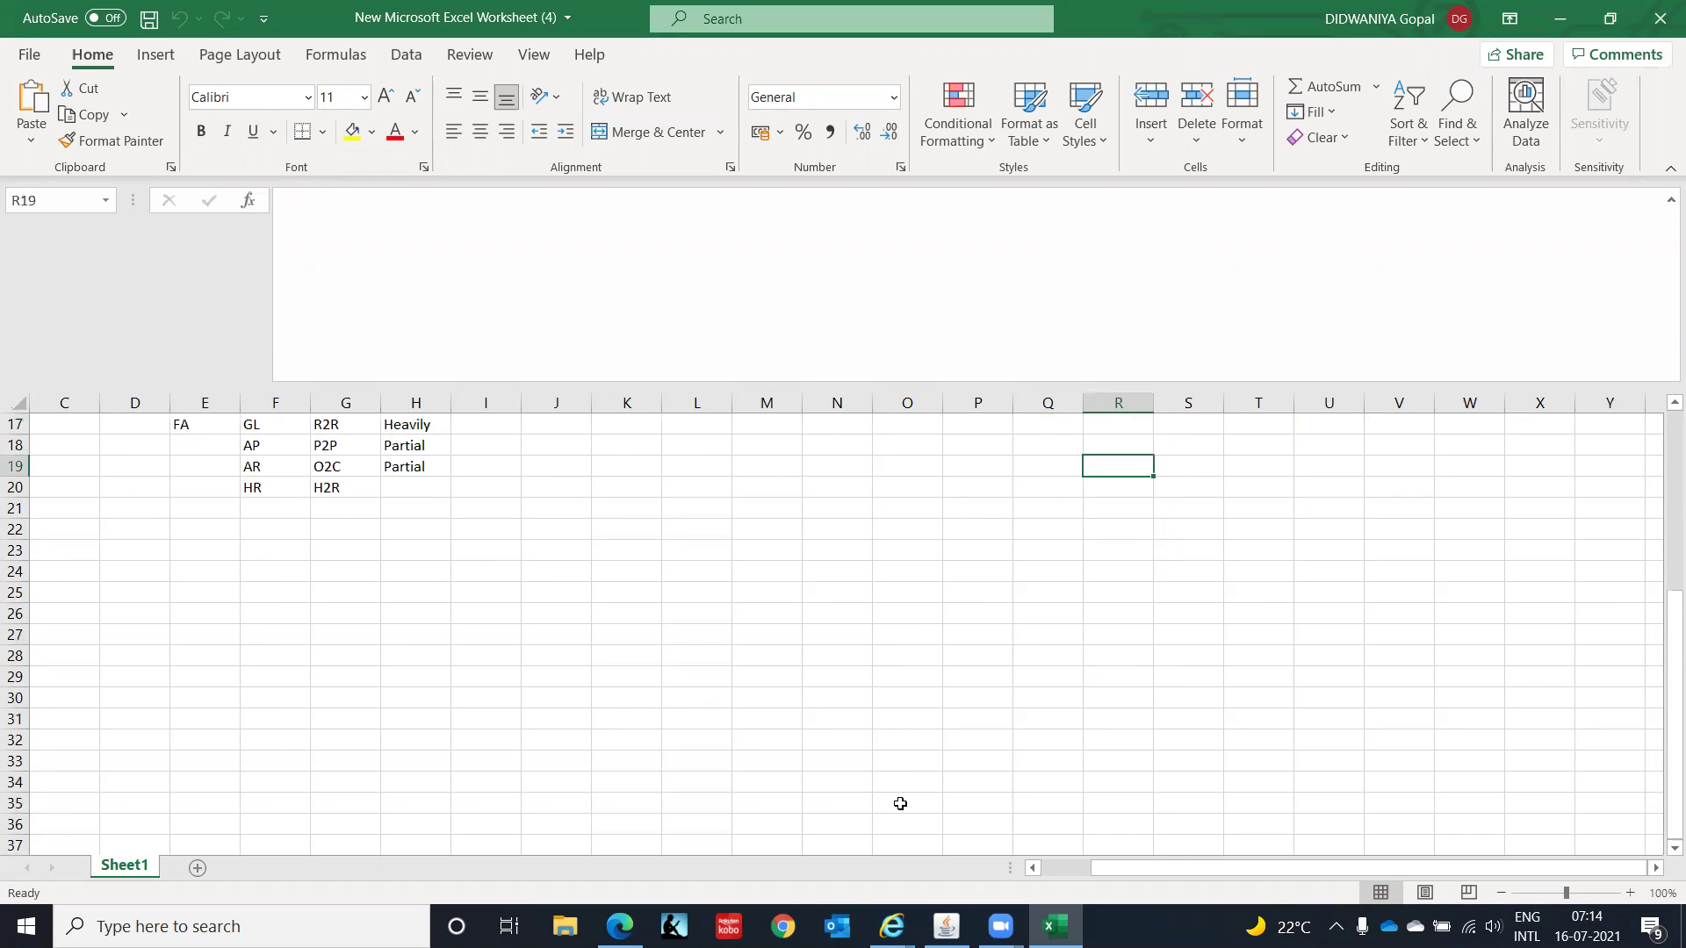
Step: Enter the row label Business Group in cell A23, below the existing data
key("Left")
key("Left")
key("Left")
key("Left")
key("Left")
key("Left")
key("Left")
key("Left")
key("Left")
key("Left")
key("Left")
key("Left")
key("Left")
key("Left")
key("Left")
key("Left")
key("Left")
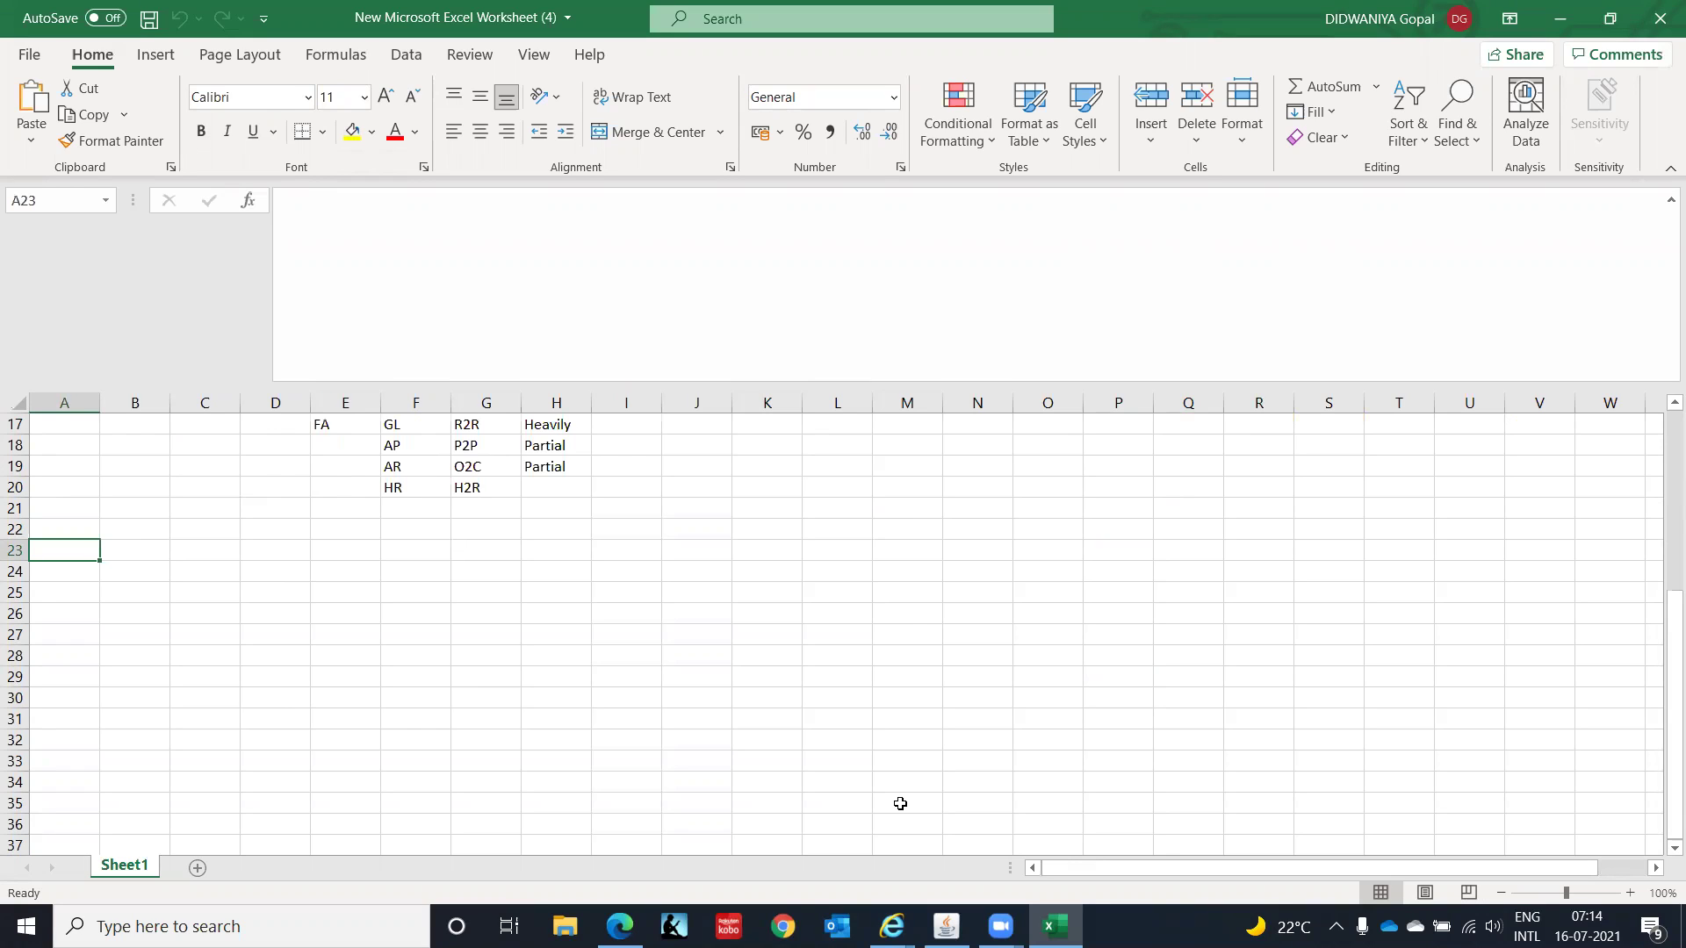
type("B")
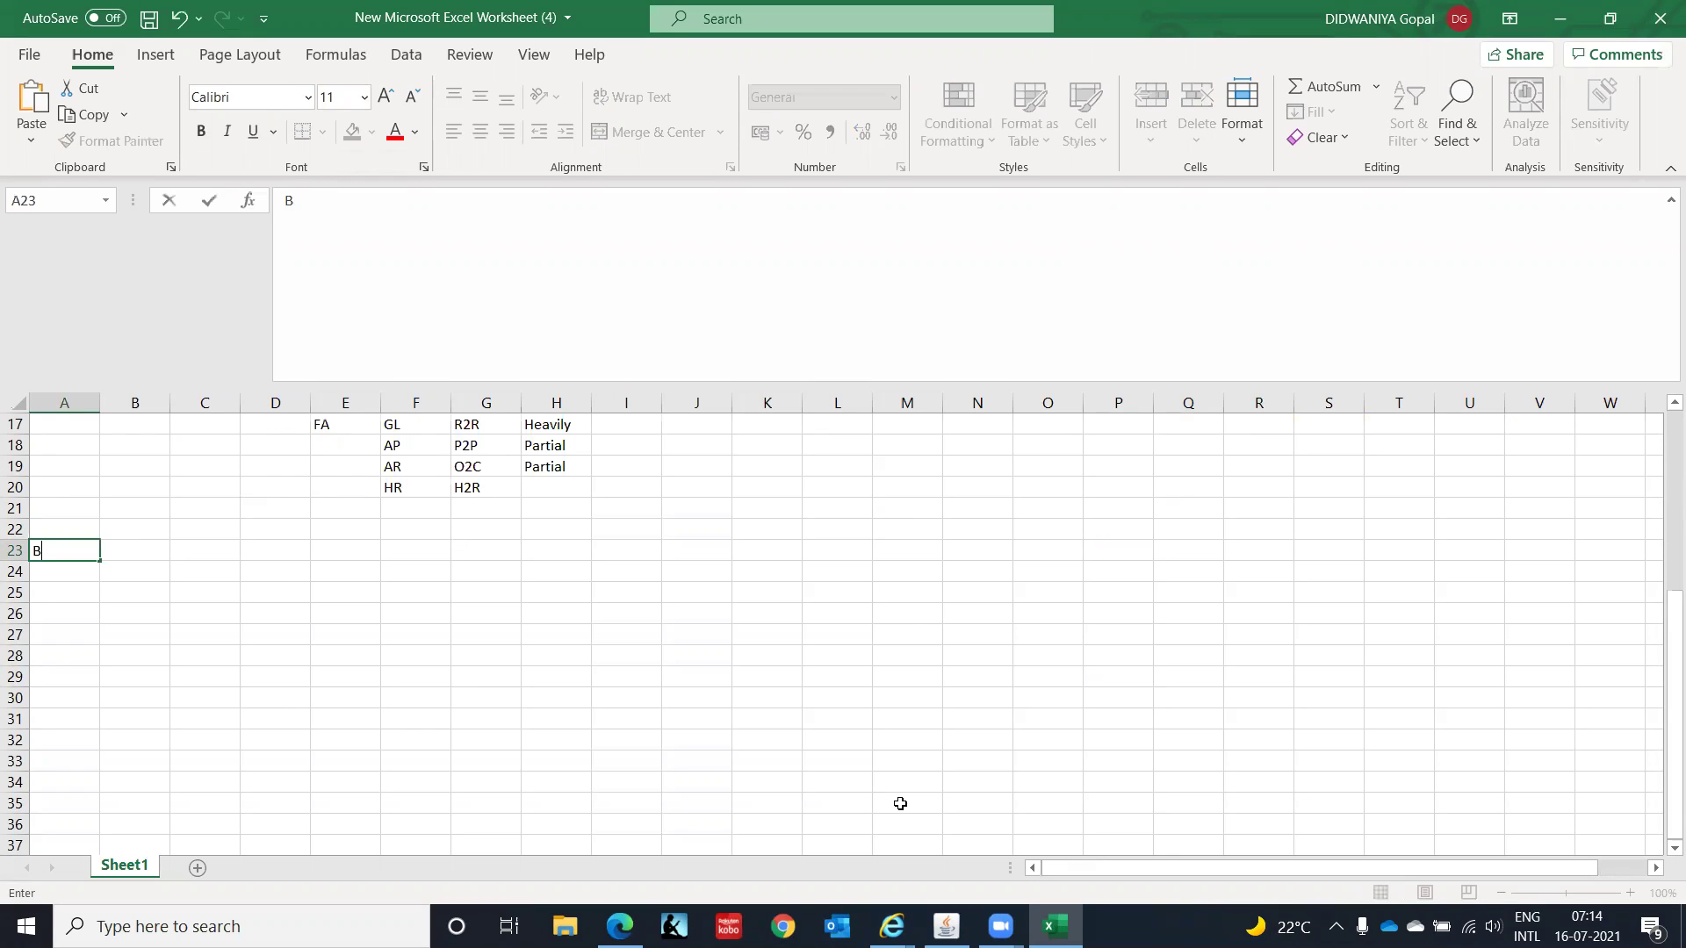
type("usiness Group")
key("Tab")
key("Tab")
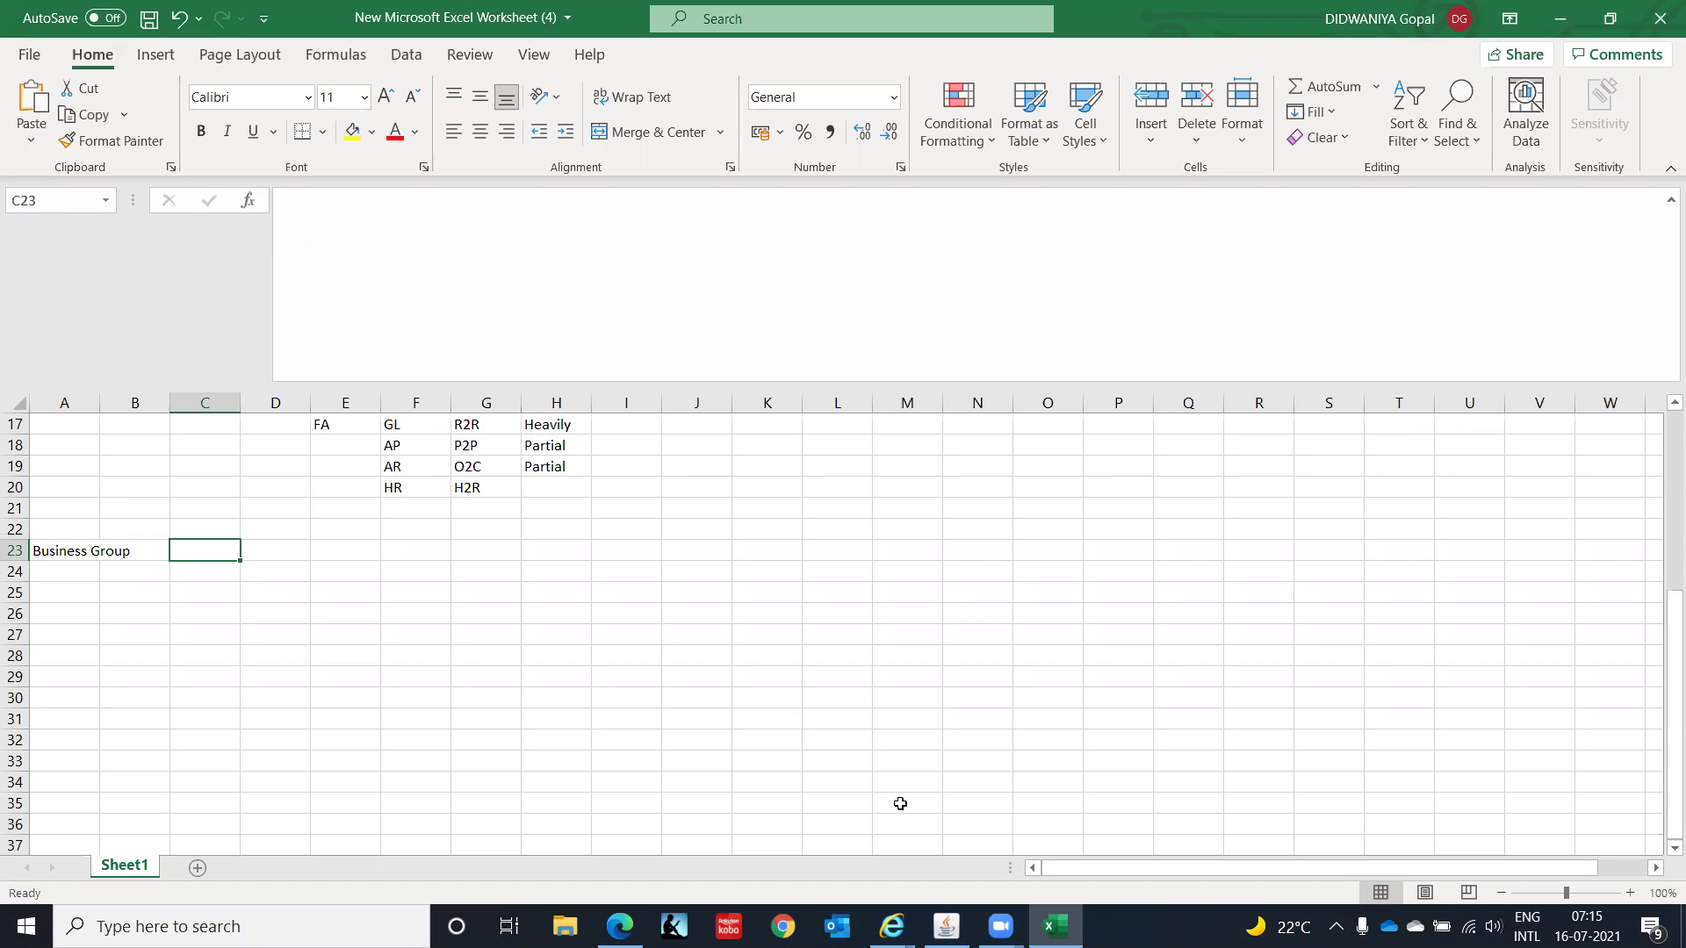
Step: Enter IT Corporation in cell D23 as the first business group
key("Left")
key("Left")
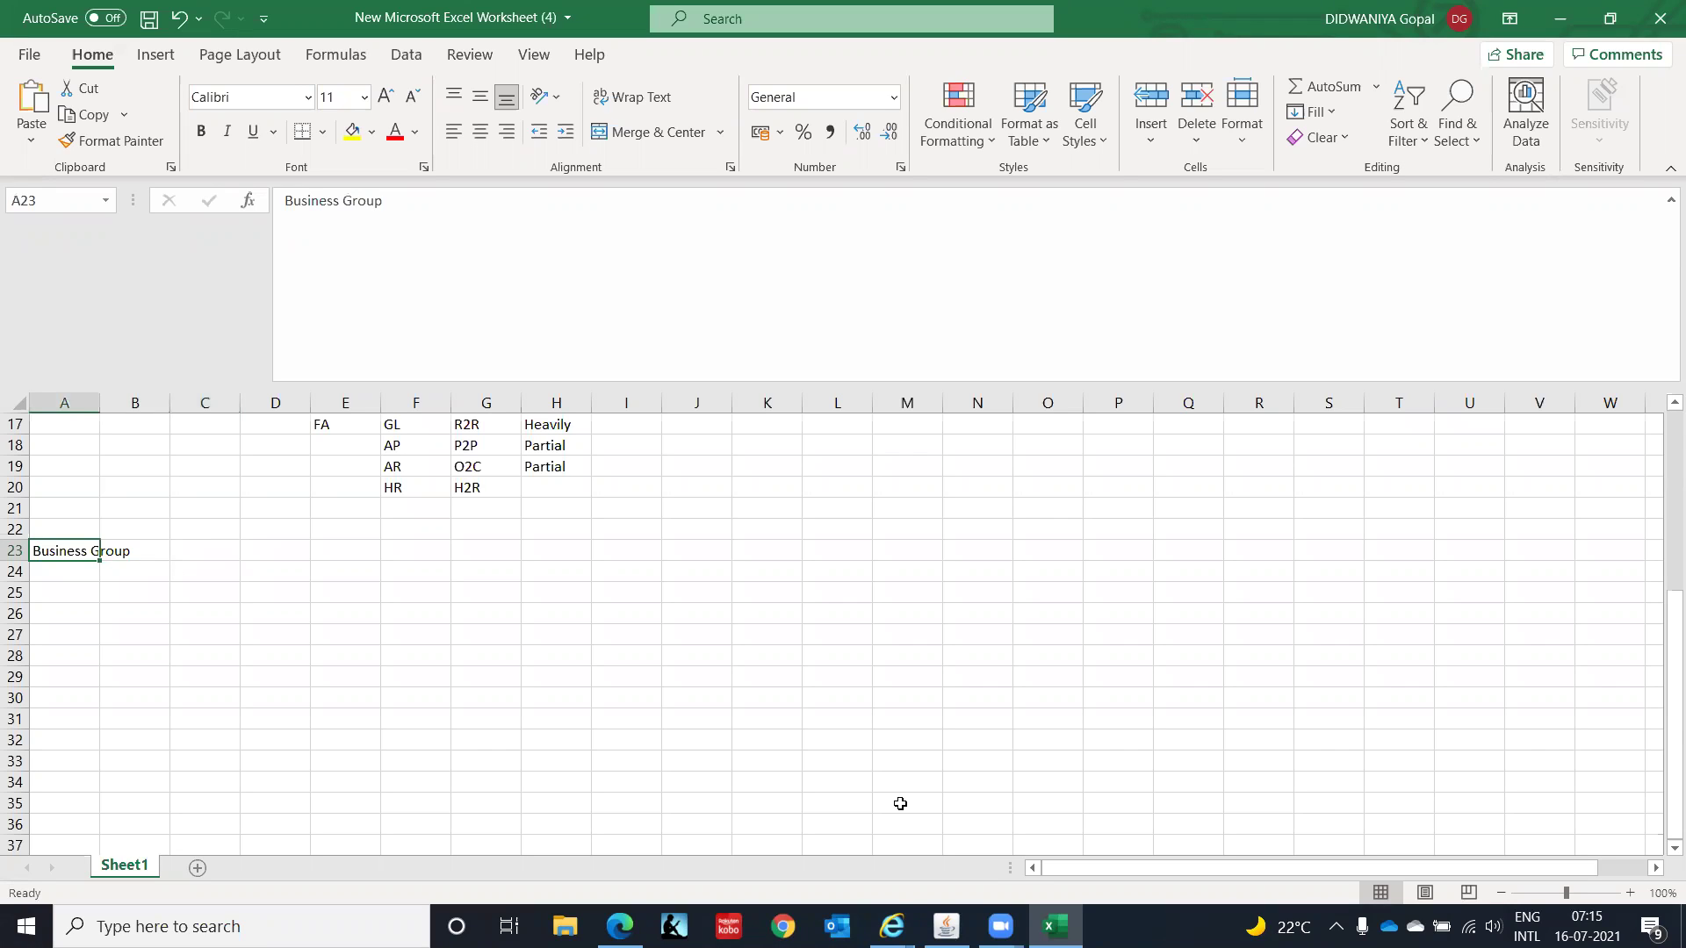
key("Right")
key("Right")
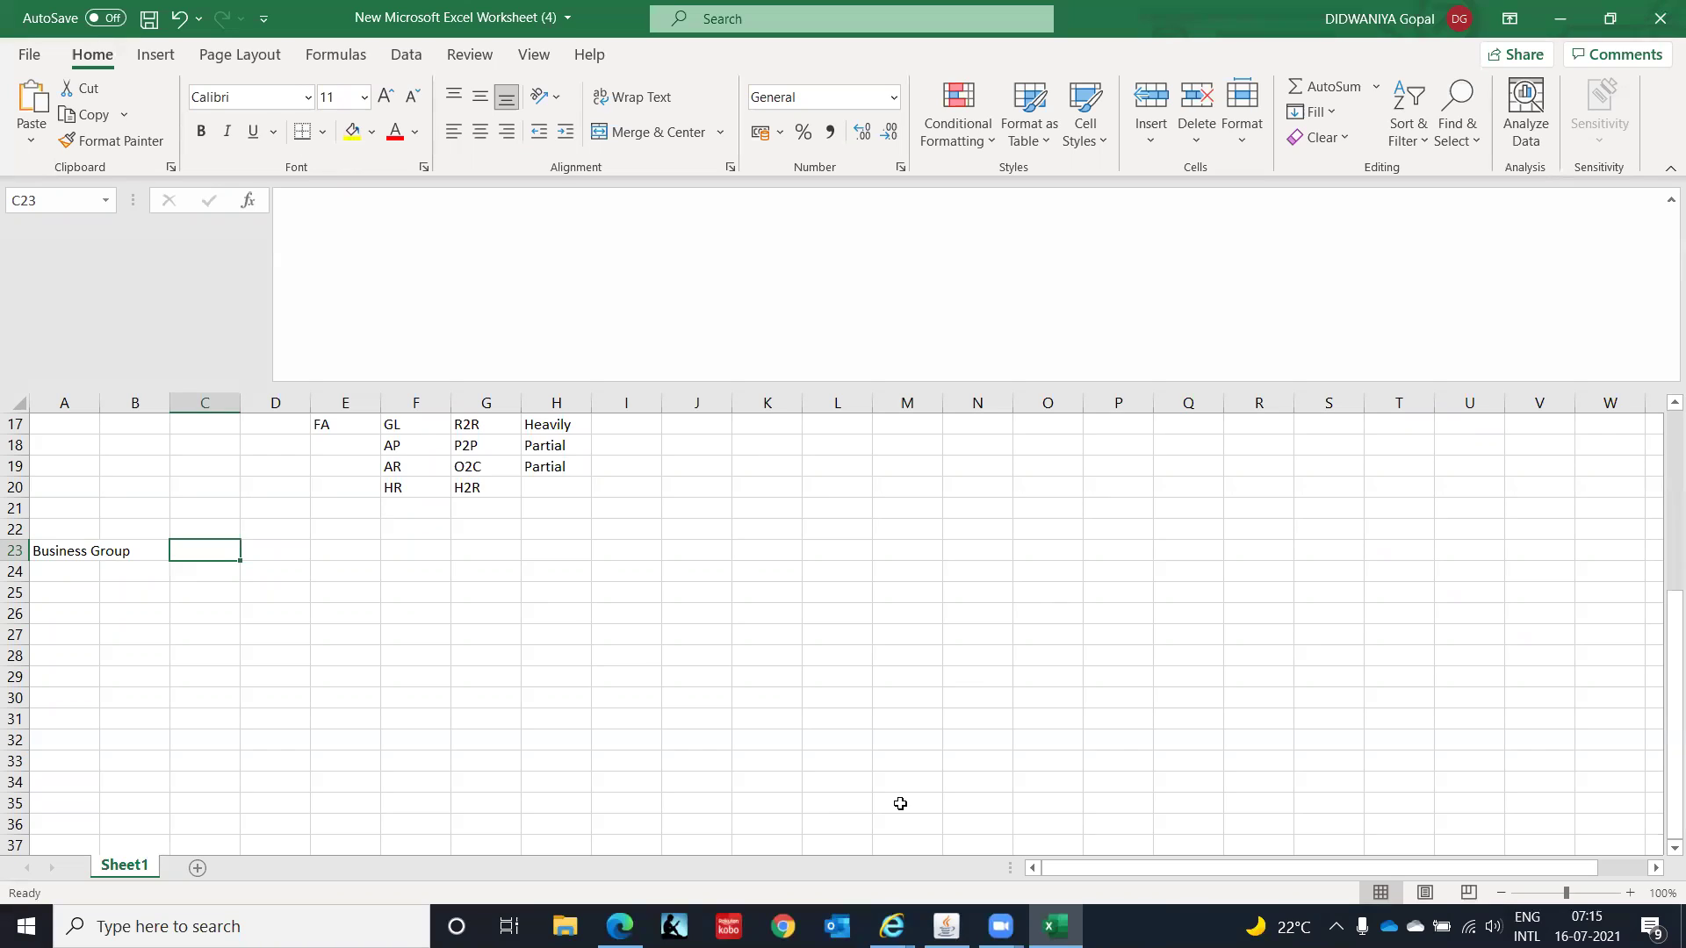
key("Right")
key("Left")
key("Right")
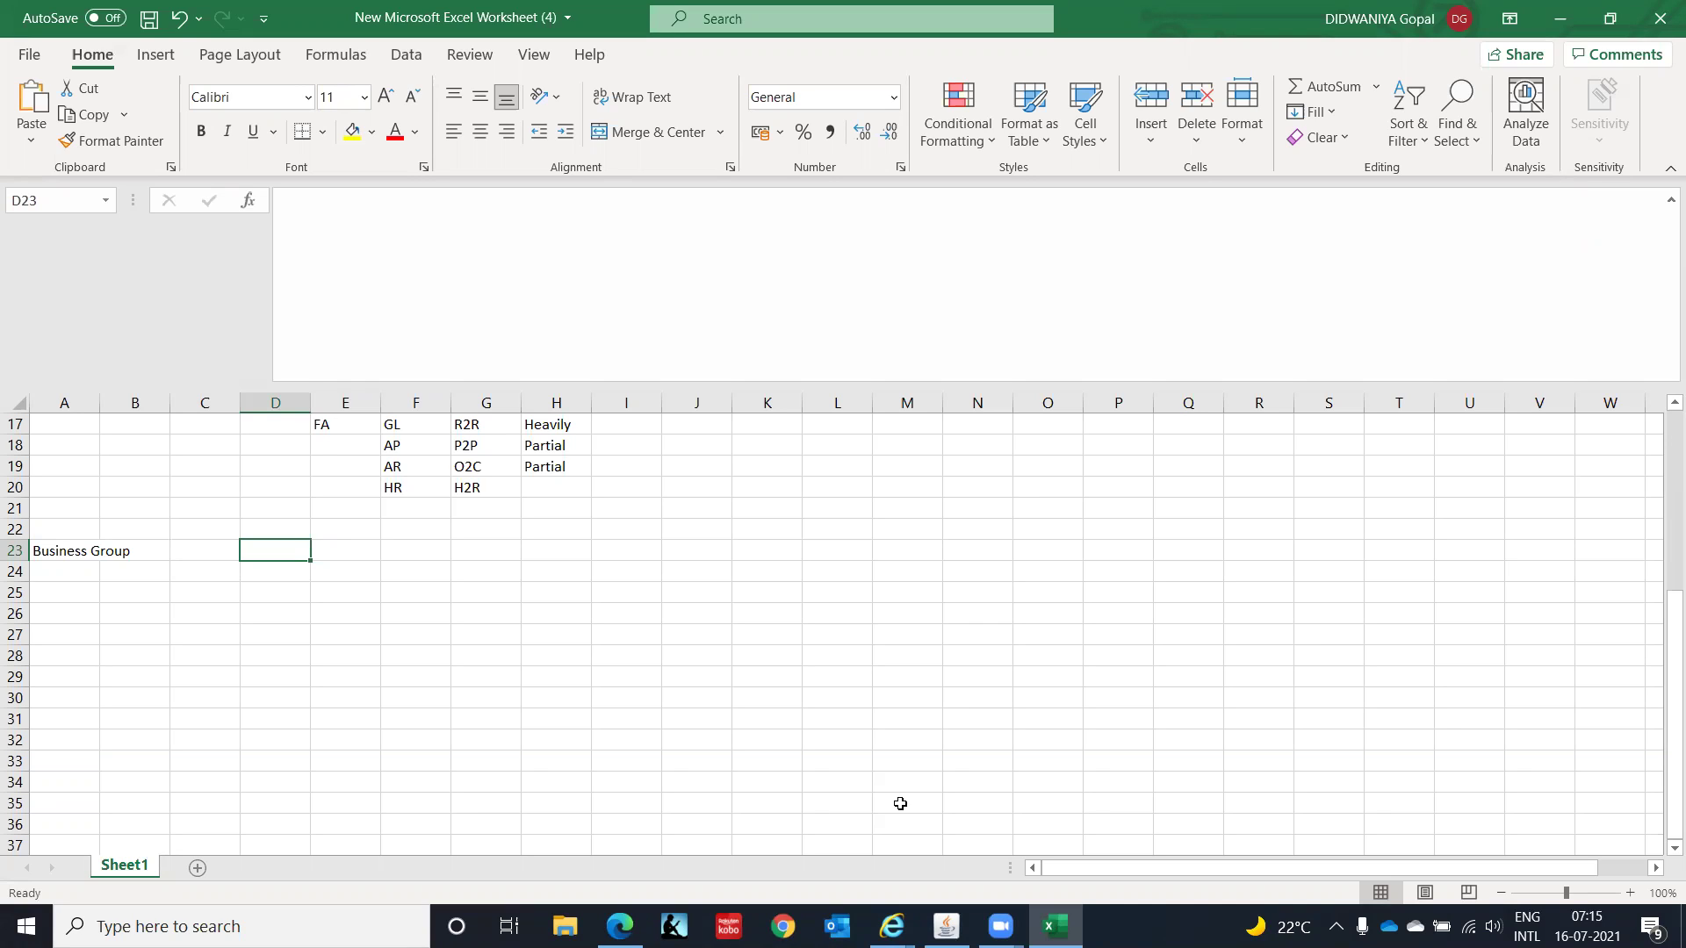
type("IT")
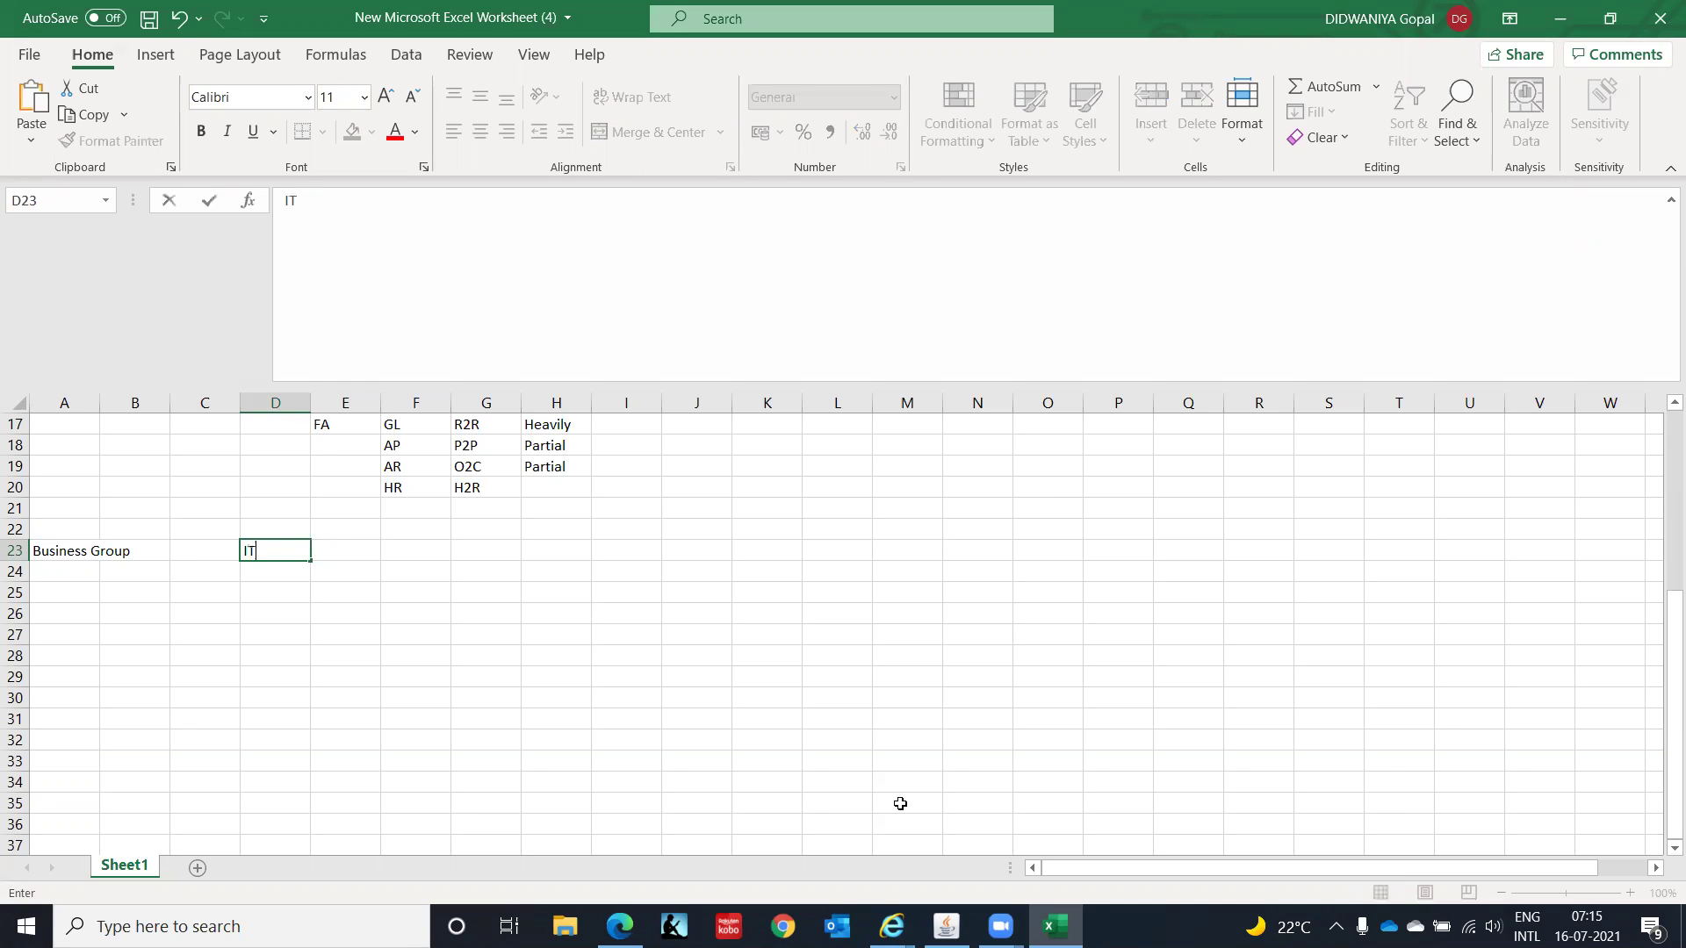
type(" Corporation")
key("Return")
key("Up")
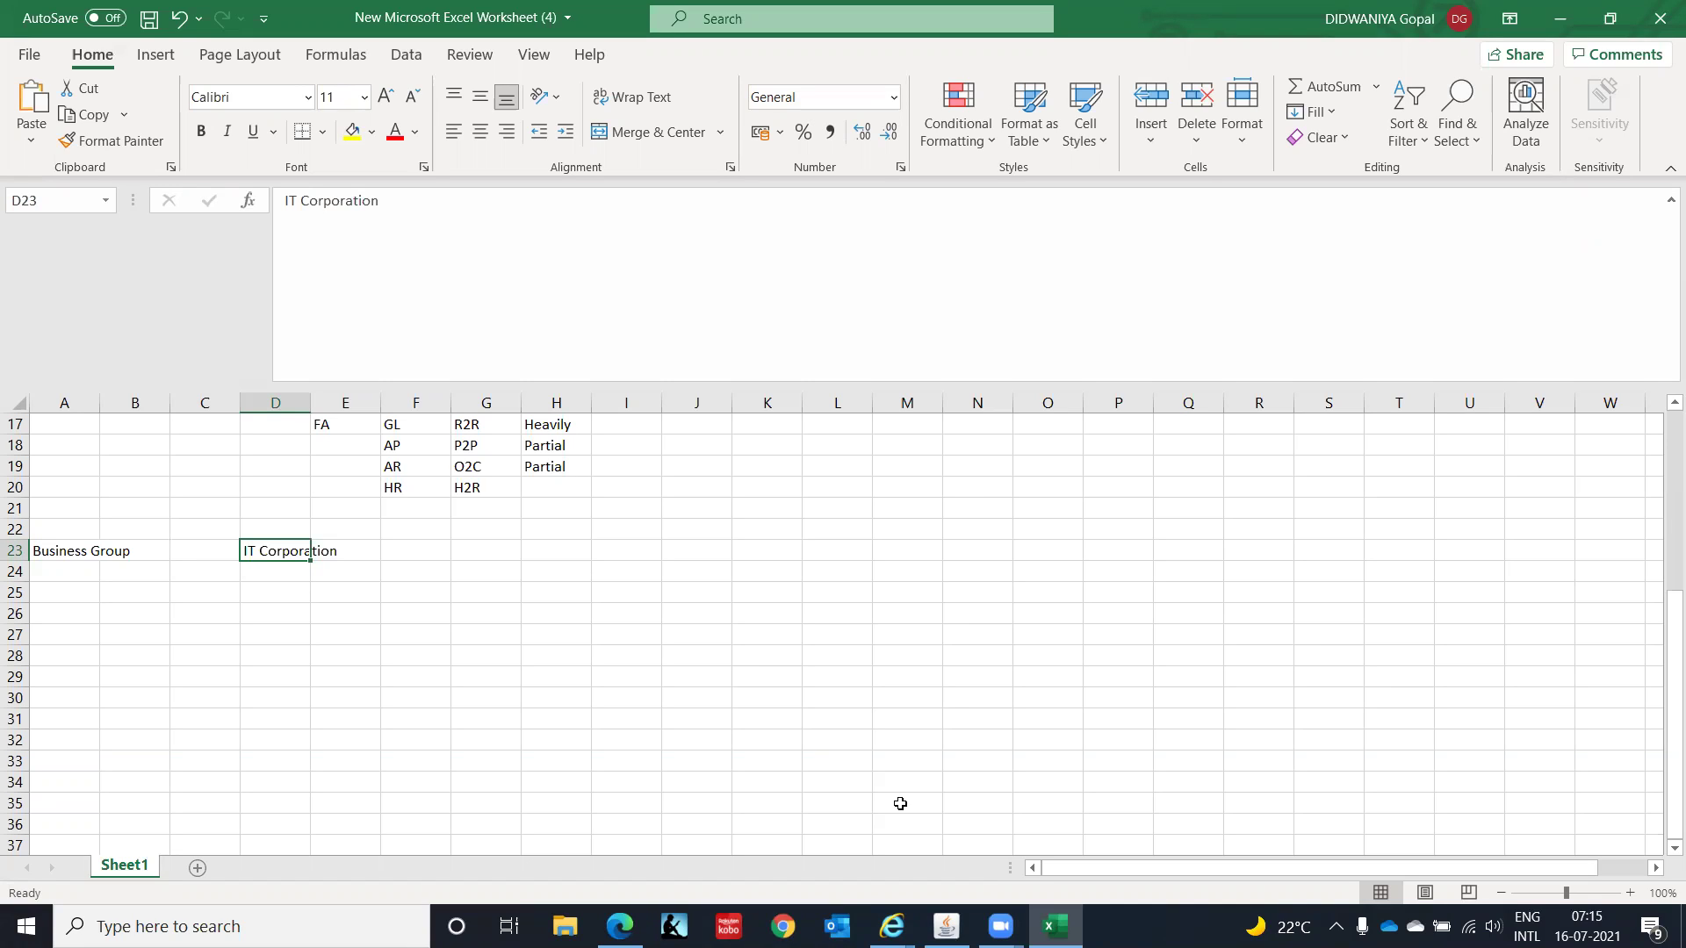
Step: Append (US) to the business group name in cell D23 so it reads IT Corporation(US)
key("Down")
key("Down")
key("Left")
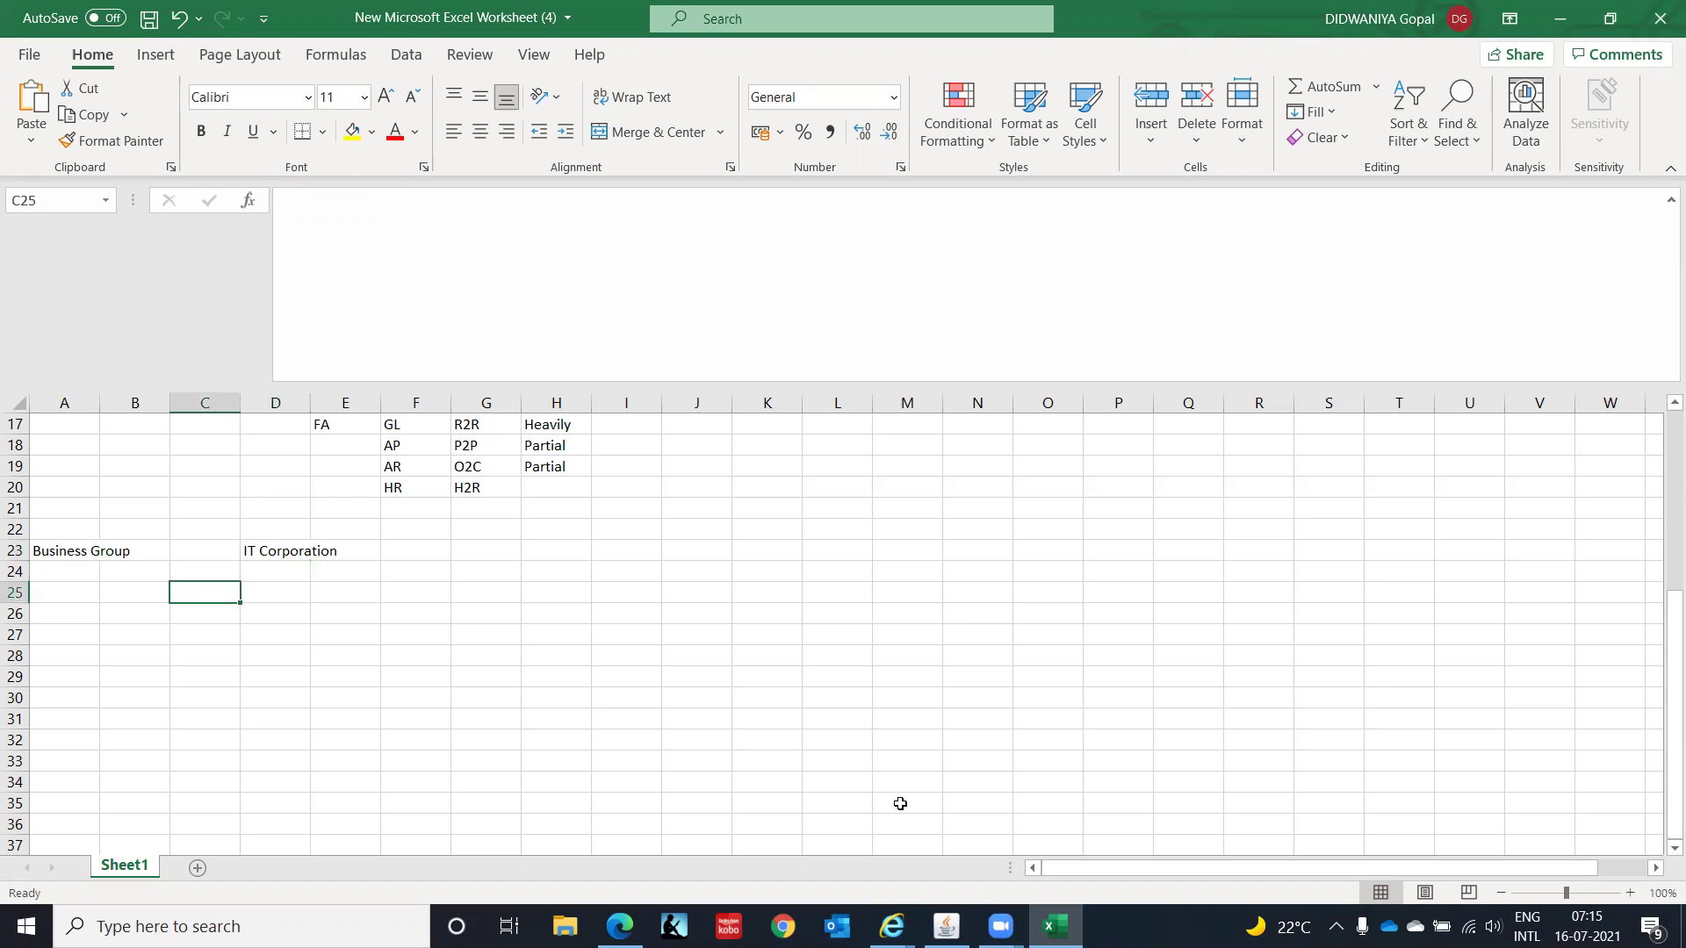
key("Right")
key("Up")
key("Up")
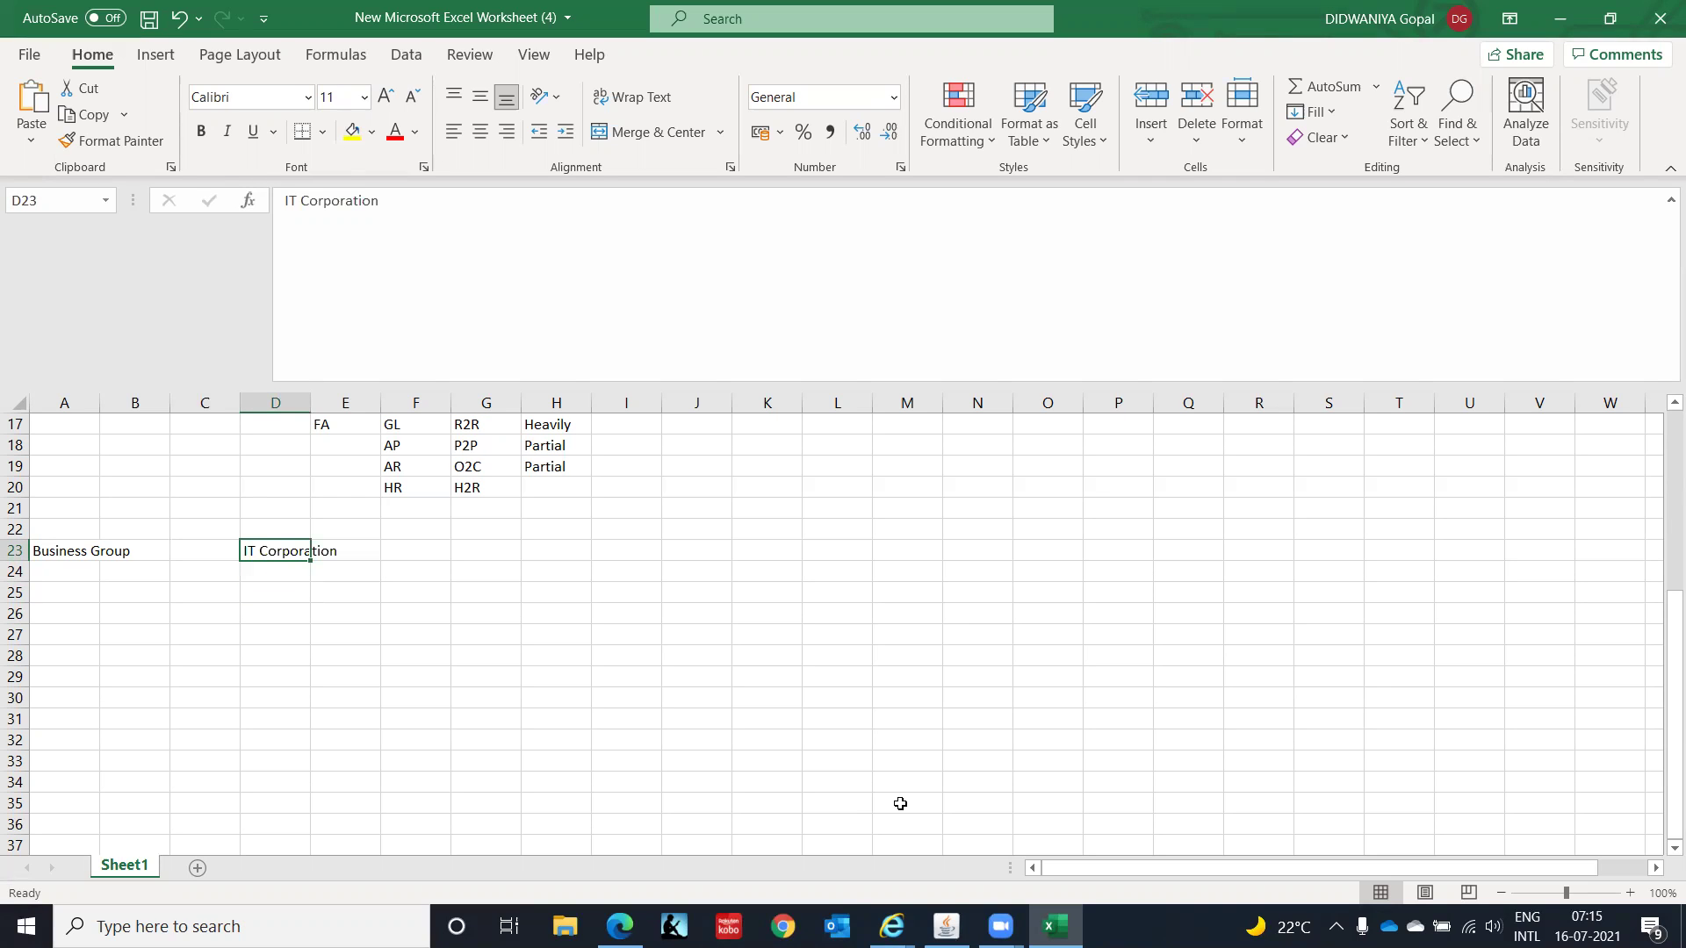
left_click(442, 201)
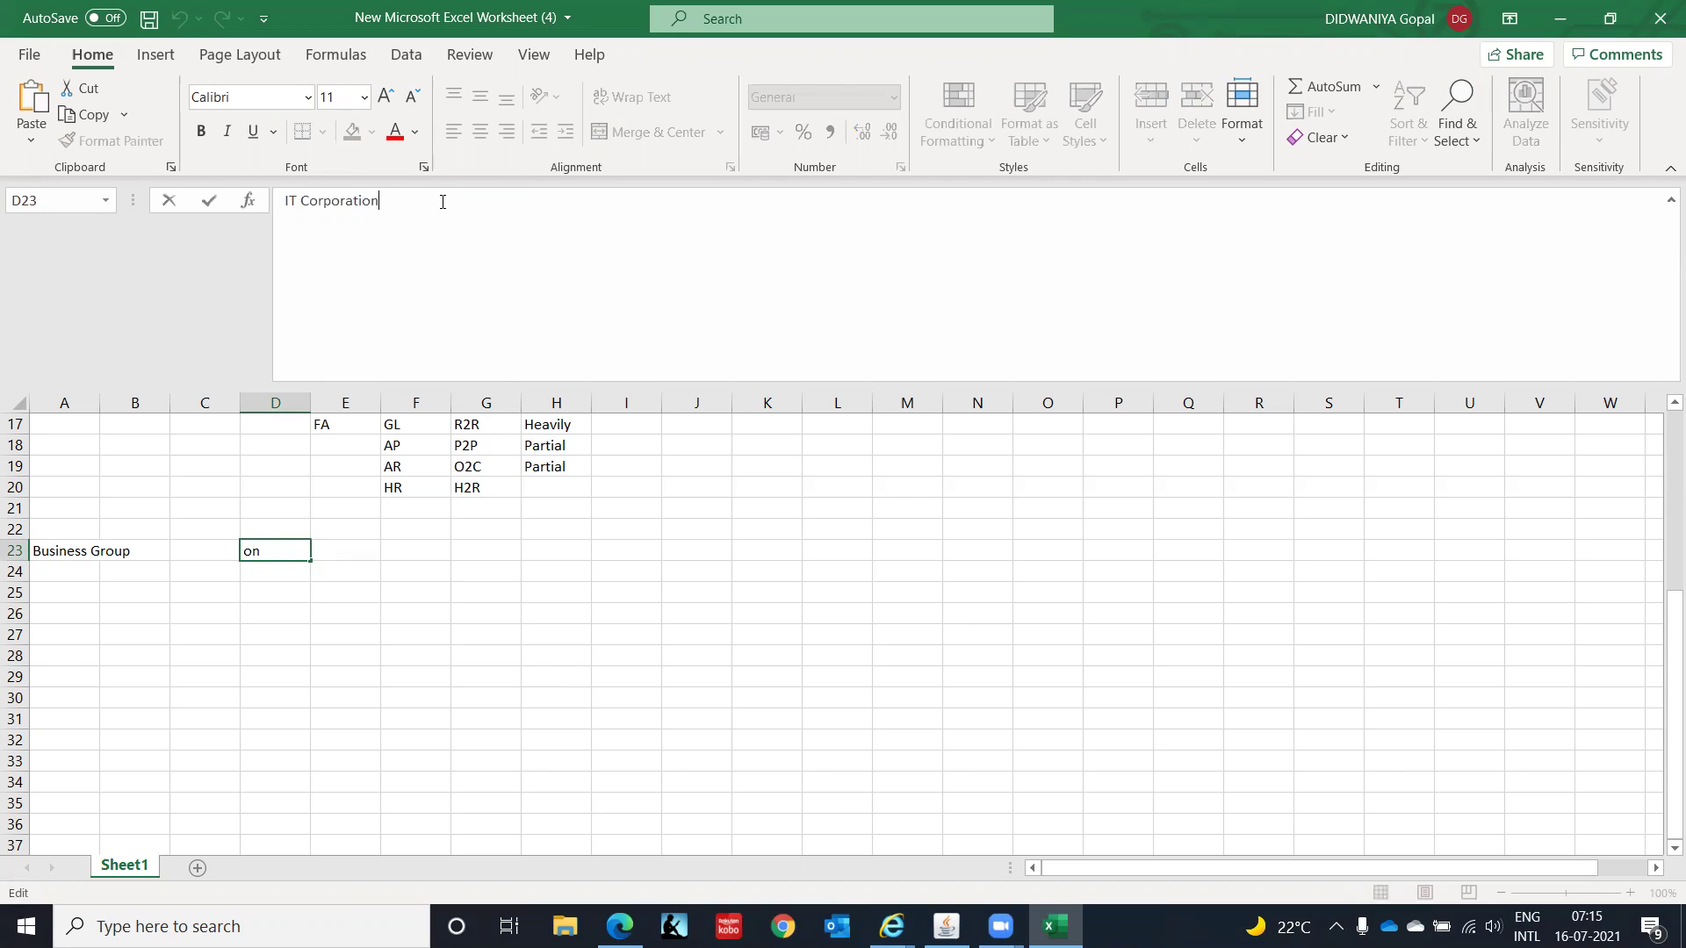
type("(US)")
key("ctrl+Return")
Step: Enter IT Corporation(India) in cell G23 as the second business group
key("Right")
key("Right")
key("Right")
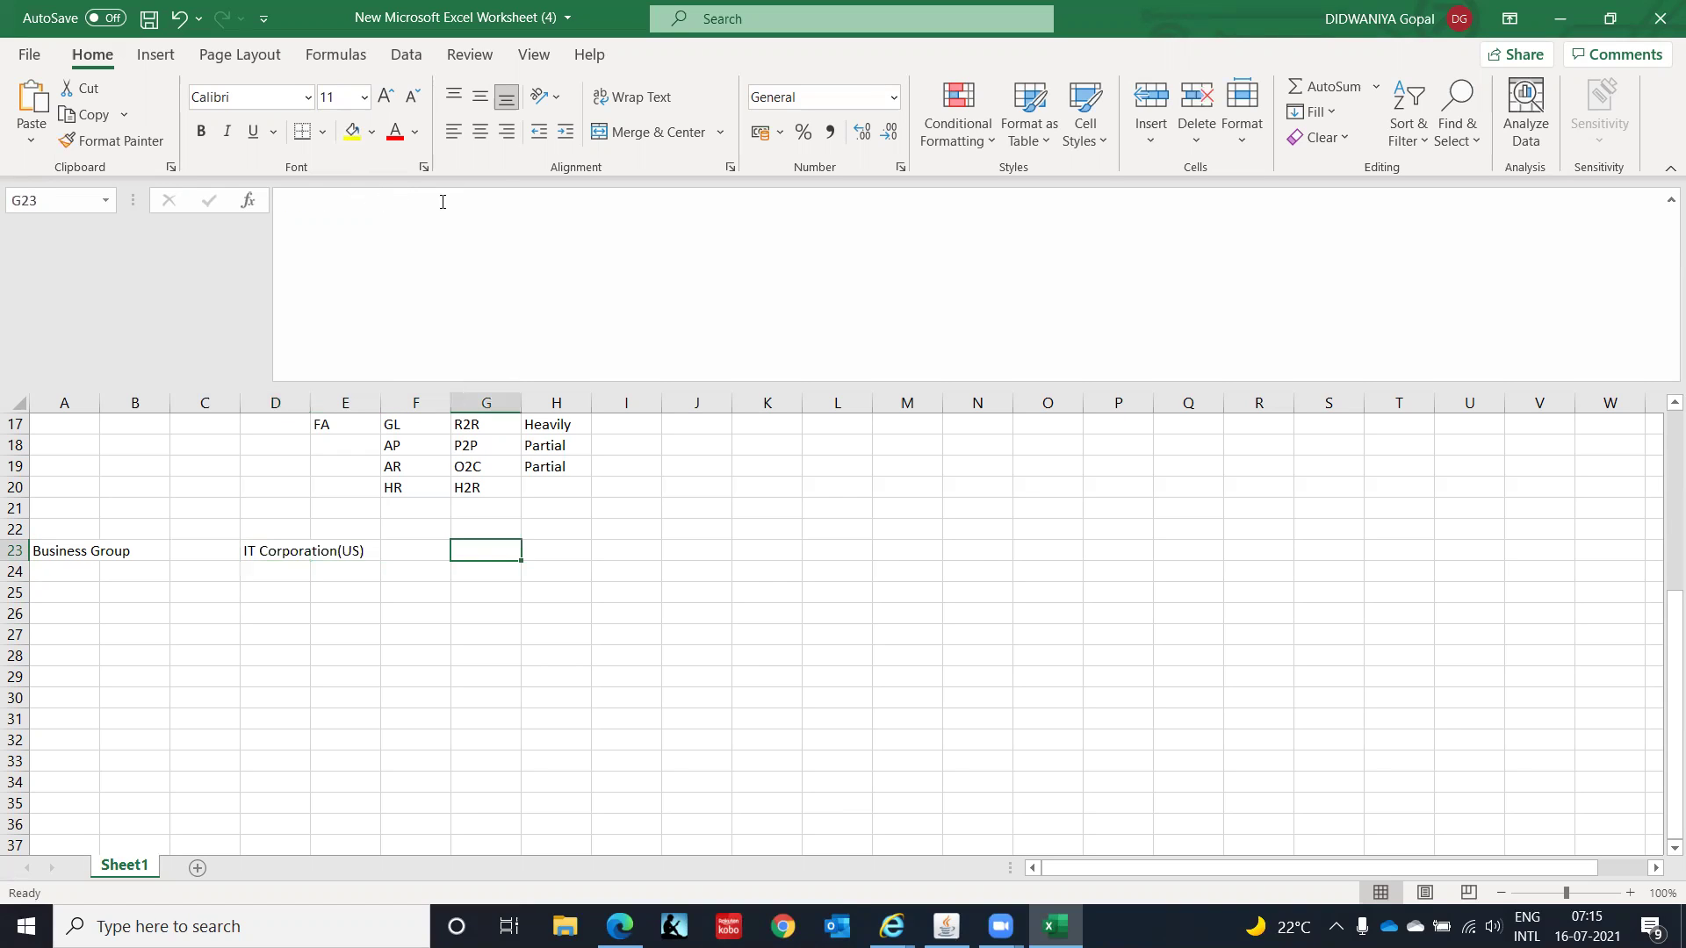
type("IT ")
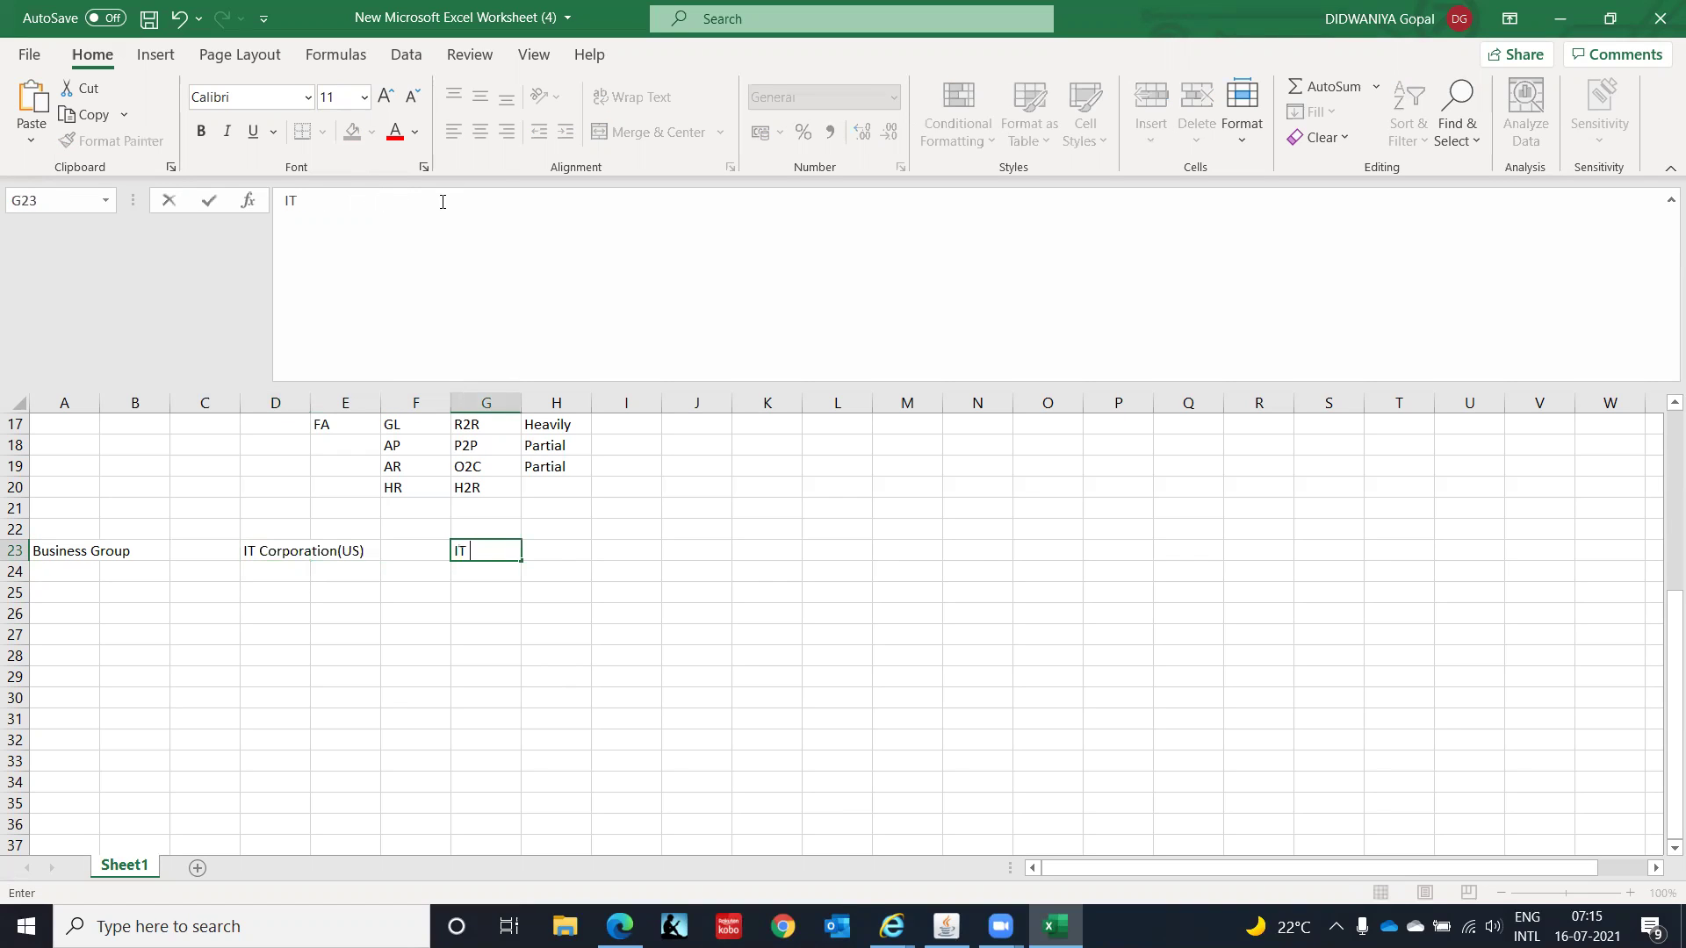
type("Corporation(India)")
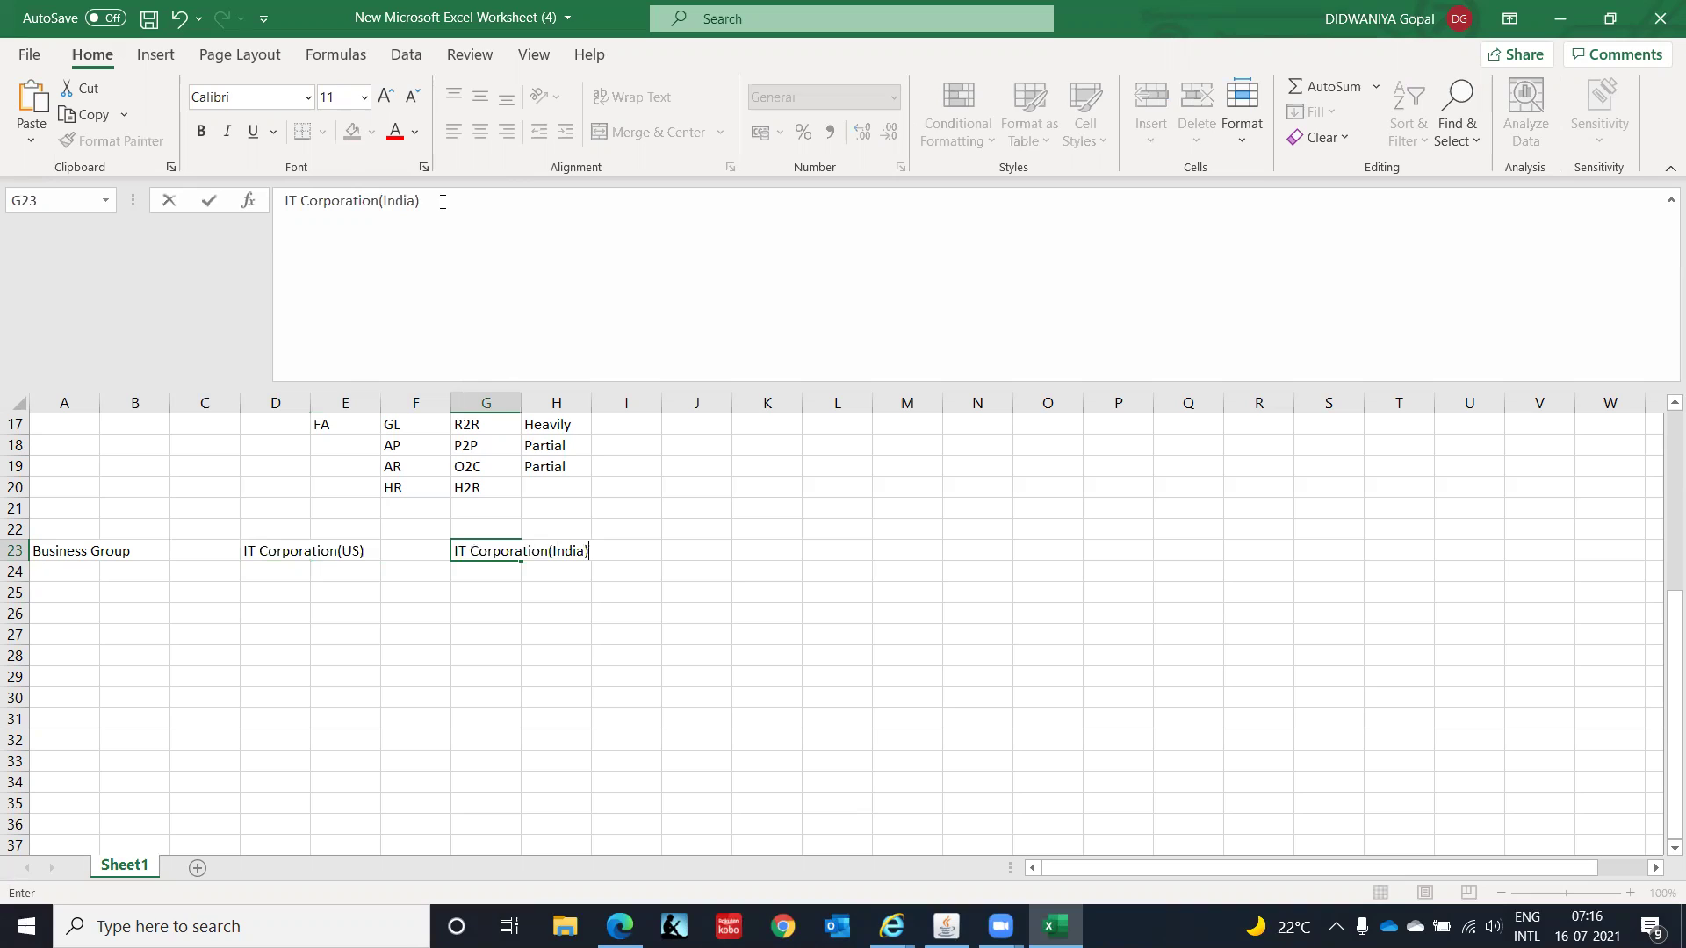
key("Return")
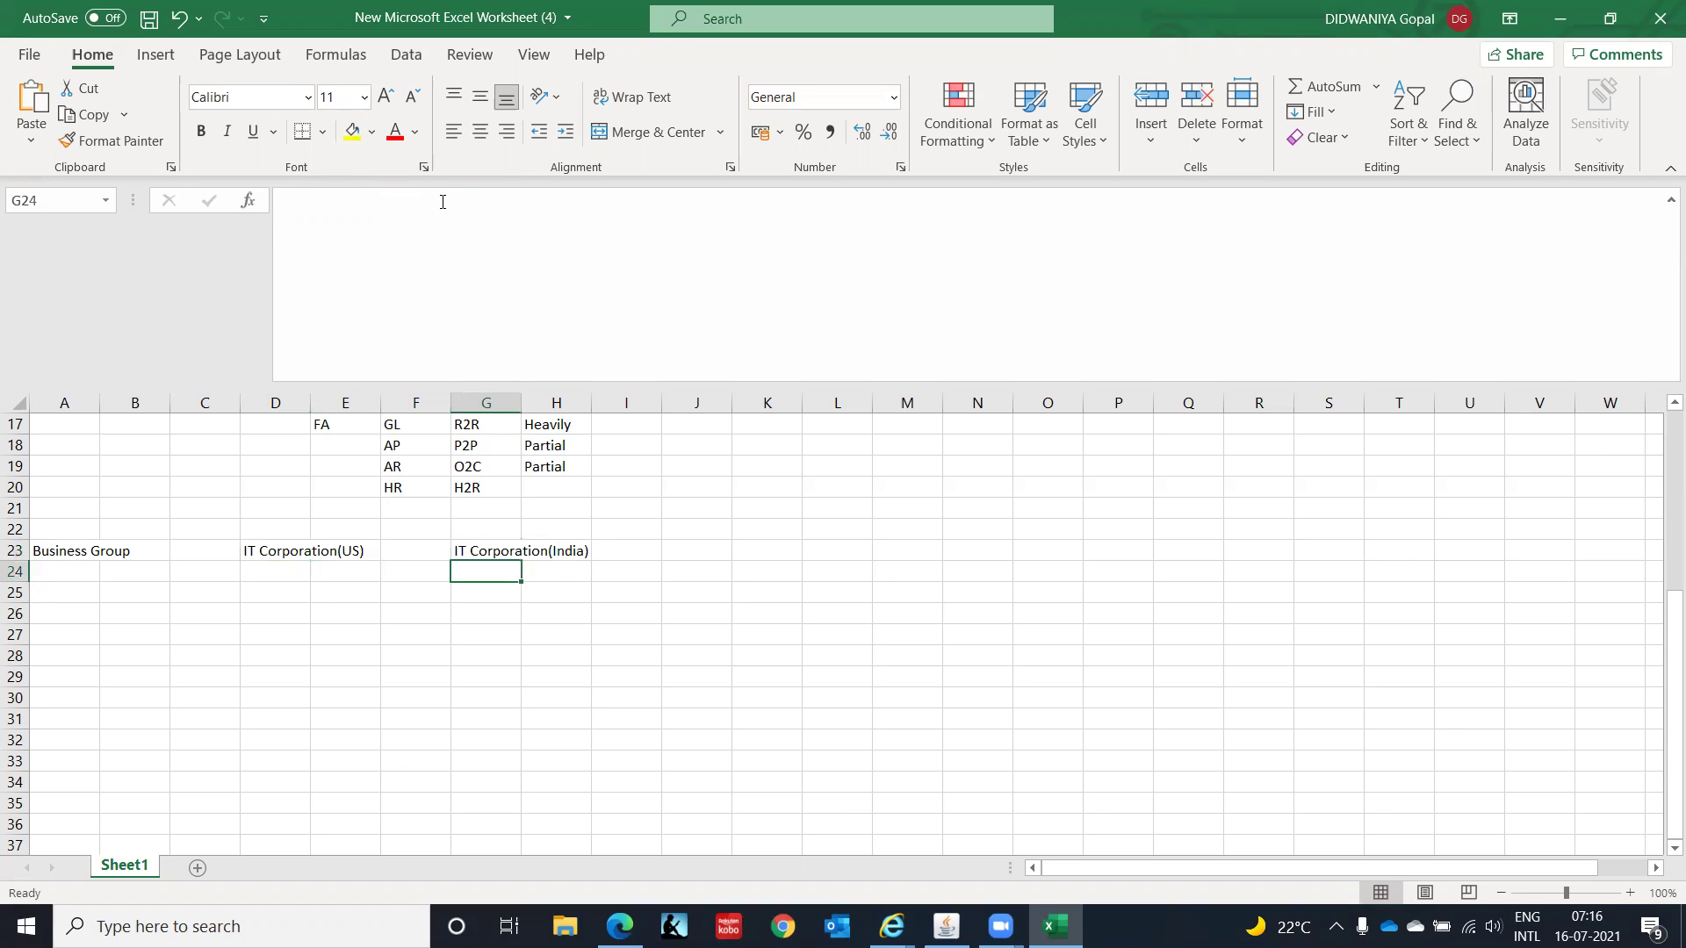
key("Left")
key("Left")
key("Left")
key("Up")
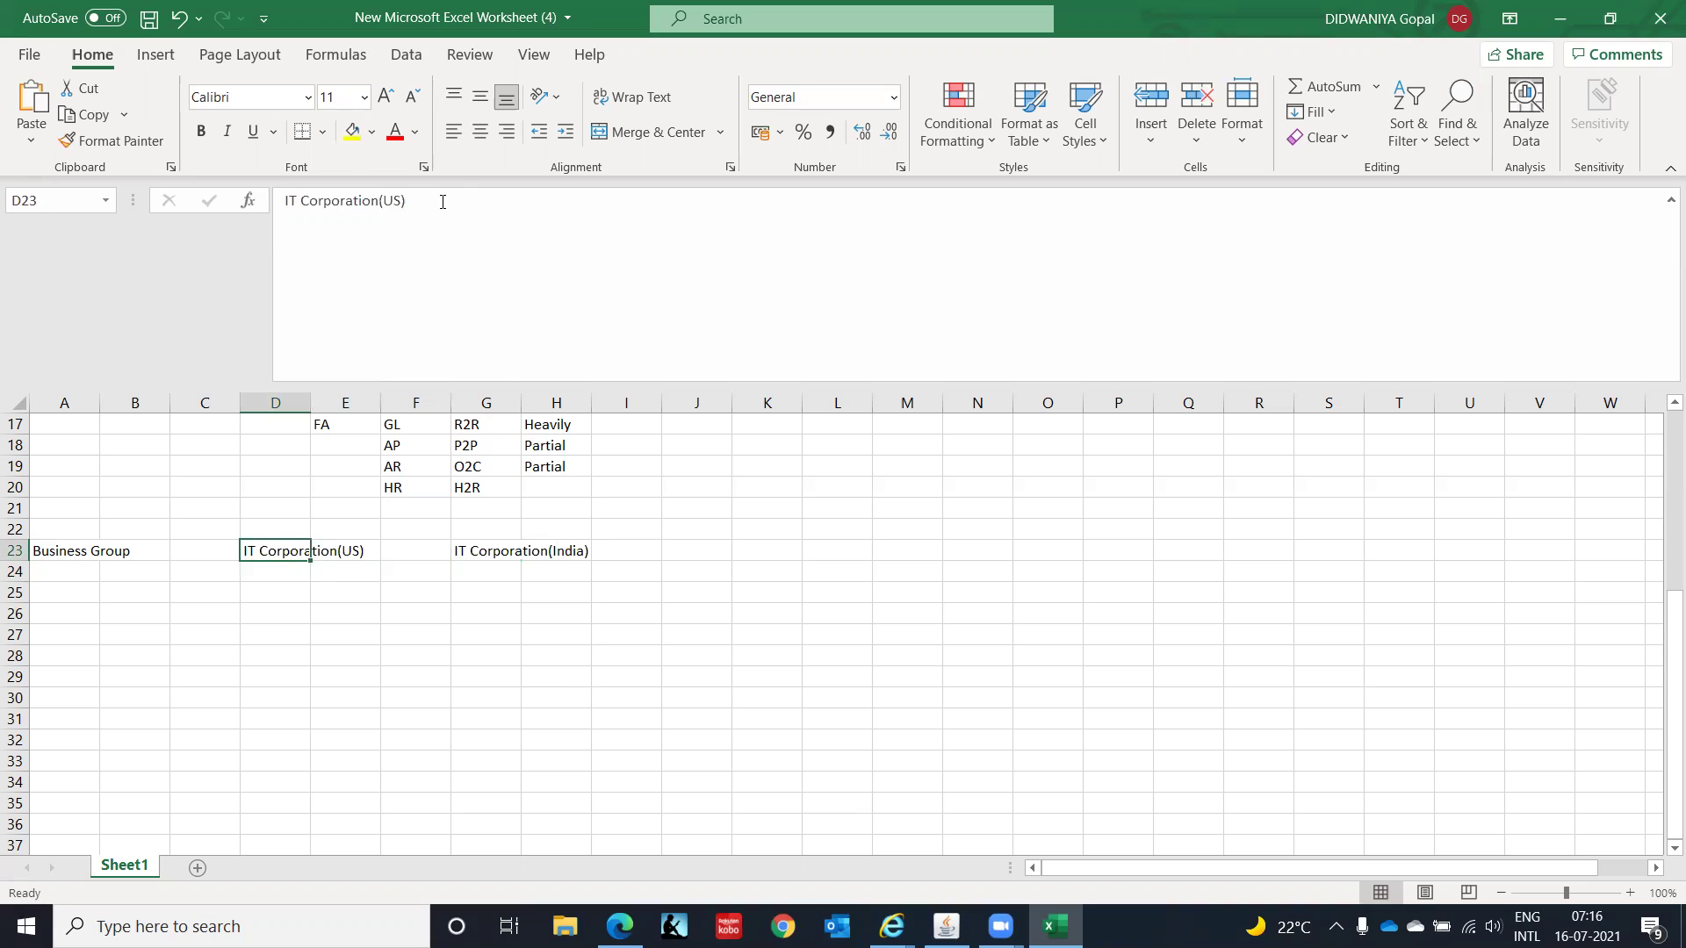
key("Right")
key("Right")
key("Right")
Step: Enter the row label Legal Entity in cell A24, beneath Business Group
key("Left")
key("Left")
key("Left")
key("Left")
key("Left")
key("Left")
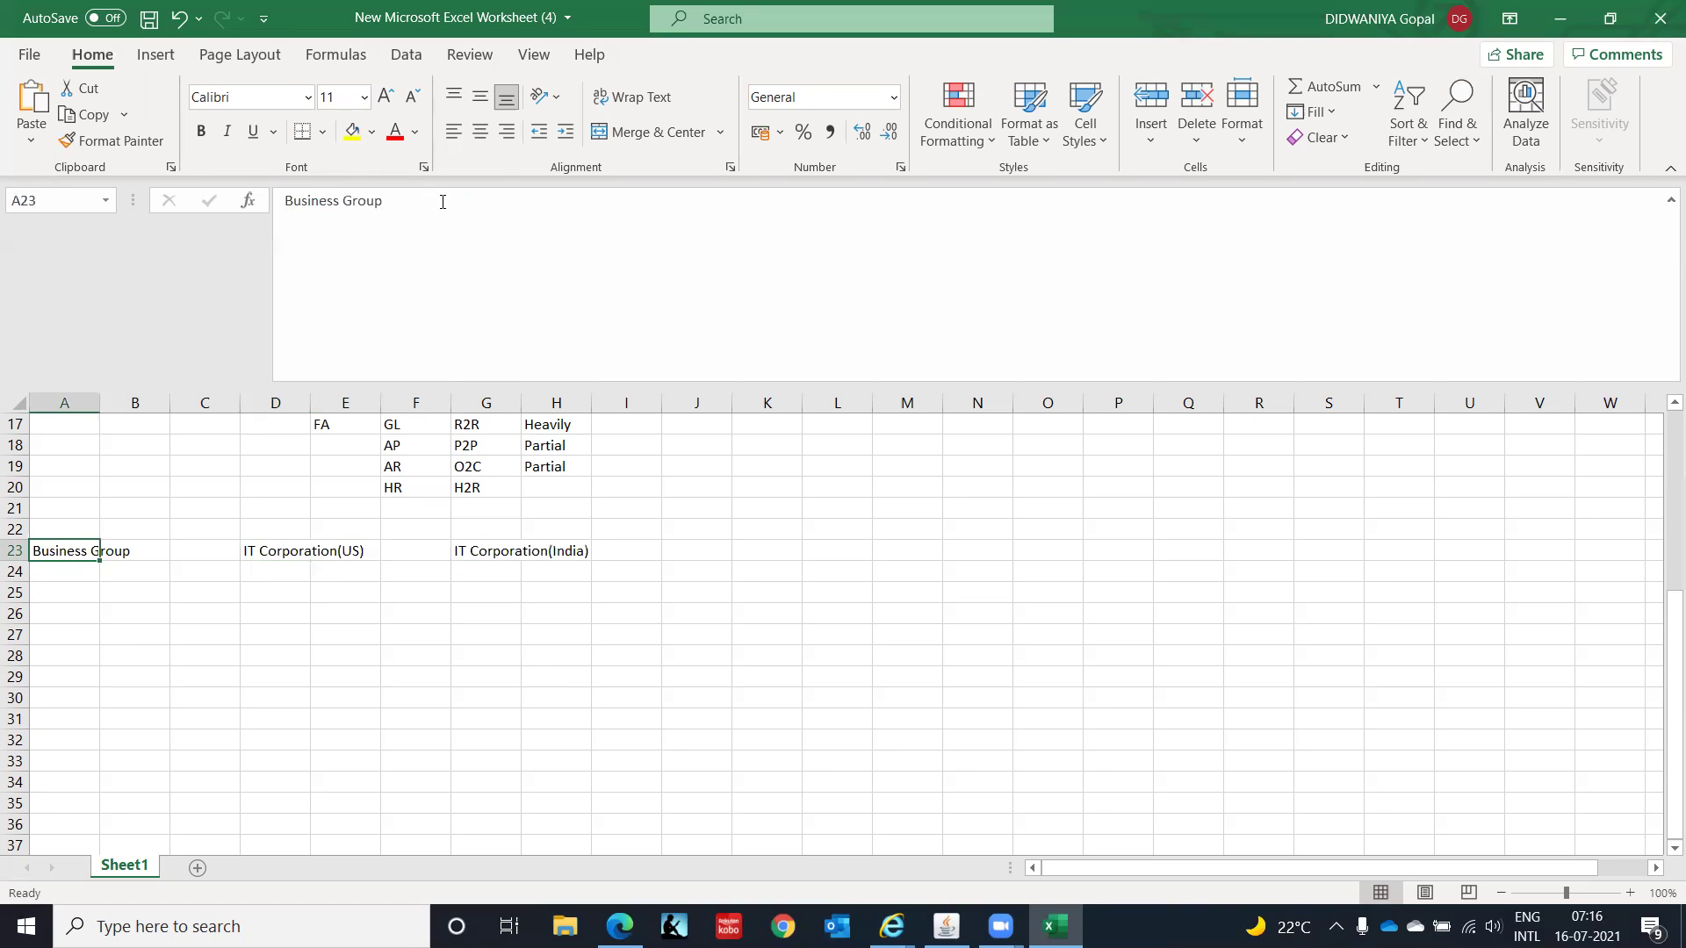
key("Down")
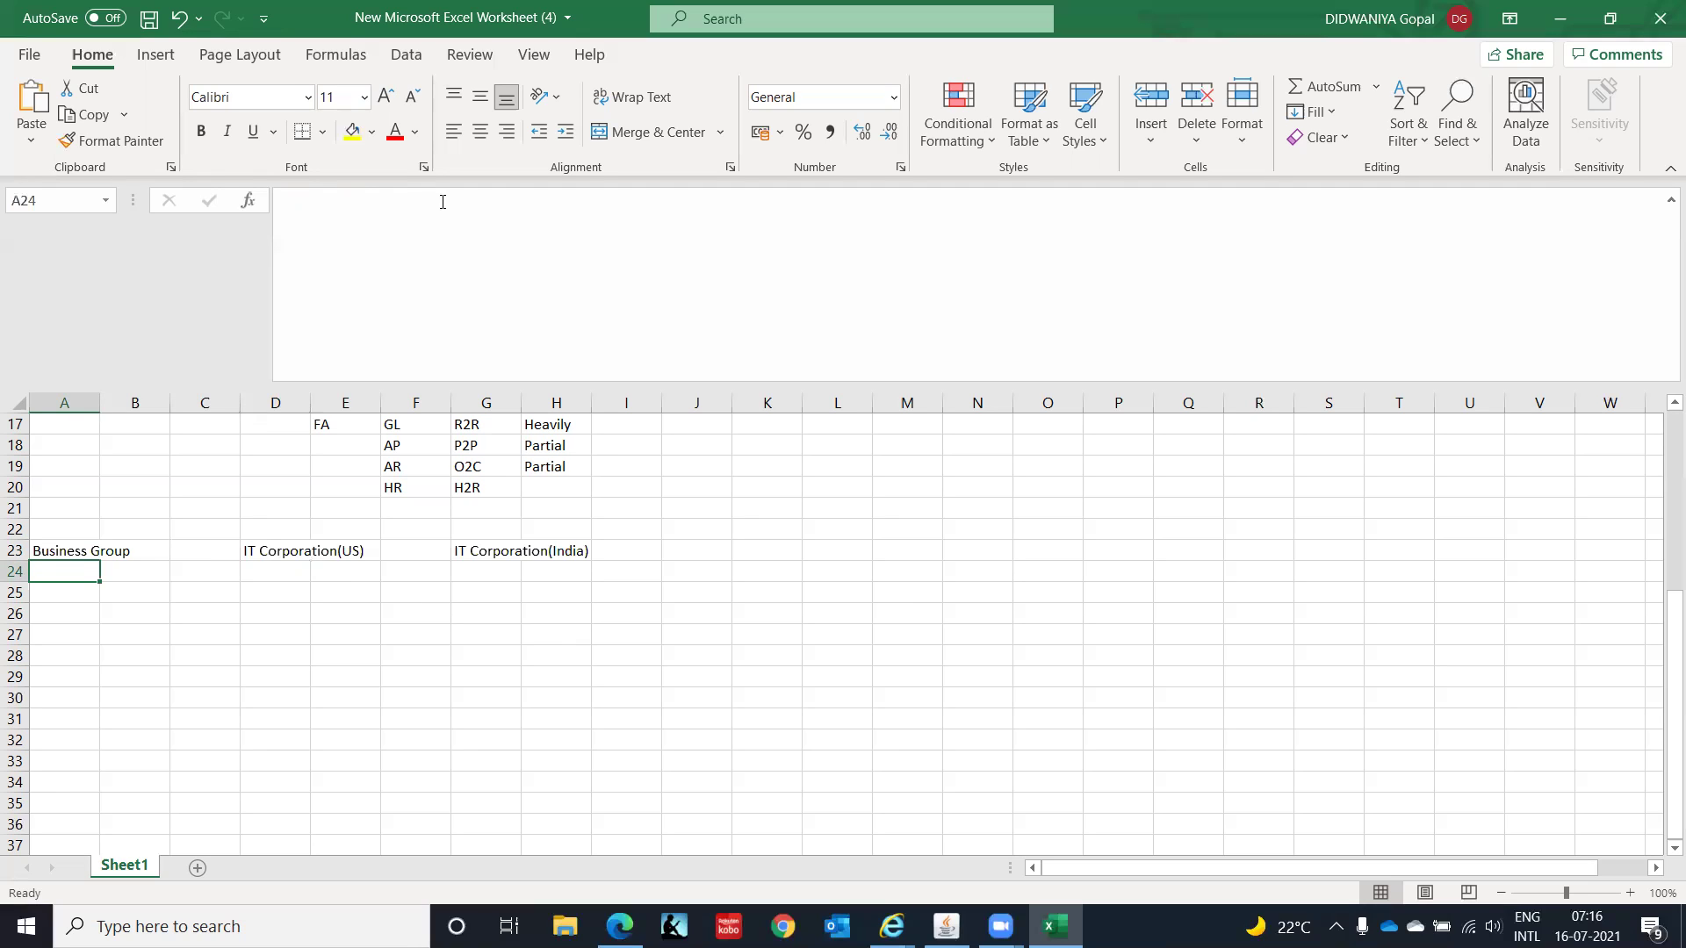
type("LE")
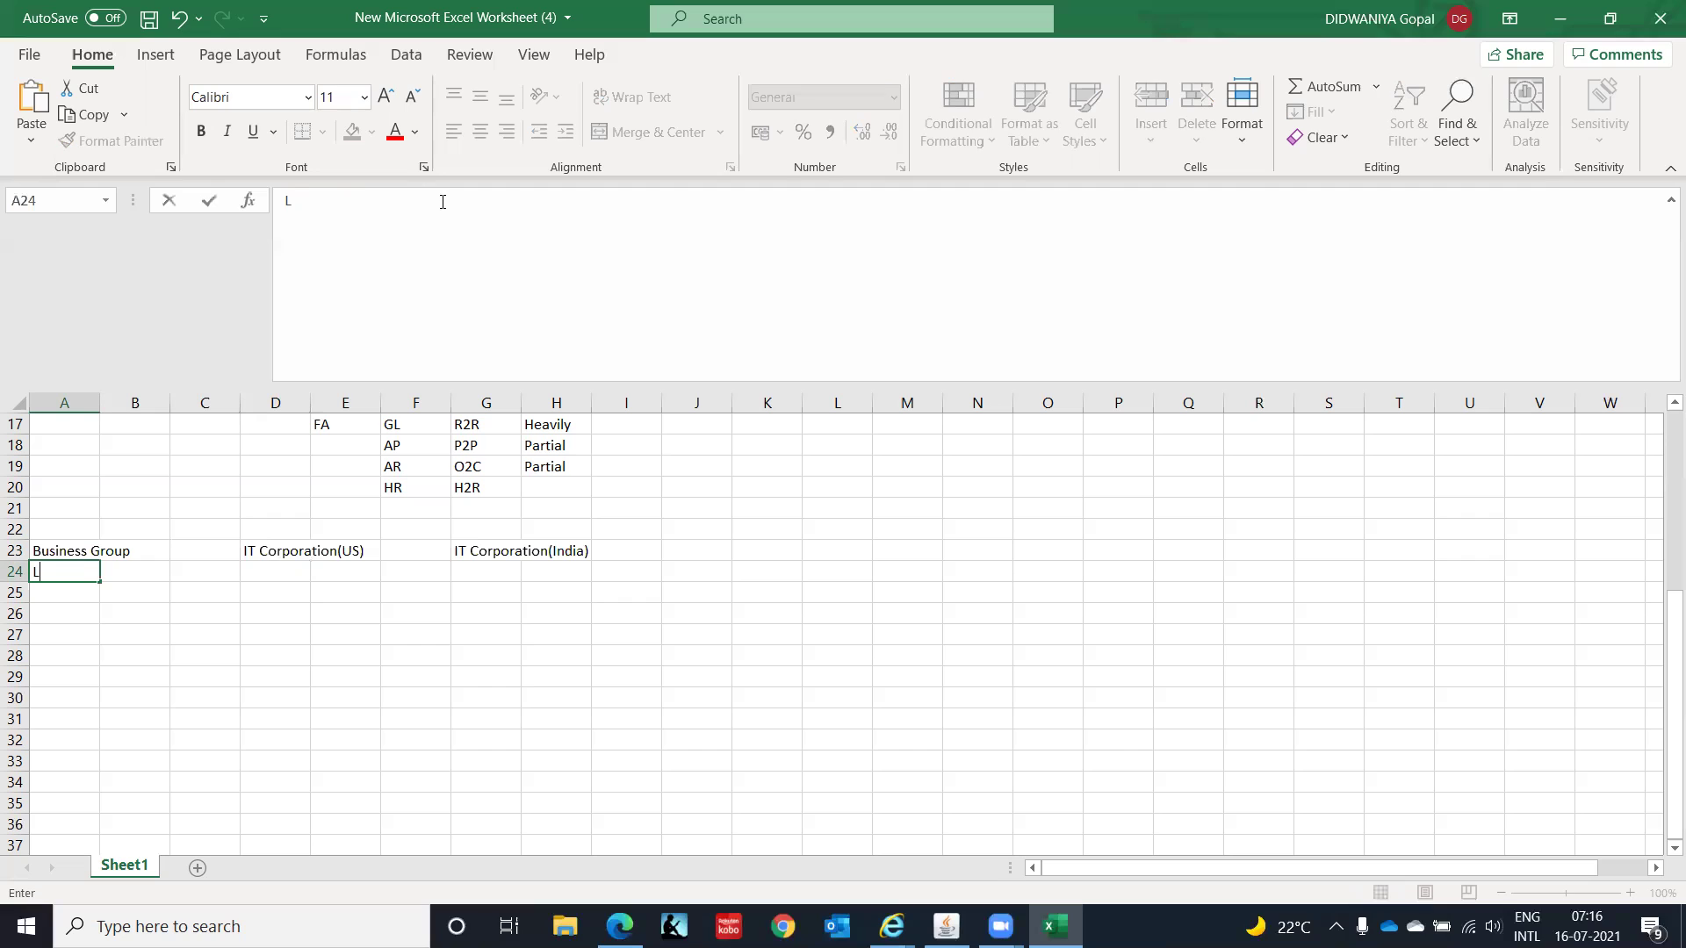
key("BackSpace")
type("egal Entity")
key("Return")
Step: Enter IT Inc. in cell D24 as the legal entity of the US business group
key("Up")
key("Right")
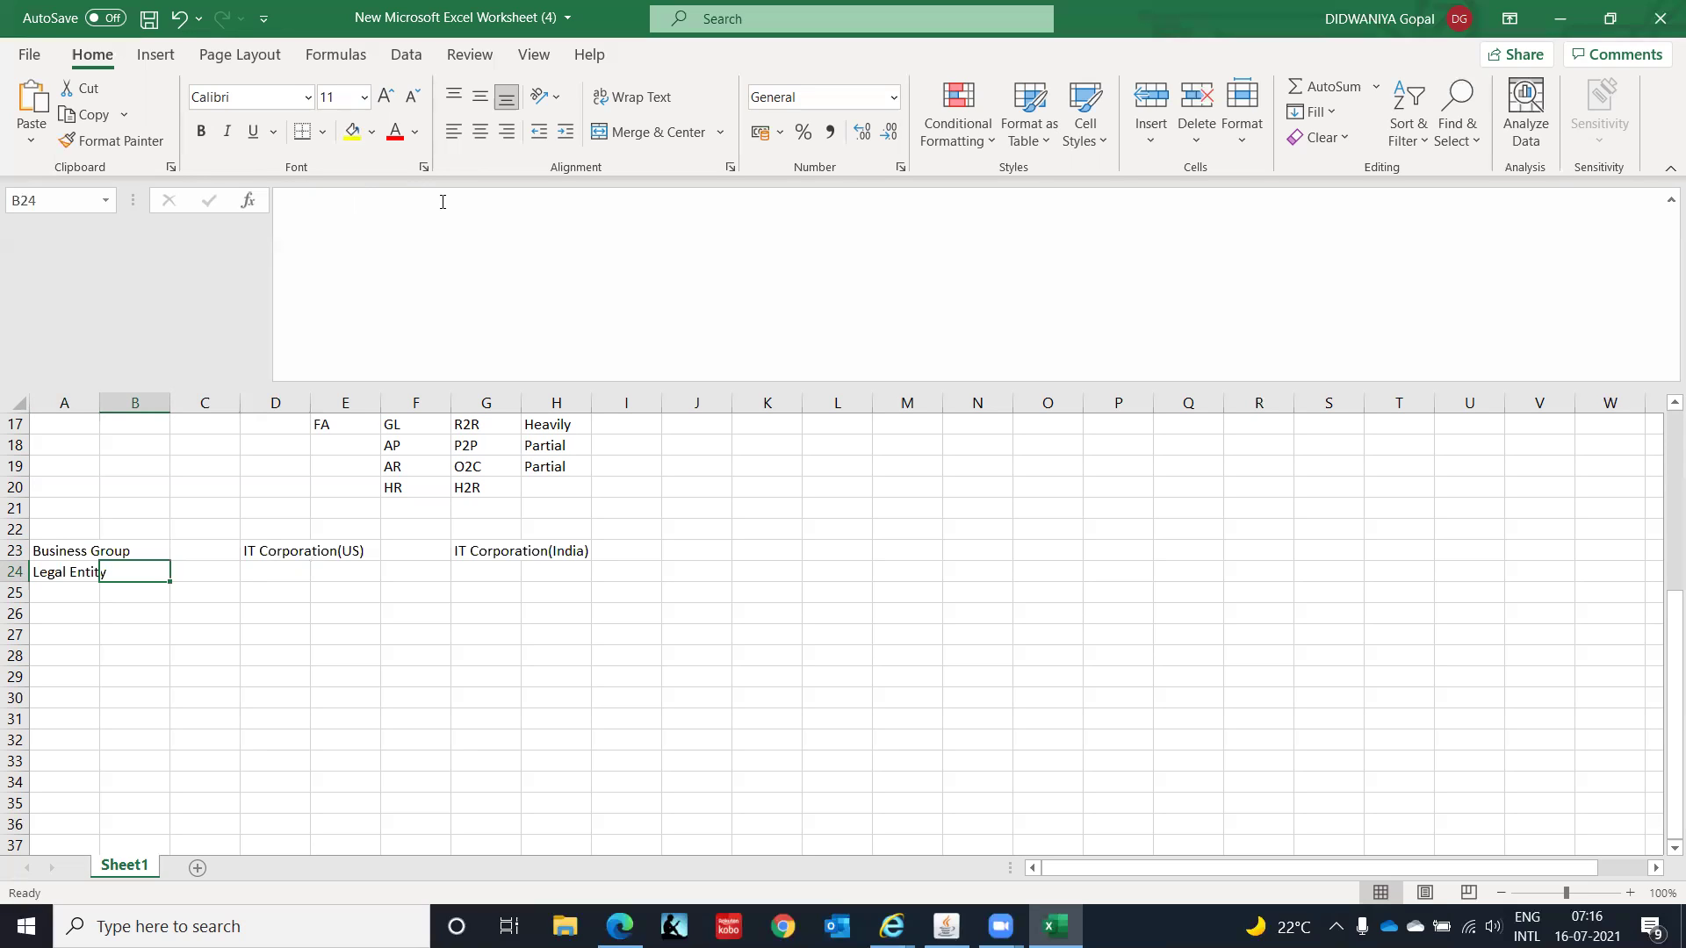
key("Right")
key("Right")
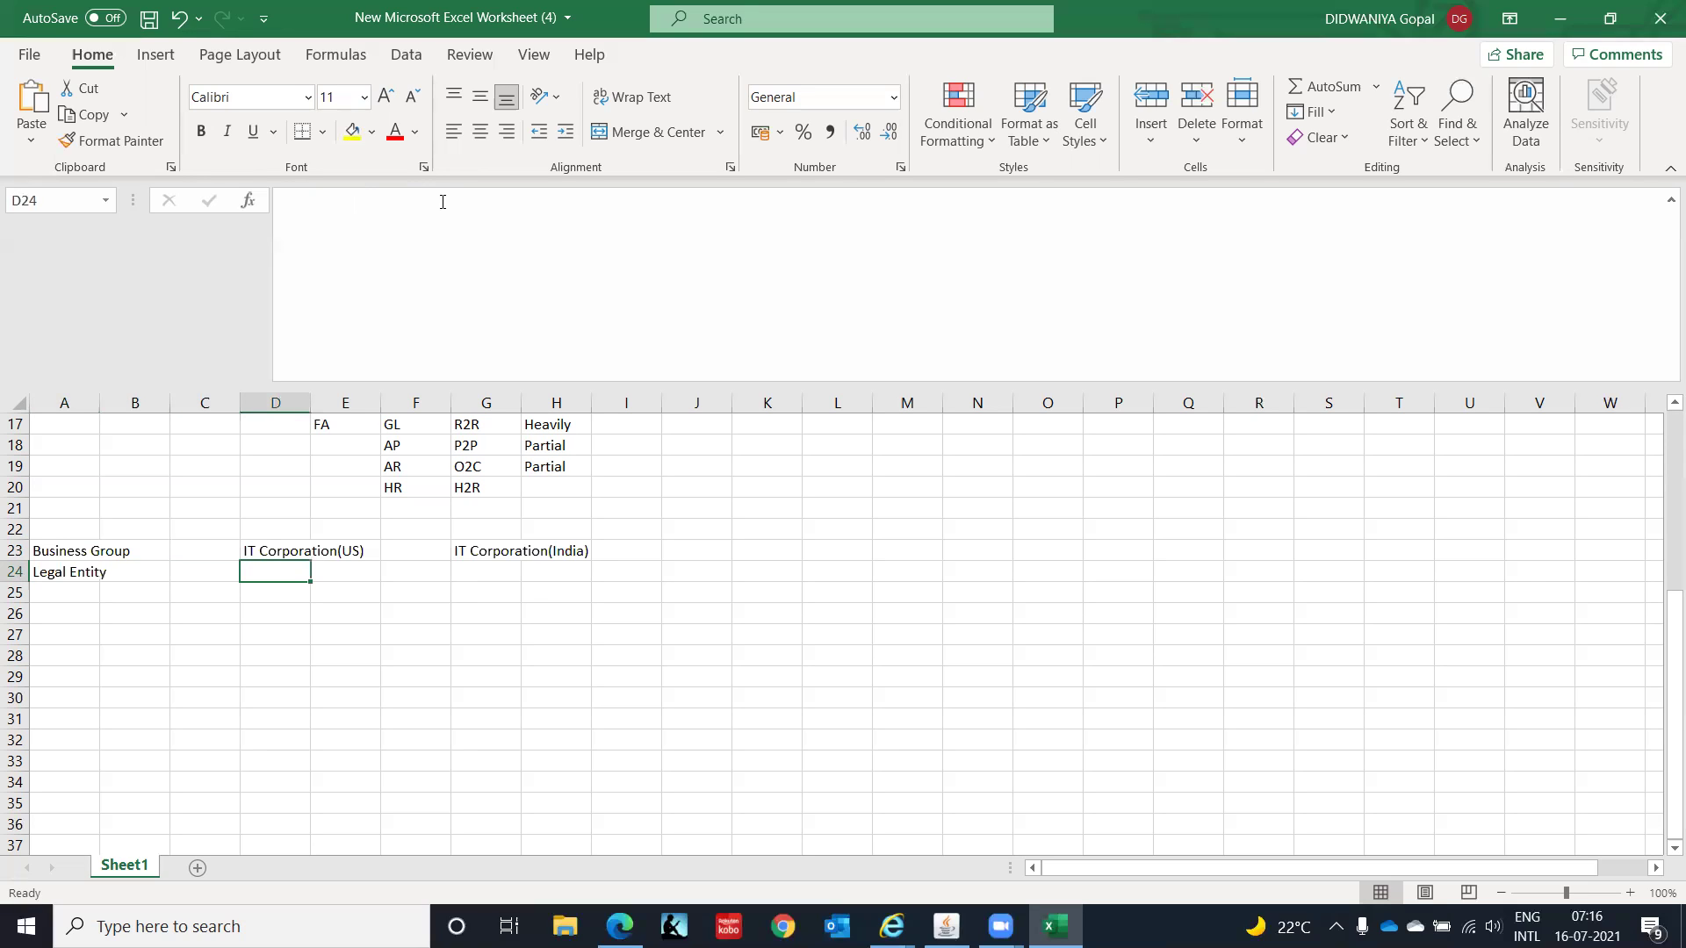
type("IT ")
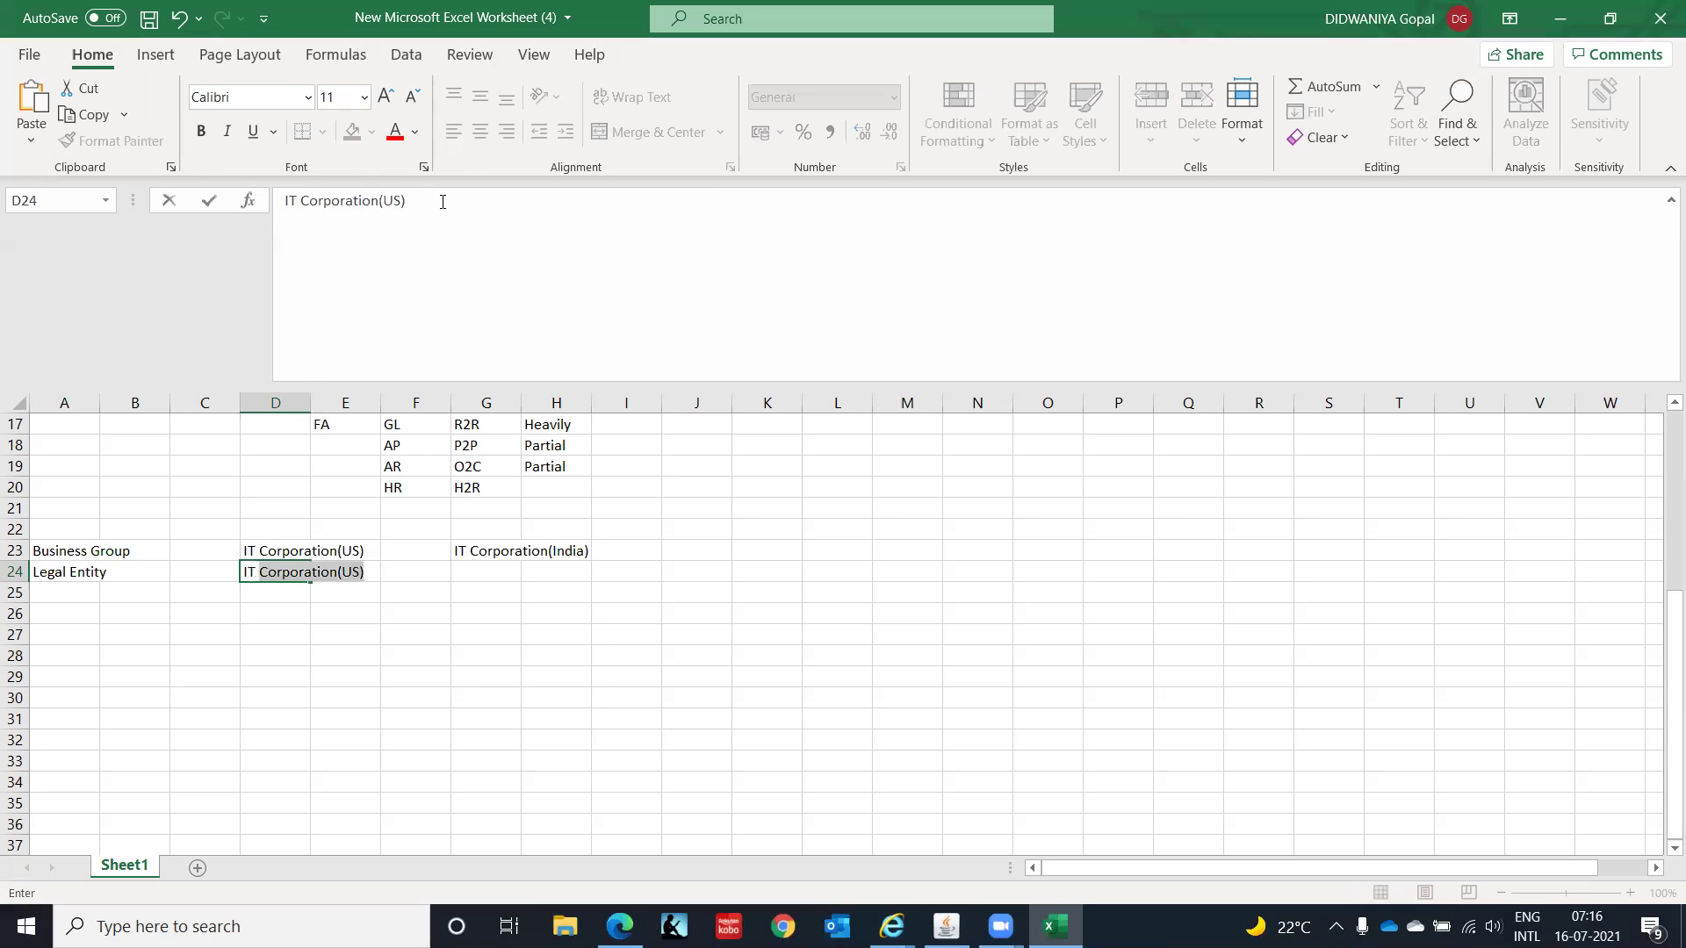
type("Inc.")
key("Return")
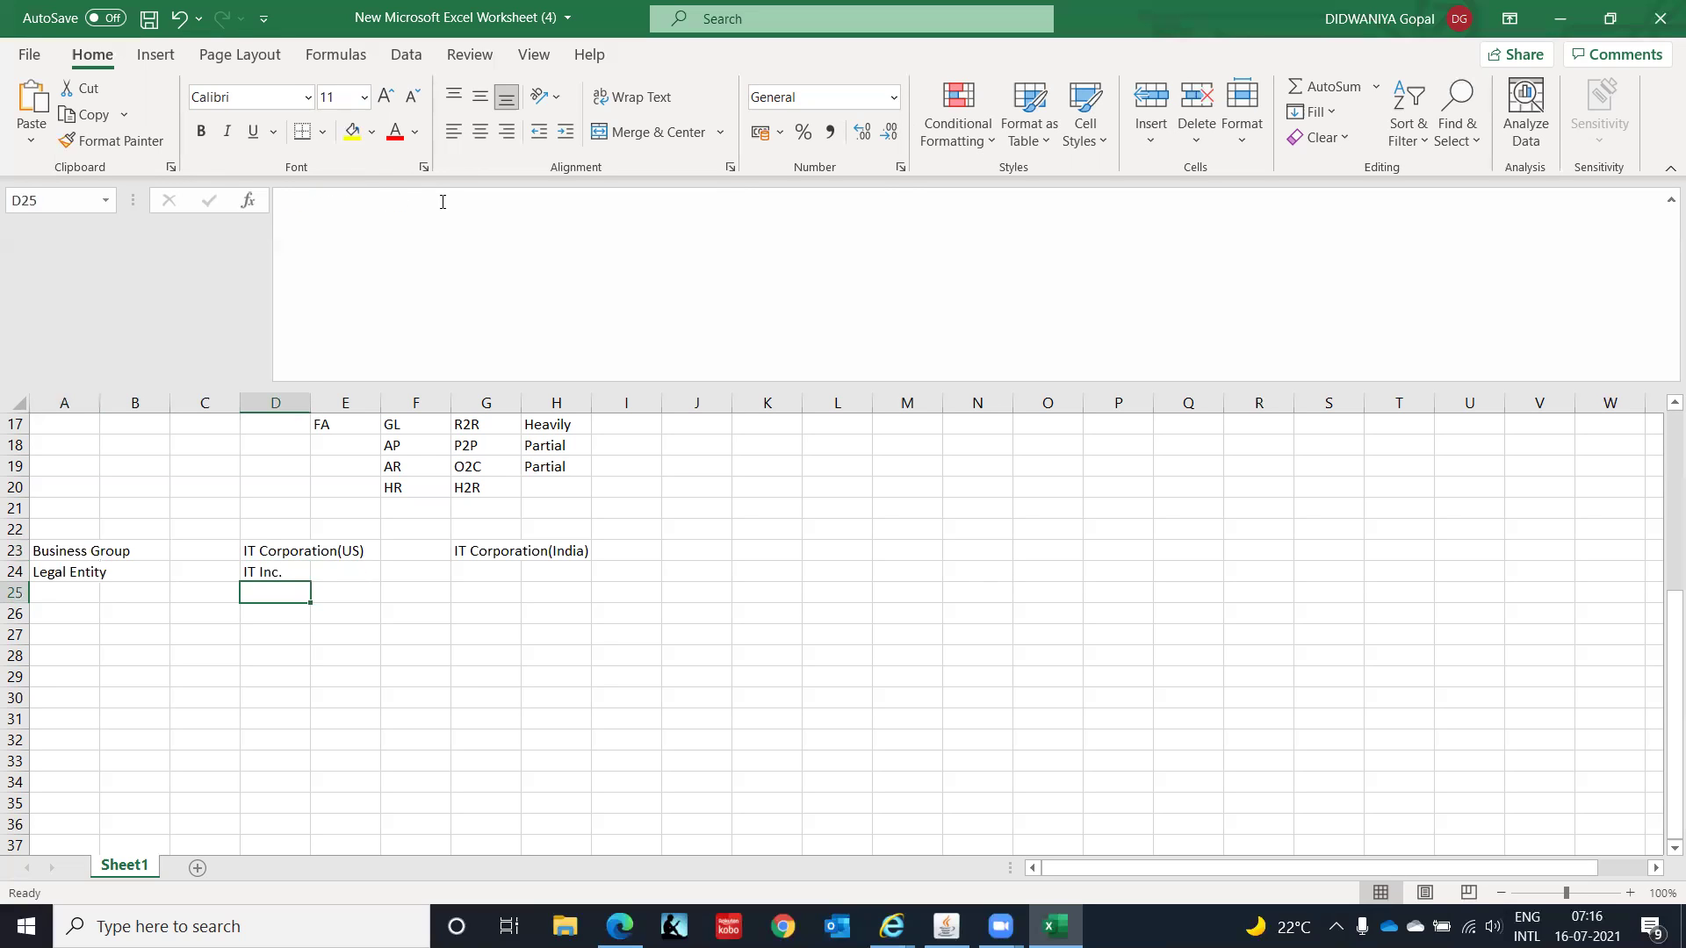
Step: Enter IT Private Limited in cell G24 as the legal entity of the India business group
key("Up")
key("Right")
key("Right")
key("Right")
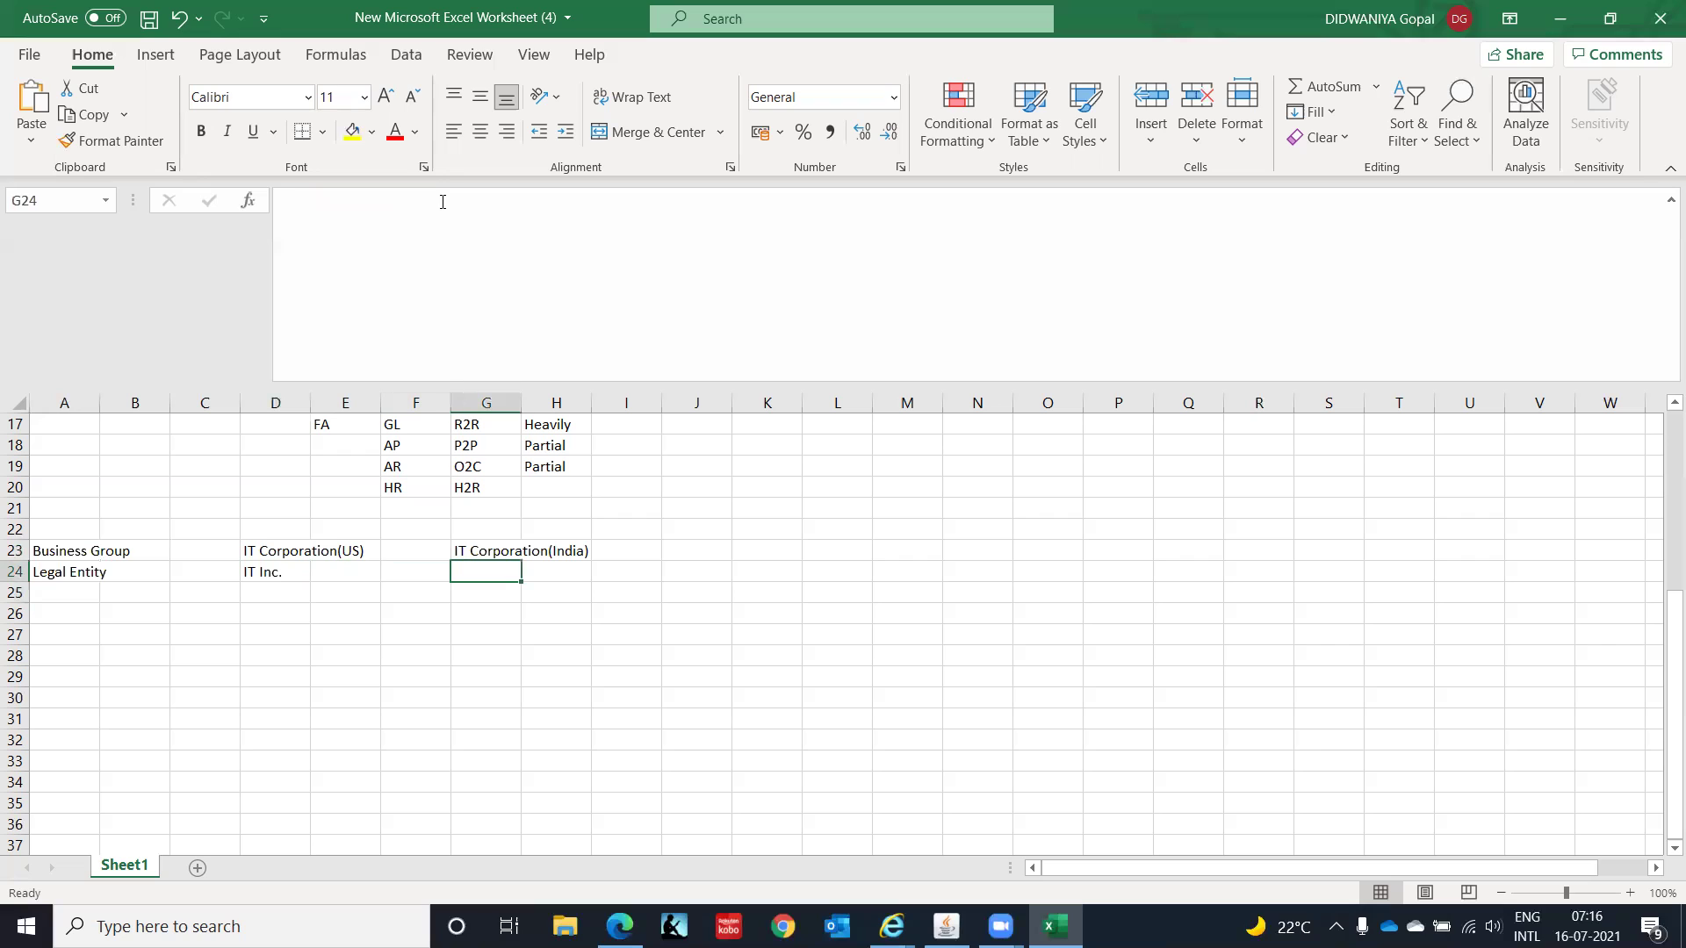
type("IT ")
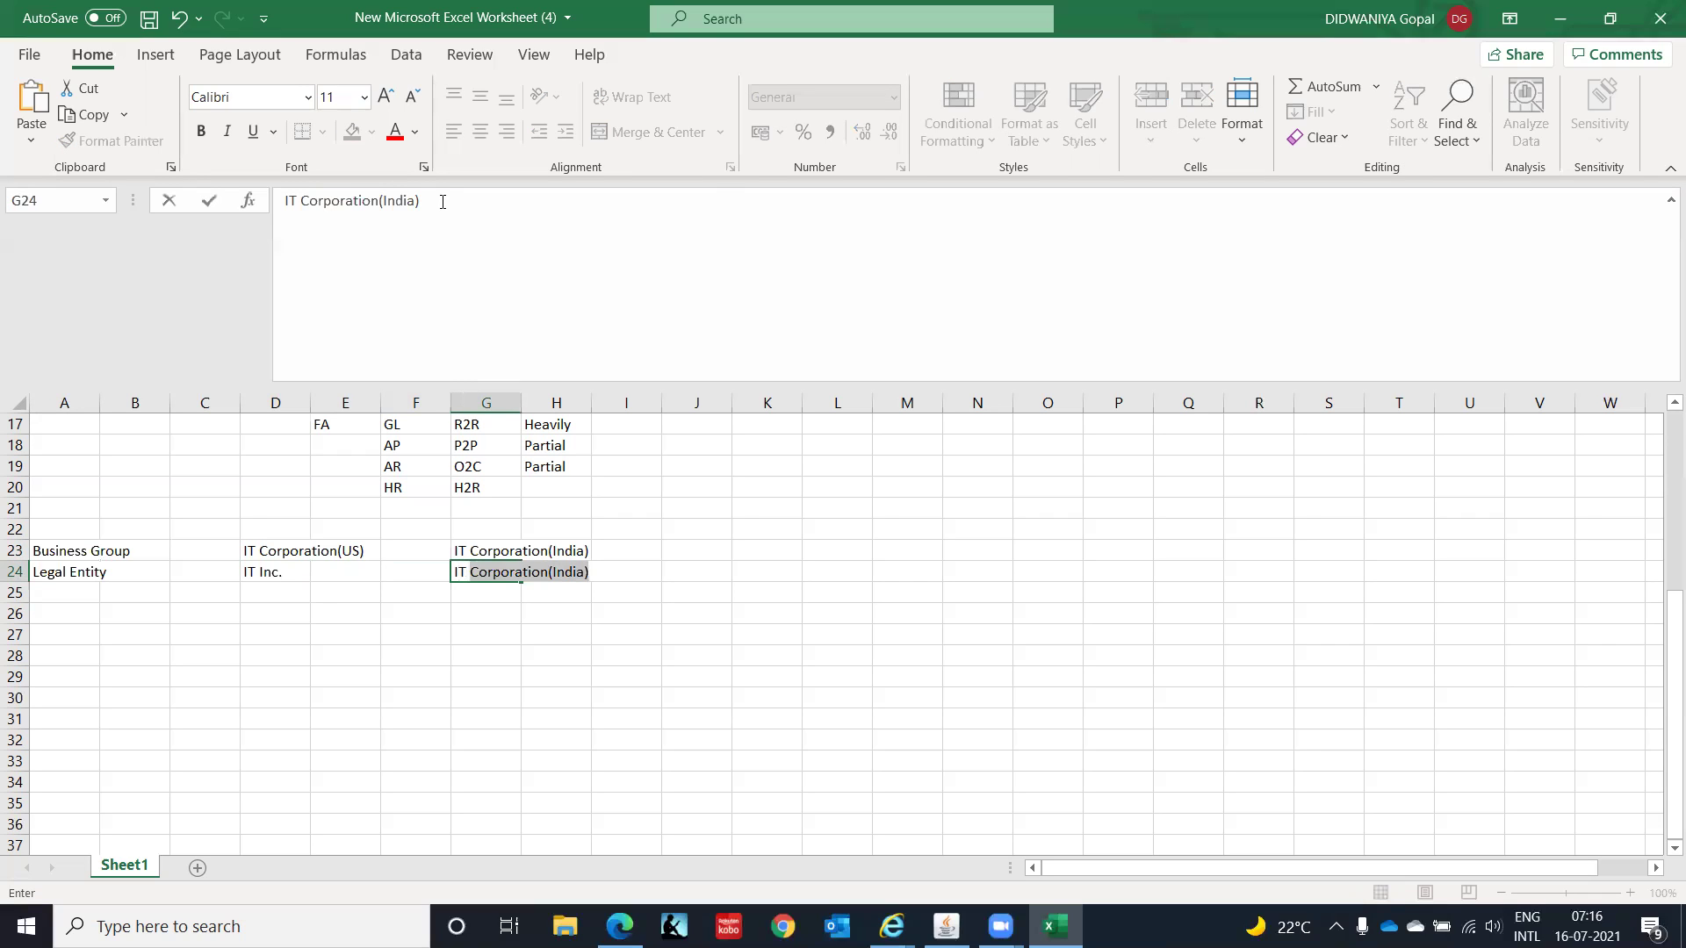
type("Priva")
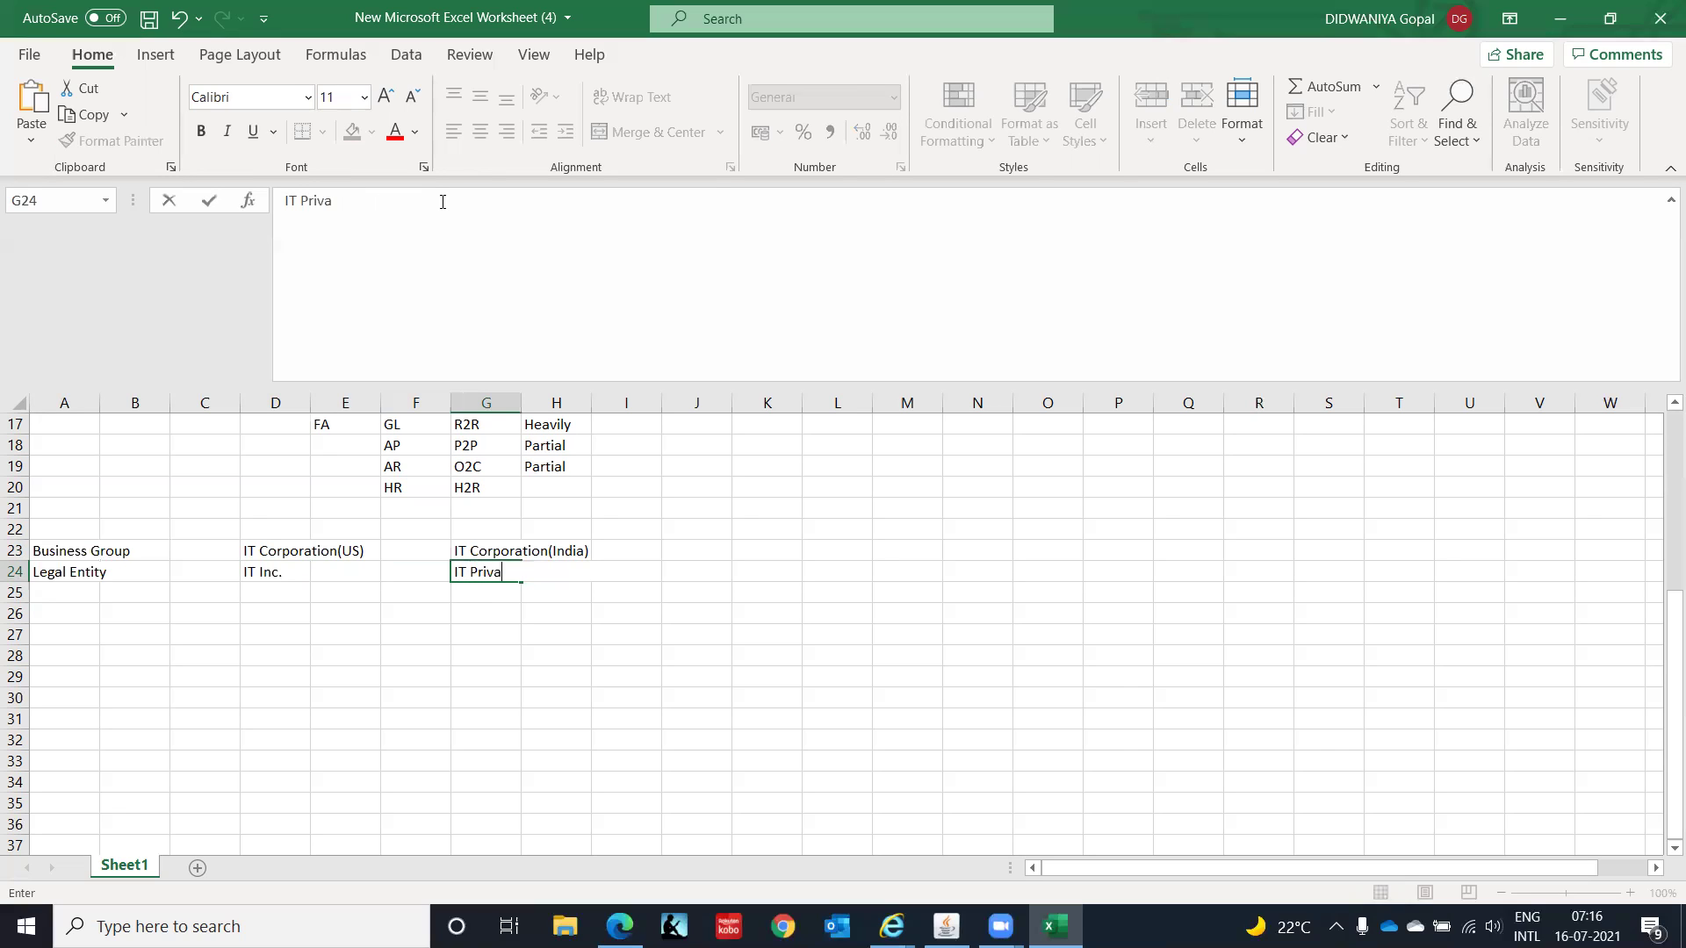
type("te Limited")
key("Return")
Step: Enter the row label Ledger in cell A25, beneath Legal Entity
key("Left")
key("Left")
key("Left")
key("Left")
key("Left")
key("Left")
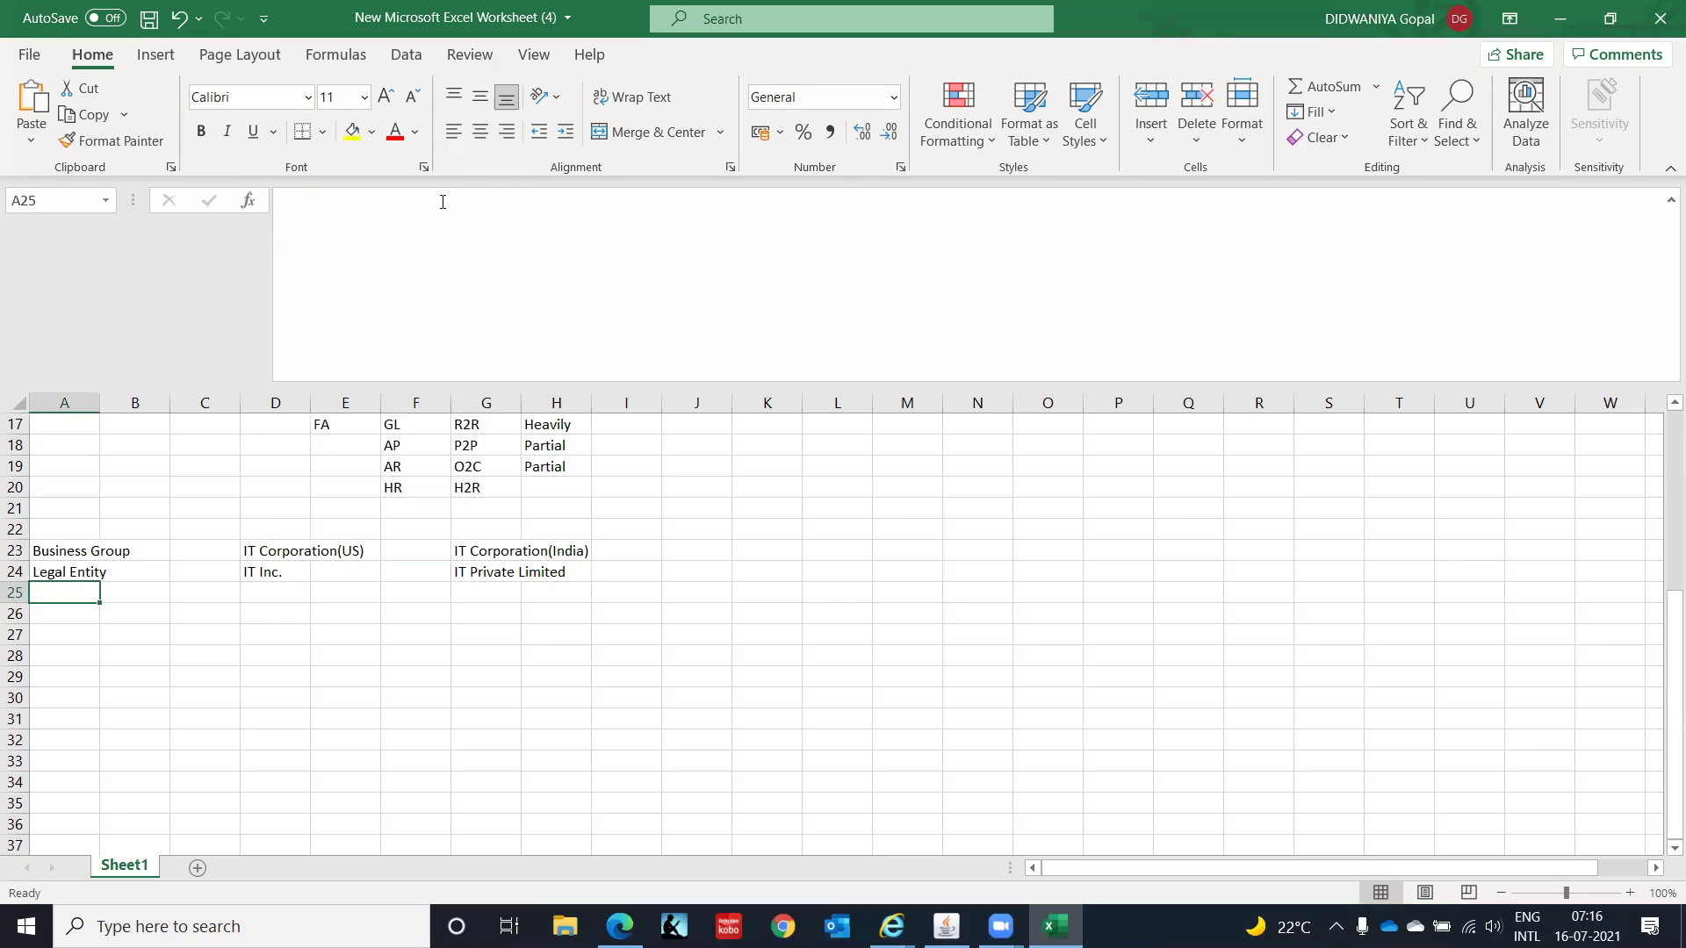
type("Ledger")
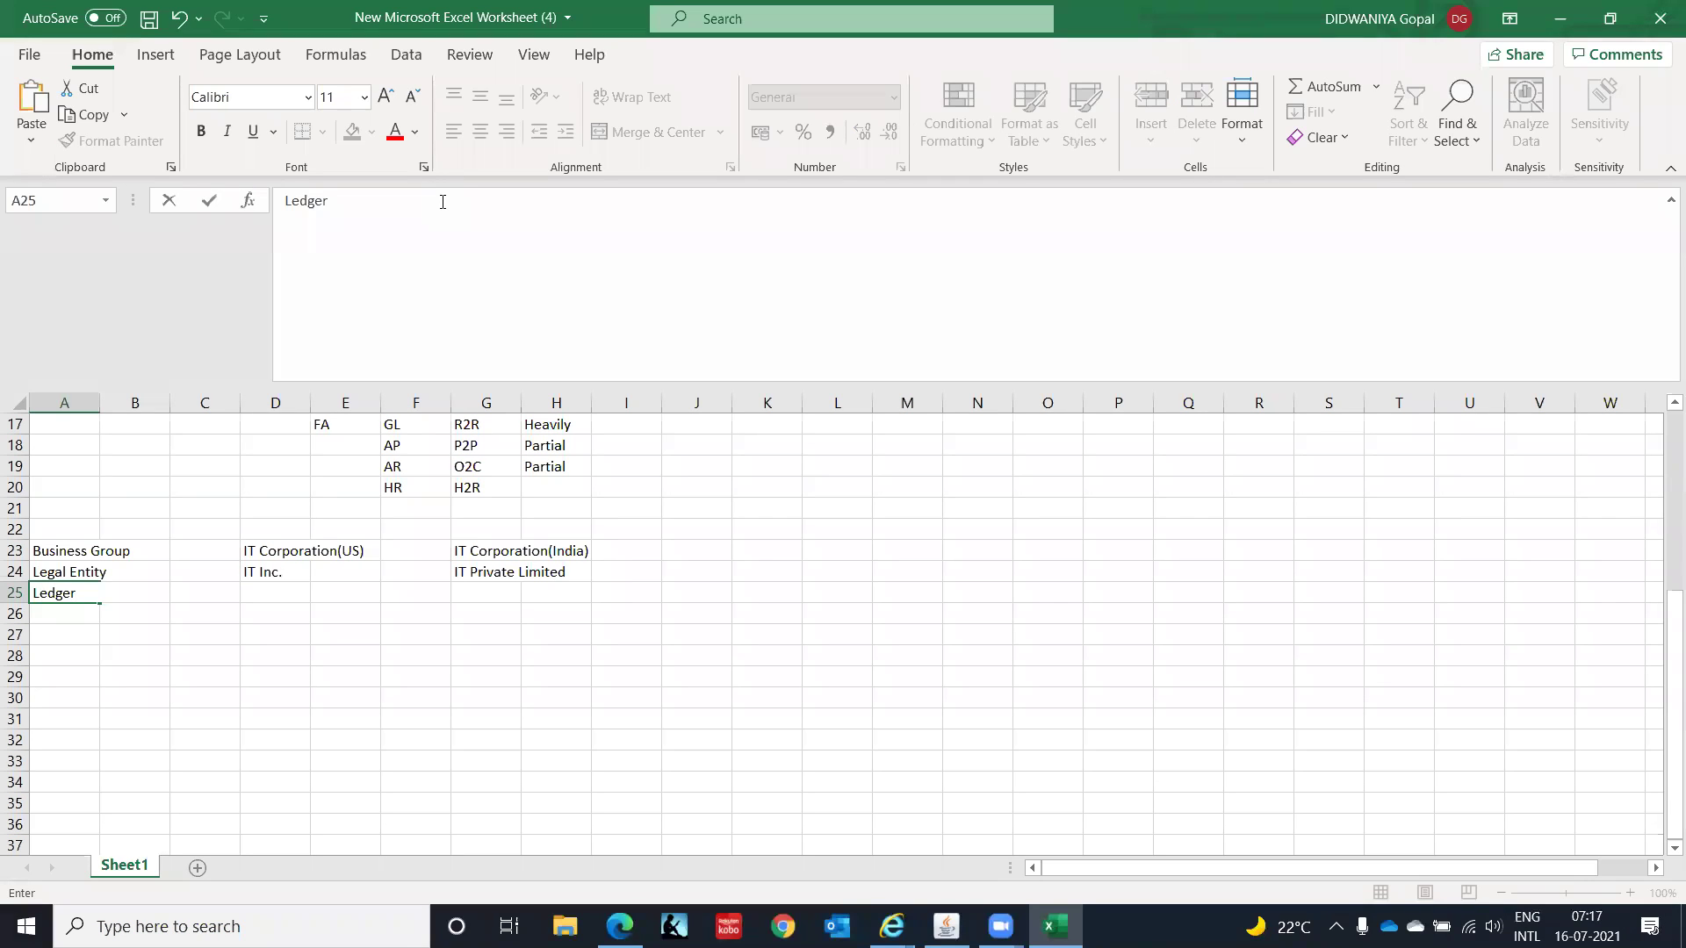
key("Right")
Step: Enter IT Ledger(US) in cell D25 as the ledger of the US legal entity
key("Right")
key("Right")
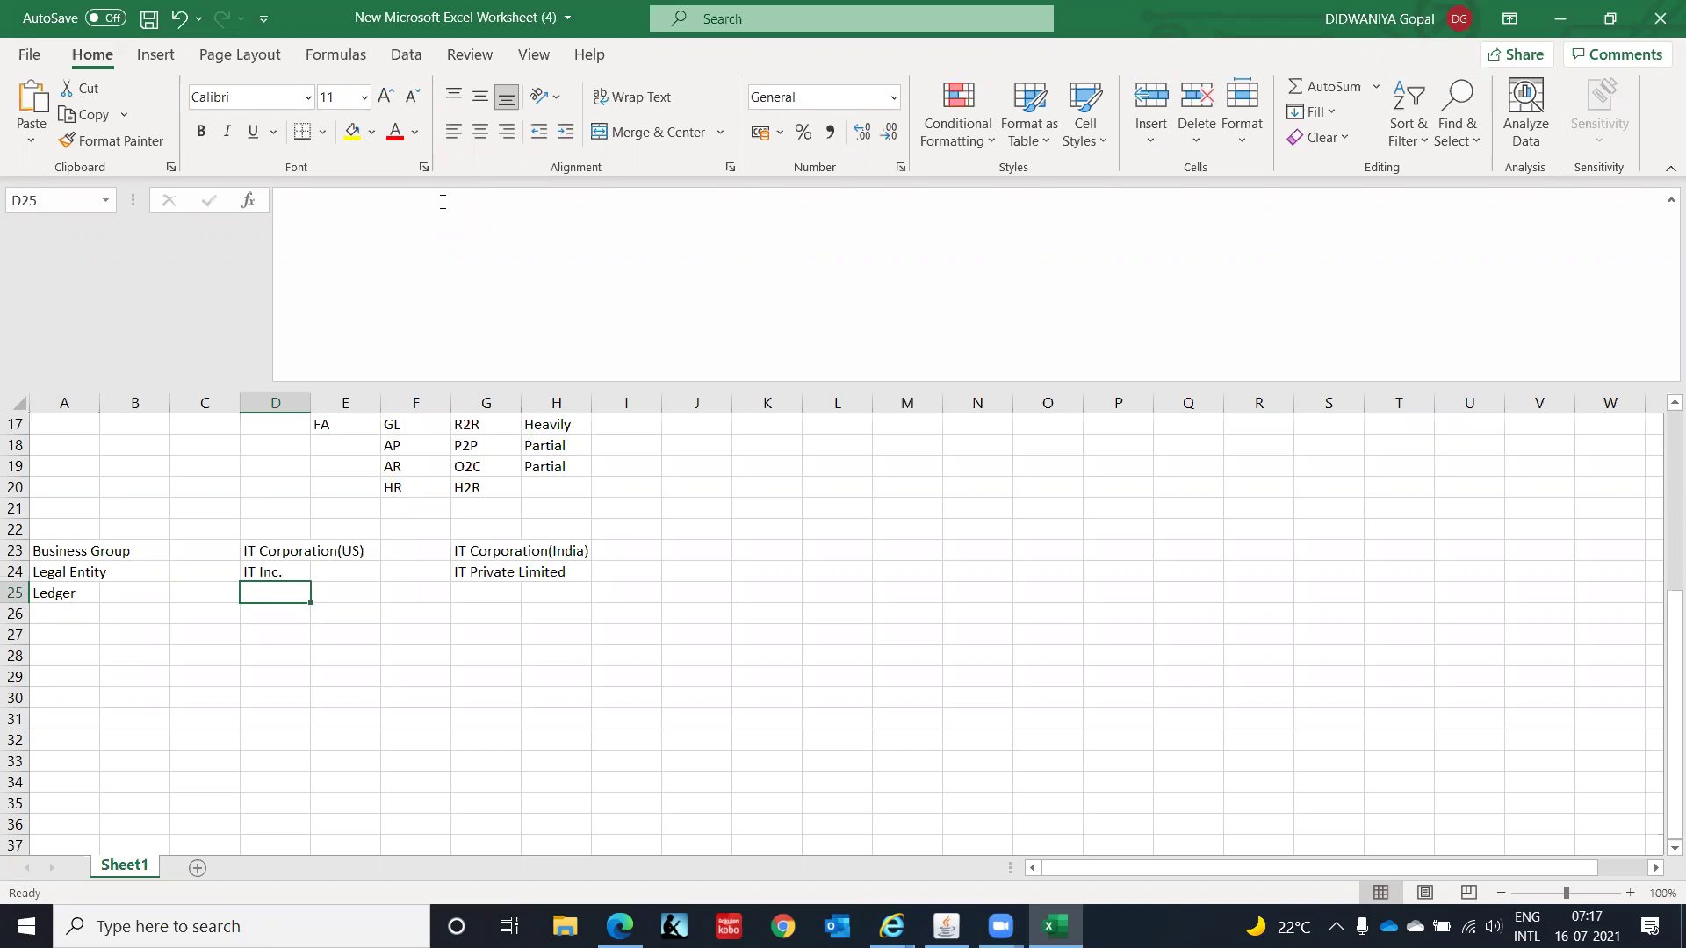
type("IT ")
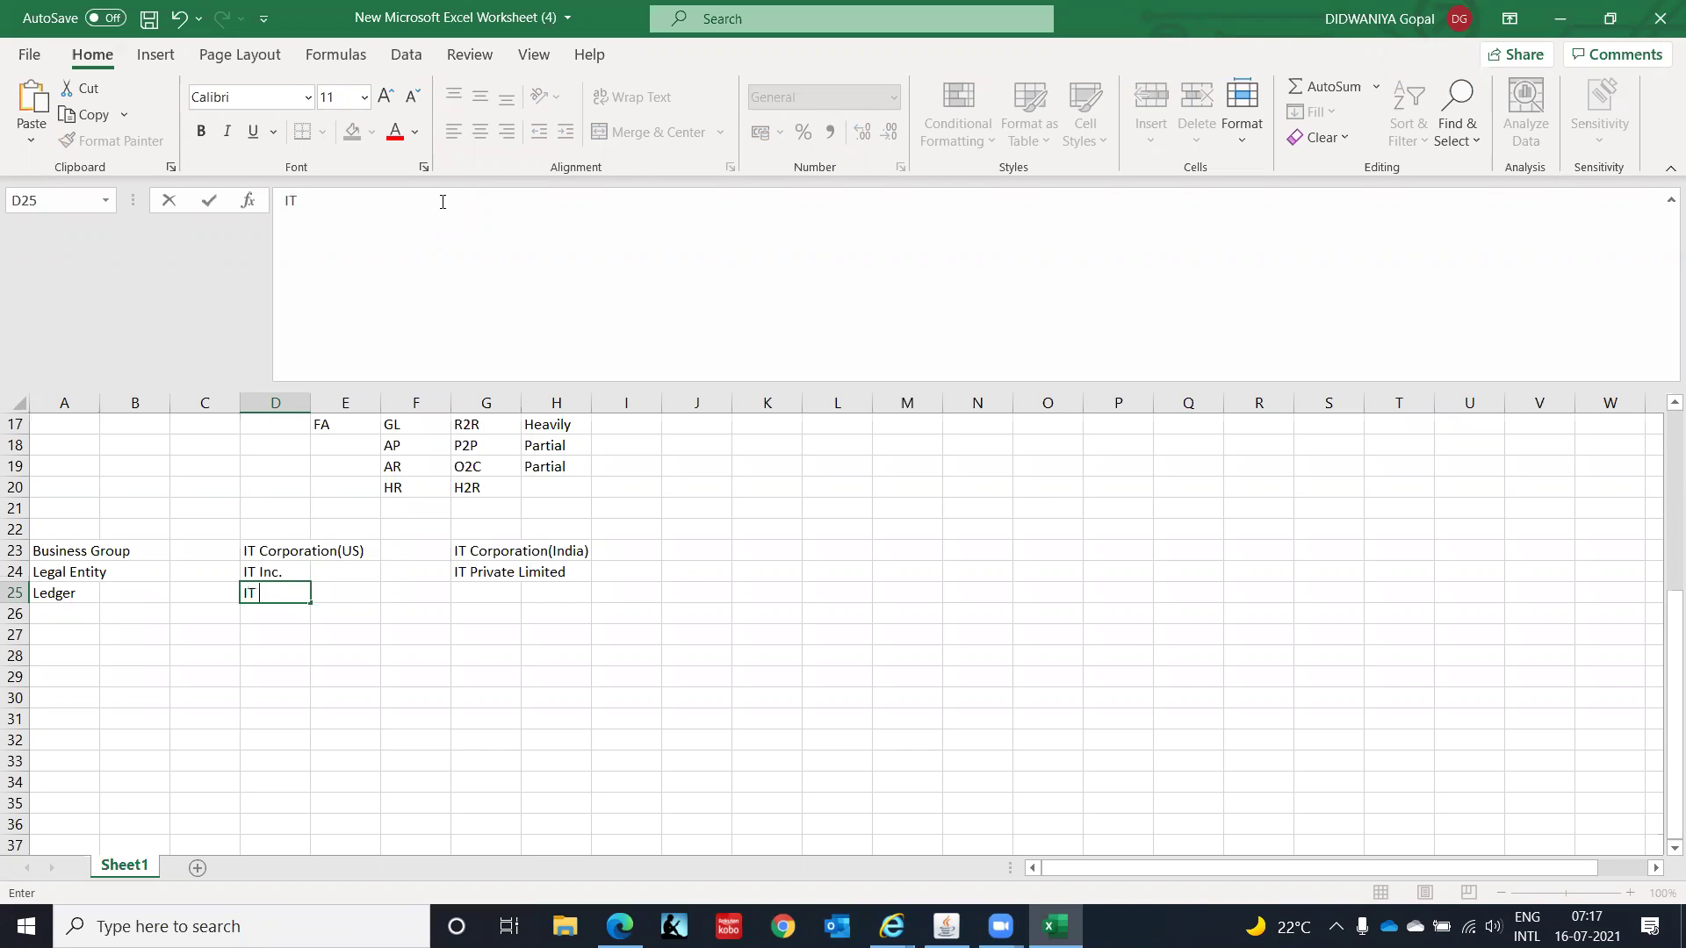
type("Ledger(US)")
key("Return")
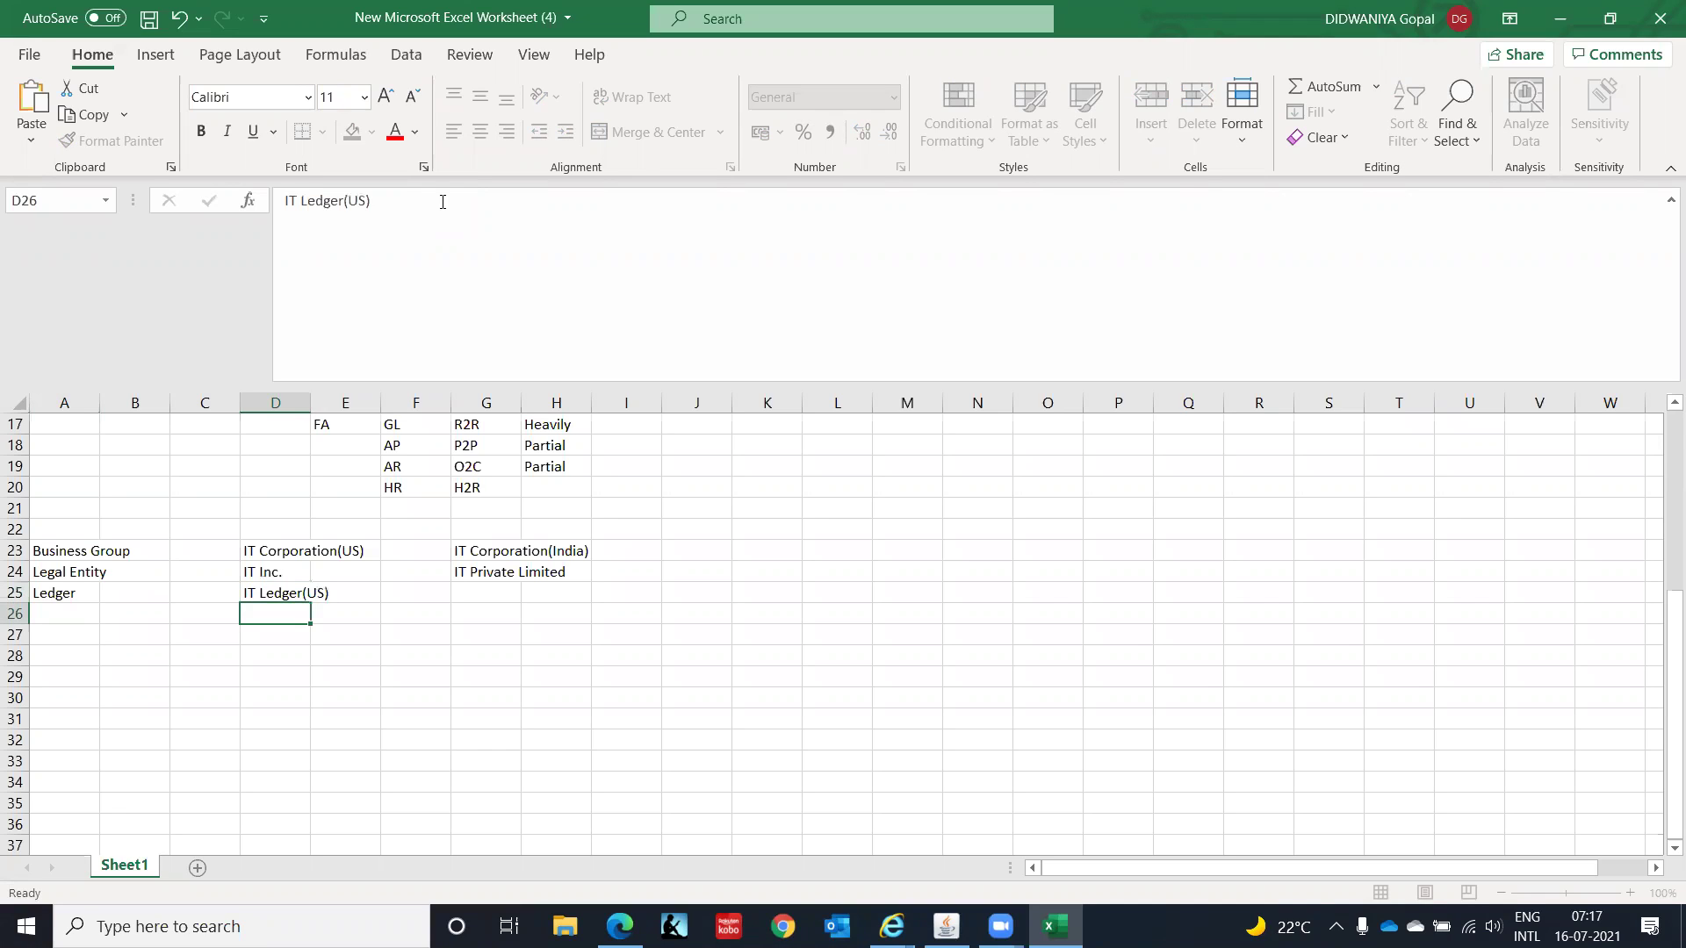
Step: Enter IT Ledger(India) in cell G25 as the ledger of the India legal entity
key("Up")
key("Right")
key("Right")
key("Right")
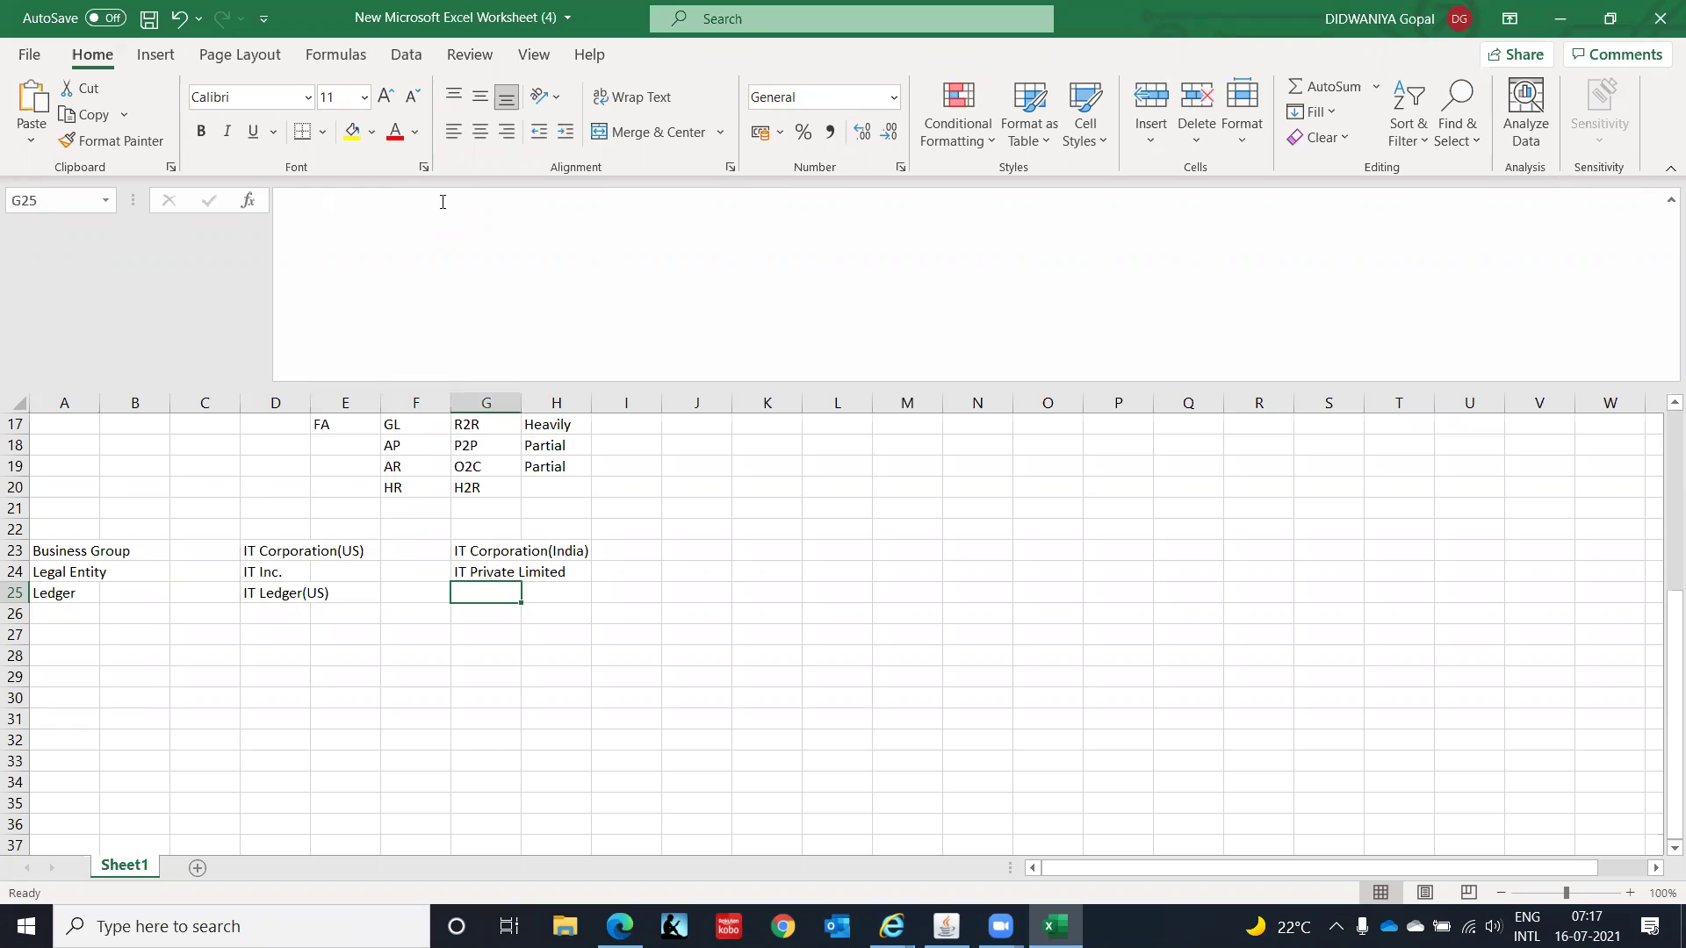
type("IT Led")
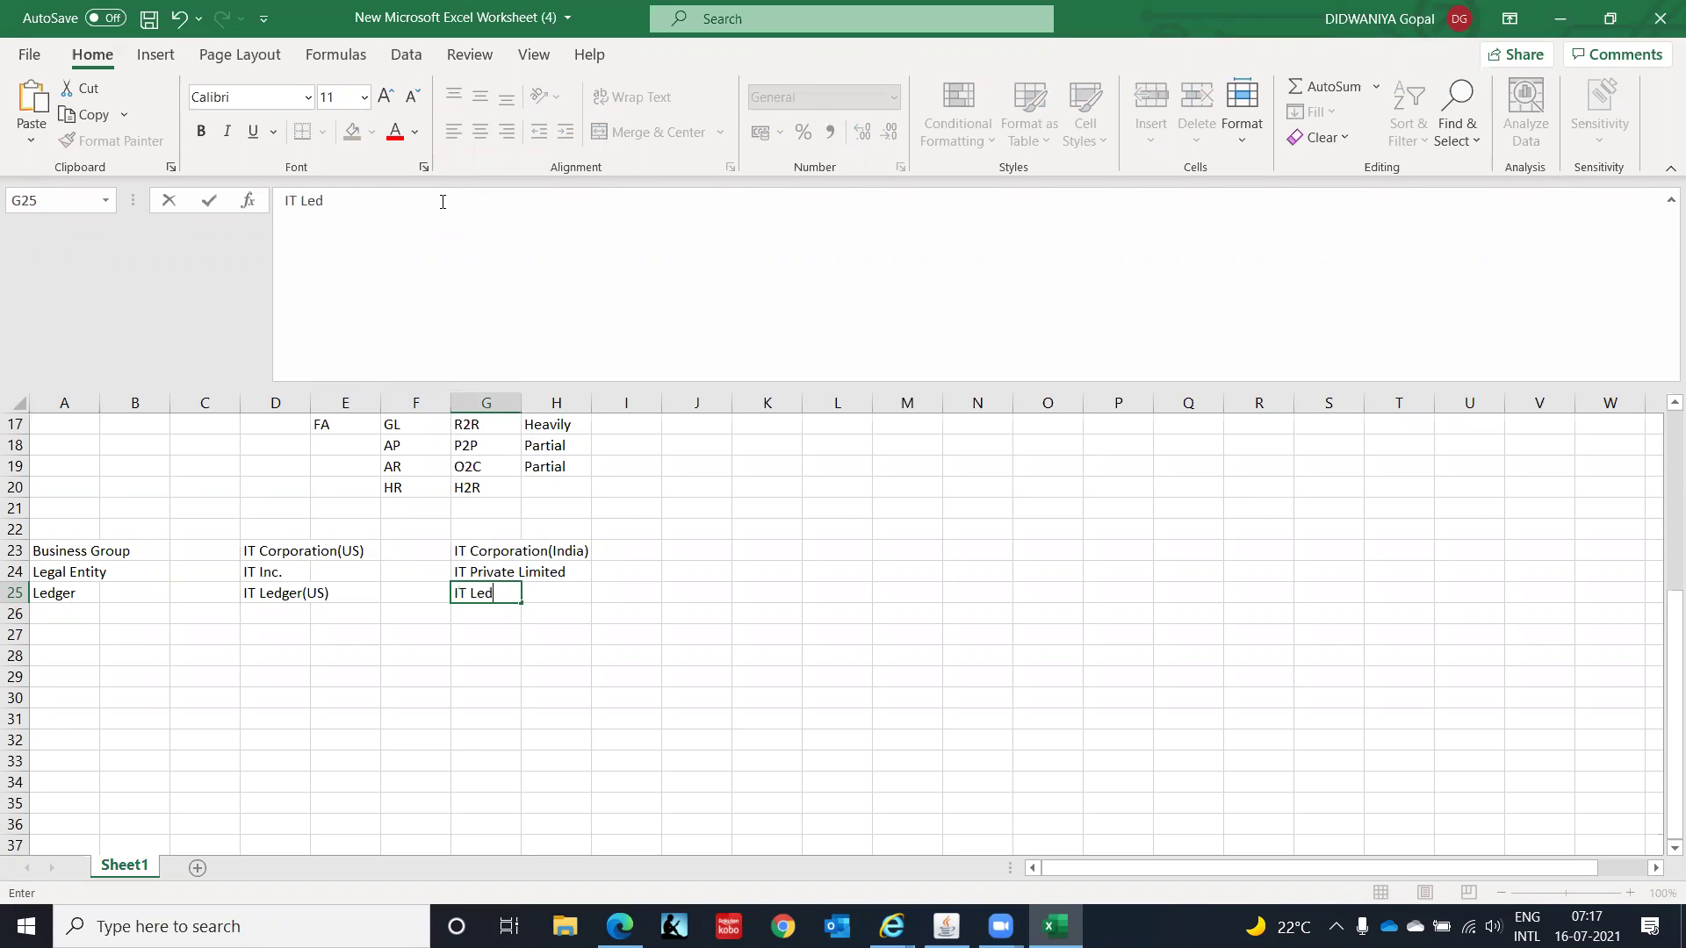
type("ger(India)")
key("Return")
Step: Enter the row label Operating Unit in cell A26, beneath Ledger
key("Left")
key("Left")
key("Left")
key("Left")
key("Left")
key("Left")
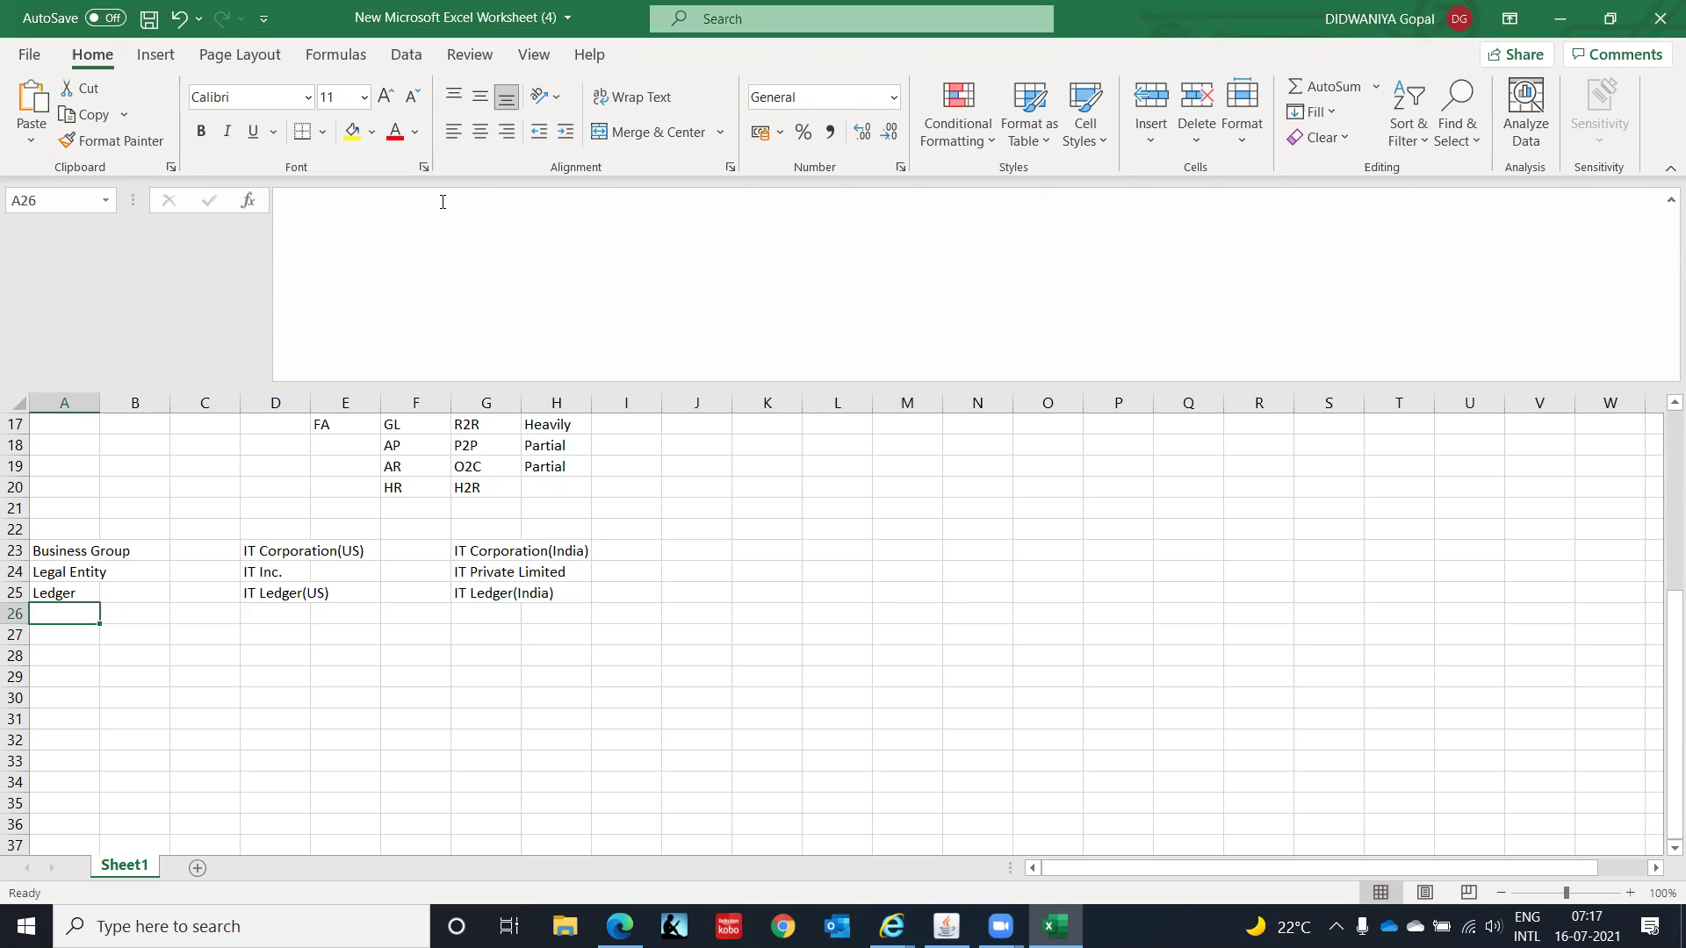
type("Operating Unit")
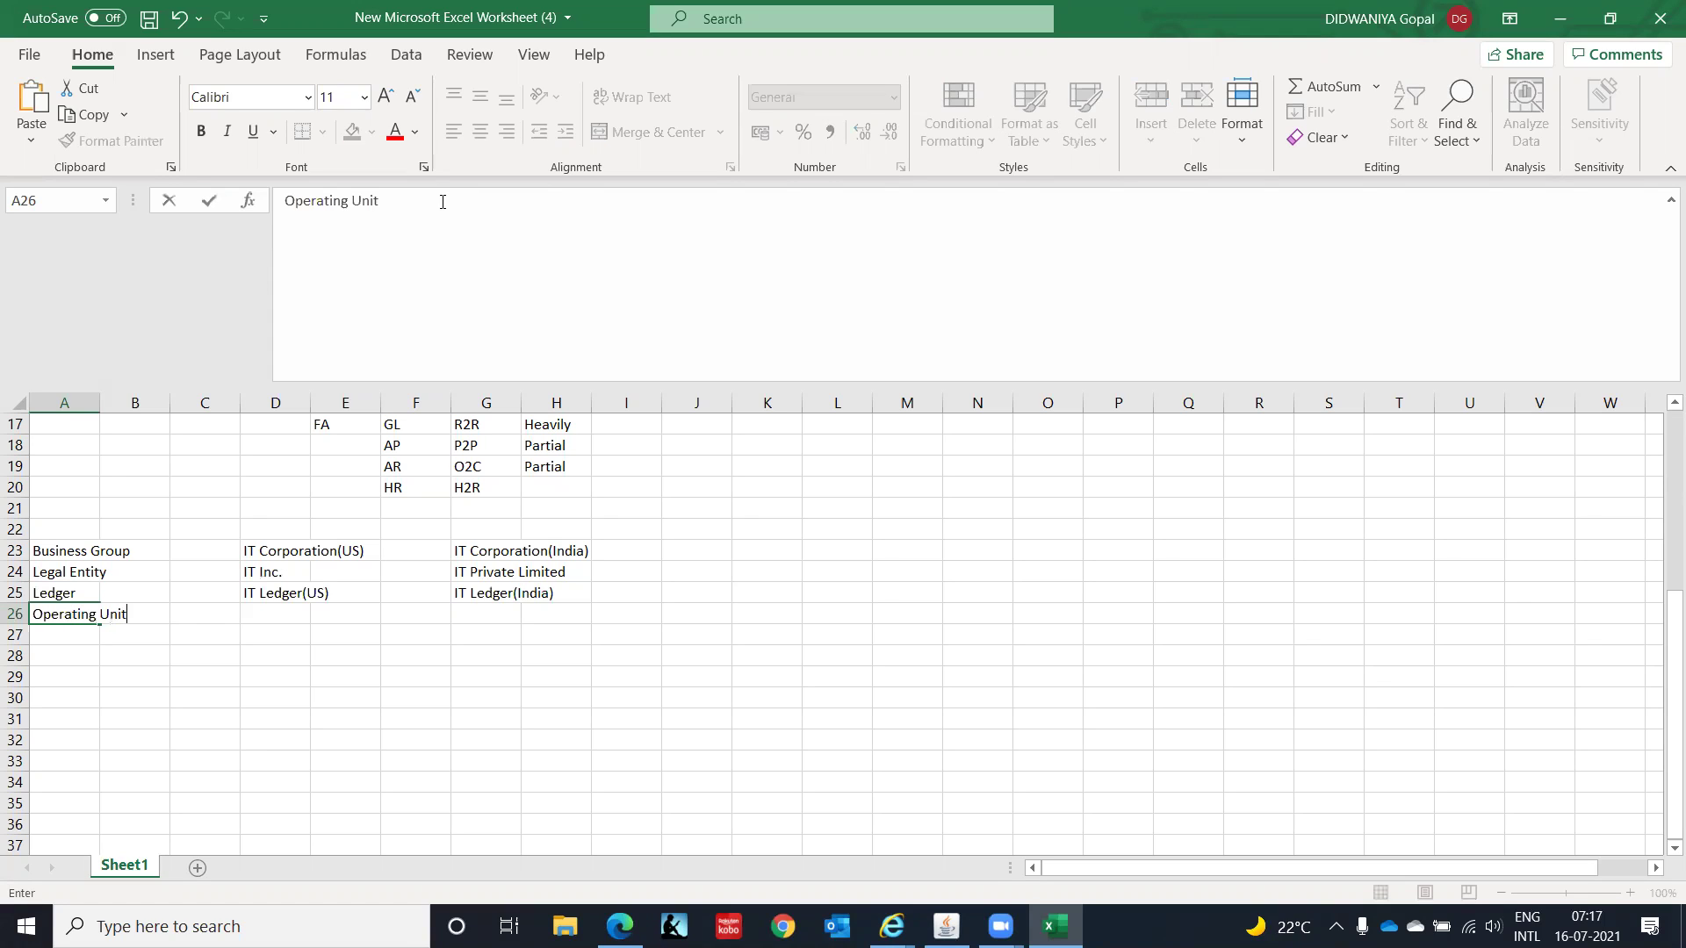
key("Tab")
Step: Enter IT Callifornia(OU) in cell D26 as the first US operating unit
key("Tab")
key("Tab")
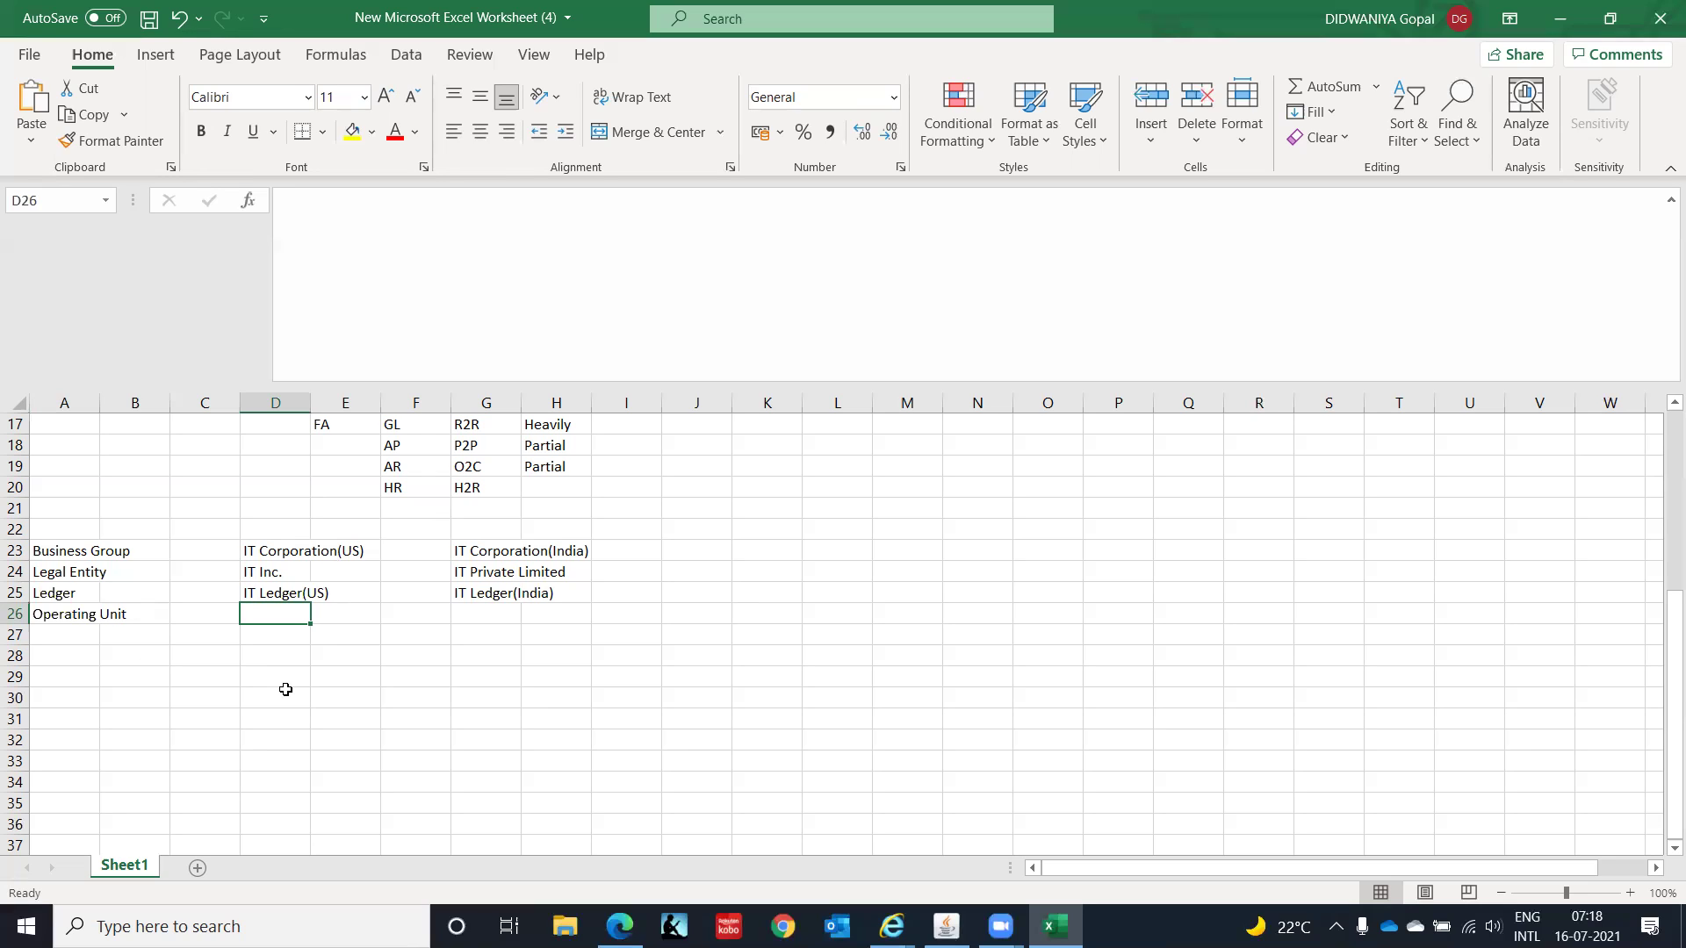
key("Left")
key("Right")
key("Right")
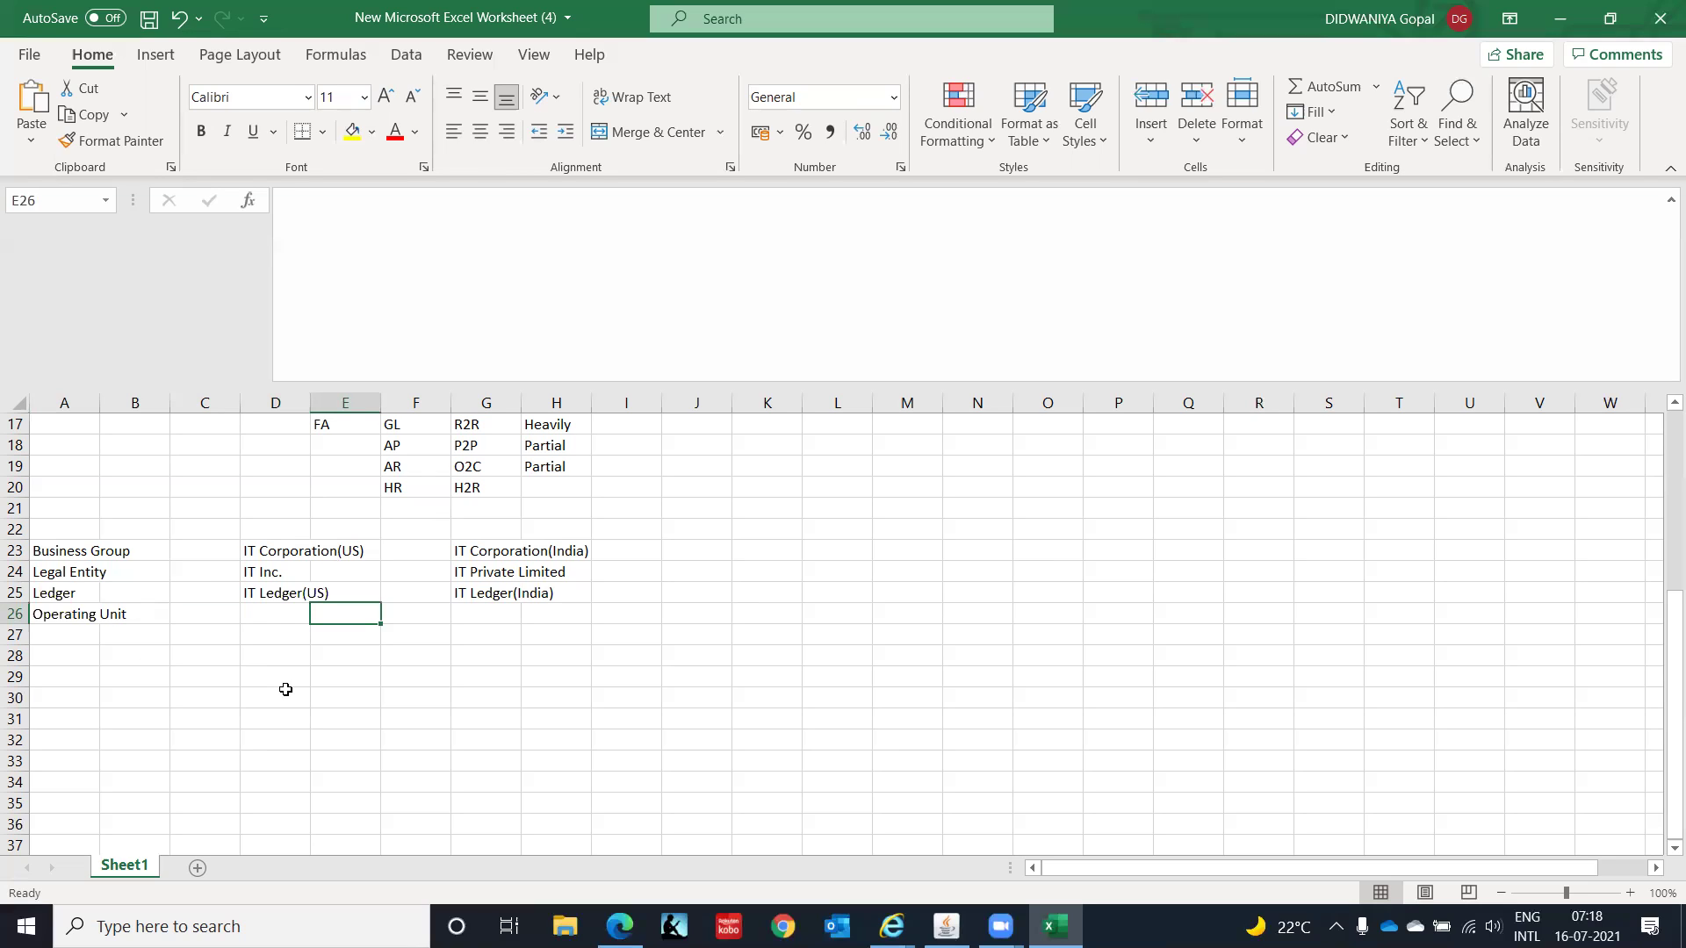
key("Left")
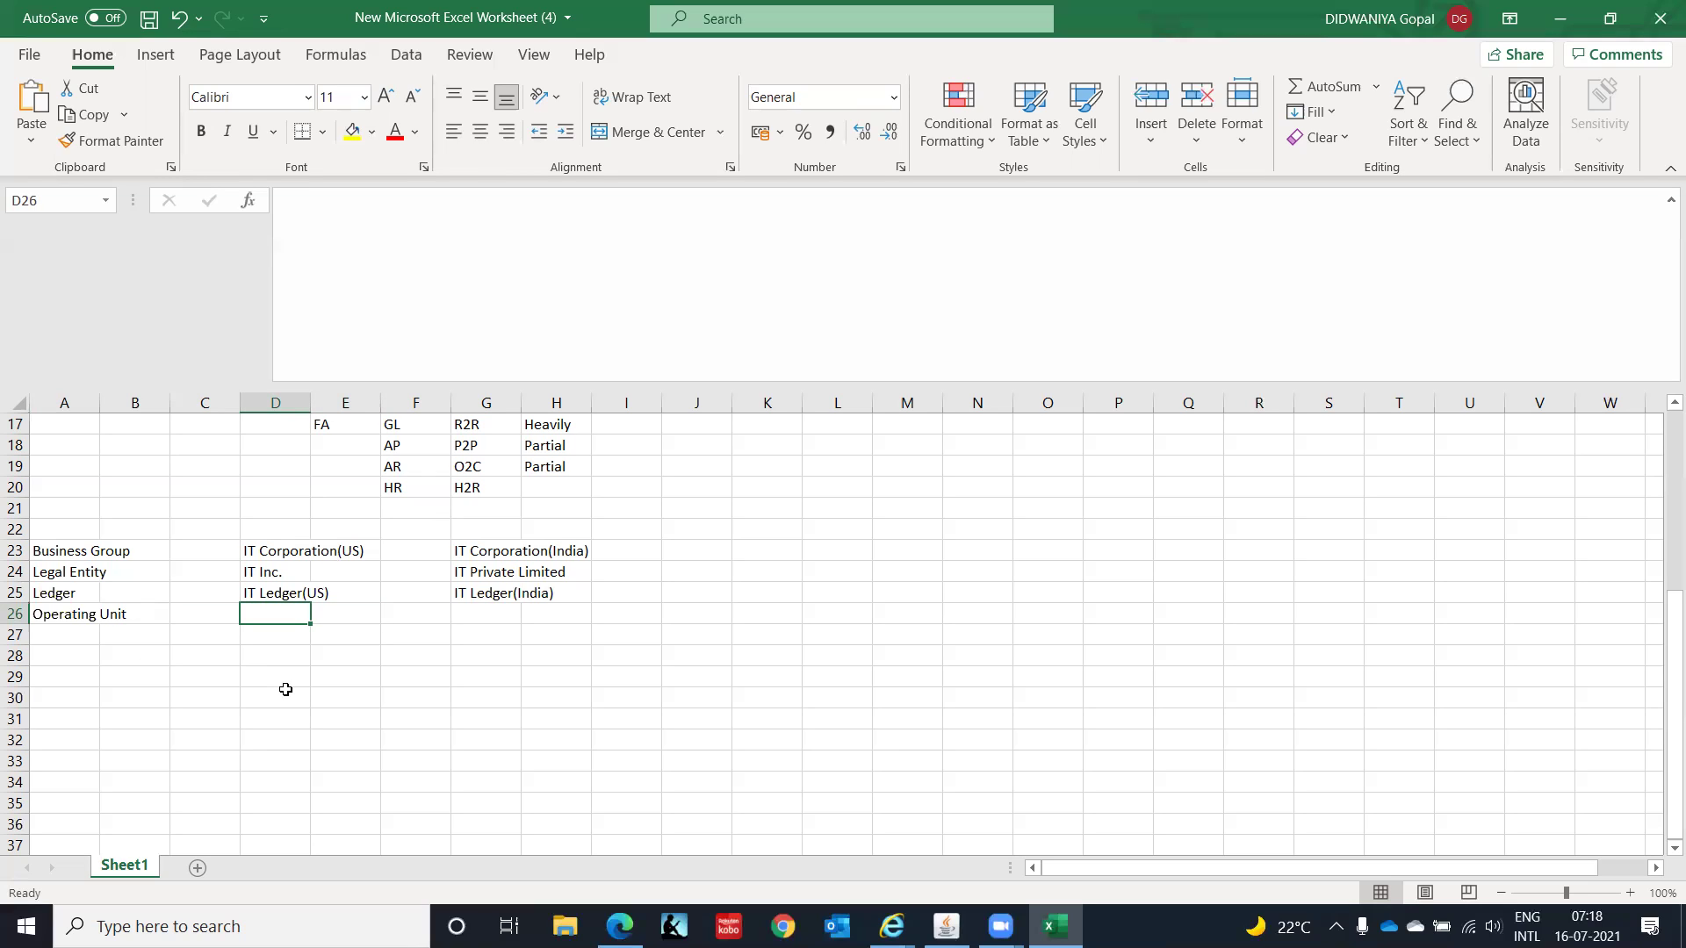
type("I")
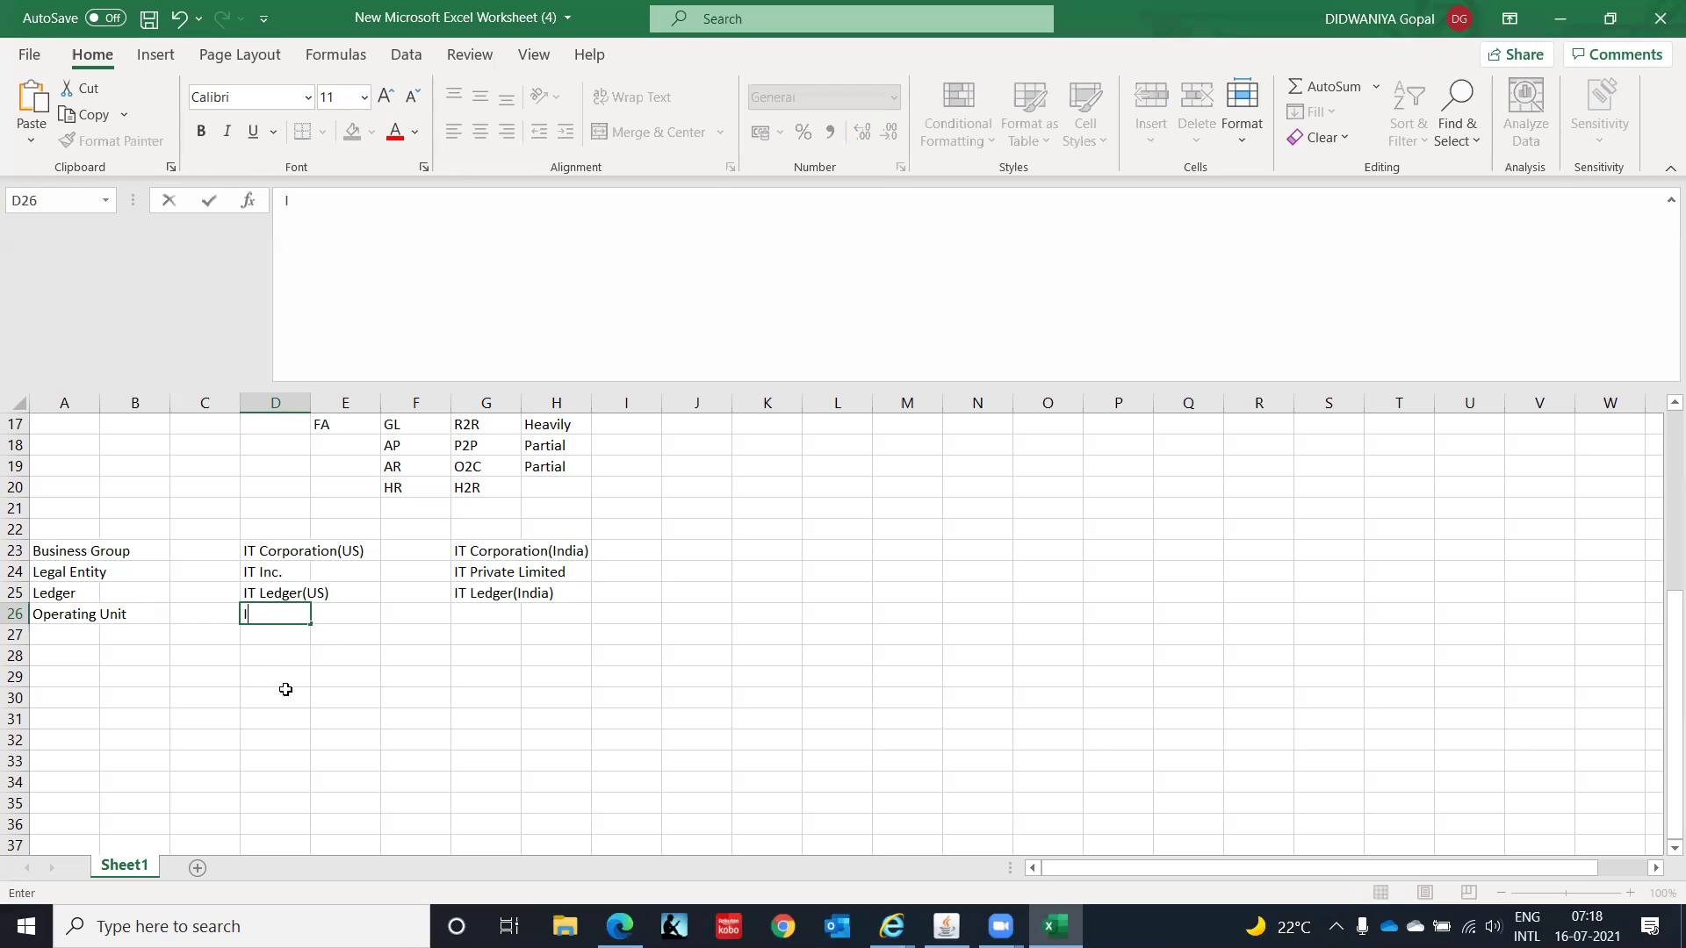
type("T Callif")
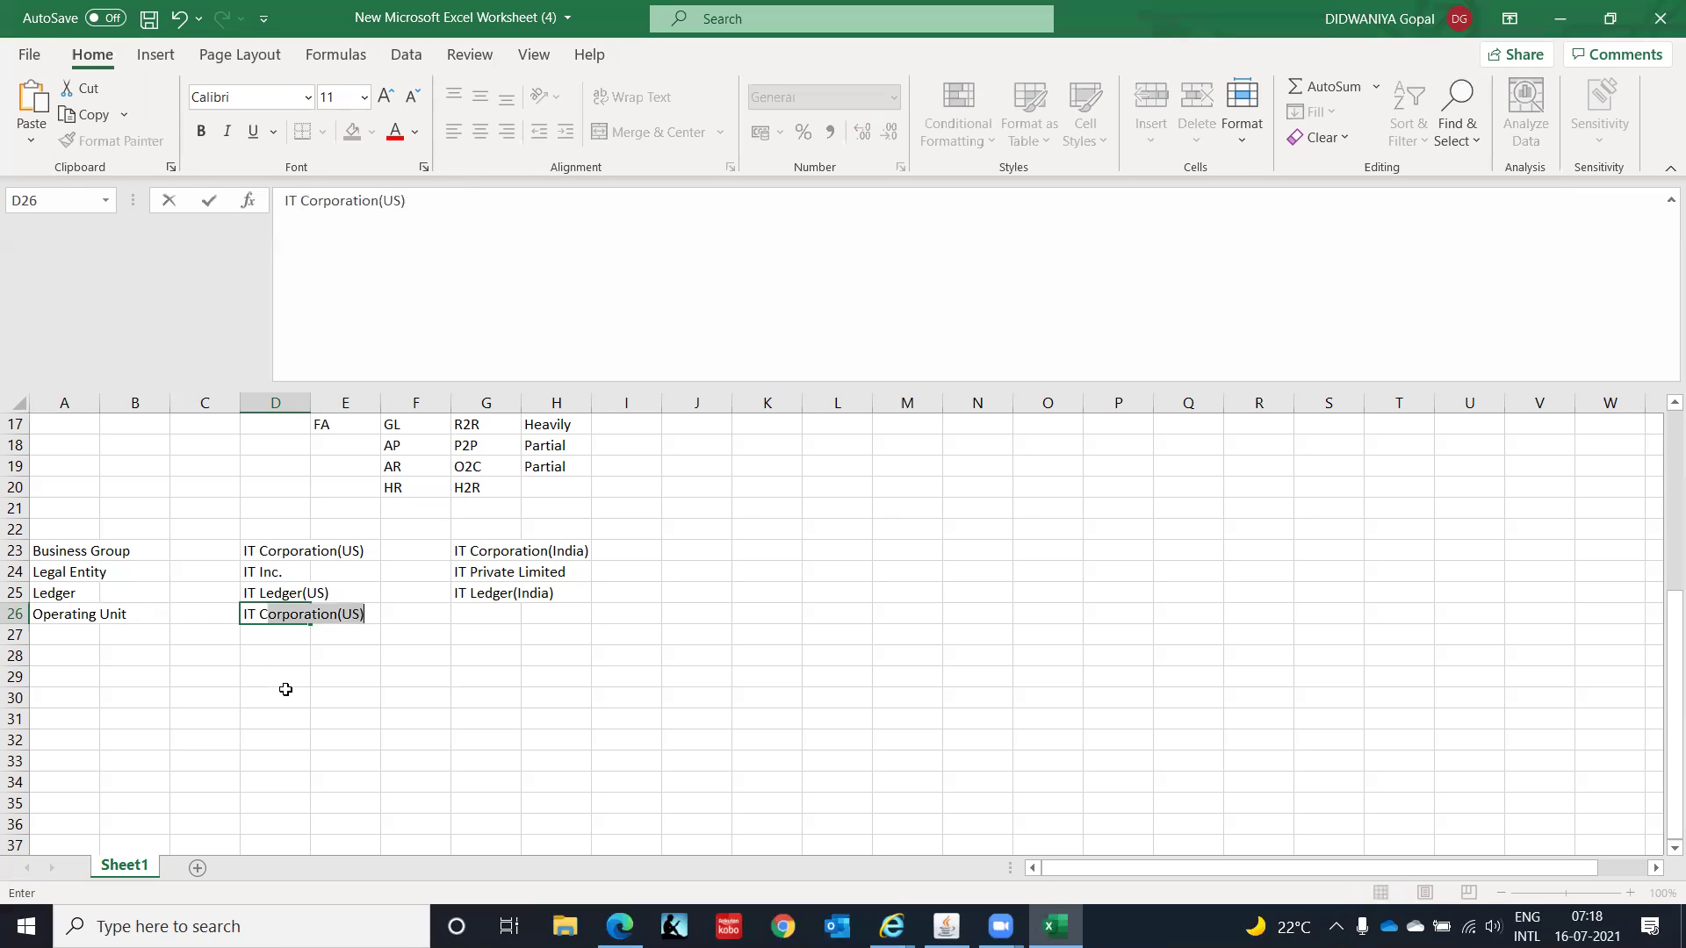
type("o")
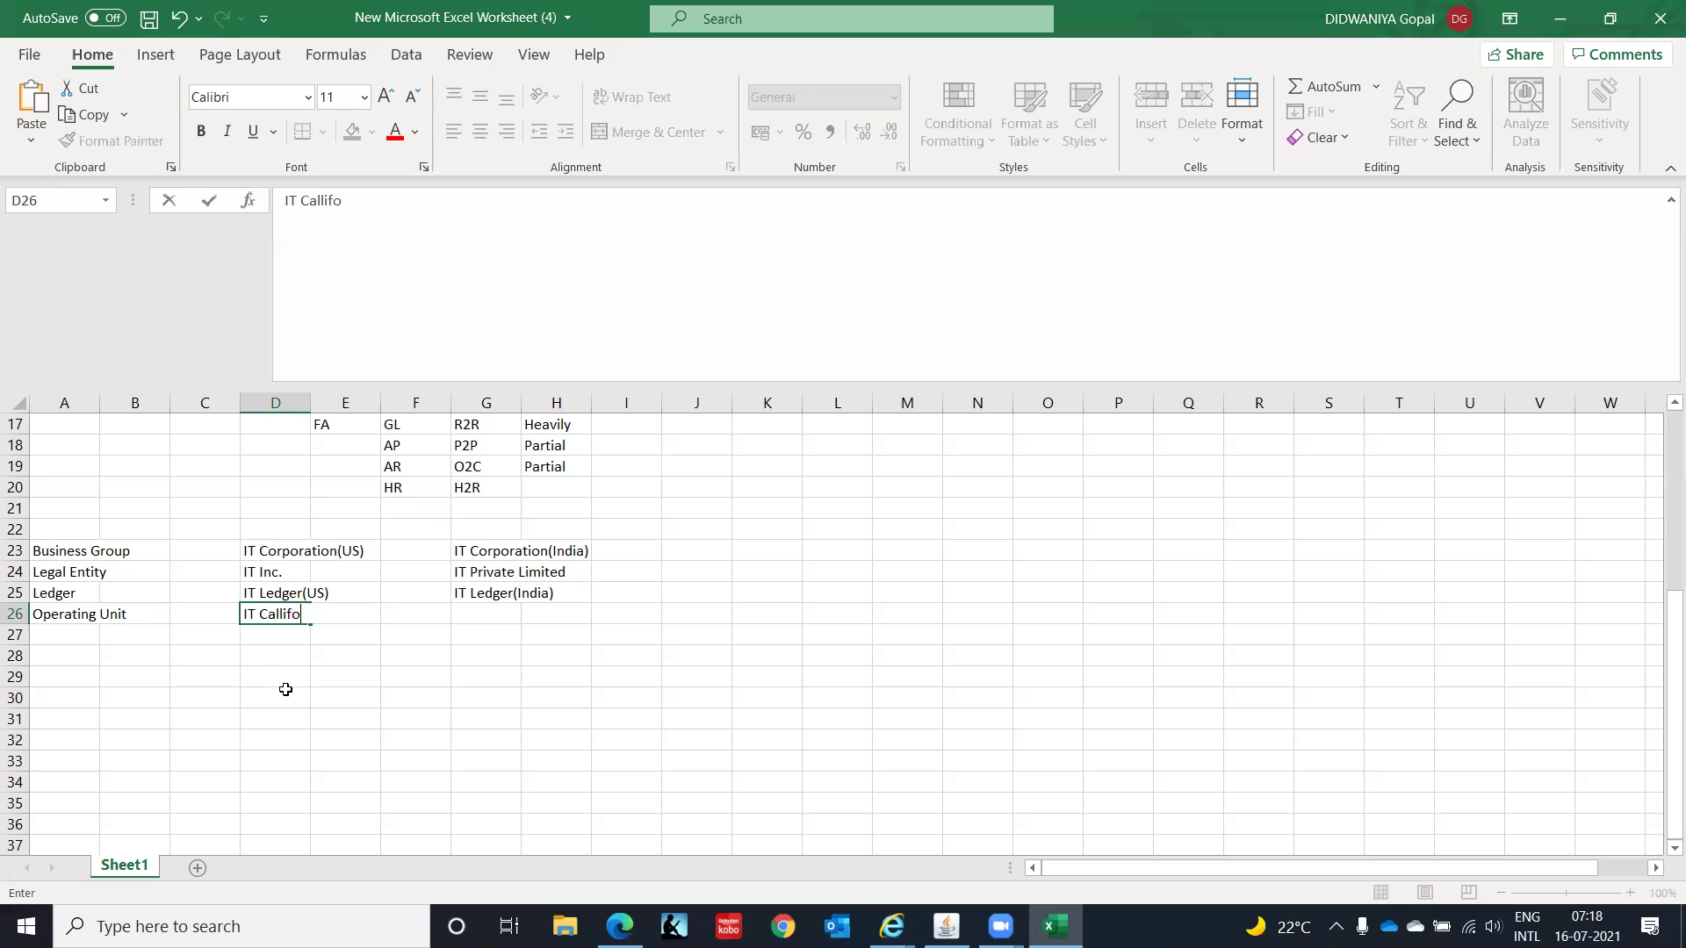
type("rnia(OU)")
key("Return")
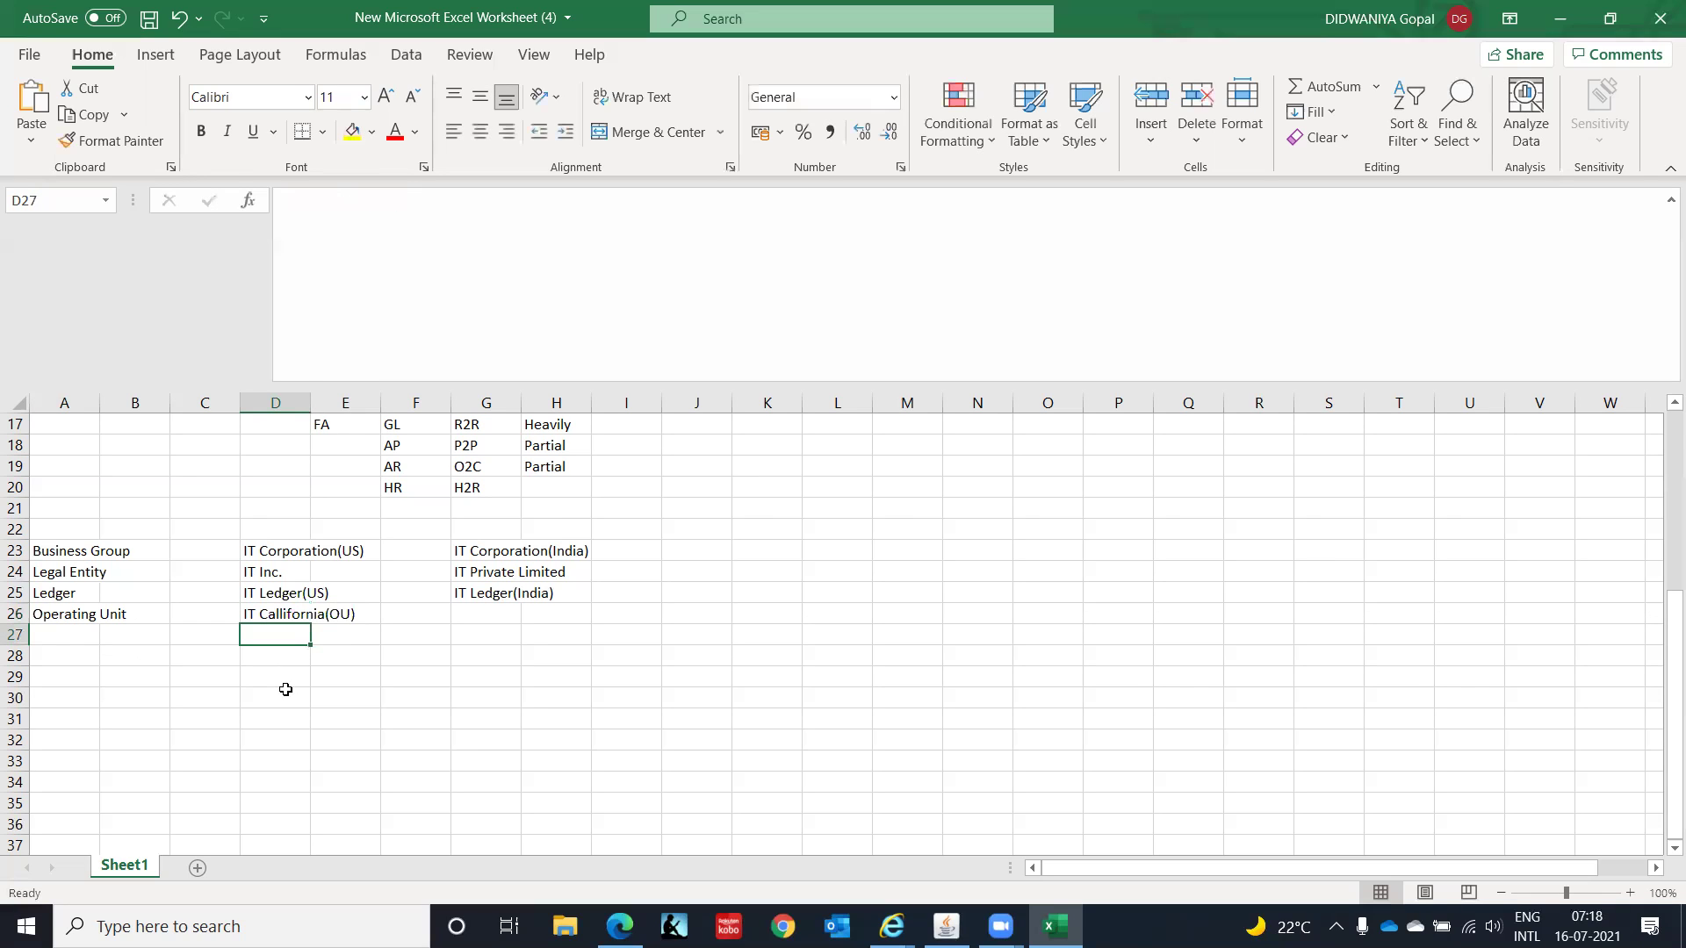
Step: Enter IT New York(OU) in cell D27 as the second US operating unit
type("IT")
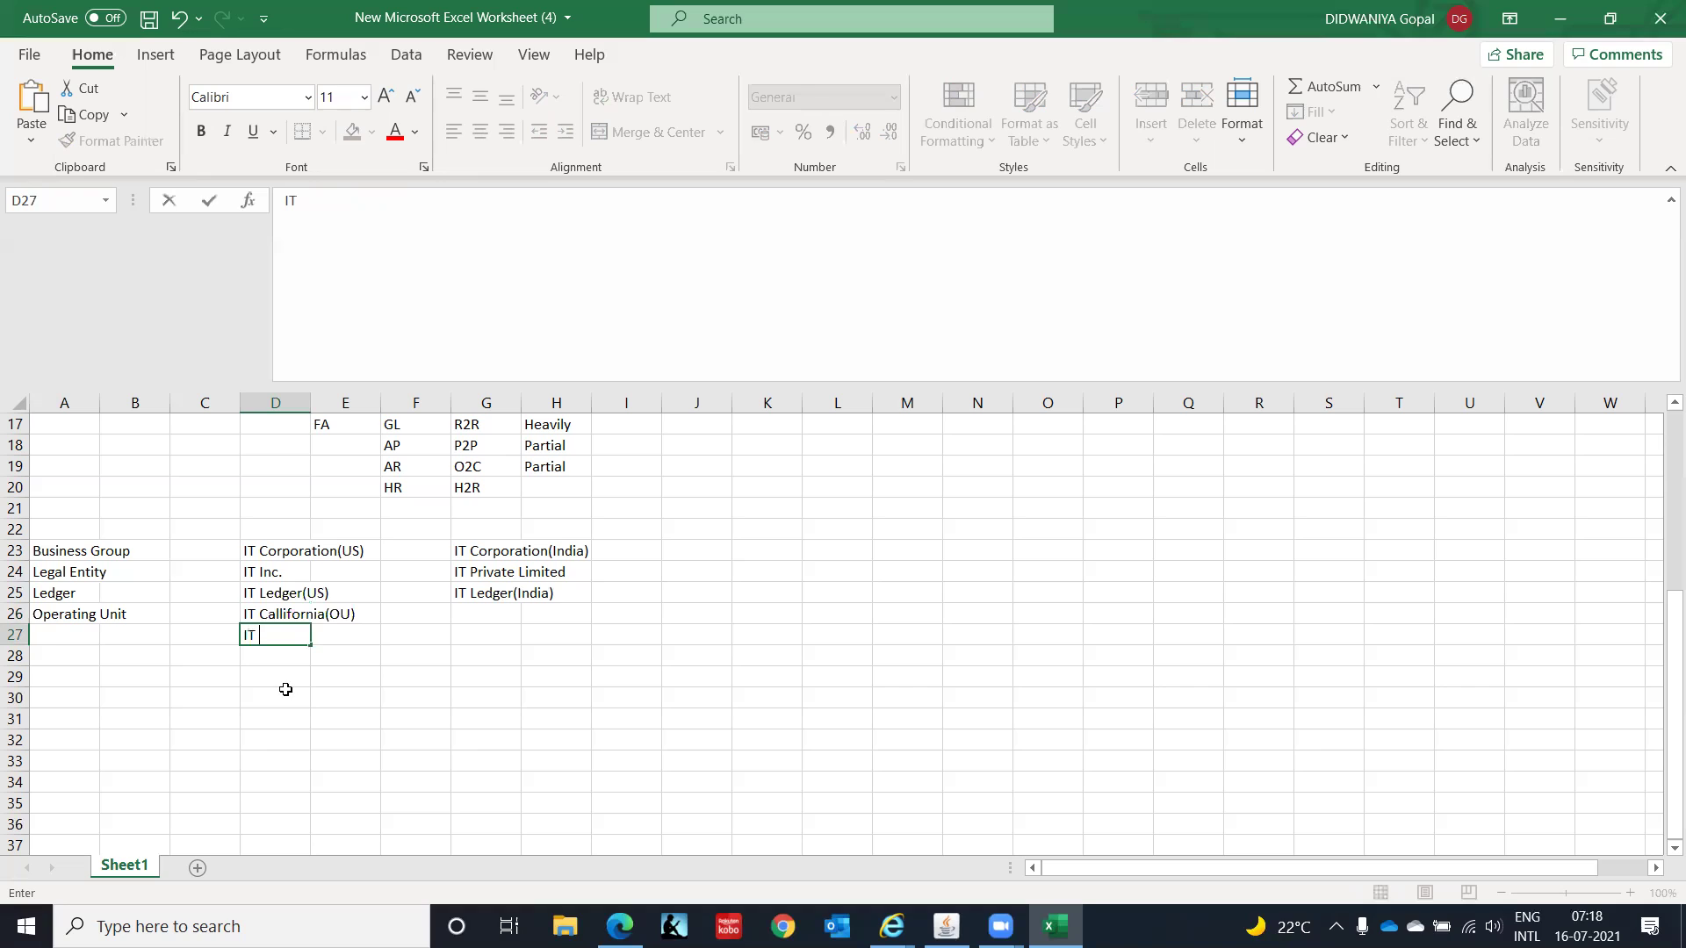
type(" New York(OU)")
key("Return")
key("Up")
key("Up")
key("Down")
key("Up")
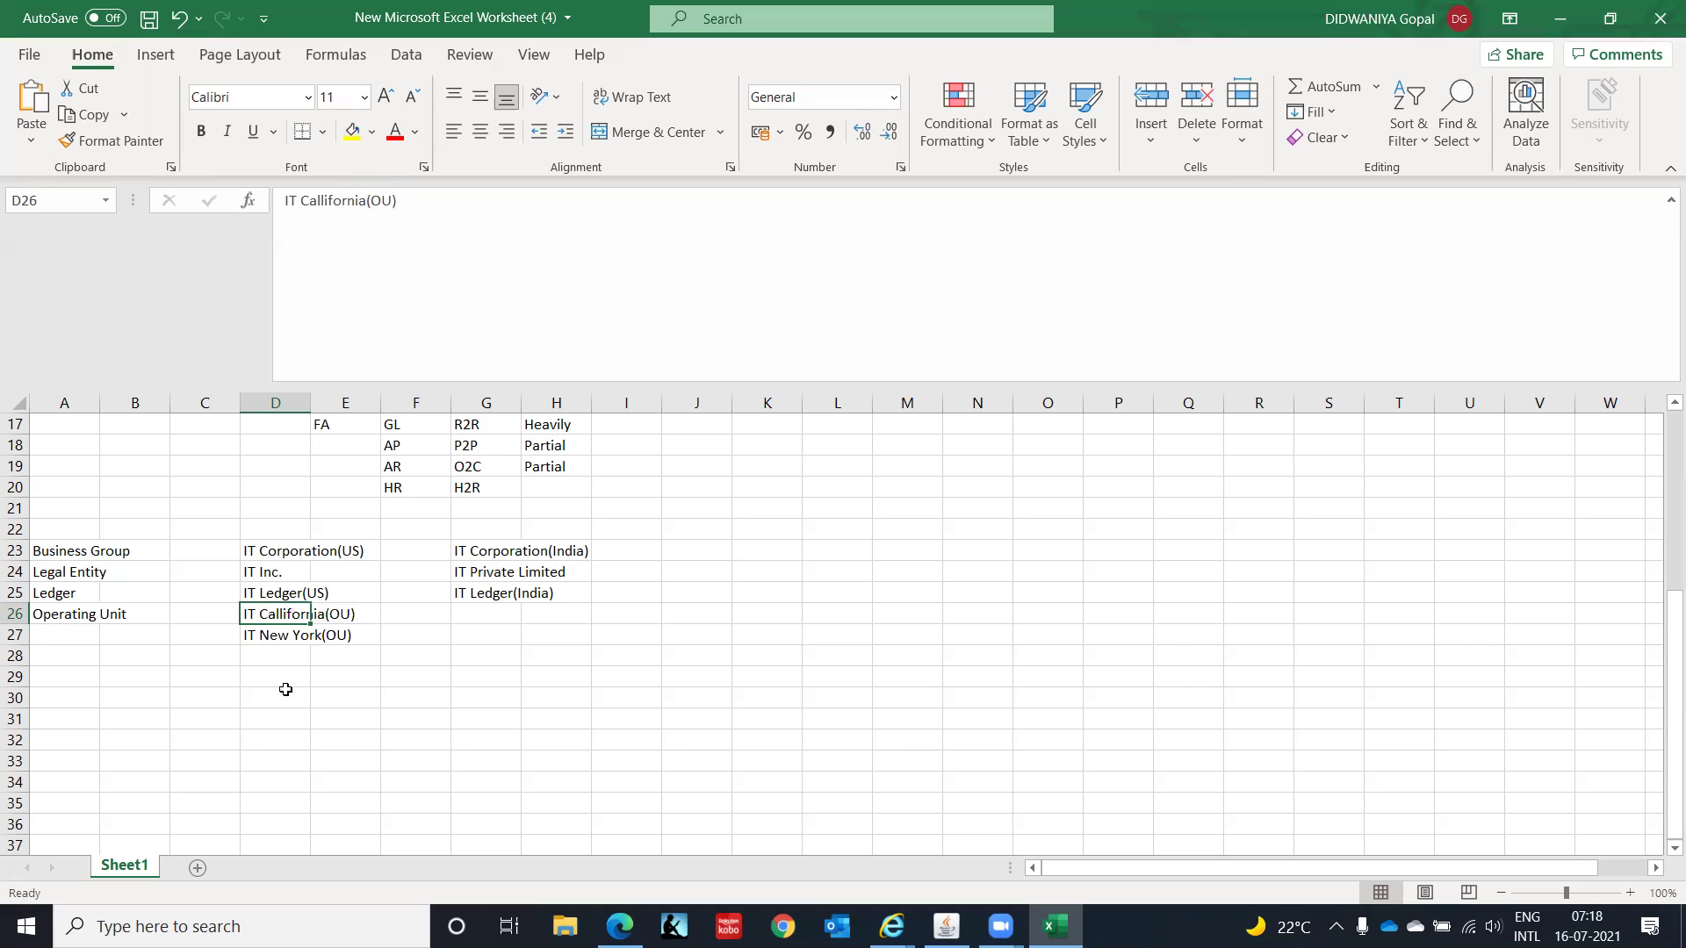
key("Down")
key("Down")
key("Down")
key("Up")
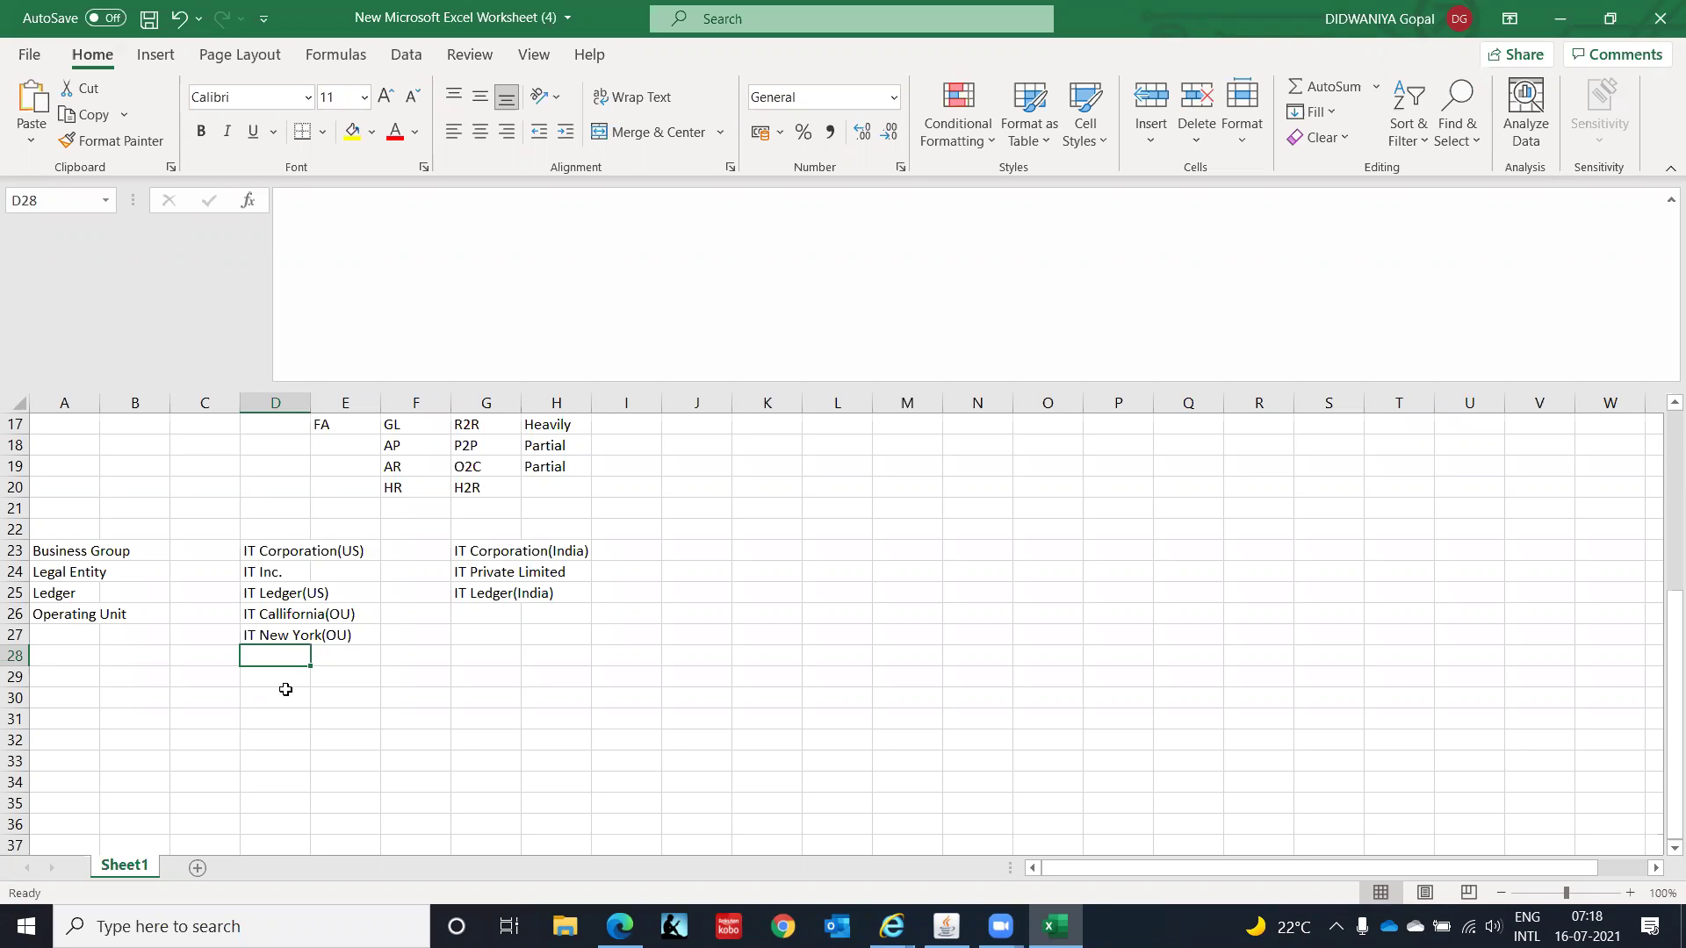
Step: Enter IT Chennai(OU) in cell G26 as the first India operating unit
key("Right")
key("Right")
key("Right")
key("Up")
key("Up")
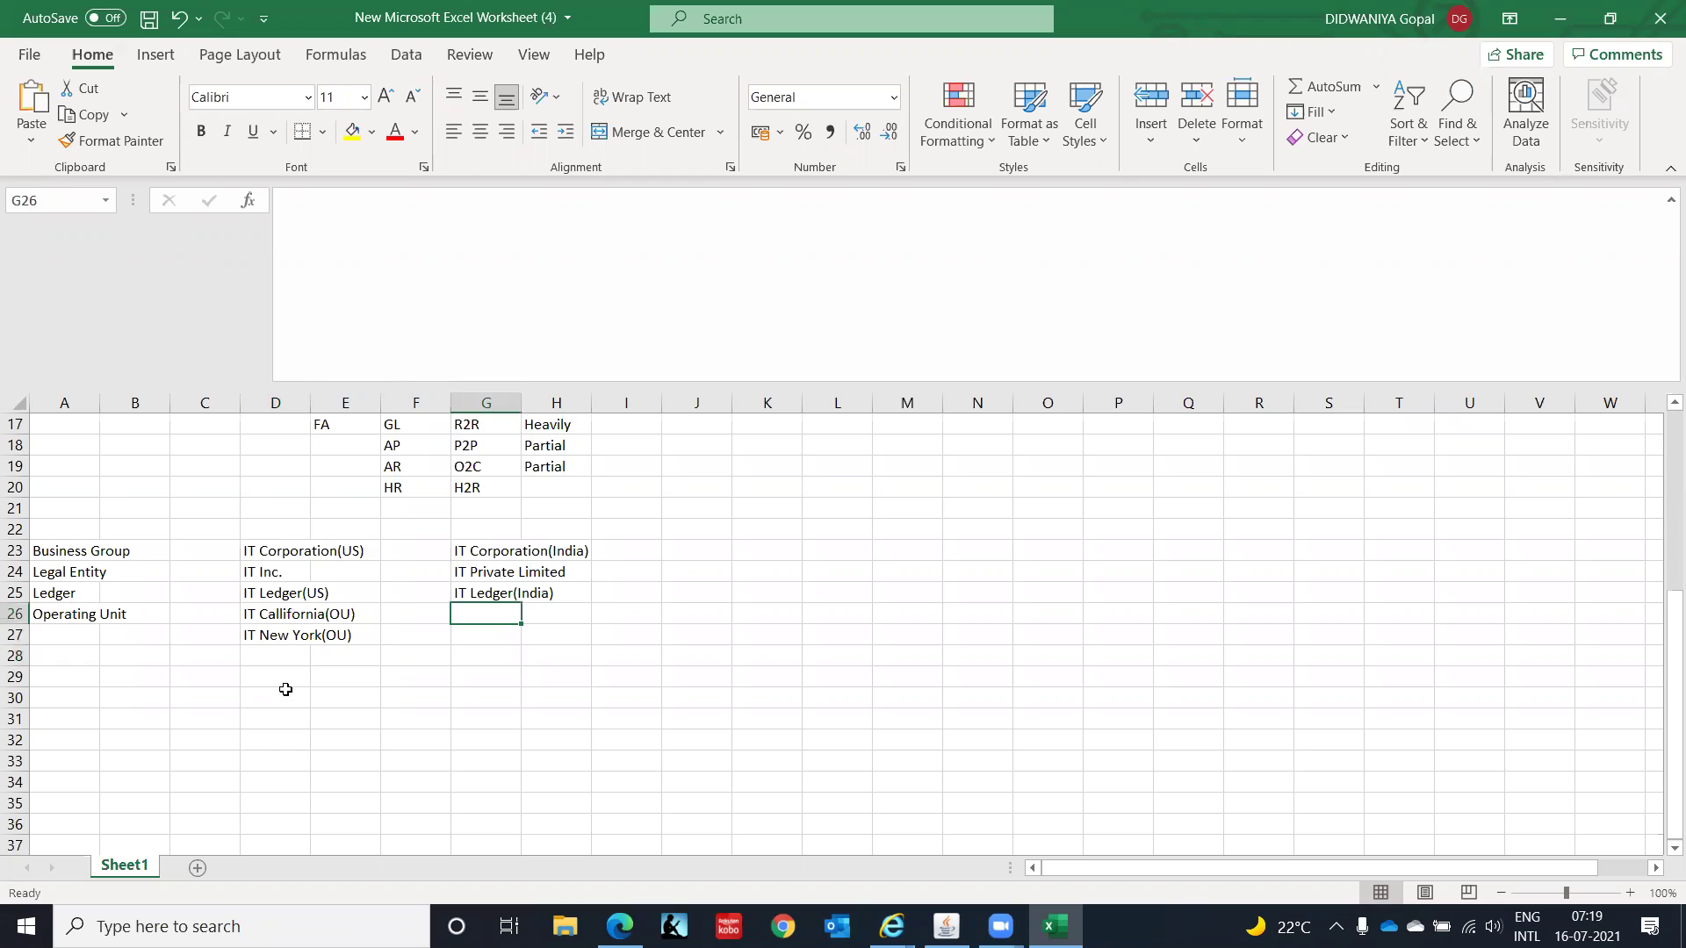
type("IT C")
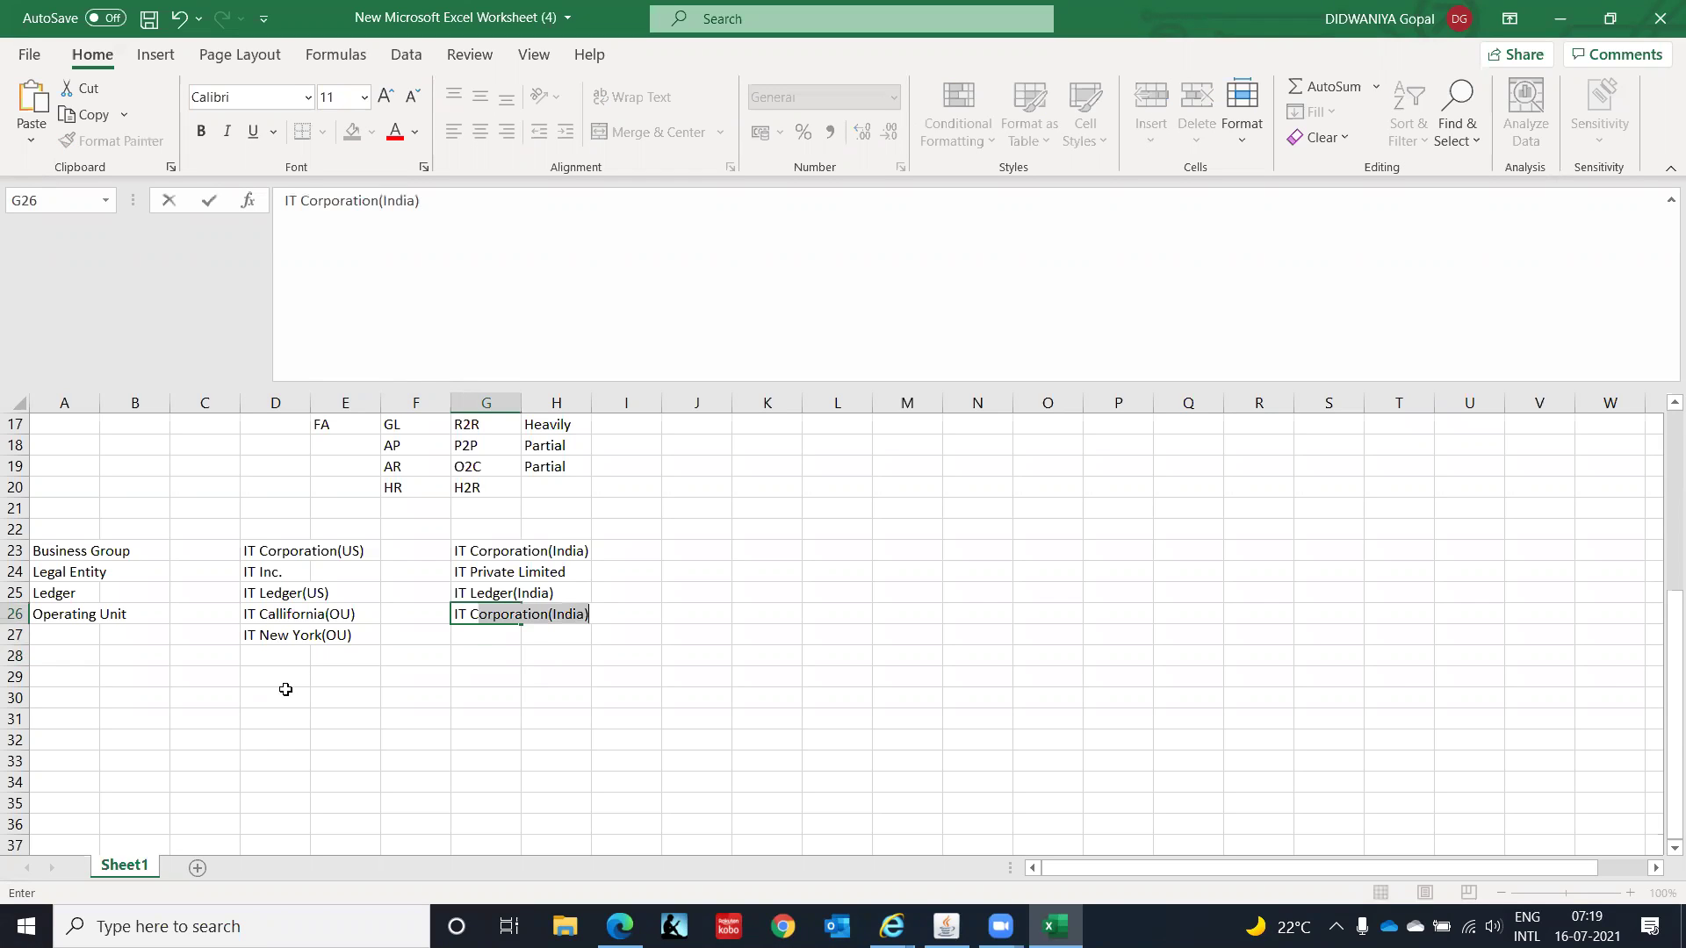
type("hennai")
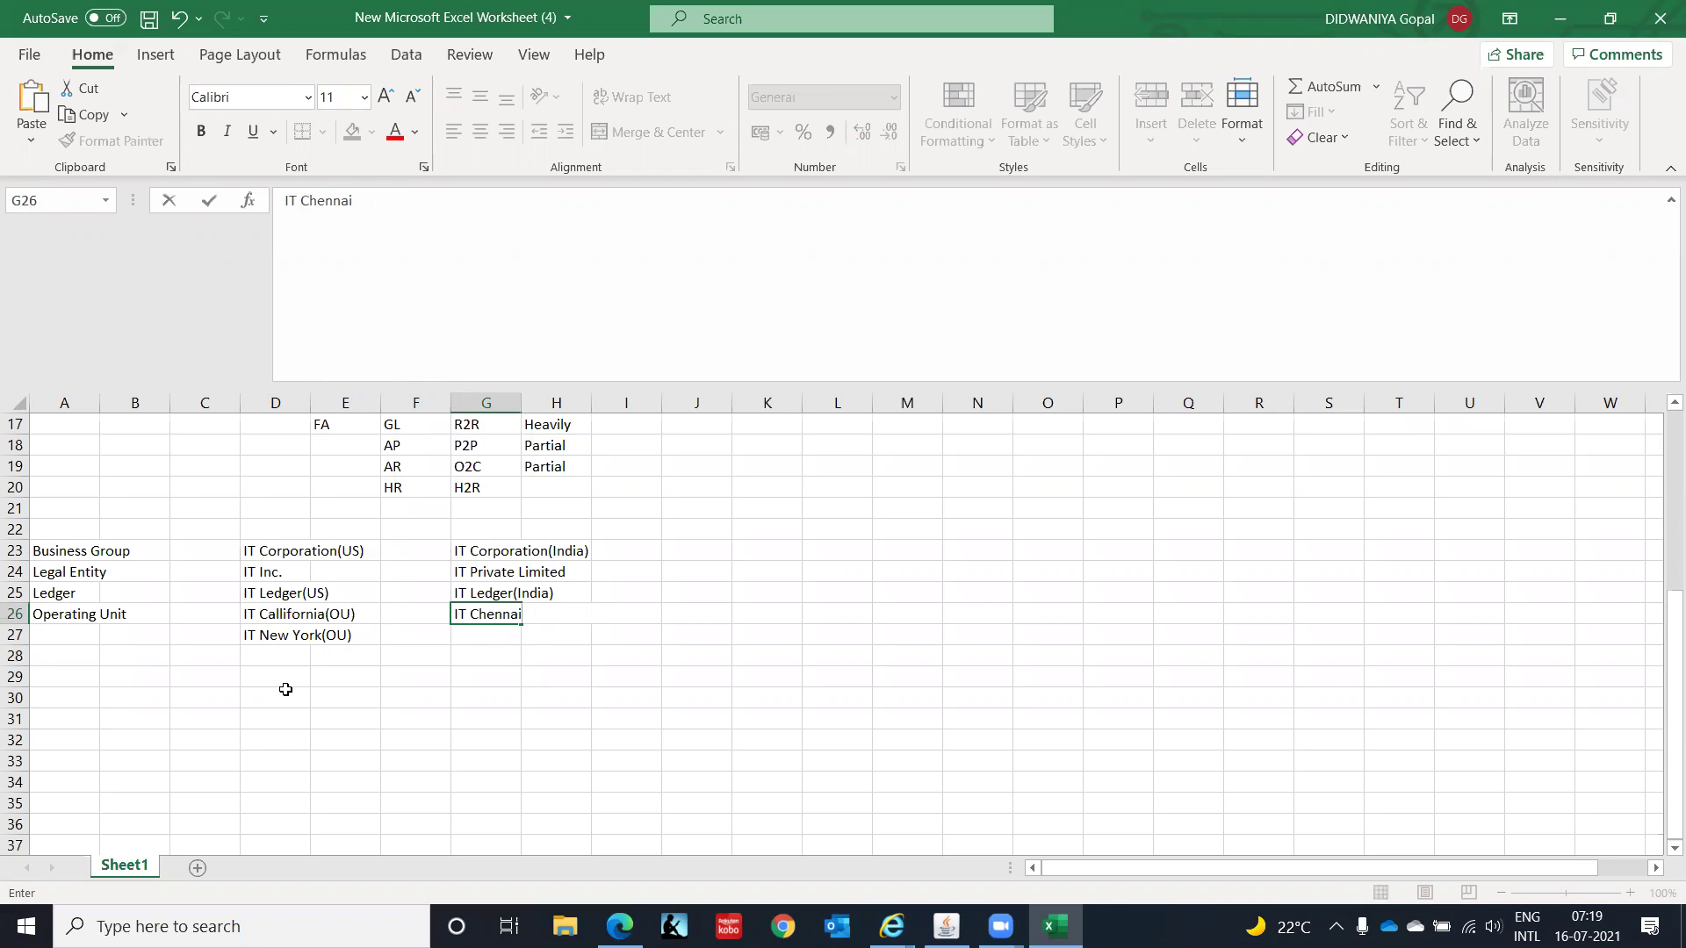
type("(OU)")
key("Return")
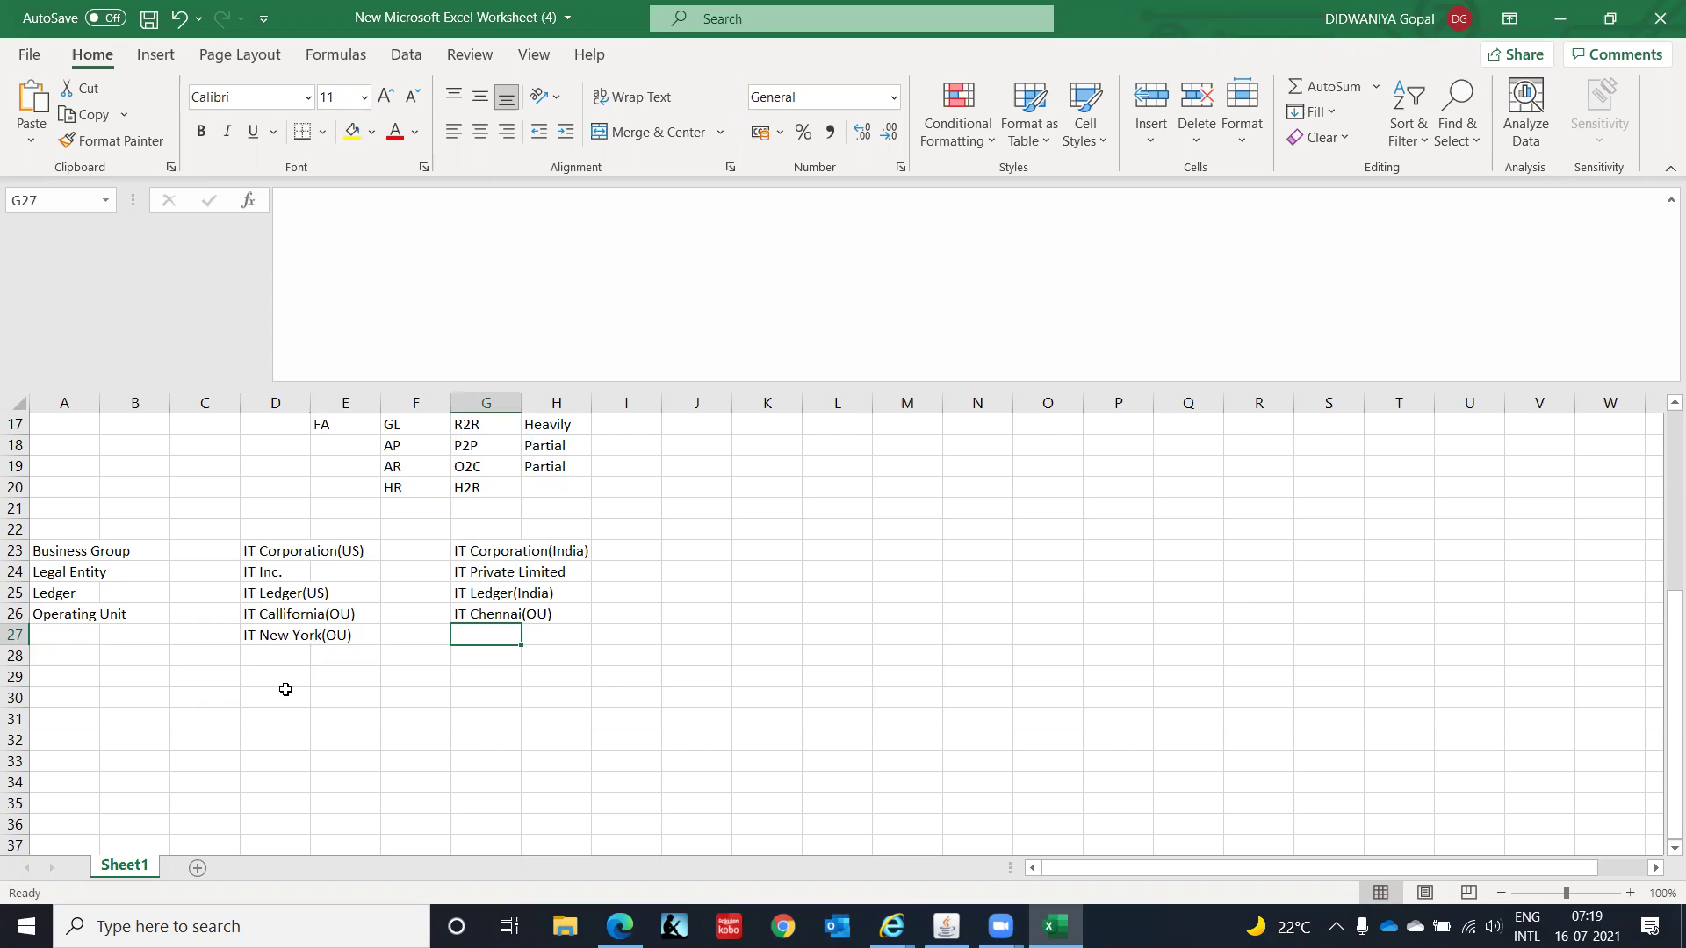
key("Up")
key("Up")
key("Up")
key("Up")
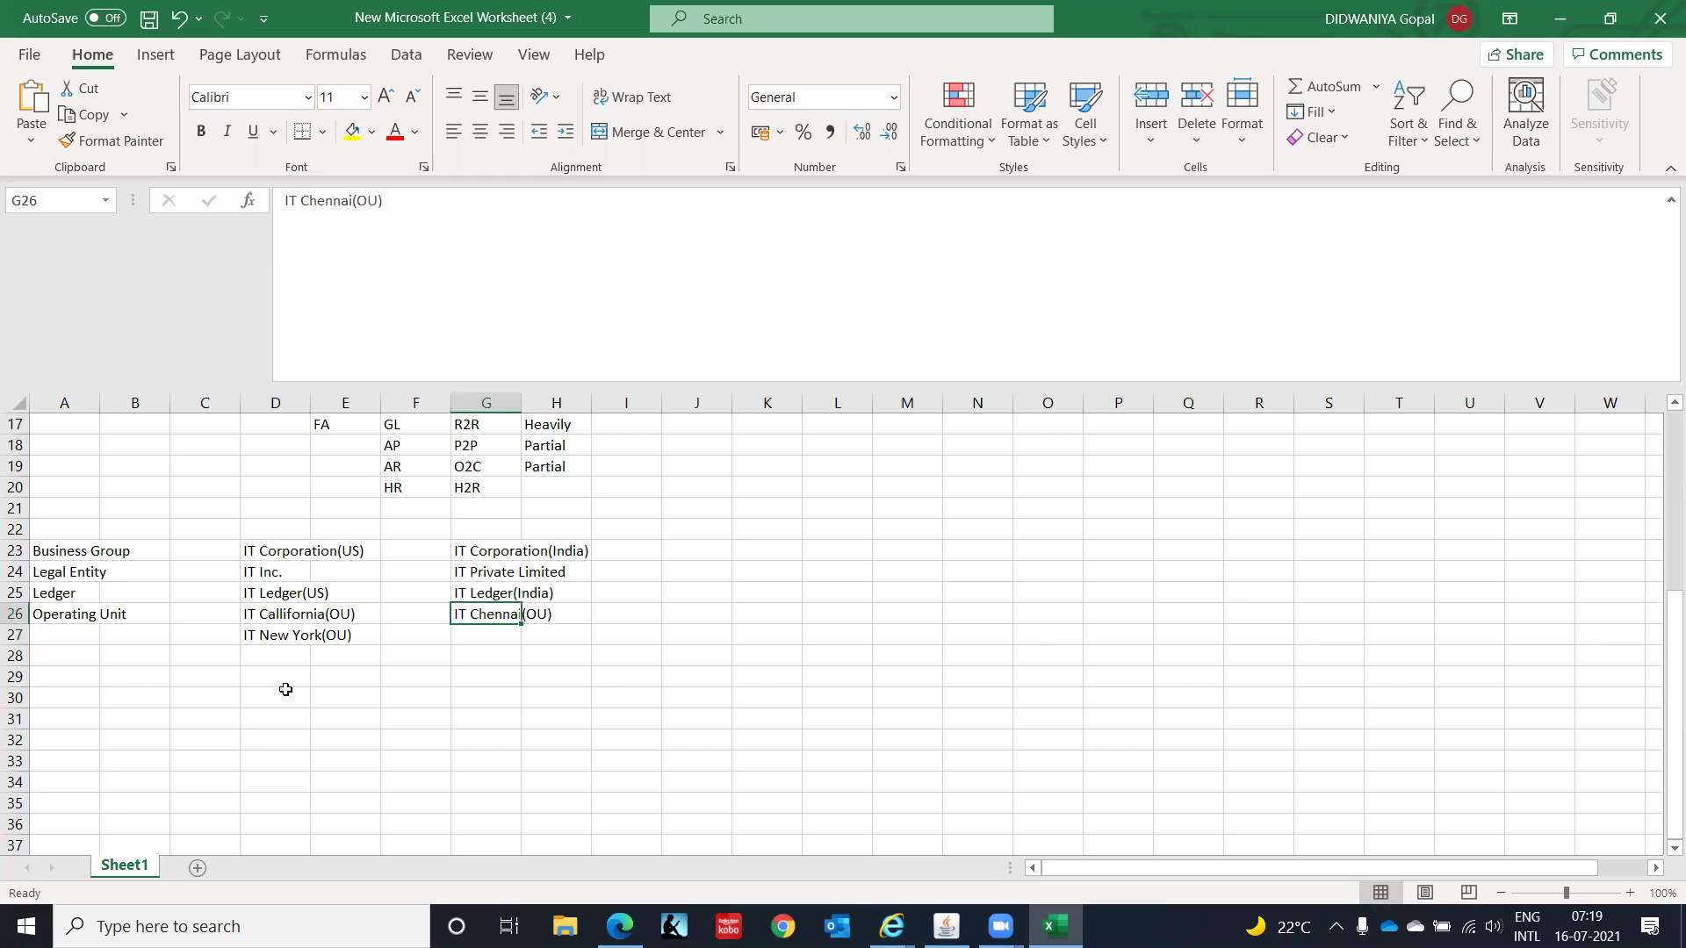
key("Down")
key("Down")
key("Down")
key("Down")
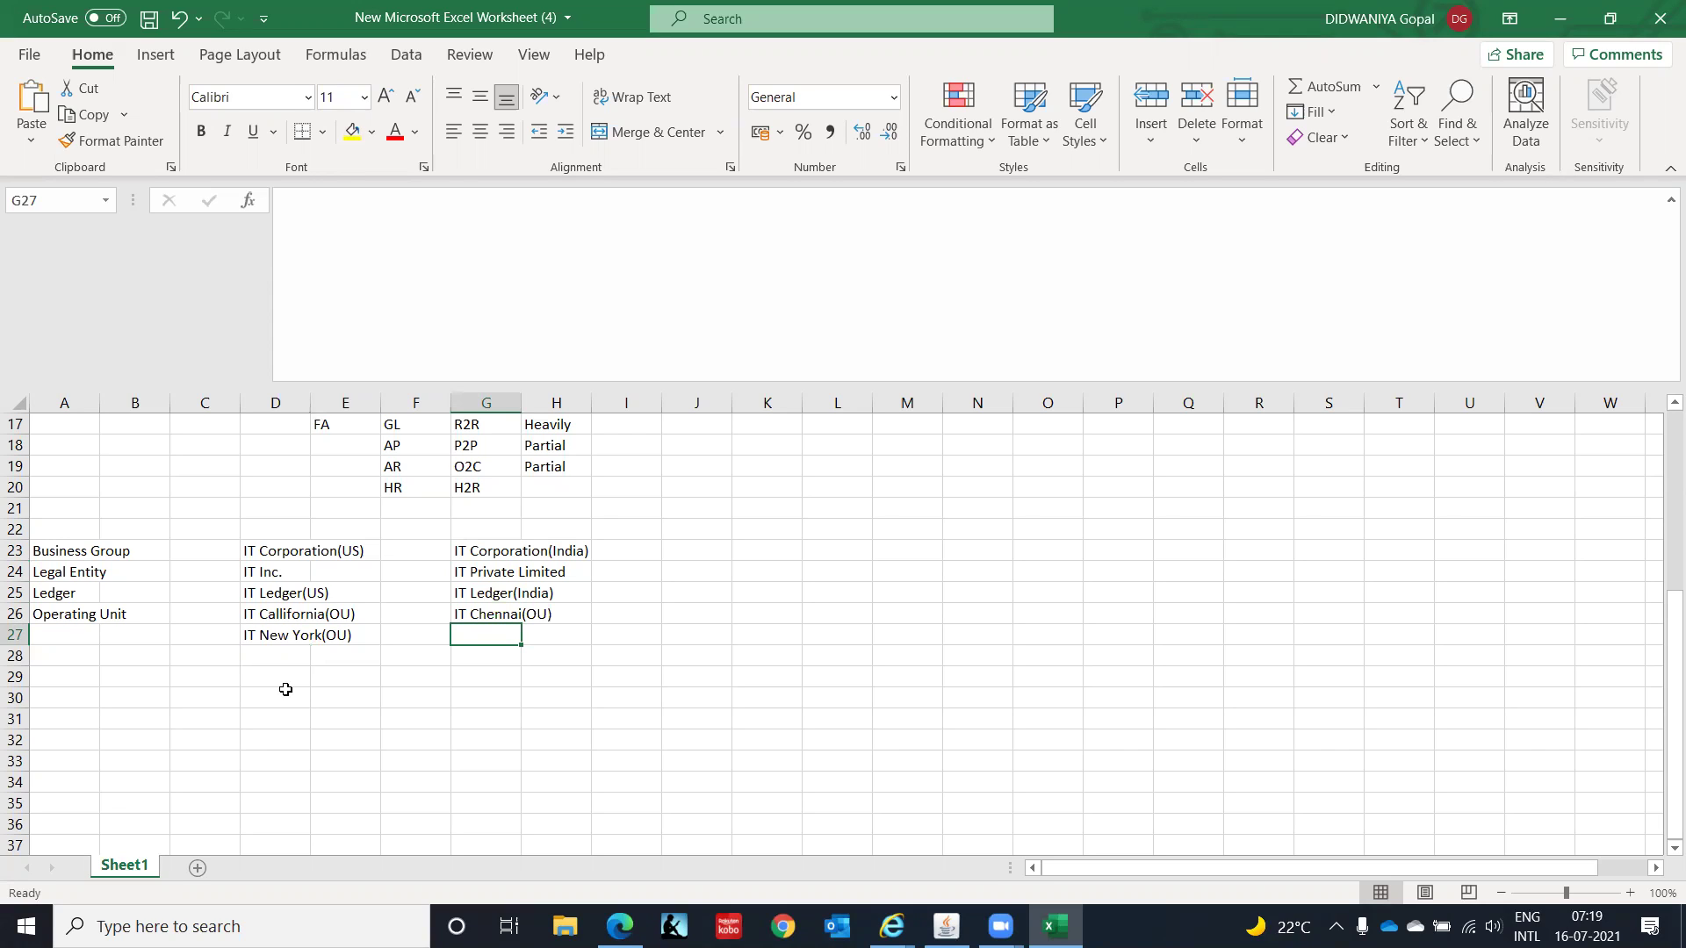
Step: Enter IT Bengaluru(OU) in cell G27 as the second India operating unit
type("IT Beng")
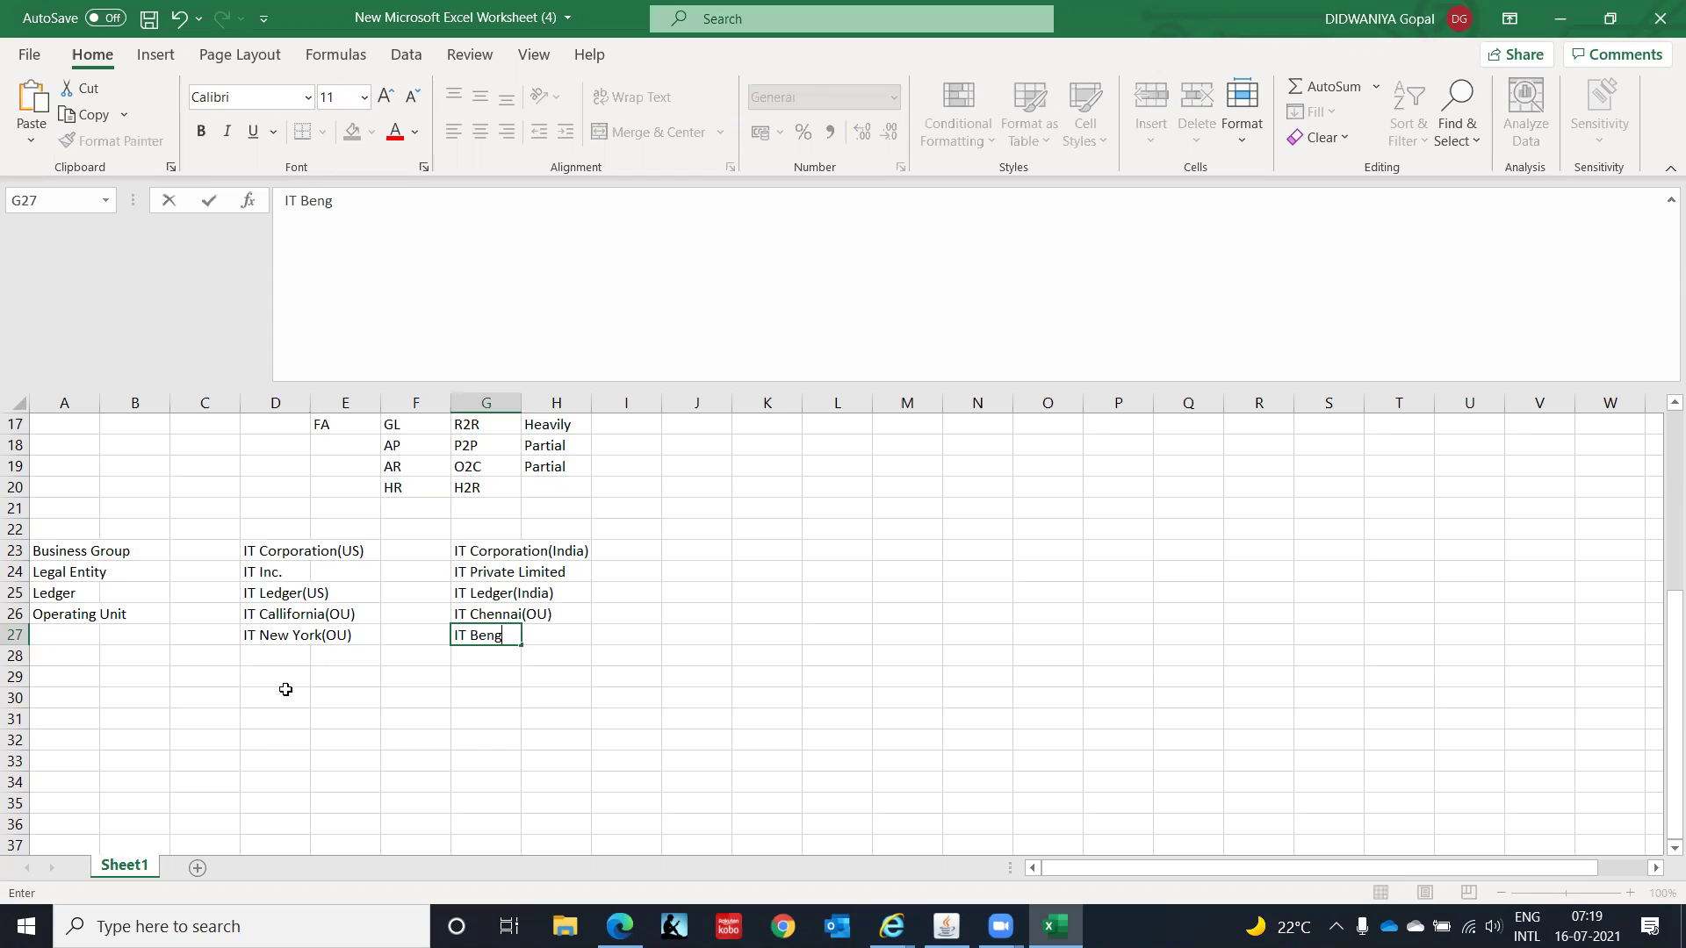
type("aluru(OU)")
key("Return")
Step: Enter the row label Inventory Org in cell A28, below the operating unit rows
key("Left")
key("Left")
key("Left")
key("Left")
key("Left")
key("Left")
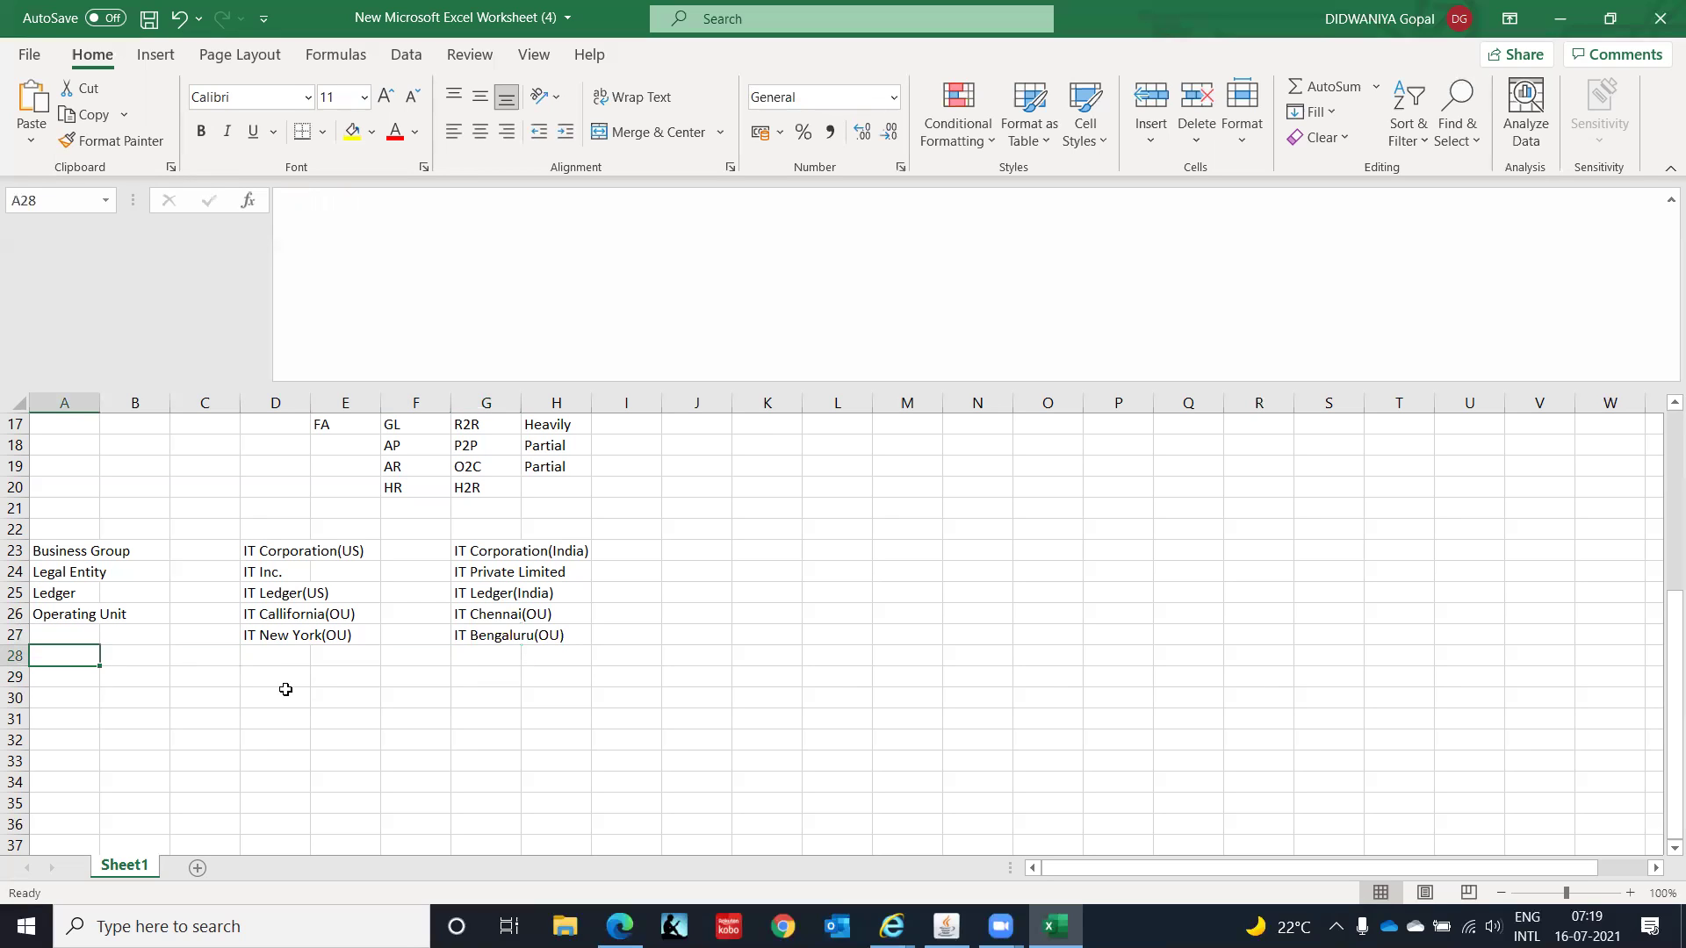
type("In")
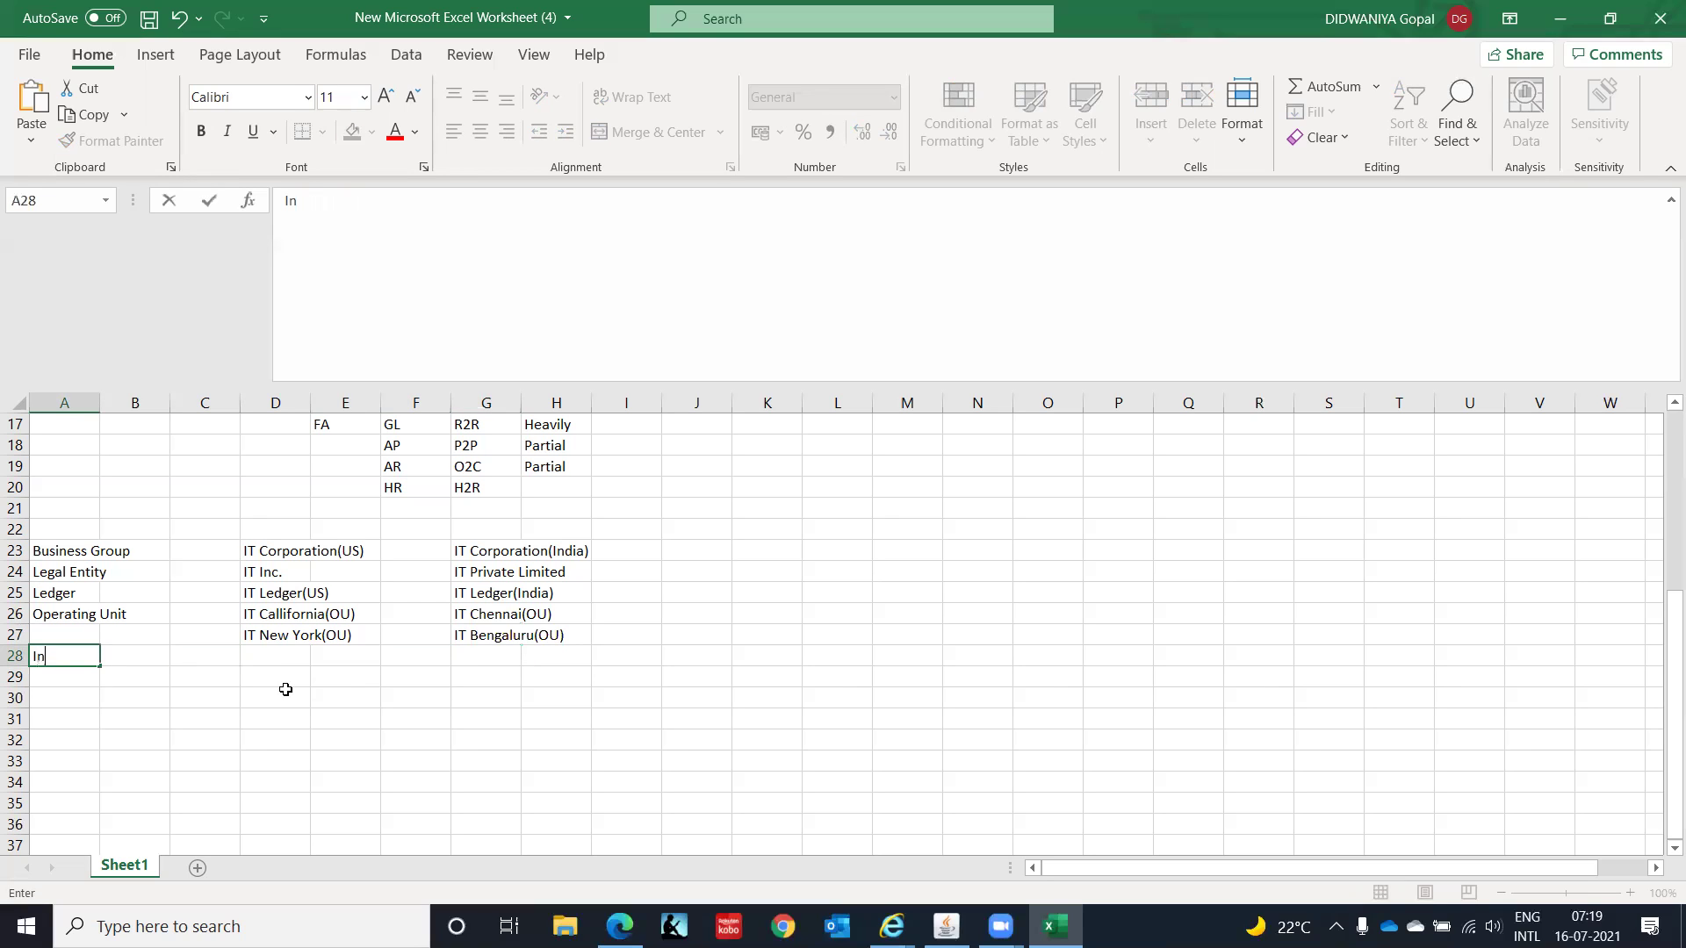
type("ventory Org")
key("Tab")
Step: Enter IT Inventory Org(IO) in cell D28 as the US inventory organization
key("Tab")
key("Tab")
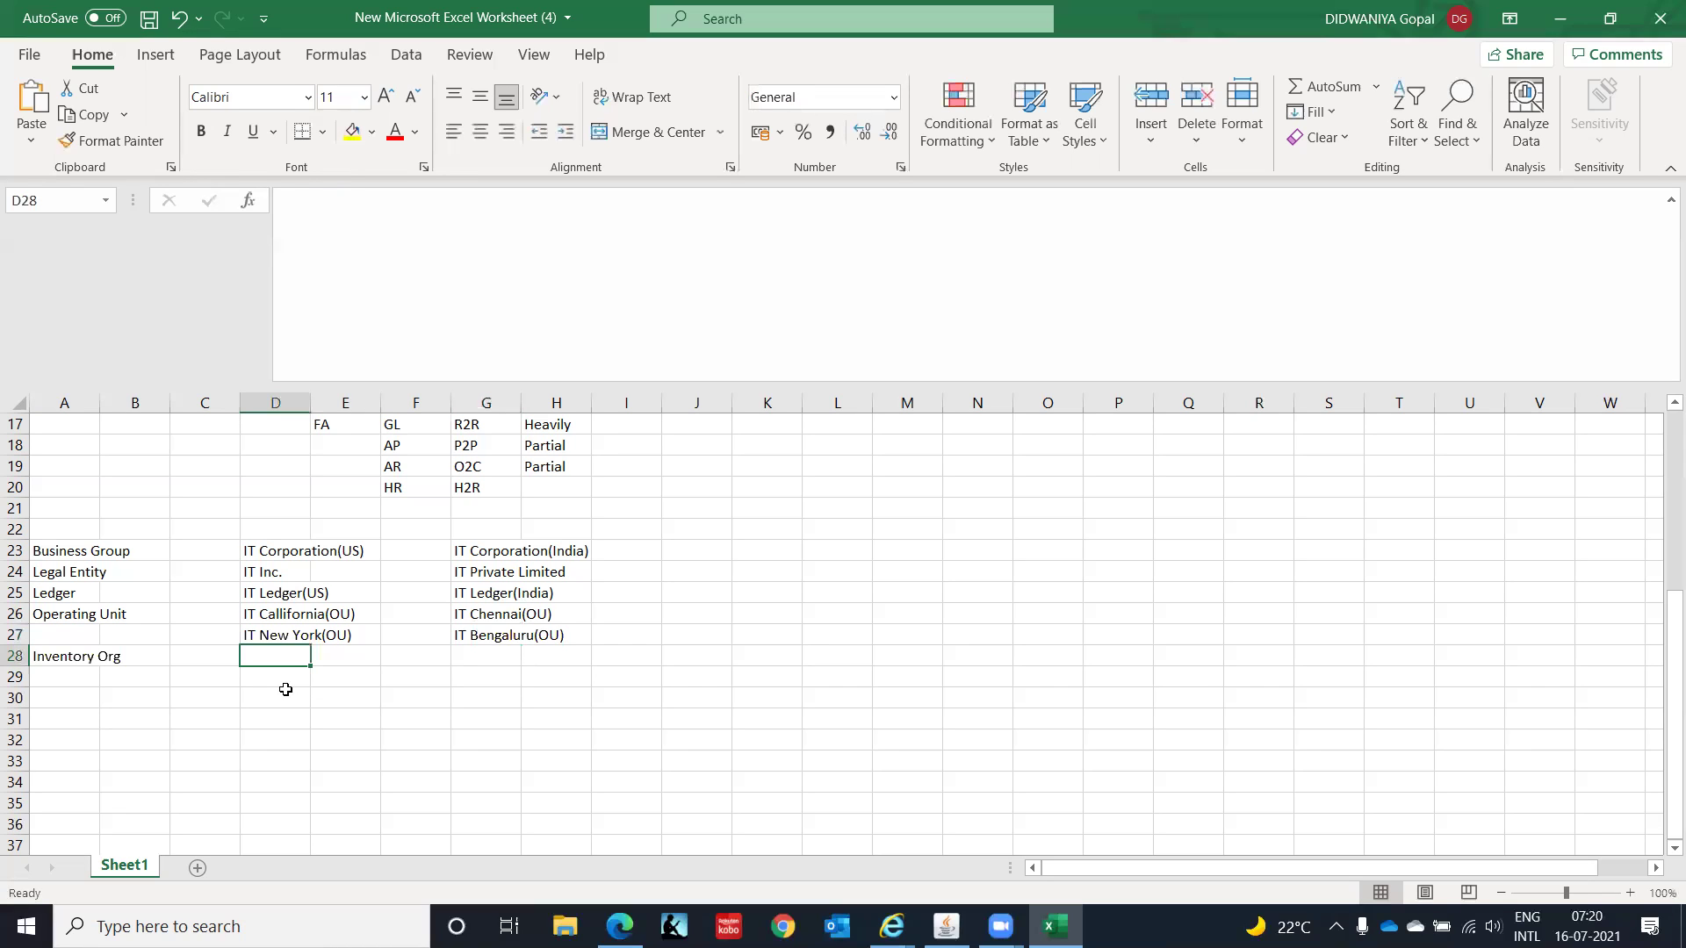
type("IT ")
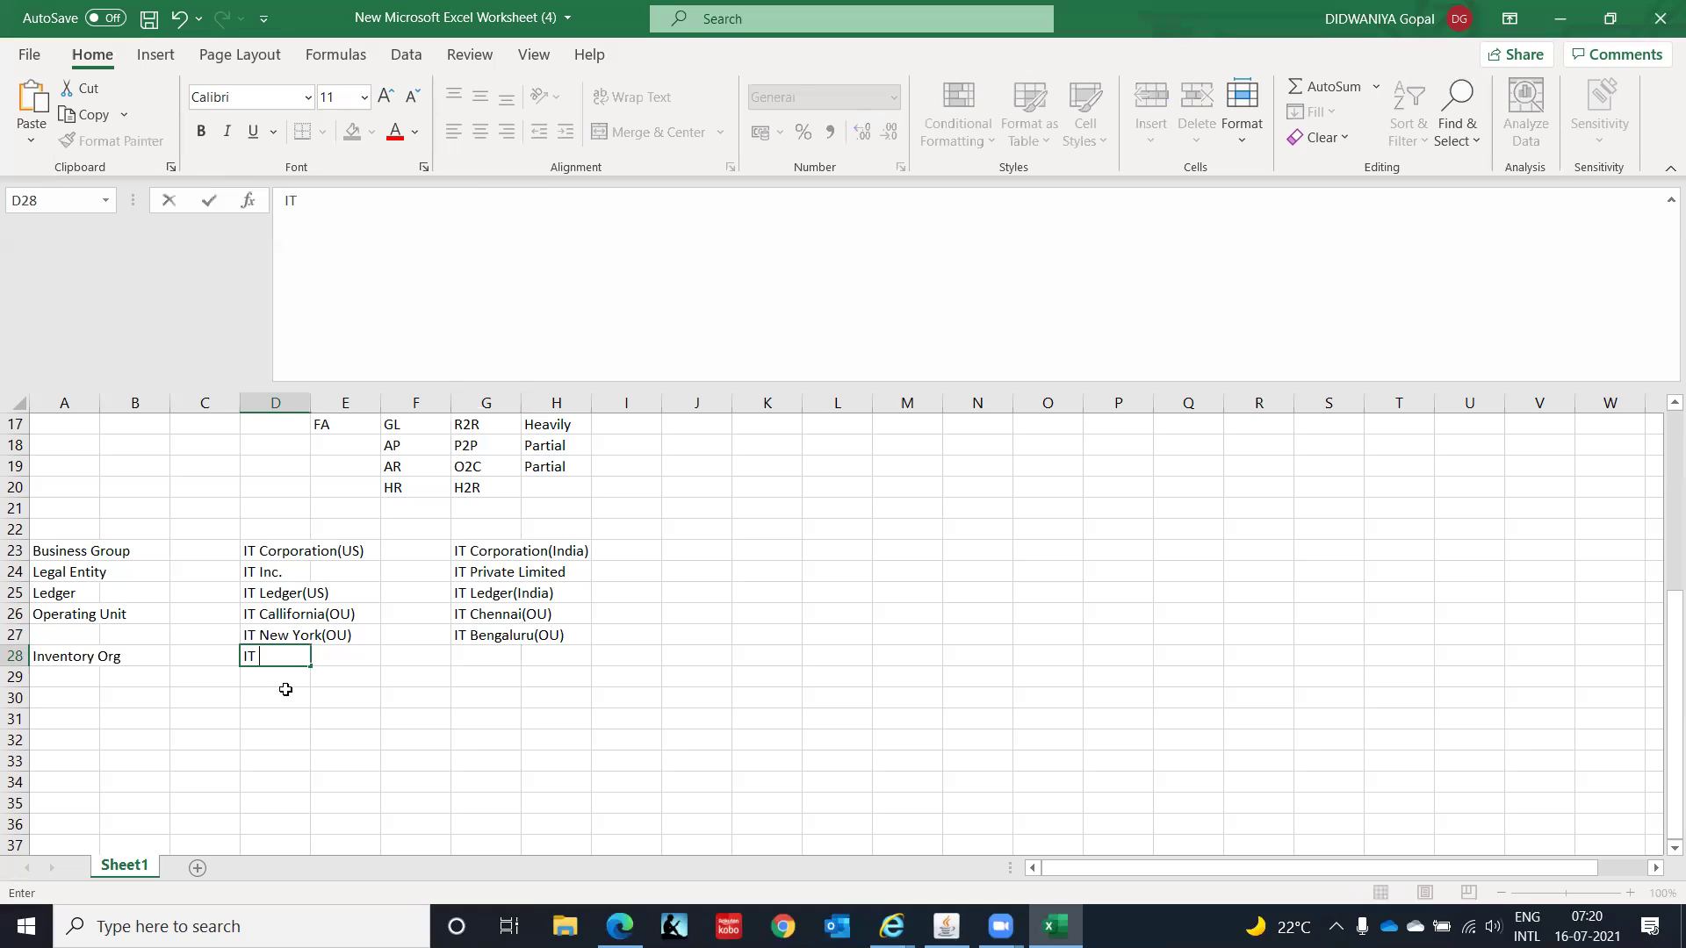
type("Inventory Org")
type("(IO")
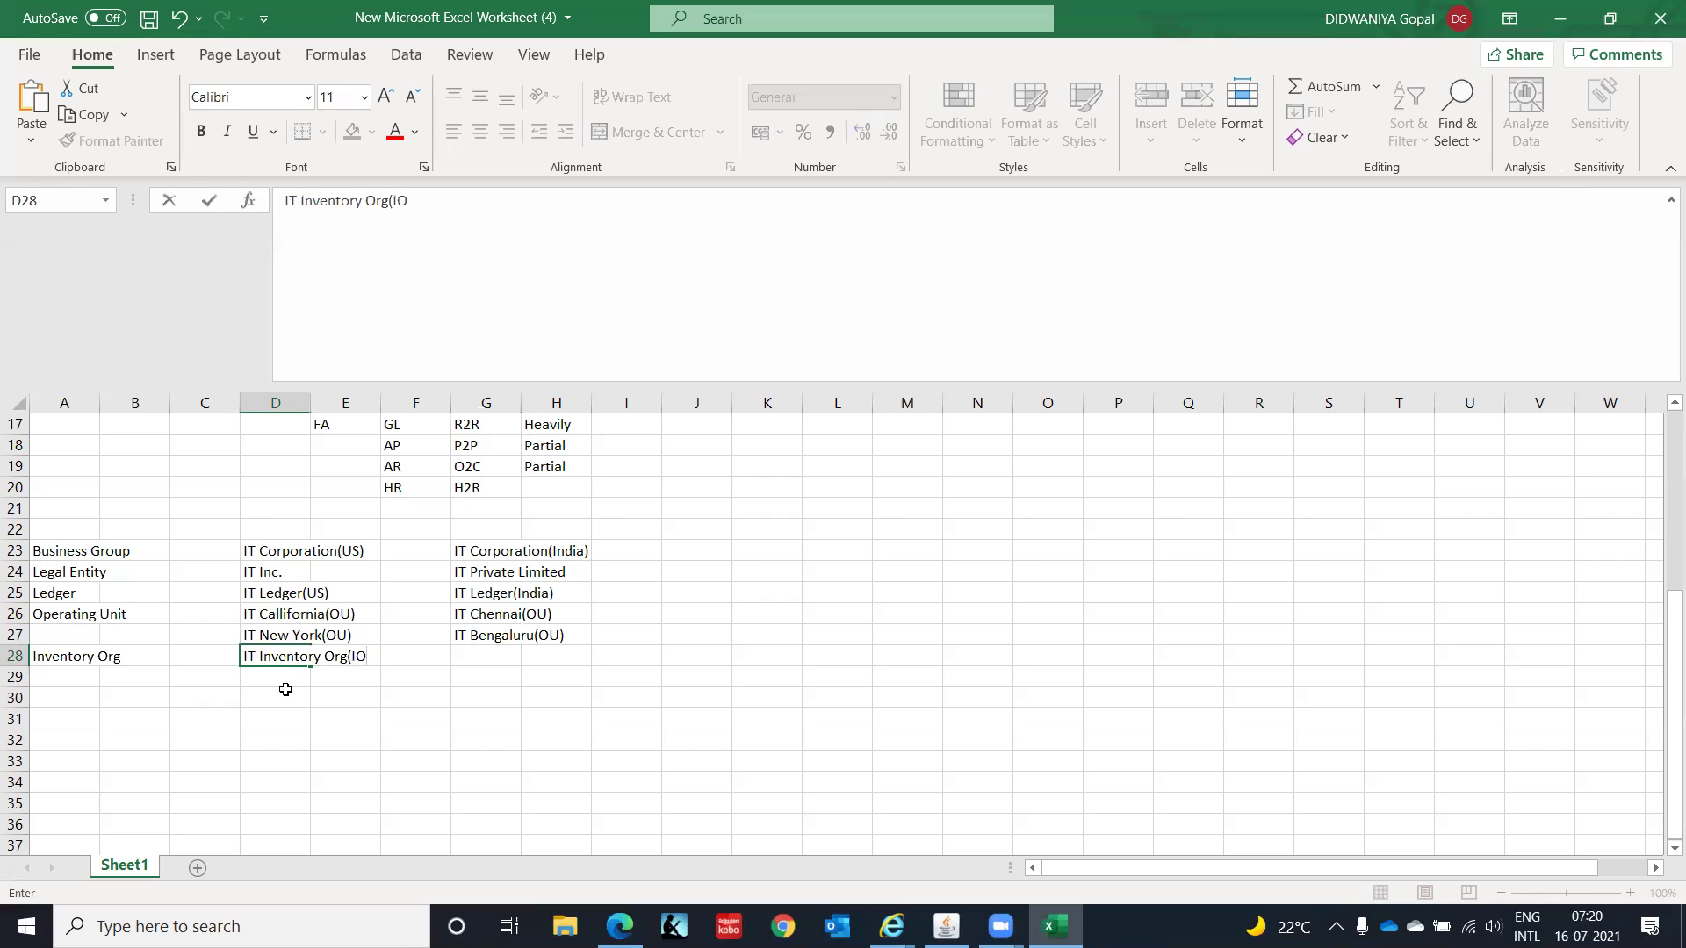
key("Return")
key("Up")
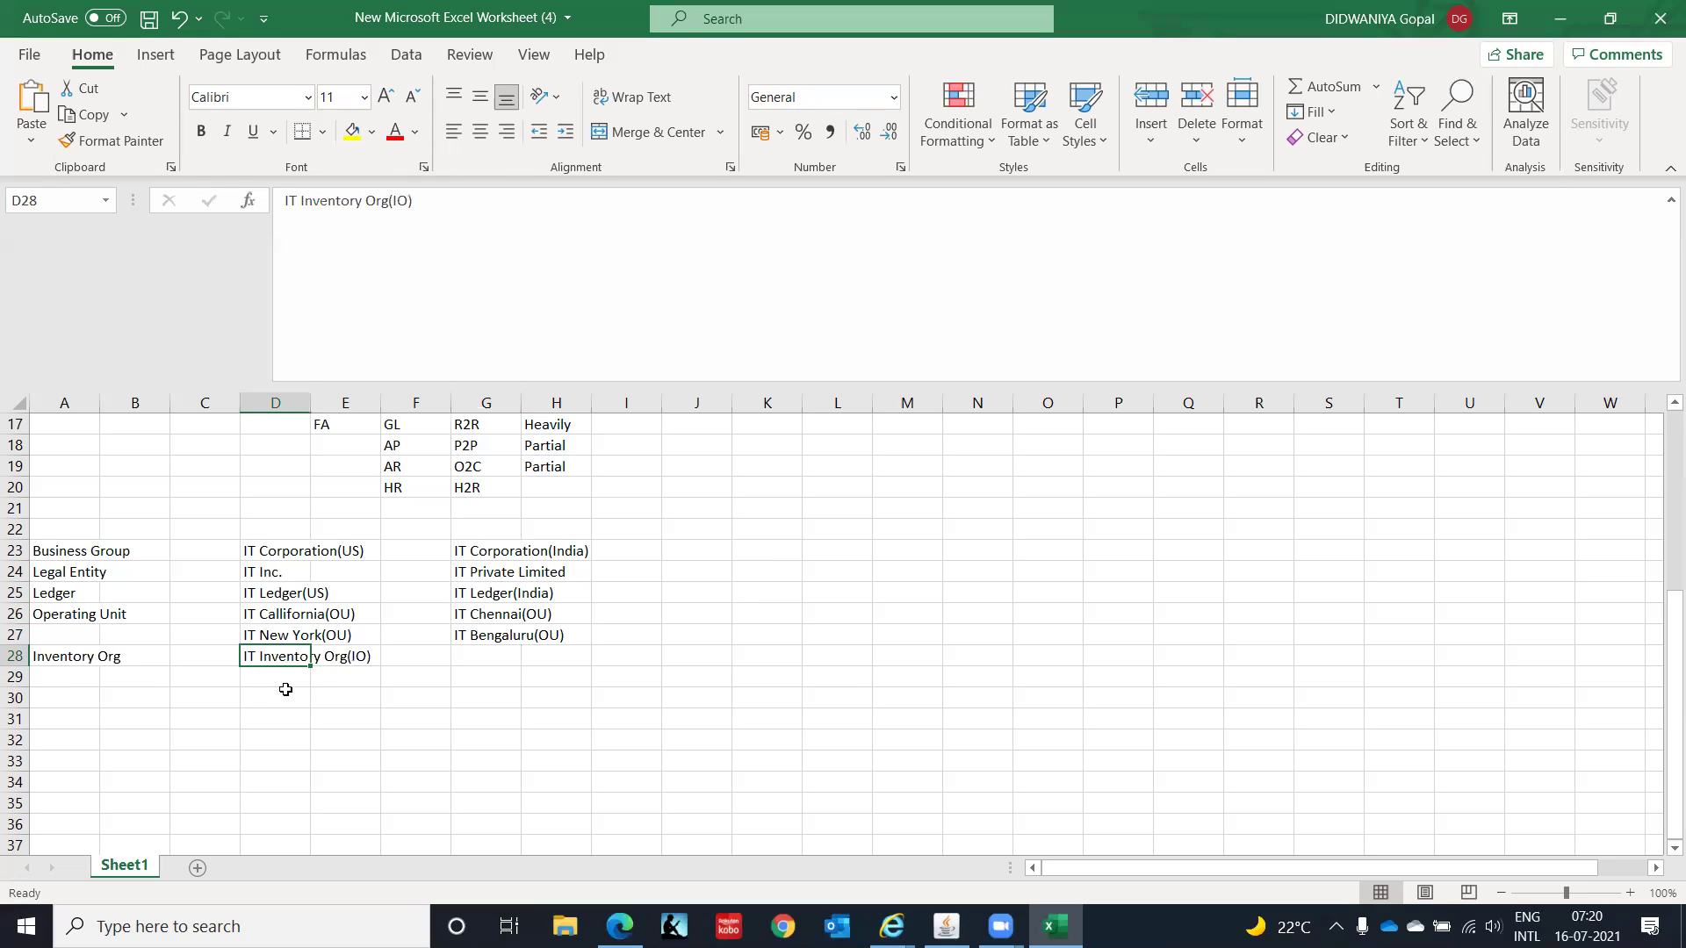
Step: Change the US inventory organization in cell D28 to IT US Inventory Org(IO)
key("Right")
key("Right")
key("Right")
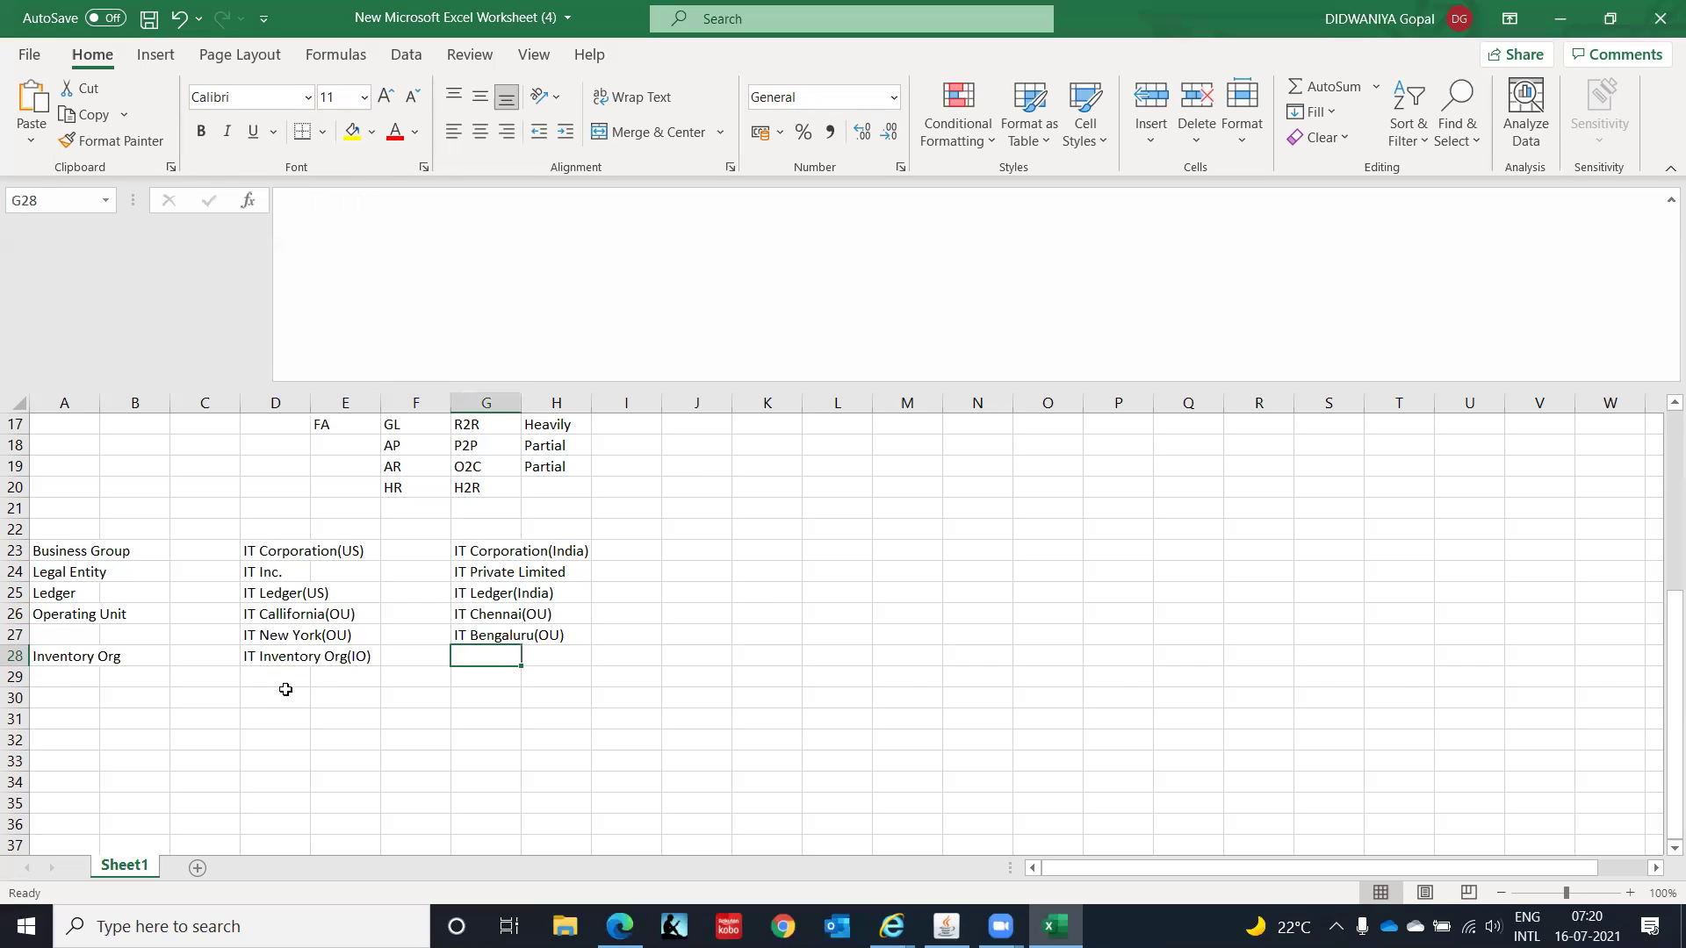
key("Left")
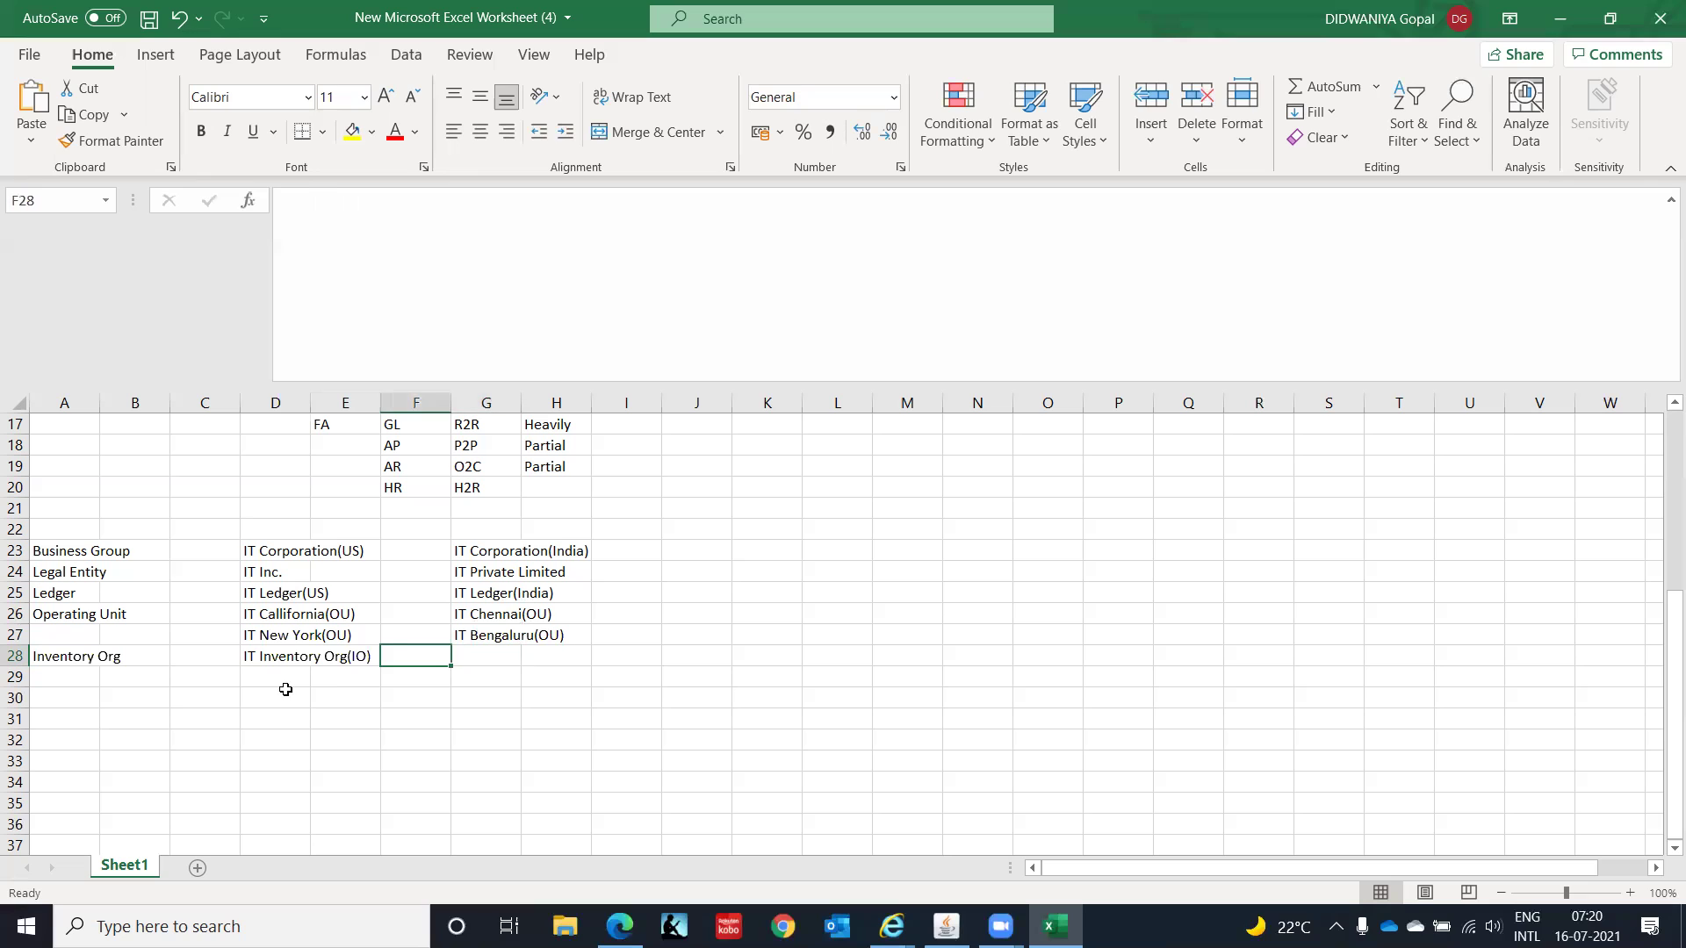
key("Left")
key("Left")
key("Right")
key("Left")
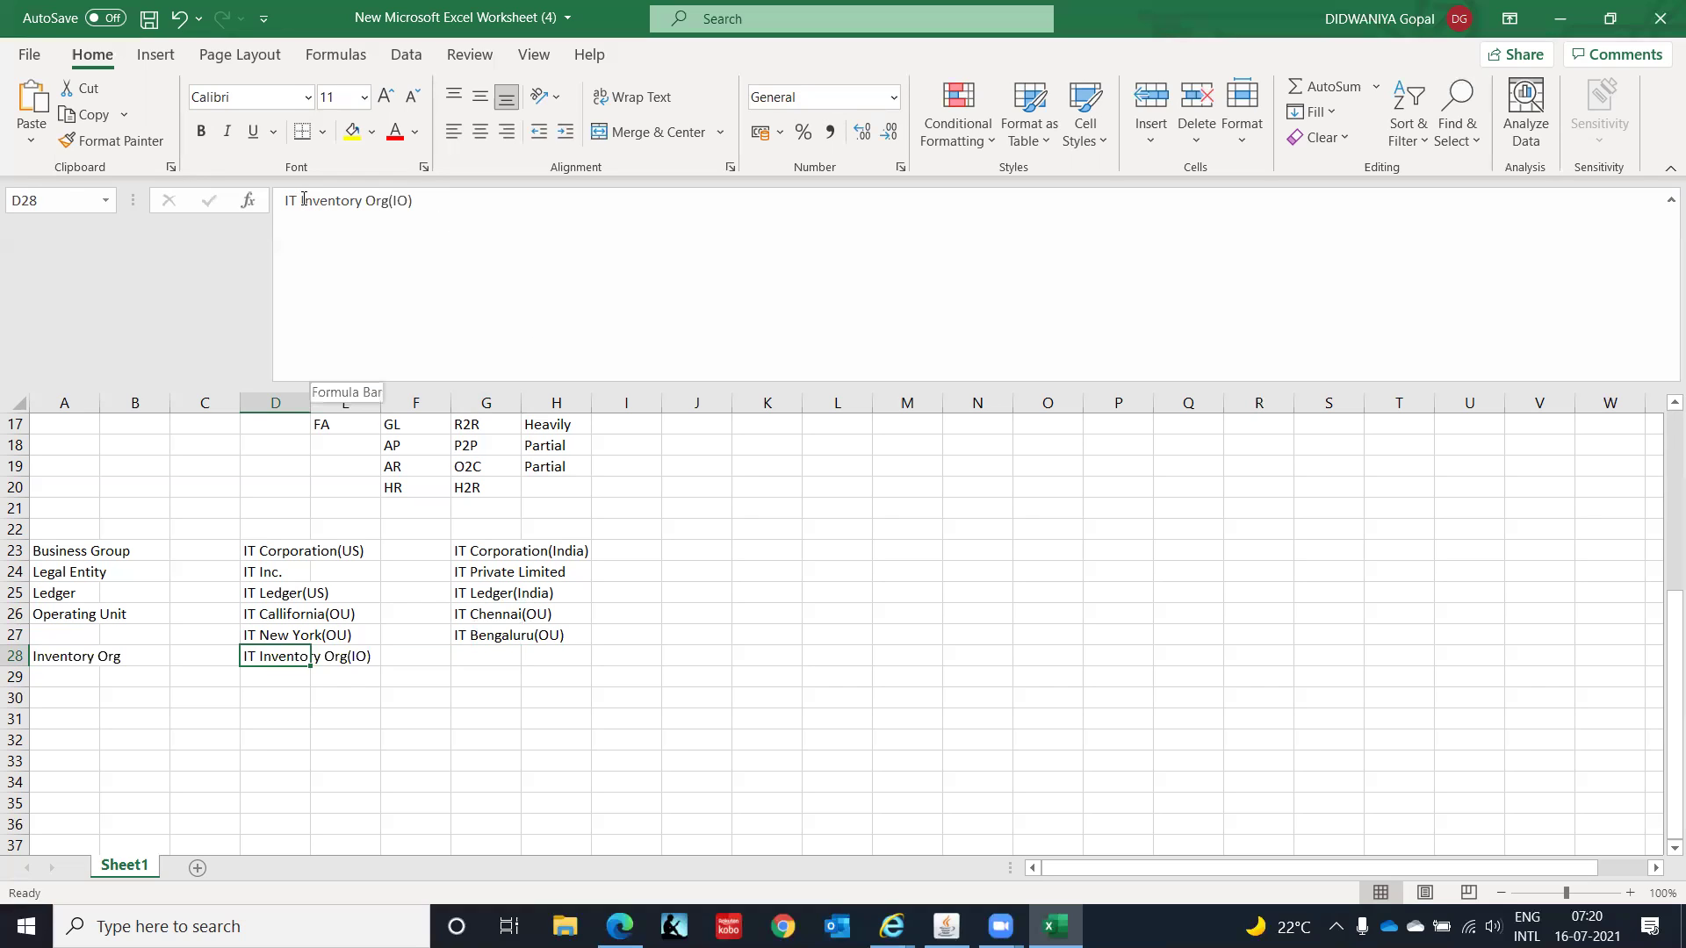
type("Inventory")
type("US")
key("Return")
key("Up")
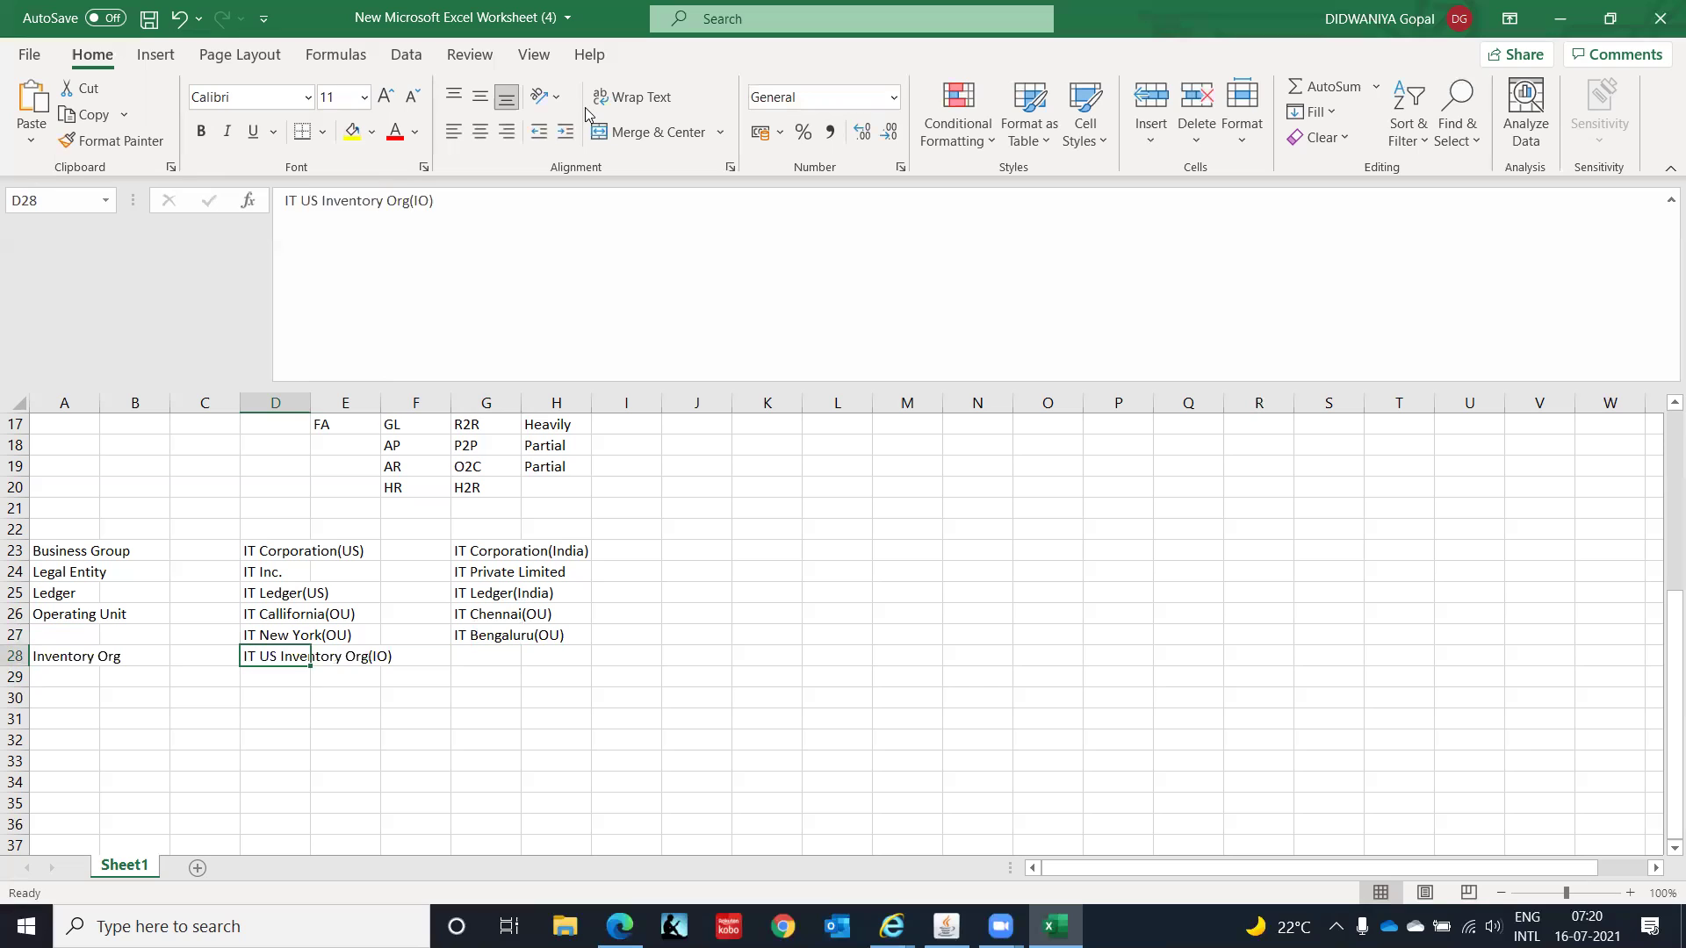
Step: Copy the US inventory organization entry to cell G28 and edit it to read IT India Inventory Org(IO)
key("ctrl+c")
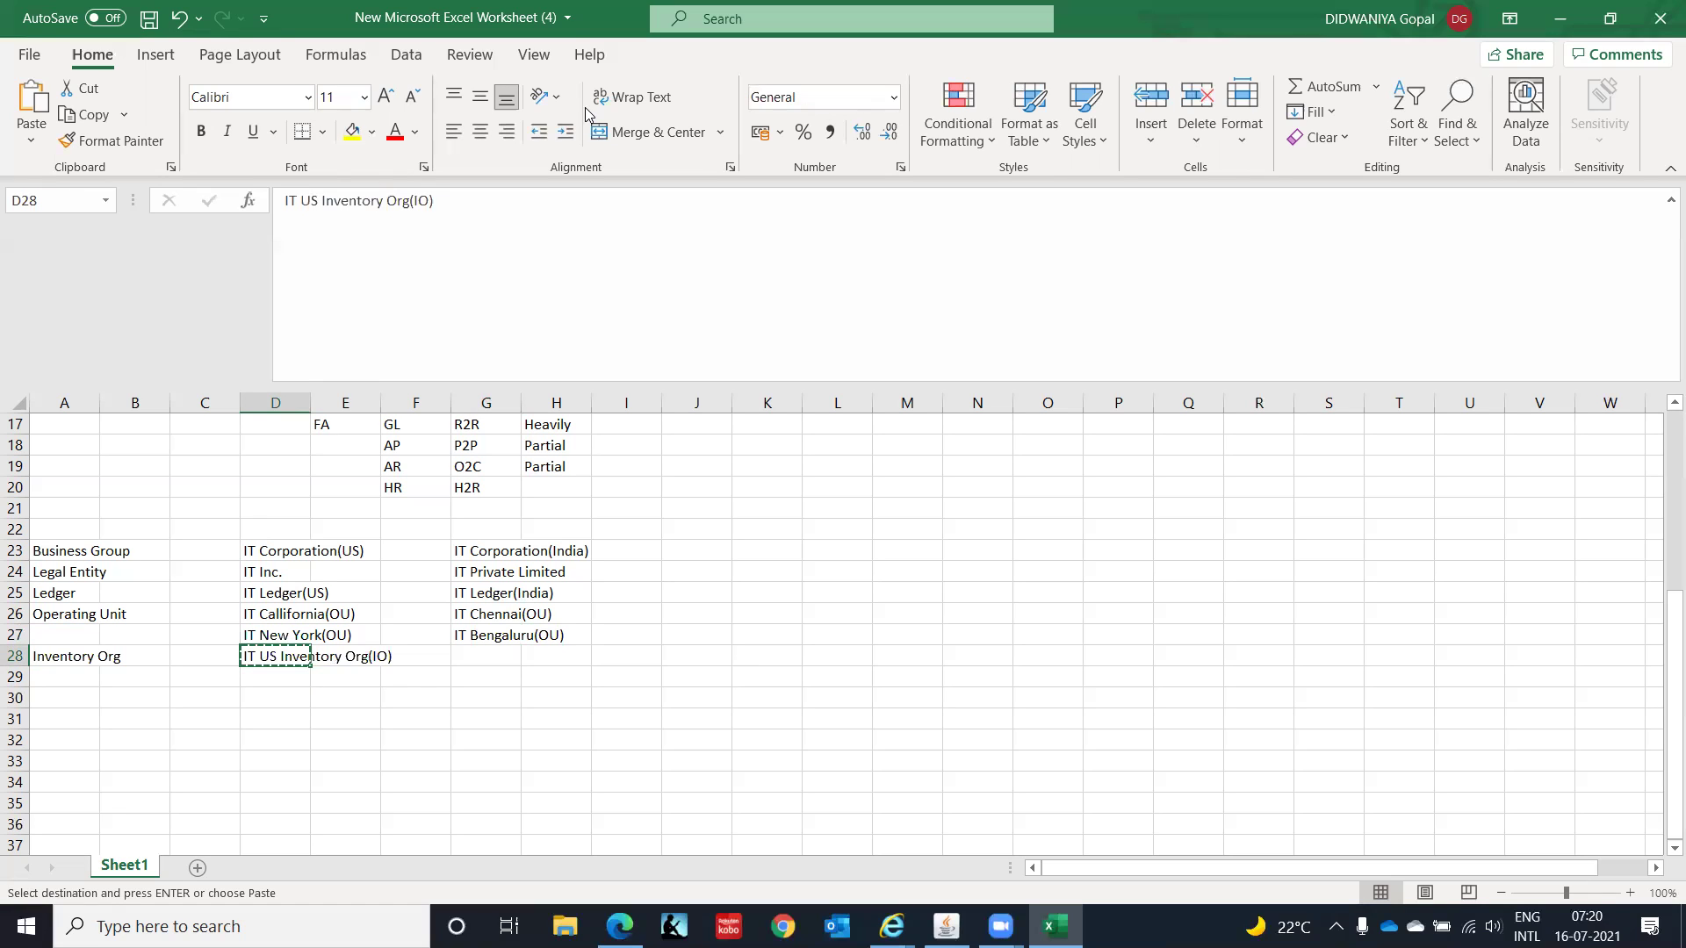
key("Right")
key("Right")
key("Right")
key("Return")
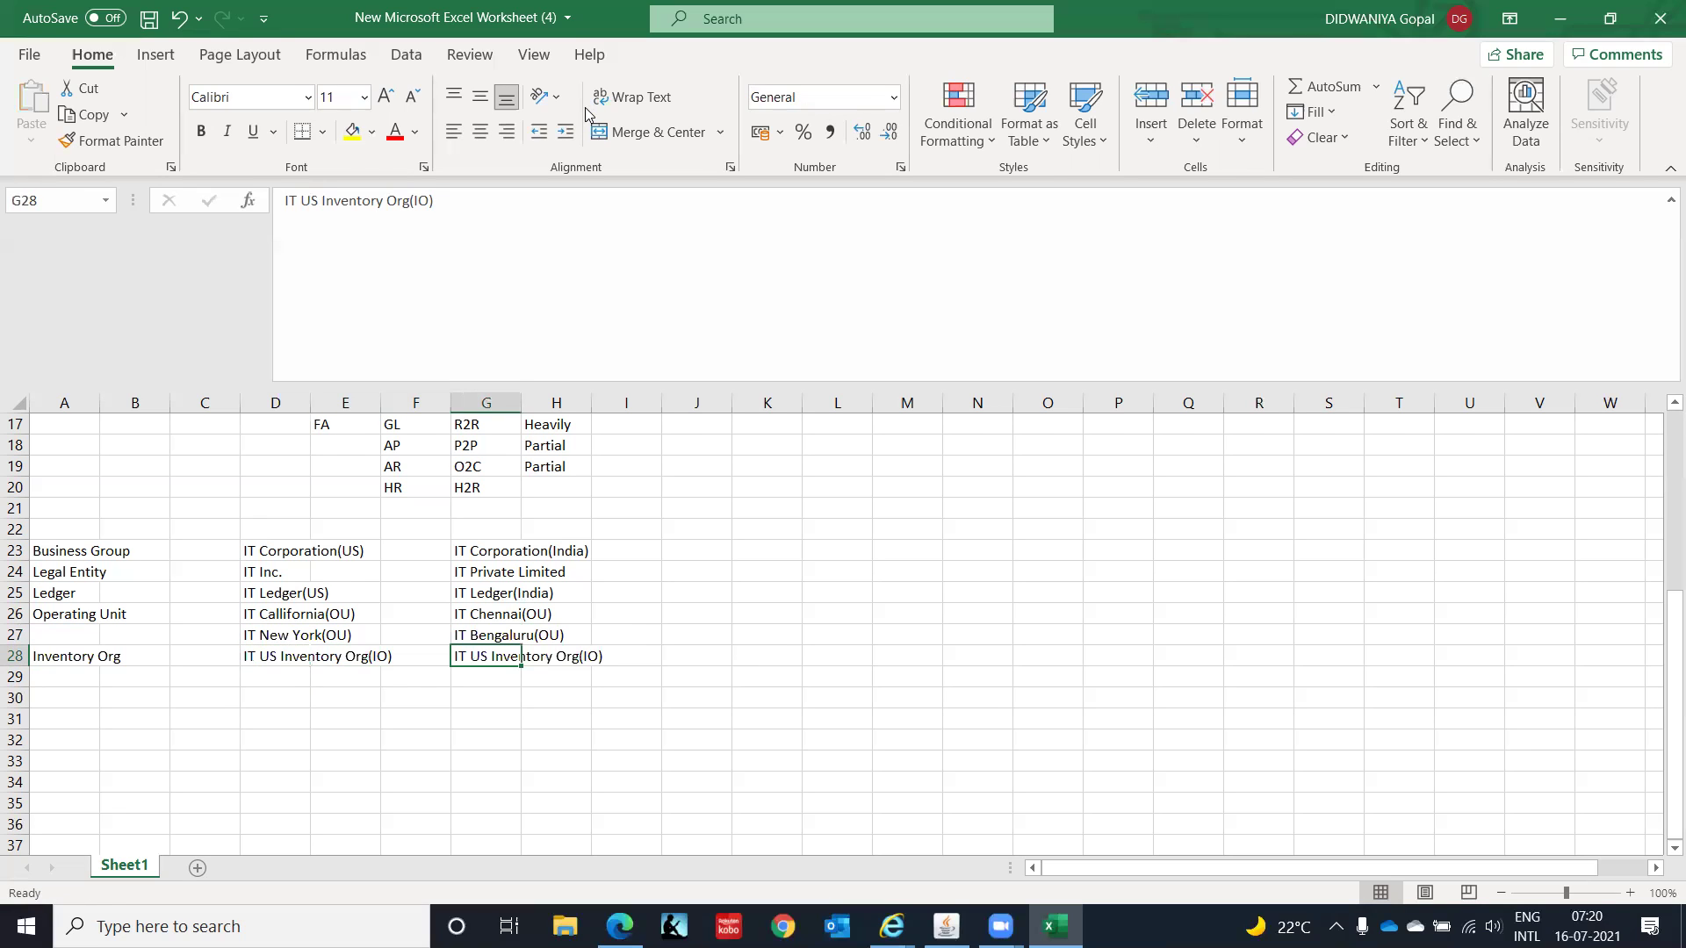
key("F2")
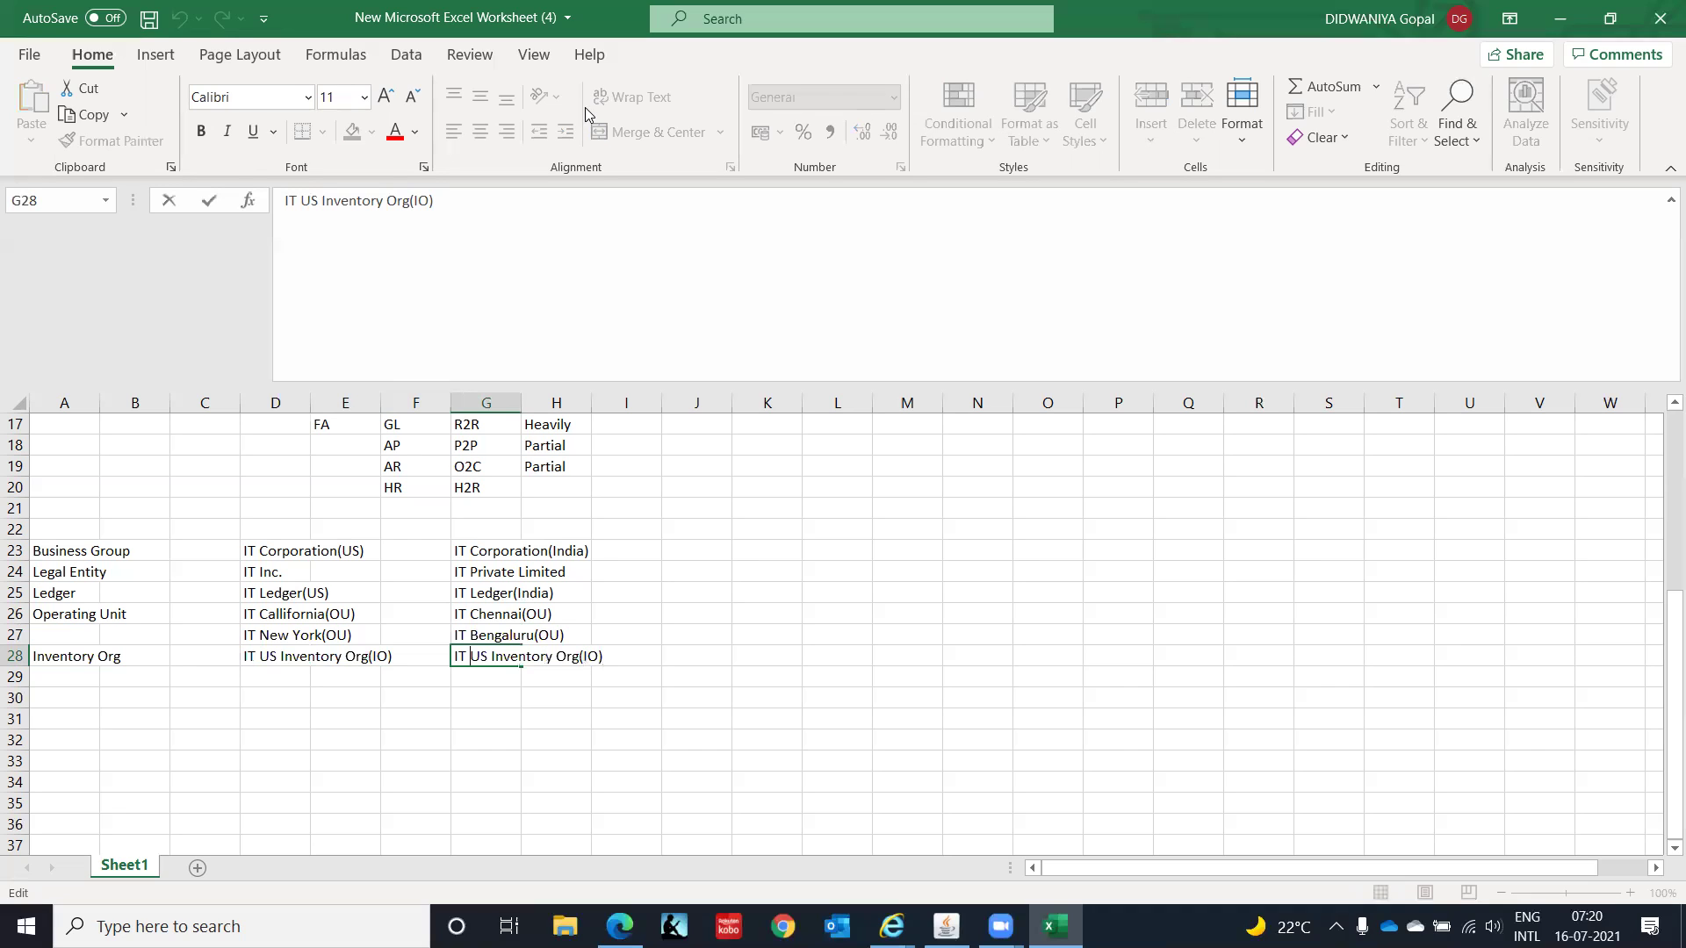
key("BackSpace")
key("BackSpace")
type("India")
key("Return")
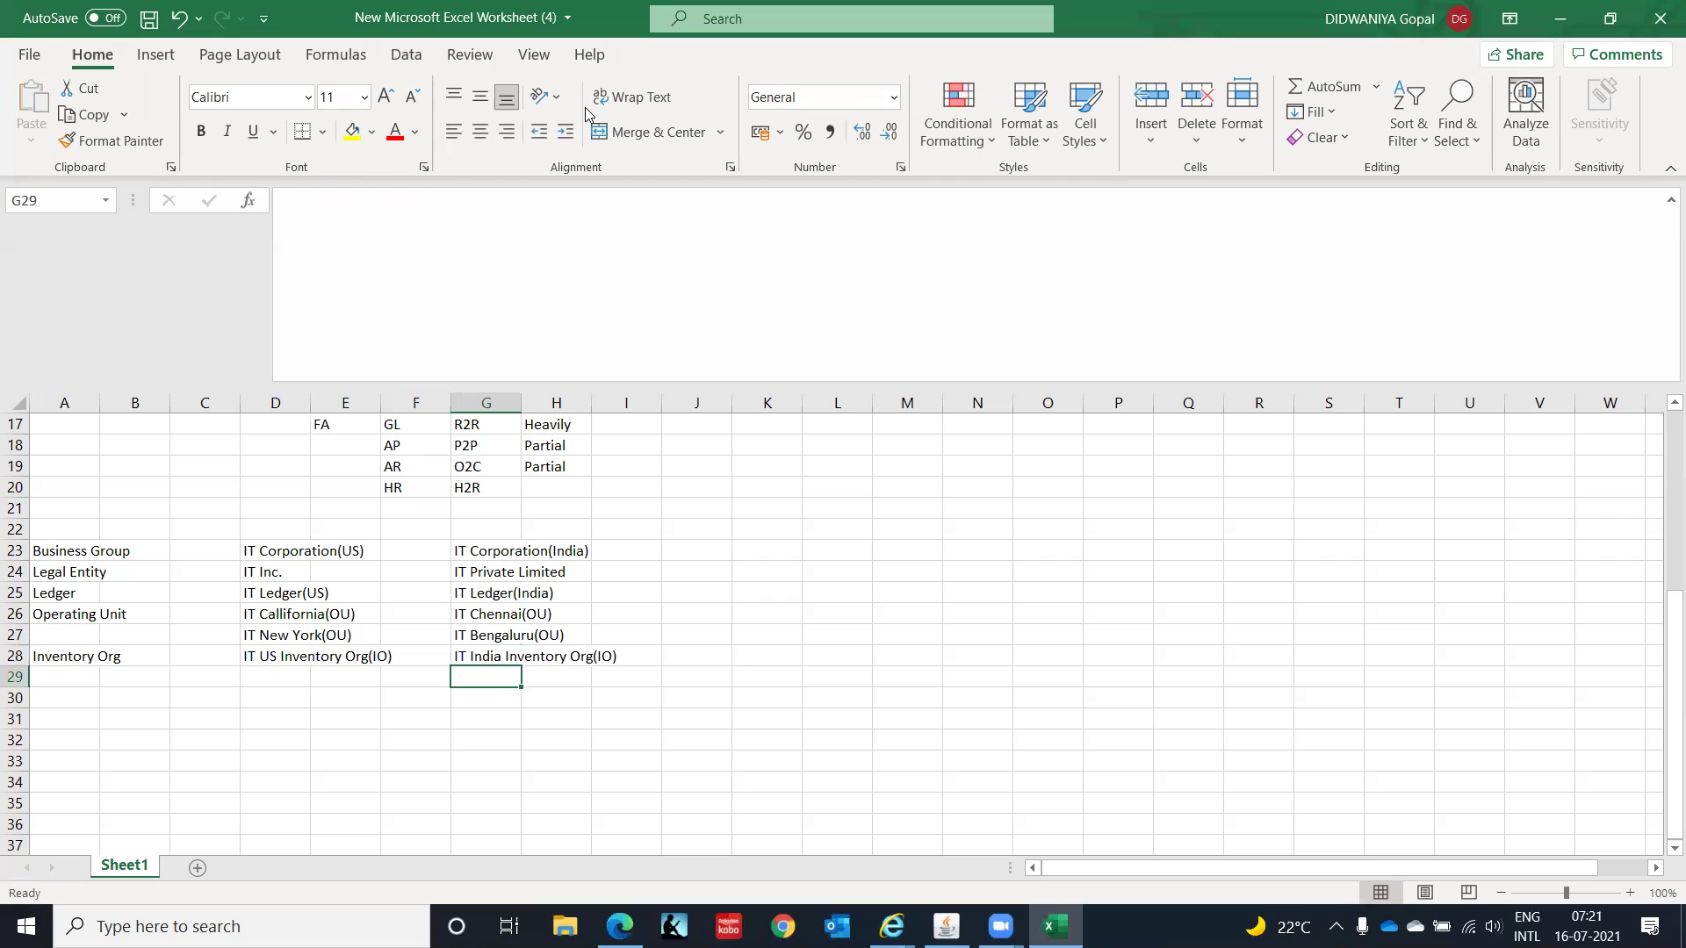
Step: Review the business group, legal entity, ledger, operating unit and inventory org entries in the US and India columns
key("Home")
key("Up")
key("Up")
key("Up")
key("Up")
key("Up")
key("Up")
key("Up")
key("Up")
key("Up")
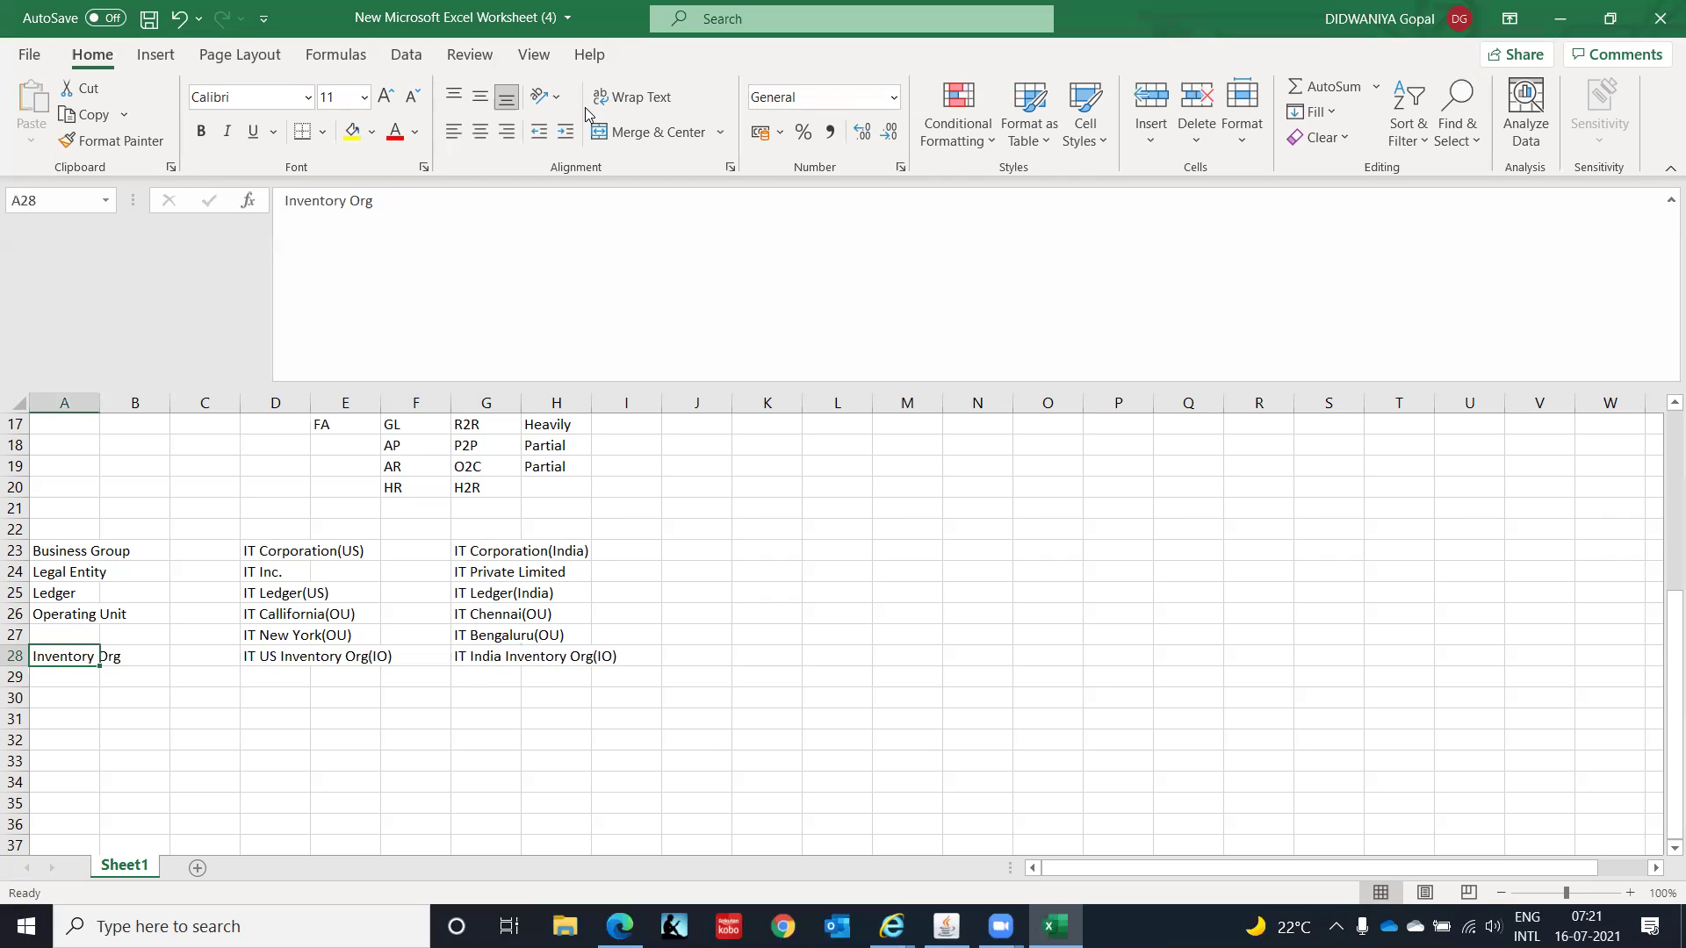
key("Down")
key("Down")
key("Down")
key("Down")
key("Down")
key("Down")
key("Down")
key("Down")
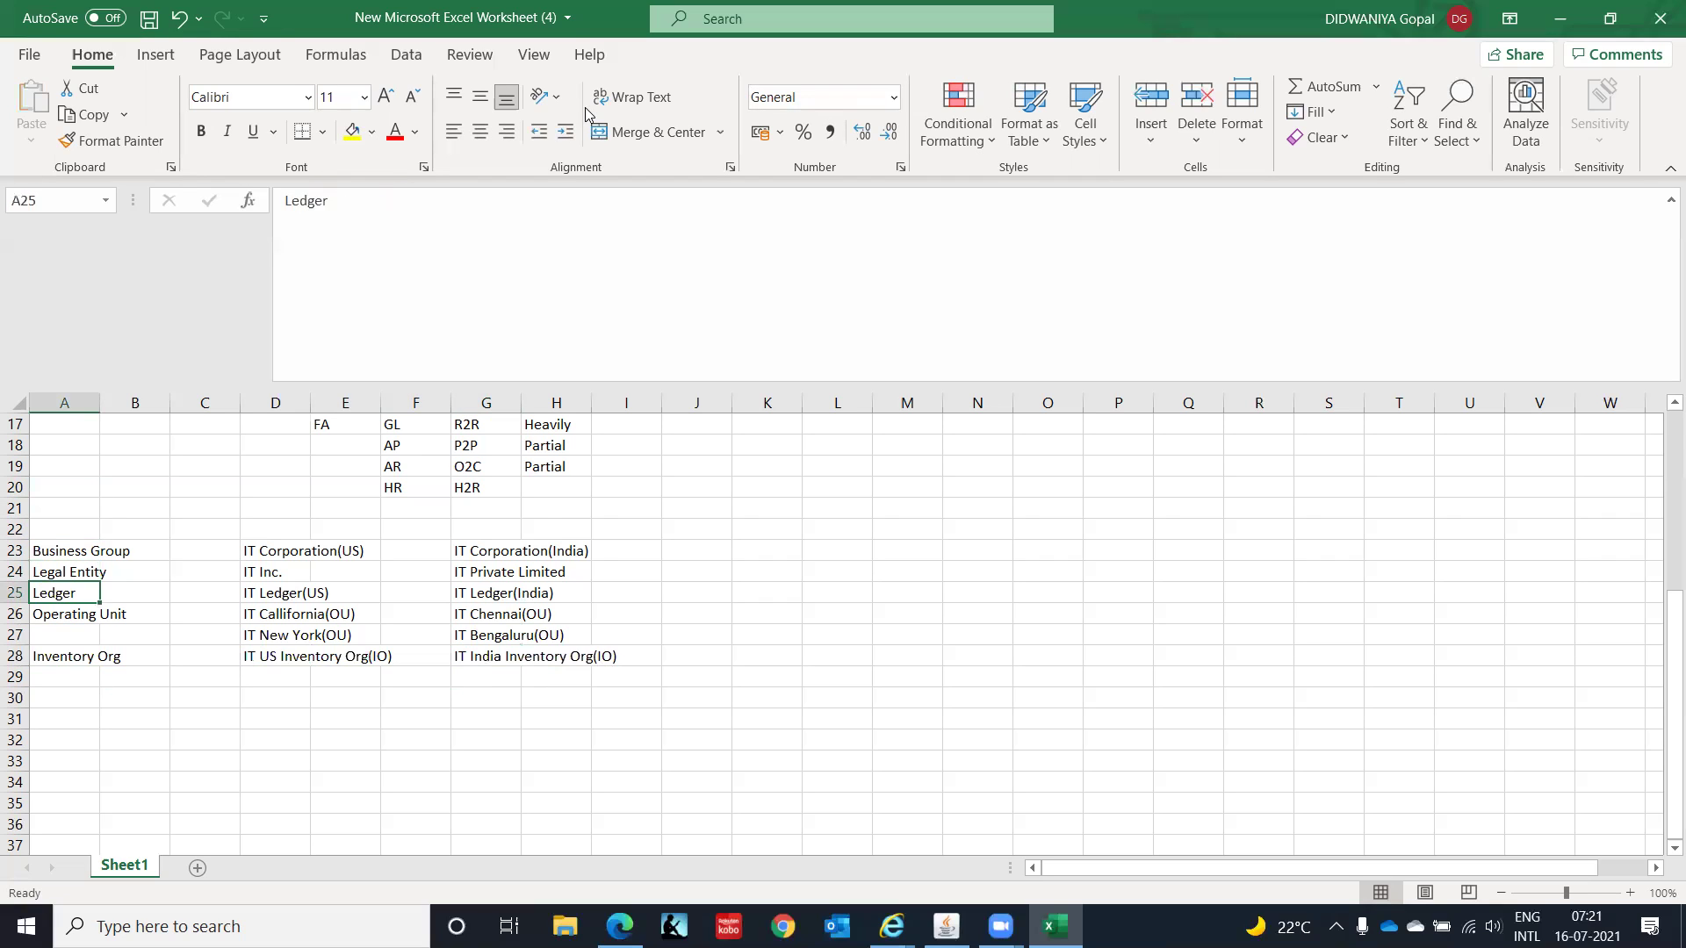
key("Down")
key("Right")
key("Right")
key("Right")
key("Right")
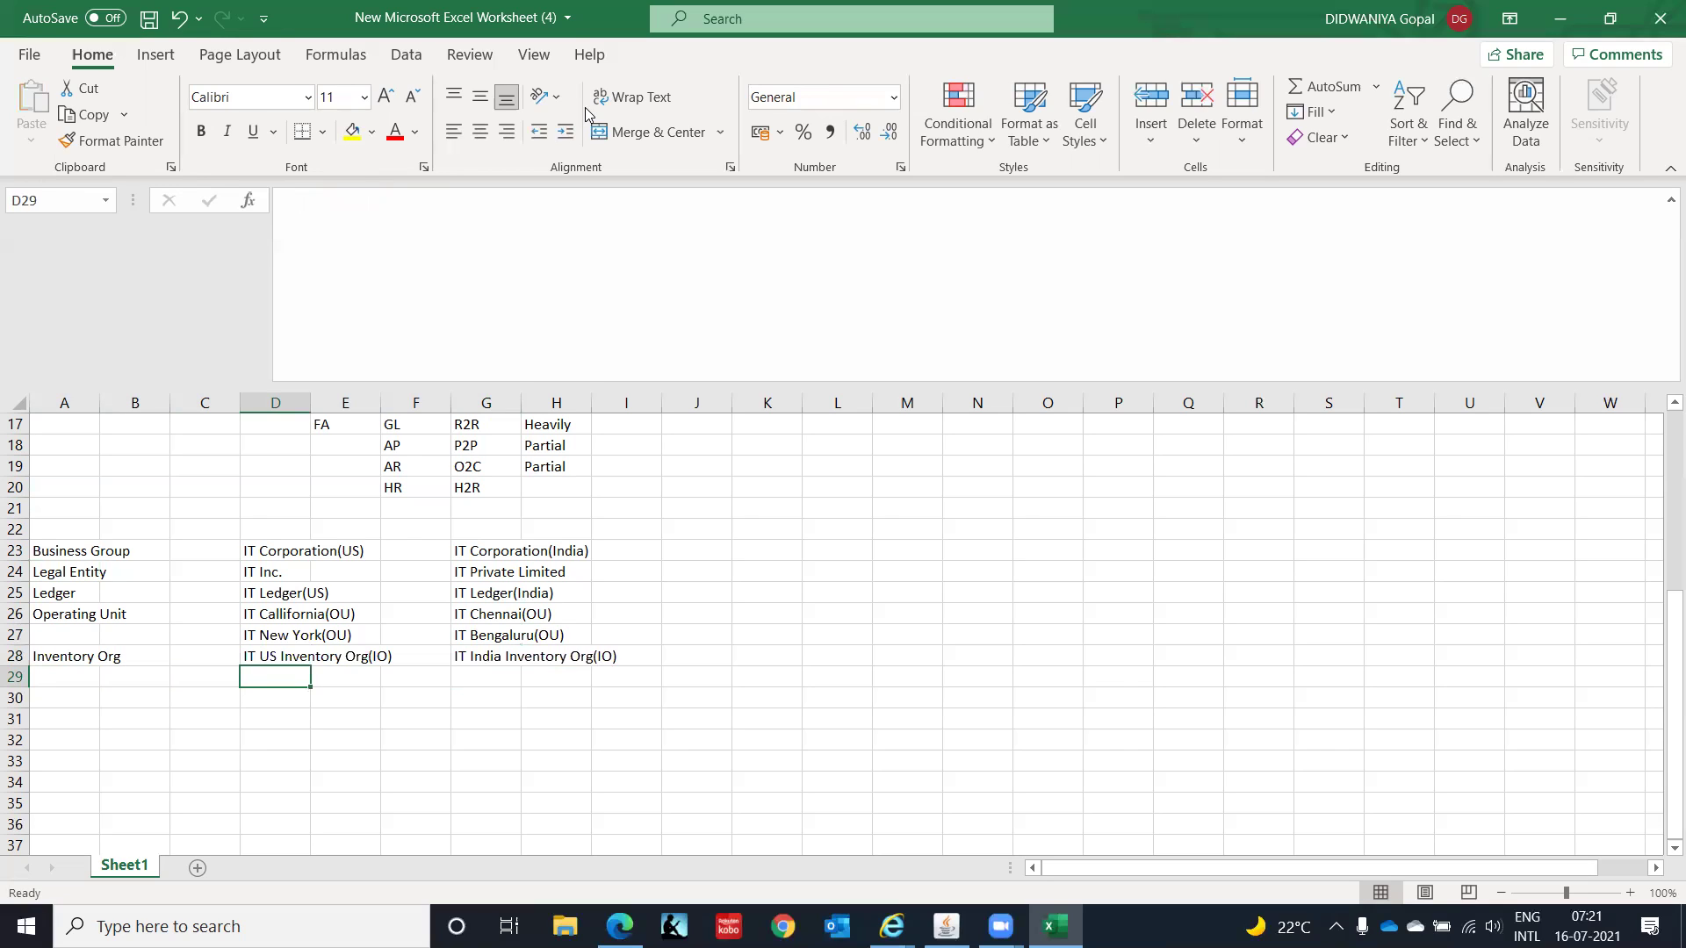
key("Right")
key("Right")
key("Right")
key("Up")
key("Up")
key("Up")
key("Up")
key("Up")
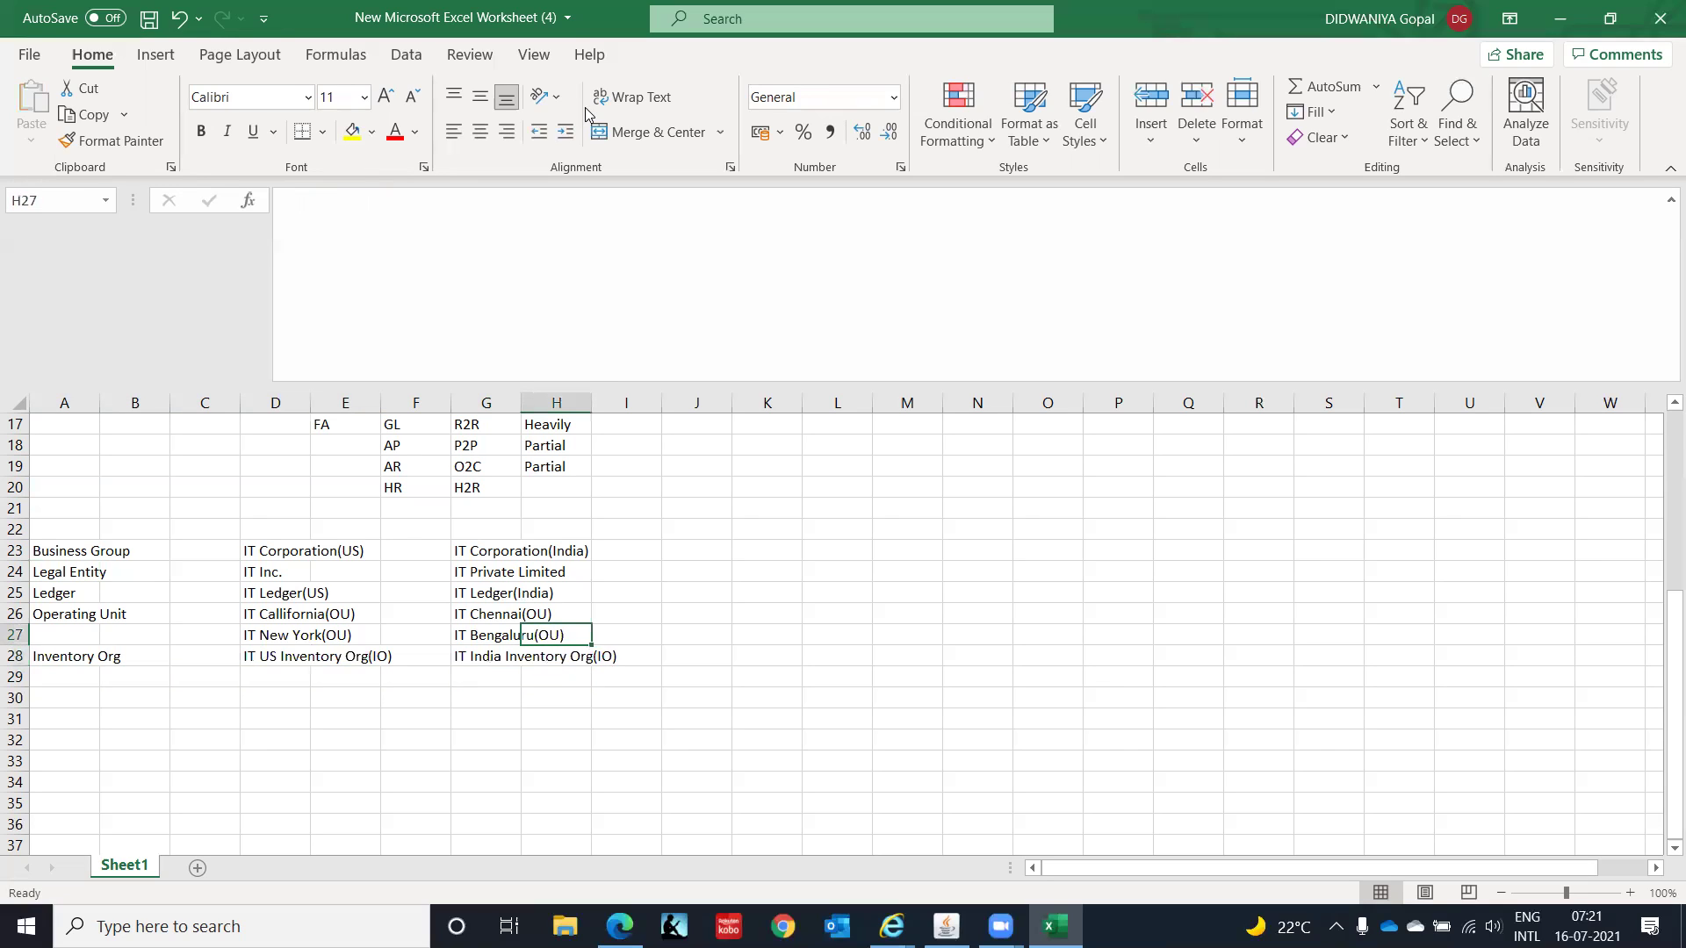
key("Up")
key("Left")
key("Left")
key("Left")
key("Left")
key("Left")
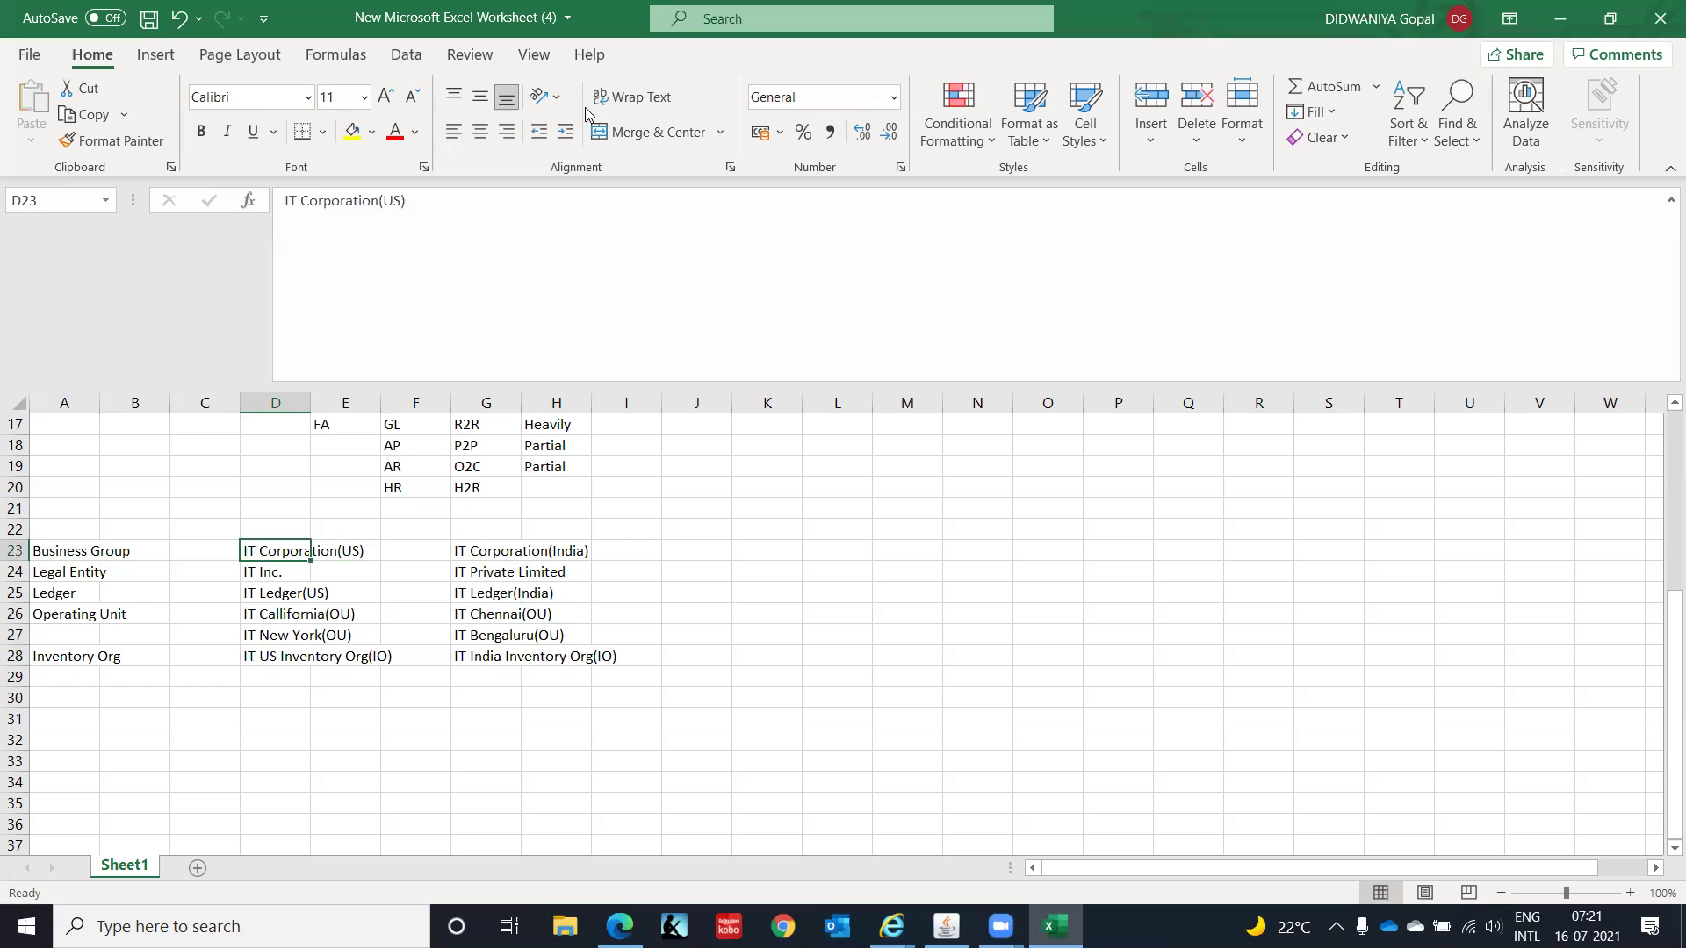
key("Left")
key("Left")
key("Down")
key("Down")
key("Down")
key("Down")
key("Down")
key("Down")
key("Down")
key("Down")
key("Right")
key("Right")
key("Right")
key("Up")
key("Up")
key("Up")
key("Up")
key("Up")
key("Up")
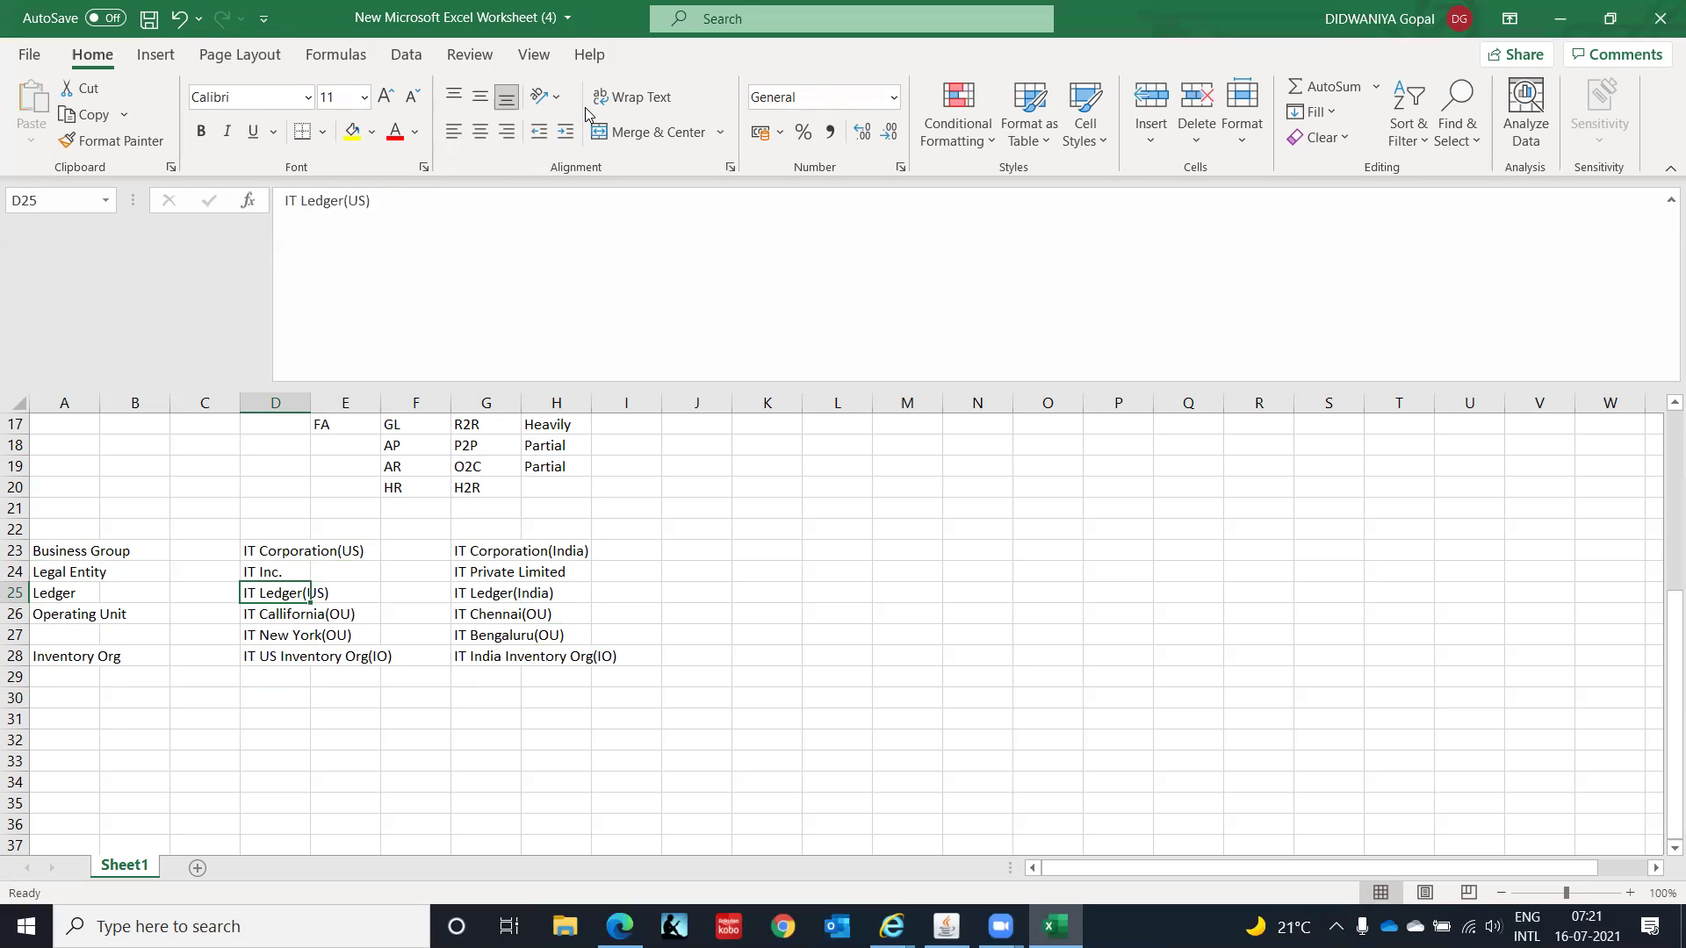
key("Right")
key("Right")
key("Right")
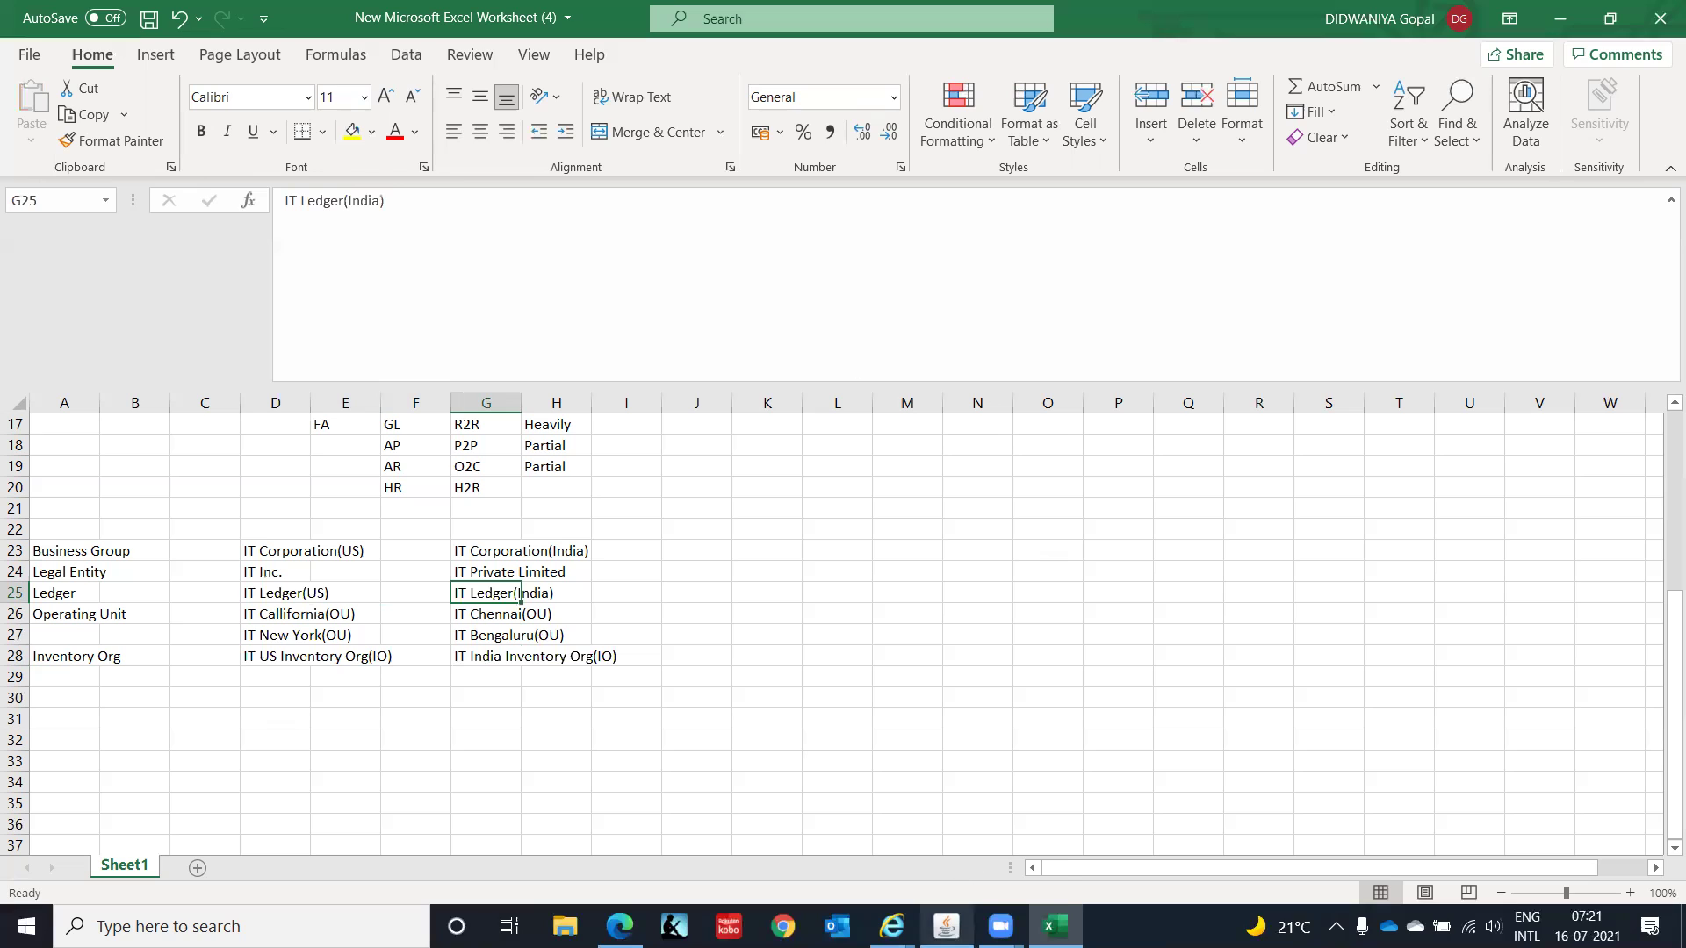
Step: Switch to Oracle Applications and examine the display levels available in the system profile values search form
mouse_move(946, 926)
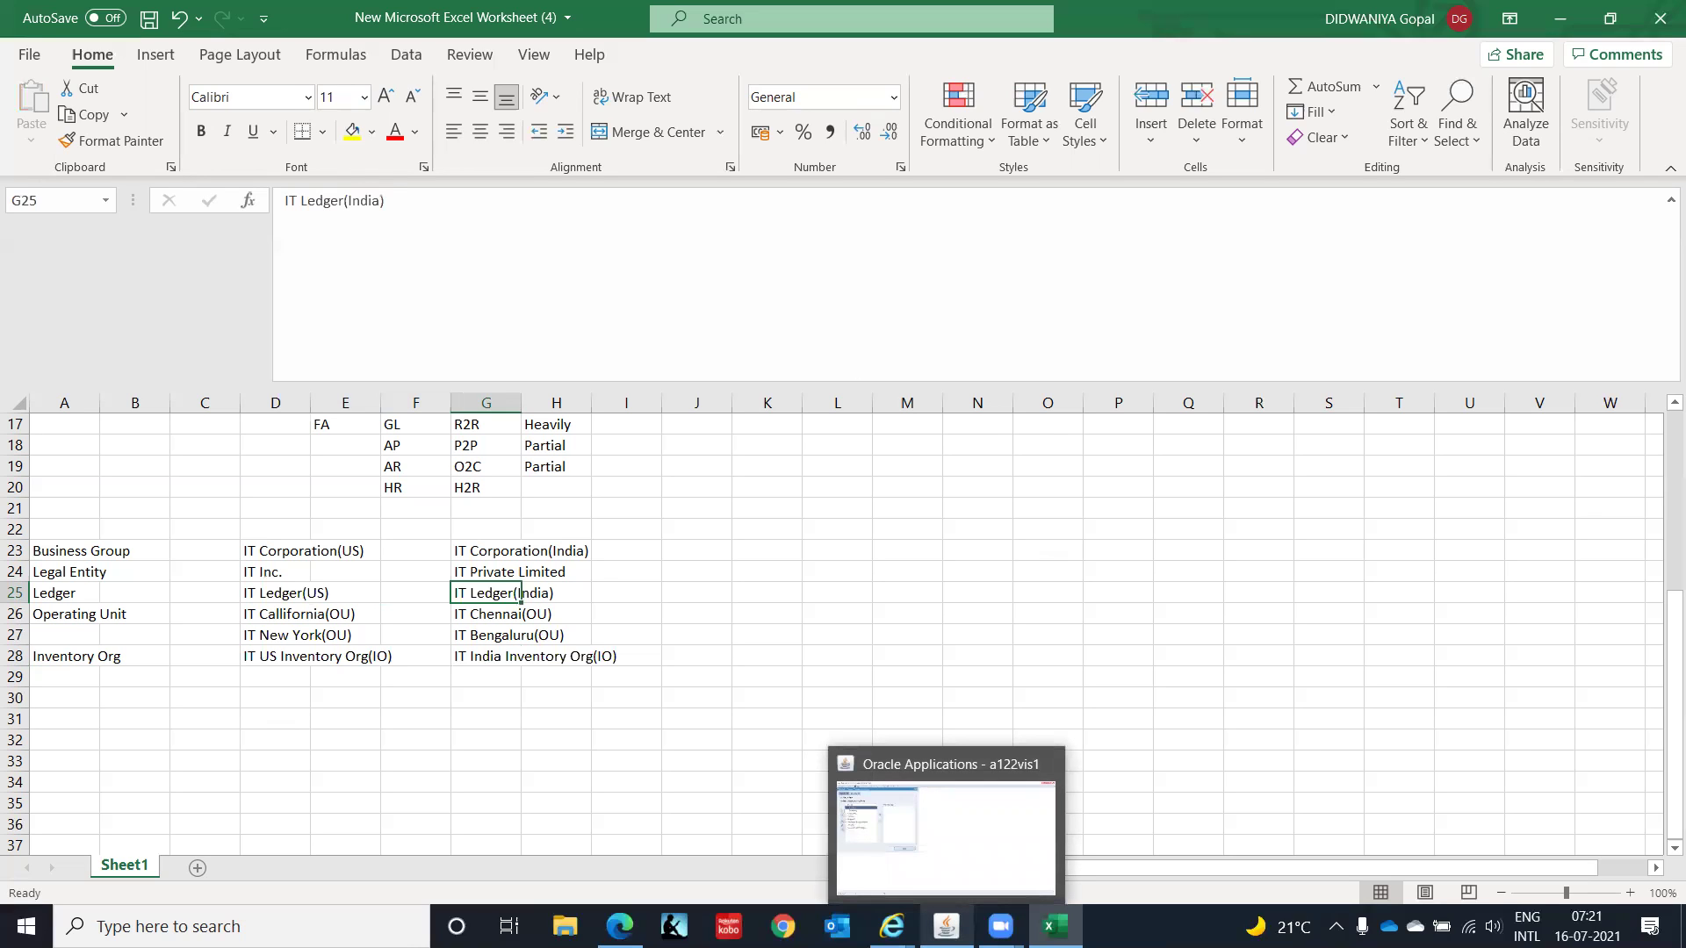
left_click(946, 926)
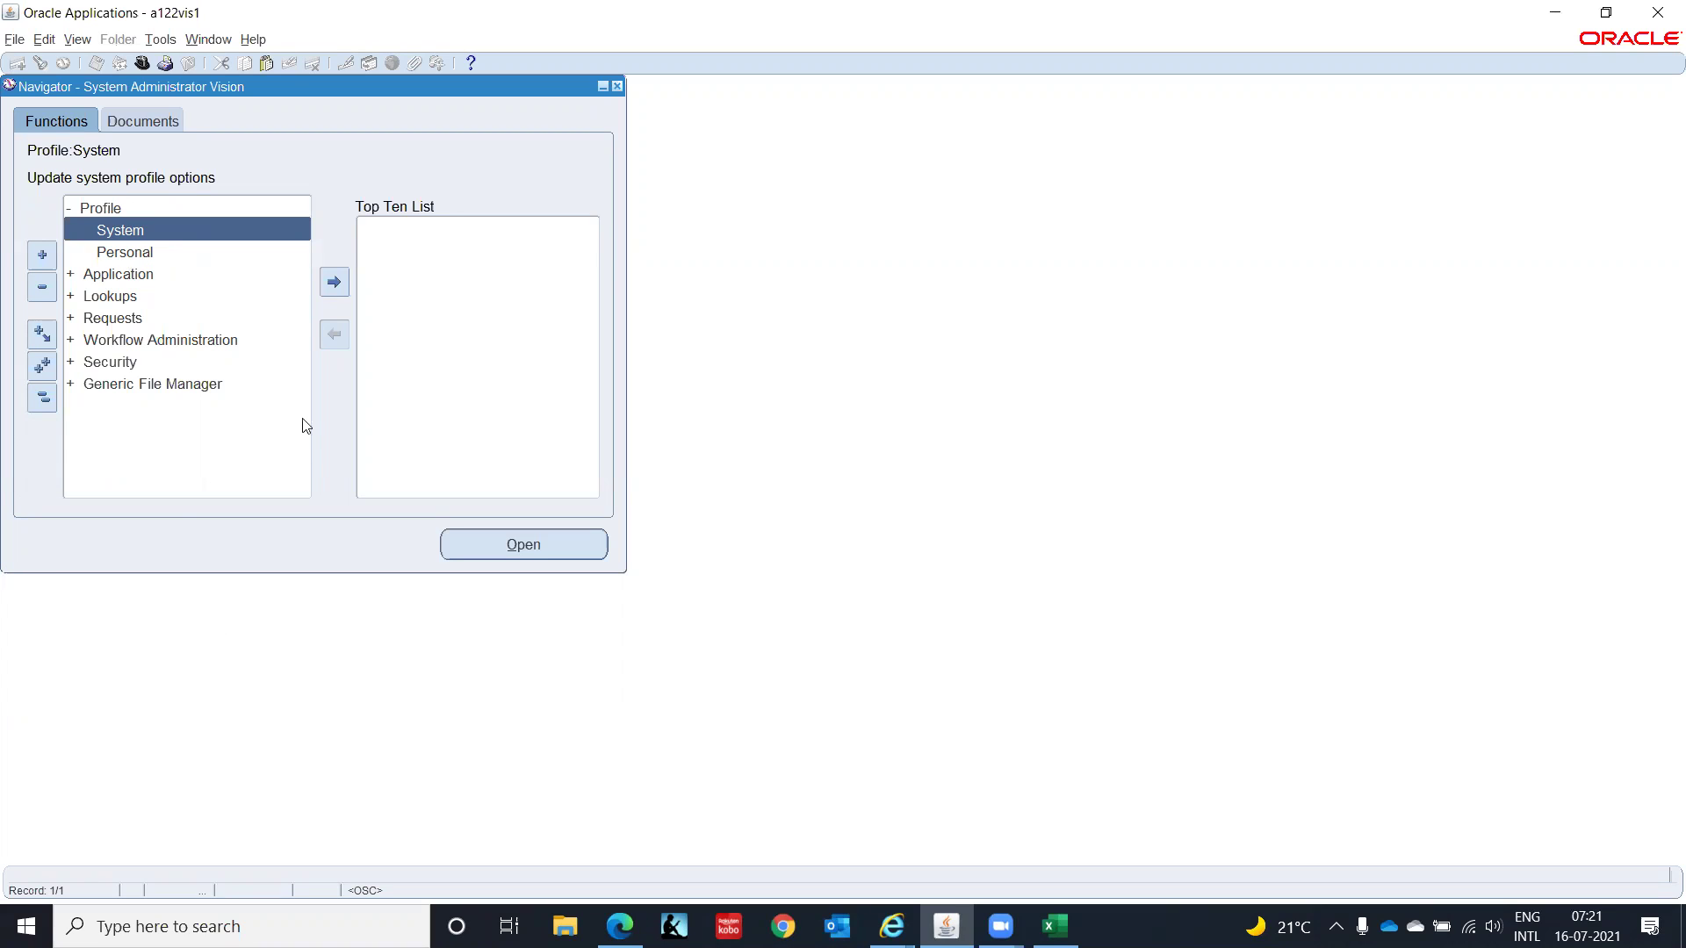
double_click(144, 233)
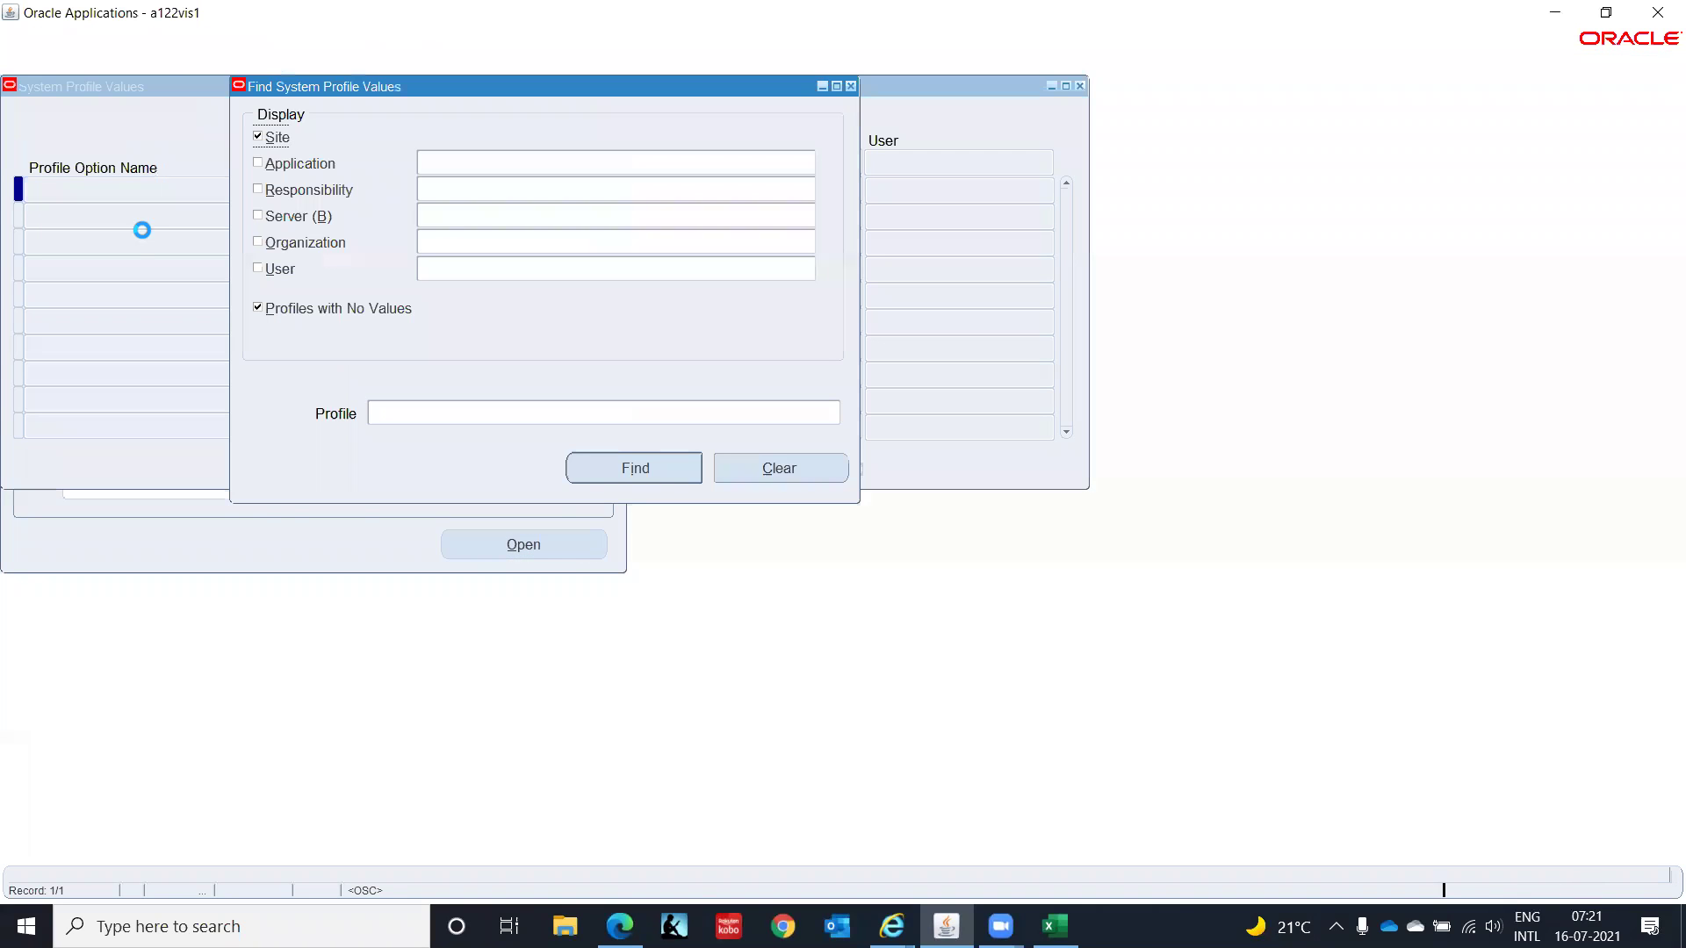
left_click(294, 309)
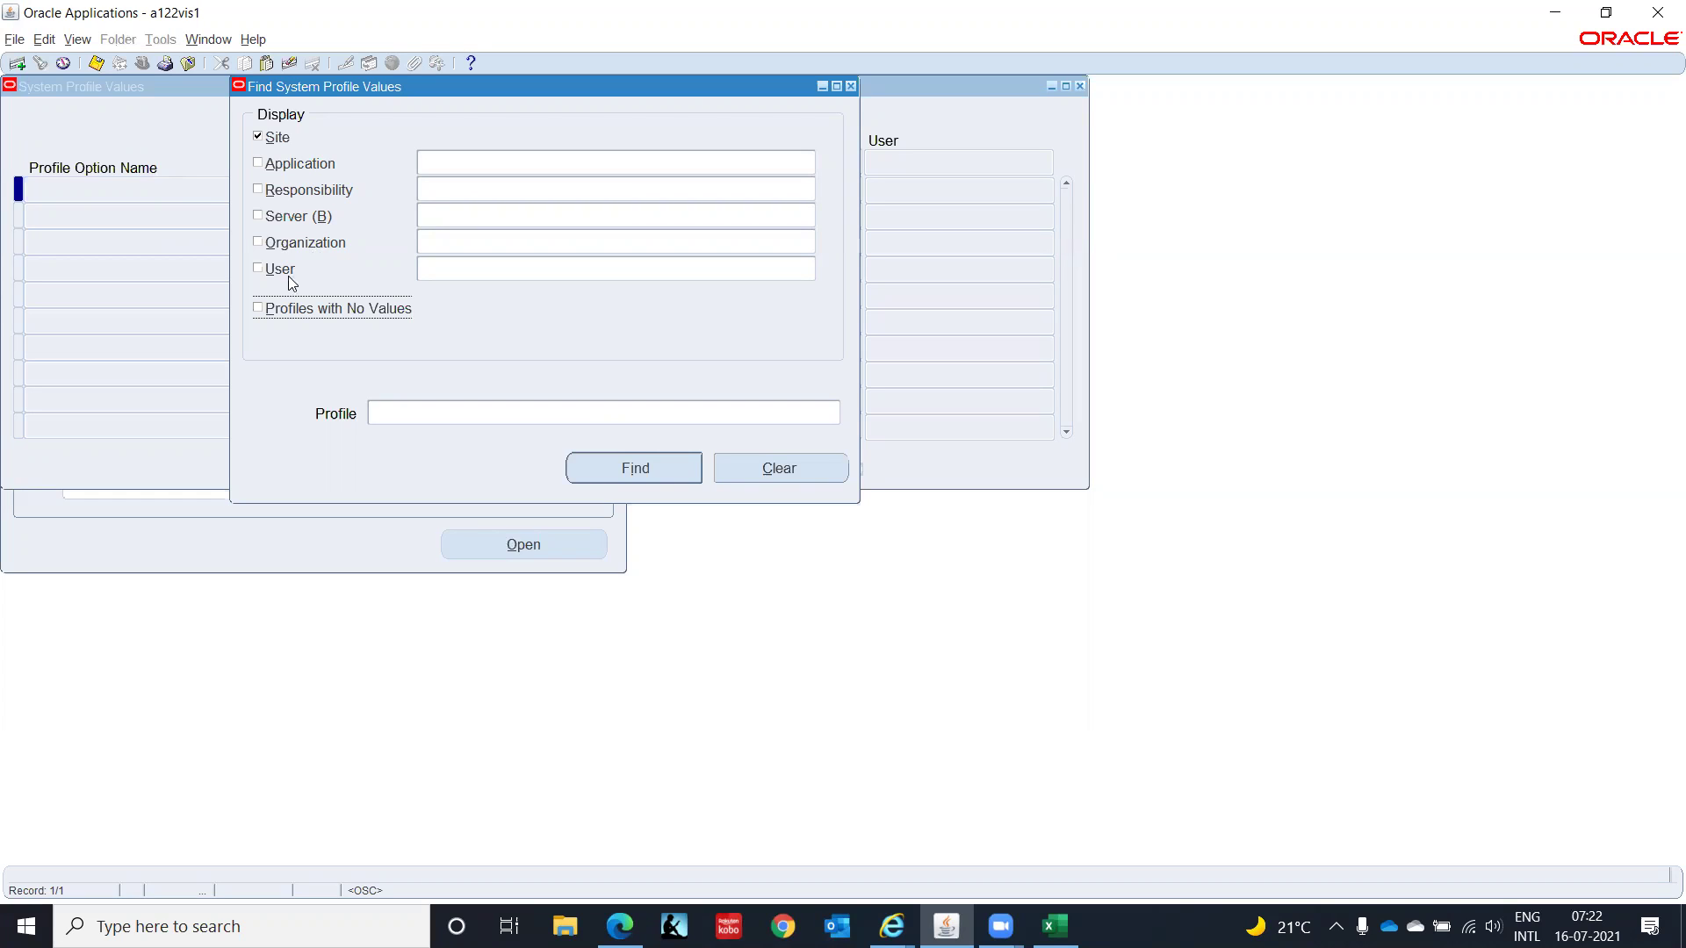
left_click(257, 136)
left_click_drag(546, 88, 634, 320)
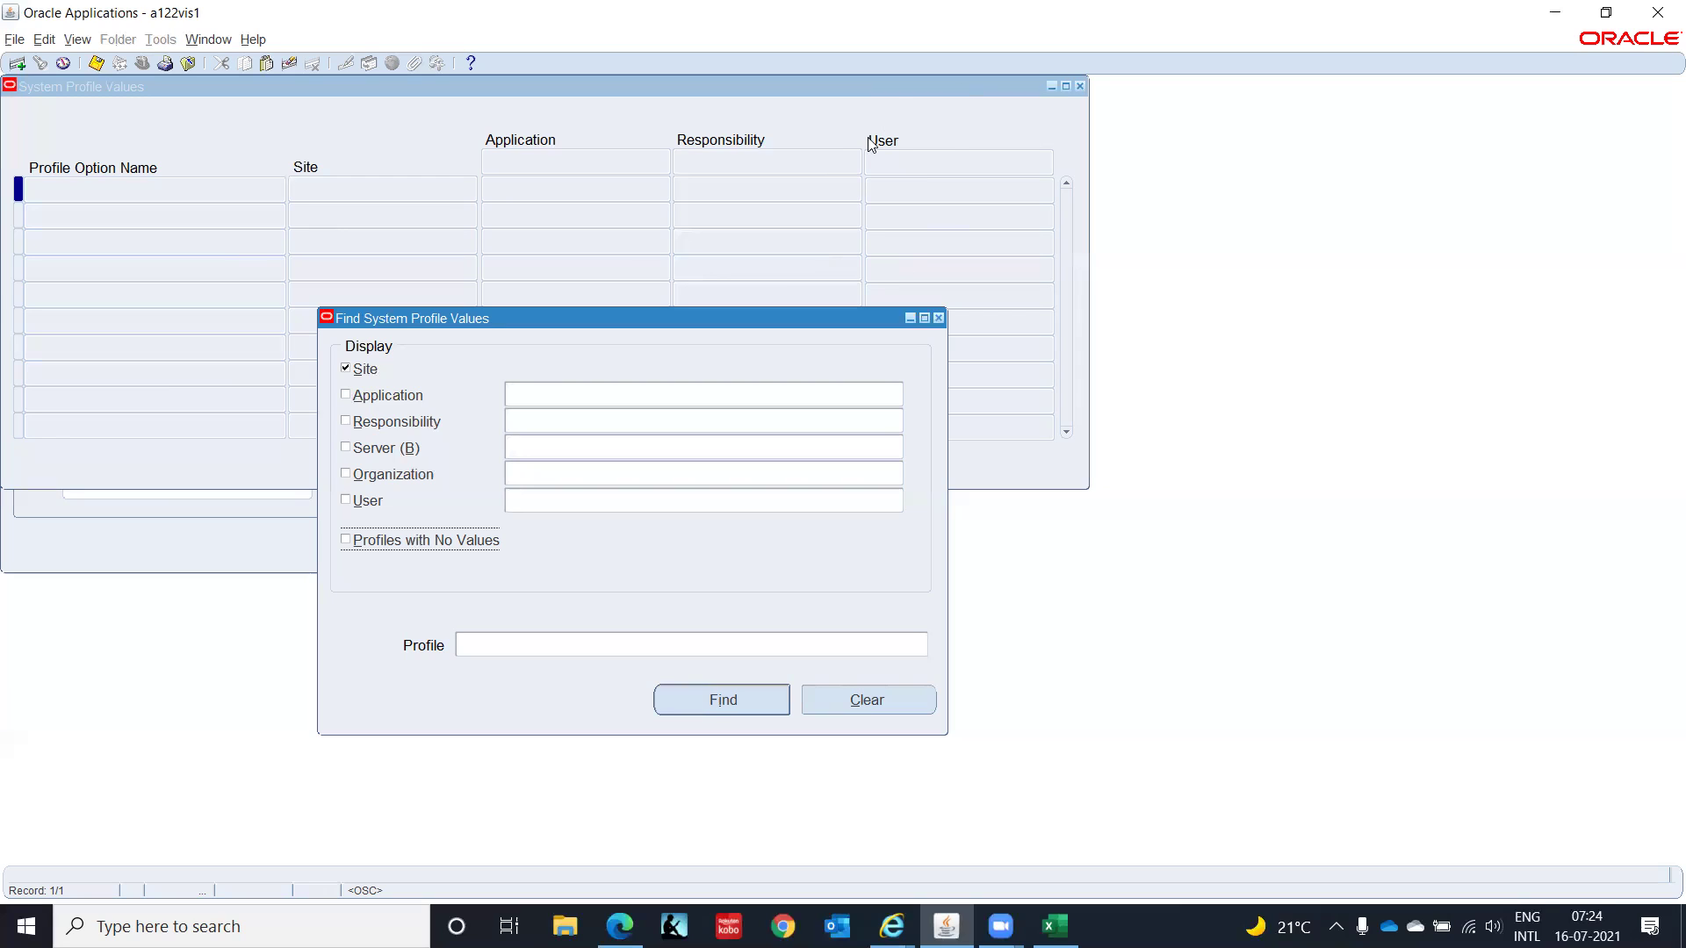
left_click(941, 318)
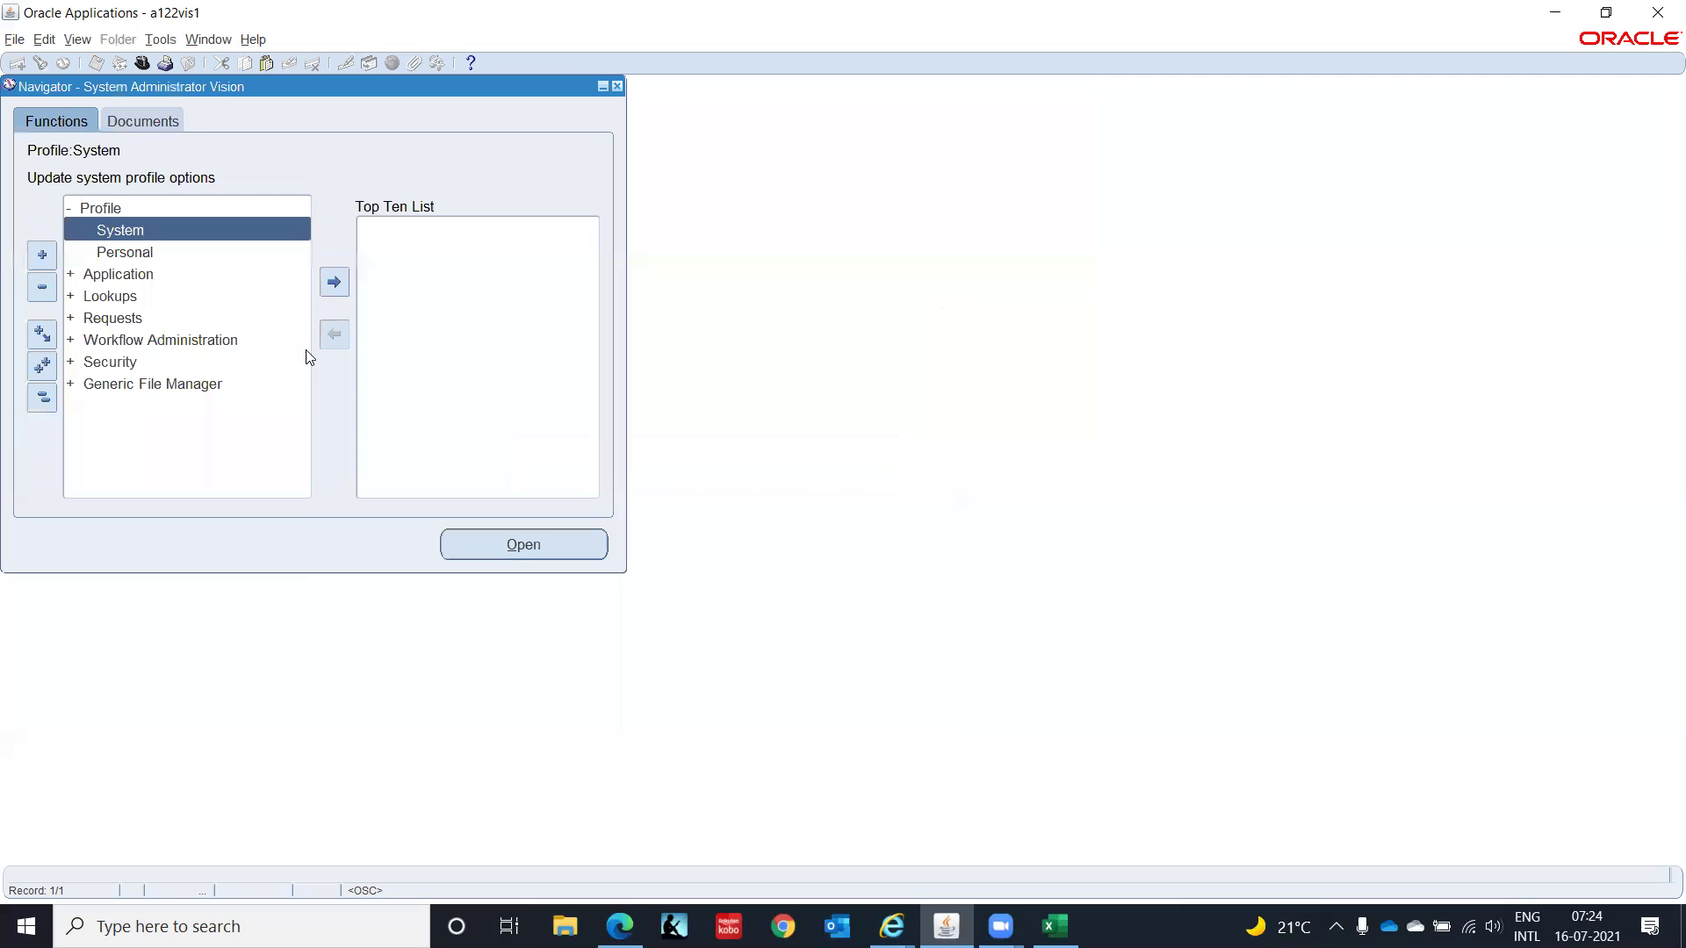
left_click(46, 397)
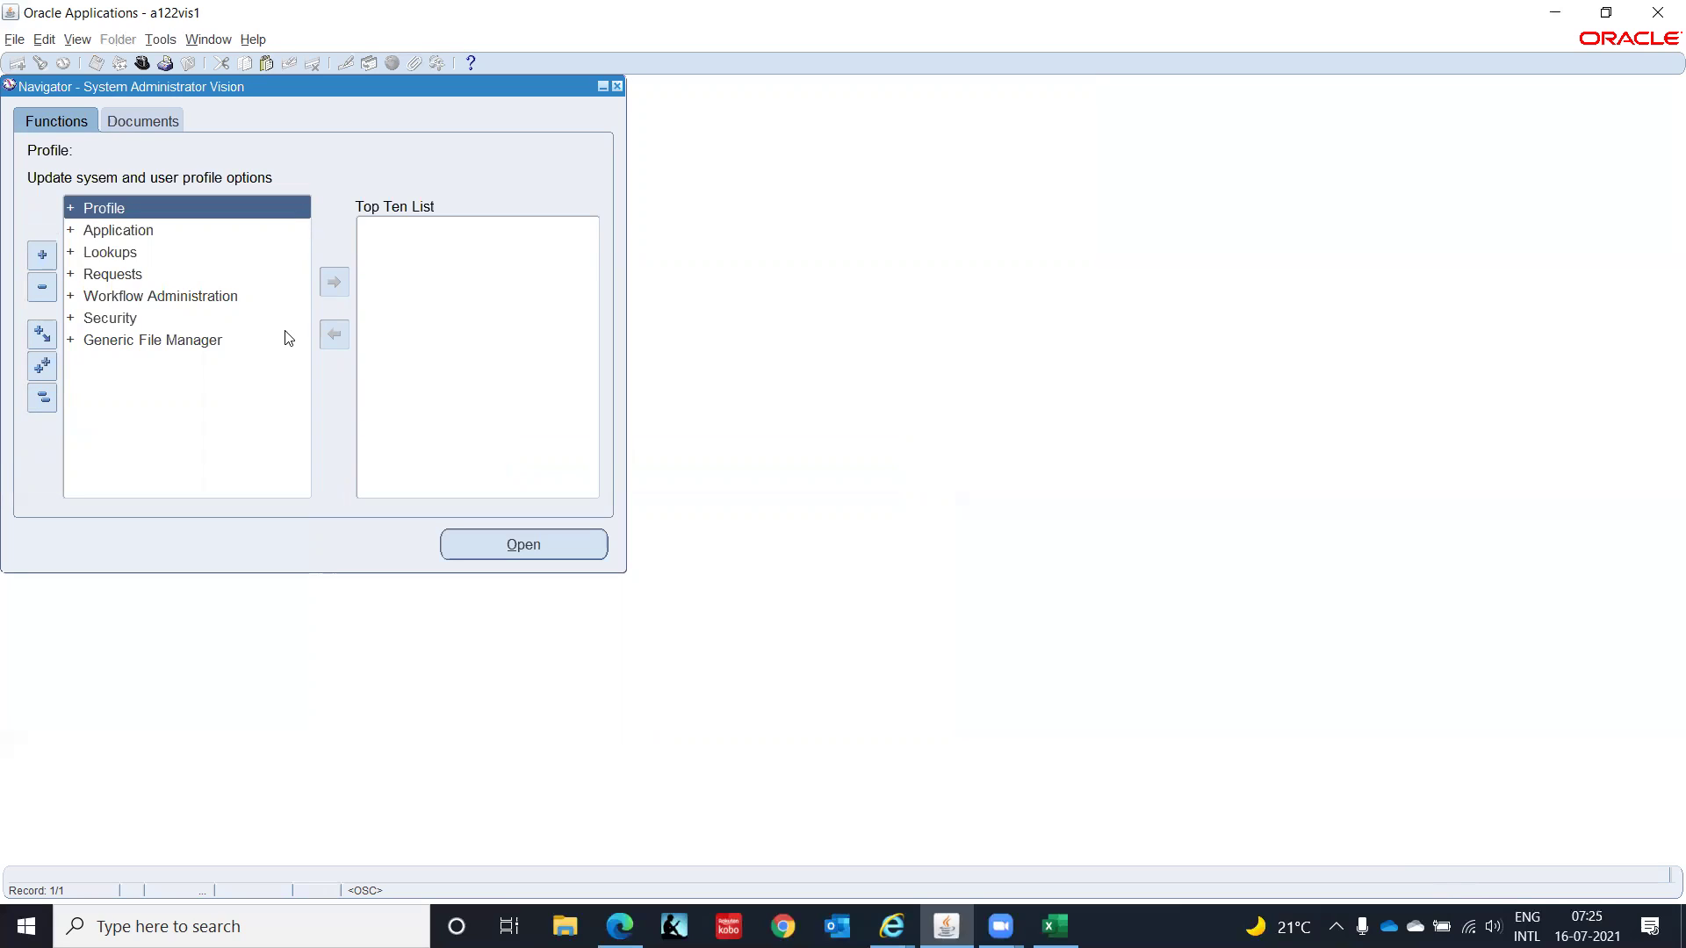
Step: Switch back to the Excel worksheet and enter HRMS Responsibility in cell J23, beside the business group row
left_click(1054, 926)
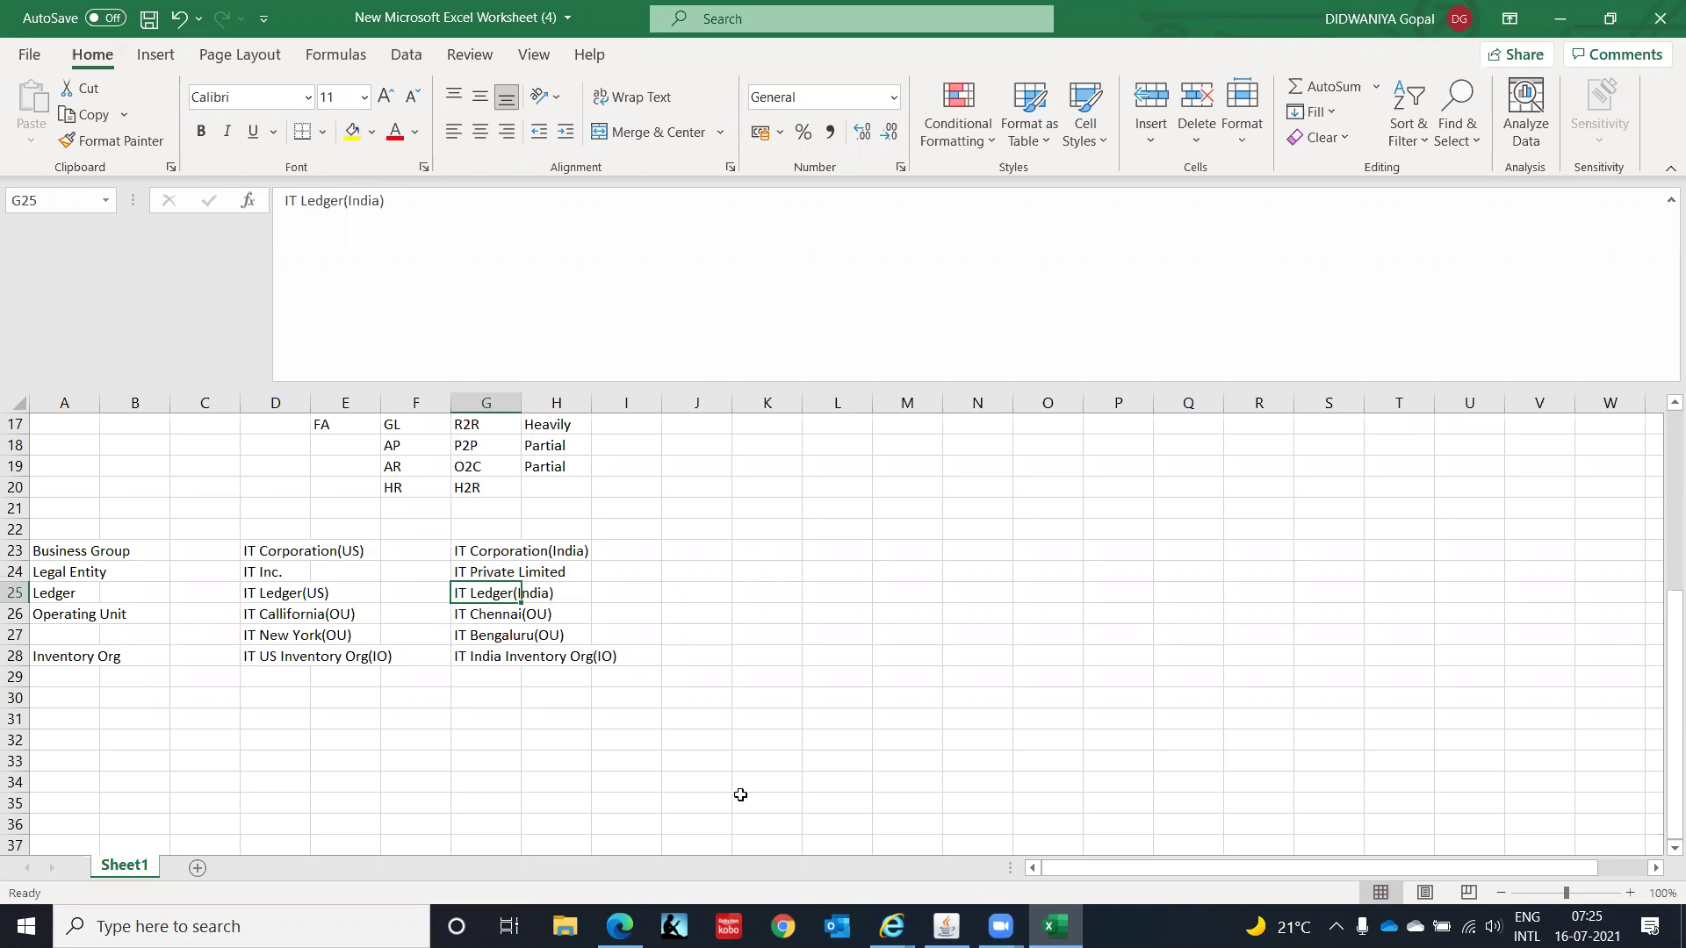
left_click(701, 547)
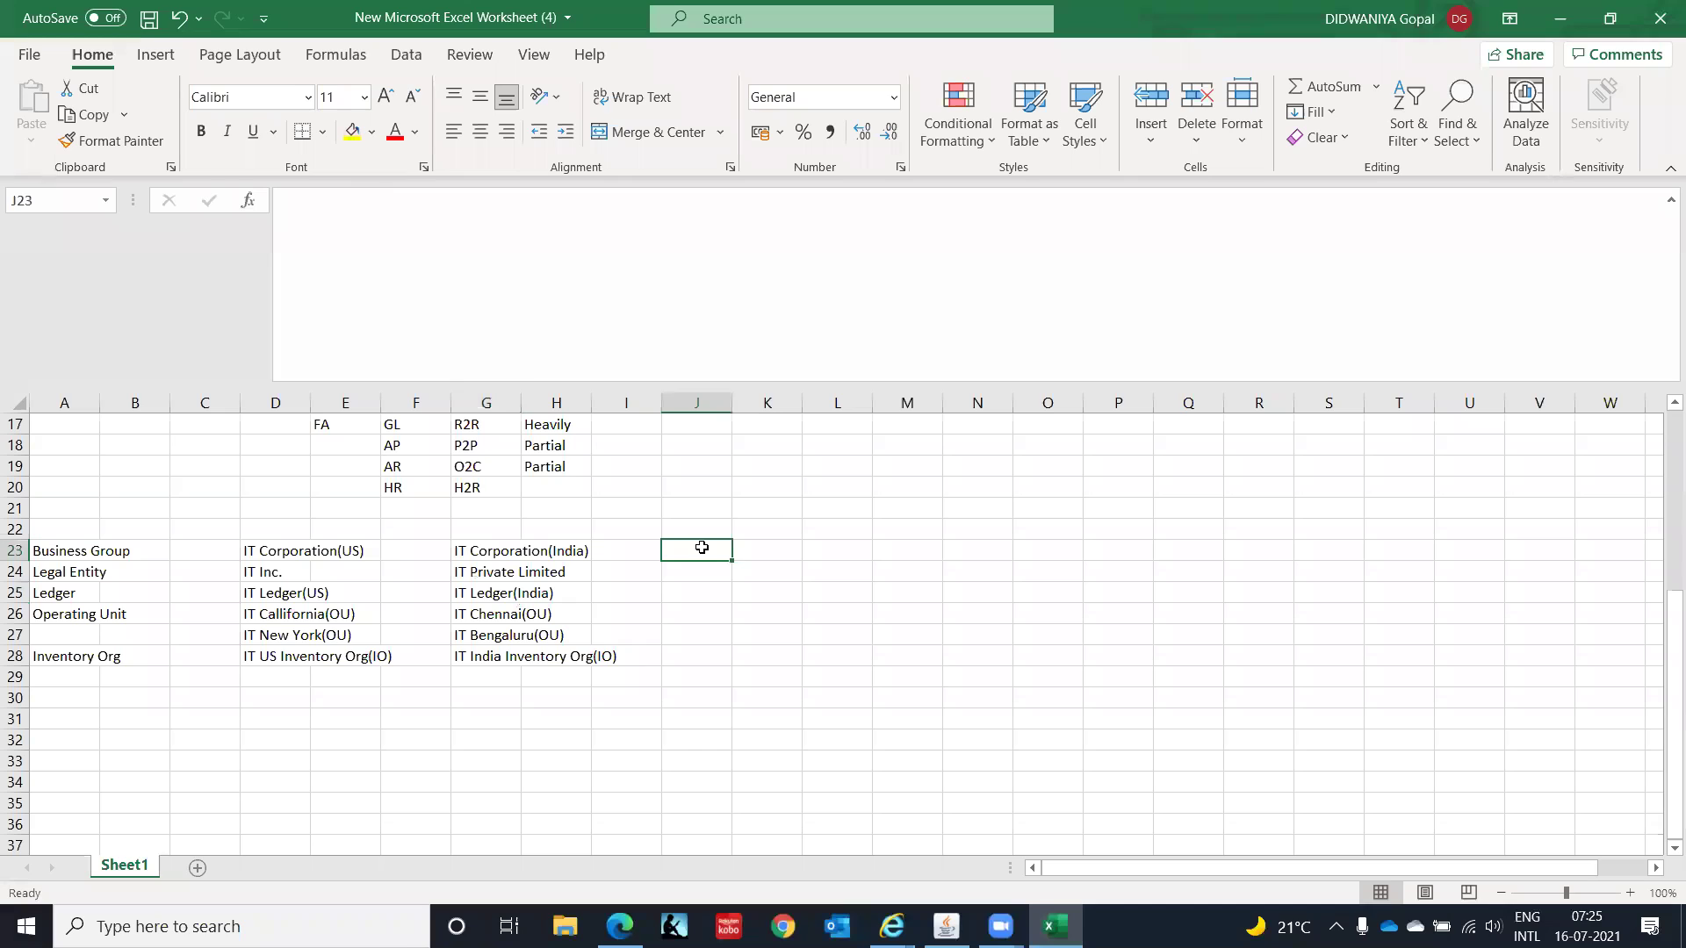
key("Left")
key("Left")
key("Left")
key("Left")
key("Left")
key("Left")
key("Left")
key("Left")
key("Left")
key("Right")
key("Right")
key("Right")
key("Right")
key("Right")
key("Right")
key("Right")
key("Right")
key("Right")
type("HR")
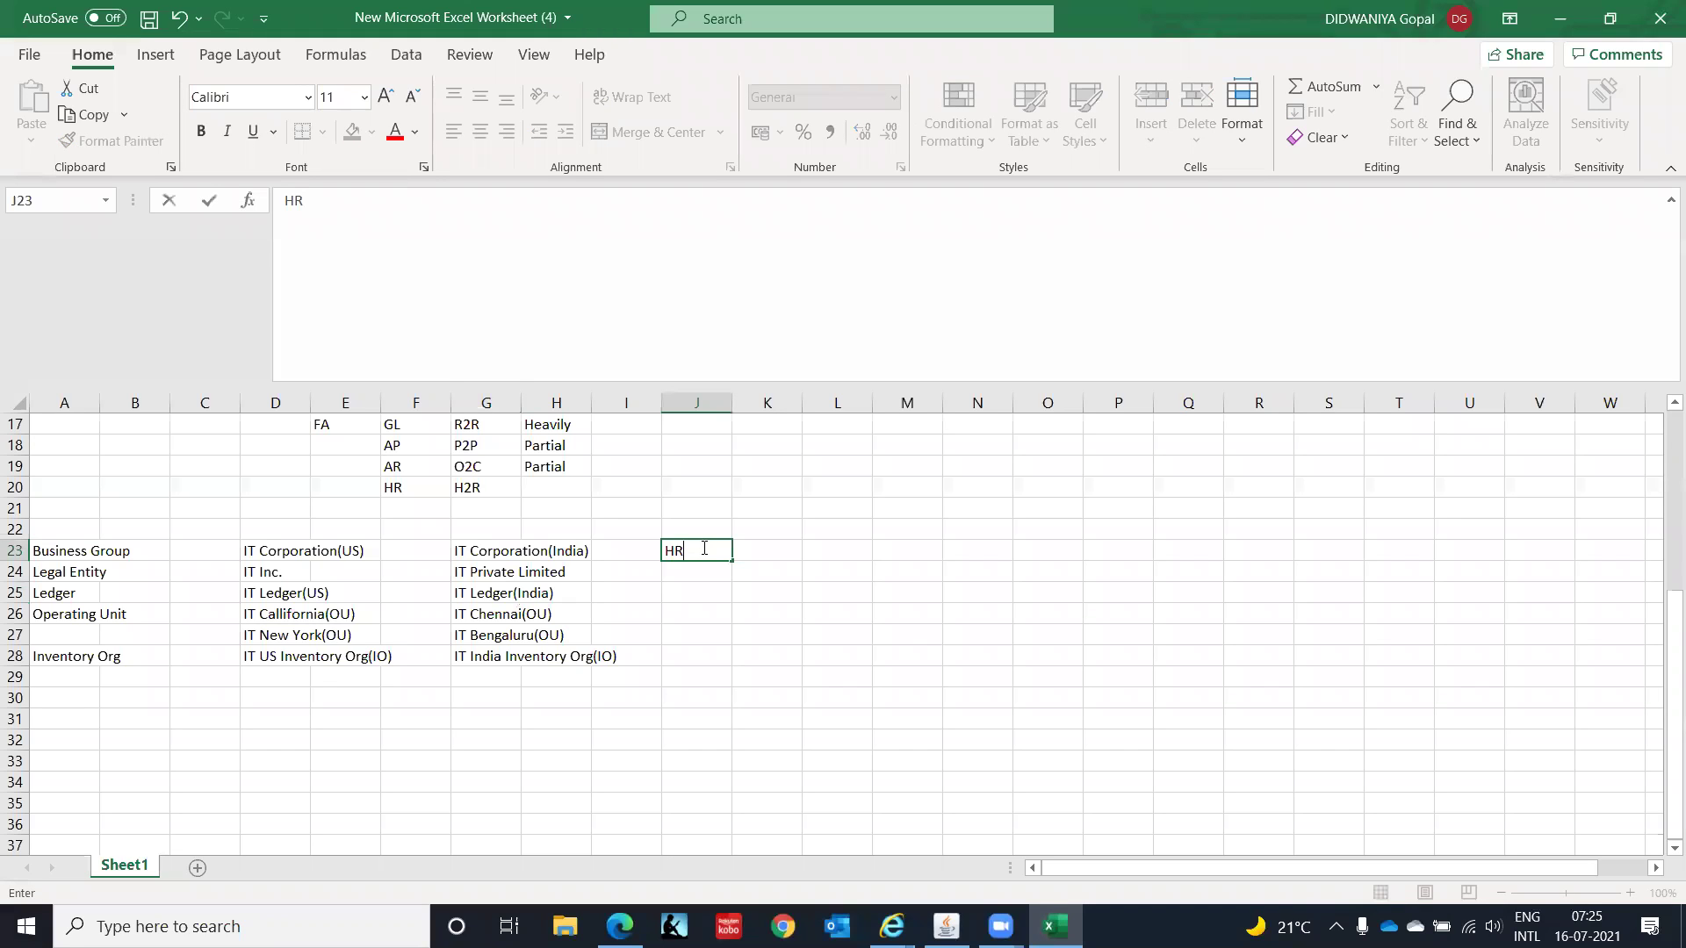
type("MS Responsibility")
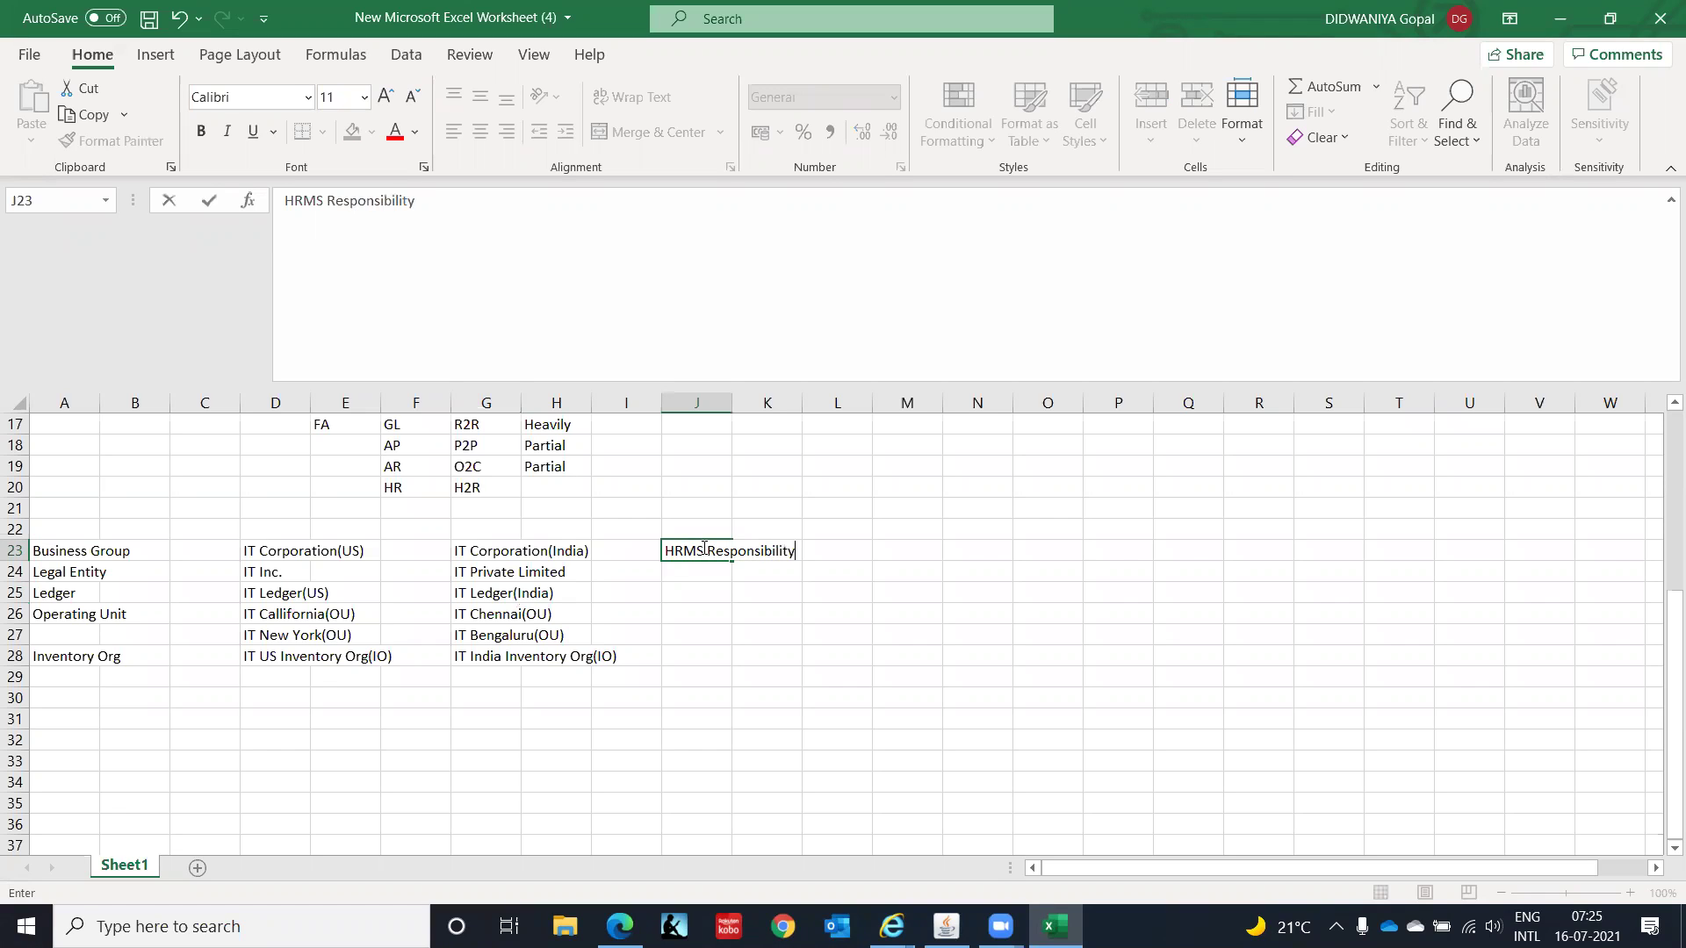
key("Return")
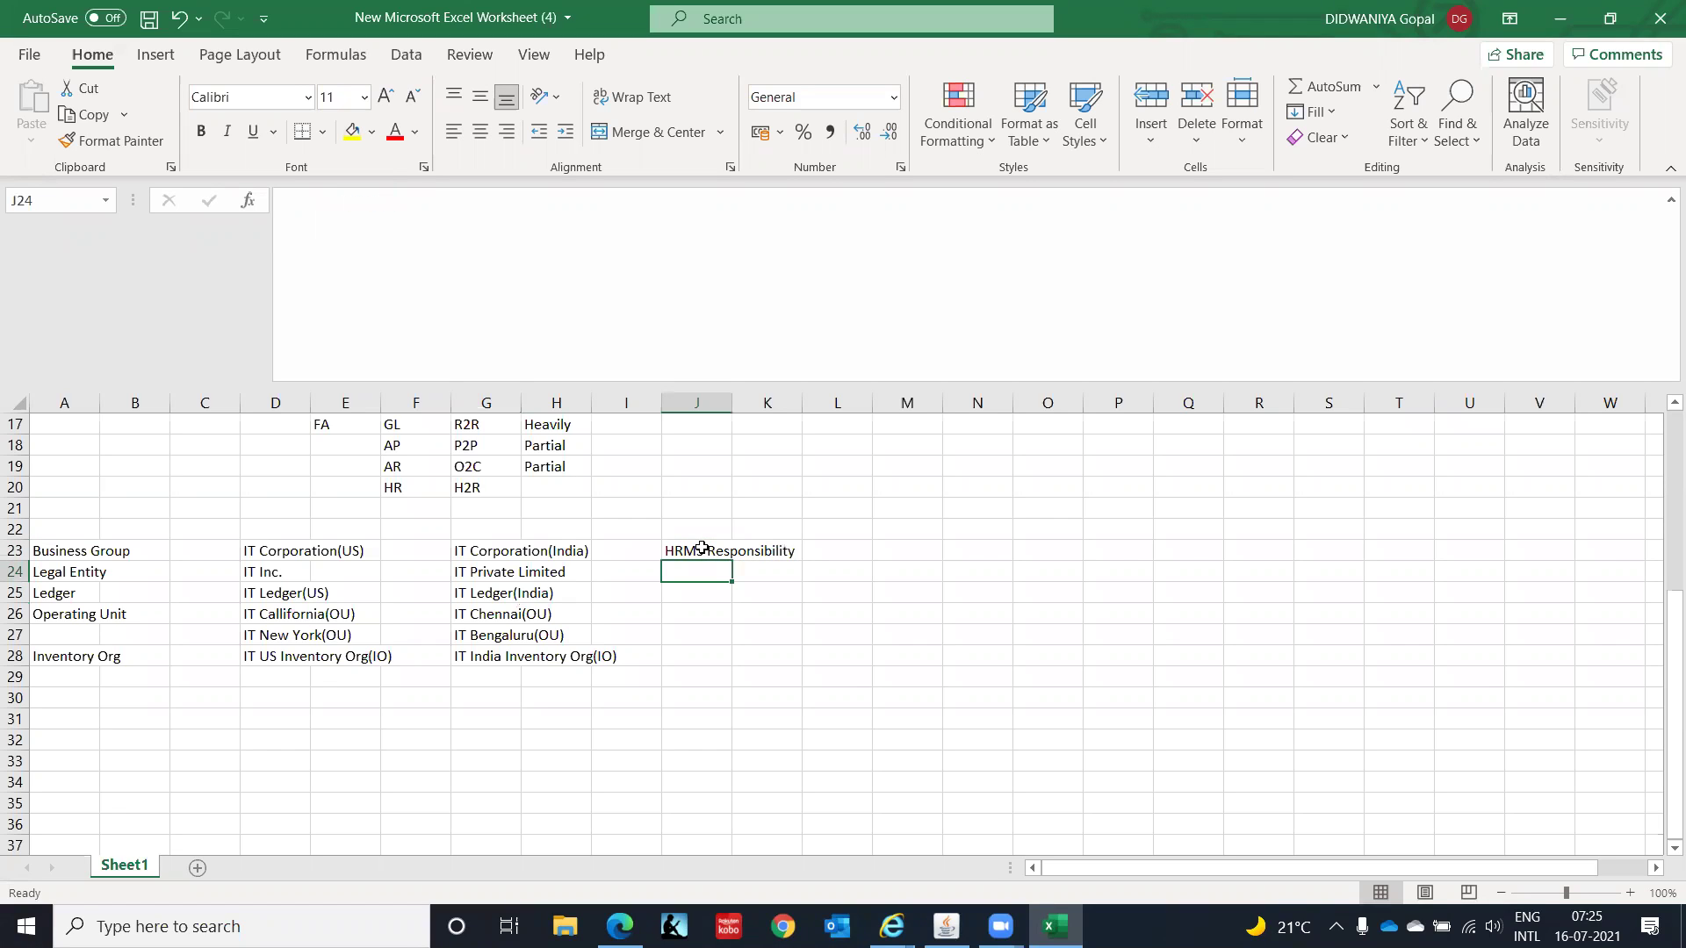
Step: Enter General Ledger Responsibility in cell J24, beside the legal entity row
left_click(702, 548)
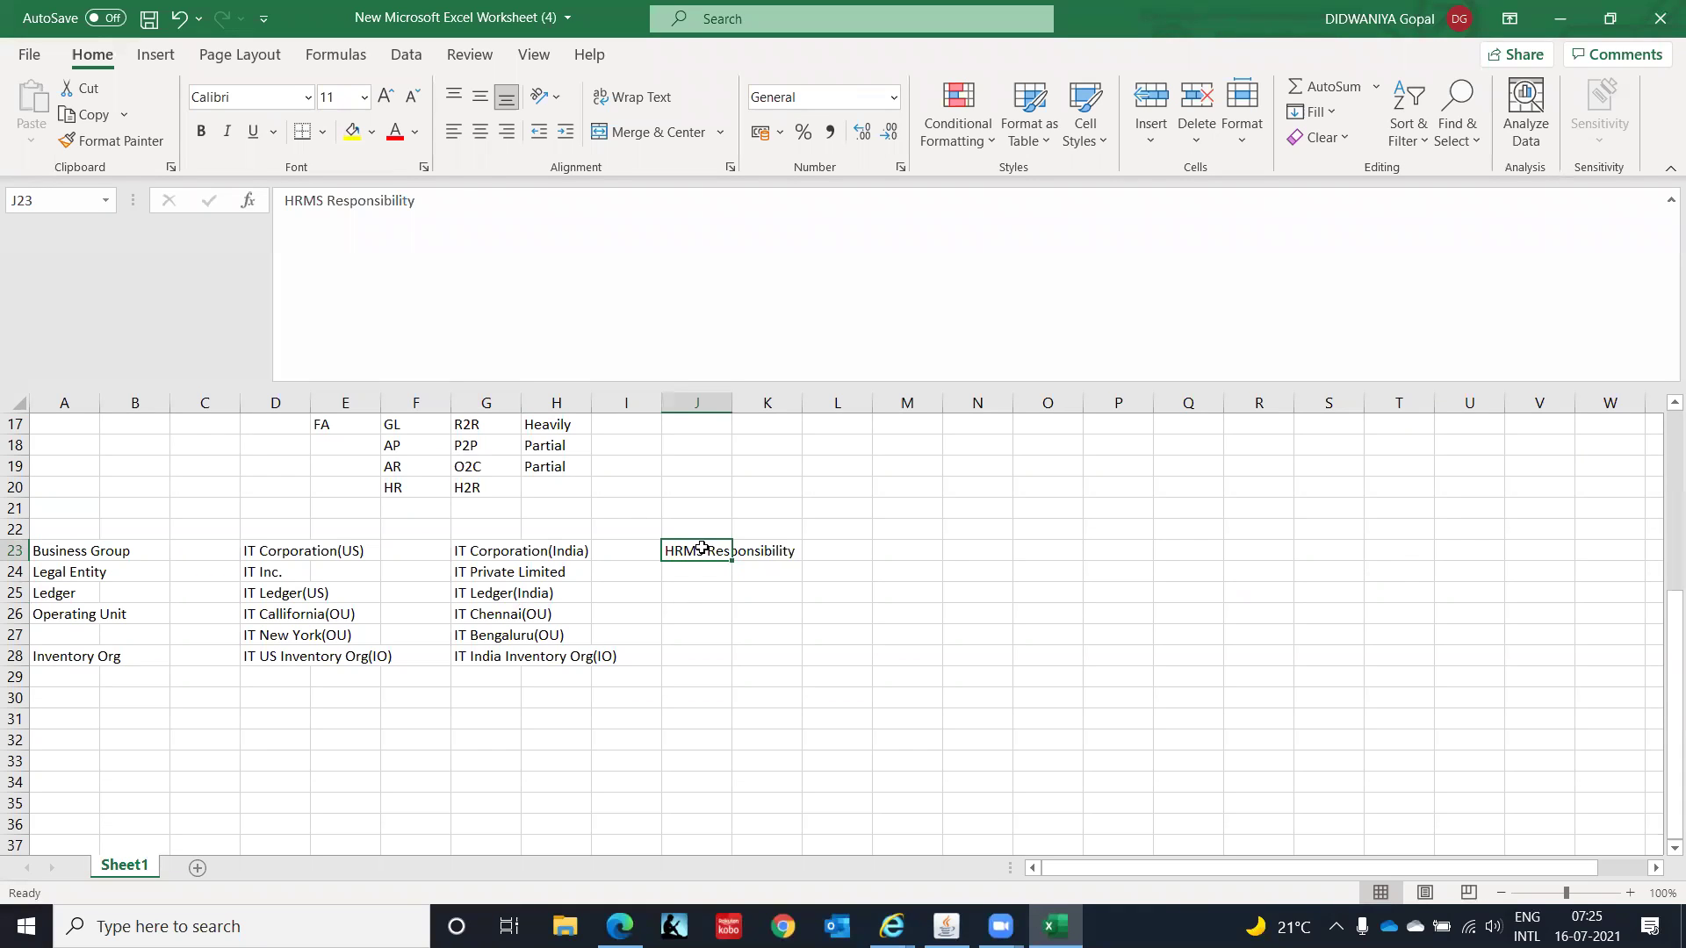
key("Down")
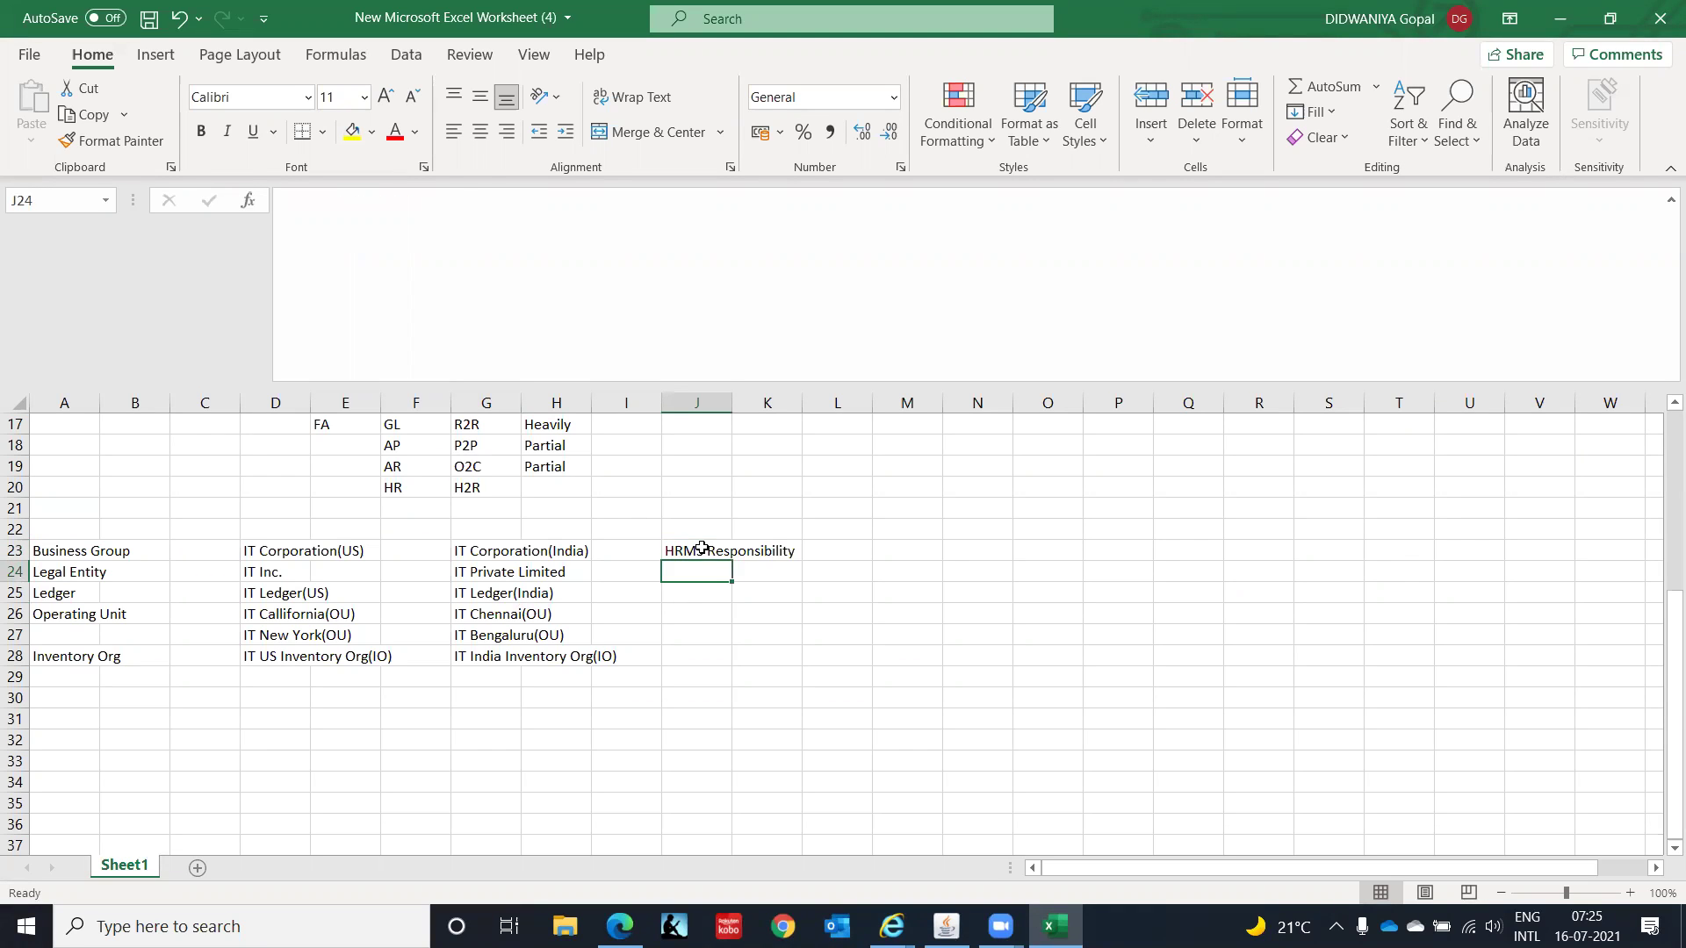
type("G")
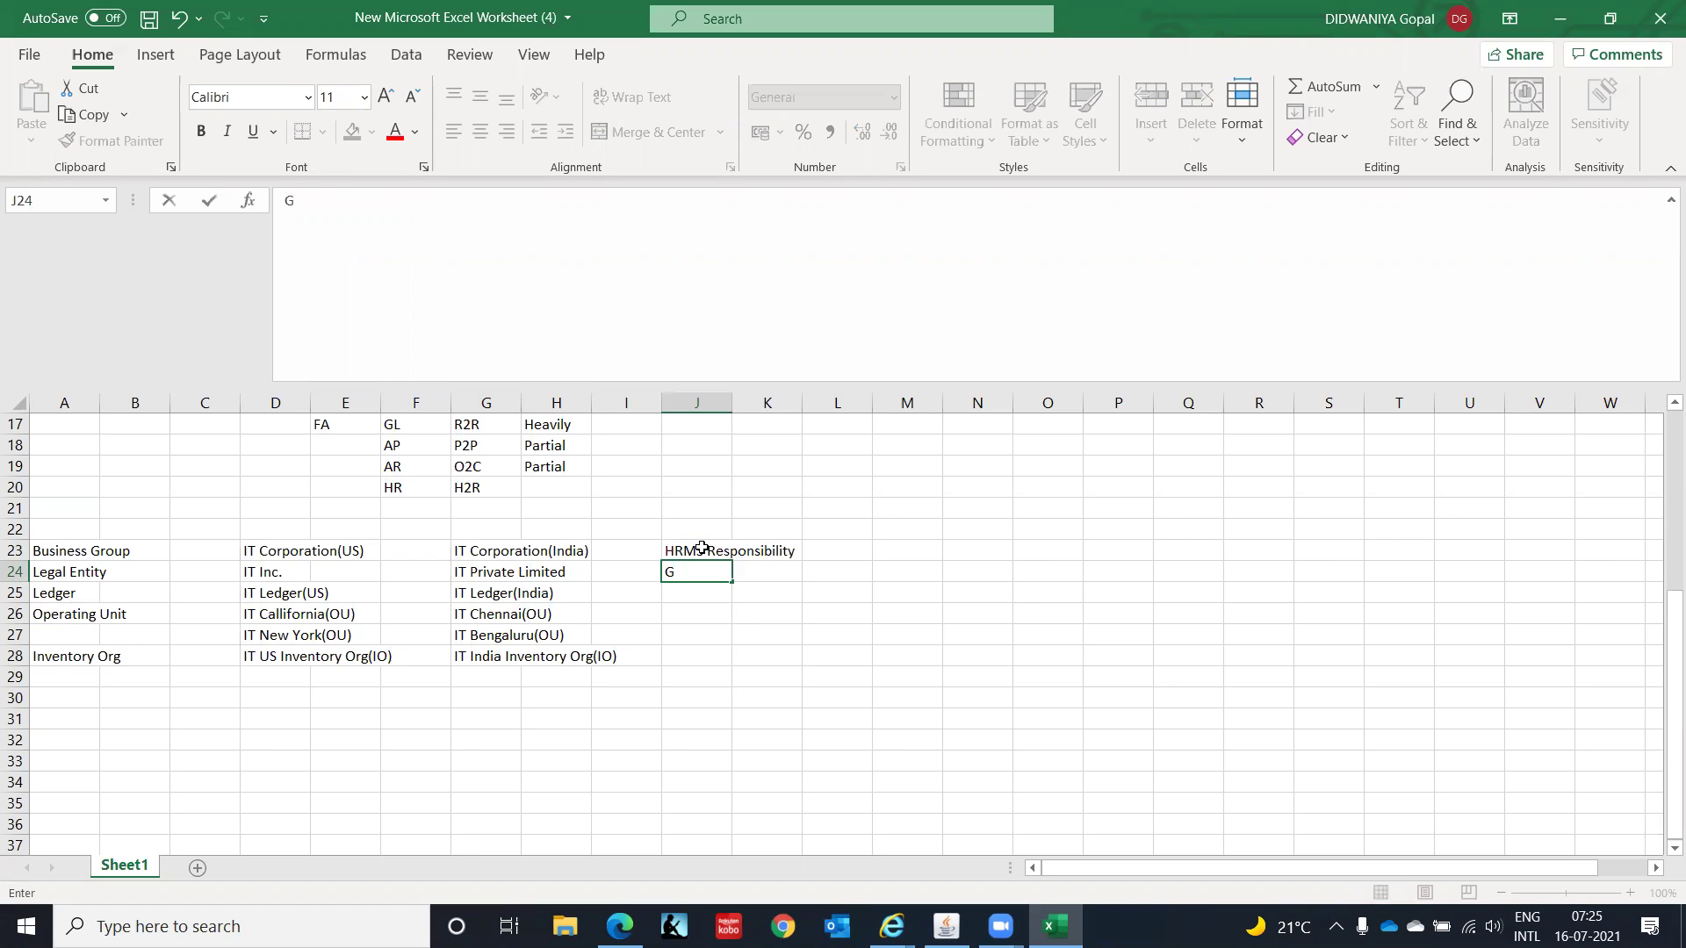
type("eneral Ledger Respo")
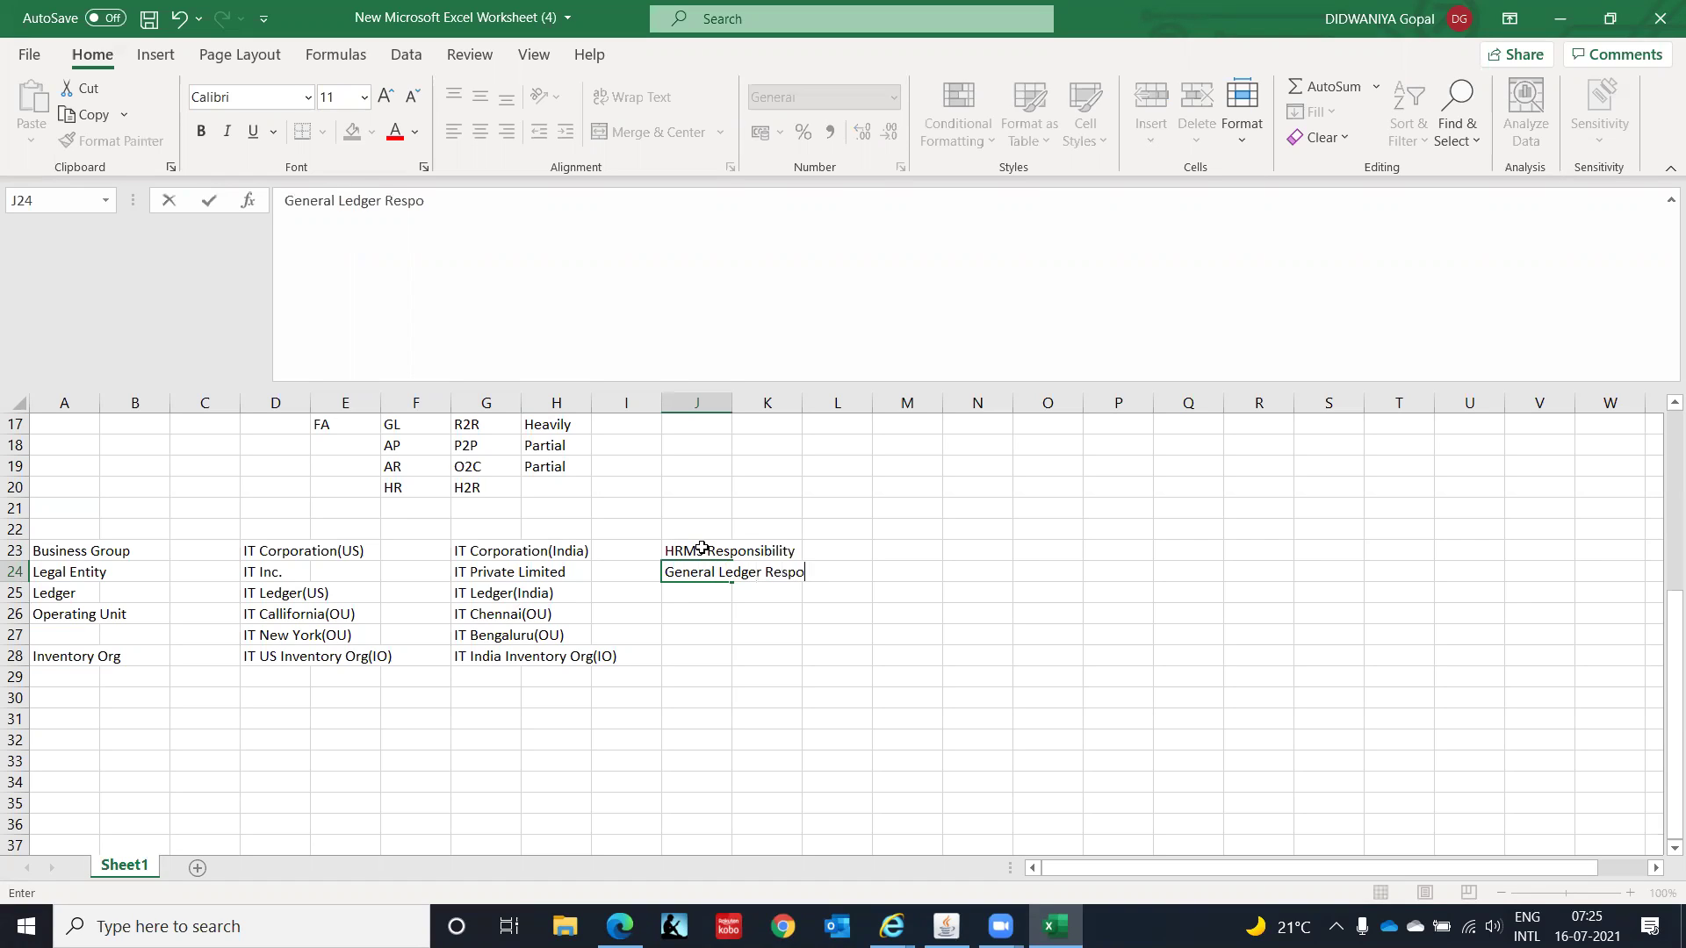
type("nsibility")
key("Return")
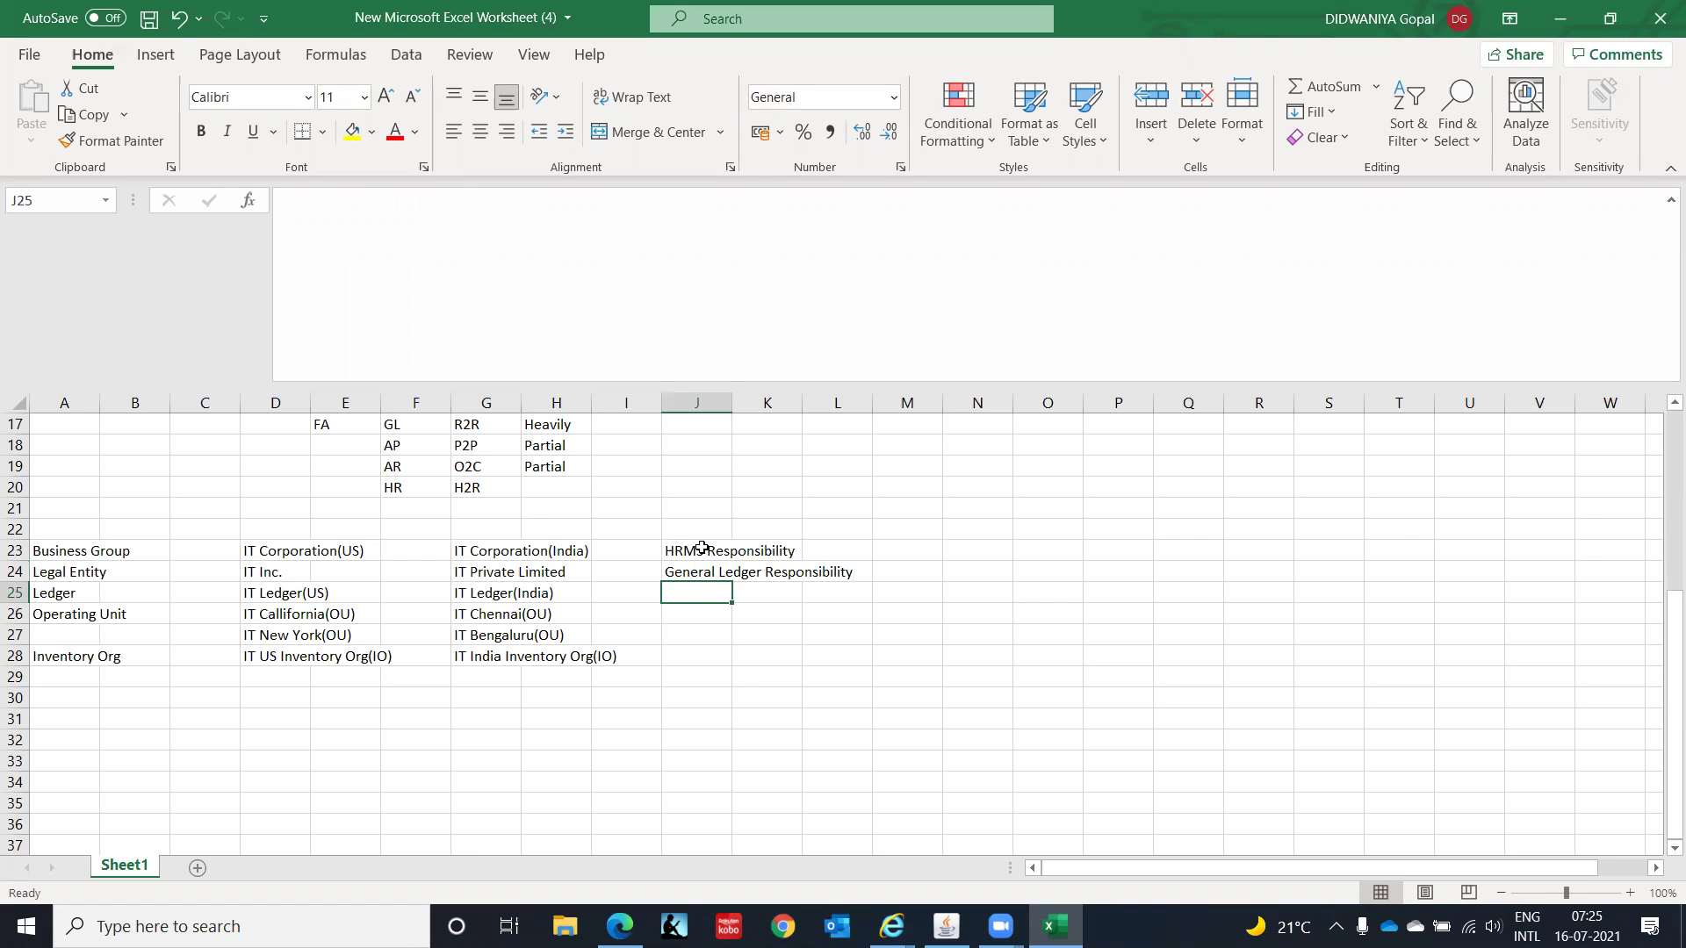
Step: Extend the legal entity row's note in cell J24 to General Ledger Responsibility/Legal Entity Configurator
key("Up")
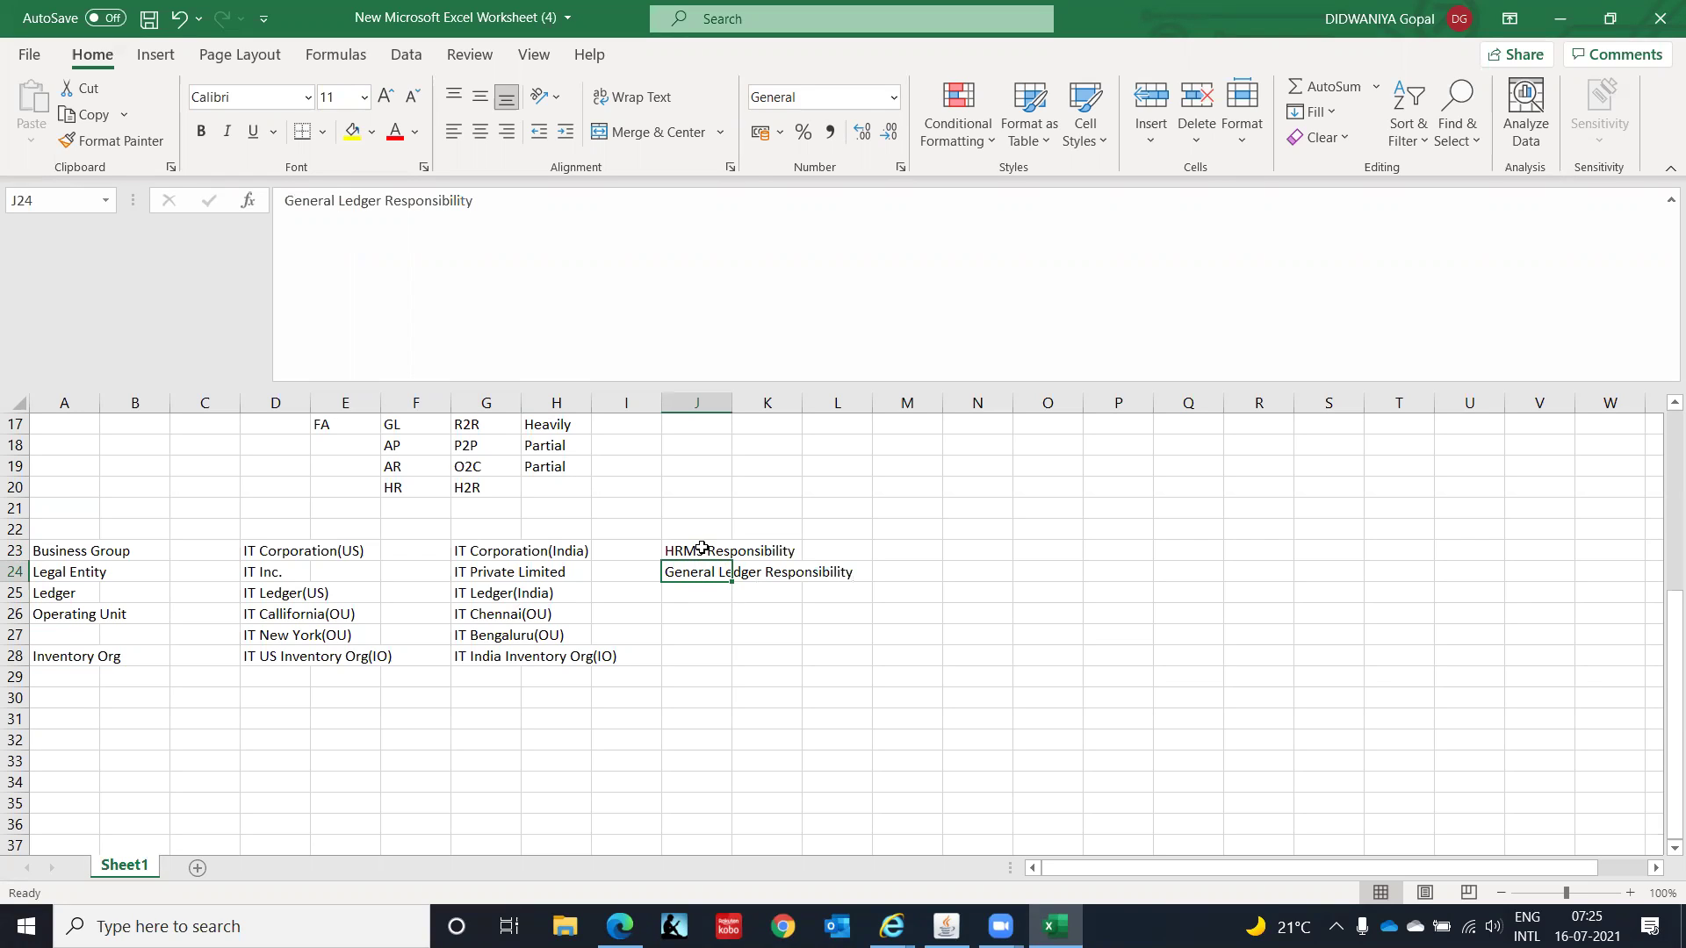
key("F2")
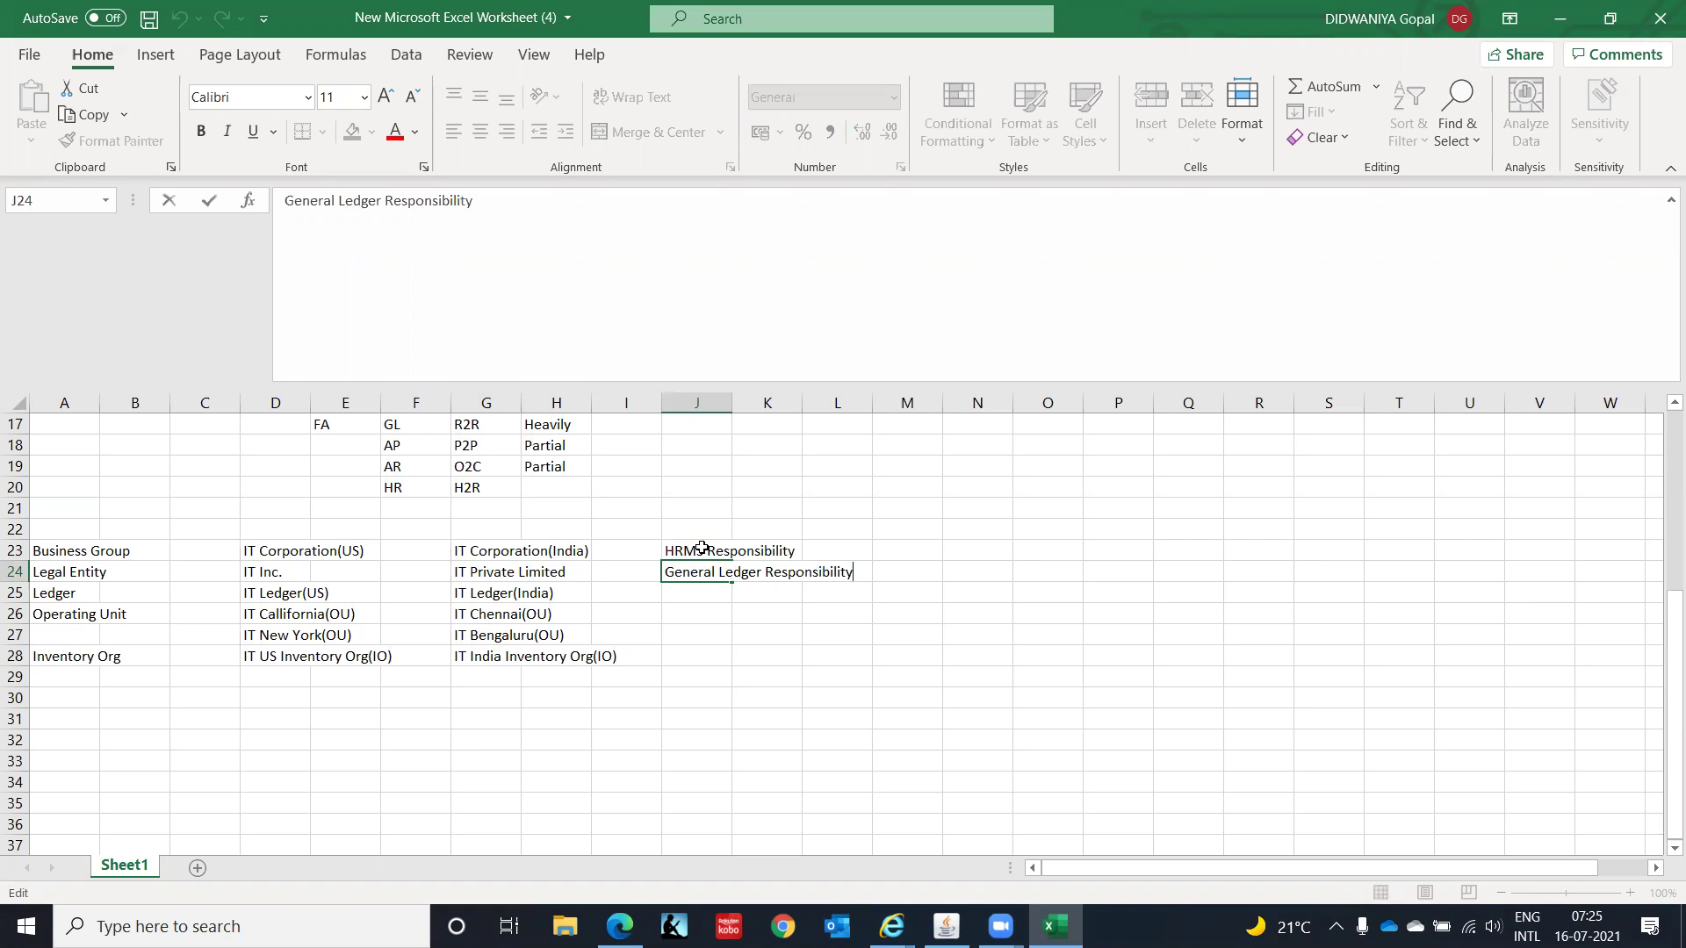
type("/Legal Entity COn")
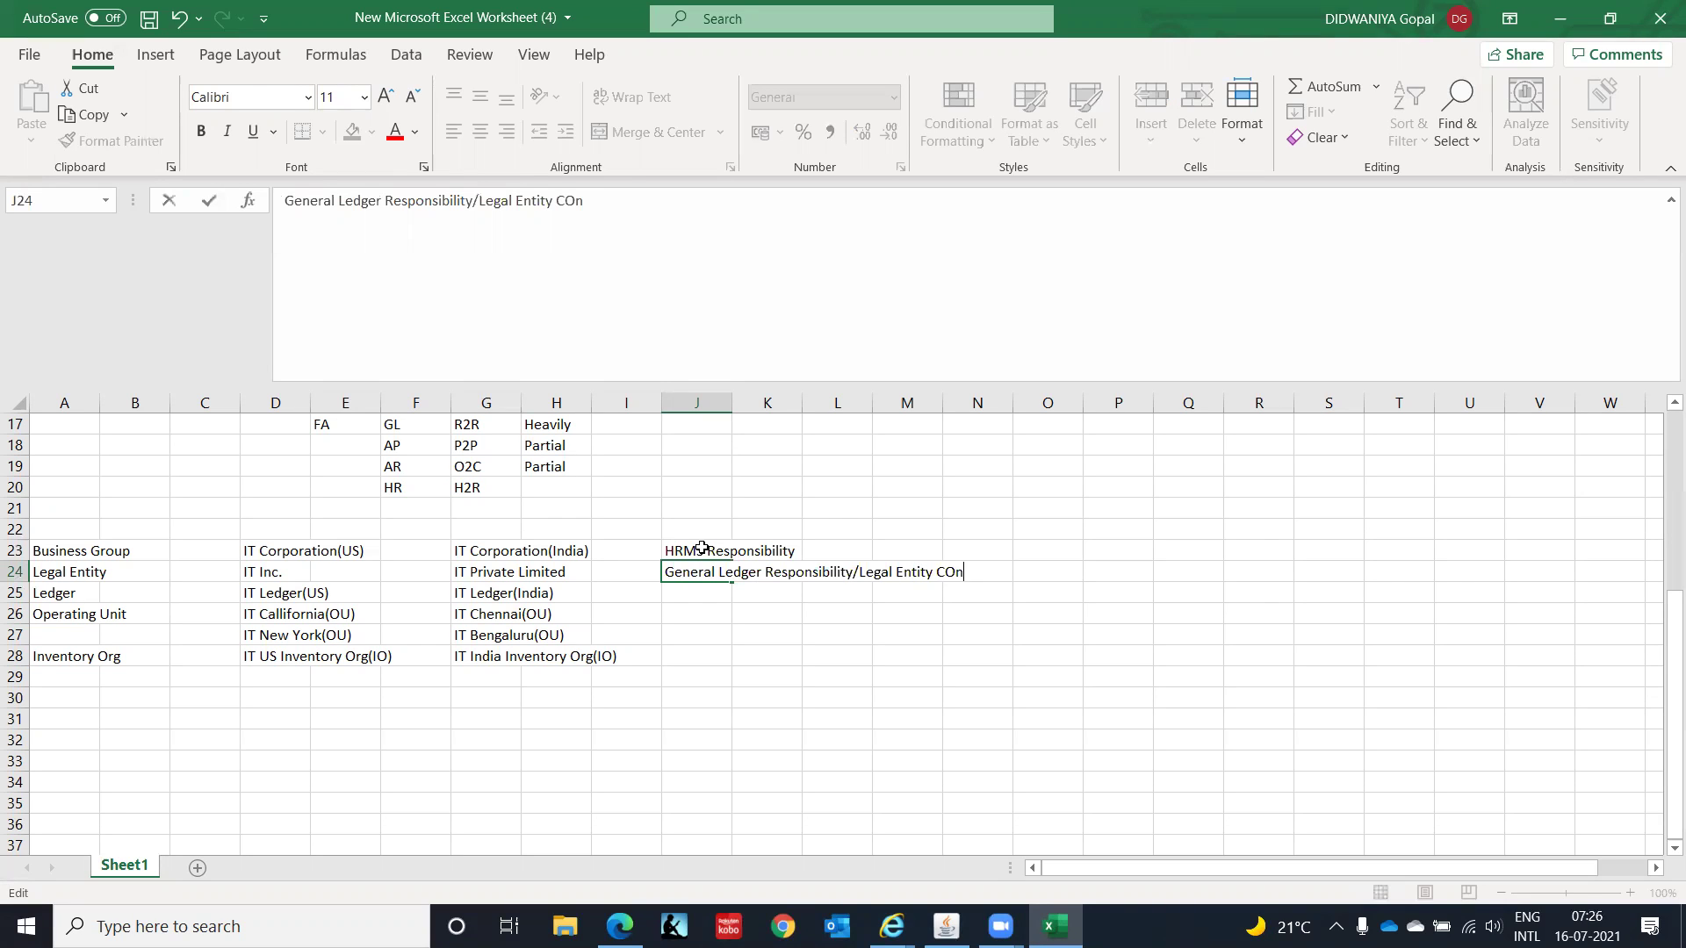
type("figurato")
type("r")
key("Return")
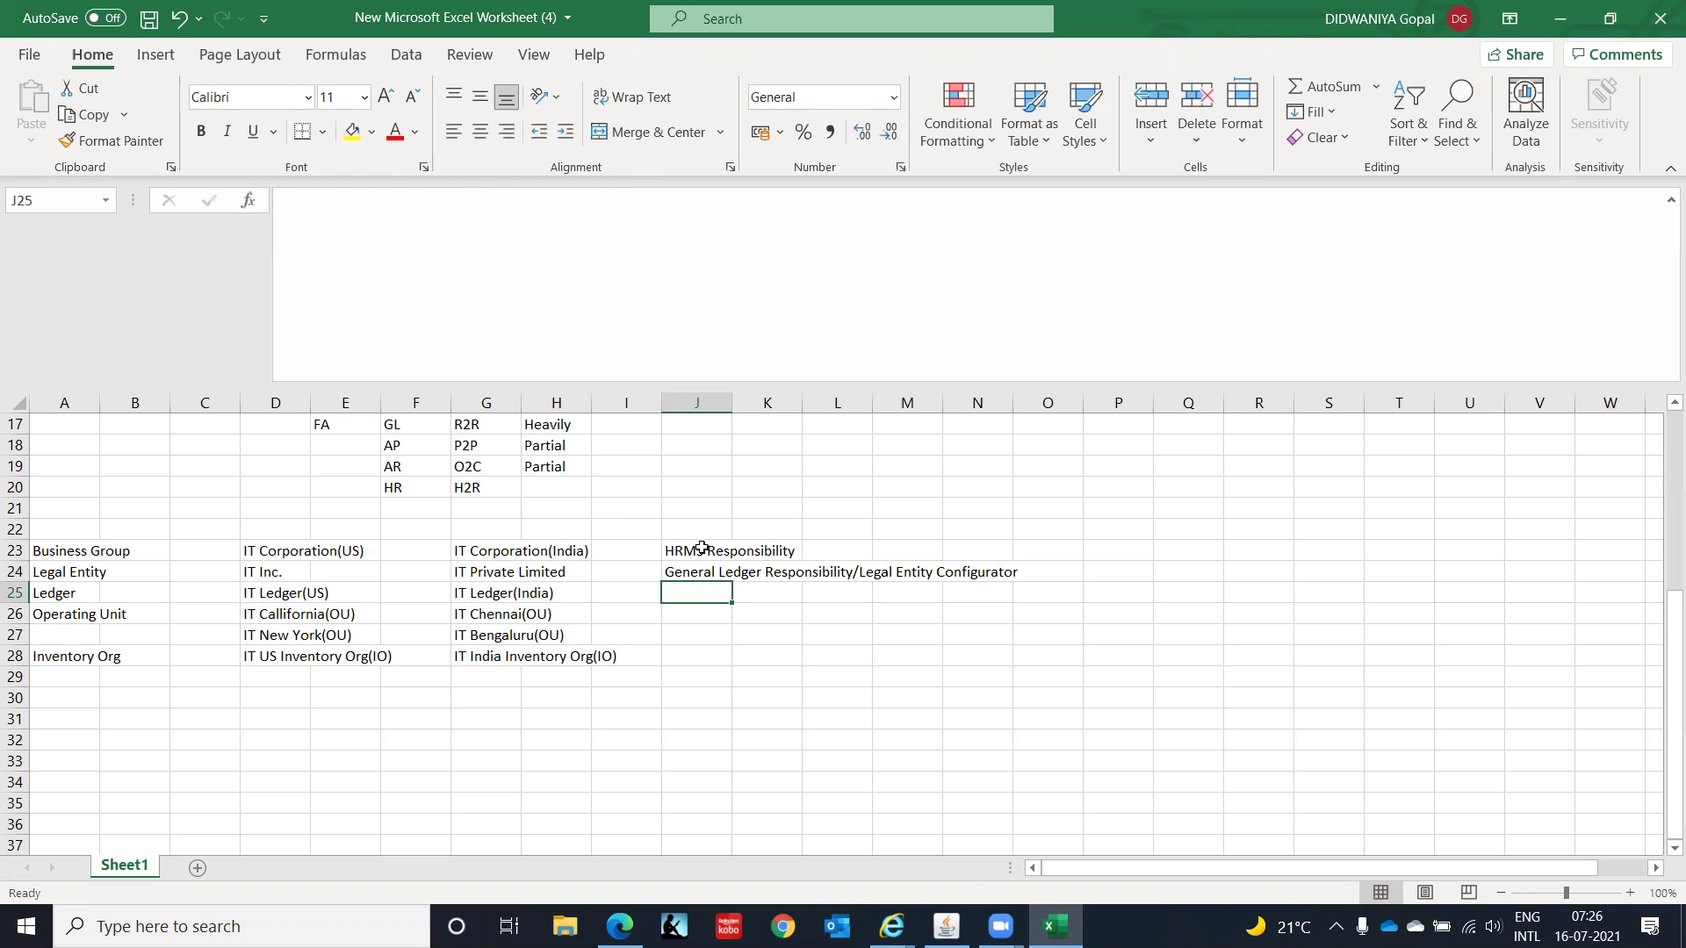
Step: Enter General Ledger Responsibility in cell J25, beside the ledger row
type("General Ledger Responsibility/Legal Entity Configurator")
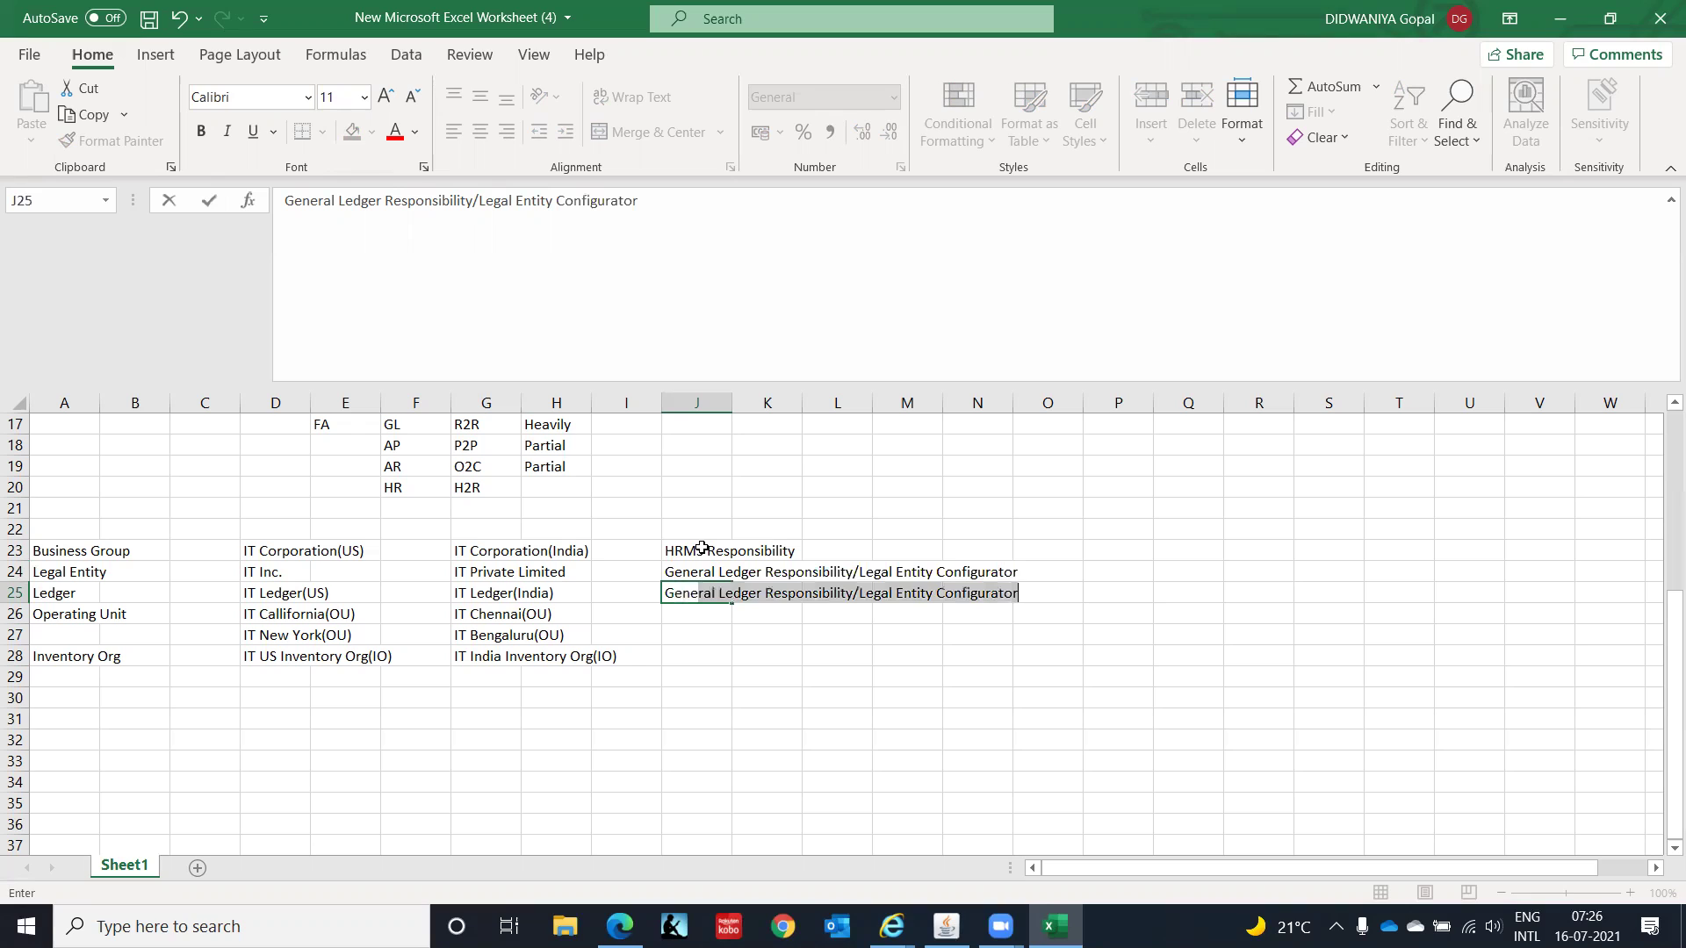
key("F2")
key("End")
key("BackSpace")
key("BackSpace")
key("BackSpace")
key("BackSpace")
key("BackSpace")
key("BackSpace")
key("BackSpace")
key("BackSpace")
key("BackSpace")
key("BackSpace")
key("BackSpace")
key("BackSpace")
key("BackSpace")
key("BackSpace")
key("BackSpace")
key("BackSpace")
key("BackSpace")
key("BackSpace")
key("BackSpace")
key("BackSpace")
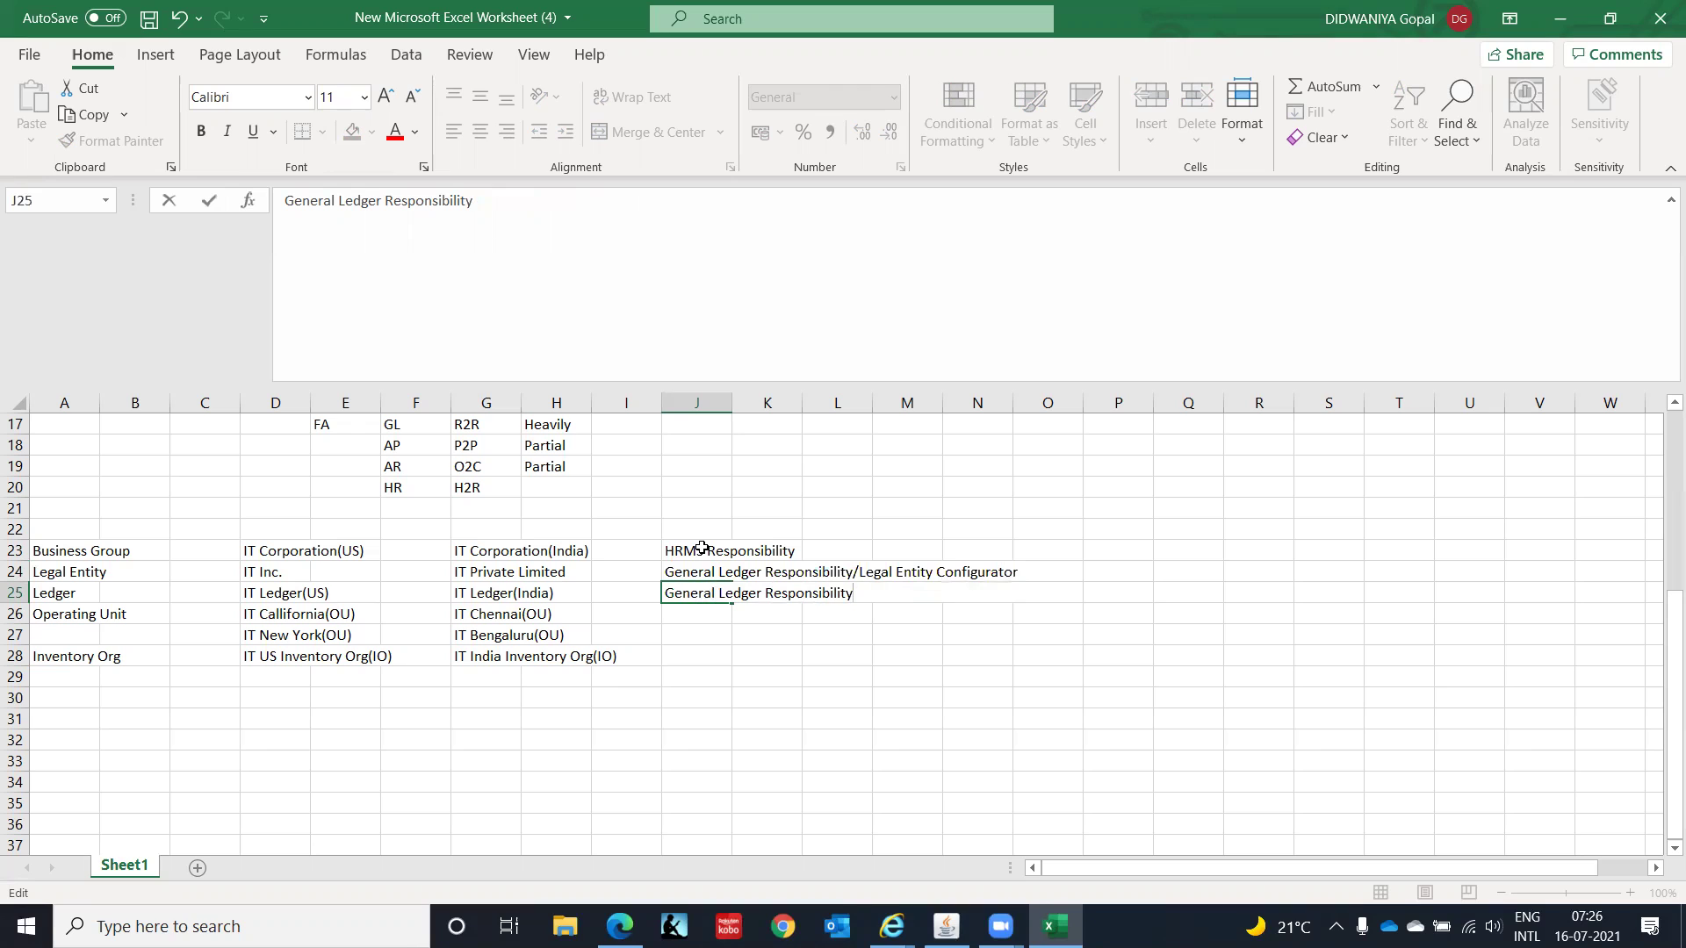
key("Return")
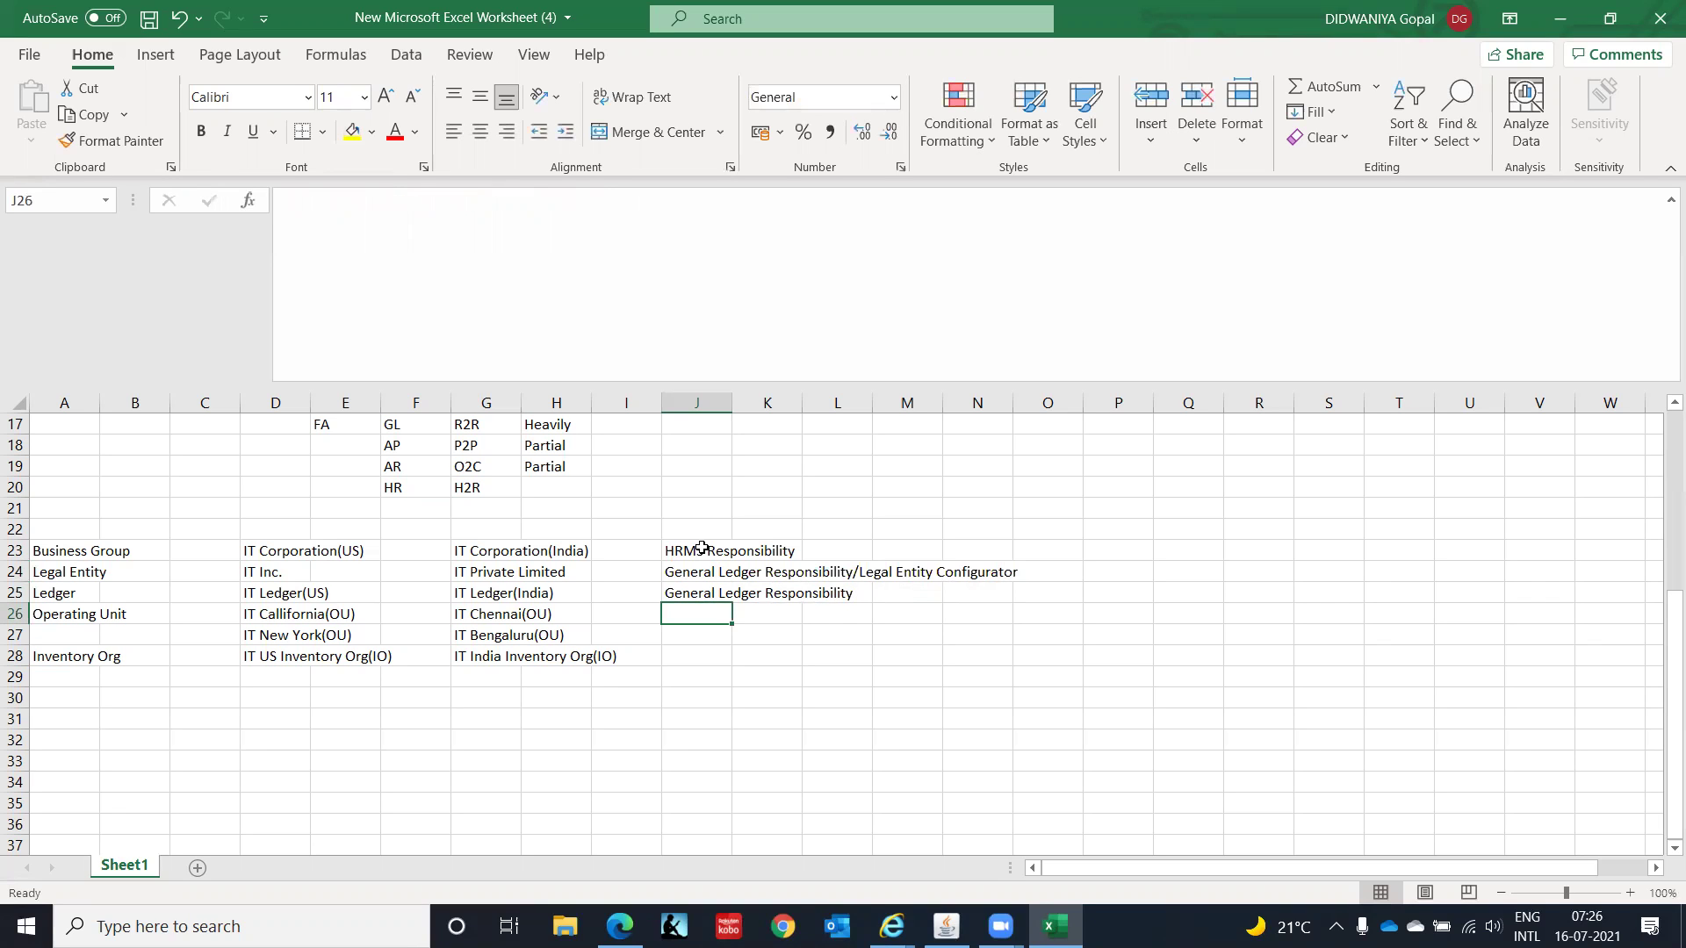
Step: Enter HRMS Responsibility/Inventory in cell J26, beside the operating unit row
key("Return")
key("Up")
type("HRMS")
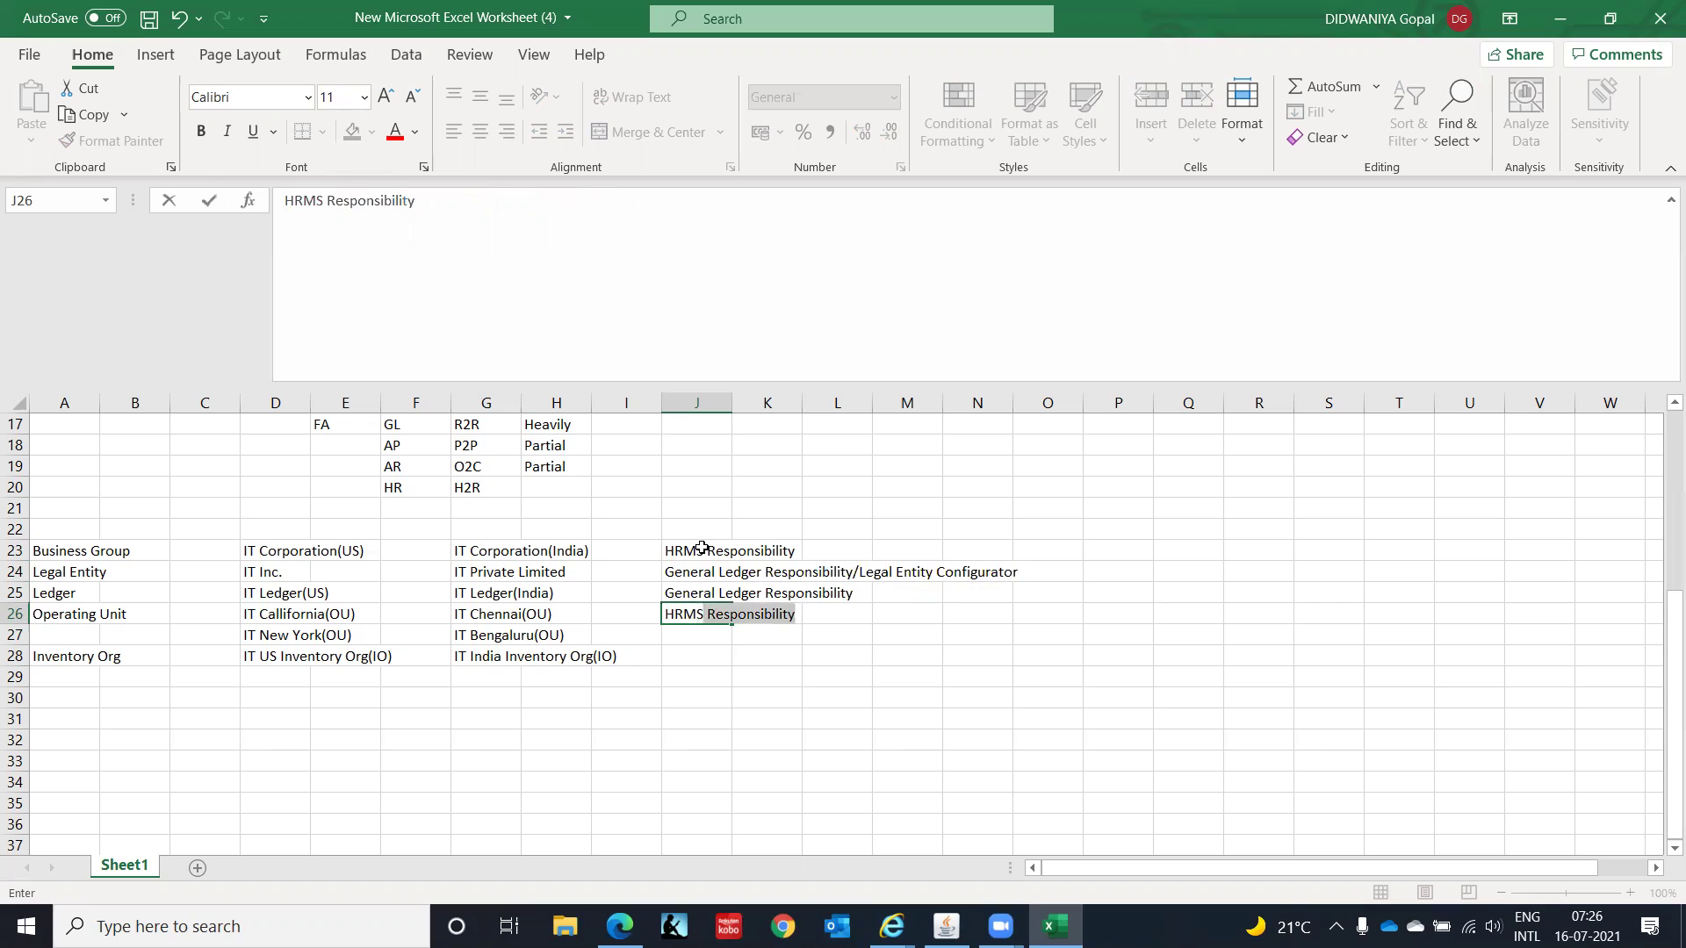
key("F2")
key("End")
type("/Inven")
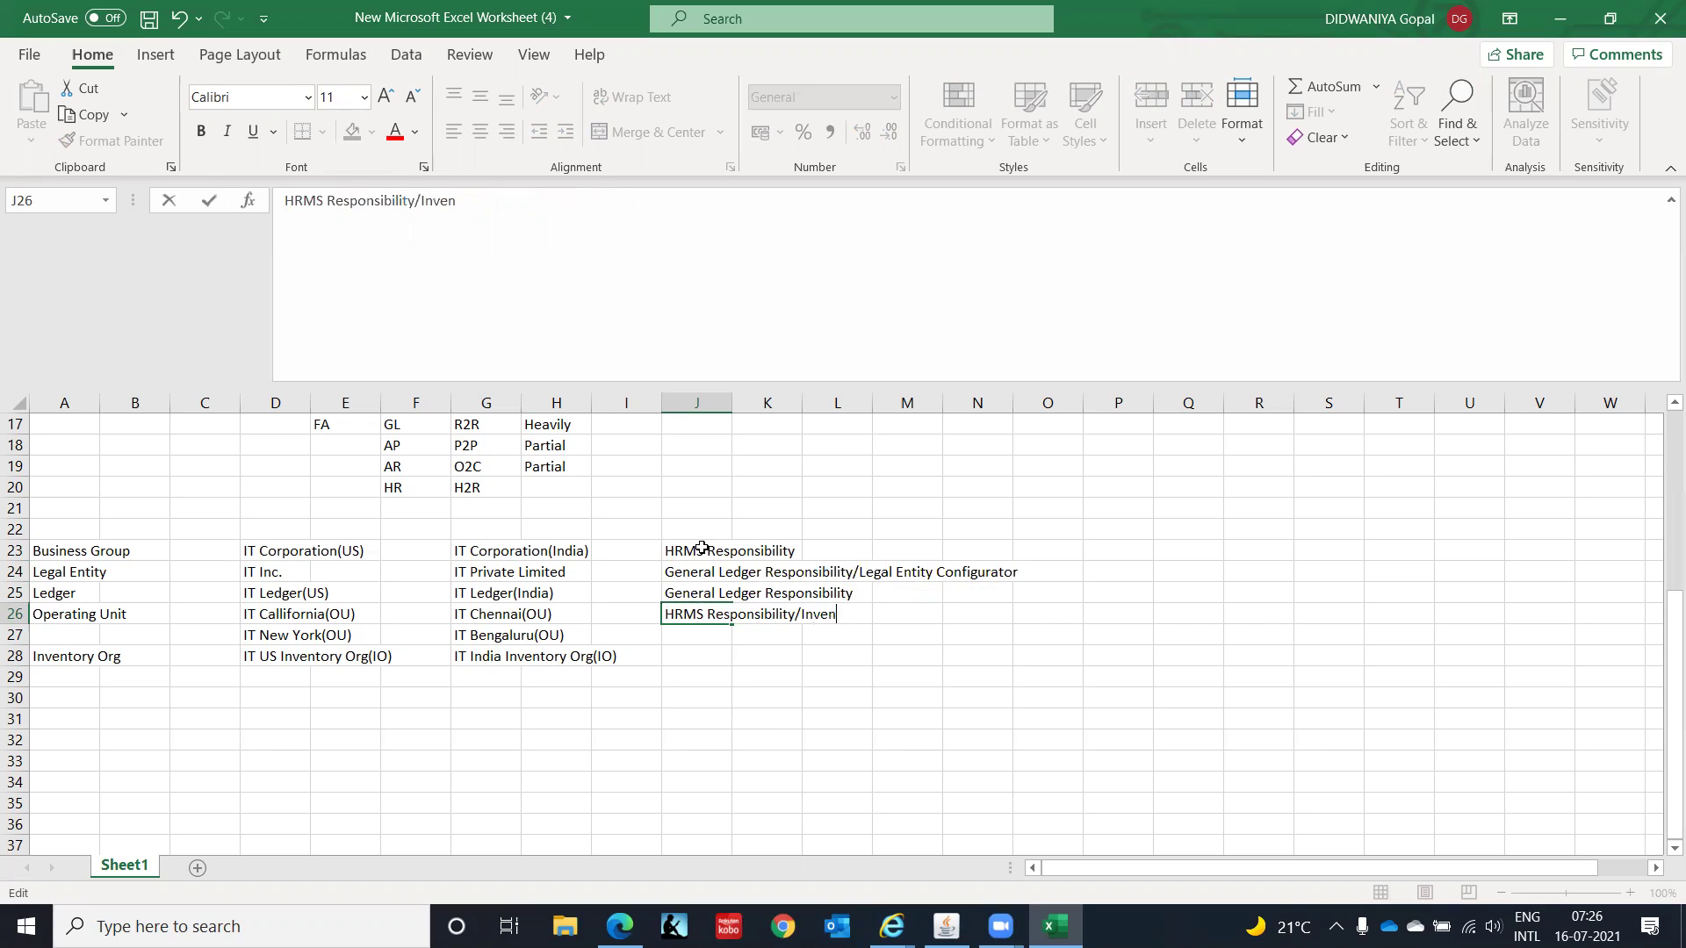
type("tory")
key("Return")
Step: Copy the operating unit's responsibility note from J26 to J28, beside the inventory org row
key("Down")
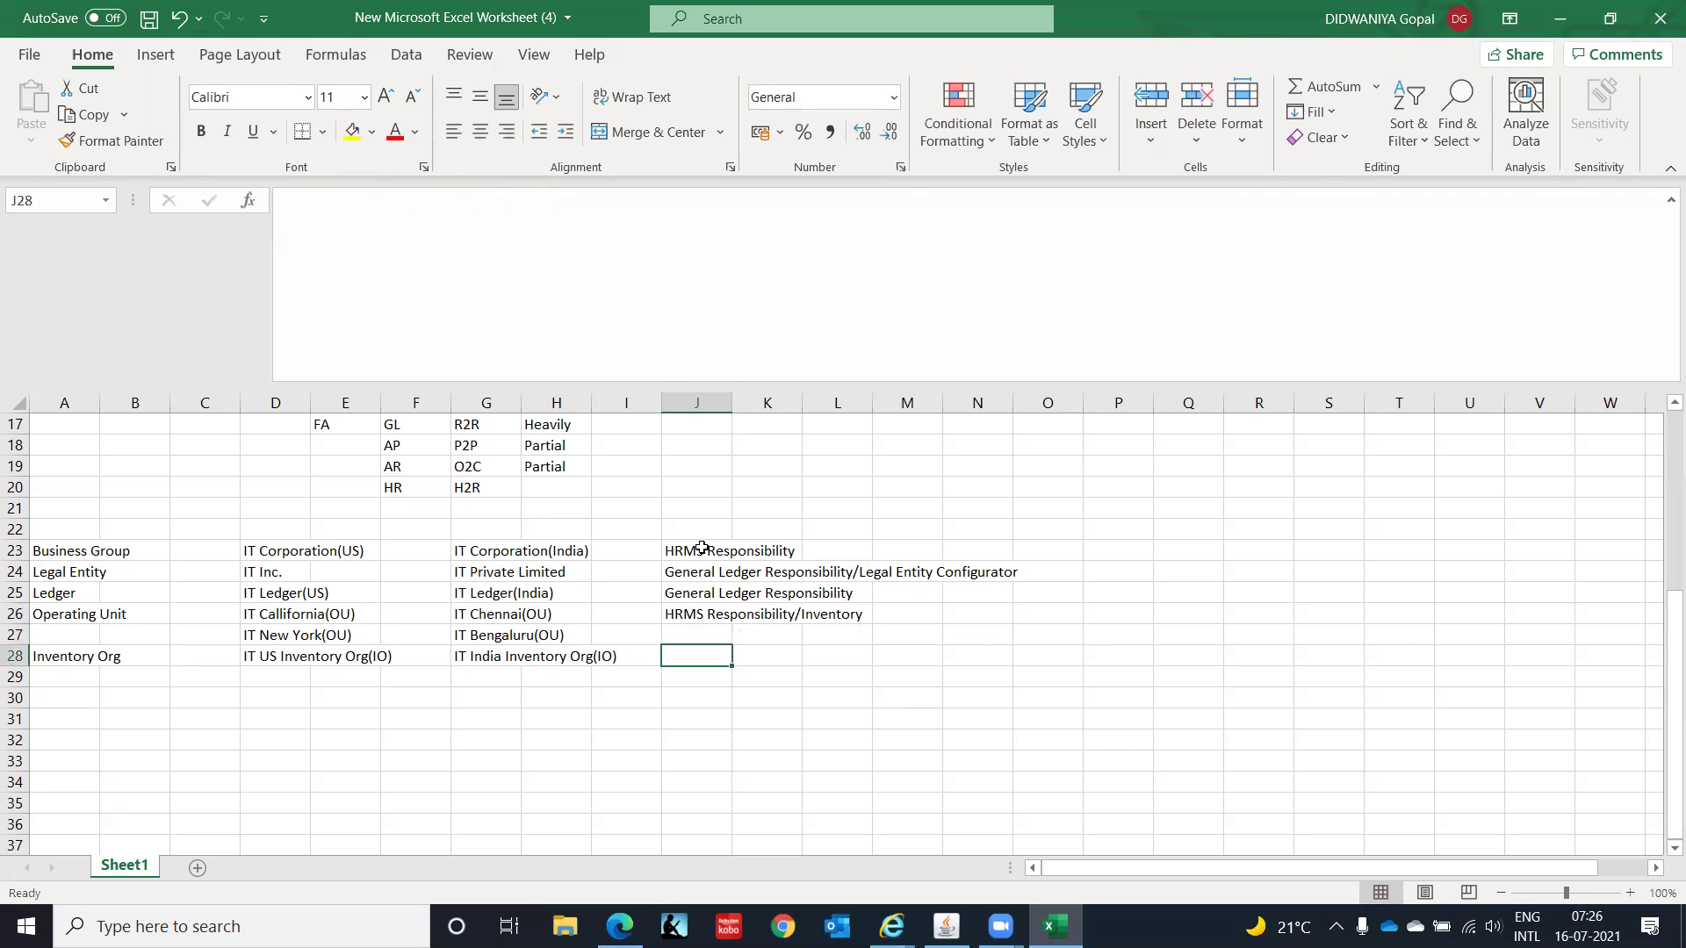
key("Up")
key("Up")
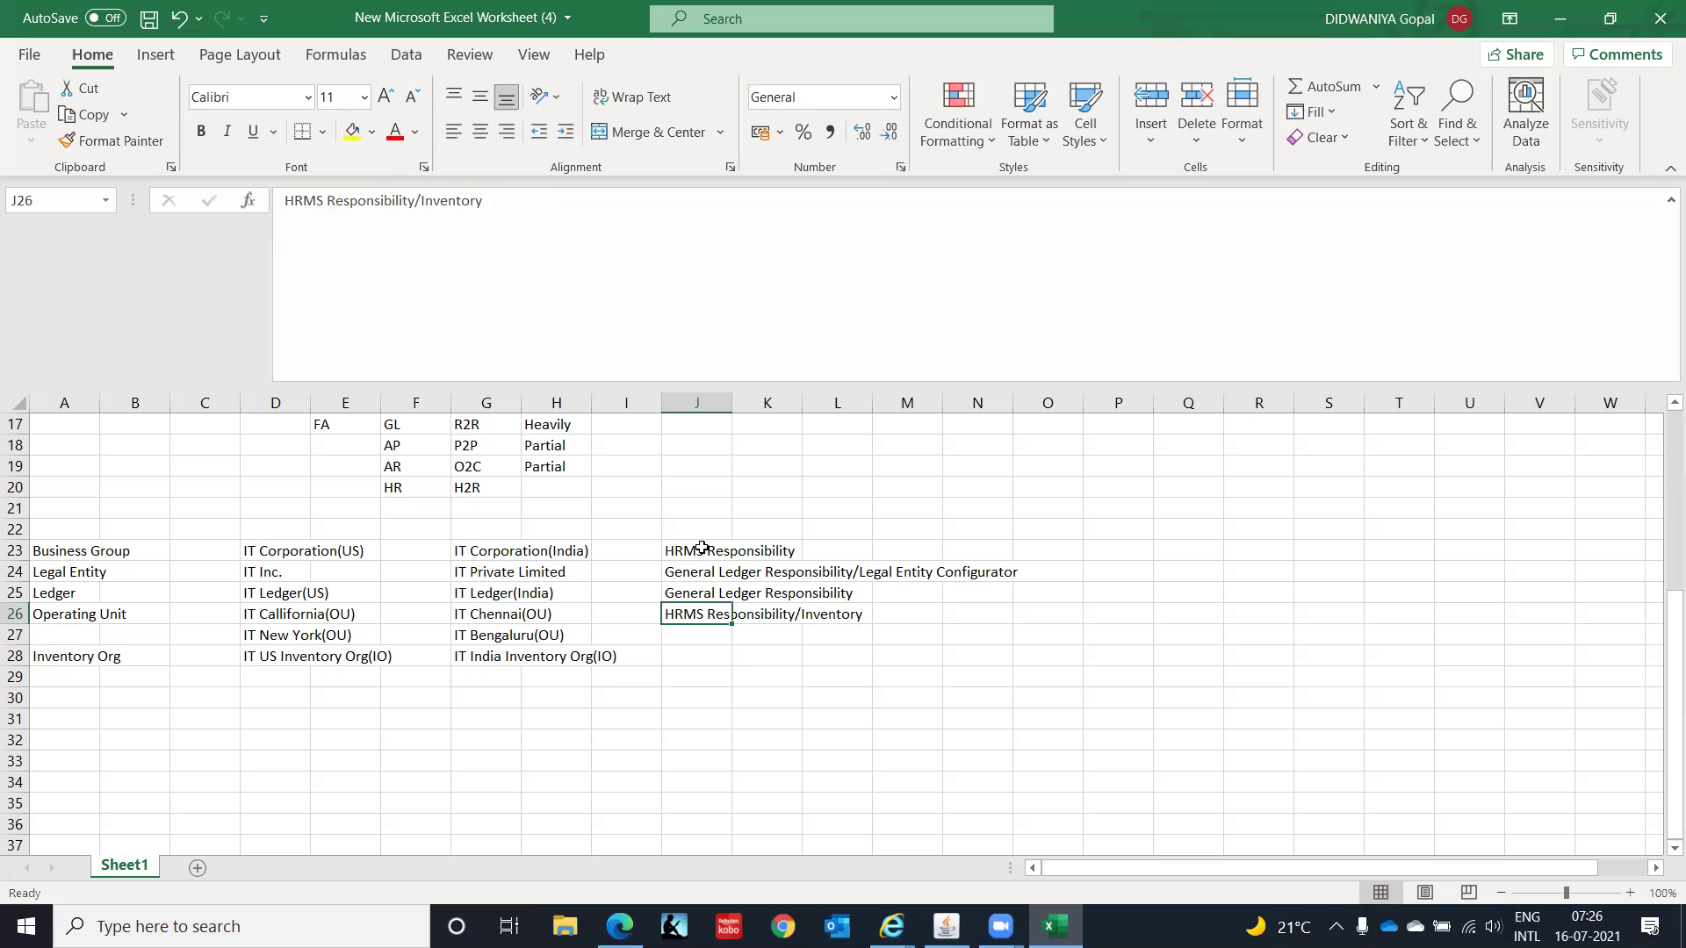
key("ctrl+c")
key("Down")
key("Down")
key("Return")
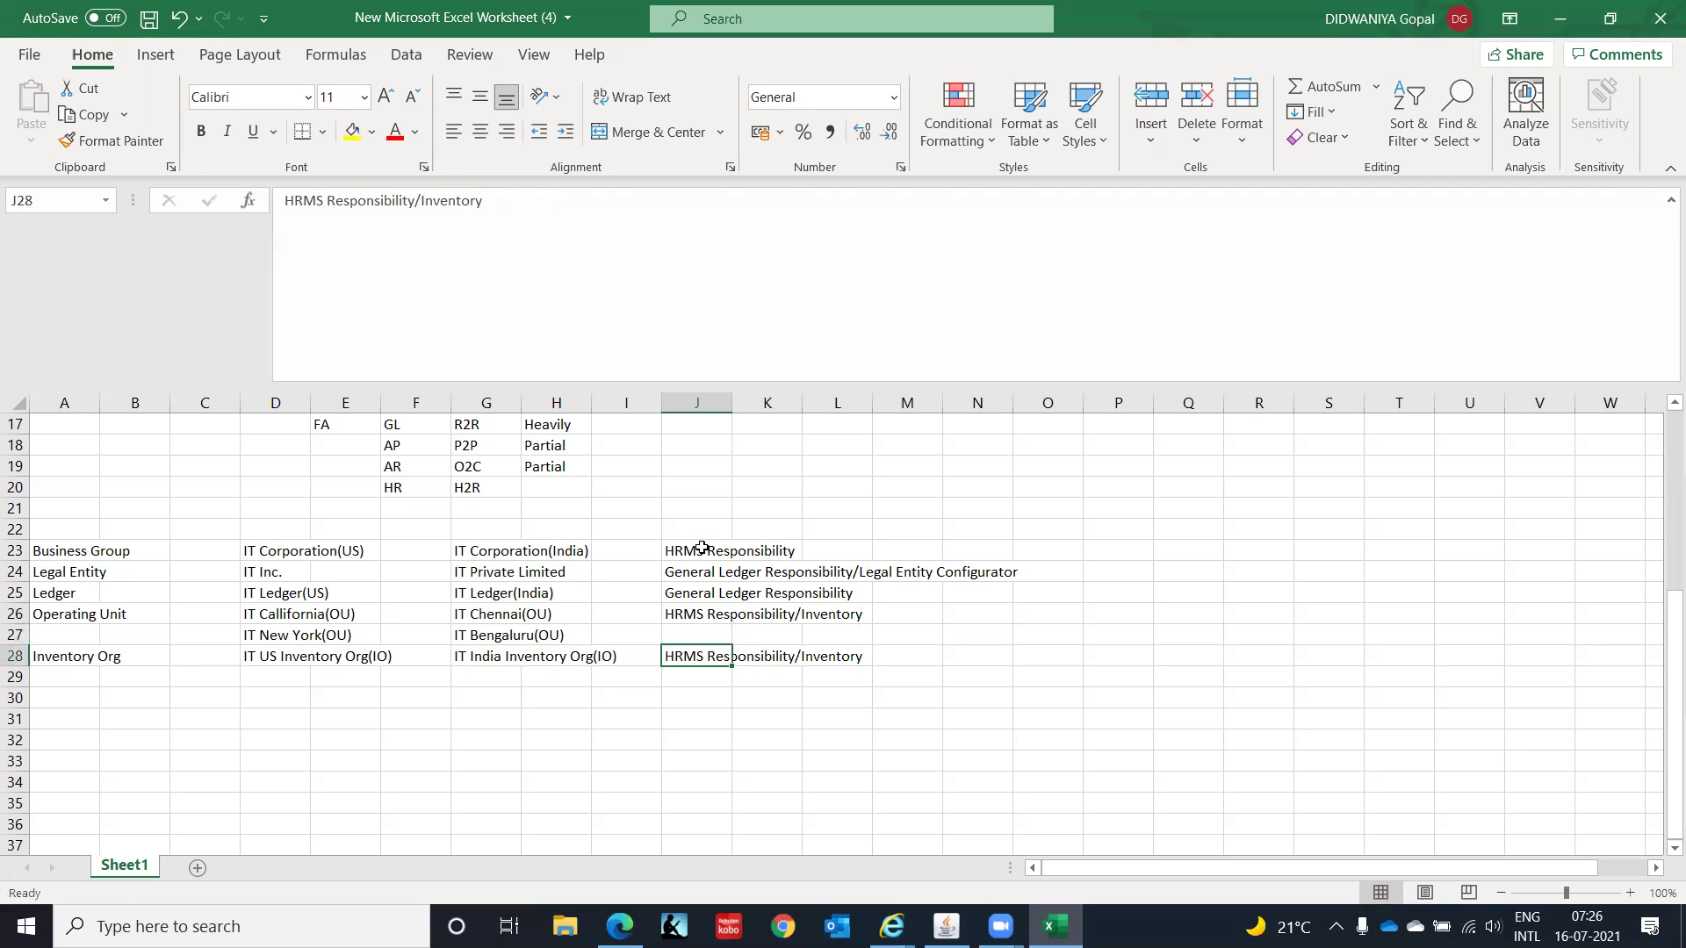
Step: Review the responsibility notes in column J for each organization level, from business group down to inventory org
key("Up")
key("Up")
key("Up")
key("Up")
key("Up")
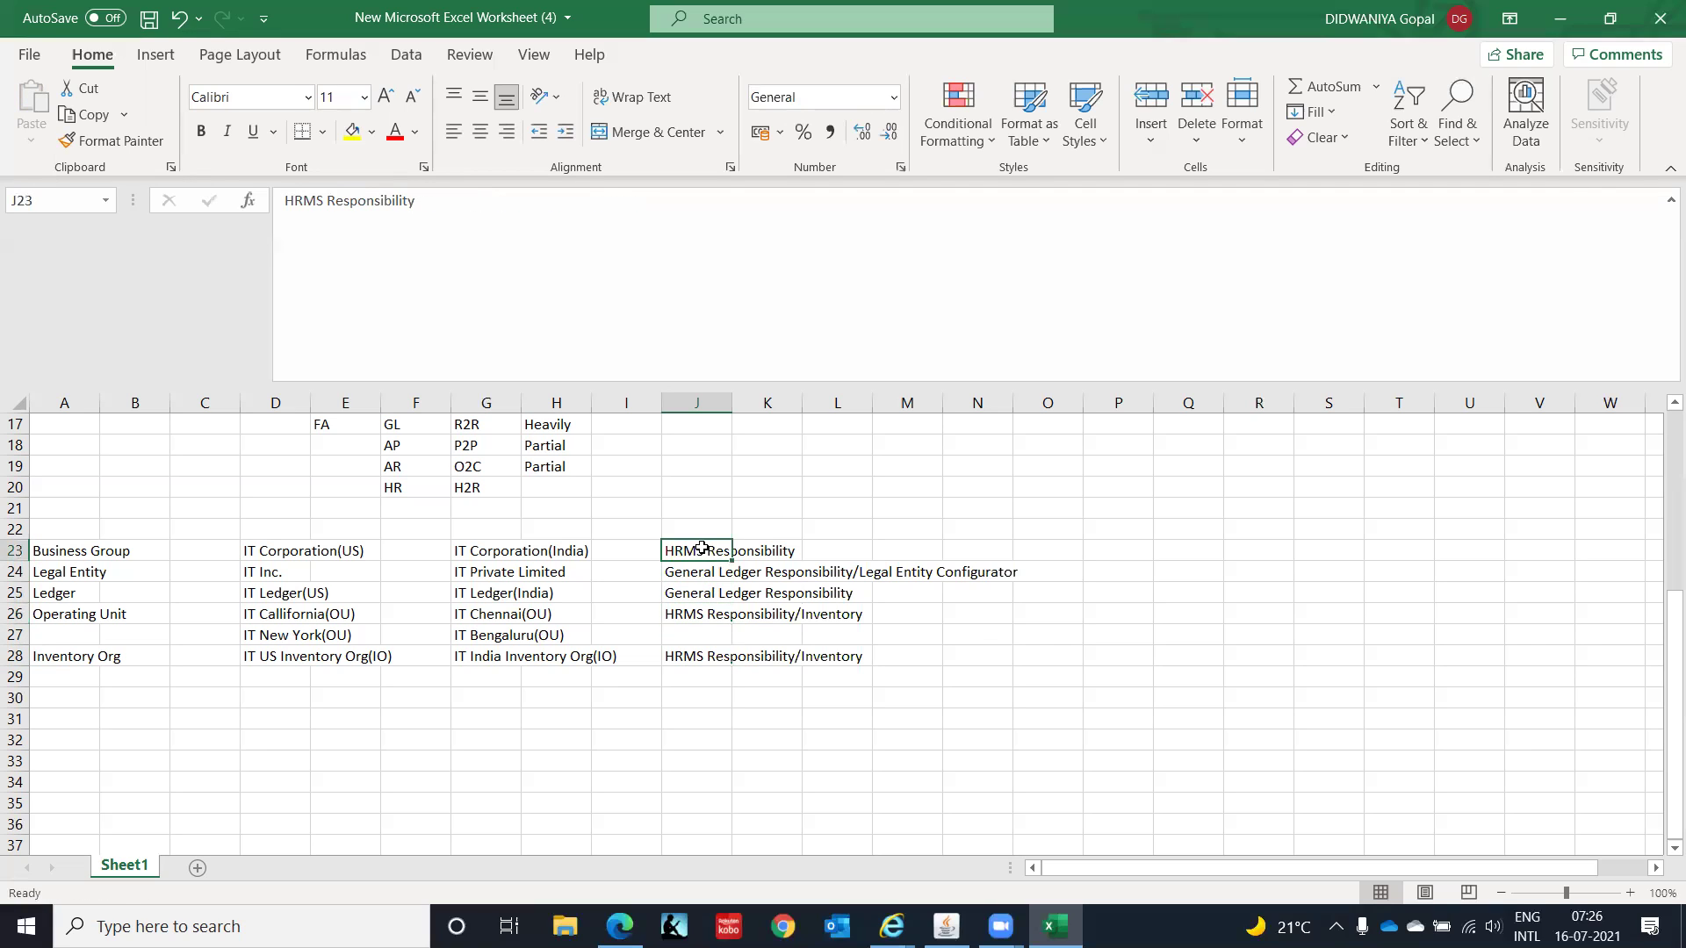
key("Down")
key("Down")
key("Down")
key("Down")
key("Down")
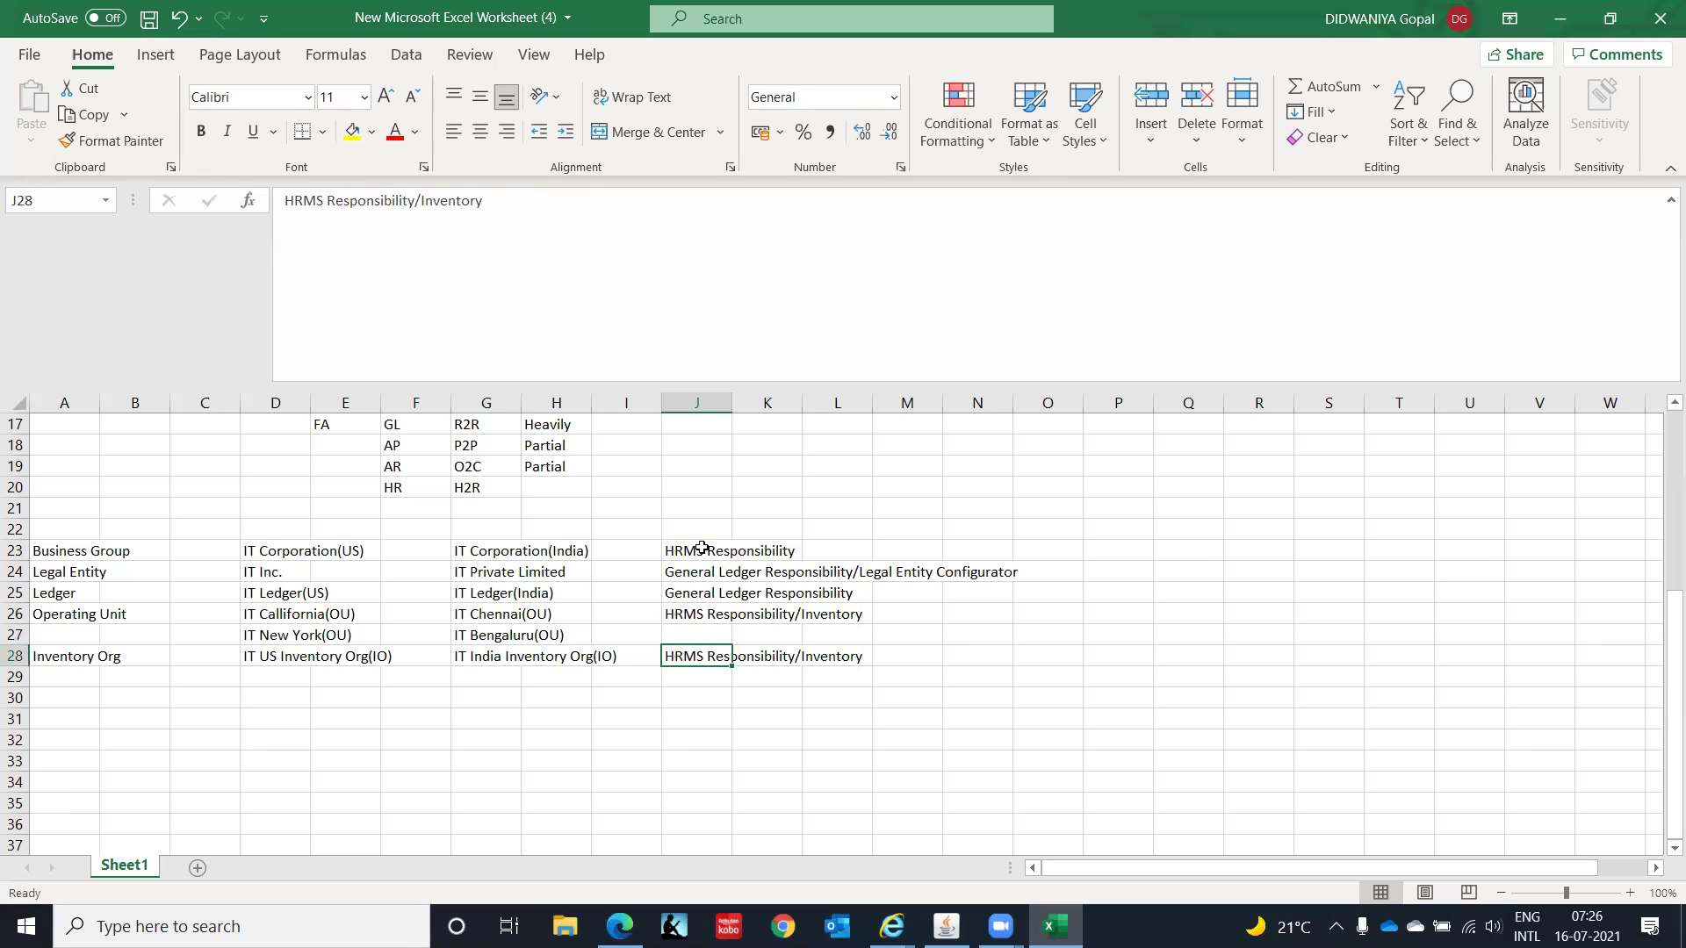
key("Up")
key("Up")
key("Up")
key("Up")
key("Up")
key("Down")
key("Down")
key("Down")
key("Down")
key("Down")
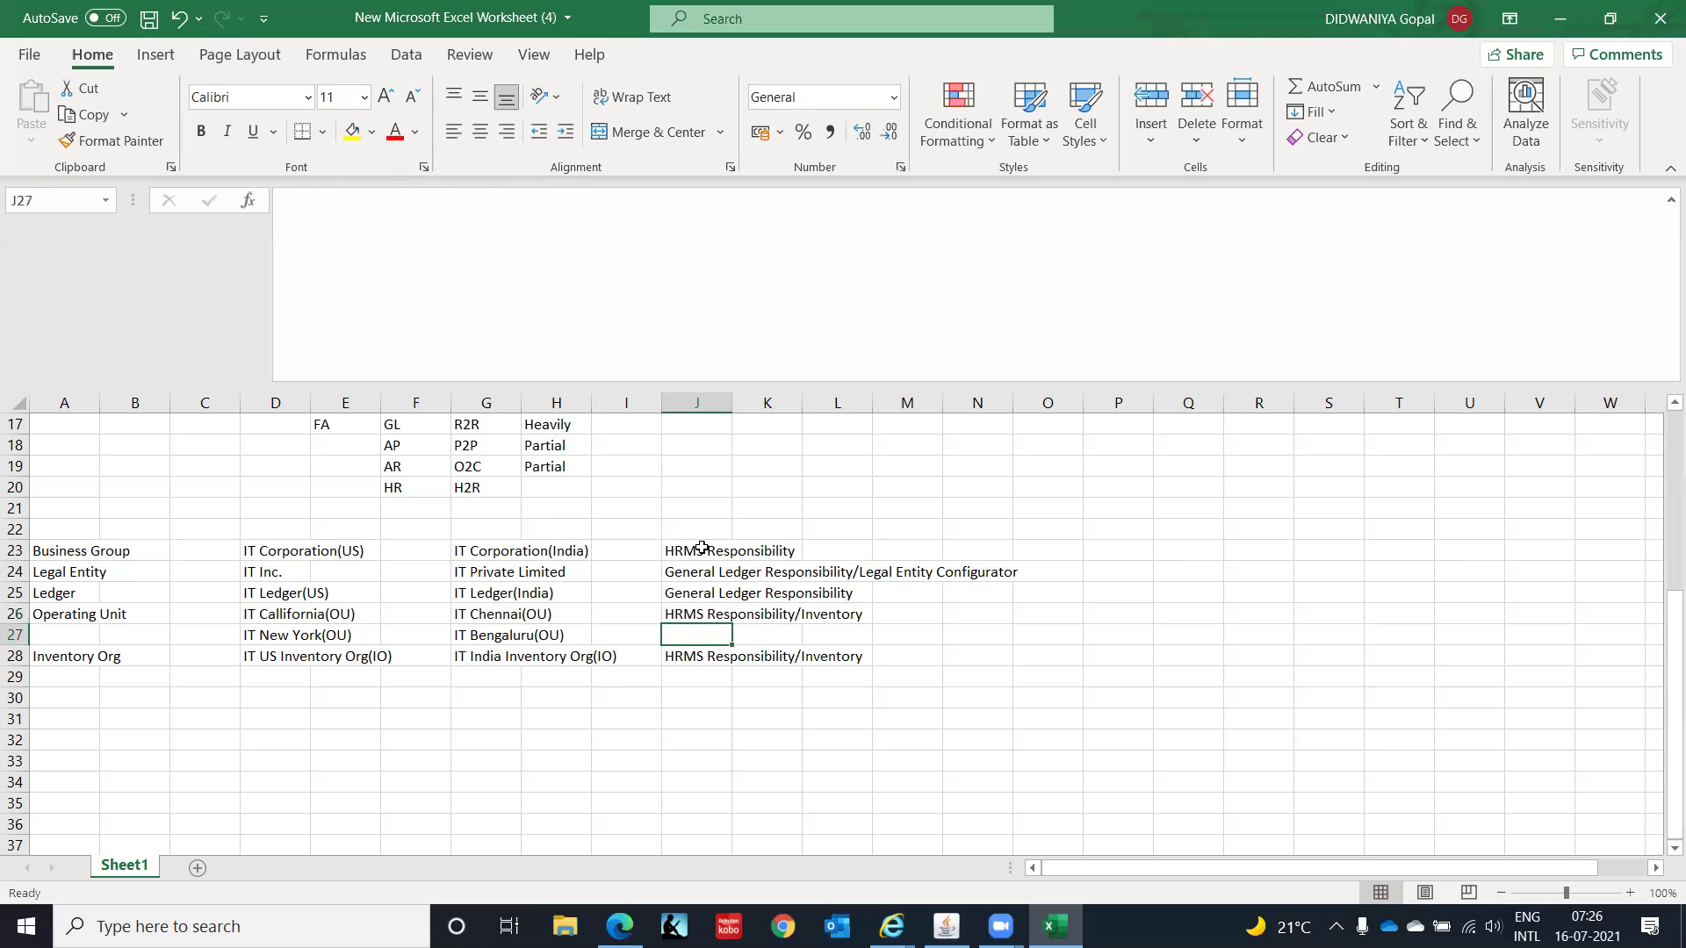
key("Down")
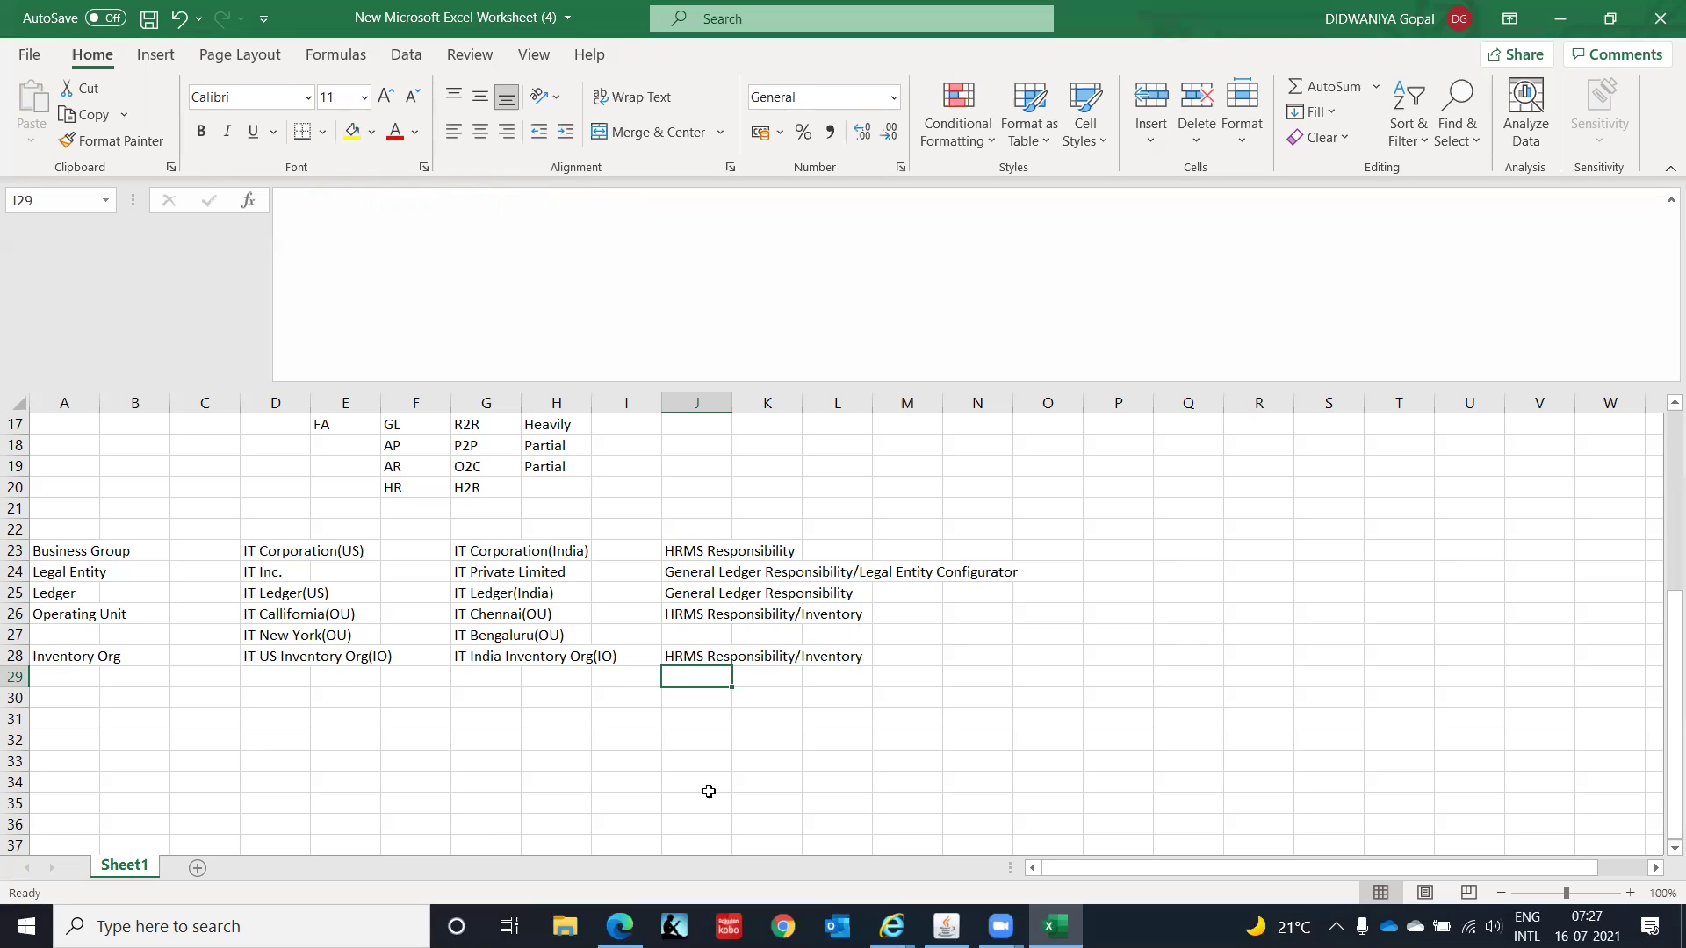
Step: Switch to Oracle Applications and open the Responsibilities form under Security, Responsibility in the System Administrator navigator
left_click(947, 926)
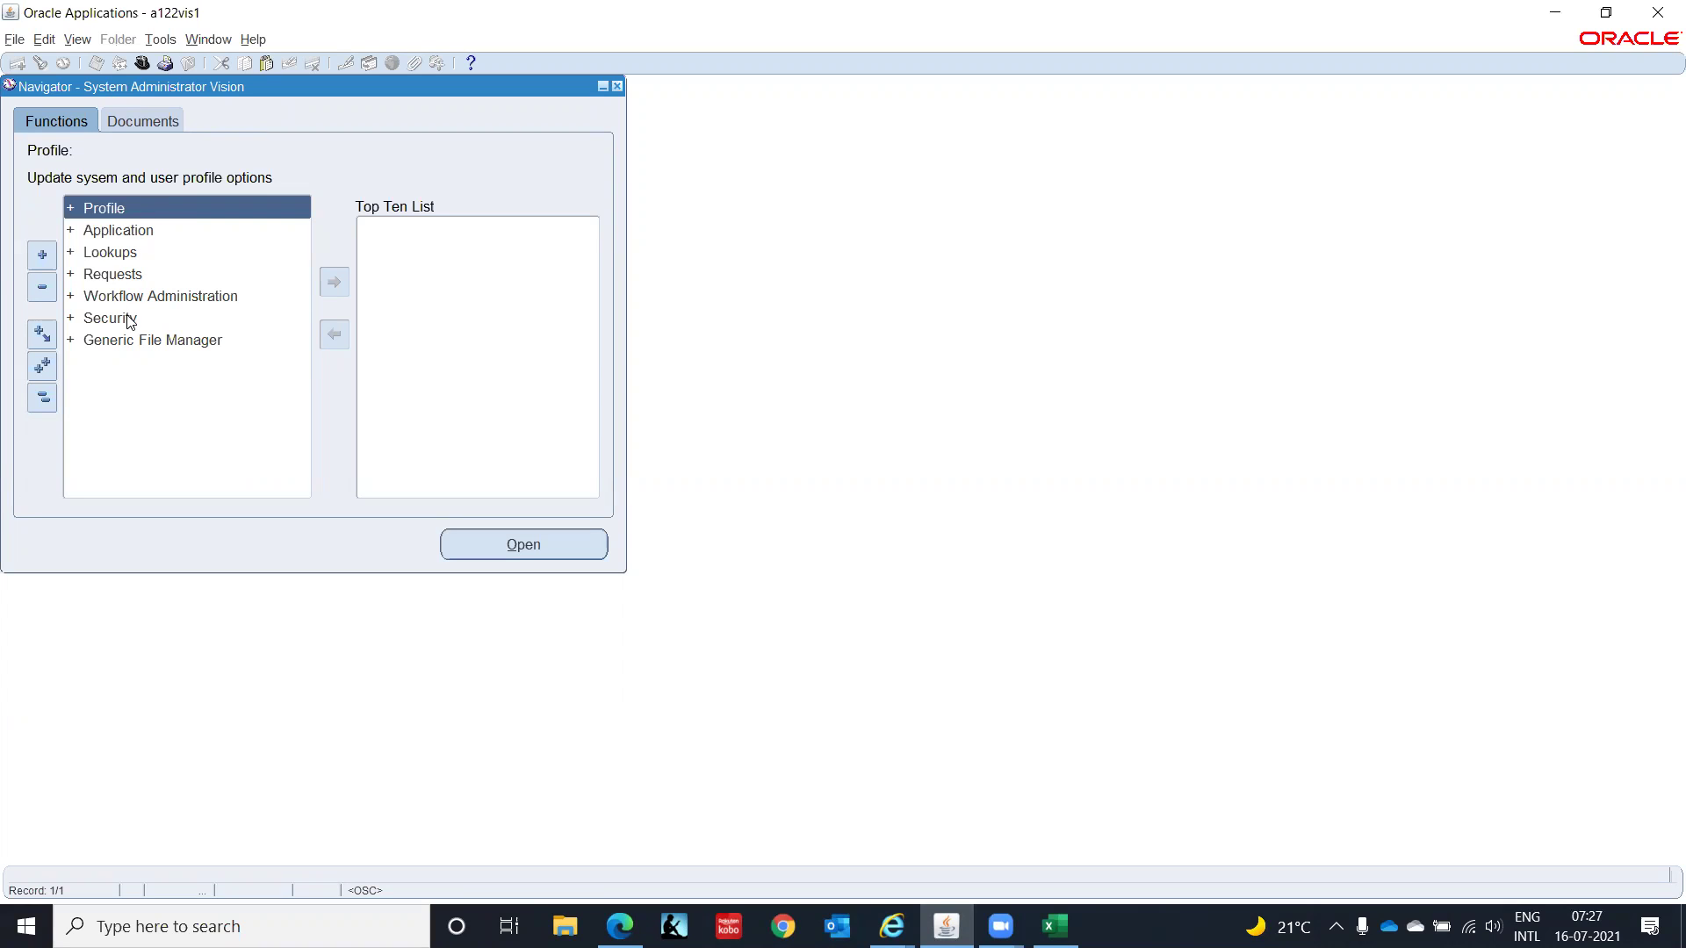
left_click(96, 324)
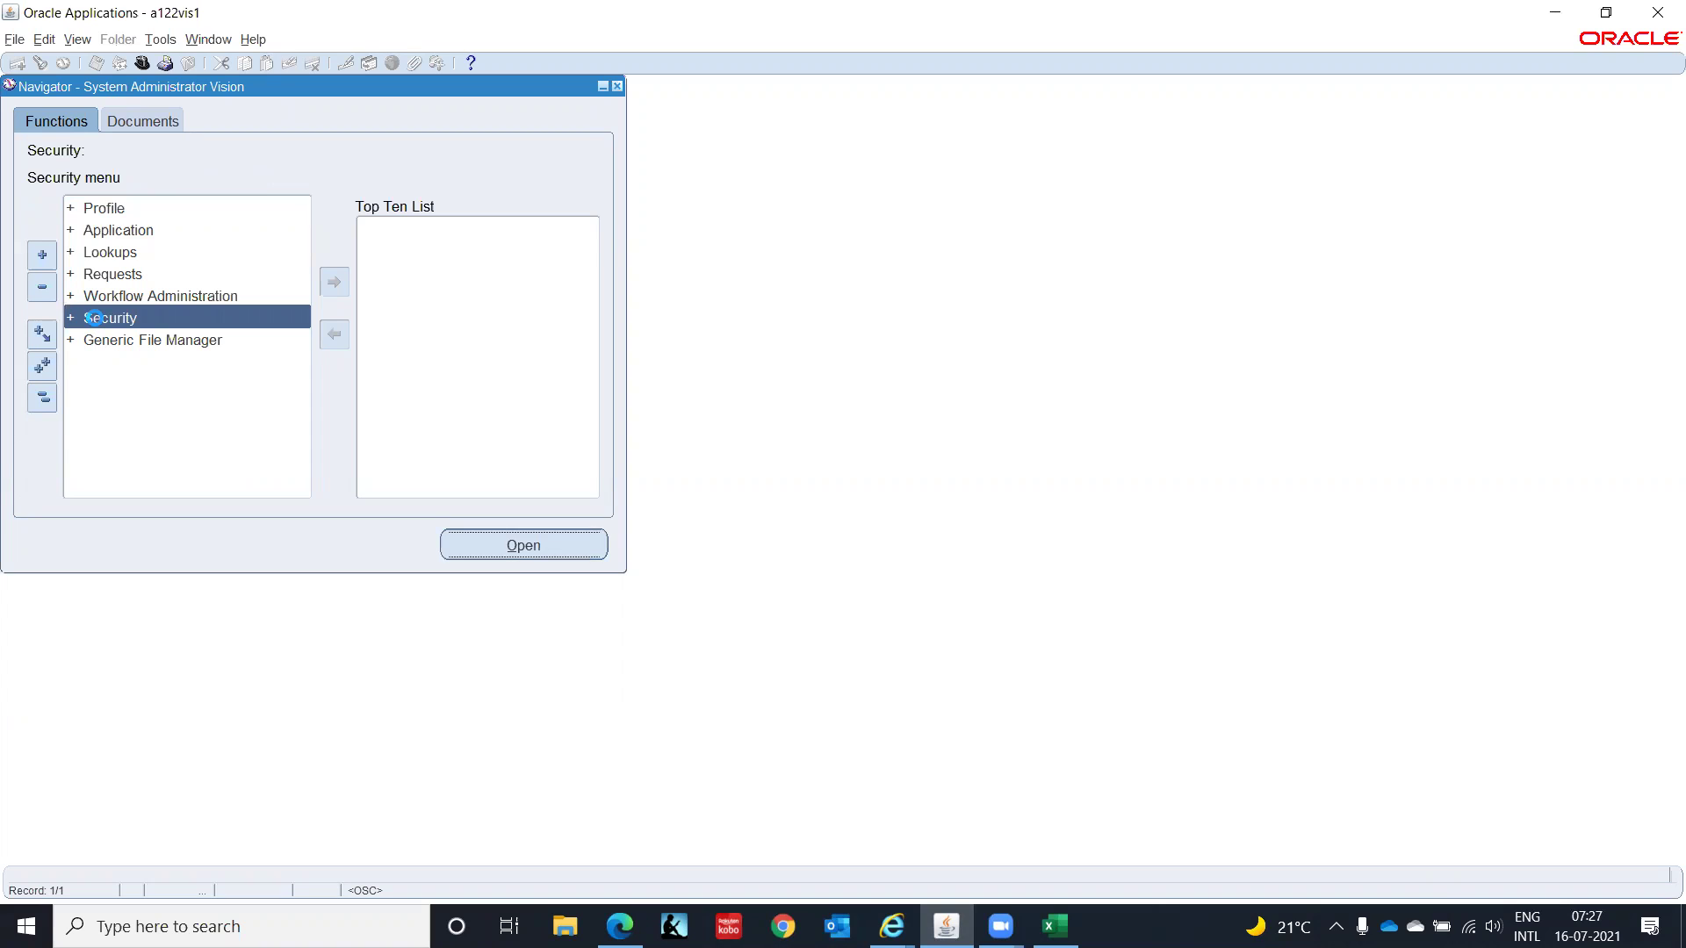
double_click(97, 324)
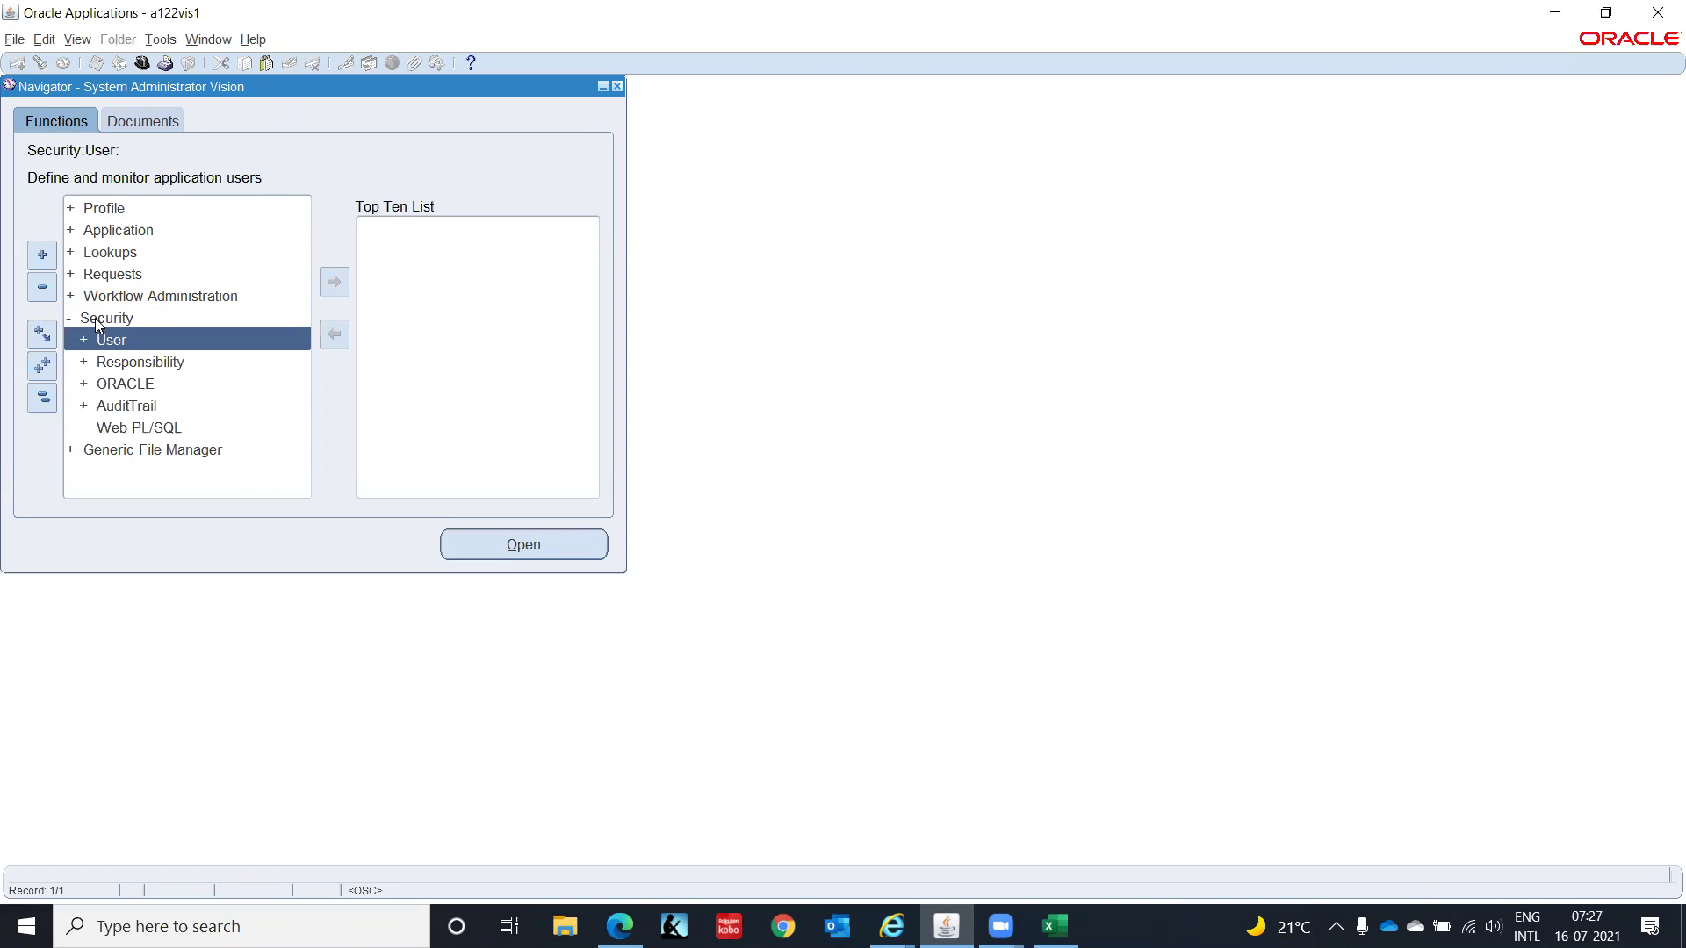
key("Down")
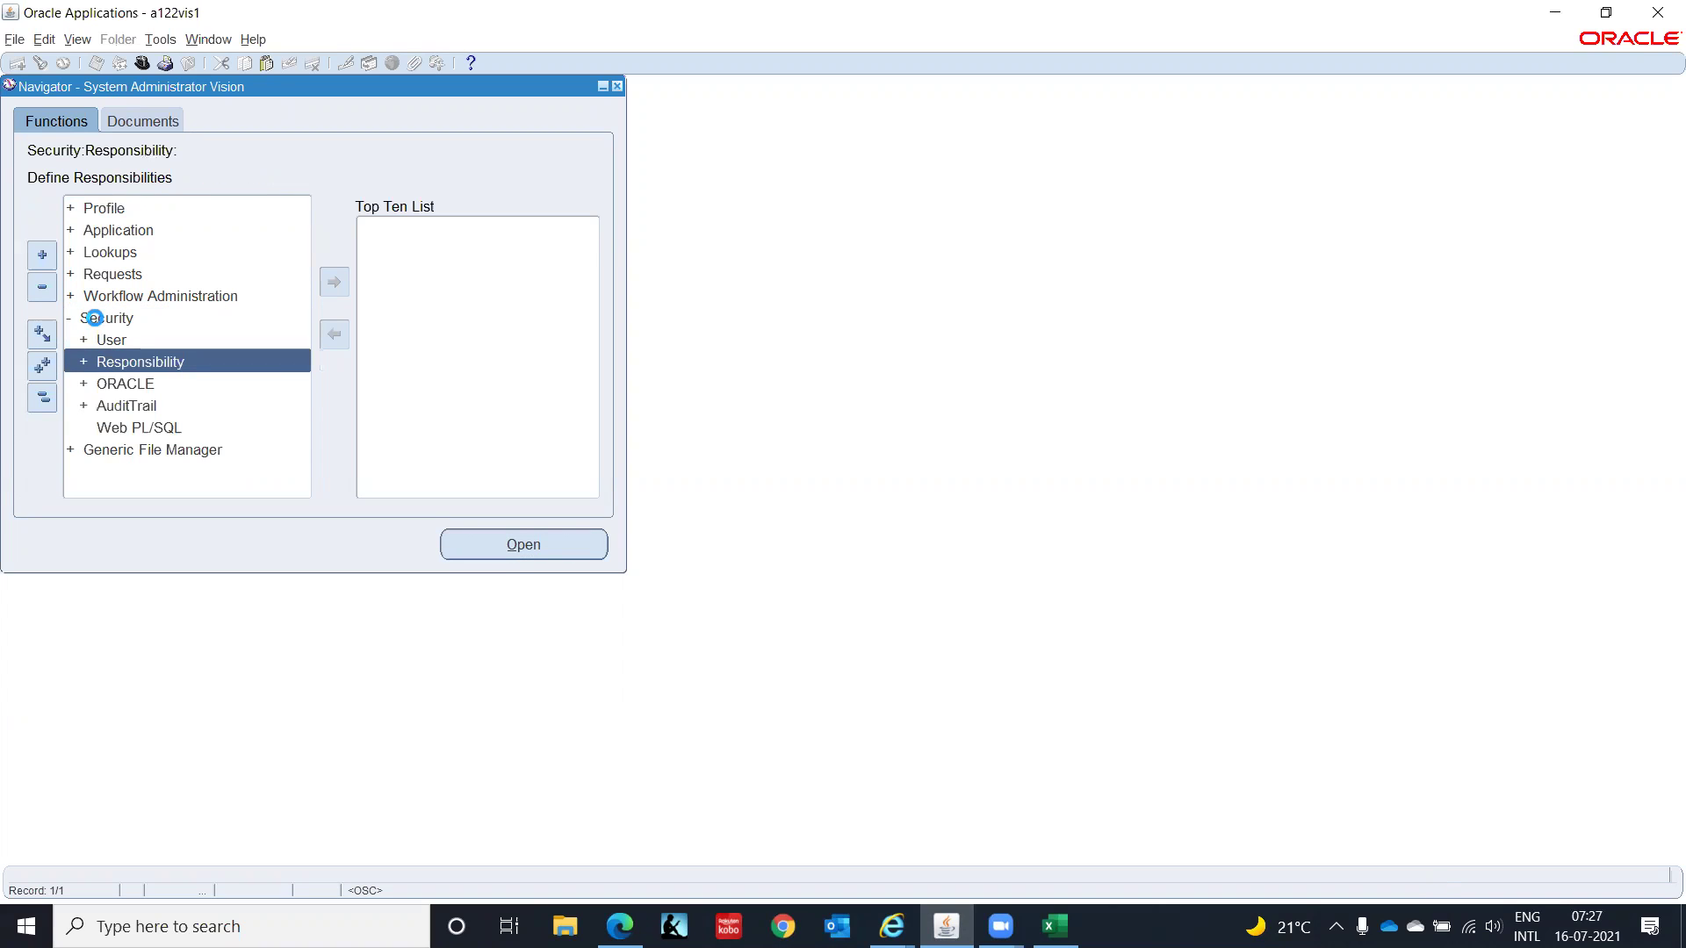
key("Return")
key("Return")
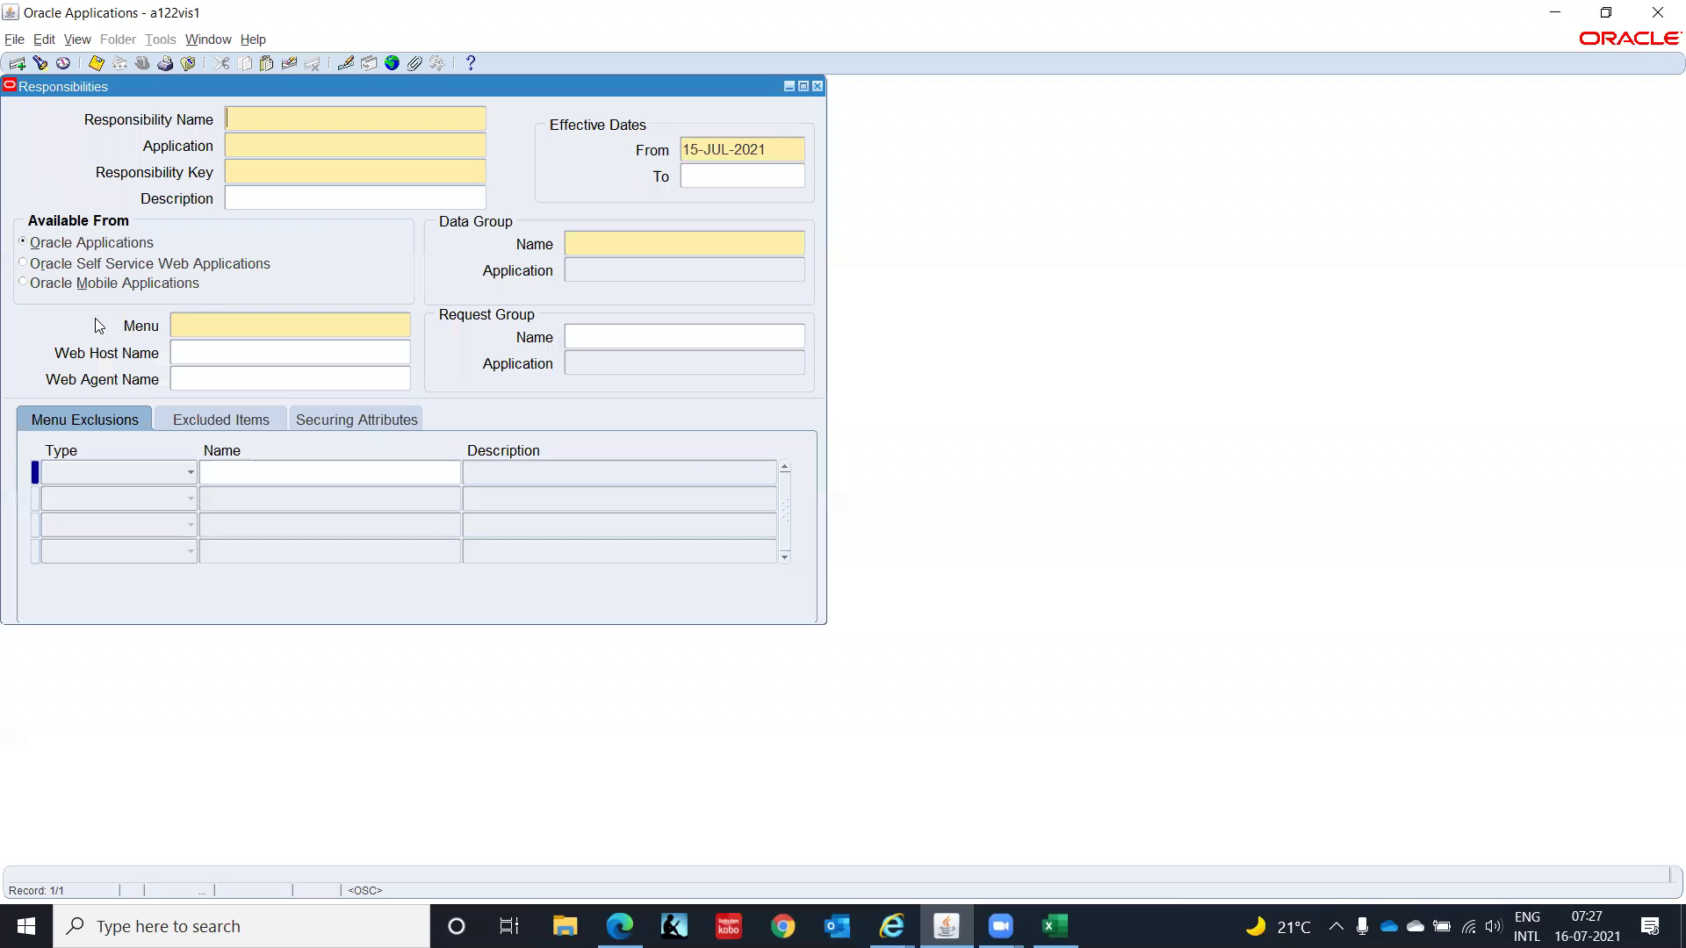
Step: Switch to File Explorer and open the Oracle 09112020 workbook from the IVAS - Oracle folder
left_click(564, 926)
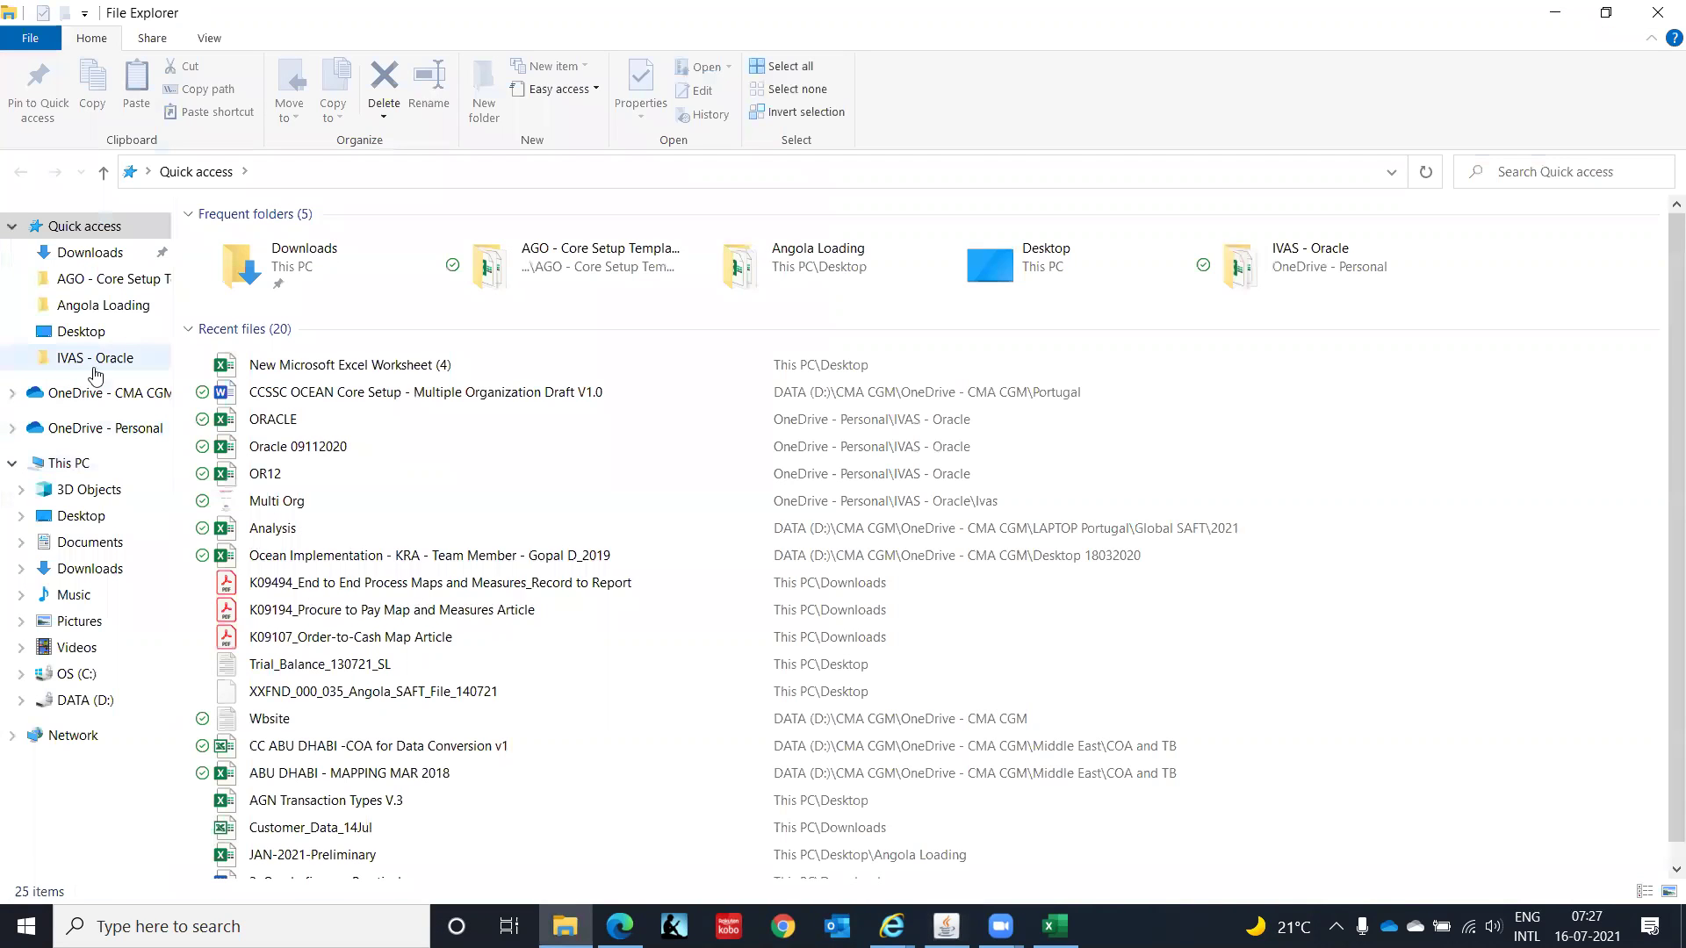
left_click(94, 360)
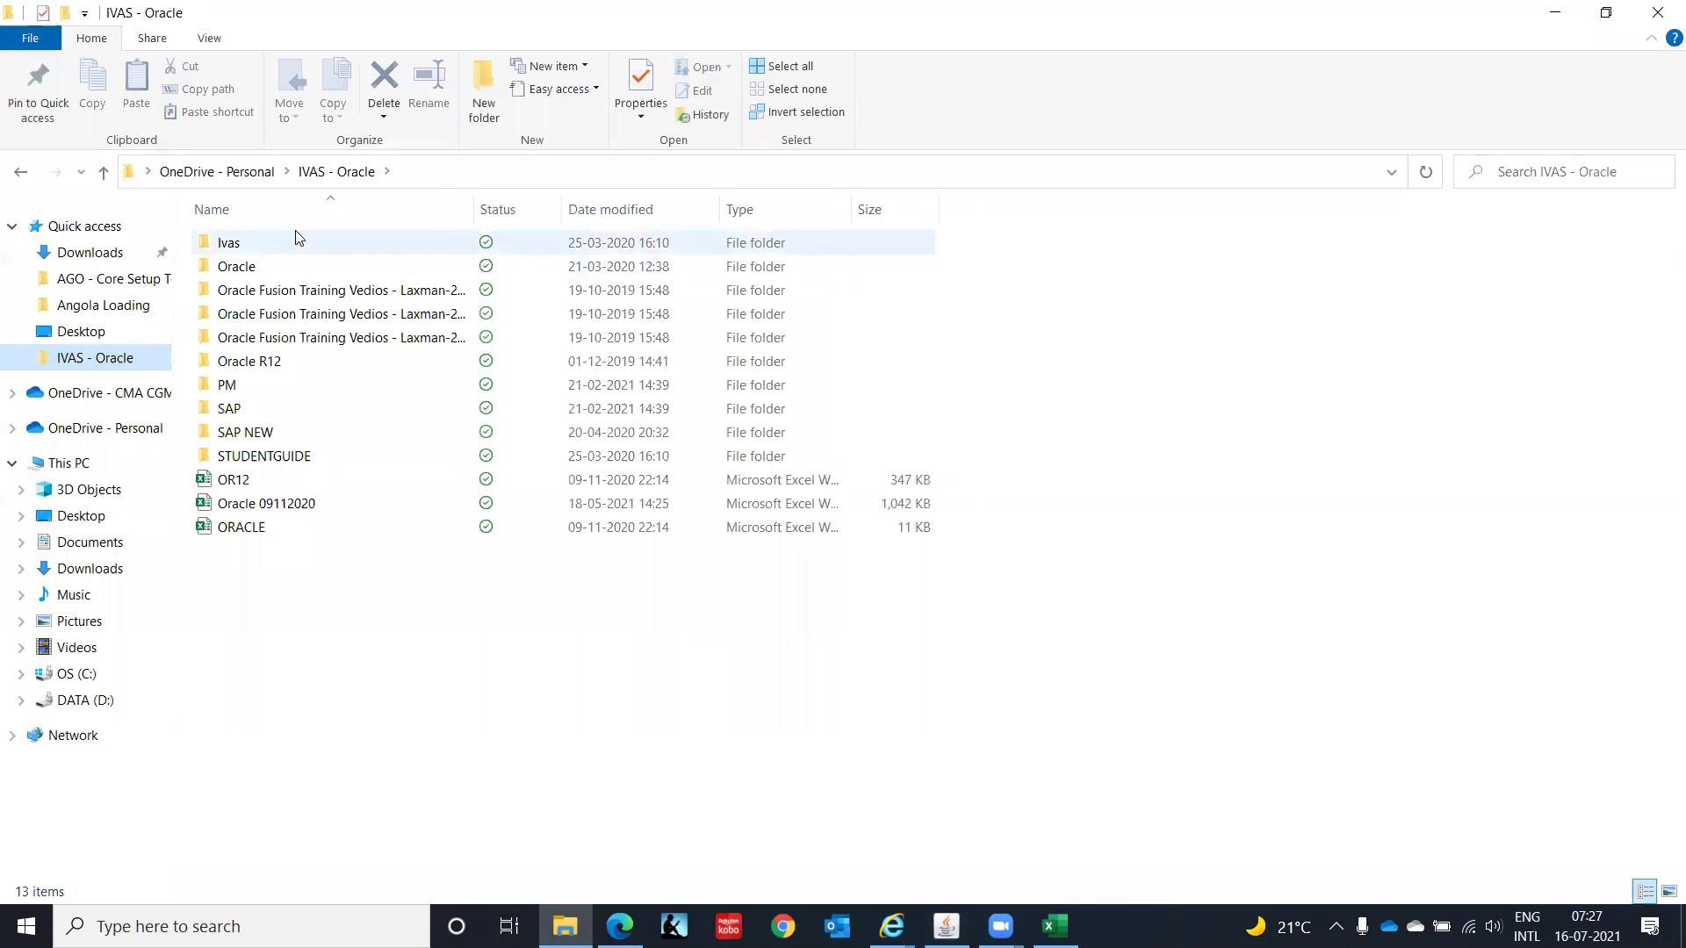
double_click(298, 238)
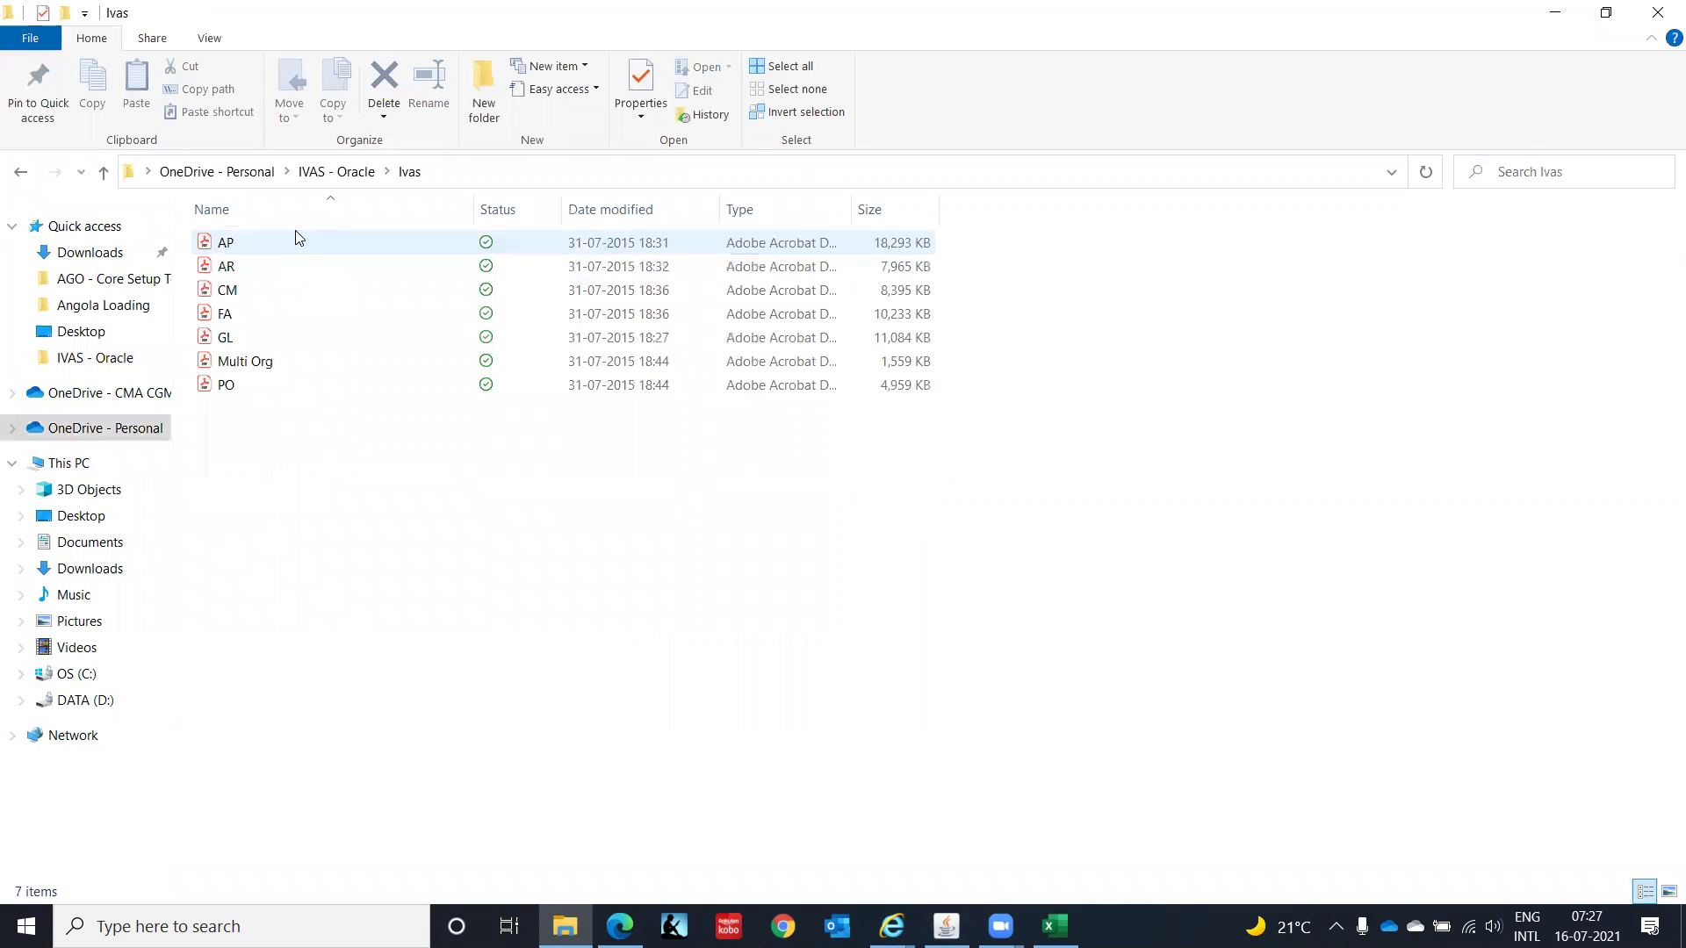
left_click(339, 172)
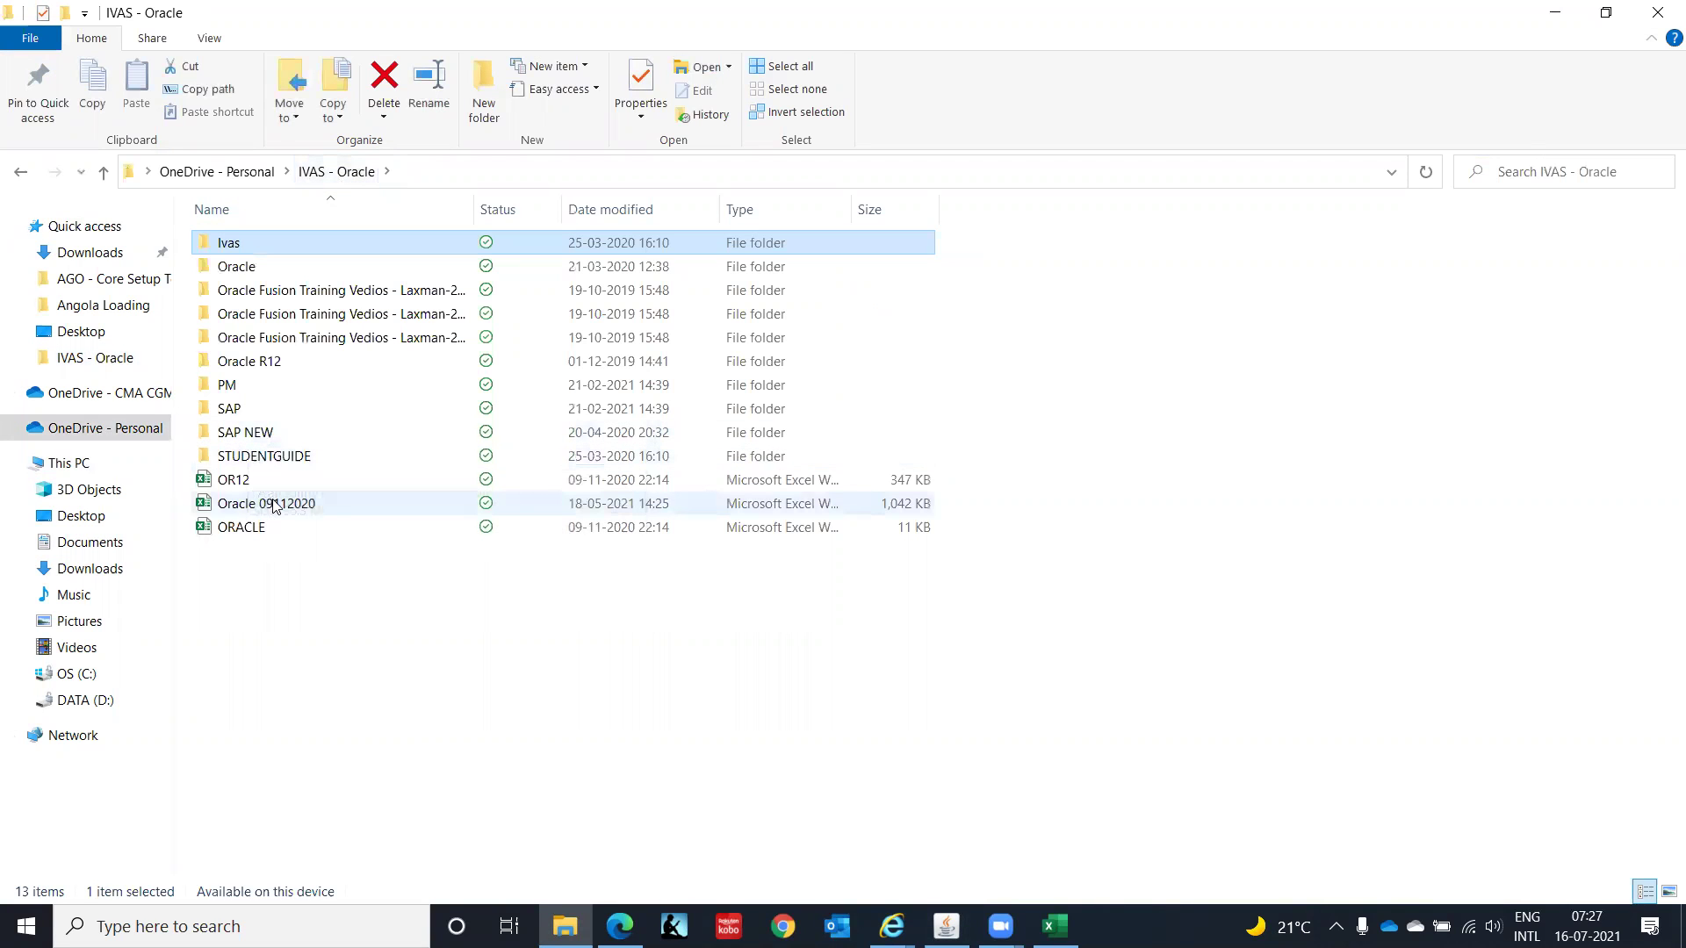
left_click(274, 505)
left_click(273, 504)
left_click(303, 530)
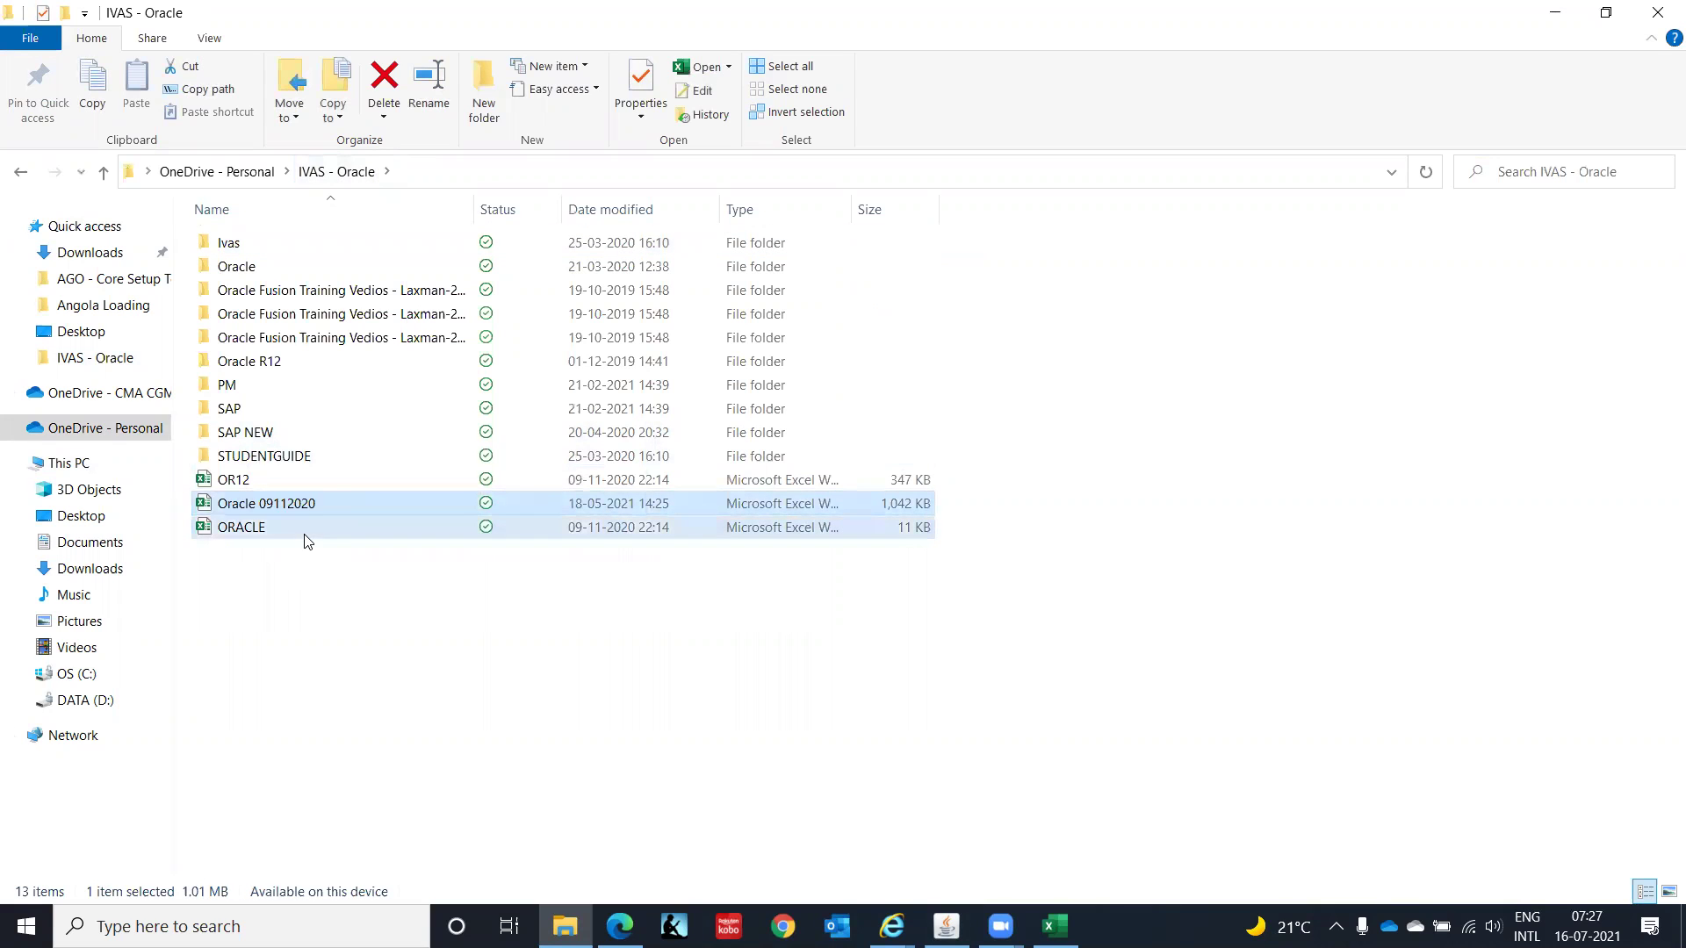
double_click(286, 500)
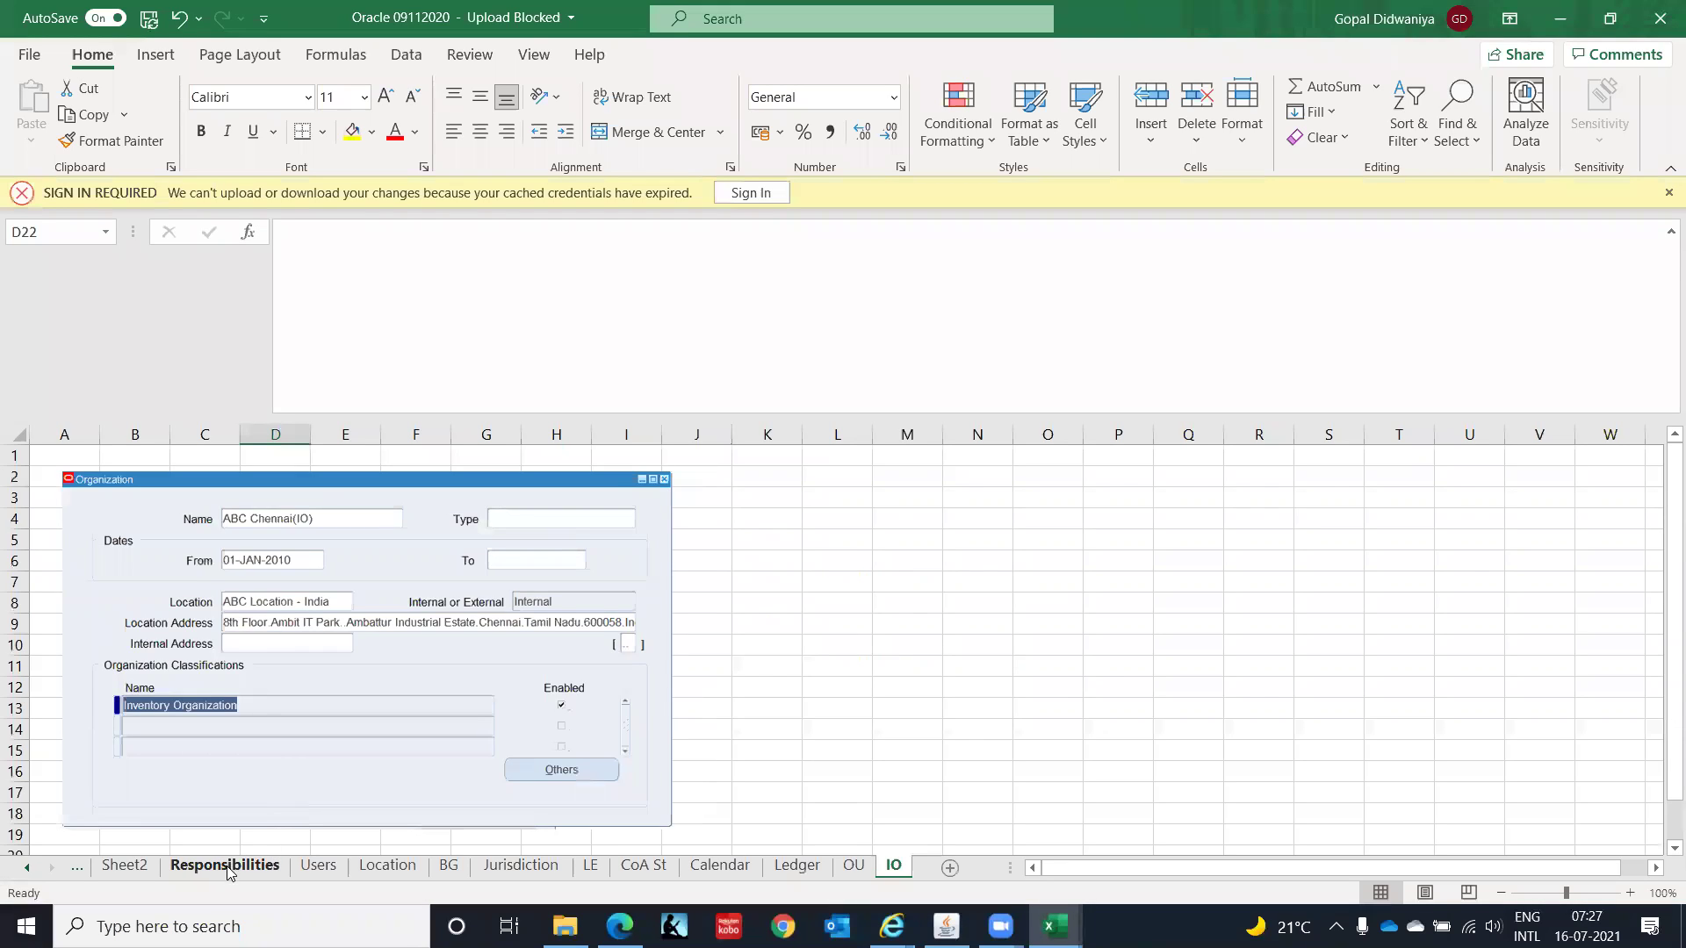
Step: Open the Responsibilities sheet and examine the sample Assets and Cash Management responsibility definitions from its beginning
left_click(228, 868)
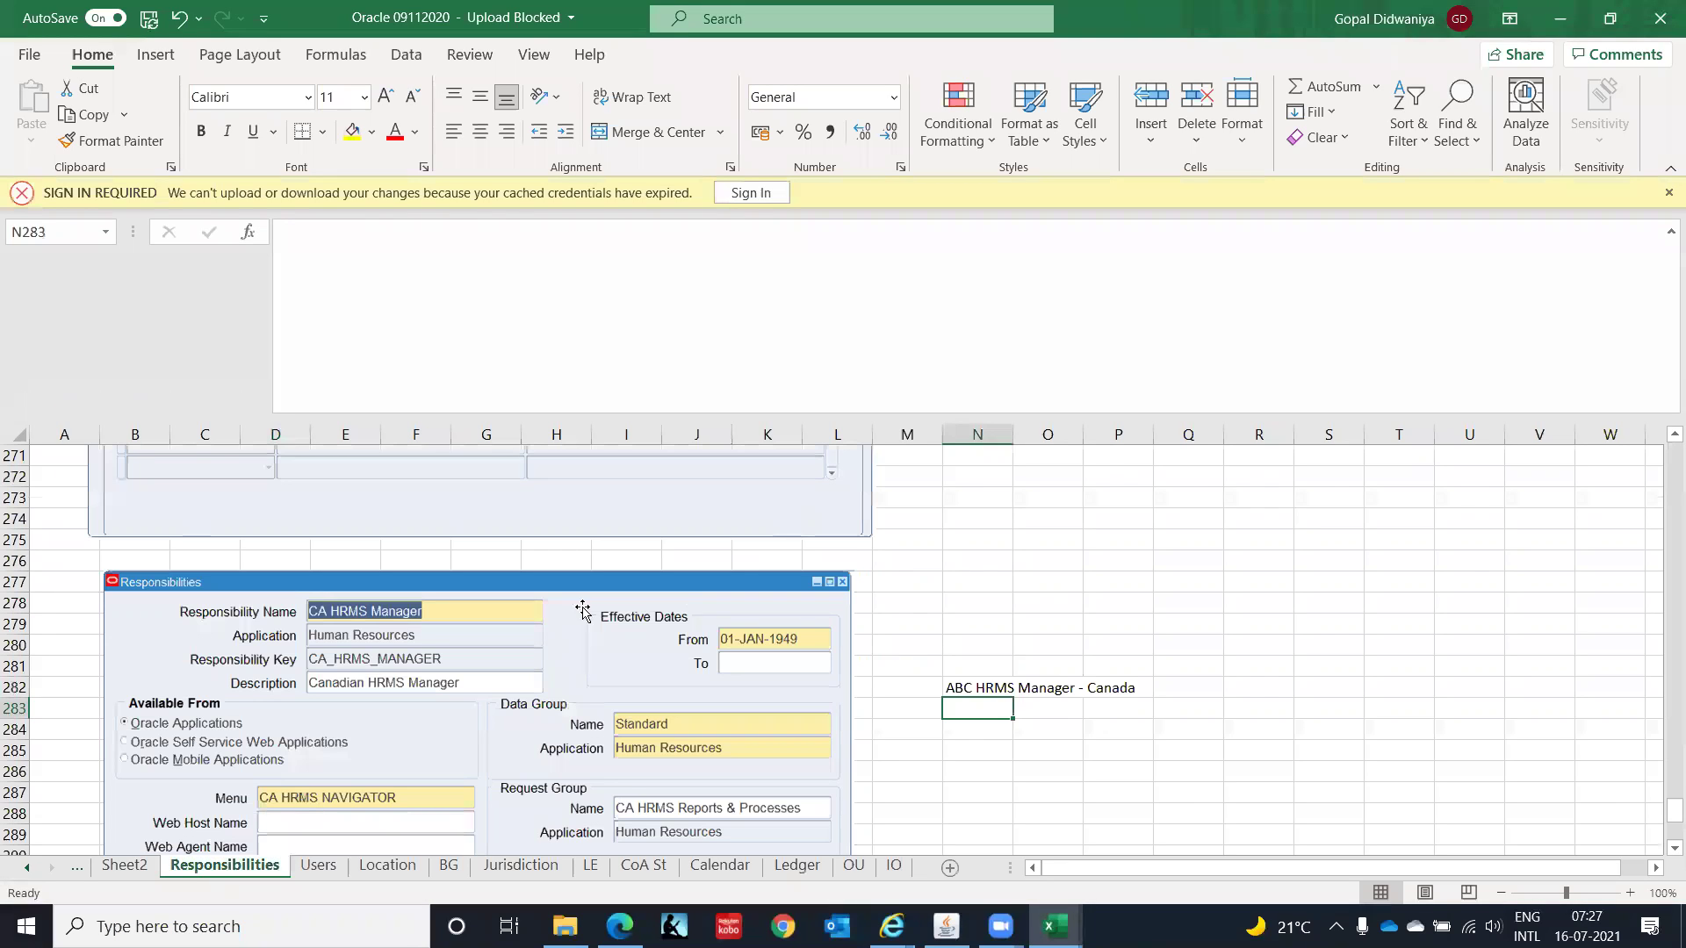
left_click(1089, 587)
key("ctrl+Home")
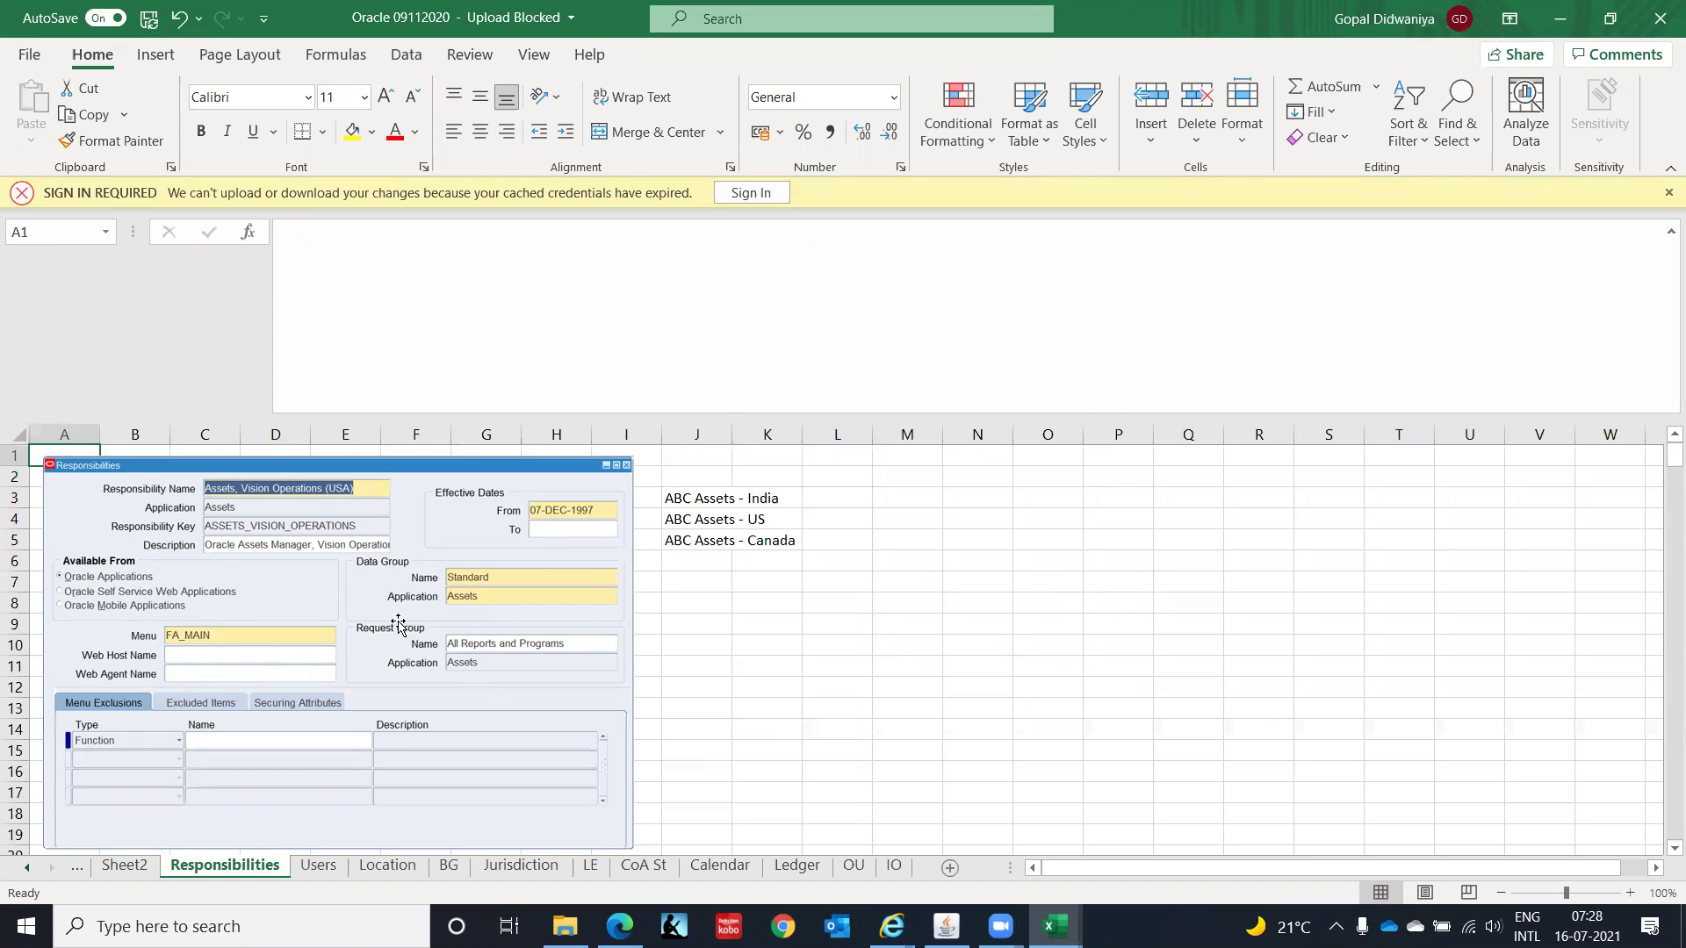
left_click(1002, 687)
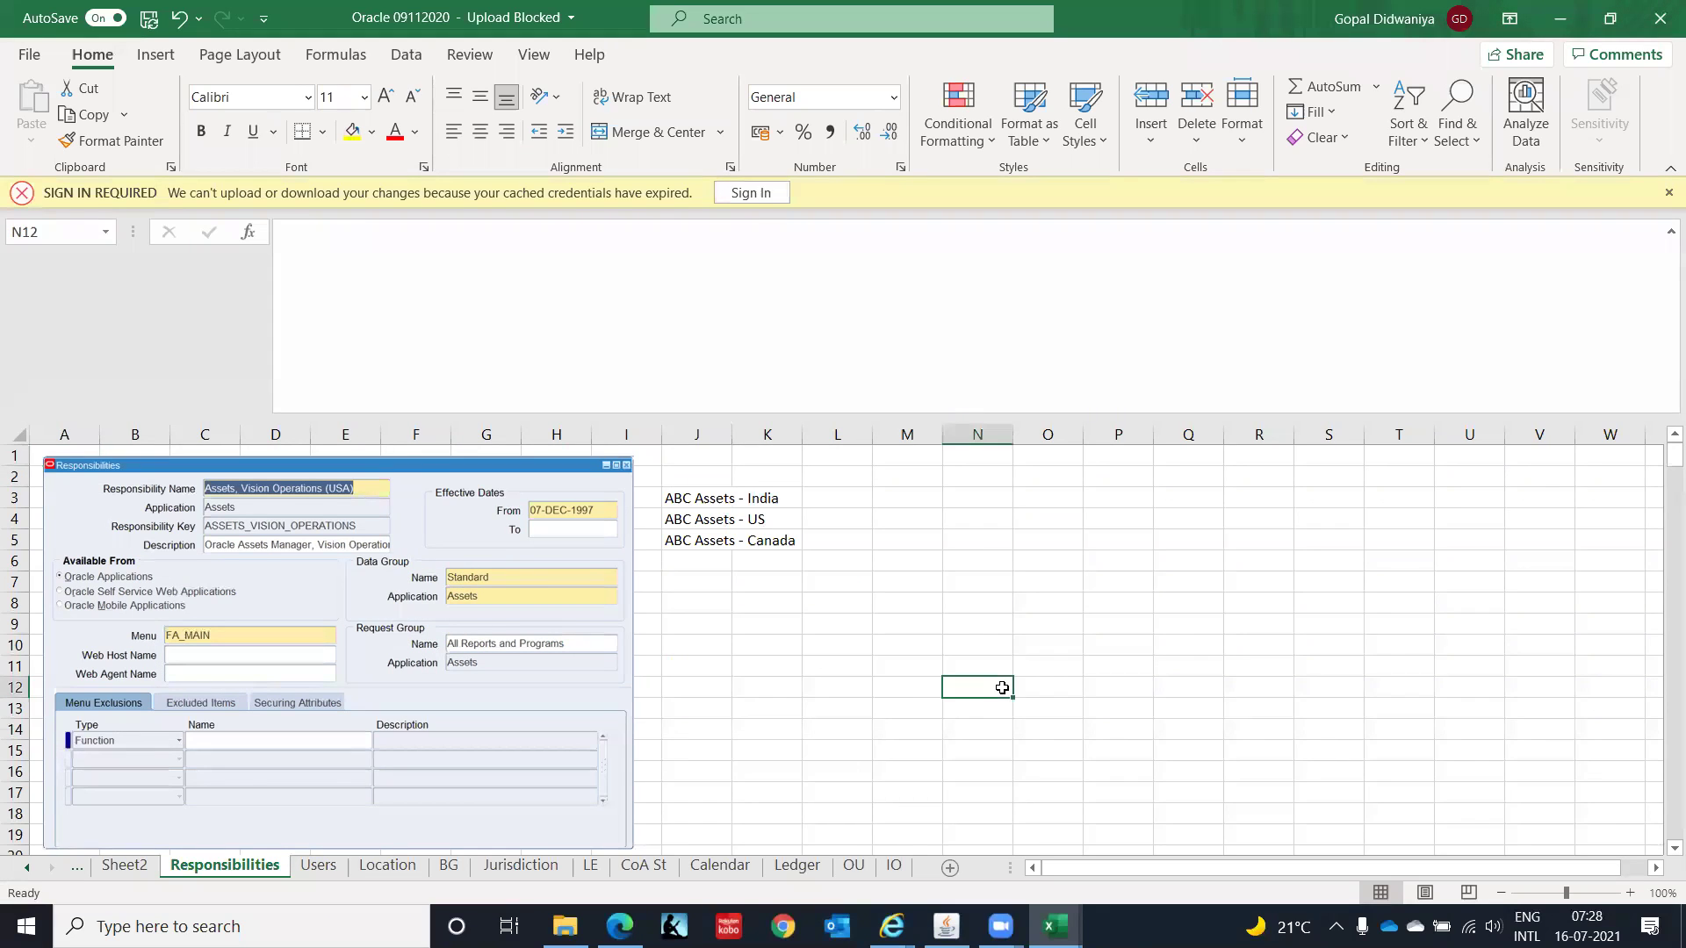
key("Down")
key("Down")
key("Down")
key("Down")
key("Down")
key("Down")
key("Down")
key("Down")
key("Down")
key("Down")
key("Down")
key("Down")
key("Down")
key("Down")
key("Down")
key("Down")
key("Down")
key("Down")
key("Down")
key("Down")
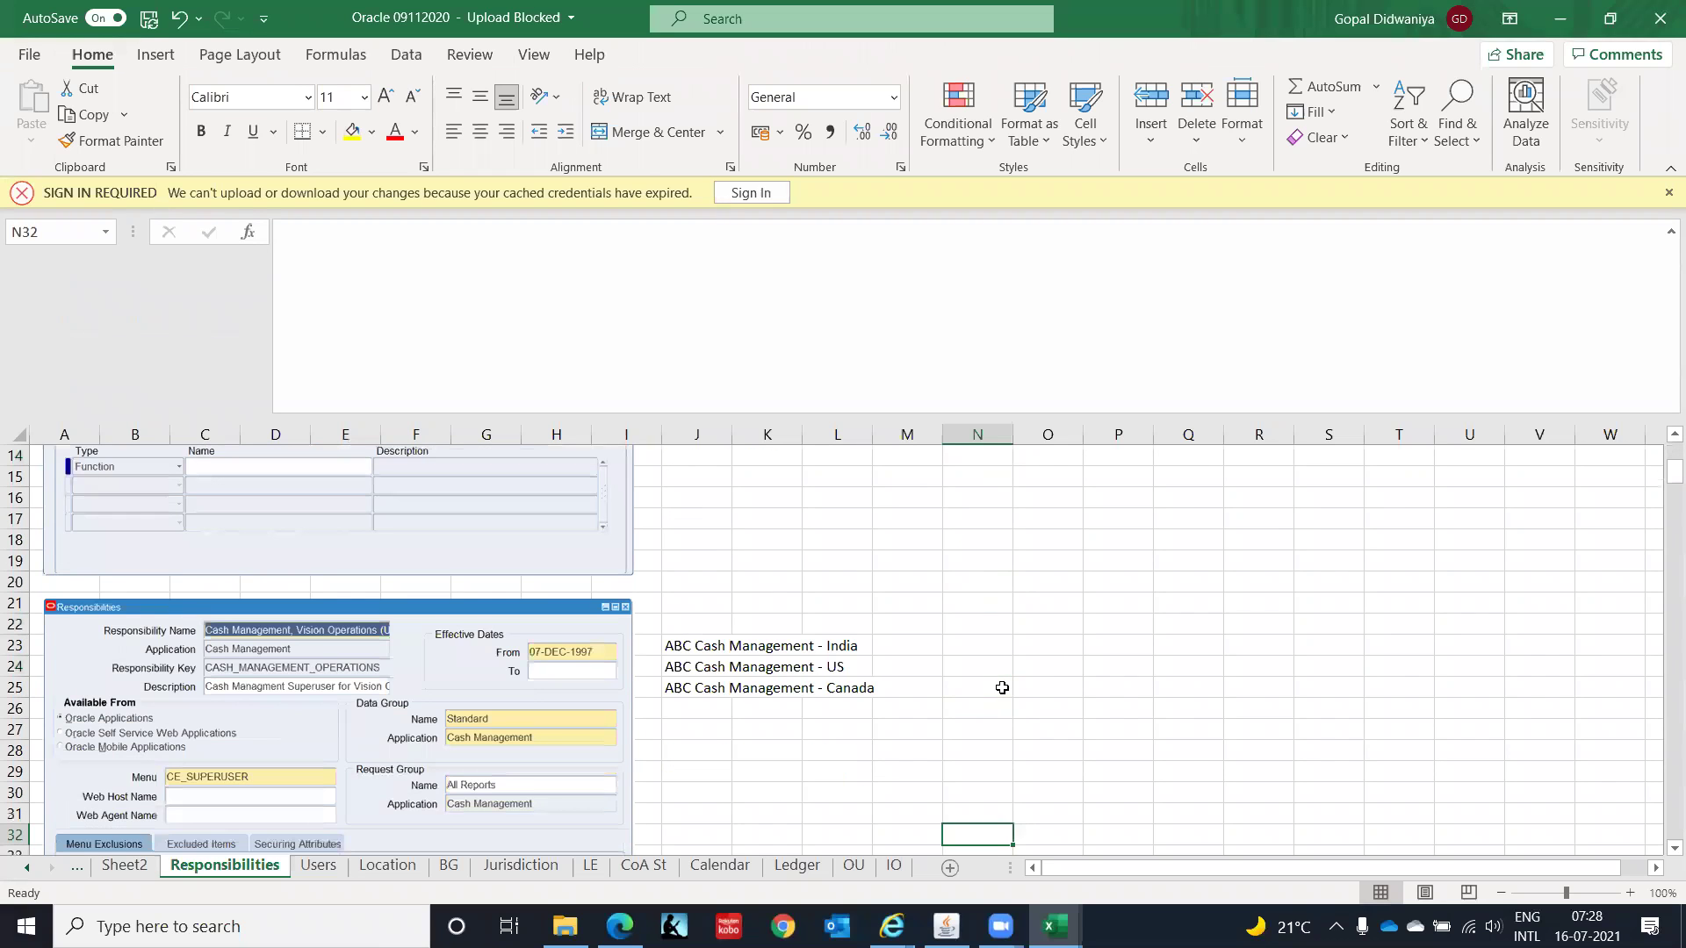
Step: Examine the sample General Ledger responsibility definition and the India, US and Canada names listed beside it
key("Down")
key("Down")
key("Down")
key("Down")
key("Down")
key("Down")
key("Down")
key("Down")
key("Down")
key("Down")
key("Down")
key("Down")
key("Down")
key("Down")
key("Down")
key("Down")
key("Down")
key("Down")
key("Down")
key("Down")
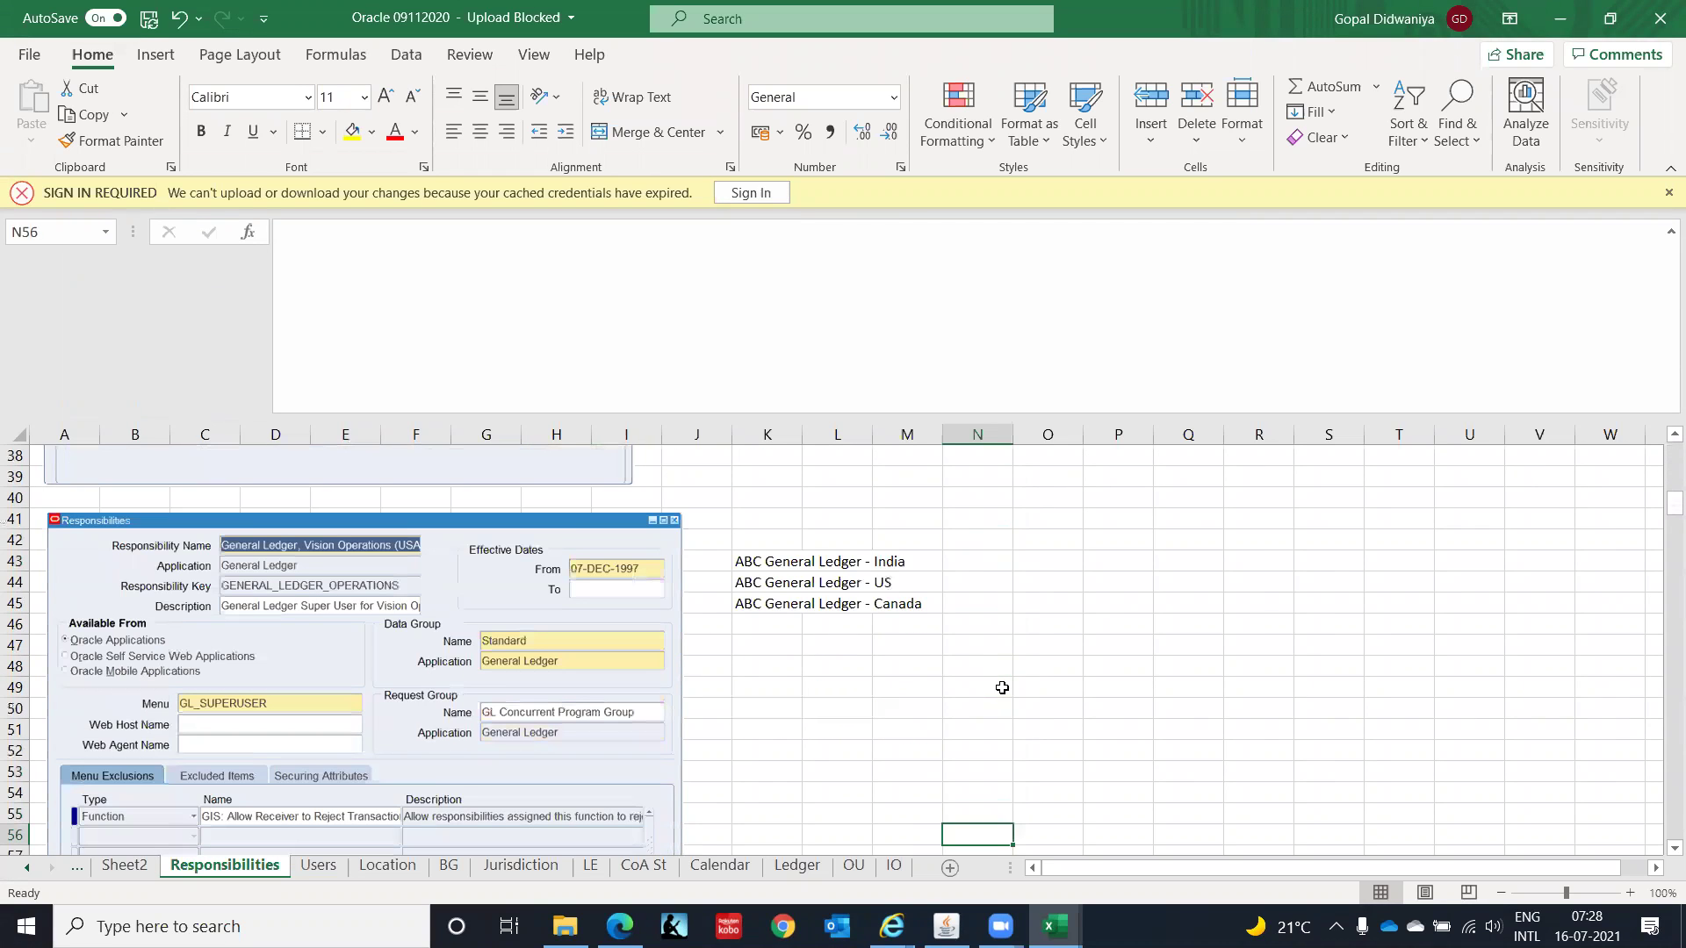
key("Down")
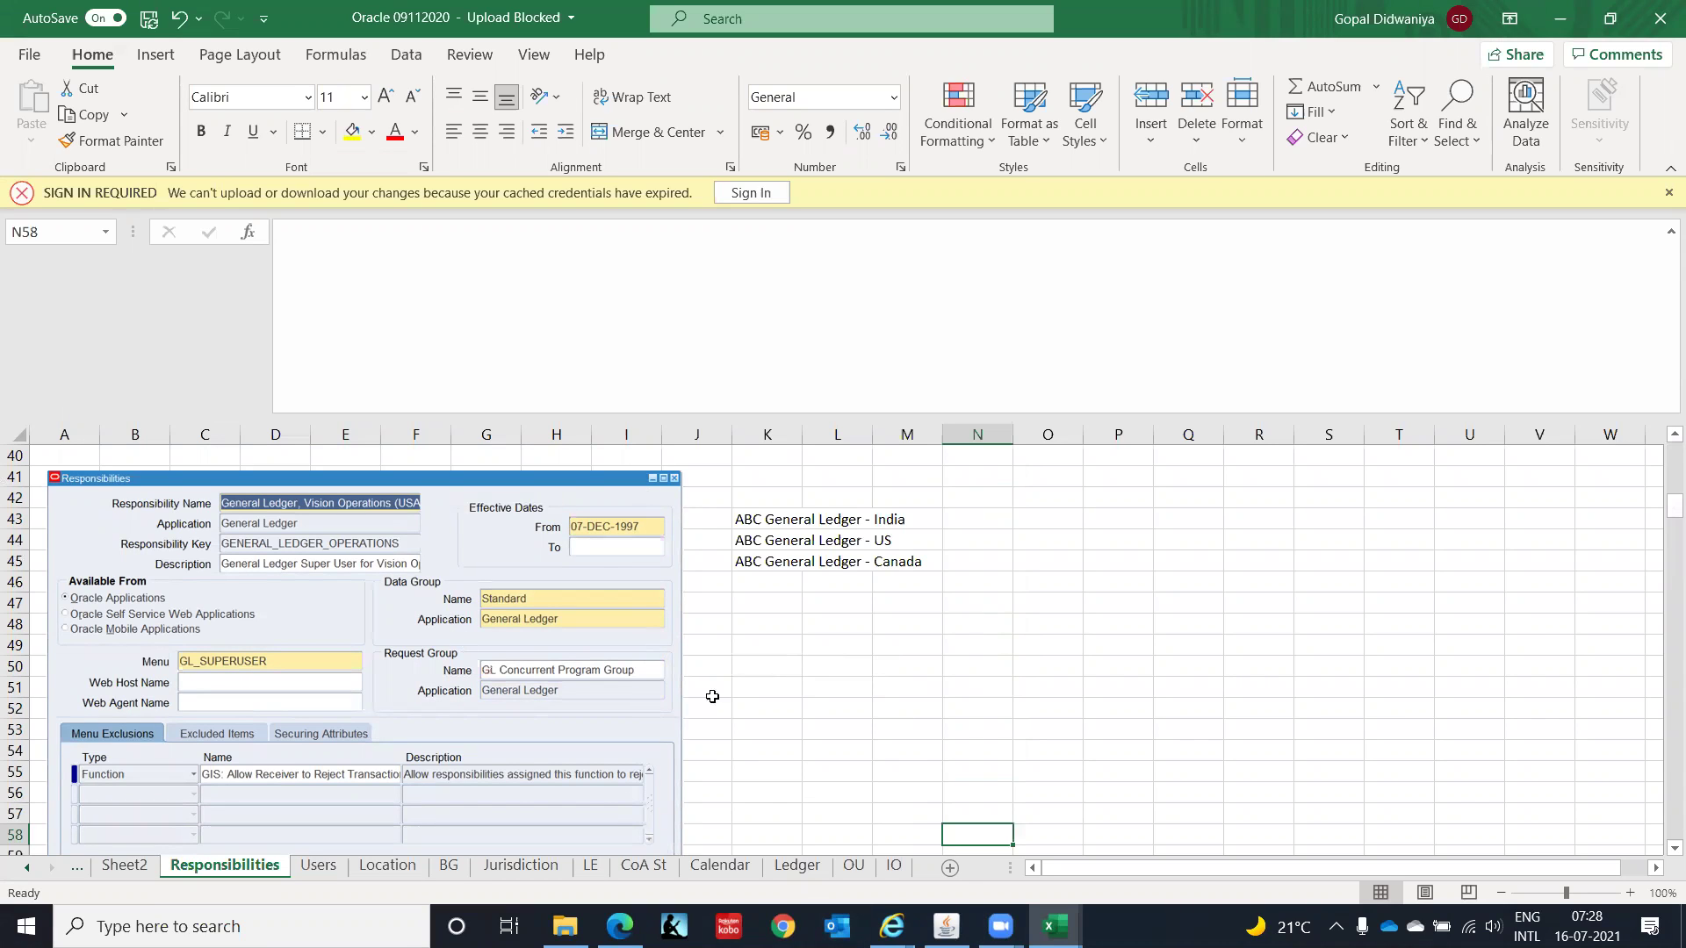
left_click(829, 654)
key("Down")
key("Down")
key("Down")
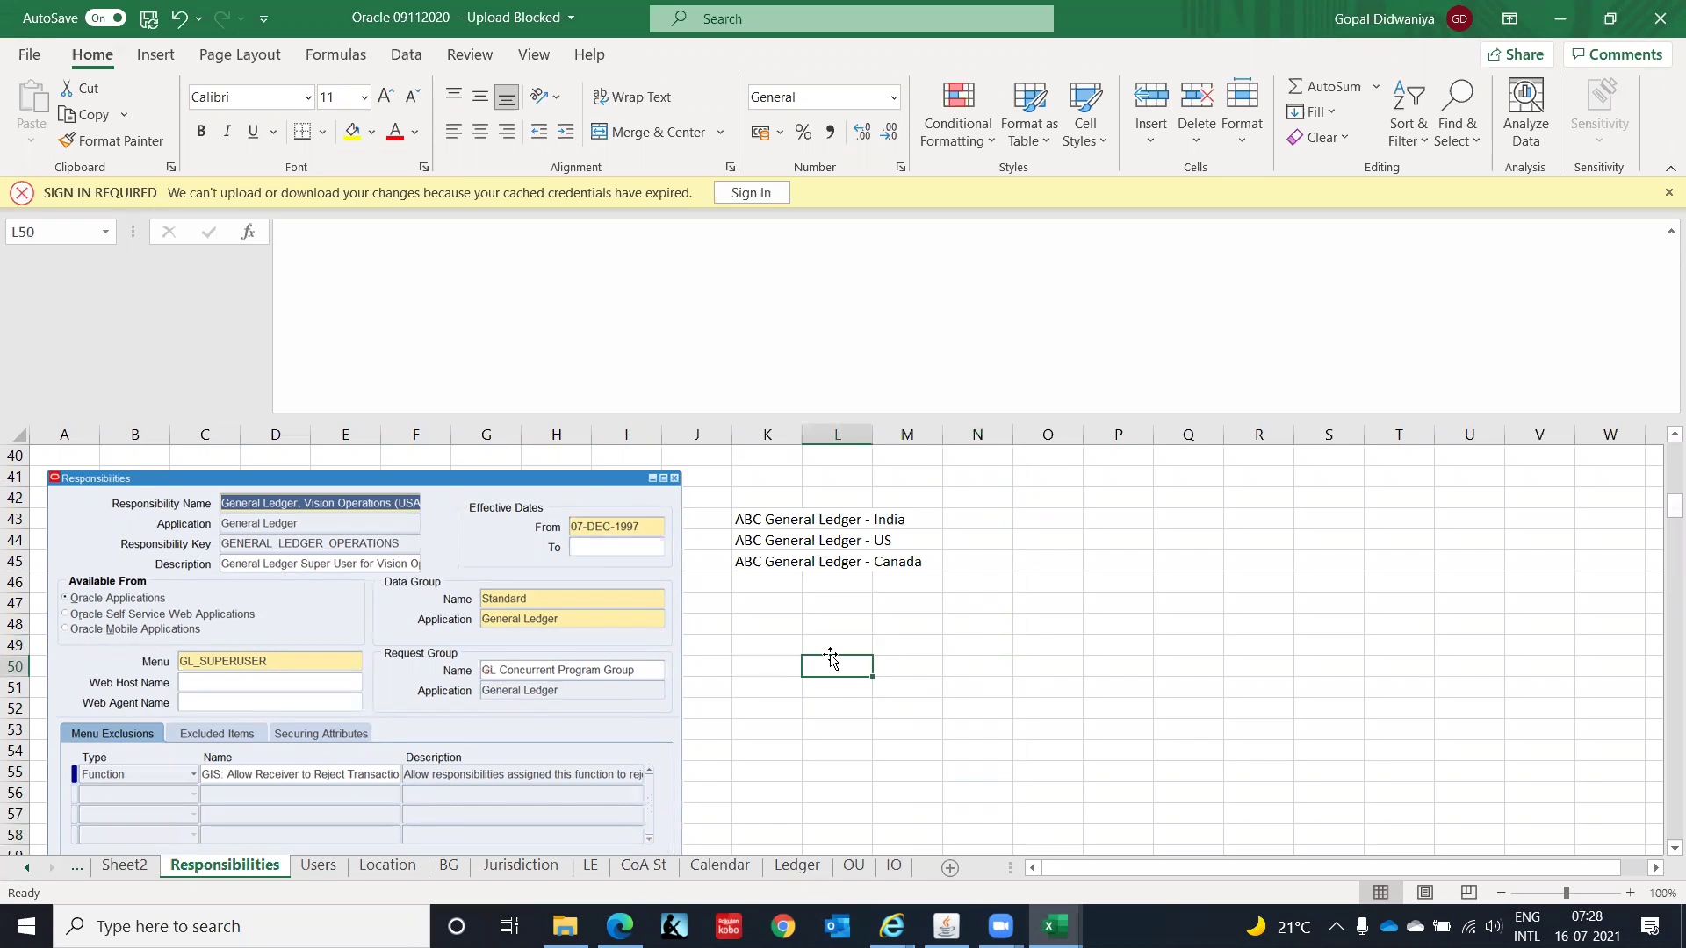
key("Down")
key("Down")
key("Down")
key("Down")
key("Down")
key("Down")
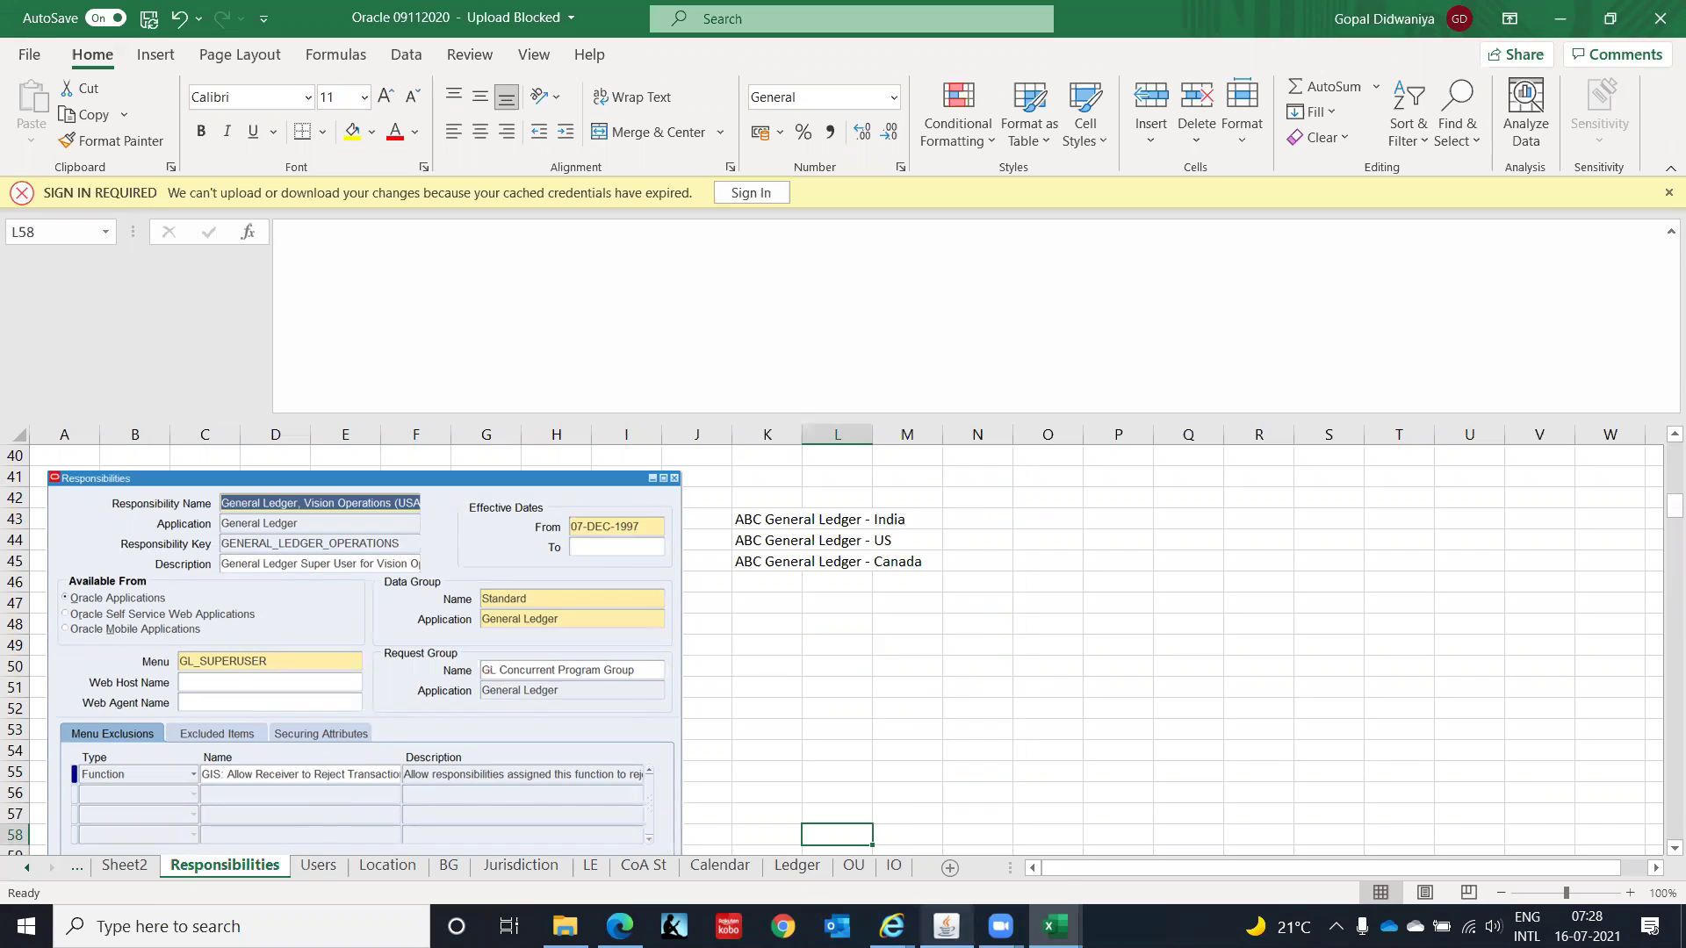
Step: Switch to Oracle Applications and enter IT GENERAL LEDGER (IN) as the responsibility name
left_click(945, 926)
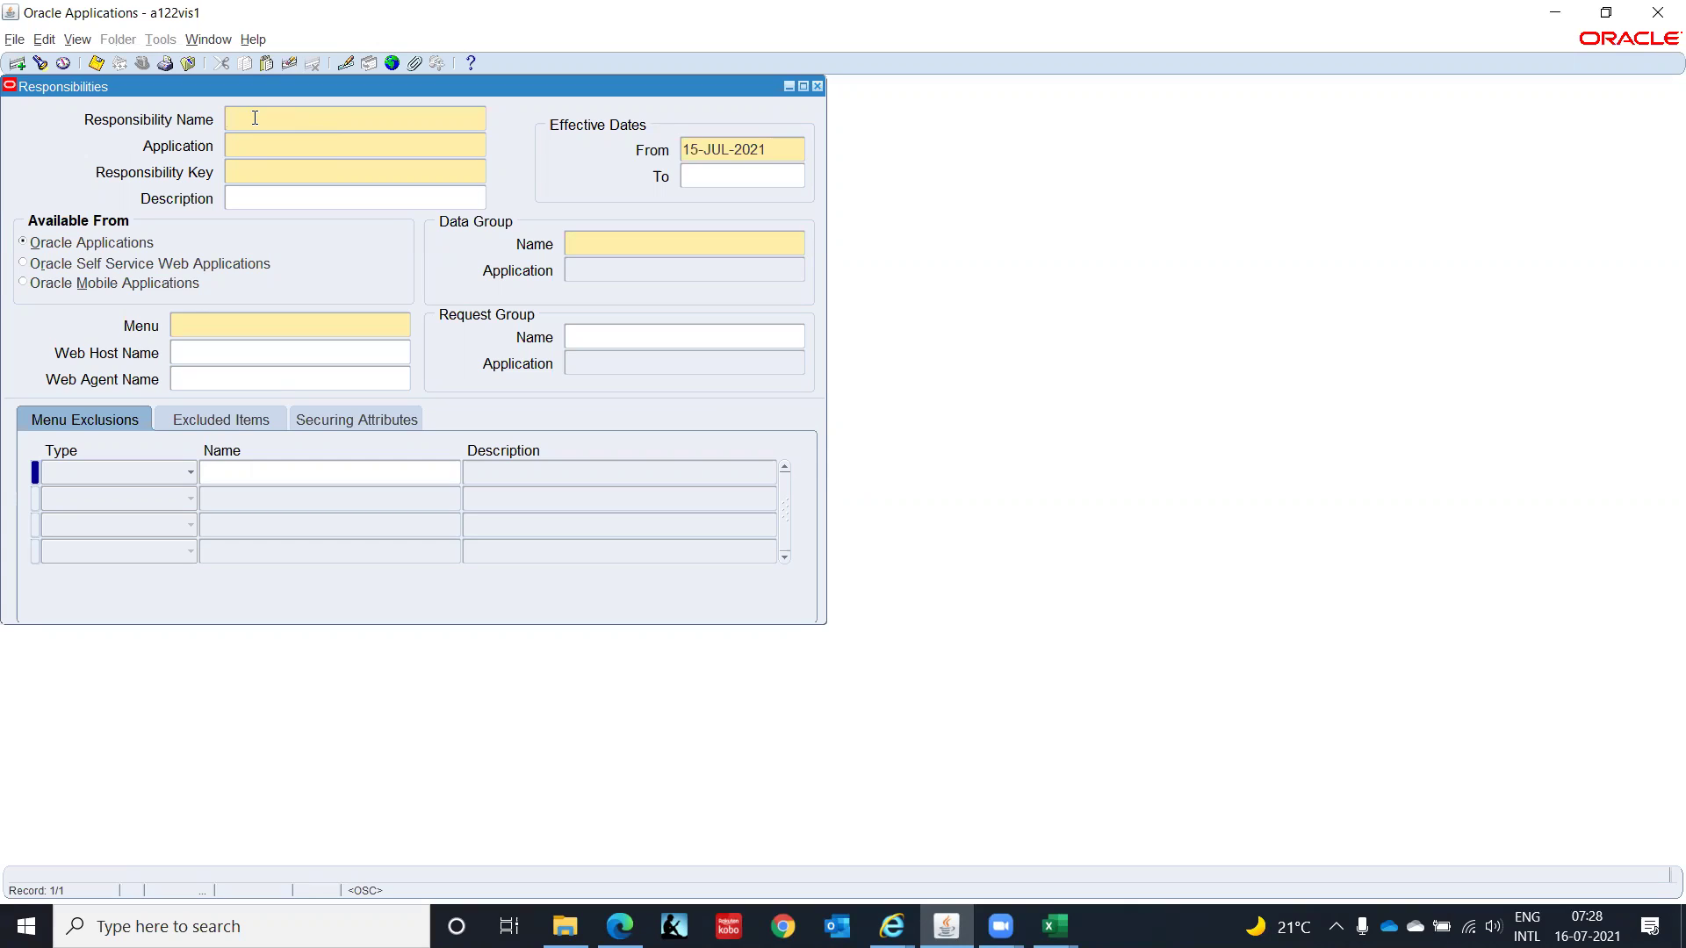
type("IT GENE")
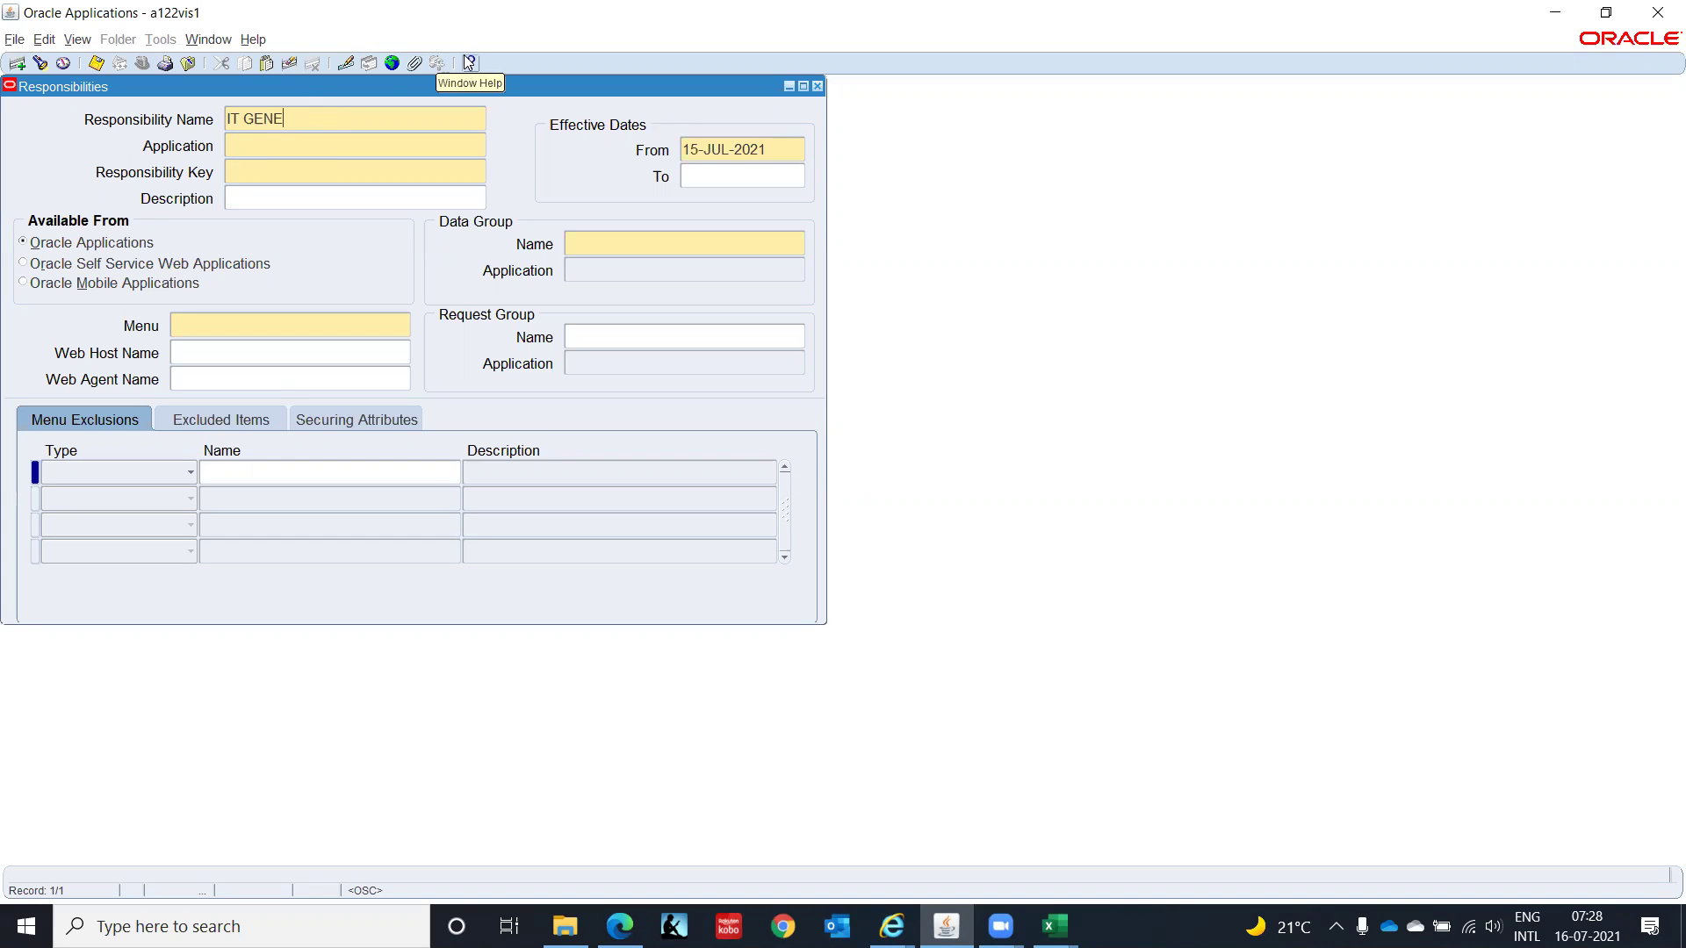
type("RA")
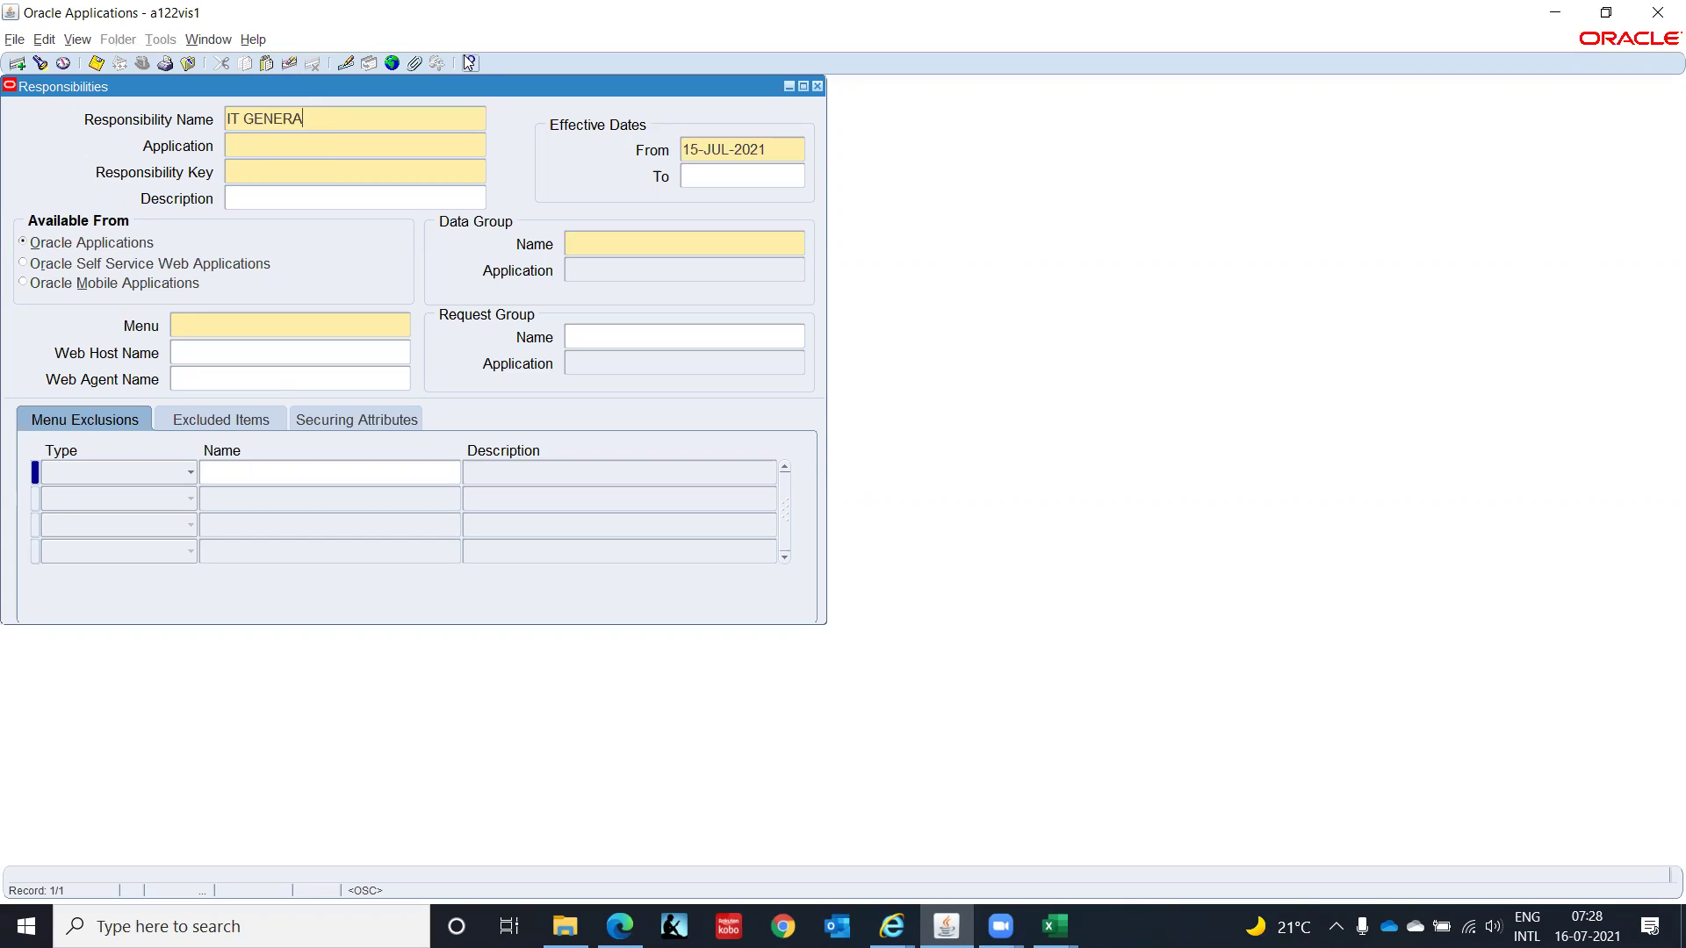
type("L LEDGER (IN)")
Step: Replace the responsibility name with GL Super User, IT India
left_click_drag(420, 121, 14, 154)
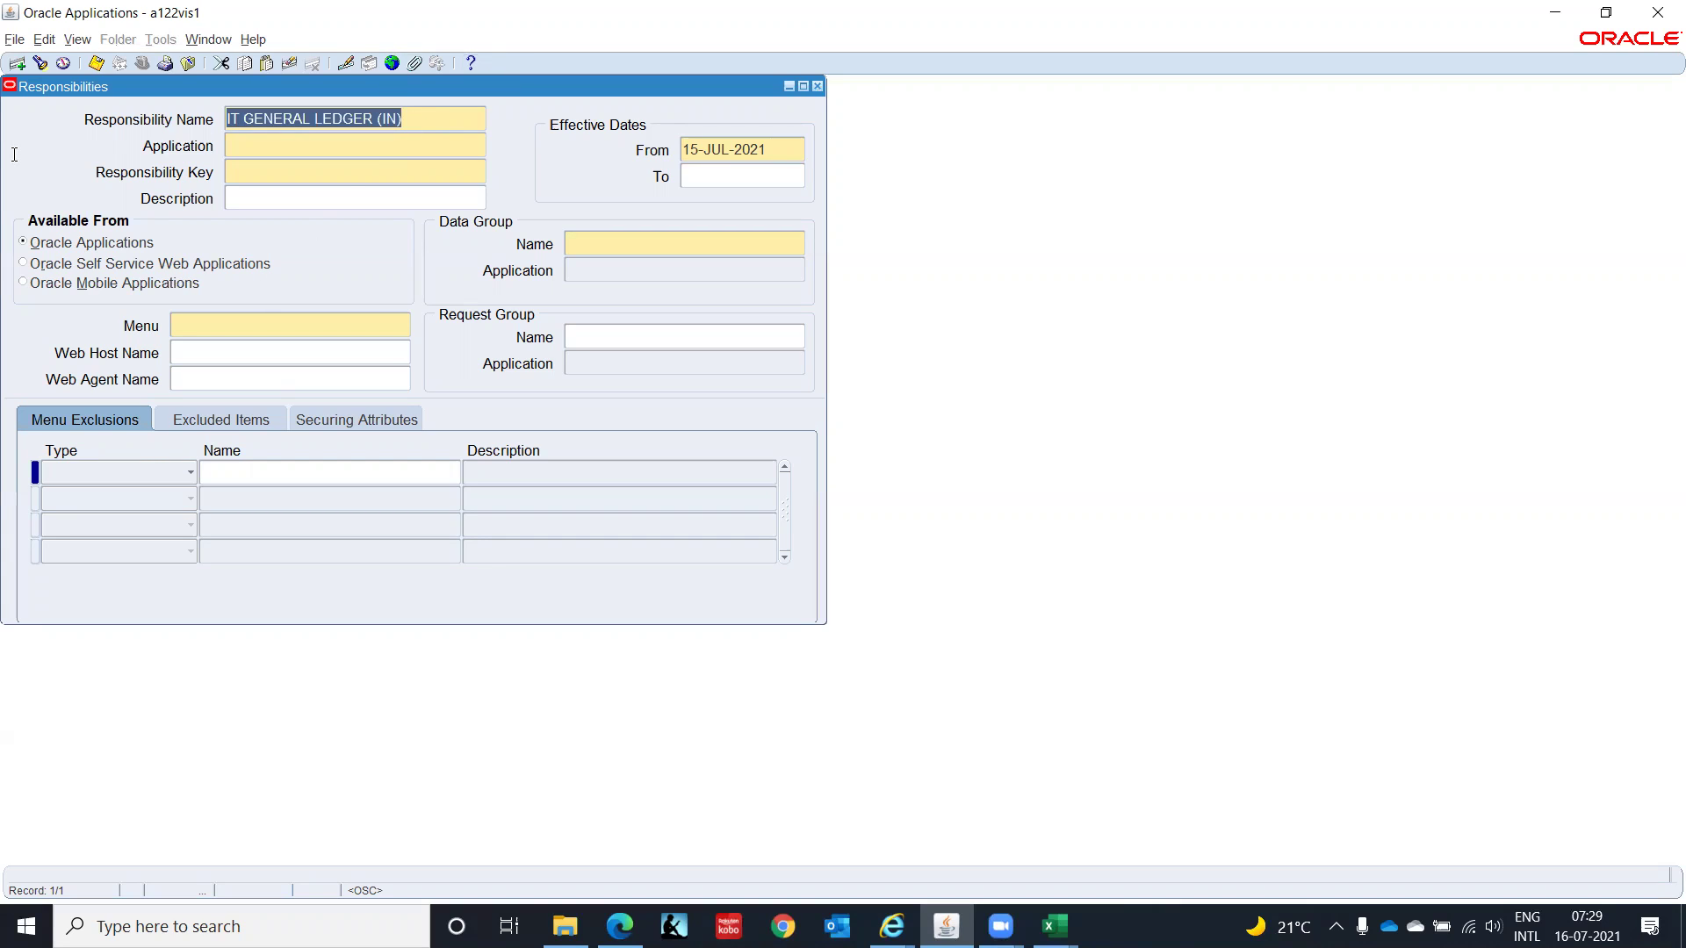
type("GL")
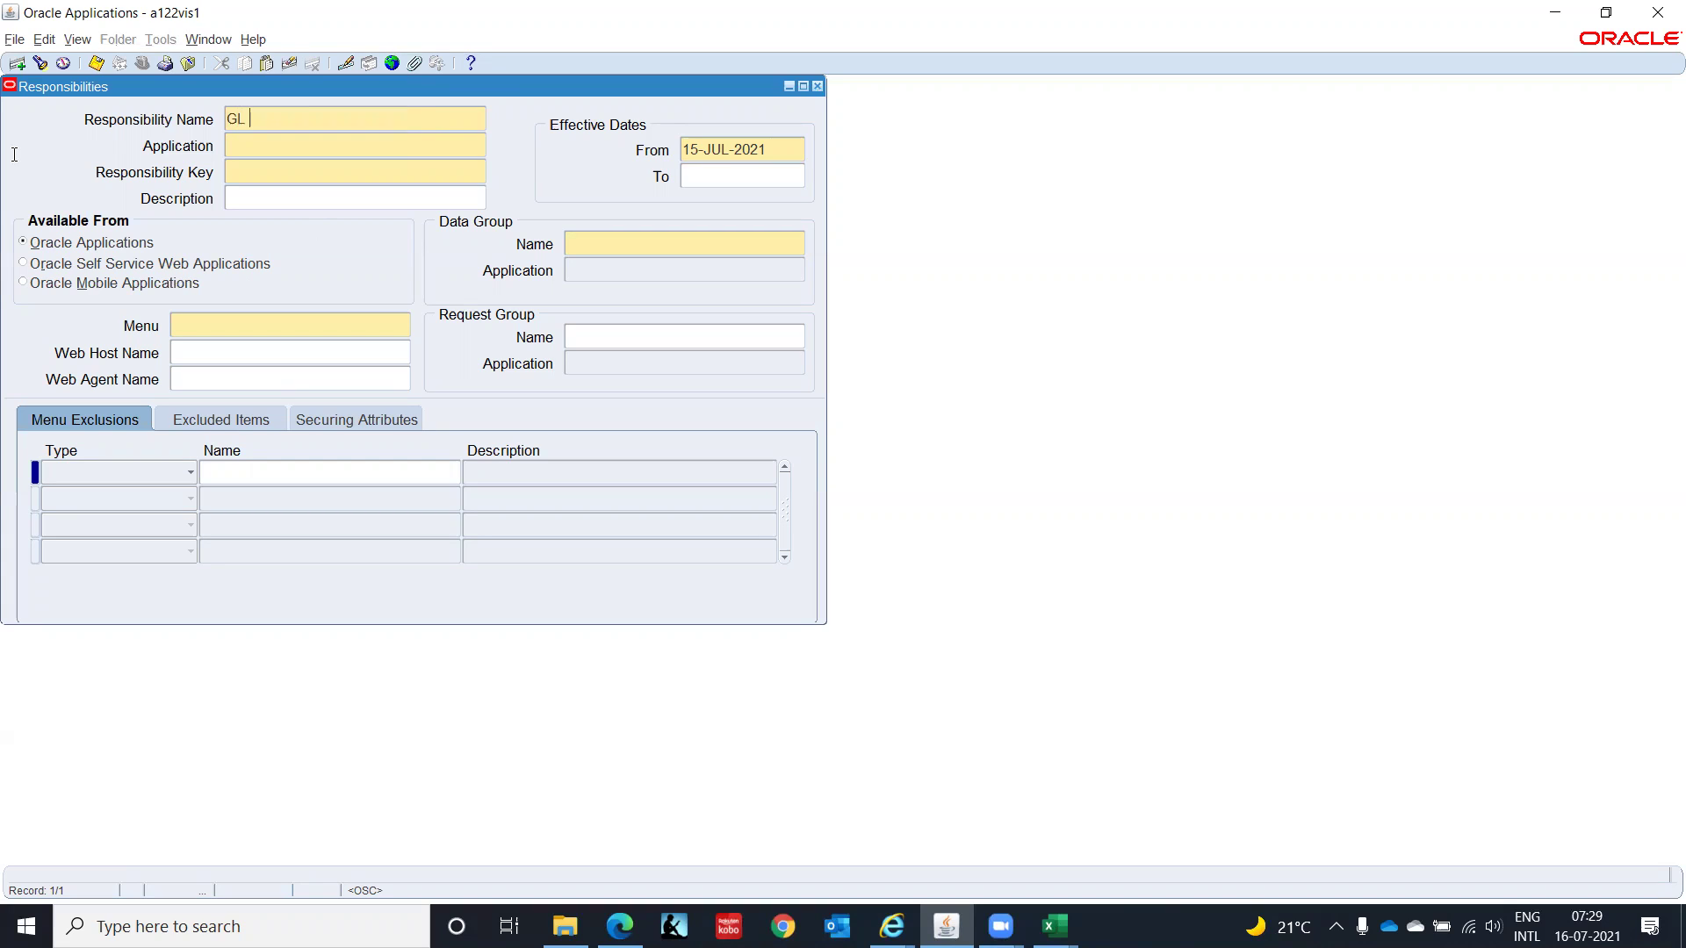
type(" SUper")
key("BackSpace")
key("BackSpace")
key("BackSpace")
key("BackSpace")
type("uper User, IT India")
key("Tab")
Step: Set the application to General Ledger and the responsibility key to GL_SUPERUSER_IT_INDIA
type("Gene")
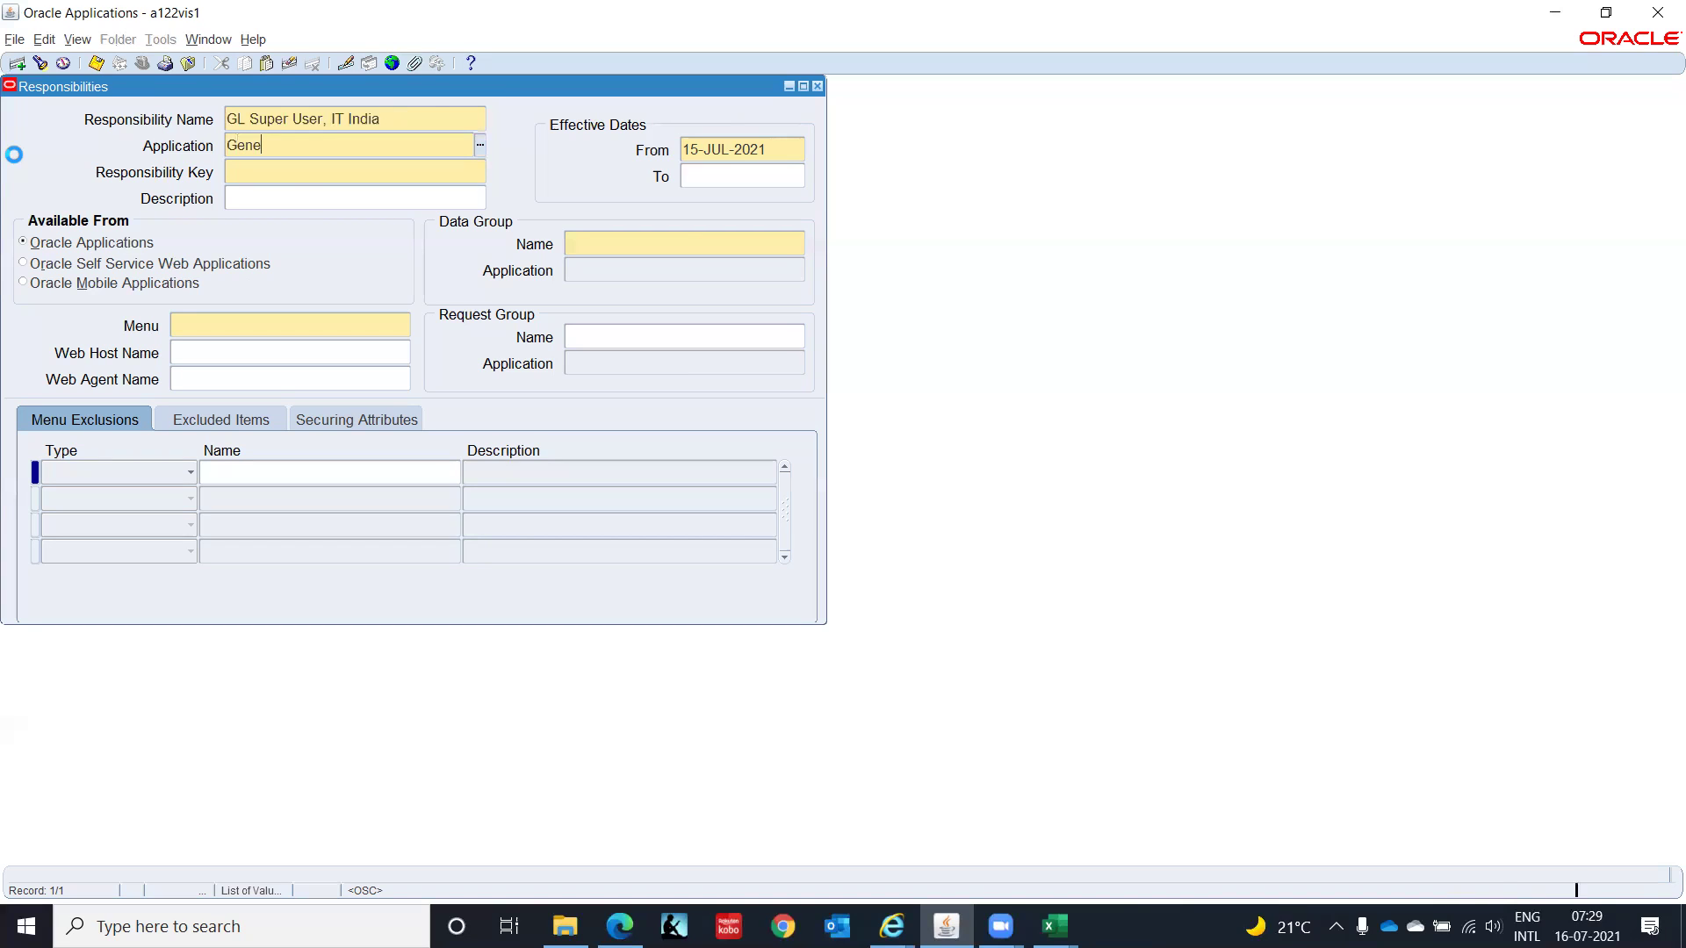
key("Down")
key("Return")
type("GL_SUPERUSER_IT_INDIA")
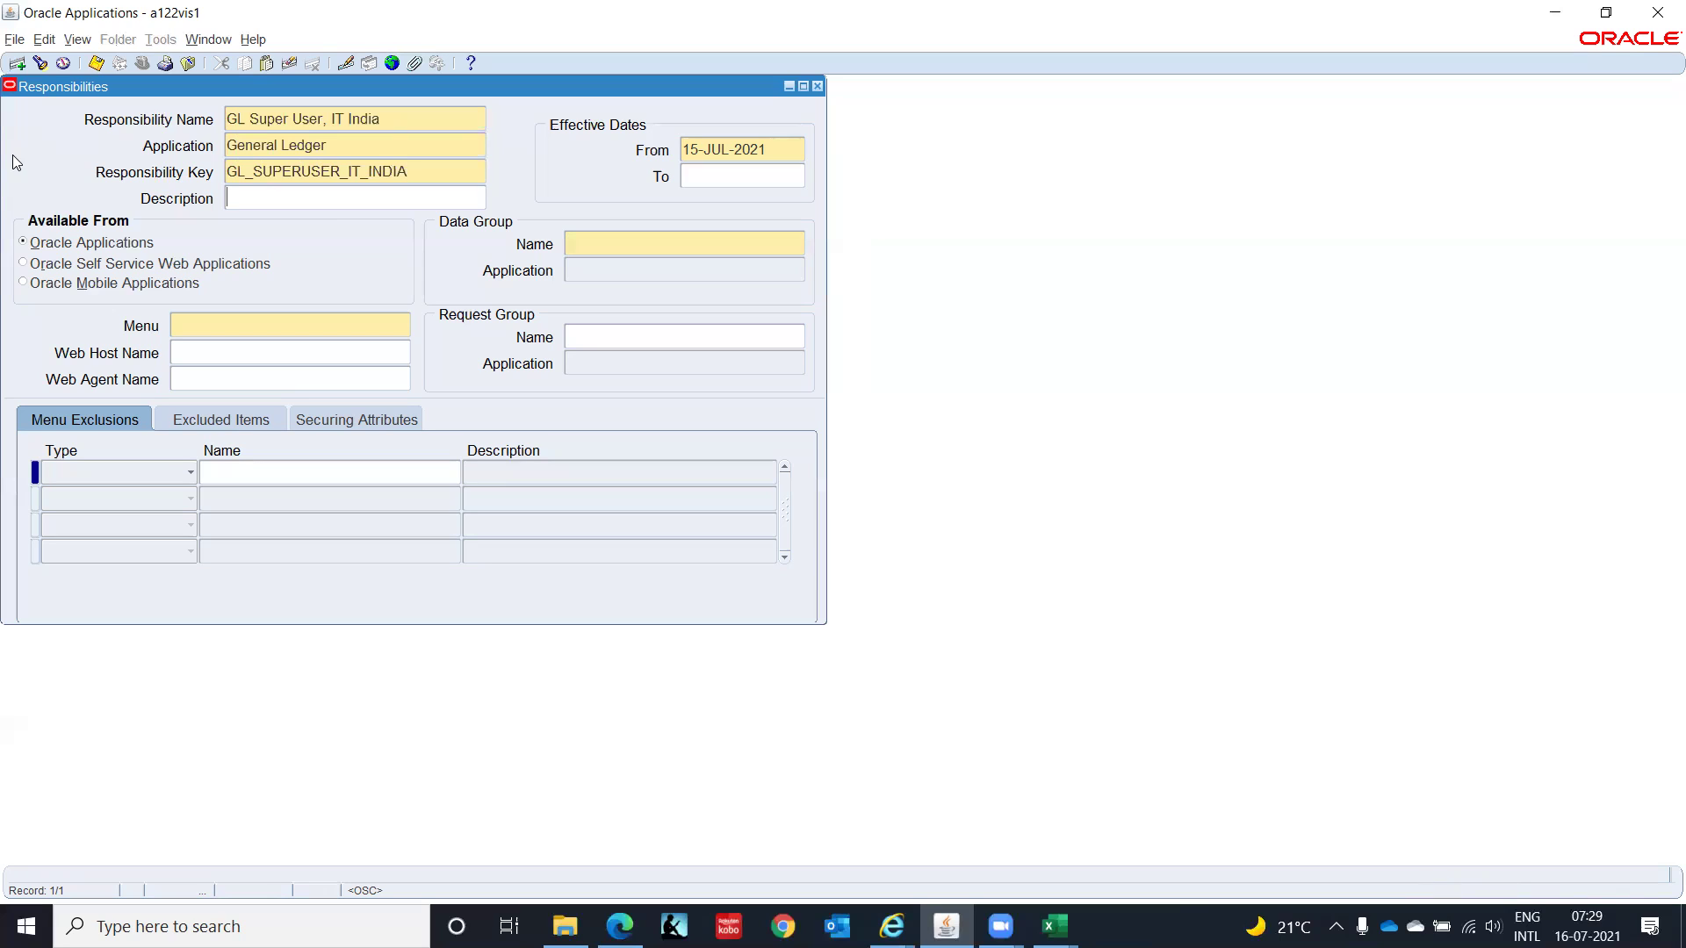
Step: Set the GL responsibility's effective start date to 01-JAN-2000
key("Tab")
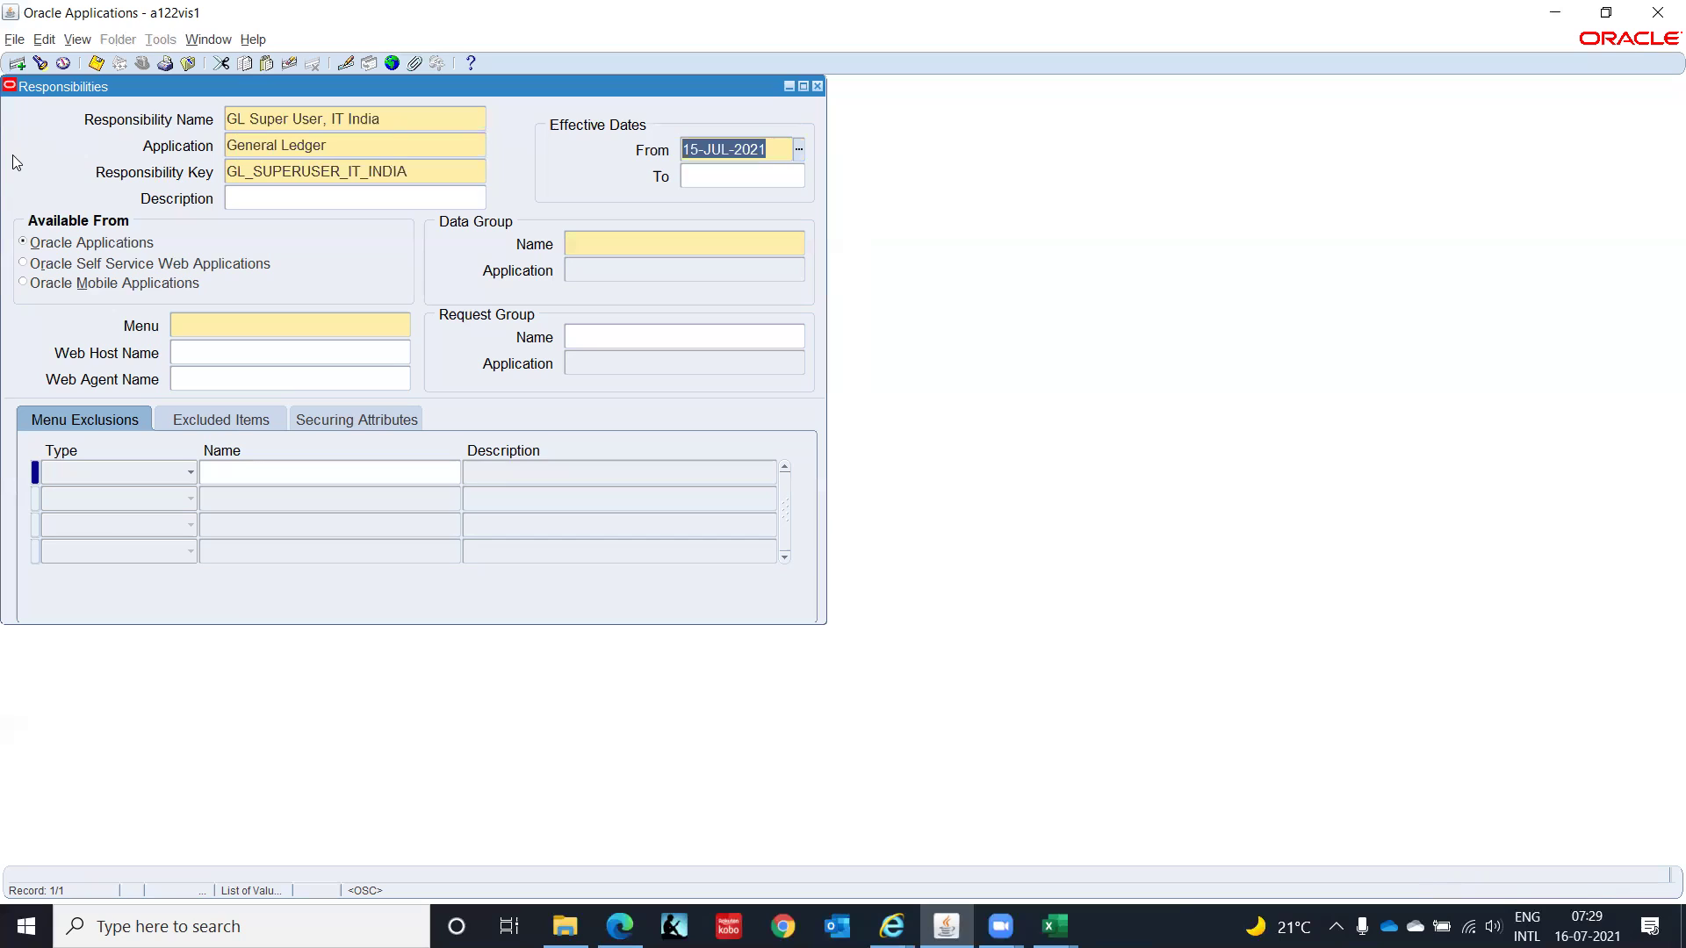
type("01-")
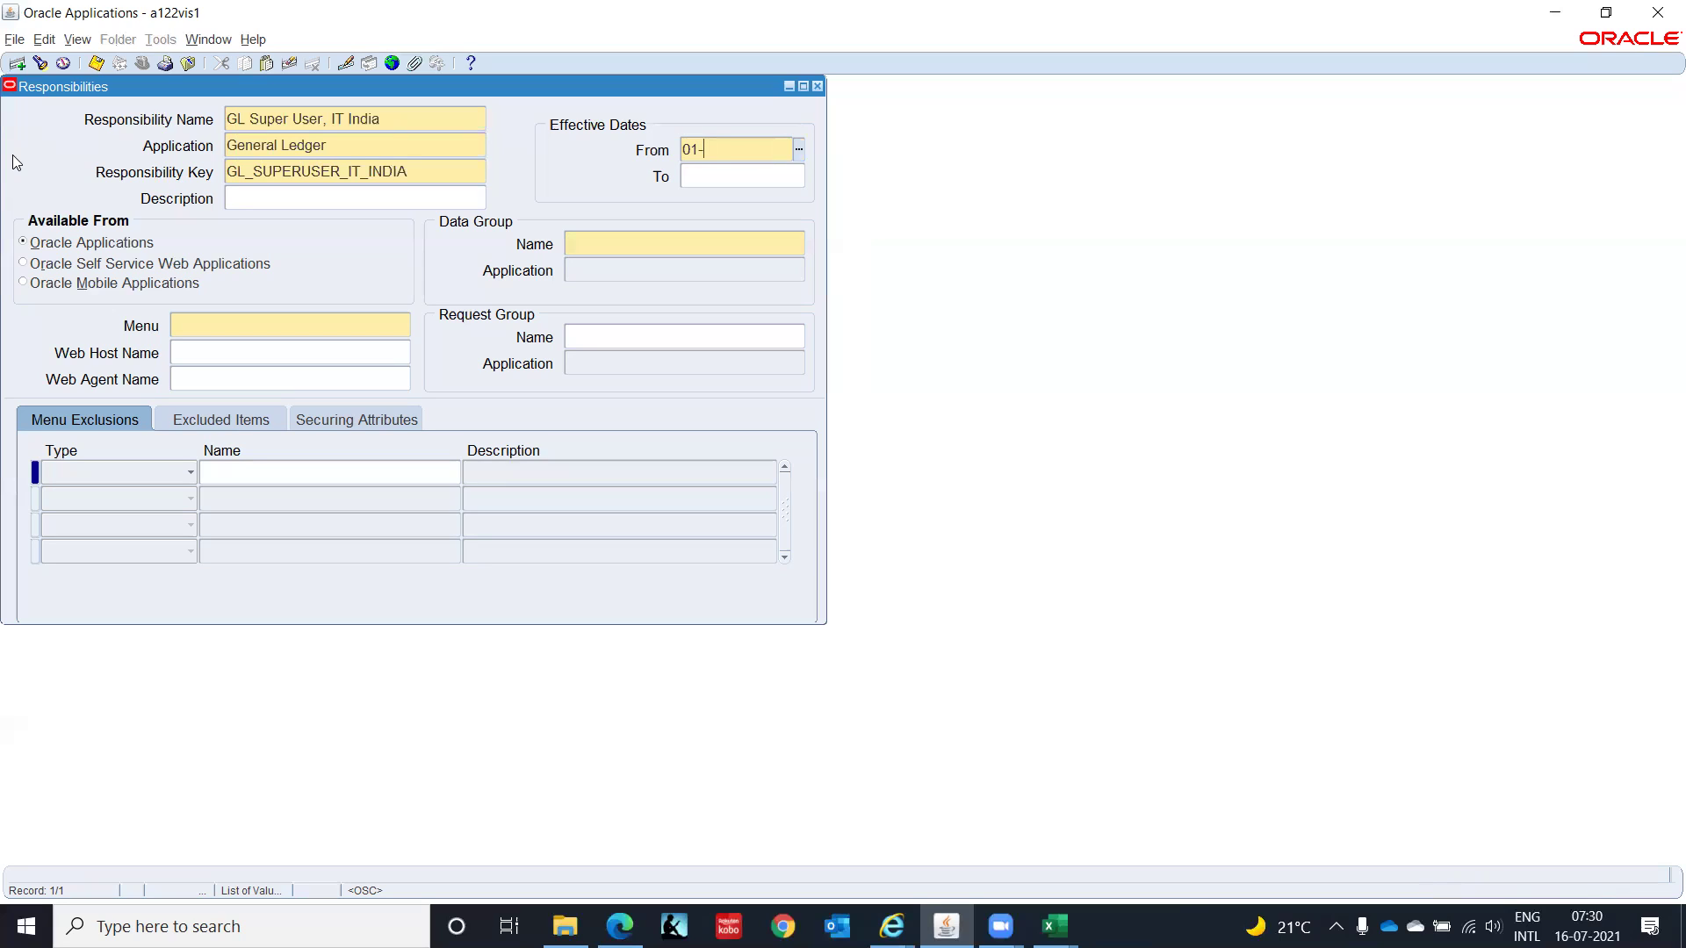
type("JAN-2000")
key("Tab")
Step: Check the General Ledger sample in the Excel workbook and set the data group to Standard with the General Ledger application
left_click(591, 241)
key("alt+Tab")
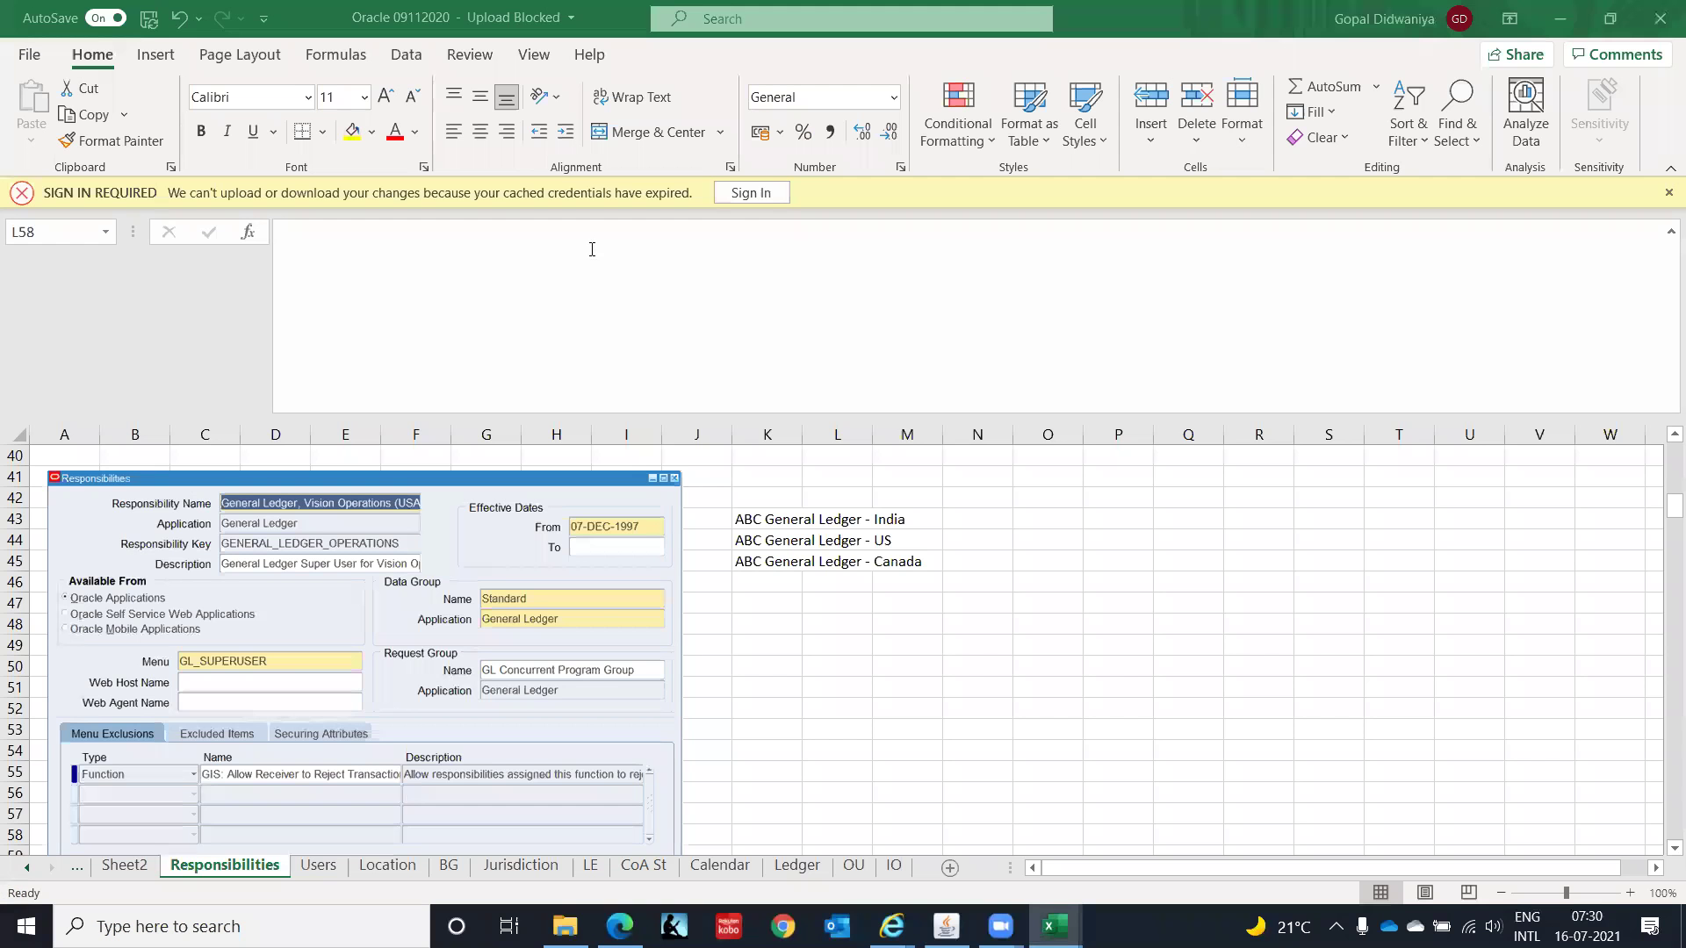
key("alt+Tab")
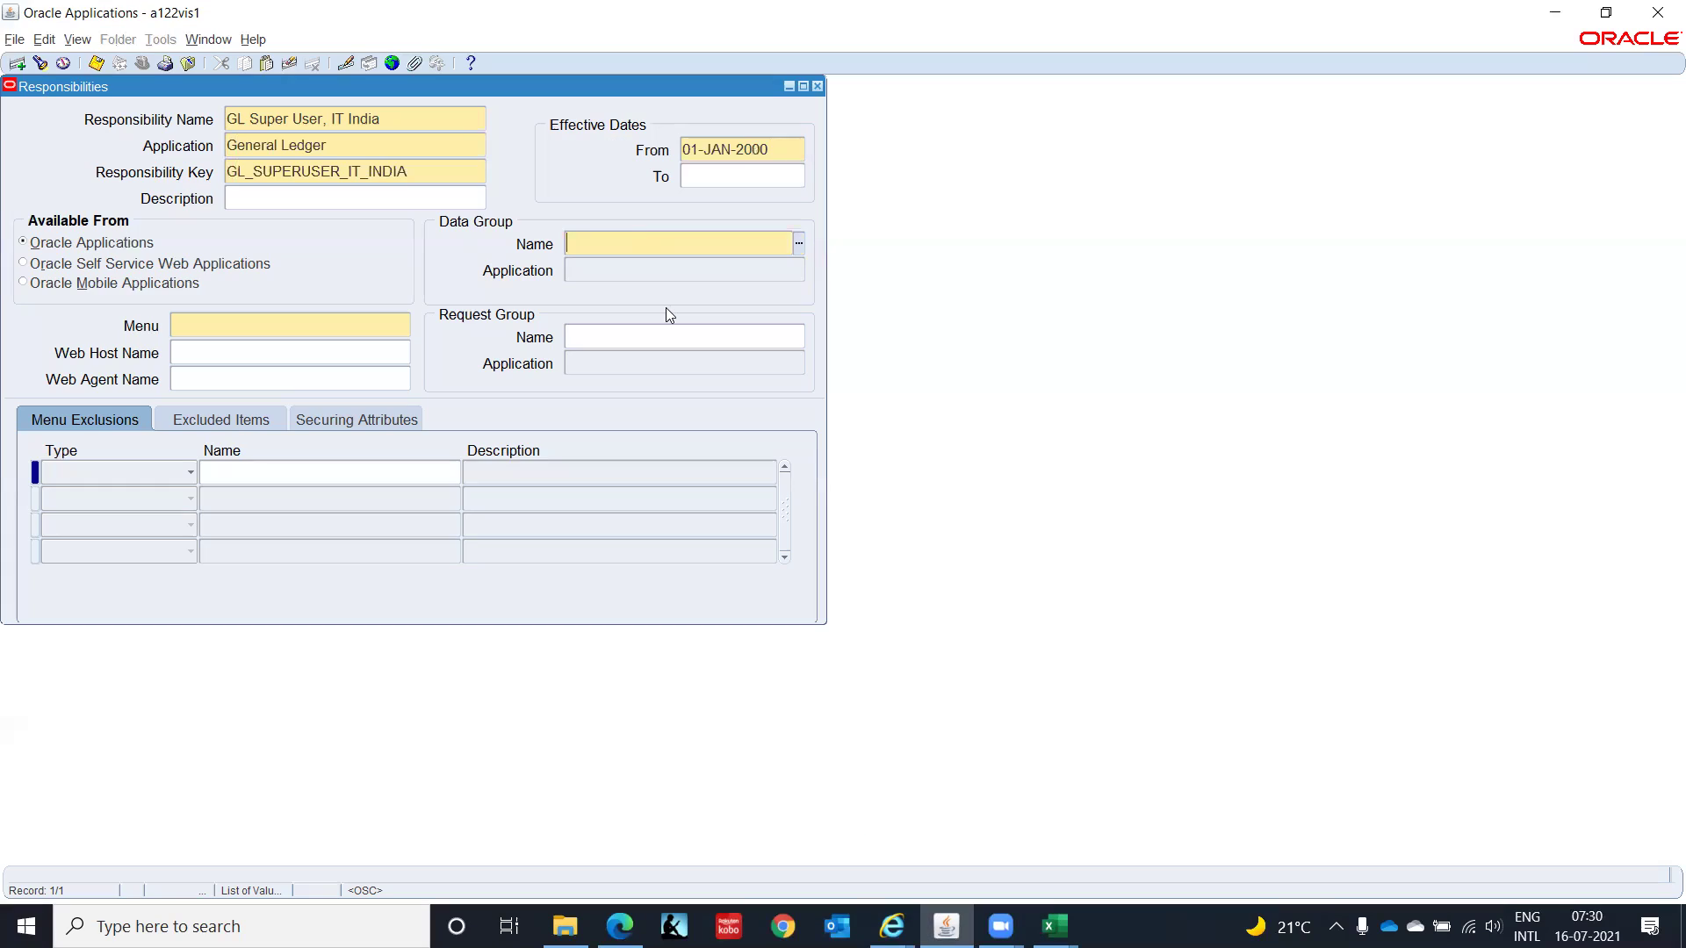
type("Stand")
key("Tab")
type("Gene")
key("Tab")
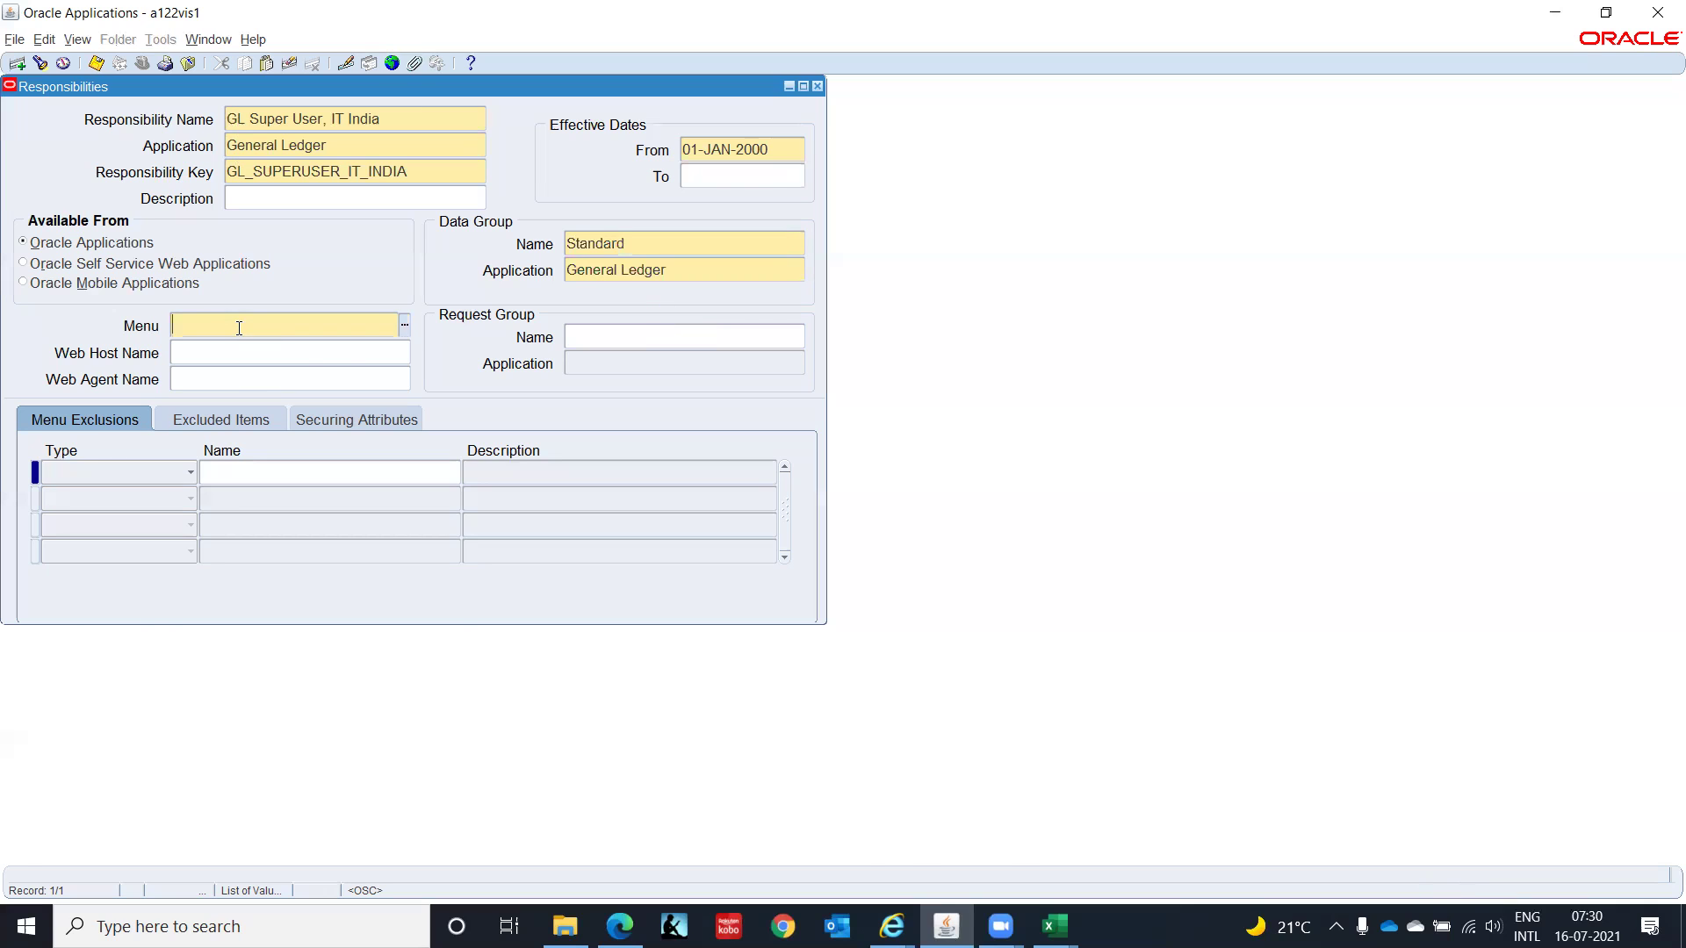
Step: Check the sample's menu in the Excel workbook and assign the GL_SUPERUSER menu to the responsibility
key("alt+Tab")
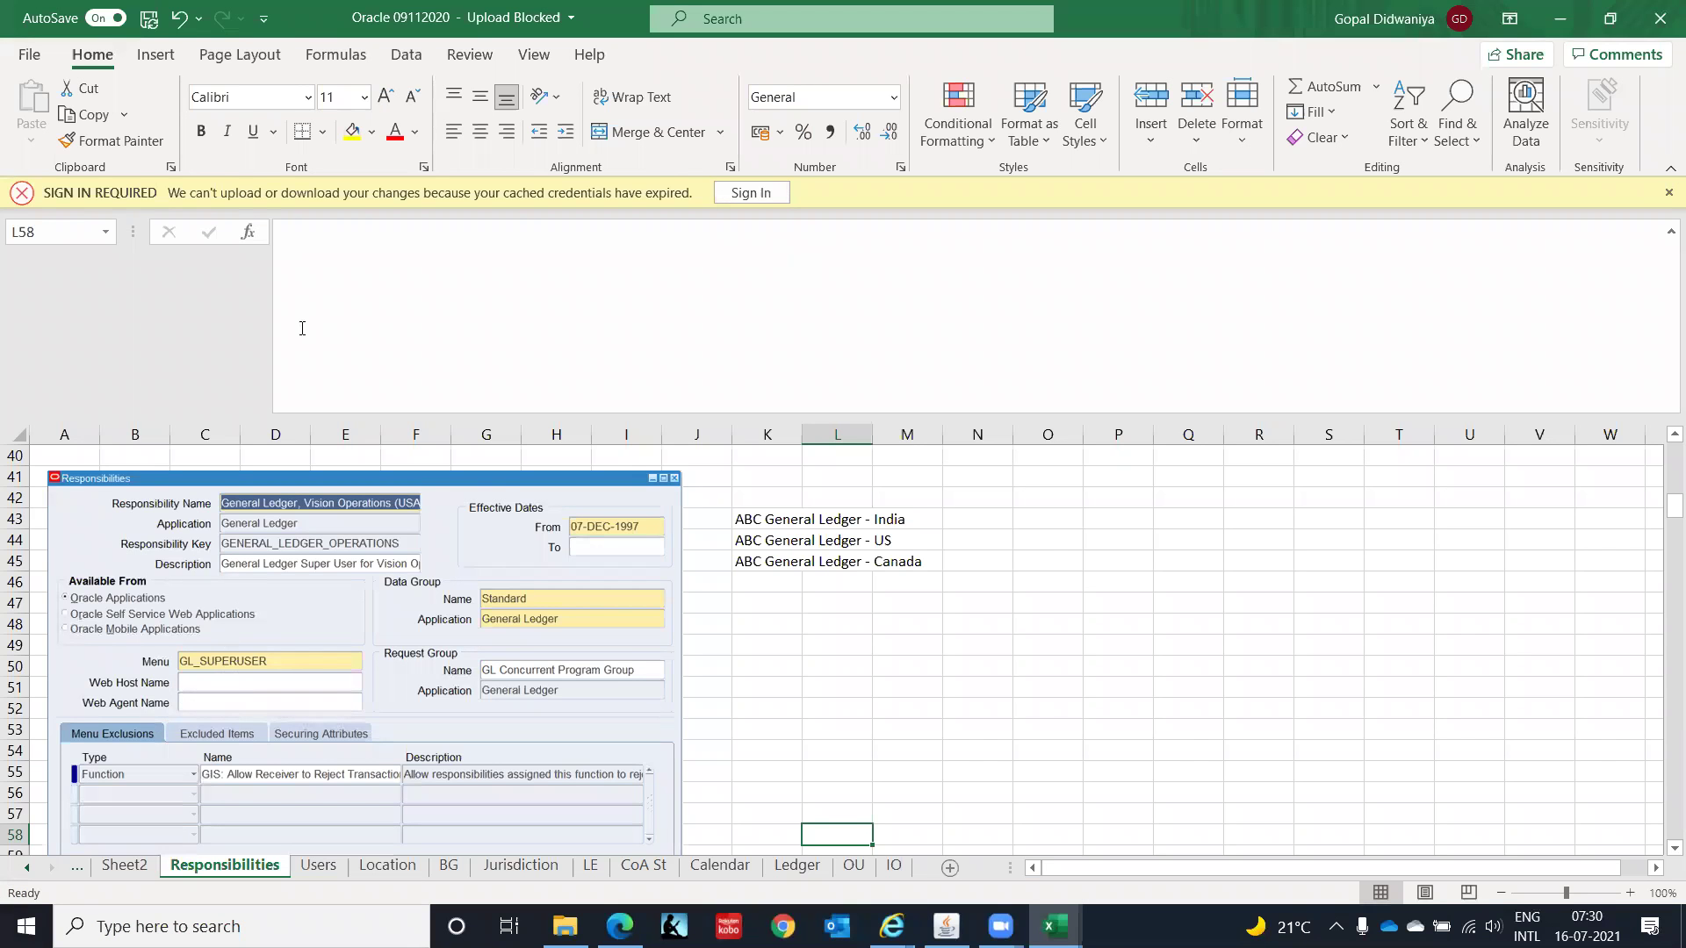
key("alt+Tab")
type("GL_")
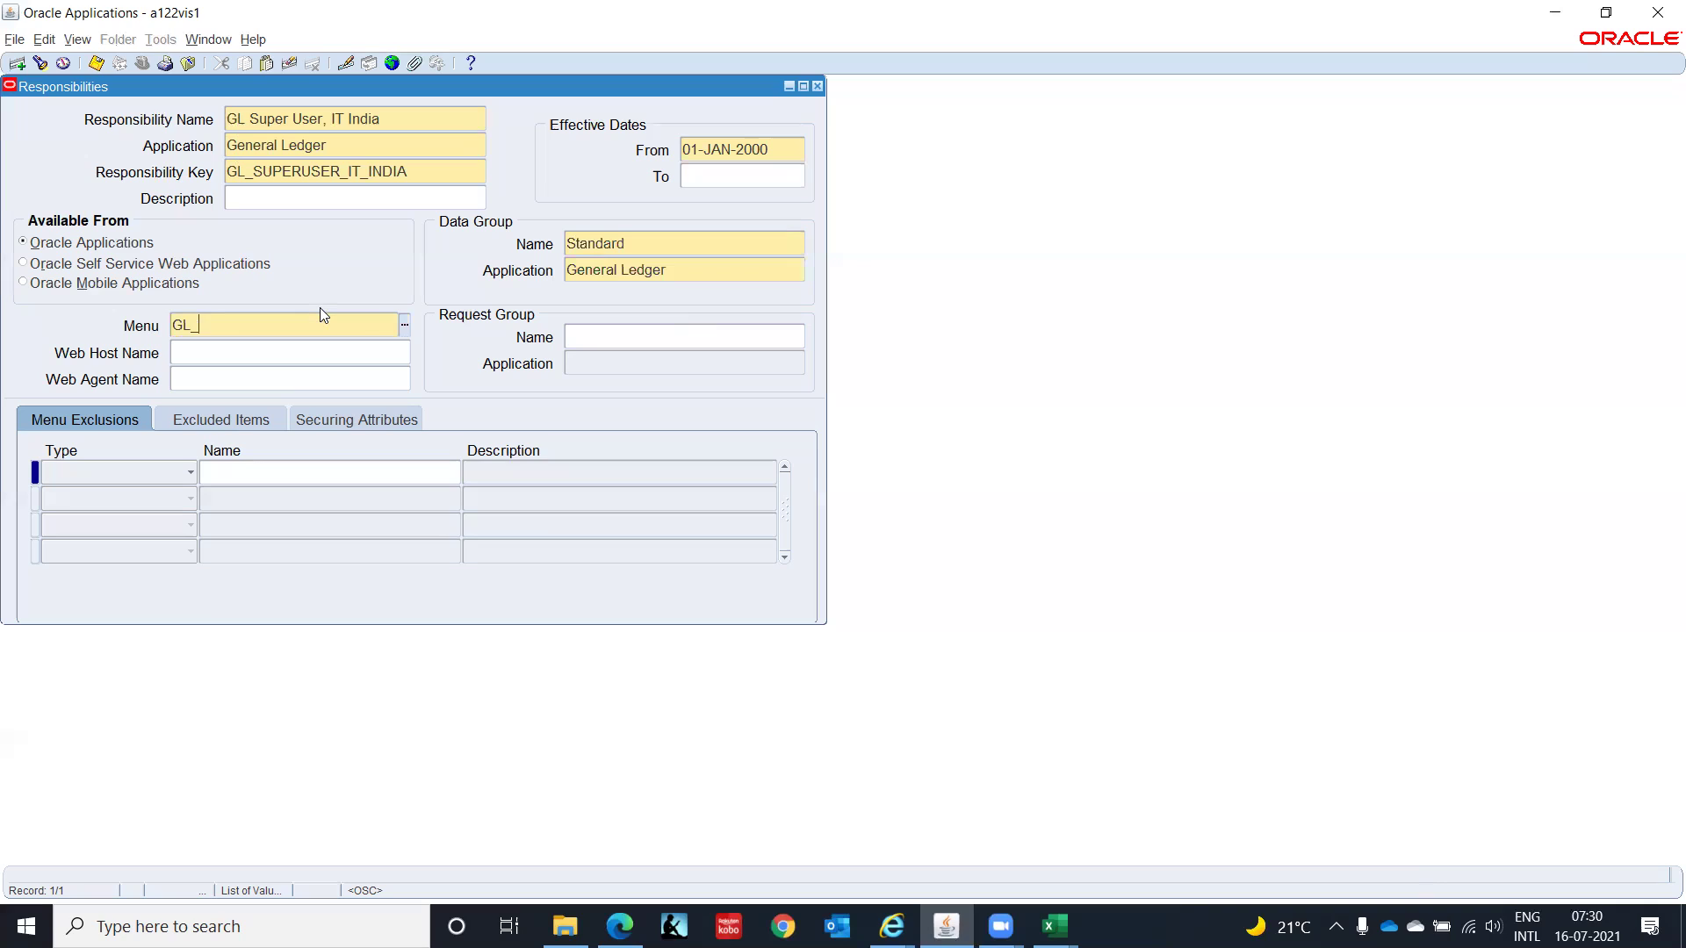
type("SUPERUSER")
key("Tab")
Step: Check the sample's request group in Excel, assign GL Concurrent Program Group to the responsibility and save the record
key("alt+Tab")
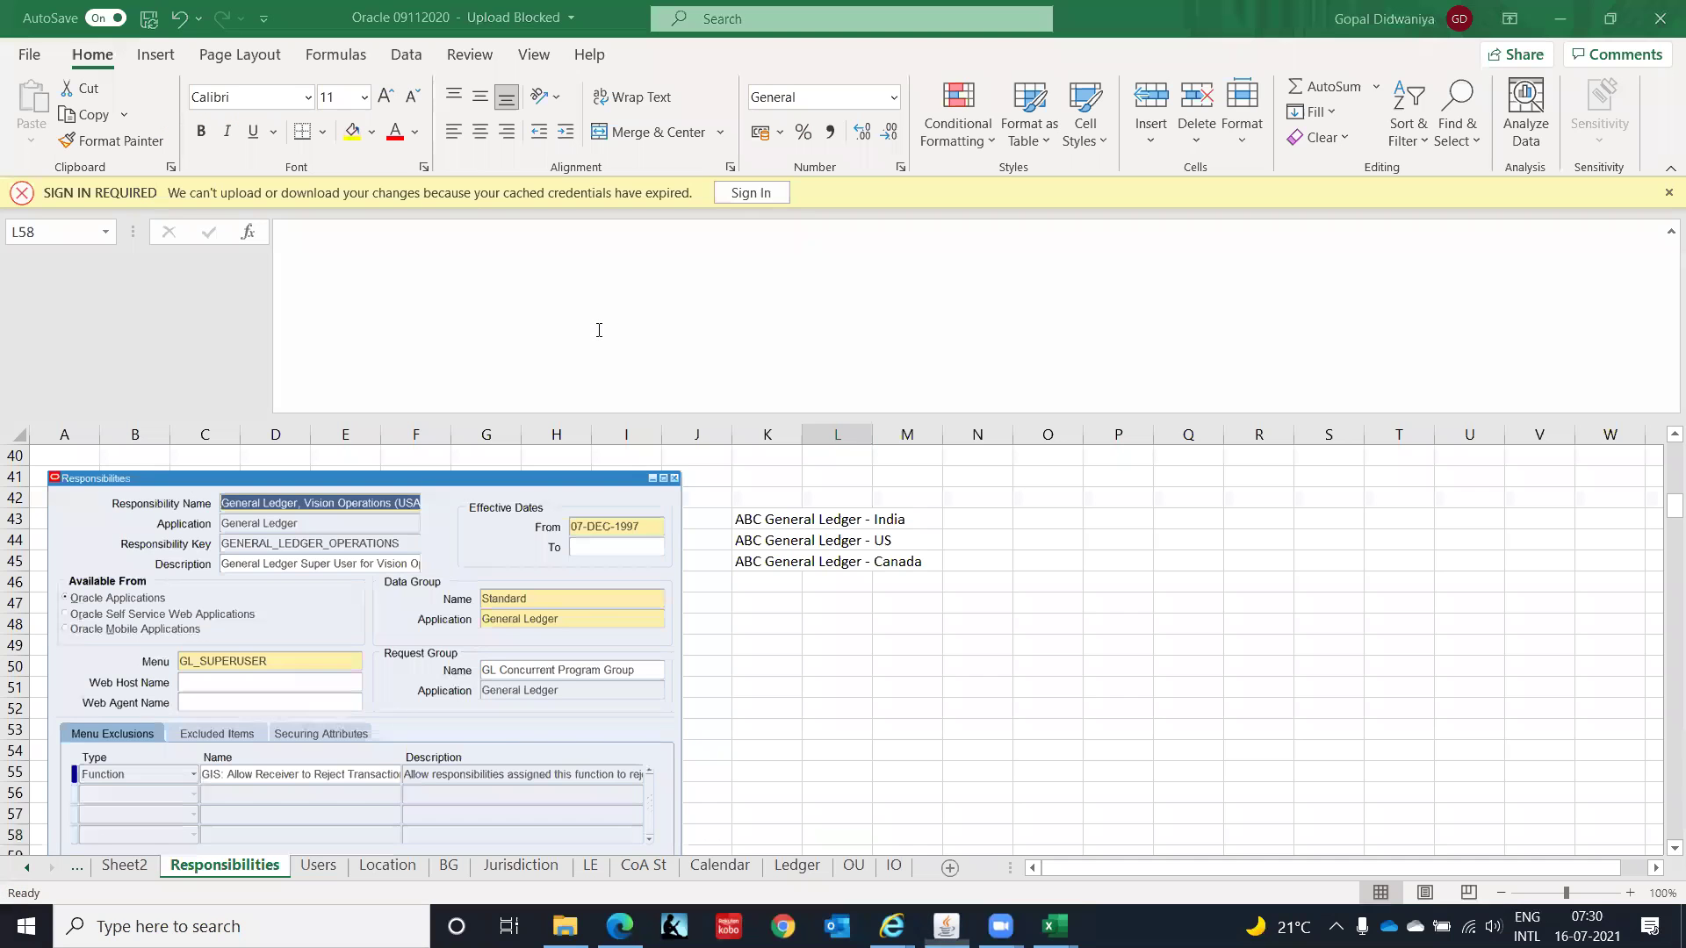
key("alt+Tab")
left_click(651, 338)
type("GL COncu")
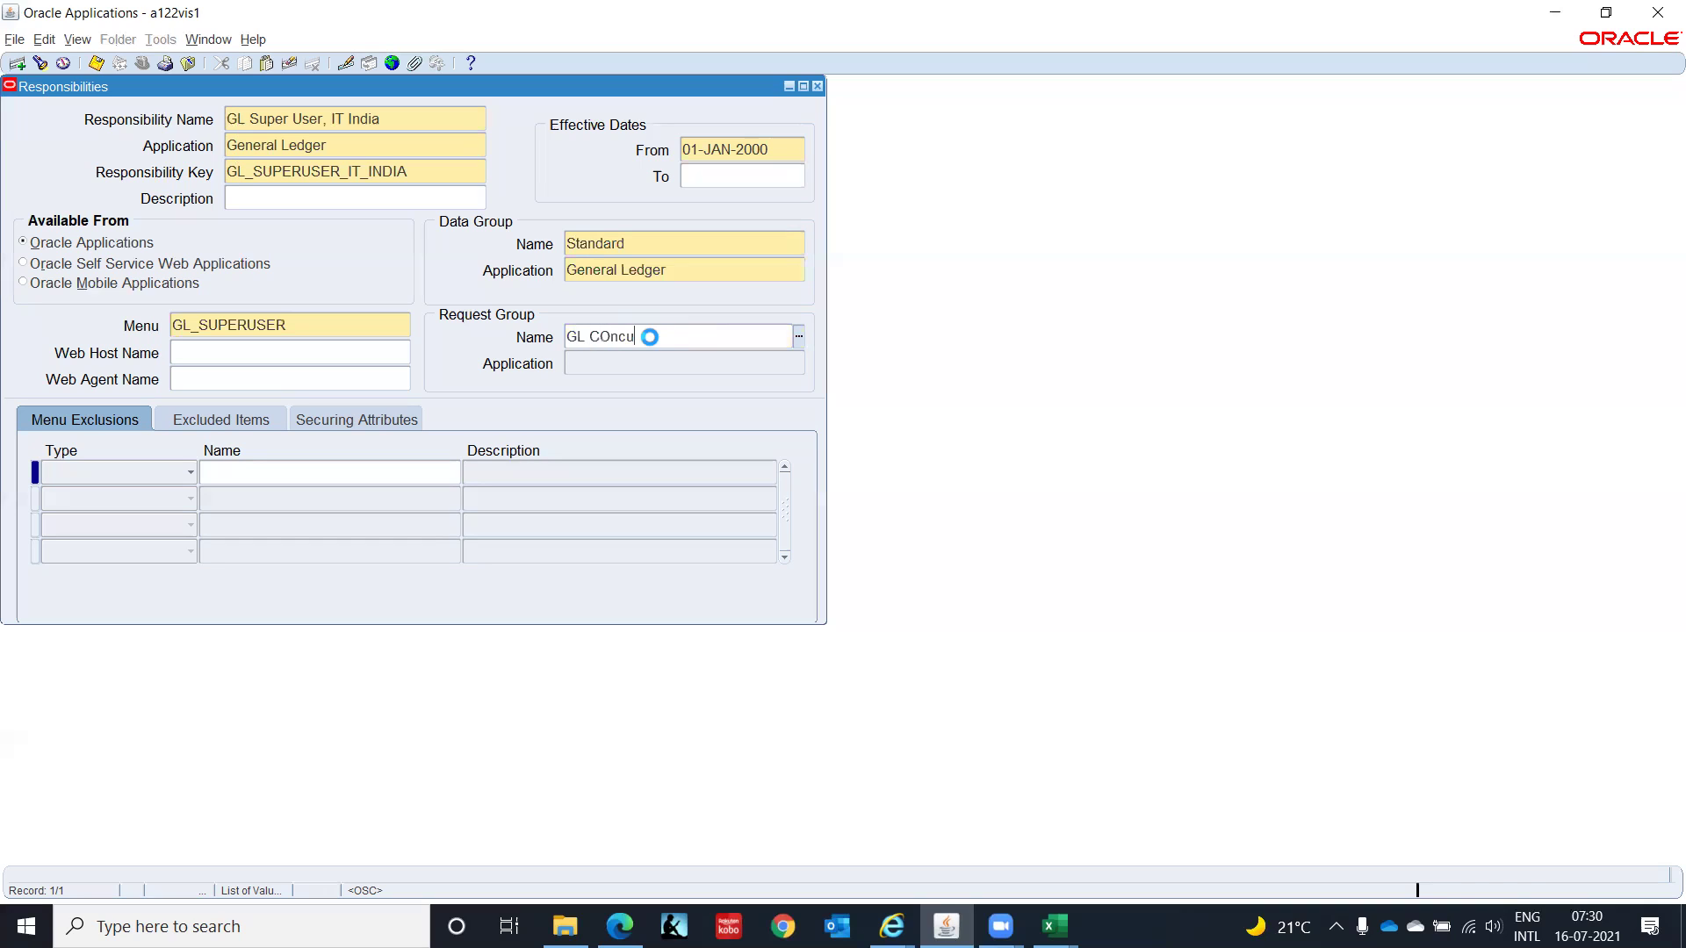
key("Tab")
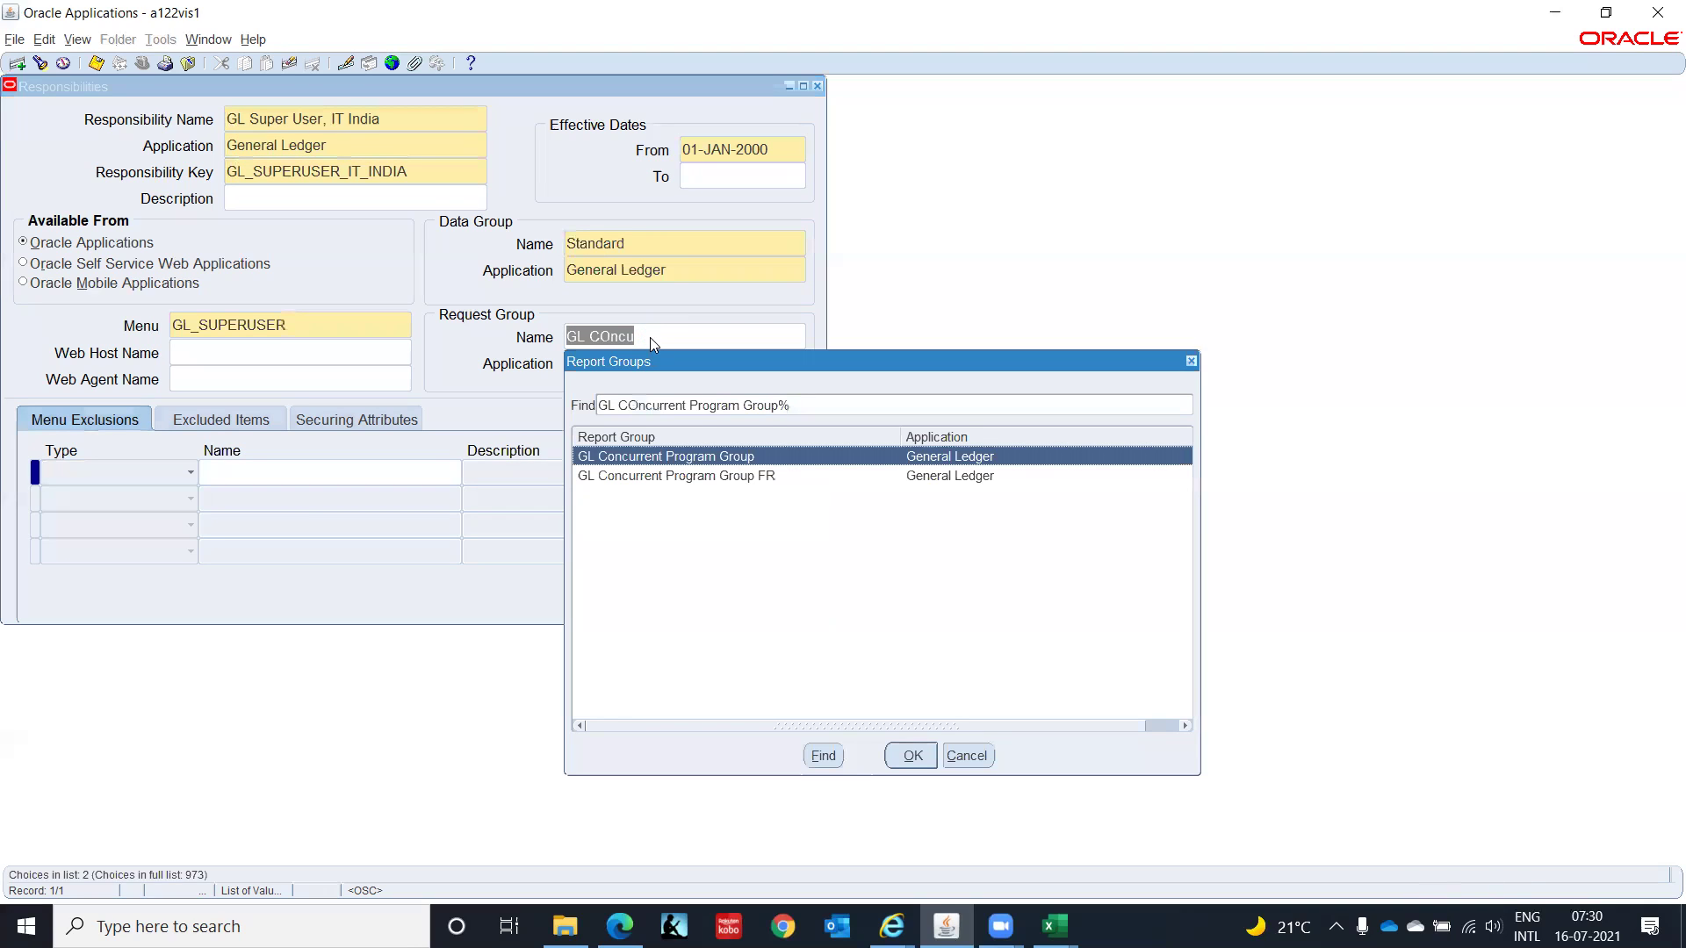
key("Return")
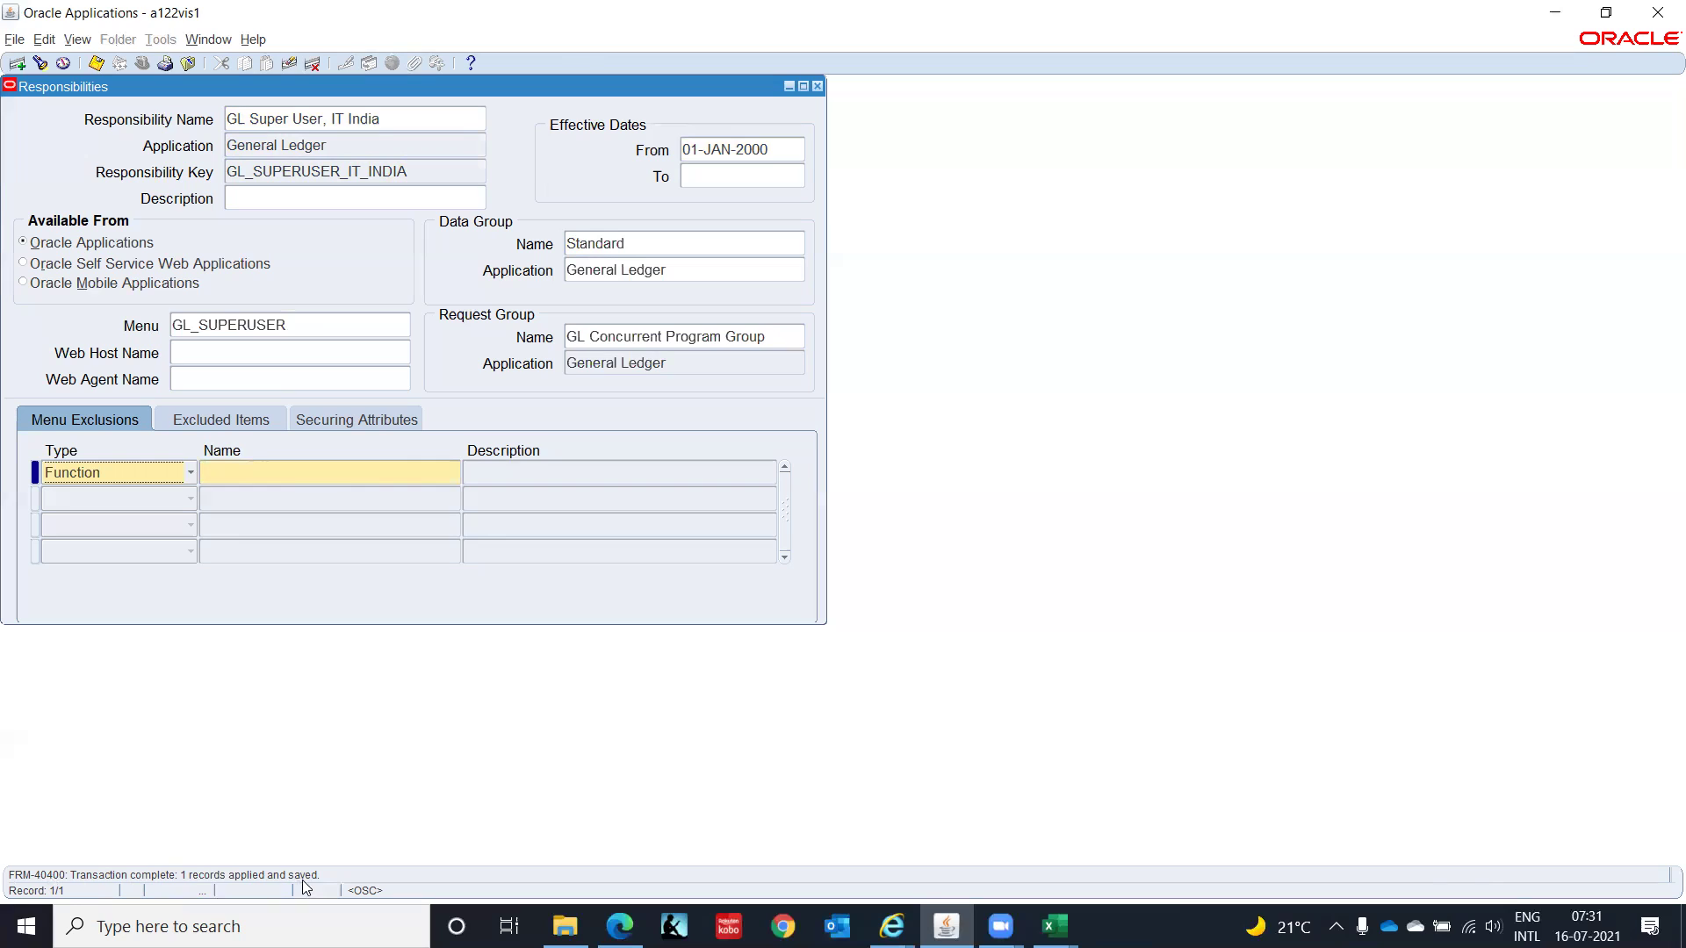
Step: Start a new blank responsibility record following GL Super User, IT India
left_click(395, 118)
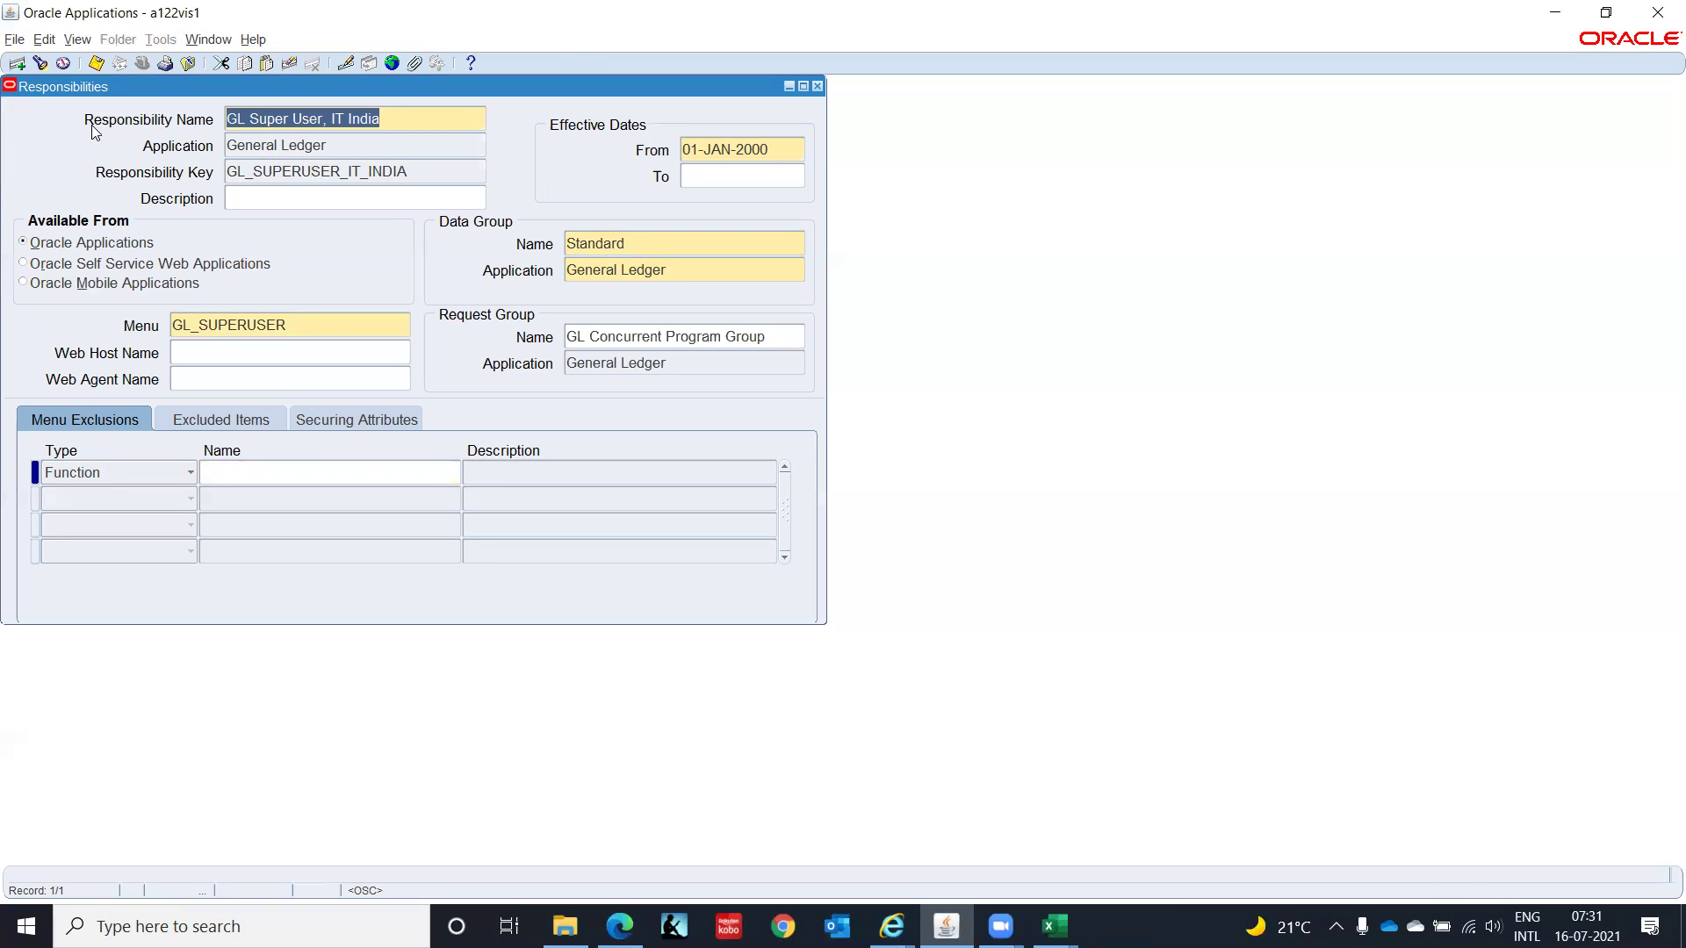
key("ctrl+Down")
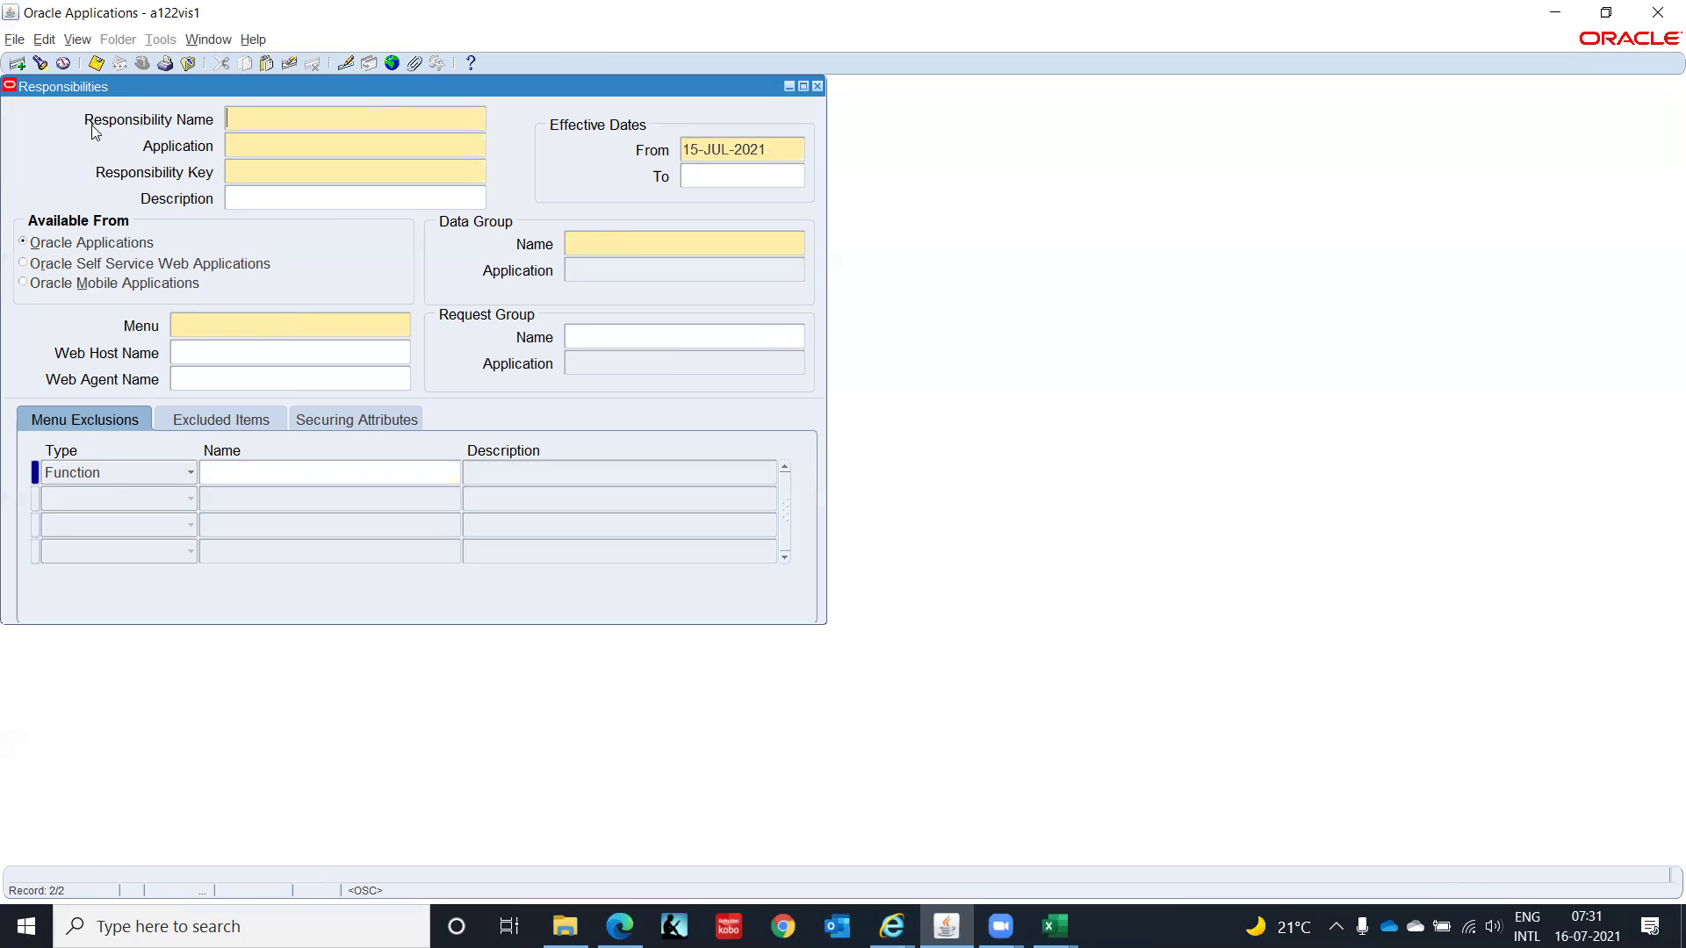
key("Up")
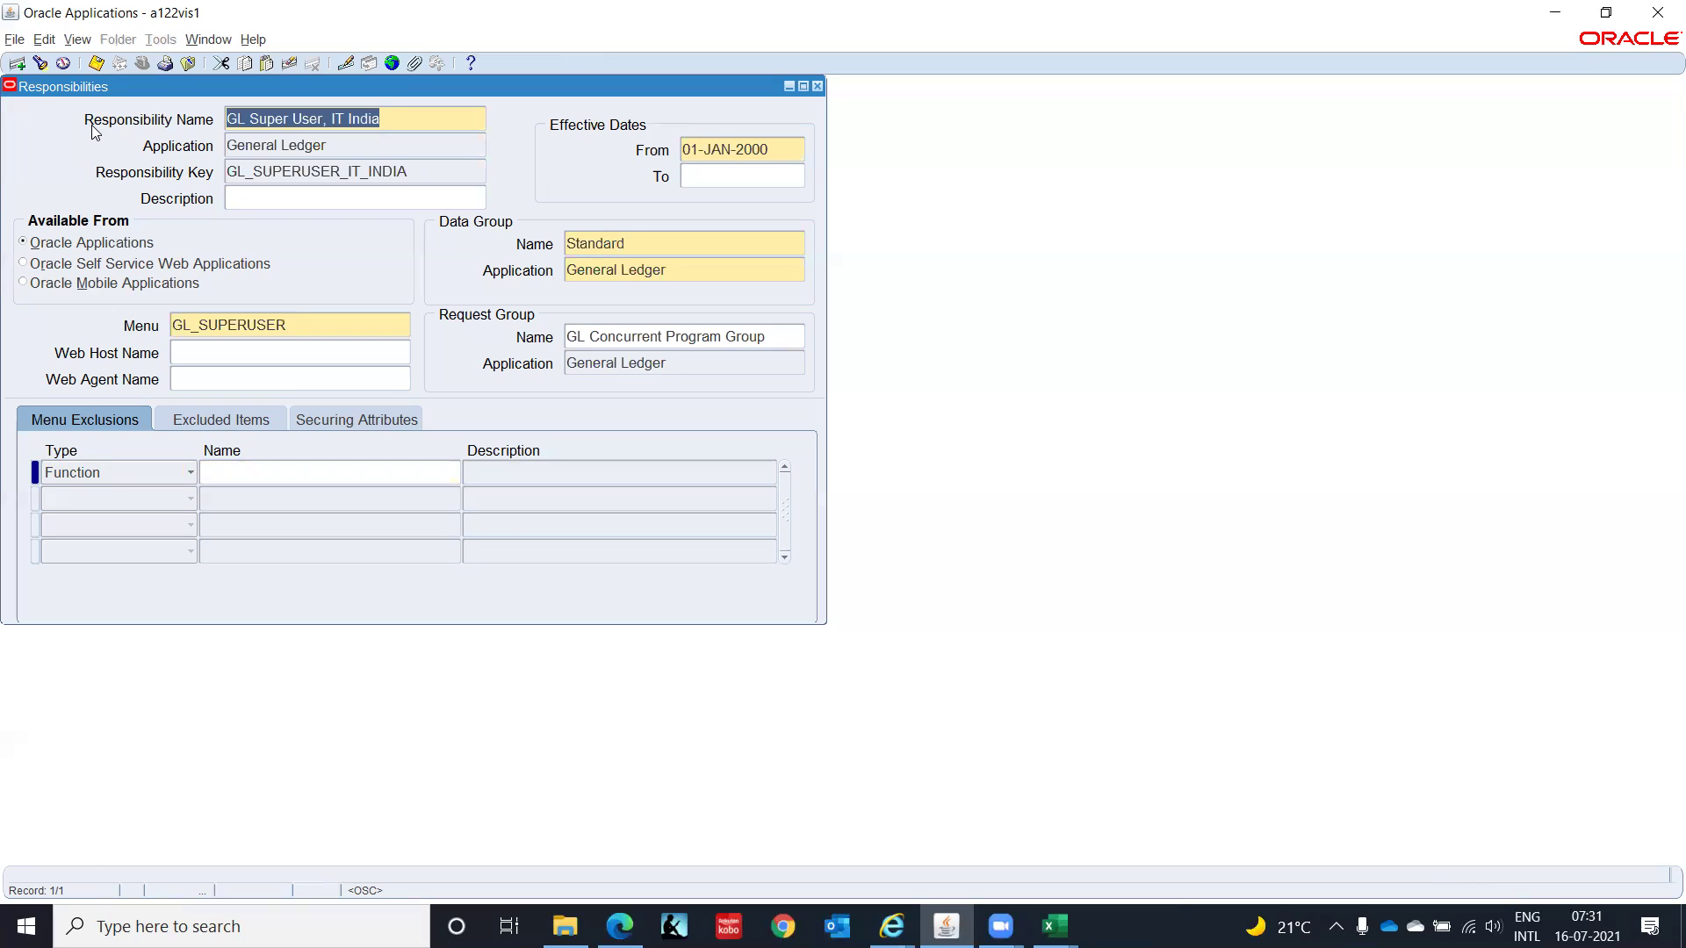
left_click(16, 64)
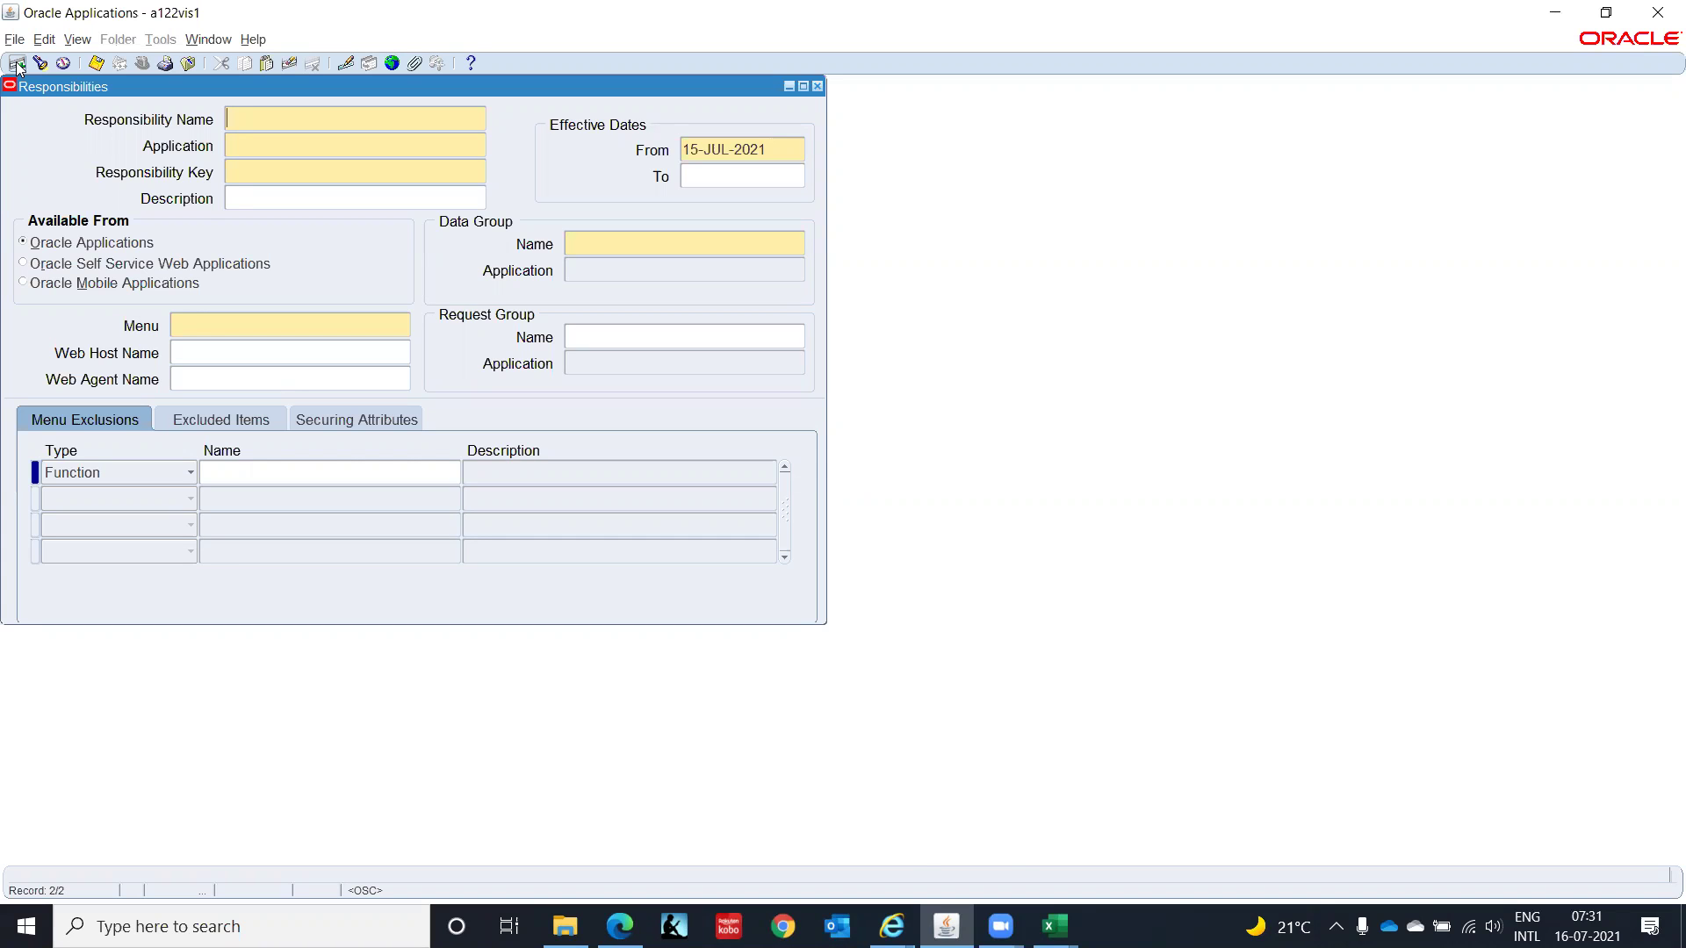
Step: Switch to the Excel workbook and examine the sample Inventory responsibility definition below the General Ledger one
key("alt+Tab")
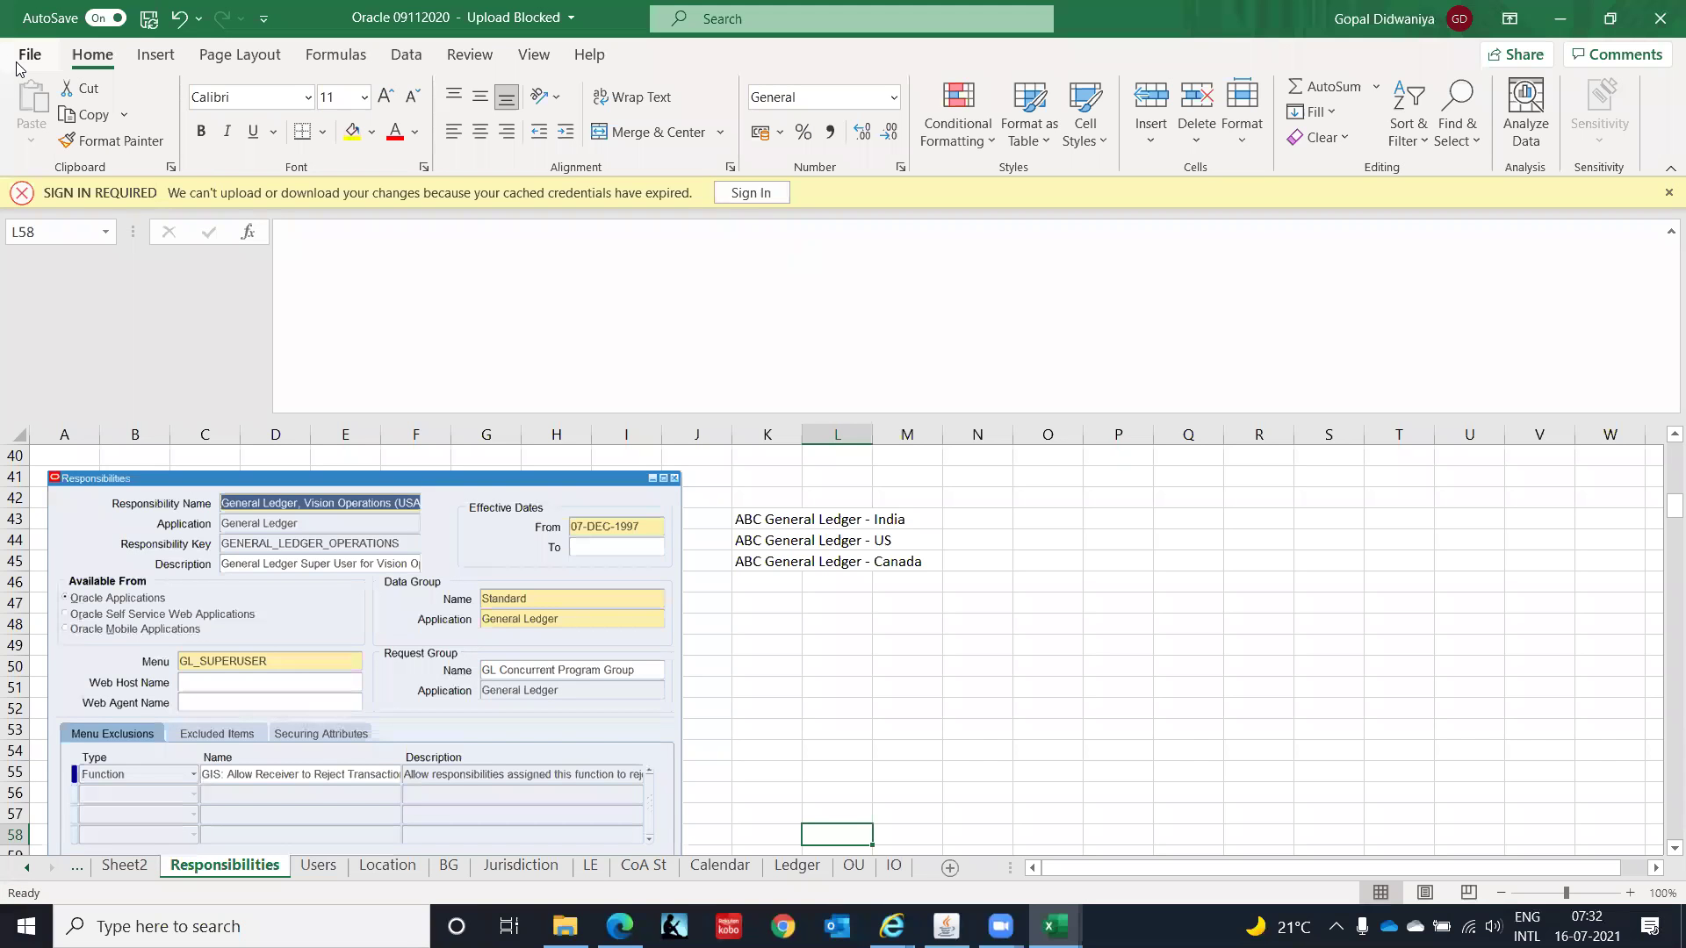
key("alt+Tab")
key("alt+Tab")
key("Down")
key("Down")
key("Down")
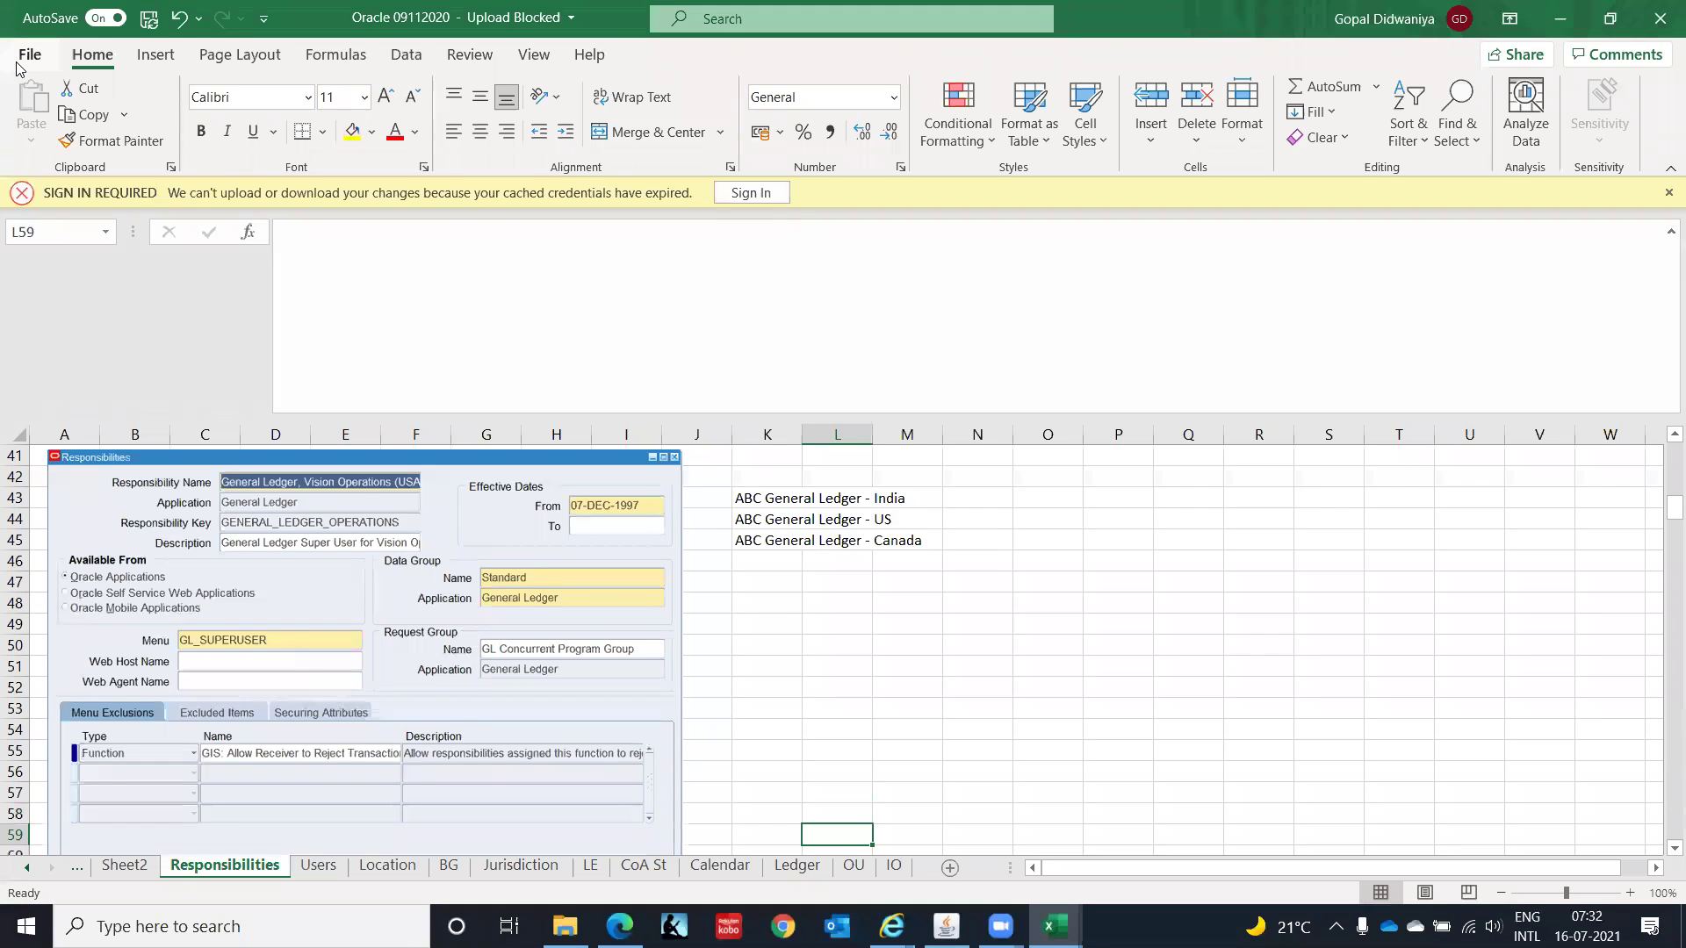
key("Down")
key("Down")
key("Down")
key("Down")
key("Down")
key("Down")
key("Down")
key("Down")
key("Down")
key("Down")
key("Down")
key("Down")
key("Down")
key("Down")
key("Down")
key("Down")
key("Down")
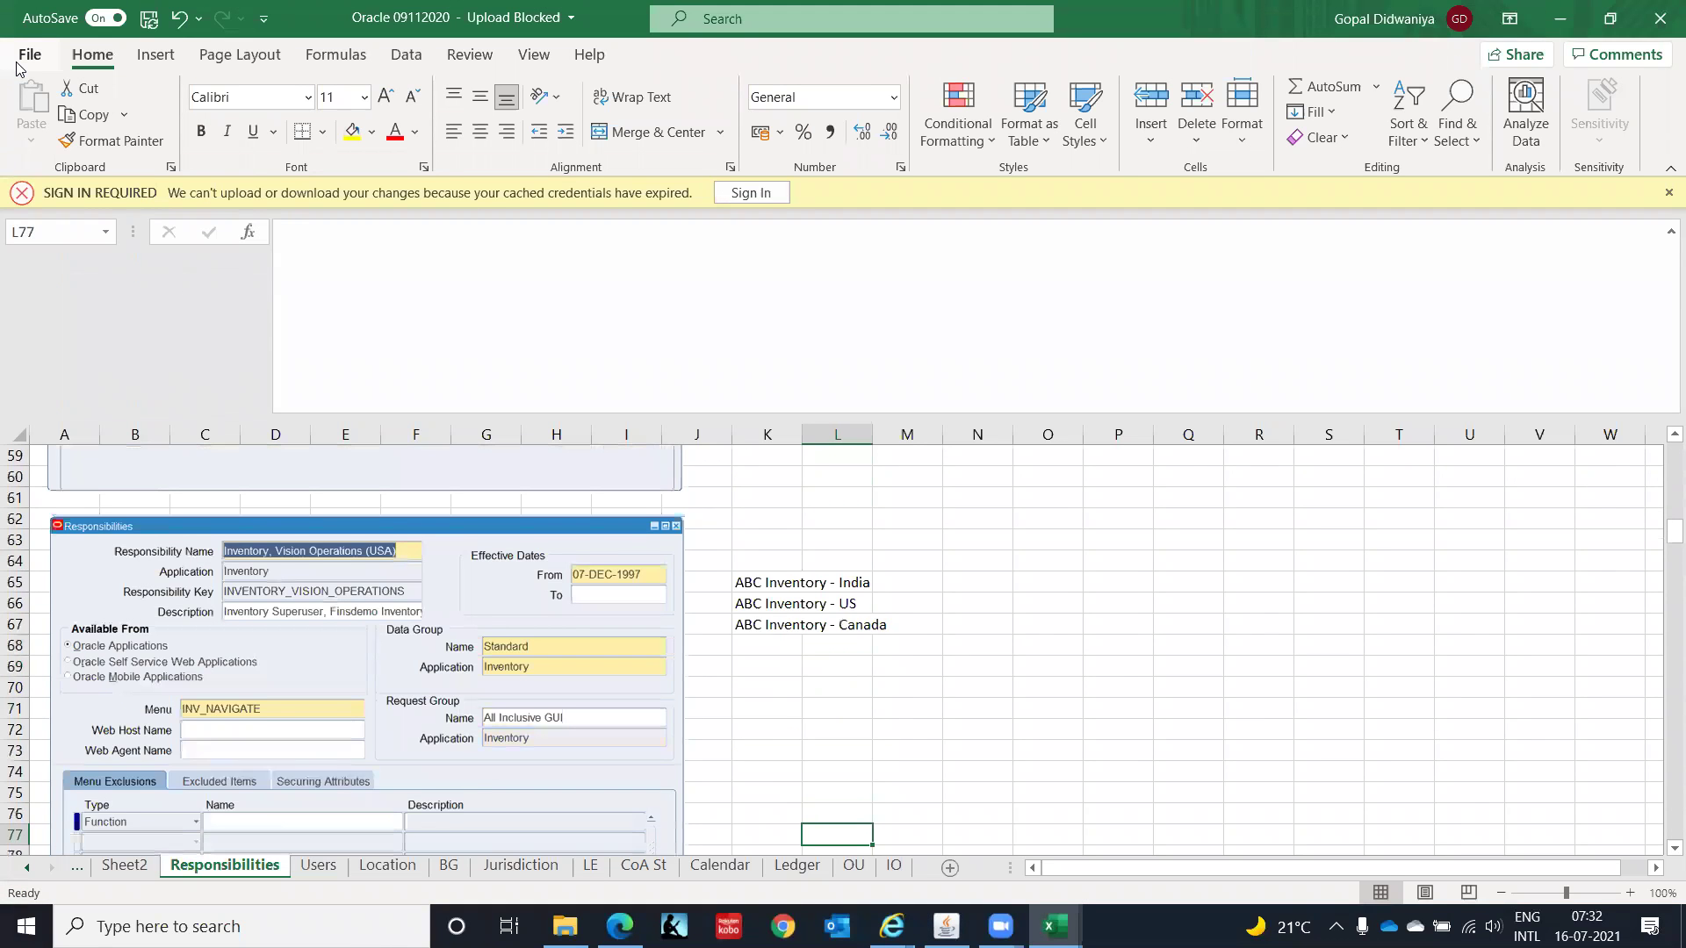
key("Down")
key("Down")
key("Down")
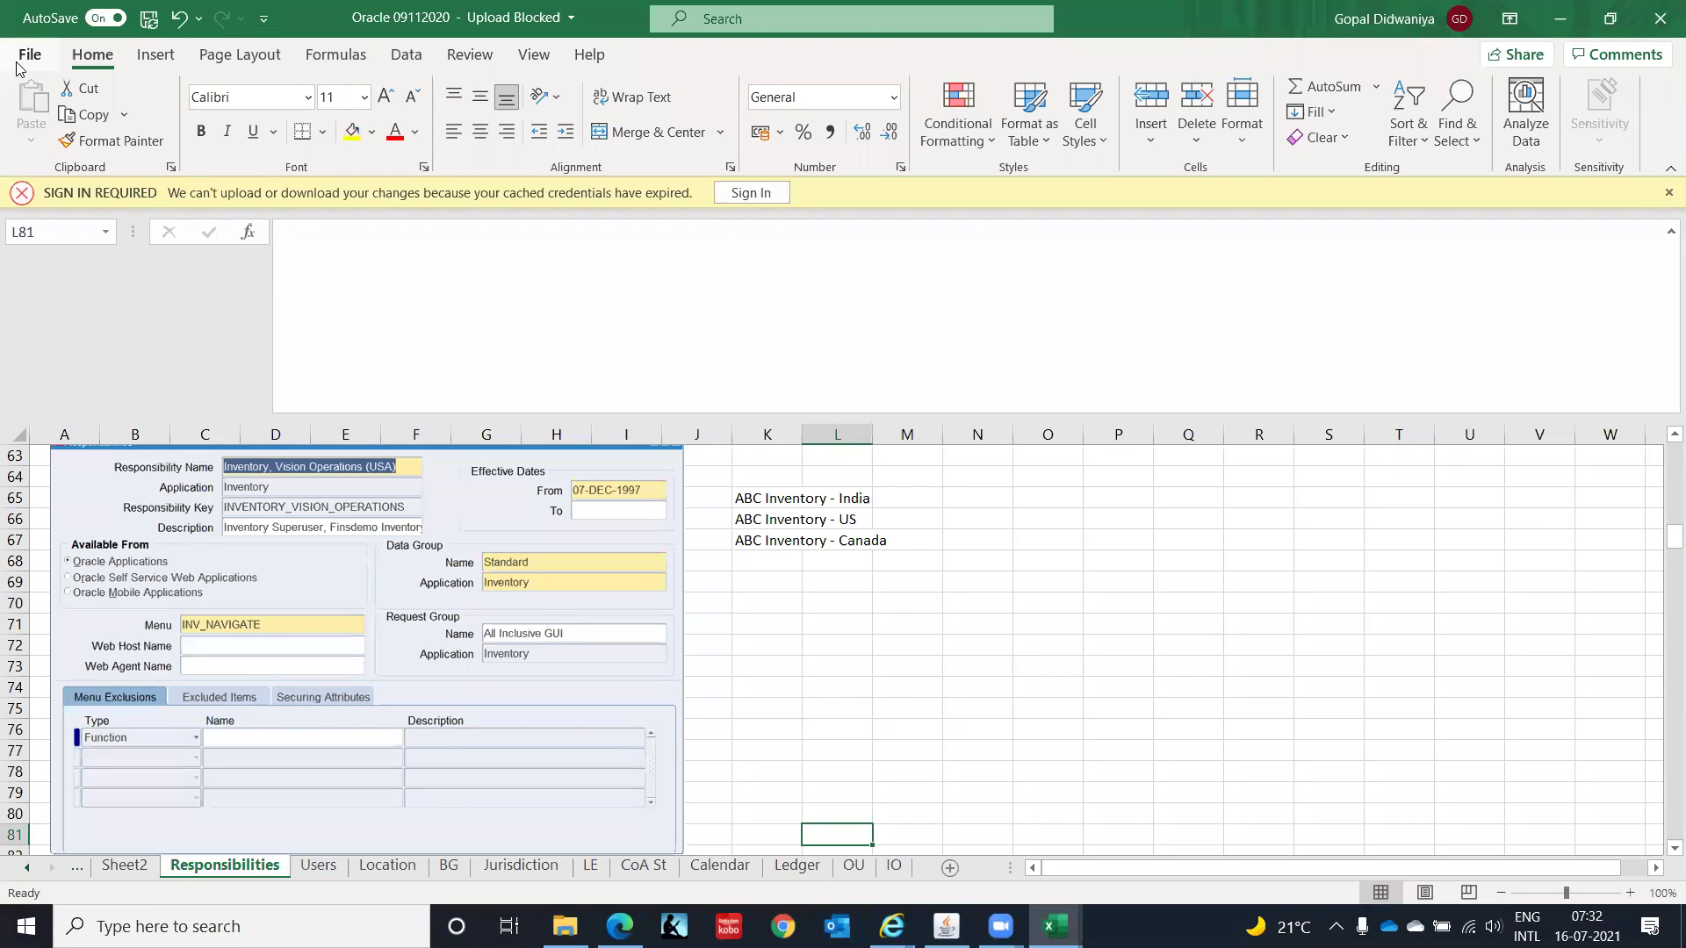
Step: Switch to Oracle Applications, name the new responsibility Inventory Super User, IT India and set its application to Inventory
key("alt+Tab")
type("In")
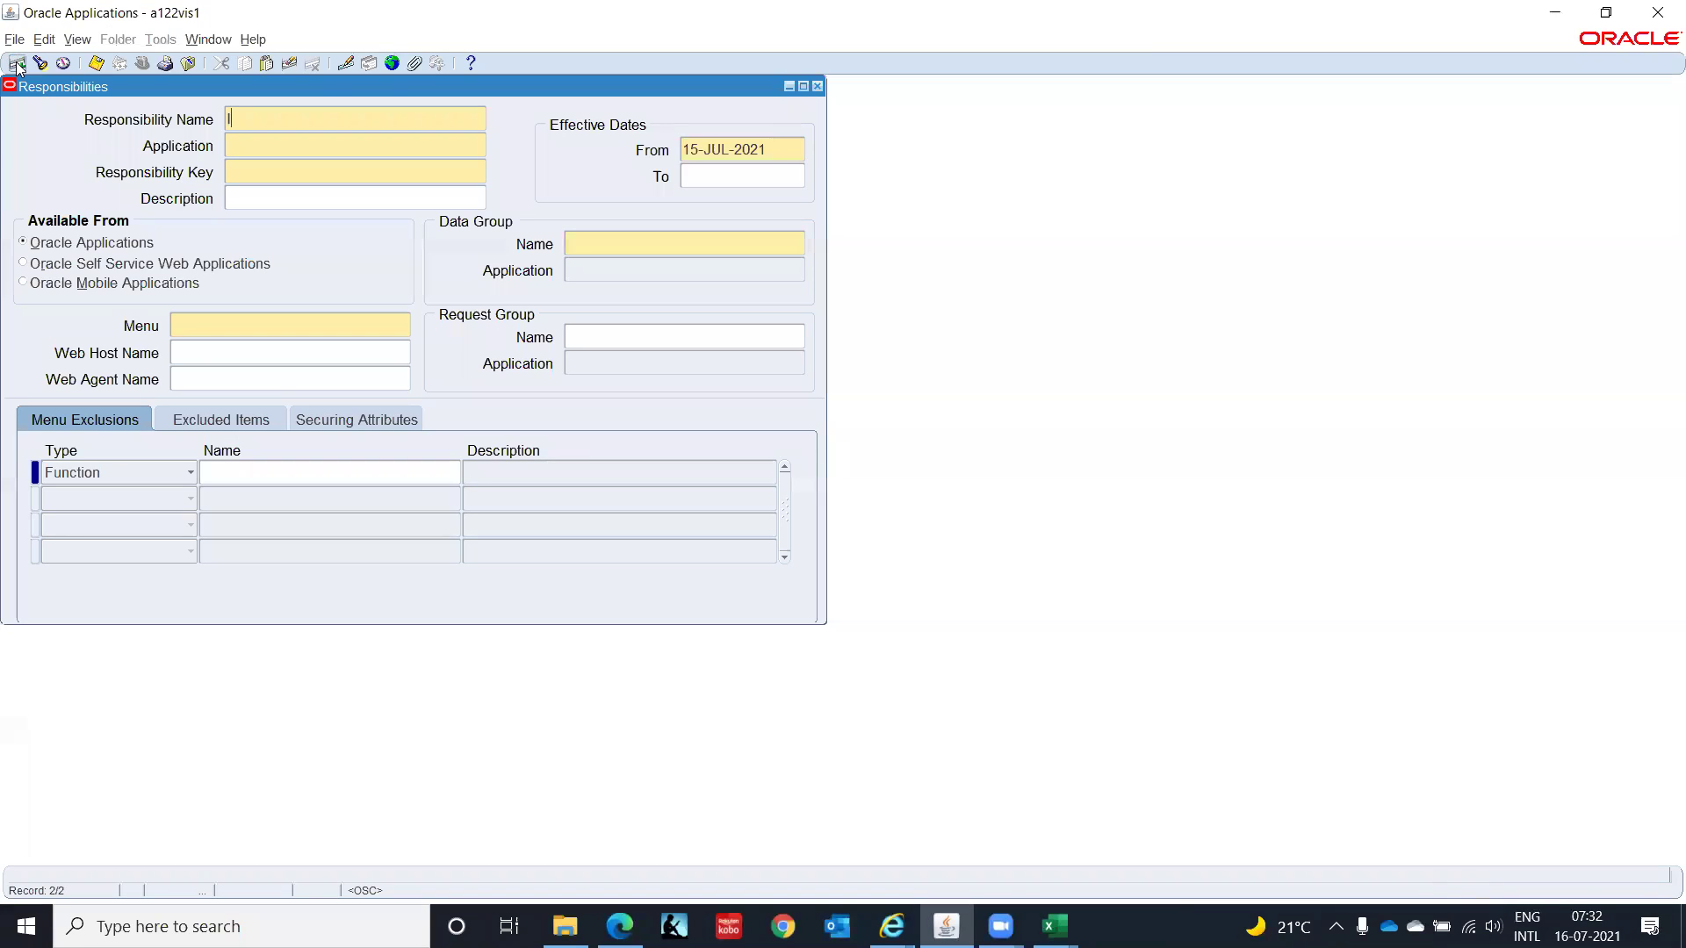
type("ventory Super User, IT India")
key("Tab")
type("Inven")
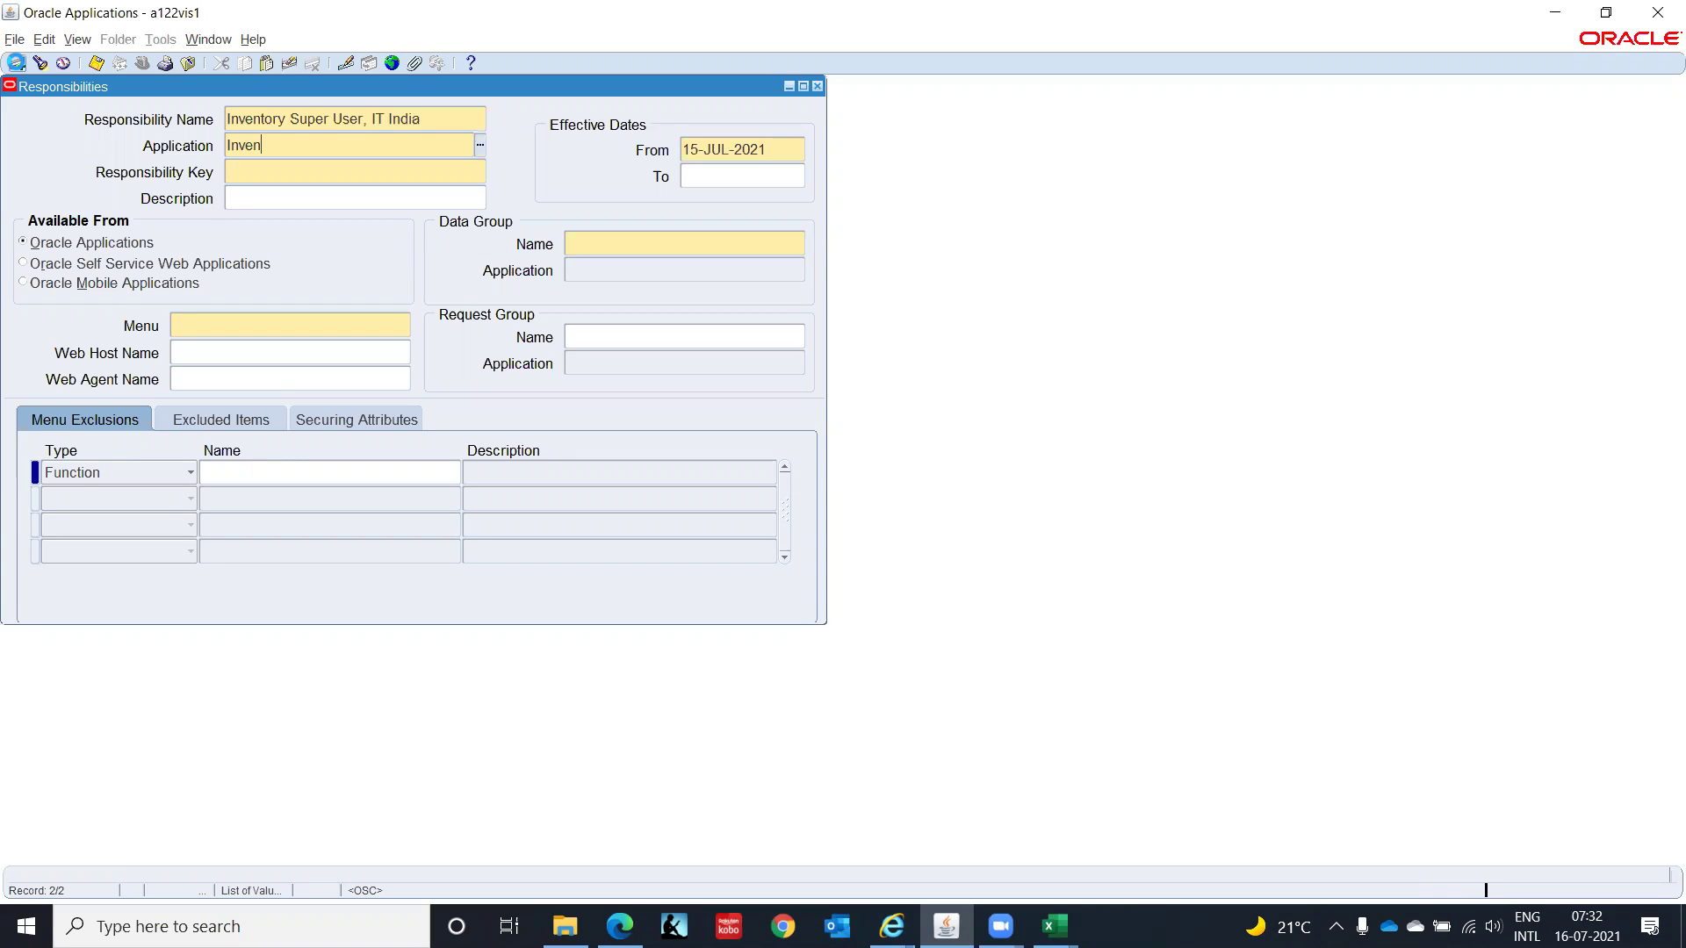
key("Tab")
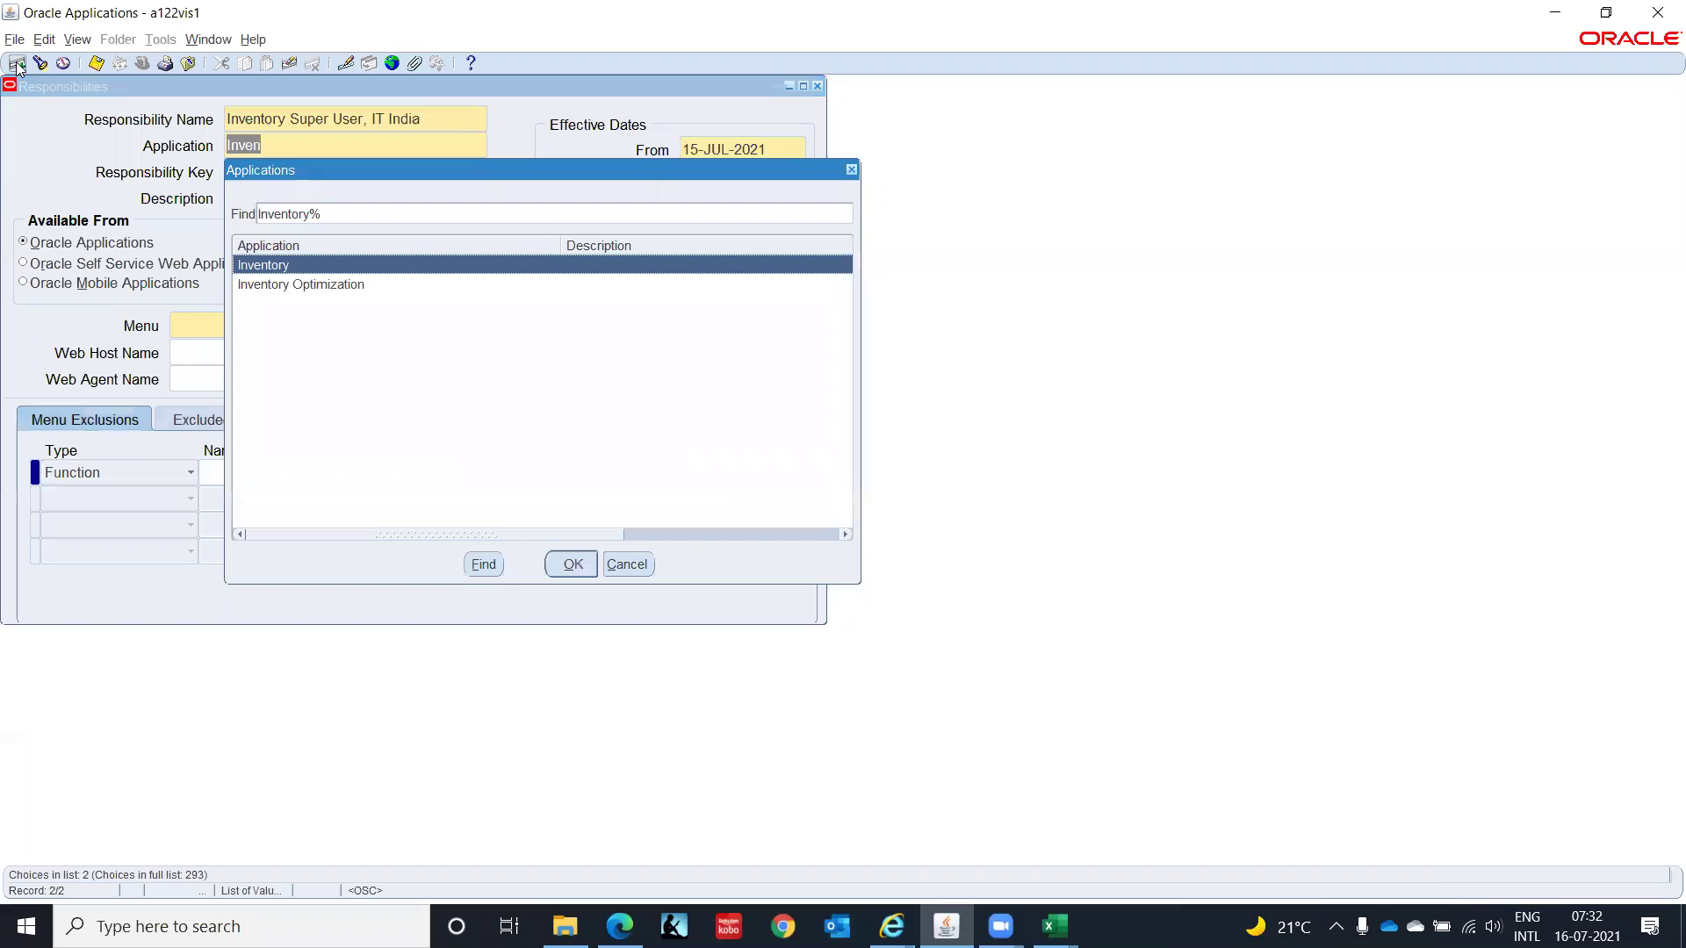
key("Return")
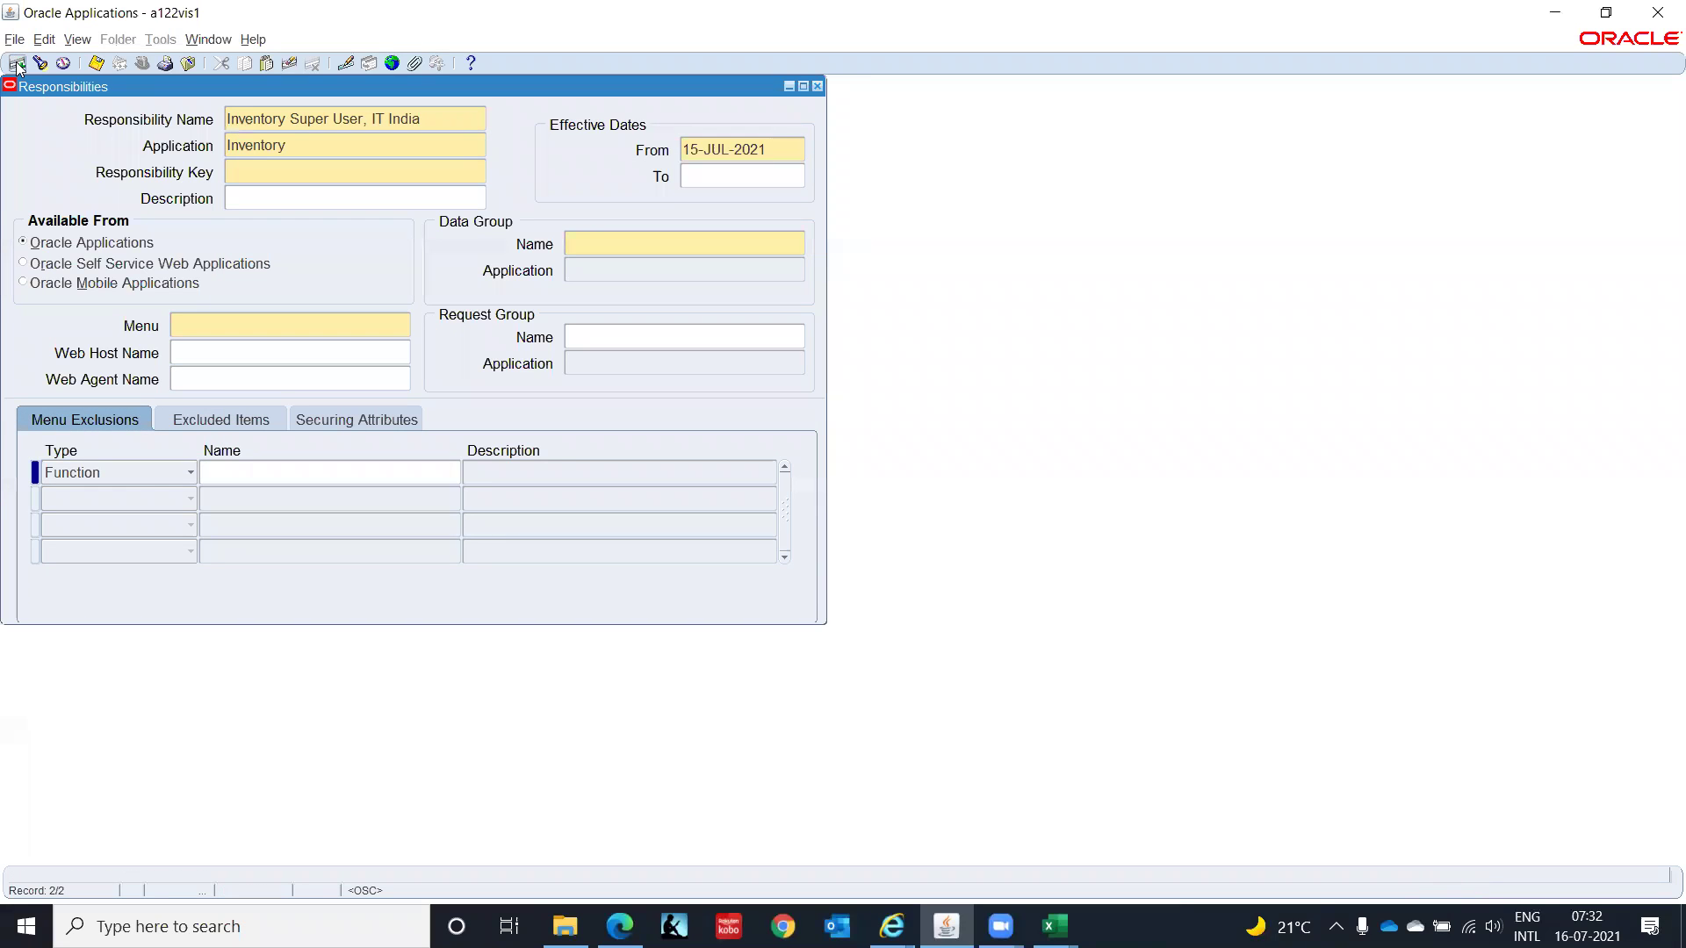
Step: Set the responsibility key to INVENTORY_SIPERUSER_IT_INDIA and the effective start date to 01-JAN-2000
type("INVENTORY_SIPERUSER_IT_INDIA")
key("Tab")
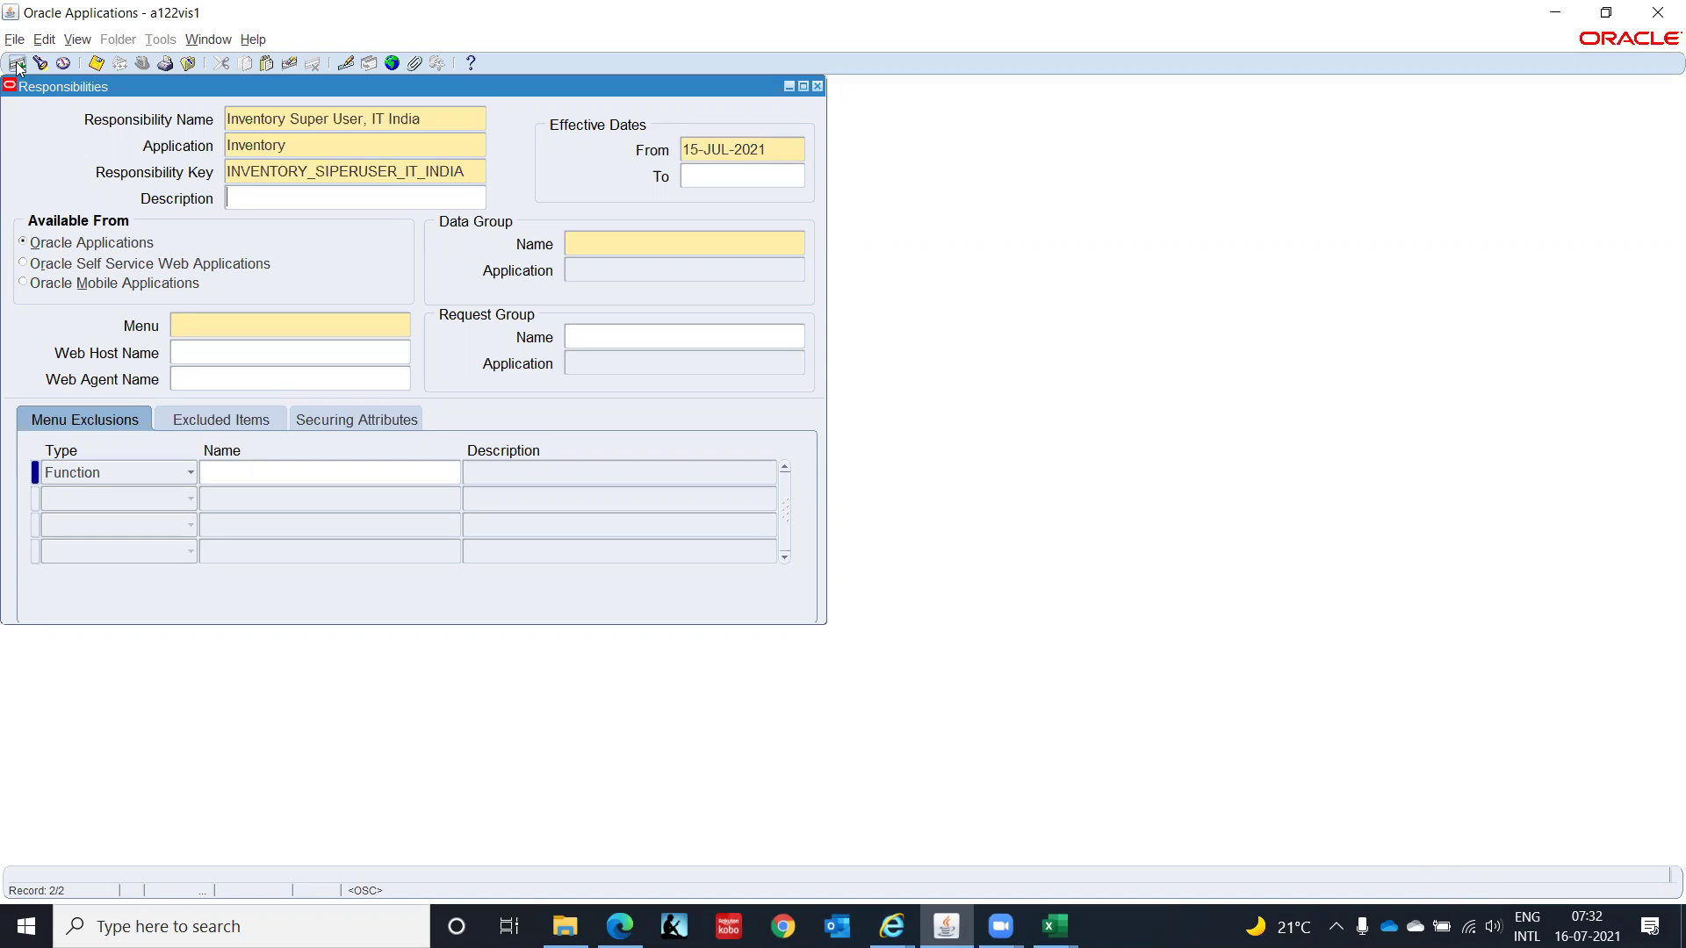
key("Tab")
key("Tab")
key("shift+Tab")
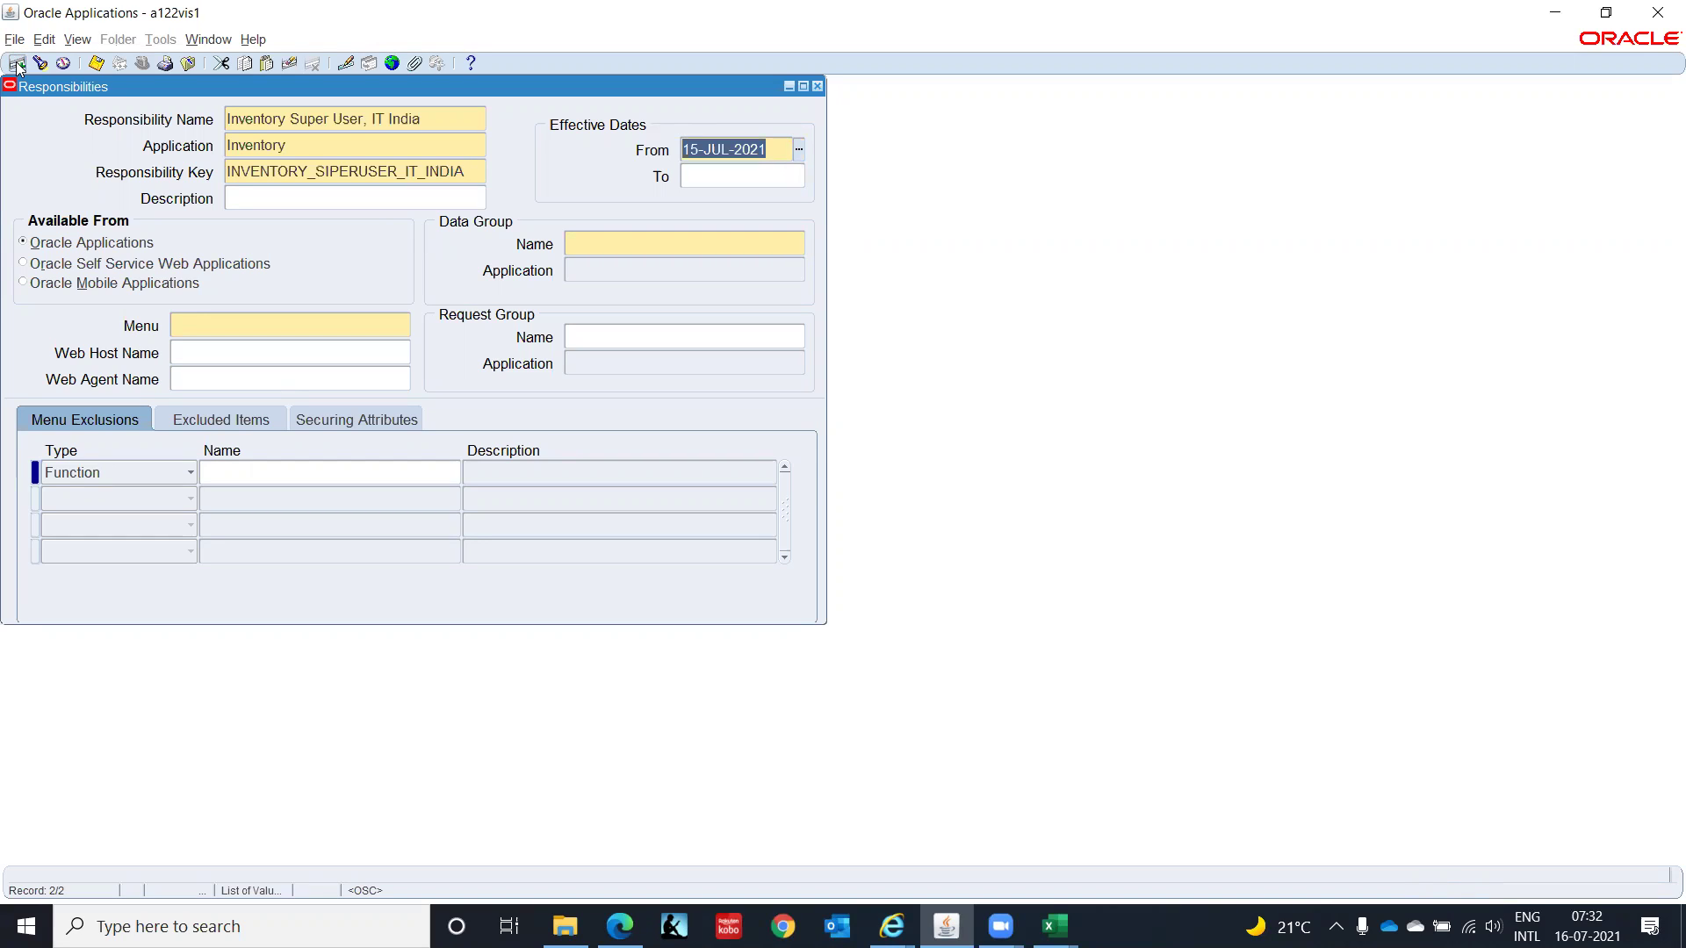
type("01-JAN-2000")
key("Tab")
key("Tab")
key("Tab")
key("Tab")
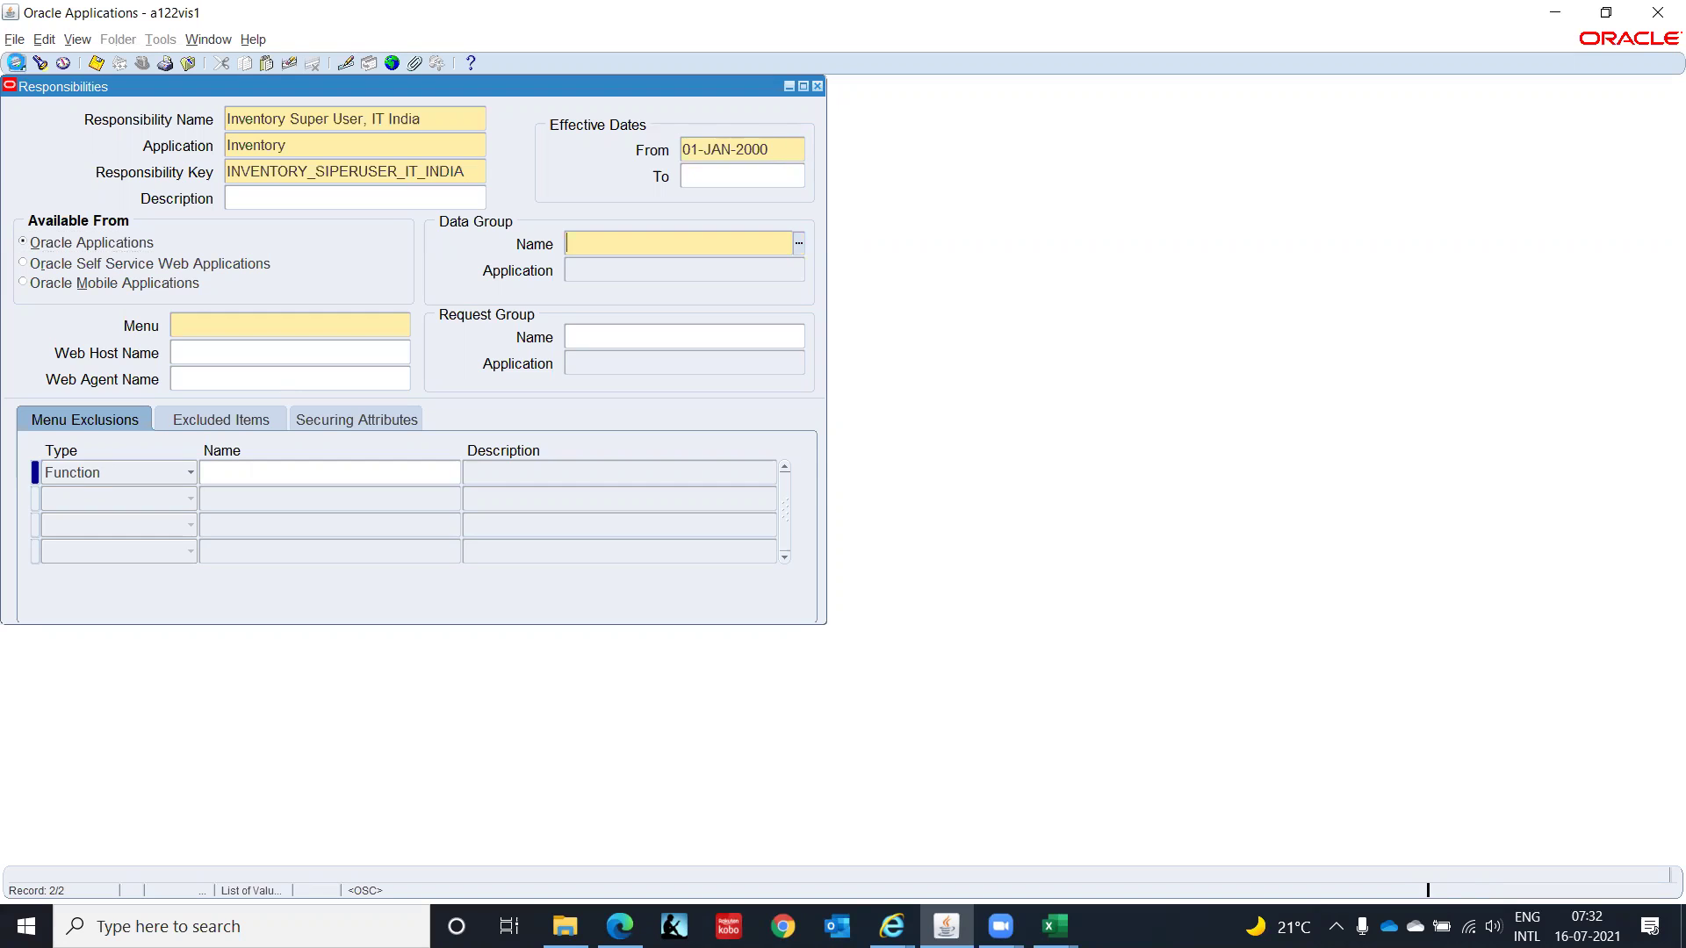
Step: Set the Inventory responsibility's data group to Standard with the Inventory application, following the sample in the Excel workbook
key("Tab")
left_click(662, 244)
key("alt+Tab")
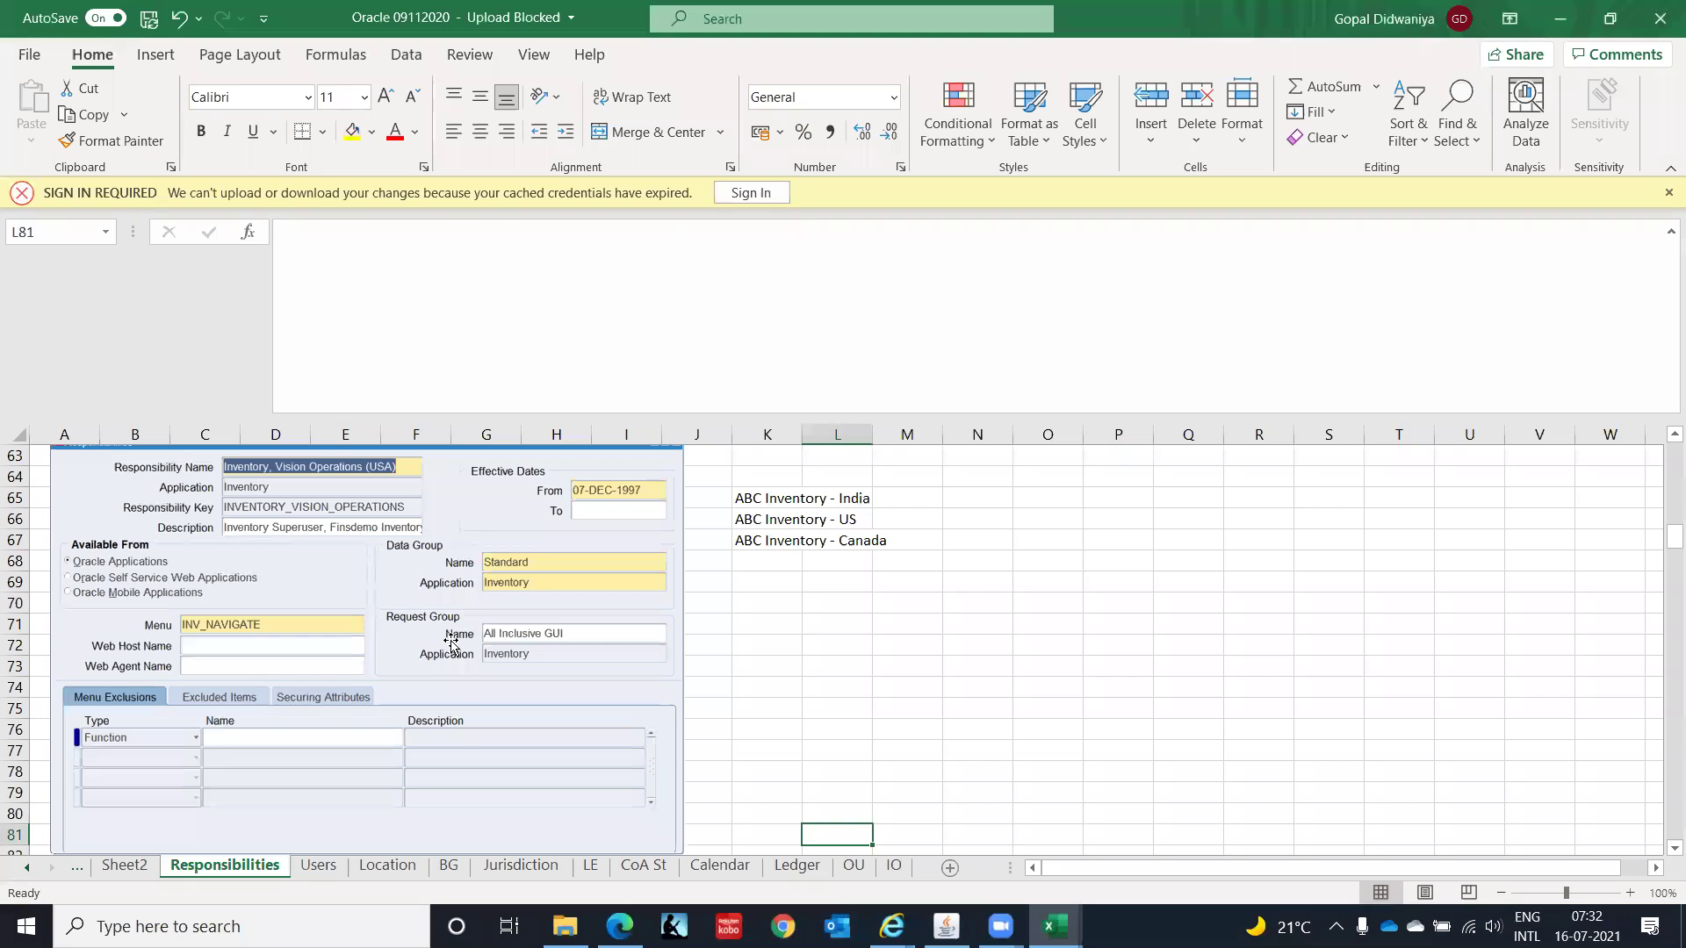
key("alt+Tab")
type("Stand")
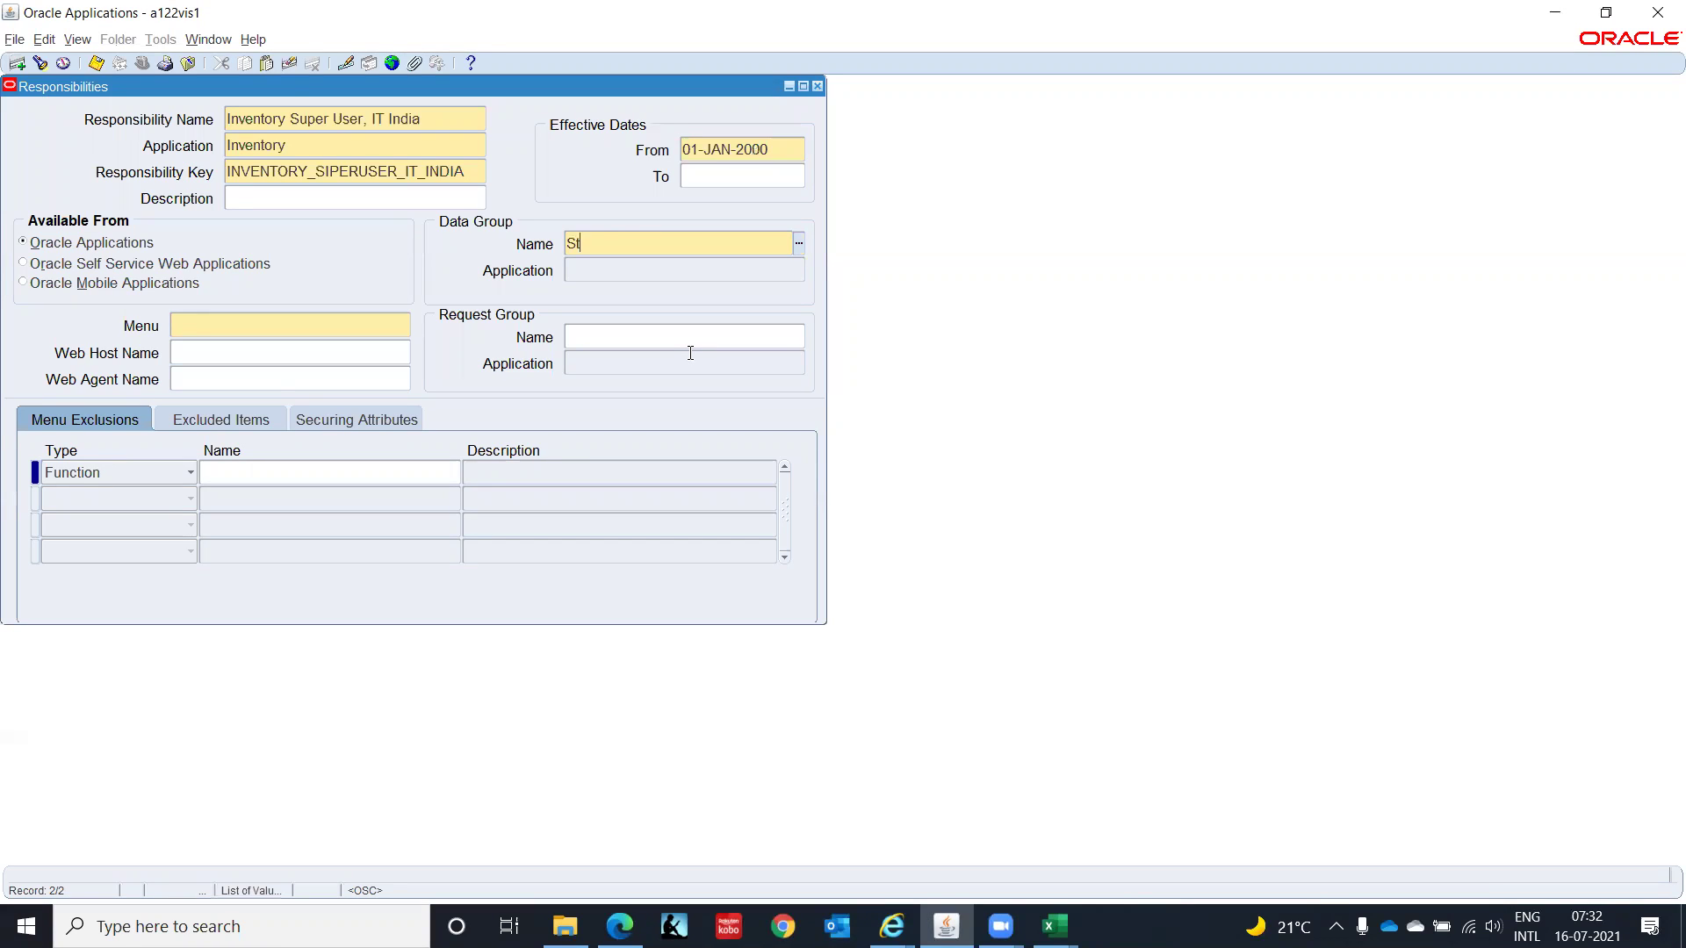
key("Tab")
type("Inven")
key("Tab")
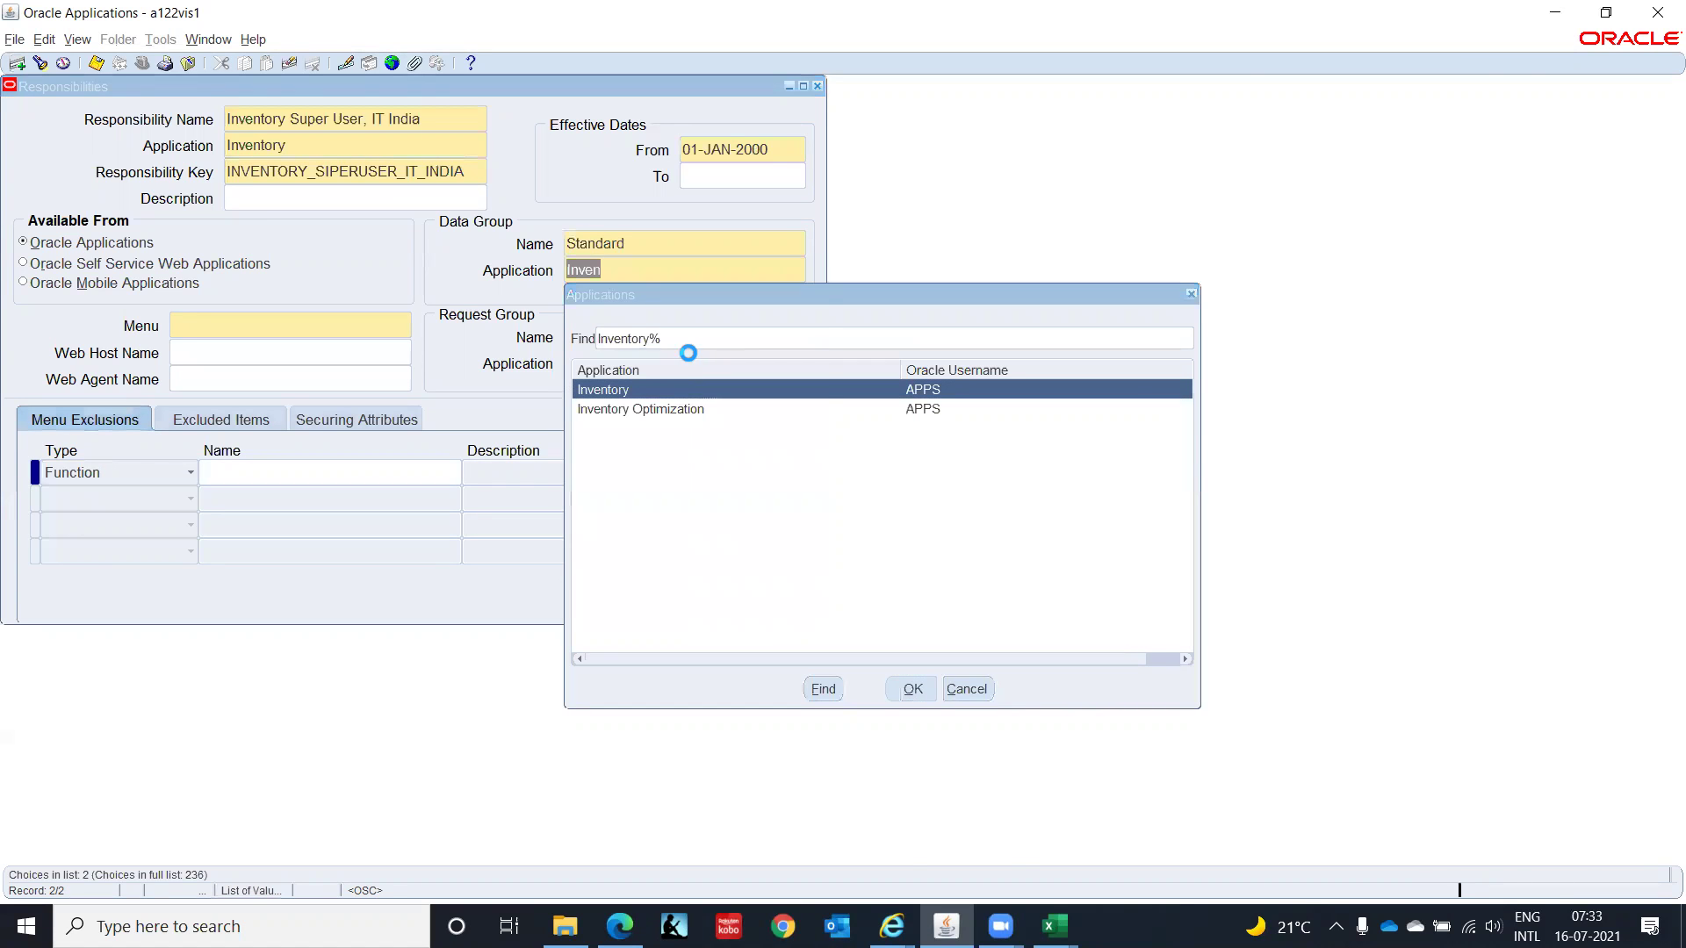
key("Return")
Step: Check the sample's menu in the Excel workbook and assign the INV_NAVIGATE menu to the Inventory responsibility in Oracle Applications
key("alt+Tab")
key("alt+Tab")
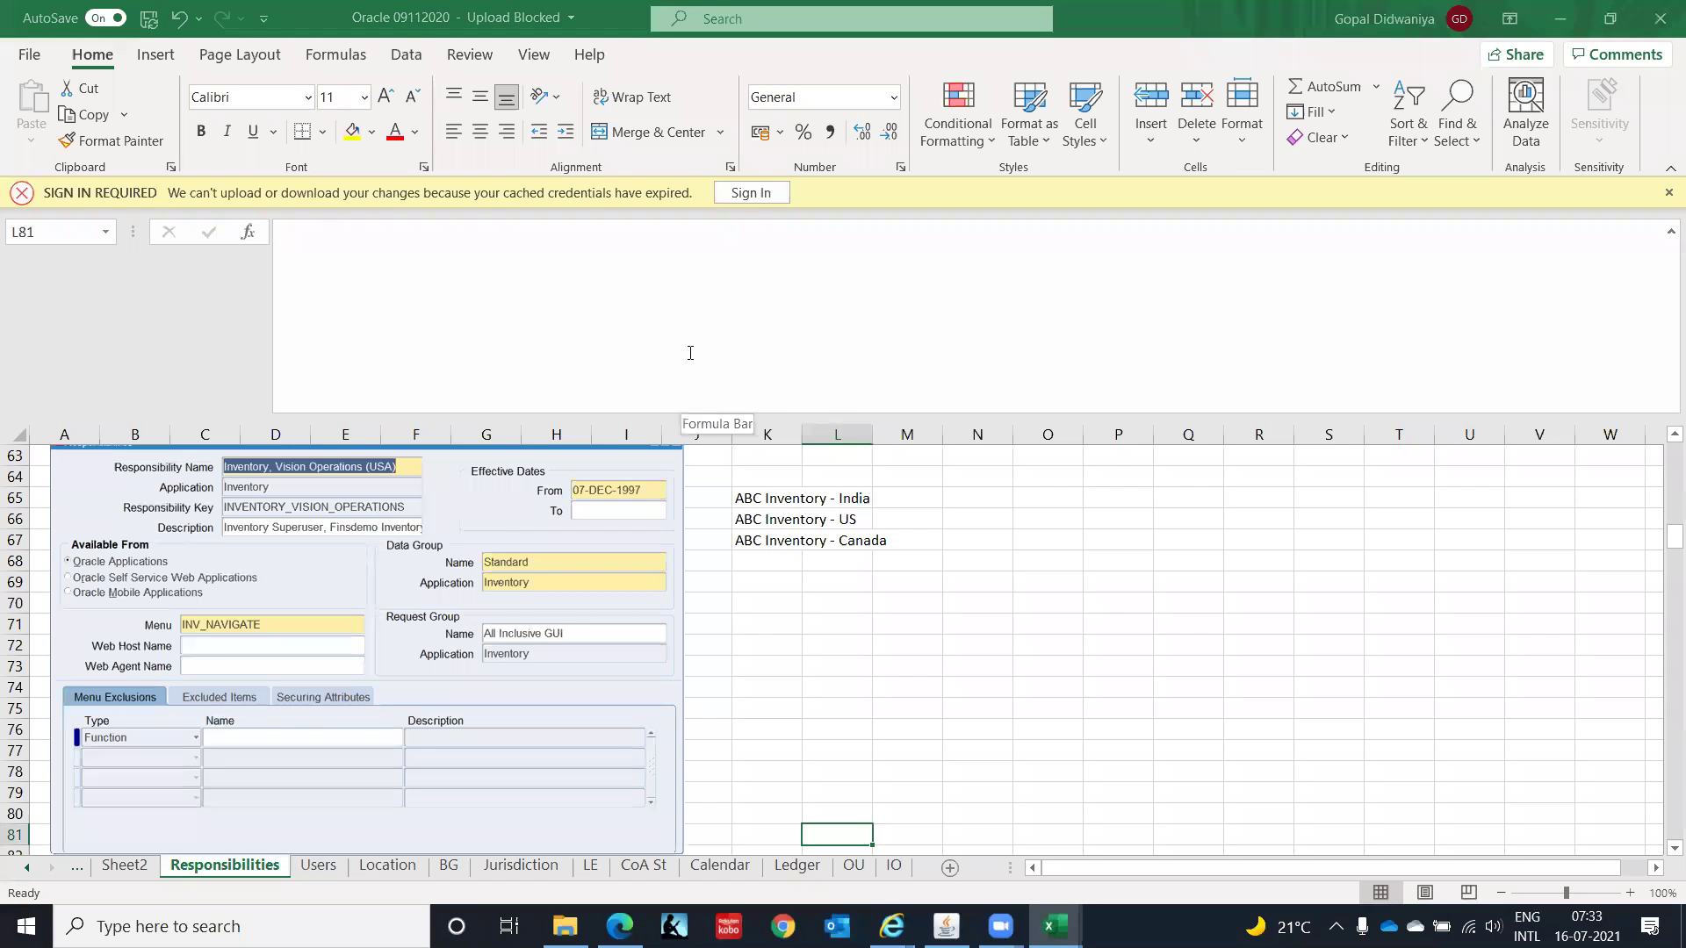
type("INV_NAVI")
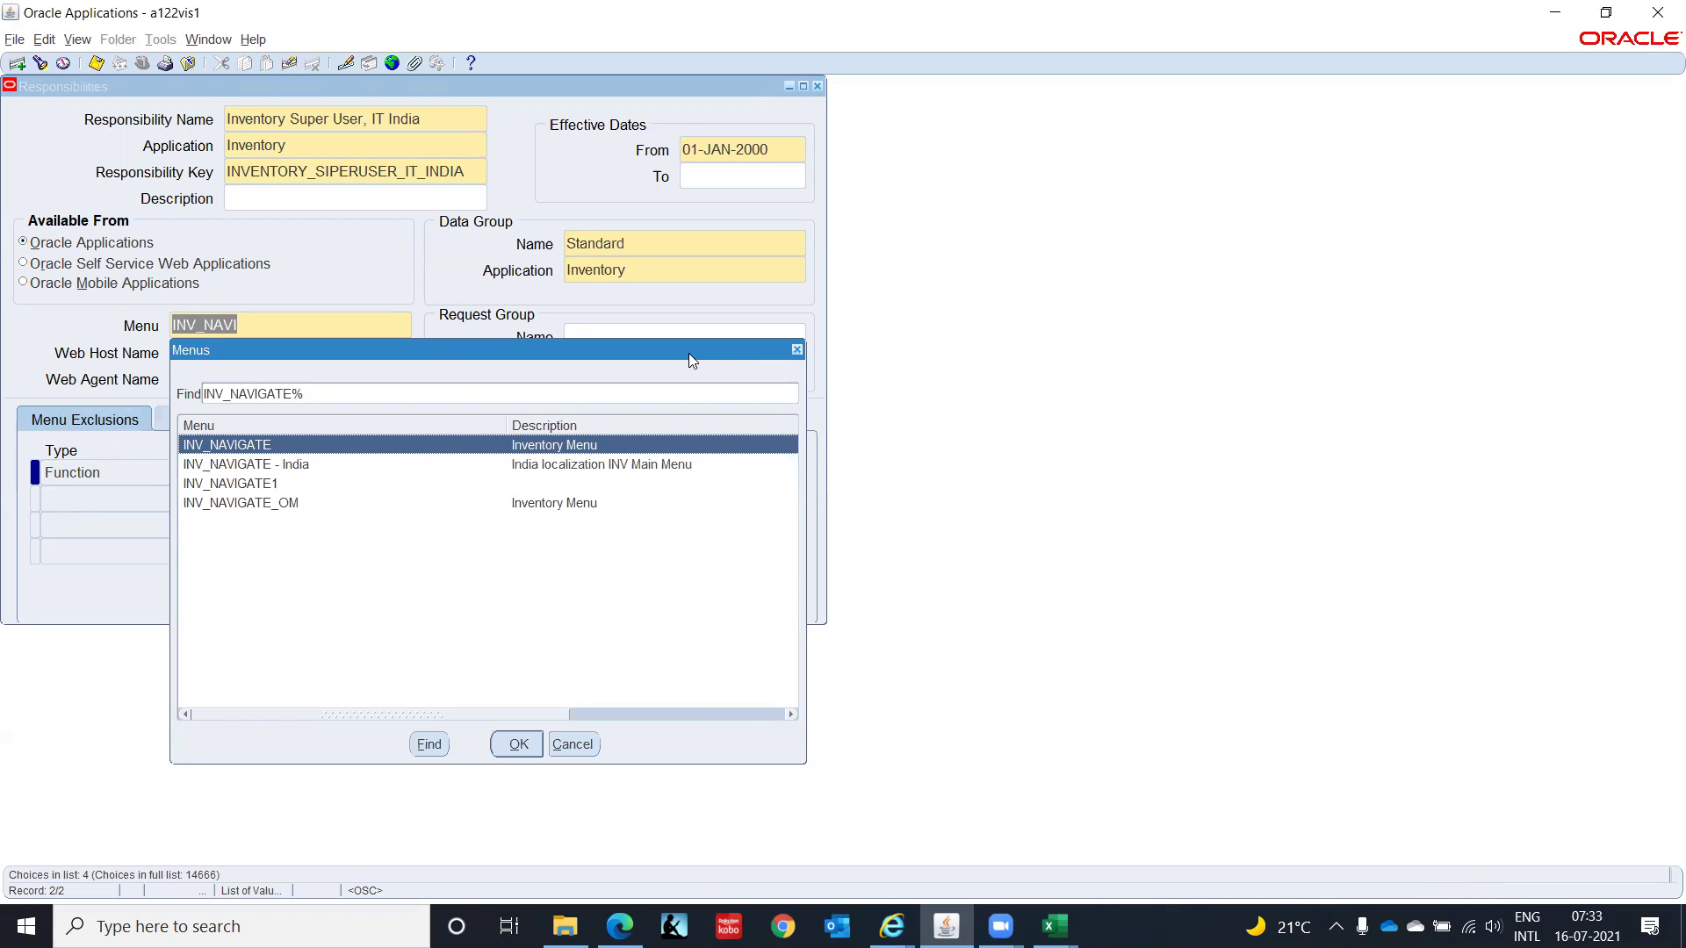
key("Return")
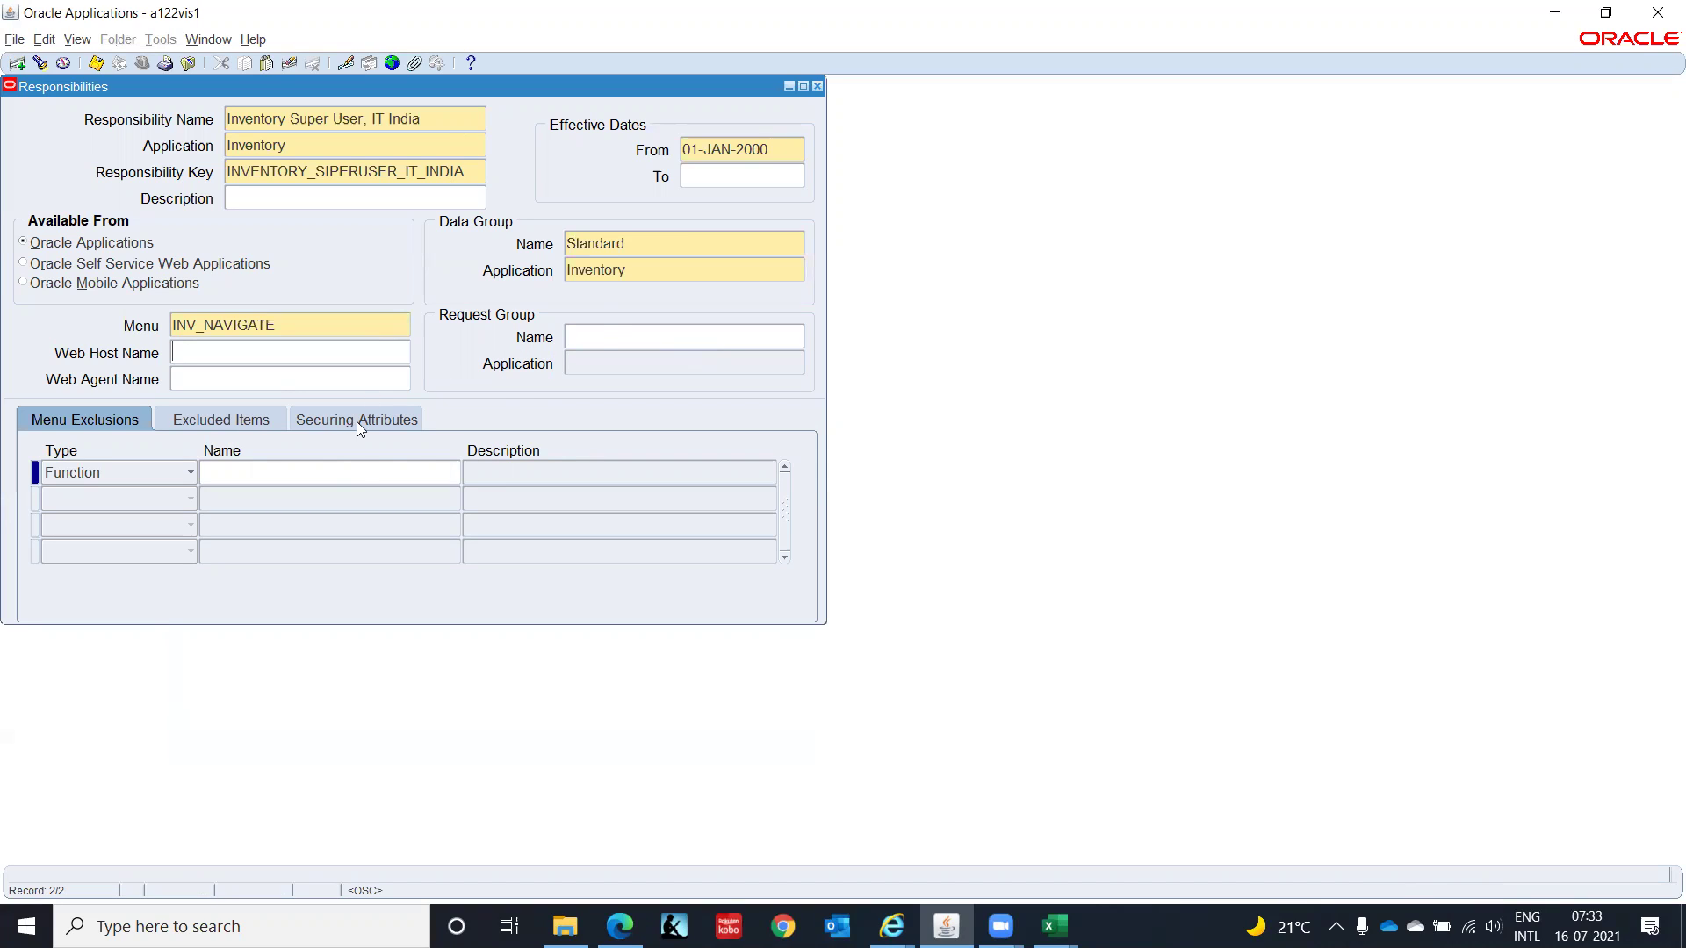
Step: Set the request group to All Inclusive GUI as in the Excel sample and save the Inventory responsibility
left_click(599, 338)
key("alt+Tab")
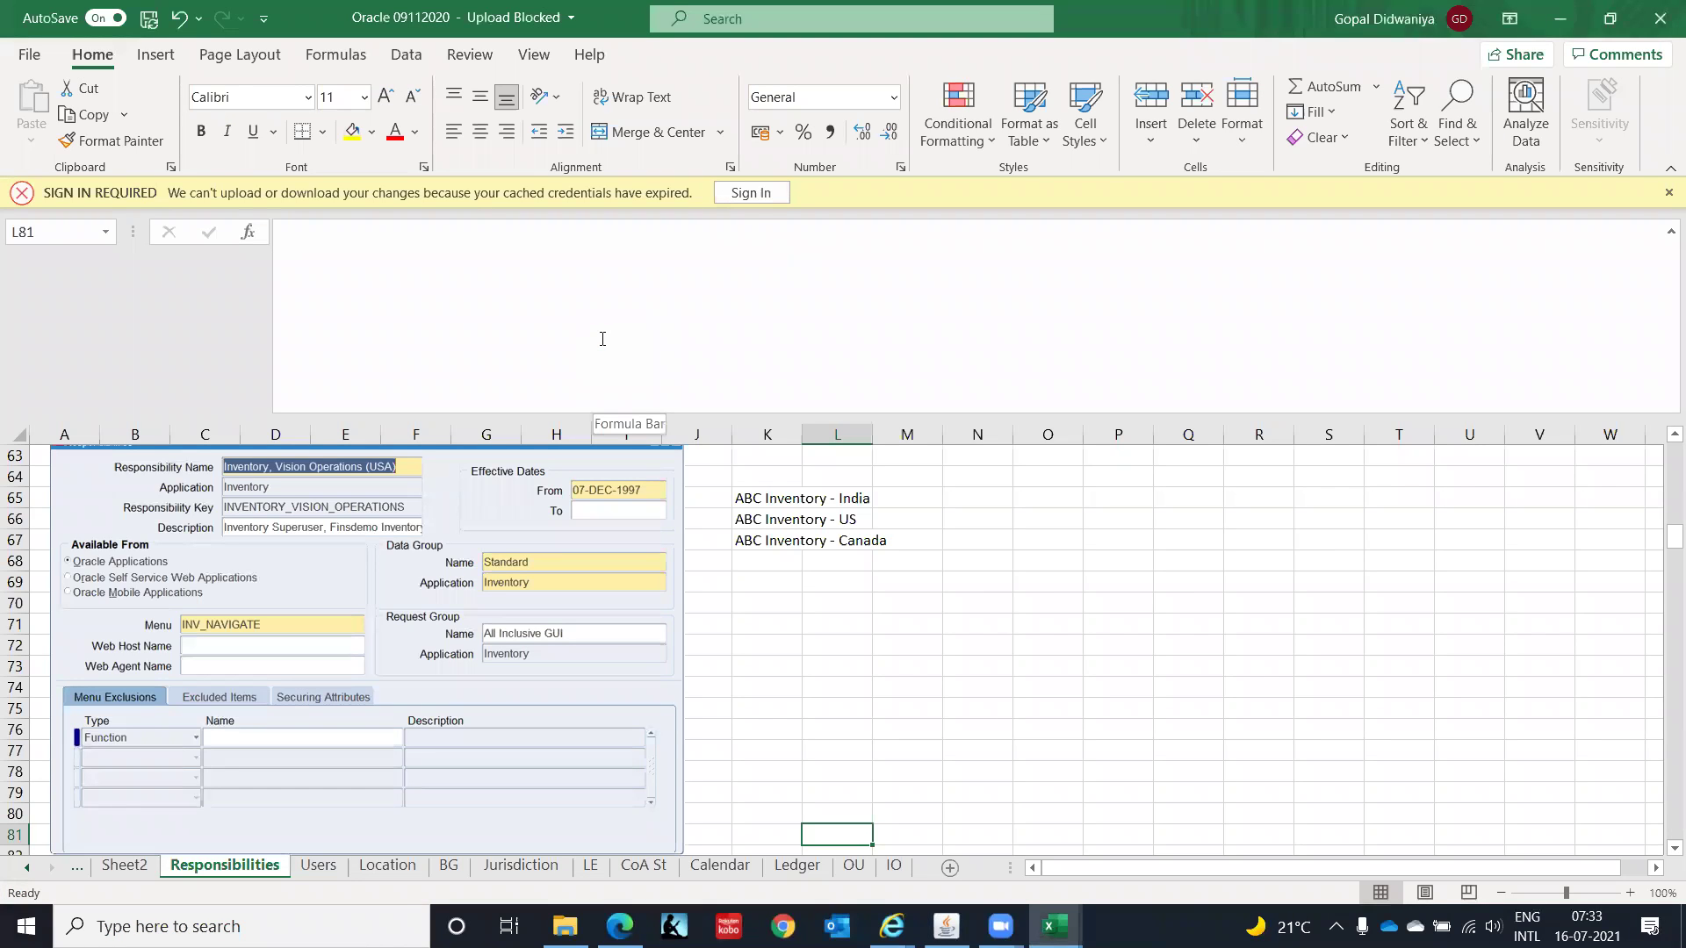
key("alt+Tab")
type("All")
type(" Ind")
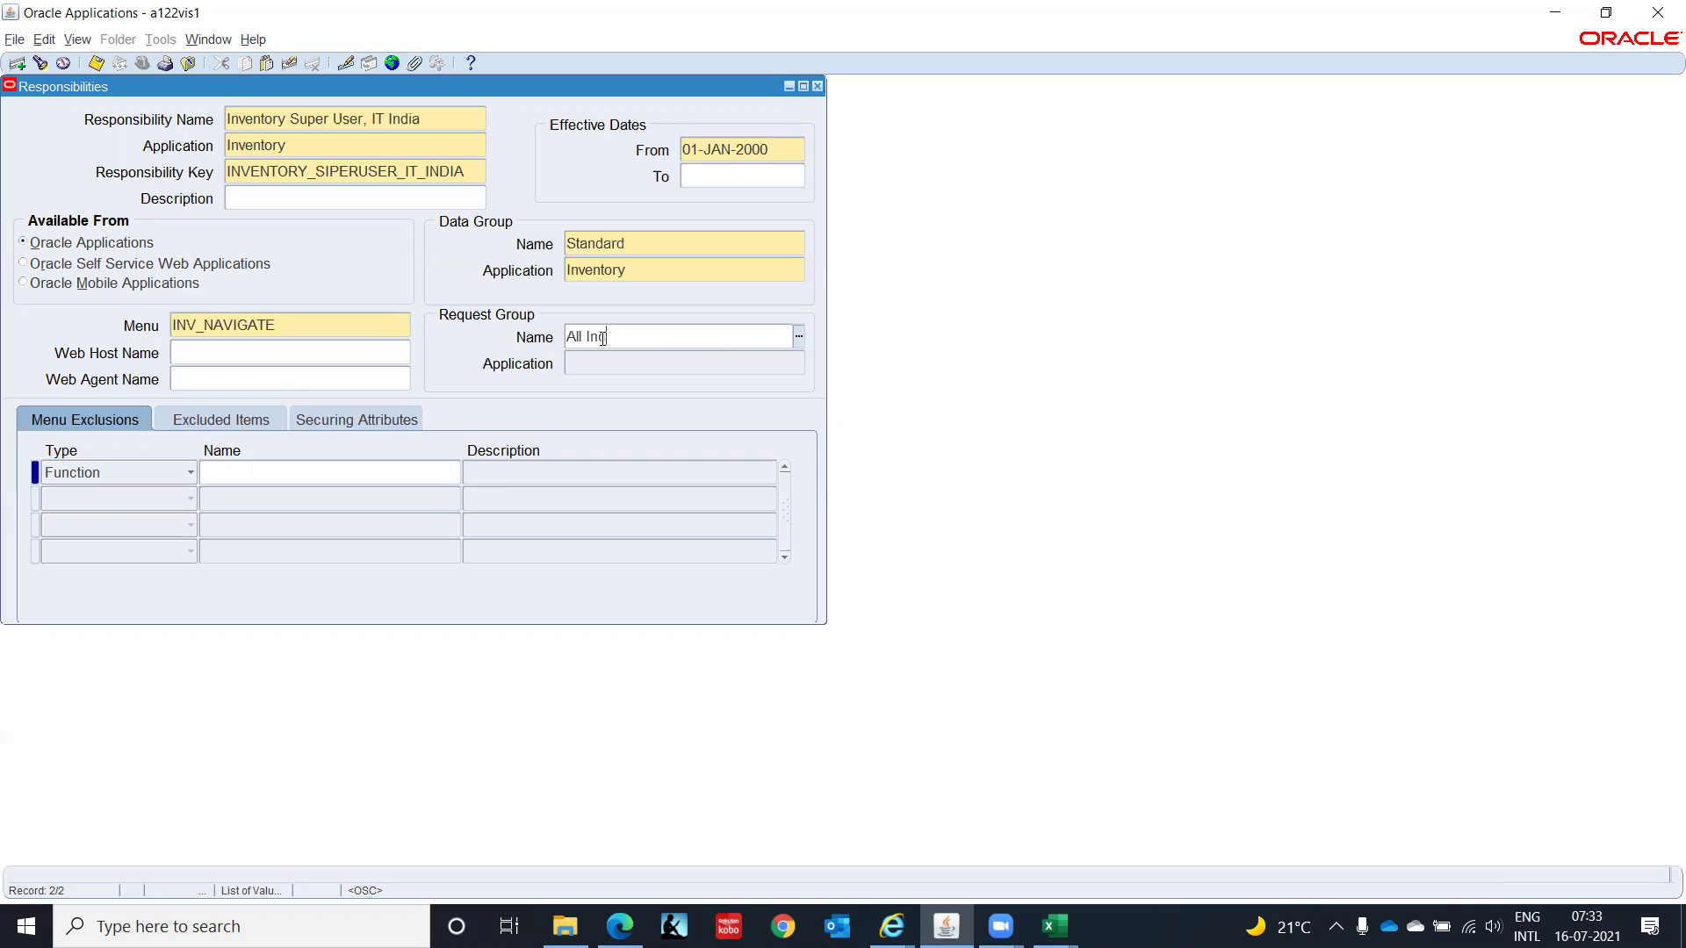
type("lu")
key("Tab")
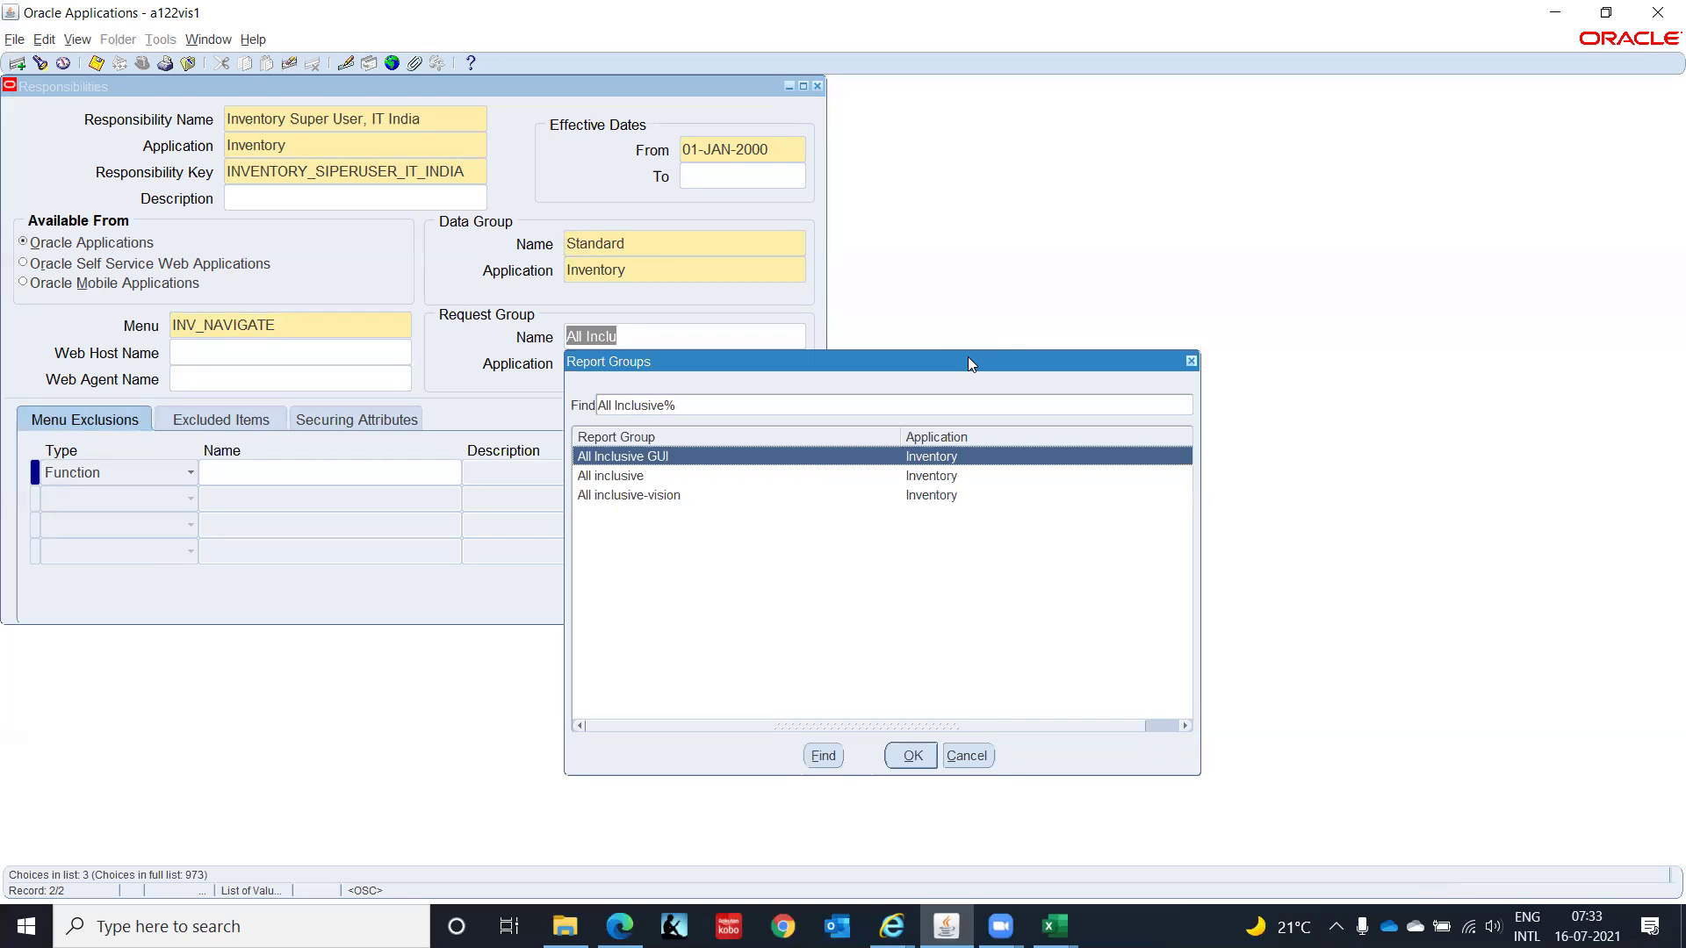
key("Return")
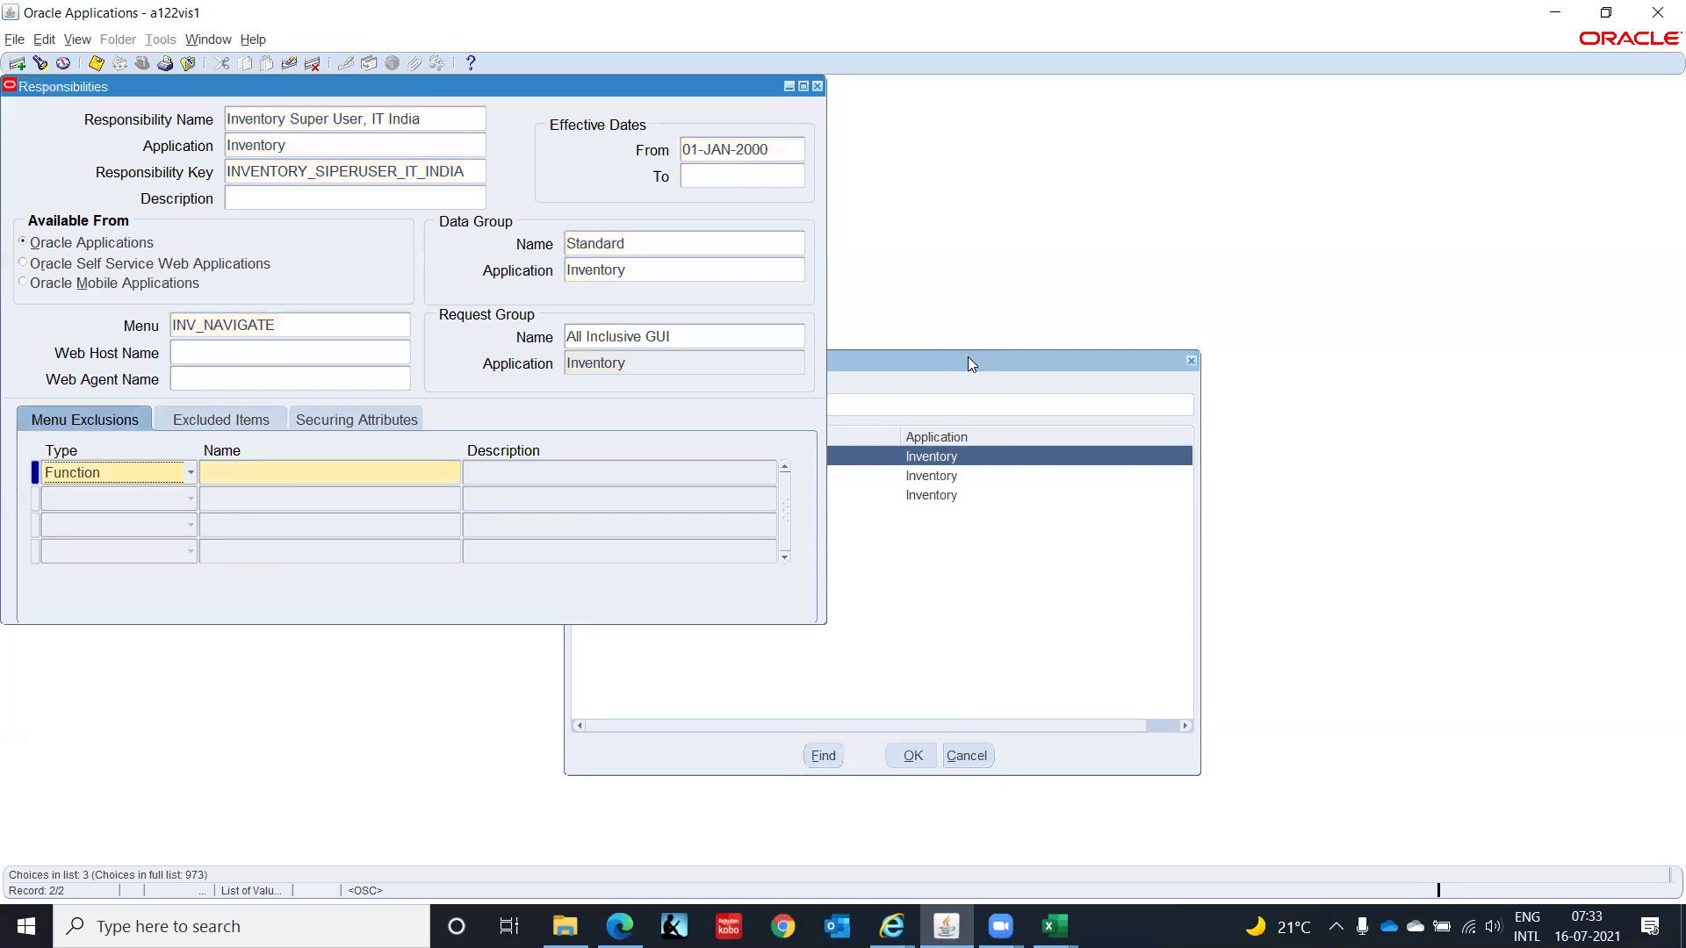
key("ctrl+s")
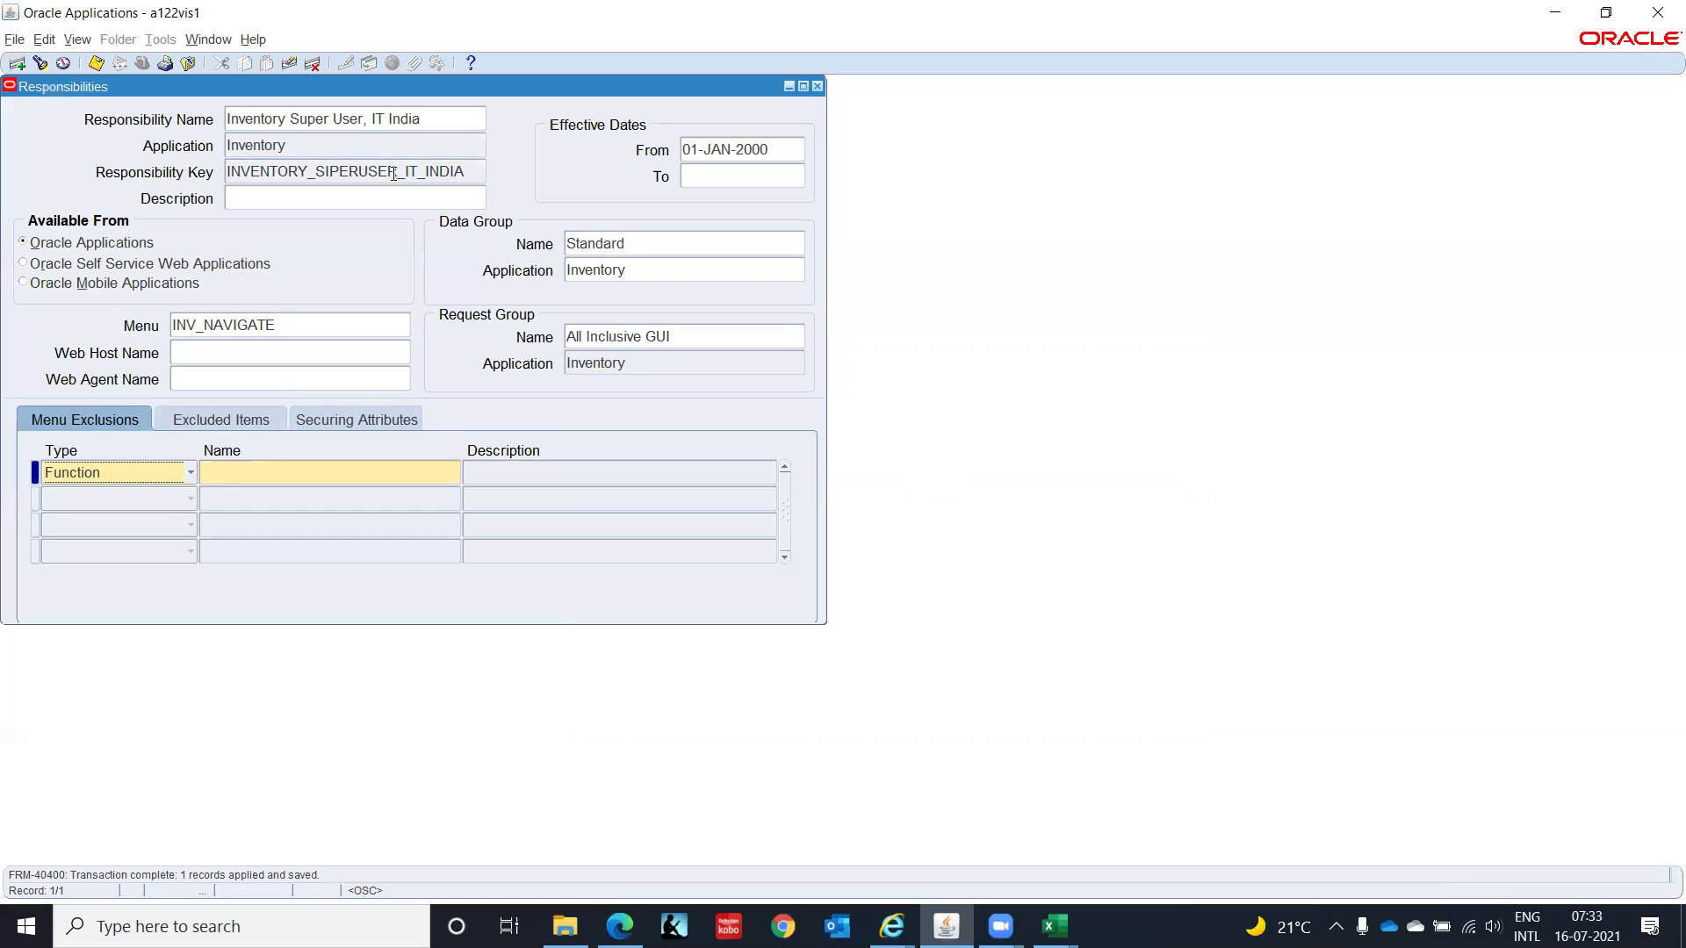
Step: In the New Microsoft Excel Worksheet workbook, copy the Operating Unit's HRMS Responsibility/Inventory entry into the Business Group's responsibility cell J23
key("alt+Tab")
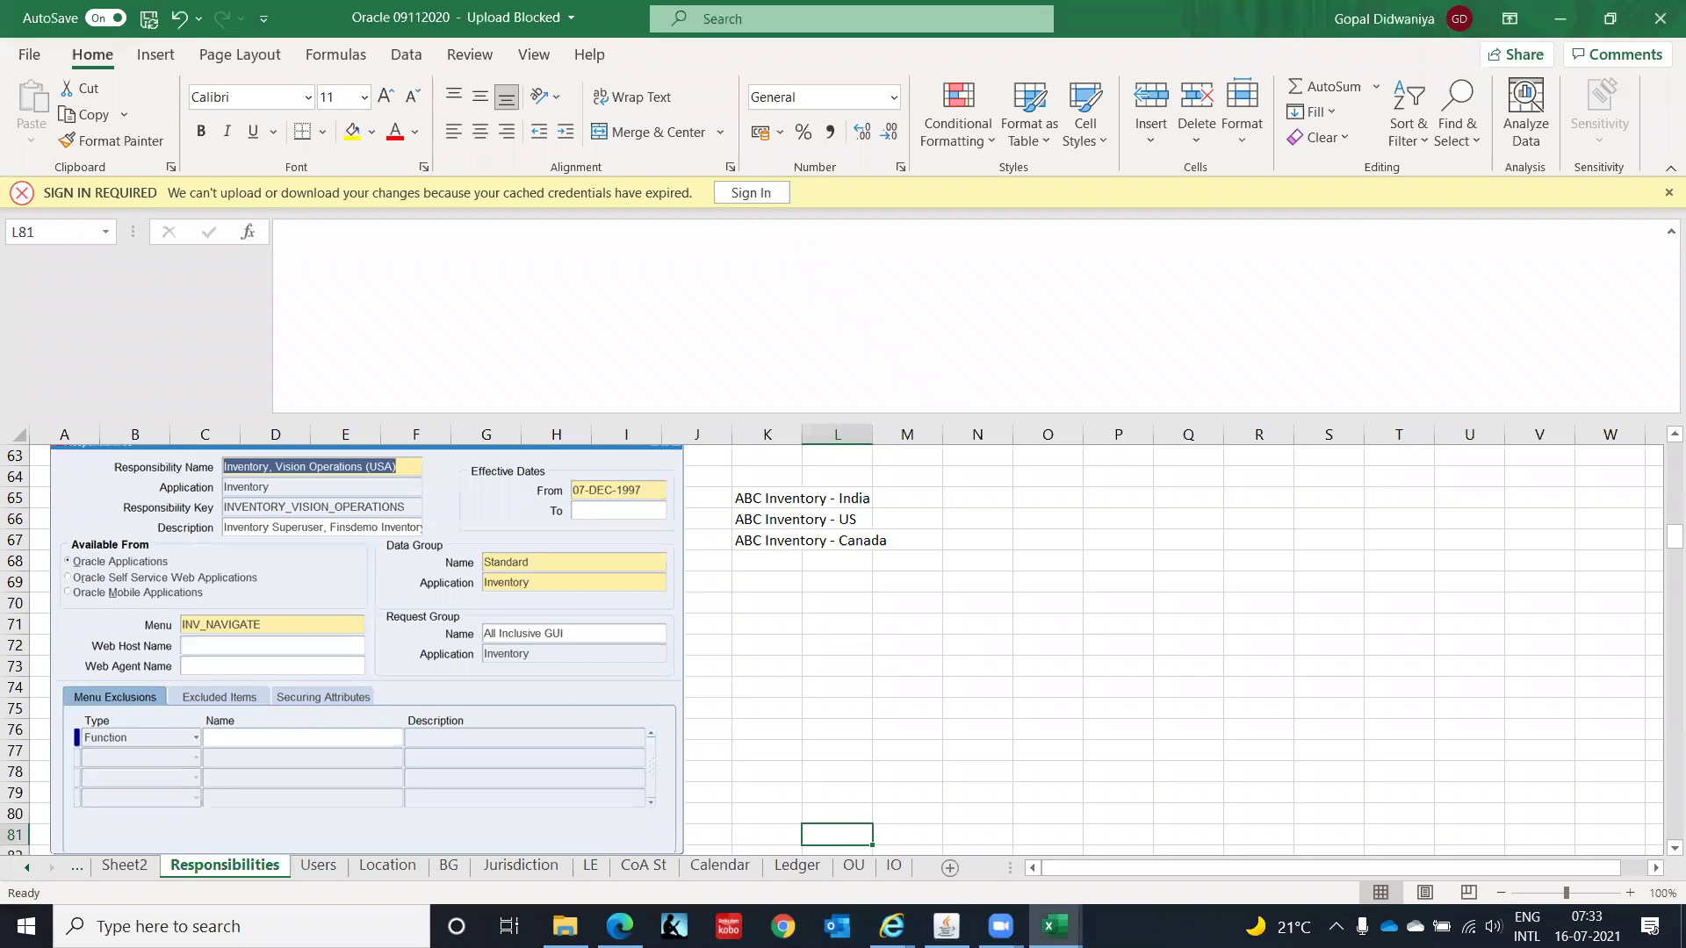
mouse_move(1055, 926)
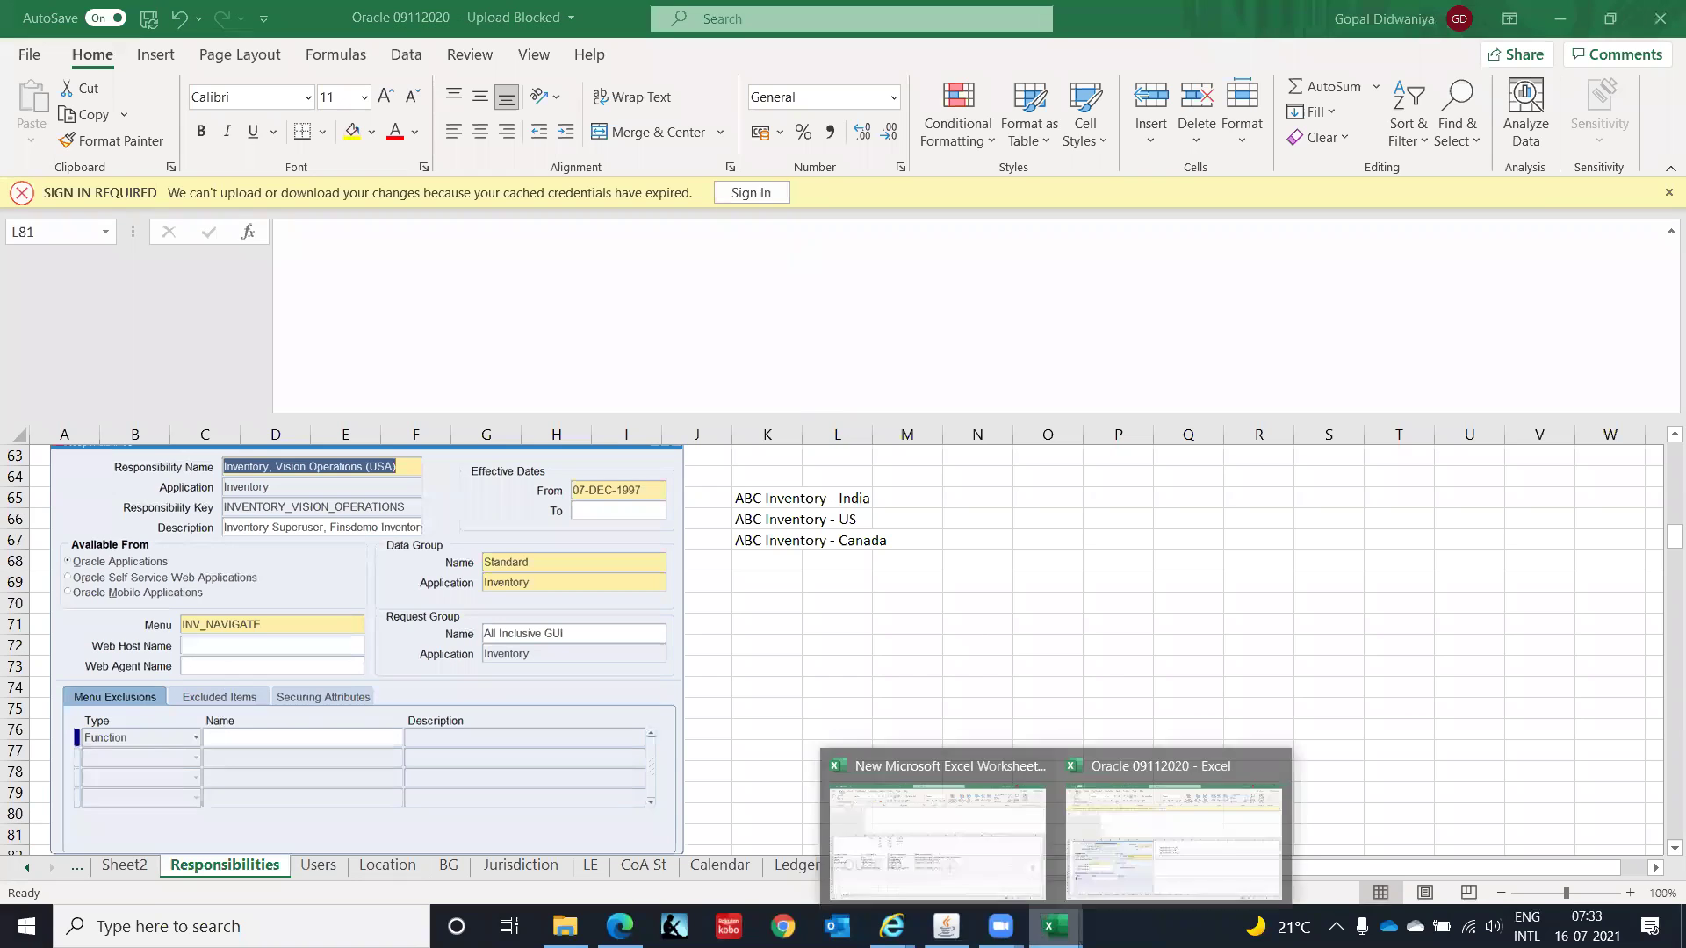
left_click(904, 853)
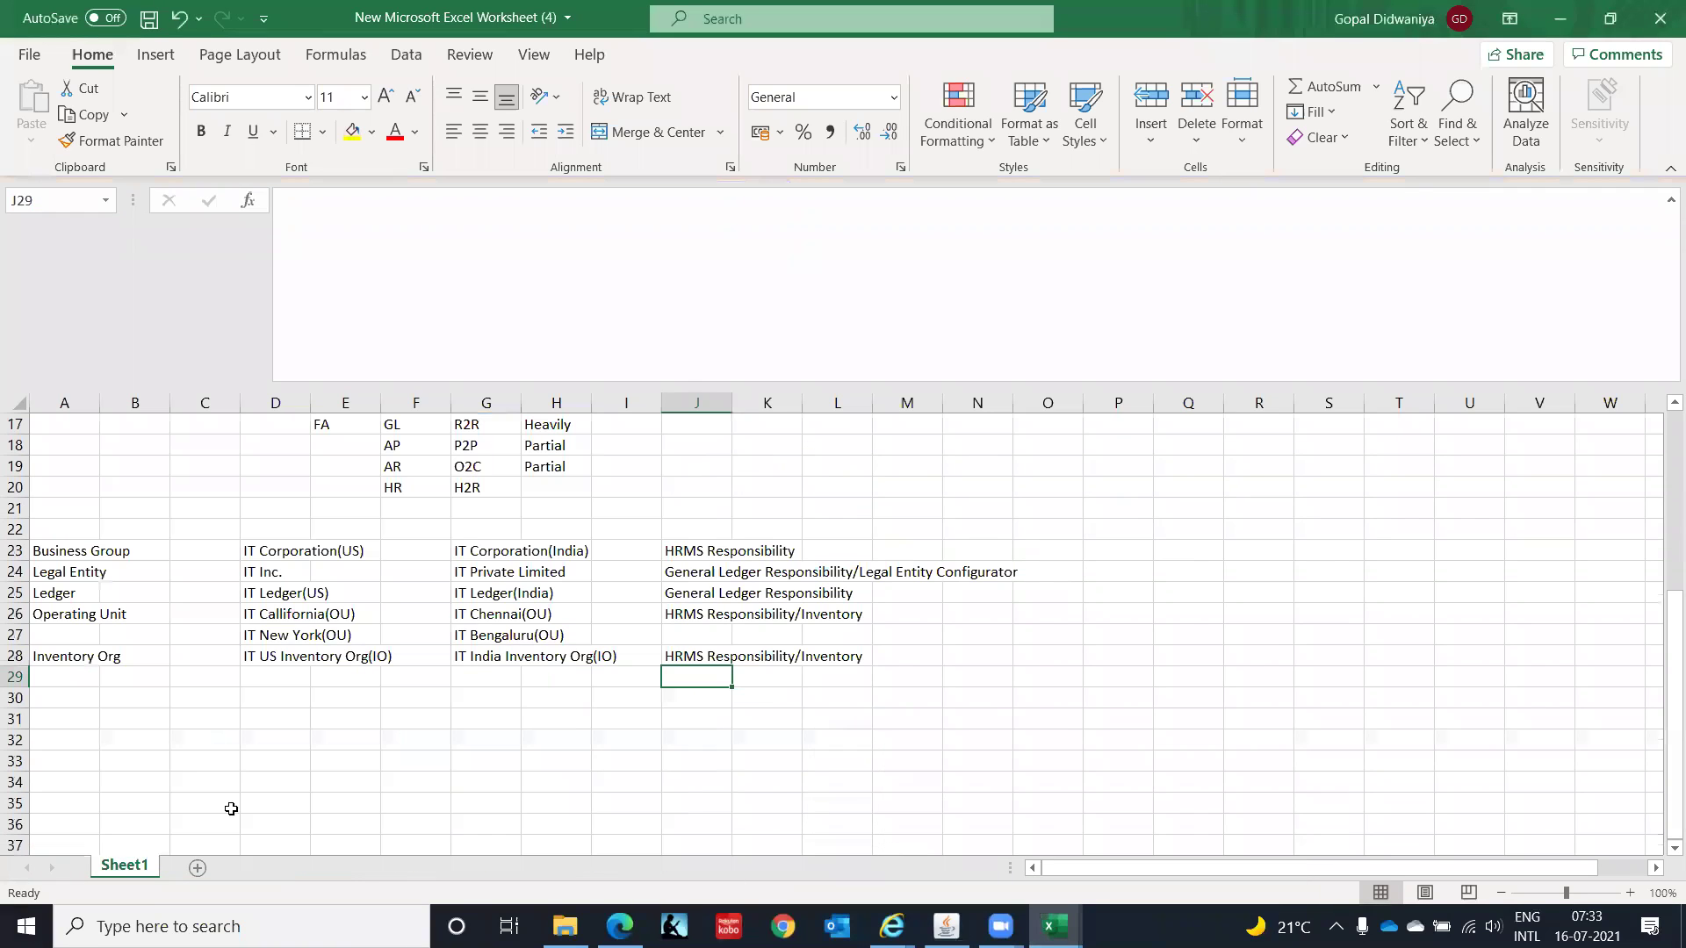
left_click(681, 546)
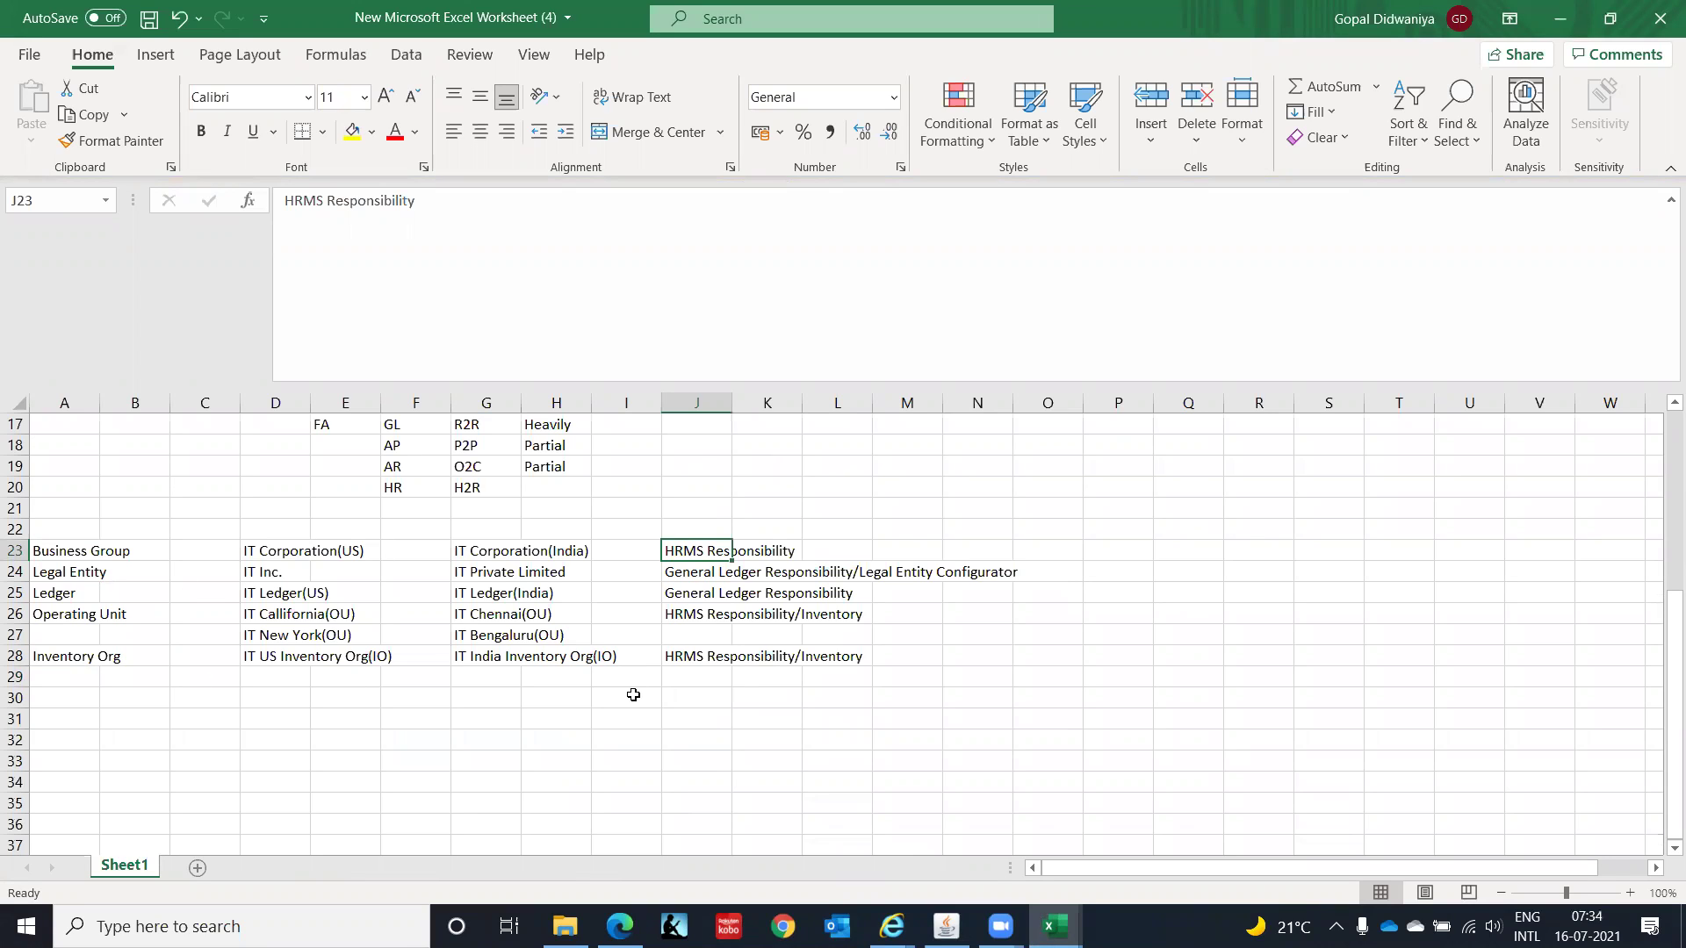
key("Down")
key("Down")
key("Down")
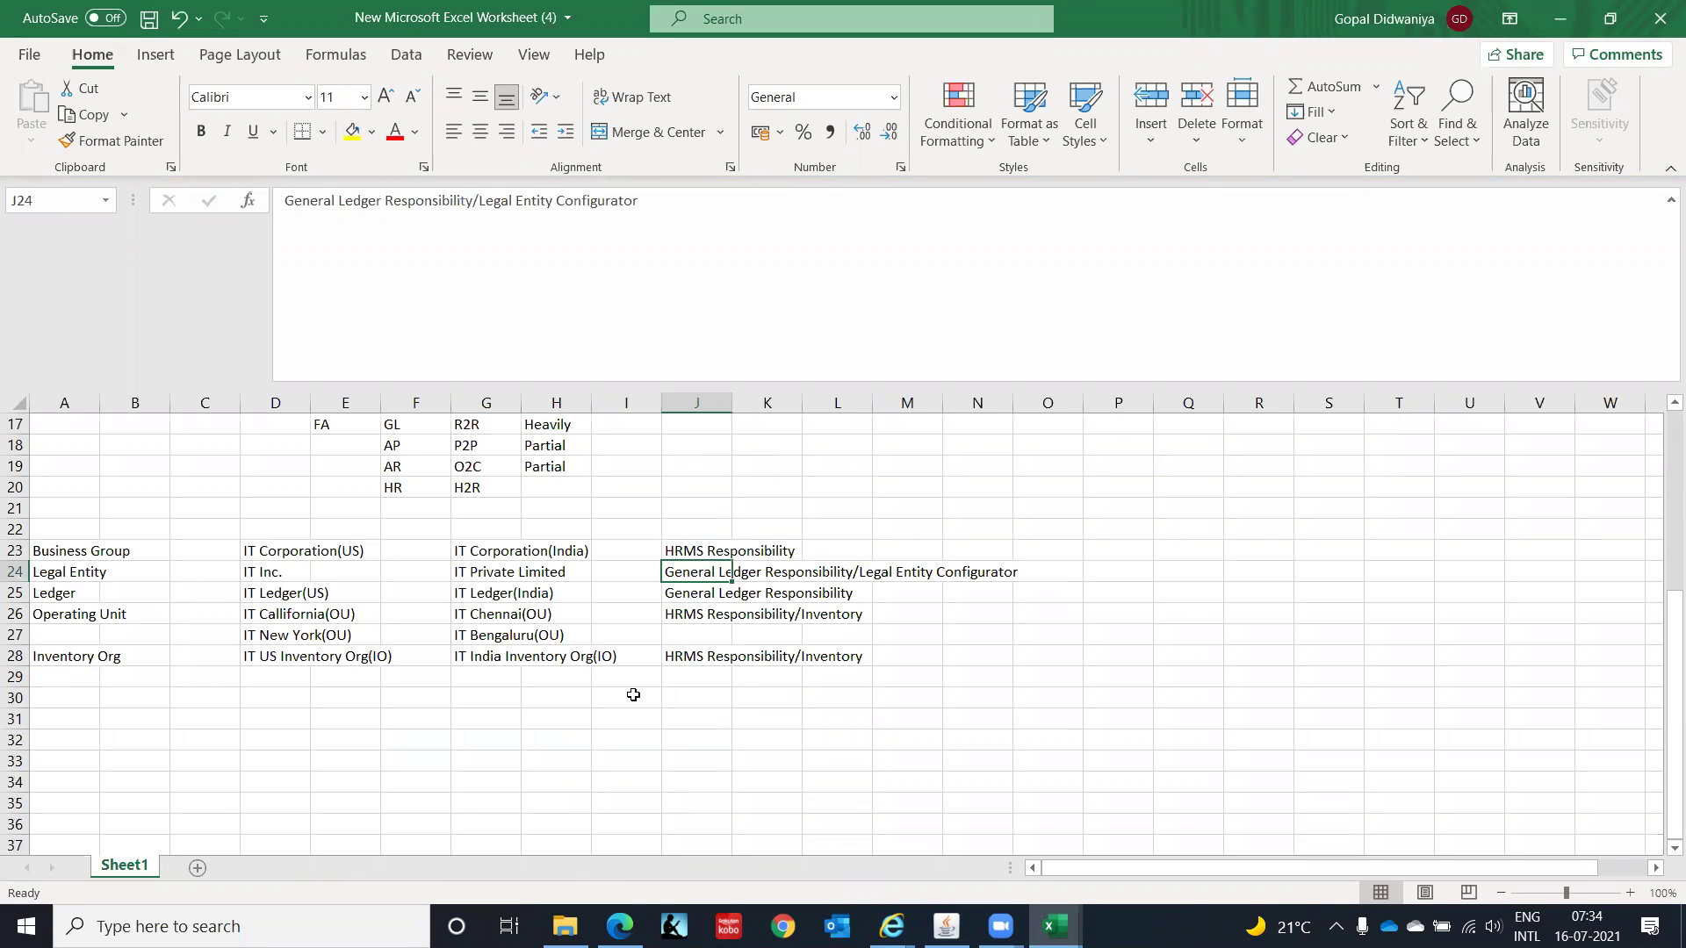
key("ctrl+c")
key("Up")
key("Up")
key("Up")
key("Return")
Step: Review the responsibilities listed in column J for each organization level from Business Group to Inventory Org
key("Down")
key("Down")
key("Down")
key("Down")
key("Down")
key("Down")
key("Down")
key("Up")
key("Up")
key("Up")
key("Up")
key("Up")
key("Up")
key("Up")
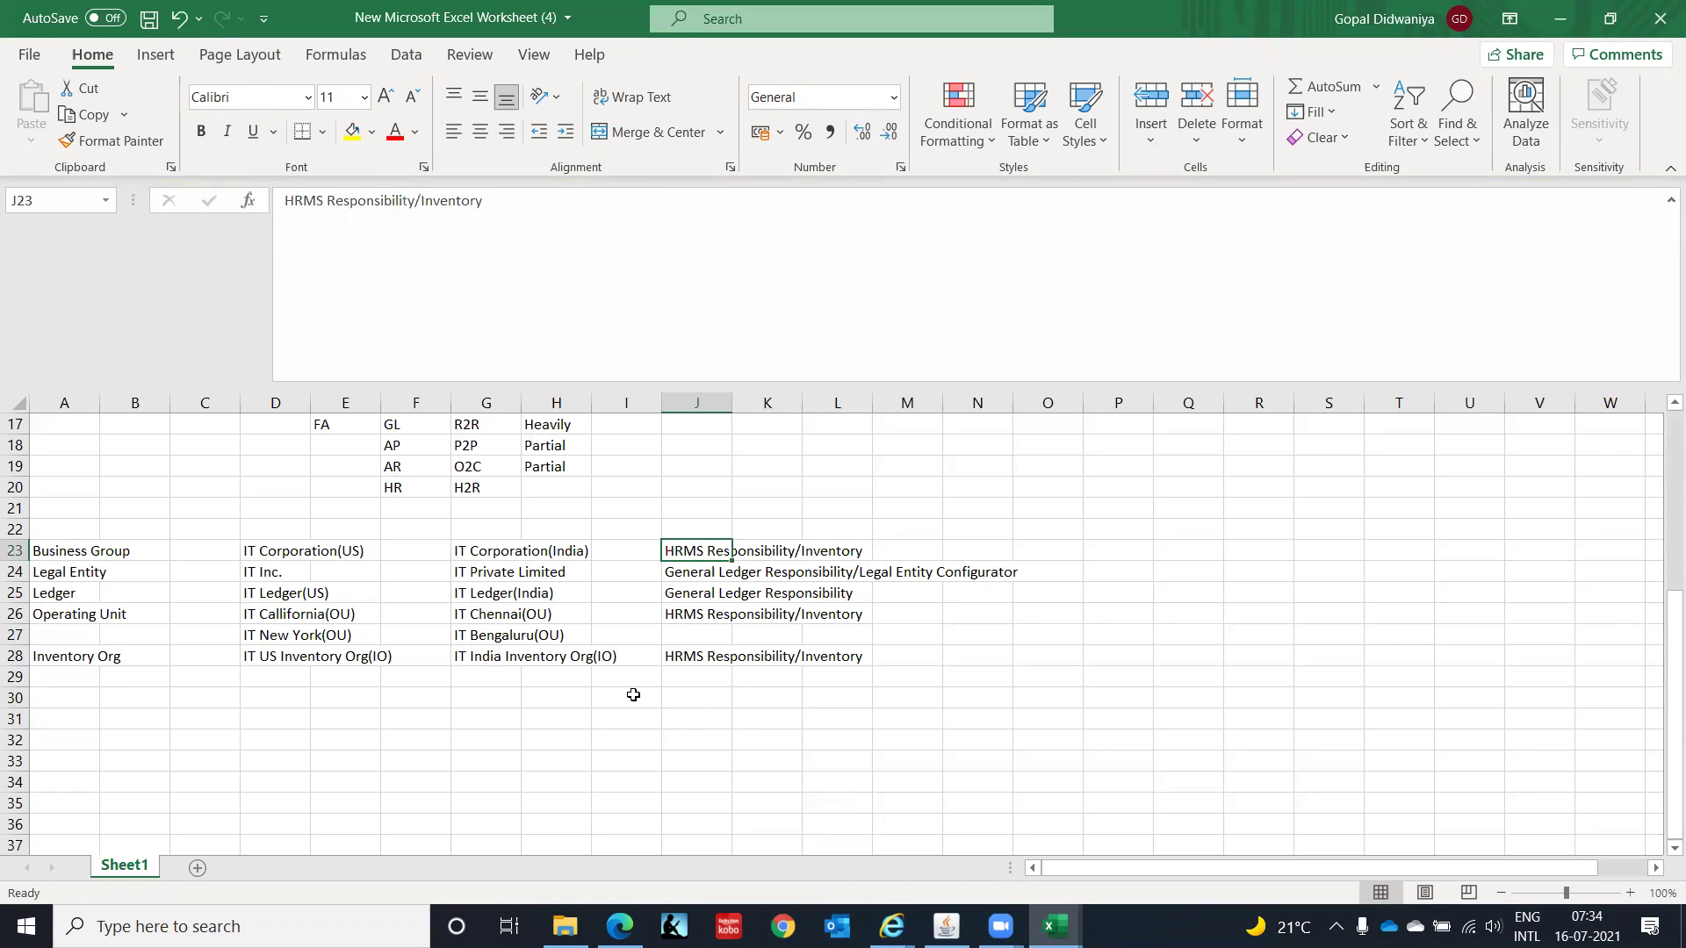
key("Down")
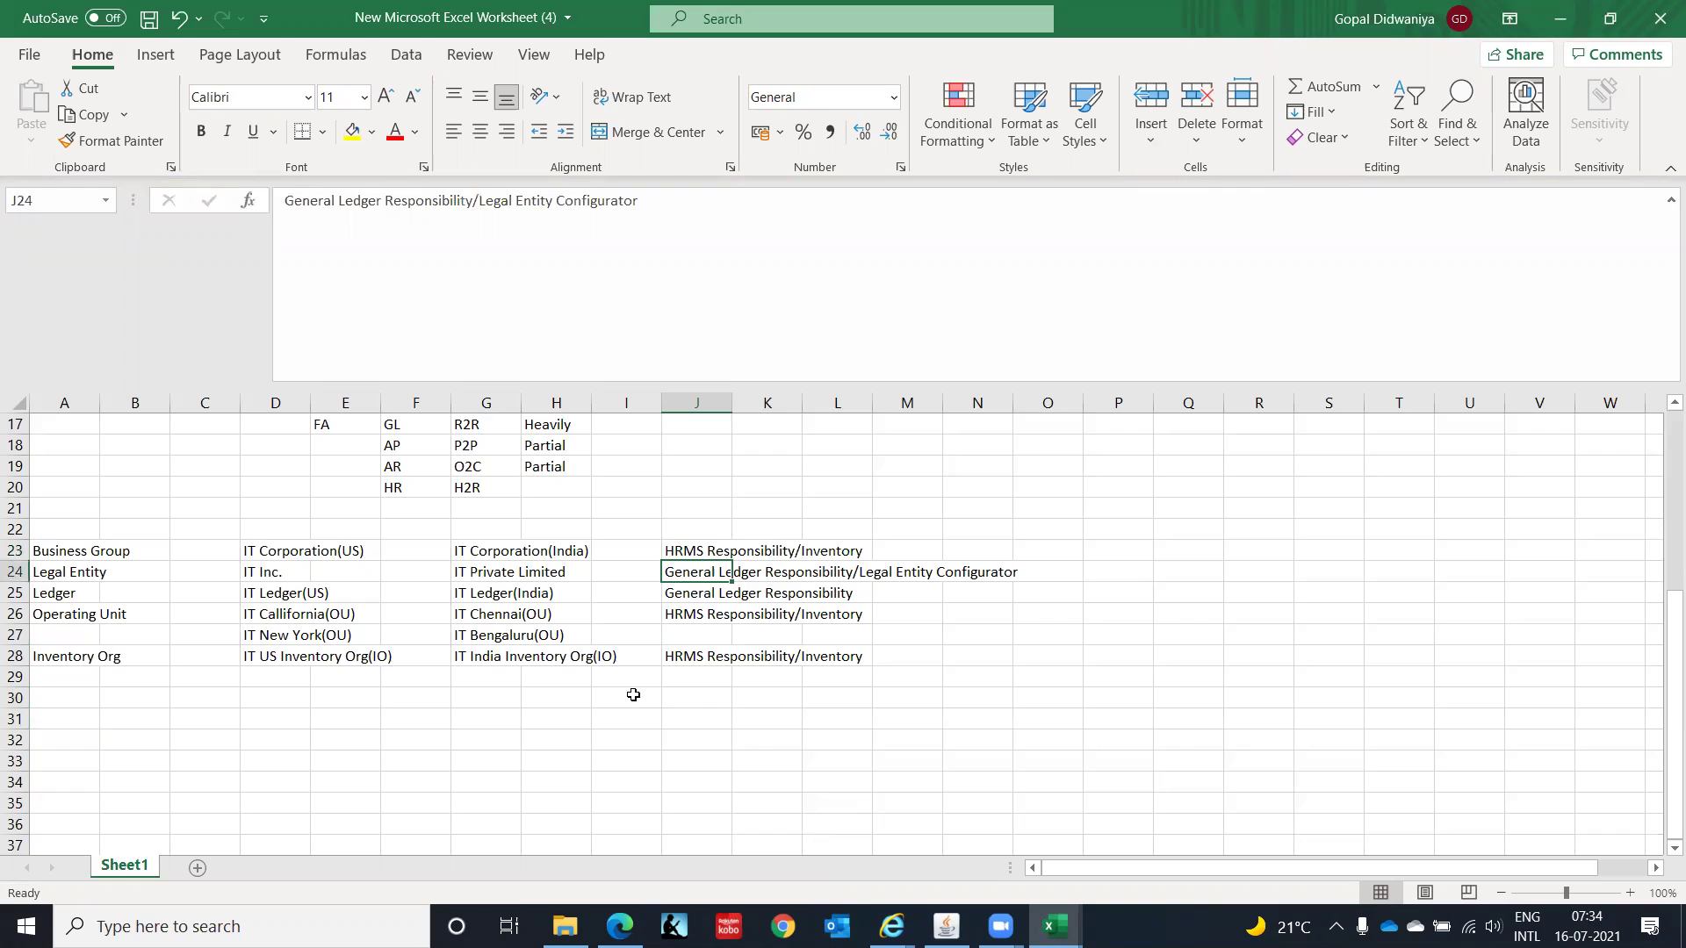
key("Down")
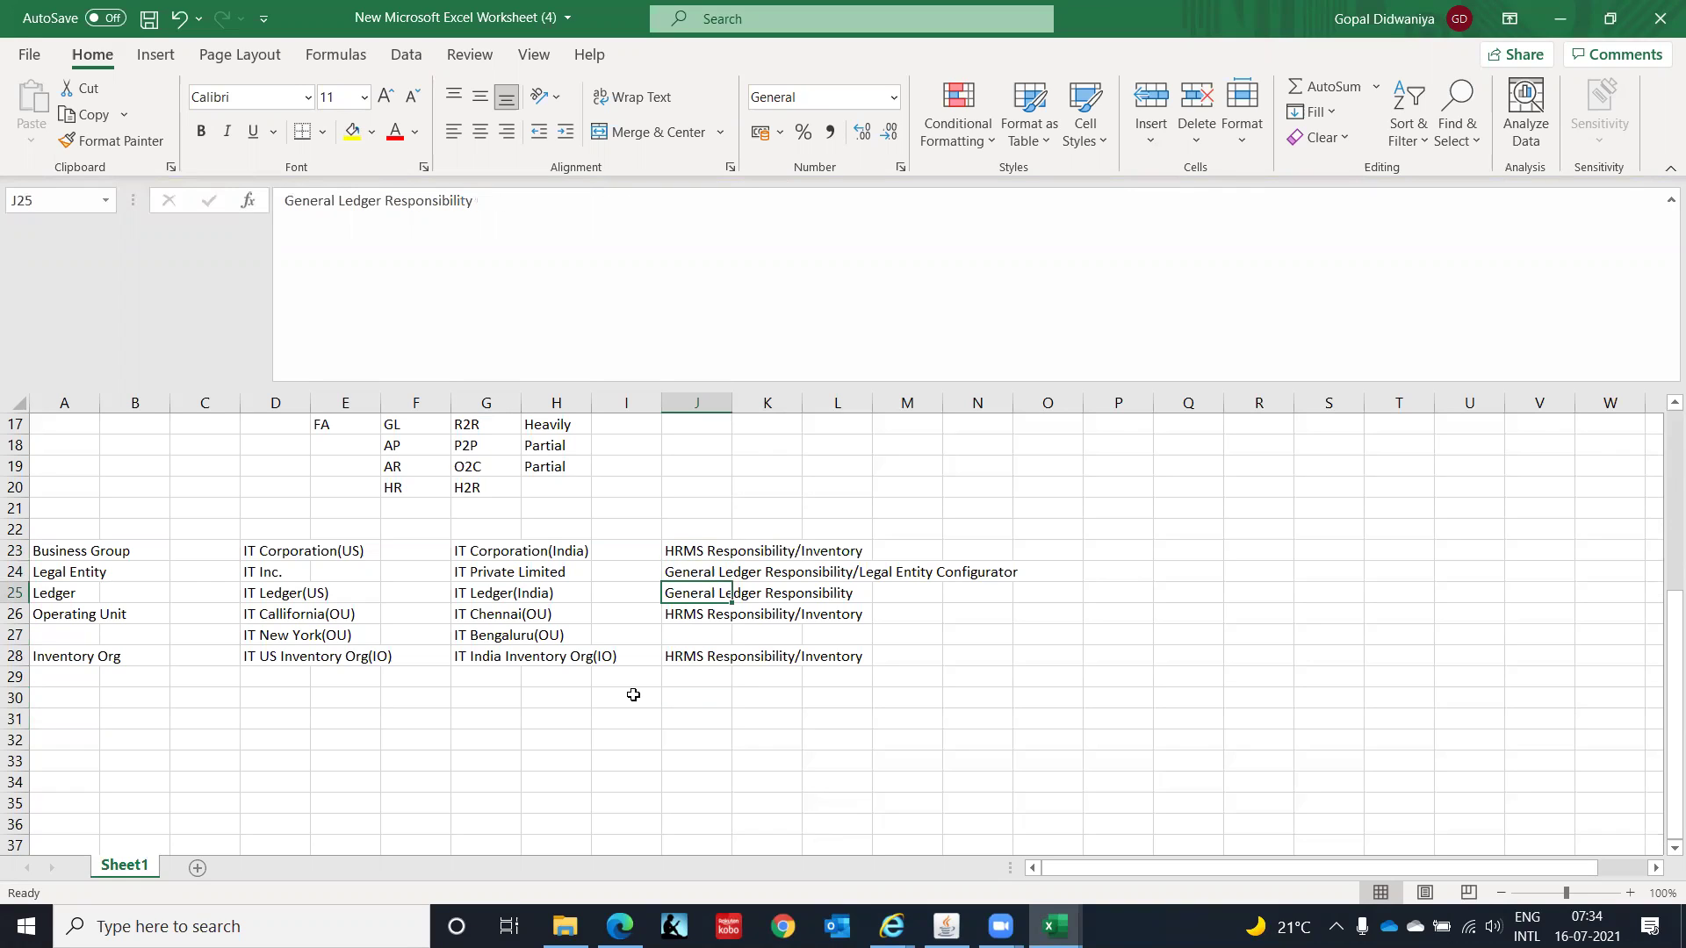
key("Down")
key("Down")
key("Down")
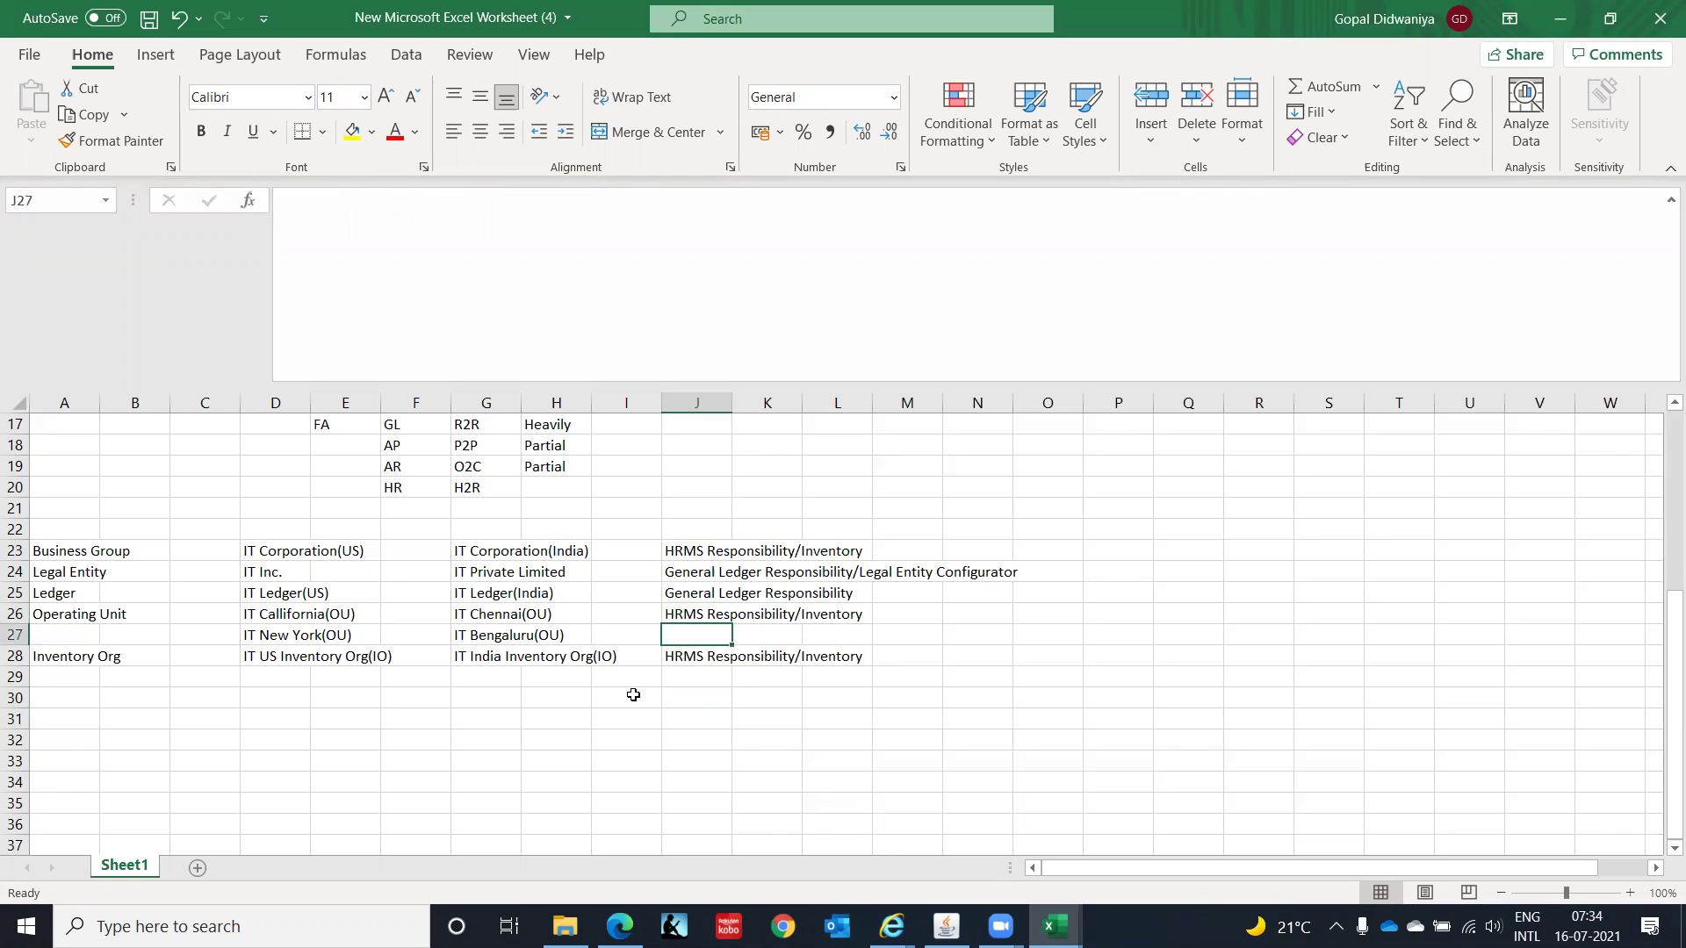
key("Up")
key("Up")
key("Up")
key("Up")
key("Up")
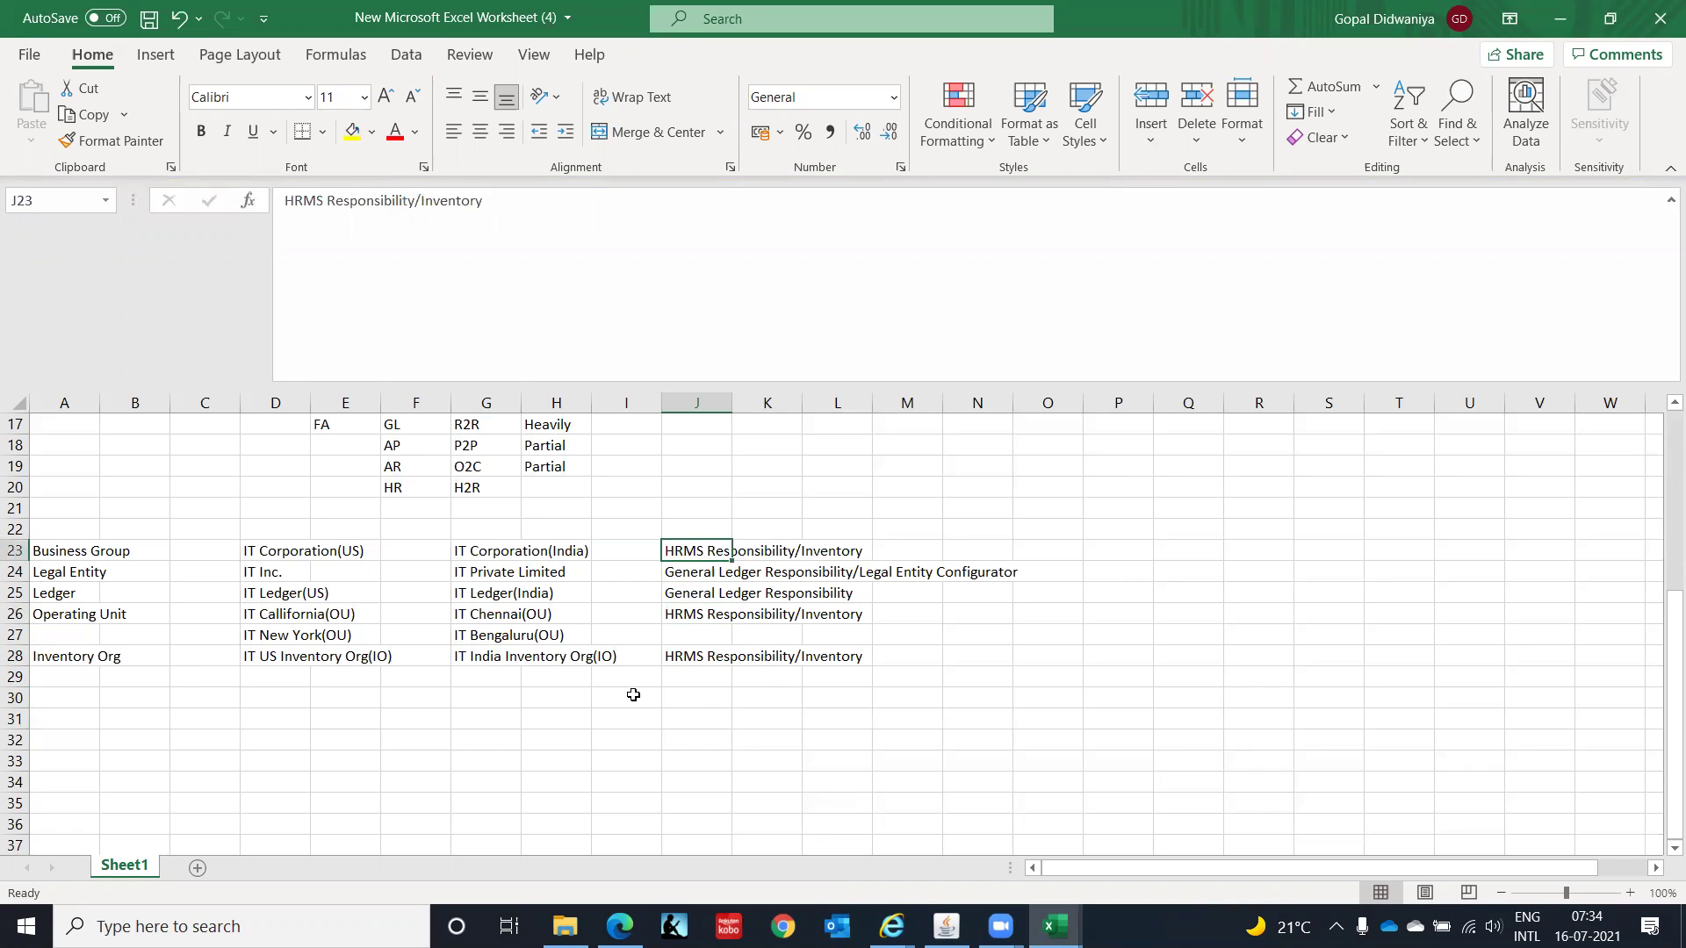
Step: Switch to the Oracle 09112020 workbook and examine the remaining sample responsibility definitions below the Inventory one
key("alt+Tab")
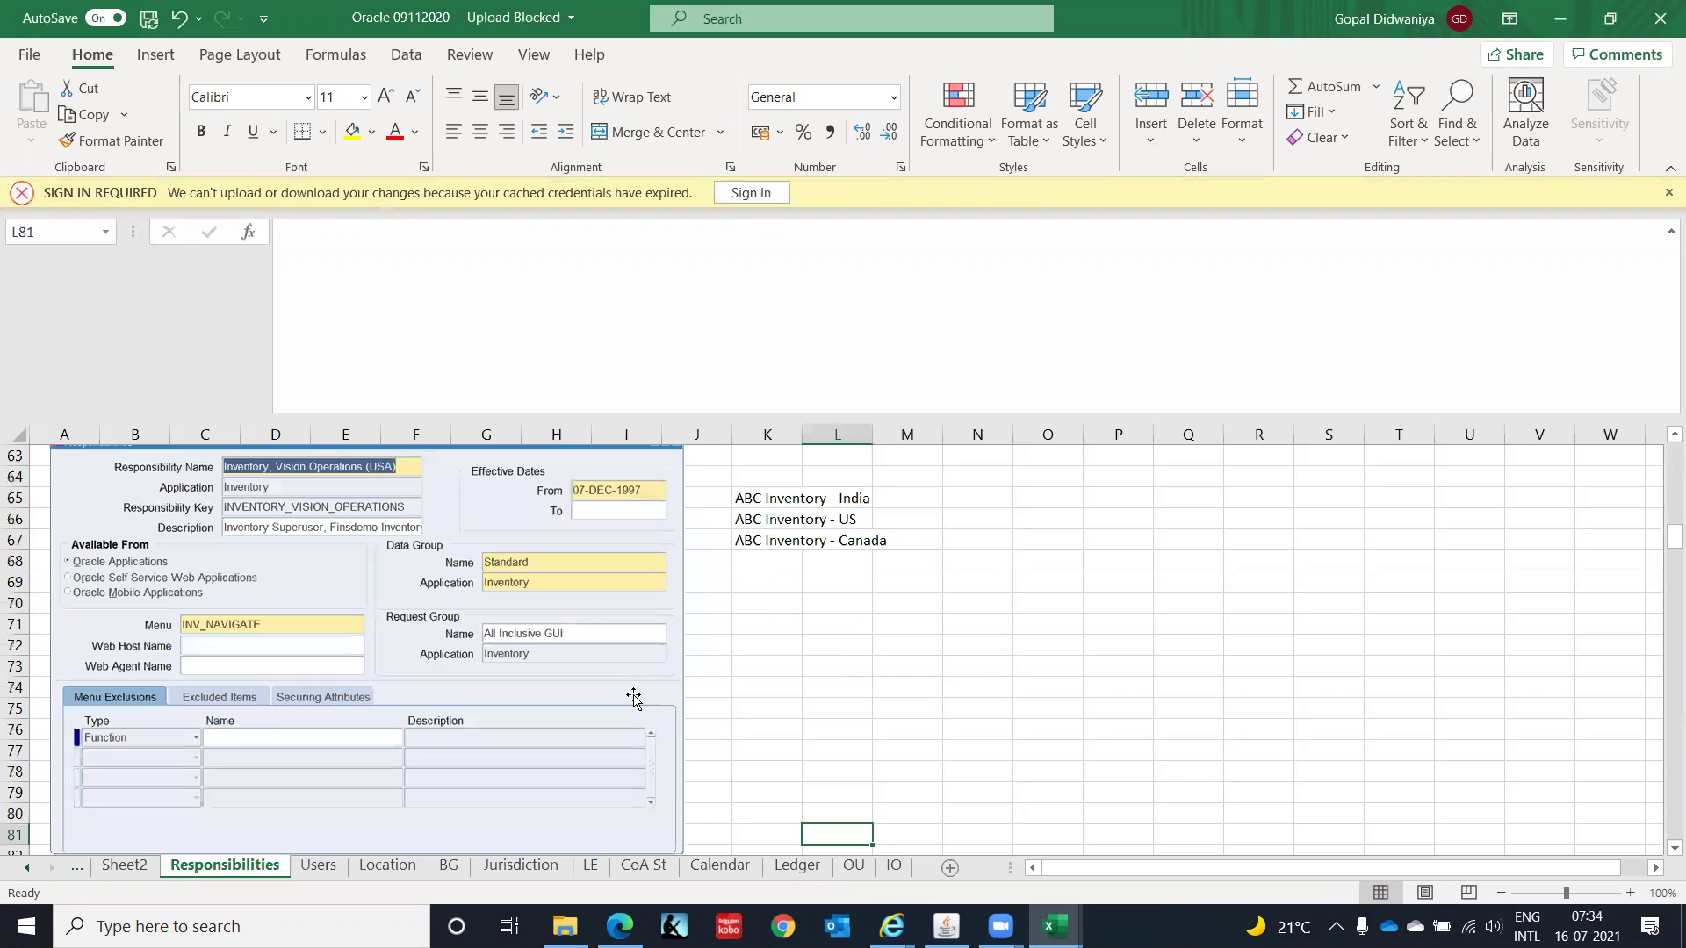
key("Down")
key("Down")
key("Down")
key("Down")
key("Down")
key("Down")
key("Down")
key("Down")
key("Down")
key("Down")
key("Down")
key("Down")
key("Down")
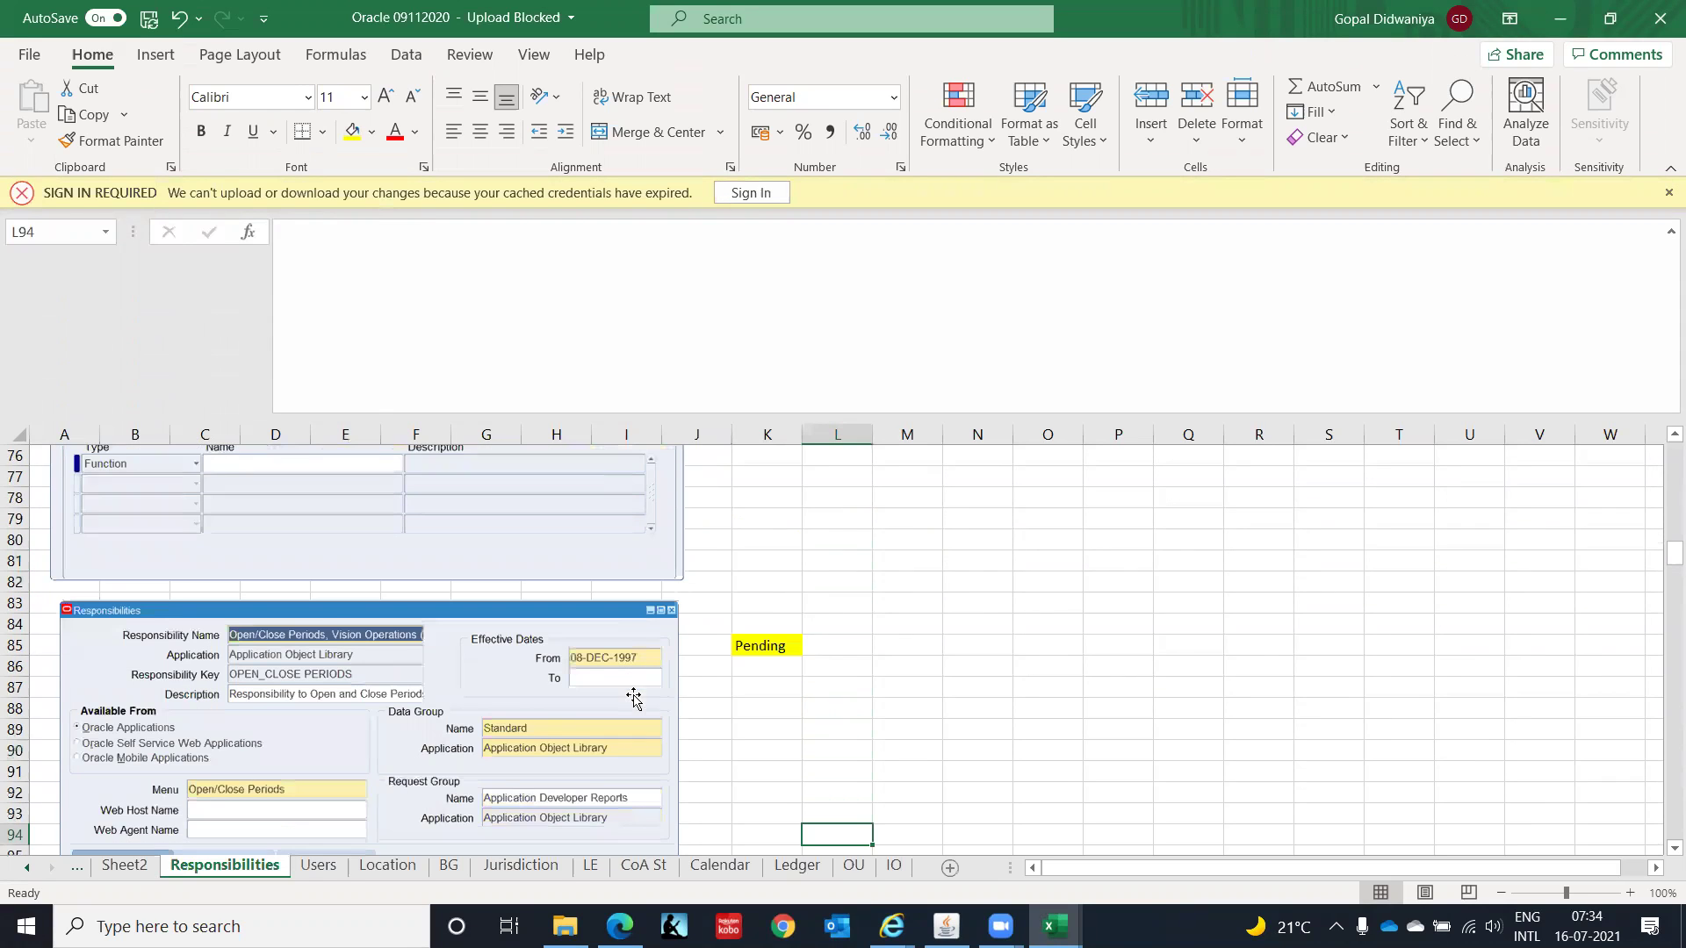
key("Down")
key("Down")
key("Down")
key("Down")
key("Down")
key("Down")
key("Down")
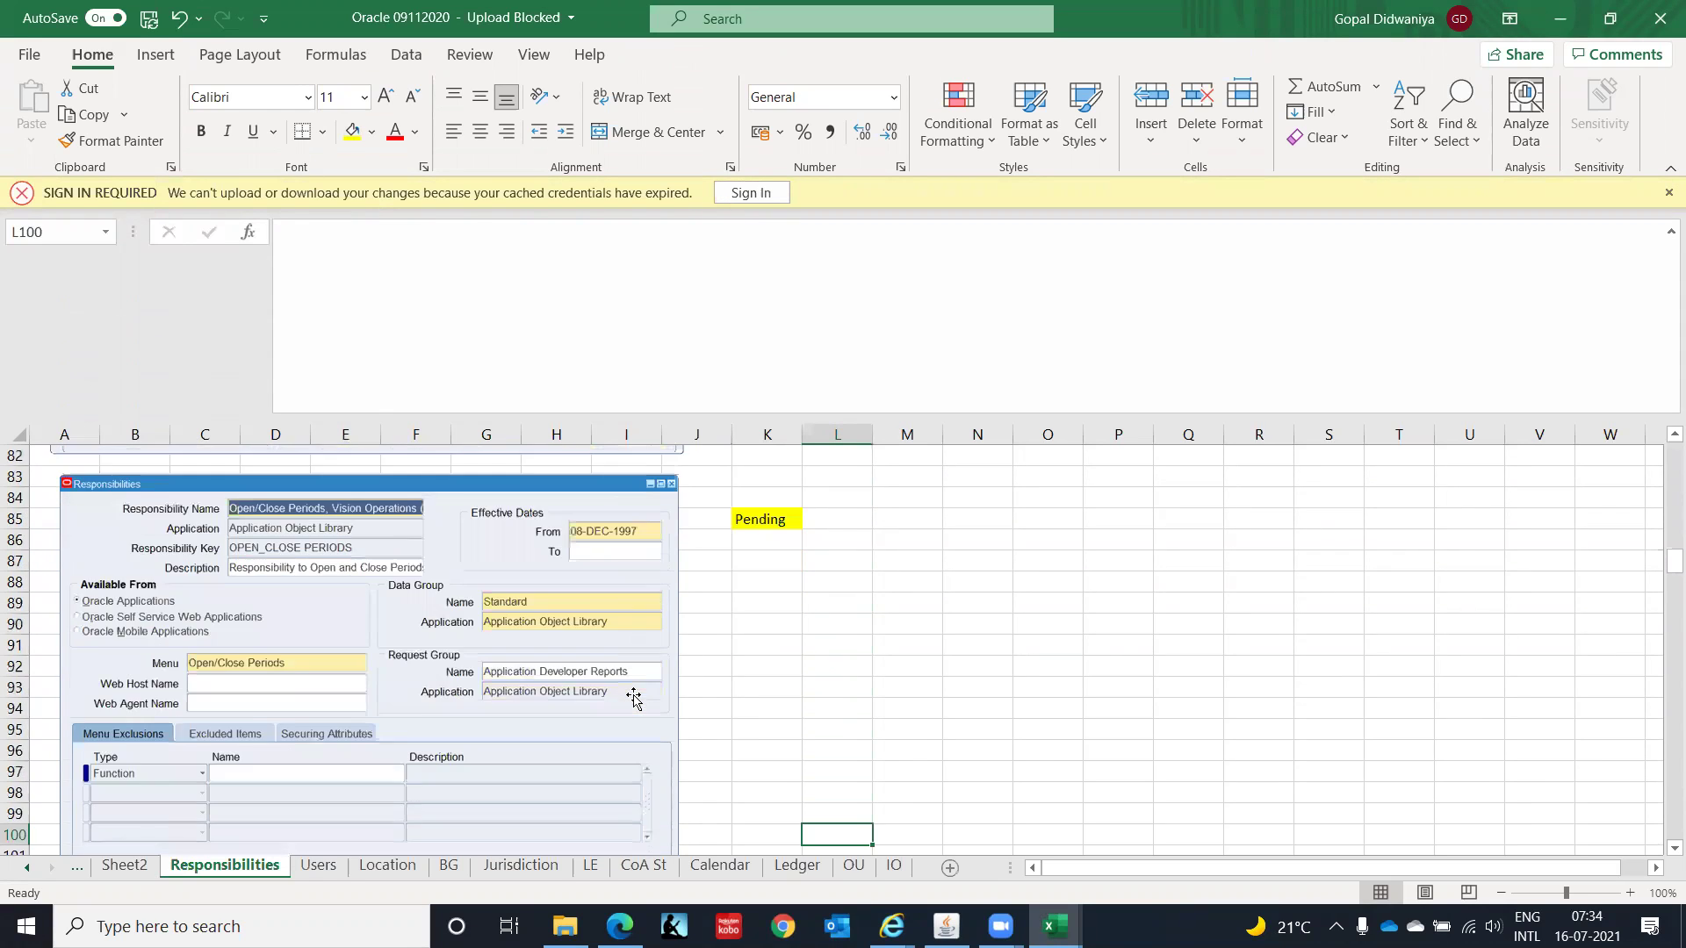
key("Down")
key("Down")
key("Down")
key("Down")
key("Down")
key("Down")
key("Down")
key("Down")
key("Down")
key("Down")
key("Down")
key("Down")
key("Down")
key("Down")
key("Down")
key("Down")
key("Down")
key("Down")
key("Down")
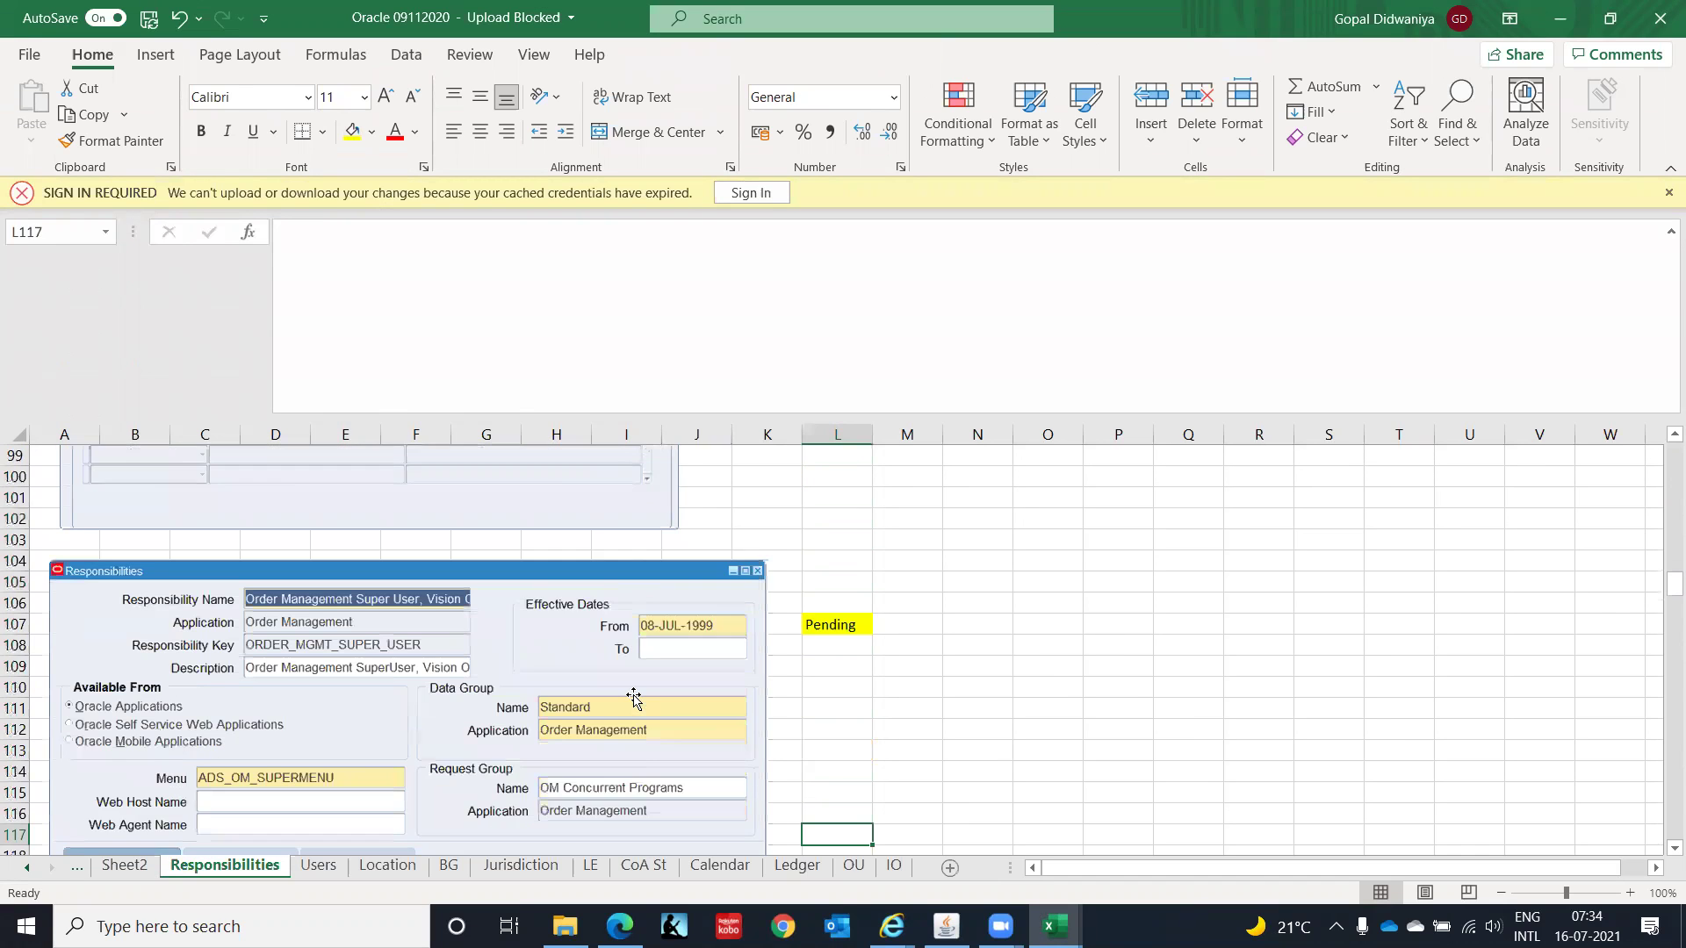
key("Down")
key("Down")
key("Down")
key("Down")
key("Down")
key("Down")
key("Down")
key("Down")
key("Down")
key("Down")
key("Down")
key("Down")
key("Down")
key("Down")
key("Down")
key("Down")
key("Down")
key("Down")
key("Down")
key("Down")
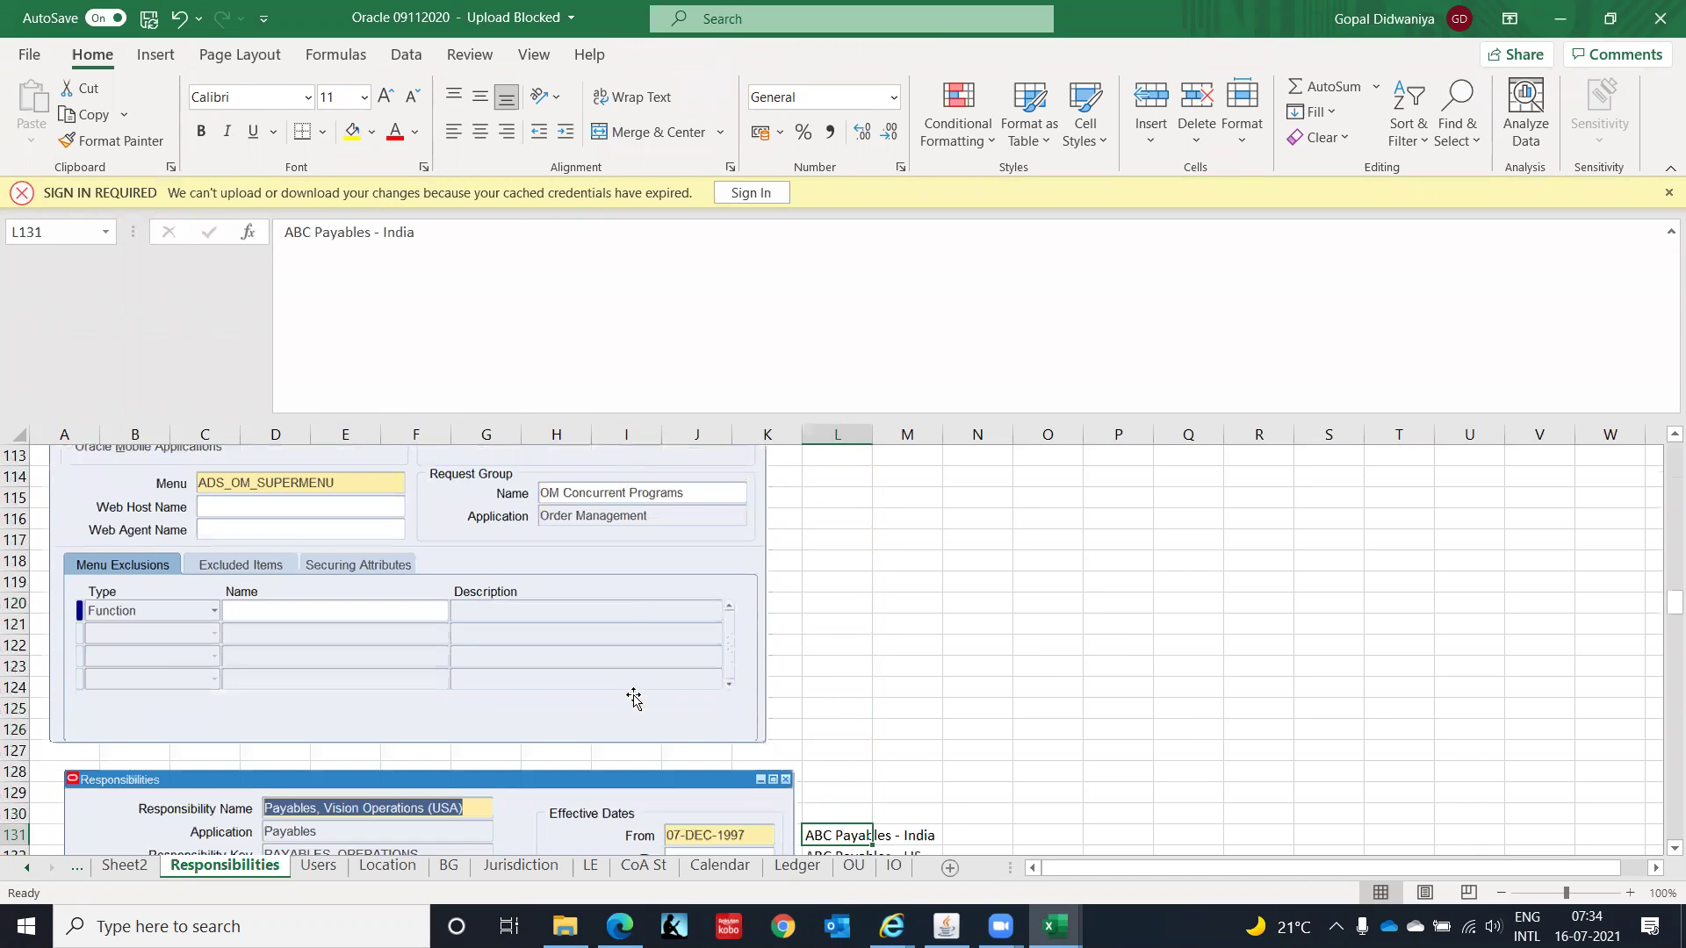
key("Down")
key("Down")
key("Down")
key("Down")
key("Down")
key("Down")
key("Down")
key("Down")
key("Down")
key("Down")
key("Down")
key("Down")
key("Down")
key("Down")
key("Down")
key("Down")
key("Down")
key("Down")
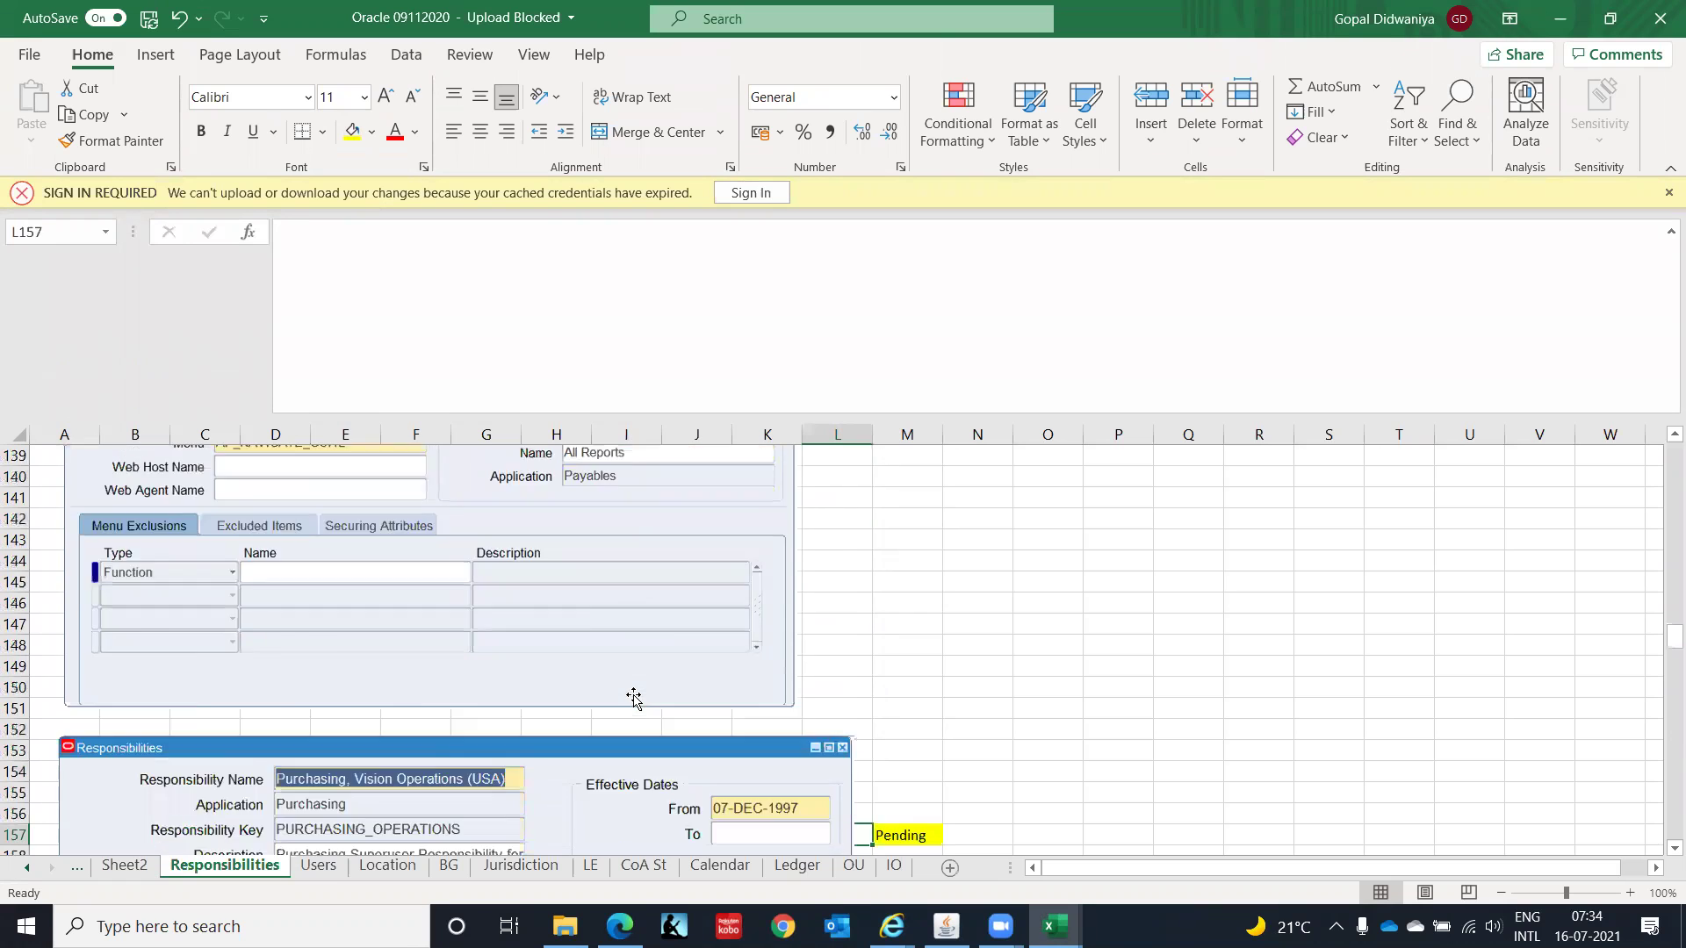
key("Down")
key("Down")
key("Down")
key("Down")
key("Down")
key("Down")
key("Down")
key("Down")
key("Down")
key("Down")
key("Down")
key("Down")
key("Down")
key("Down")
key("Down")
key("Down")
key("Down")
key("Down")
key("Down")
key("Down")
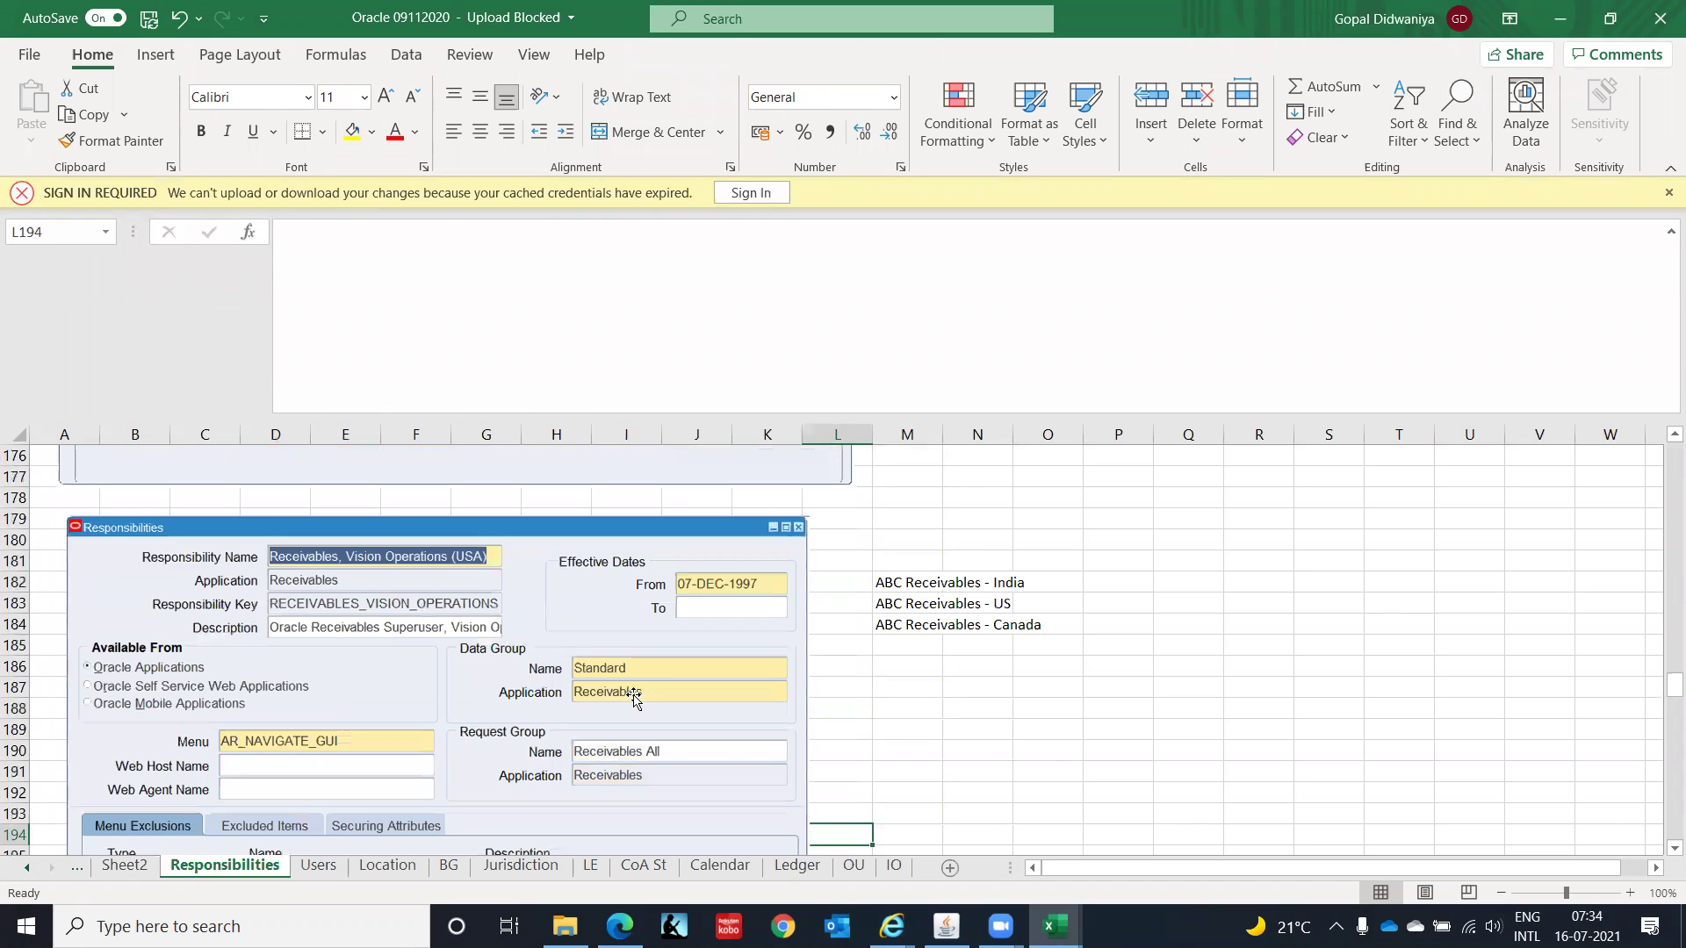
Step: Examine the Receivables, Revenue Management and India HRMS Manager sample definitions further down the Responsibilities sheet
key("Down")
key("Down")
key("Down")
key("Down")
key("Down")
key("Down")
key("Down")
key("Down")
key("Down")
key("Down")
key("Down")
key("Down")
key("Down")
key("Down")
key("Down")
key("Down")
key("Down")
key("Down")
key("Down")
key("Down")
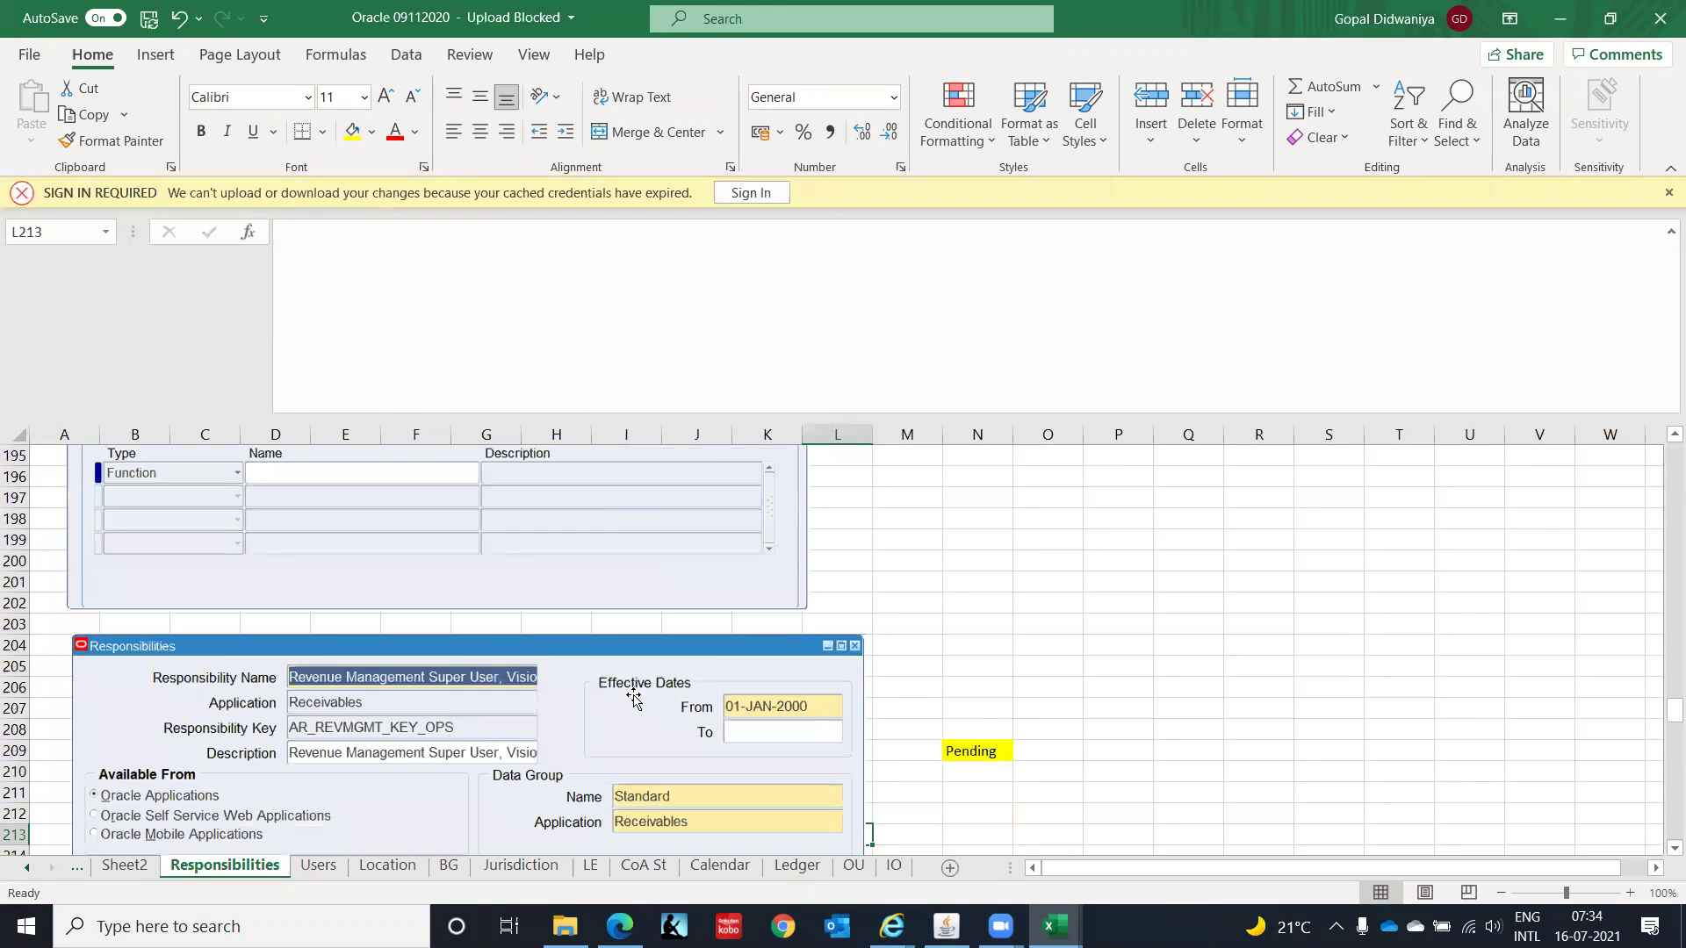
key("Down")
key("Down")
key("Down")
key("Down")
key("Down")
key("Down")
key("Down")
key("Down")
key("Down")
key("Down")
key("Down")
key("Down")
key("Down")
key("Down")
key("Down")
key("Down")
key("Down")
key("Down")
key("Down")
key("Down")
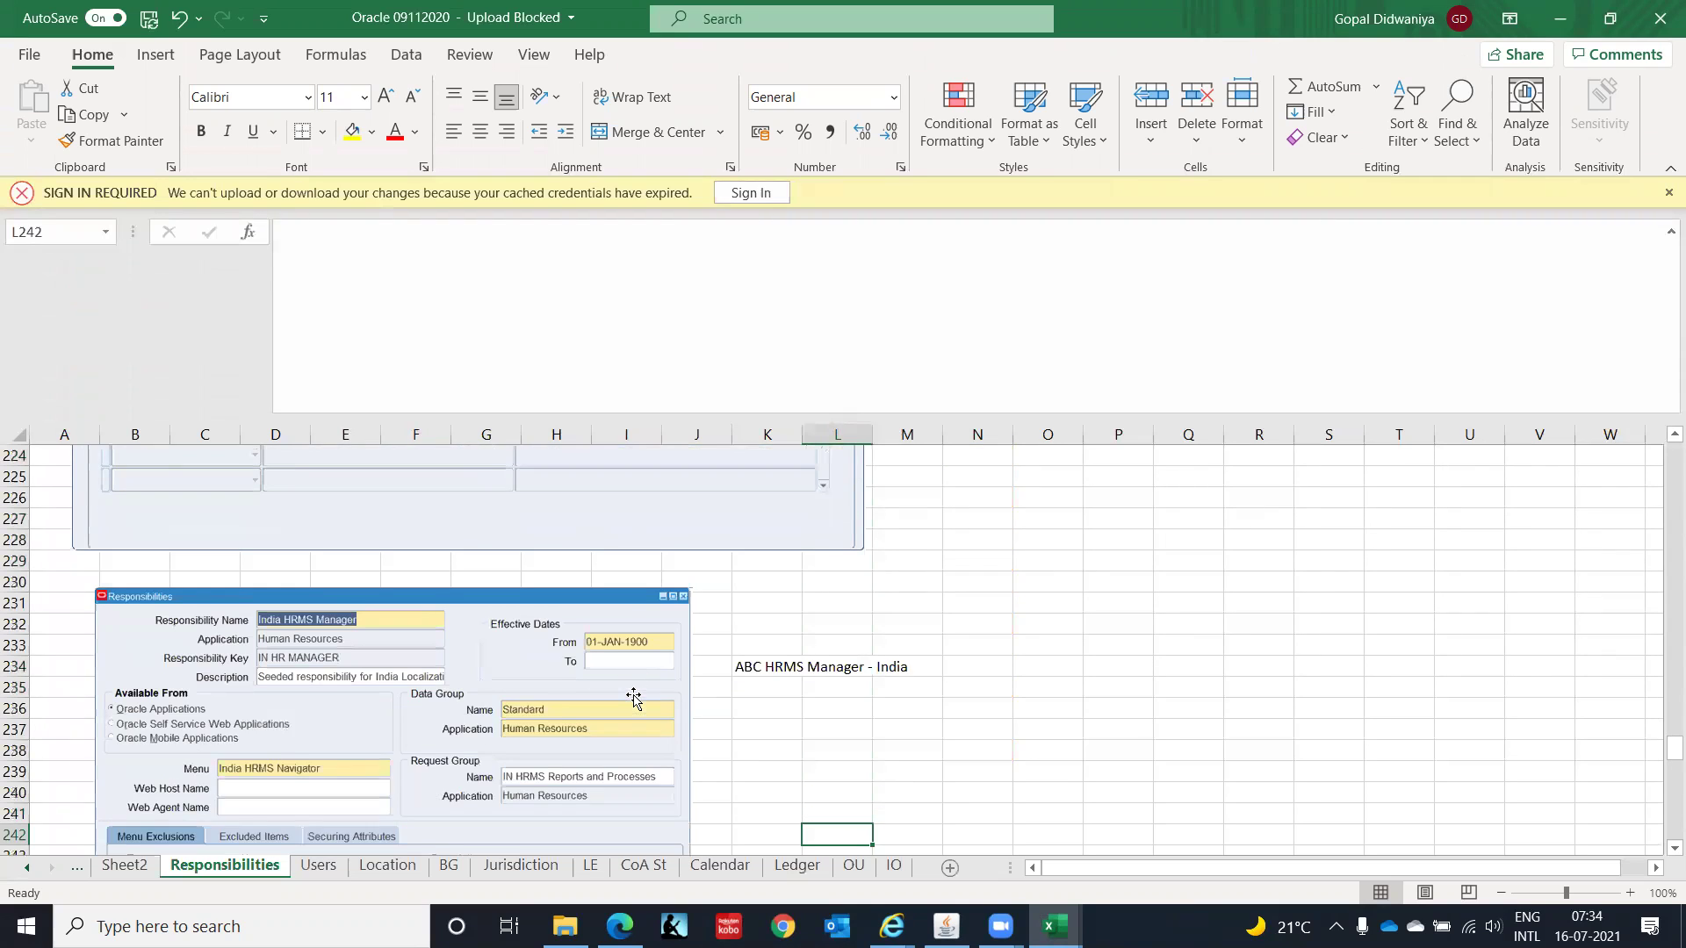
key("Down")
key("Down")
key("Down")
key("Down")
key("Down")
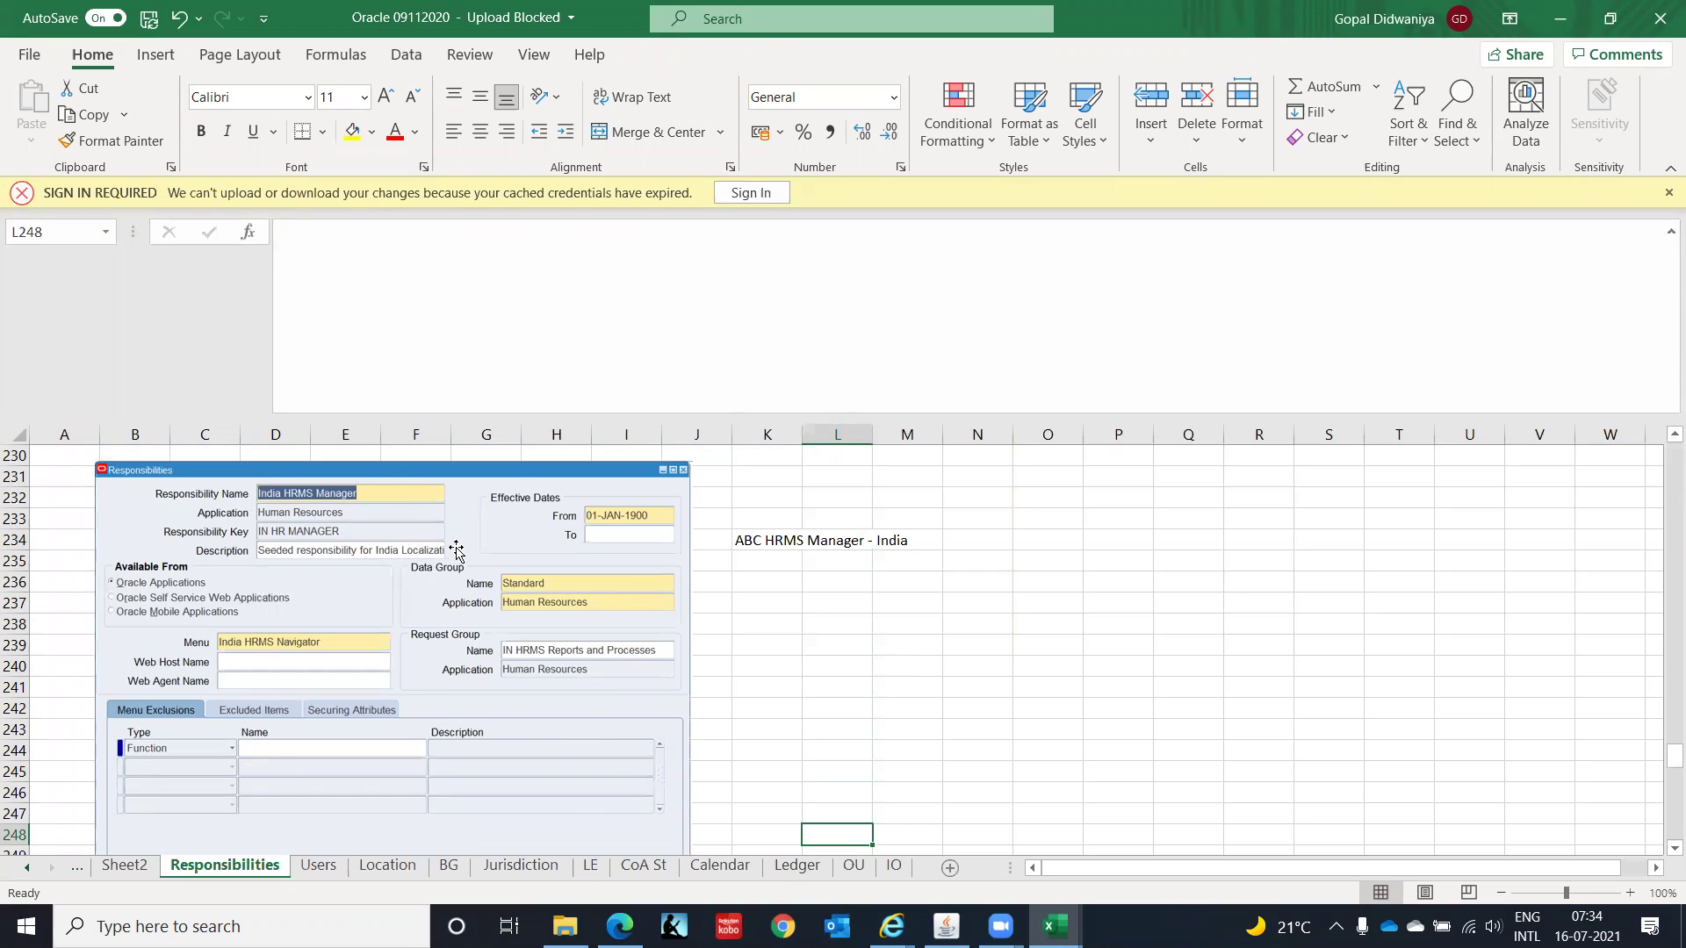
Step: Switch to Oracle Applications and start a new responsibility named HRMS Super User, IT INDIA for the Human Resources application
key("alt")
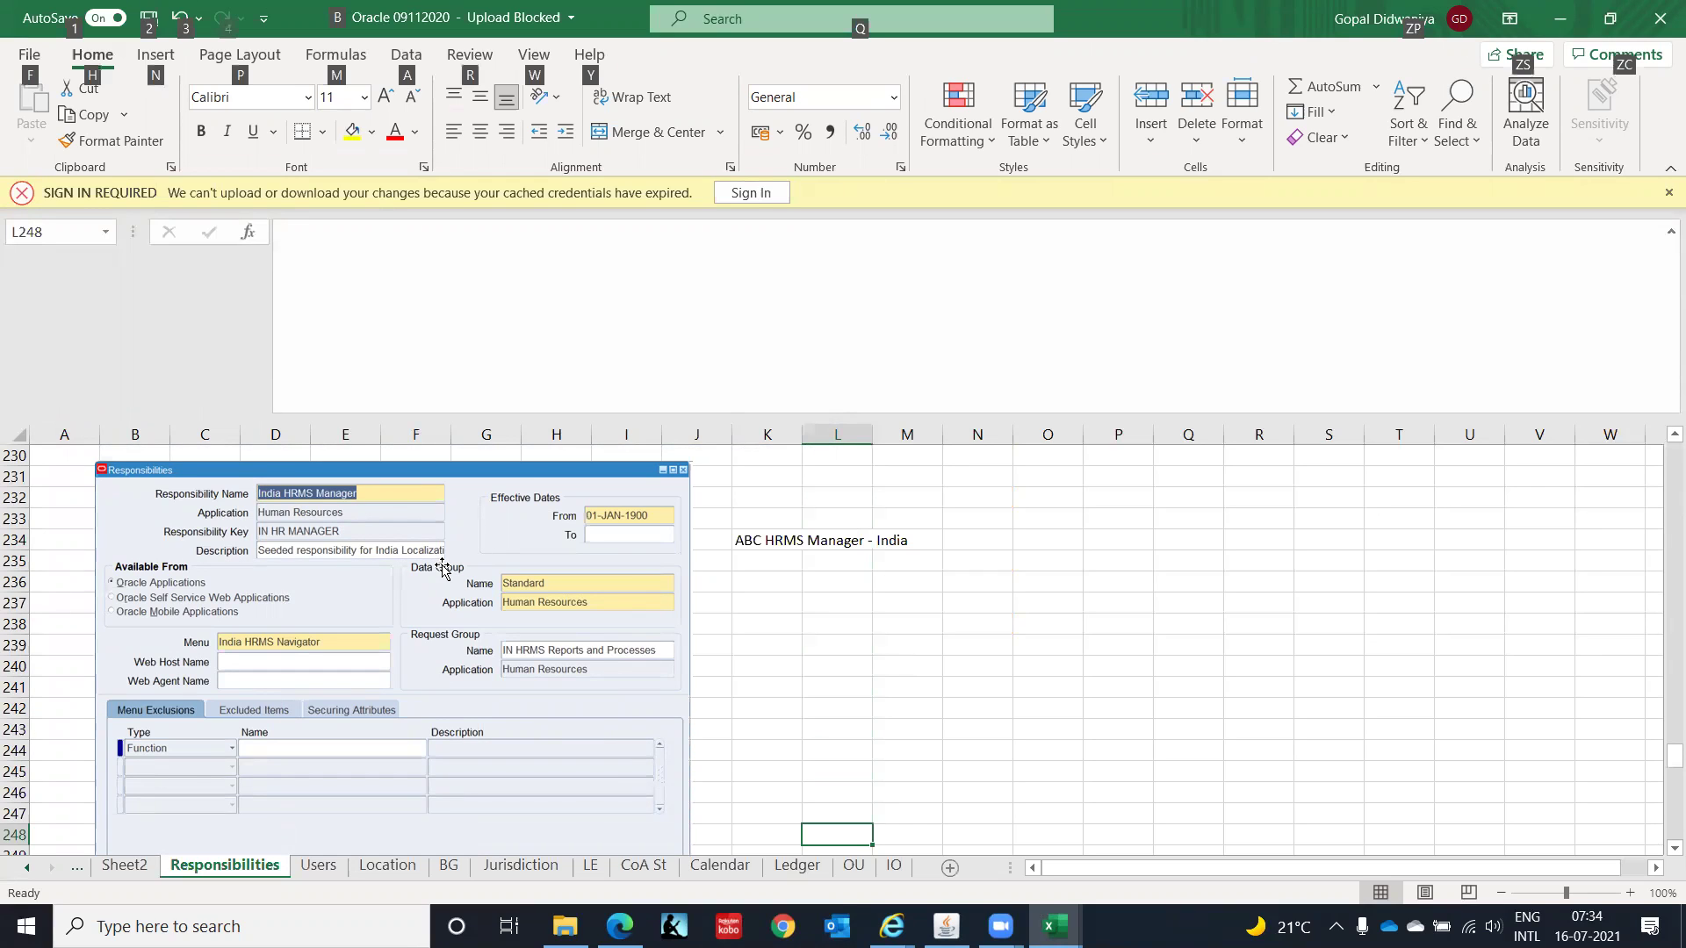
key("alt+Tab")
key("alt+Tab")
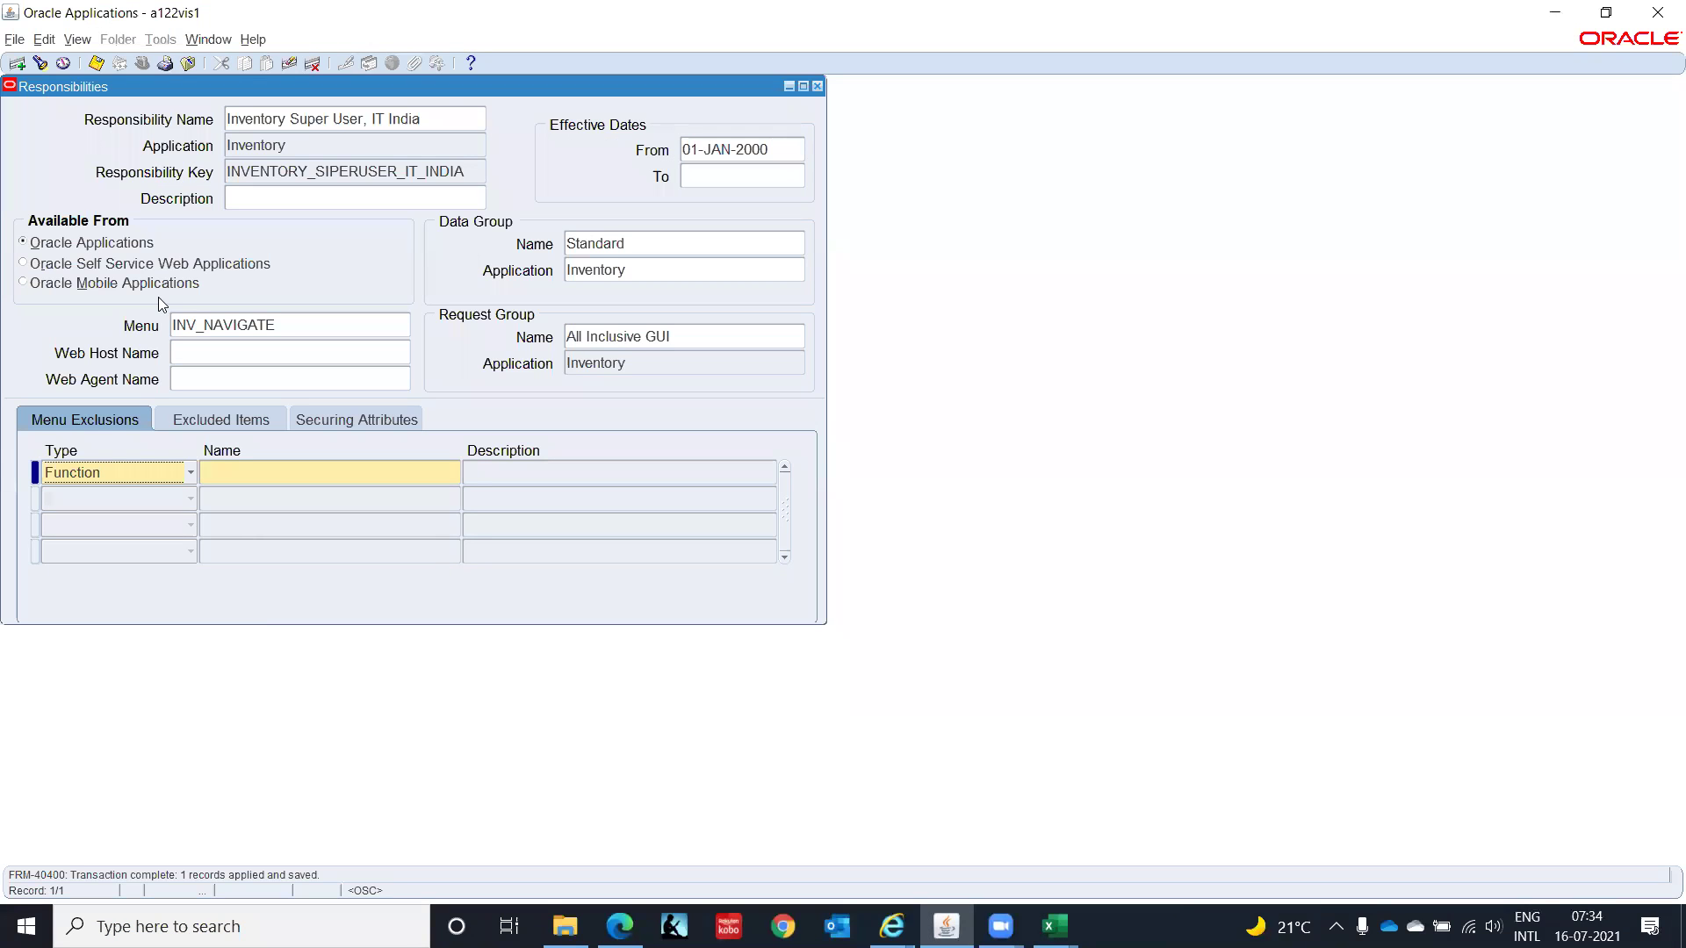
left_click(450, 117)
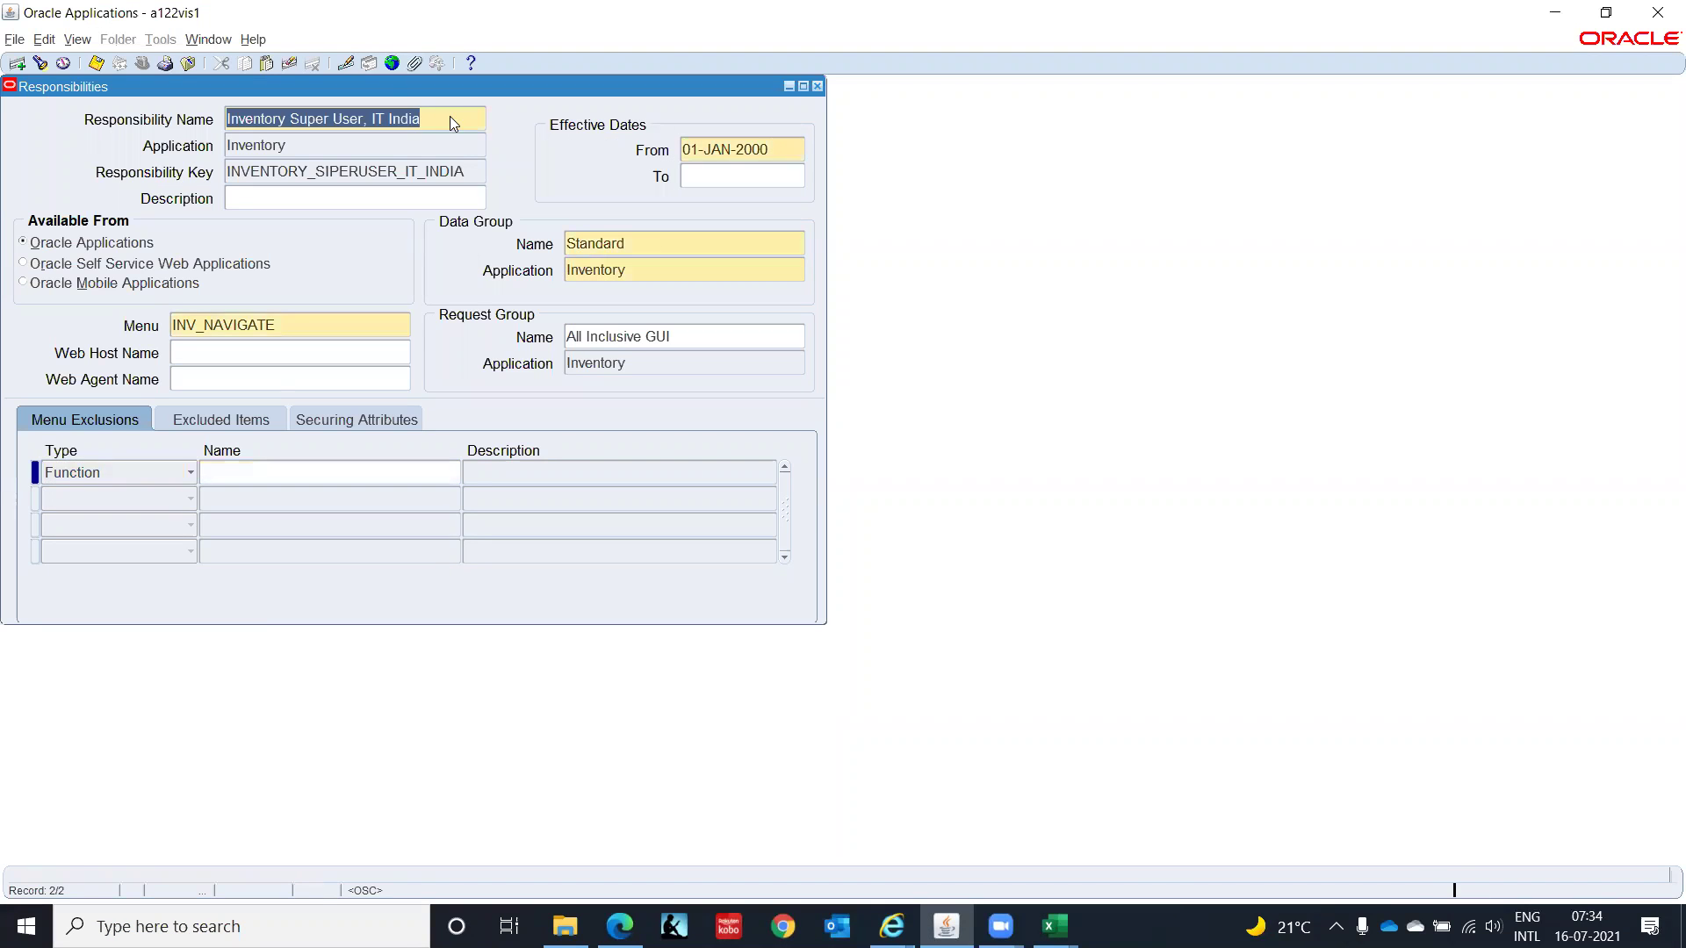
key("Down")
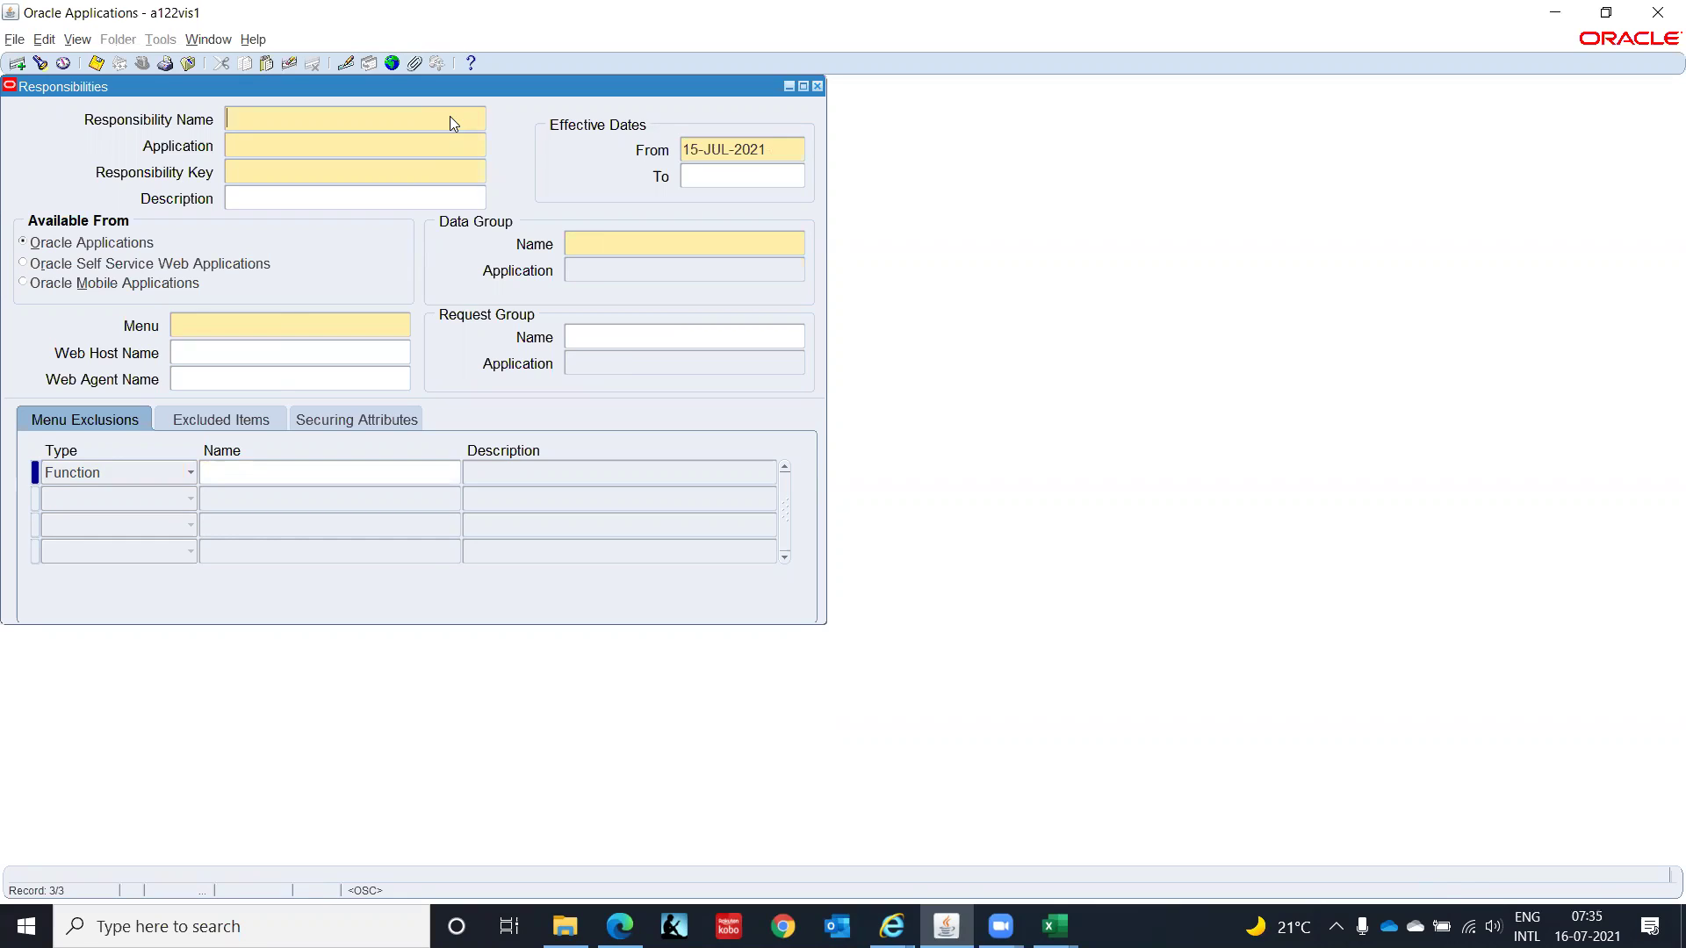
type("HRMS Super User, IT INDIA")
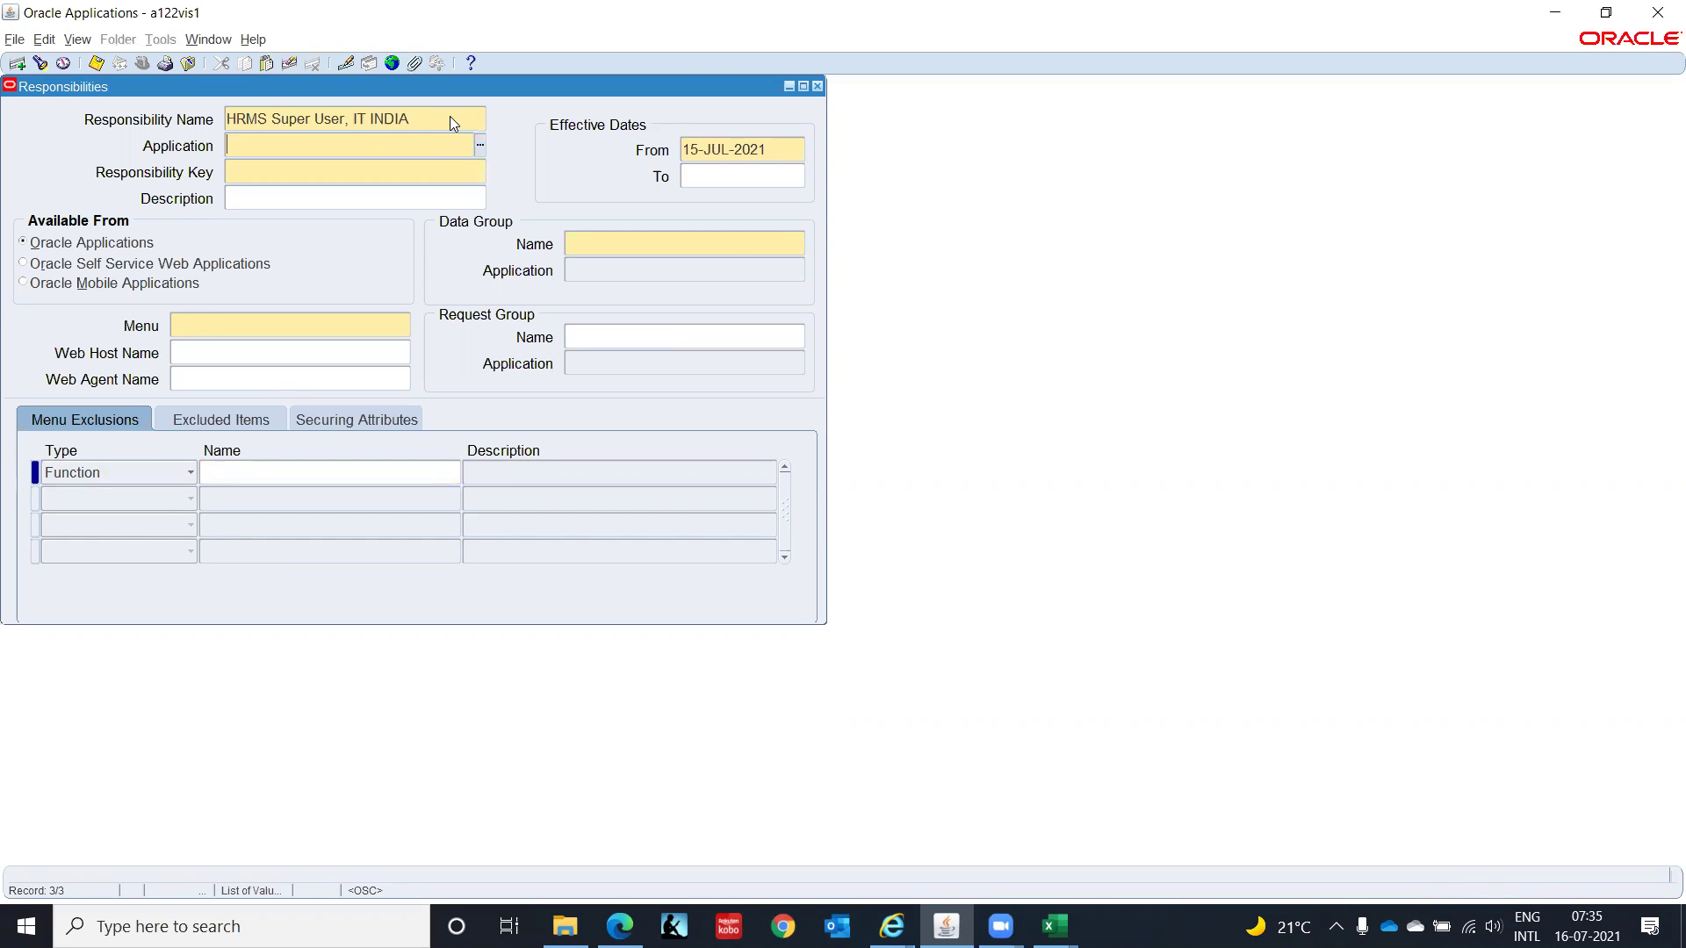
key("alt+Tab")
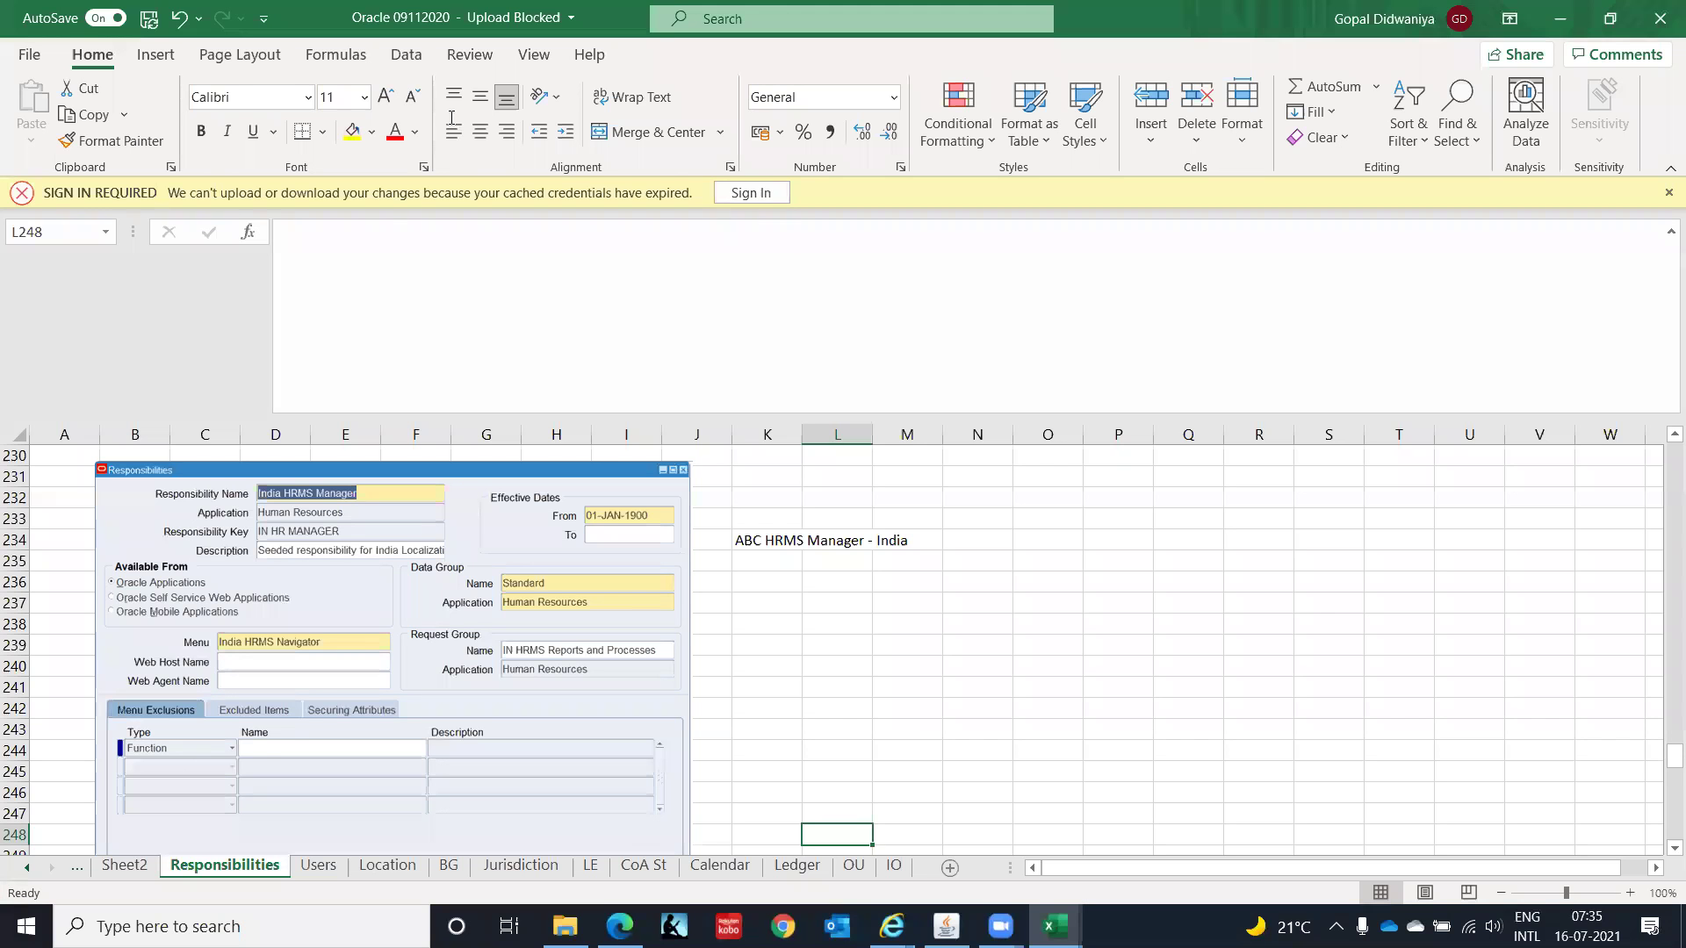
key("alt+Tab")
type("Human")
key("Tab")
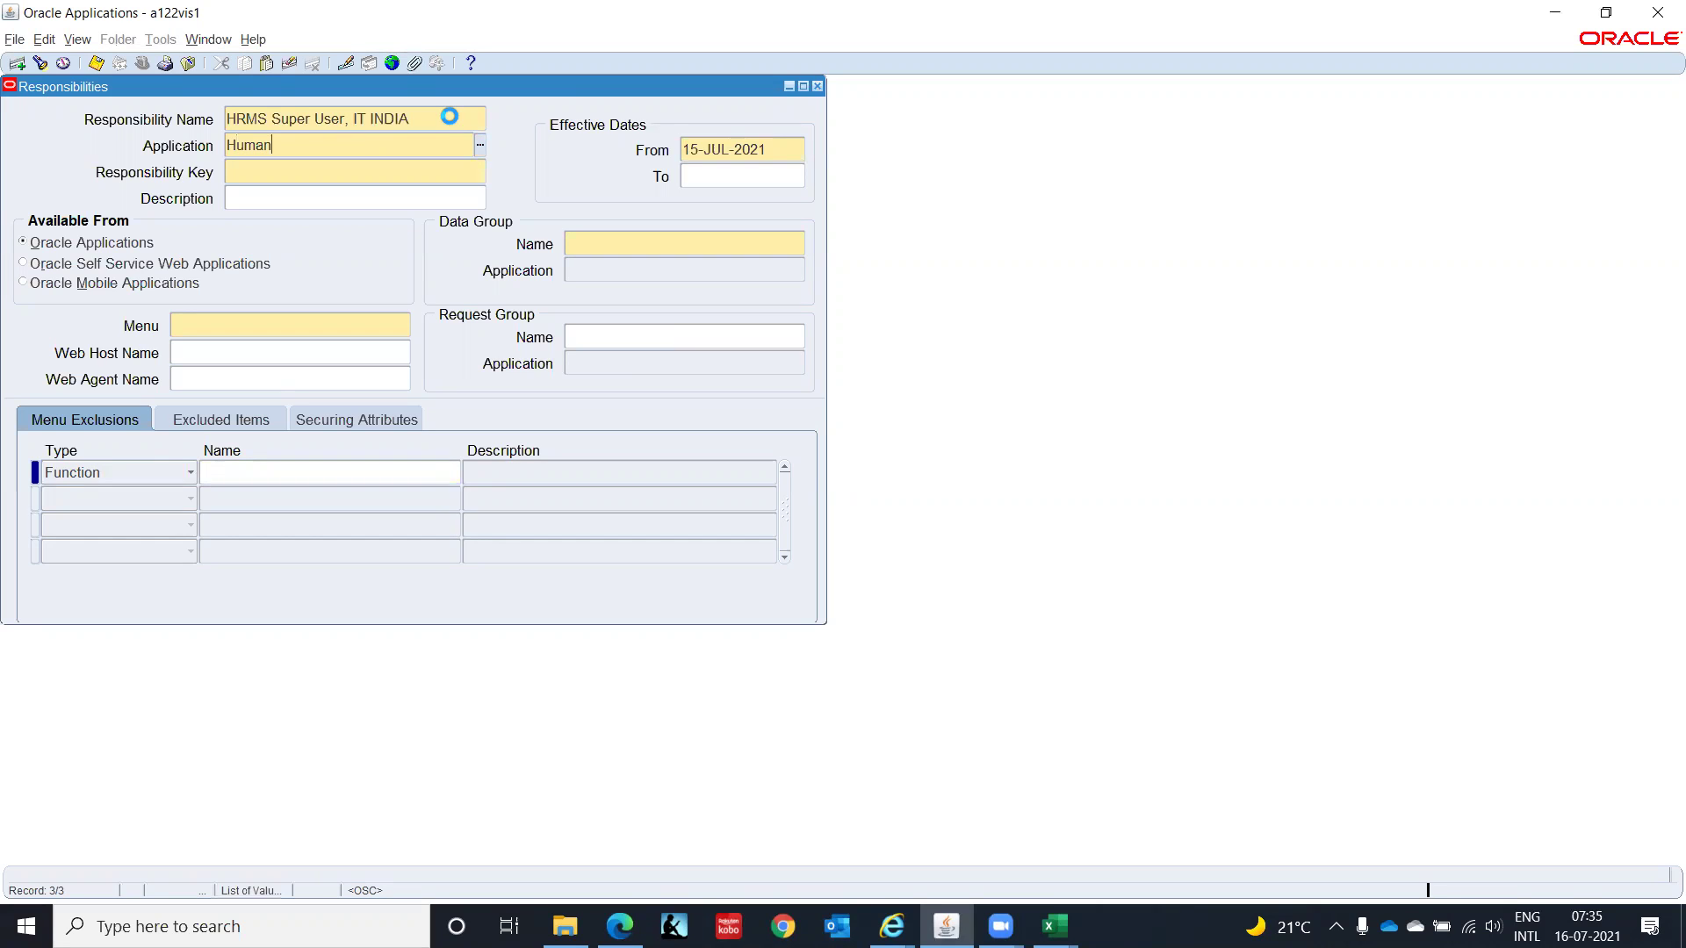
key("Return")
Step: Give the HRMS responsibility the key HRMS_SUPERUSER_IT_INDIA and the effective start date 01-JAN-2000
type("HRMS_SUP")
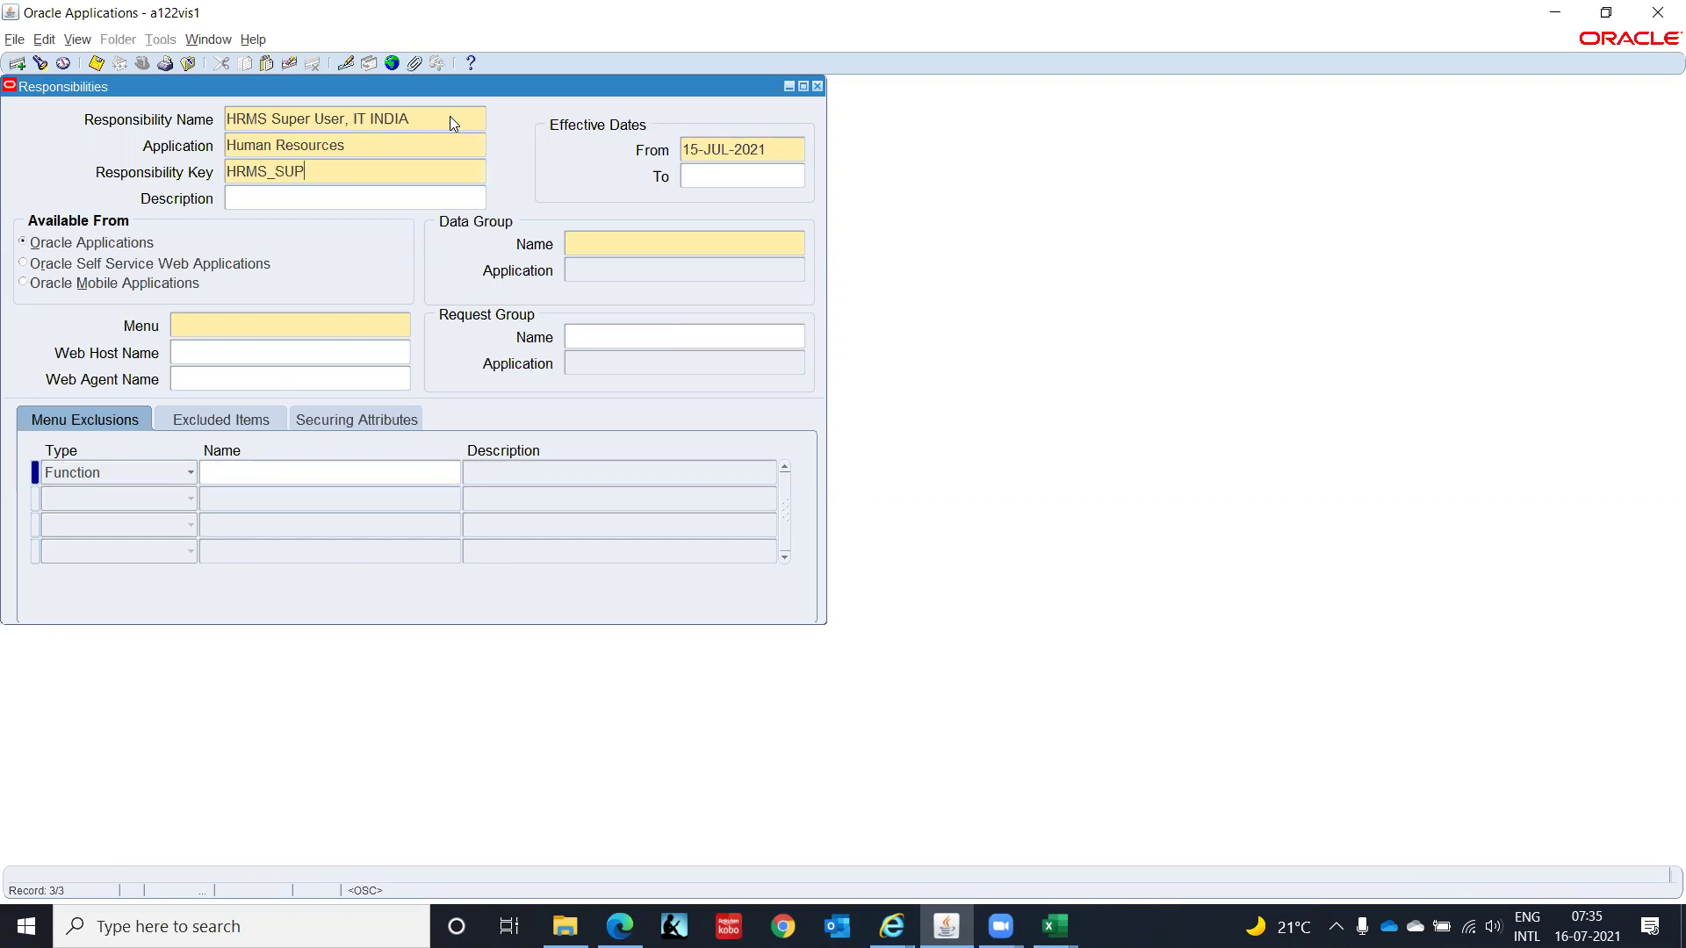
type("ERUSER_IT_INDIA")
key("Tab")
type("01")
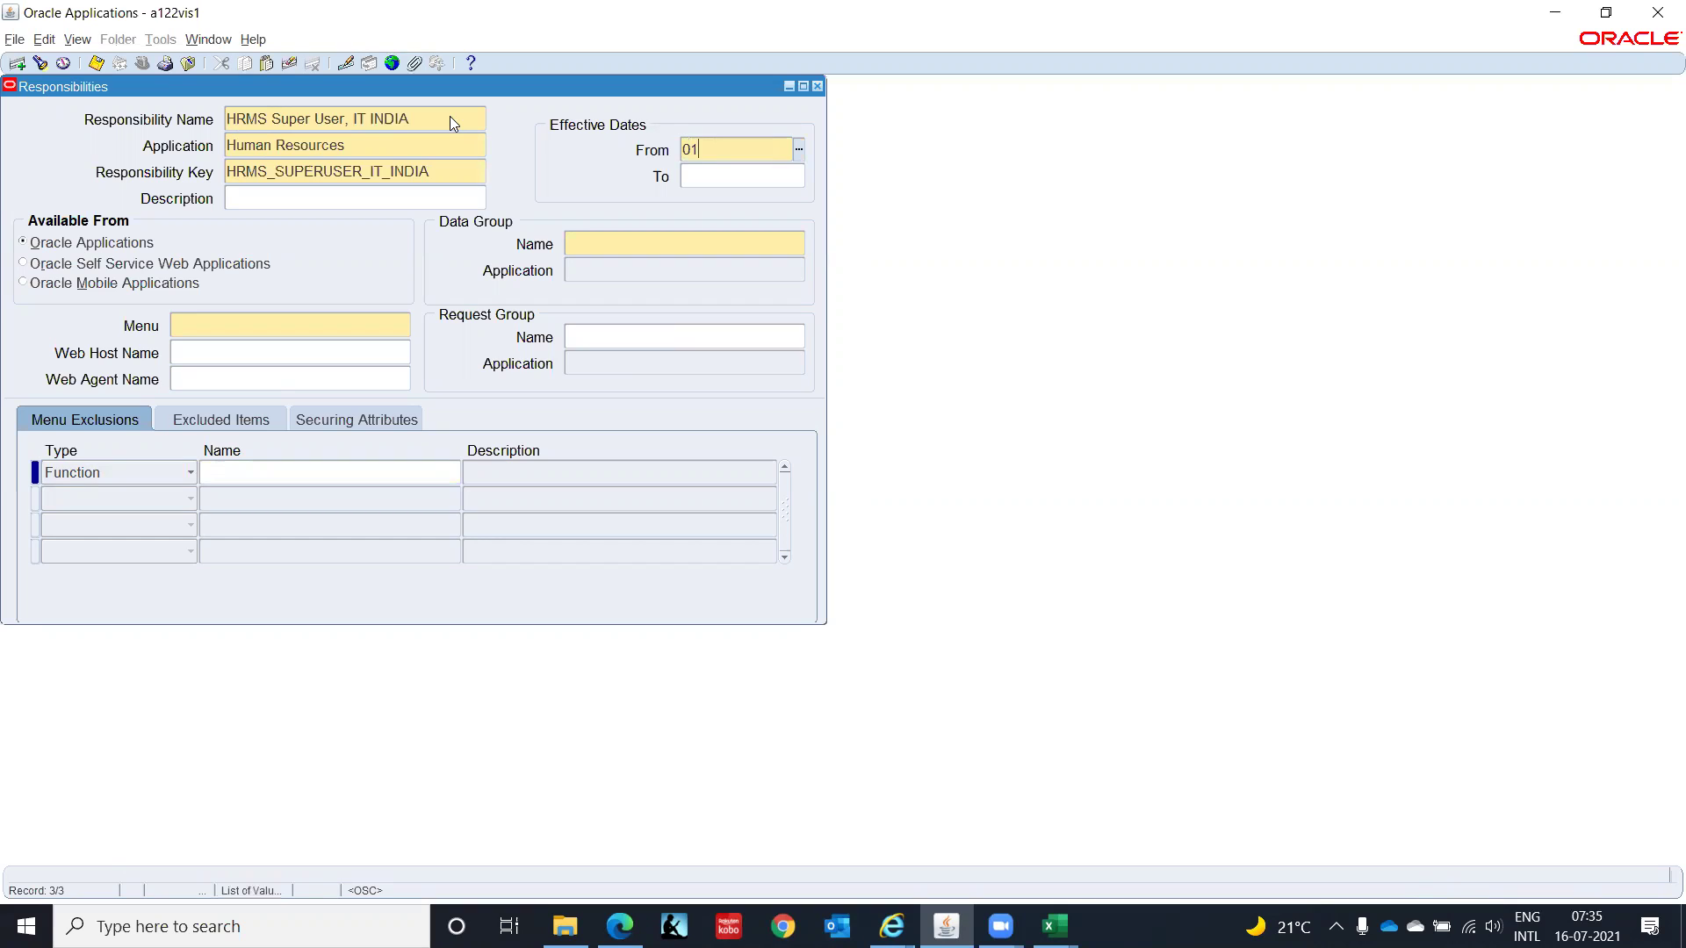
type("-JAN-202")
key("BackSpace")
type("00")
key("Tab")
Step: Set the HRMS responsibility's data group to Standard with Human Resources as its application, following the Excel sample
left_click(642, 239)
key("alt+Tab")
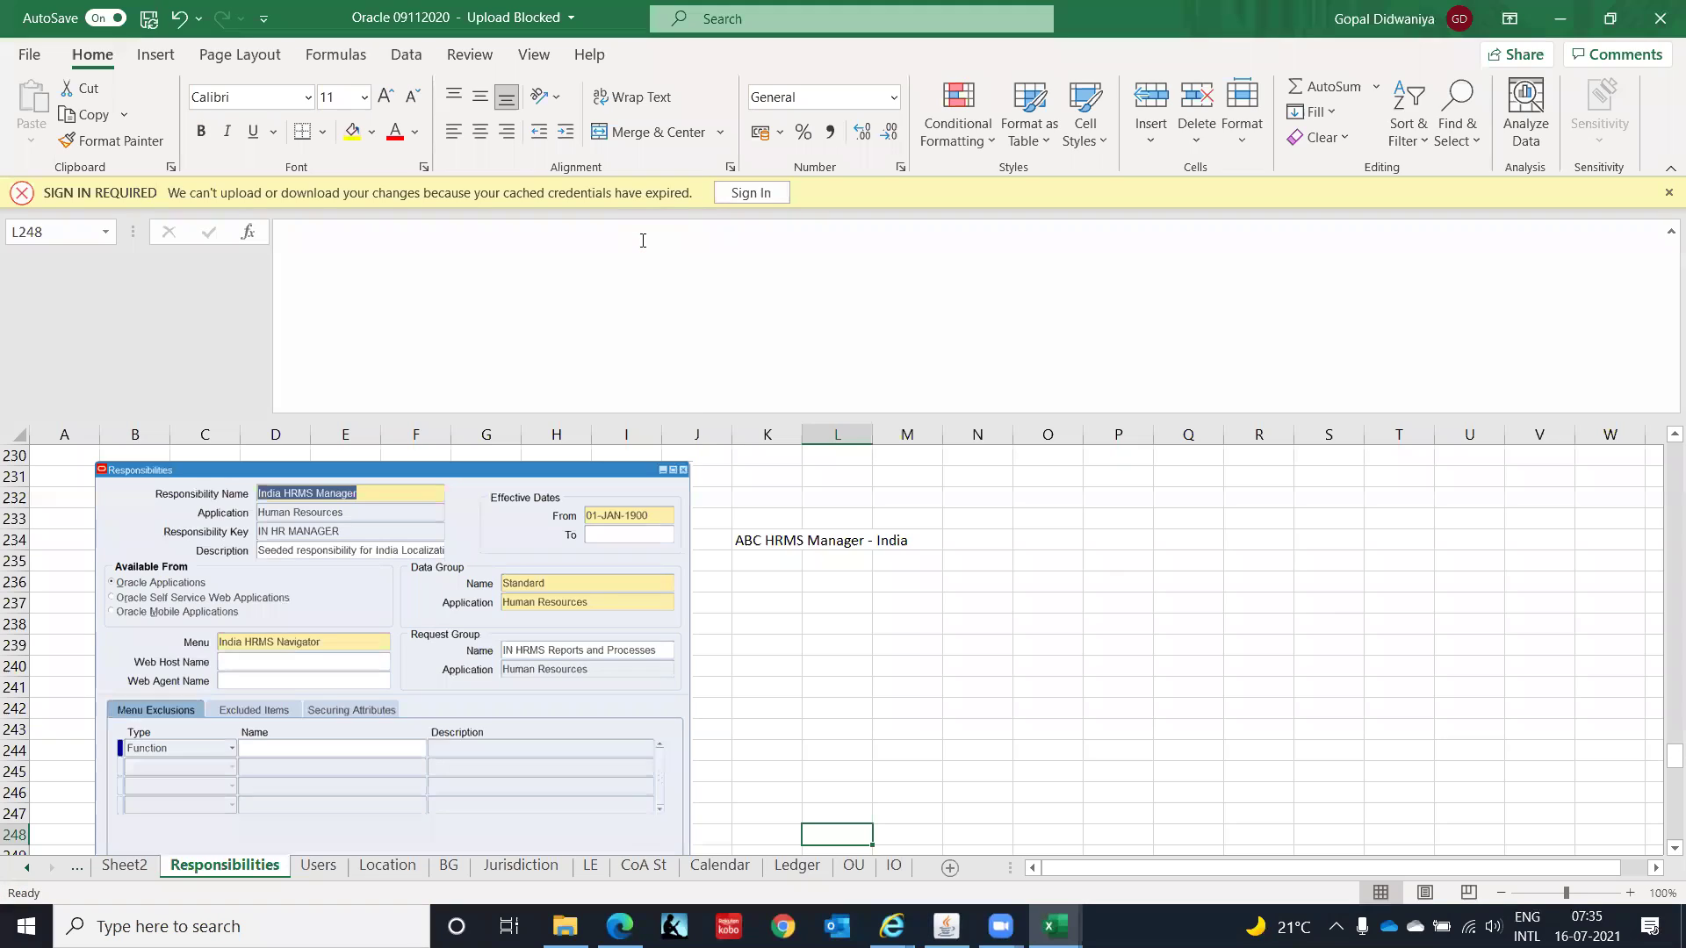
key("alt+Tab")
type("Standard")
key("Tab")
type("Huma")
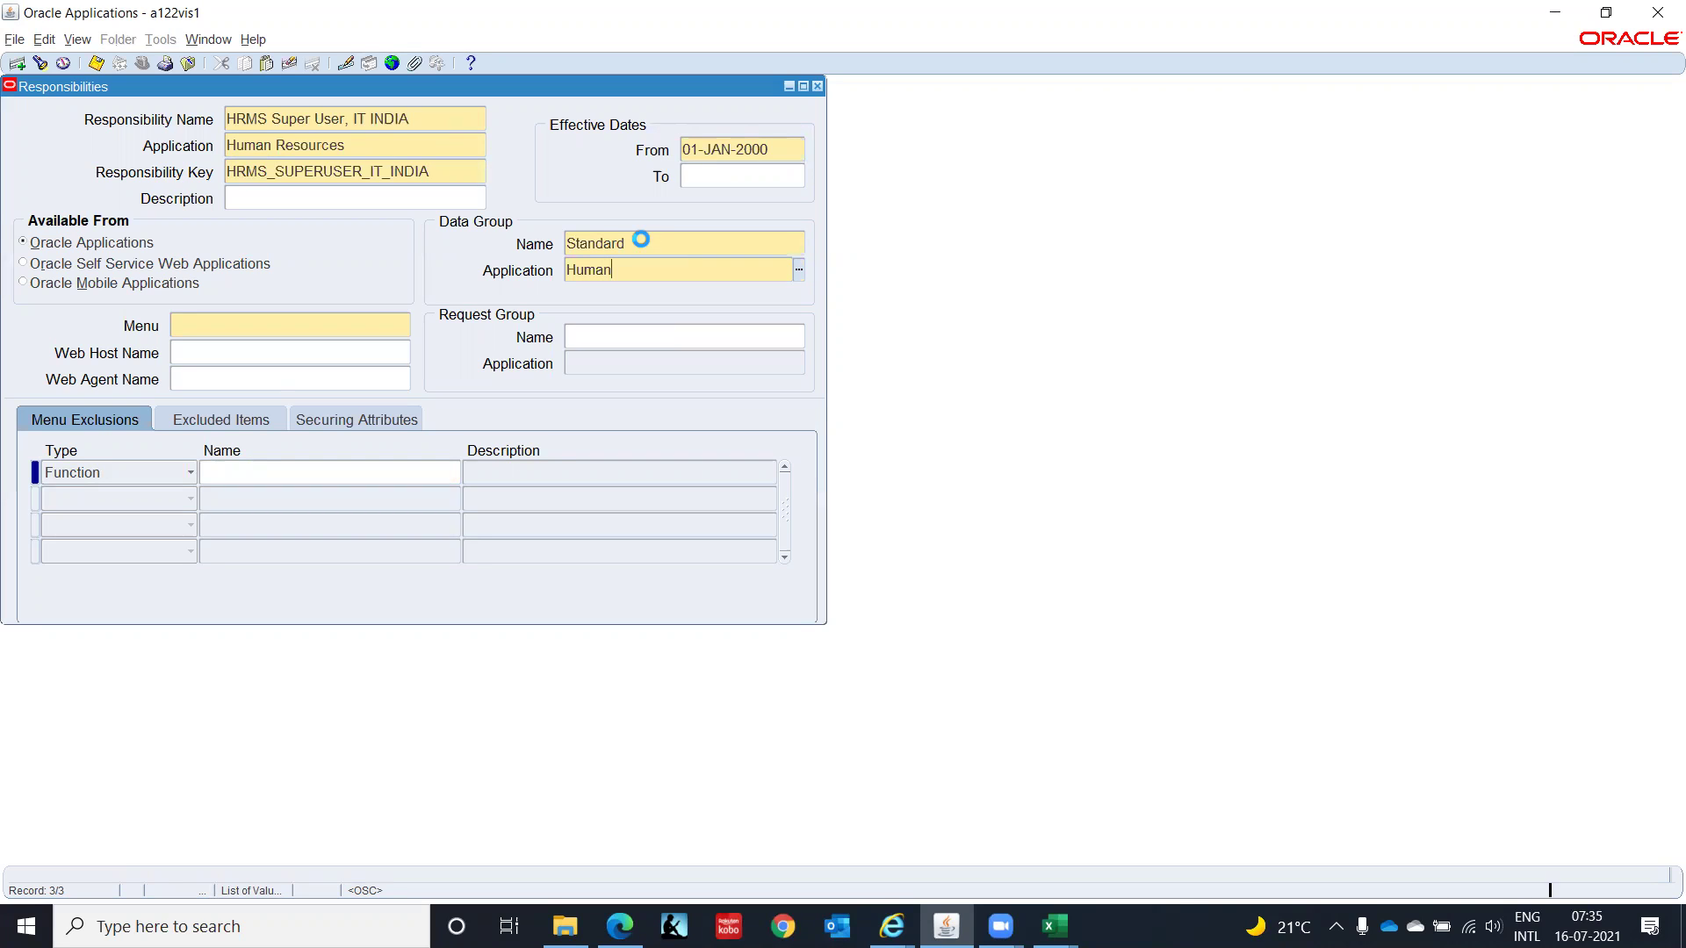
type("n")
key("Tab")
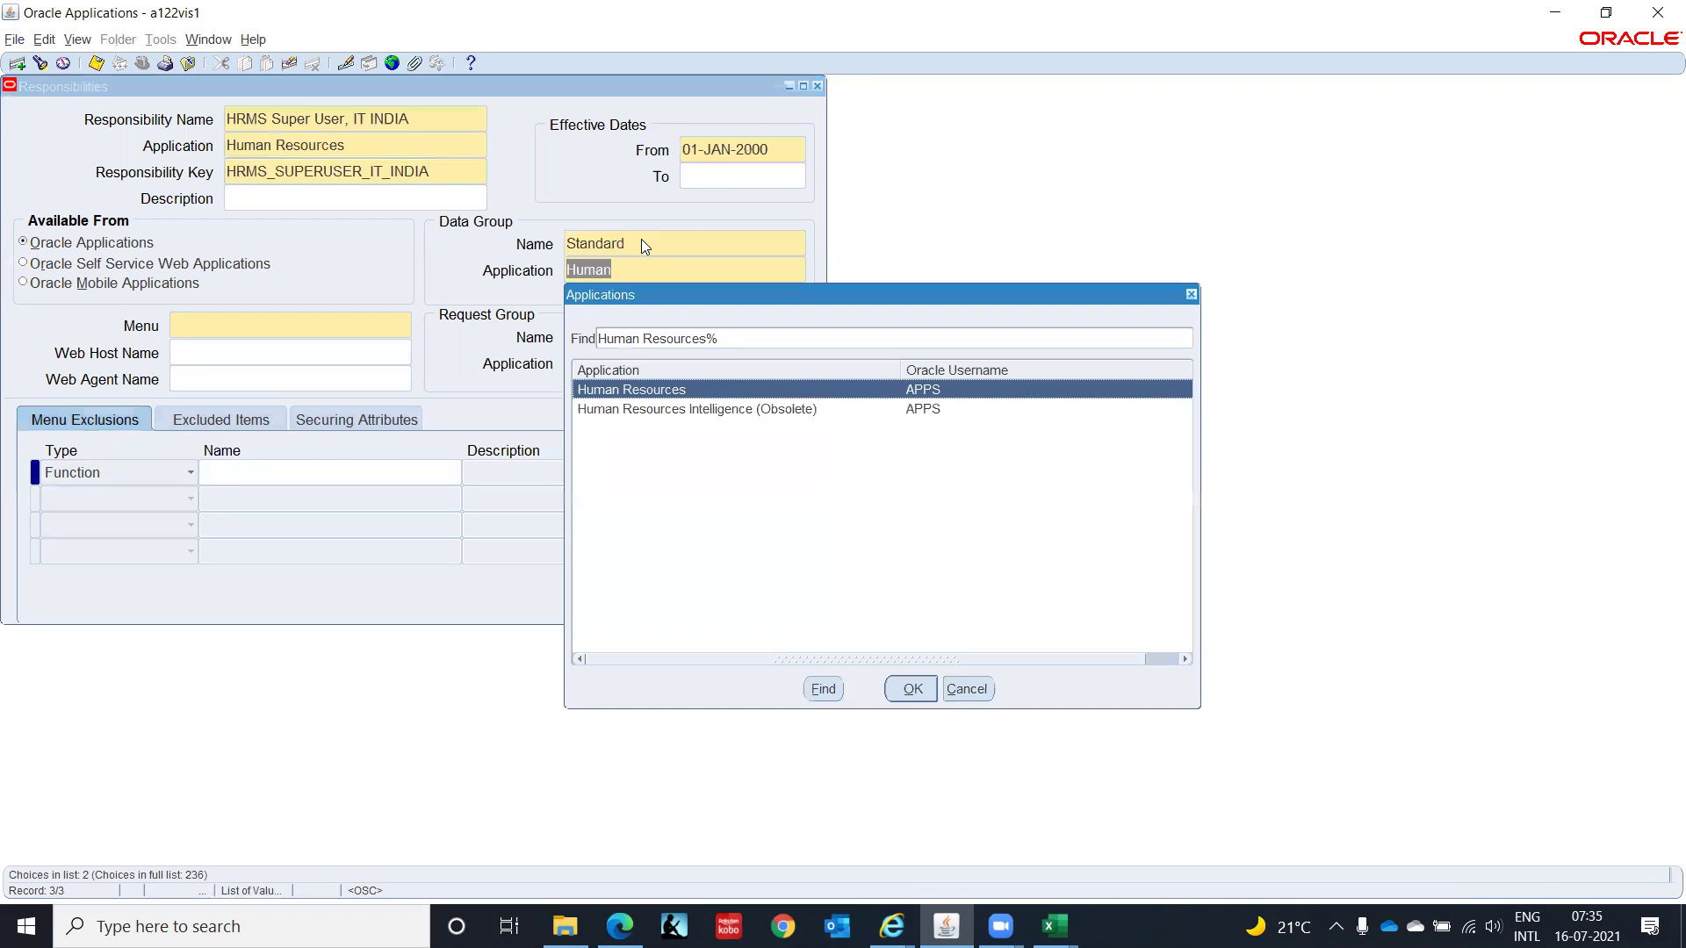
key("Return")
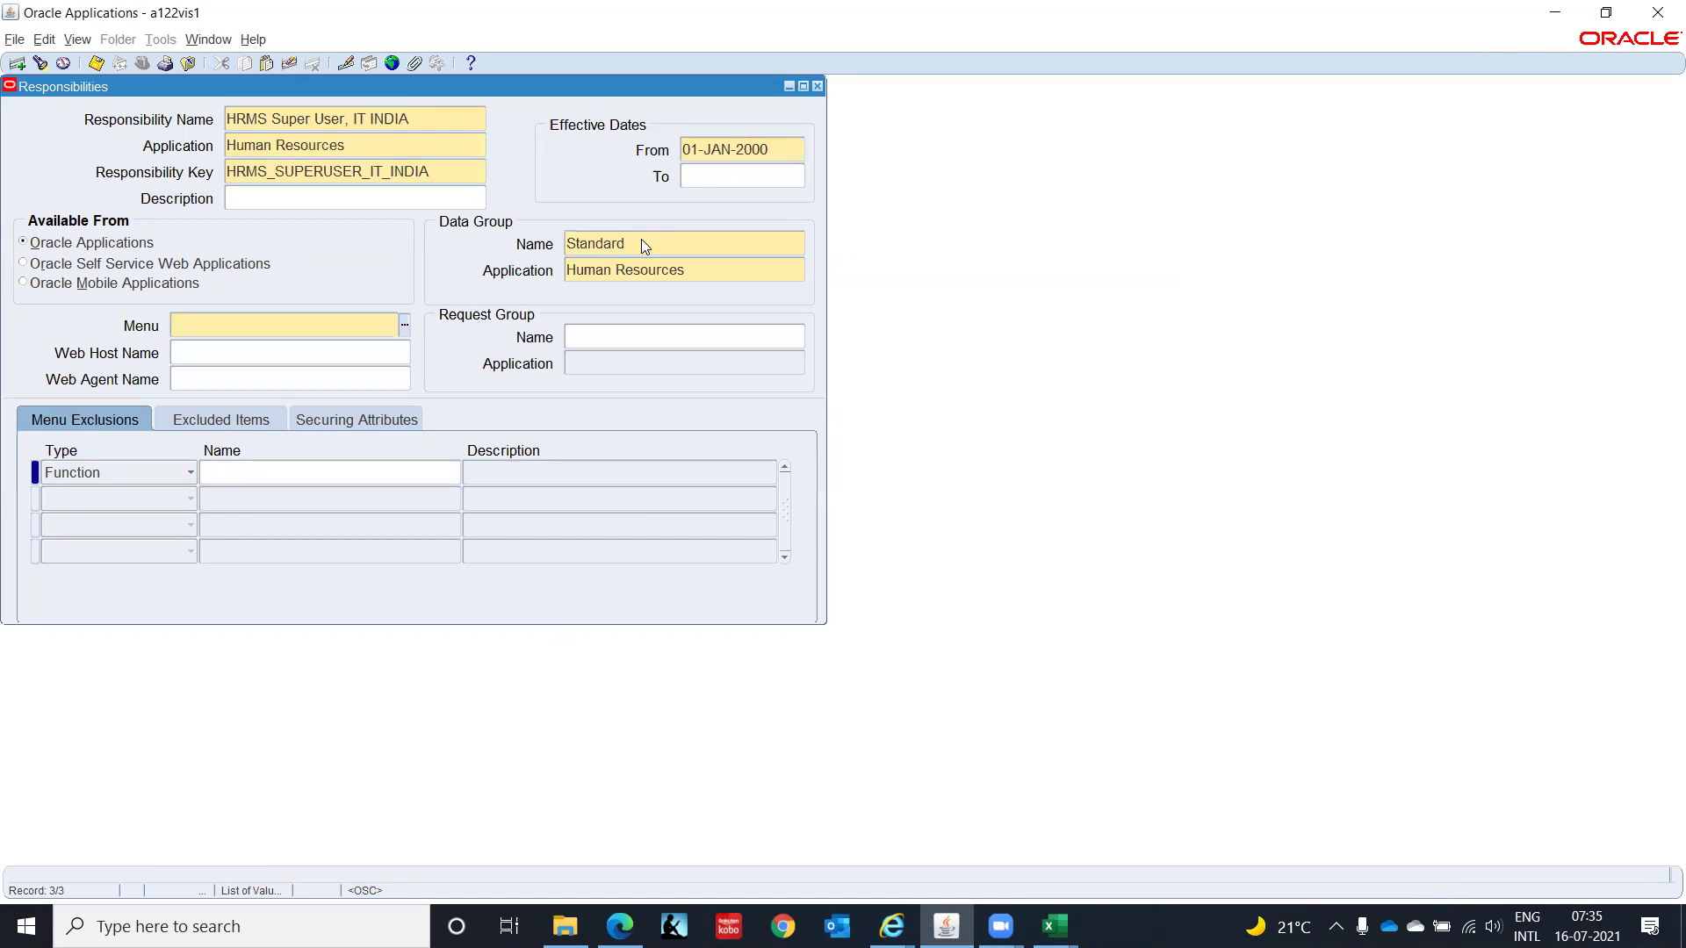
Step: Set the HRMS responsibility's menu to India HRMS Navigator, as in the Excel sample
key("alt+Tab")
key("alt+Tab")
type("India HRMS")
key("Tab")
Step: Set the request group to IN HRMS Reports and Processes as in the Excel sample and save the HRMS responsibility
key("alt+Tab")
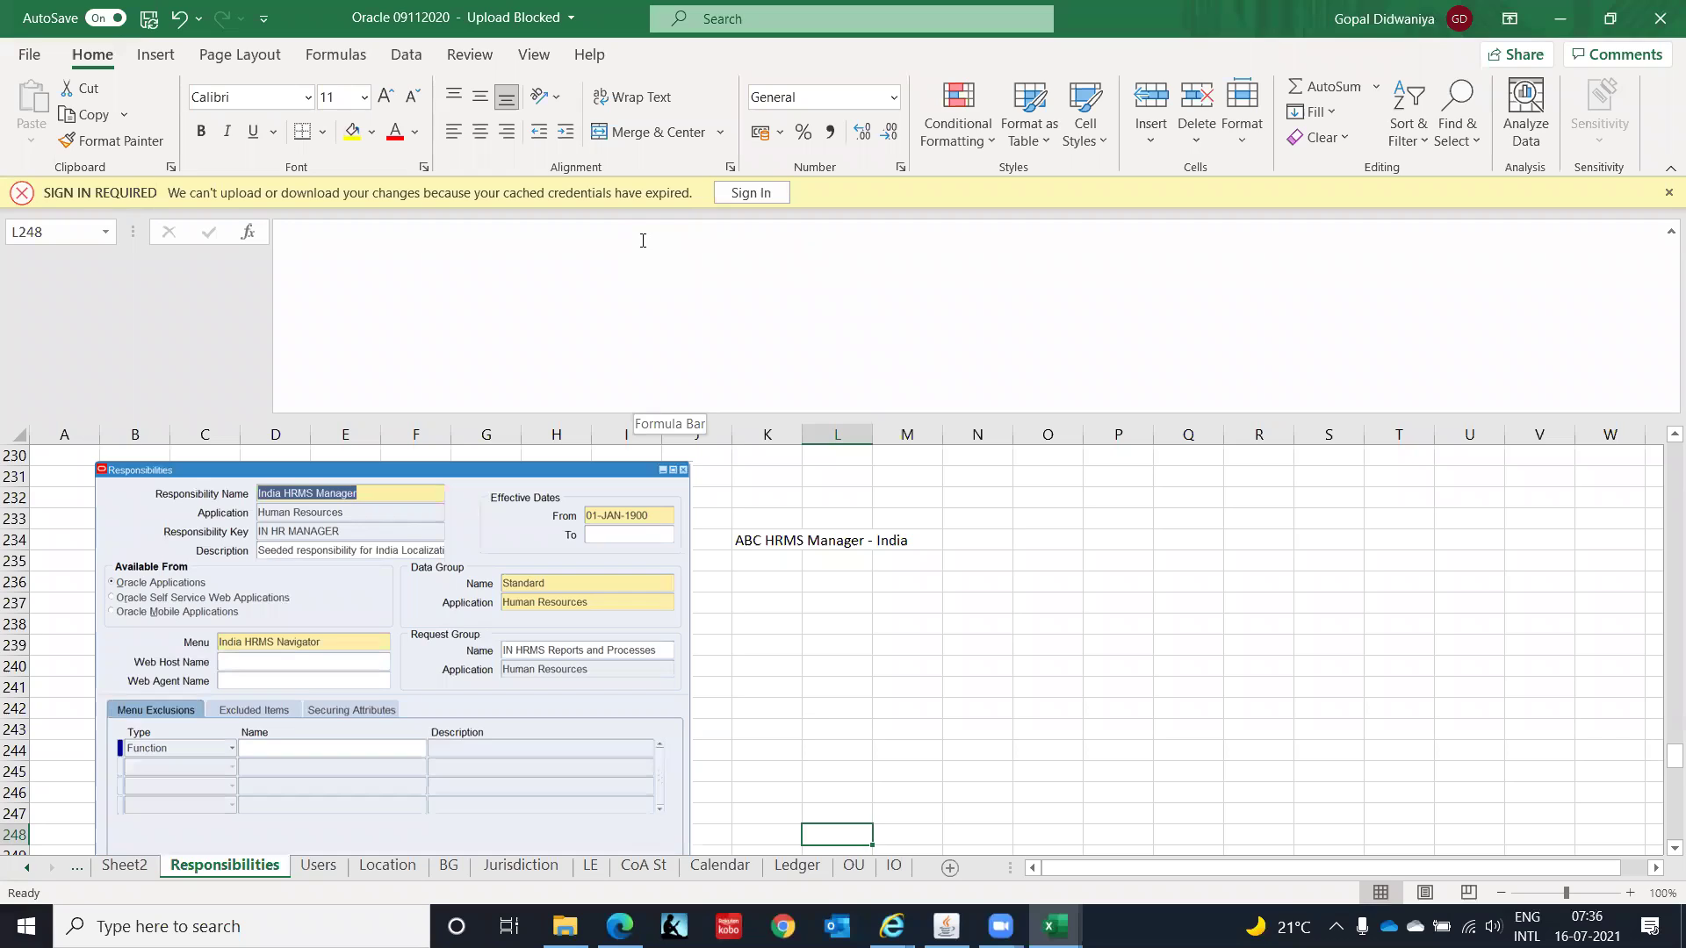
key("alt+Tab")
left_click(648, 330)
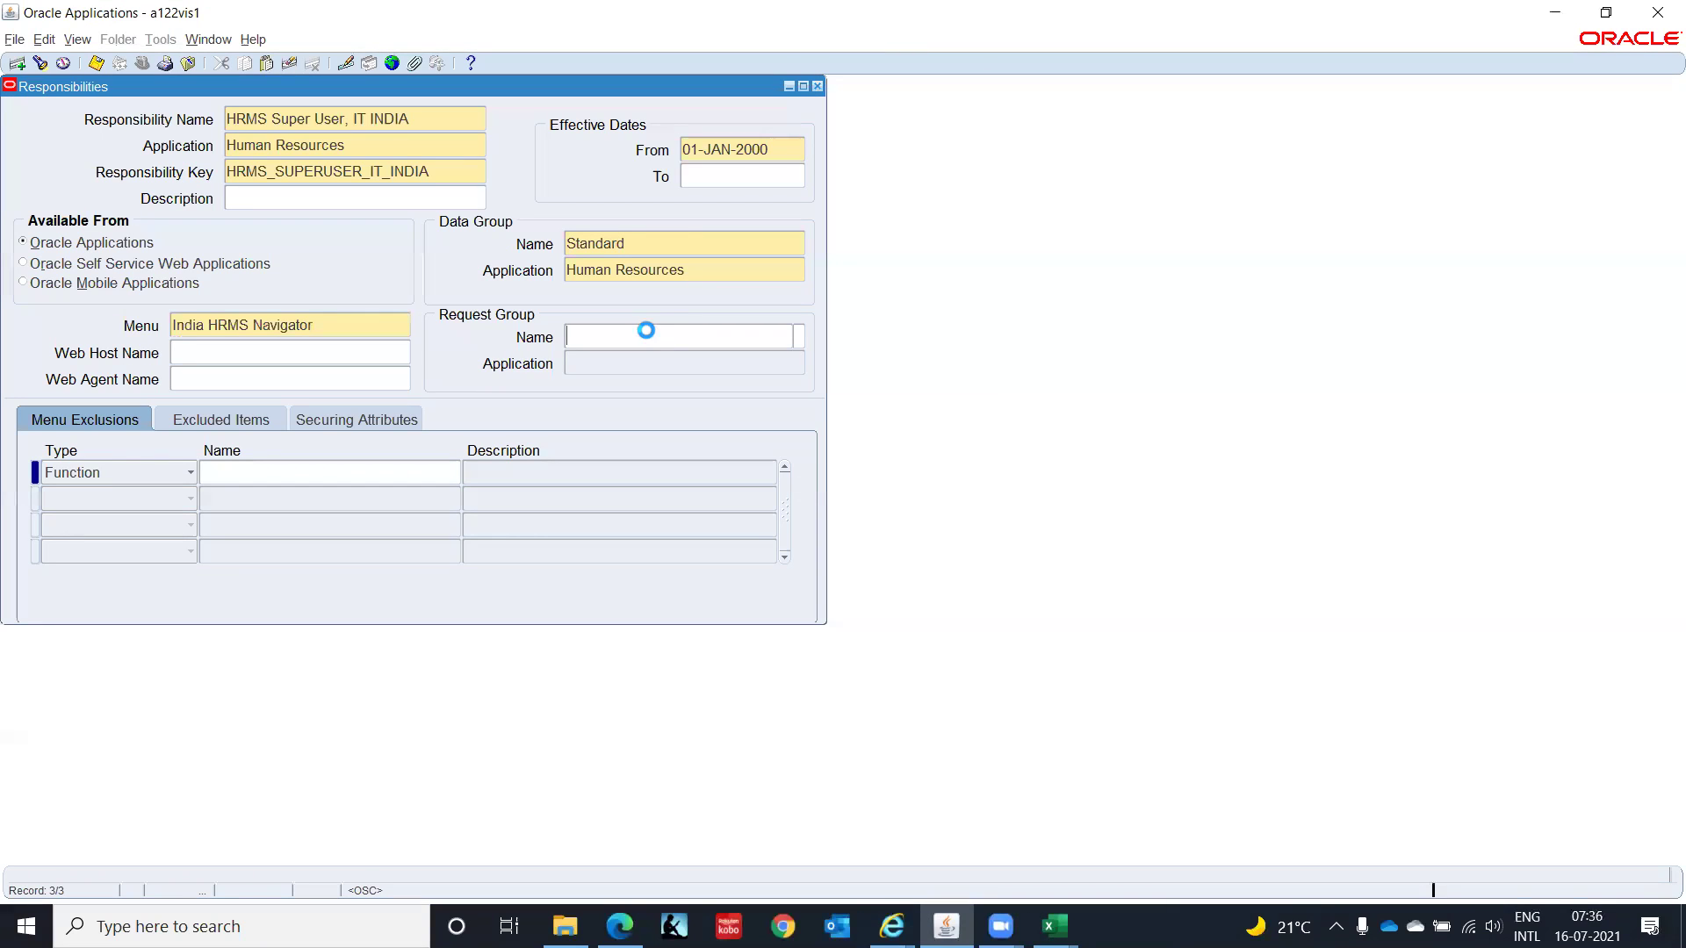
type("IN")
key("Tab")
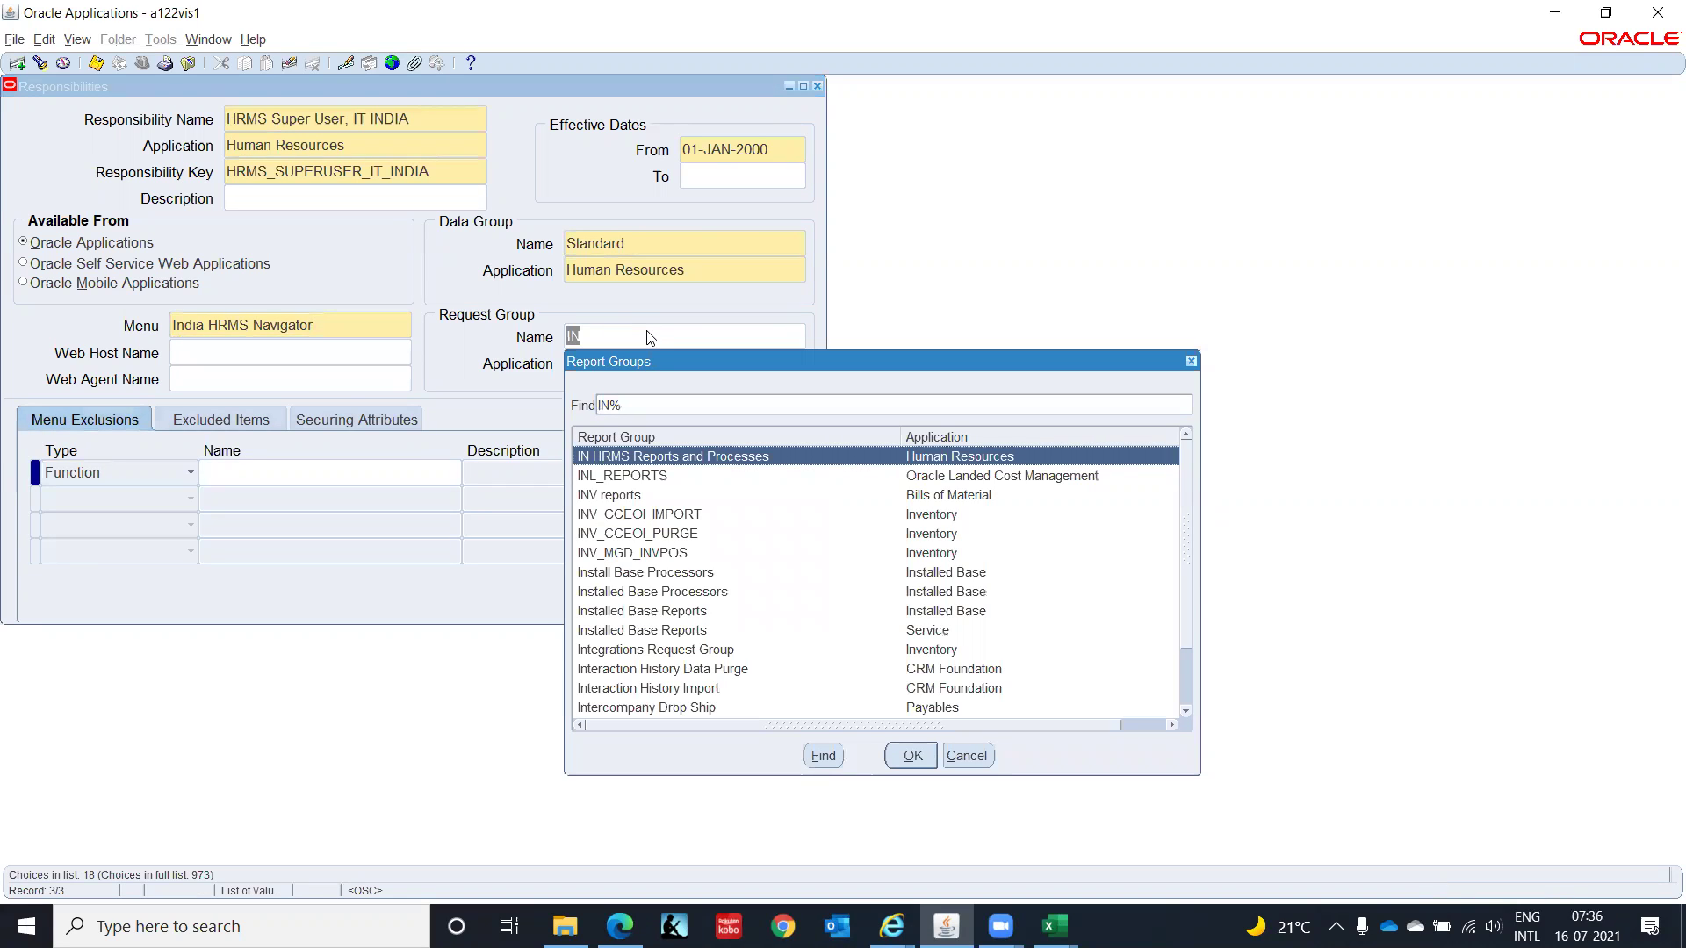
key("Return")
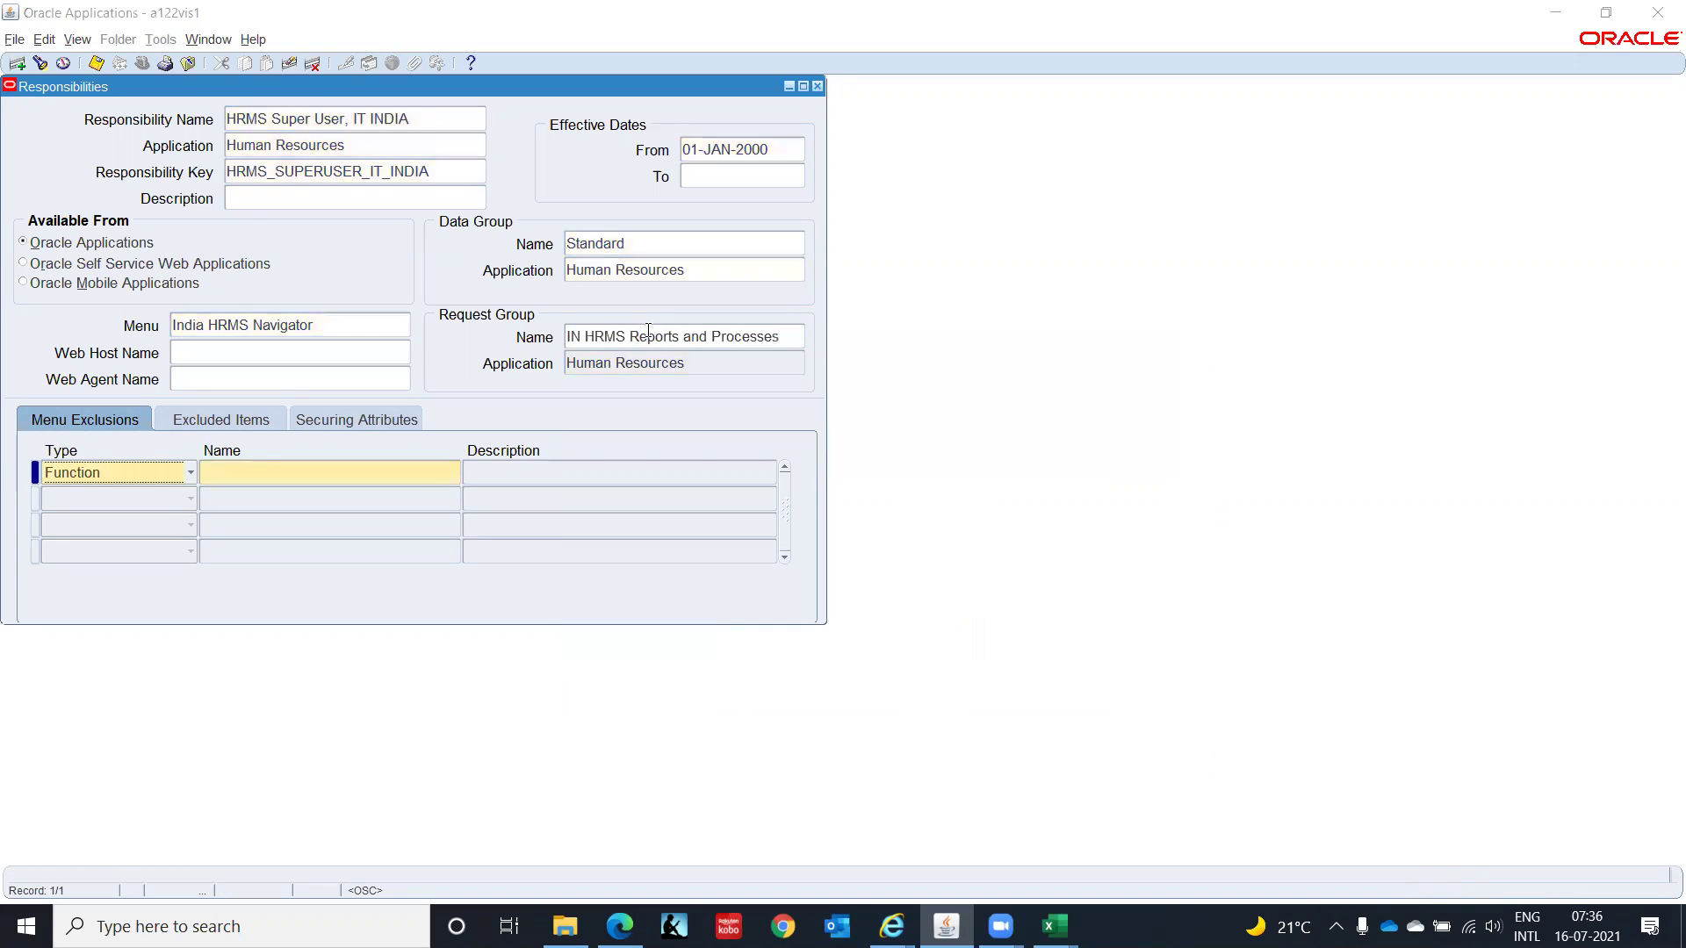
key("alt+Tab")
key("alt+Tab")
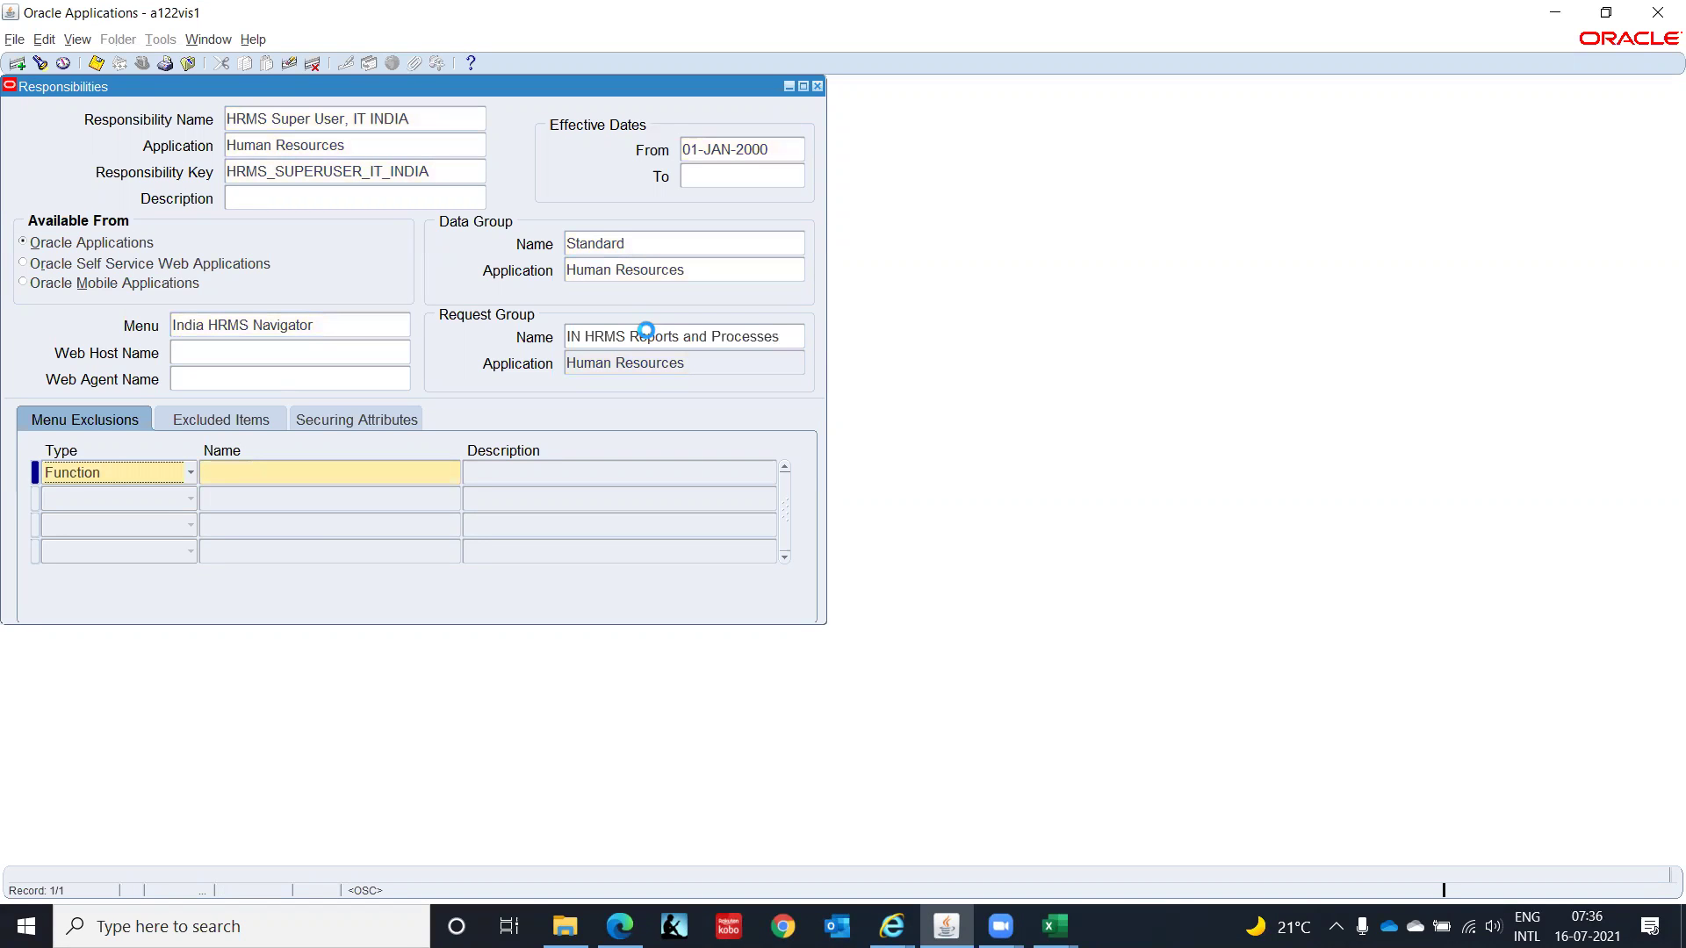
key("ctrl+s")
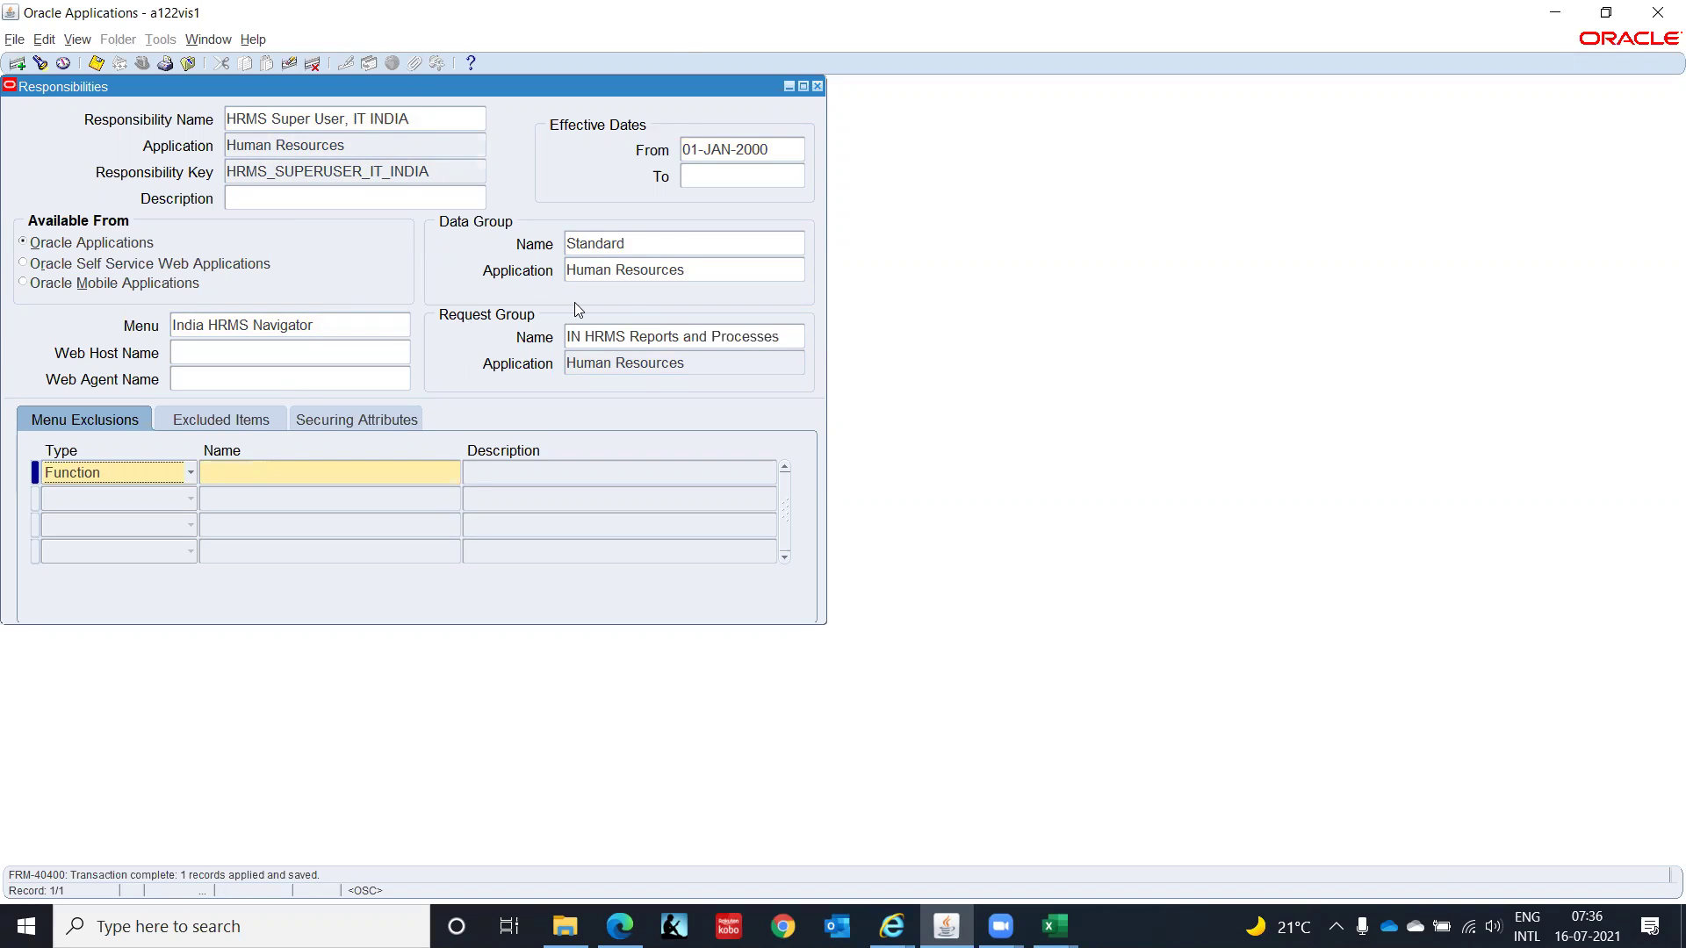
Step: Close the Responsibilities form, open the form for defining users and query the existing account by its user name
key("F4")
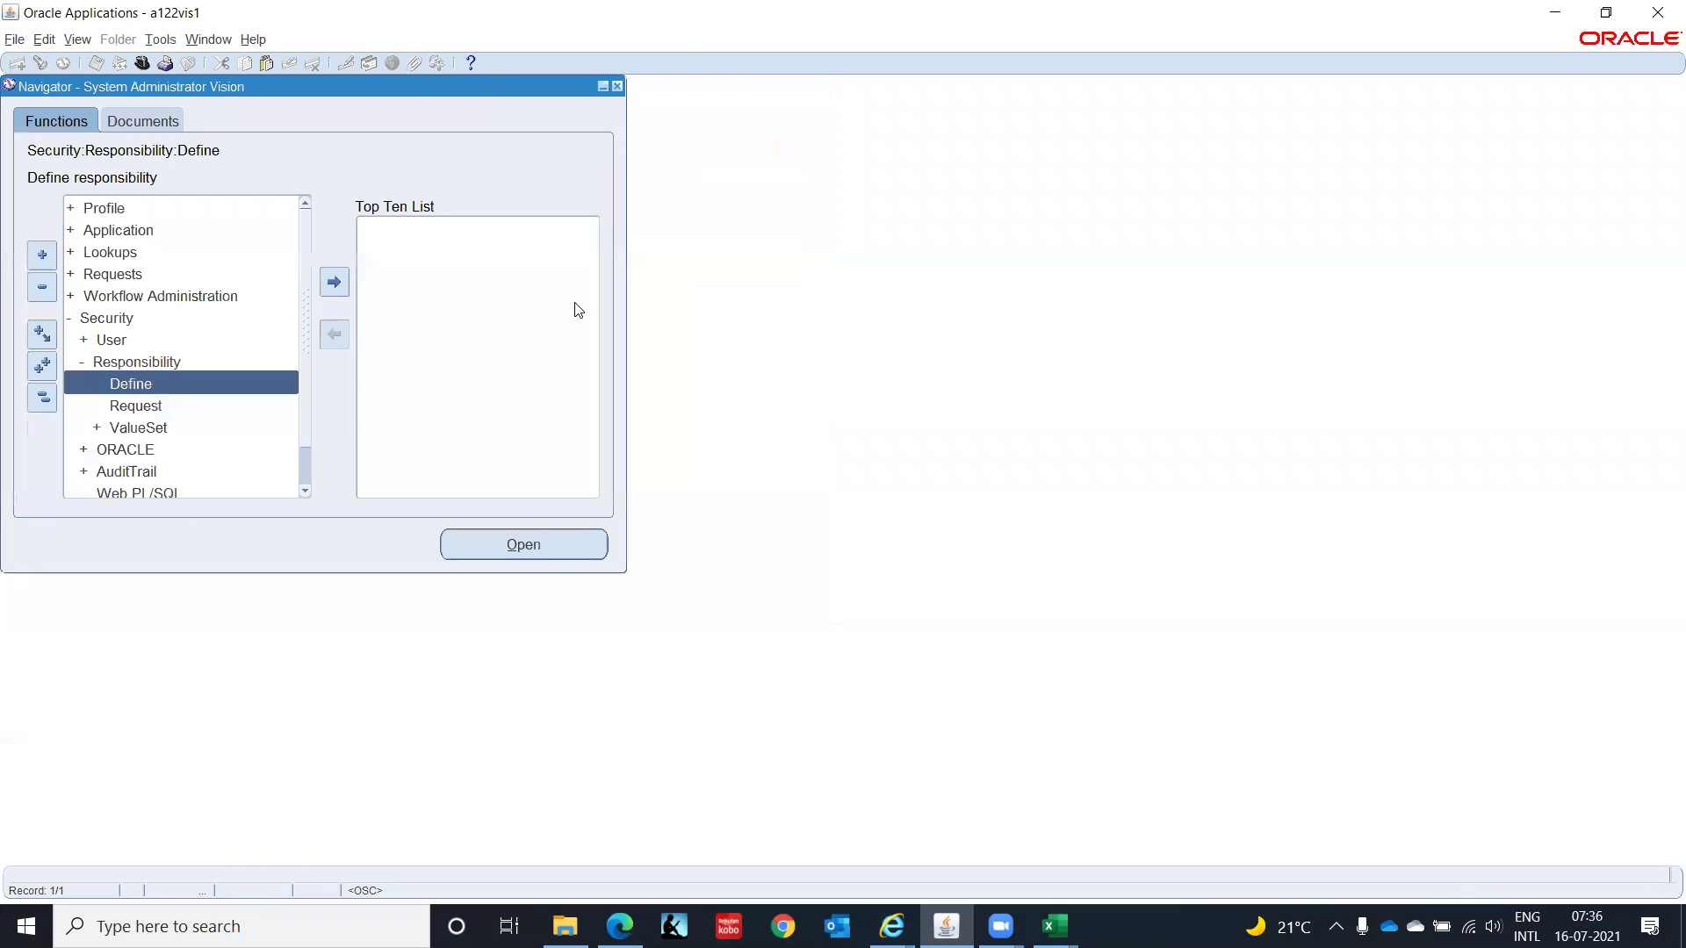
left_click(109, 342)
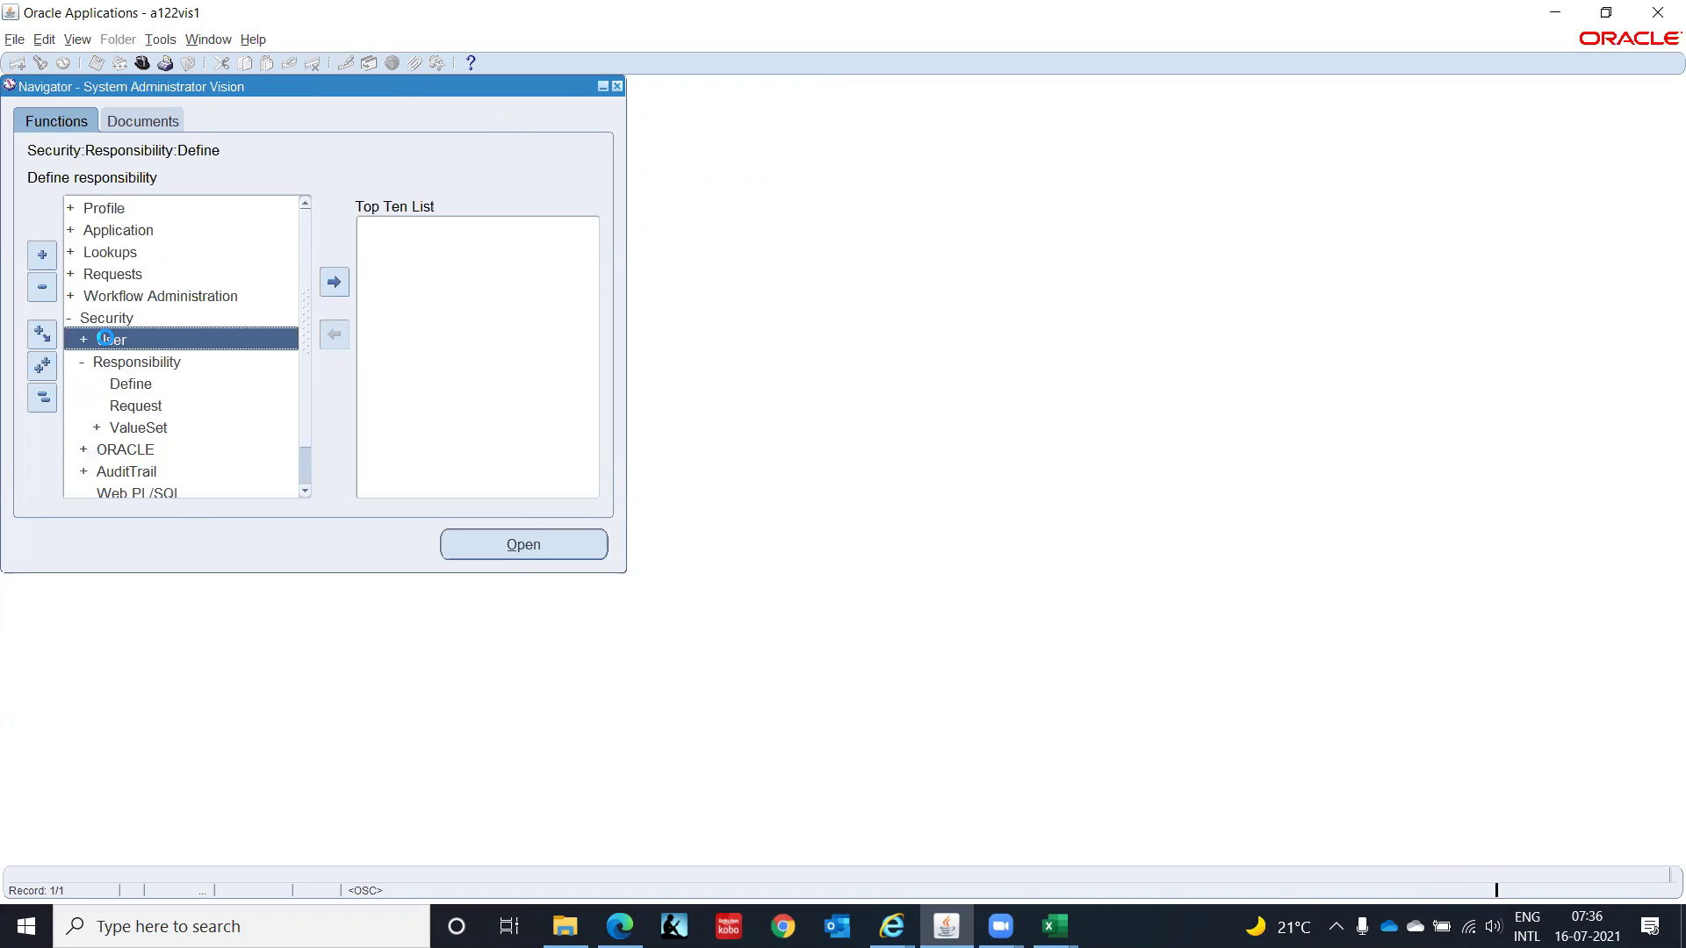
double_click(105, 339)
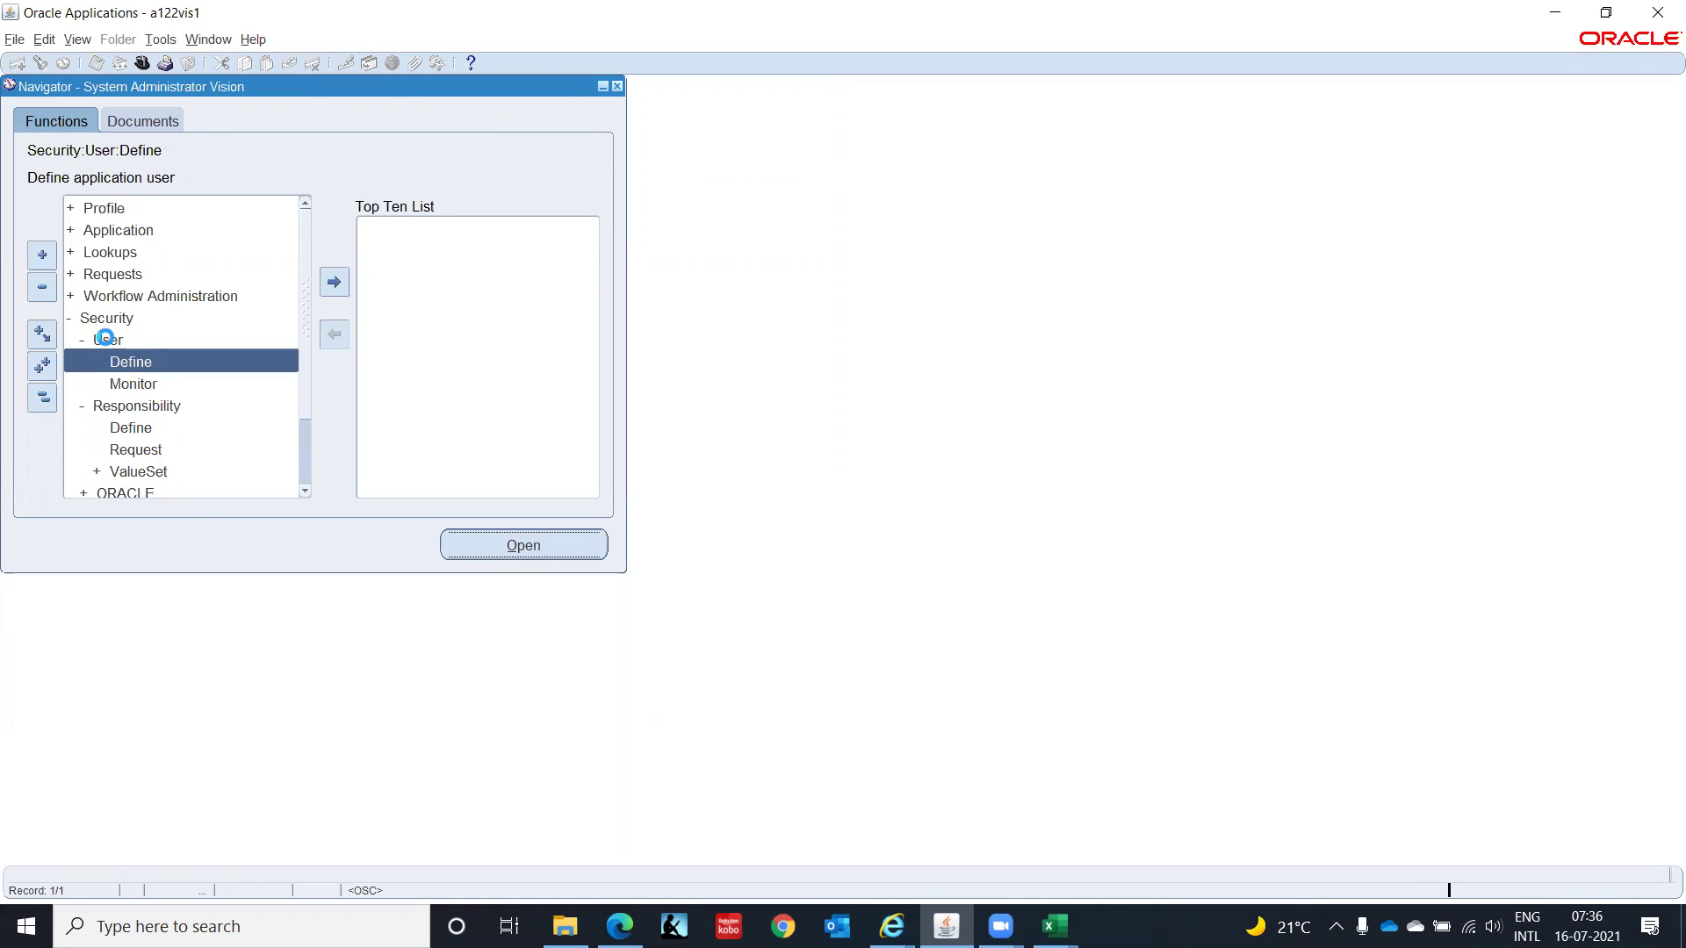
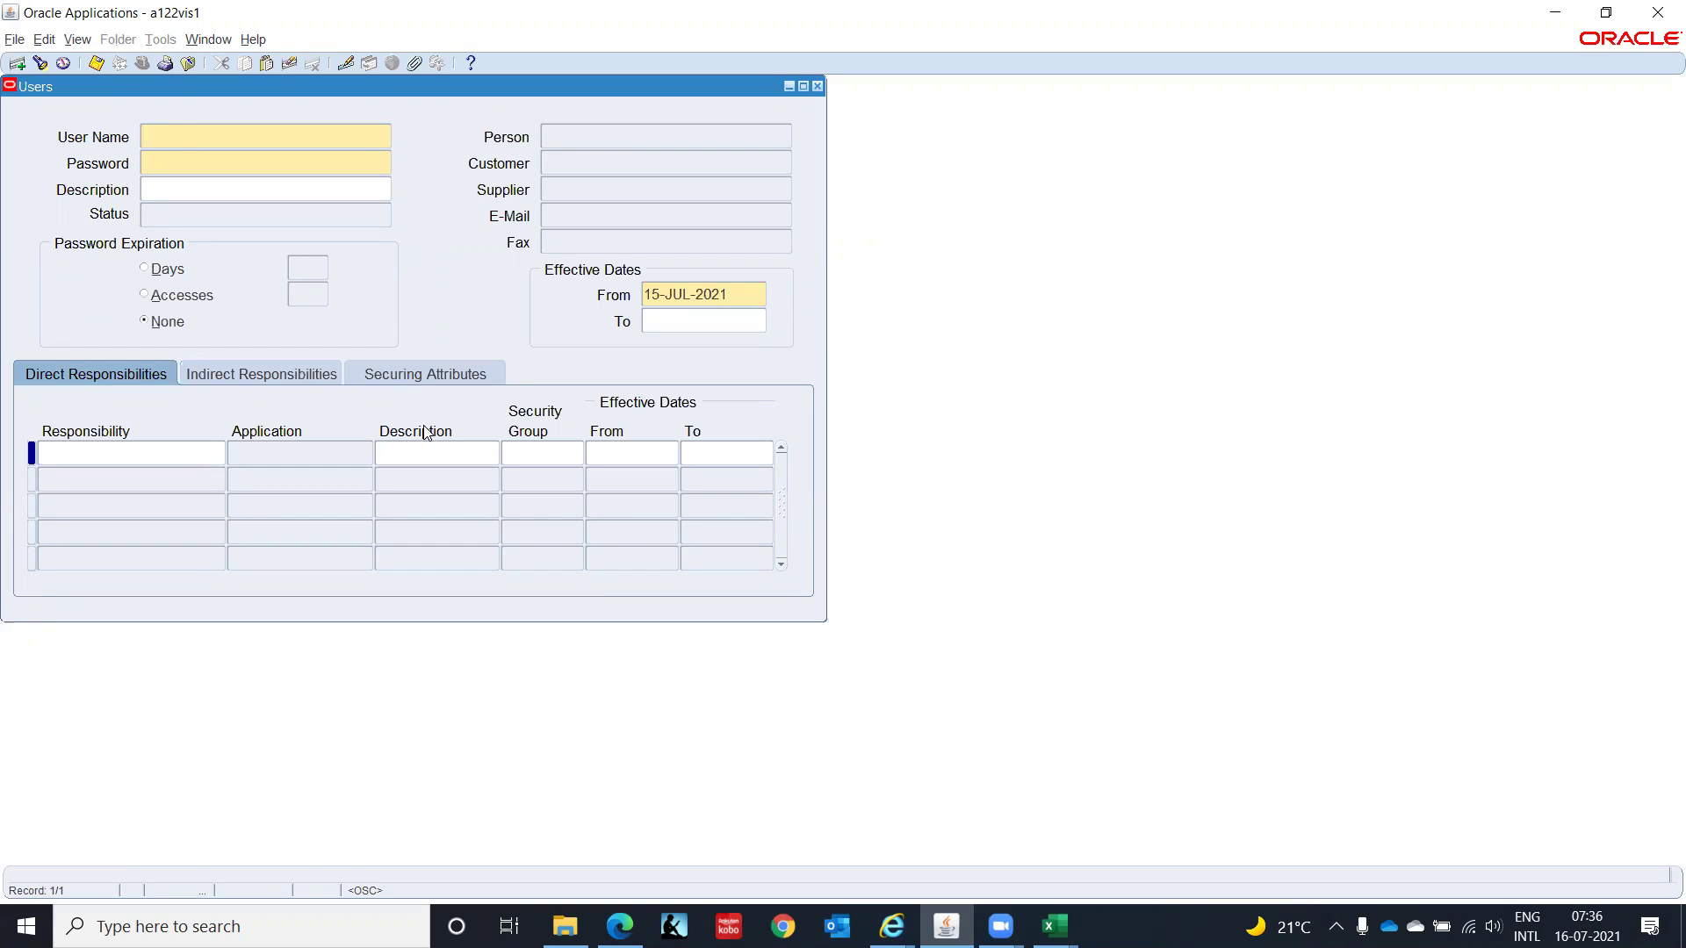
key("F11")
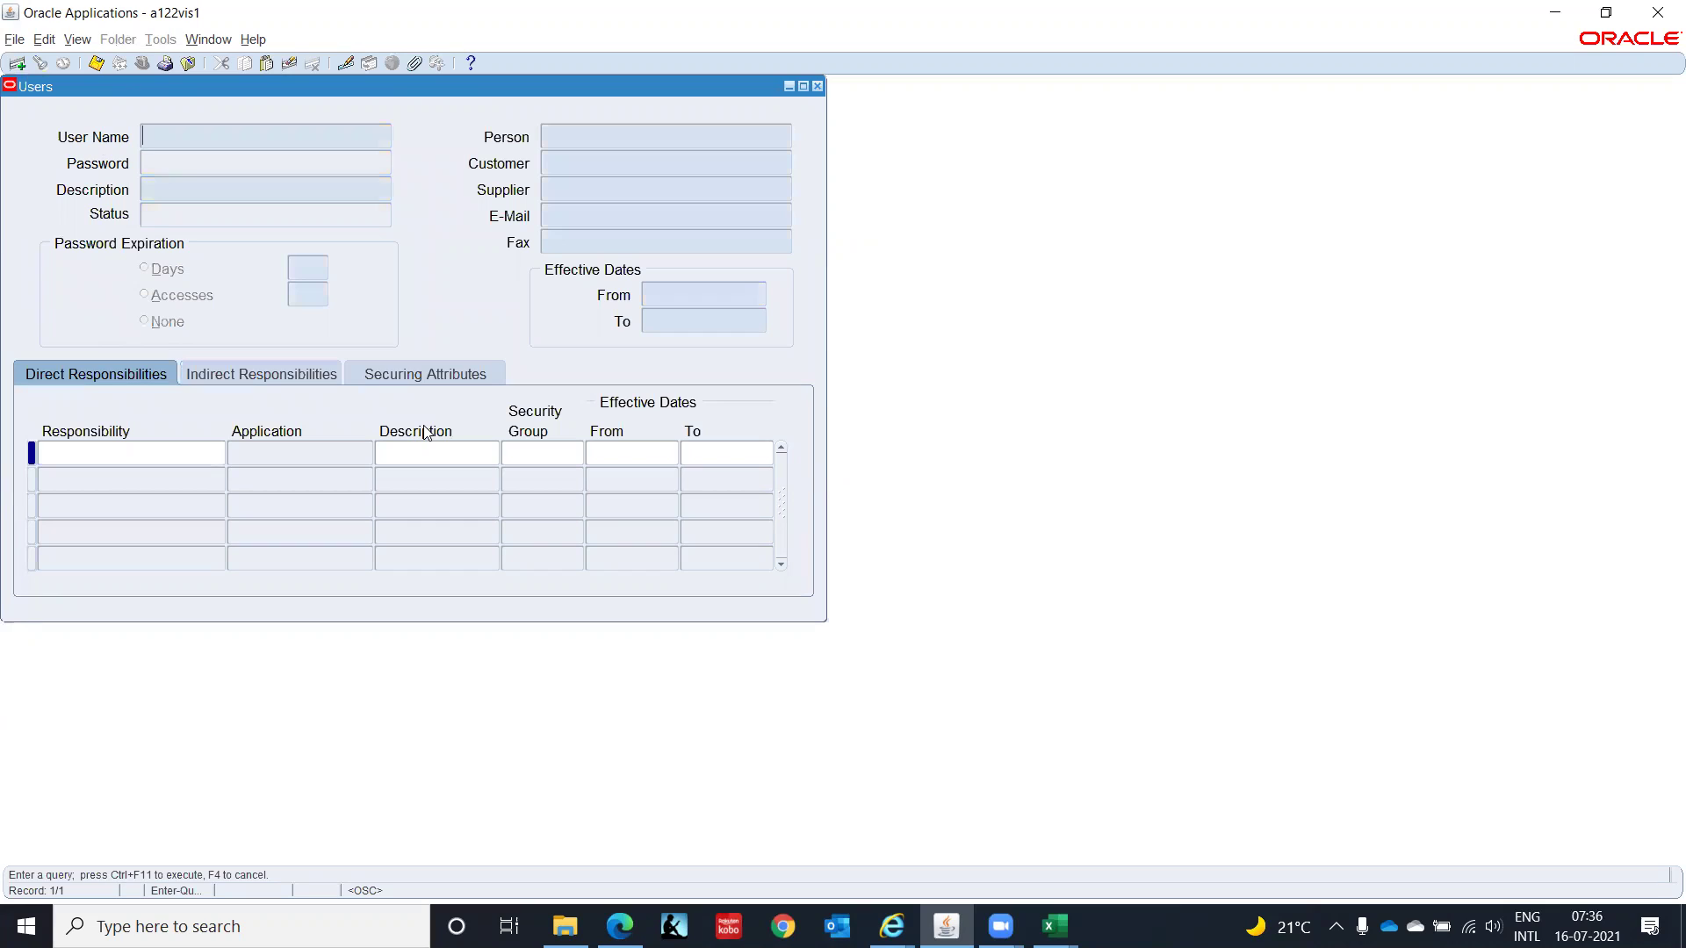
type("GOPAL.D0908")
key("ctrl+F11")
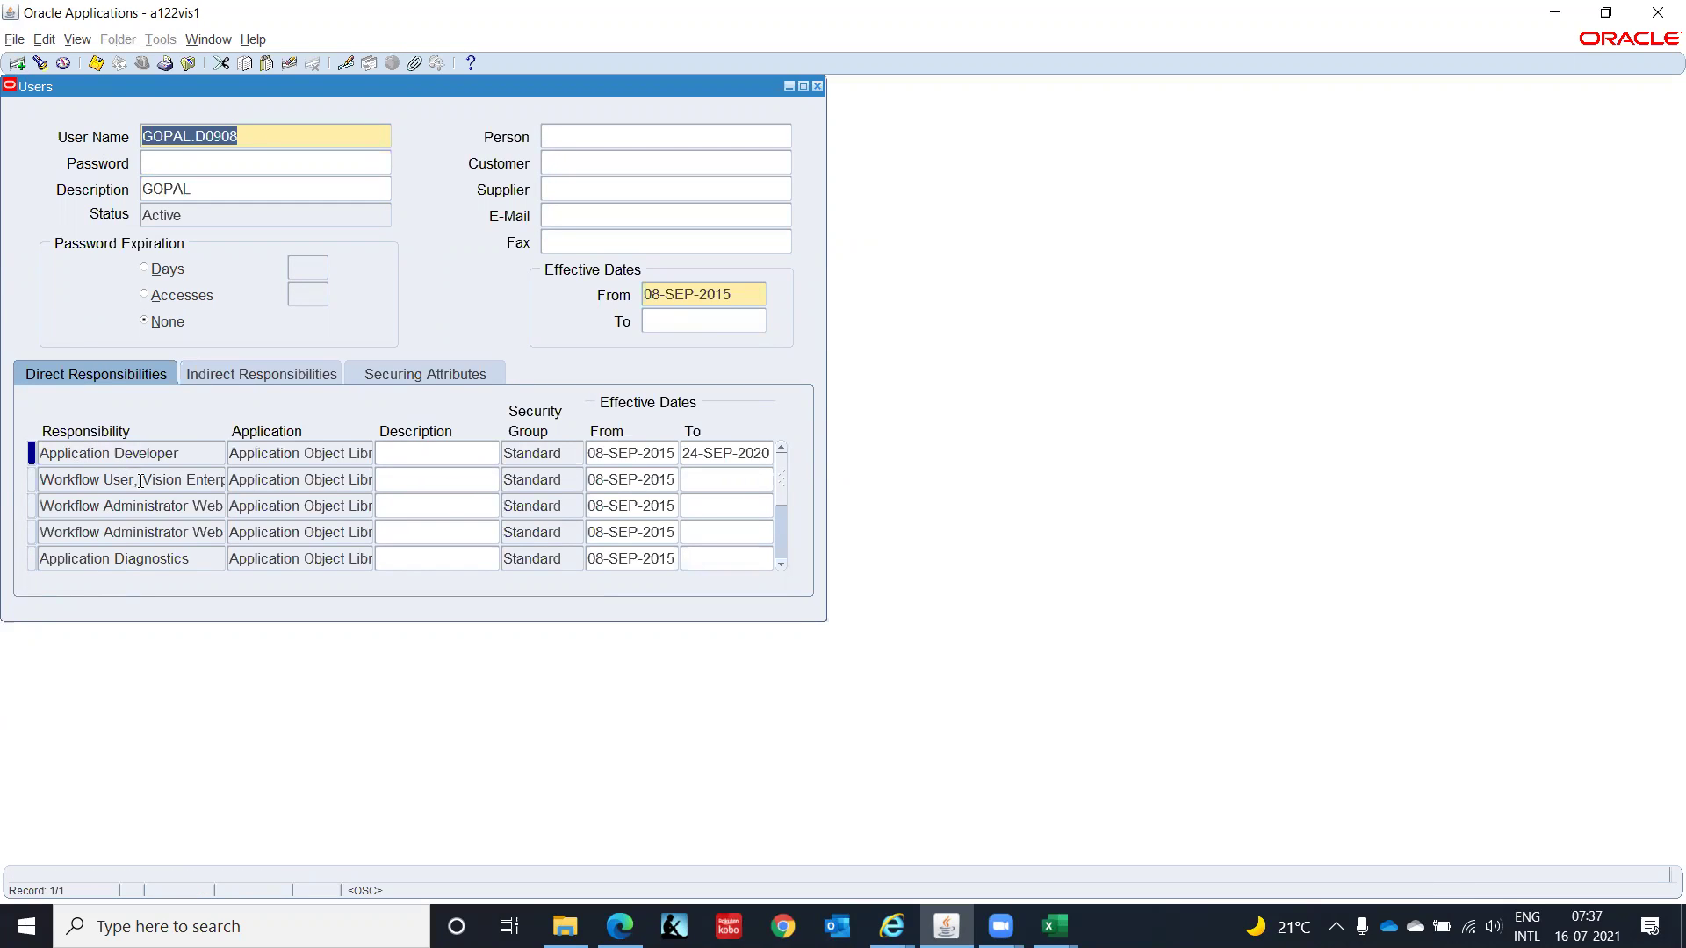
Step: Insert a new direct responsibility row for the user and enter General Ledger as the responsibility
left_click(194, 450)
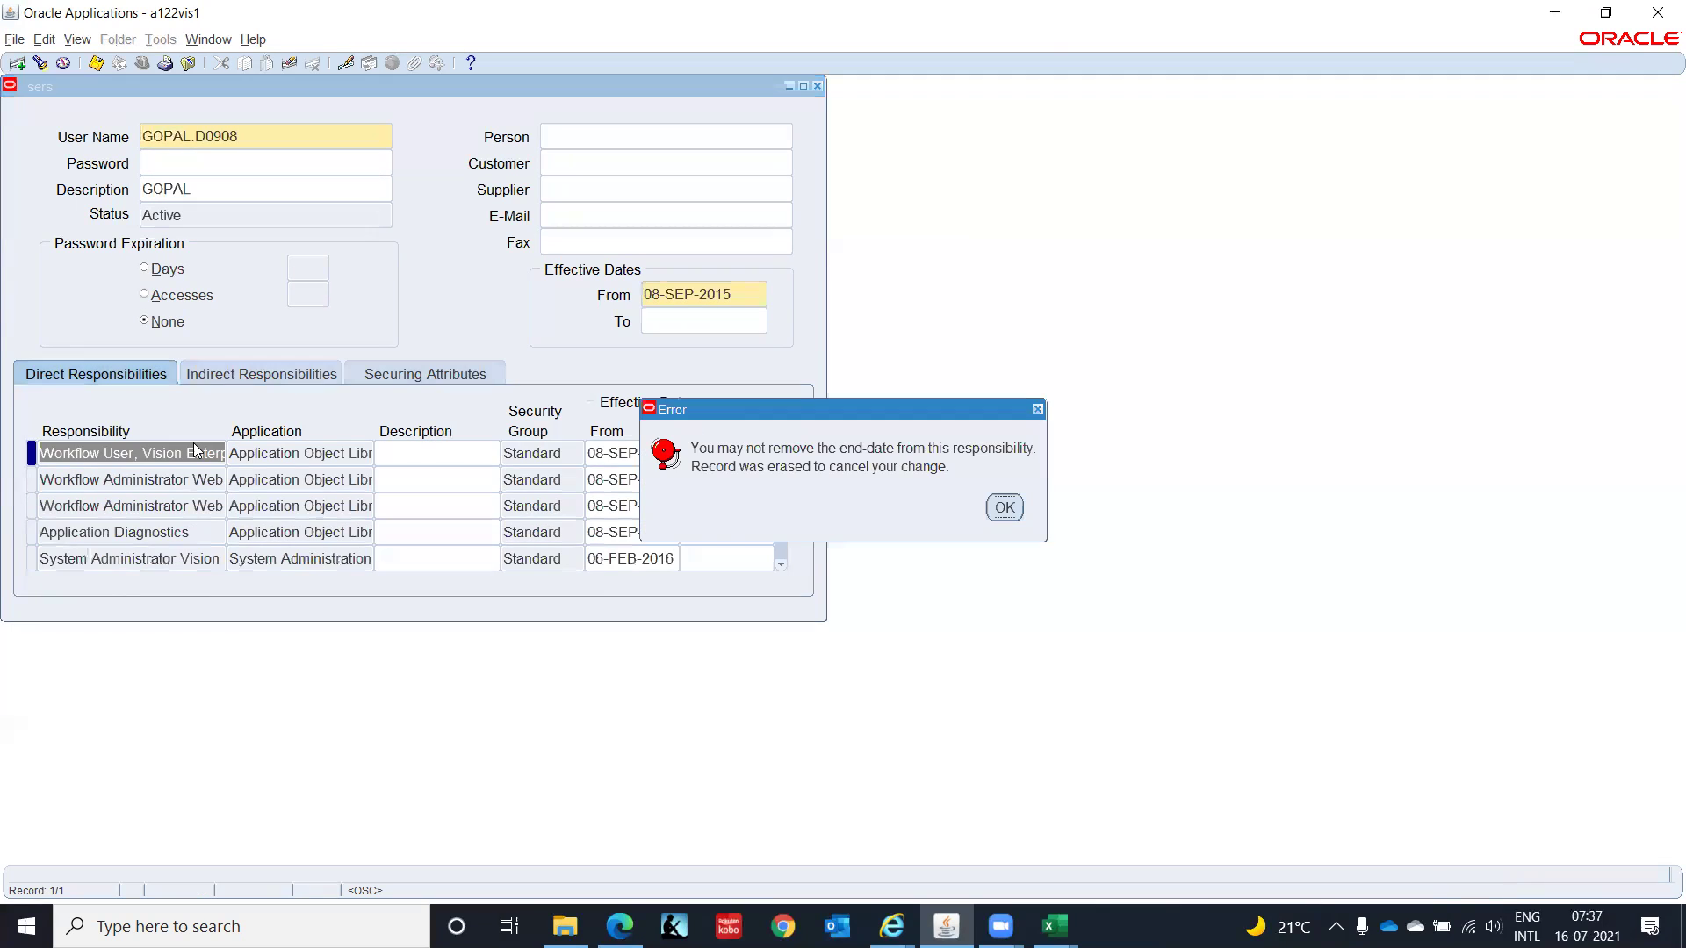
left_click(1005, 507)
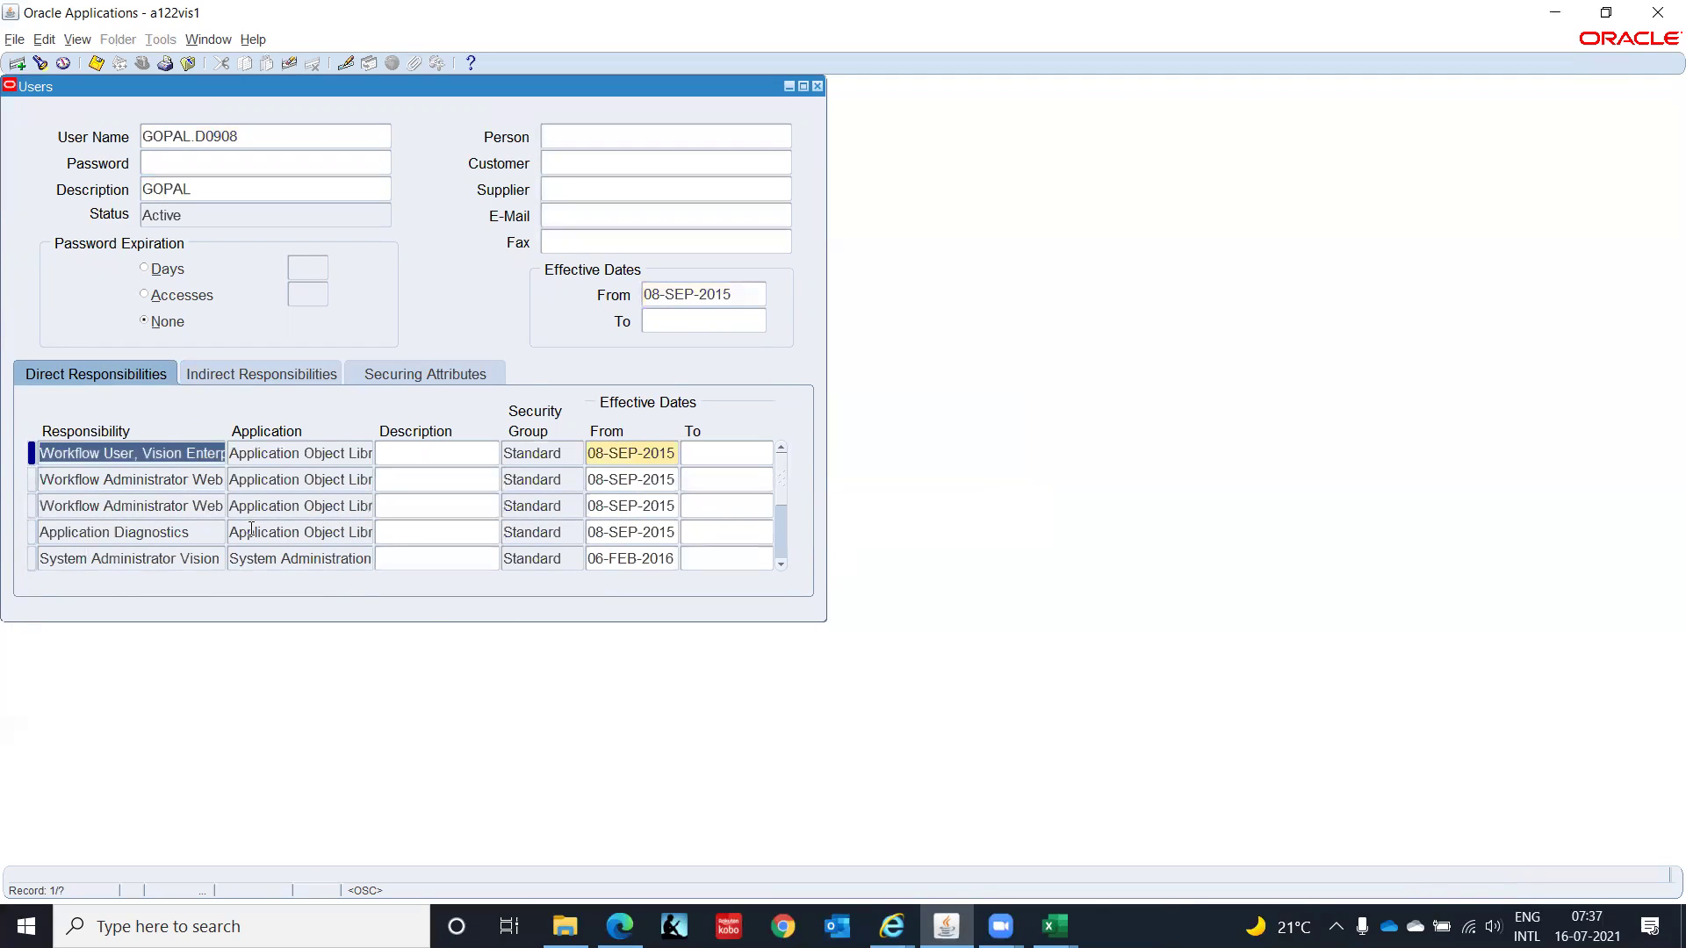
left_click(17, 62)
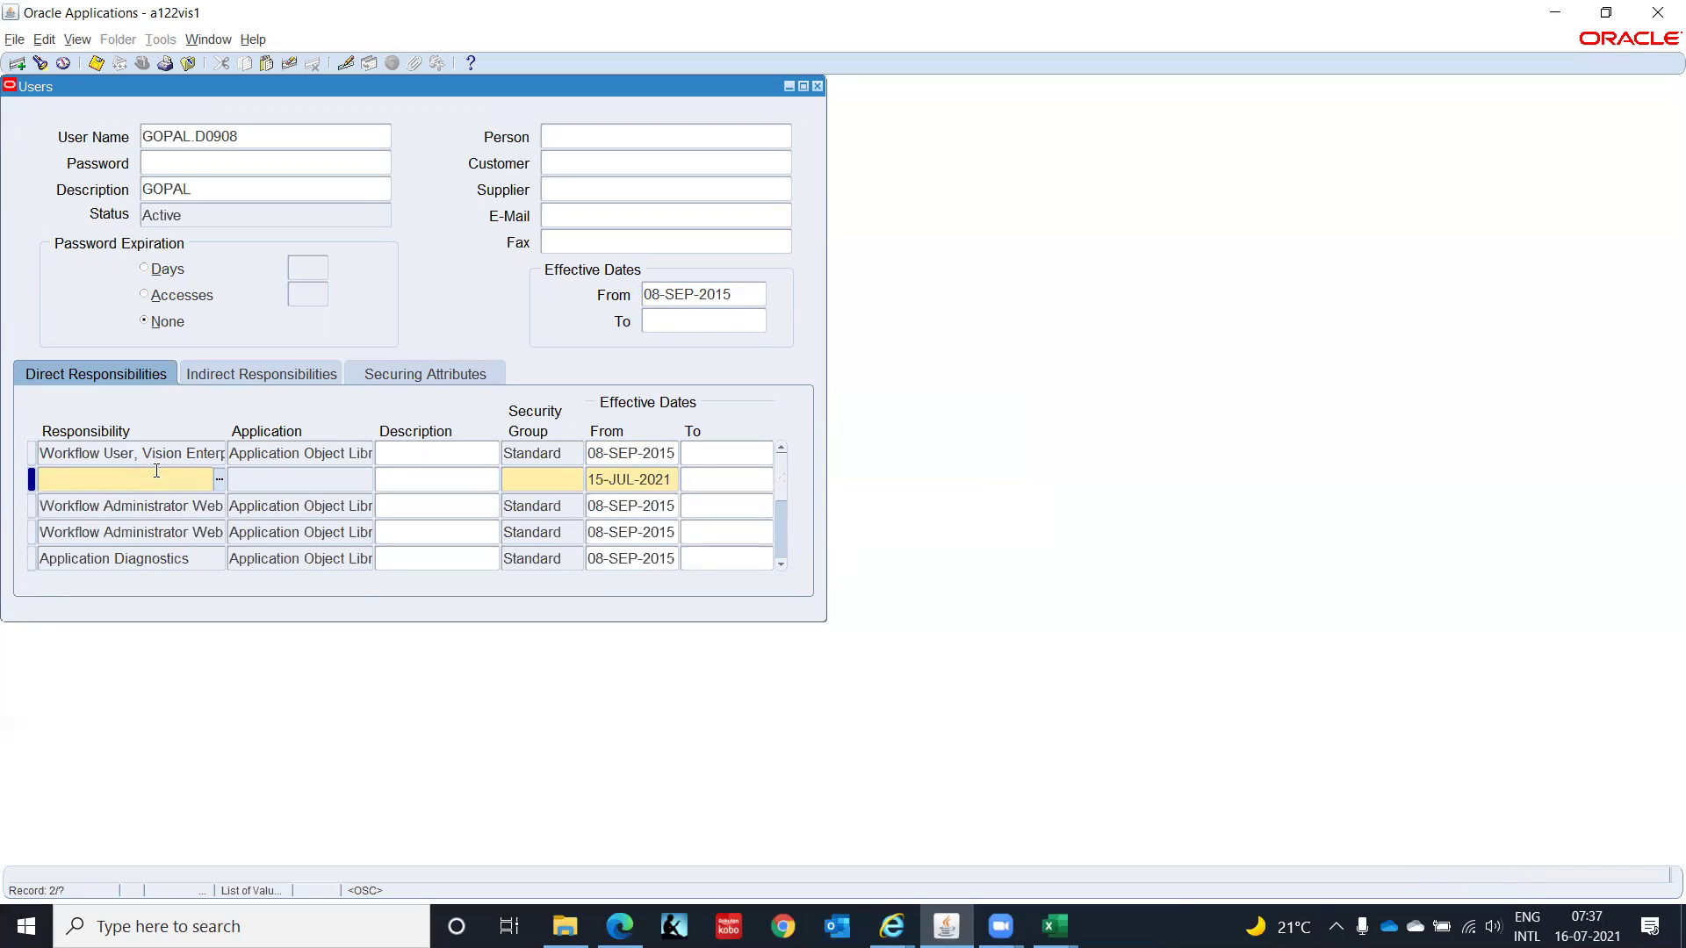
type("General Ledger")
key("Tab")
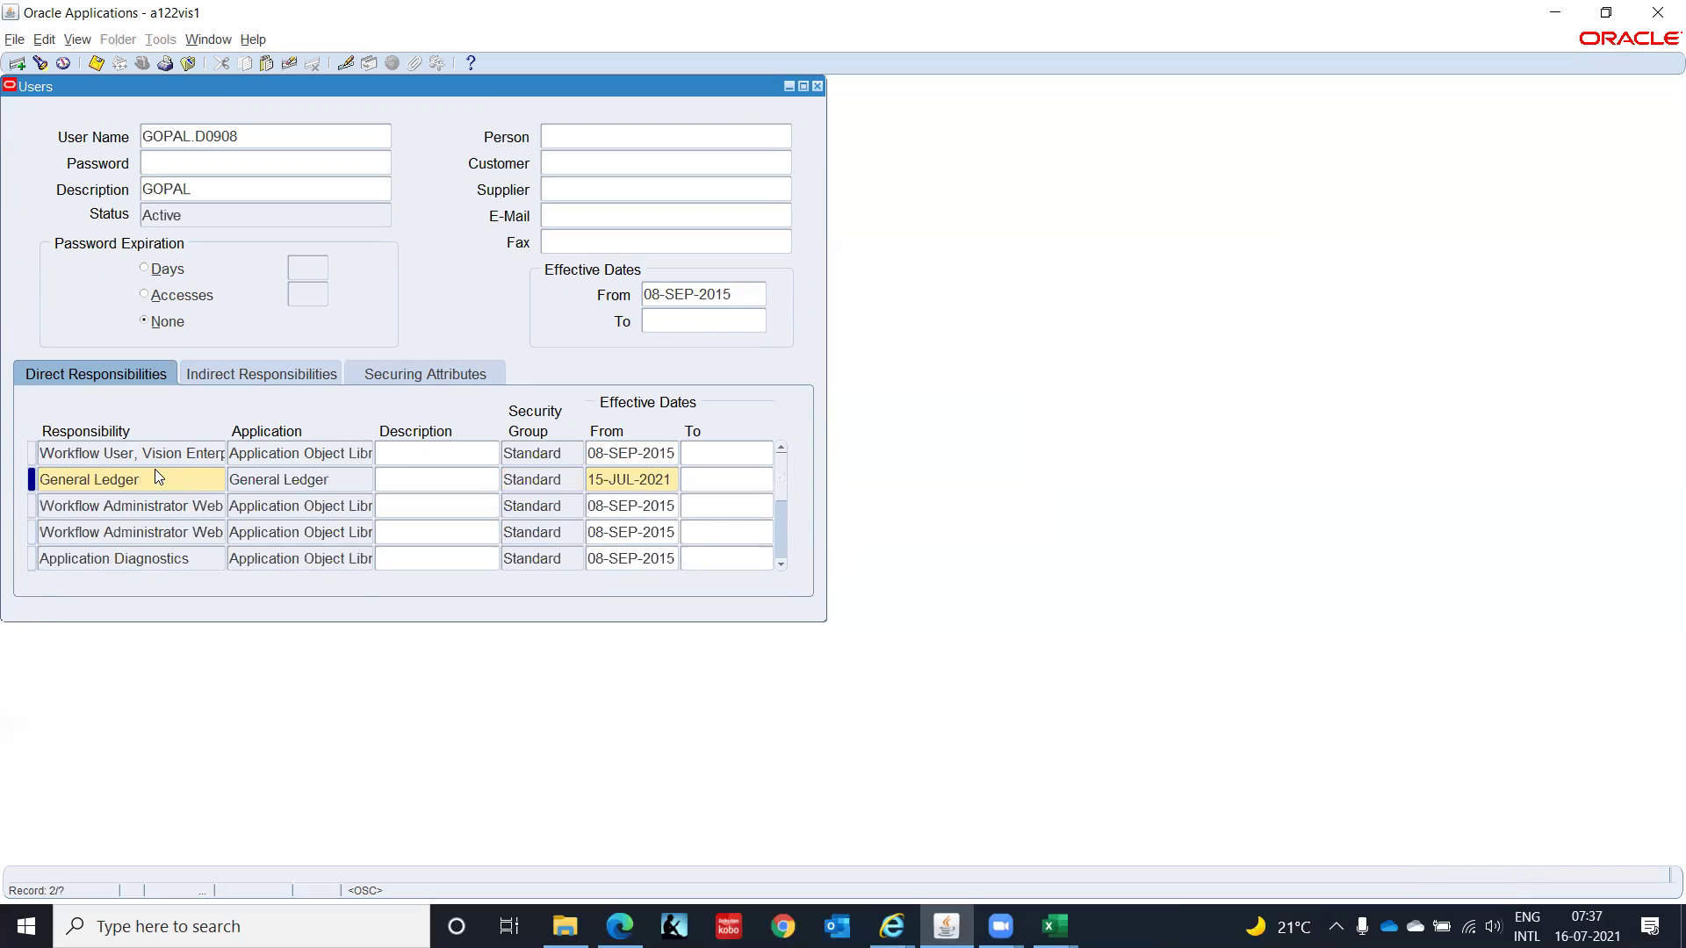
Step: Replace General Ledger in the new row with GL Super User, IT India, searching the responsibilities for %IT Ind
left_click(155, 470)
left_click(156, 471)
key("BackSpace")
key("BackSpace")
key("BackSpace")
key("BackSpace")
key("BackSpace")
key("BackSpace")
key("BackSpace")
key("BackSpace")
key("BackSpace")
key("BackSpace")
key("BackSpace")
key("BackSpace")
key("BackSpace")
type("%IT Ind")
key("Tab")
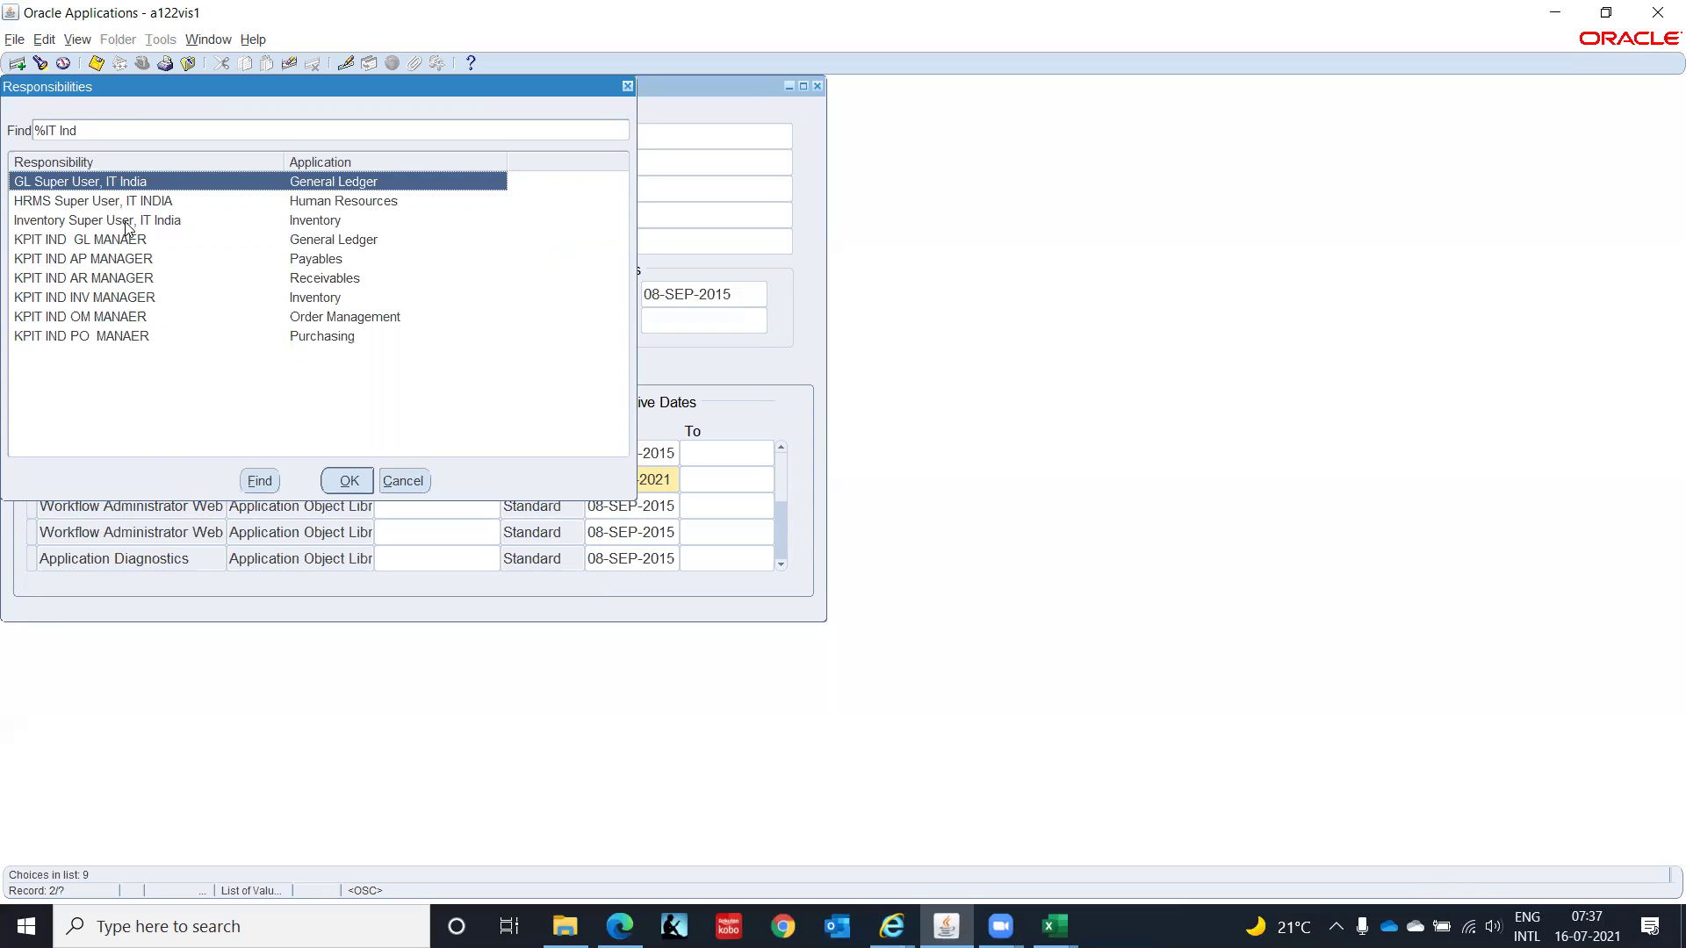
left_click(348, 482)
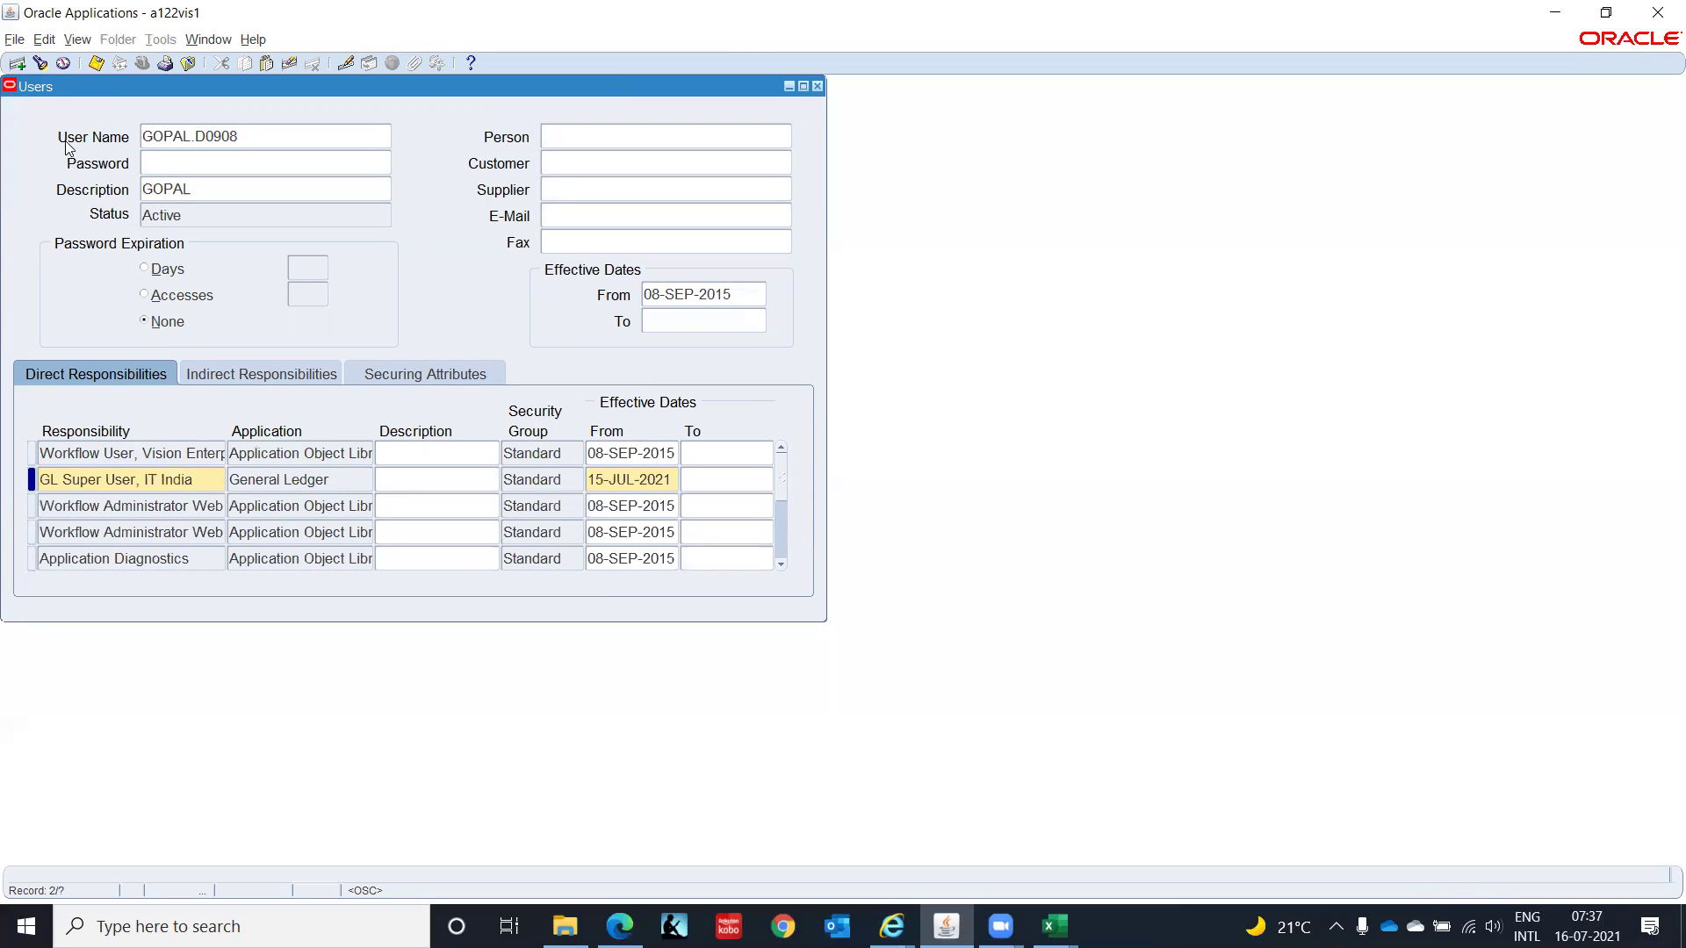
Step: Add HRMS Super User, IT INDIA as a new direct responsibility for the user, searching the responsibilities for %IT Indi
left_click(17, 64)
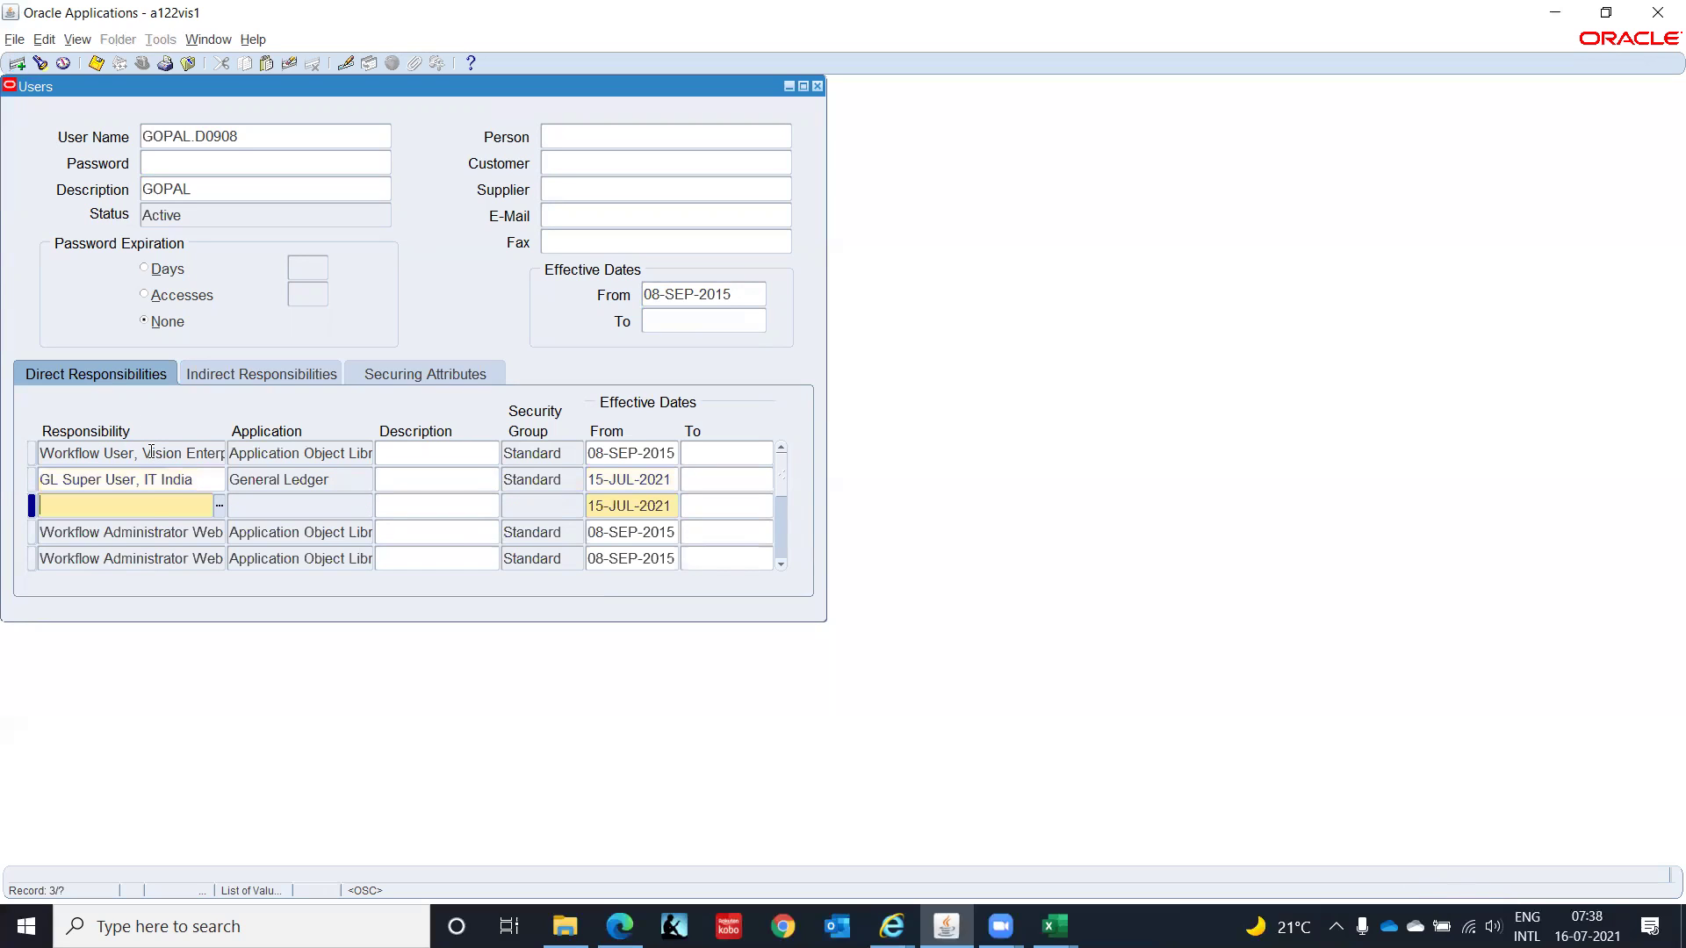
type("%IT Indi")
key("Down")
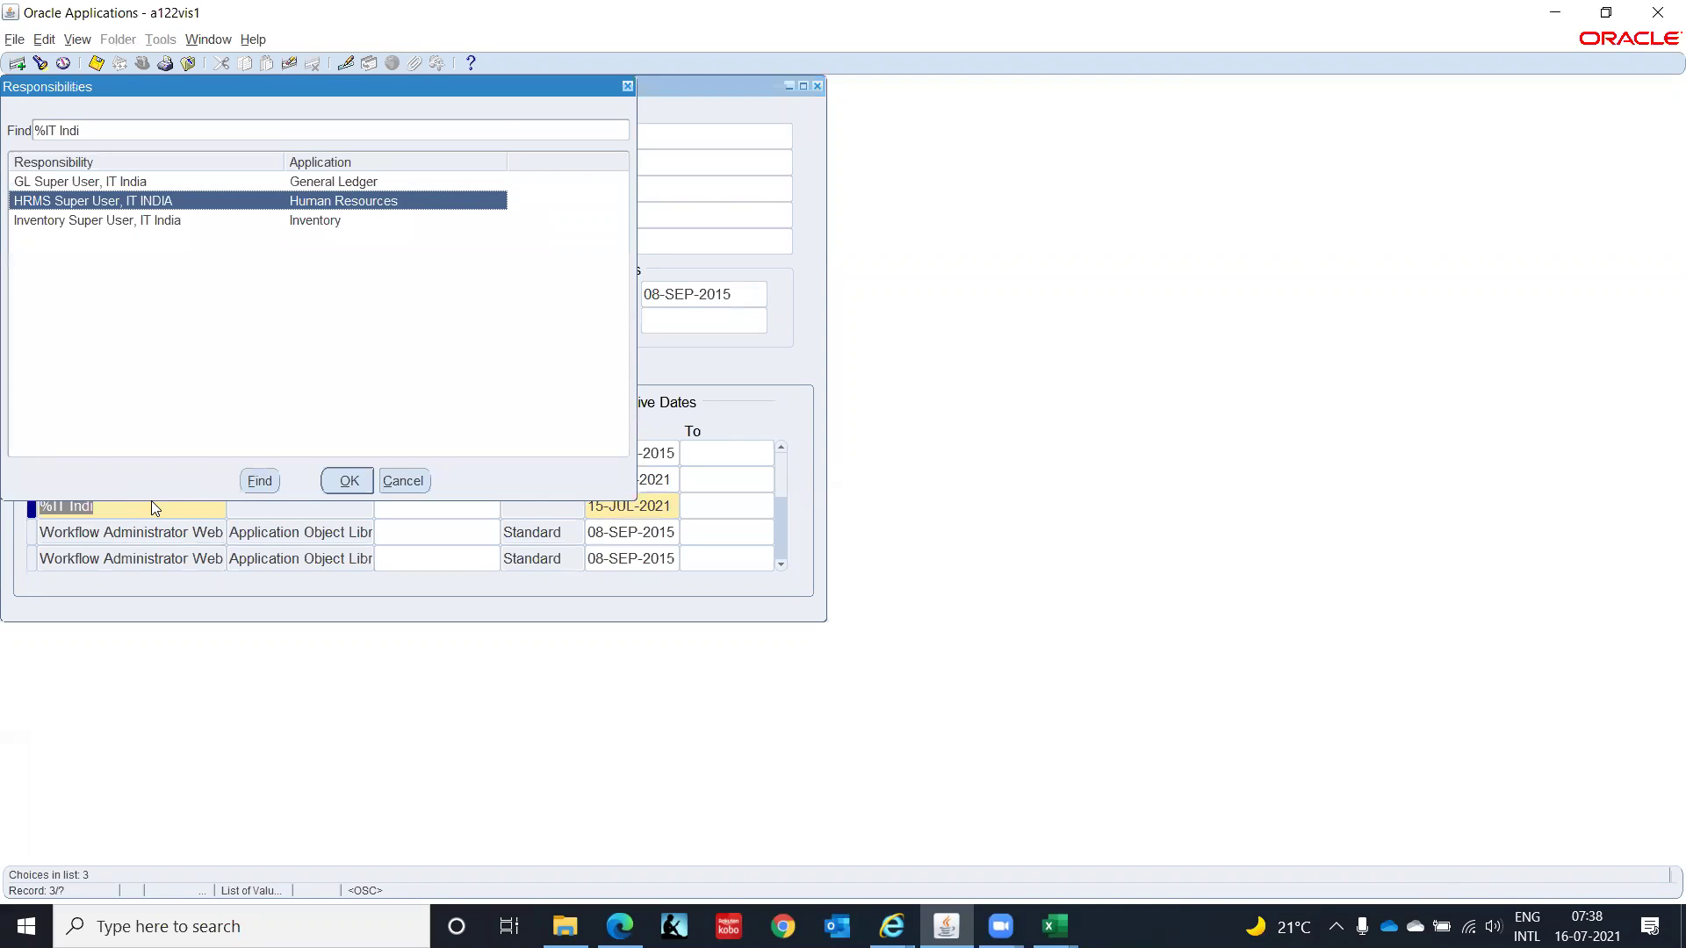
key("Return")
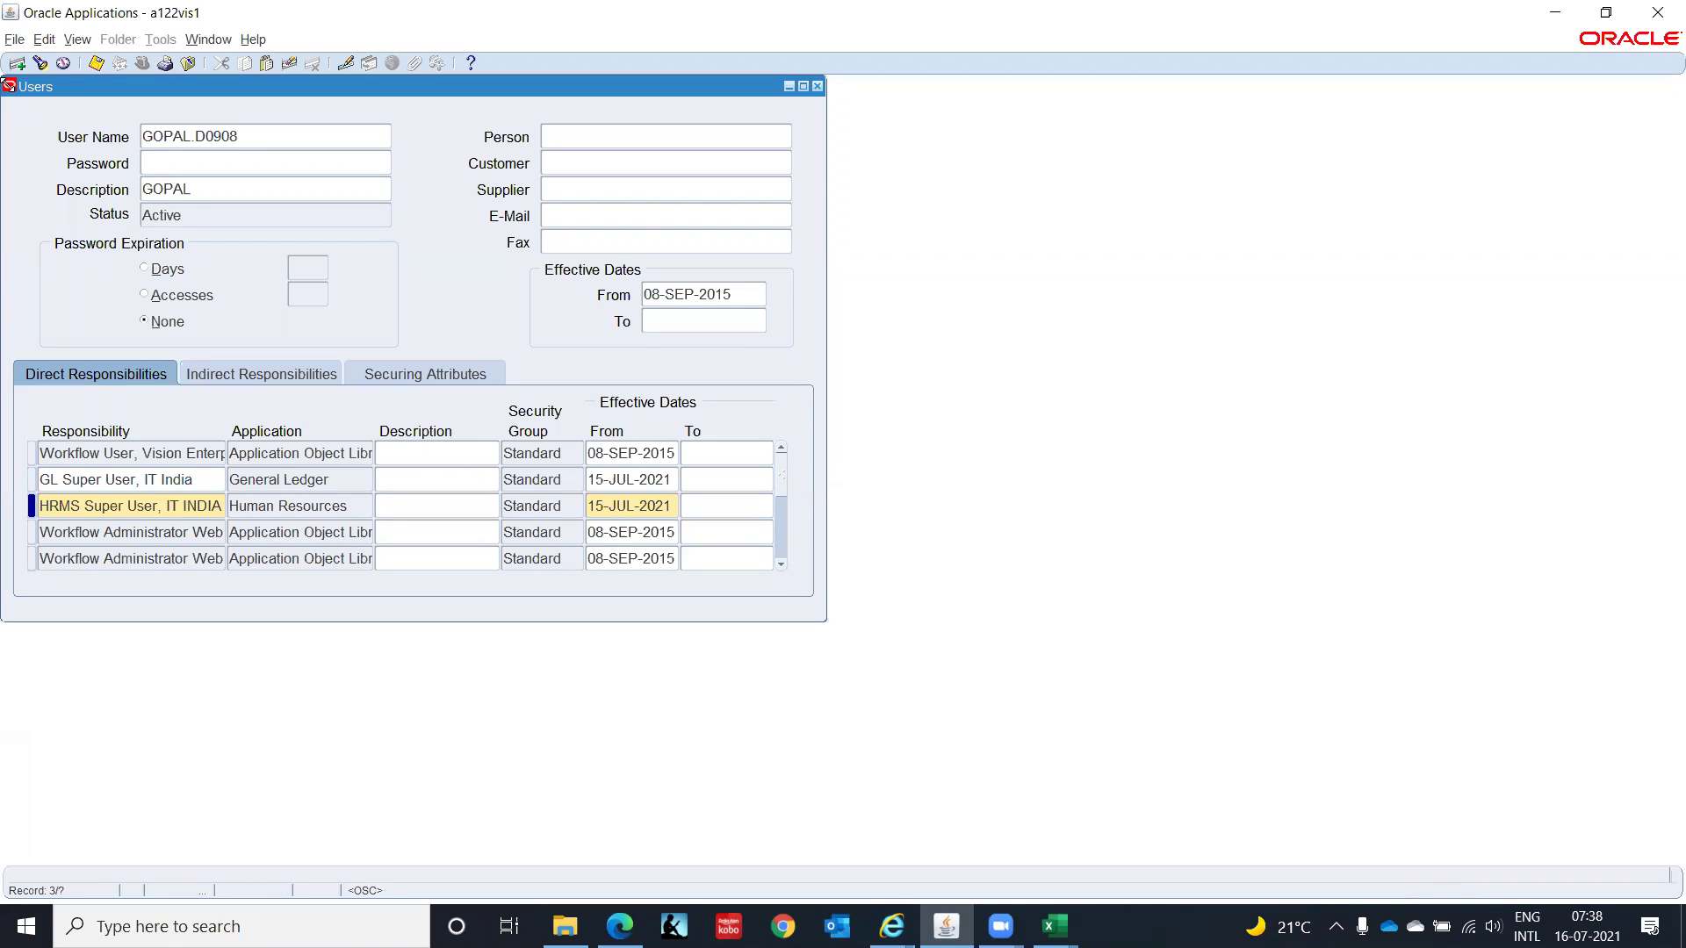
Step: Add Inventory Super User, IT India as another direct responsibility from the %IT Indi search and save the user record
left_click(17, 64)
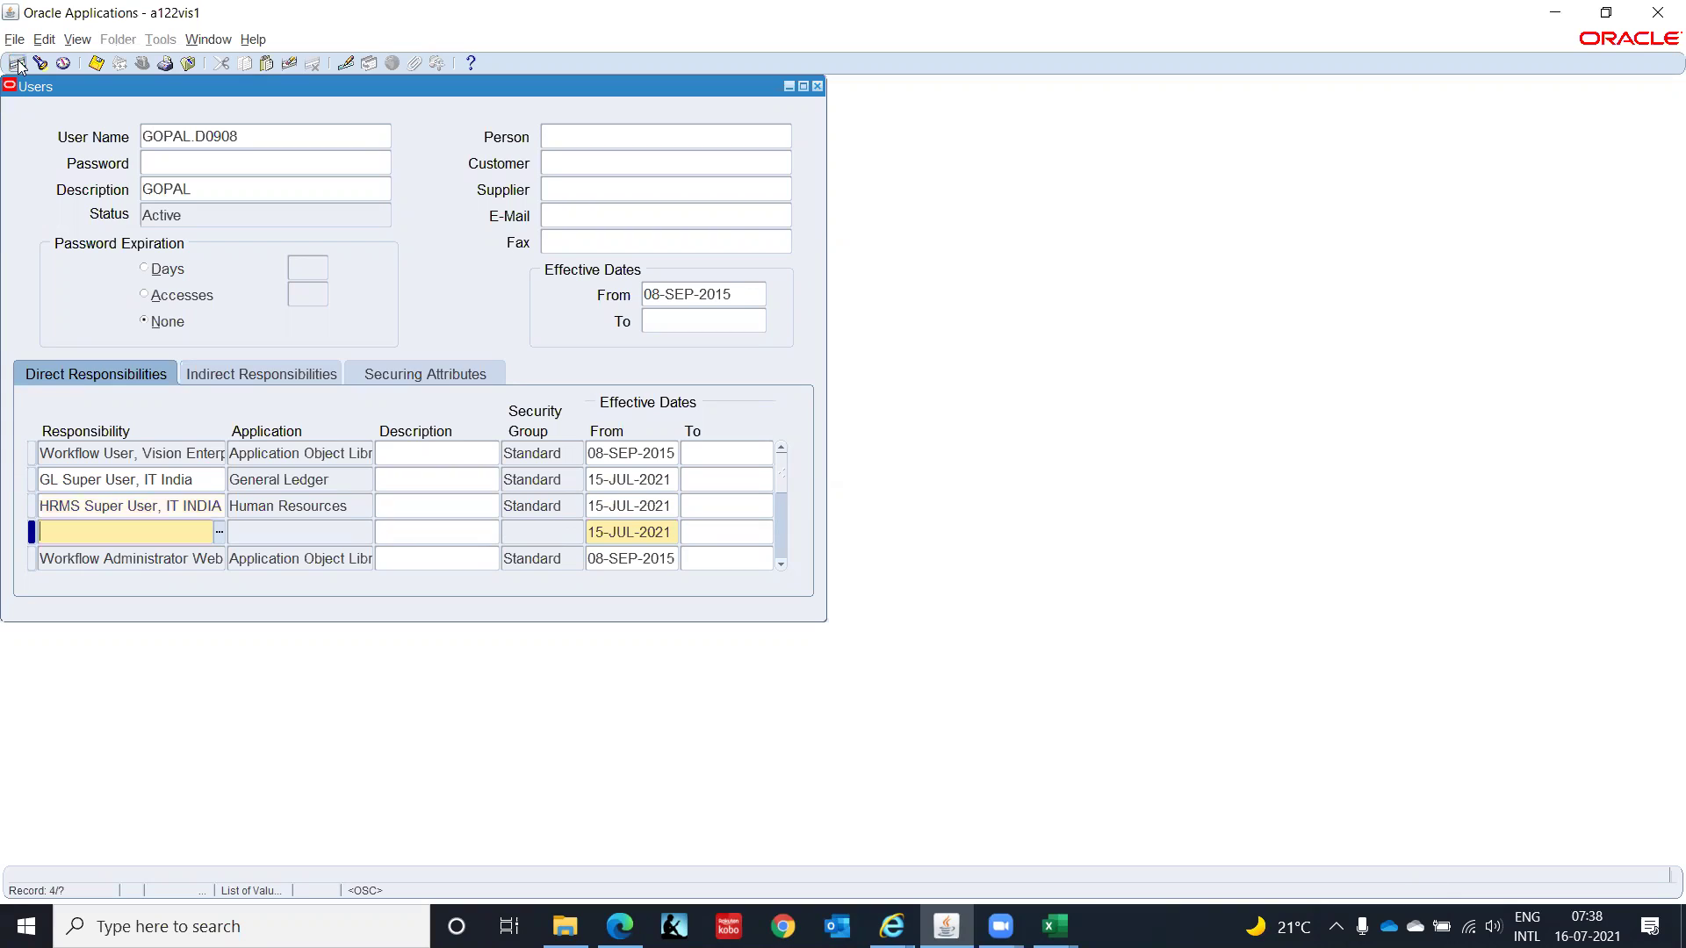
type("%IT Indi")
key("Tab")
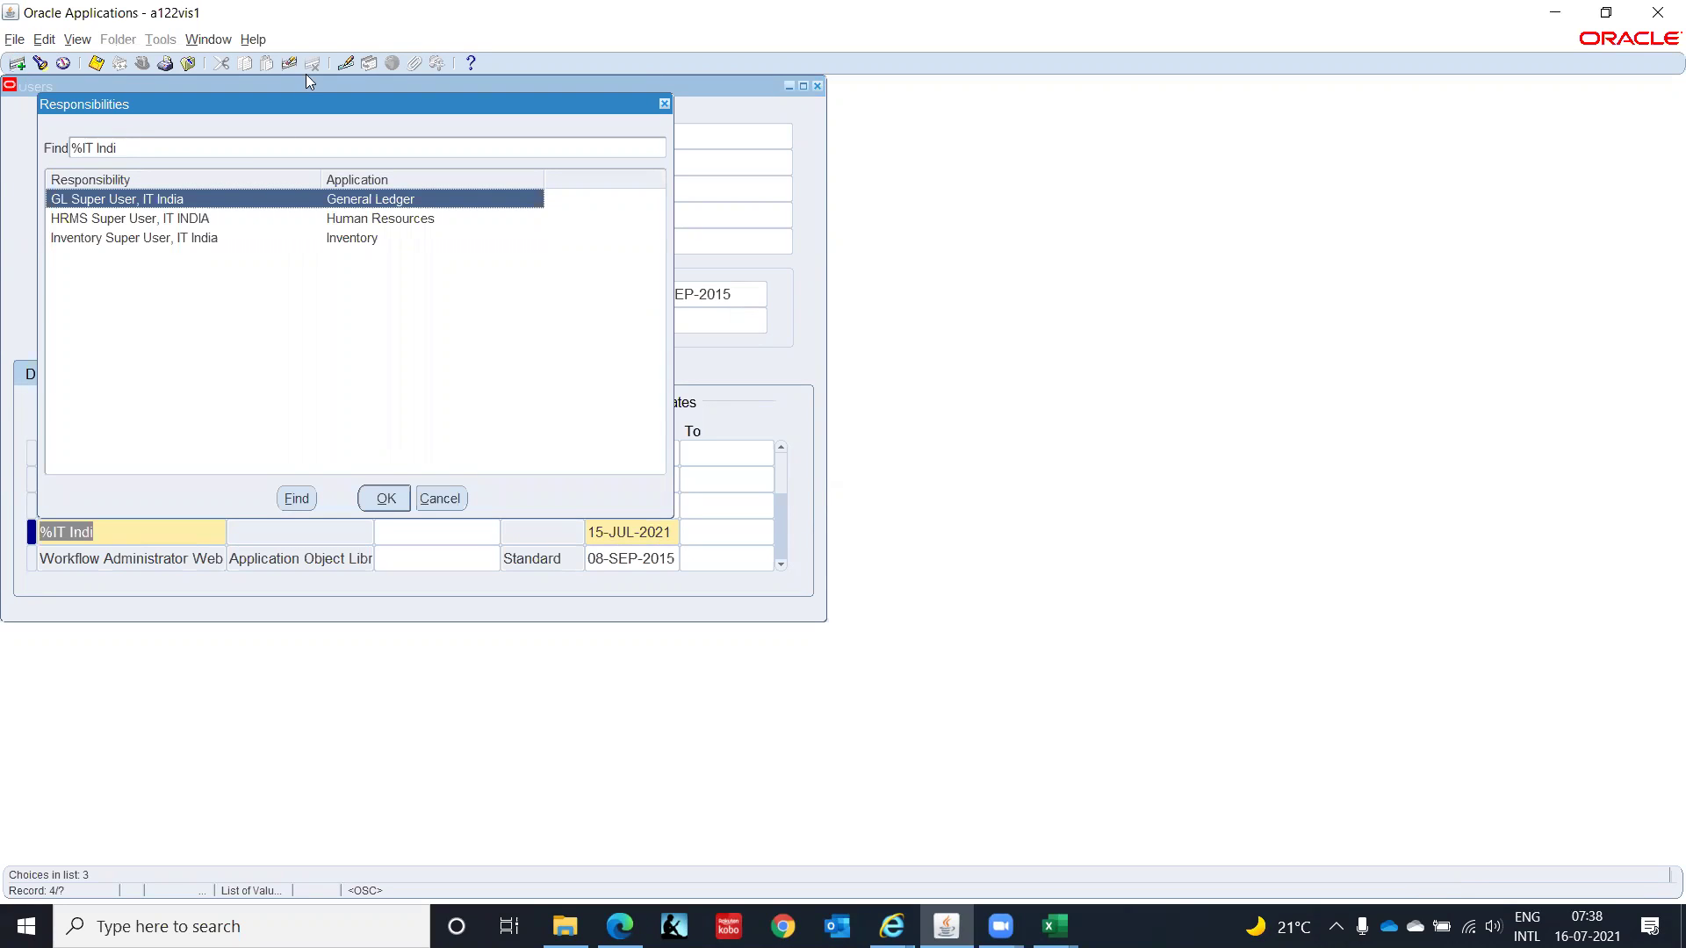
left_click(162, 242)
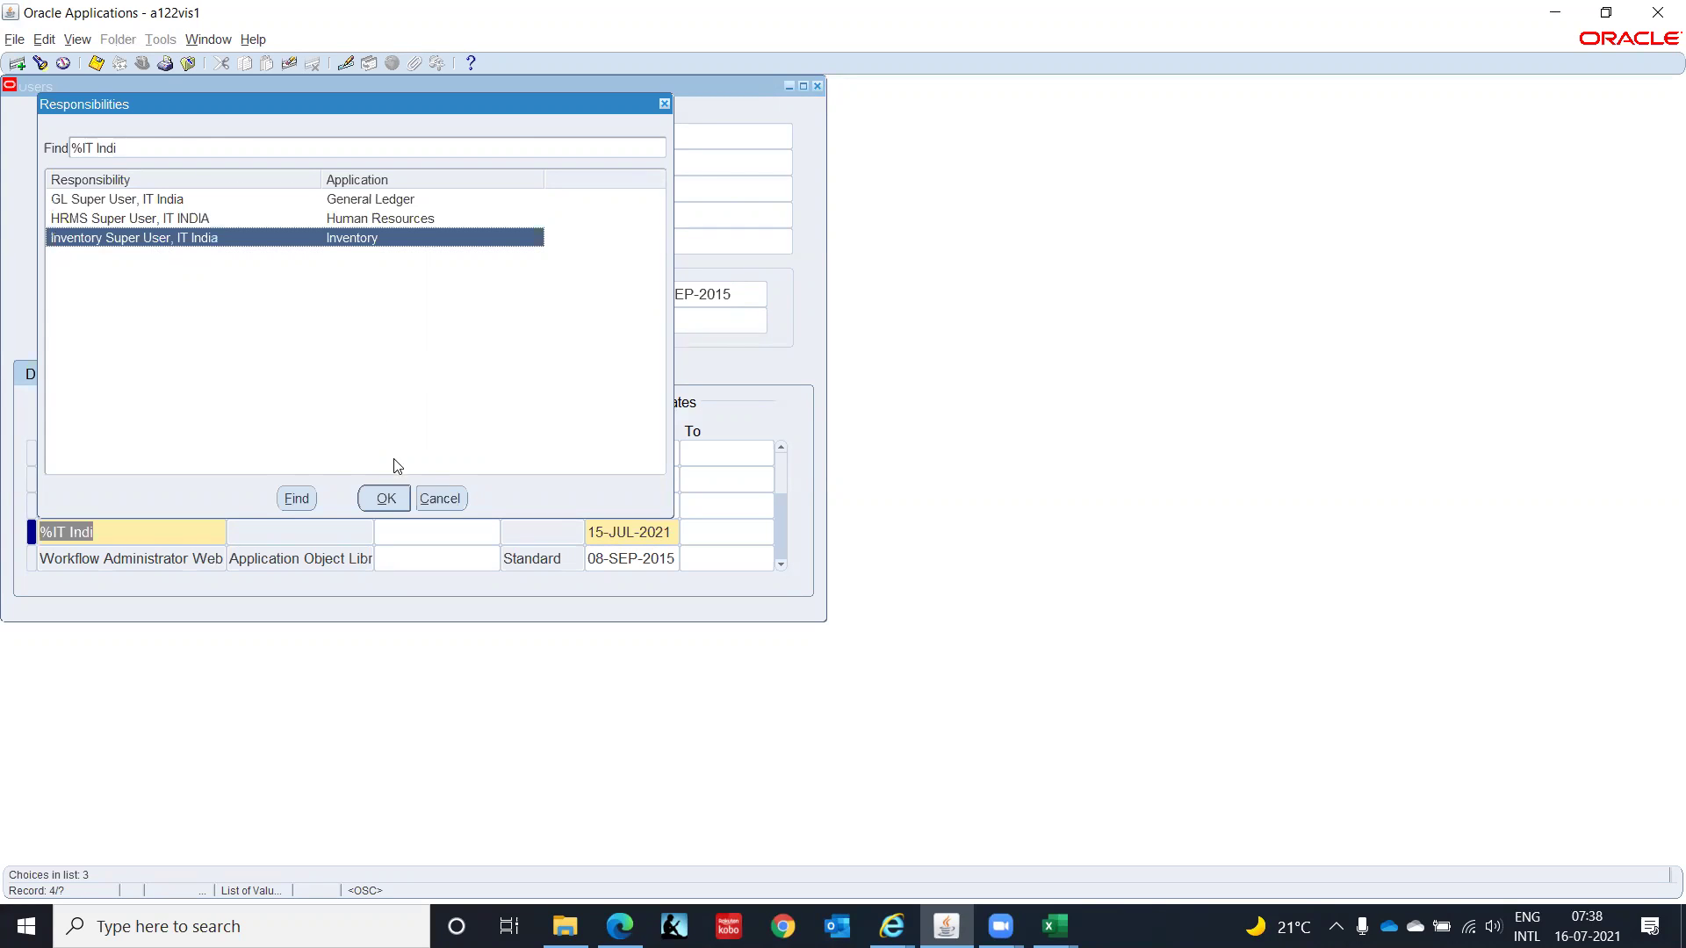
left_click(385, 499)
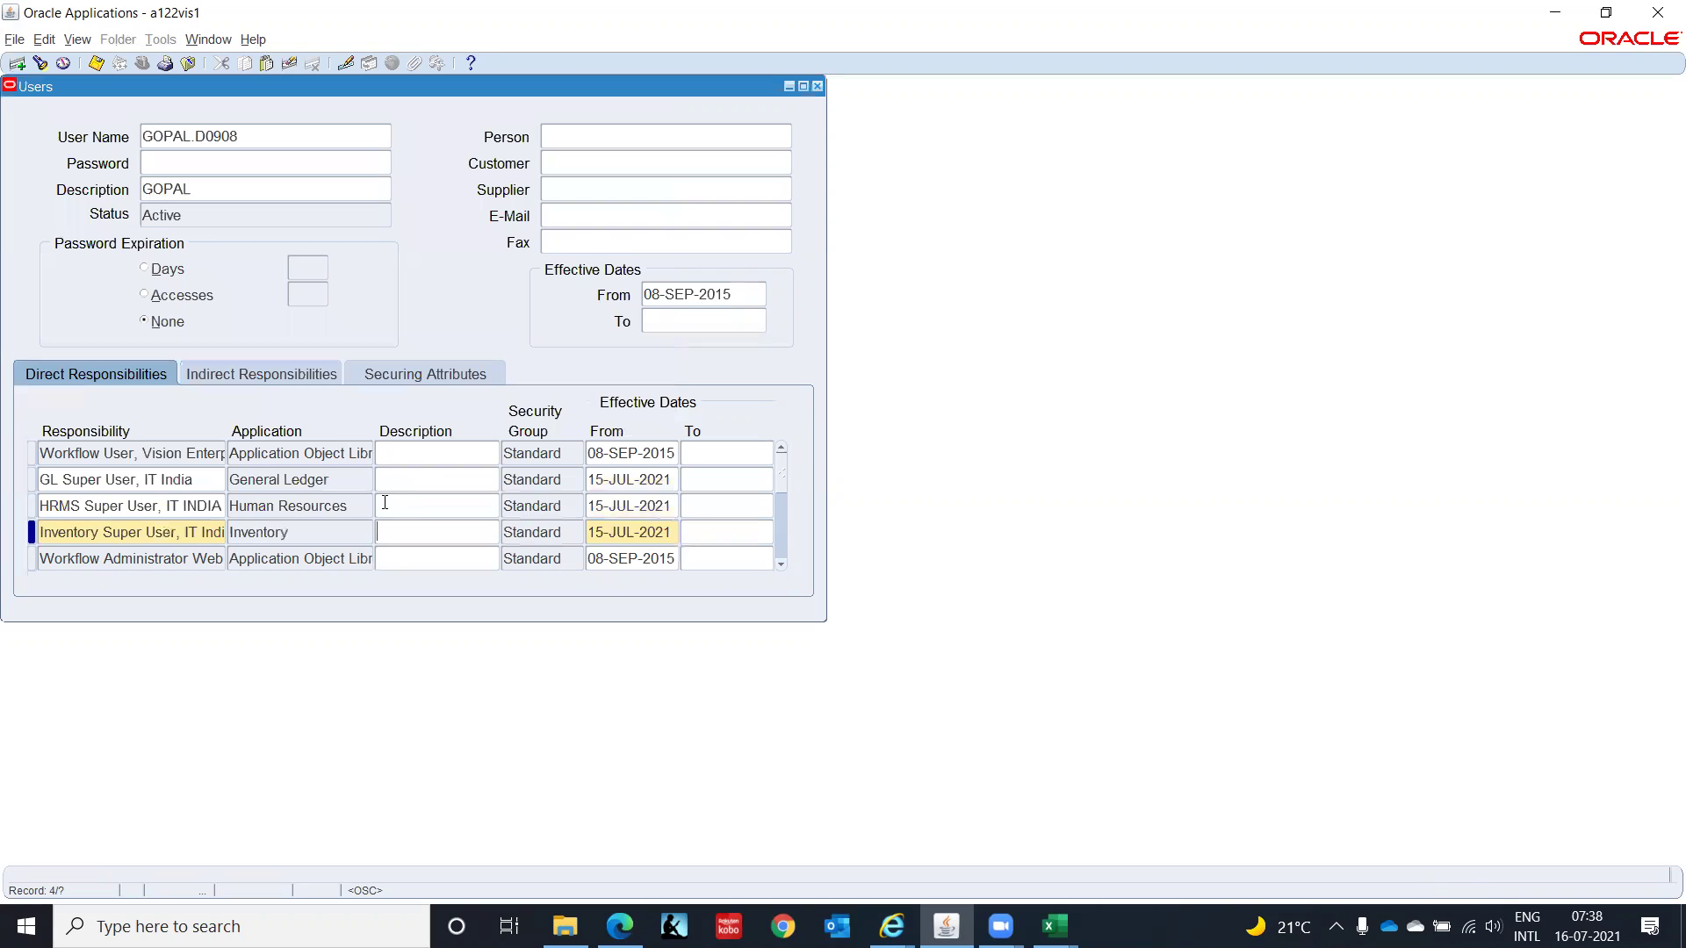
key("ctrl+s")
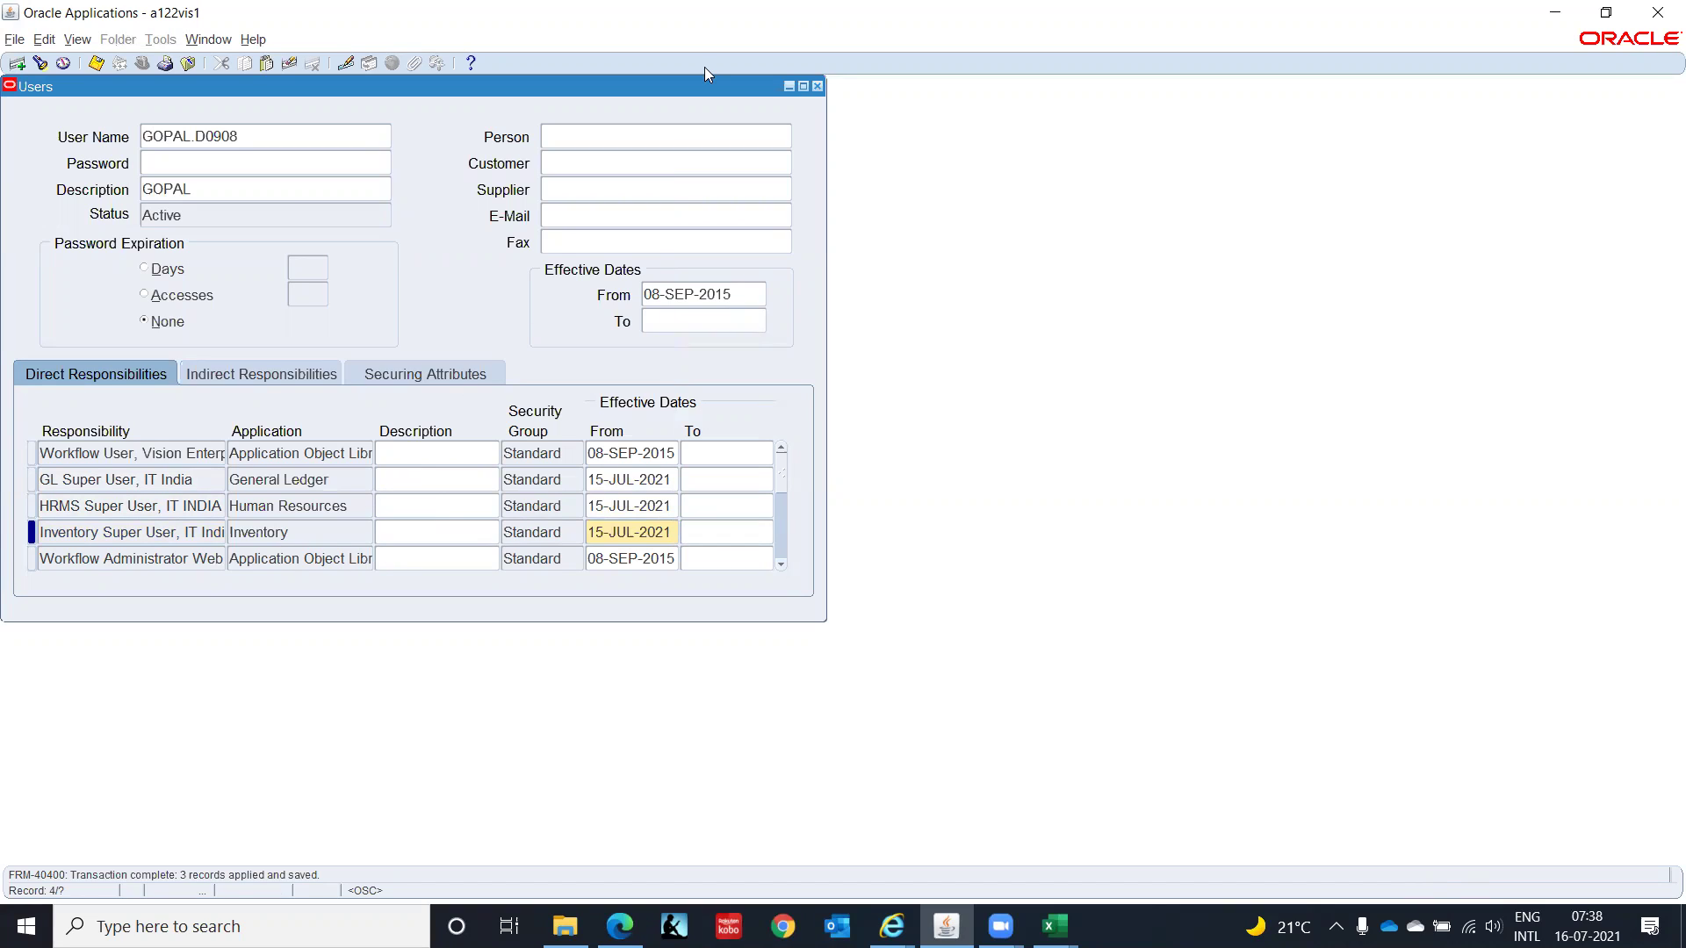
Step: Close the Users form, collapse the navigator tree and open the form for updating system profile options
left_click(818, 86)
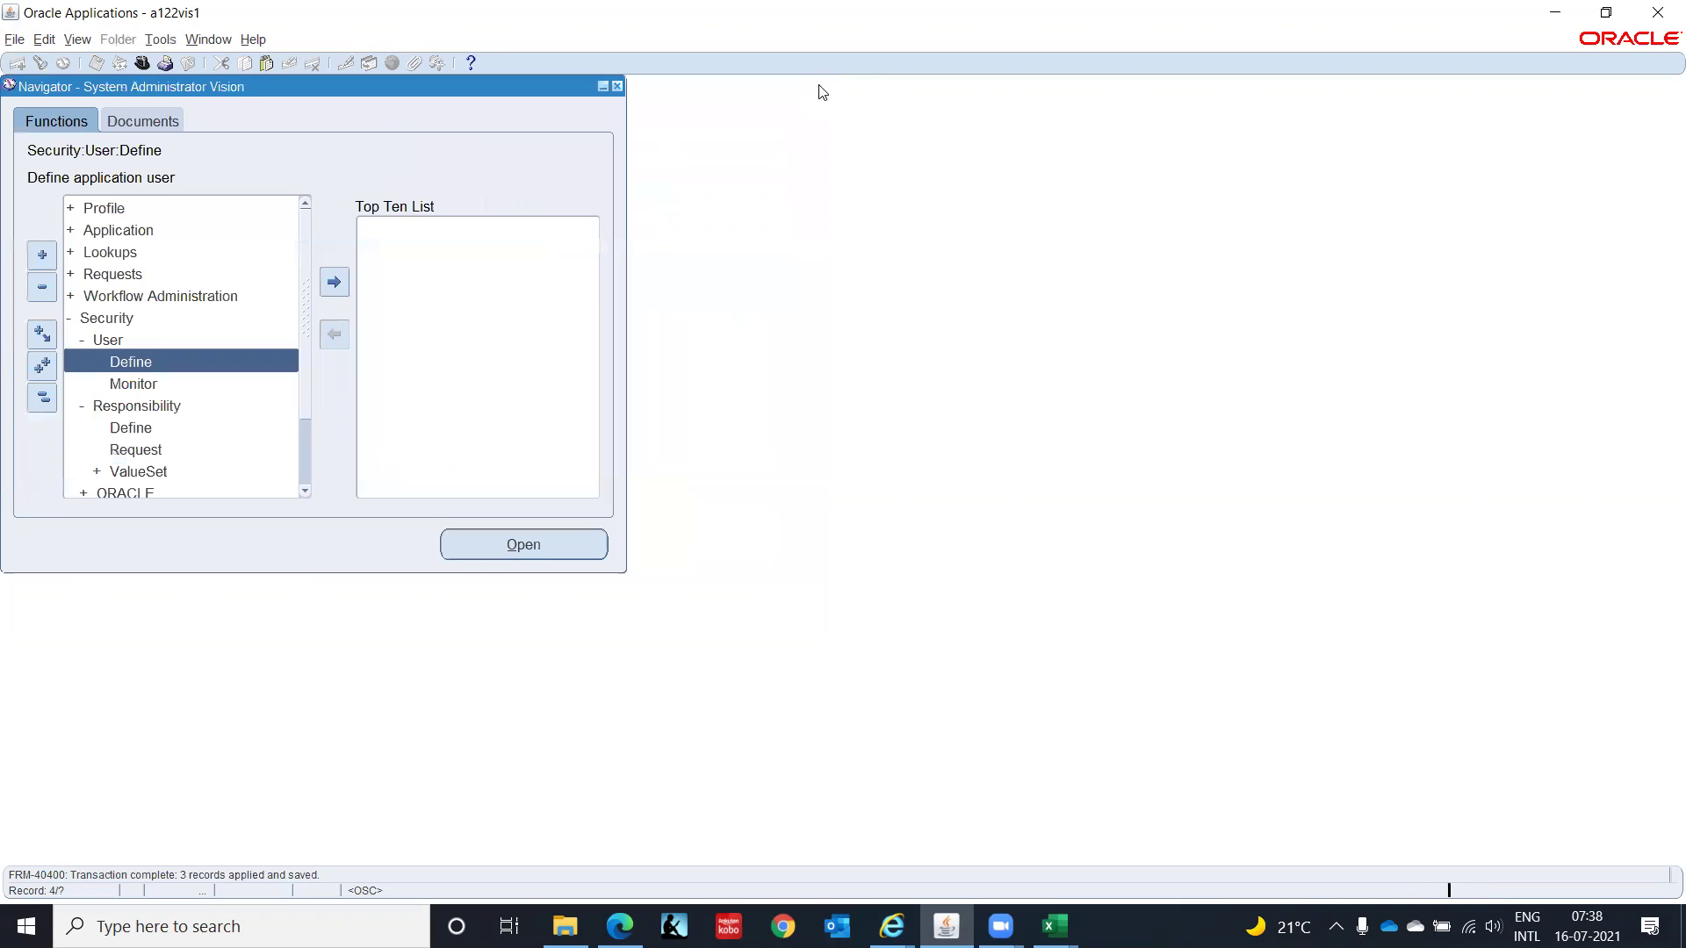
left_click(41, 400)
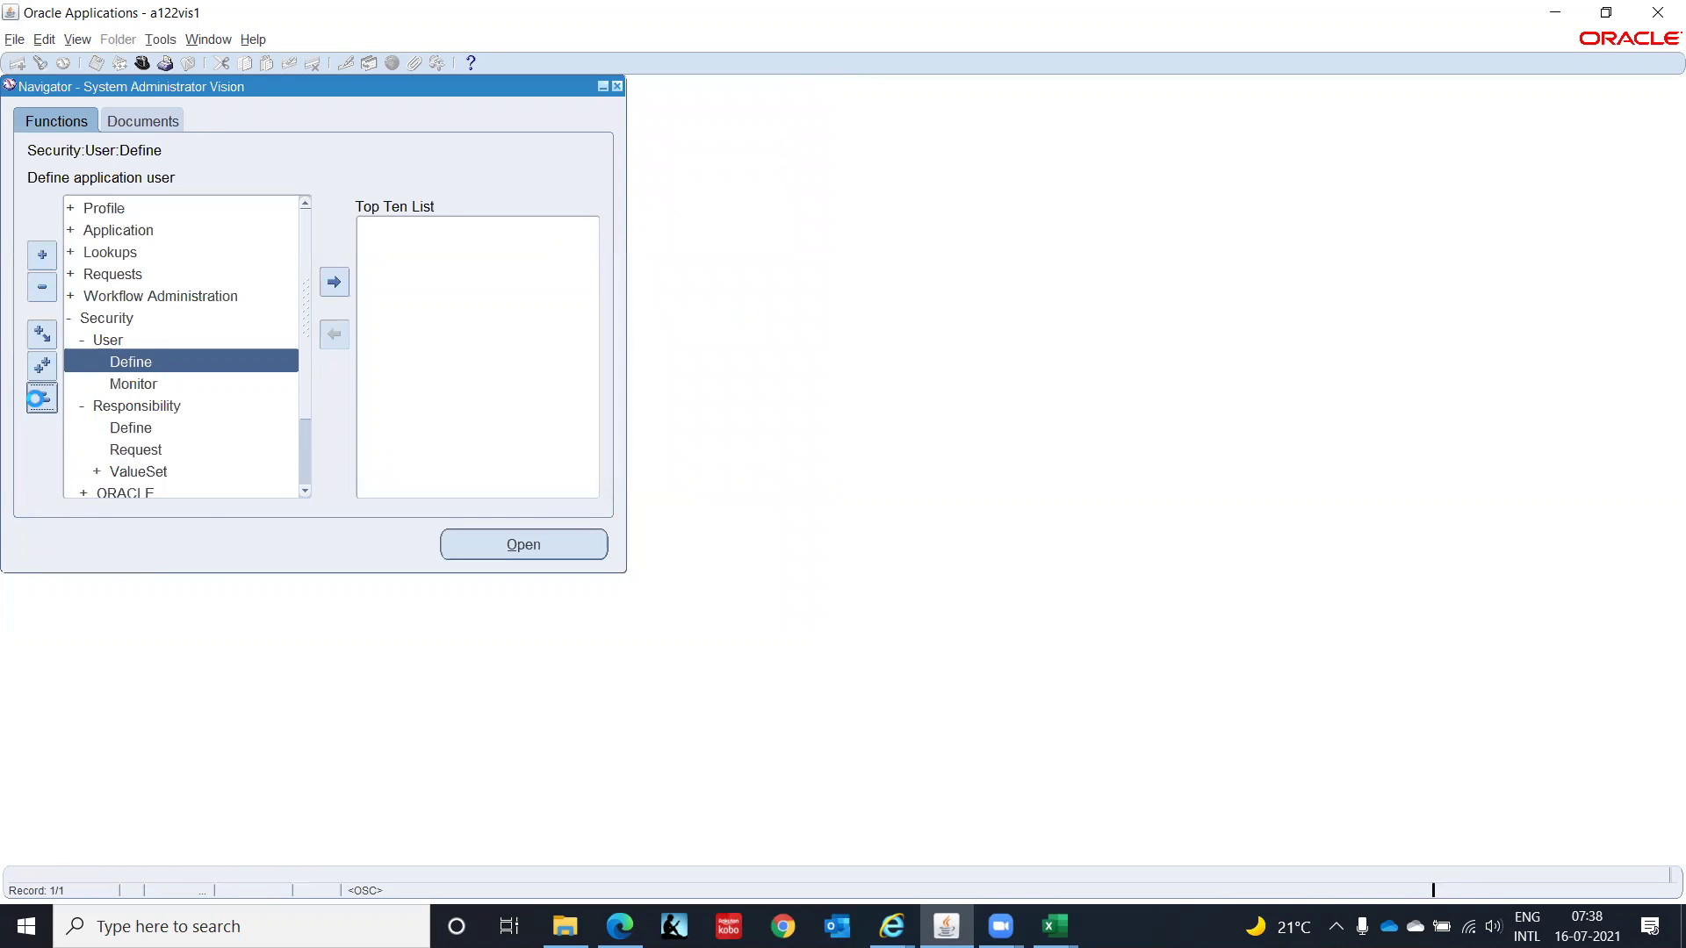
double_click(149, 209)
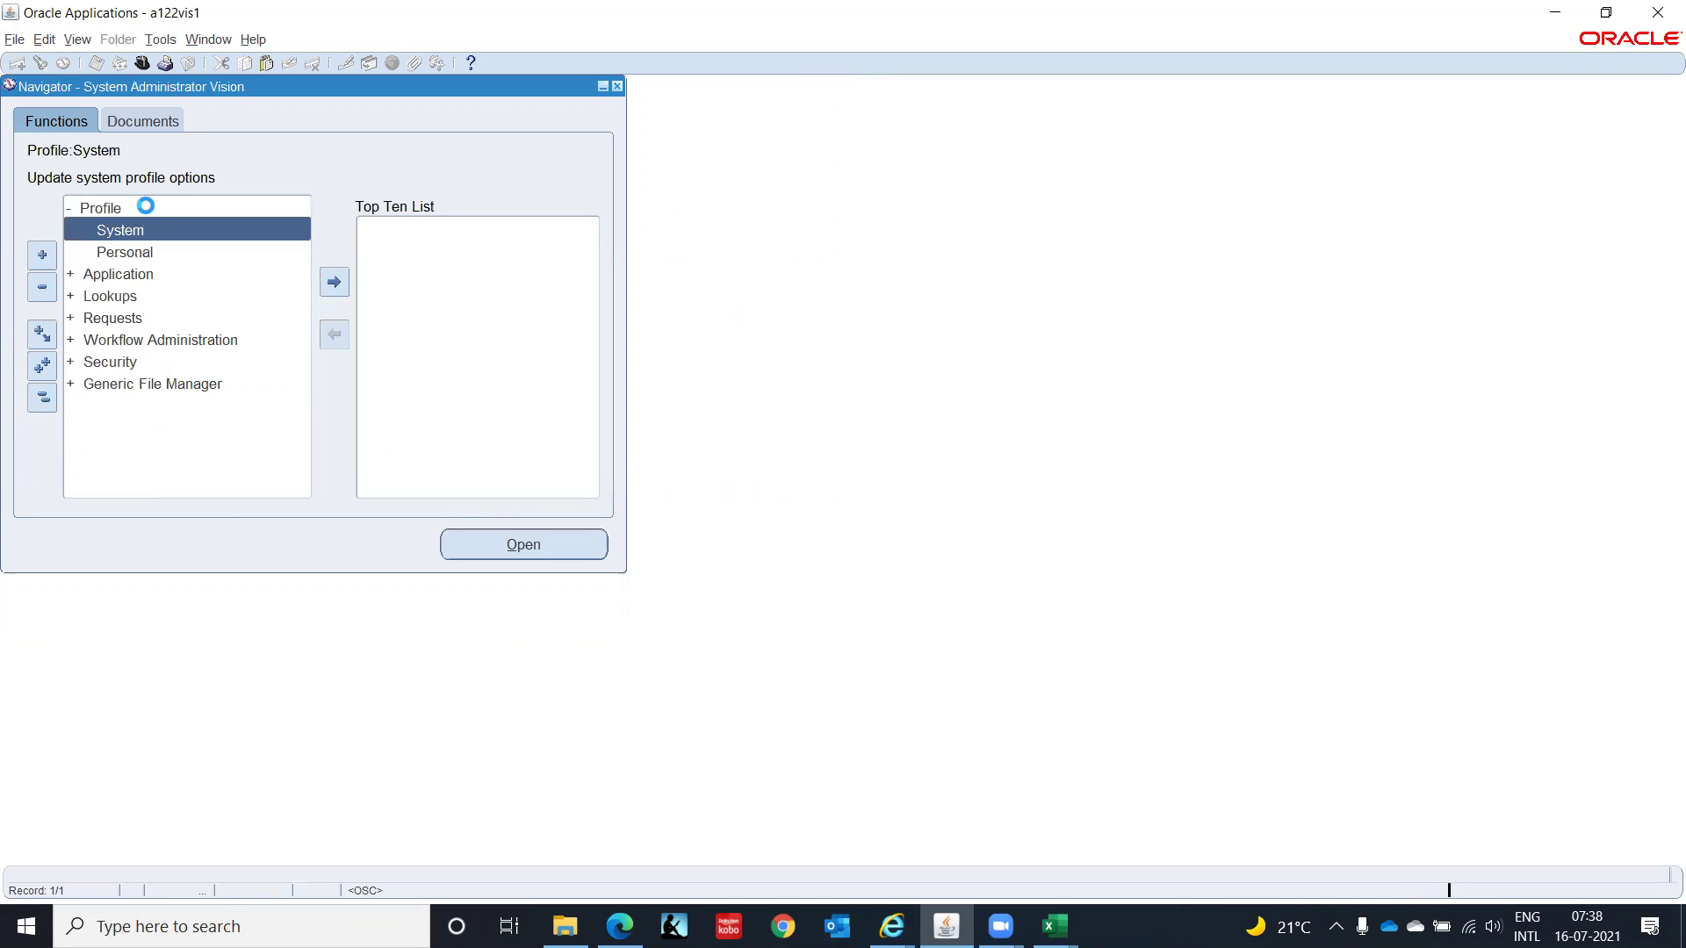
double_click(155, 233)
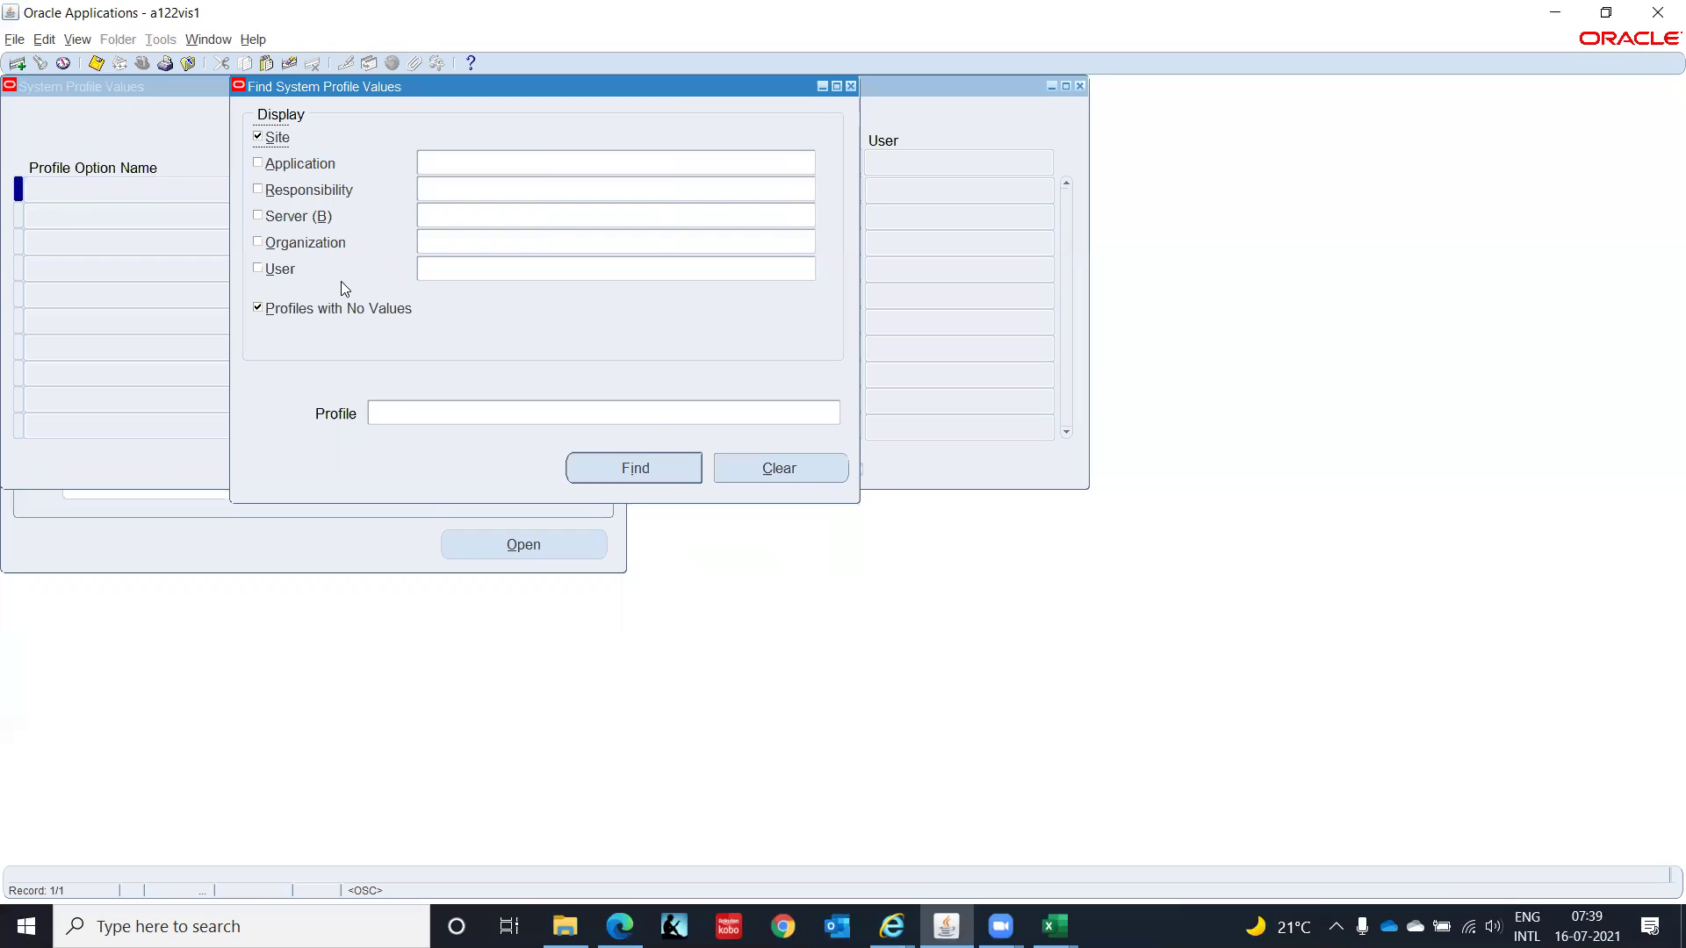
Step: Find the HR%Busin% profile options at site and responsibility level for GL Super User, IT India, excluding profiles with no values
left_click(260, 189)
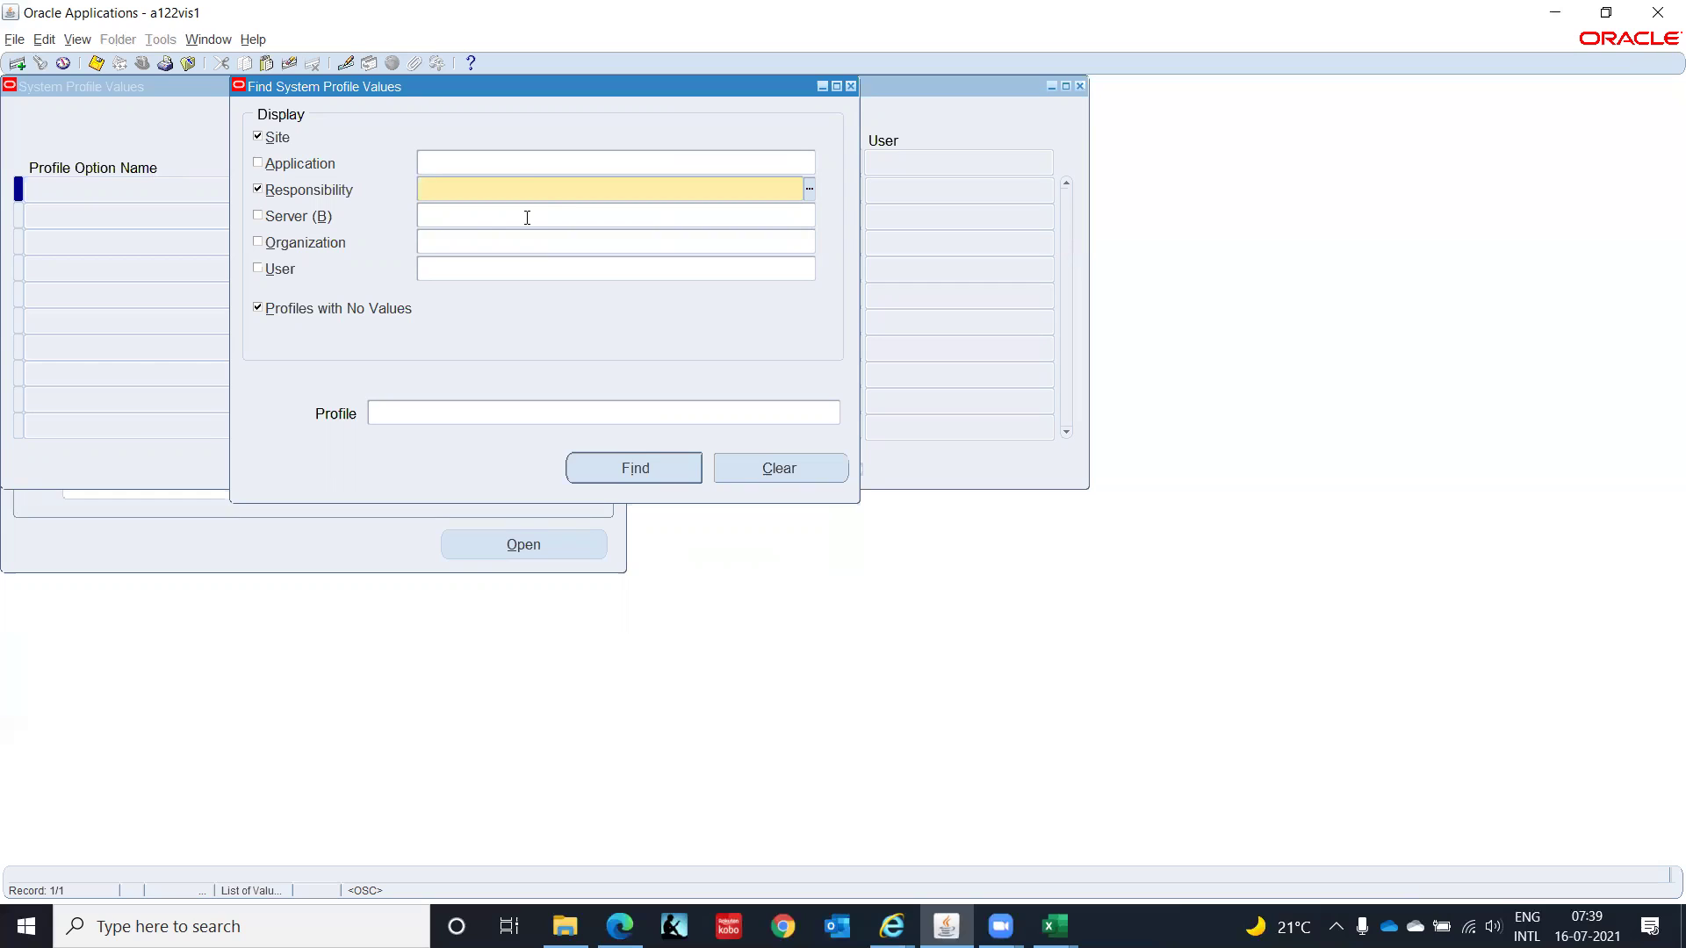
left_click(332, 310)
left_click(487, 181)
type("%IT Ind")
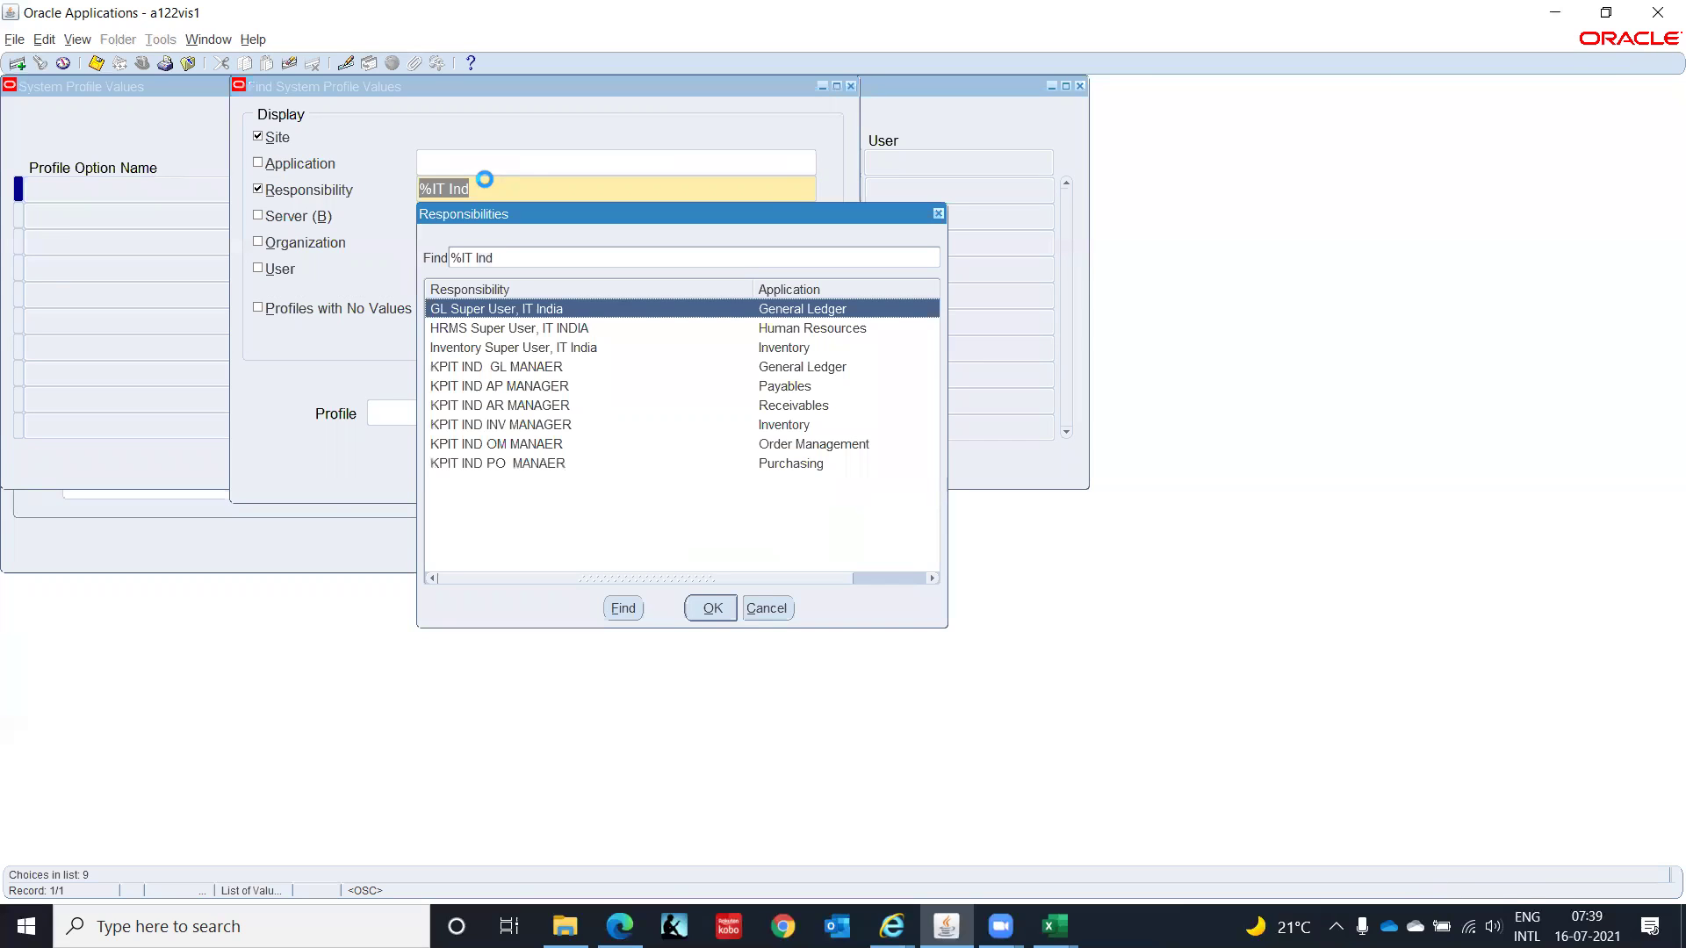
key("Return")
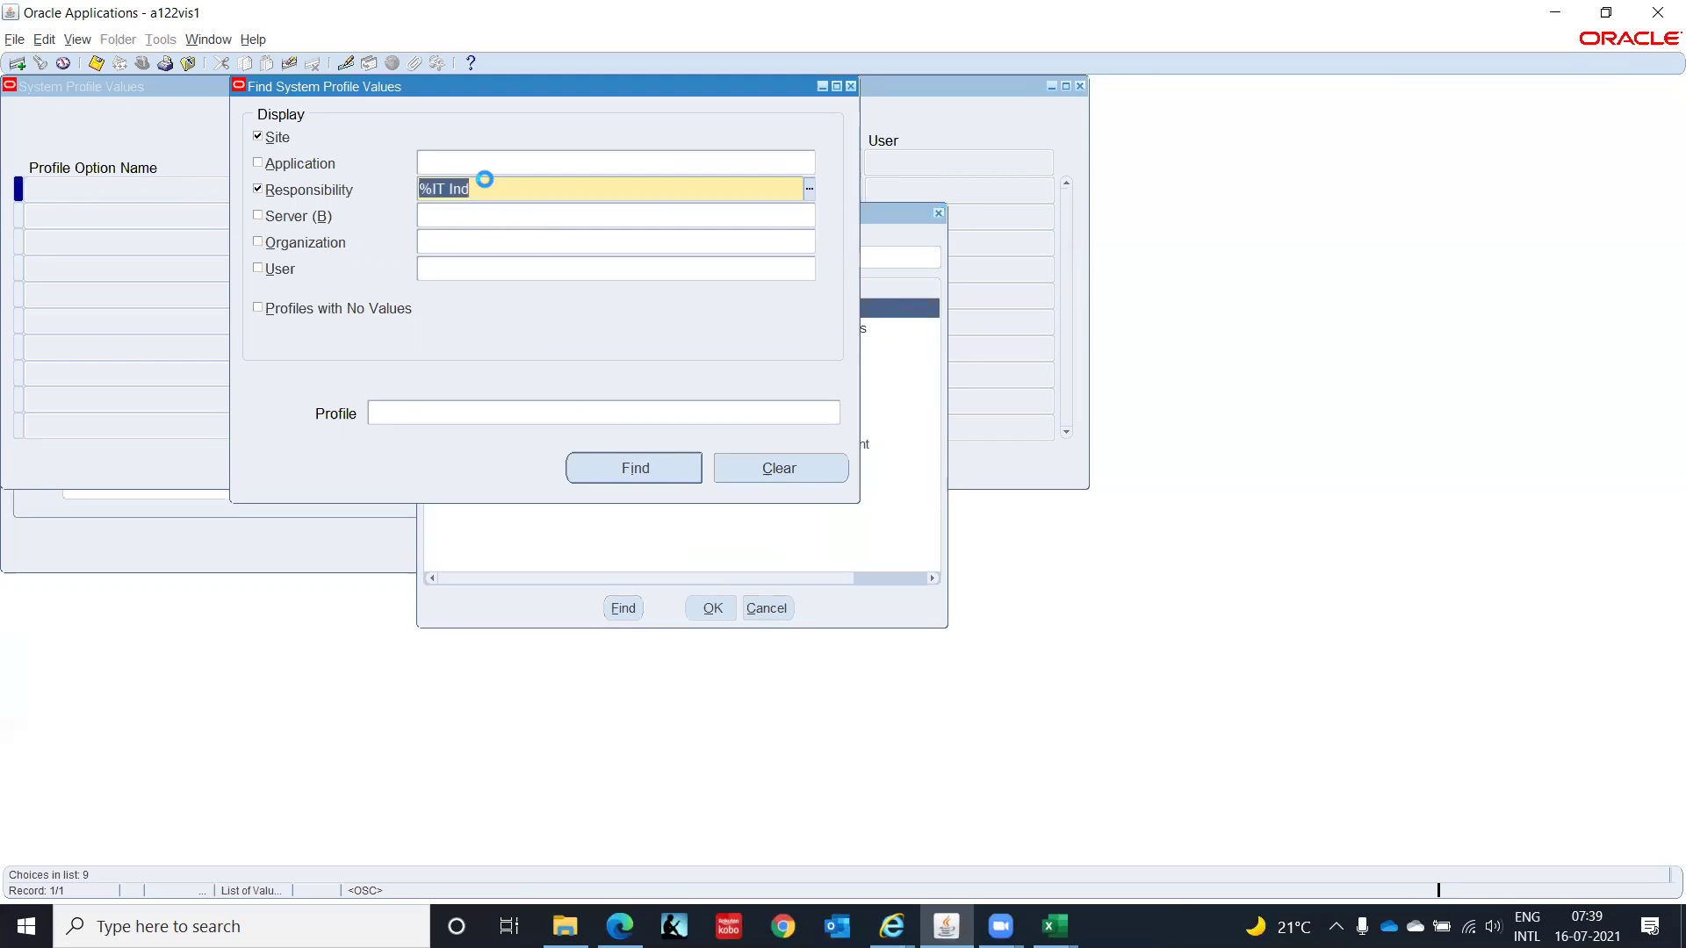
left_click(407, 408)
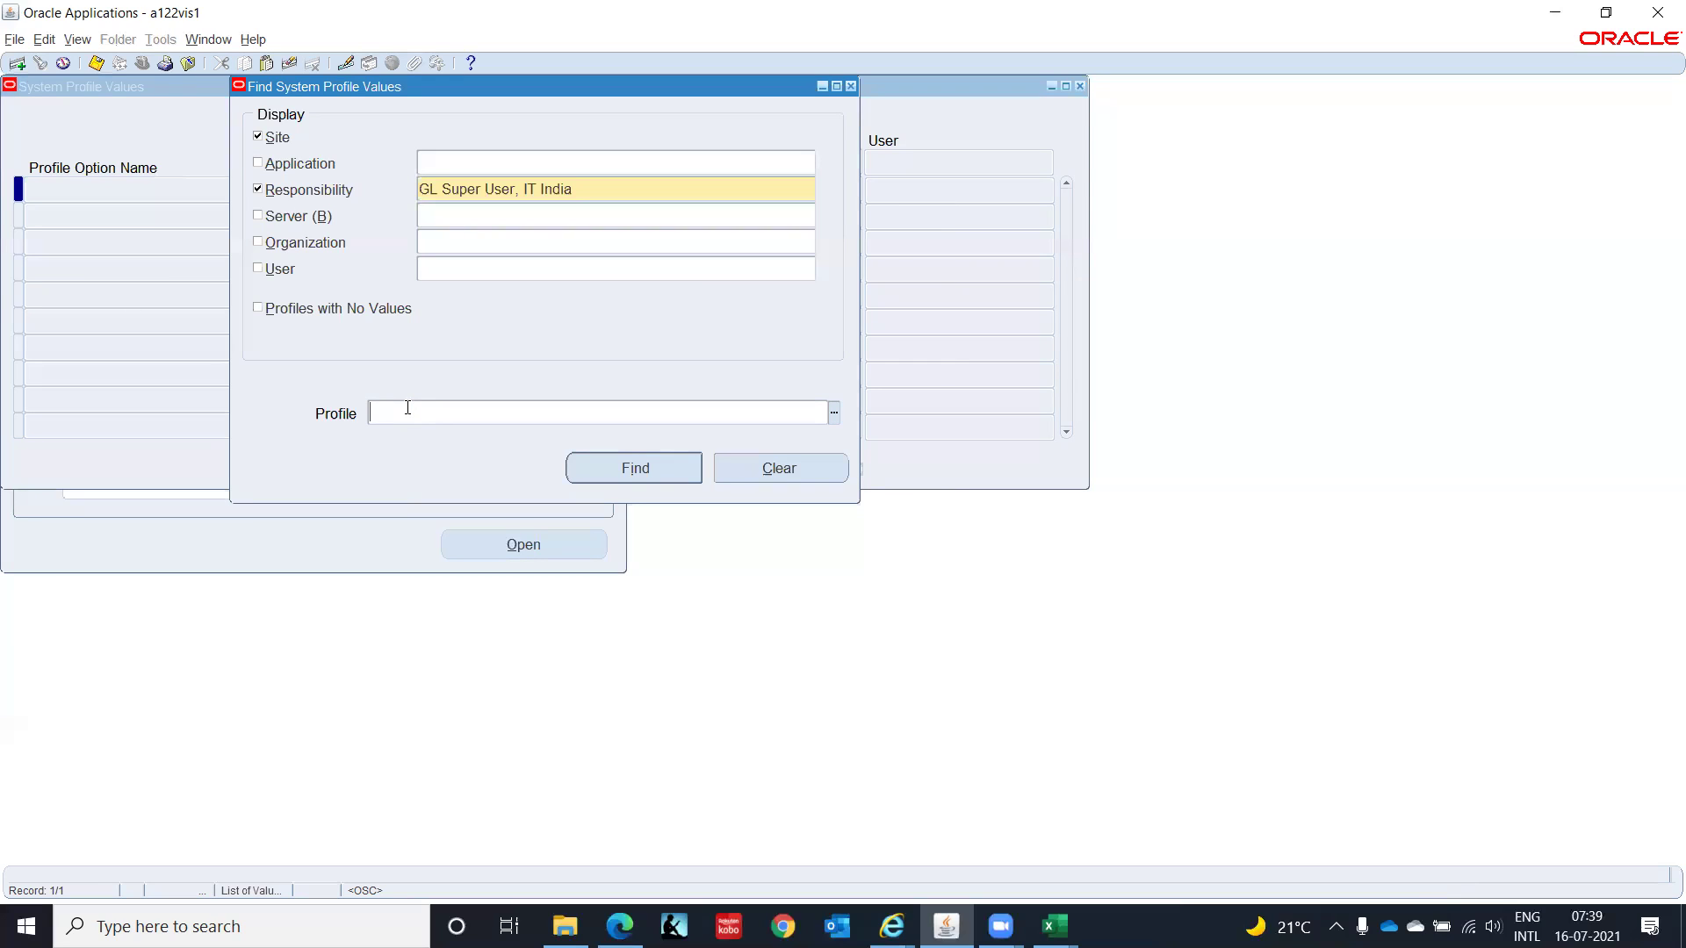
type("HR%")
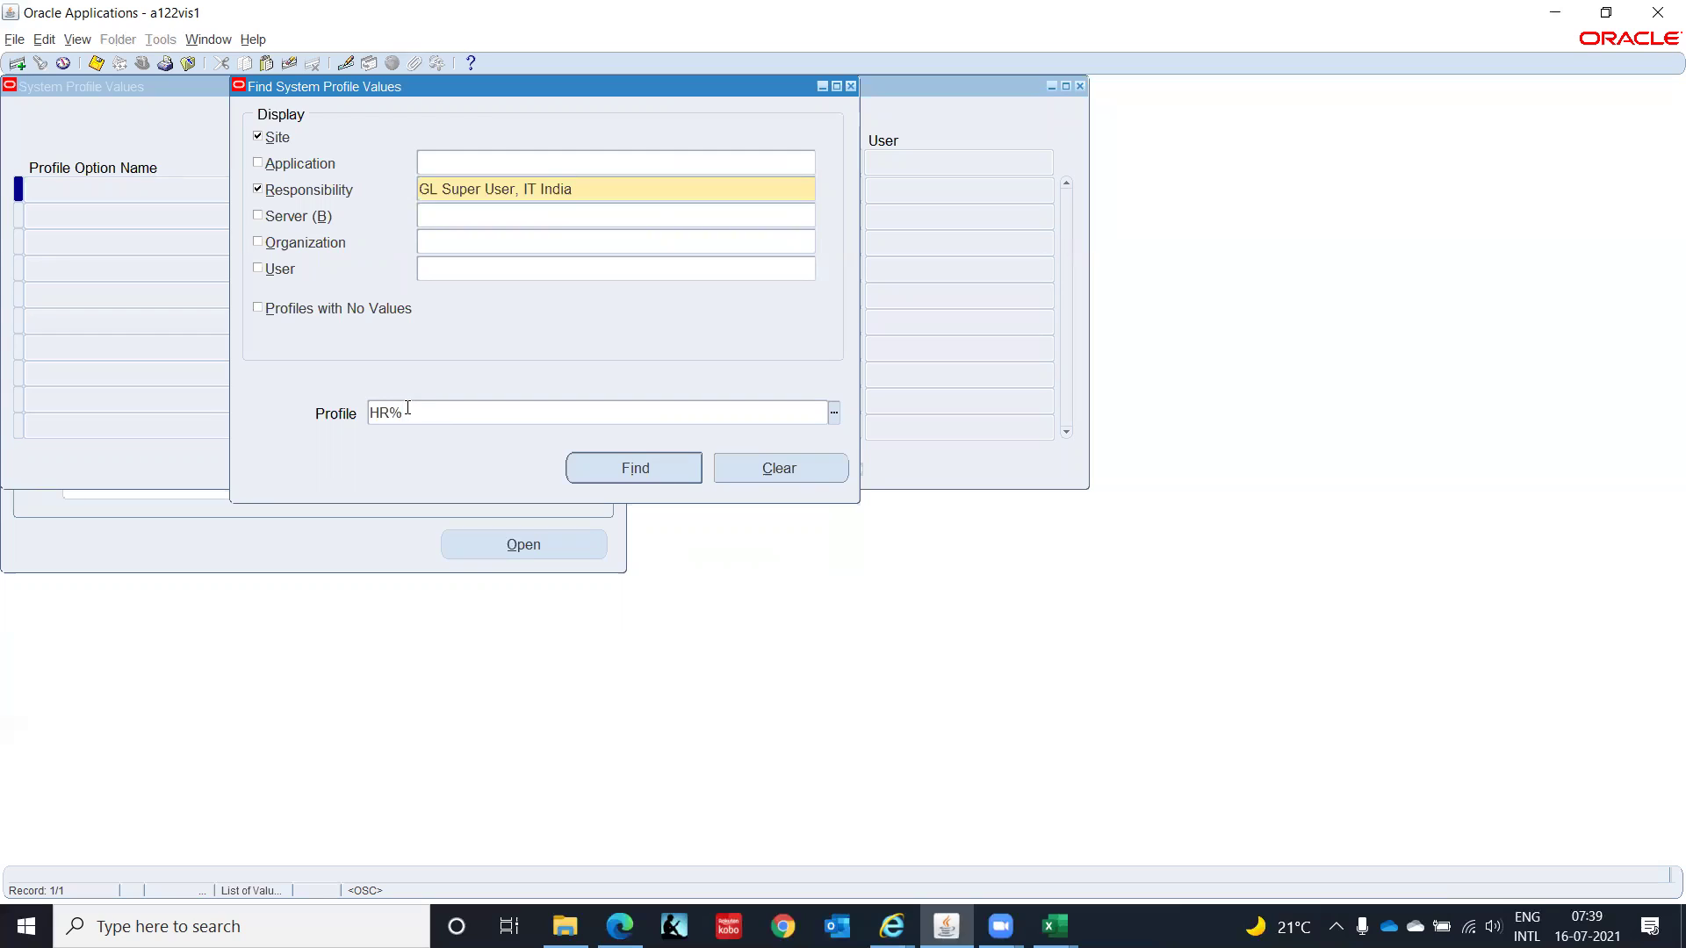
type("Busin%")
left_click(615, 471)
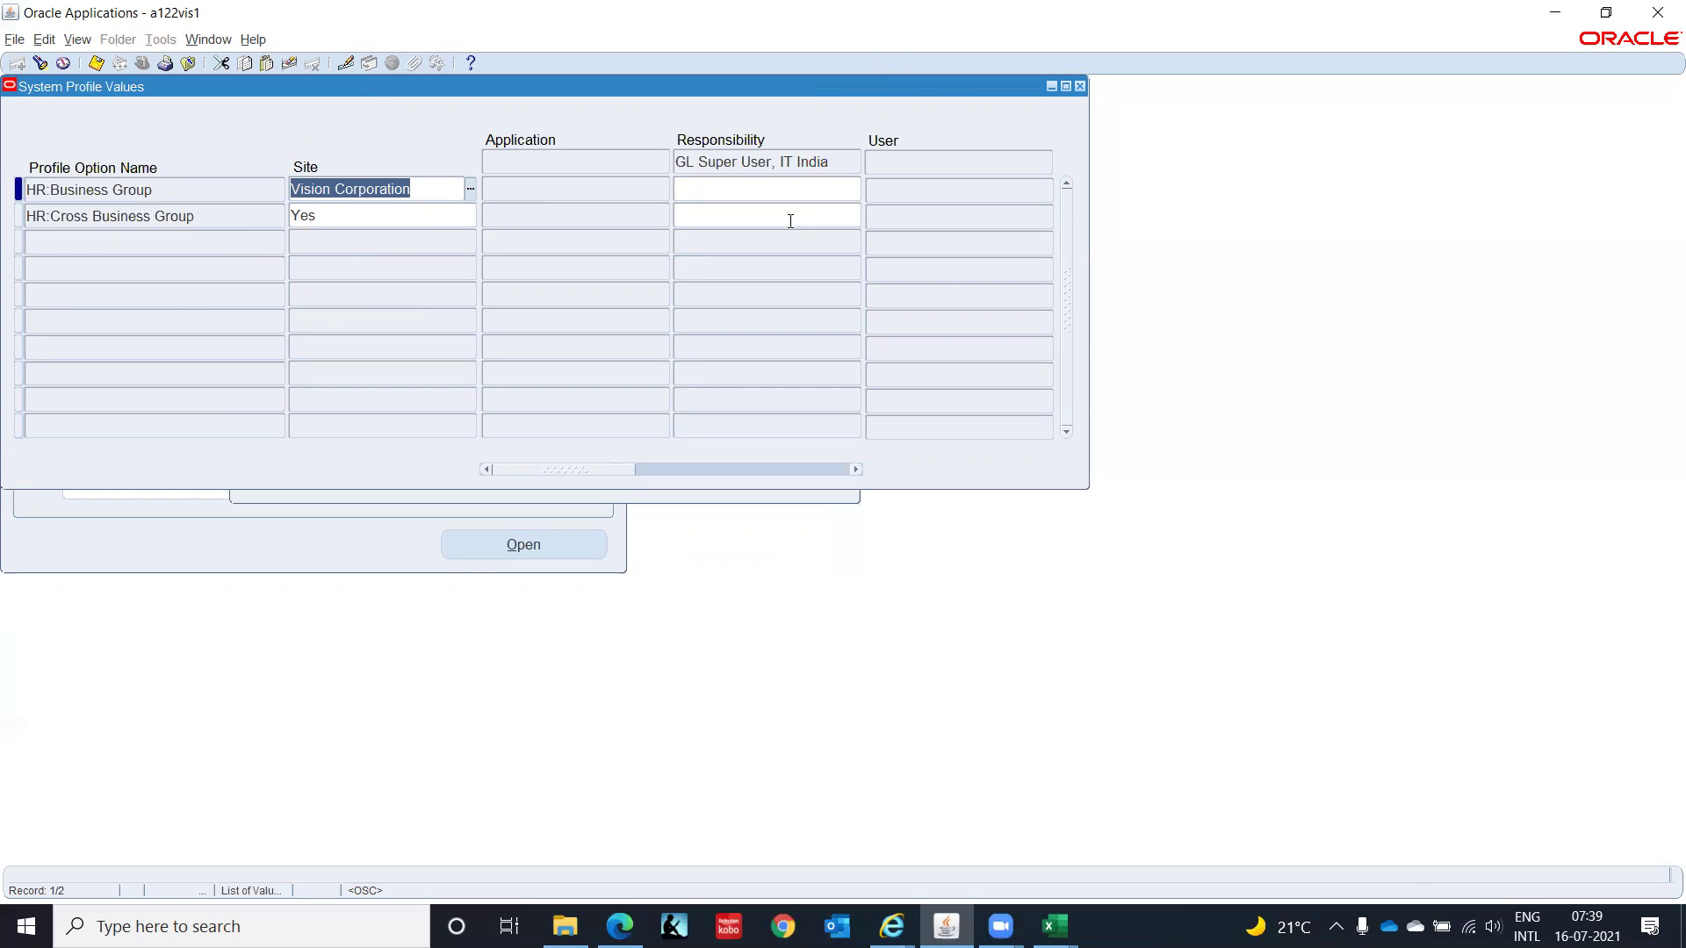
Step: Set HR:Business Group to Setup Business Group at the responsibility level and save
left_click(716, 189)
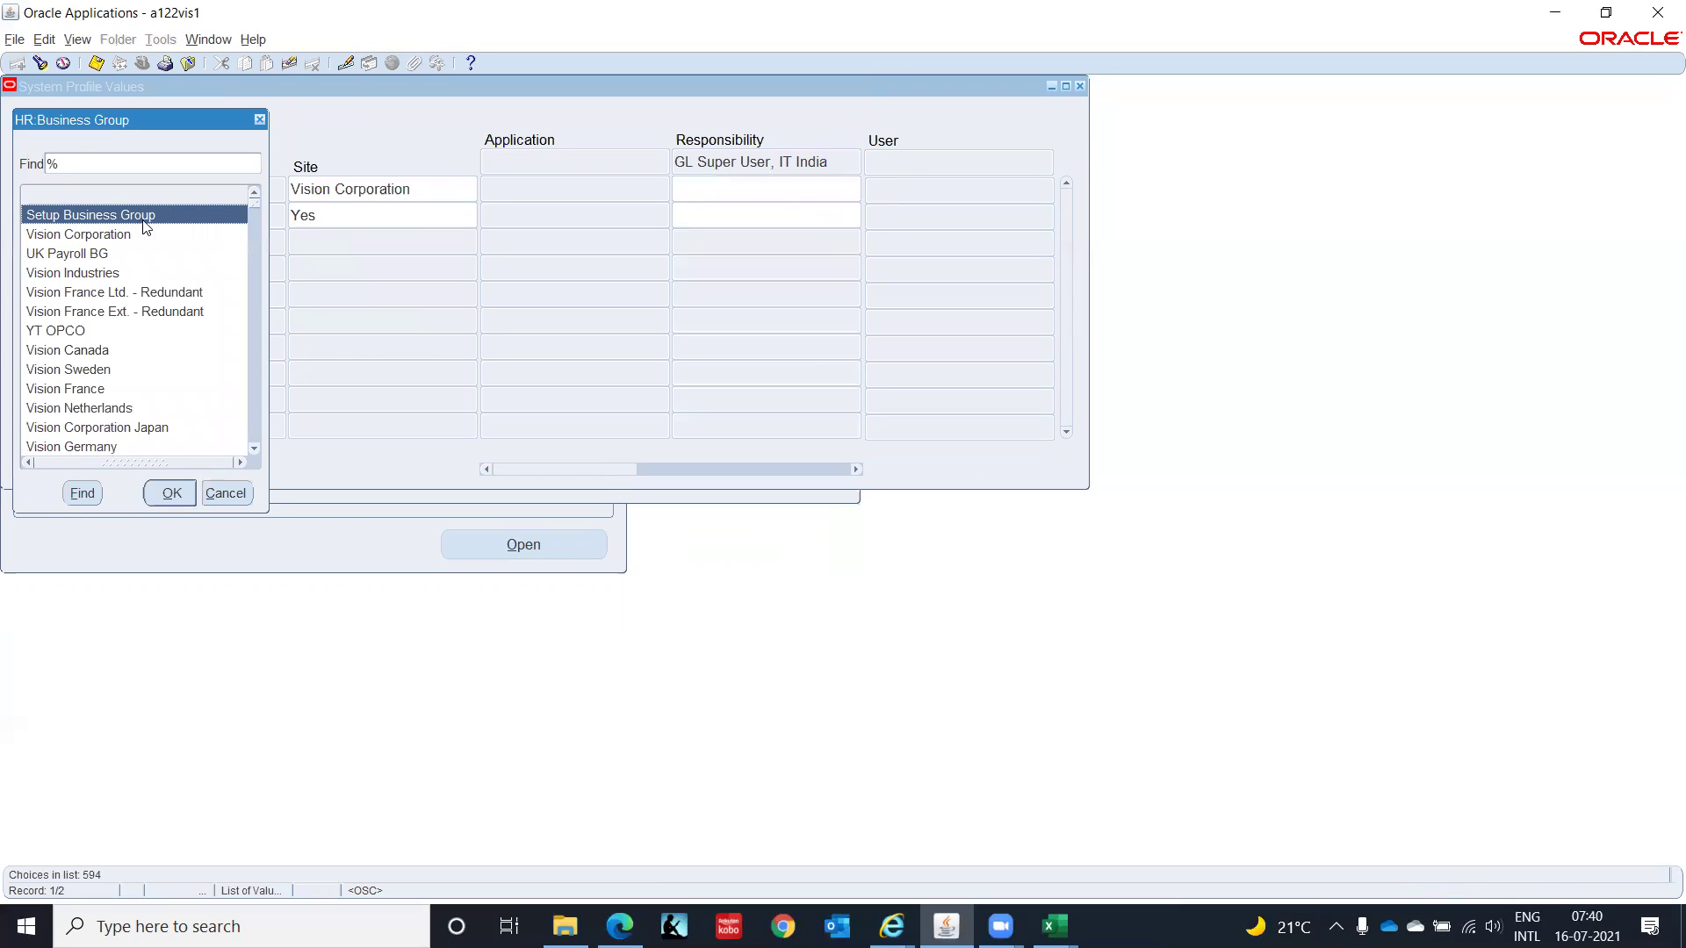
left_click(172, 494)
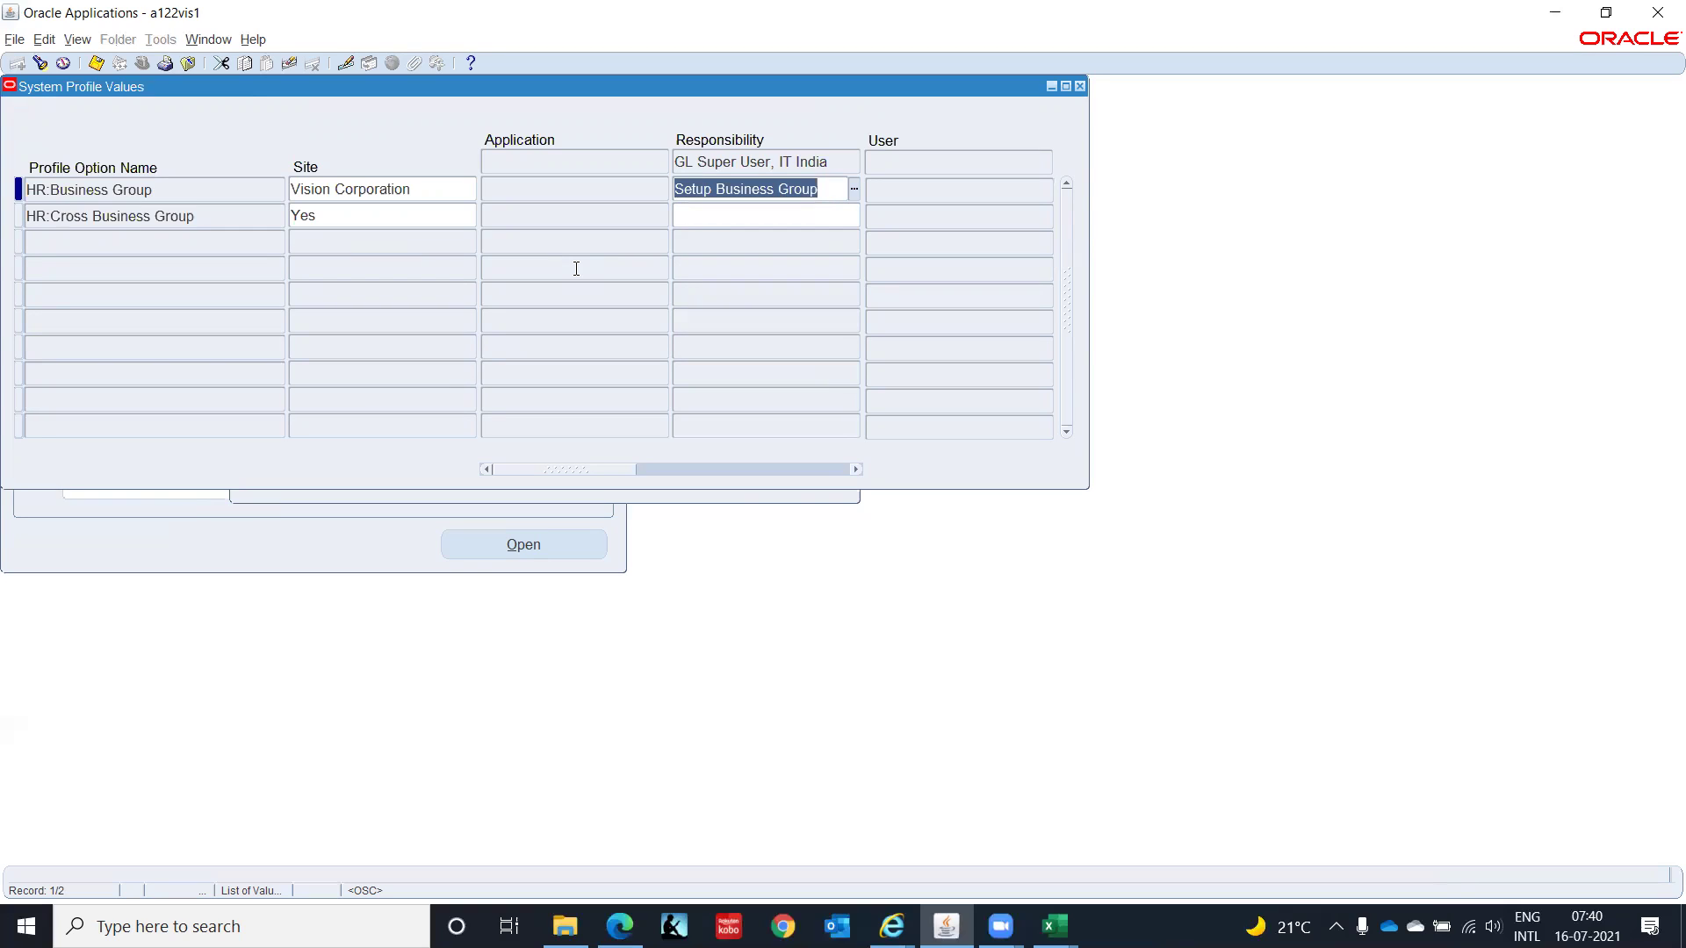
key("ctrl+s")
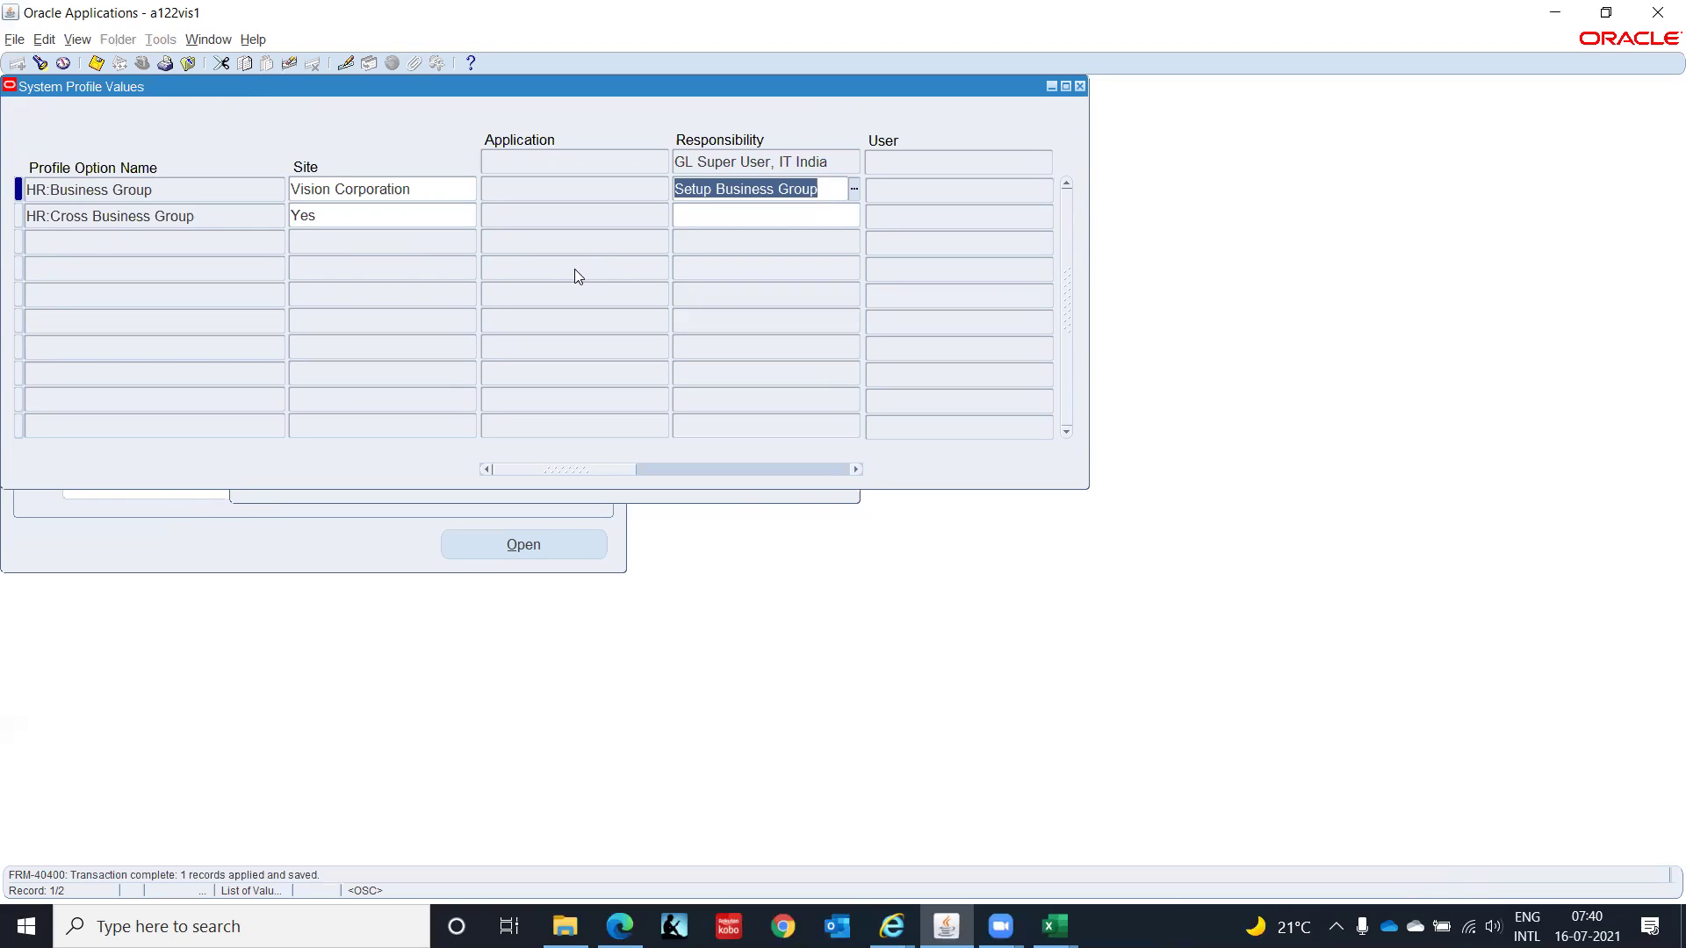
Step: Search the system profile options for HR%User% with the same GL responsibility
left_click(41, 67)
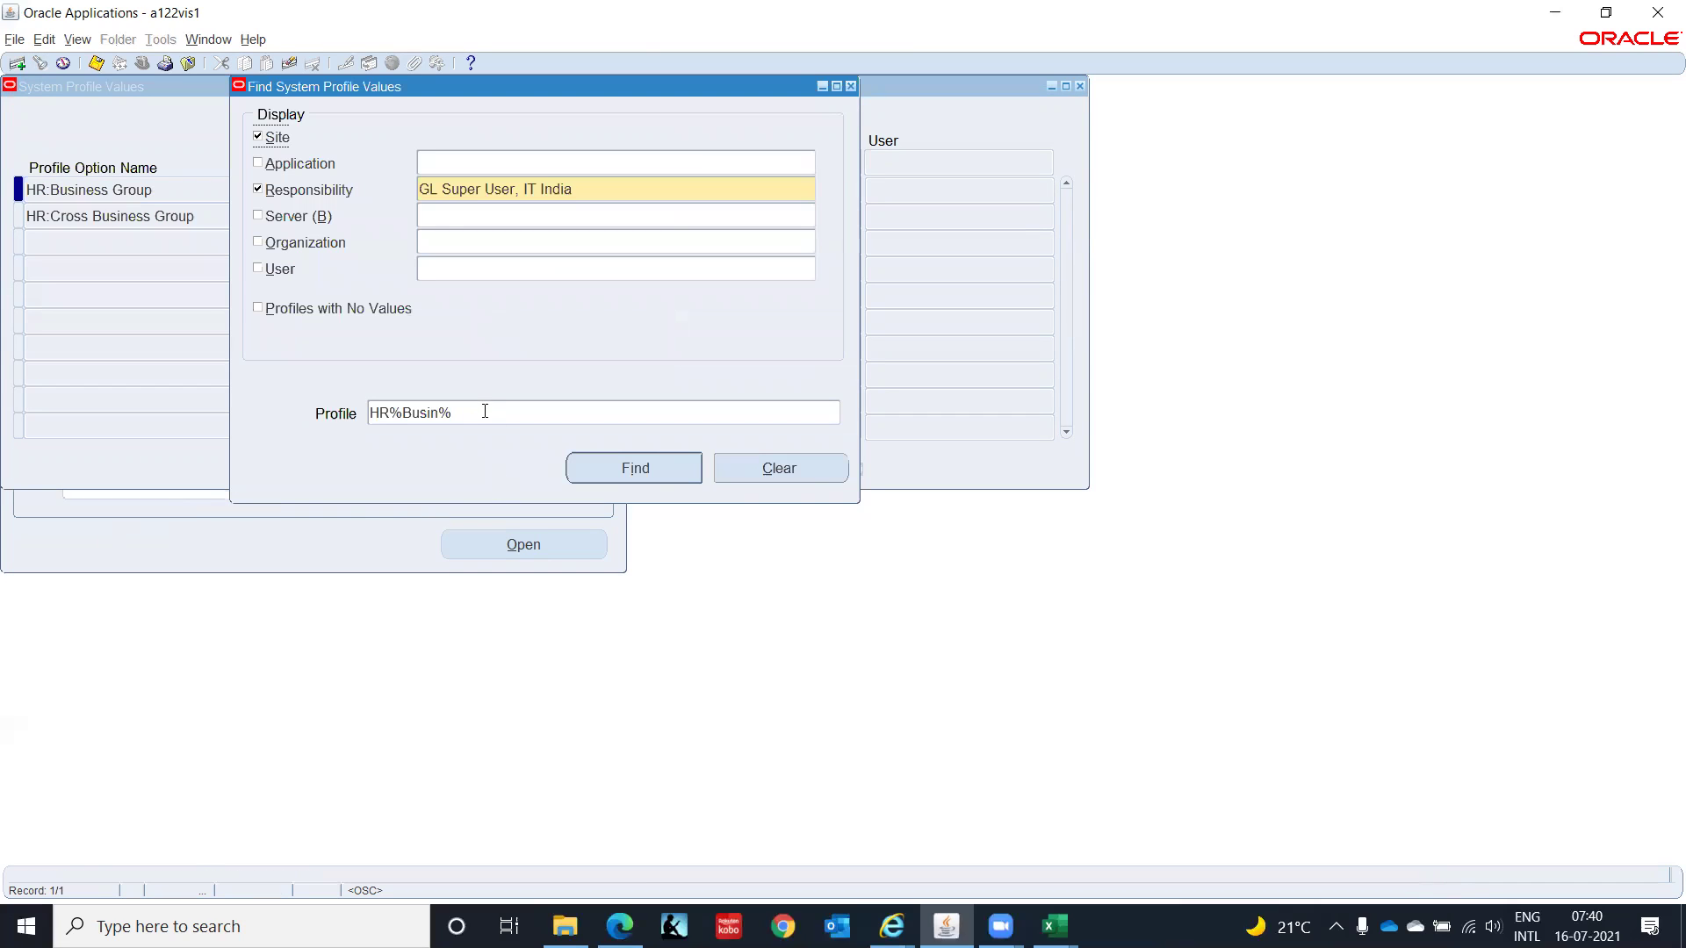
left_click(484, 411)
type("HR%")
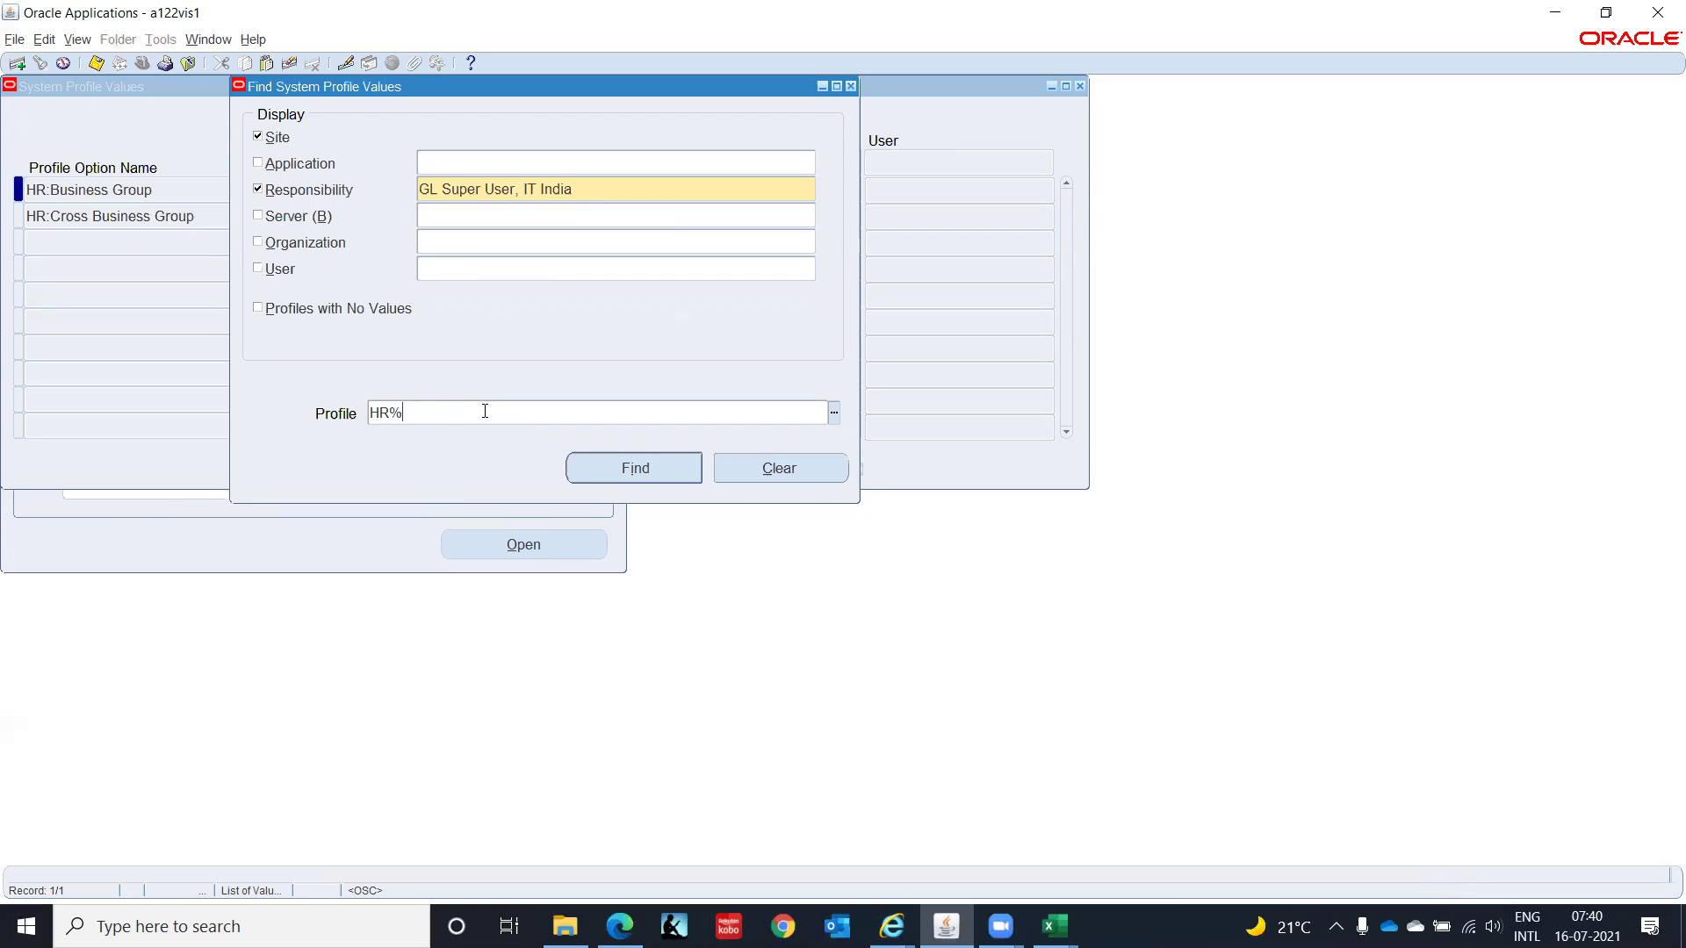
type("User%")
left_click(632, 470)
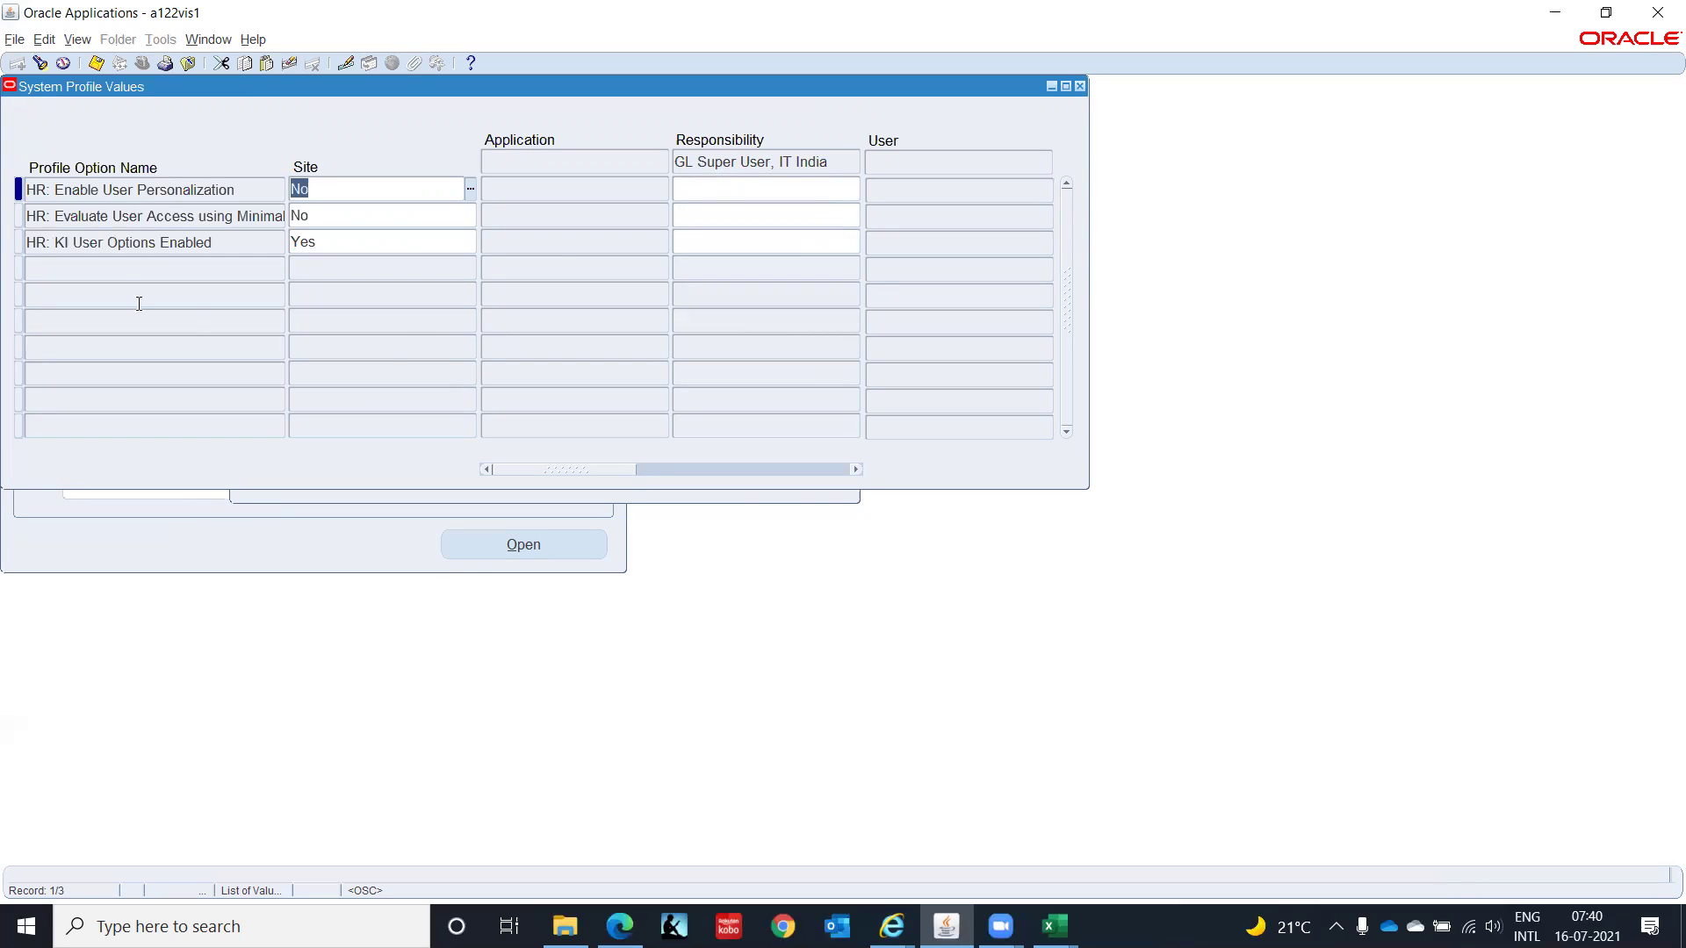
Step: Find the HR%Secu% profile options for the GL Super User, IT India responsibility
left_click(39, 66)
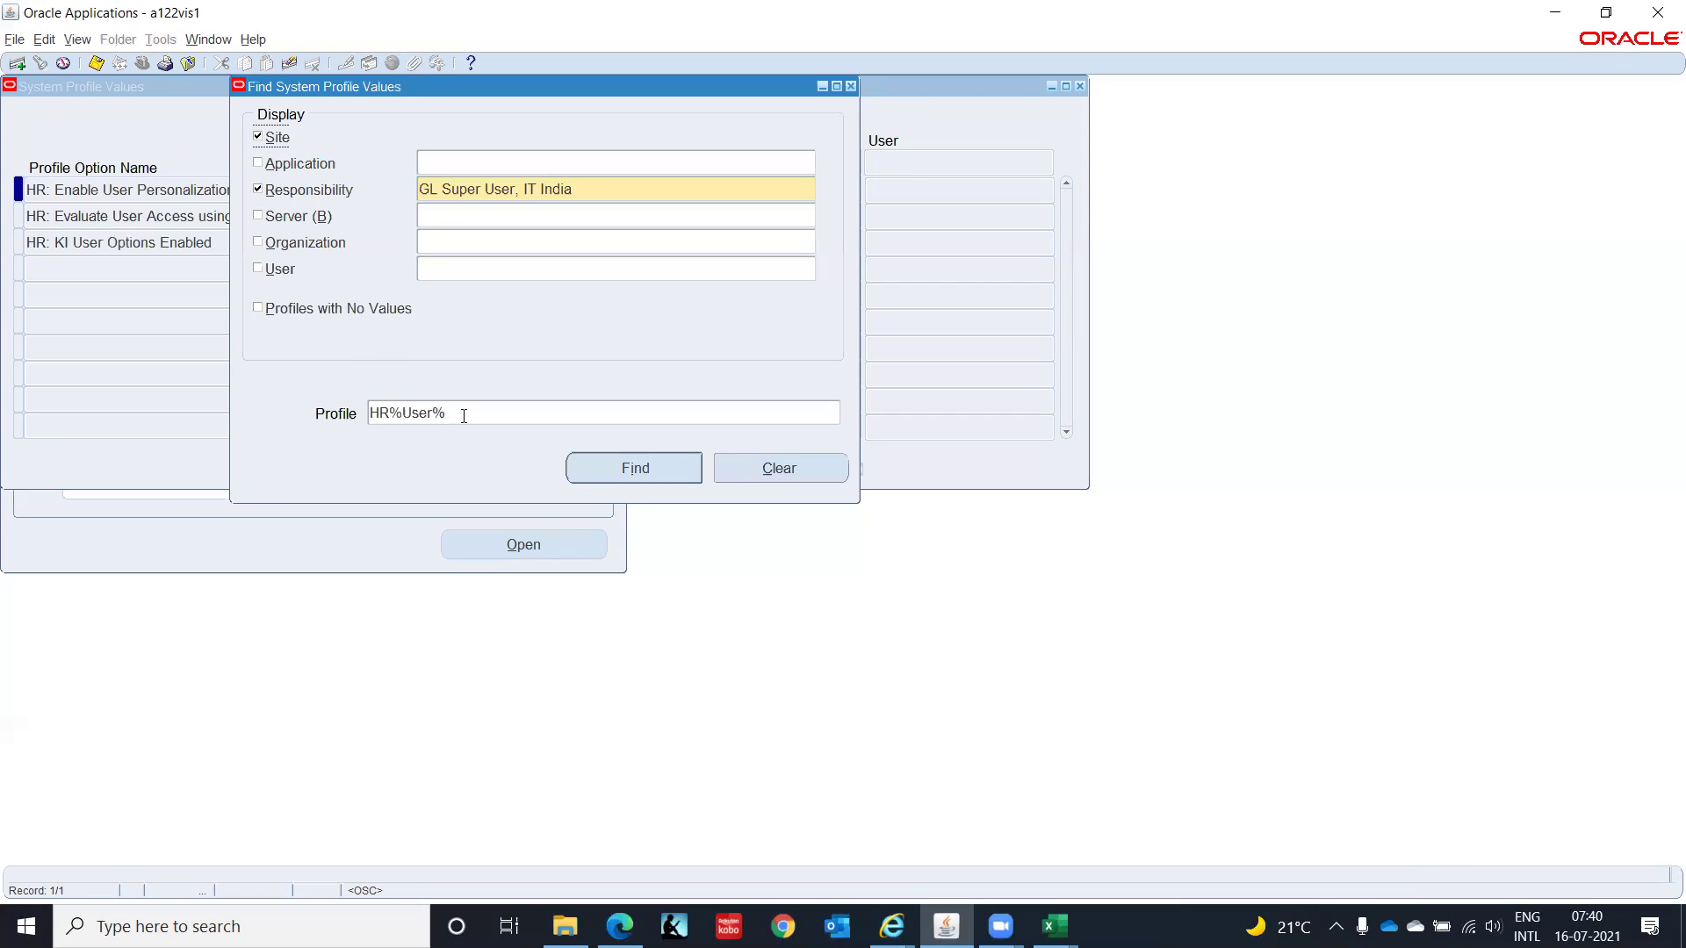
left_click(464, 416)
type("H")
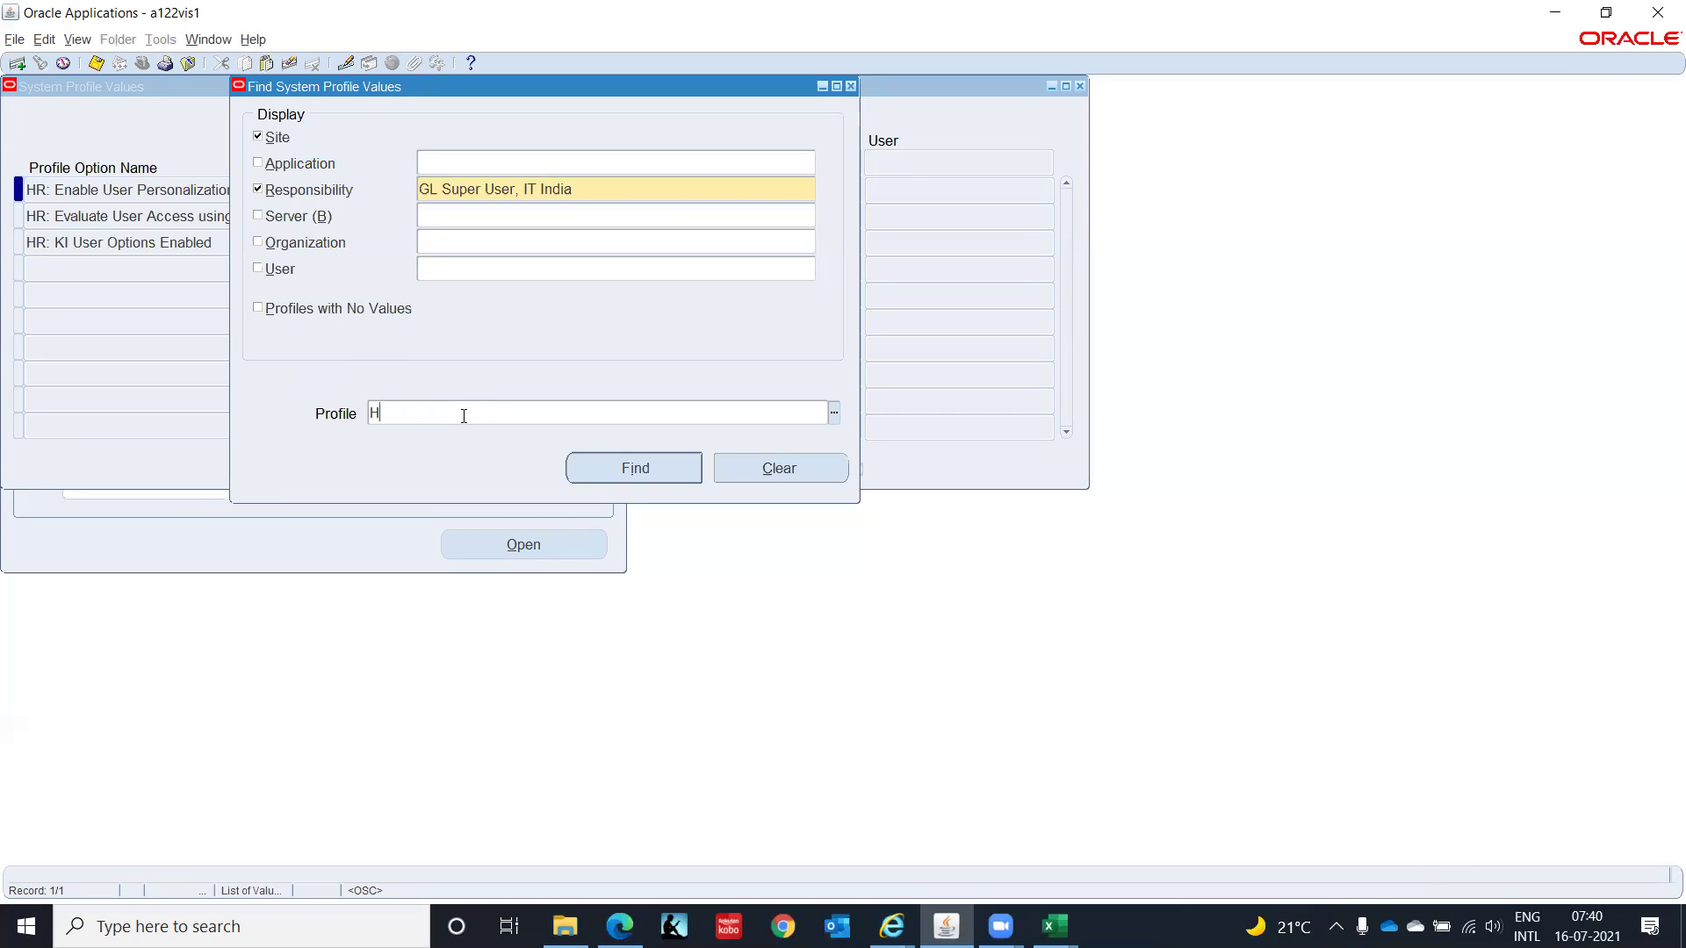
type("R%Secu%")
left_click(640, 469)
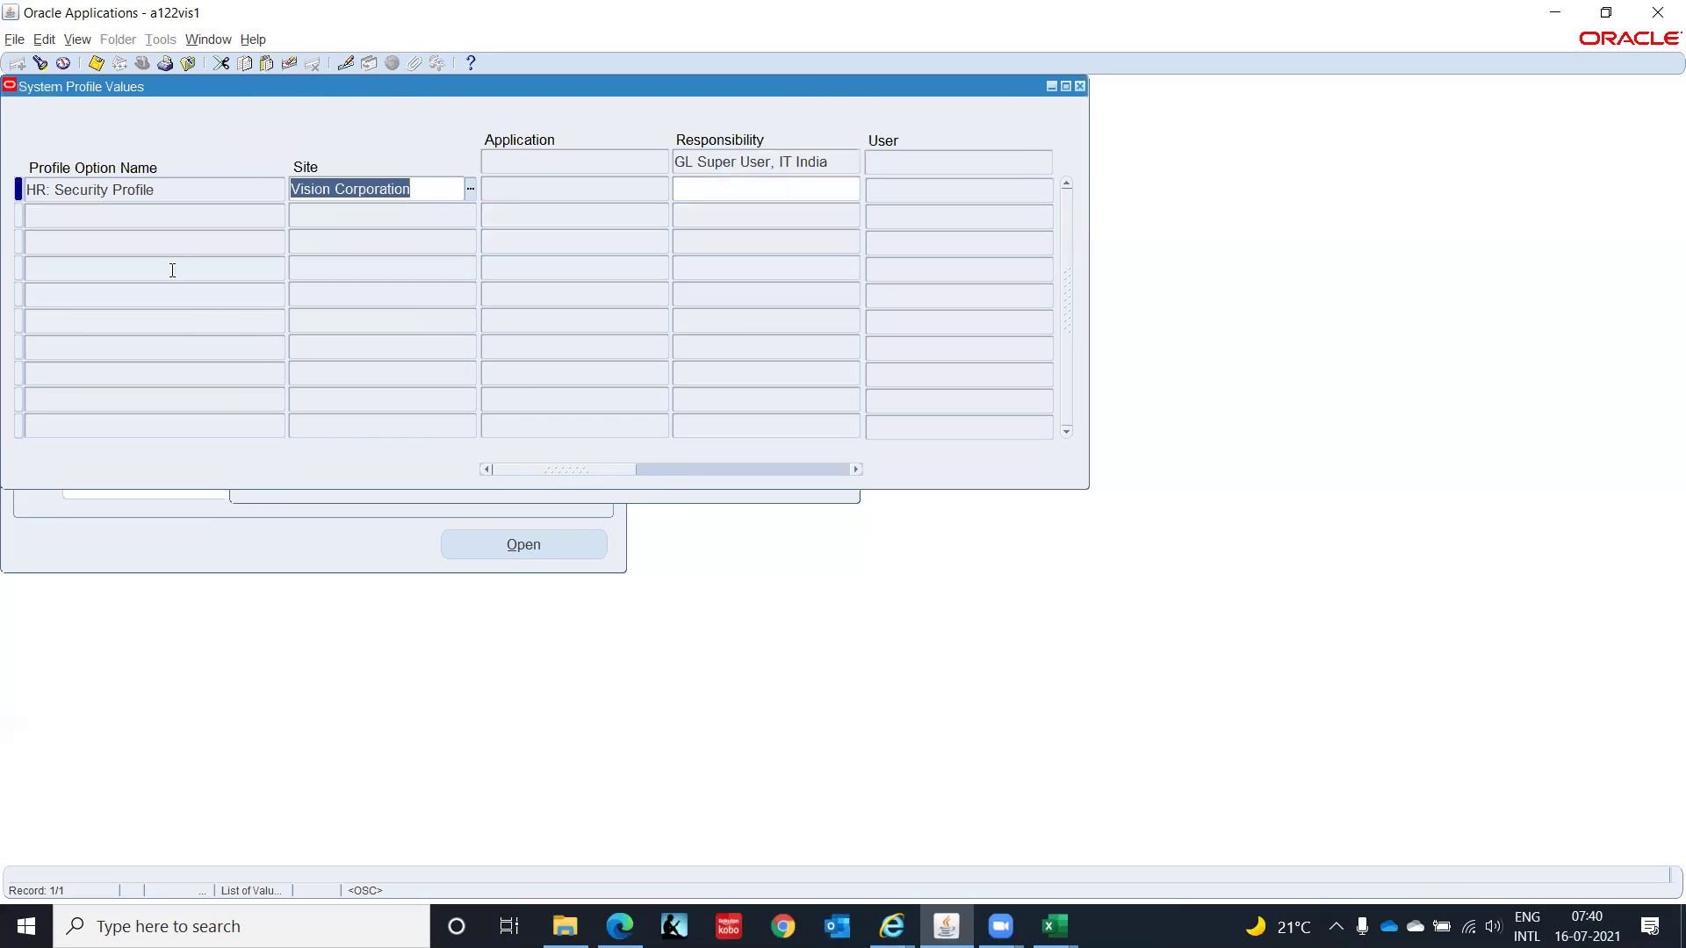
Step: Set HR: Security Profile to Setup Business Group at the responsibility level, filtering the security profiles by se%, and save
left_click(751, 188)
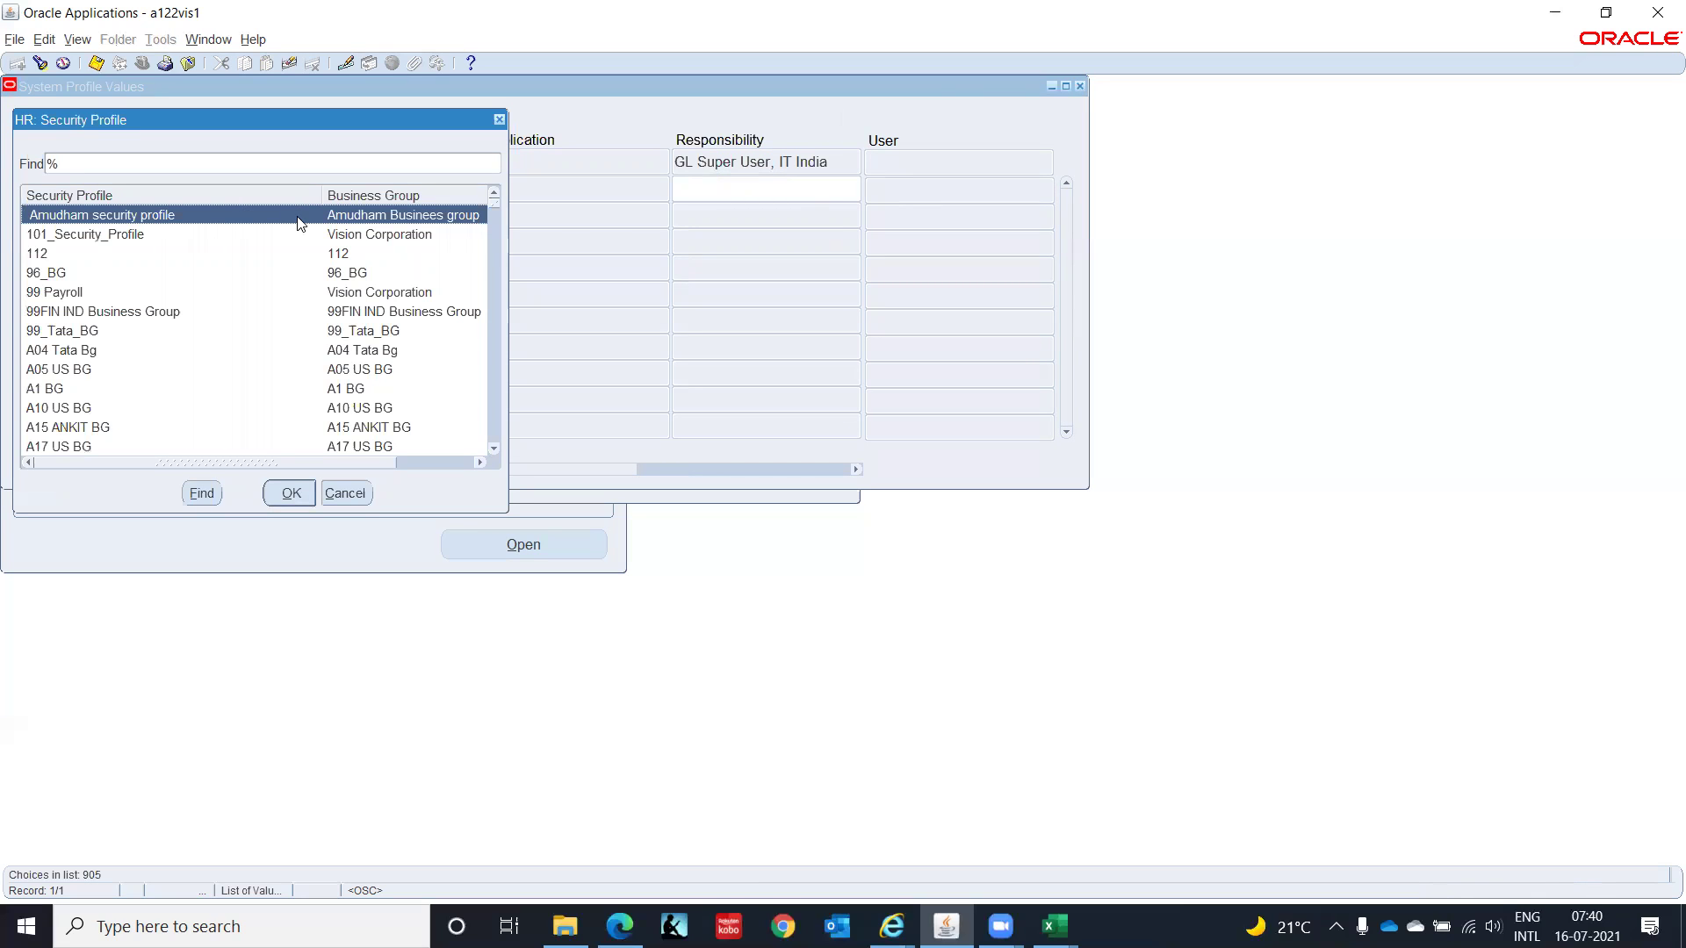
type("s")
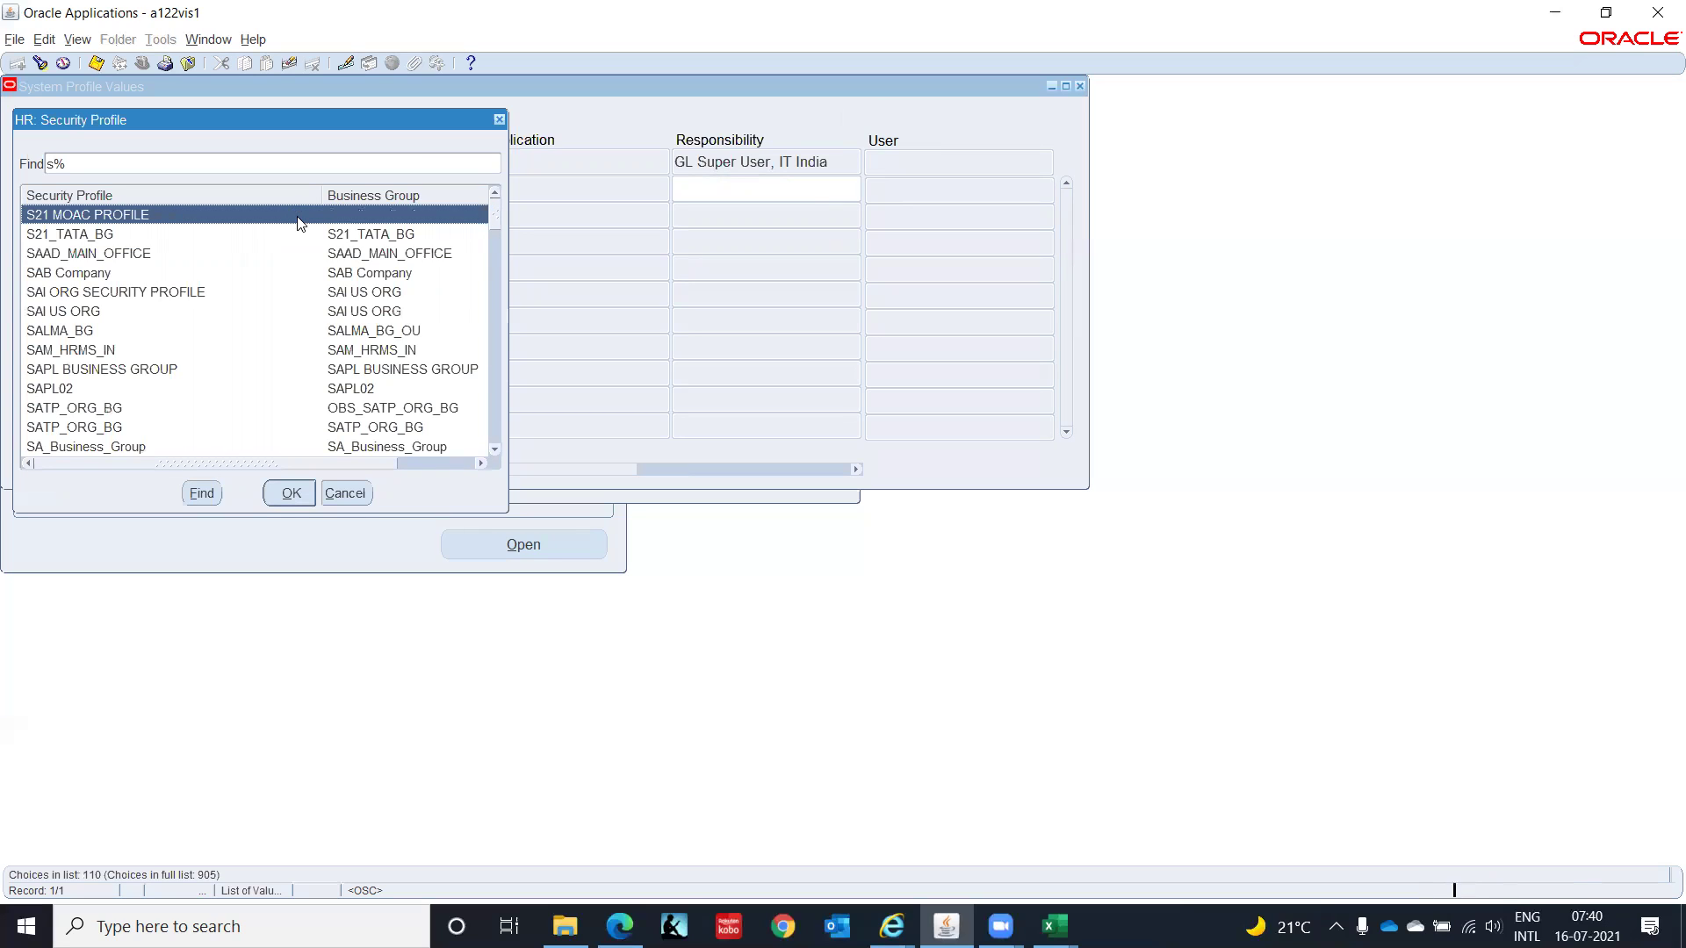
type("e")
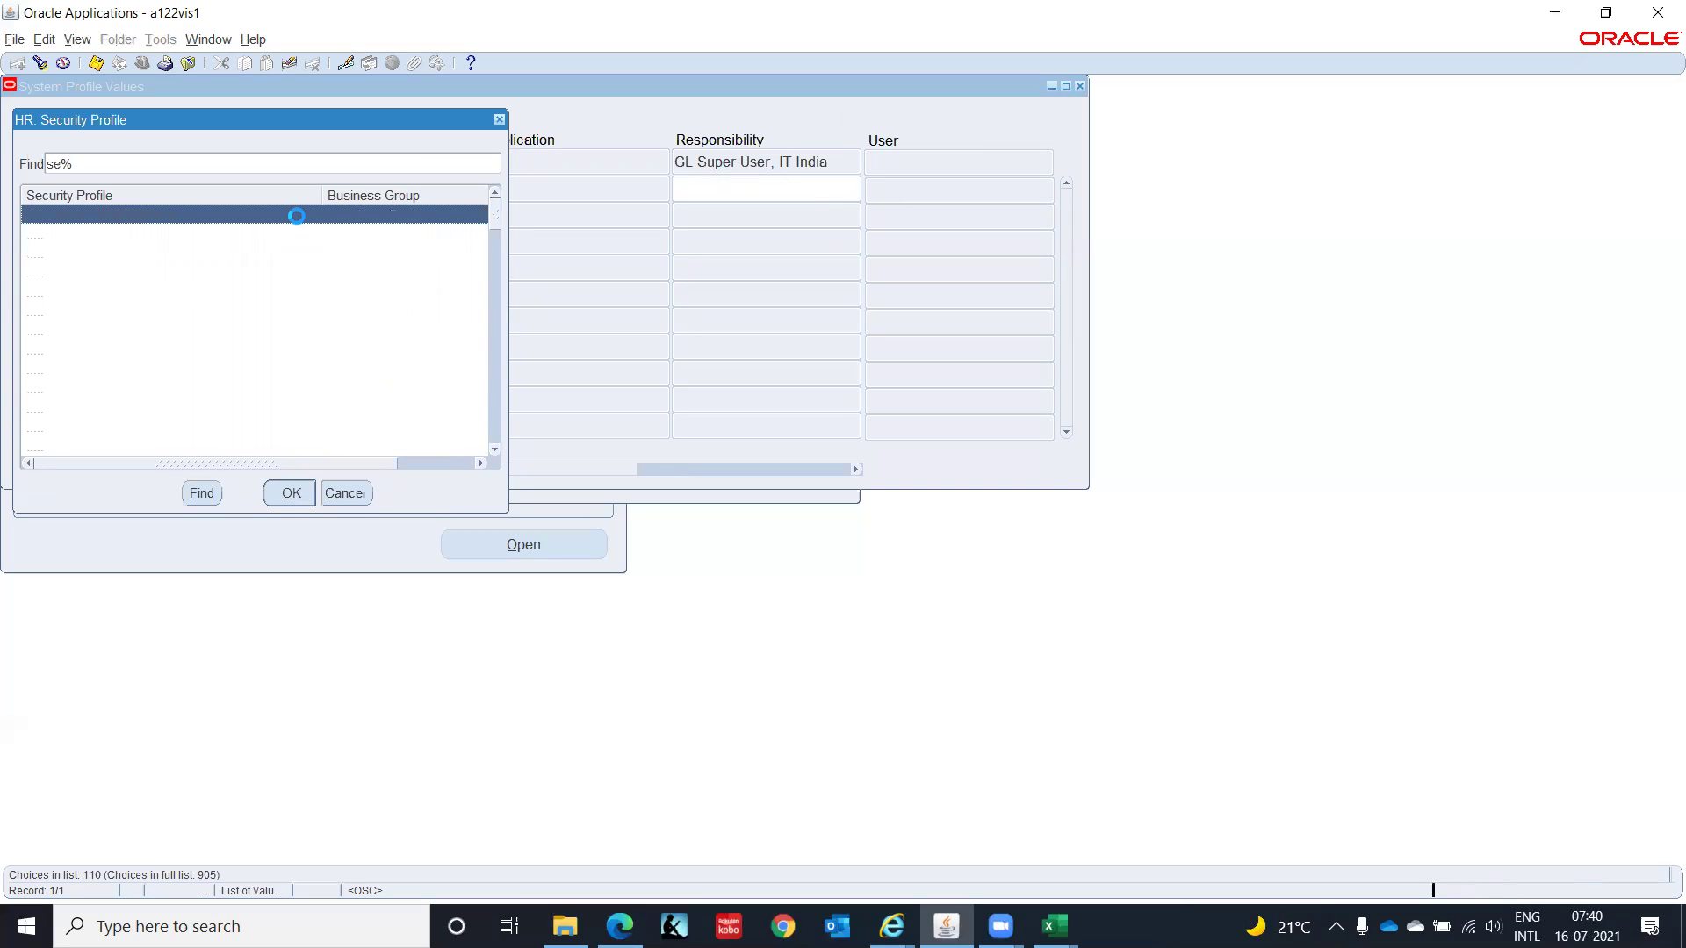
double_click(298, 220)
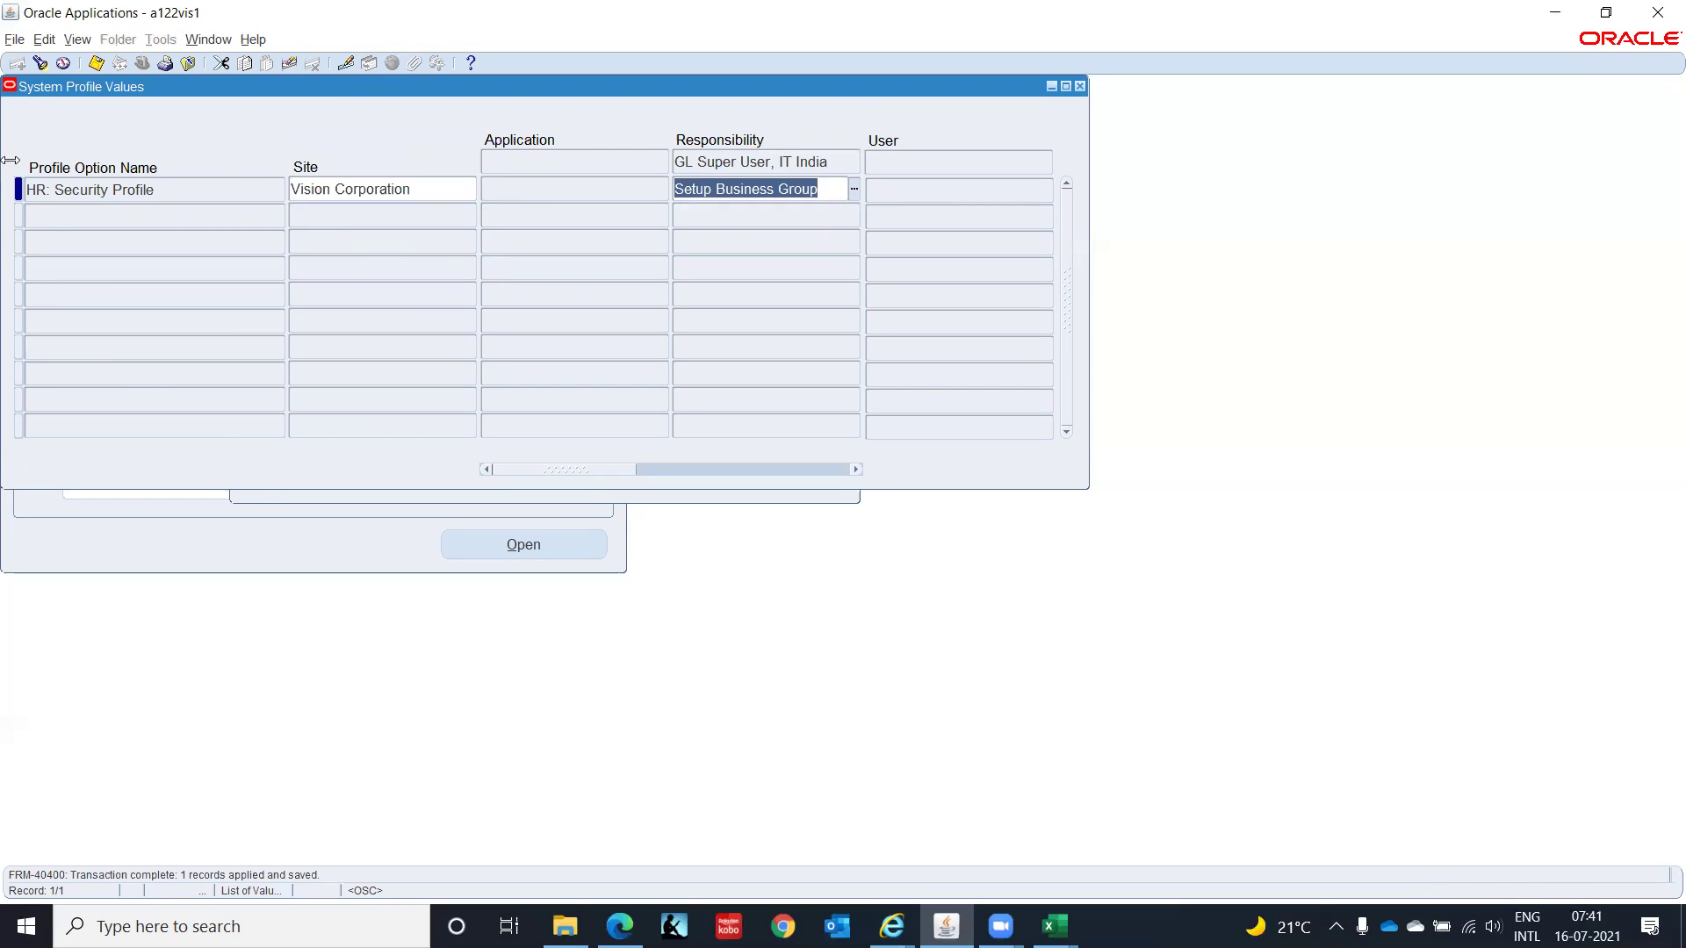
Step: Query the HR%Bus% profile options again to check the business group value of the GL responsibility
left_click(40, 62)
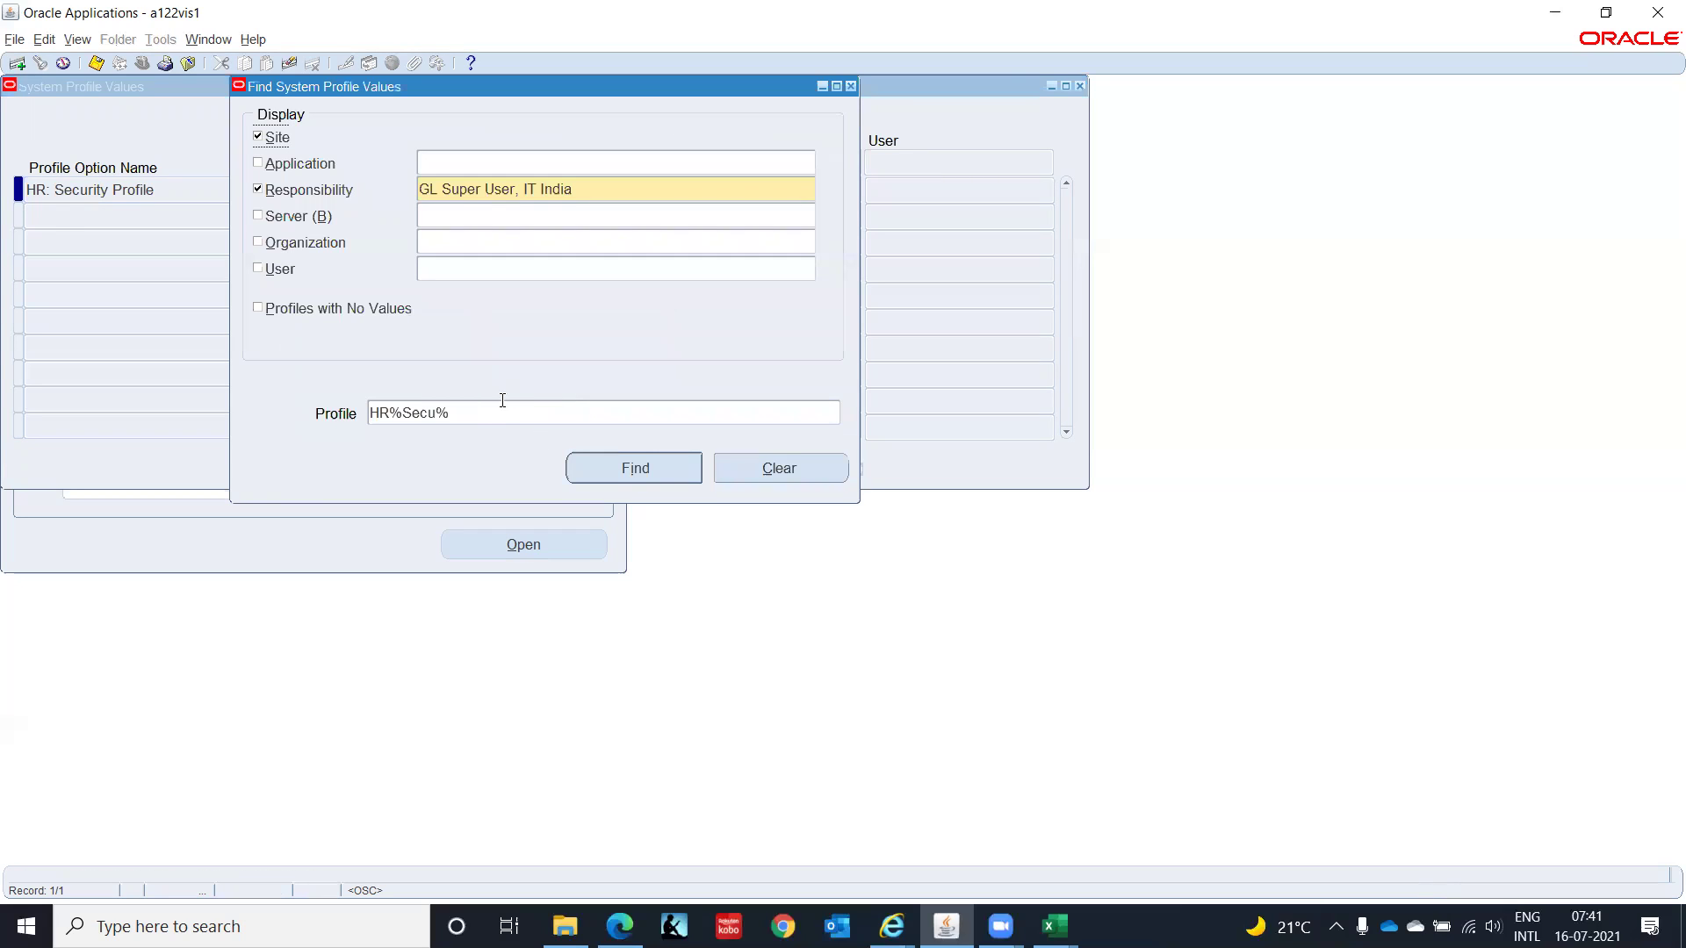
left_click(500, 414)
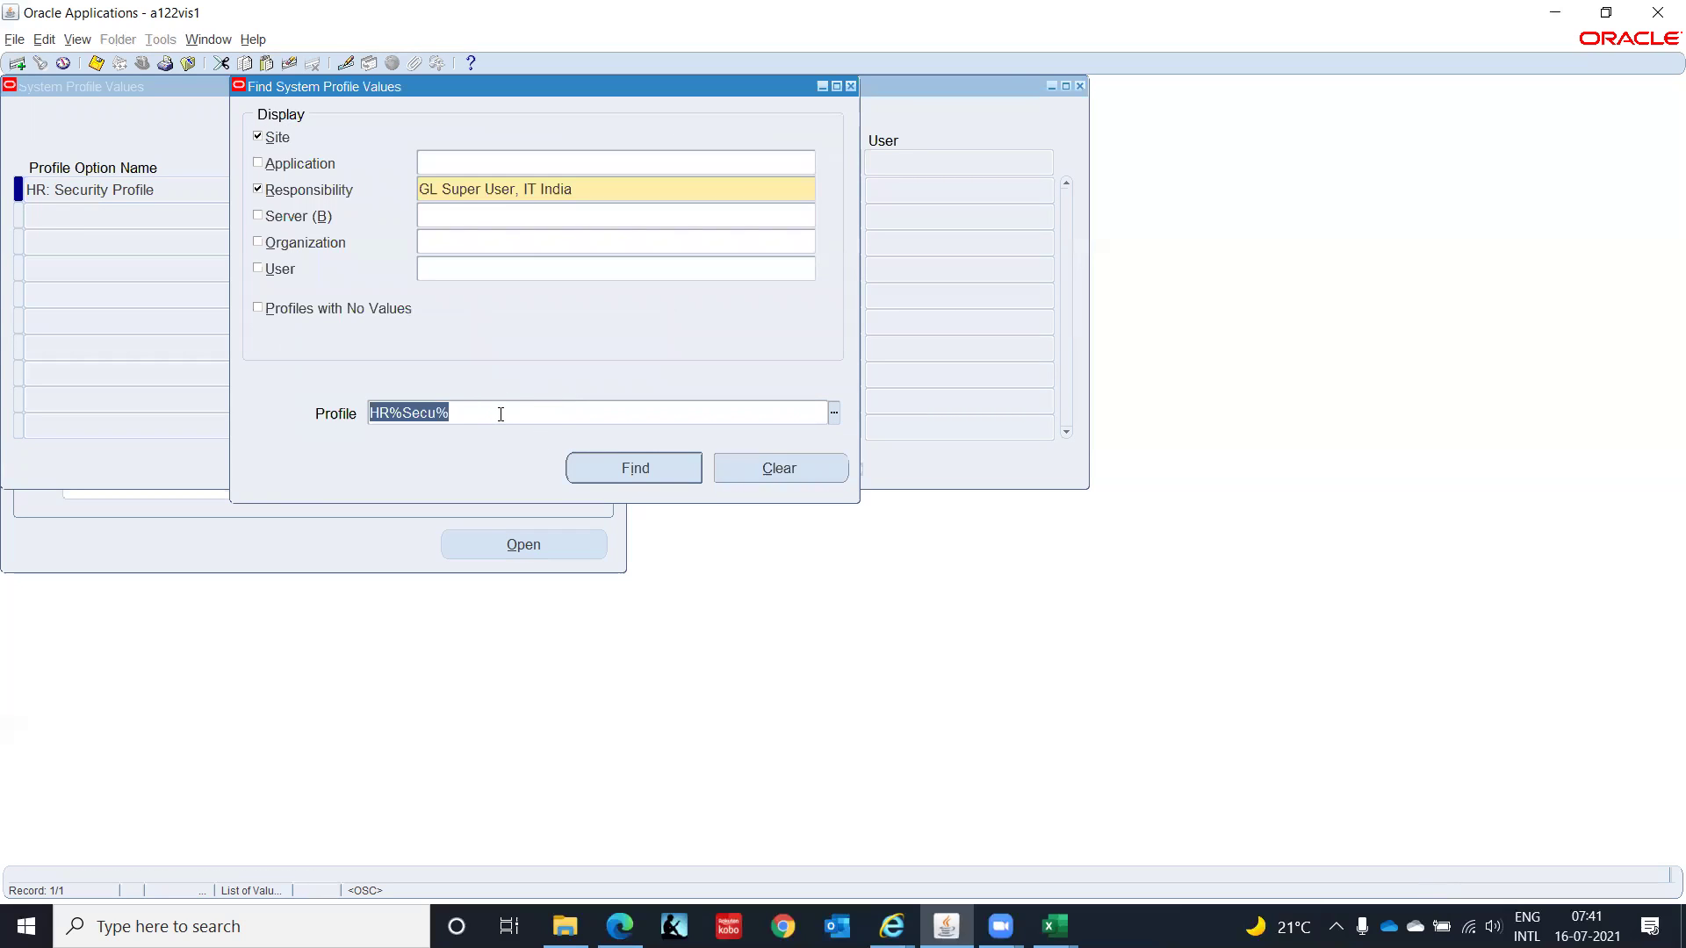
type("HR%")
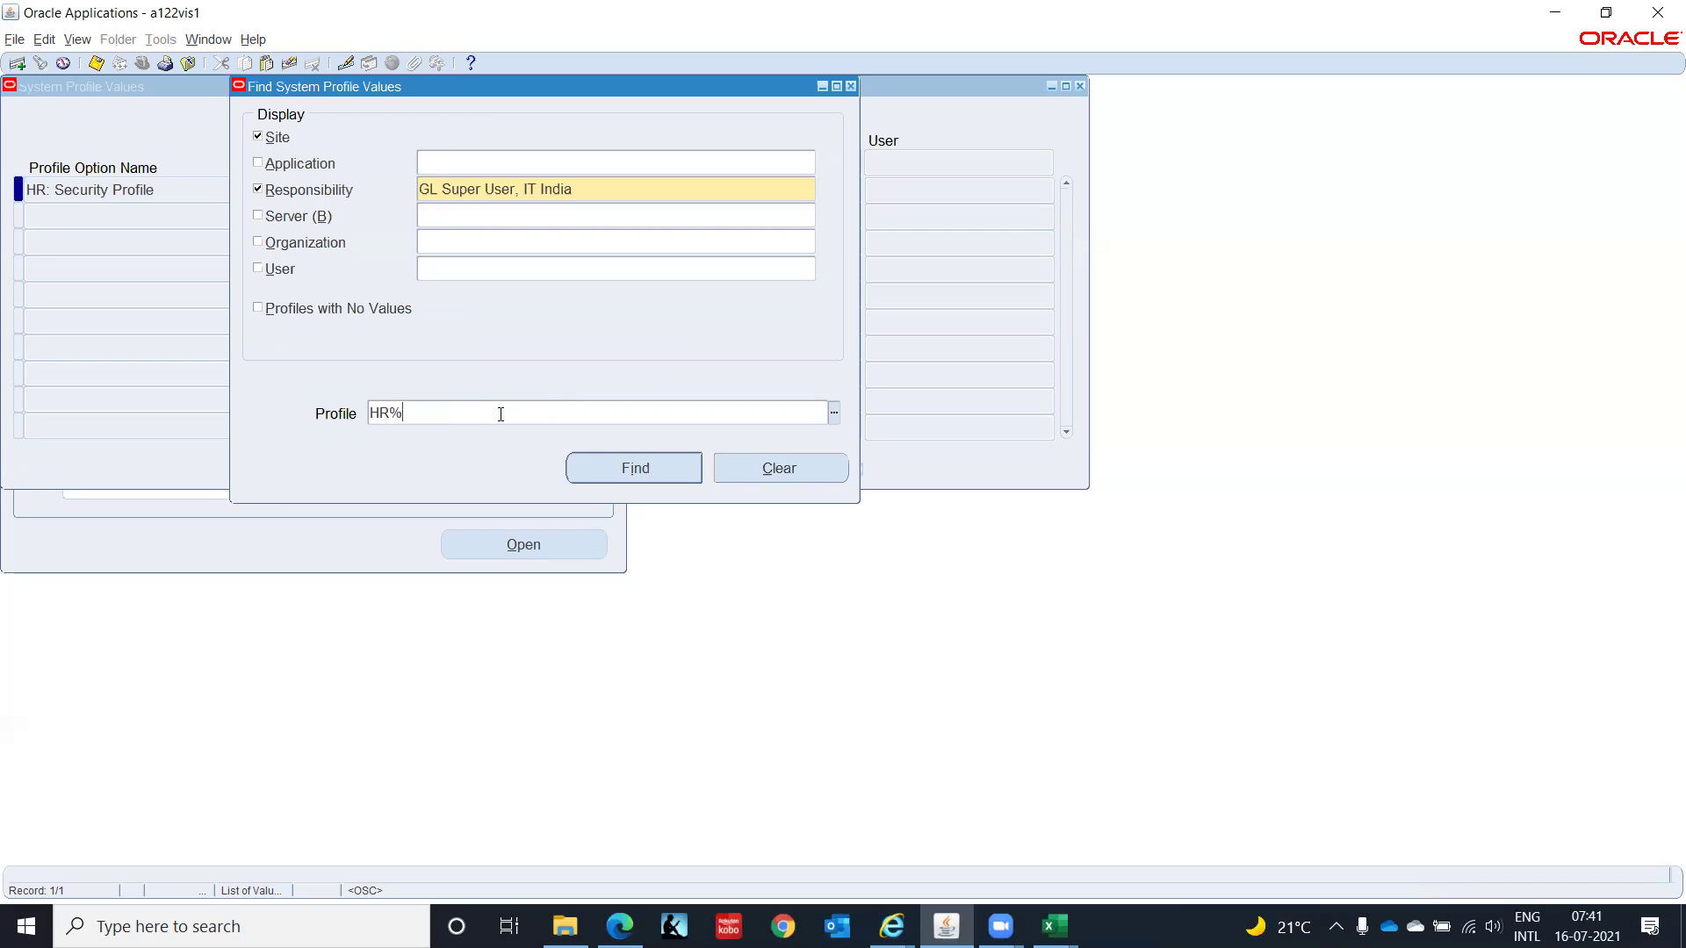
type("Bus%")
left_click(602, 467)
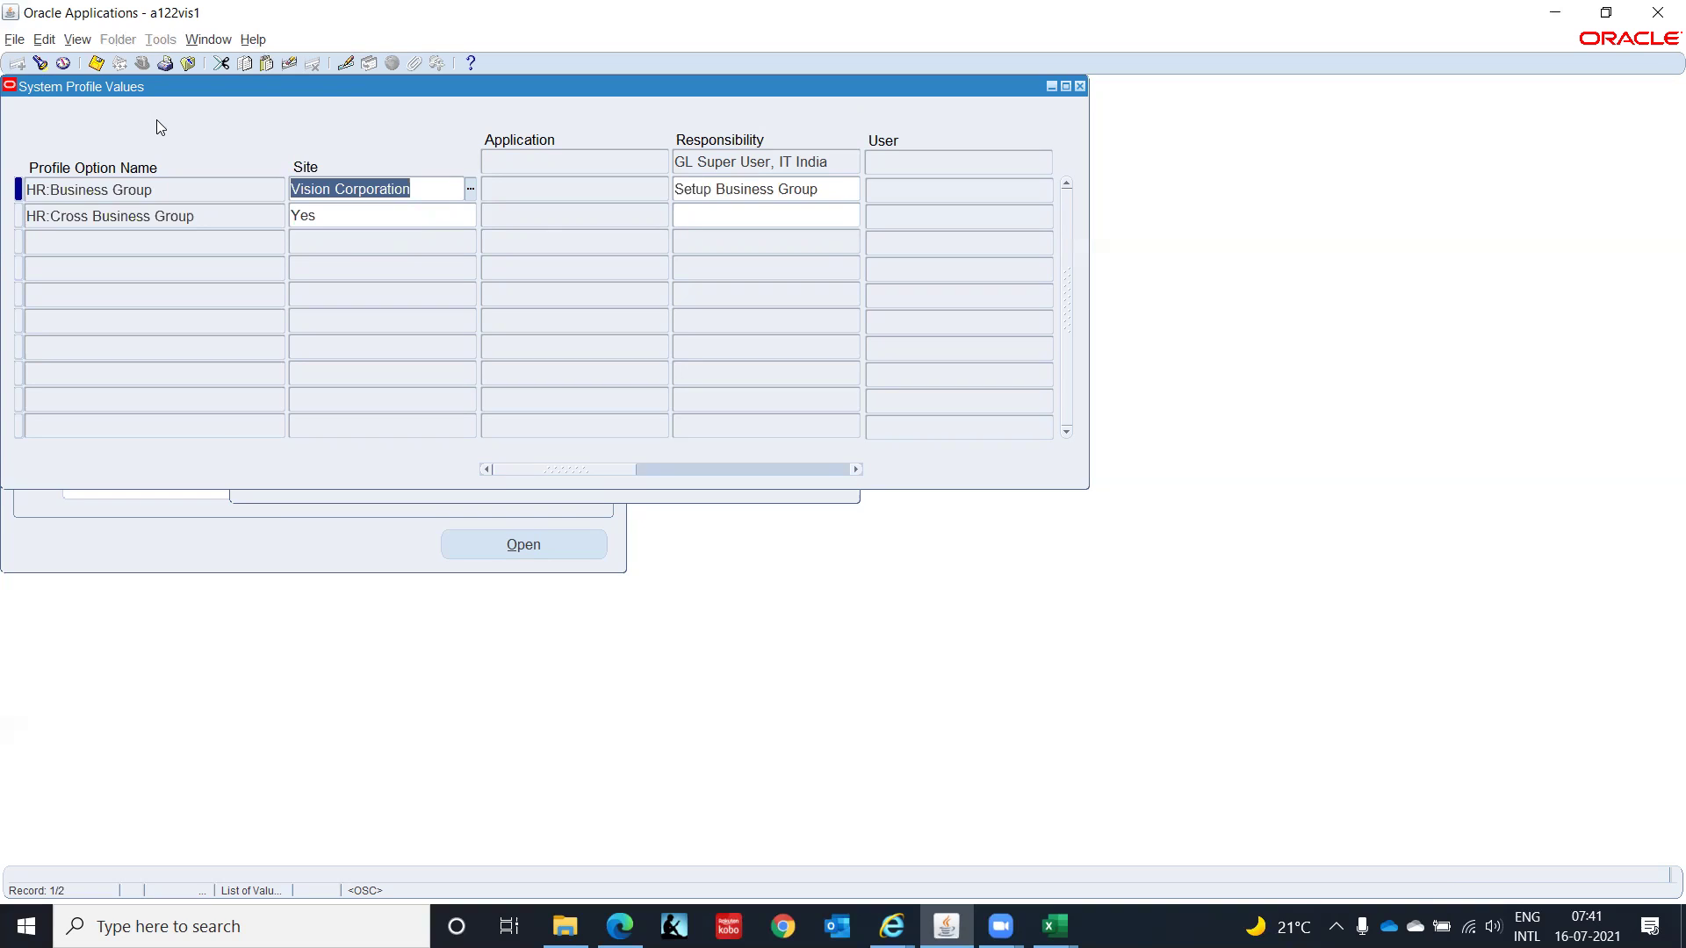
Step: Find the HR%Bus% system profile options for the HRMS Super User, IT INDIA responsibility, filtering the responsibilities by %IT Ind
left_click(41, 64)
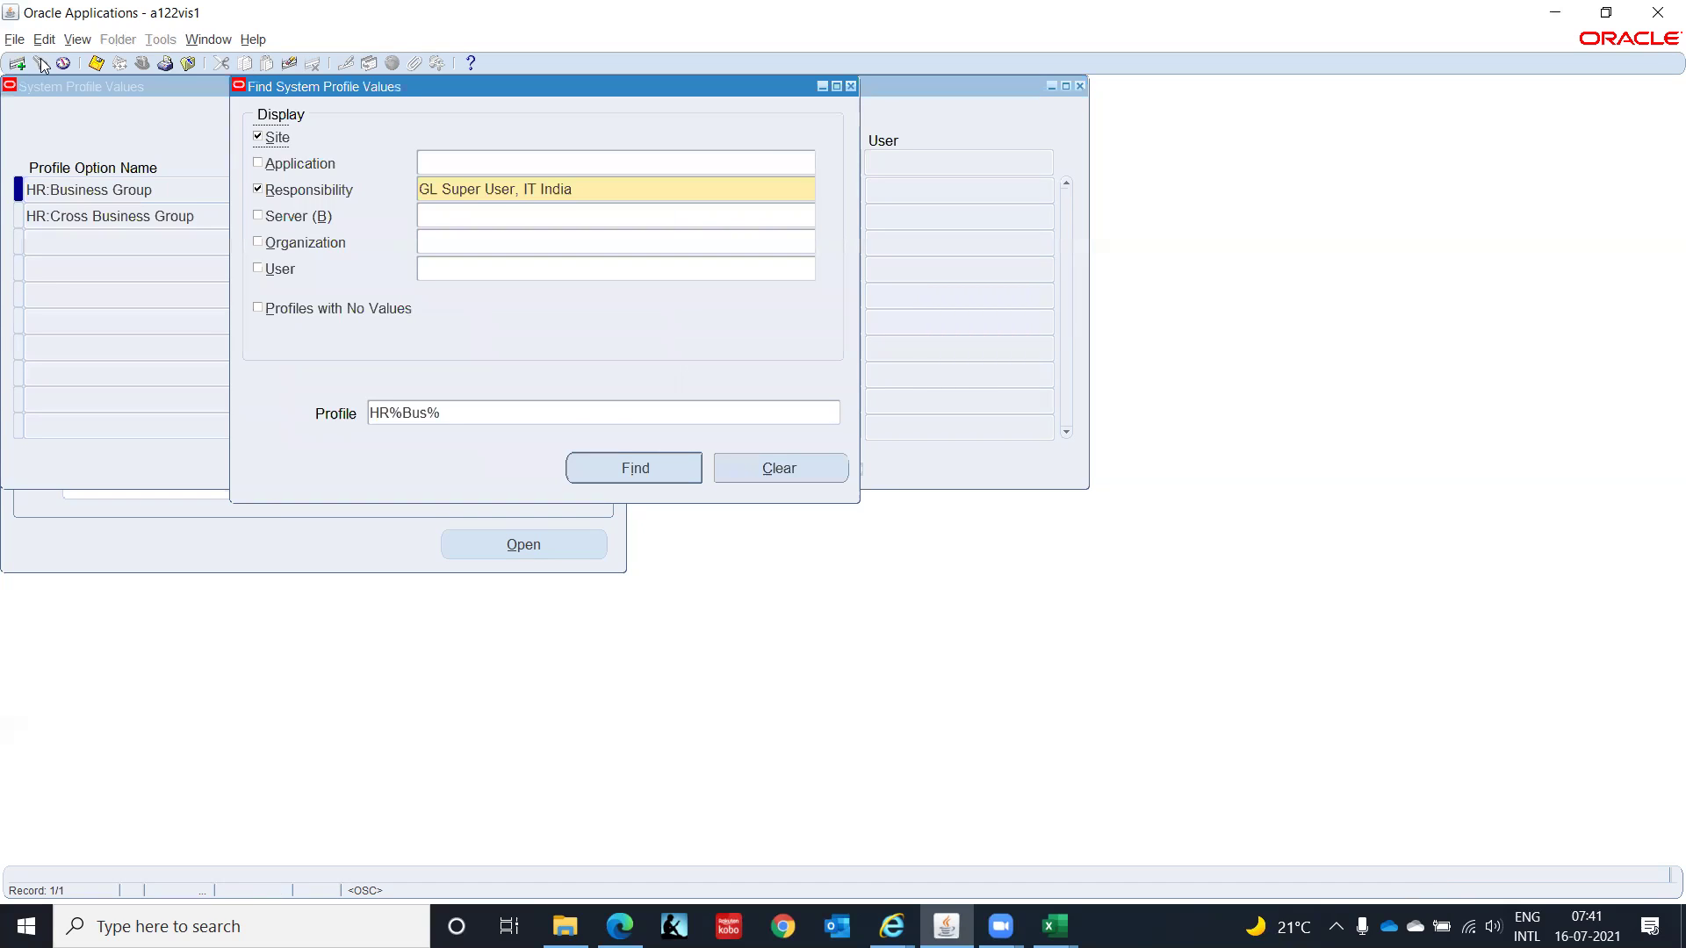
left_click(641, 185)
key("BackSpace")
type("IT")
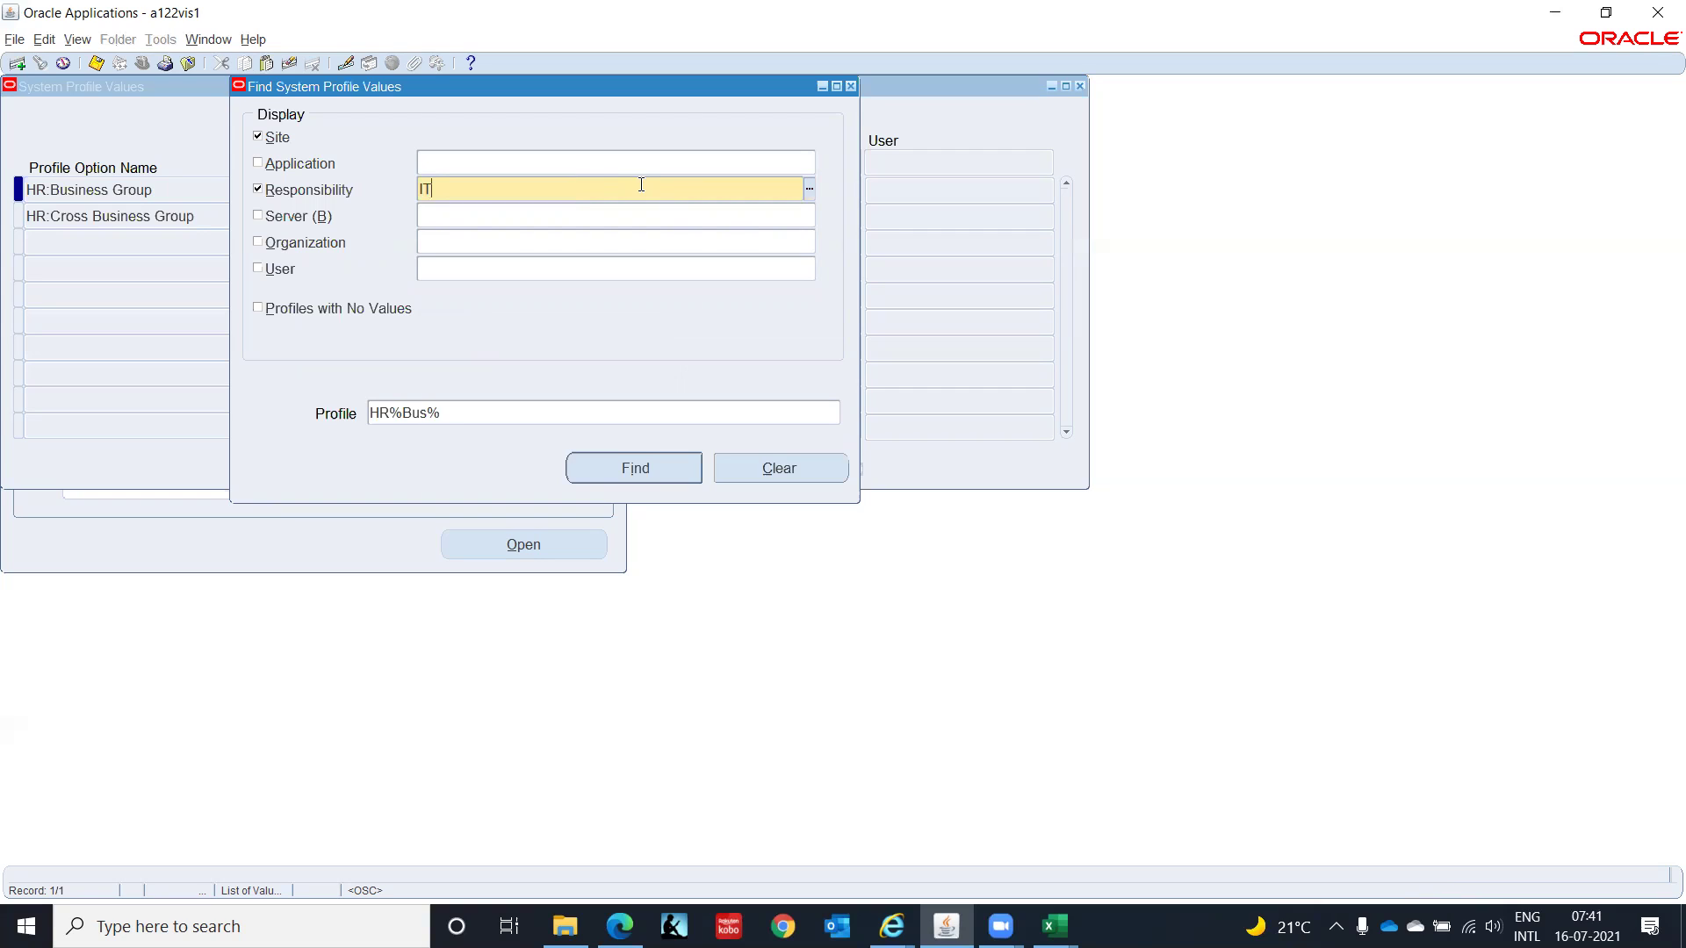
key("BackSpace")
key("BackSpace")
type("%IT Ind")
key("Tab")
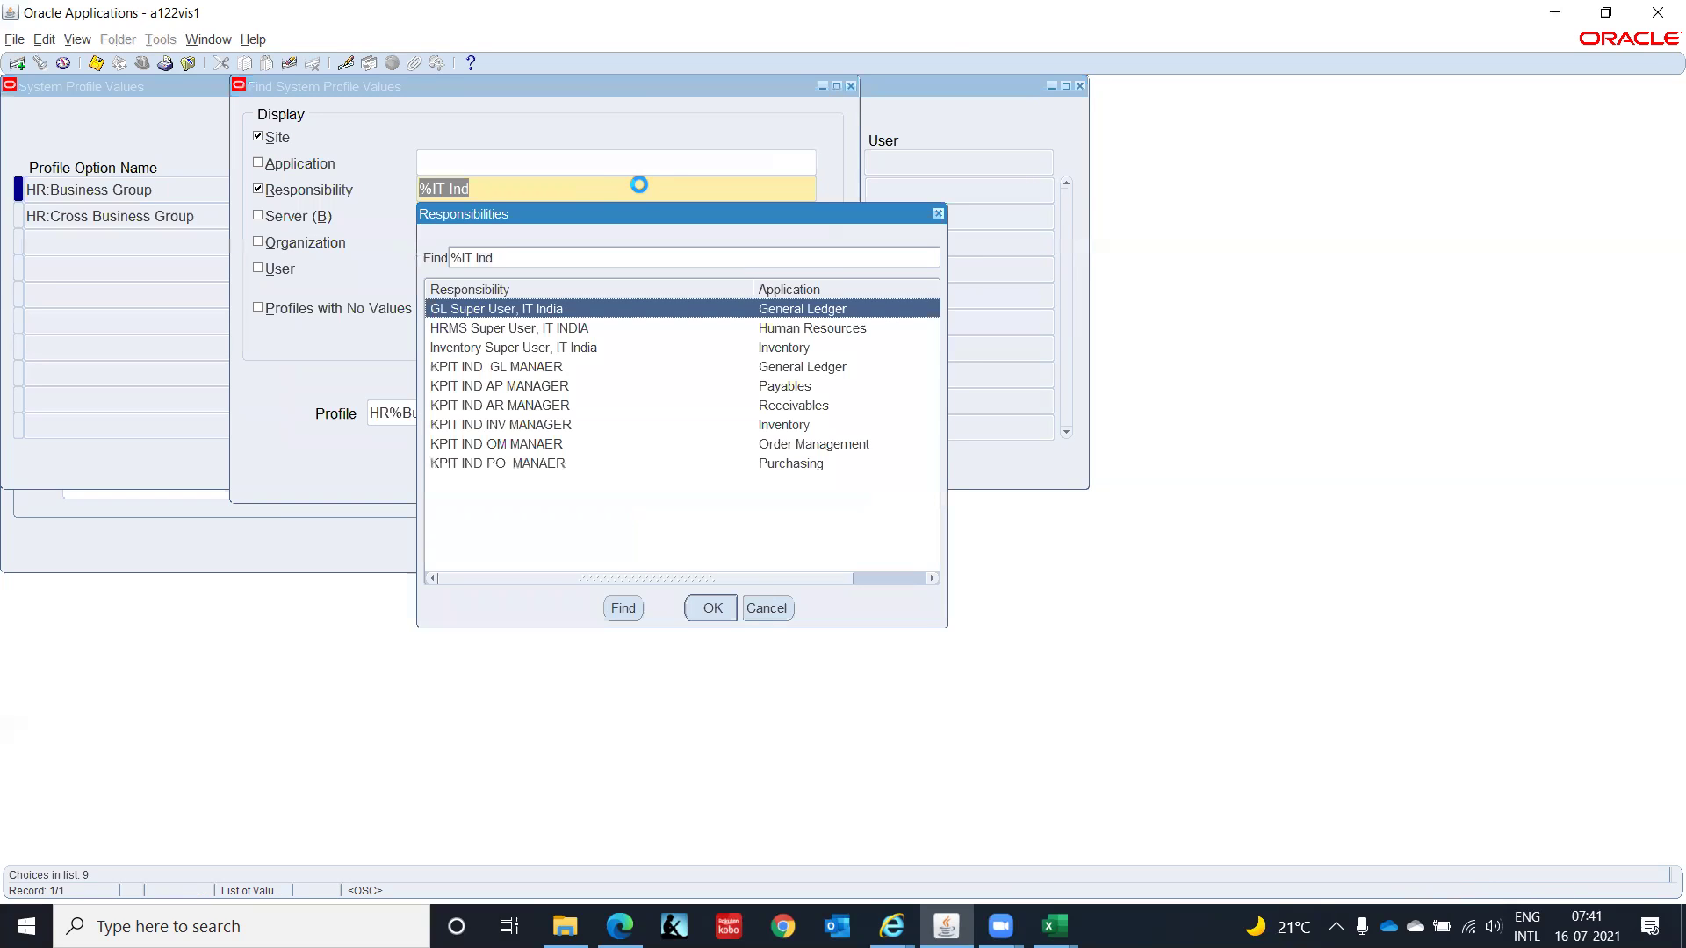
key("Down")
key("Return")
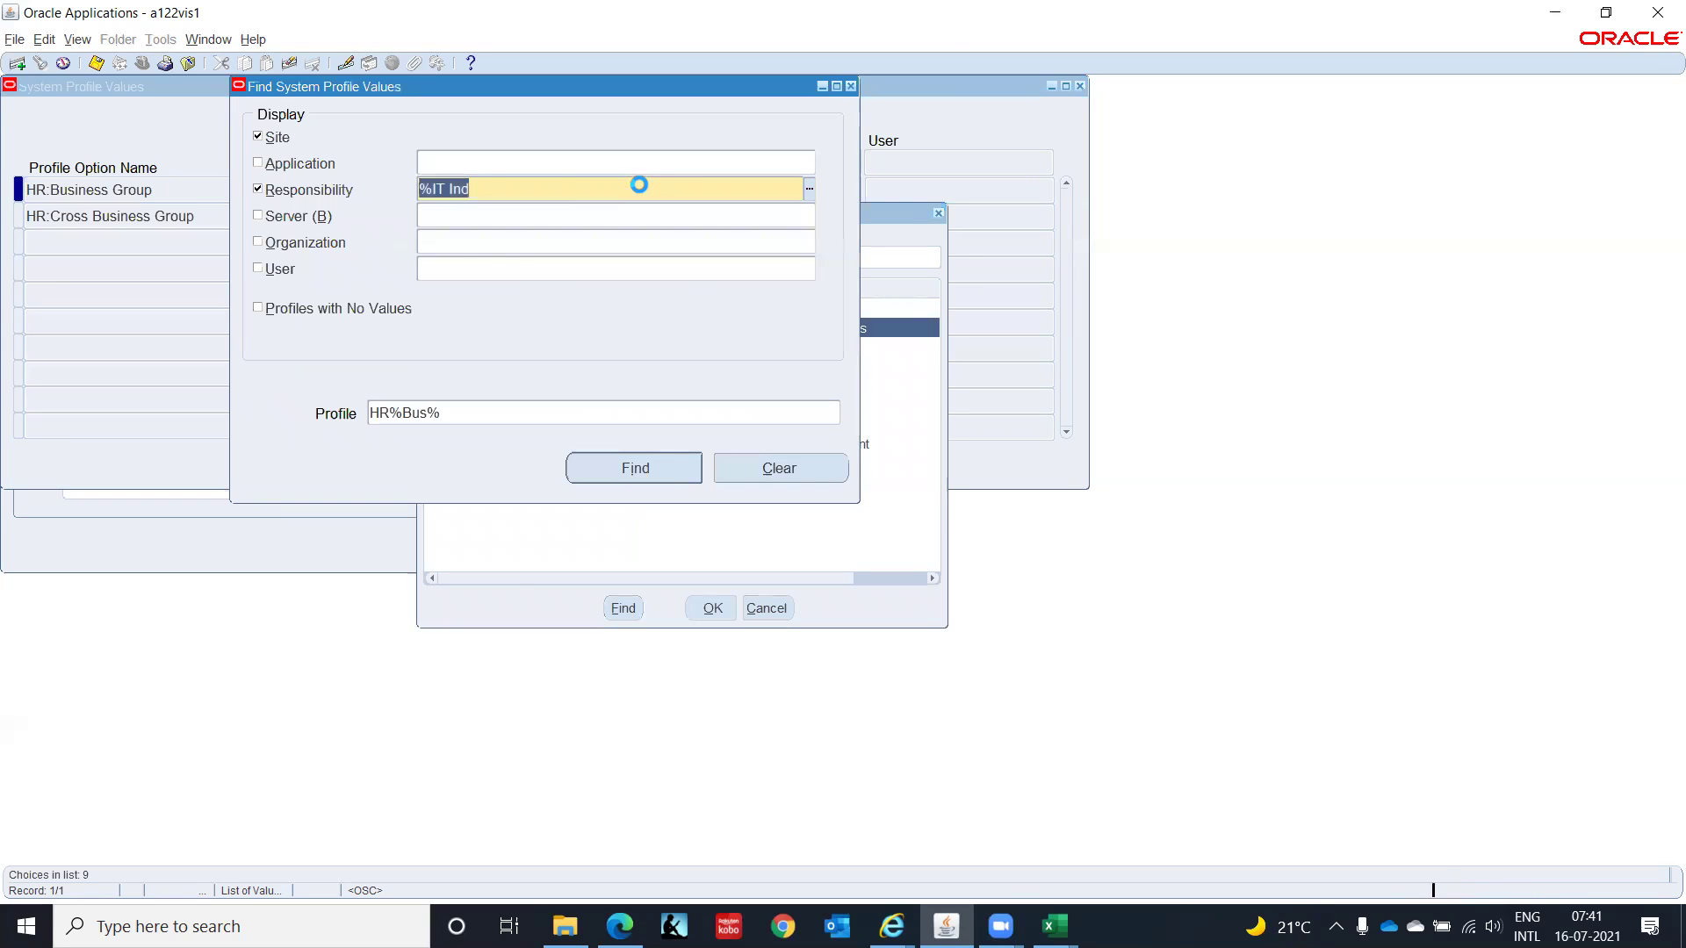
left_click(644, 471)
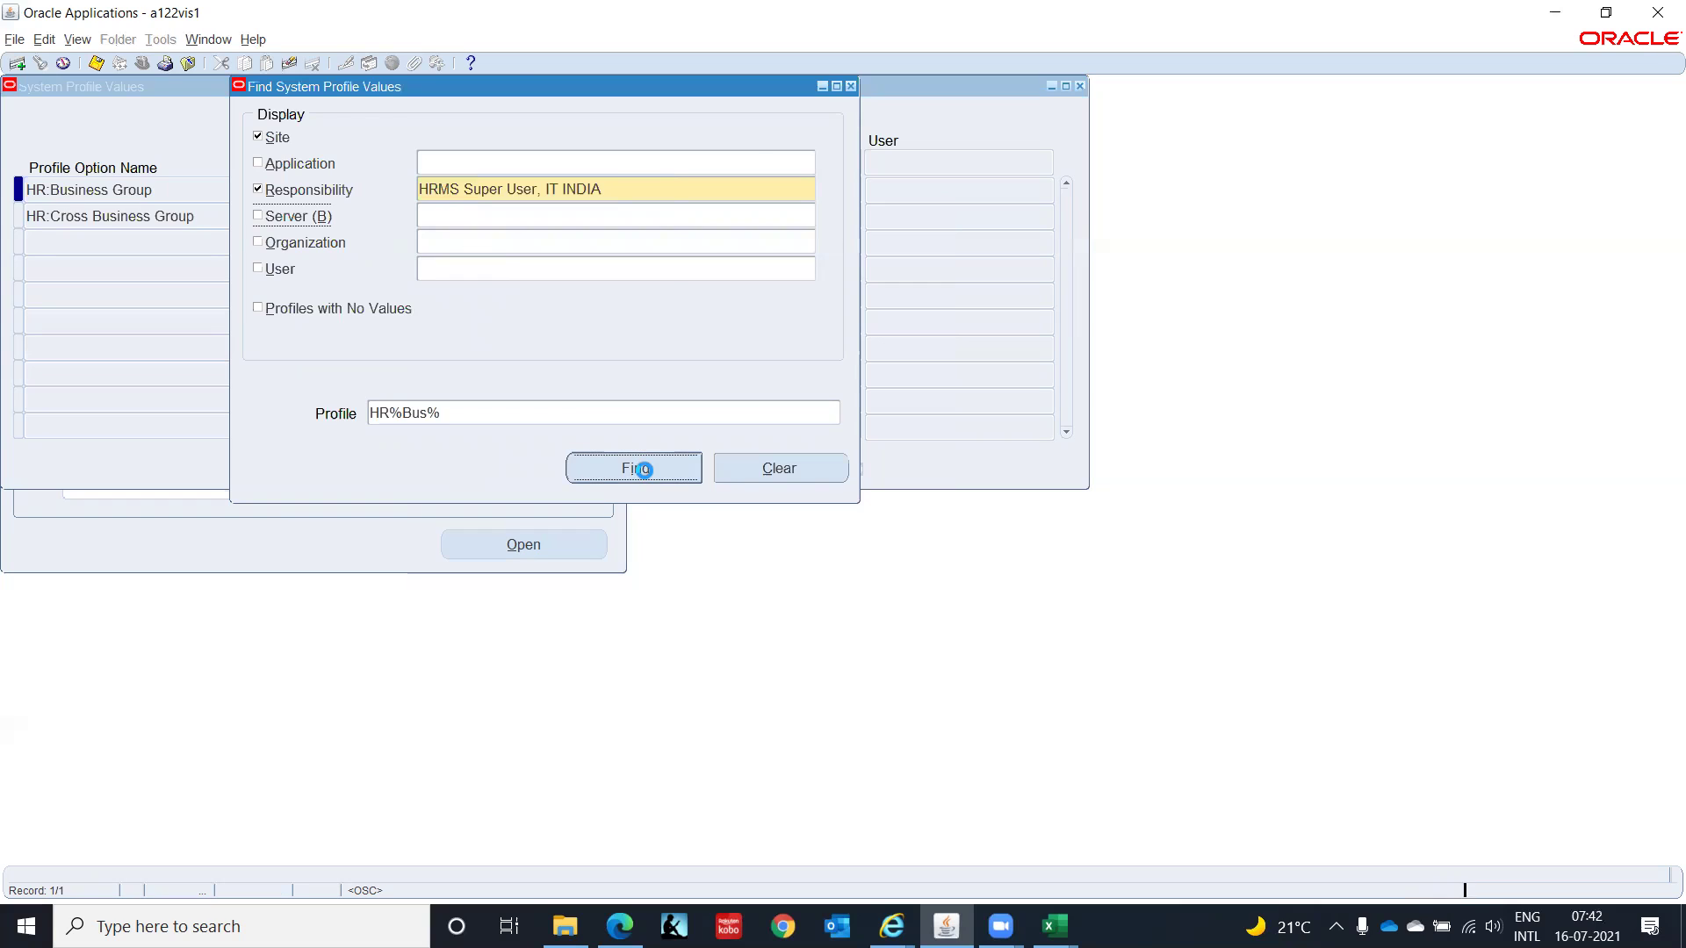
Step: Set HR:Business Group to Setup Business Group at the responsibility level for HRMS Super User, IT INDIA, and save
left_click(753, 189)
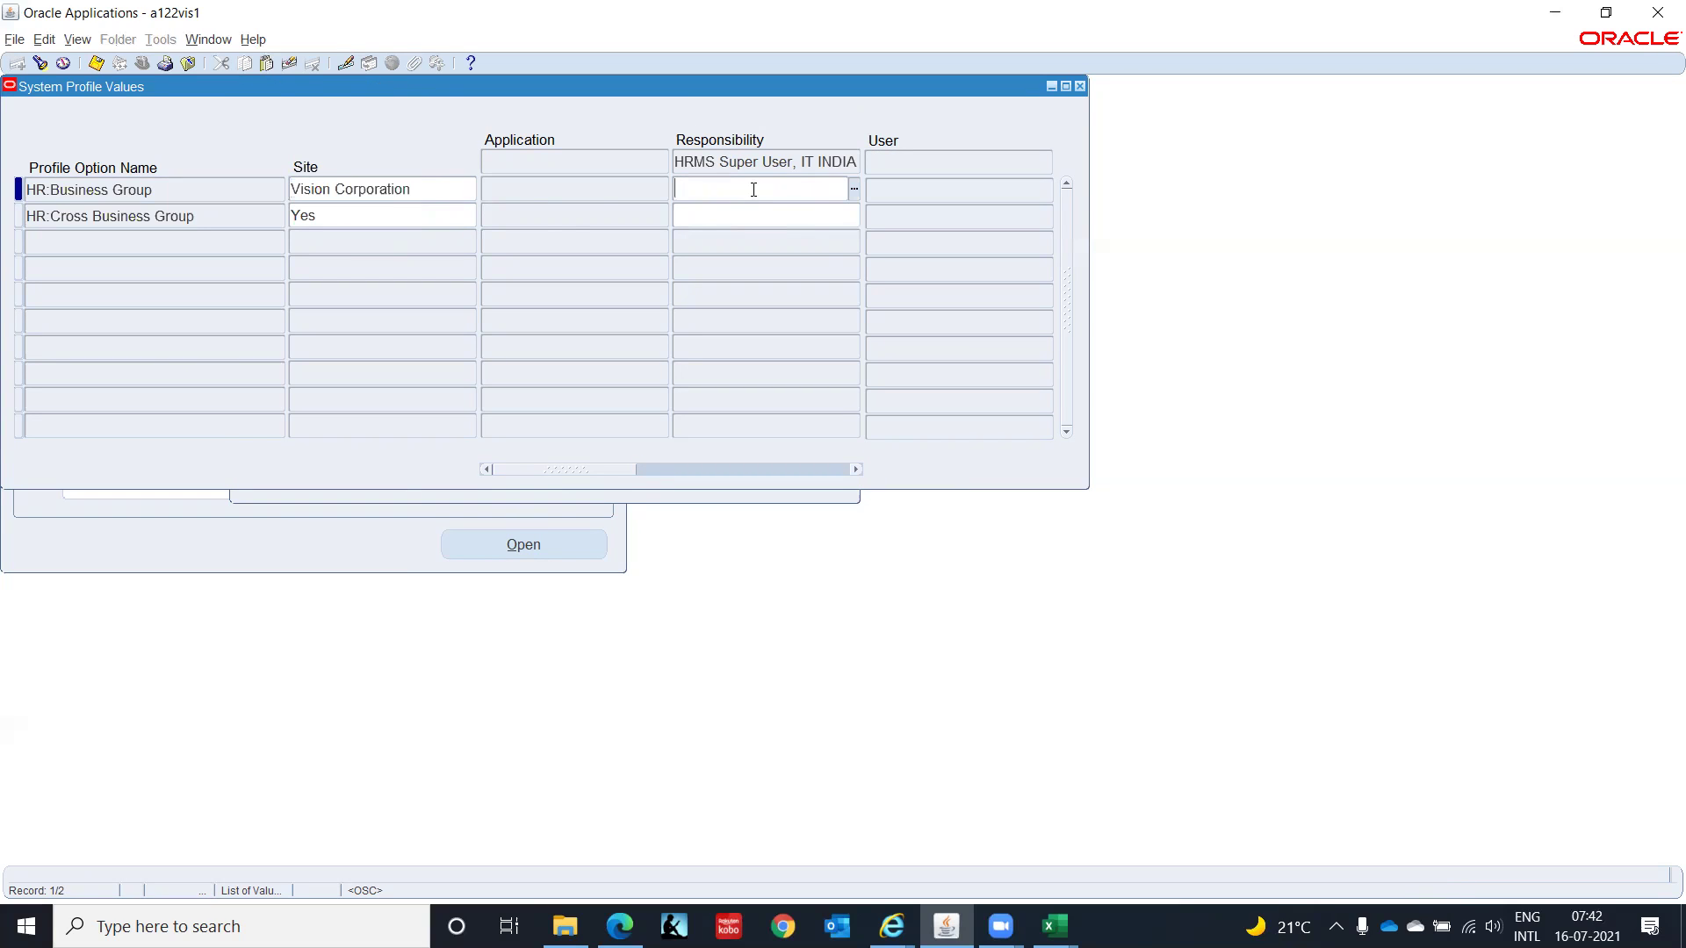
type("Vision")
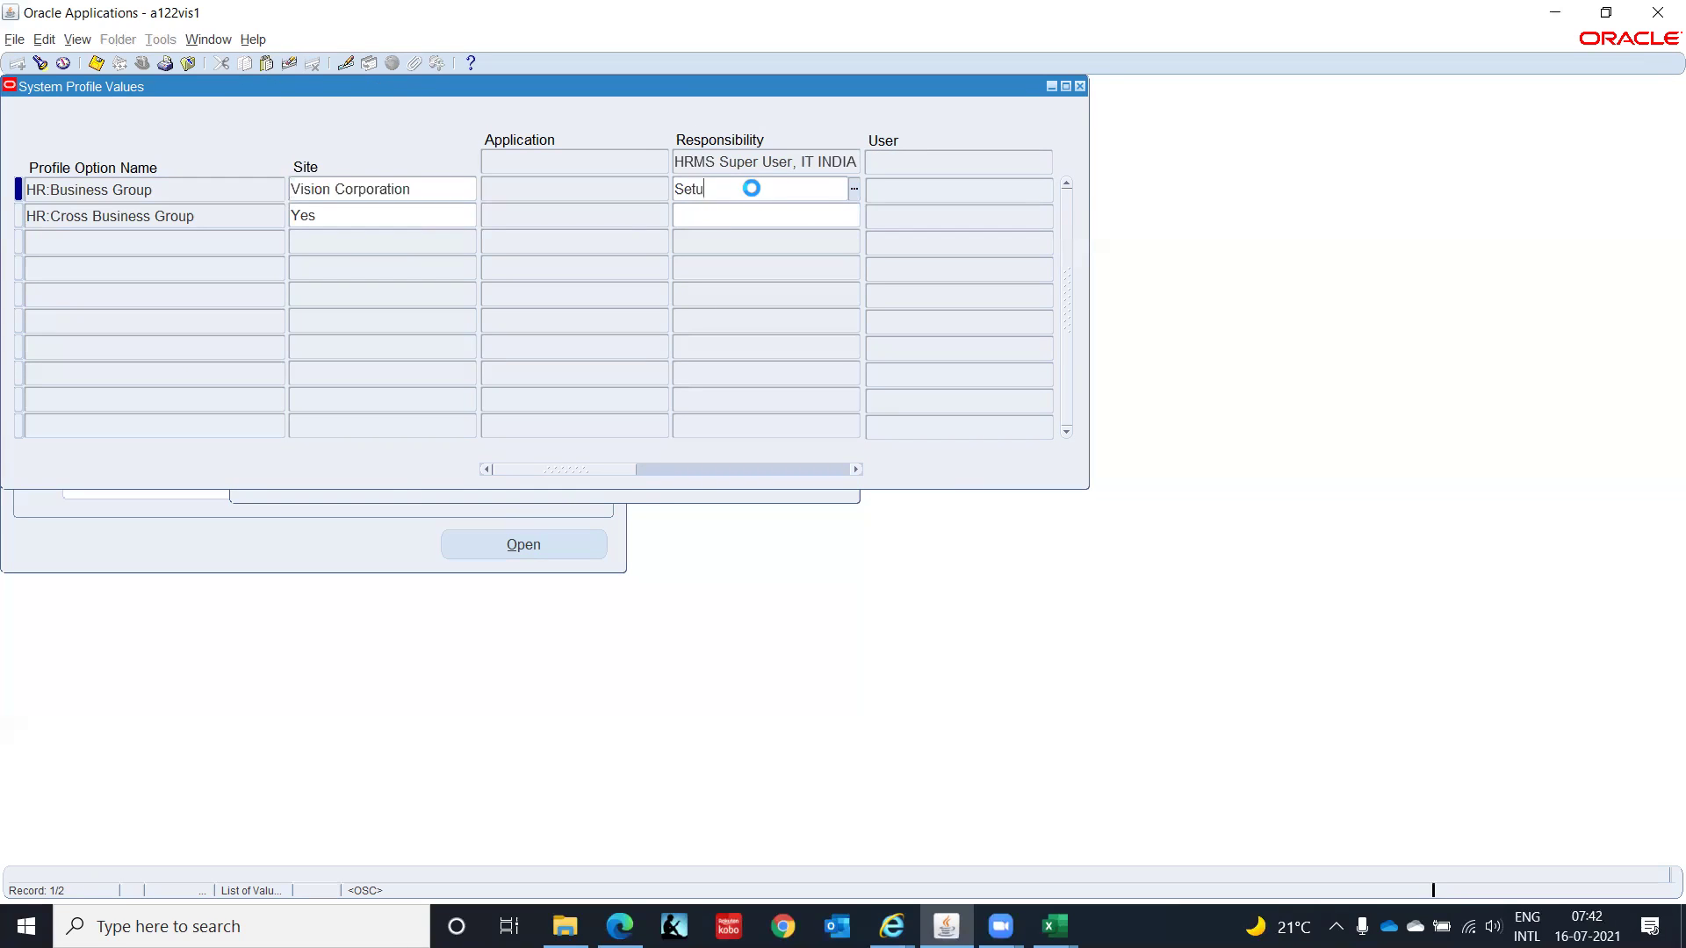
key("Tab")
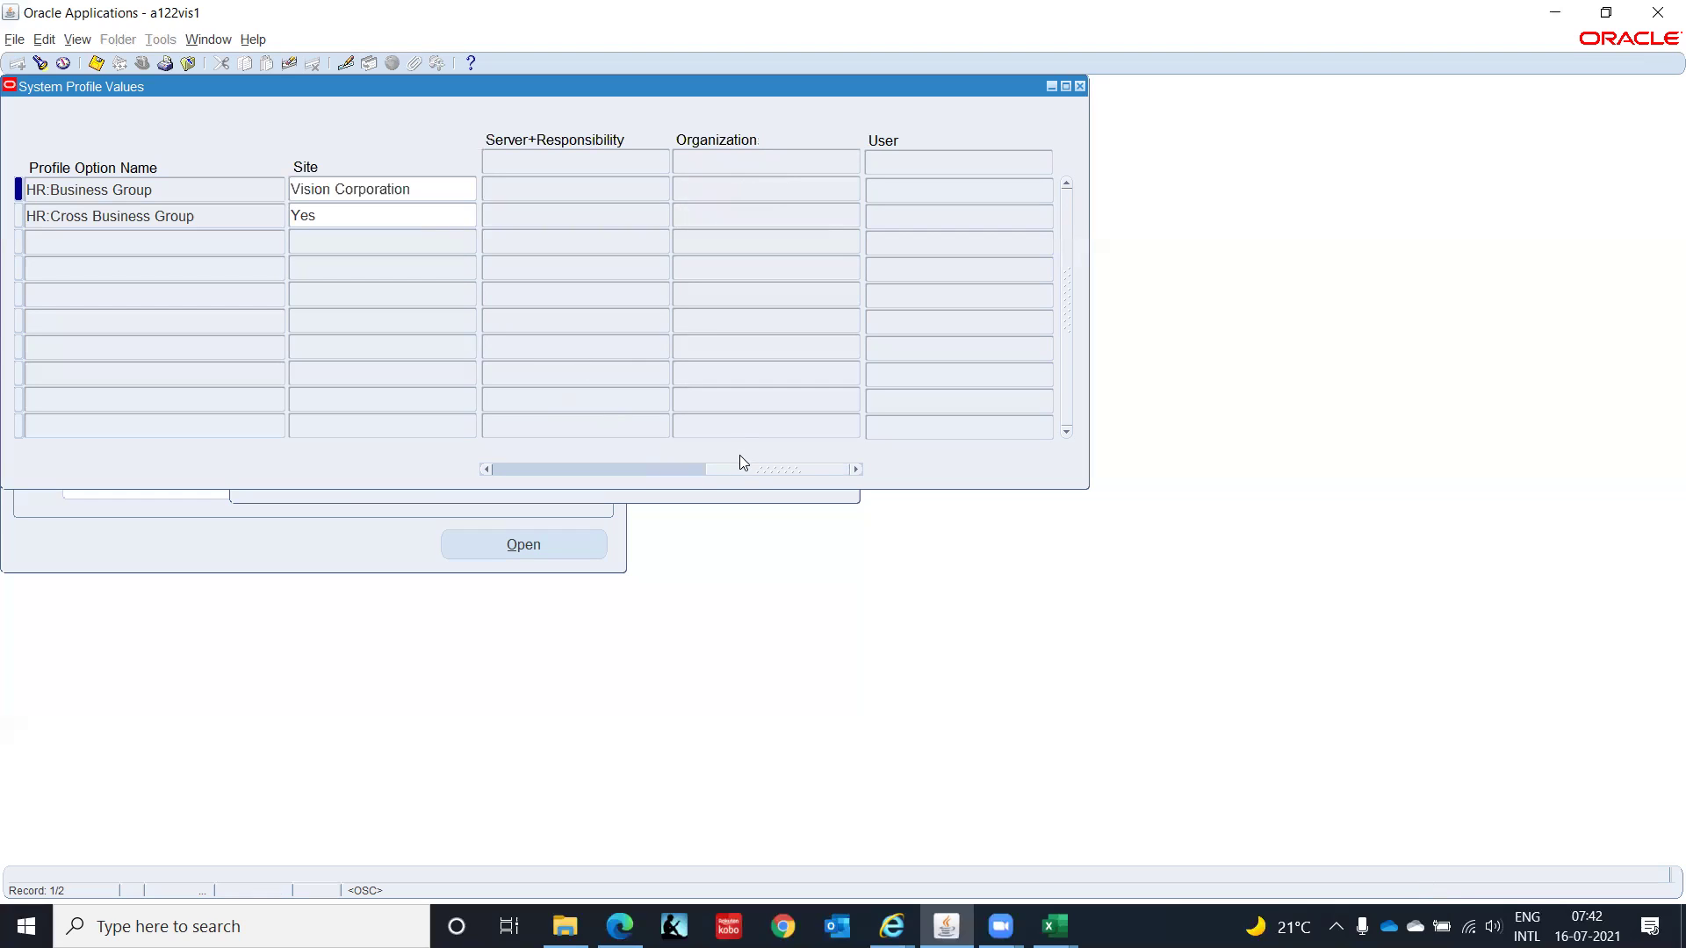
left_click(702, 471)
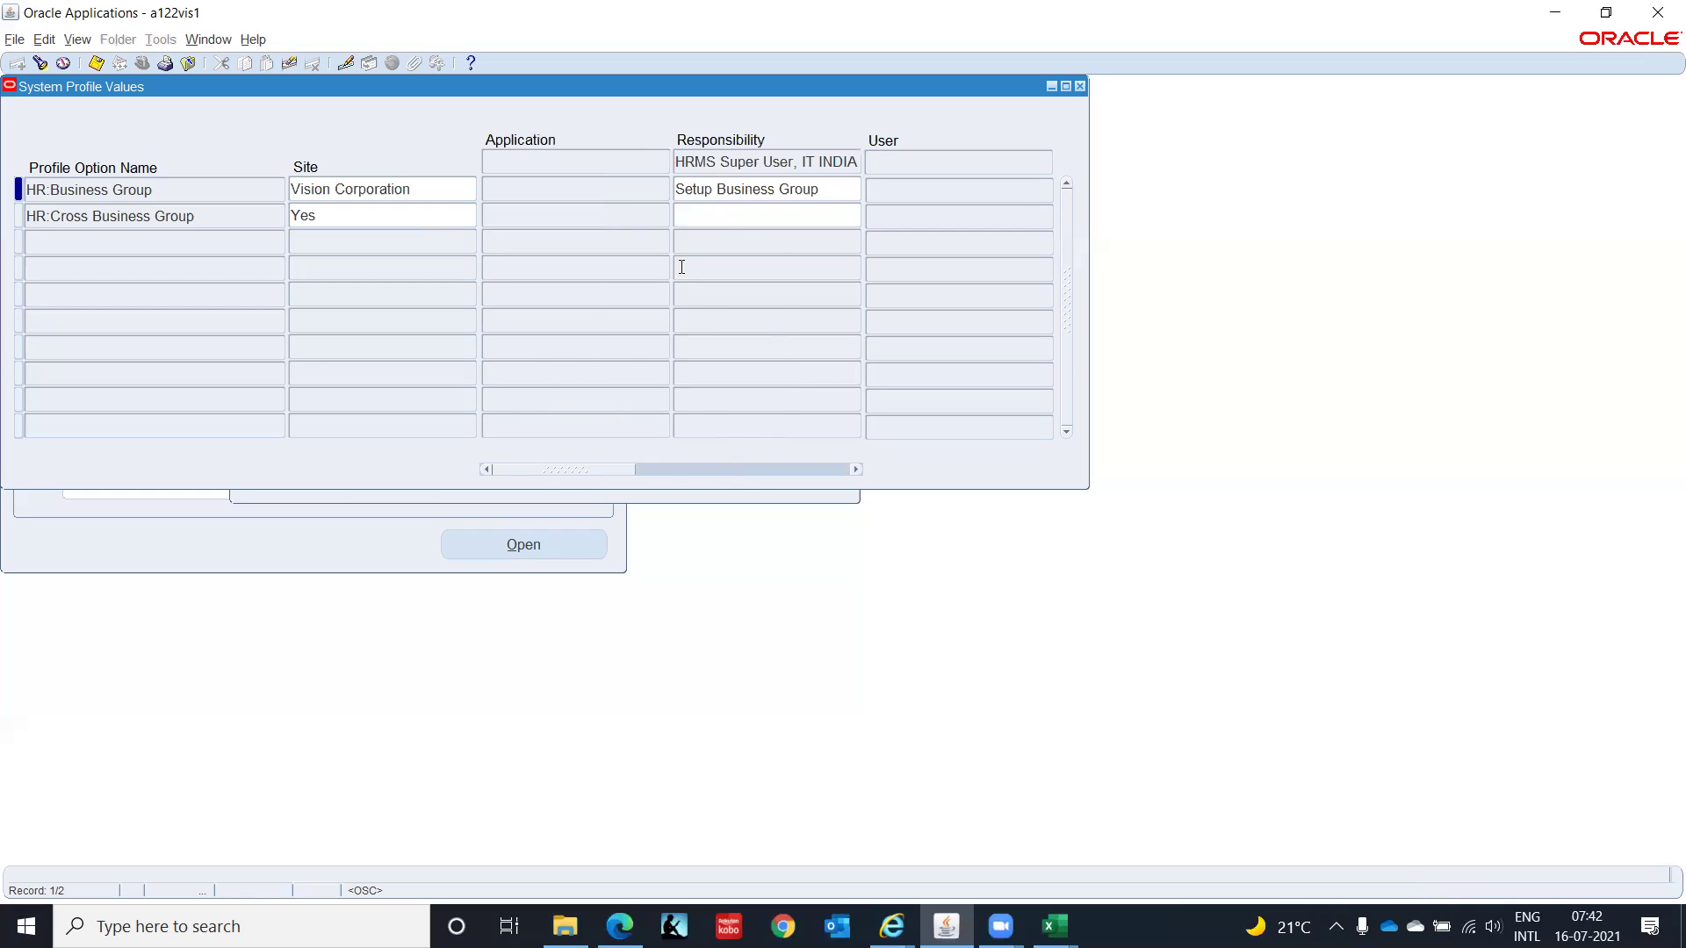
key("ctrl+s")
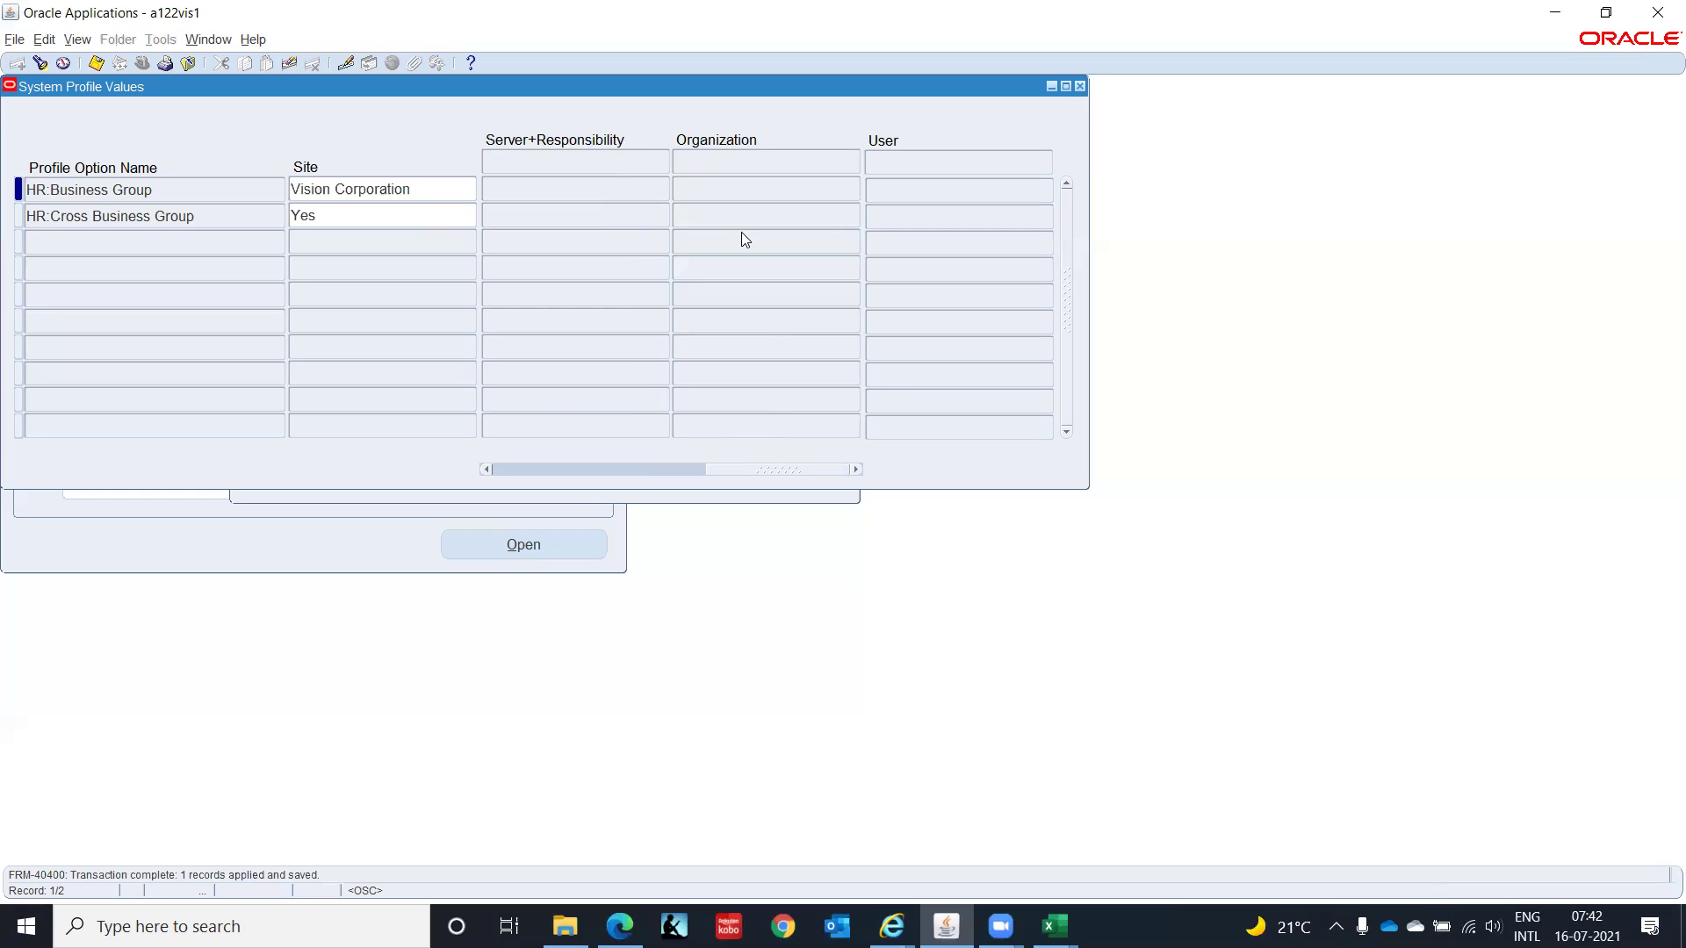
left_click(747, 472)
Step: Find the HR%Sec% system profile options for the same HRMS responsibility
left_click(40, 63)
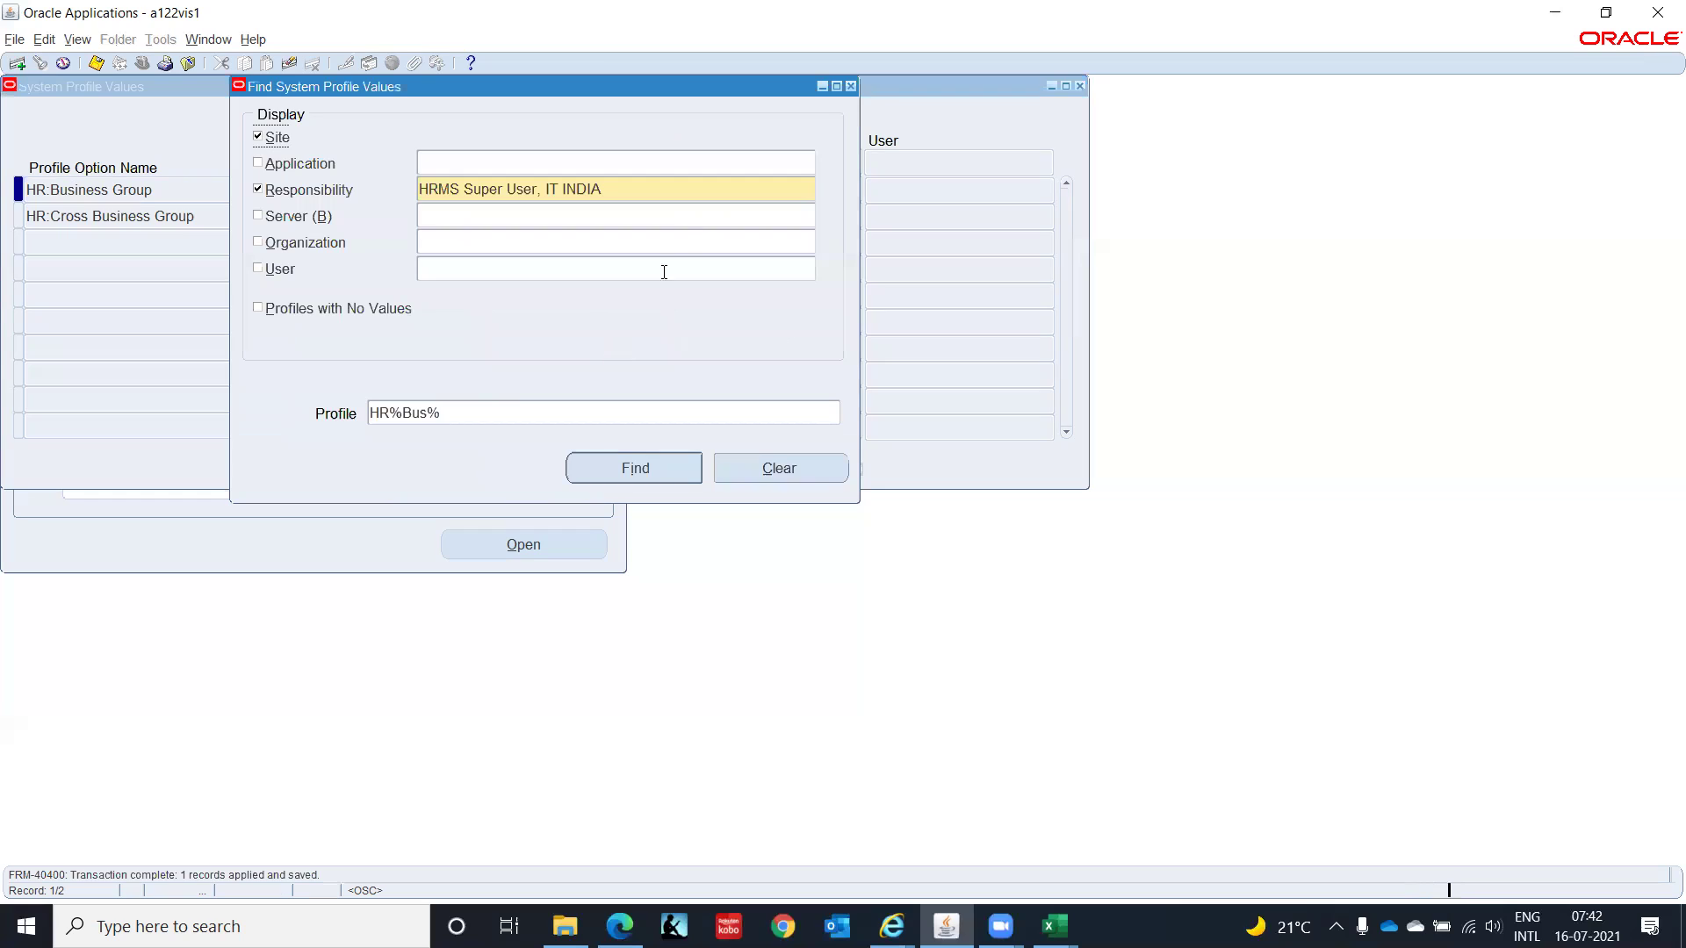
left_click(469, 413)
type("HR")
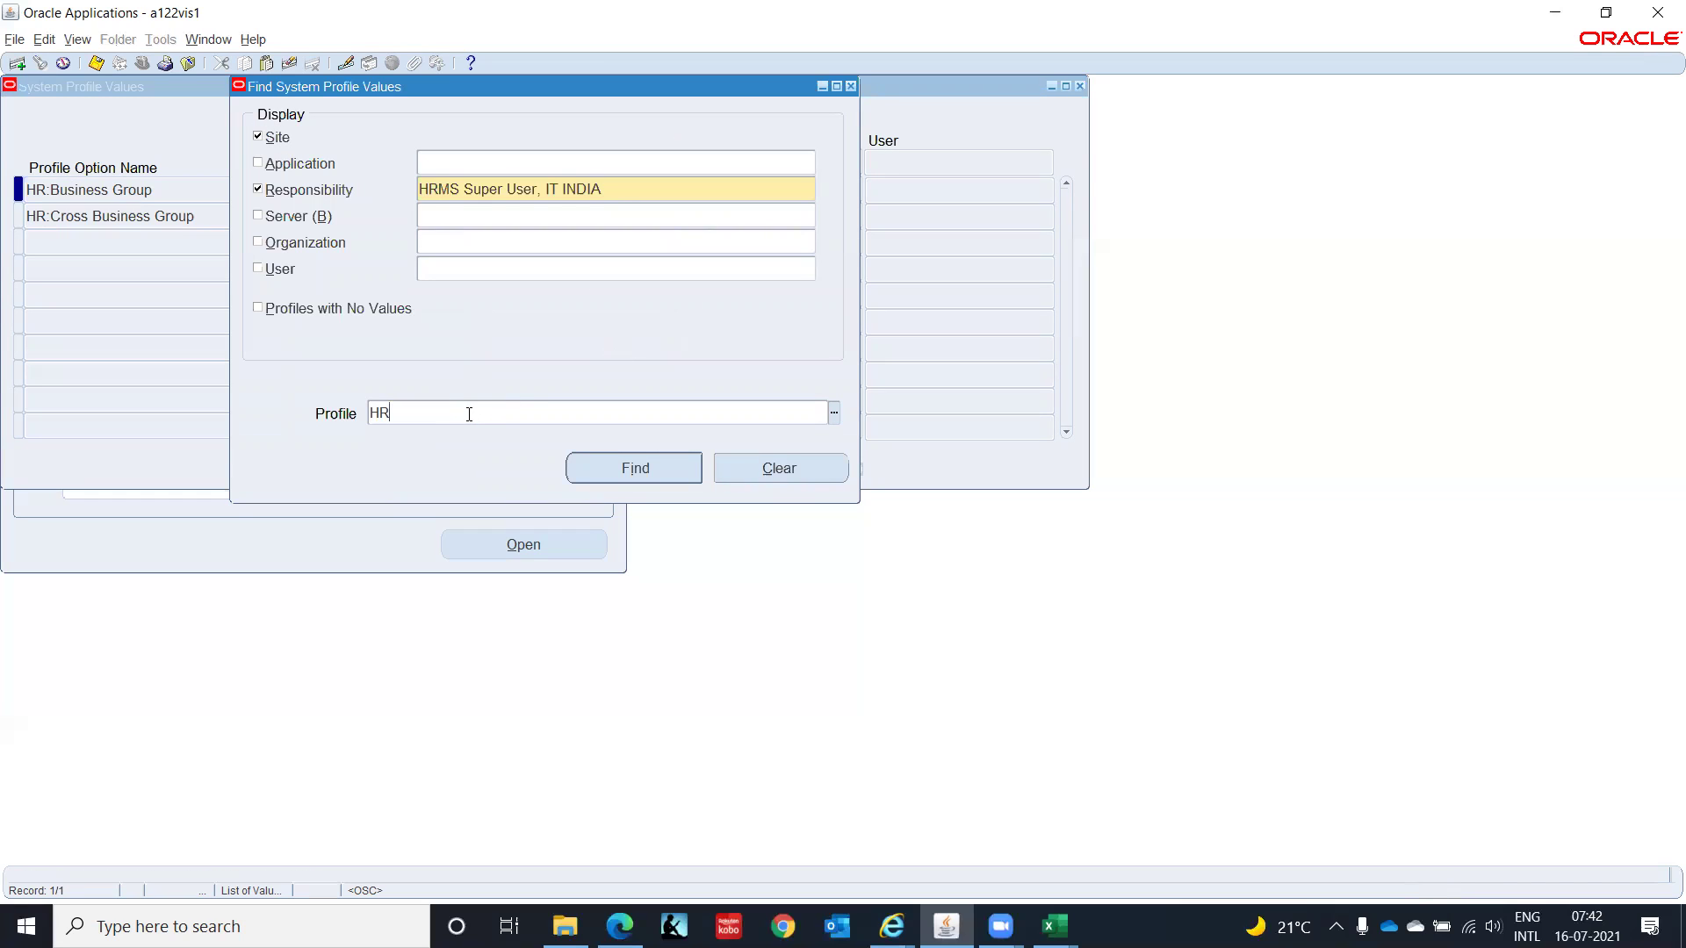
type("%Sec%")
key("Return")
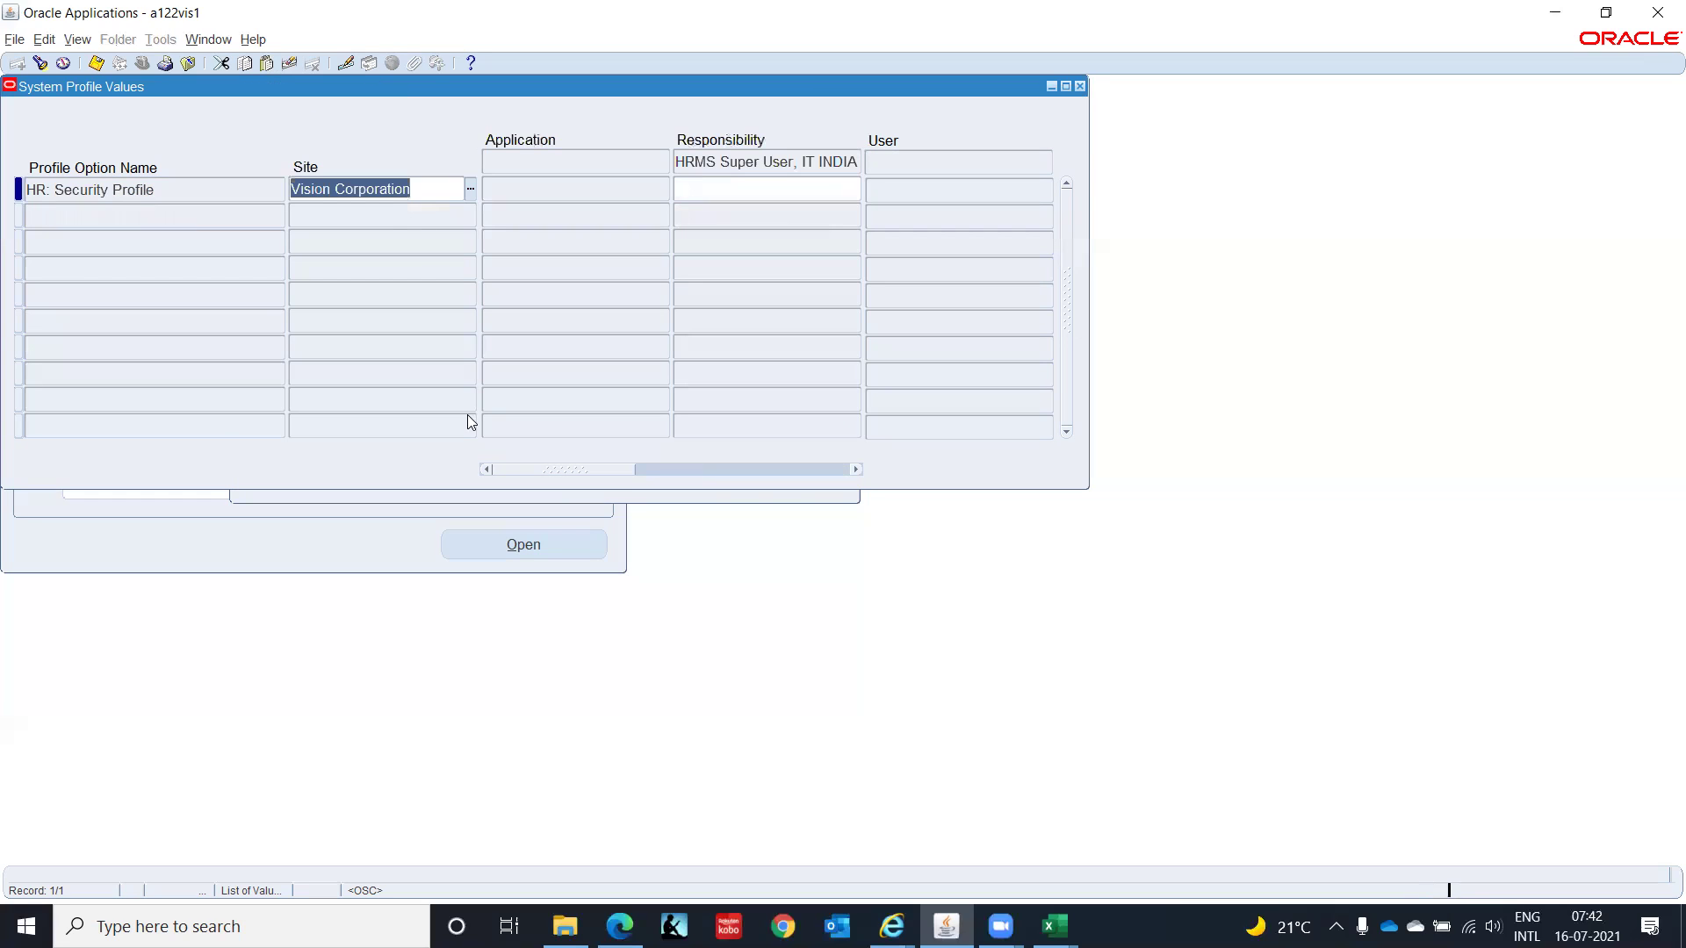
Step: Set HR: Security Profile to Setup Business Group for the HRMS Super User, IT INDIA responsibility and save
left_click(753, 187)
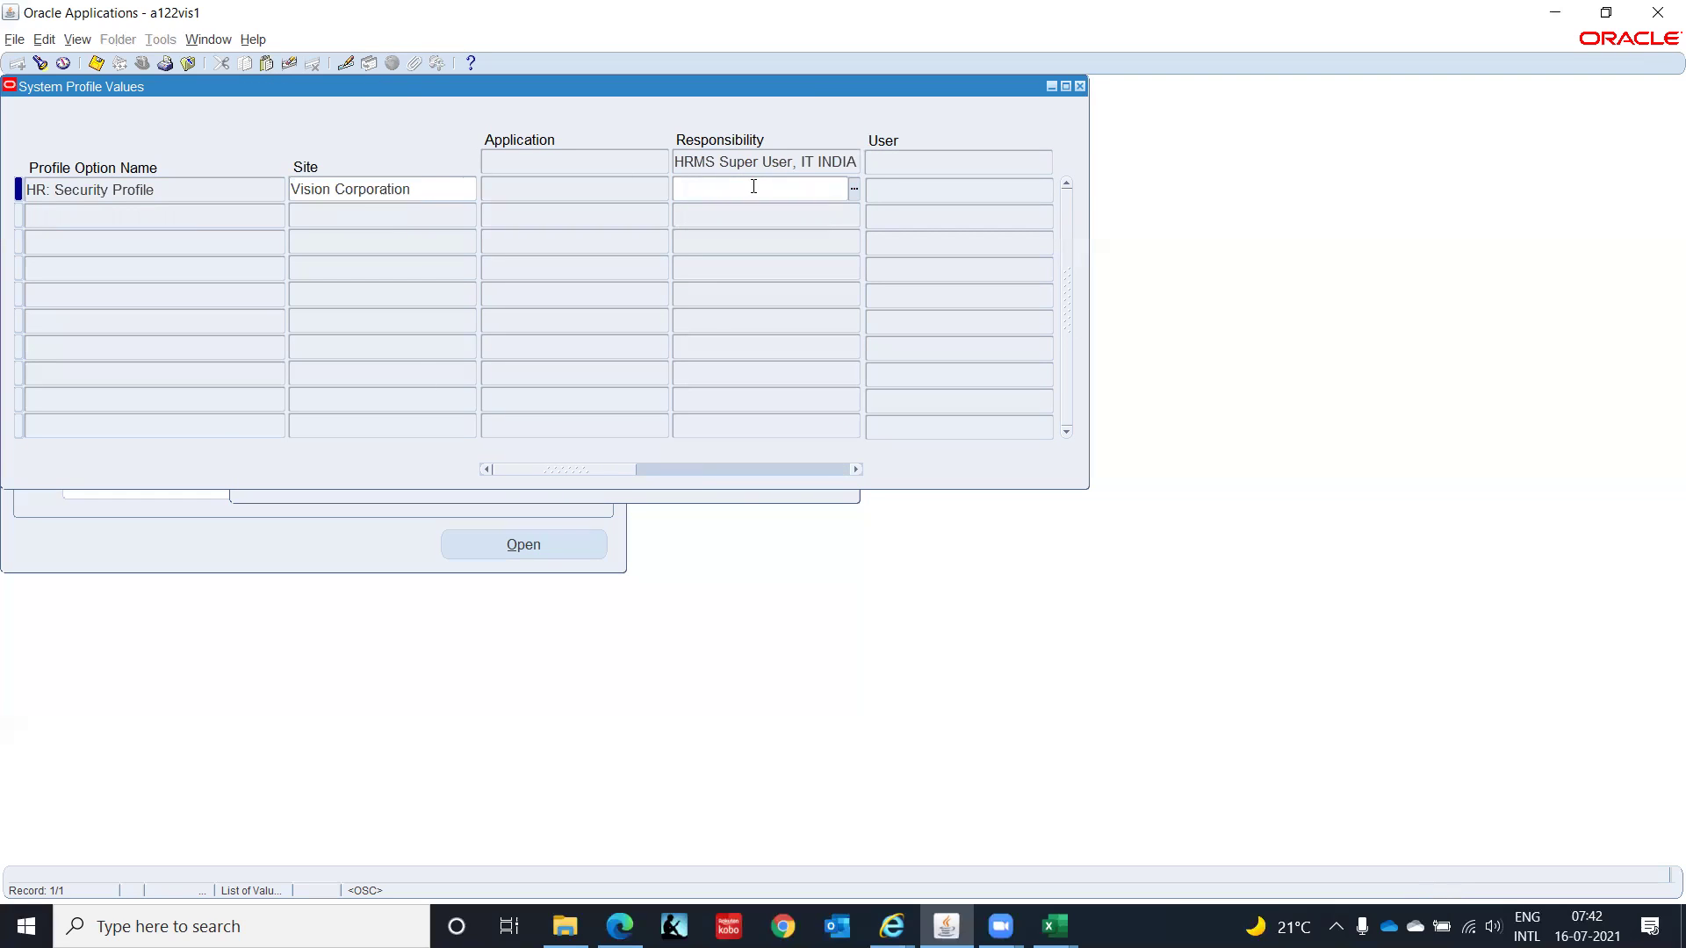
type("Set")
key("Tab")
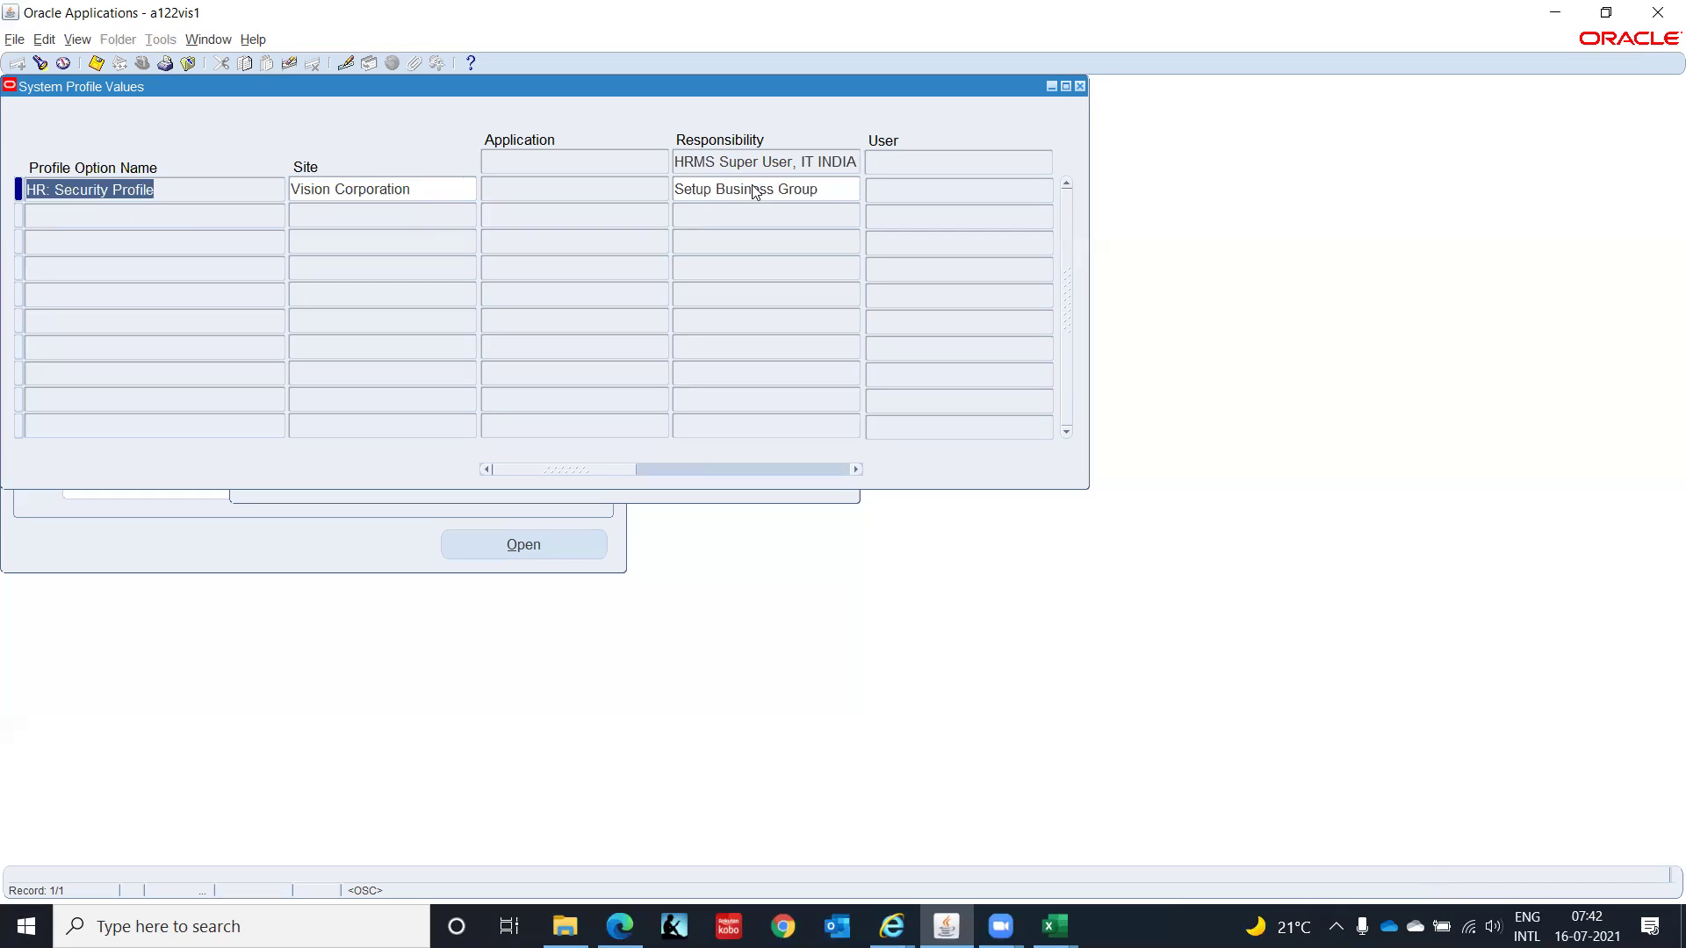
key("ctrl+s")
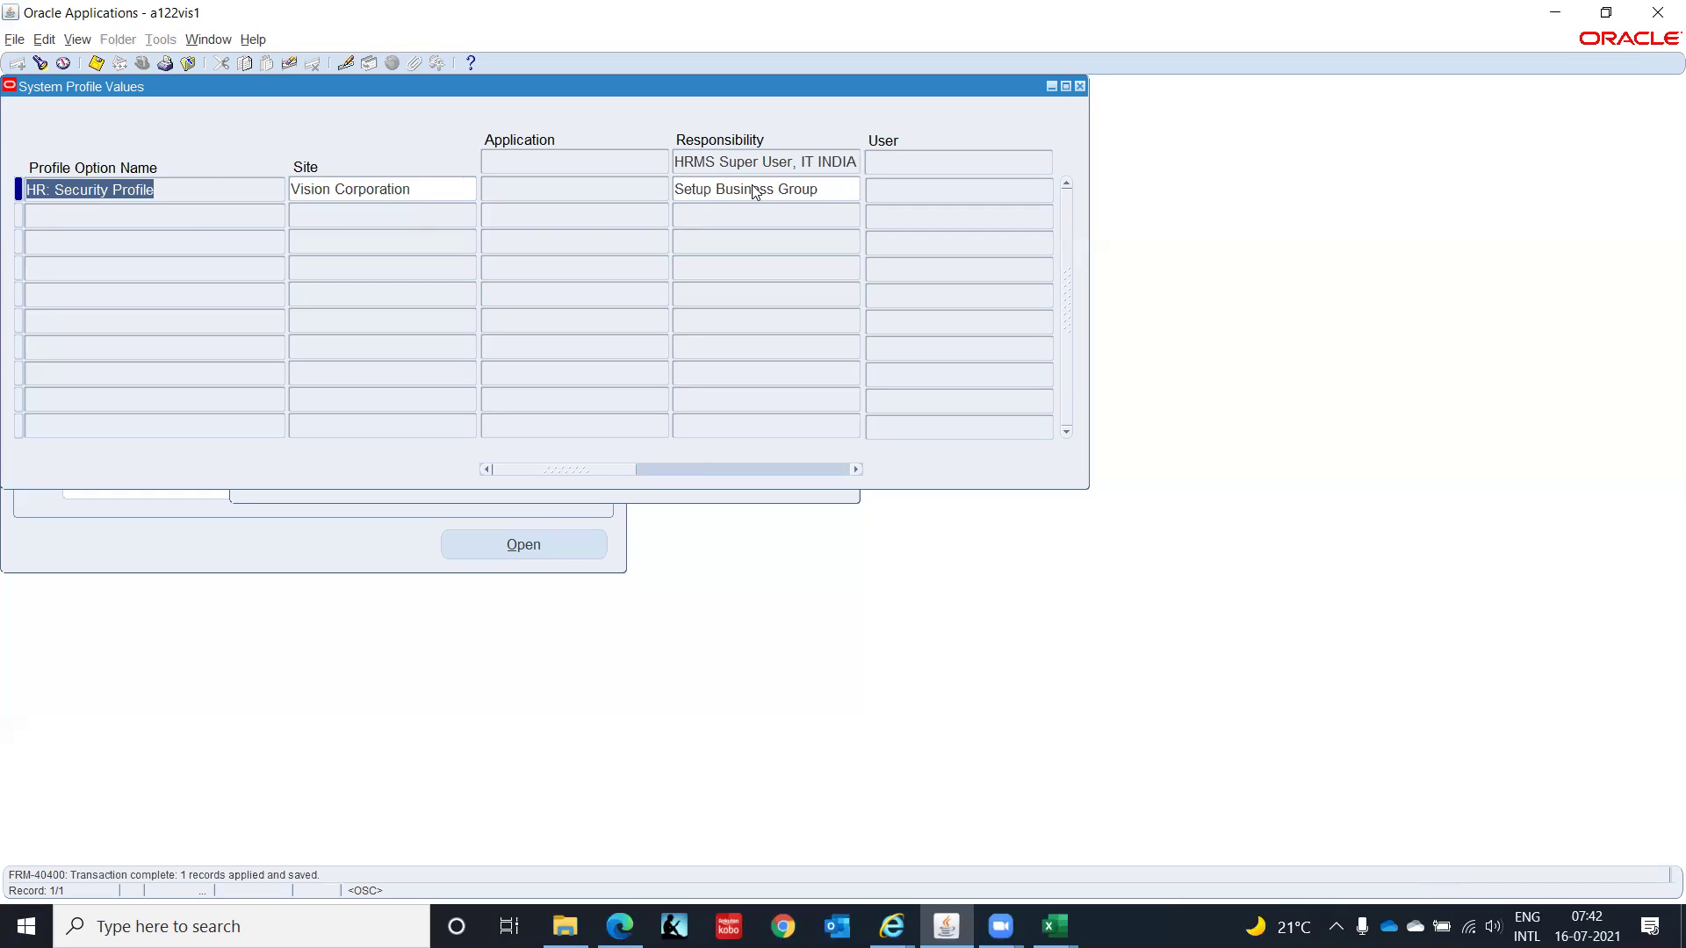
Step: Find the HR%Sec% profile options for the Inventory Super User, IT India responsibility, filtering the responsibilities by %IT Indi
left_click(40, 64)
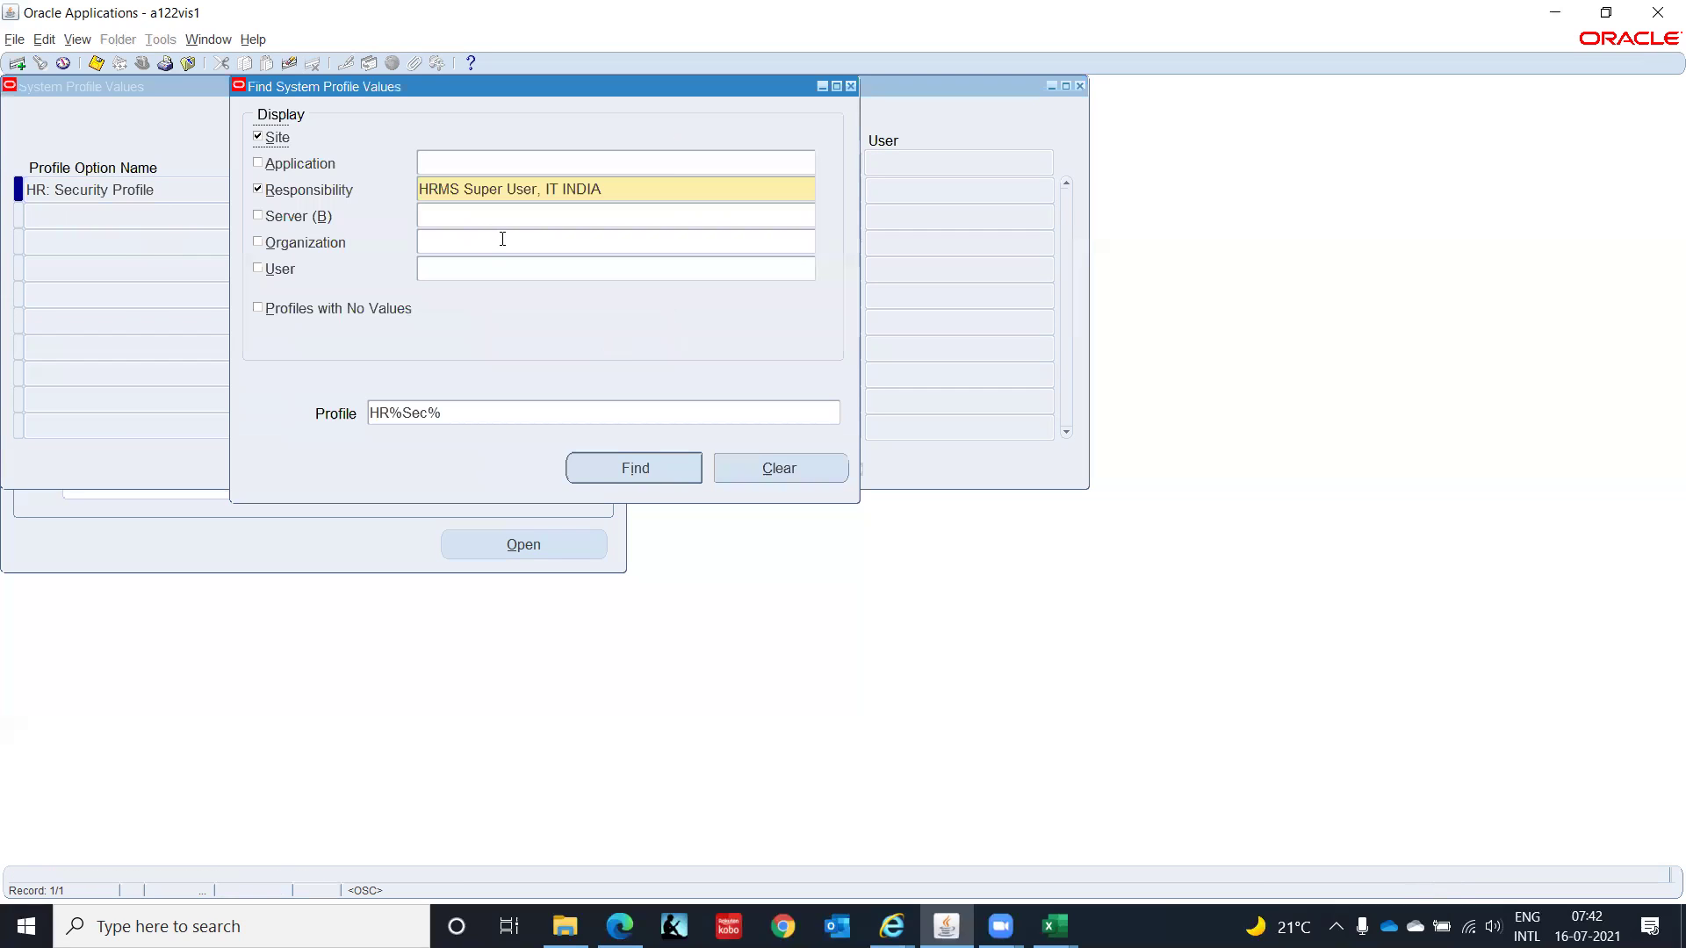
left_click(673, 184)
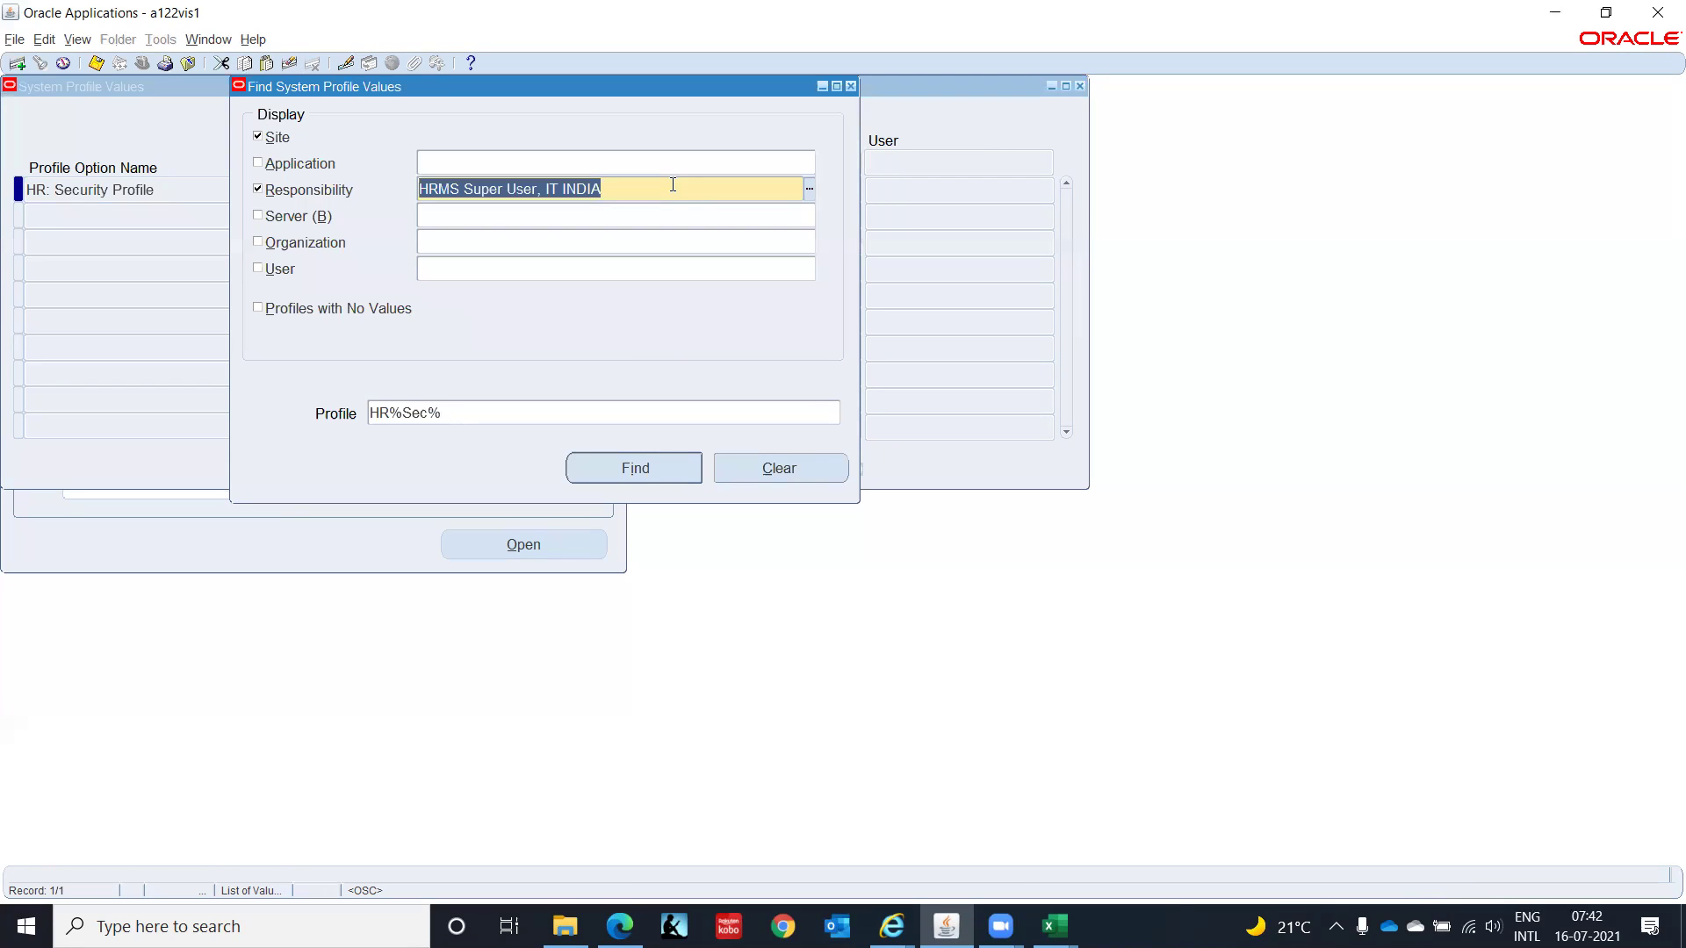
type("%IT ")
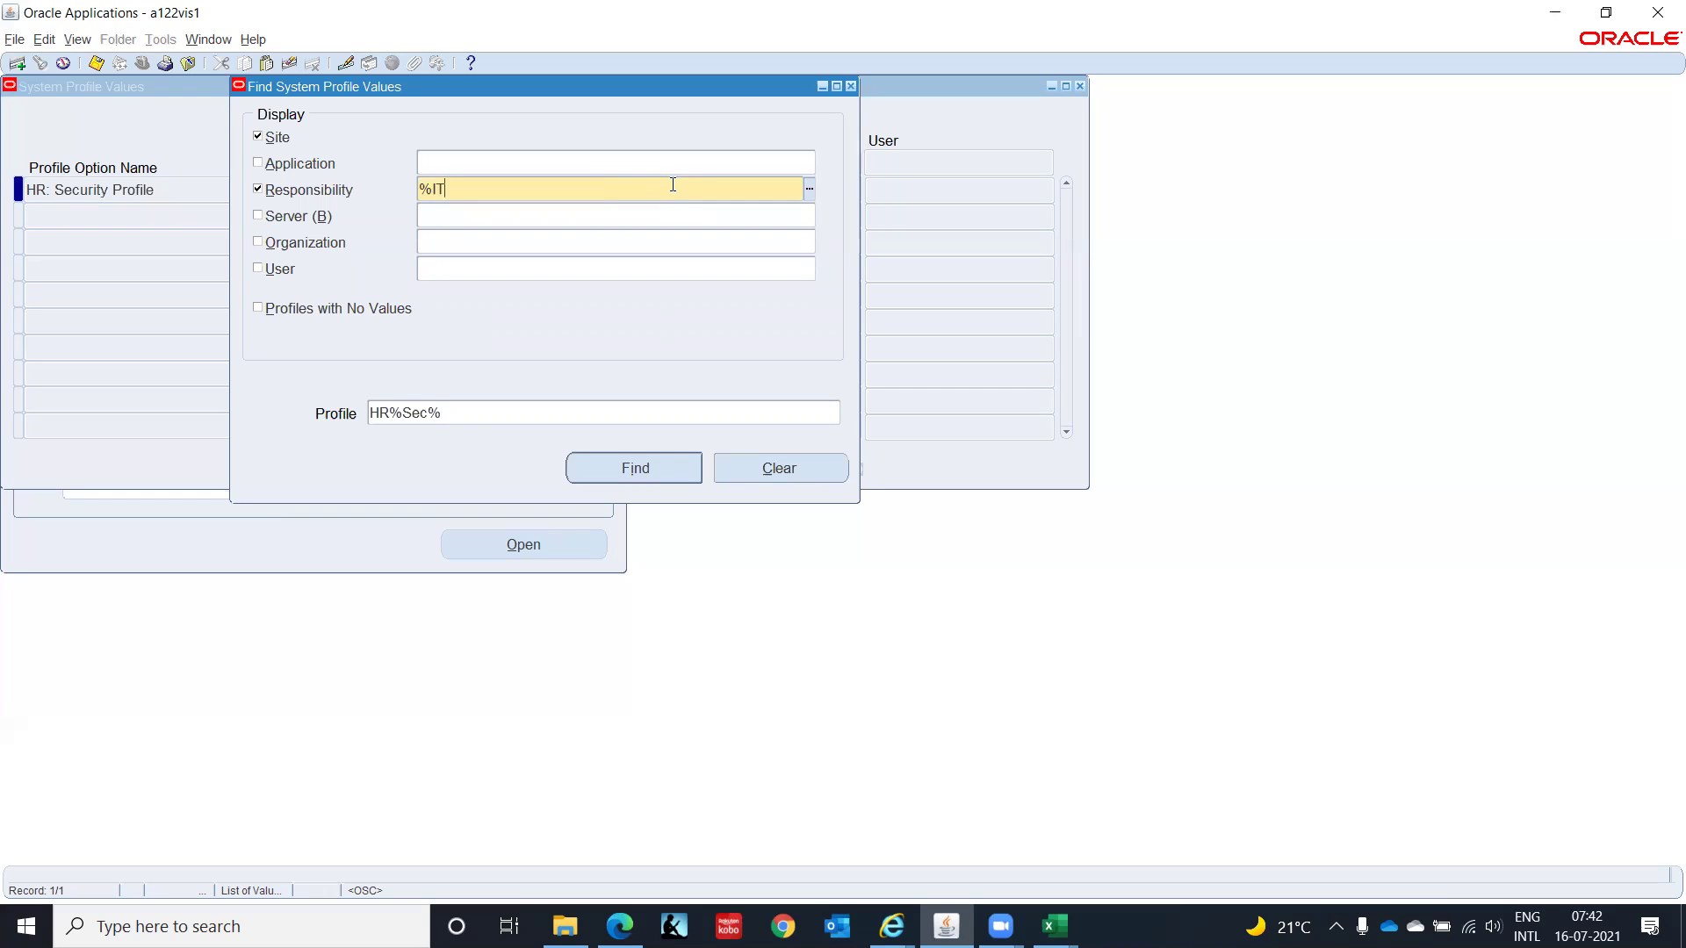
type("Indi")
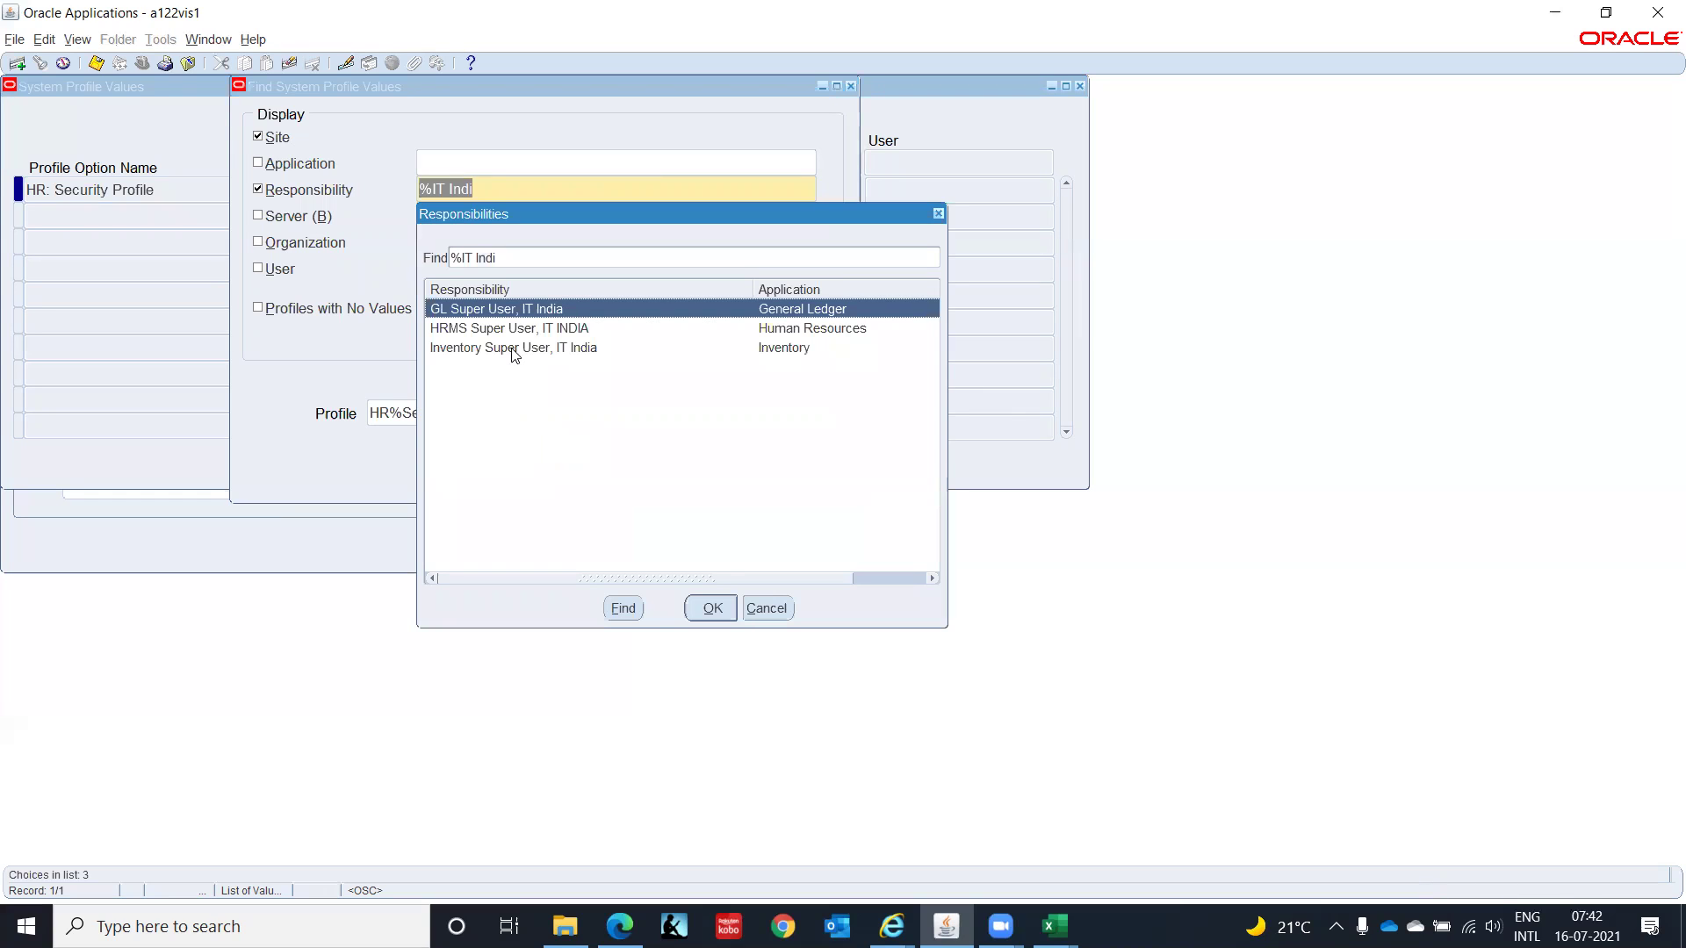
left_click(513, 351)
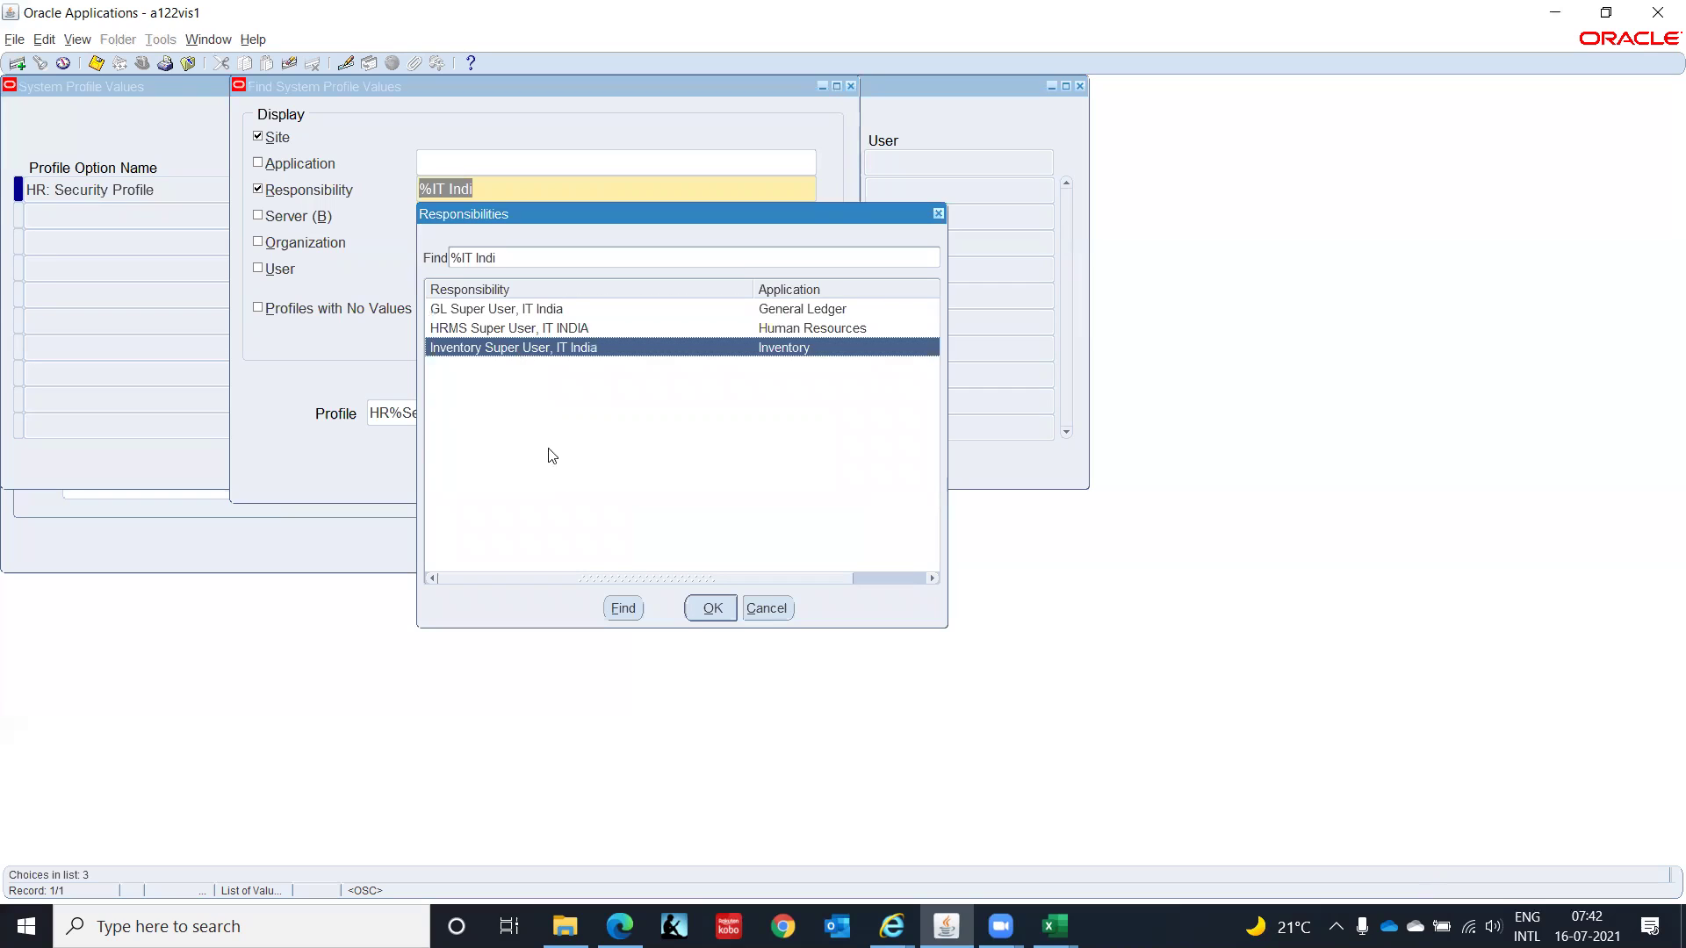
left_click(709, 610)
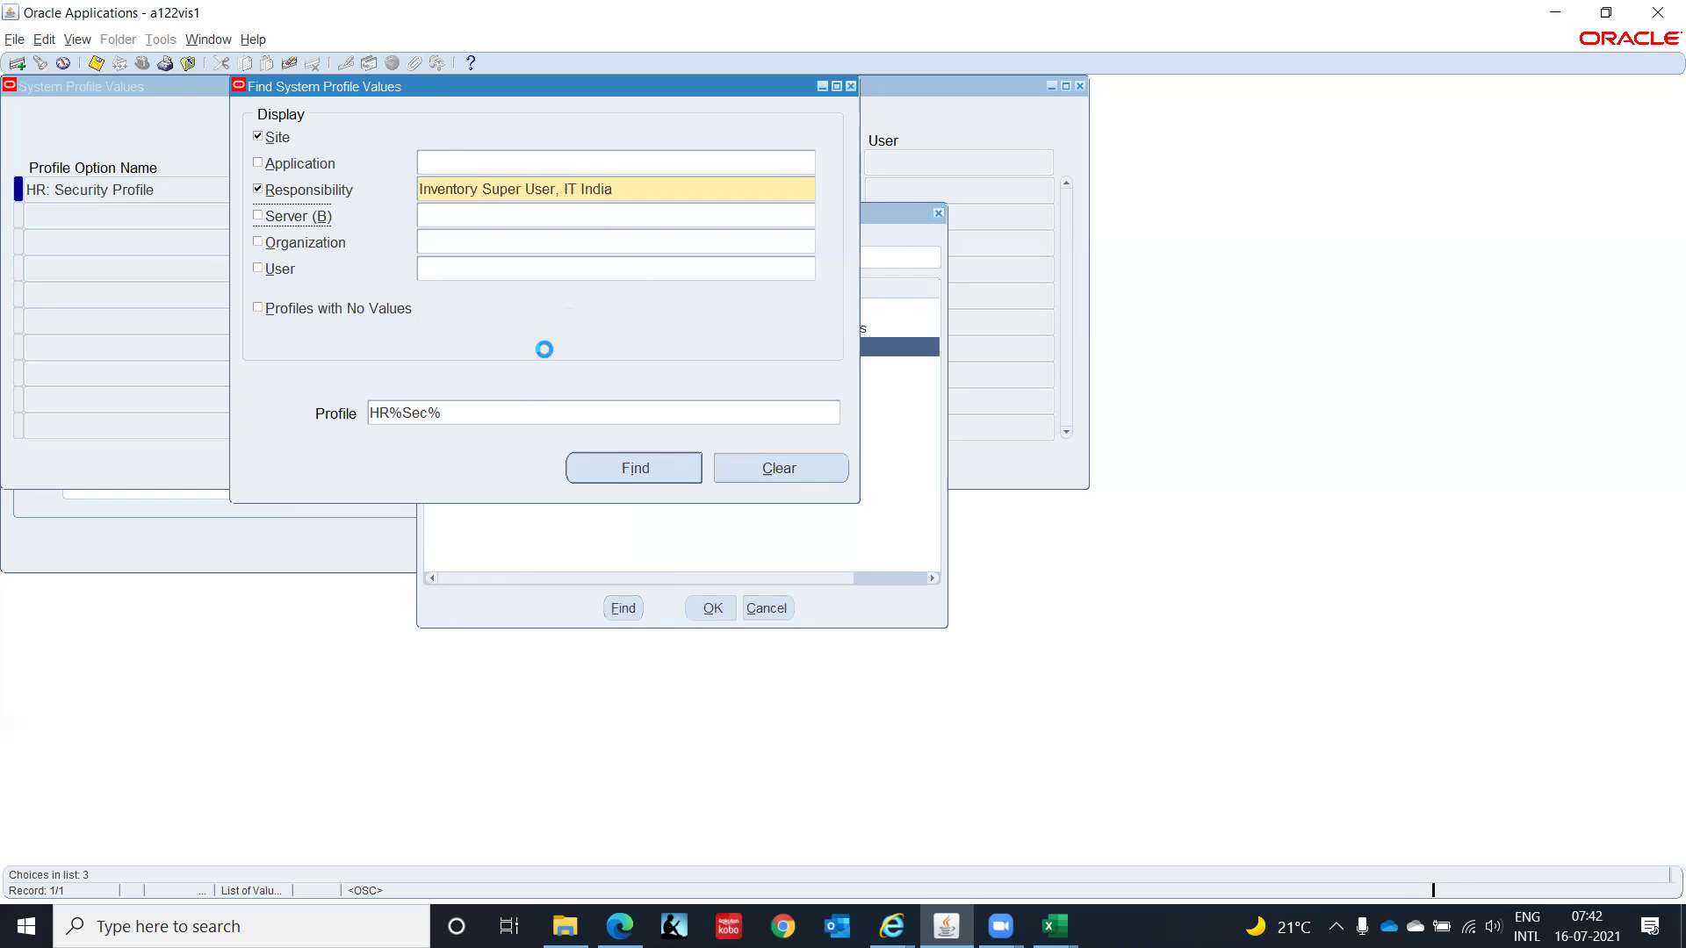
left_click(629, 480)
Step: Set HR: Security Profile to Setup Business Group for the Inventory Super User, IT India responsibility and save
left_click(724, 190)
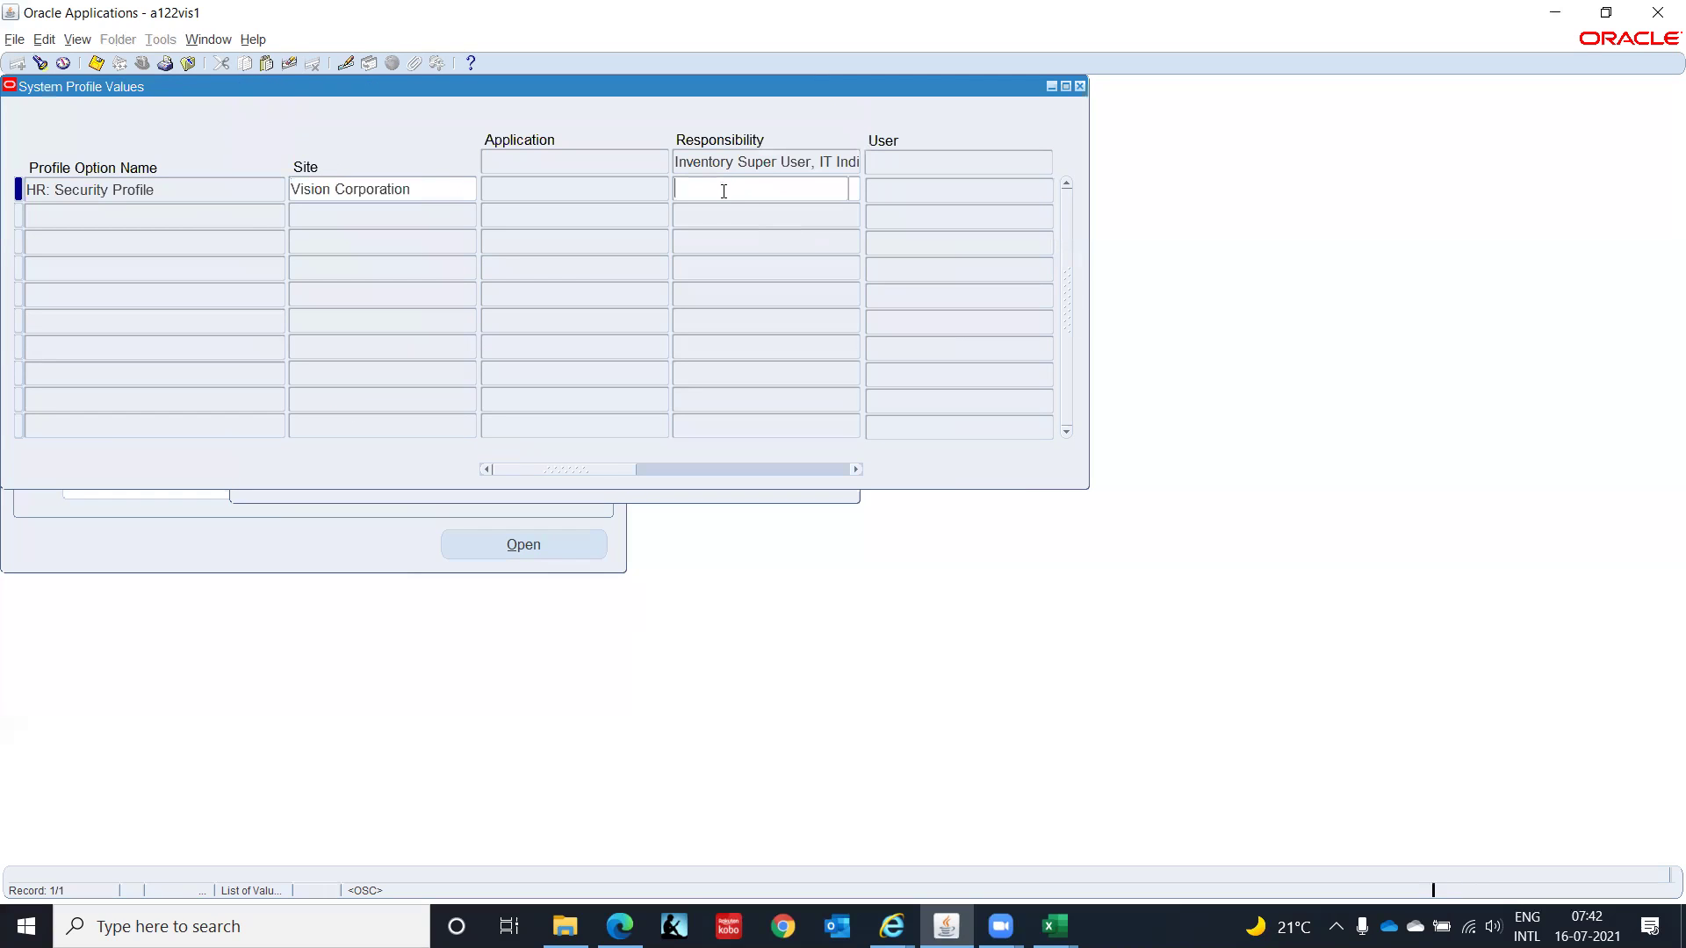
type("Set")
key("Tab")
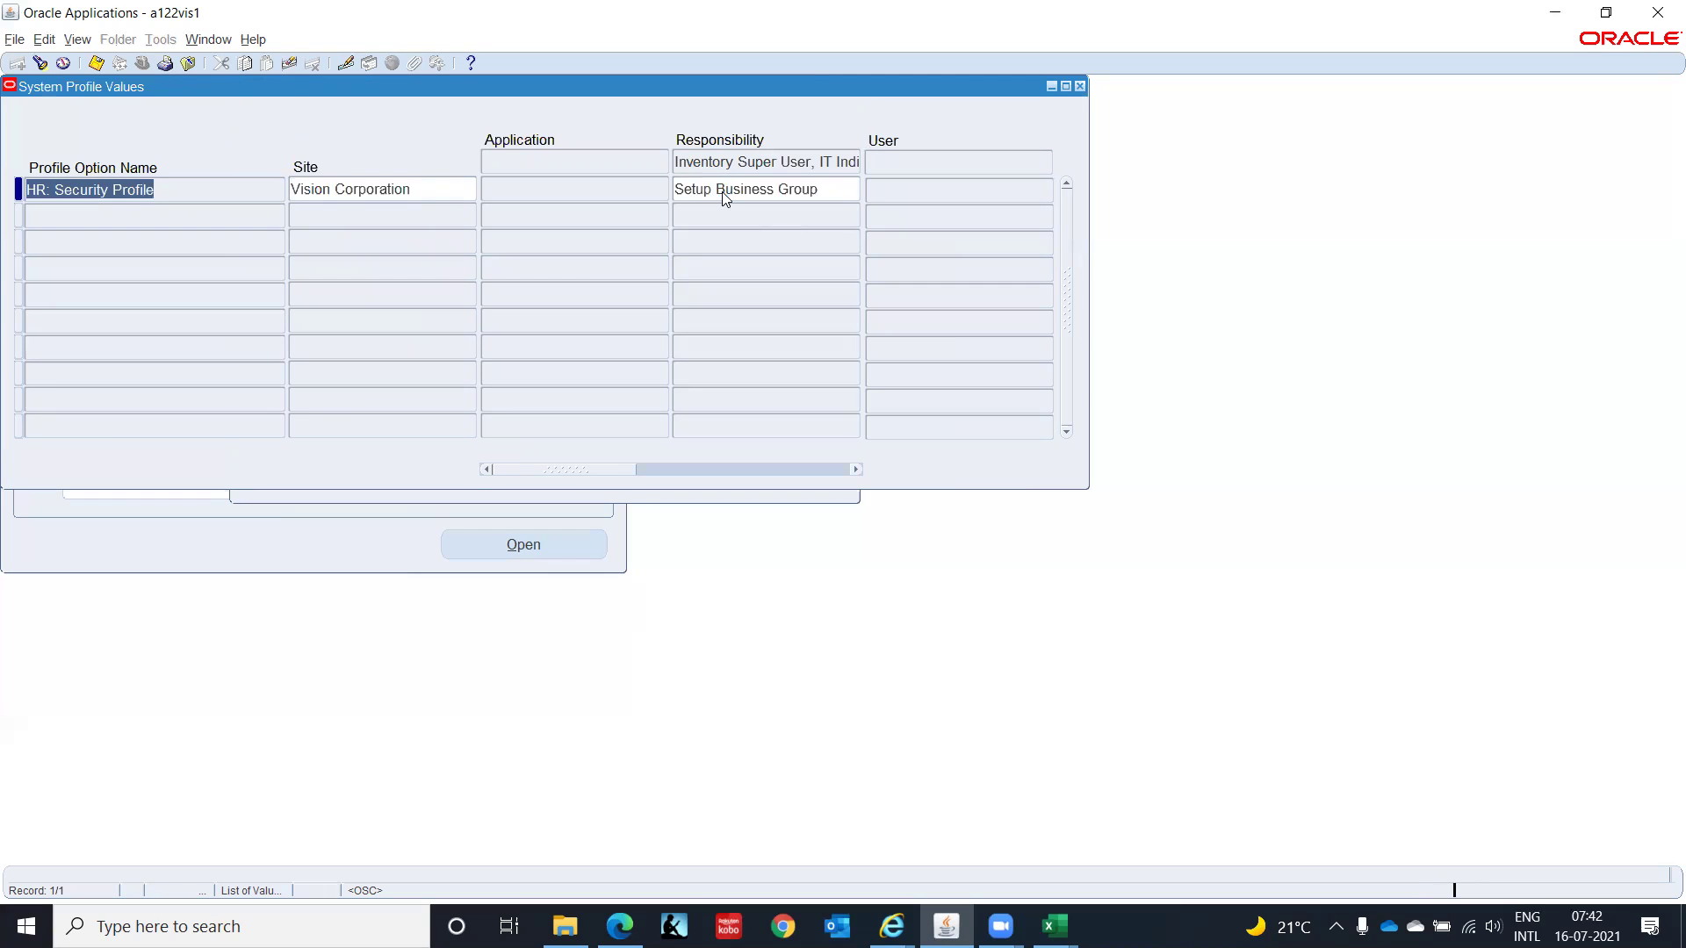
key("ctrl+s")
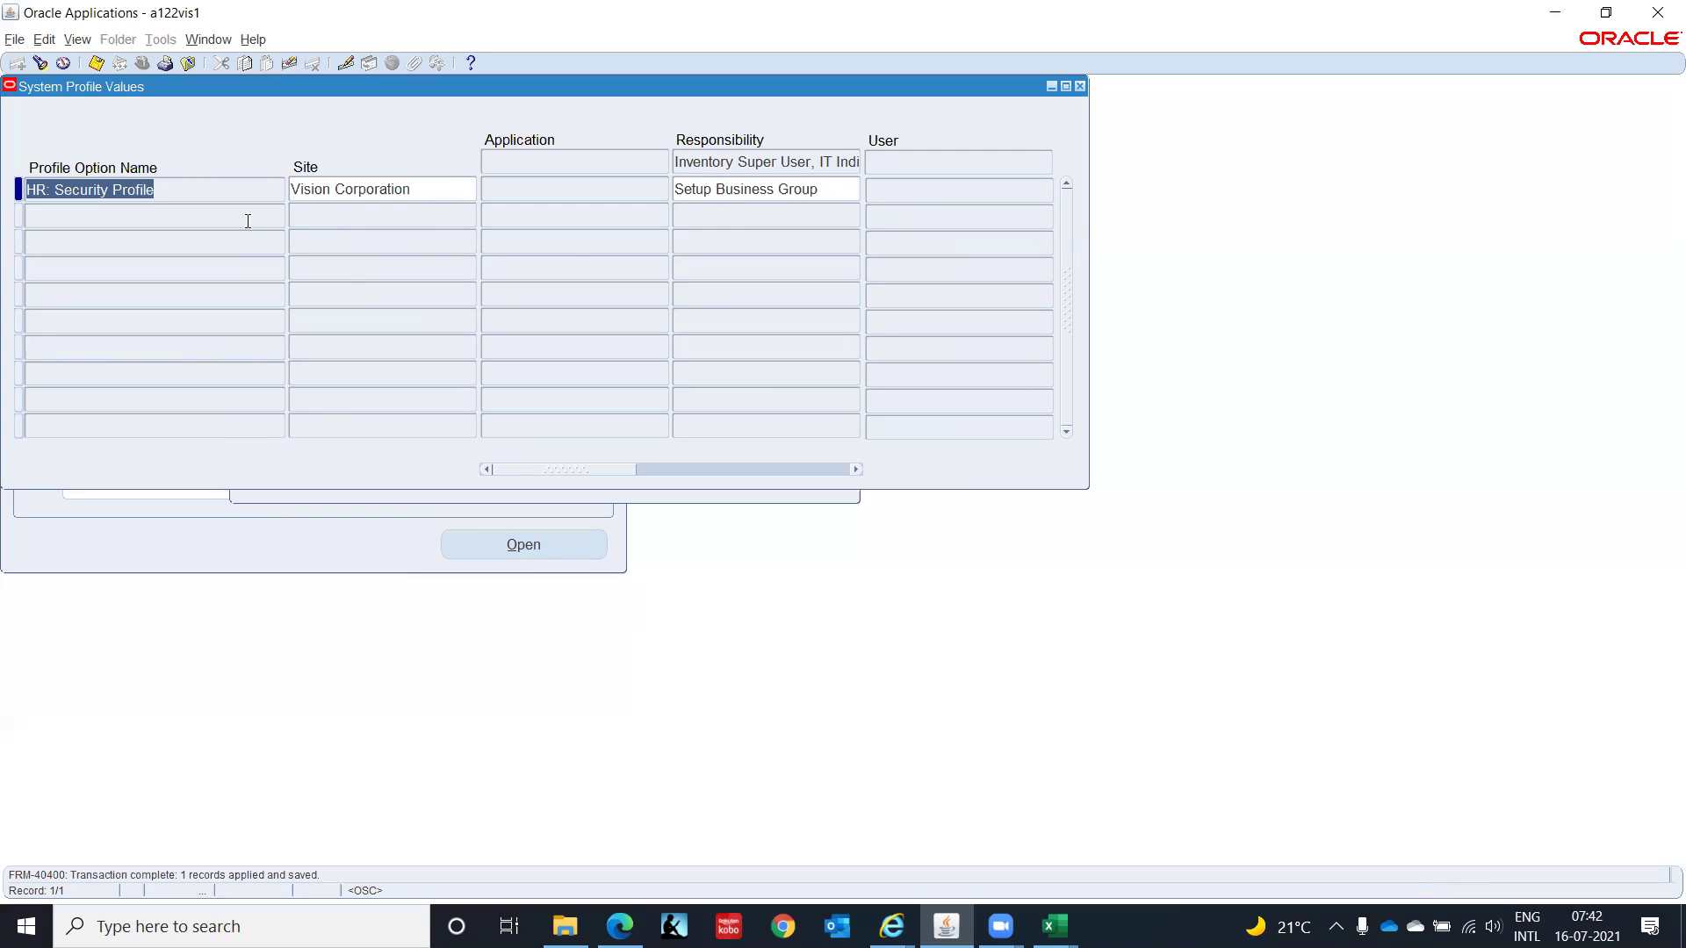
Step: Query the HR%Bus profile options for Inventory Super User, IT India to check its business group value, and save
left_click(40, 63)
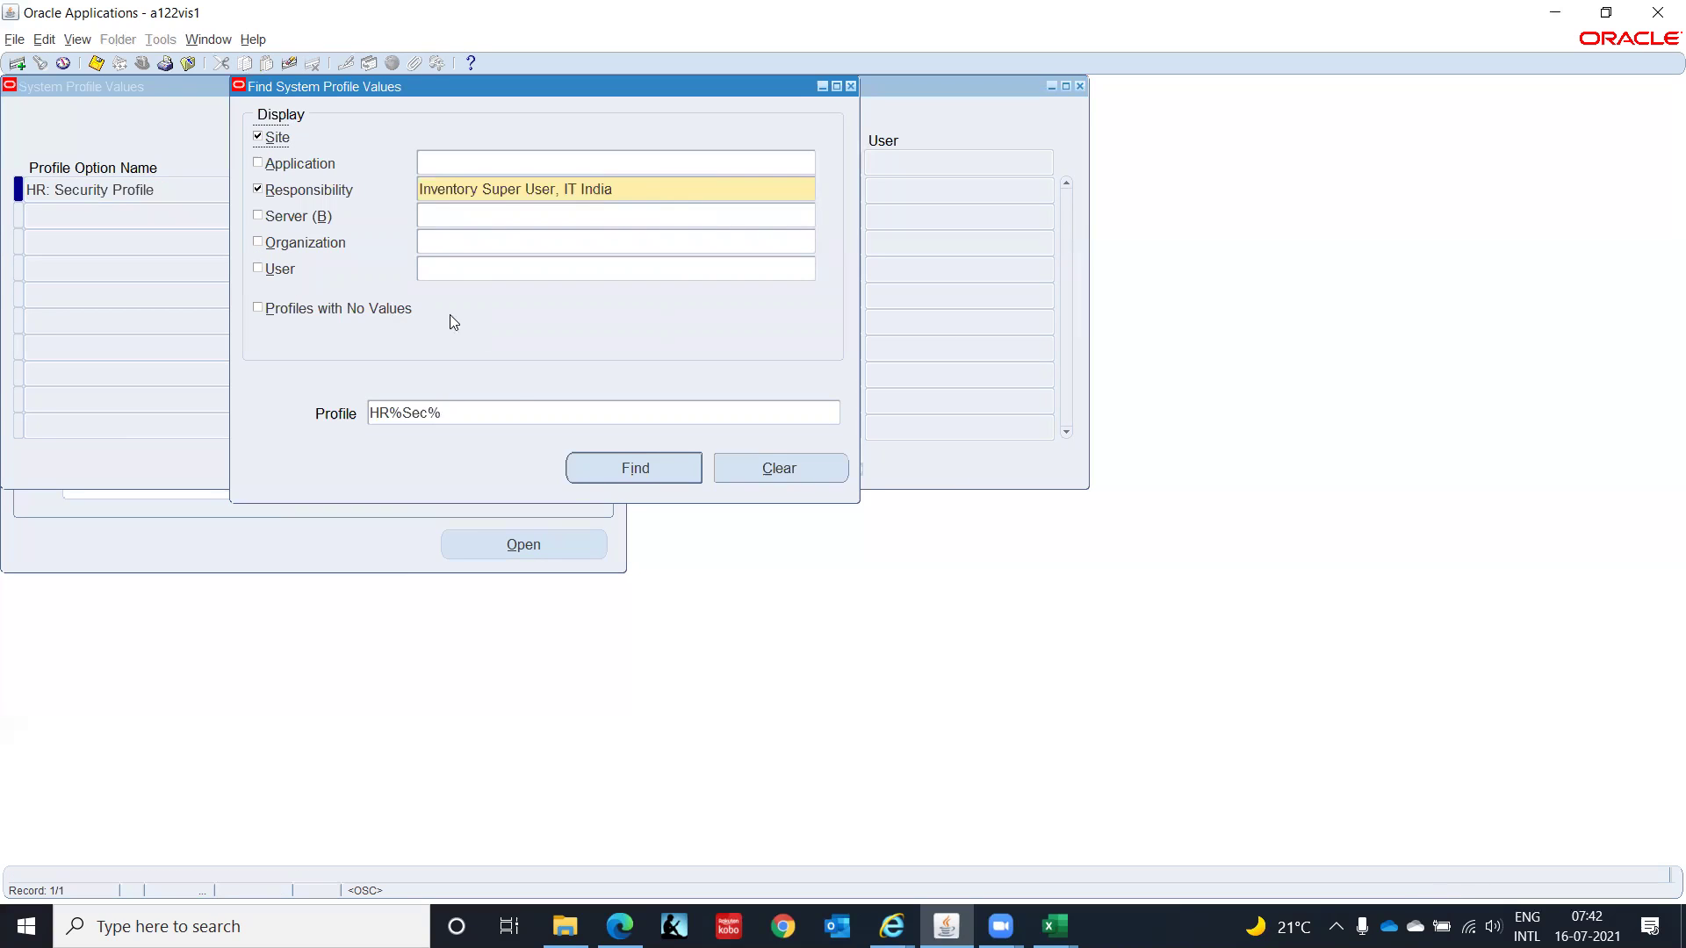
left_click(495, 414)
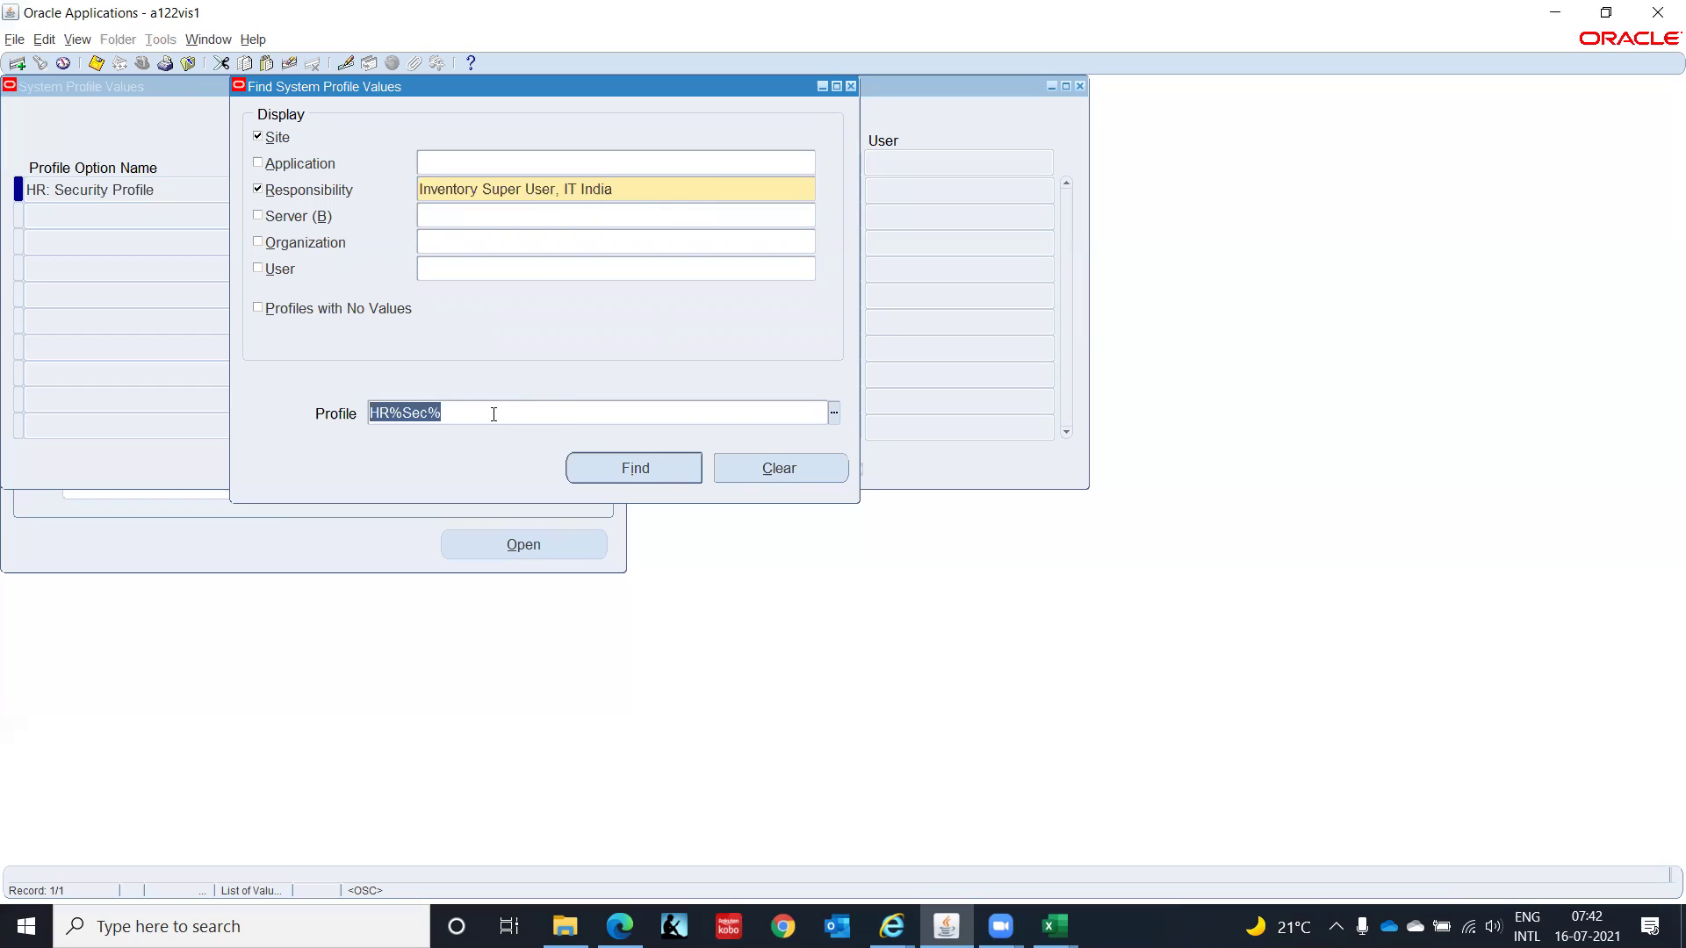
type("HR%Bus")
key("Tab")
left_click(490, 413)
left_click(490, 414)
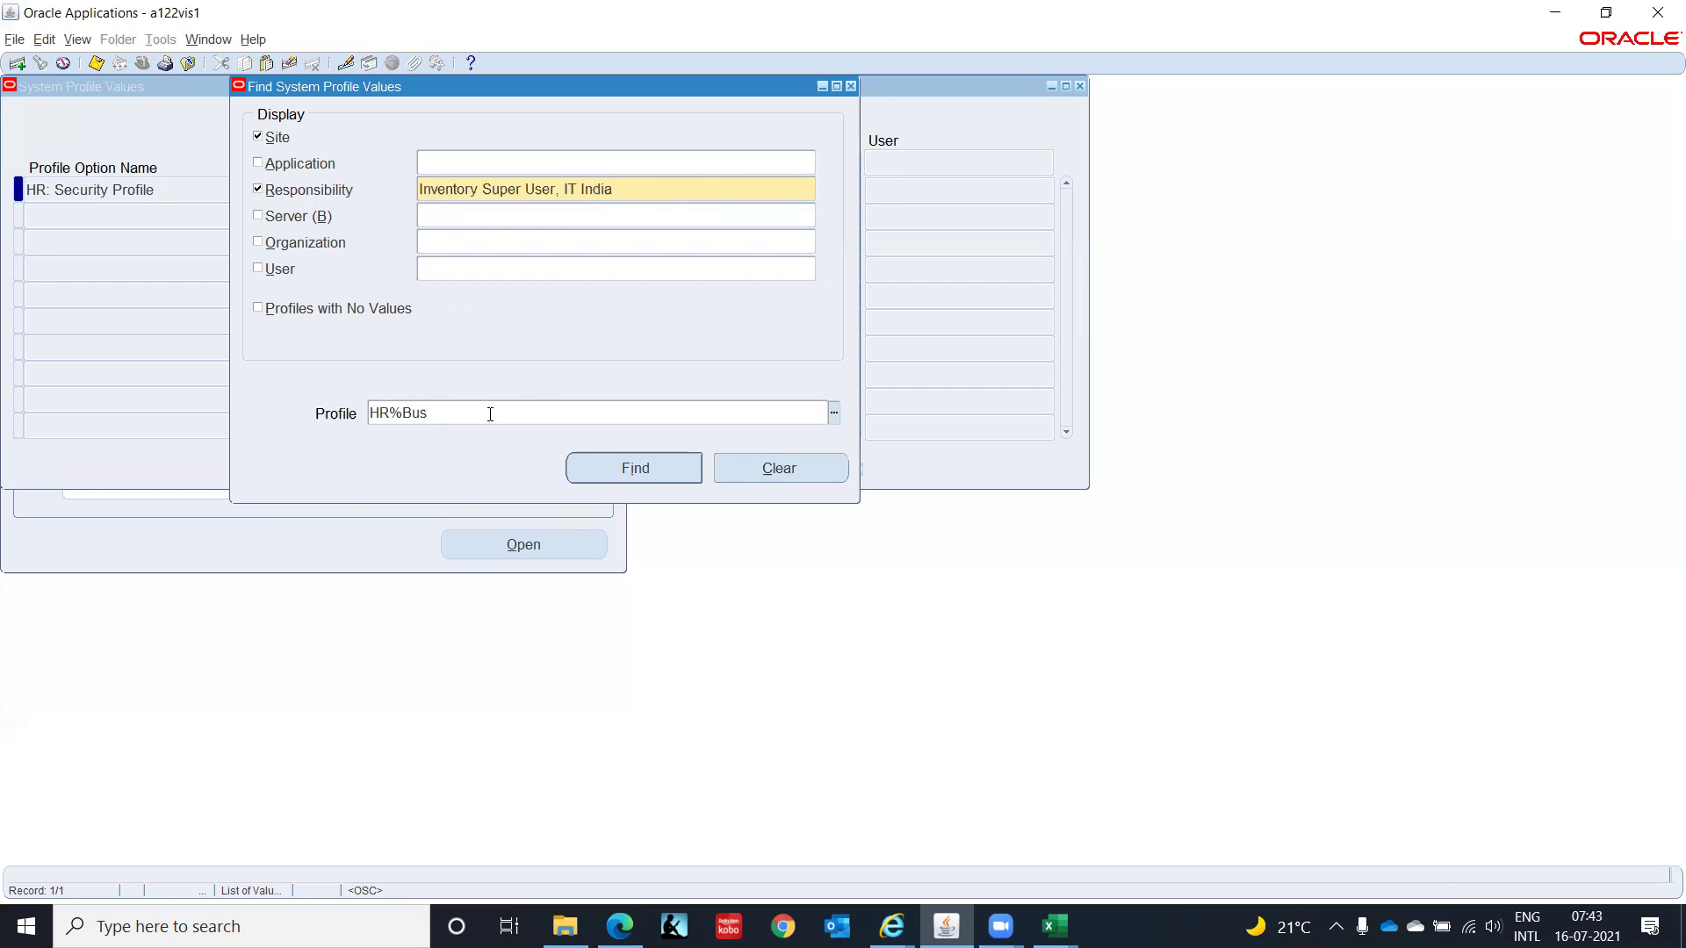
key("Return")
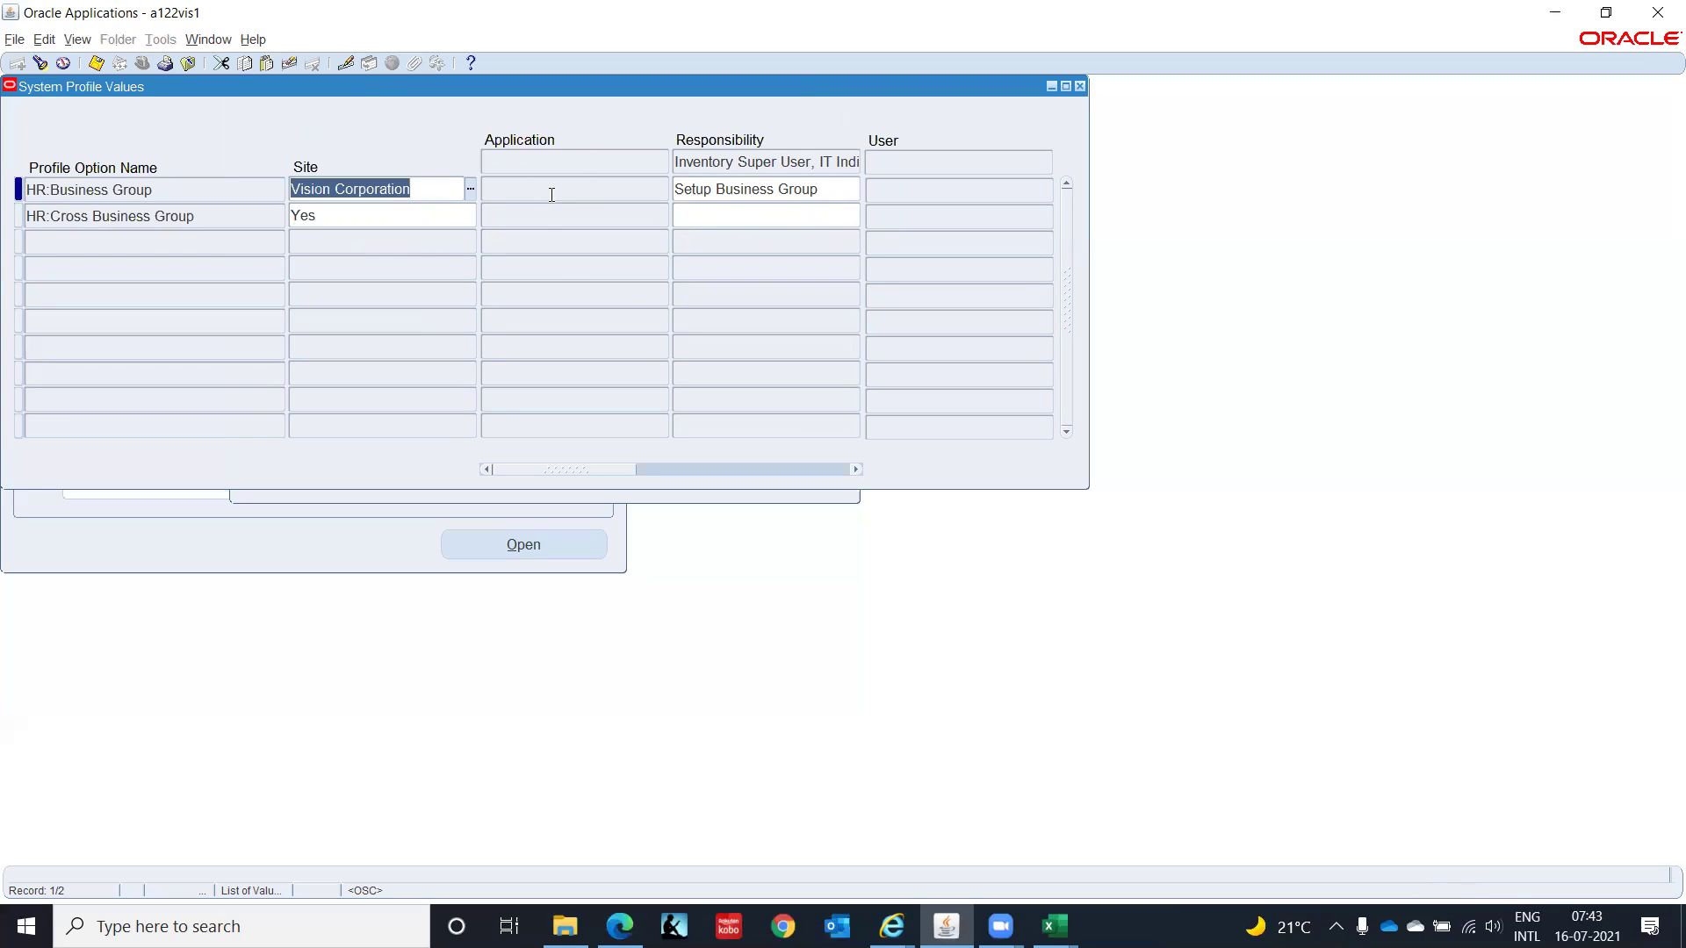
key("ctrl+s")
Step: Close the system profile form and open the list of responsibilities to switch to
key("F4")
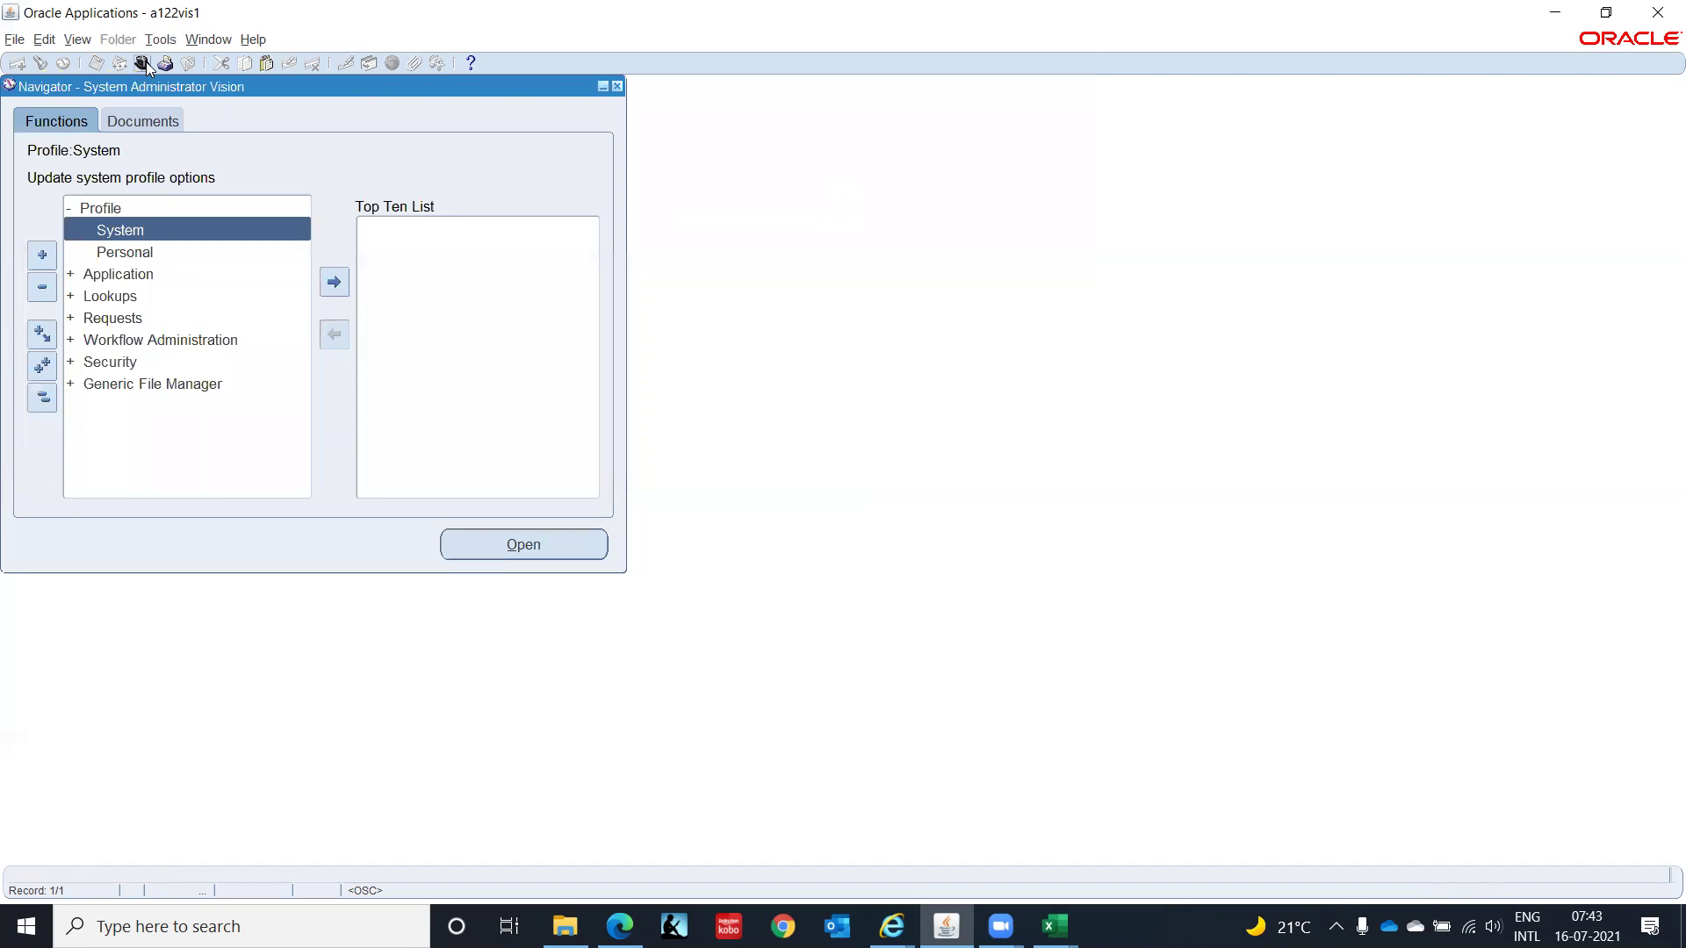
left_click(143, 64)
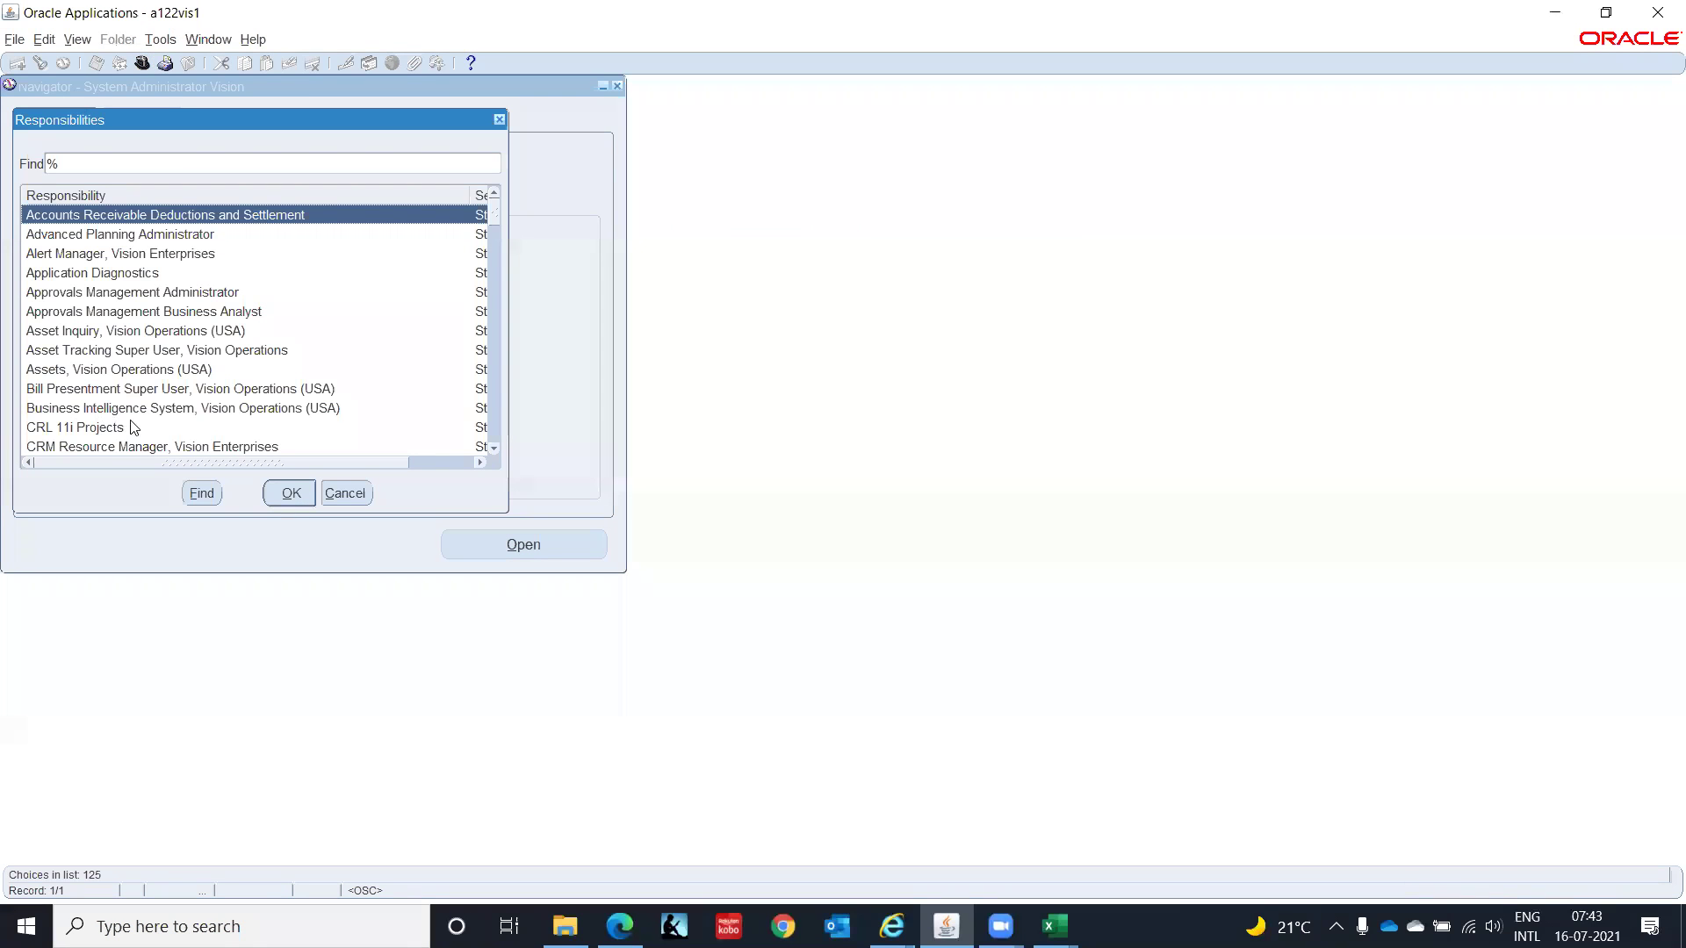
Step: Switch to the Inventory Super User, IT India responsibility by filtering the responsibilities for names starting with "in"
left_click(188, 390)
scroll(187, 390, "down", 9)
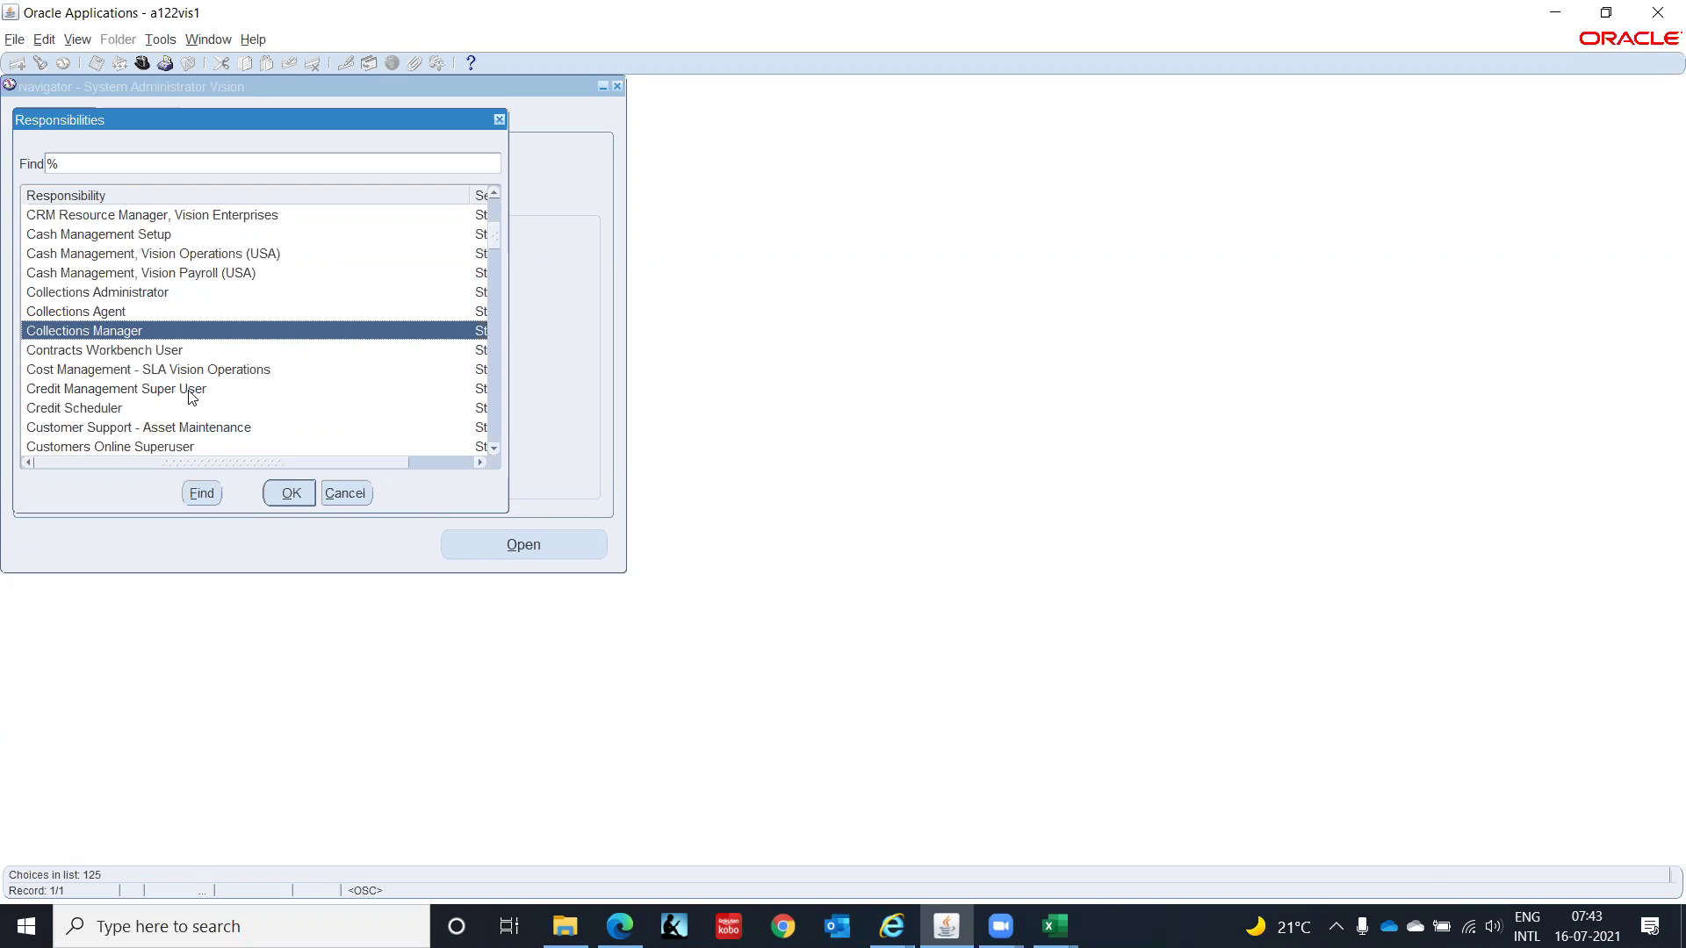
type("h")
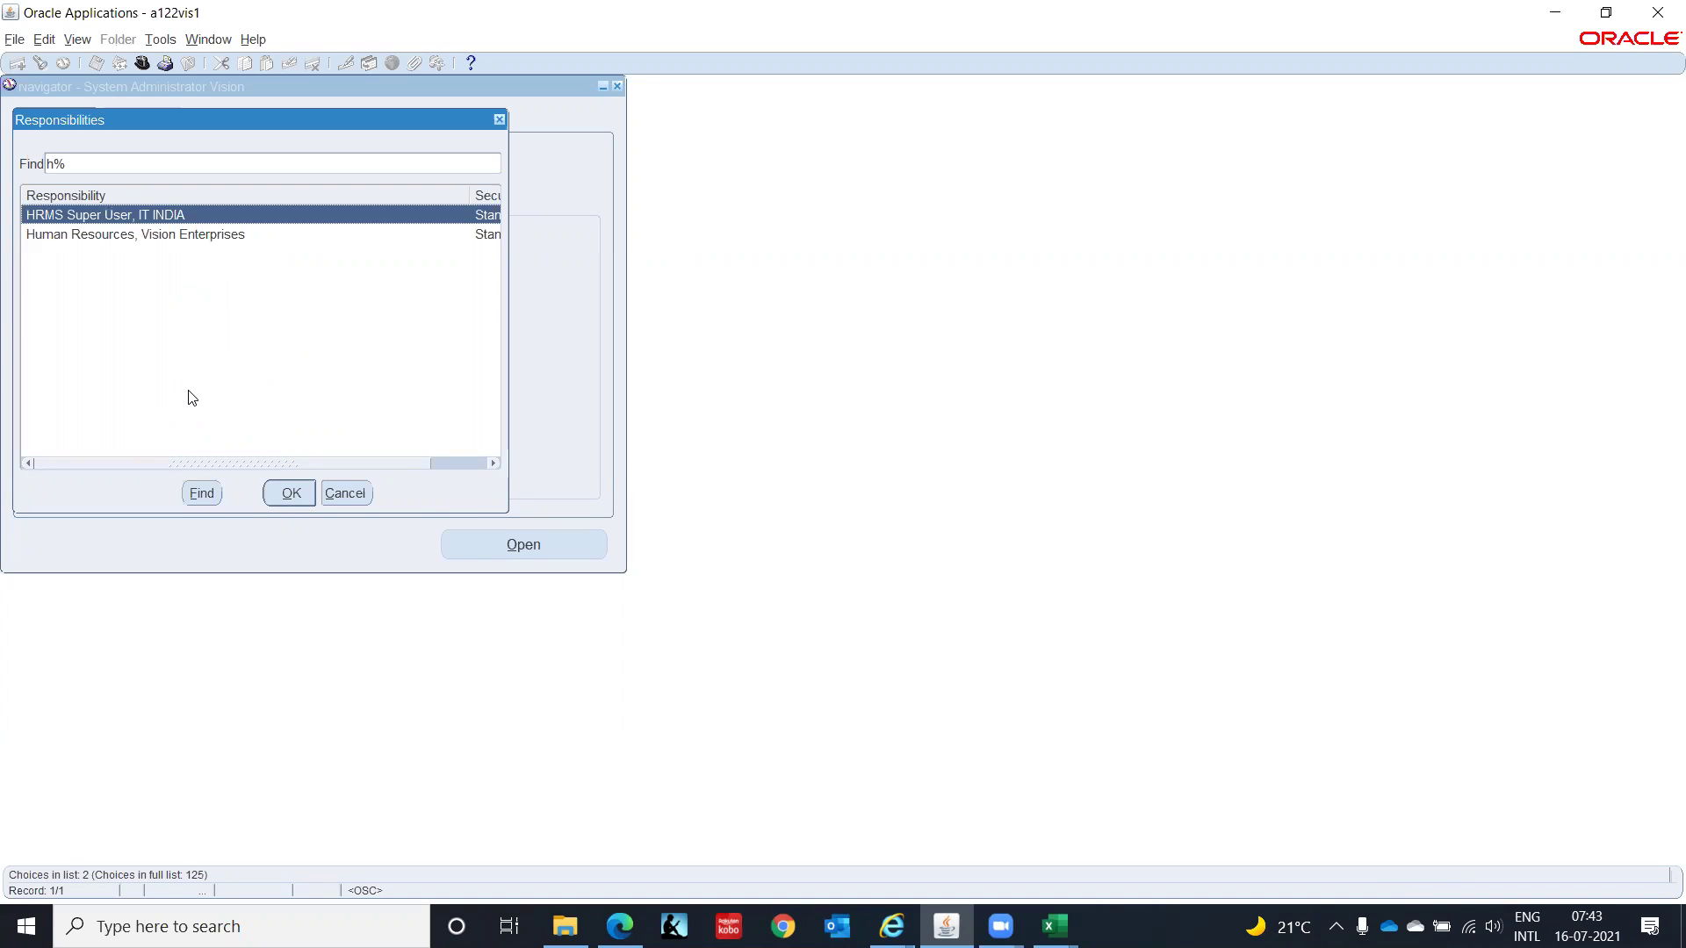
key("BackSpace")
key("Return")
type("in")
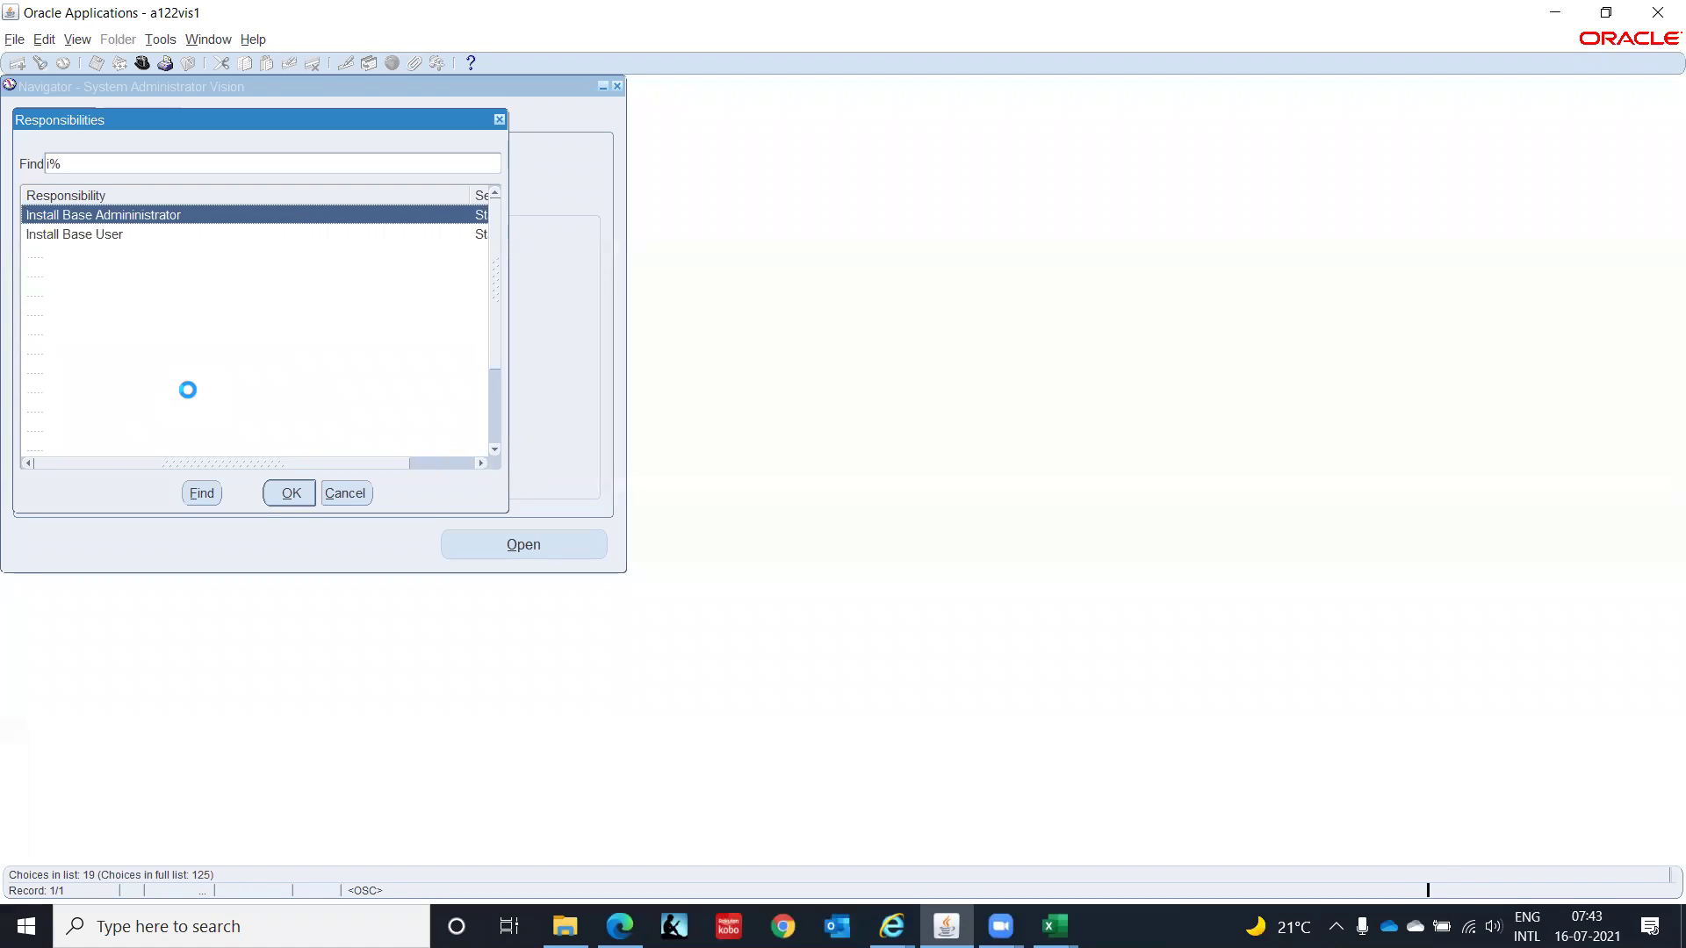
key("Down")
key("Down")
key("Down")
key("Down")
key("Down")
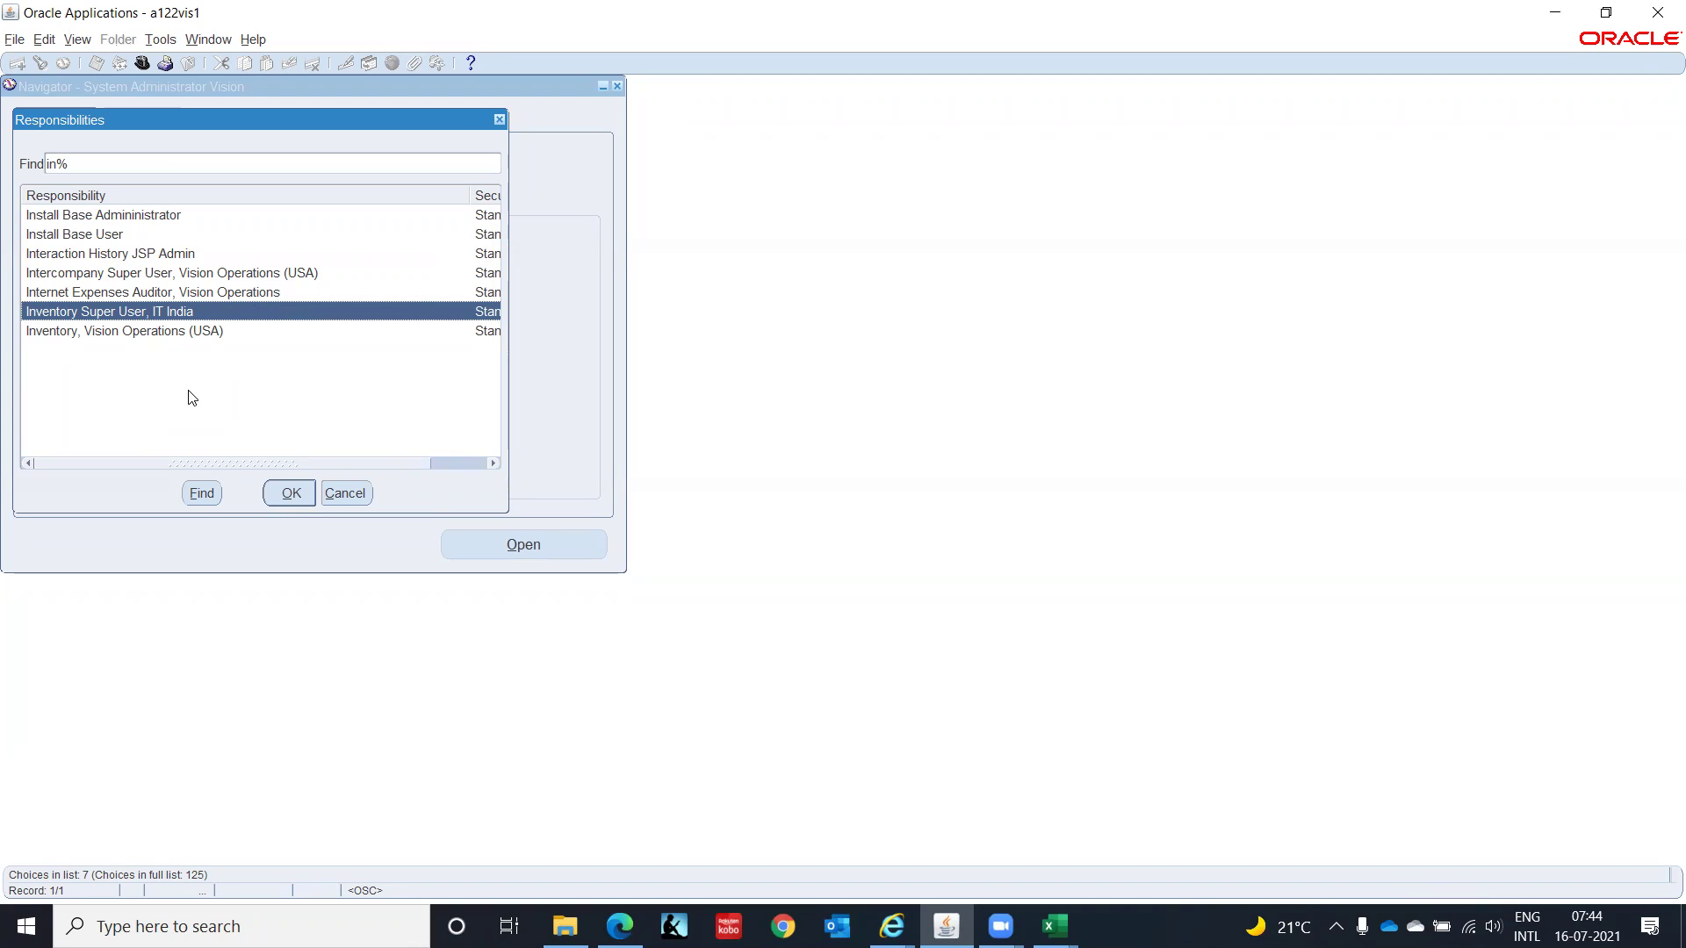
key("Return")
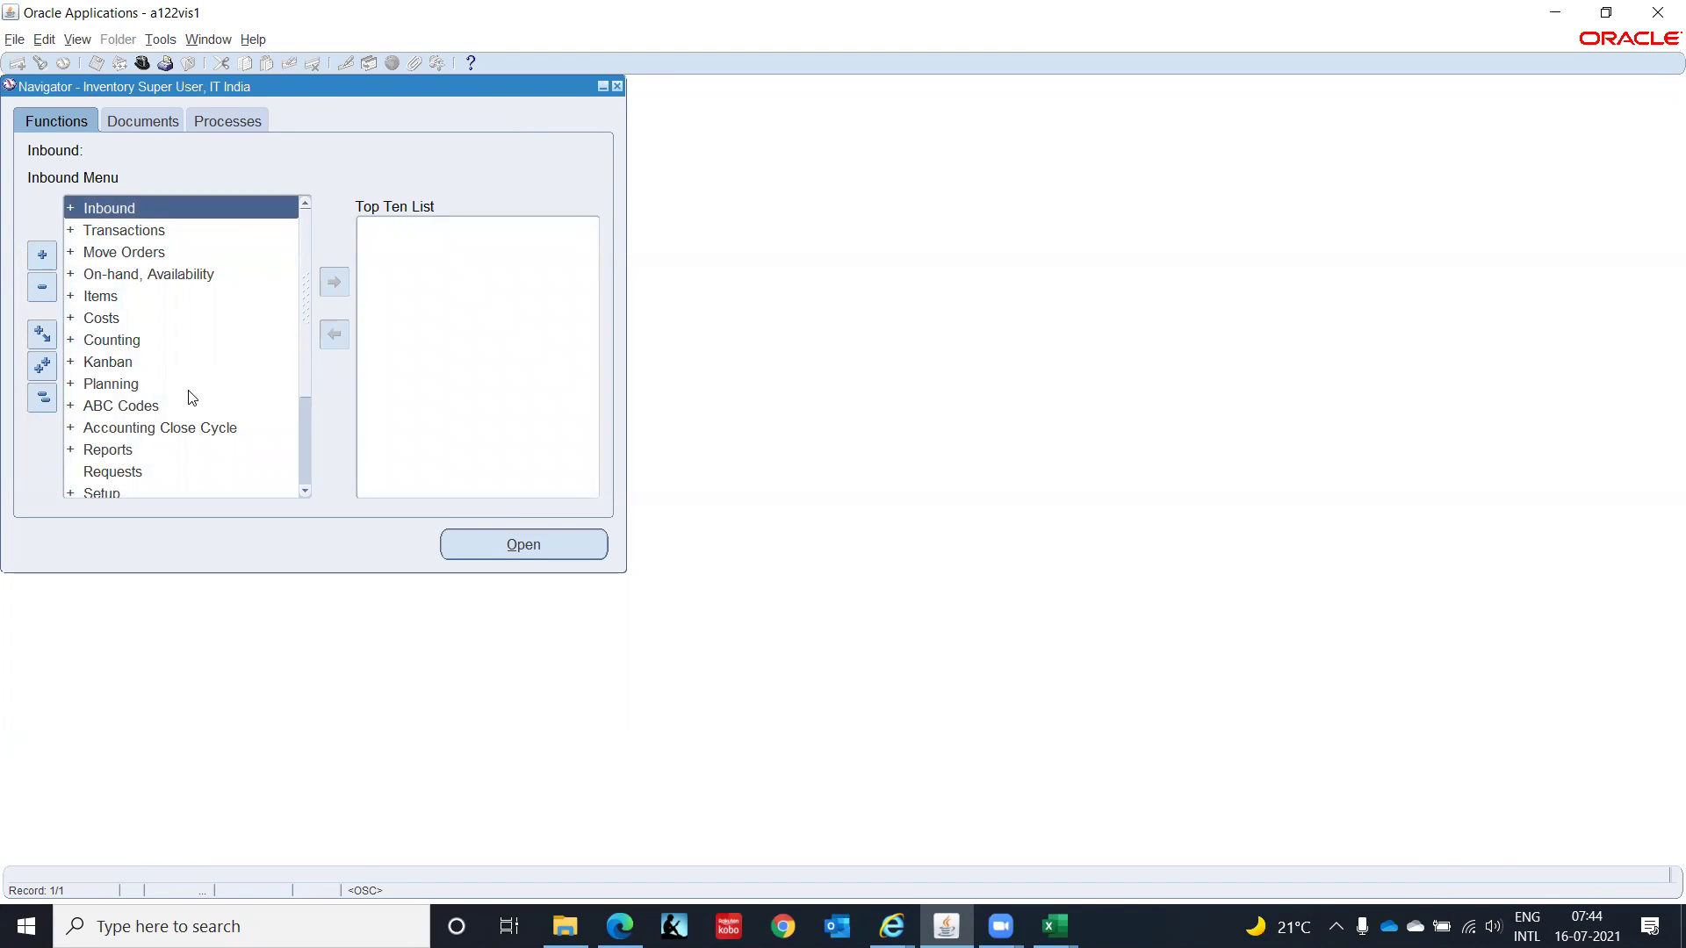
Step: Expand the Setup branch of the Inventory Super User, IT India function list
key("Down")
key("Down")
key("Down")
key("Down")
key("Down")
key("Down")
key("Down")
key("Down")
key("Down")
key("Down")
key("Down")
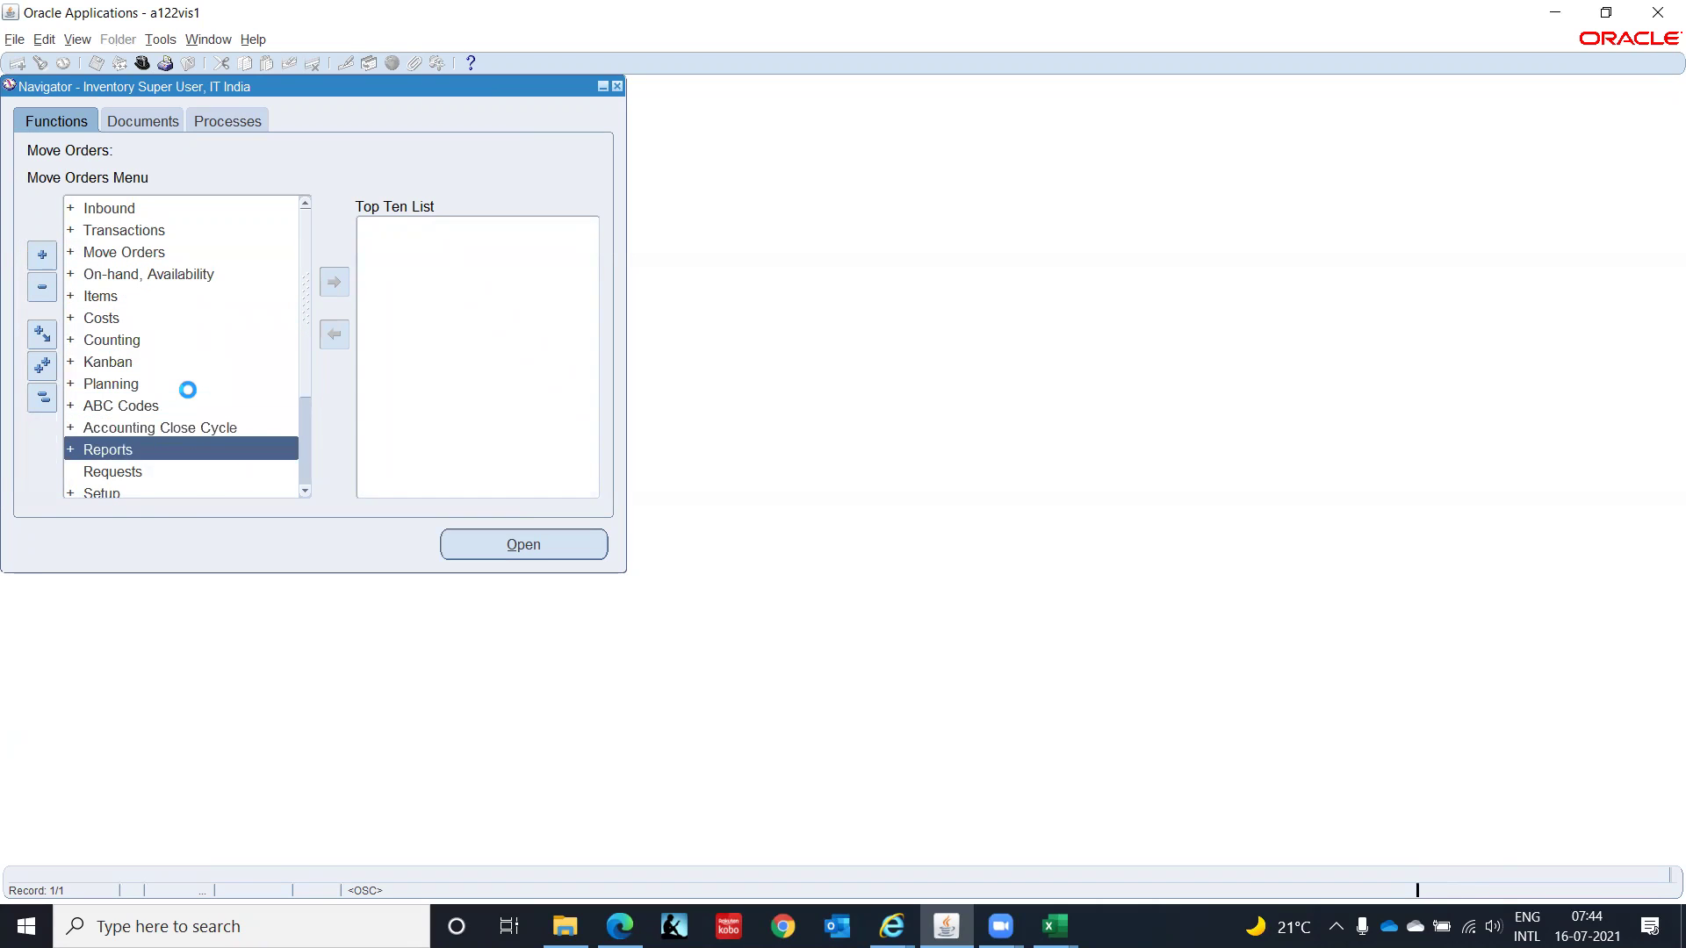
key("Down")
key("Down")
key("Down")
key("Down")
key("Down")
key("Down")
key("Down")
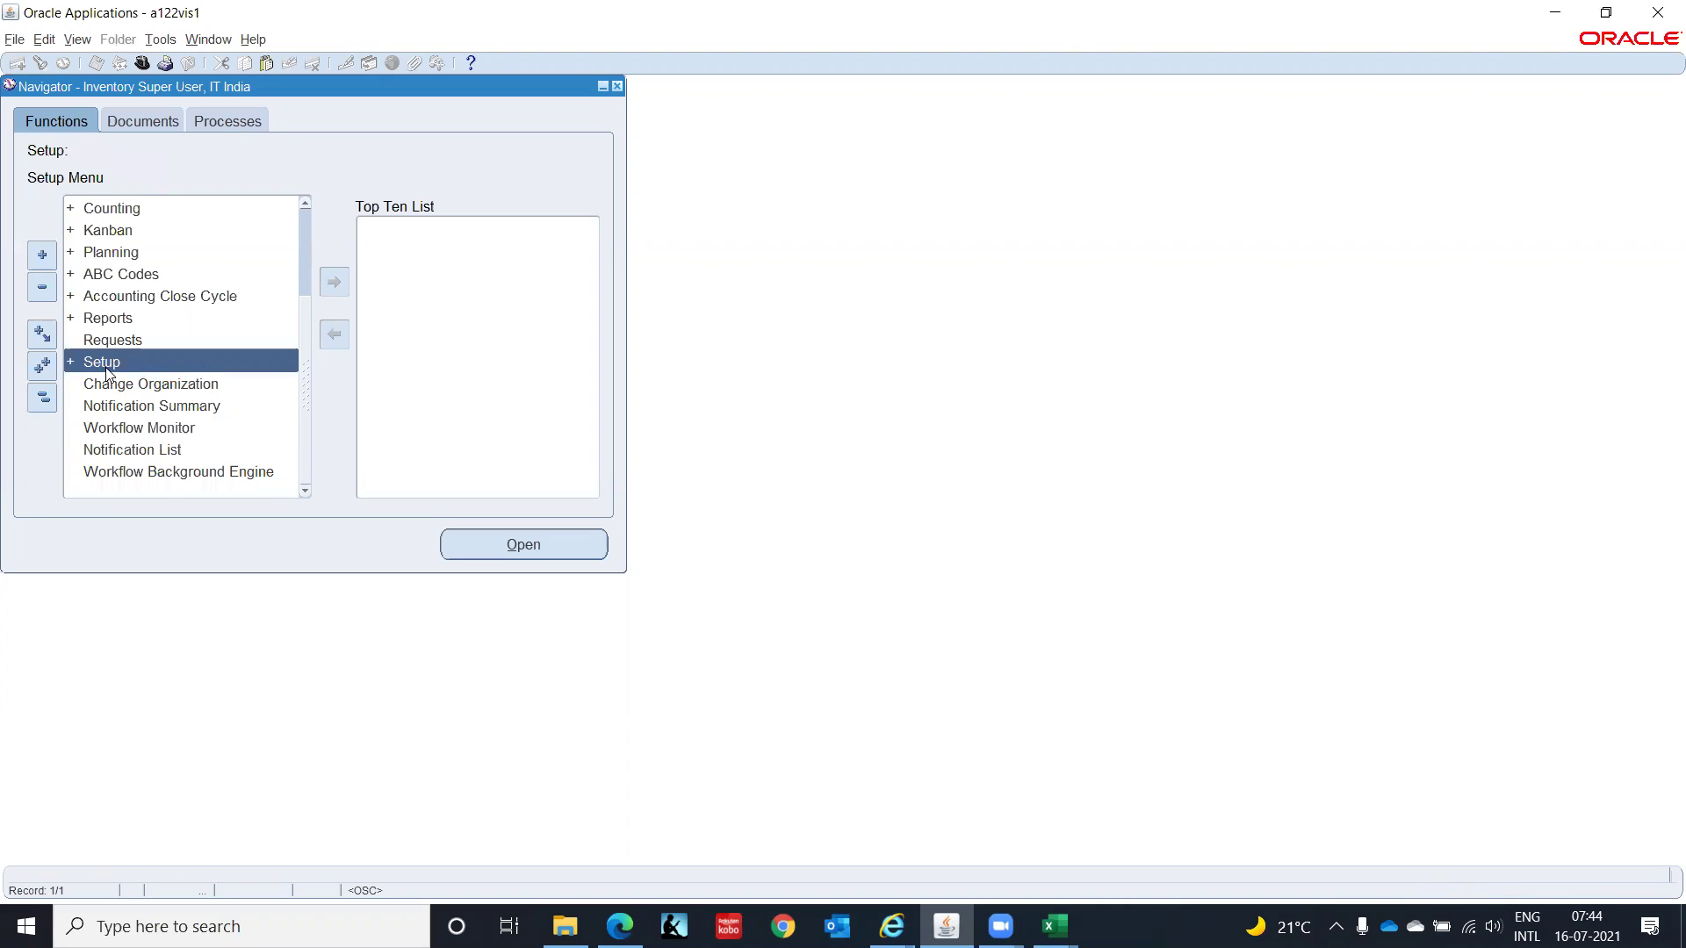
double_click(106, 369)
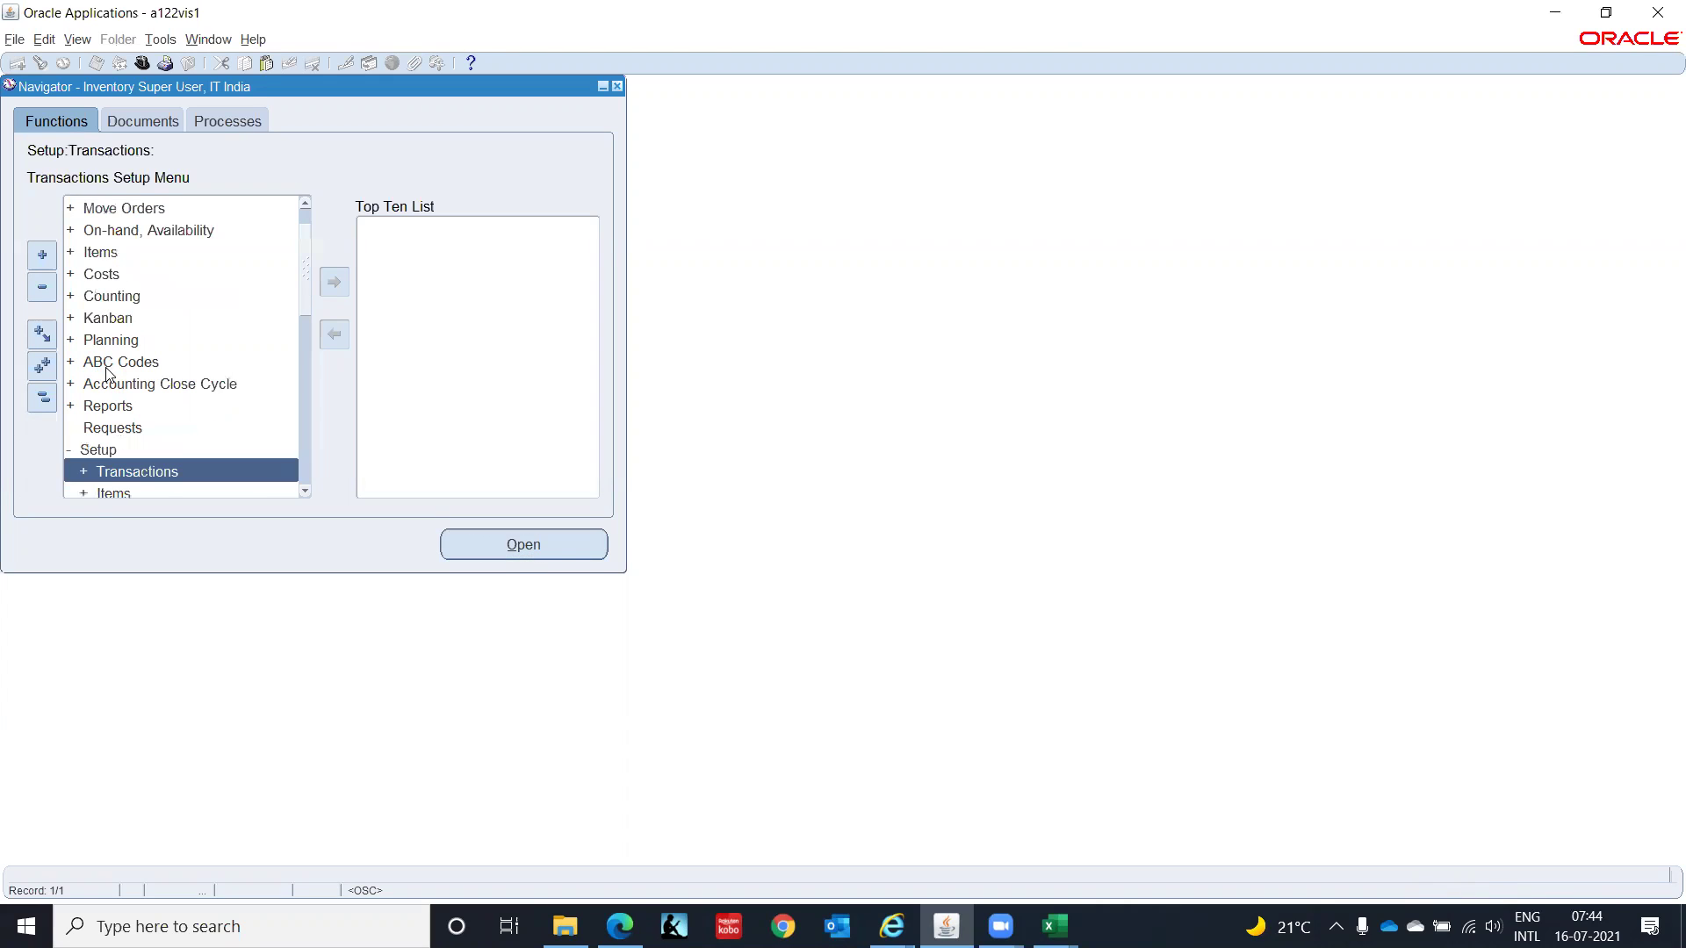
Step: Expand Organizations within Setup and open its Locations form
left_click_drag(305, 493, 305, 493)
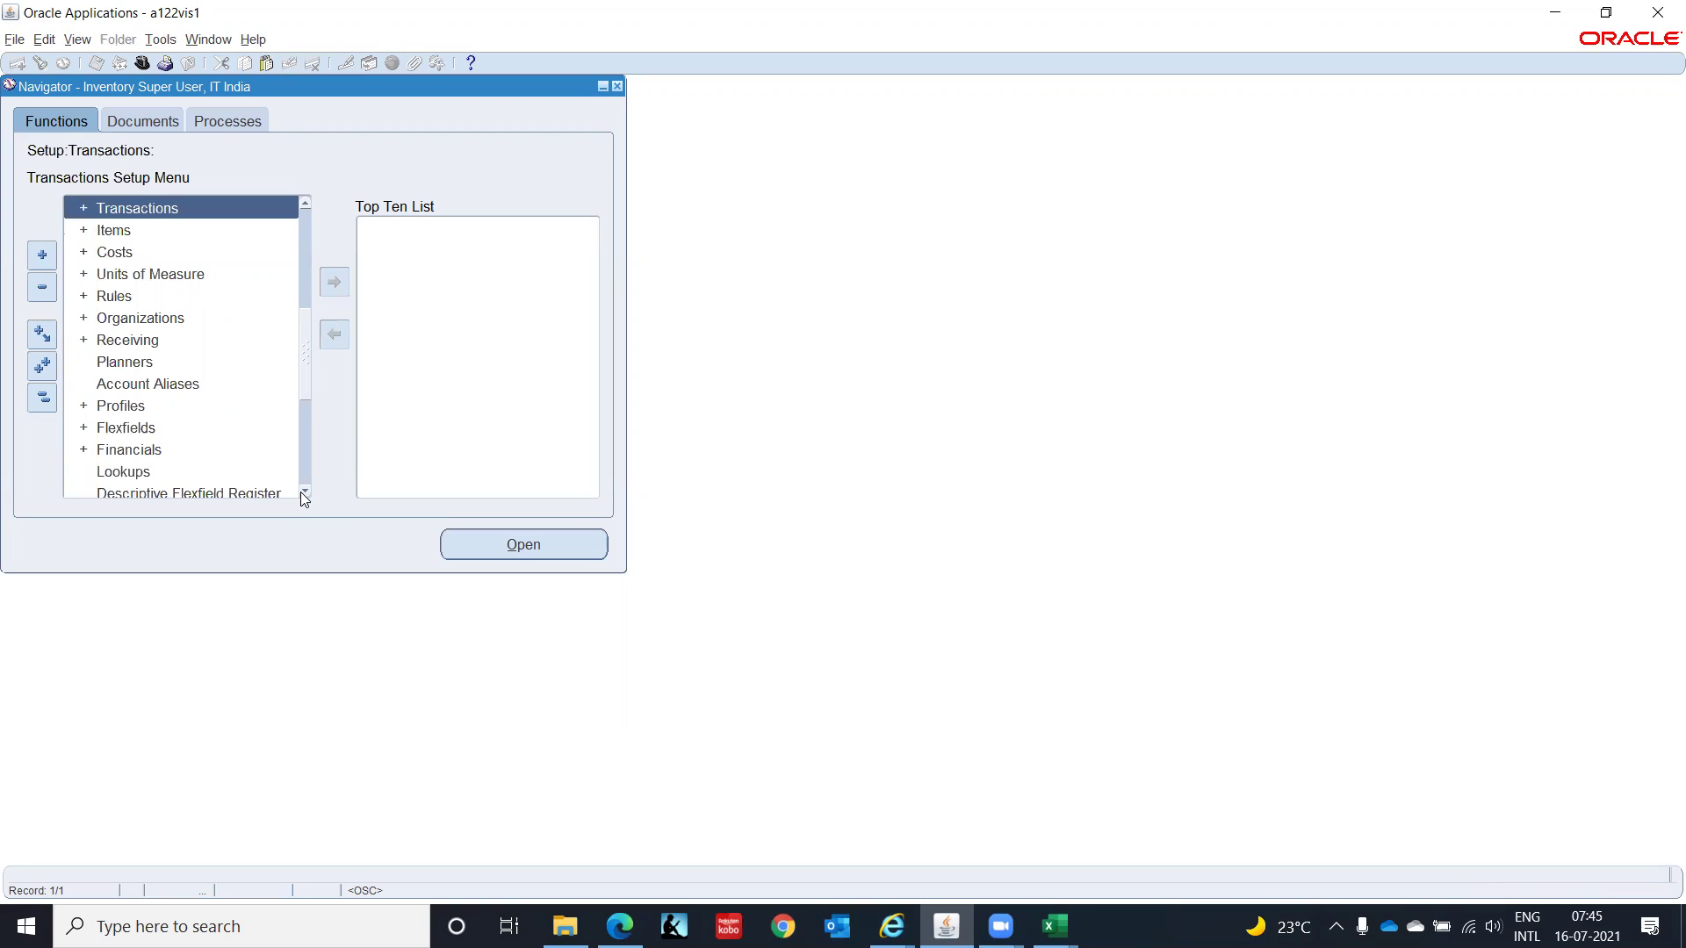
left_click(130, 320)
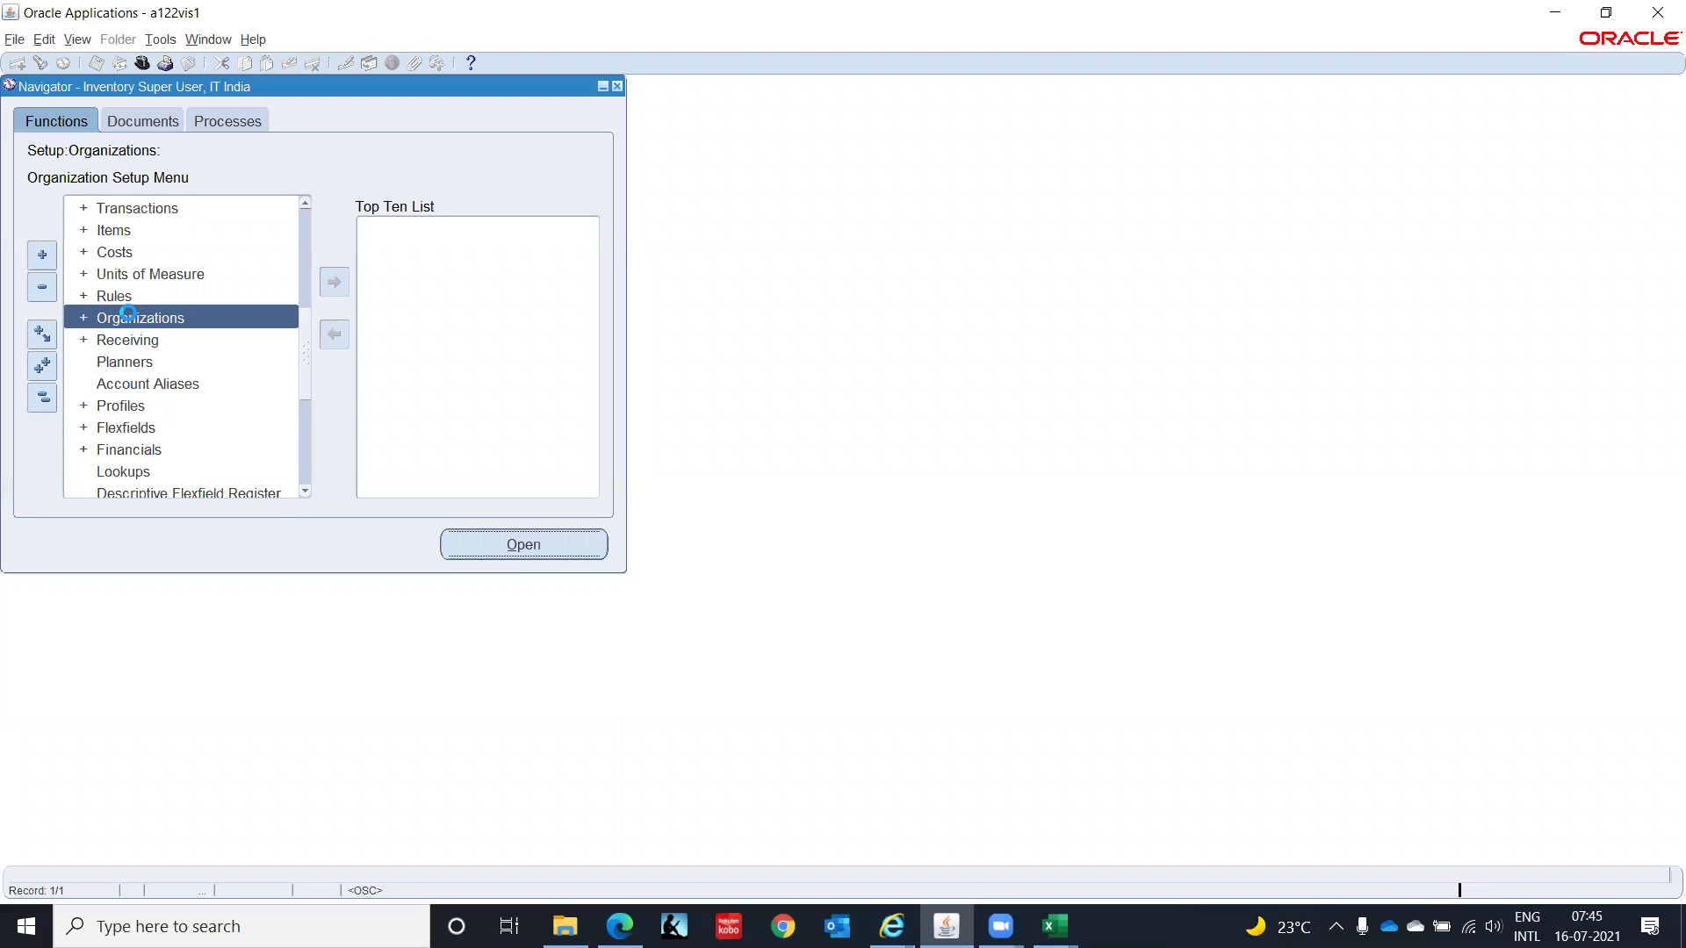
double_click(128, 316)
key("Down")
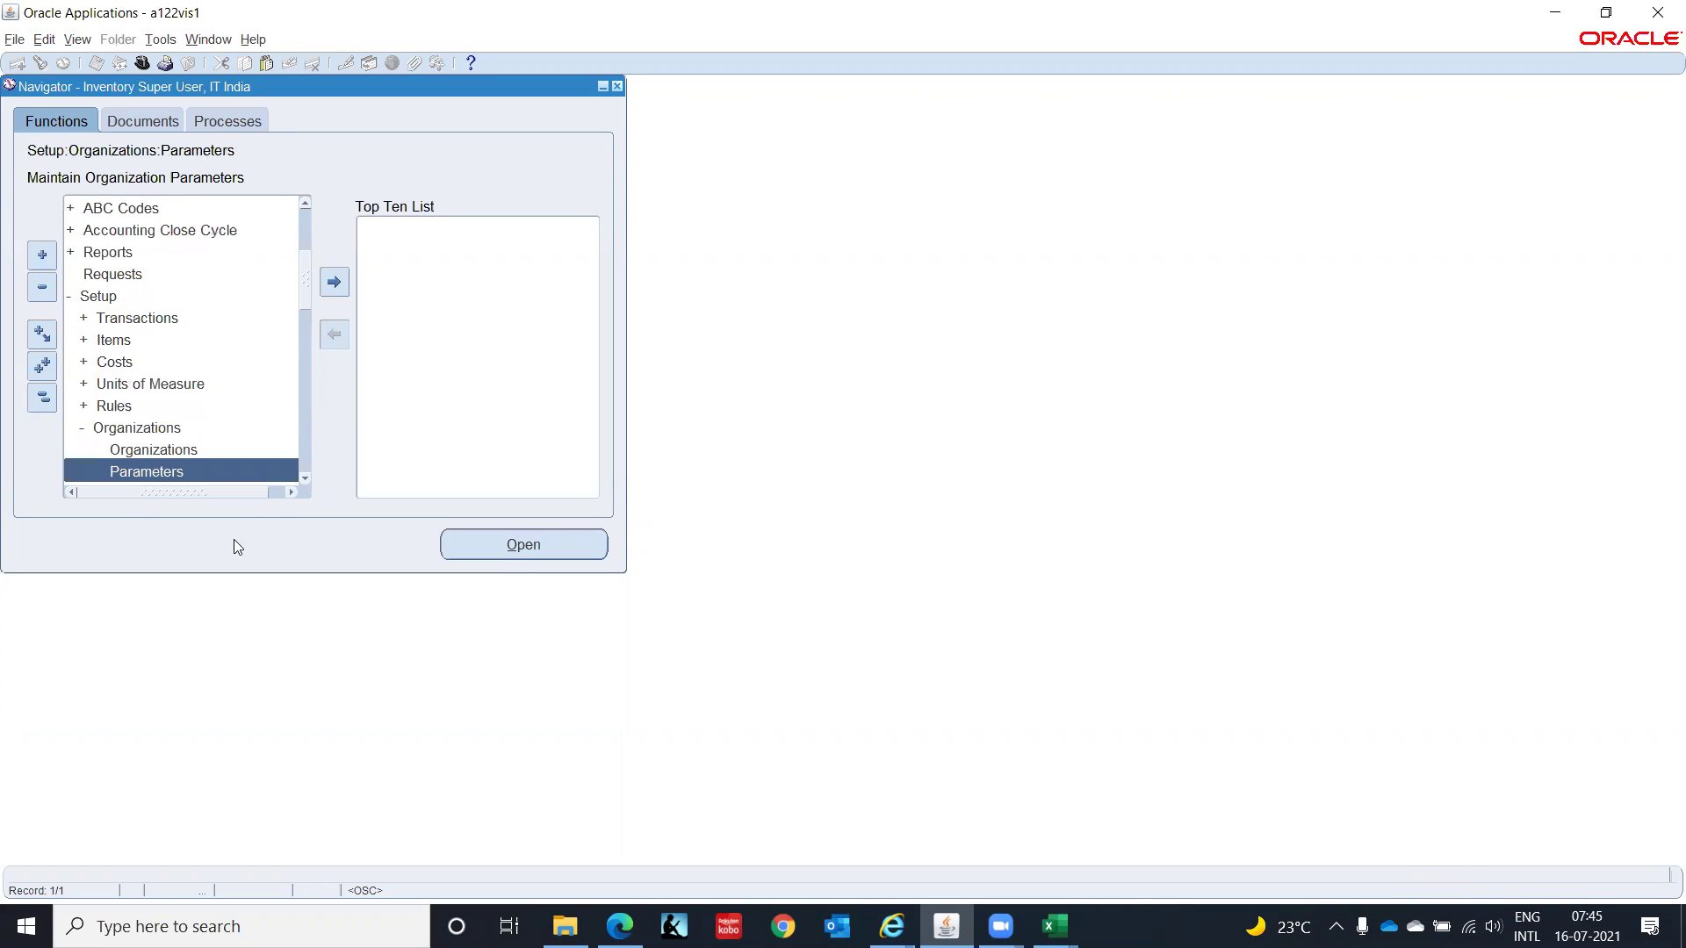
left_click(304, 479)
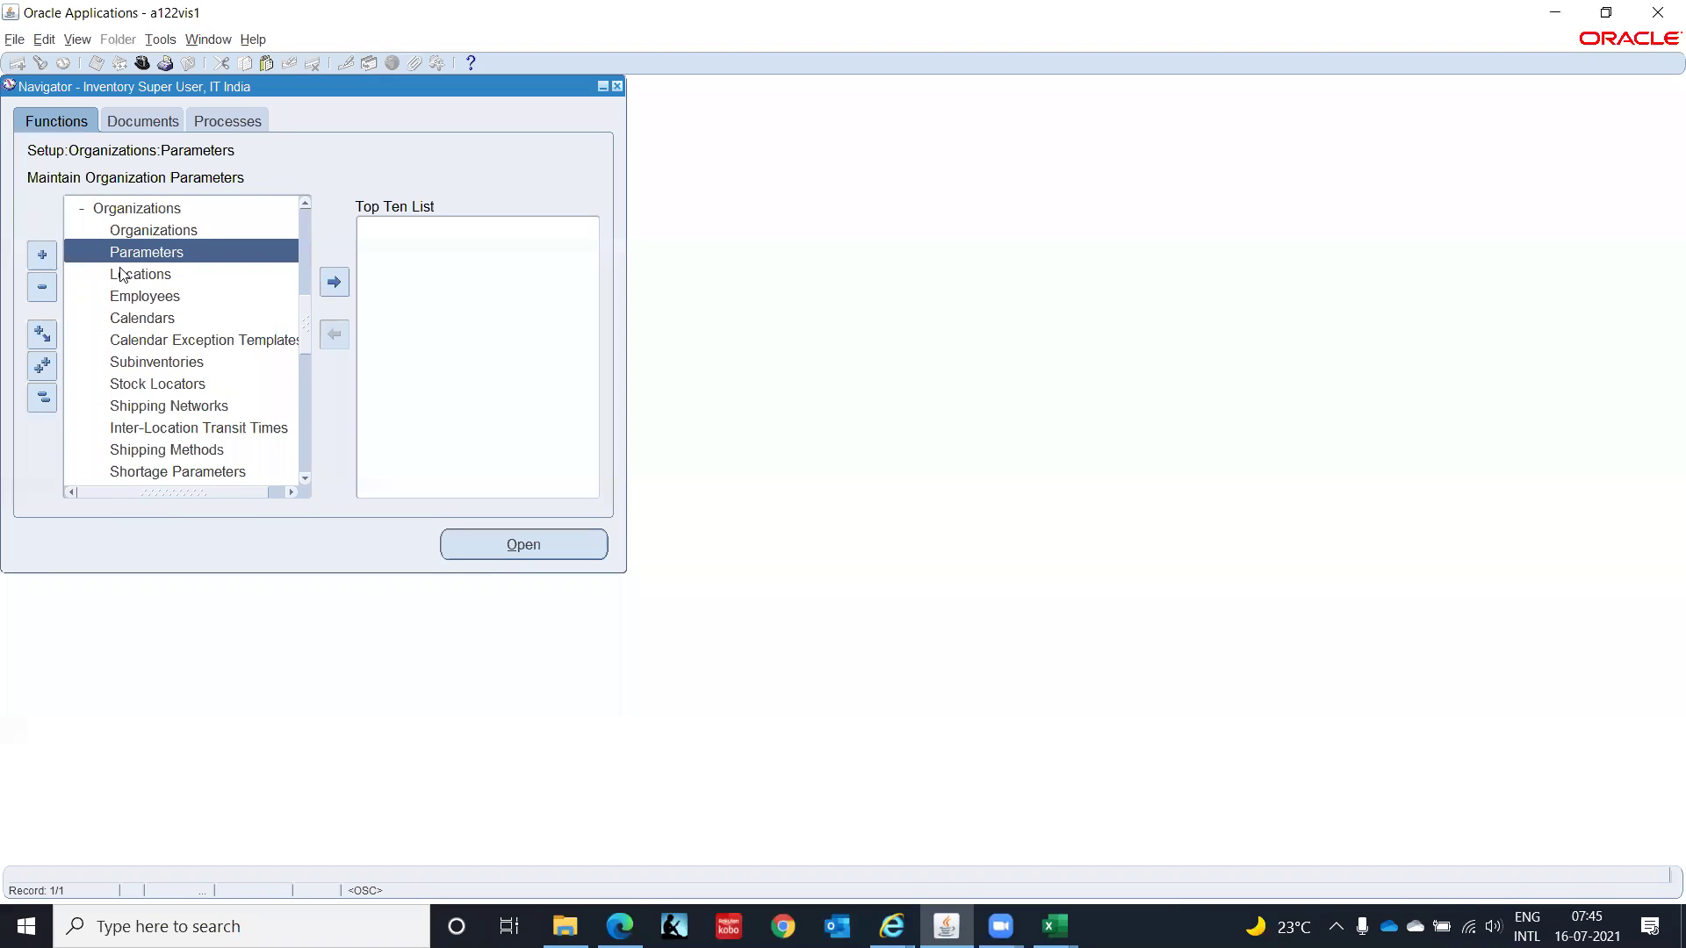
double_click(125, 277)
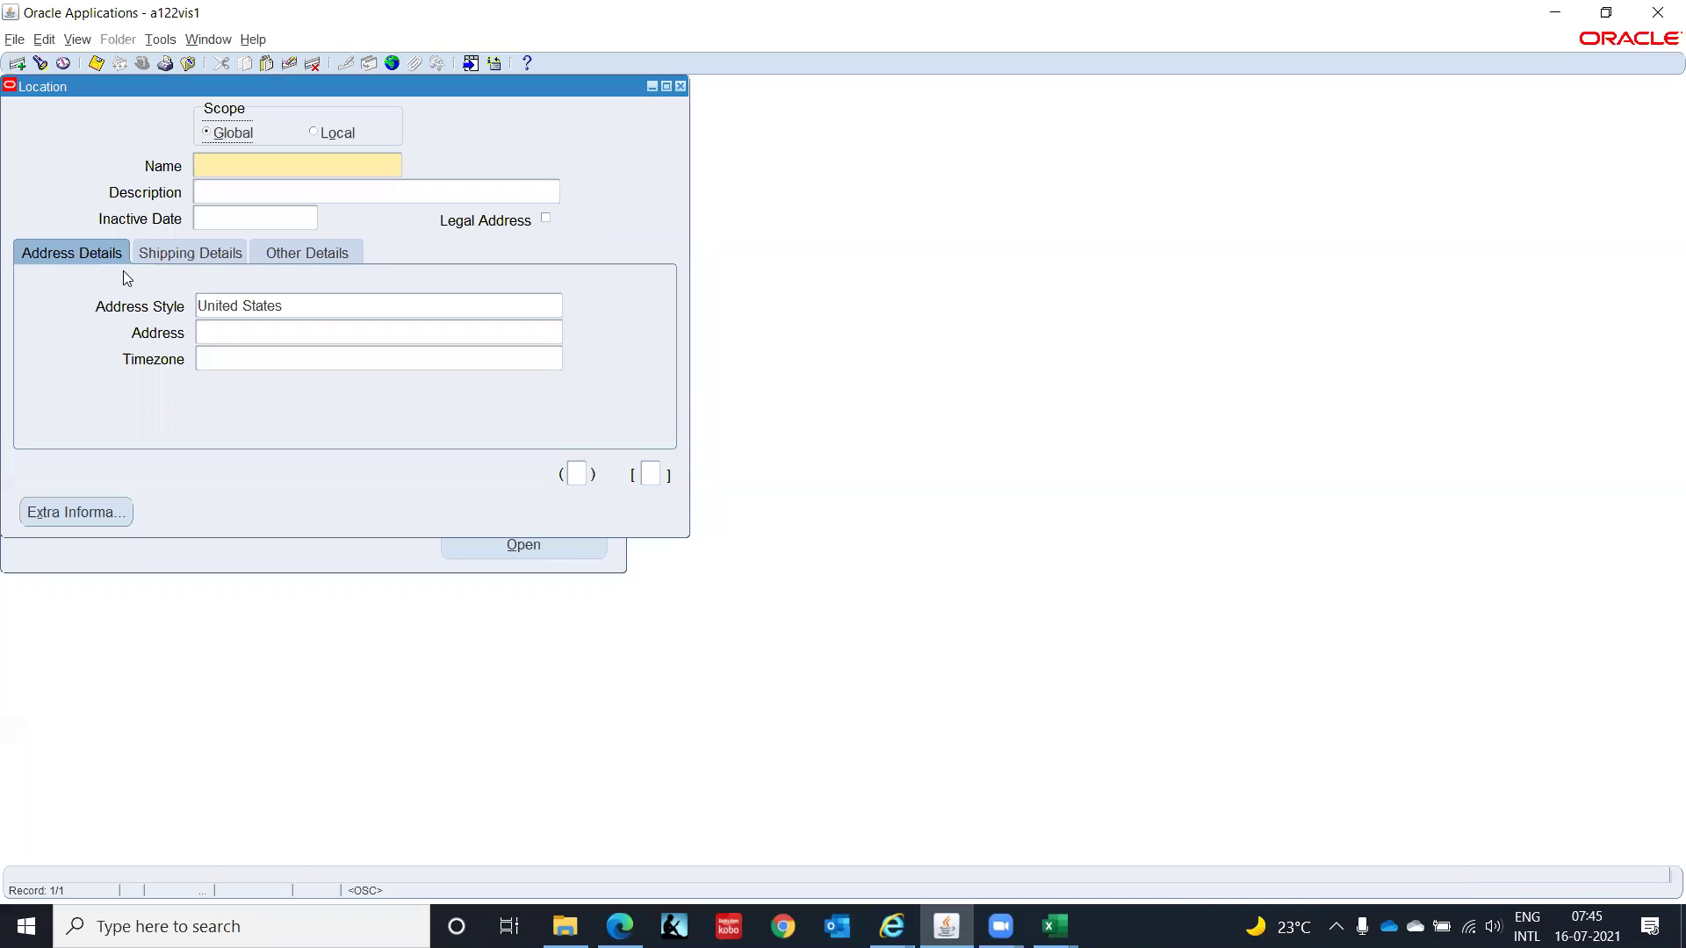
Step: Name the new location "IT India - Chennai" and set its address style to India (International)
left_click(246, 169)
type("IT India - Chennai")
key("Tab")
key("Tab")
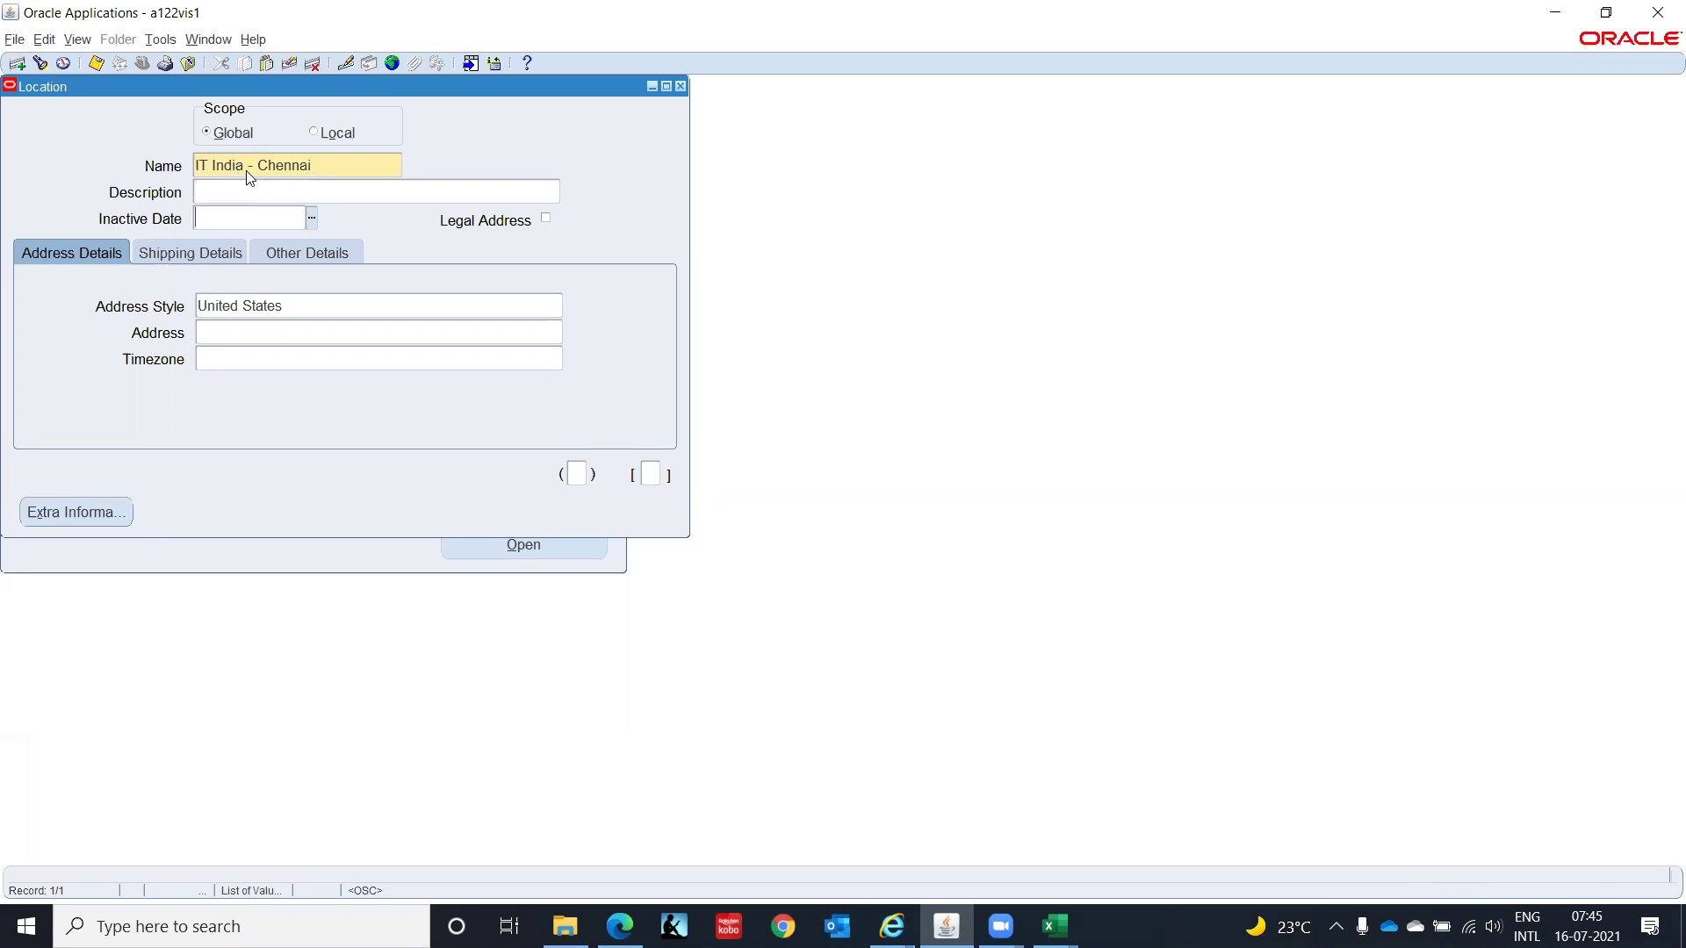
key("Tab")
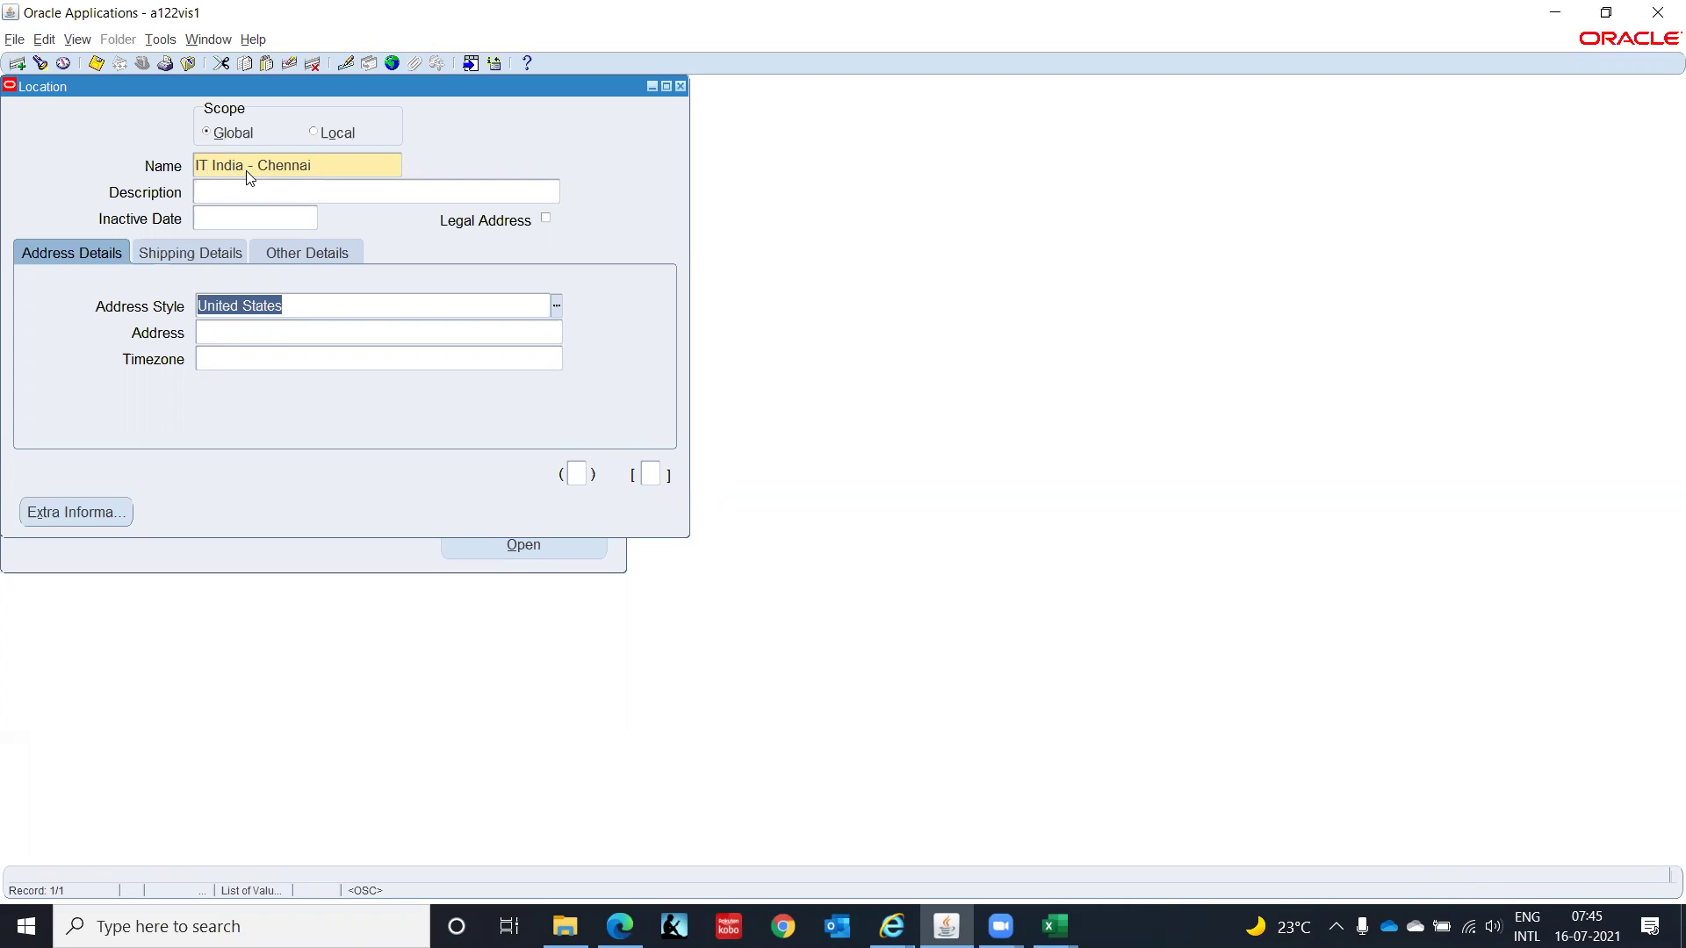
type("Ind")
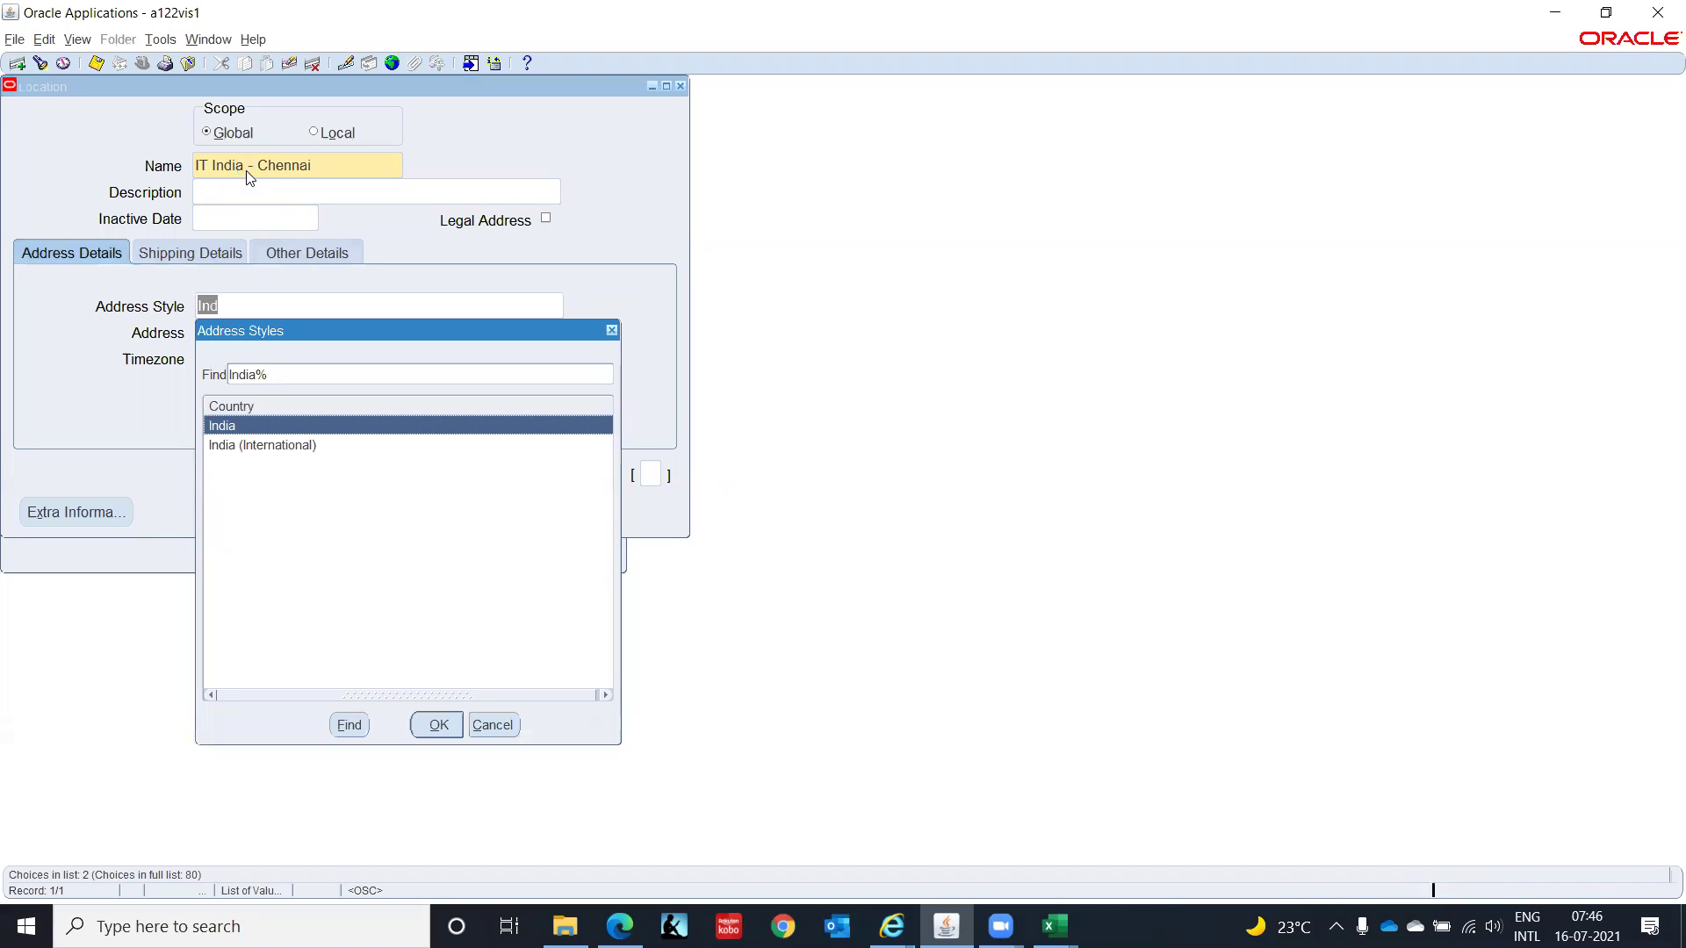
key("Down")
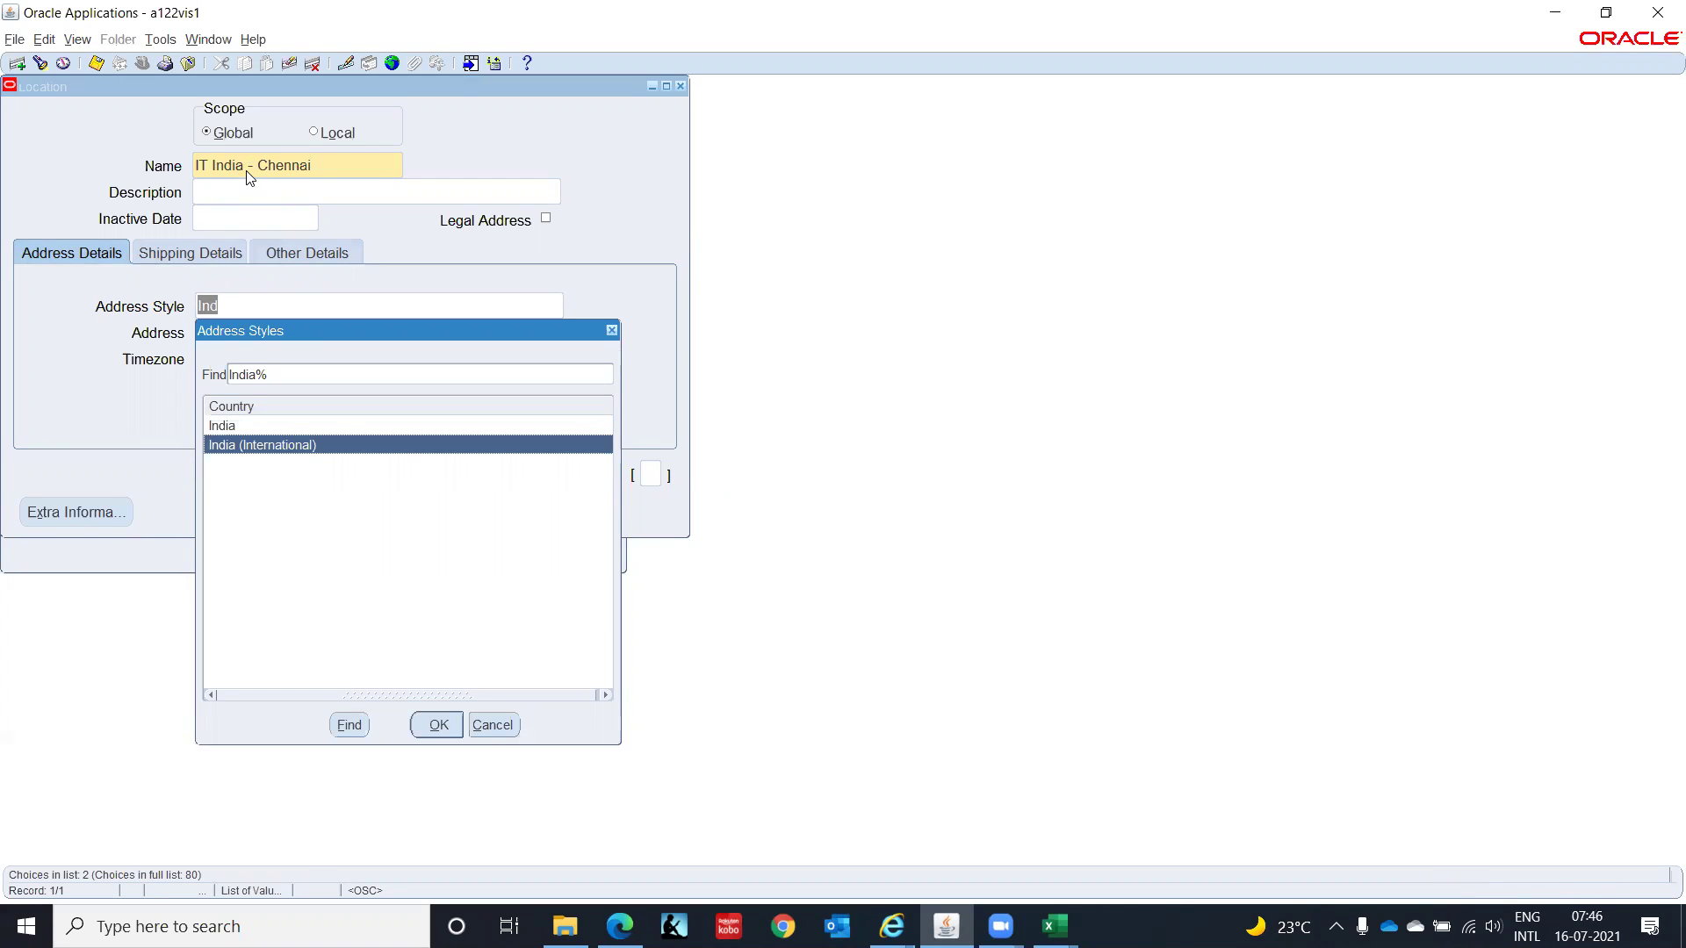
key("Return")
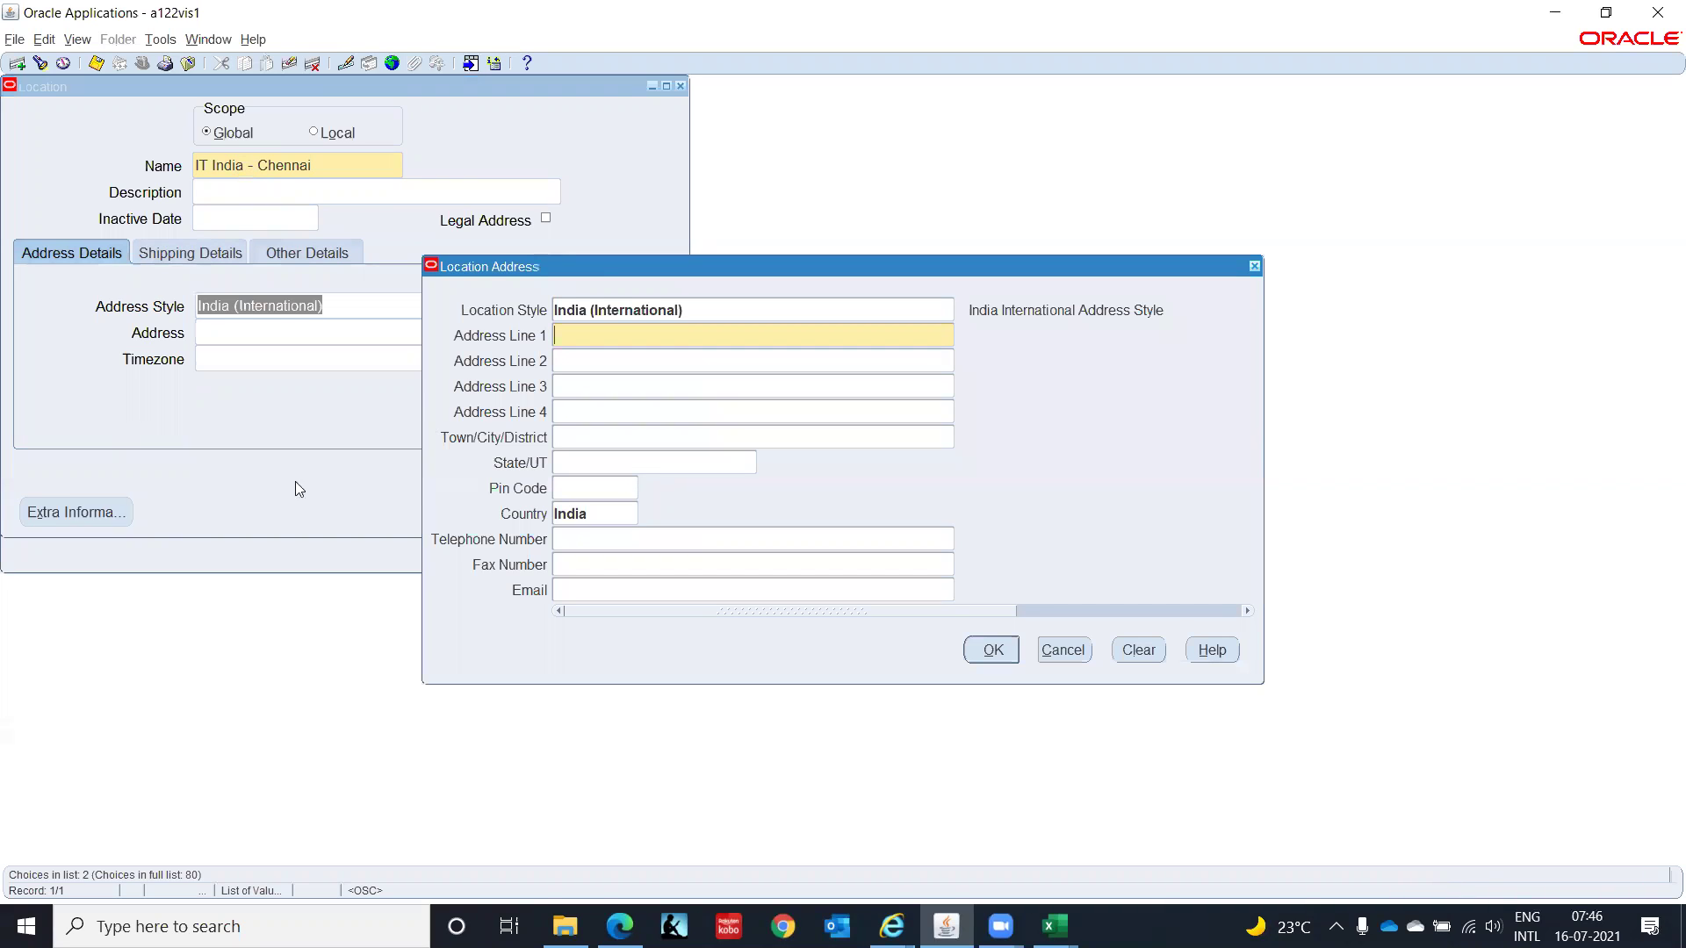
Step: Enter the first line of the site's address for the location and accept the address details
left_click(601, 336)
key("Tab")
key("Tab")
key("Tab")
key("Tab")
left_click(992, 651)
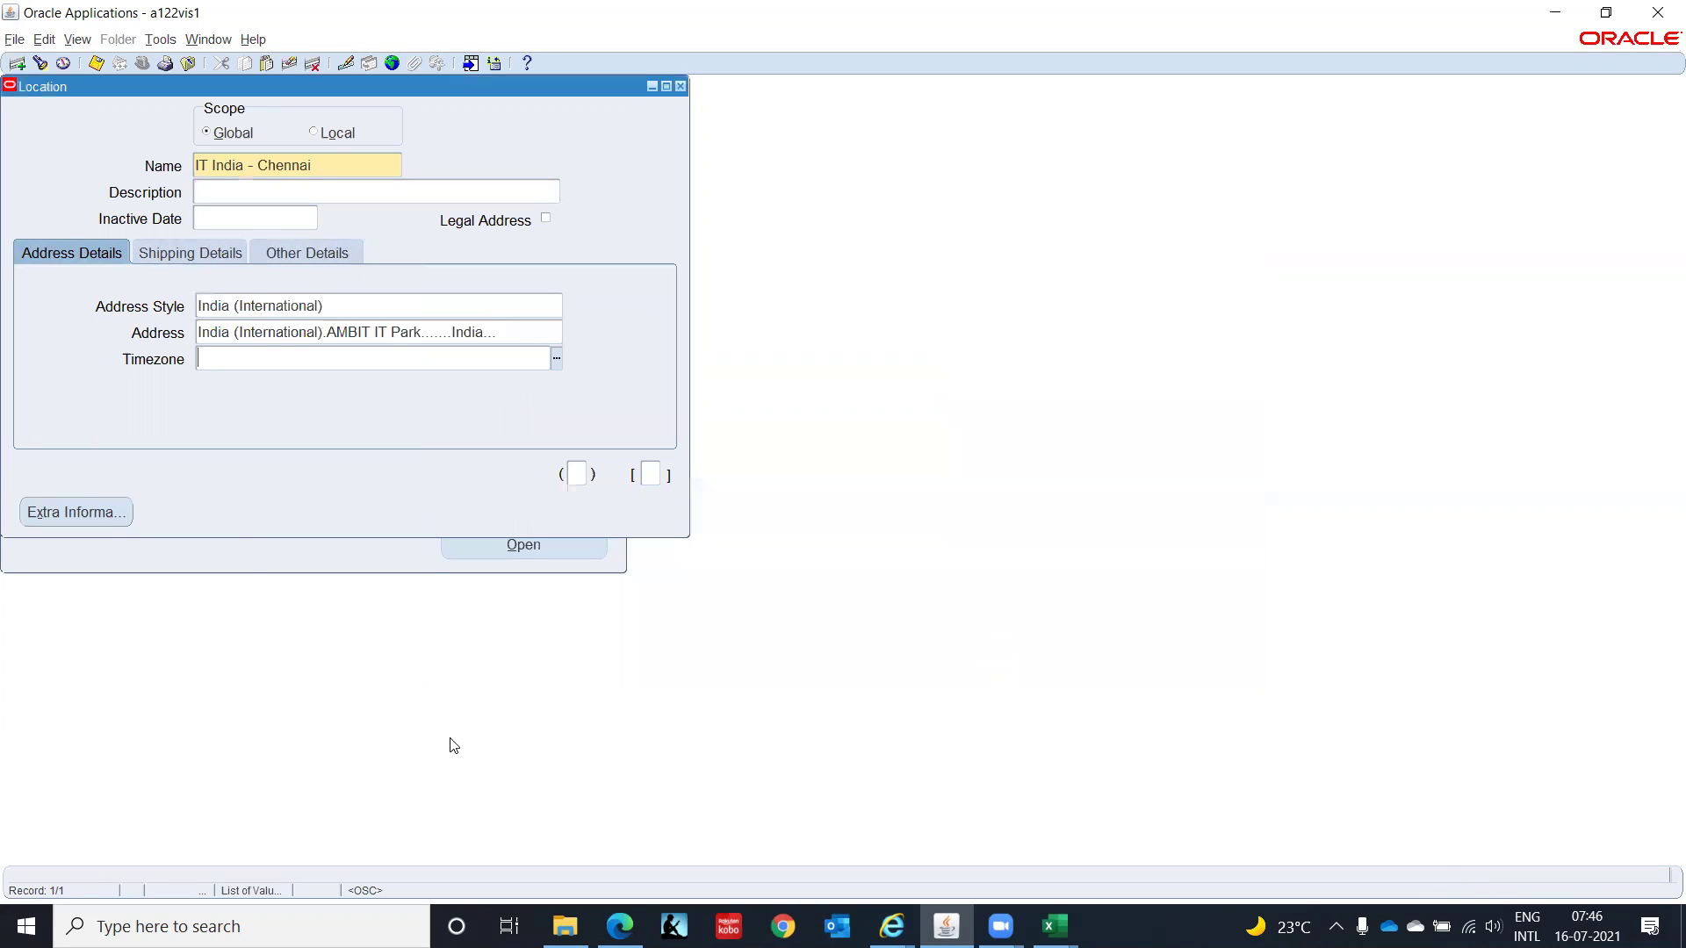
Step: Set the location's timezone to Calcutta
left_click(555, 361)
left_click(294, 653)
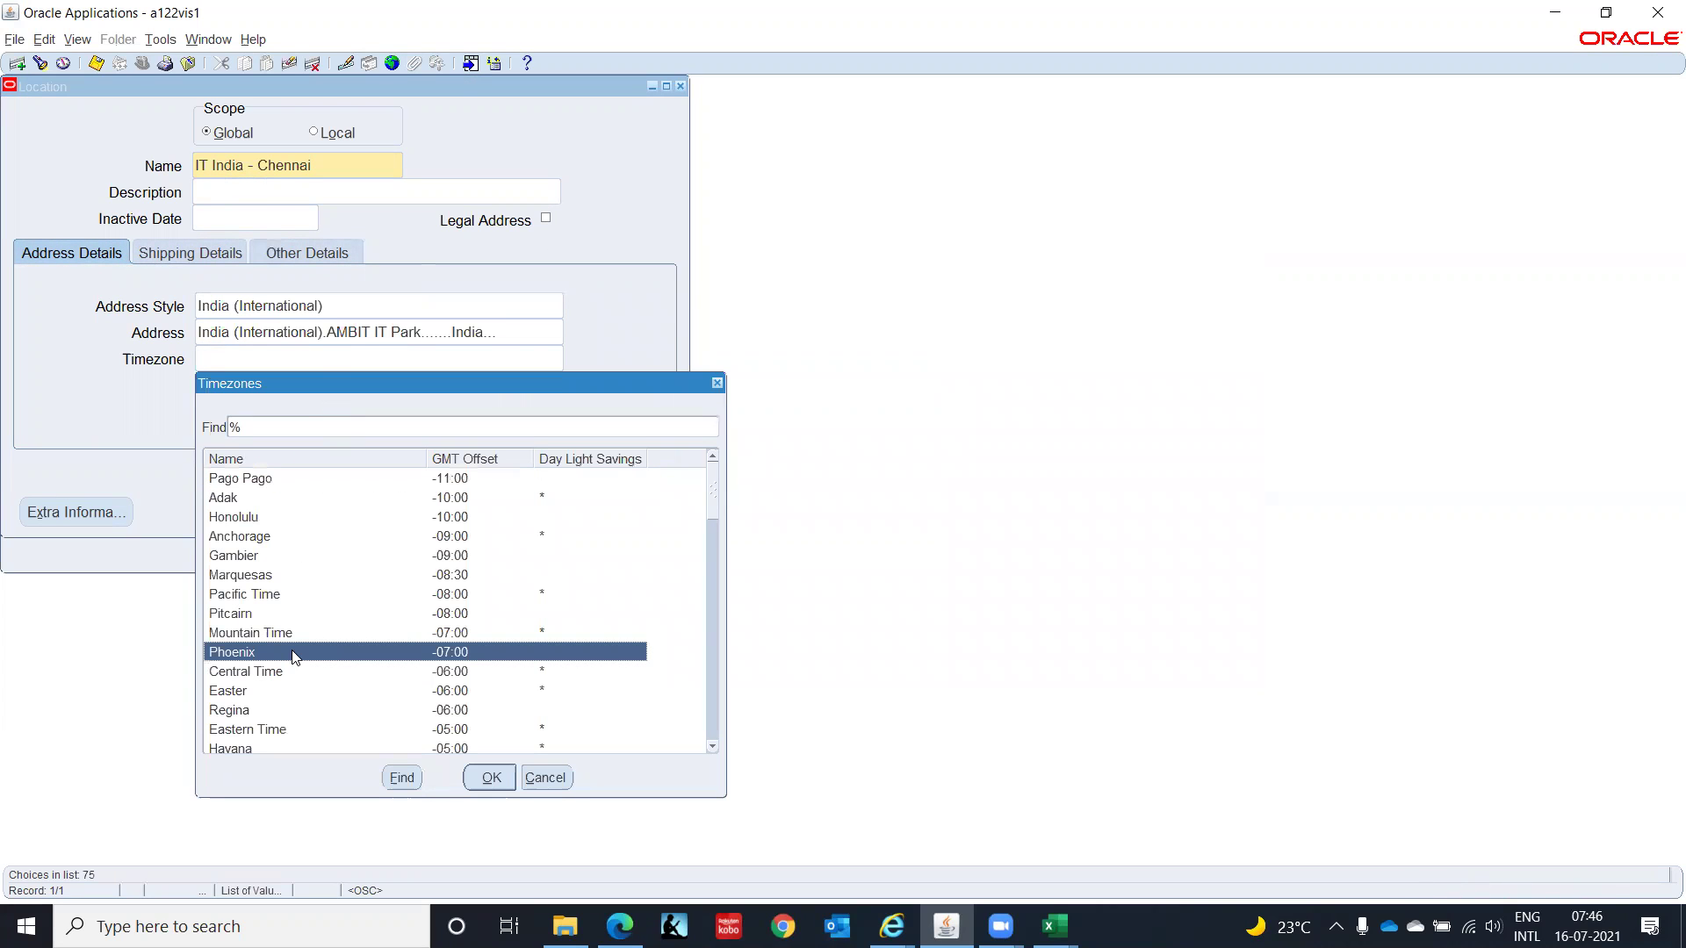
scroll(294, 657, "down", 5)
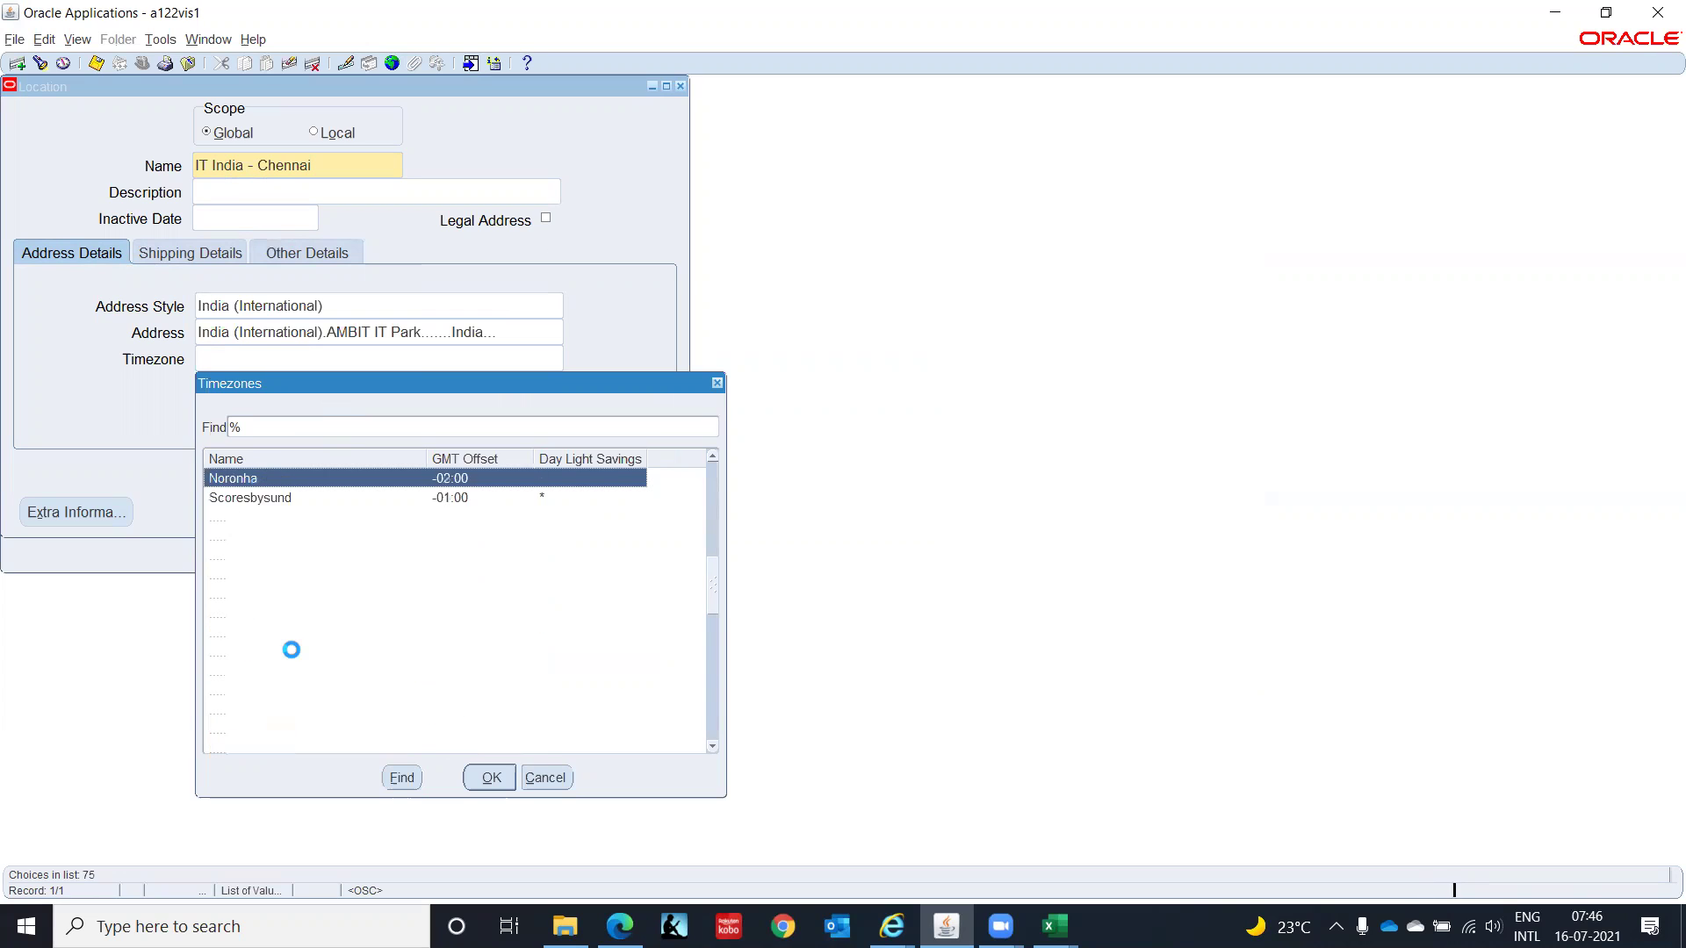
scroll(291, 650, "down", 3)
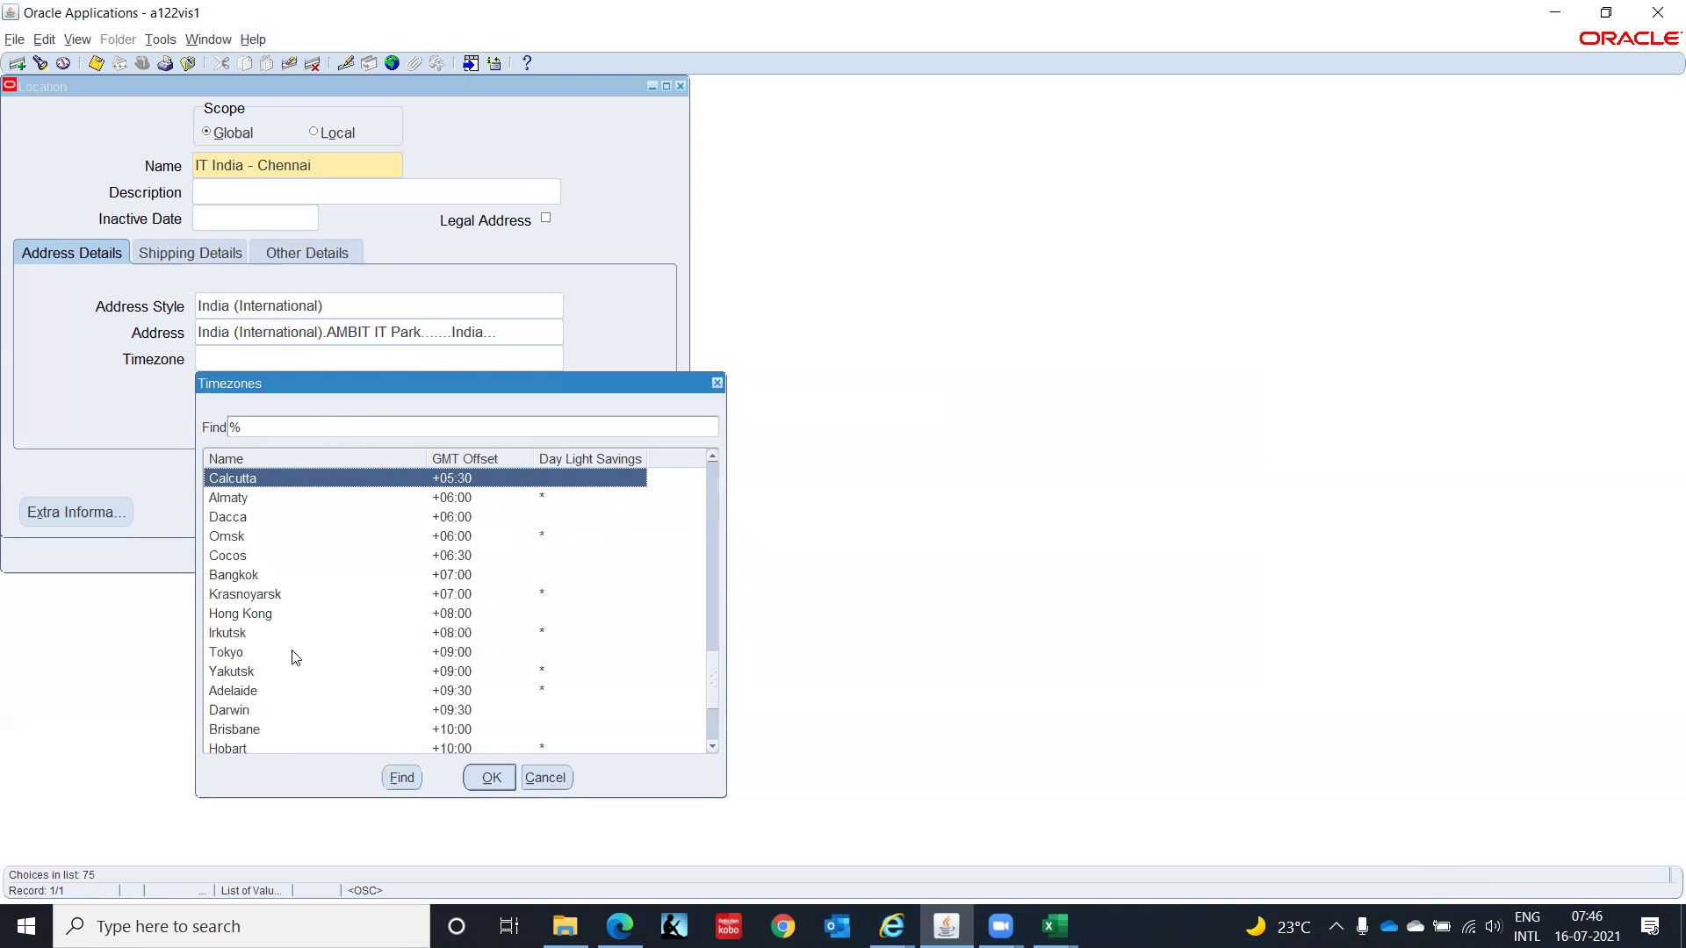
left_click(497, 784)
Step: Review the location's shipping details and other details, and save the location record
key("Tab")
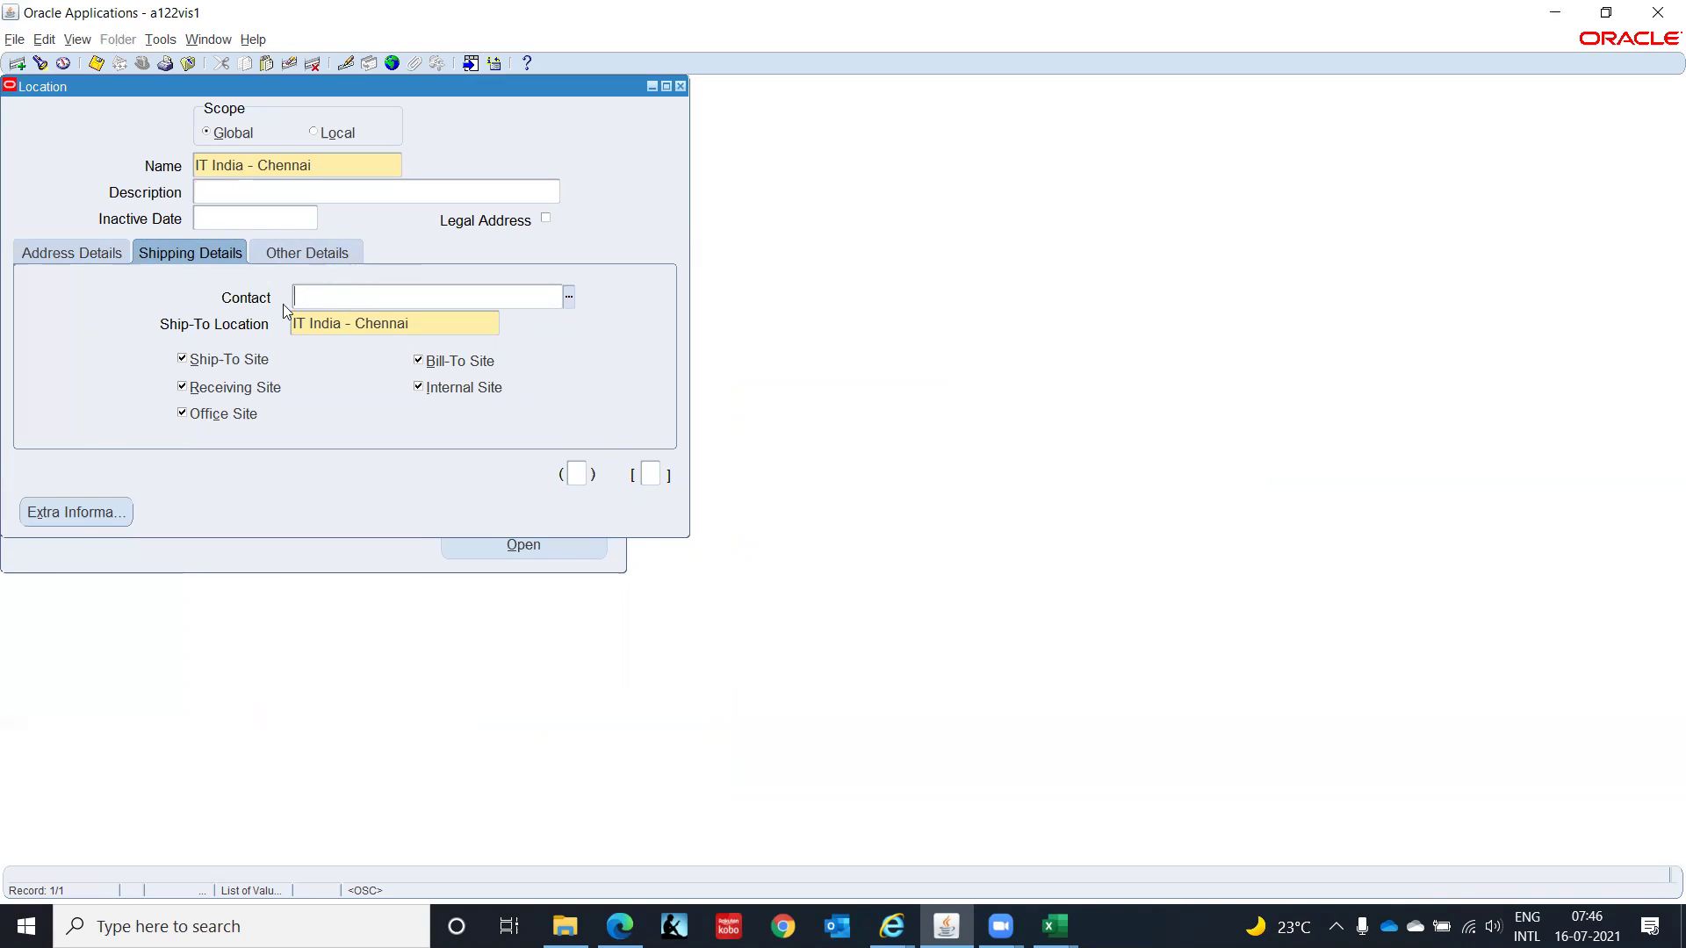
left_click(300, 254)
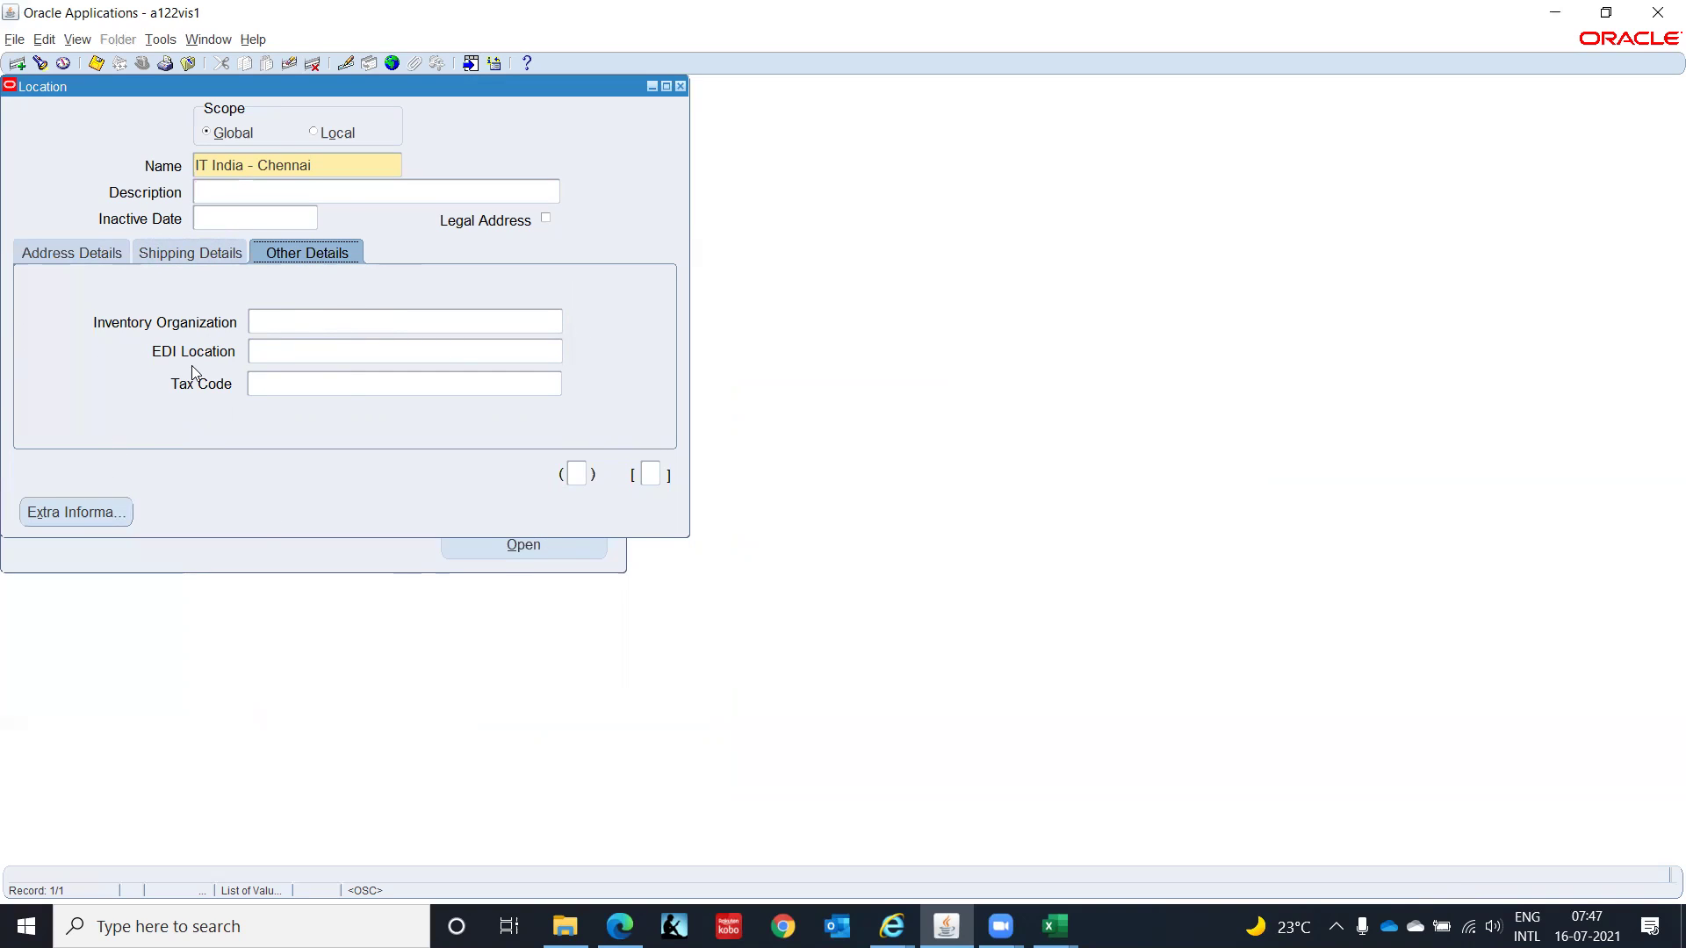
left_click(88, 255)
left_click(88, 253)
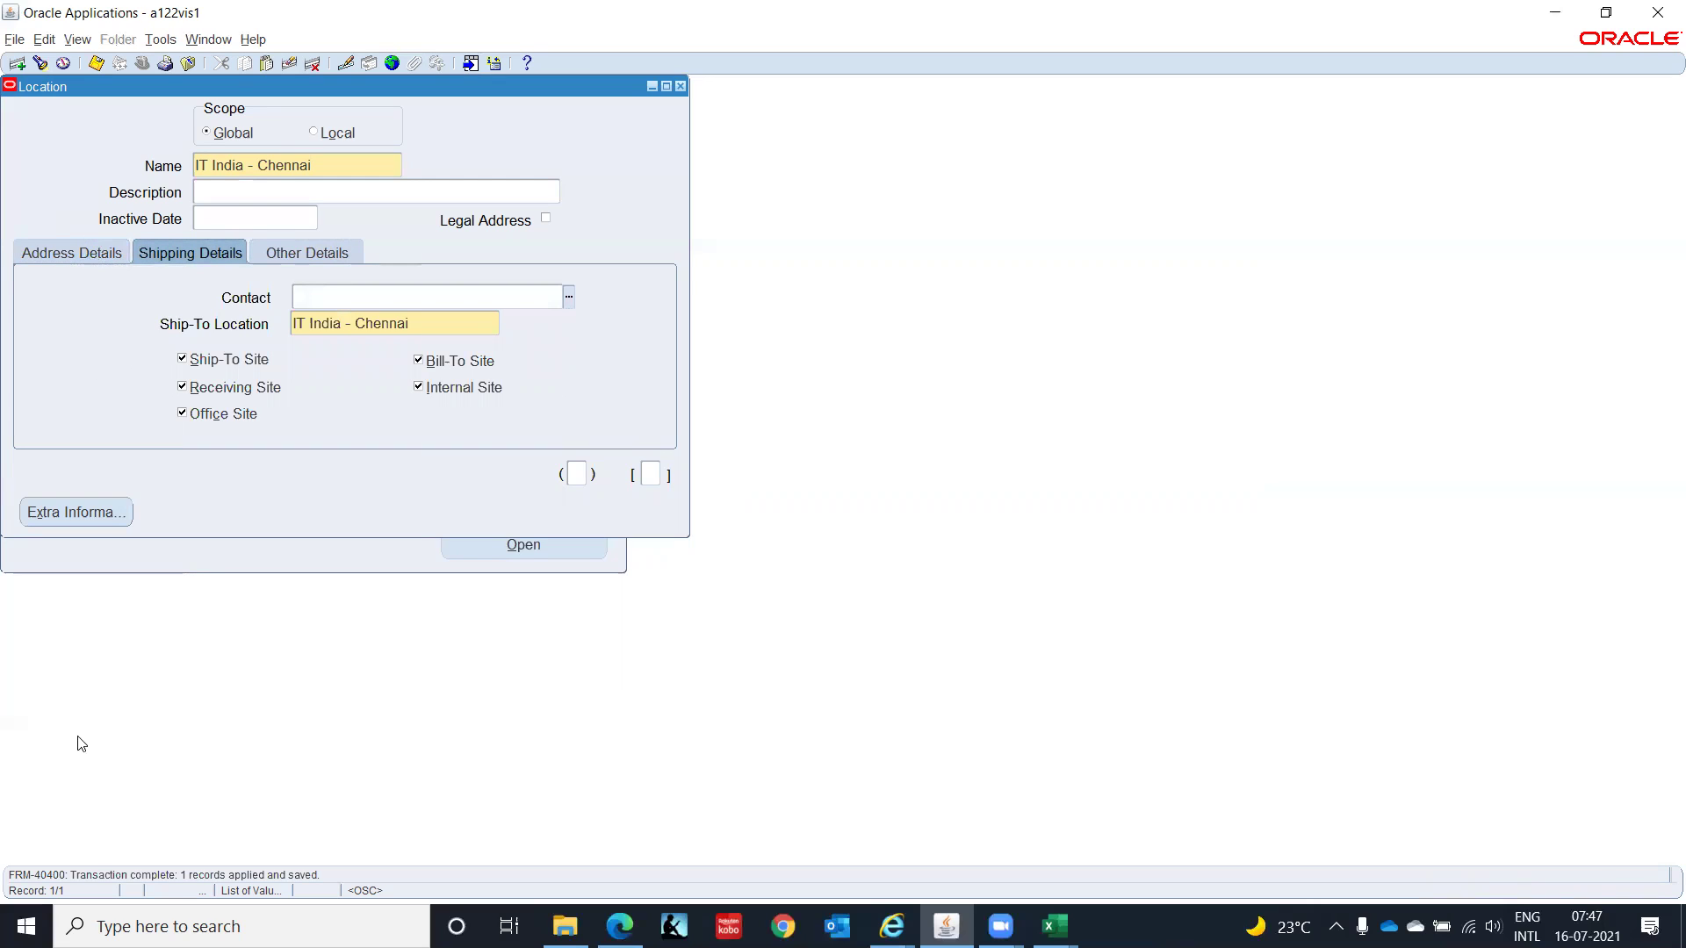
Step: Examine the context values offered for the location's additional information and additional location details, leaving both without an entry
left_click(576, 474)
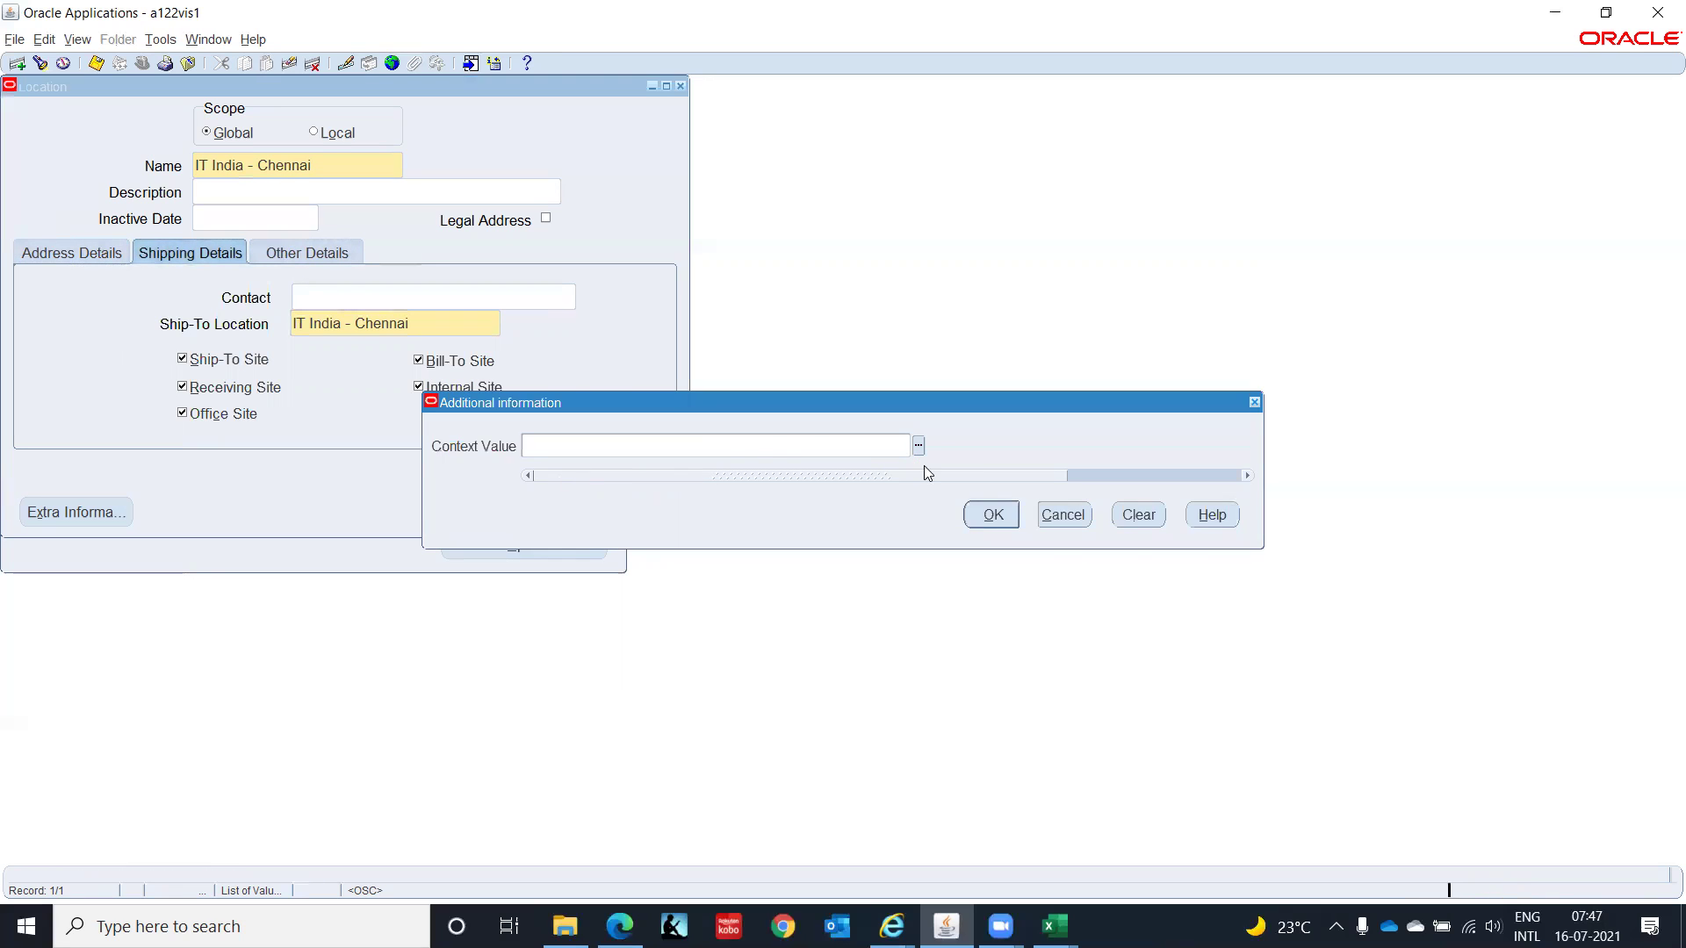
left_click(918, 446)
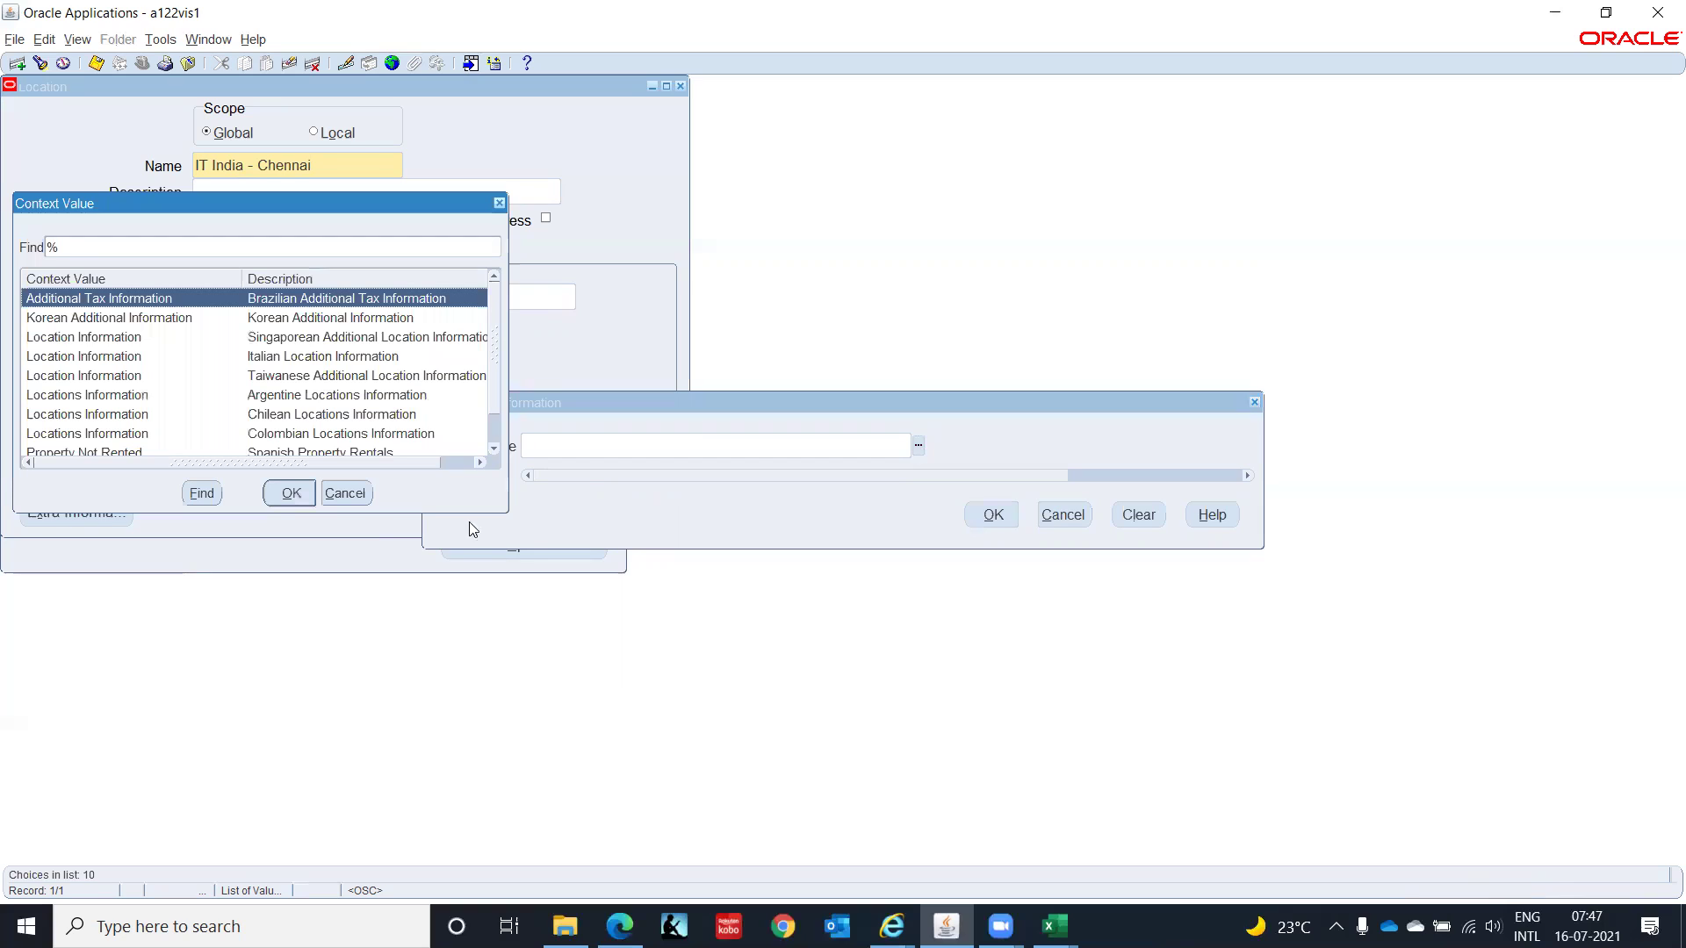
left_click(346, 494)
left_click(1068, 518)
left_click(648, 474)
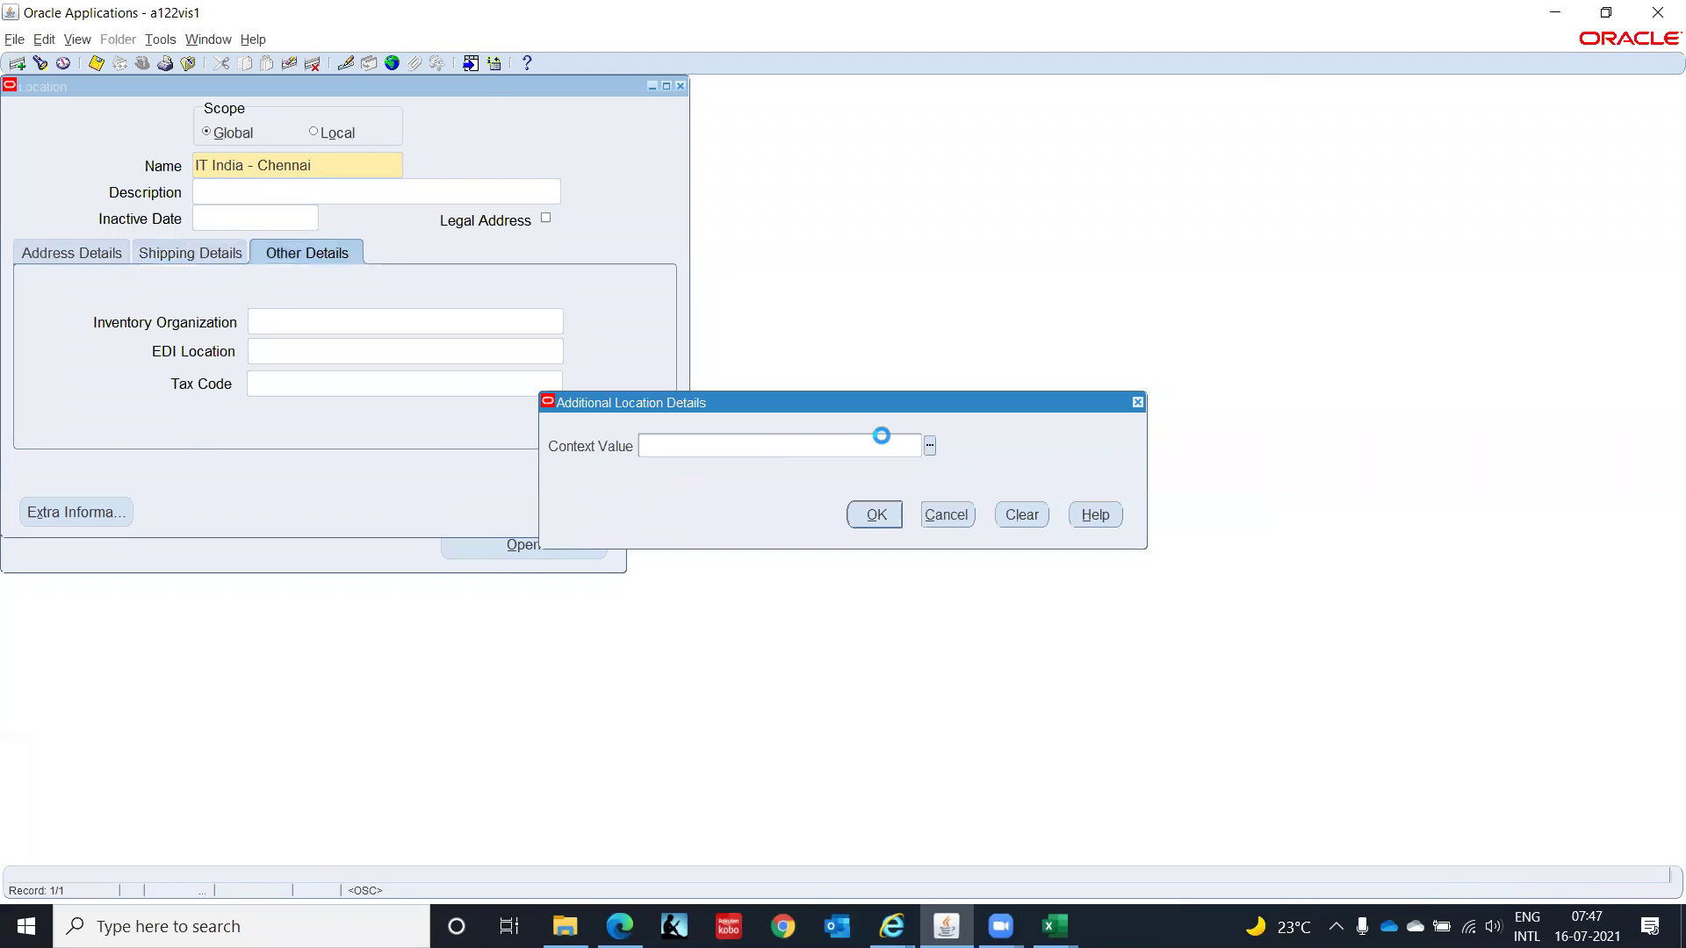
left_click(930, 445)
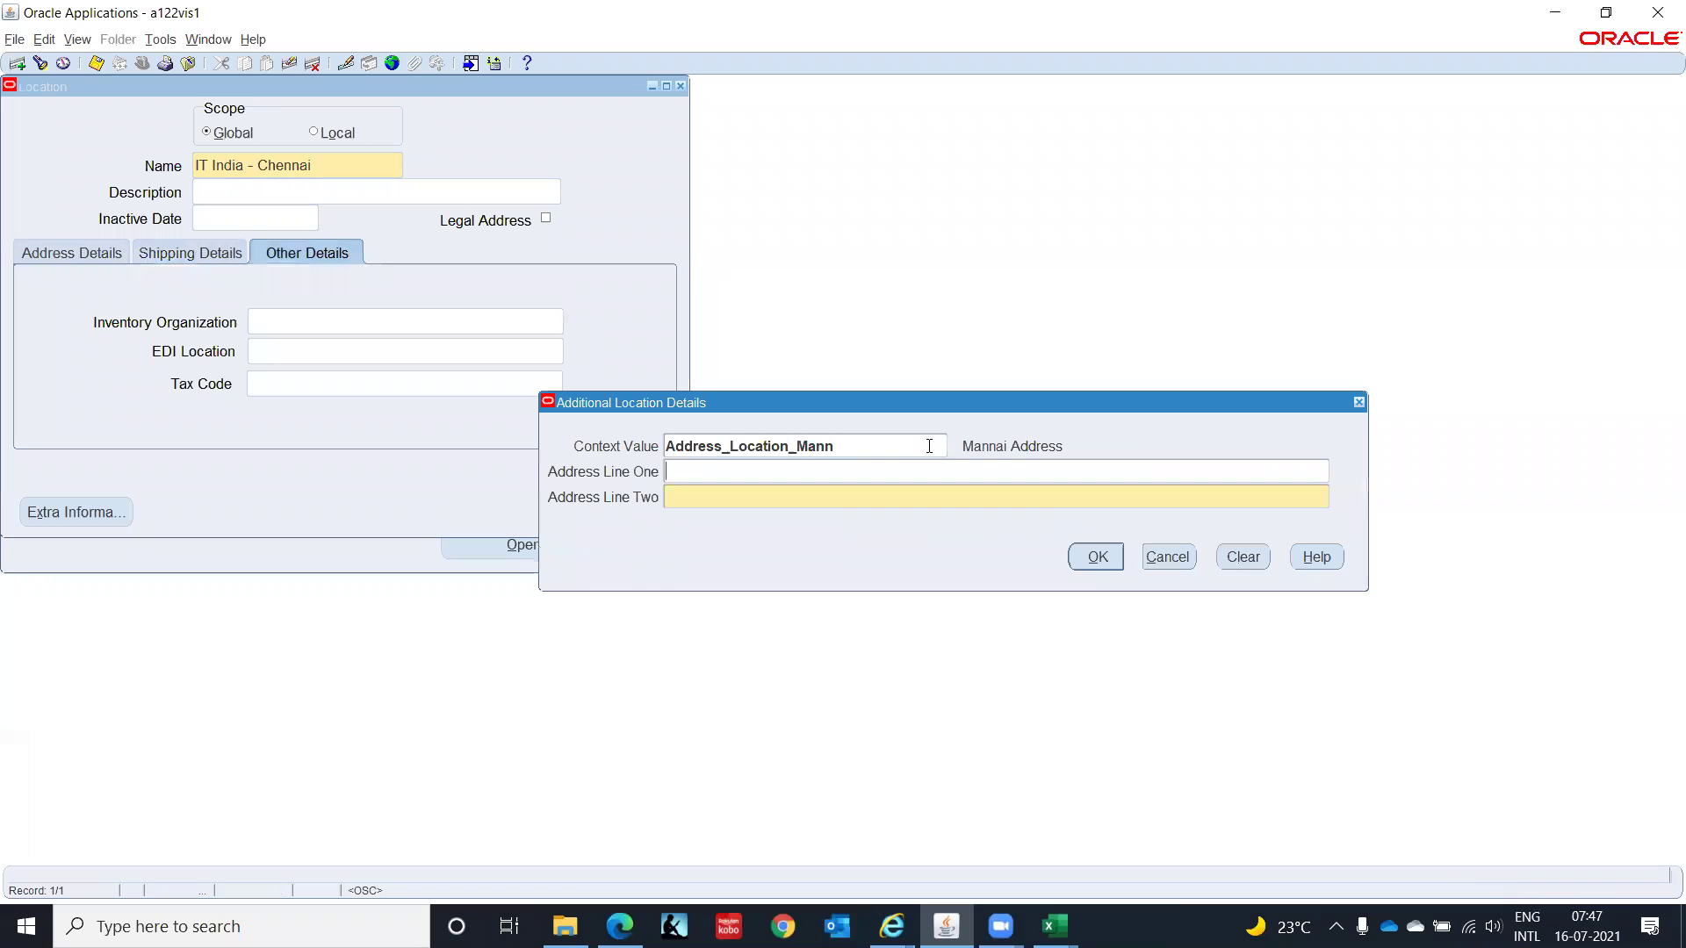
left_click(1173, 562)
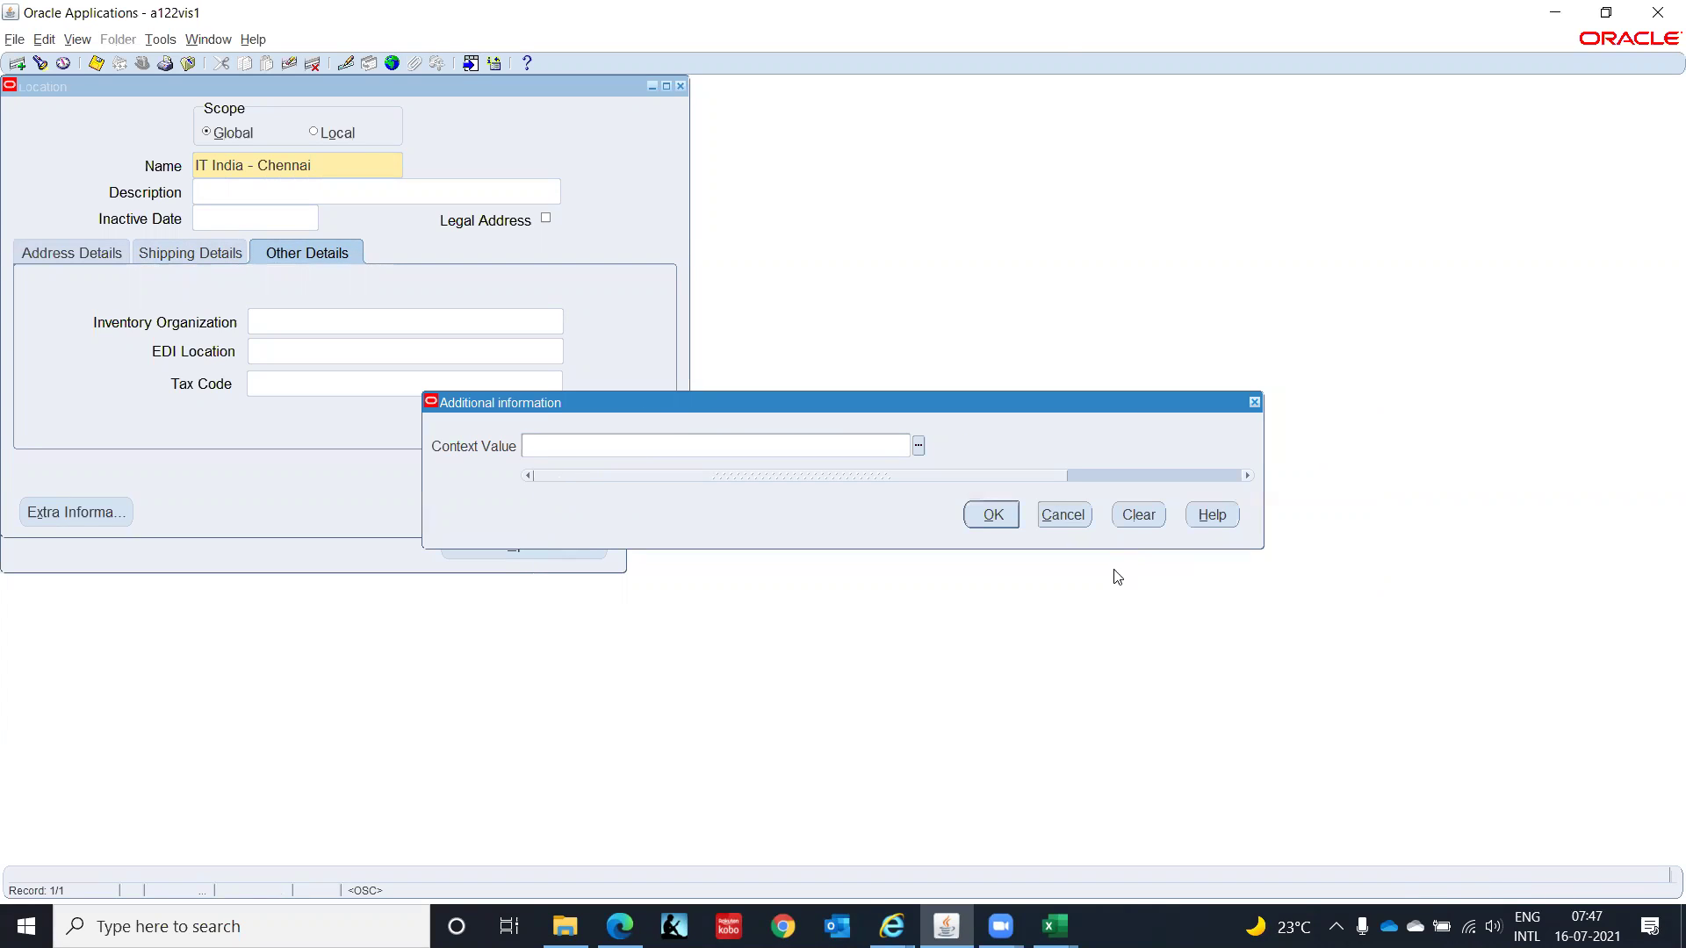
left_click(1063, 514)
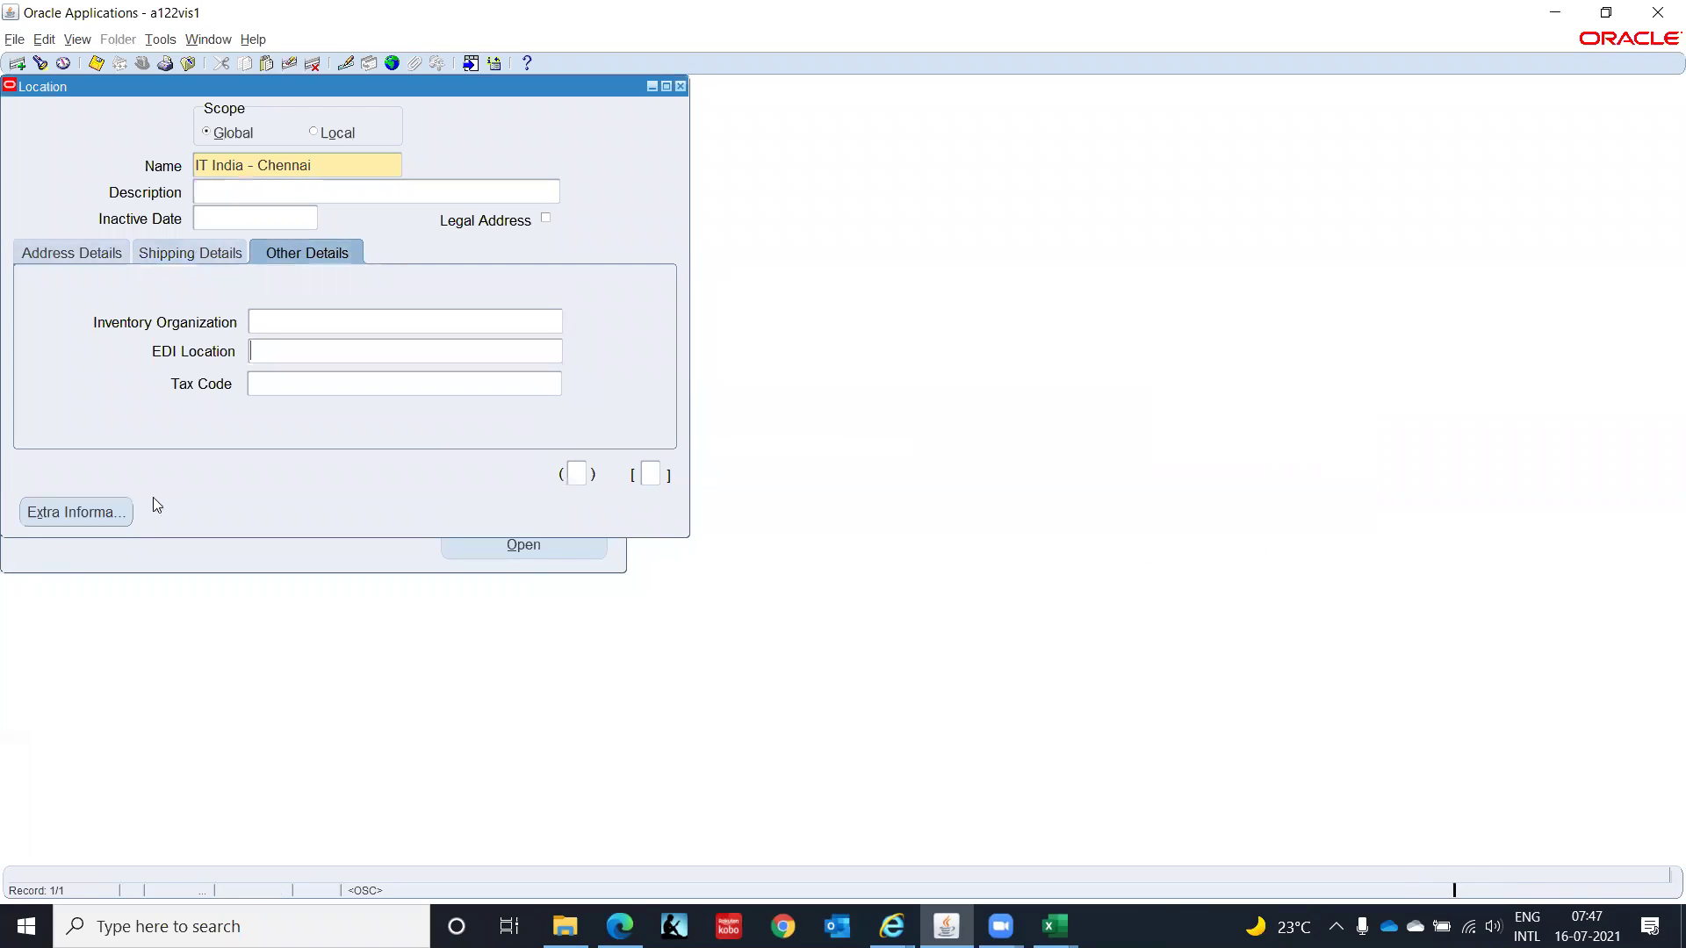
Step: Check the location's address details and close the Location form to return to the Organizations setup functions
left_click(37, 249)
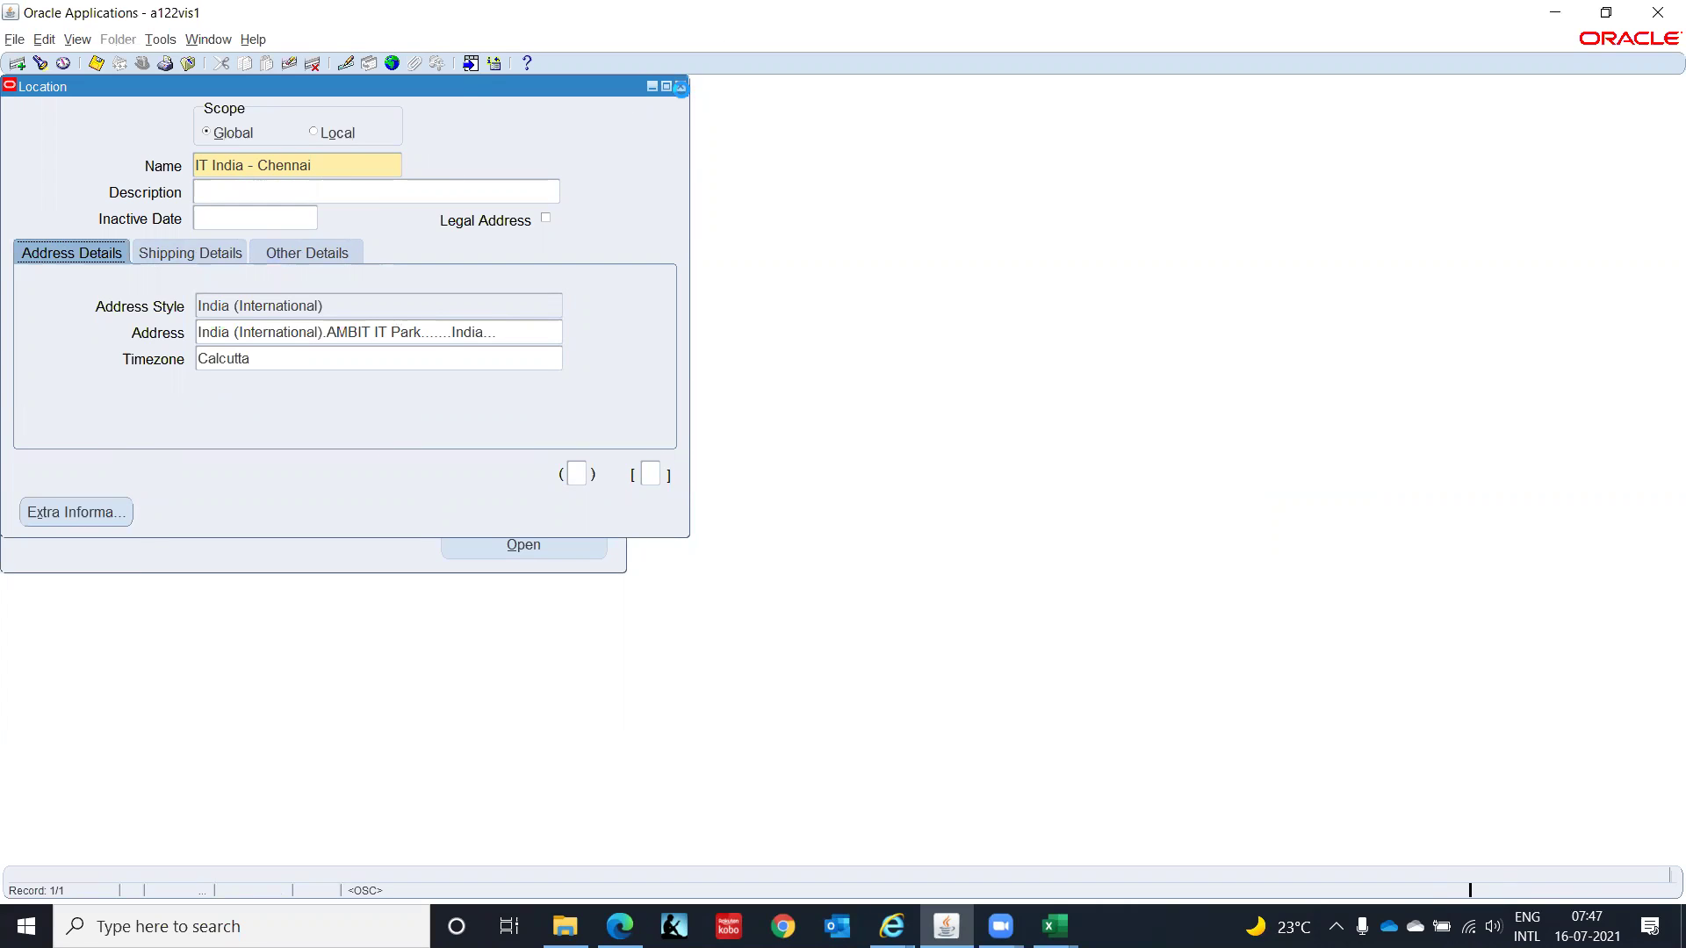
left_click(681, 87)
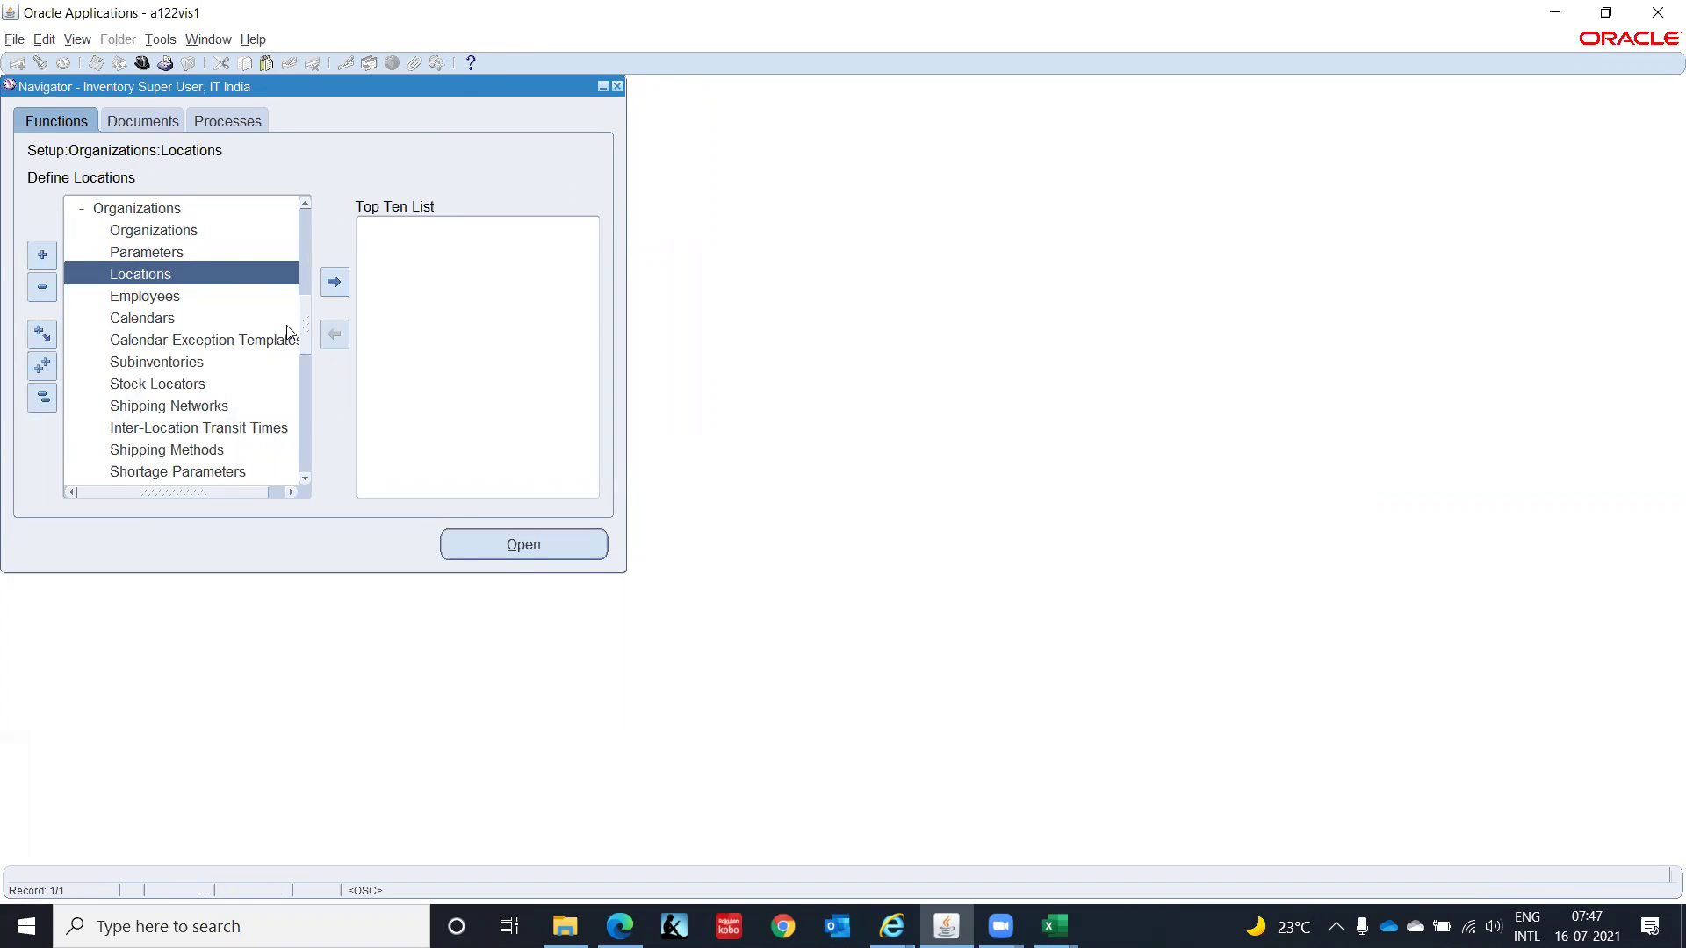
left_click_drag(304, 324, 301, 282)
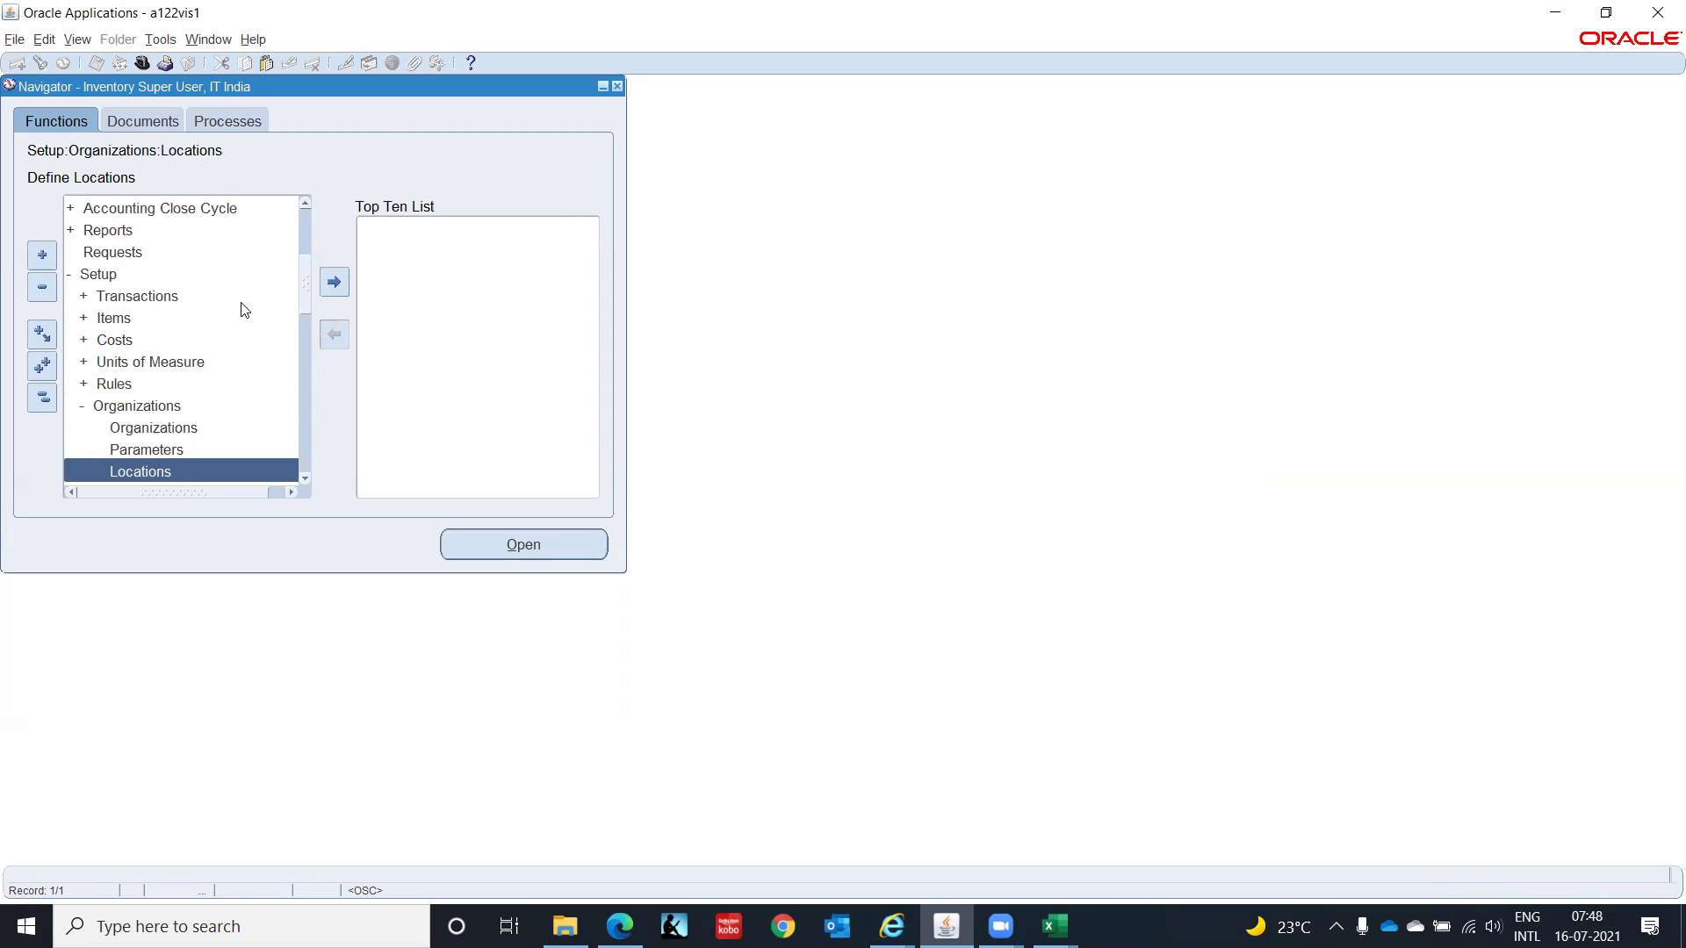
scroll(301, 306, "down", 2)
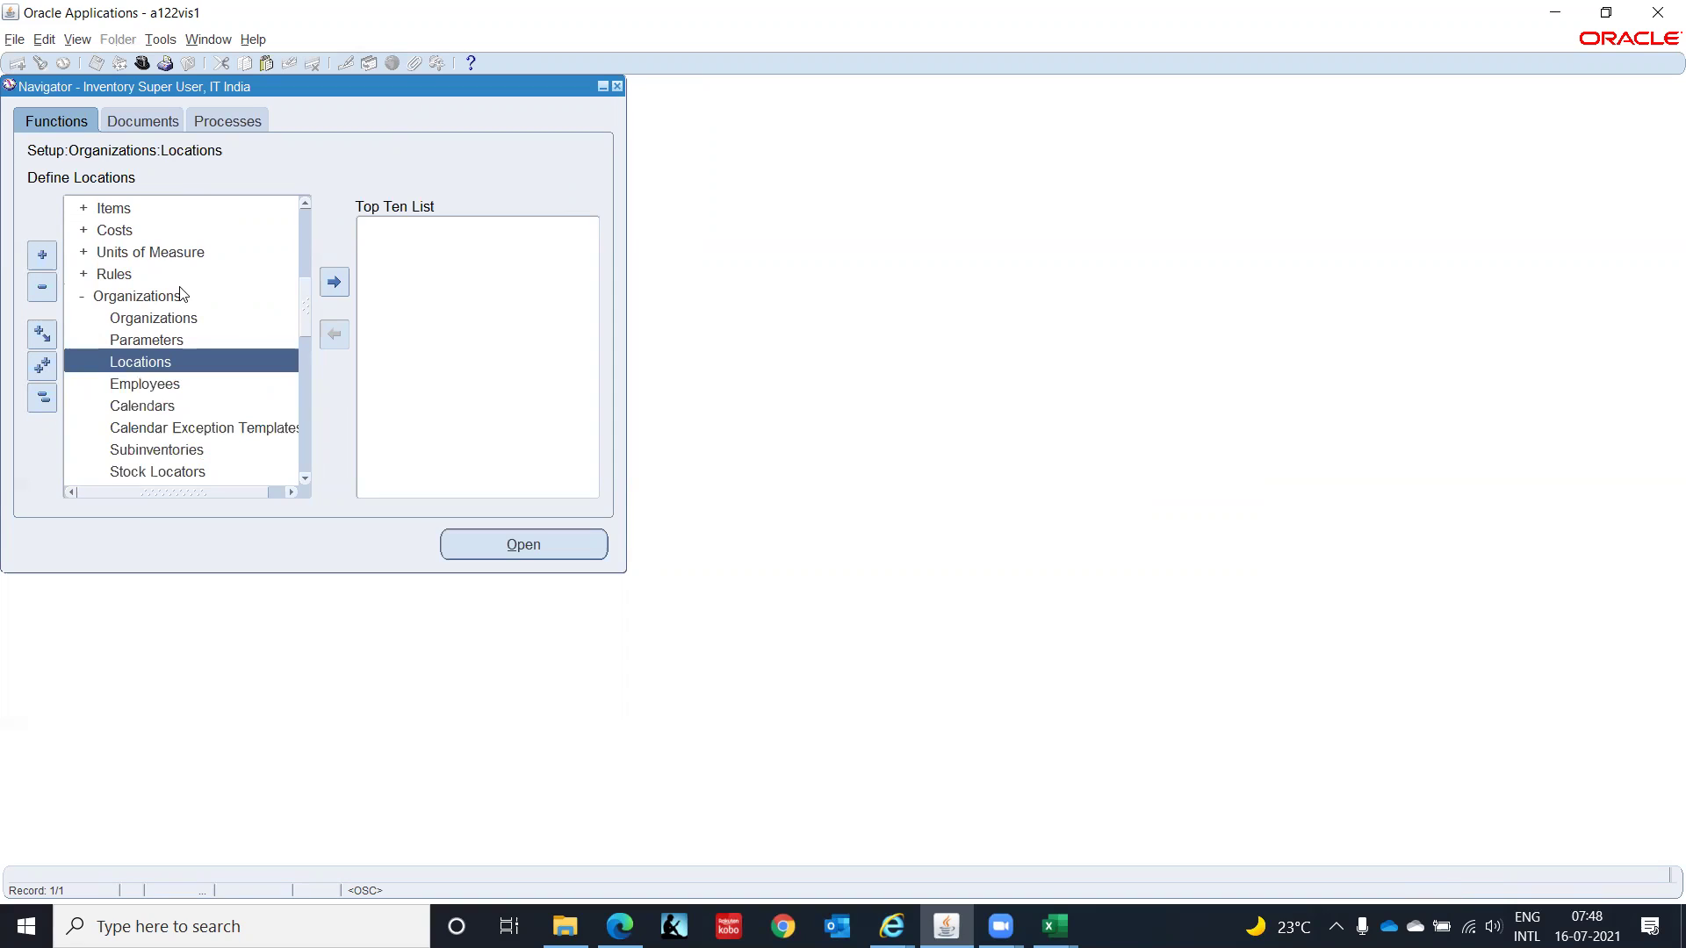
Step: Open the Organizations setup function and start a new organization record named IT INDIA(BG)
left_click(179, 320)
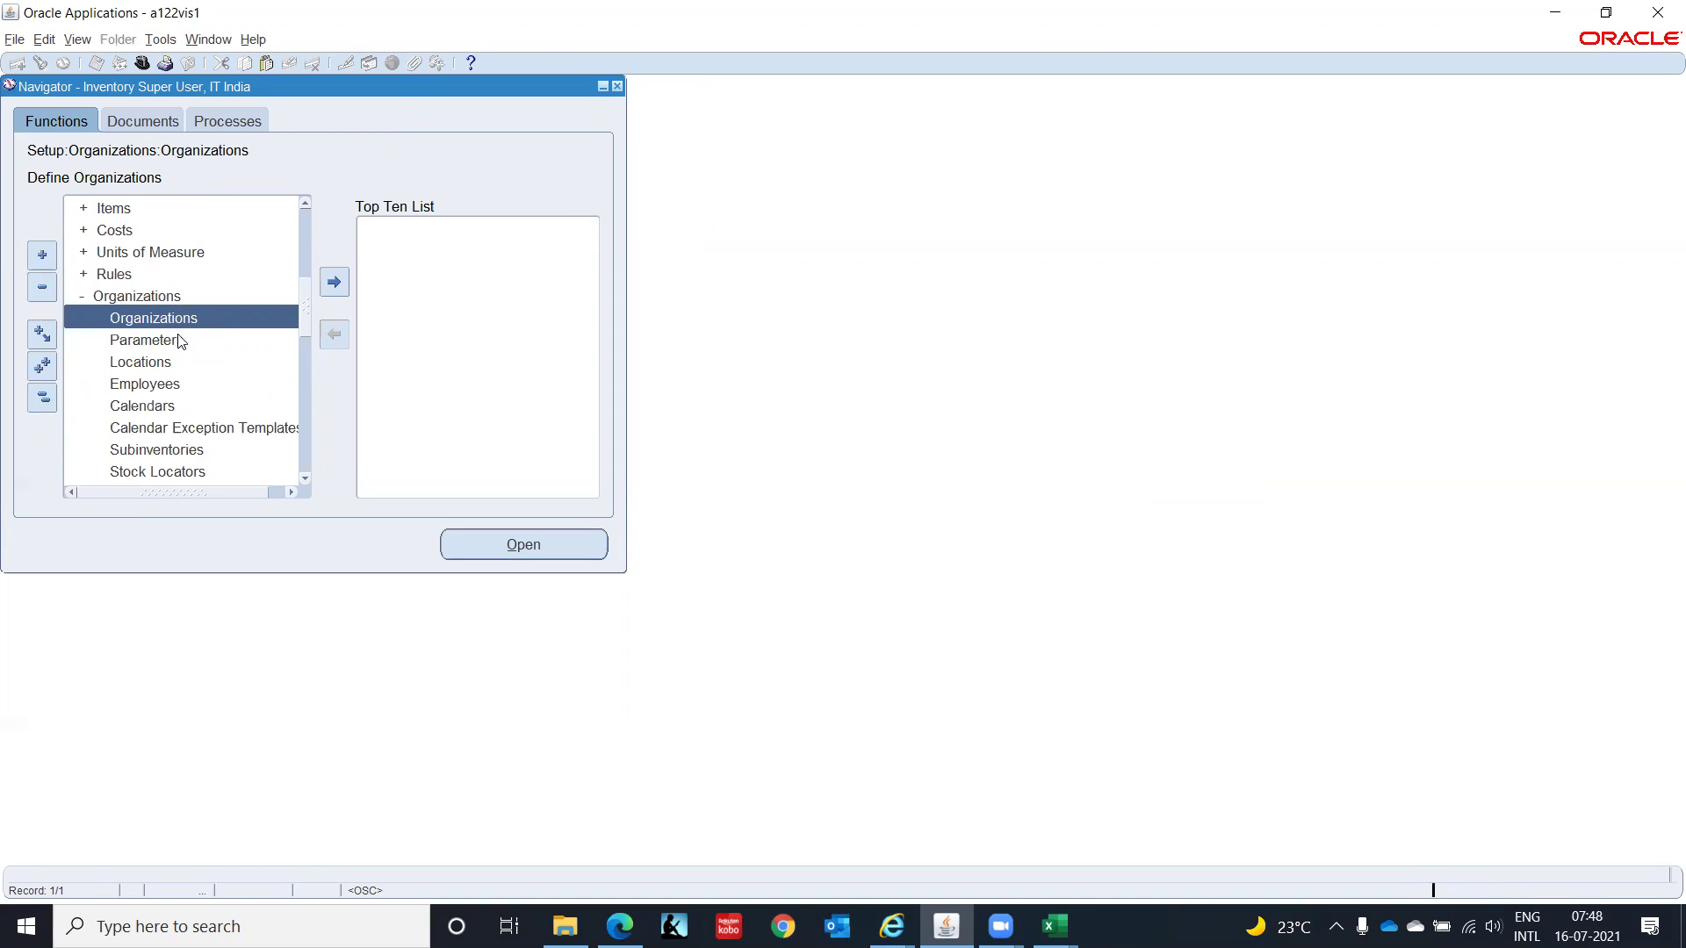
key("Return")
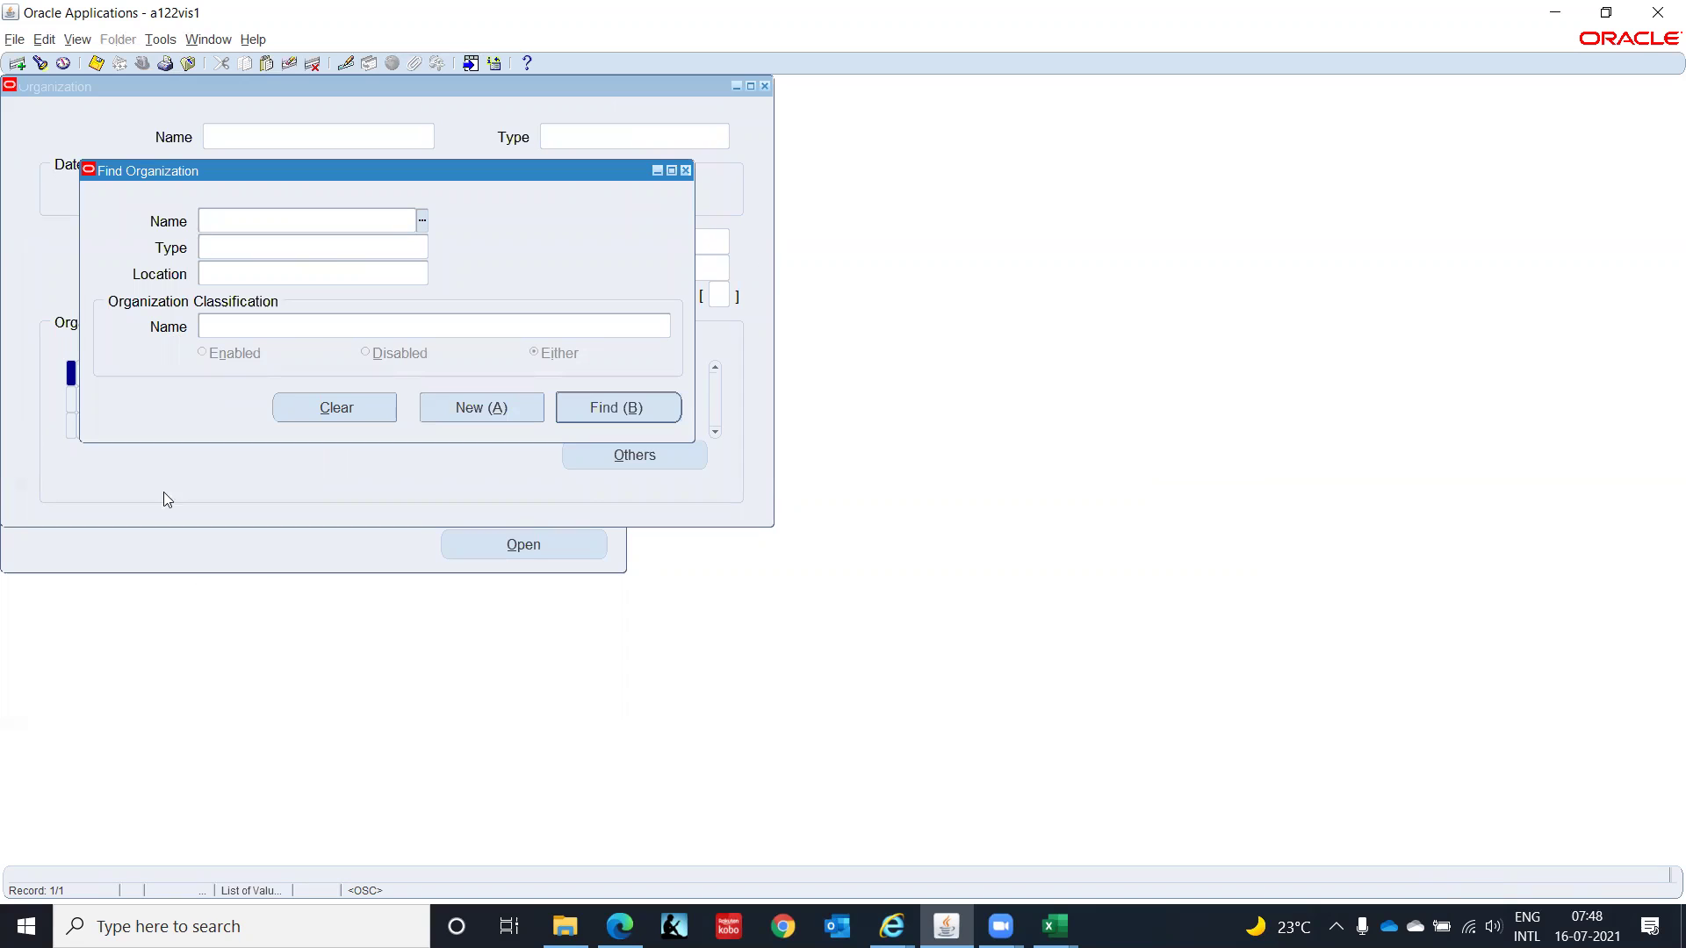
left_click(498, 413)
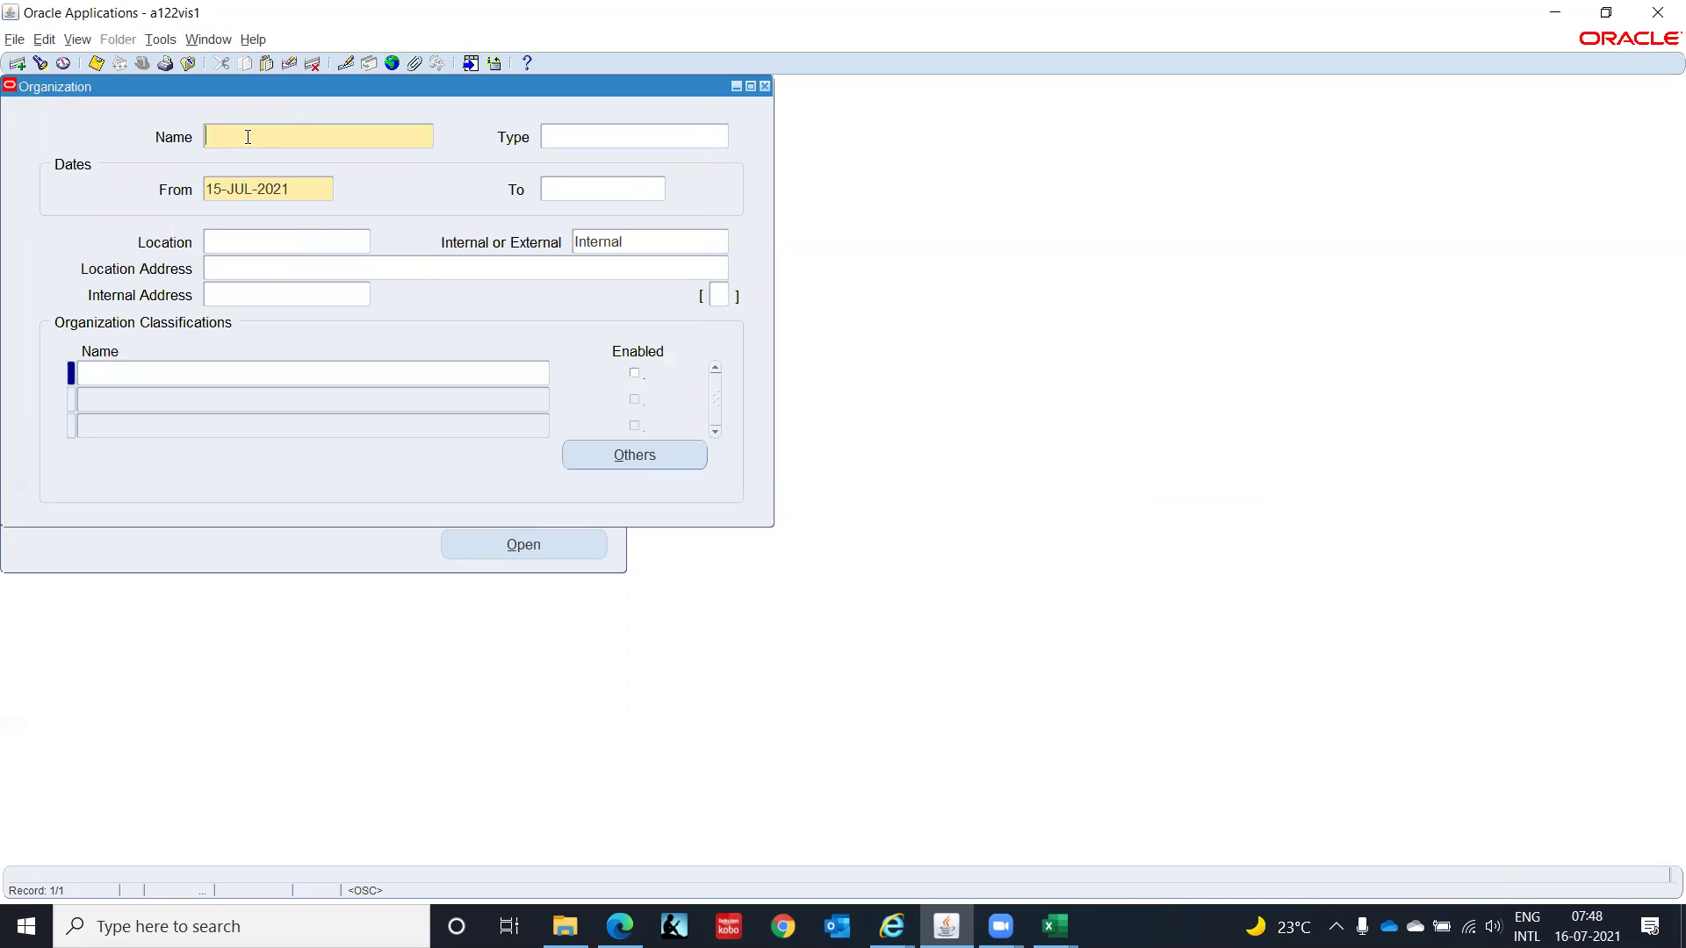
type("IT INDIA(BG)")
Step: Switch to the New Microsoft Excel Worksheet workbook and copy the India business group name, IT Corporation(India)
key("alt+Tab")
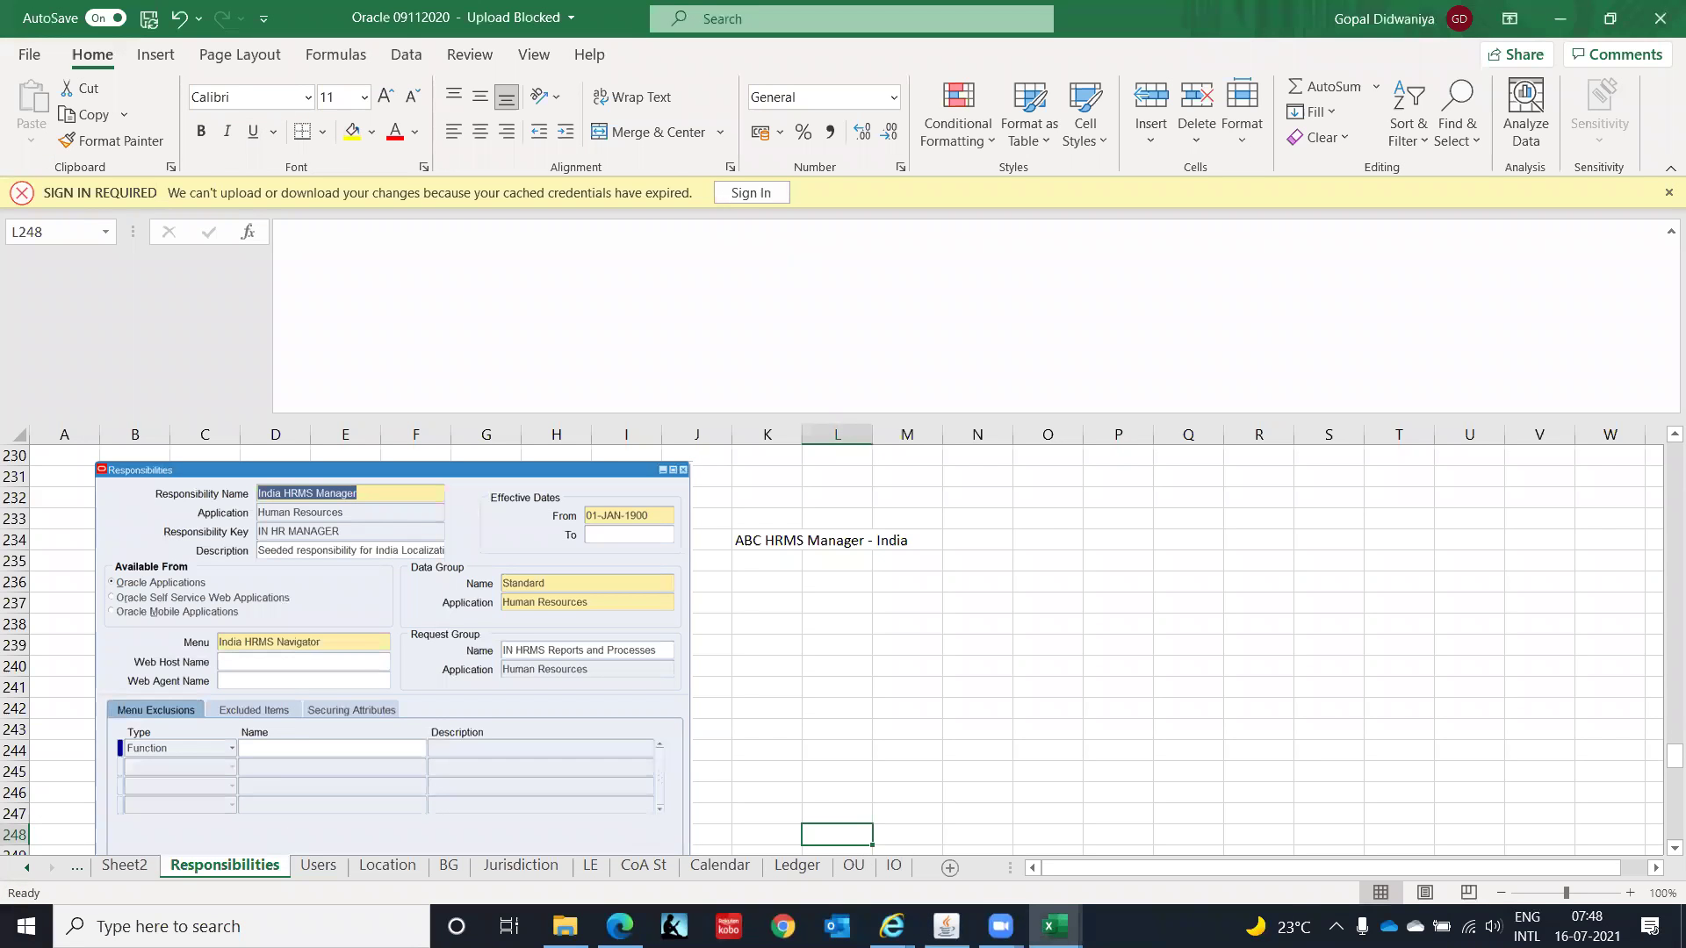
mouse_move(1054, 926)
left_click(937, 830)
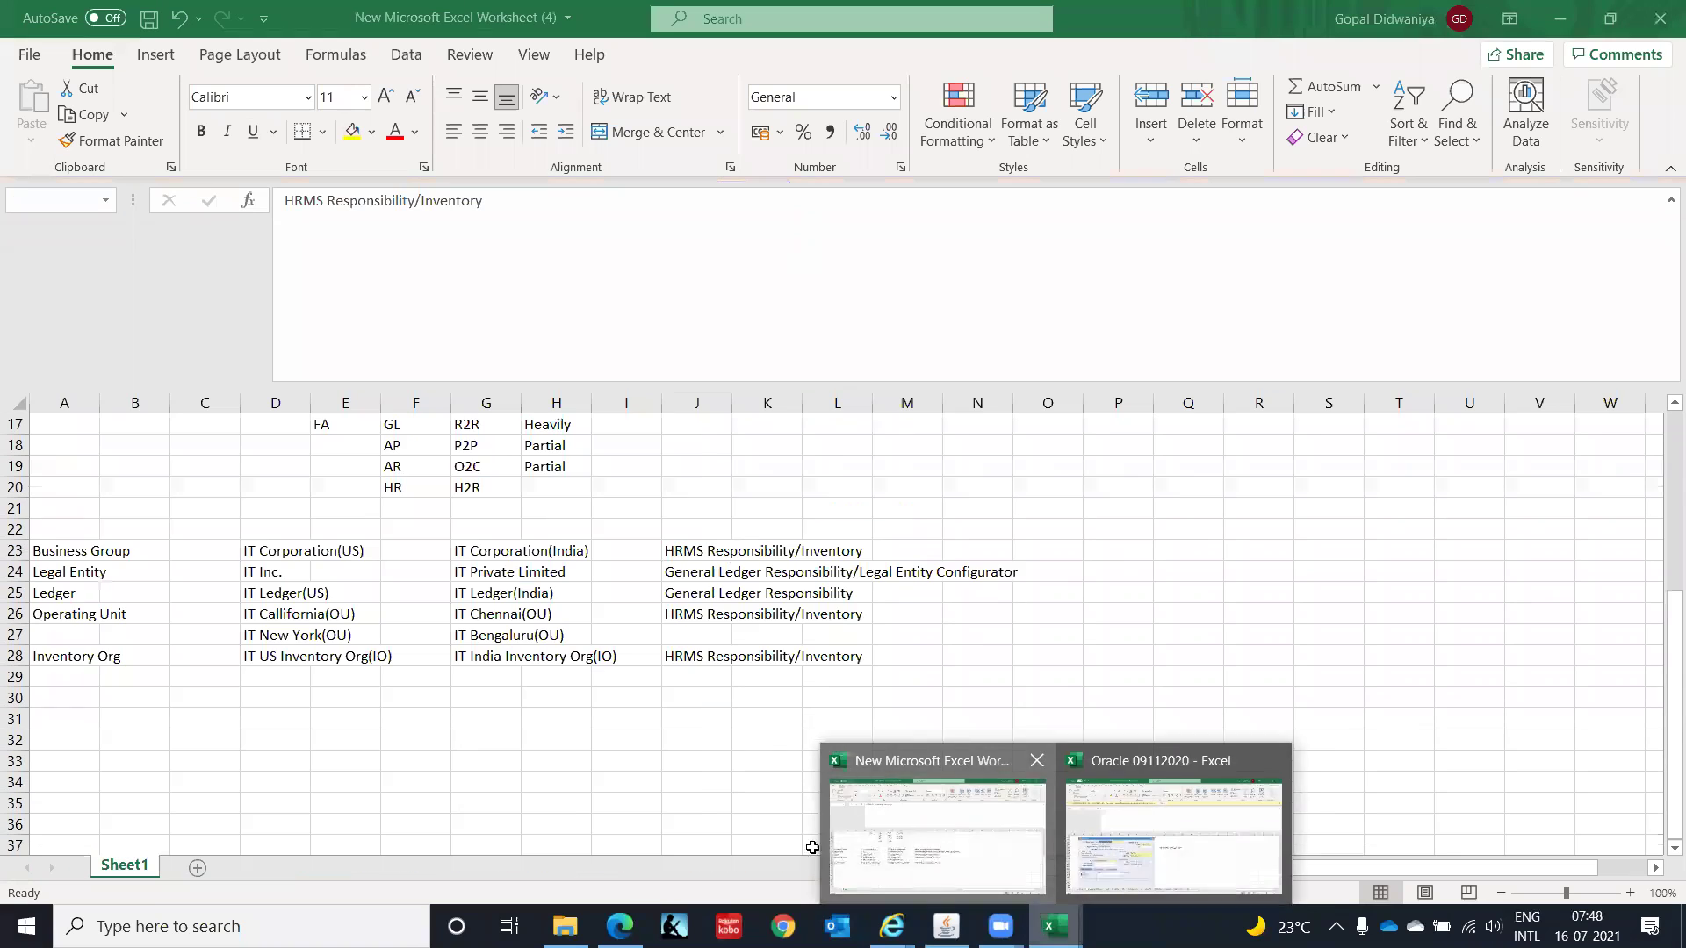
left_click(500, 555)
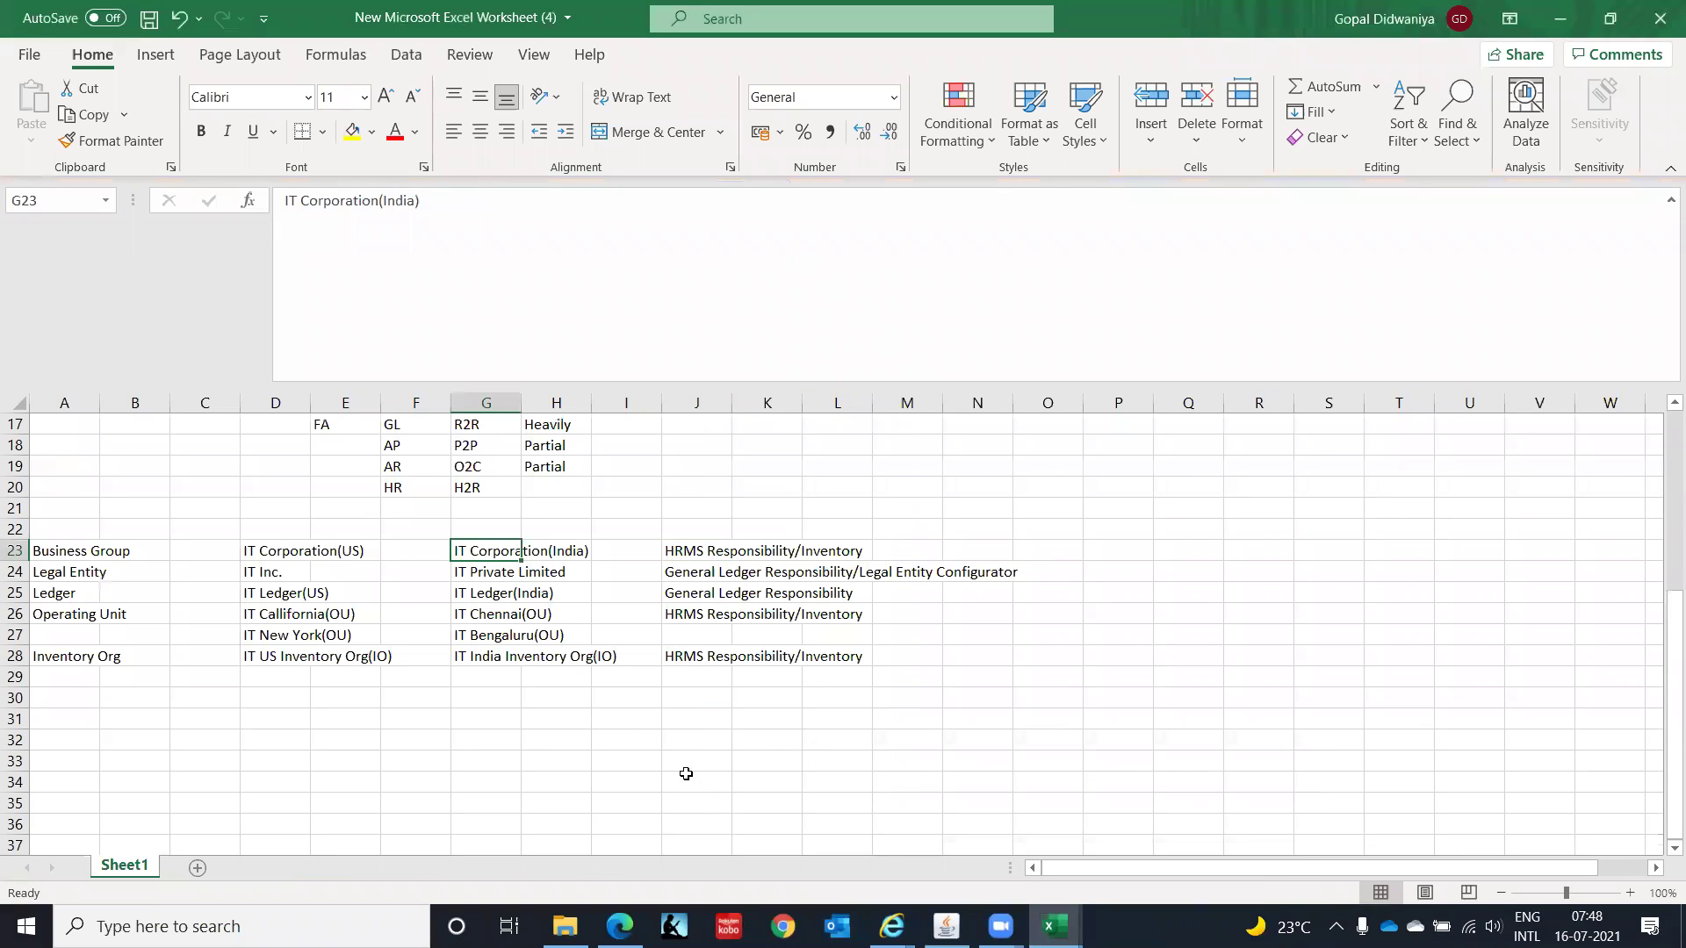
key("ctrl+c")
key("alt+Tab")
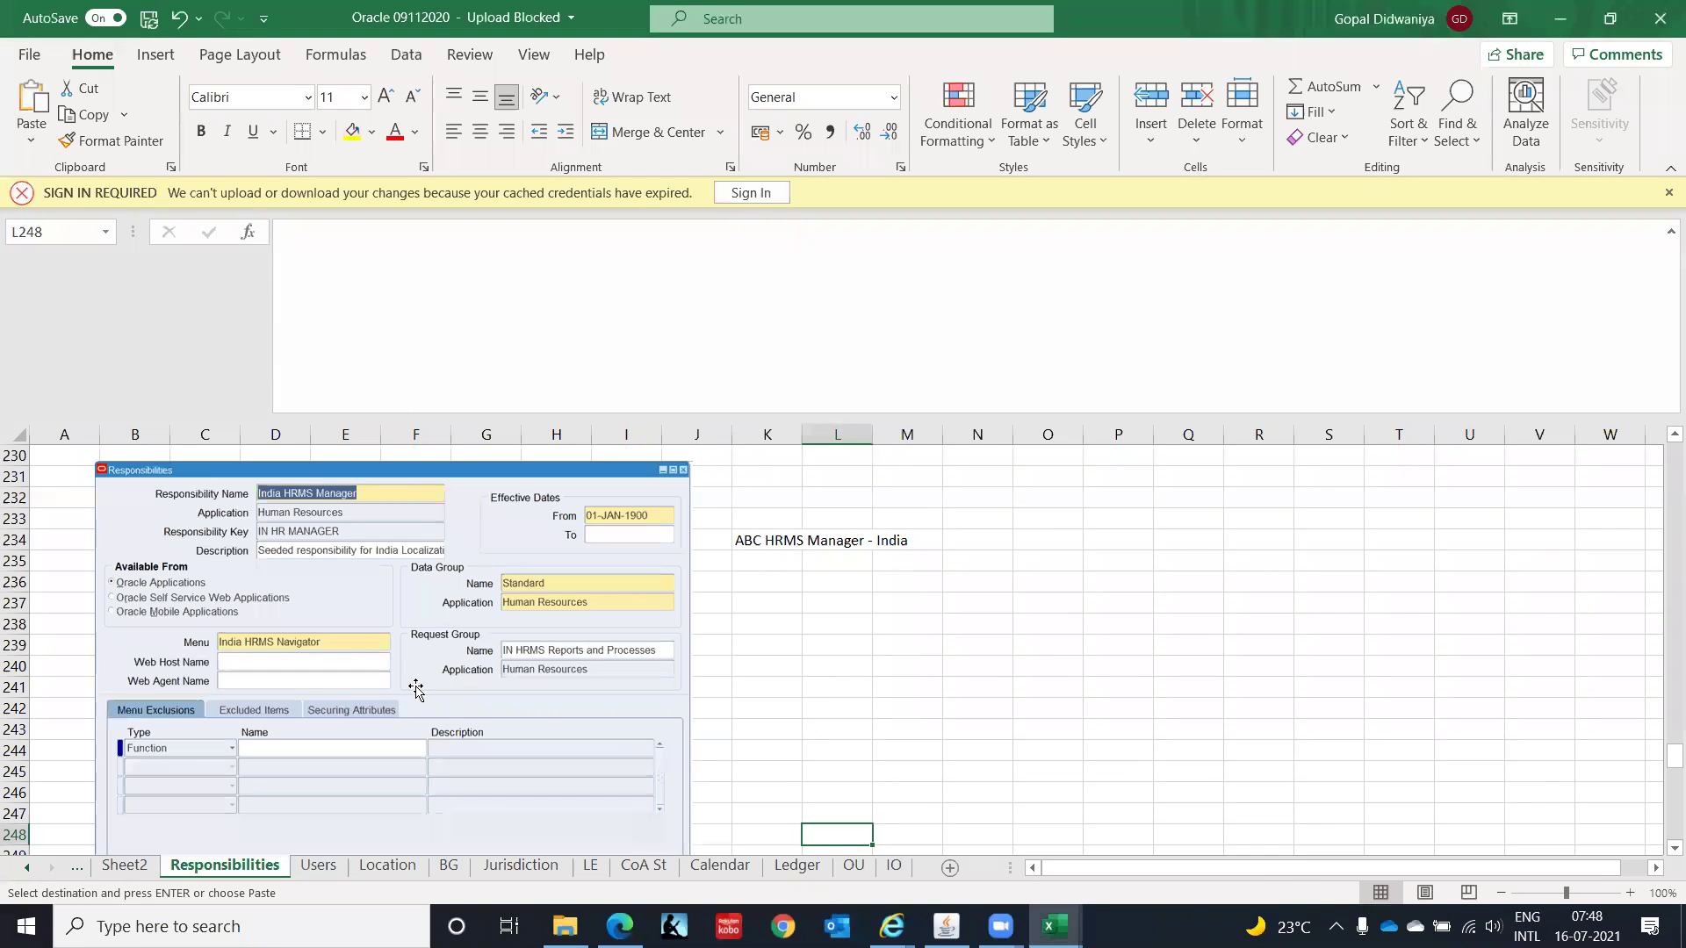
Step: Return to Oracle Applications and replace the new organization's name with the copied IT Corporation(India)
key("alt+Tab")
key("alt+Tab")
key("alt+Tab")
key("BackSpace")
key("BackSpace")
key("BackSpace")
key("BackSpace")
key("BackSpace")
key("BackSpace")
key("BackSpace")
key("BackSpace")
key("BackSpace")
key("BackSpace")
key("BackSpace")
key("BackSpace")
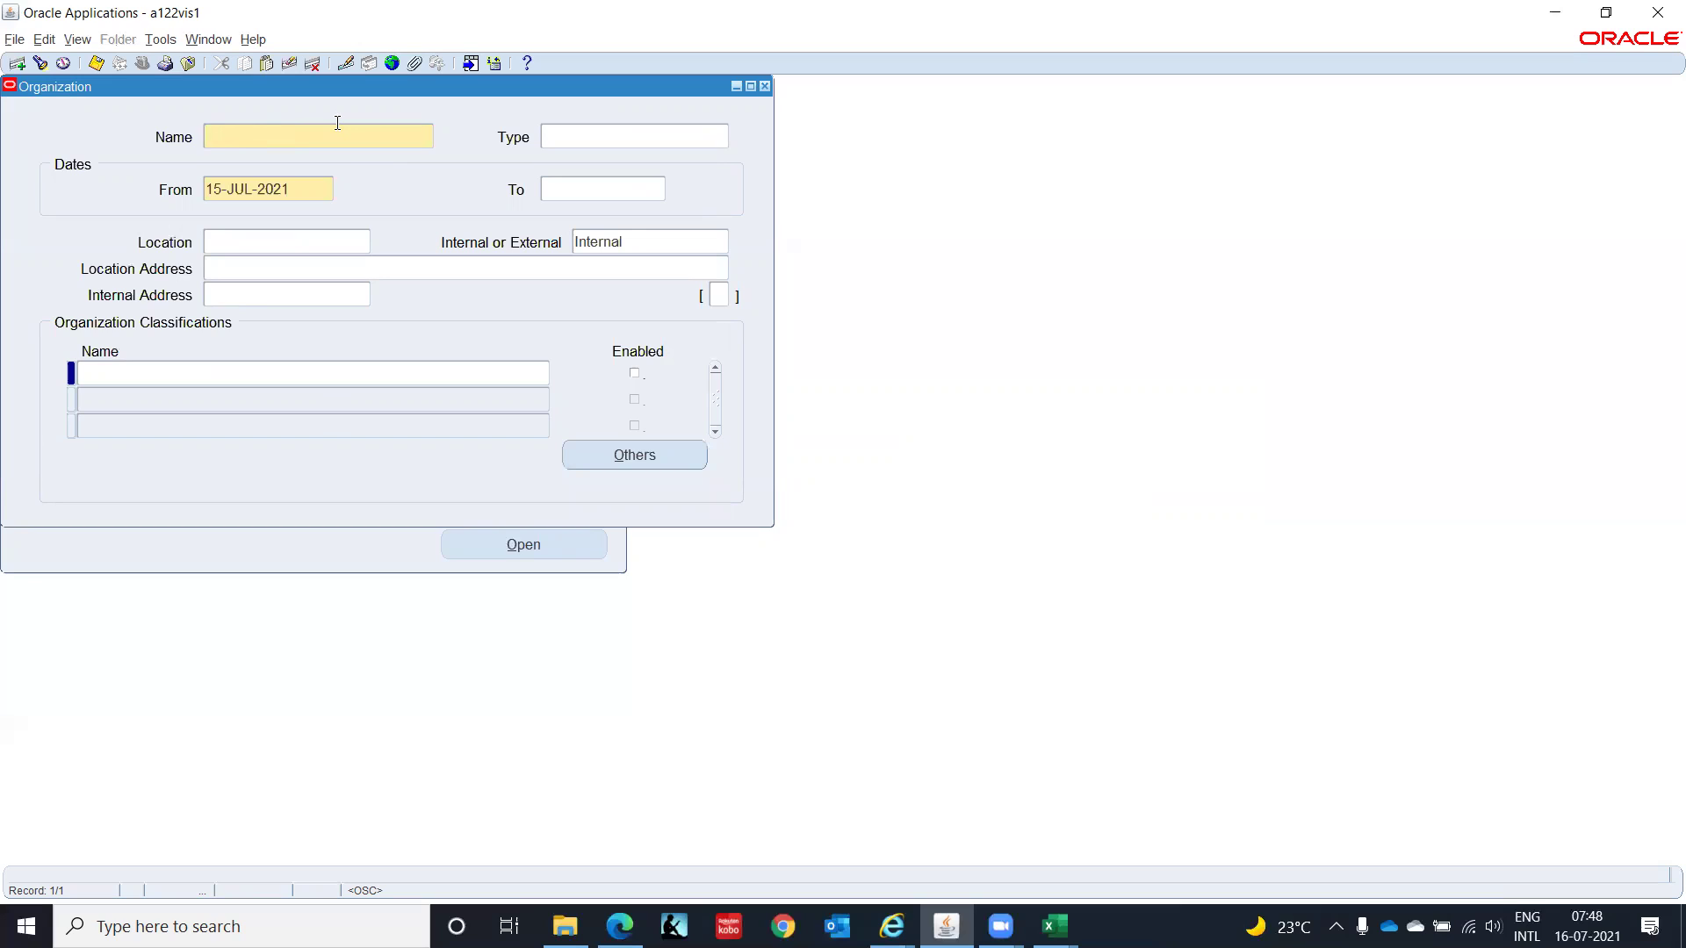
key("ctrl+v")
key("Tab")
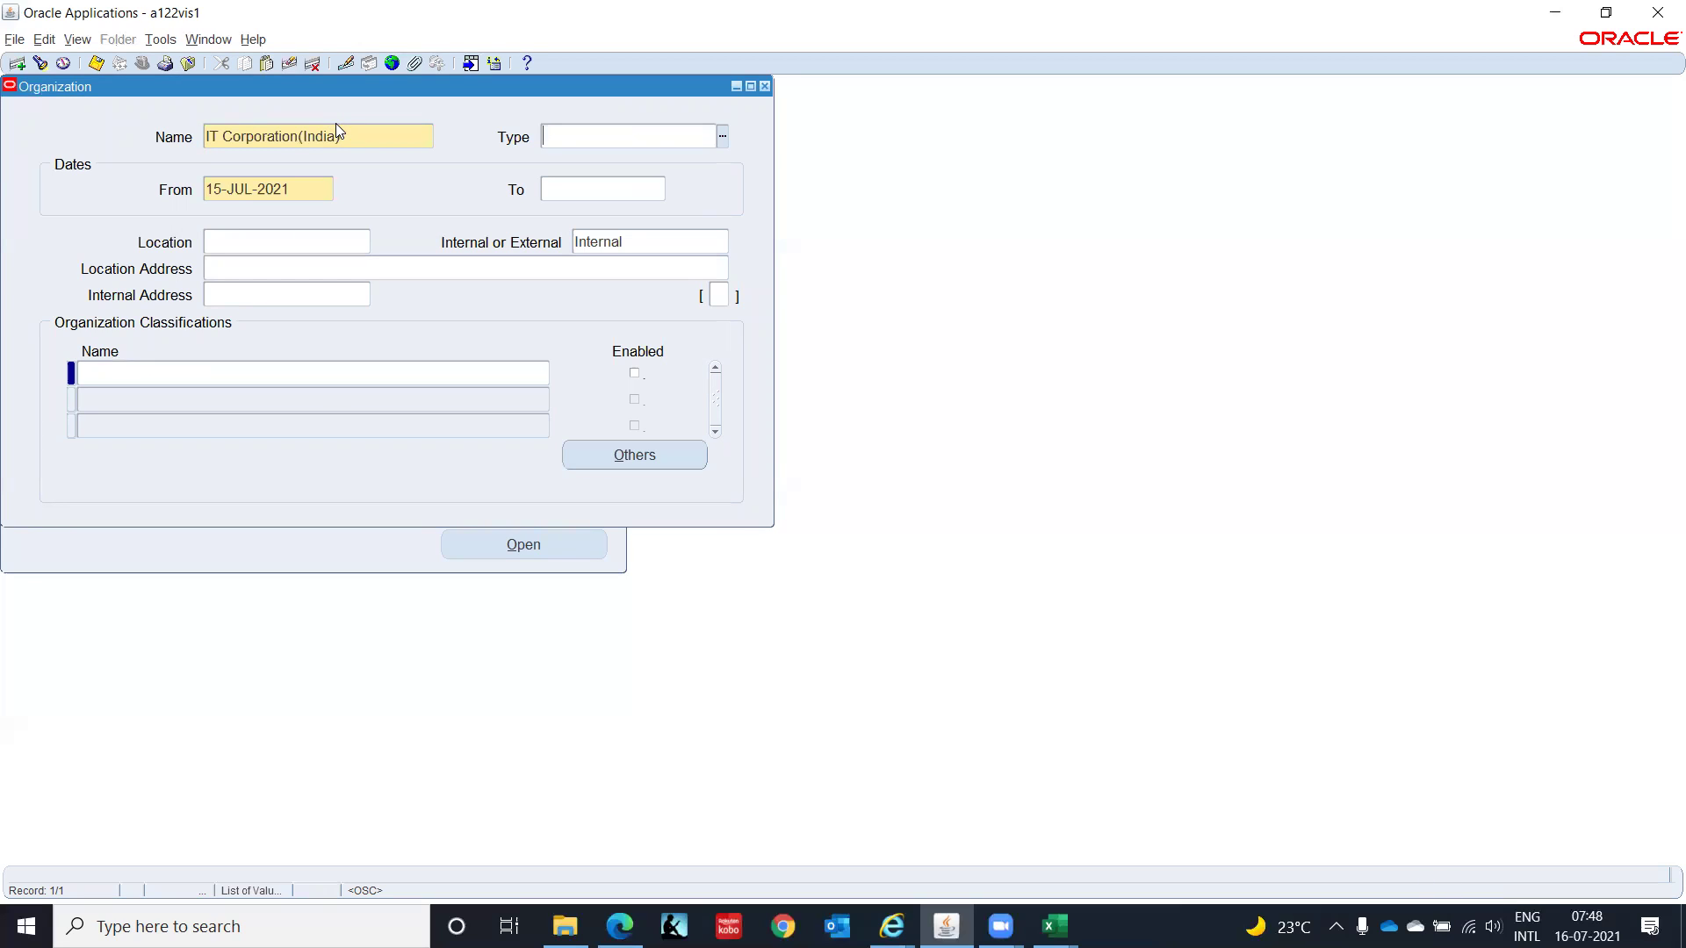
Step: Set the organization type to Business Group and its start date to 01-JAN-2000
type("Bus")
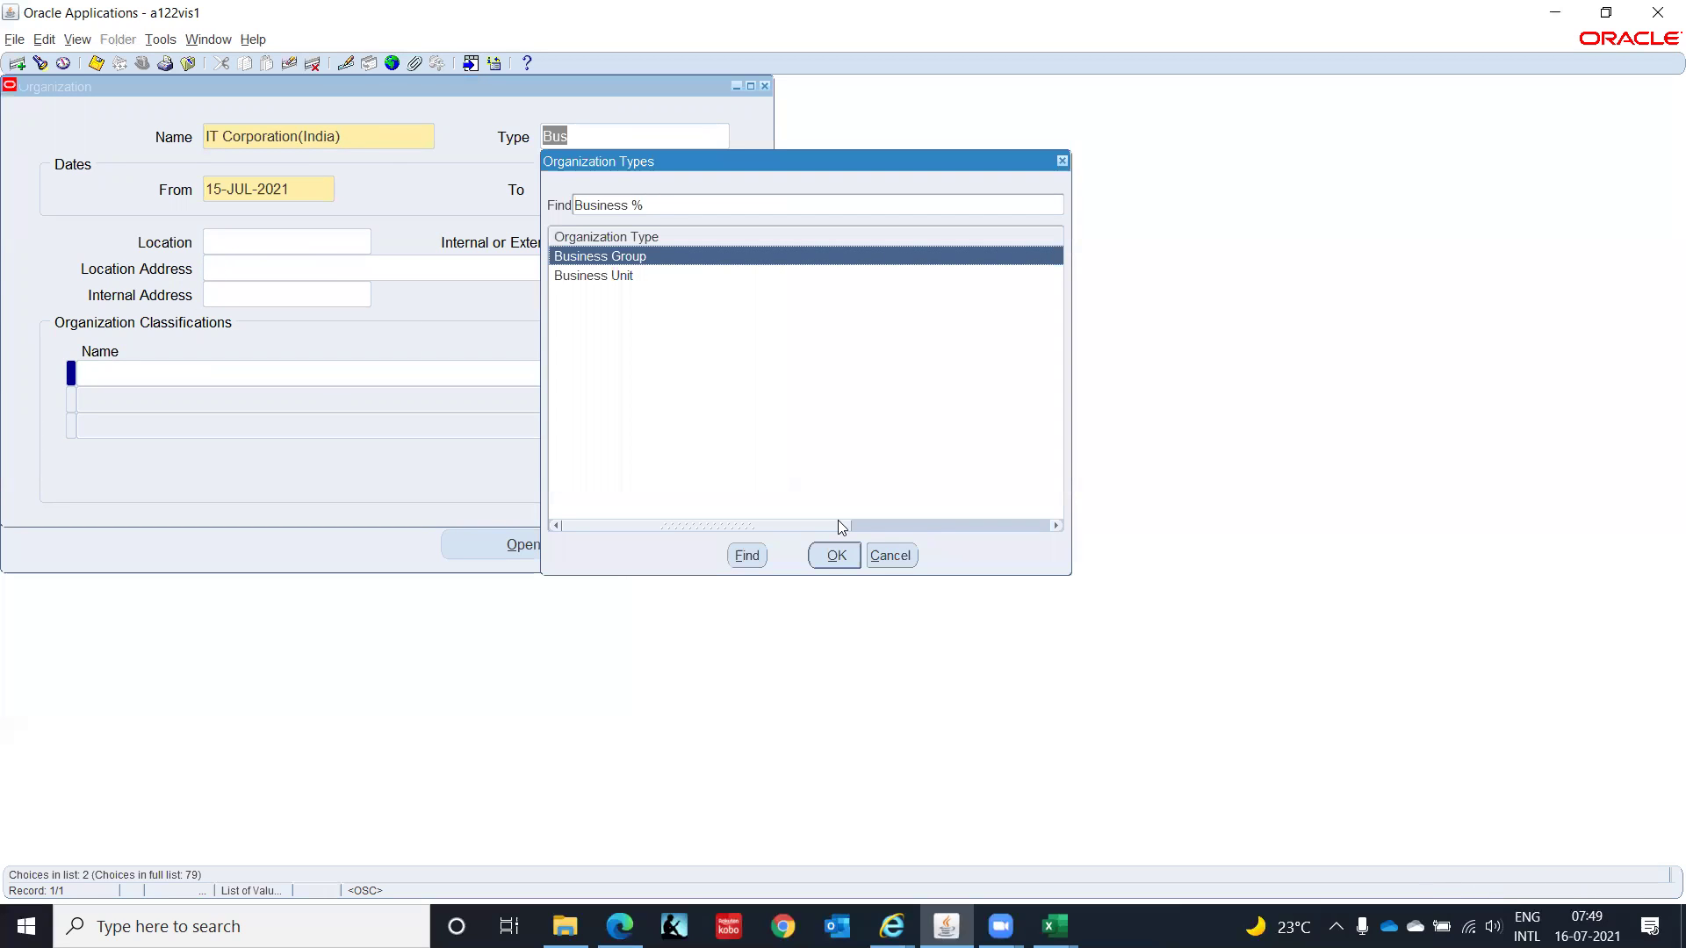
left_click(835, 554)
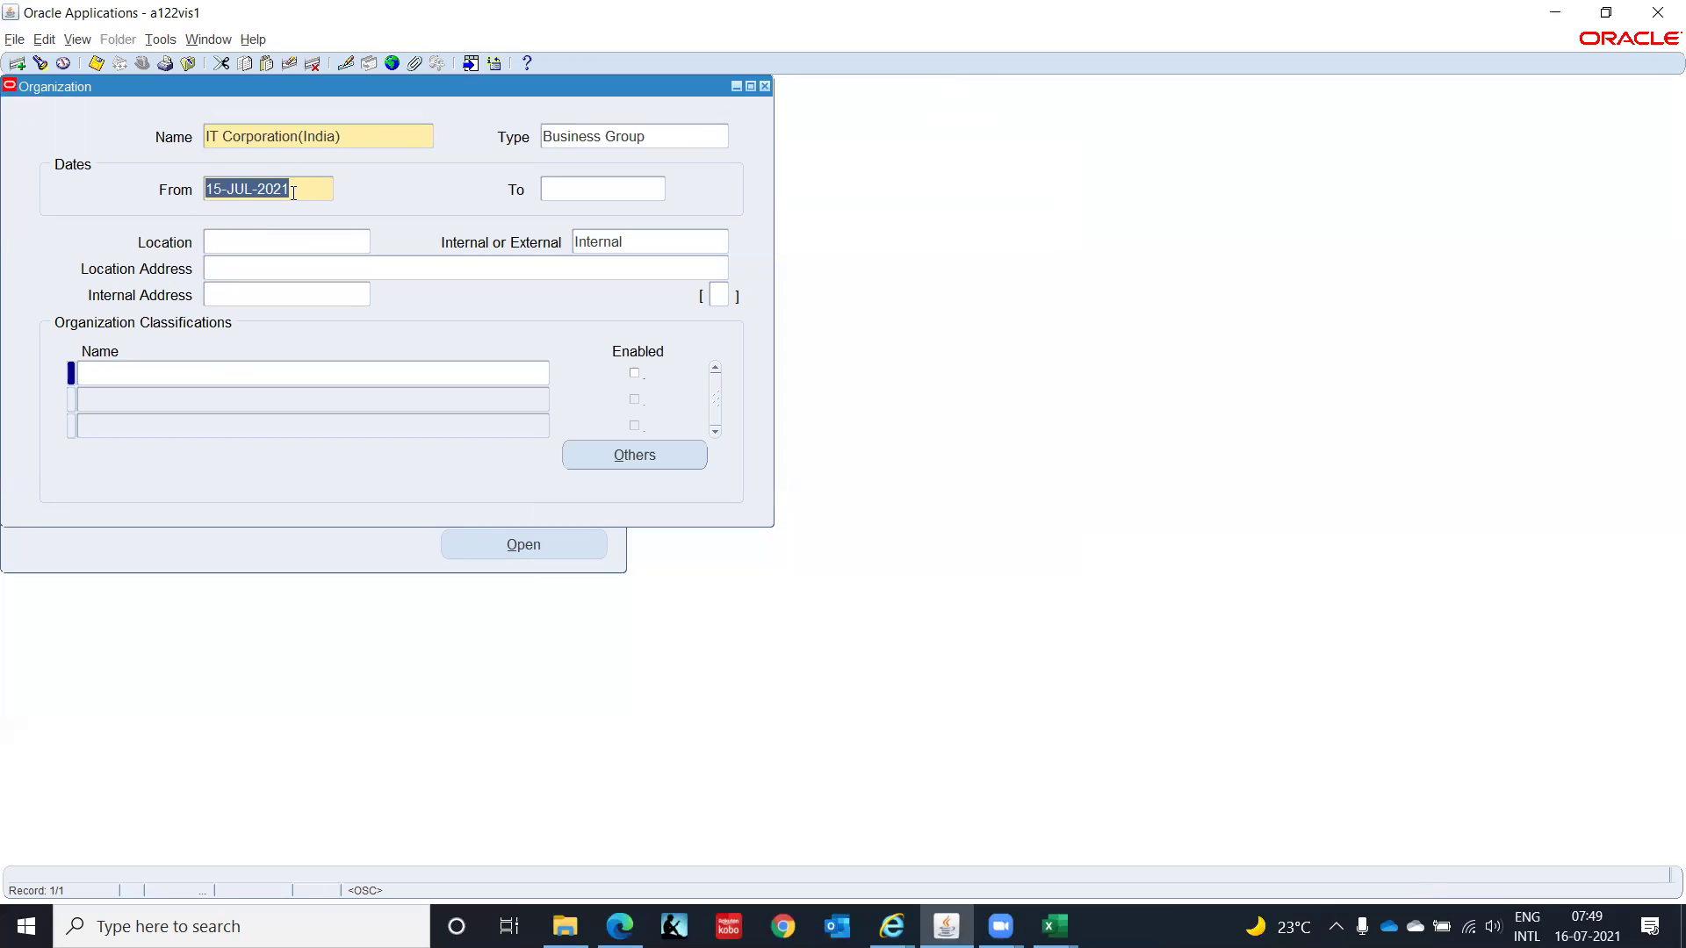
type("01-")
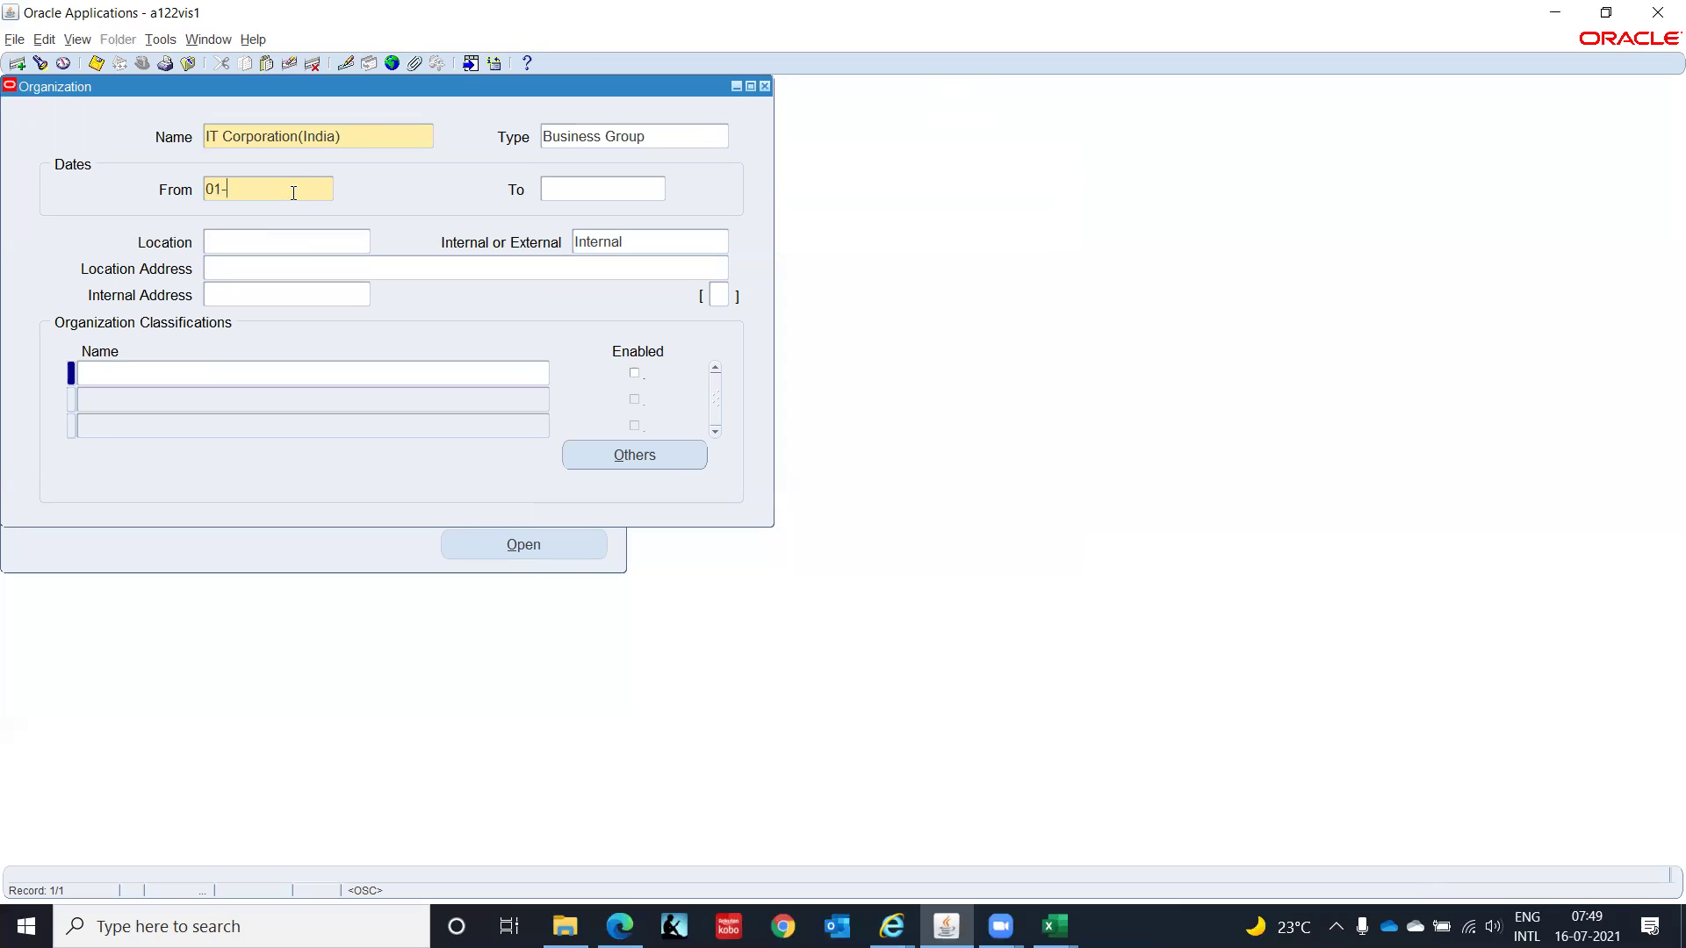
type("JAN-2000")
key("Tab")
Step: Assign the location IT India - Chennai and check the additional organization unit details without entering any
left_click(241, 242)
type("IT India")
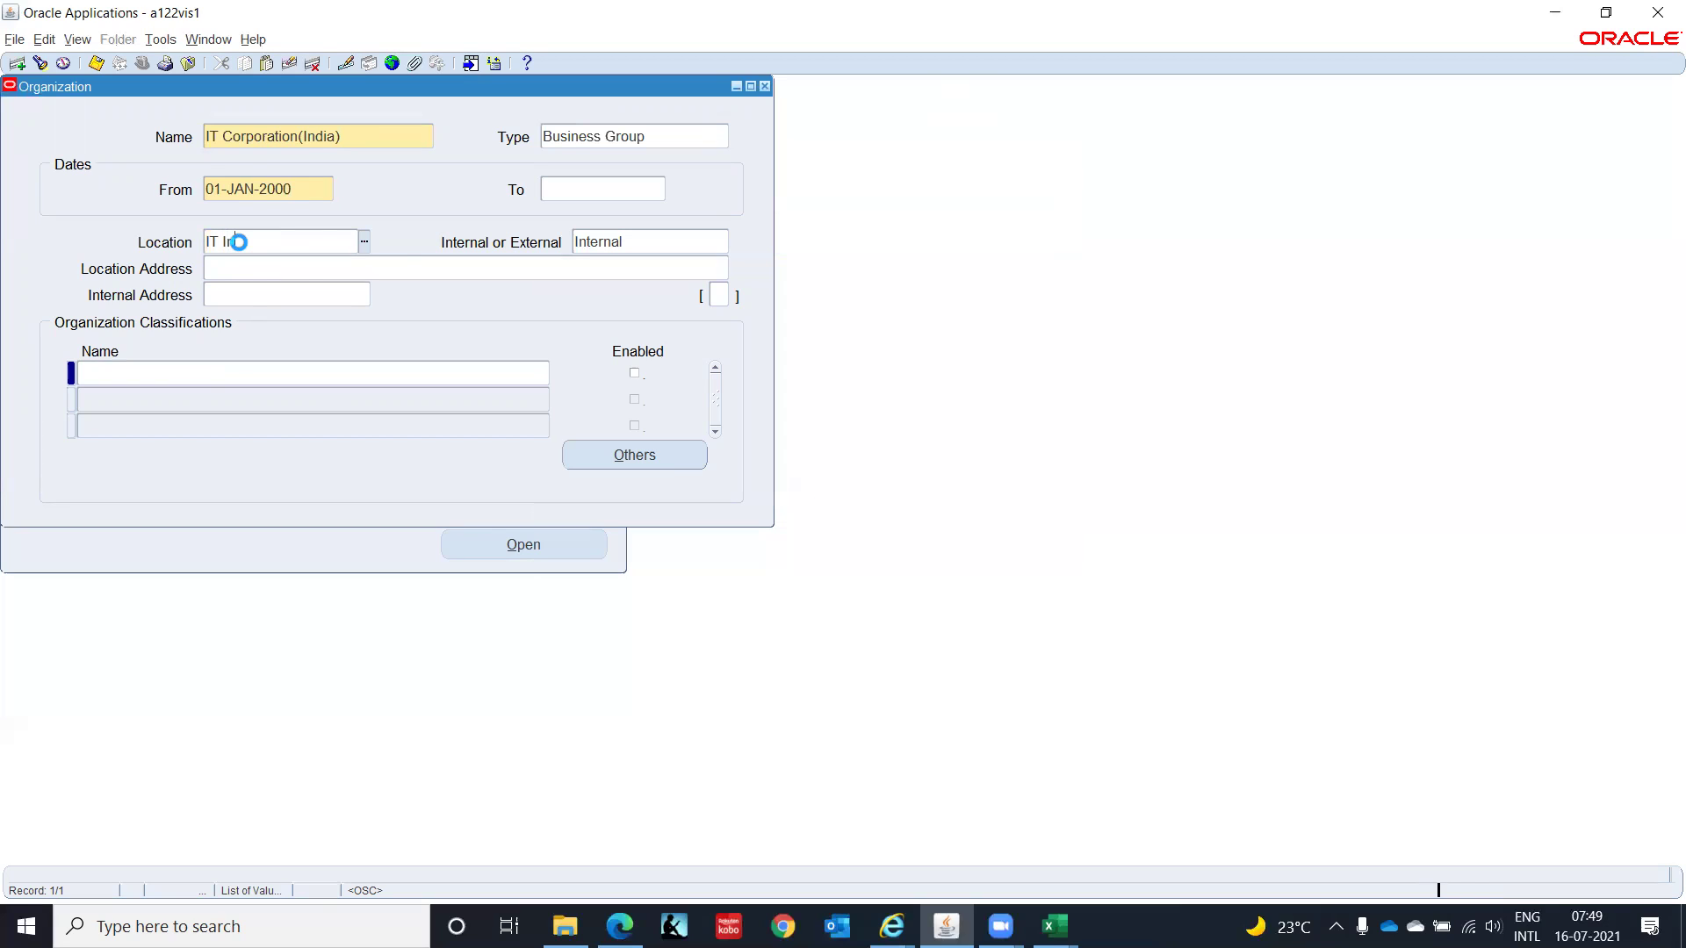
key("Tab")
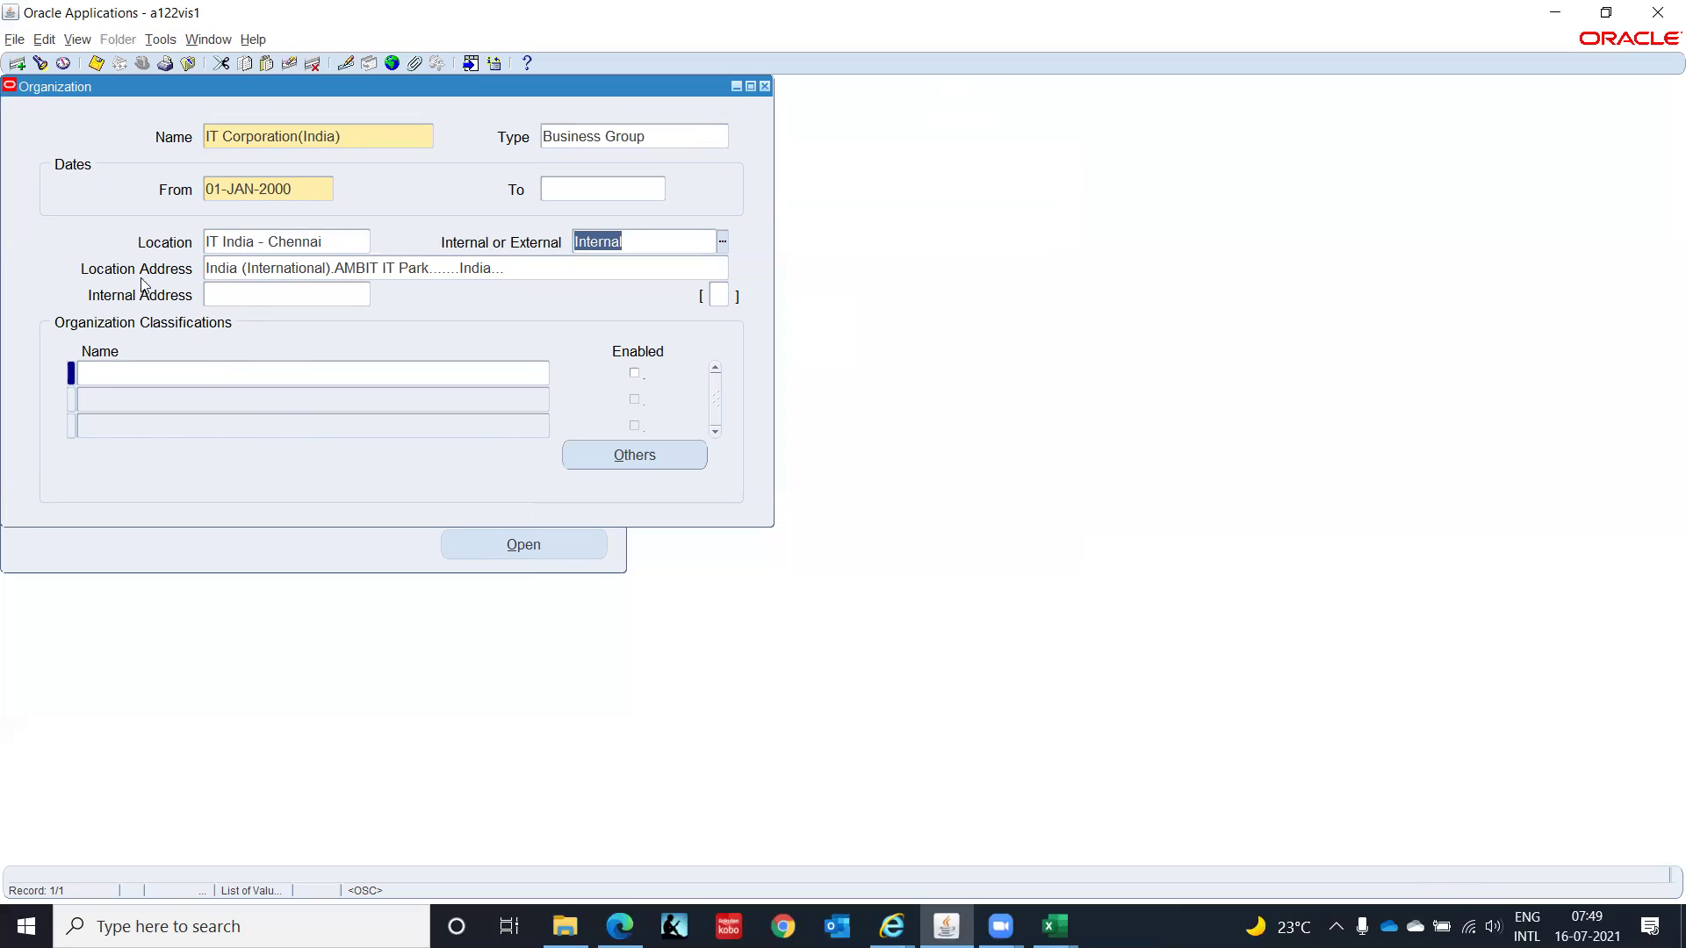
left_click(718, 298)
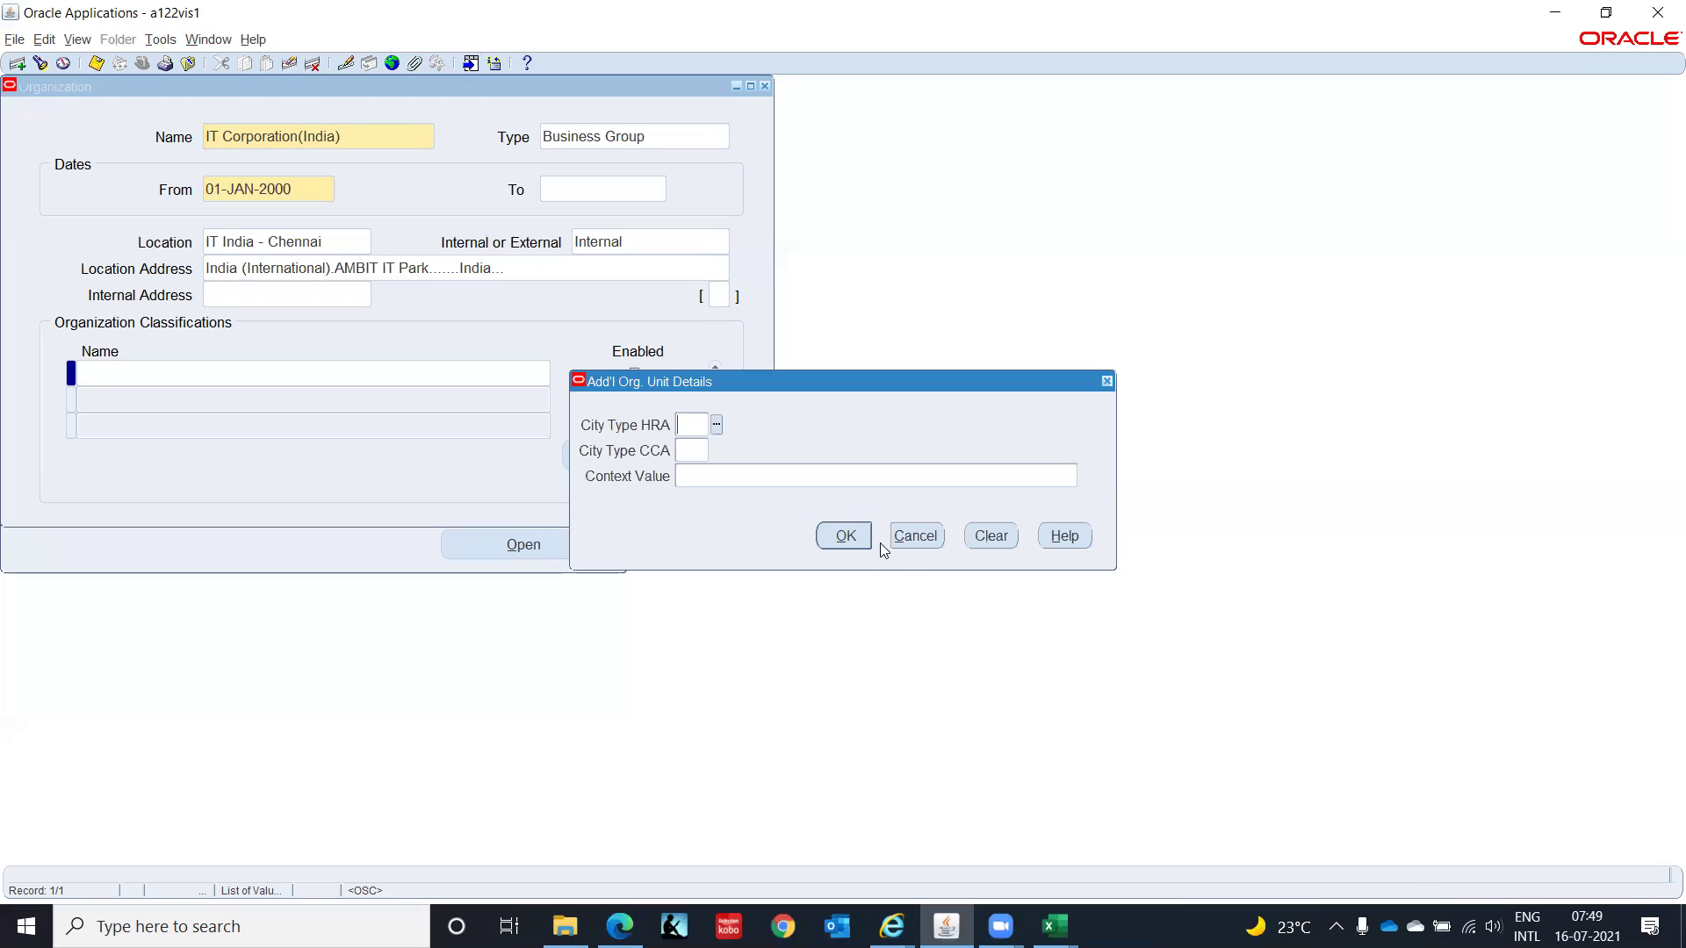
left_click(916, 537)
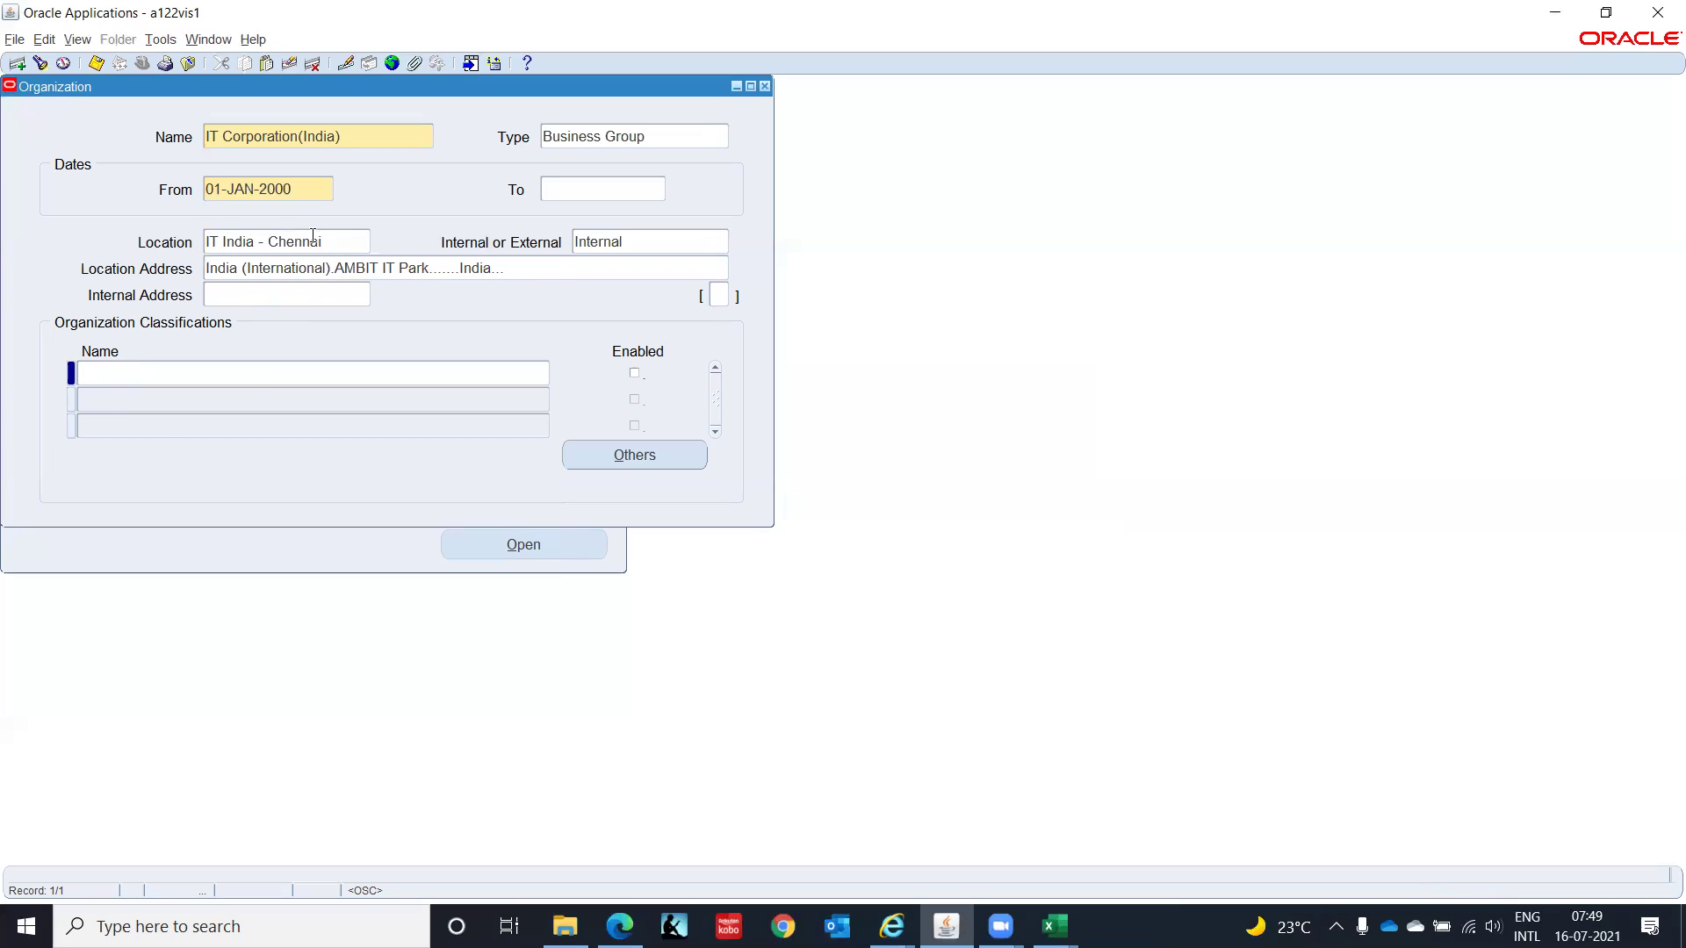
Step: Save the organization record and add an enabled Business Group classification to it
left_click(125, 375)
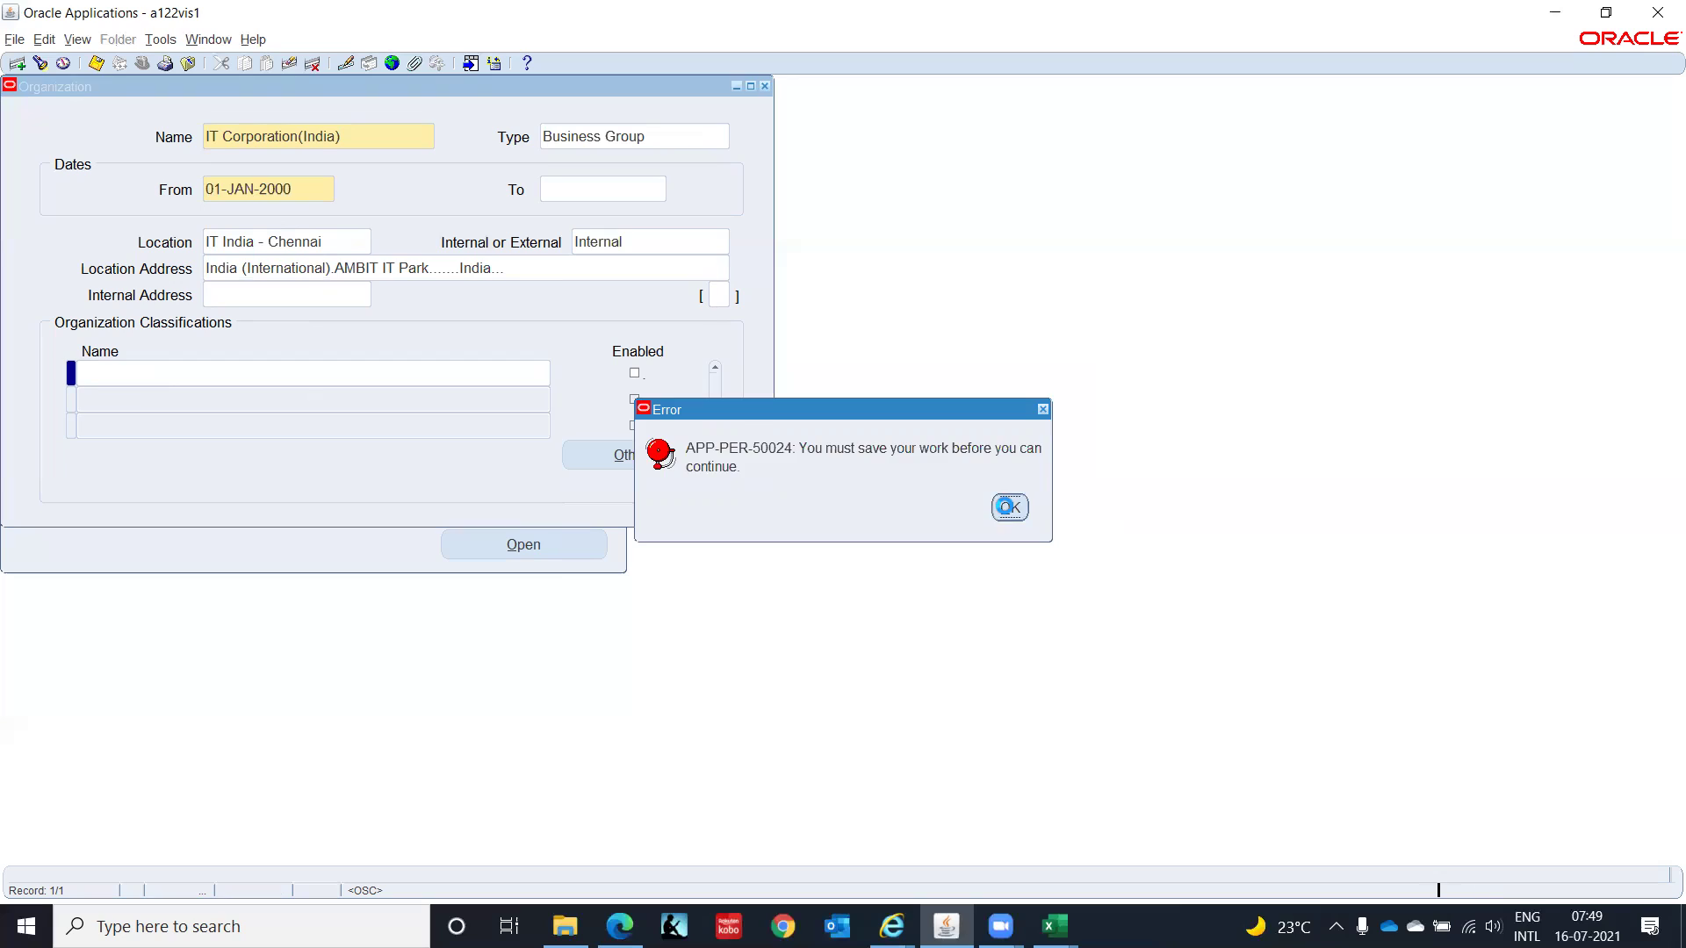
left_click(1008, 509)
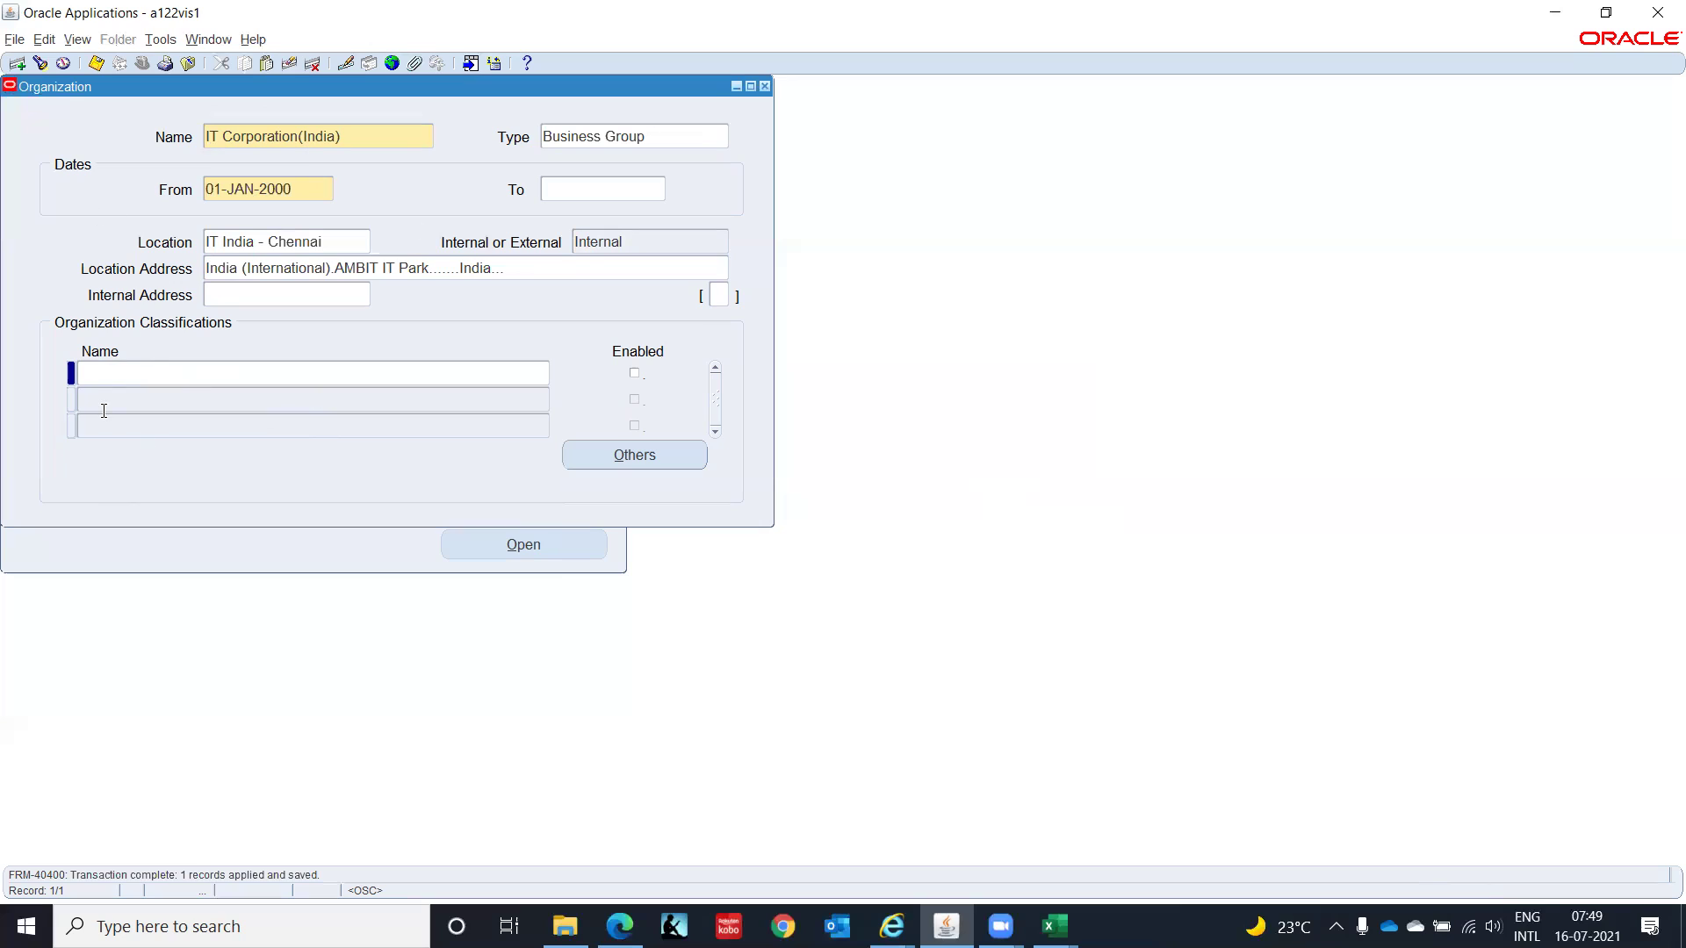
left_click(100, 374)
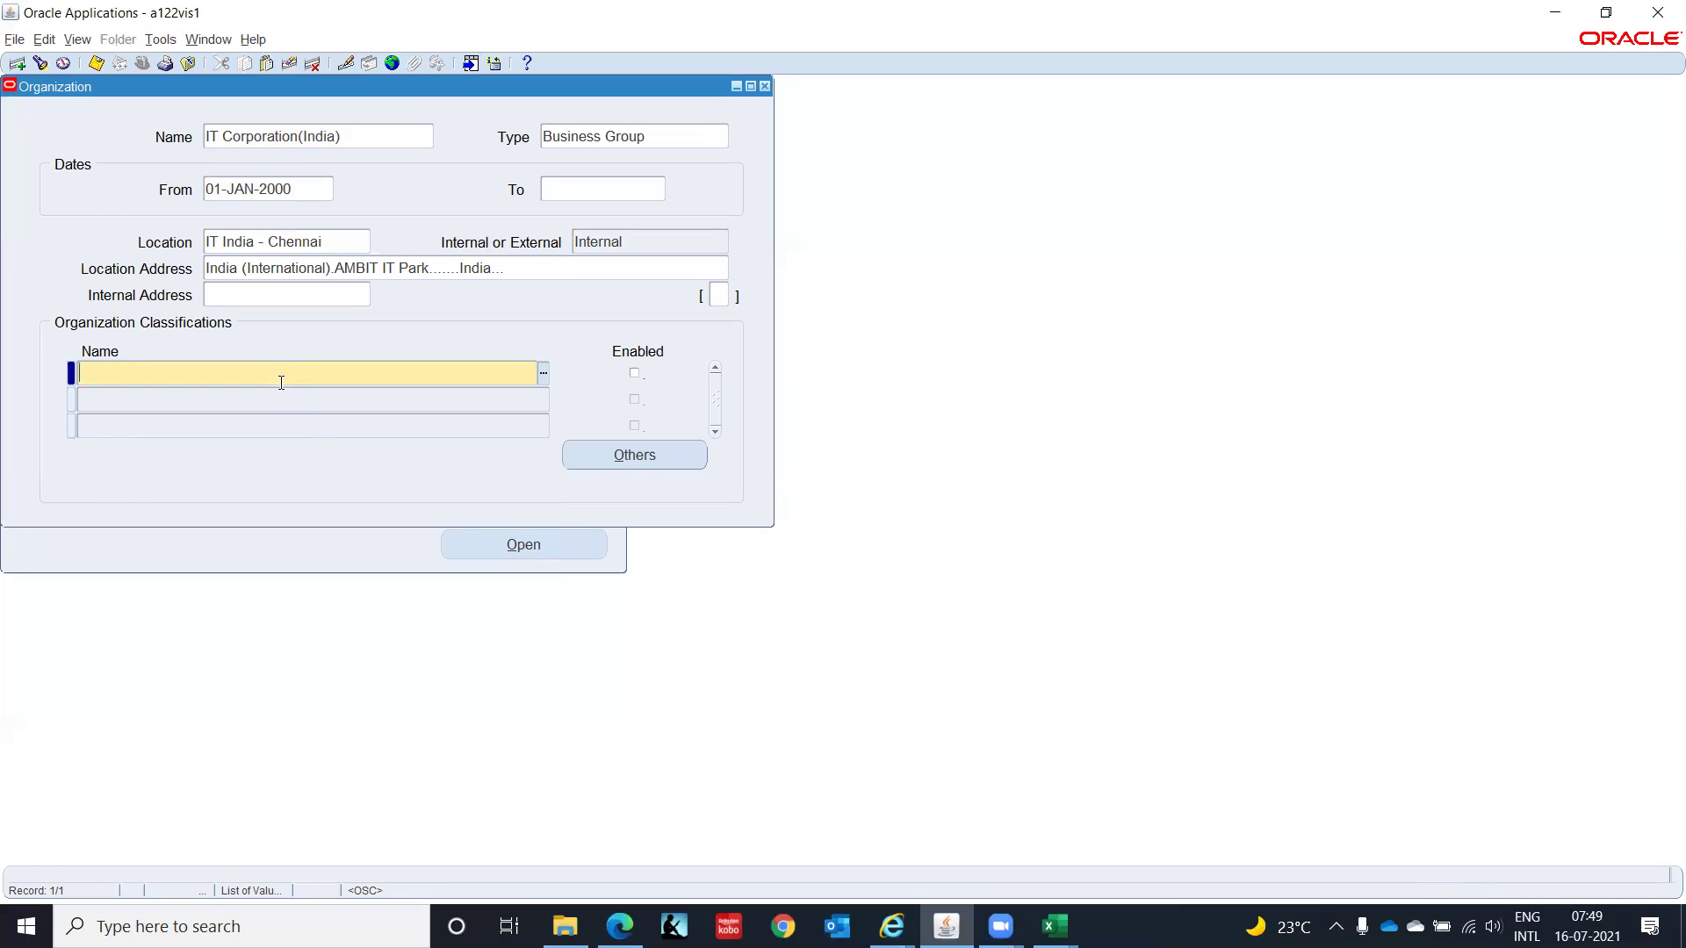
type("Bus")
key("Tab")
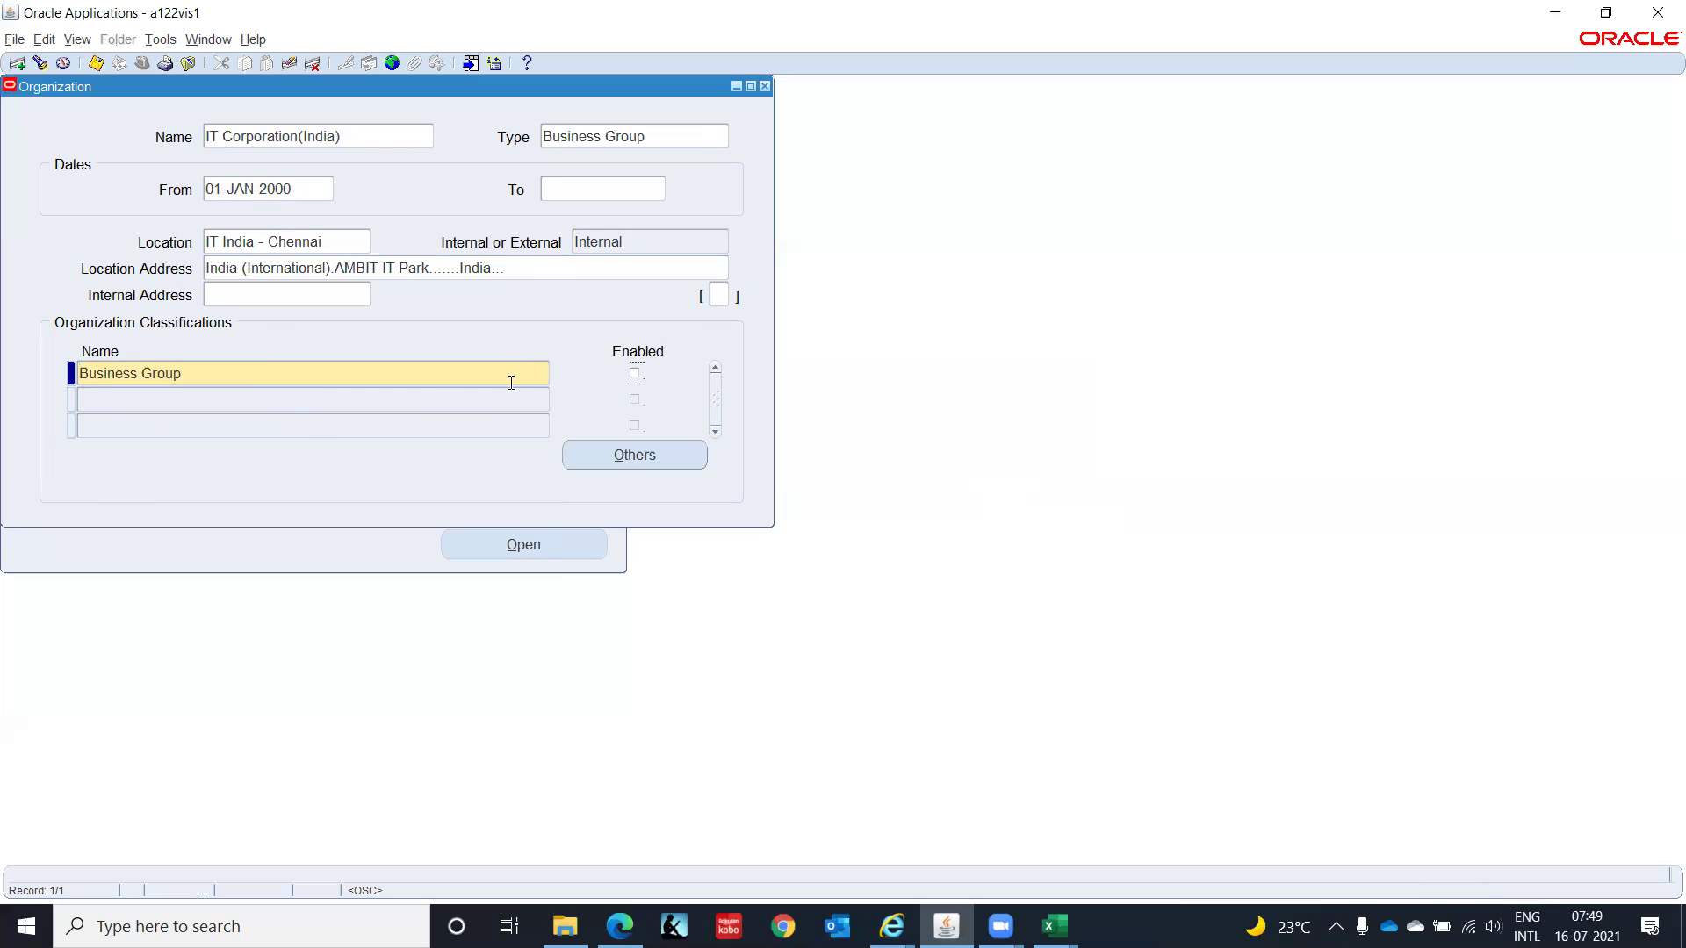
left_click(634, 374)
Step: Try to open the classification's additional information, dismiss the error, and save the Business Group classification
left_click(644, 462)
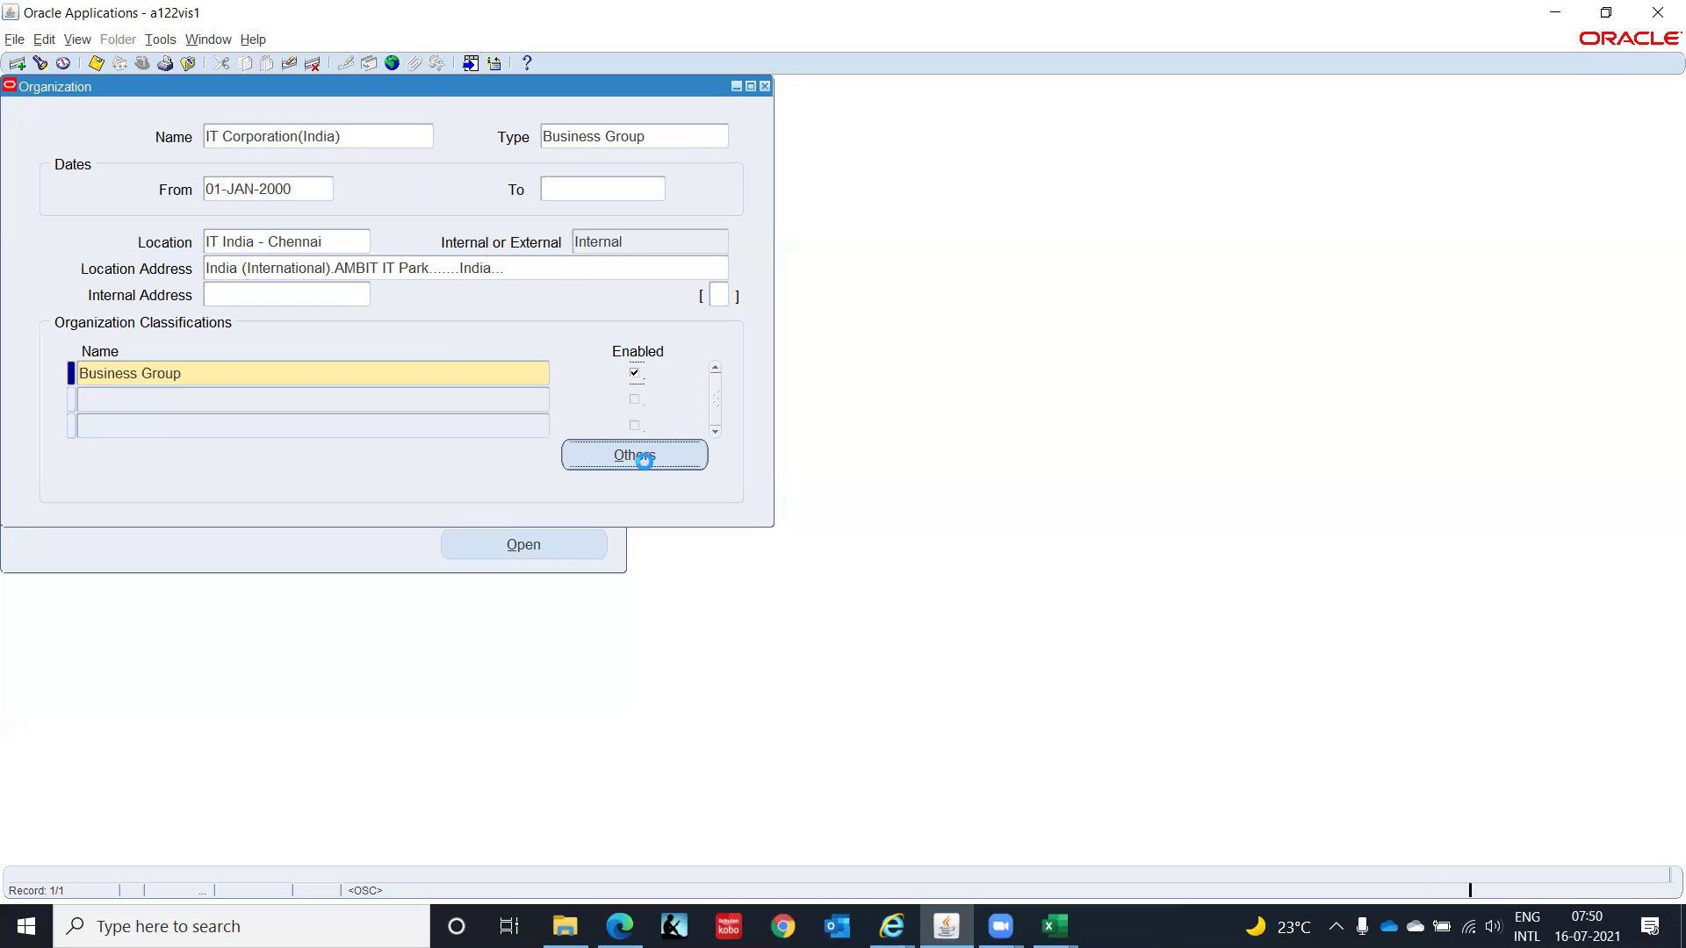
left_click(1010, 507)
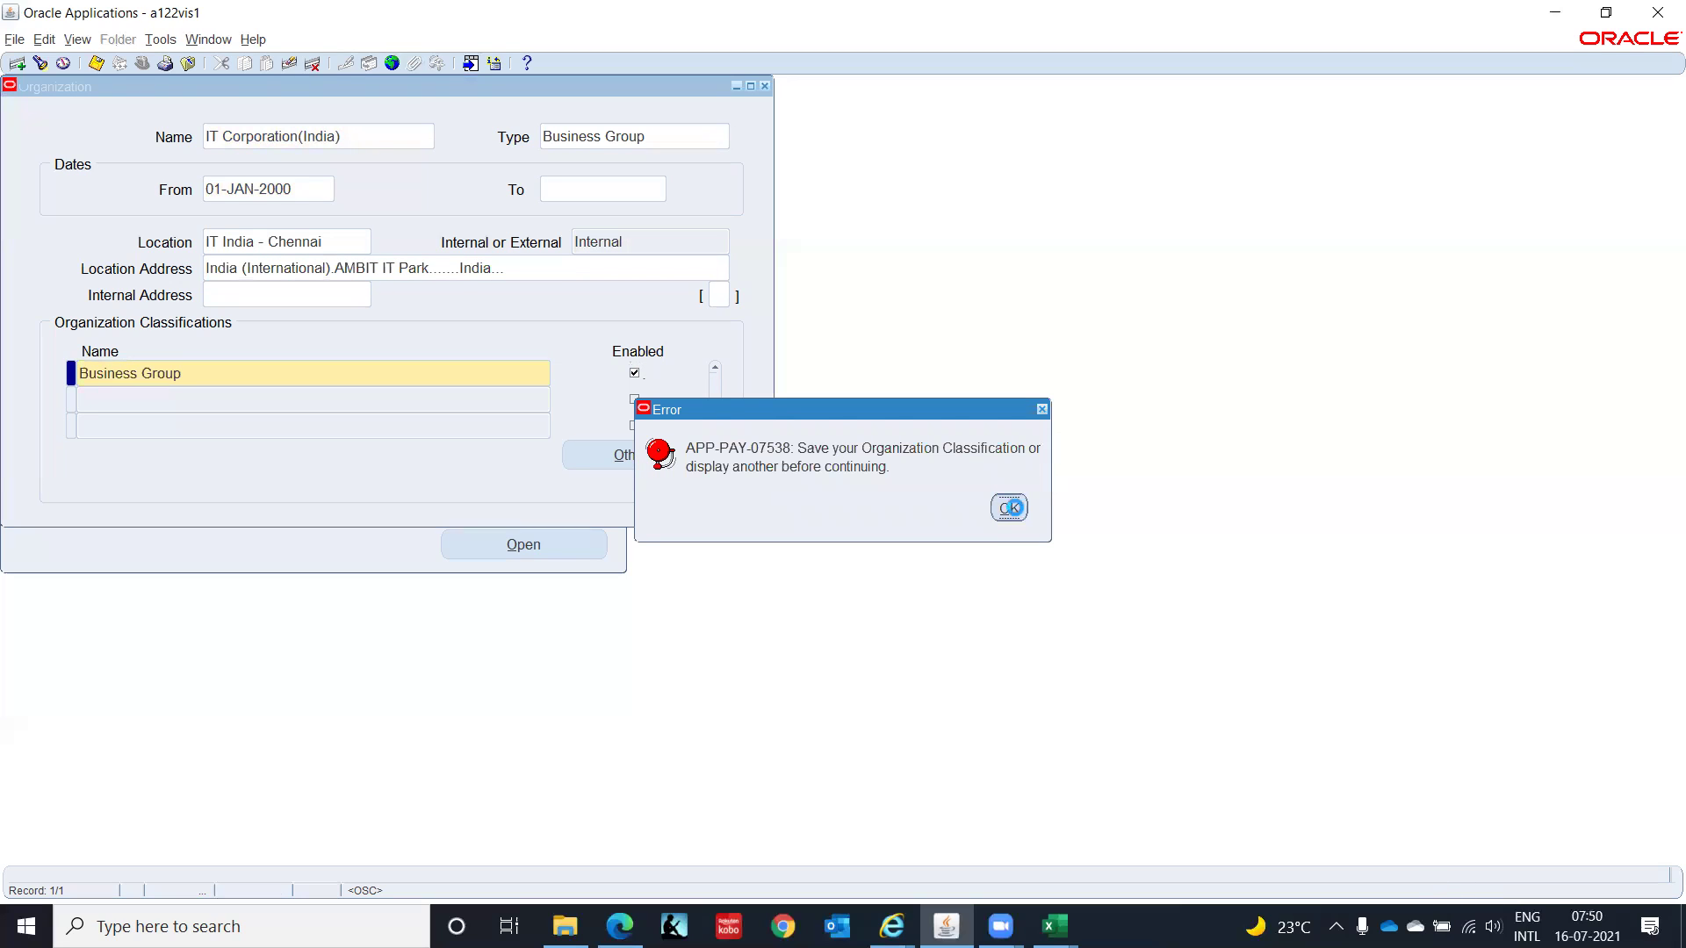
key("ctrl+s")
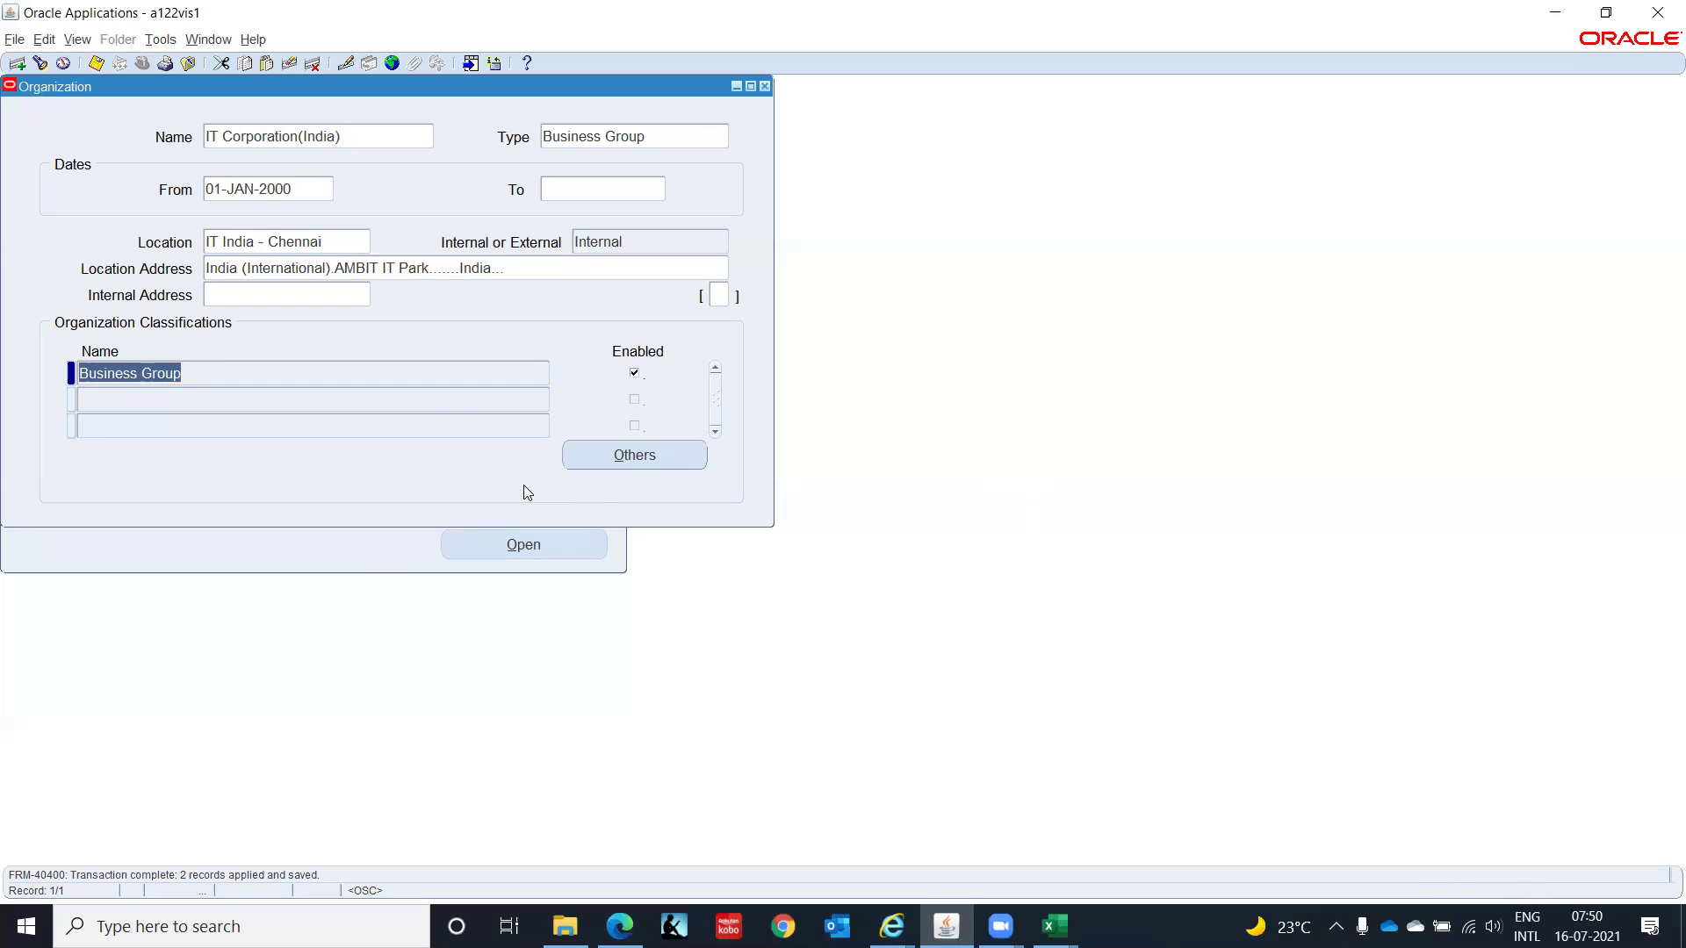
Step: Look through the additional information types for the Business Group classification and open the Business Group Info details
left_click(693, 456)
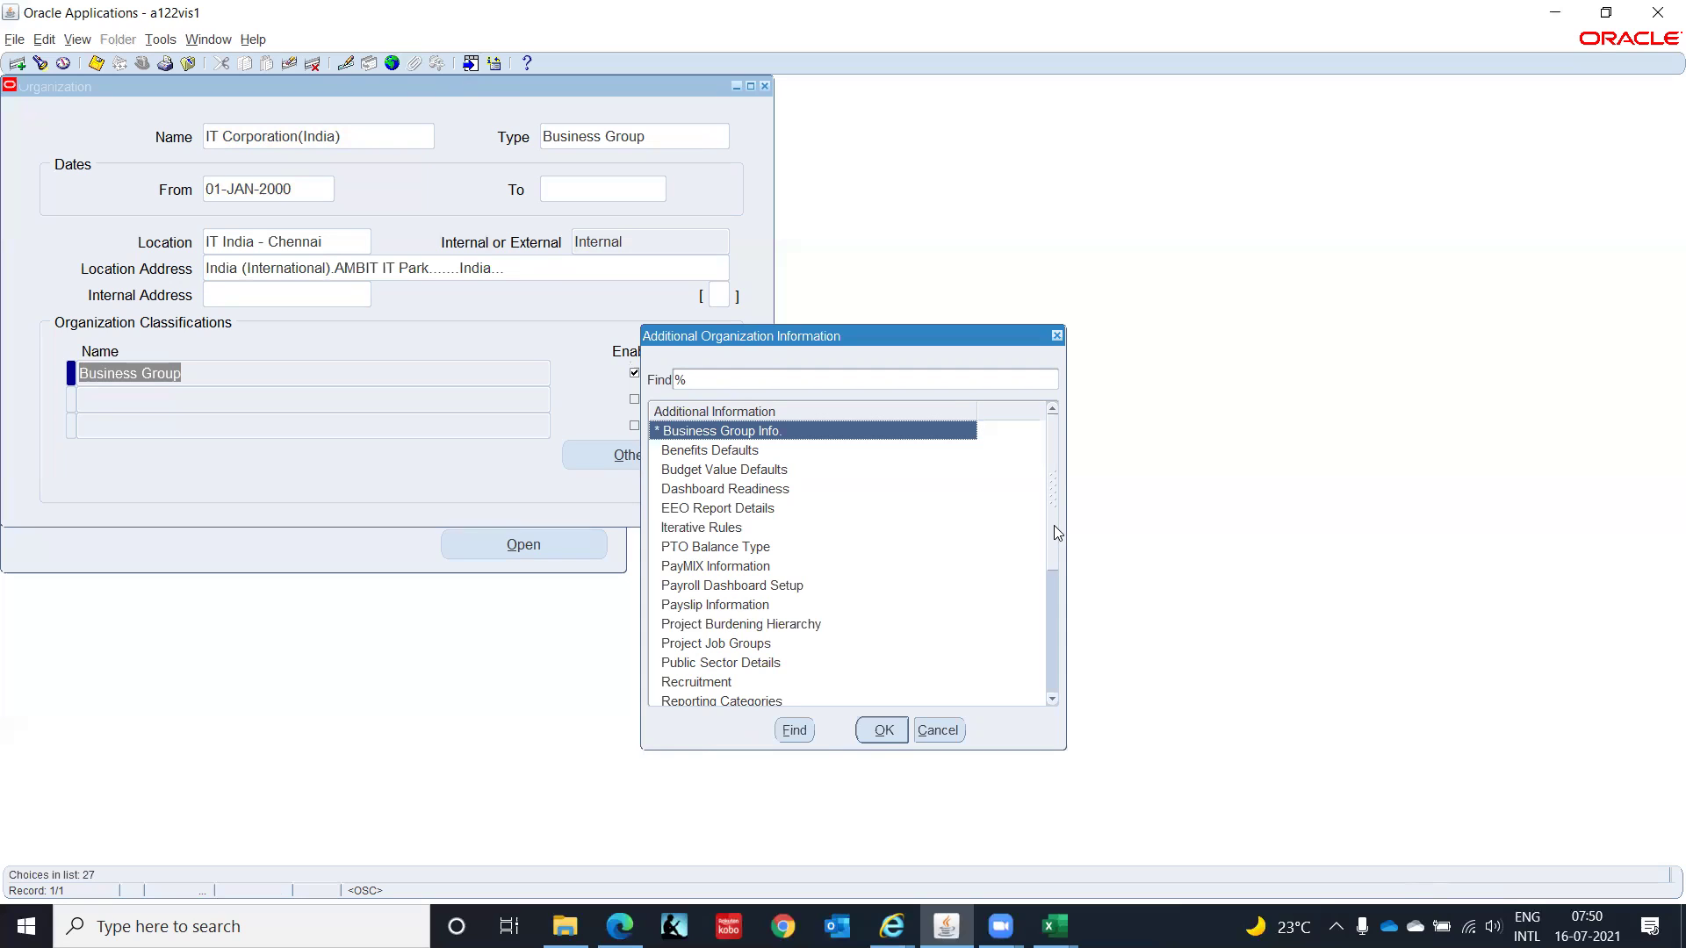
left_click_drag(1057, 533, 1057, 682)
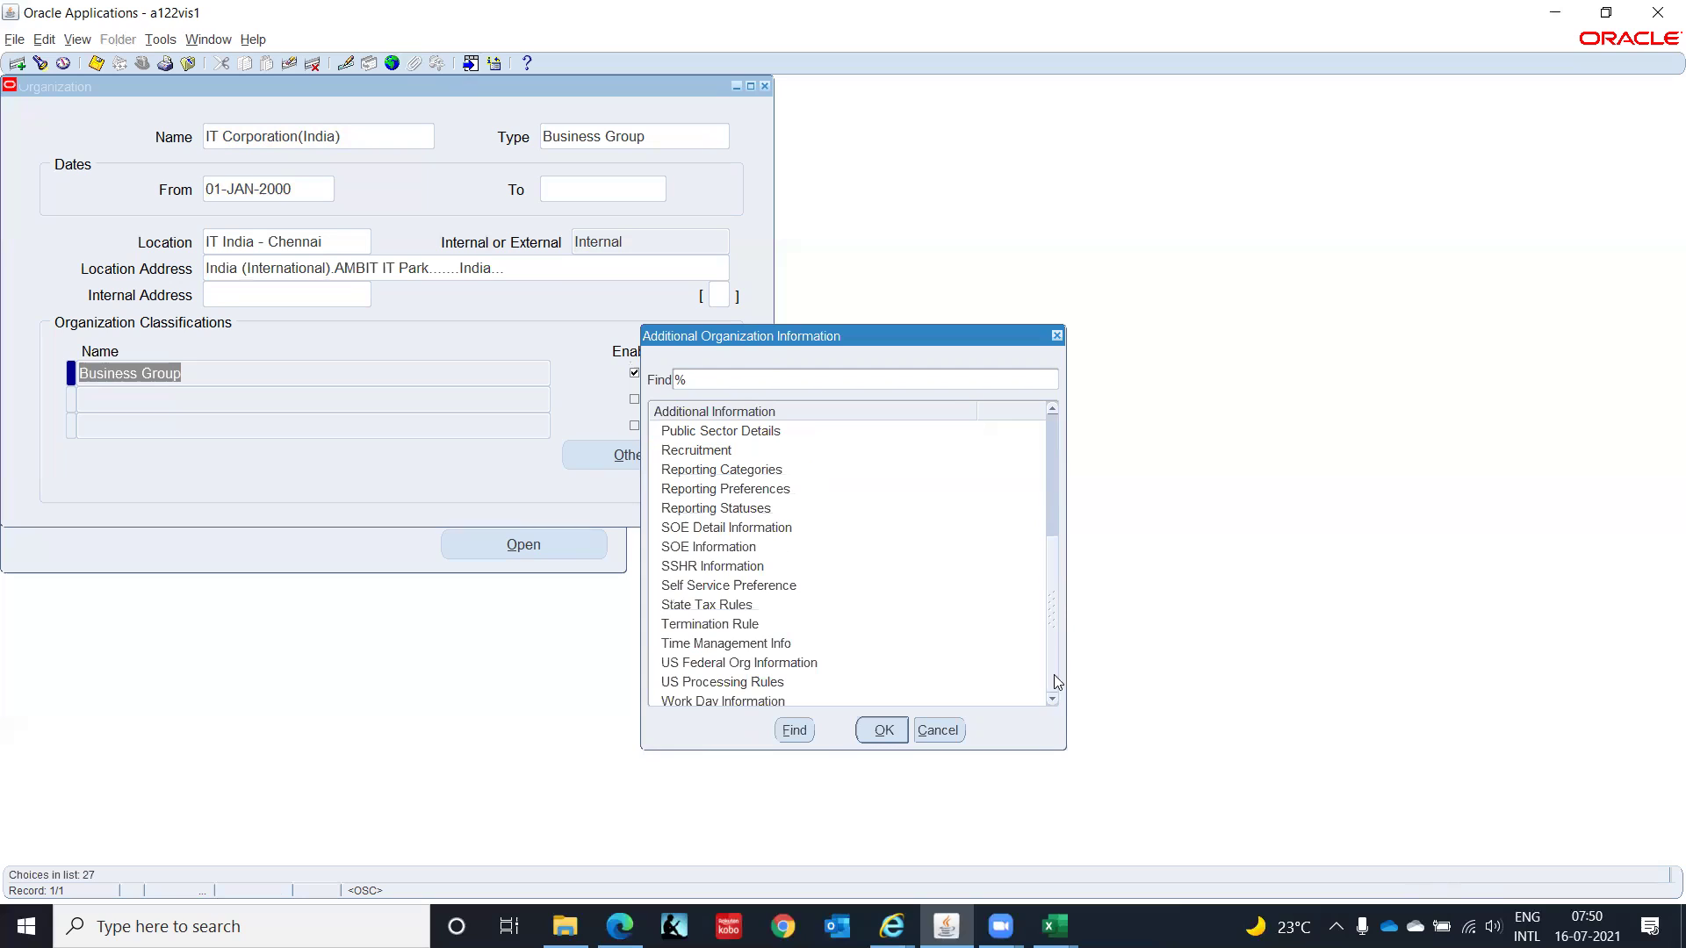
left_click_drag(1052, 610, 1053, 479)
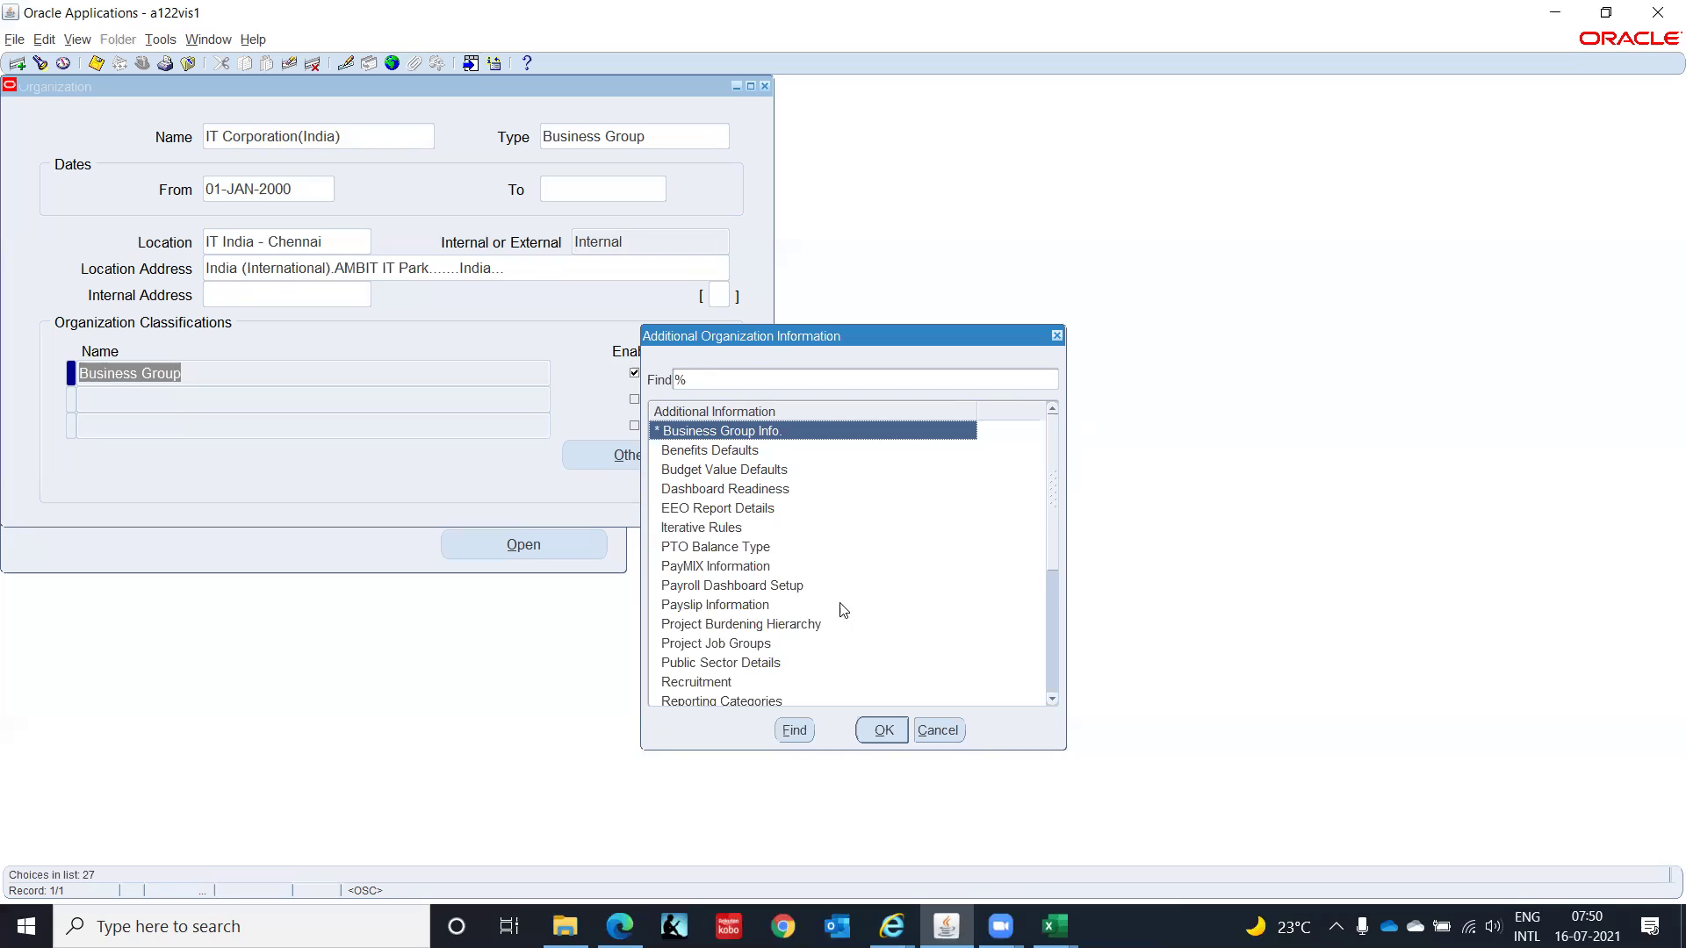
left_click(883, 733)
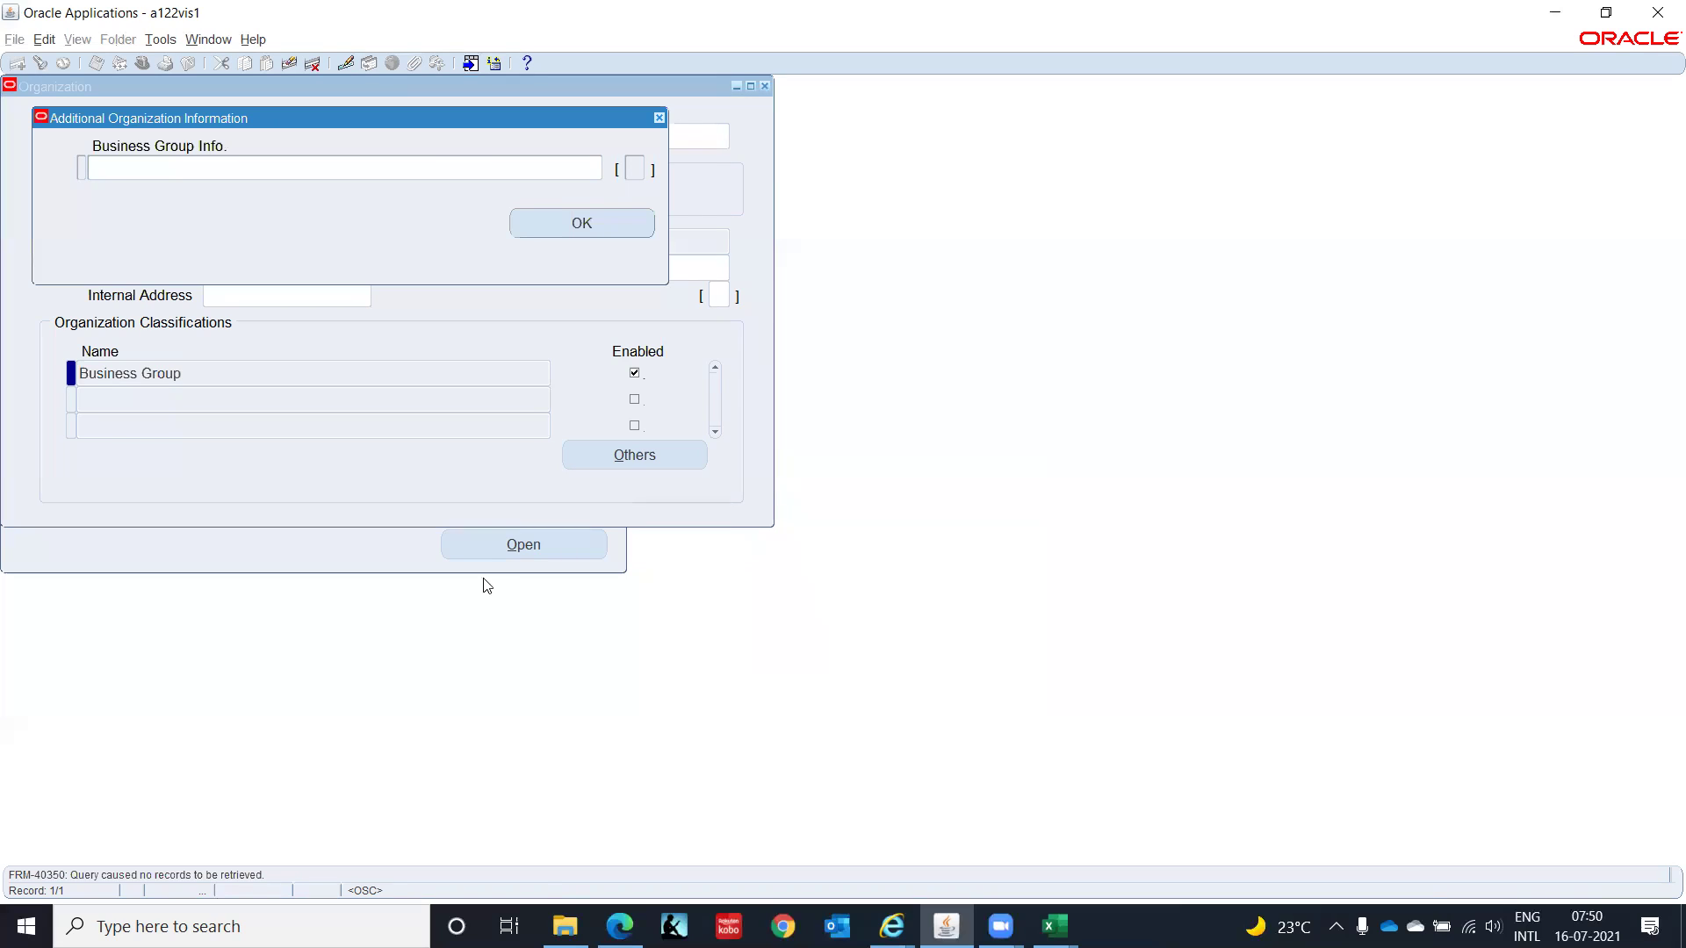
left_click(115, 165)
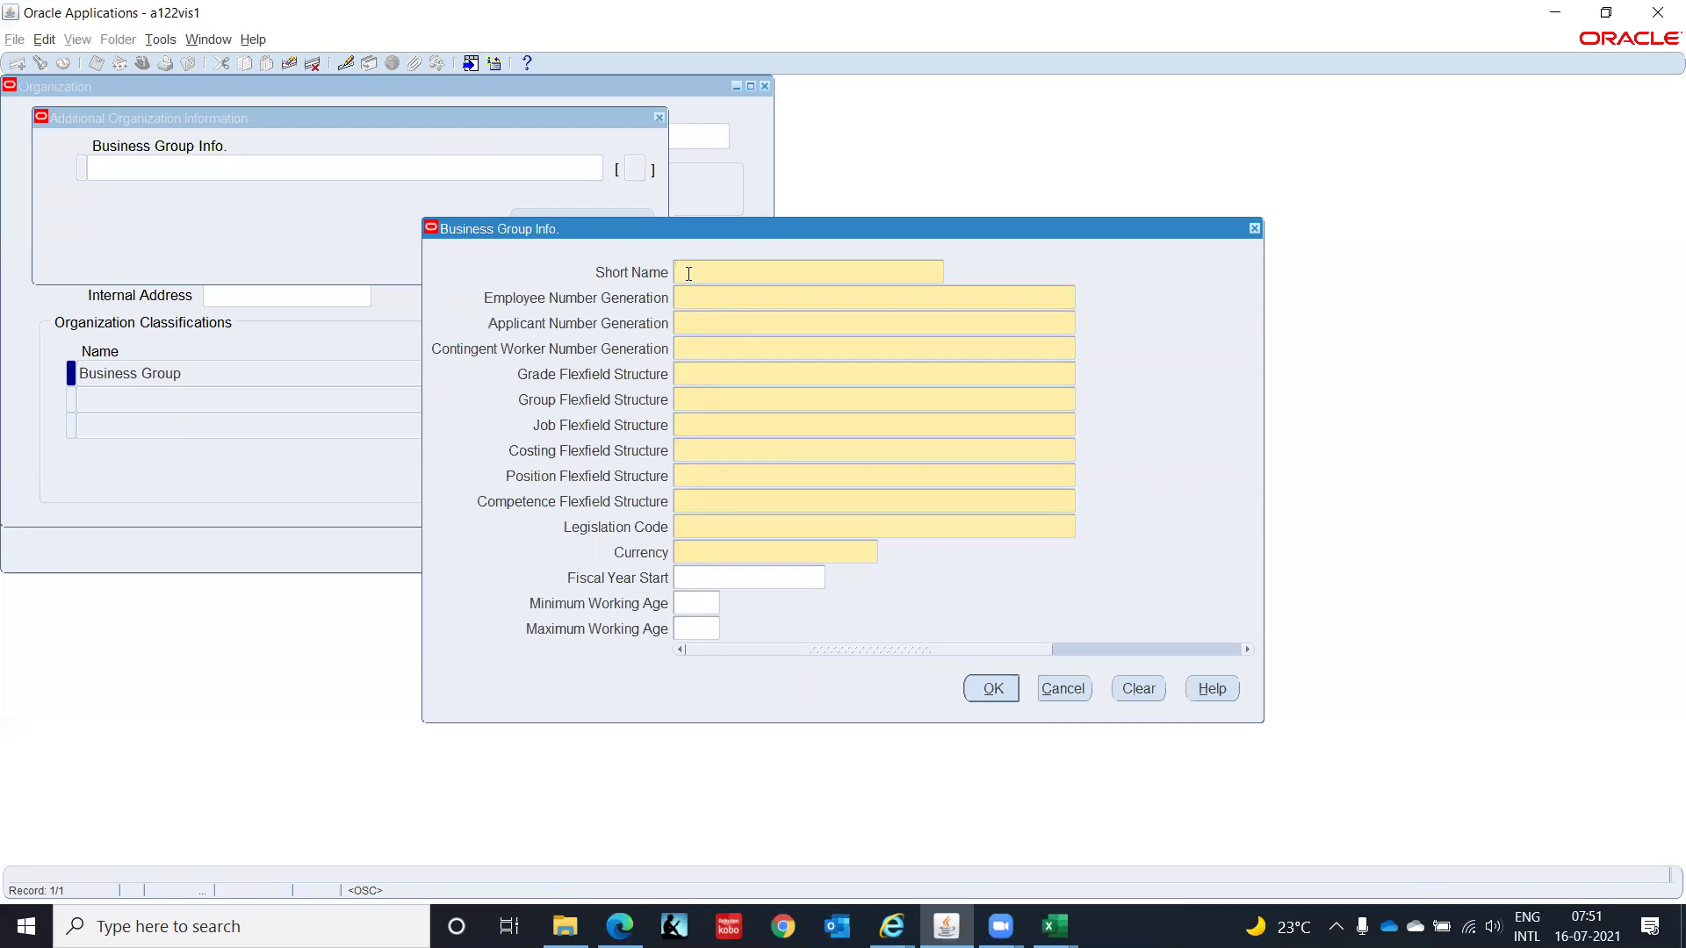
Step: Enter the short name IT Corp and set employee, applicant and contingent worker number generation to Manual
type("ITCorp")
key("Tab")
type("Manual")
key("Tab")
type("Manual")
key("Tab")
type("Manual")
key("Tab")
Step: Search the available Grade Flexfield Structure values for japan, and clear the search
key("ctrl+l")
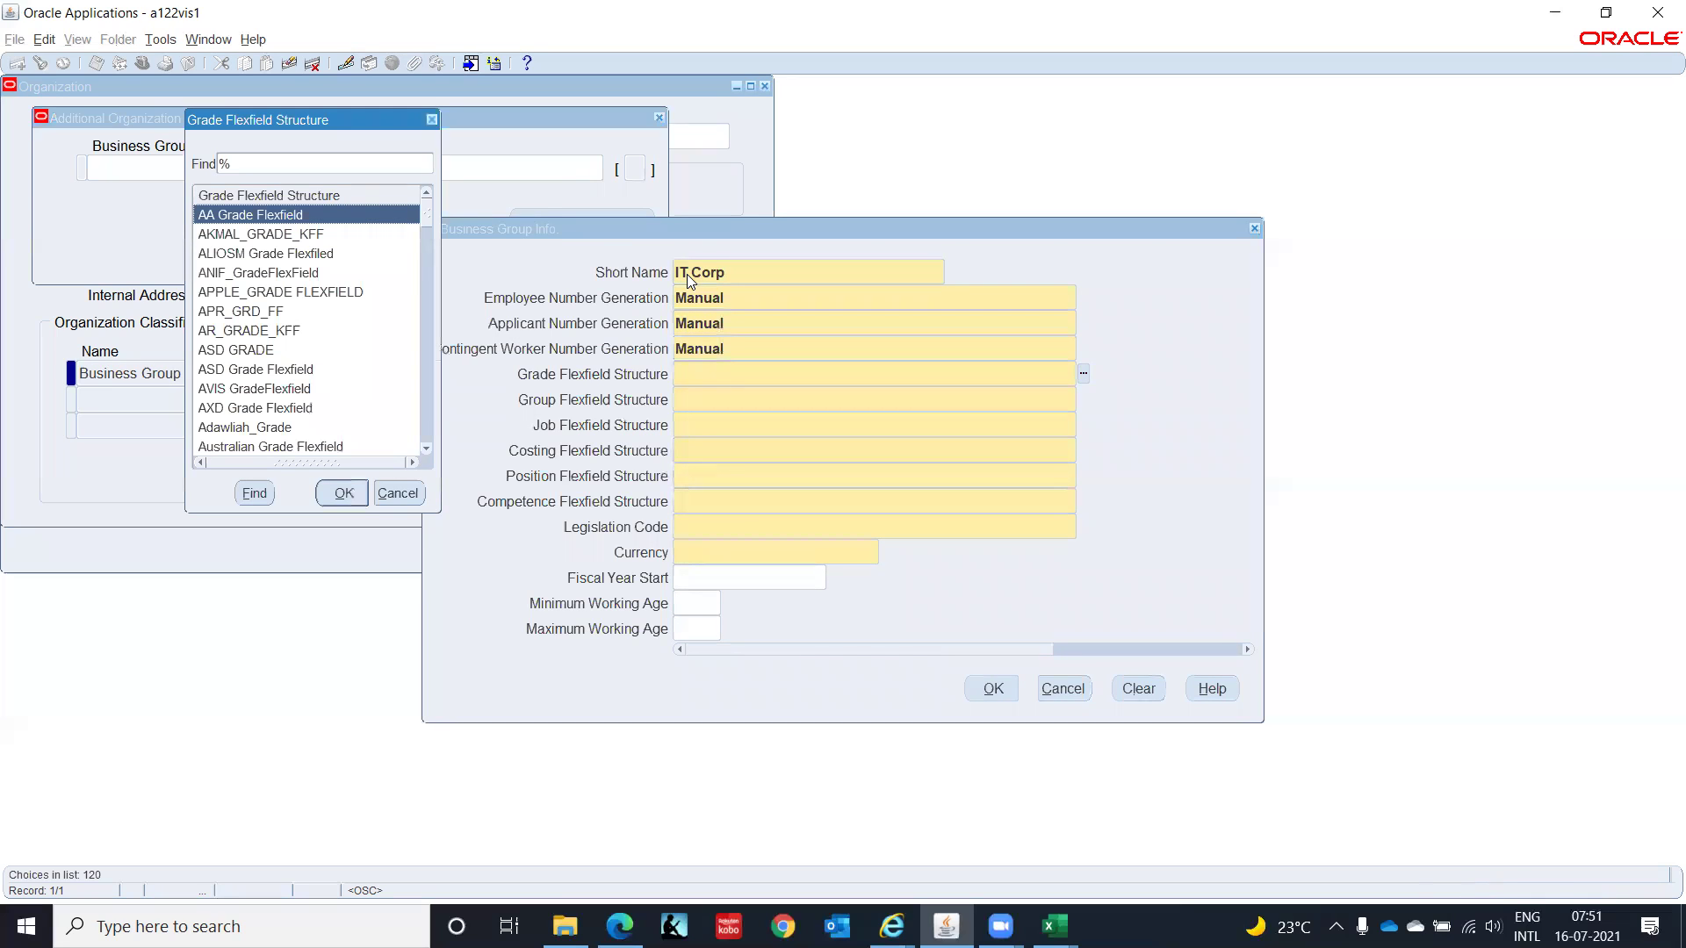
type("japan")
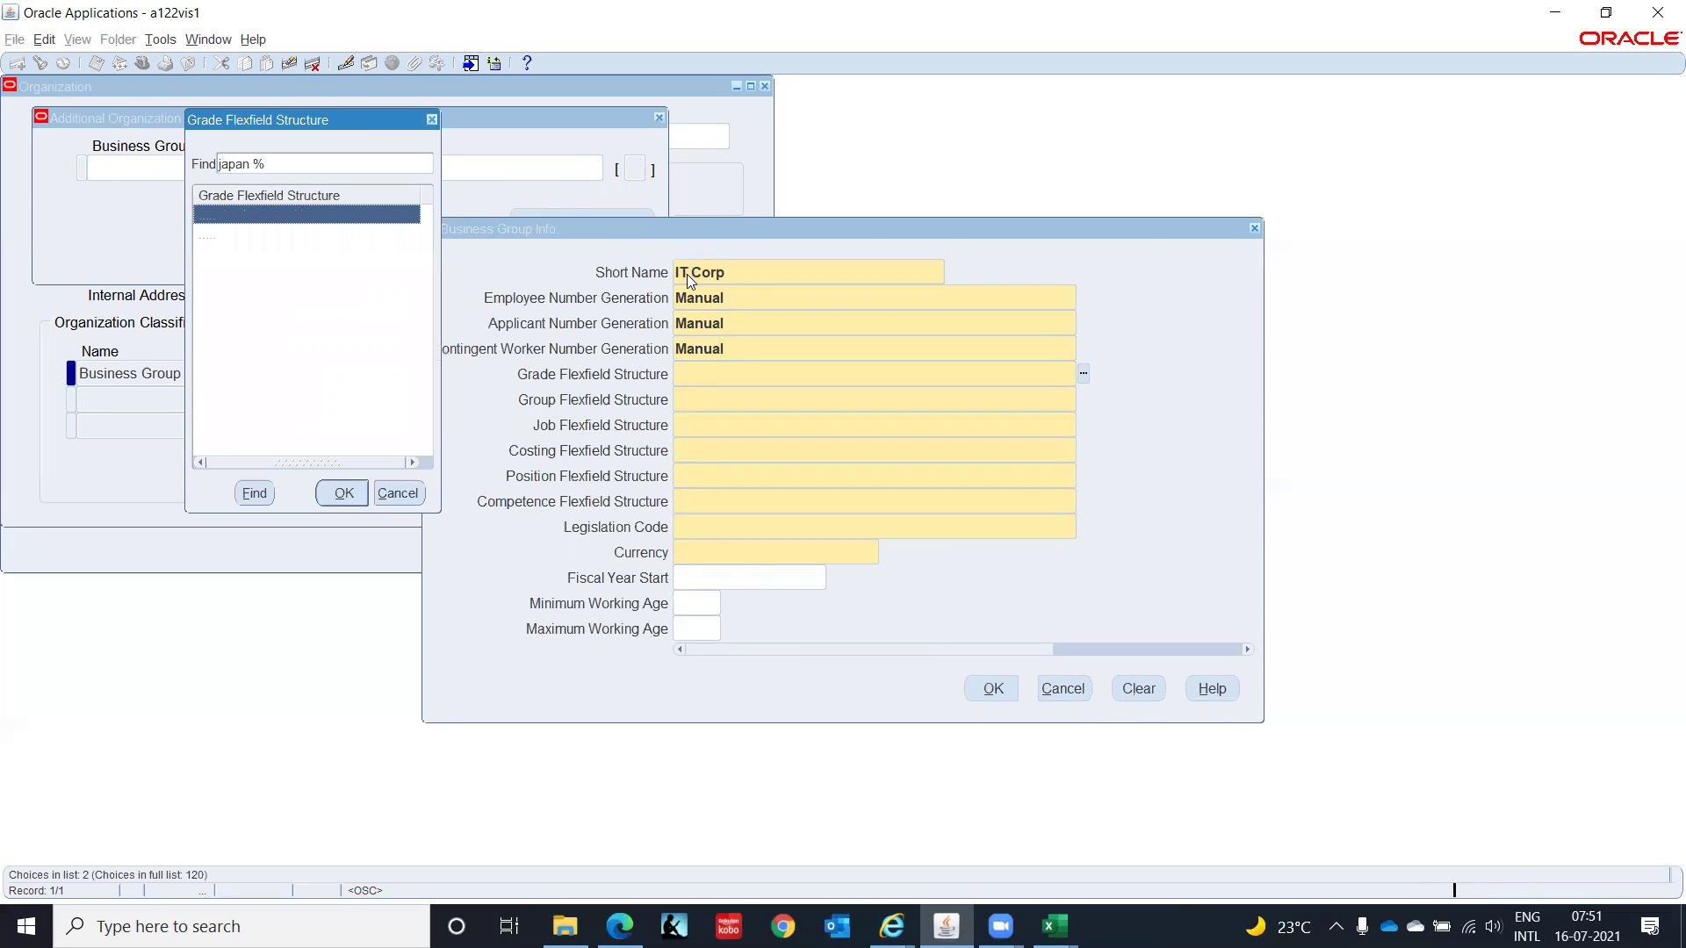
key("BackSpace")
key("BackSpace")
key("BackSpace")
key("BackSpace")
key("BackSpace")
key("BackSpace")
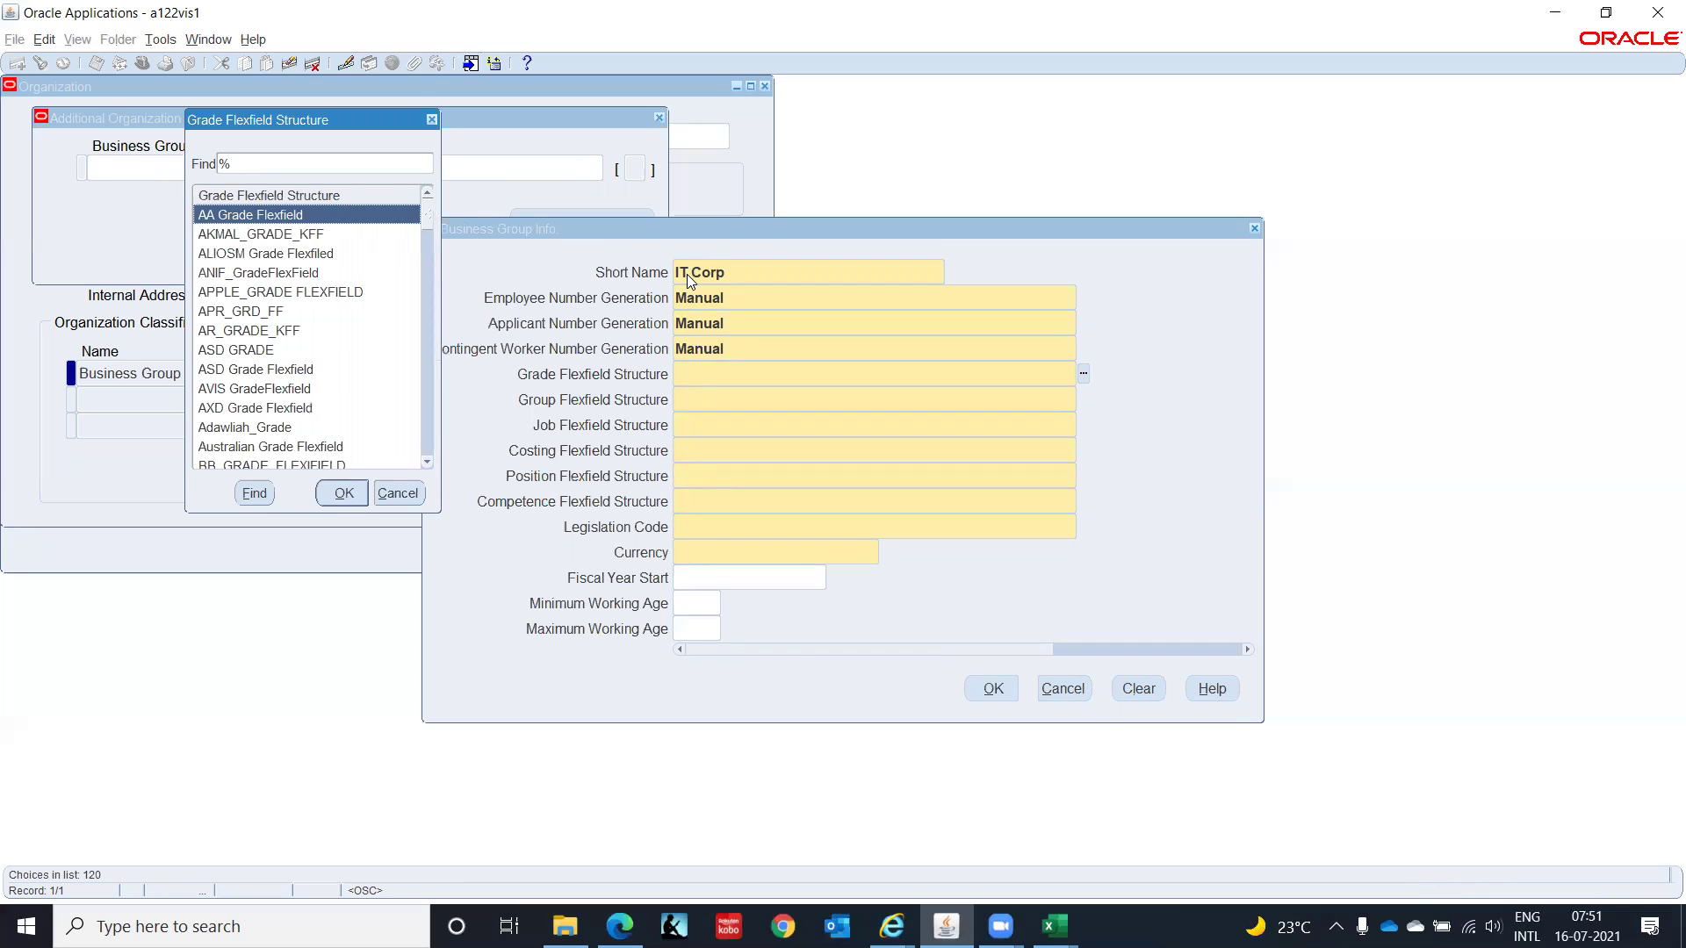
Step: Filter the grade structures by g and set the Grade Flexfield Structure to Grade Flexfield
type("g")
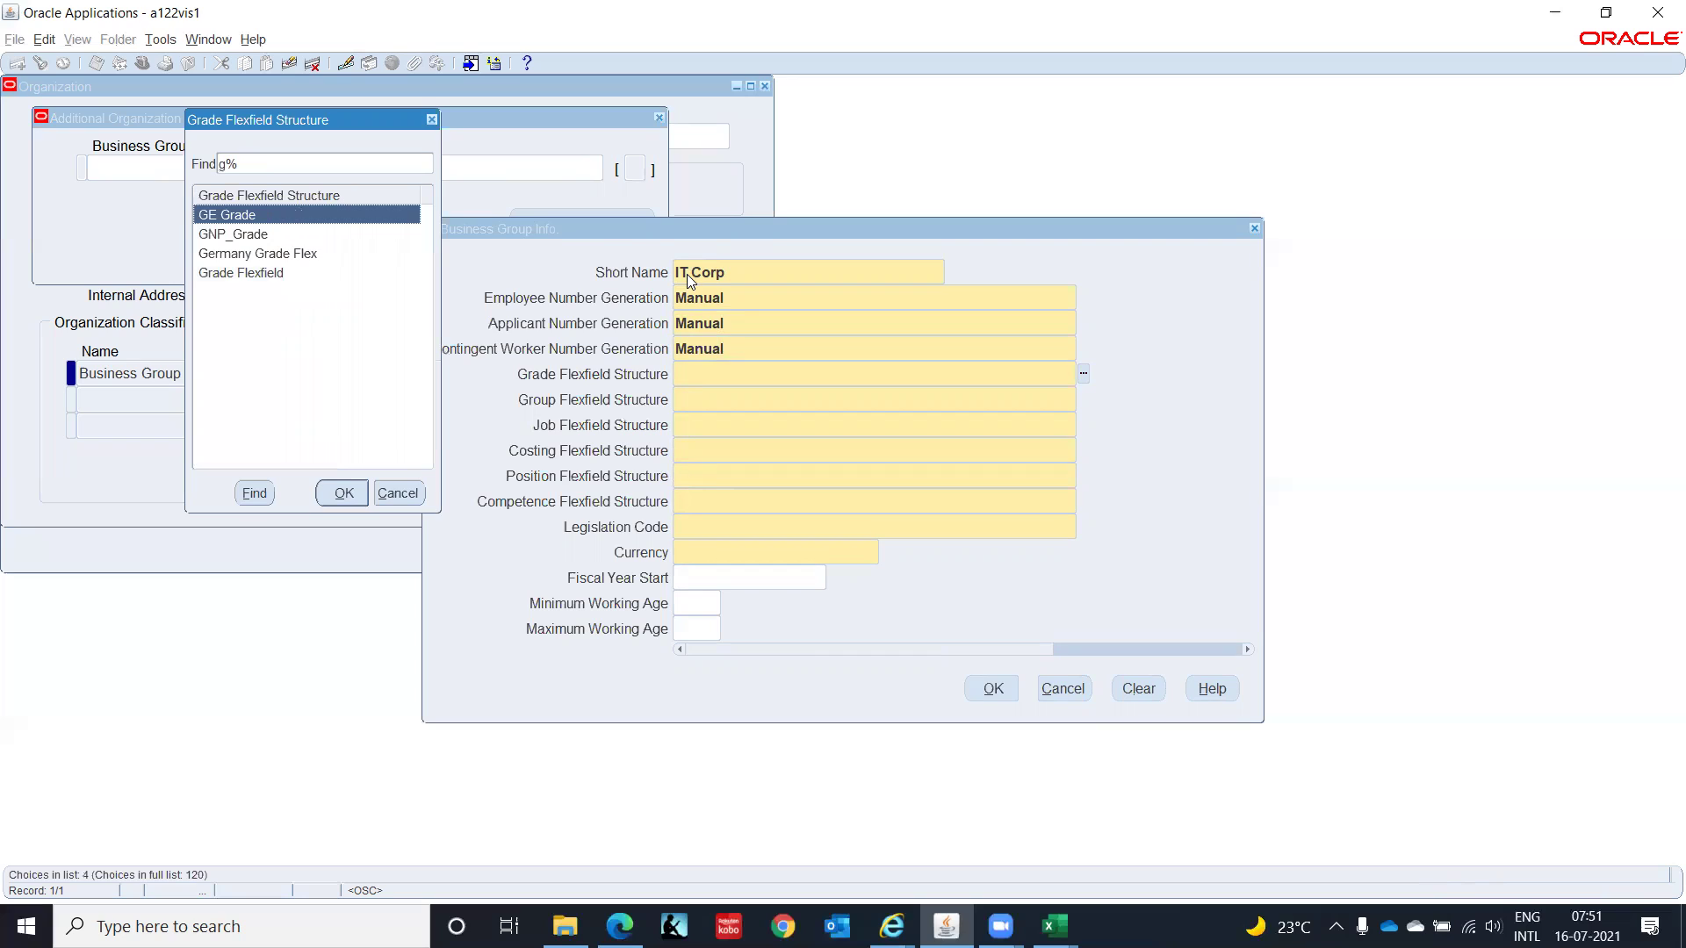
key("Down")
key("Down")
key("Down")
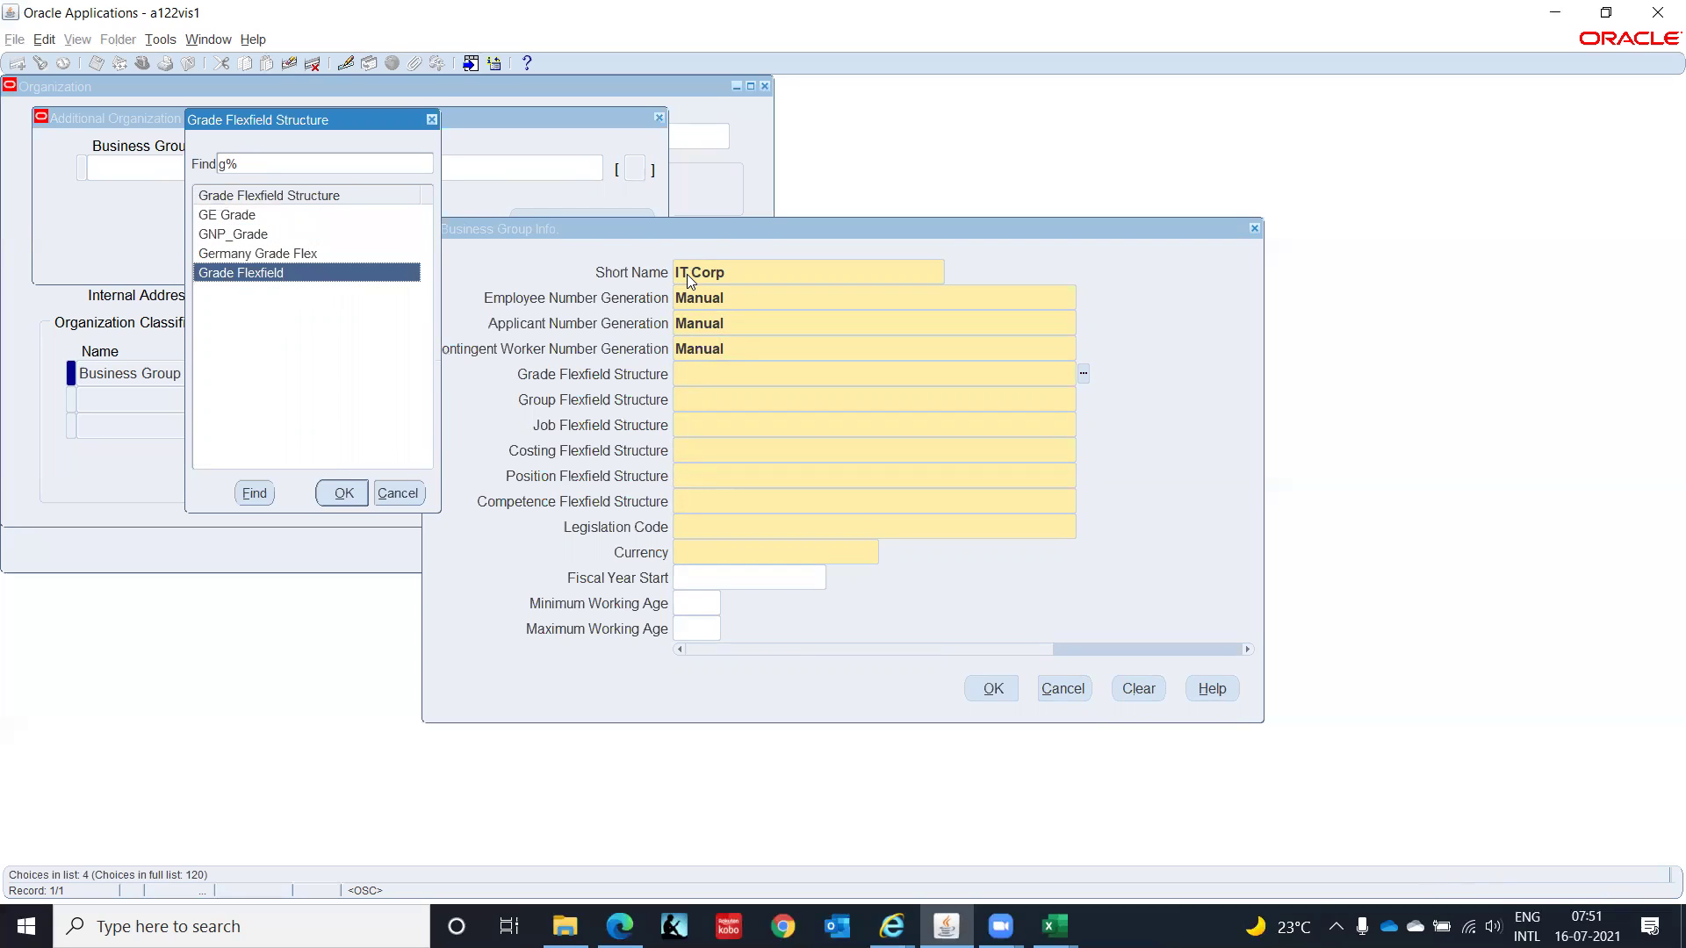
key("Return")
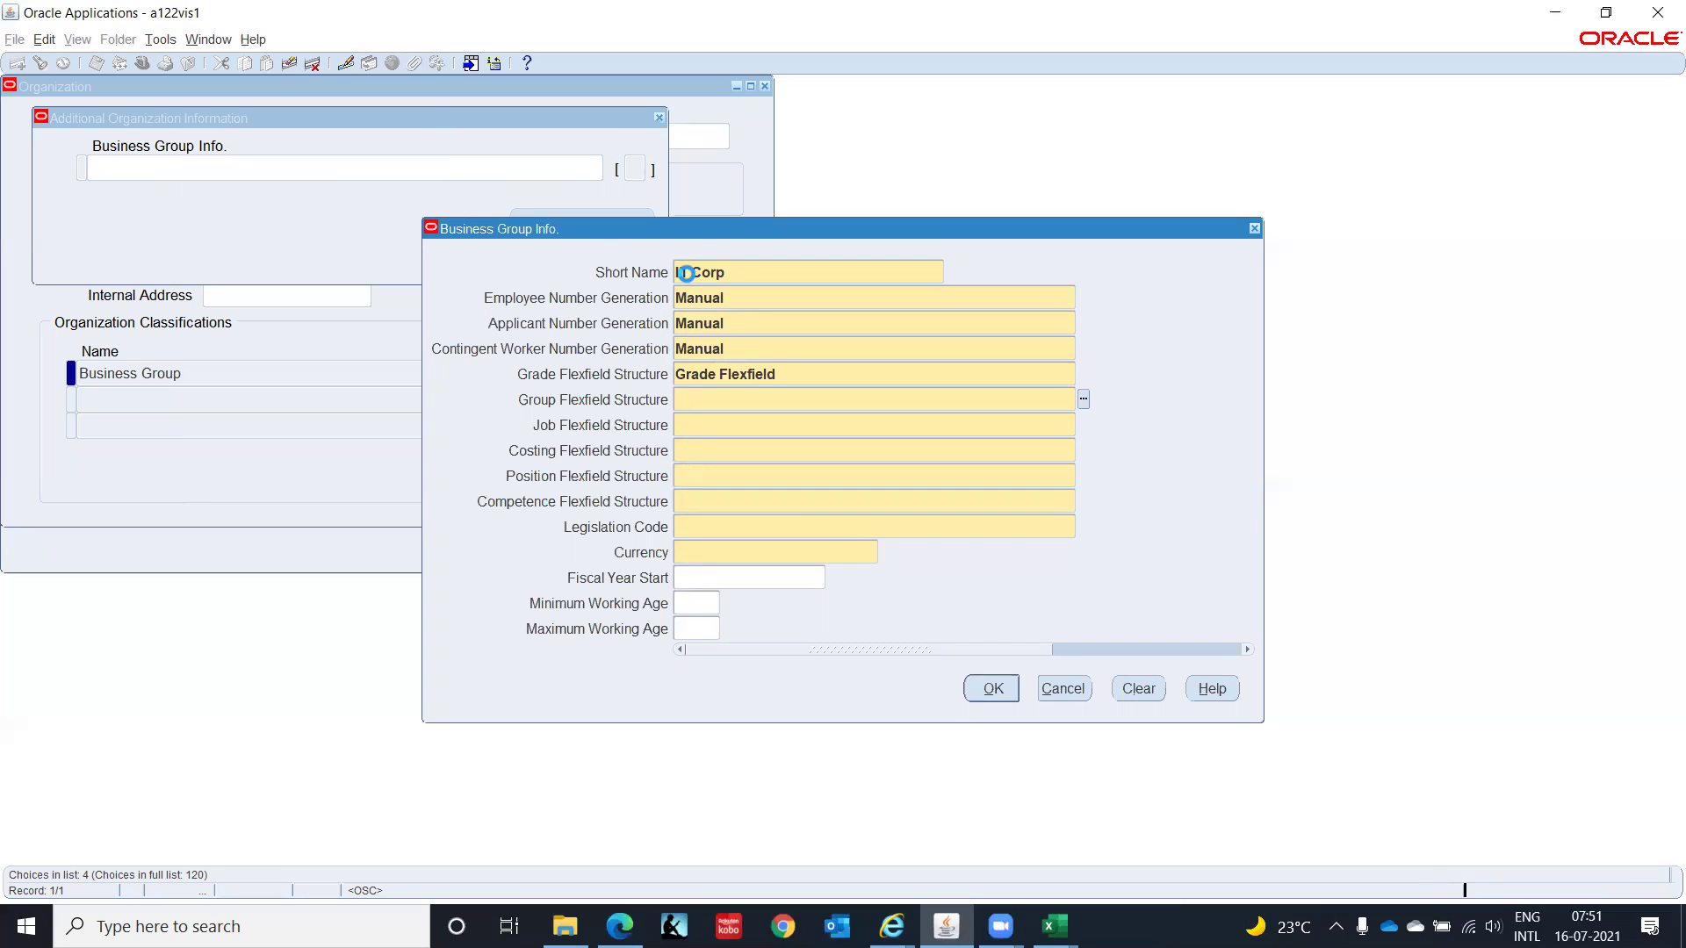
Step: Search the available Group Flexfield Structure values for japan, and clear the search
key("ctrl+l")
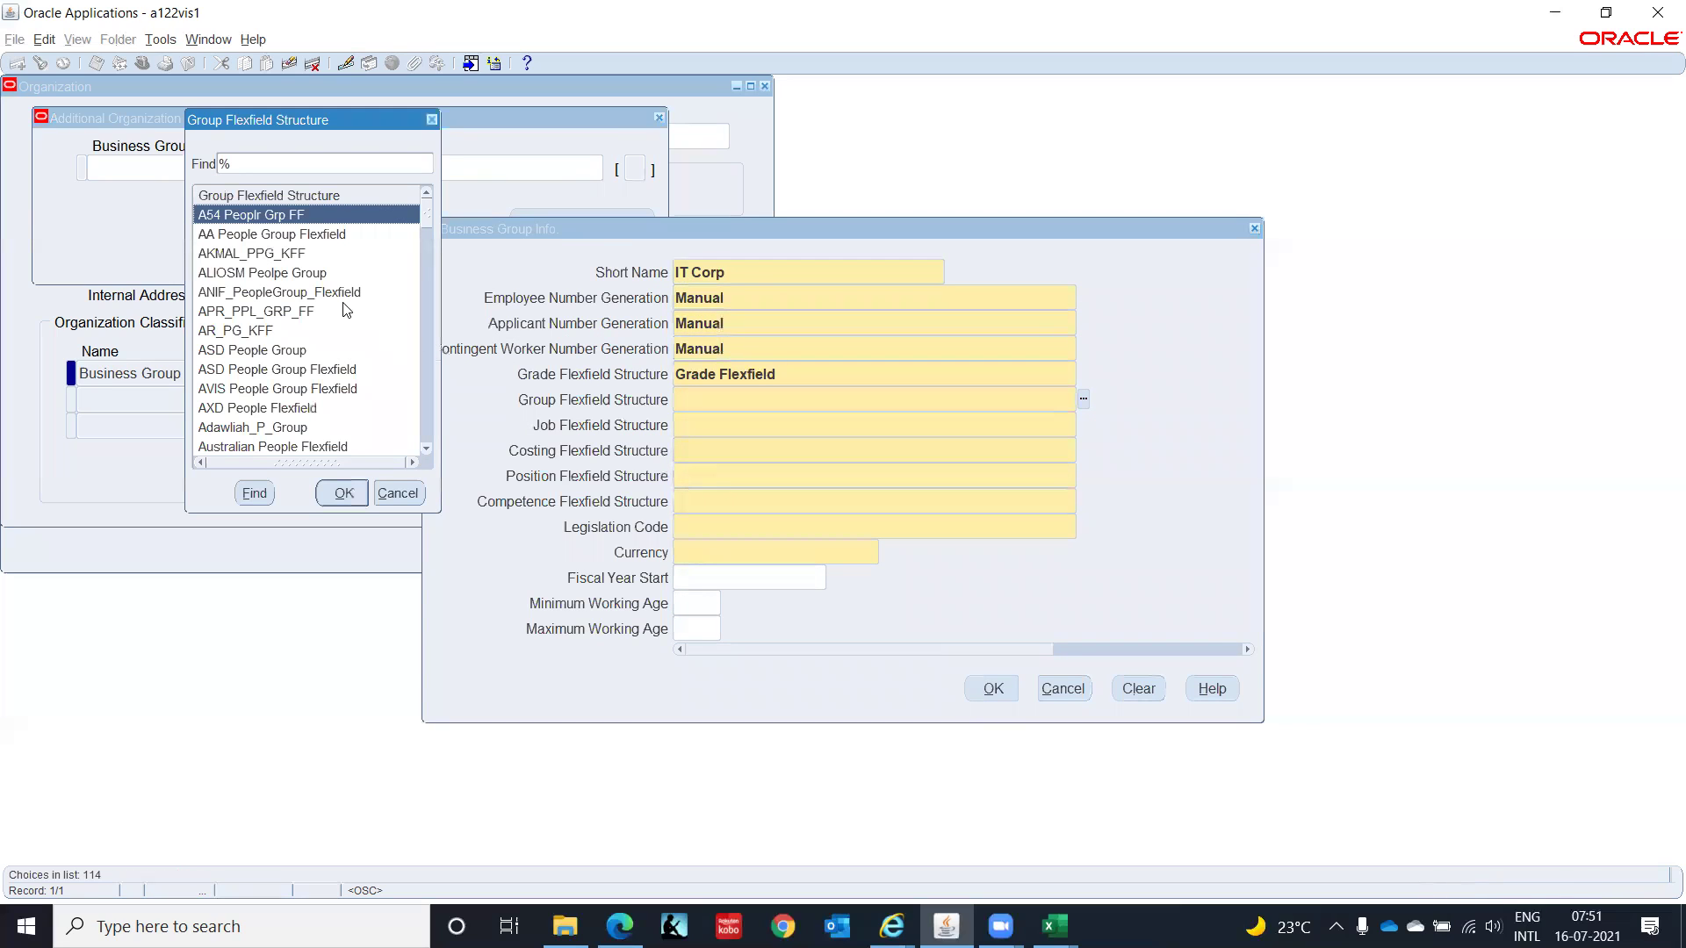
type("japan")
key("Return")
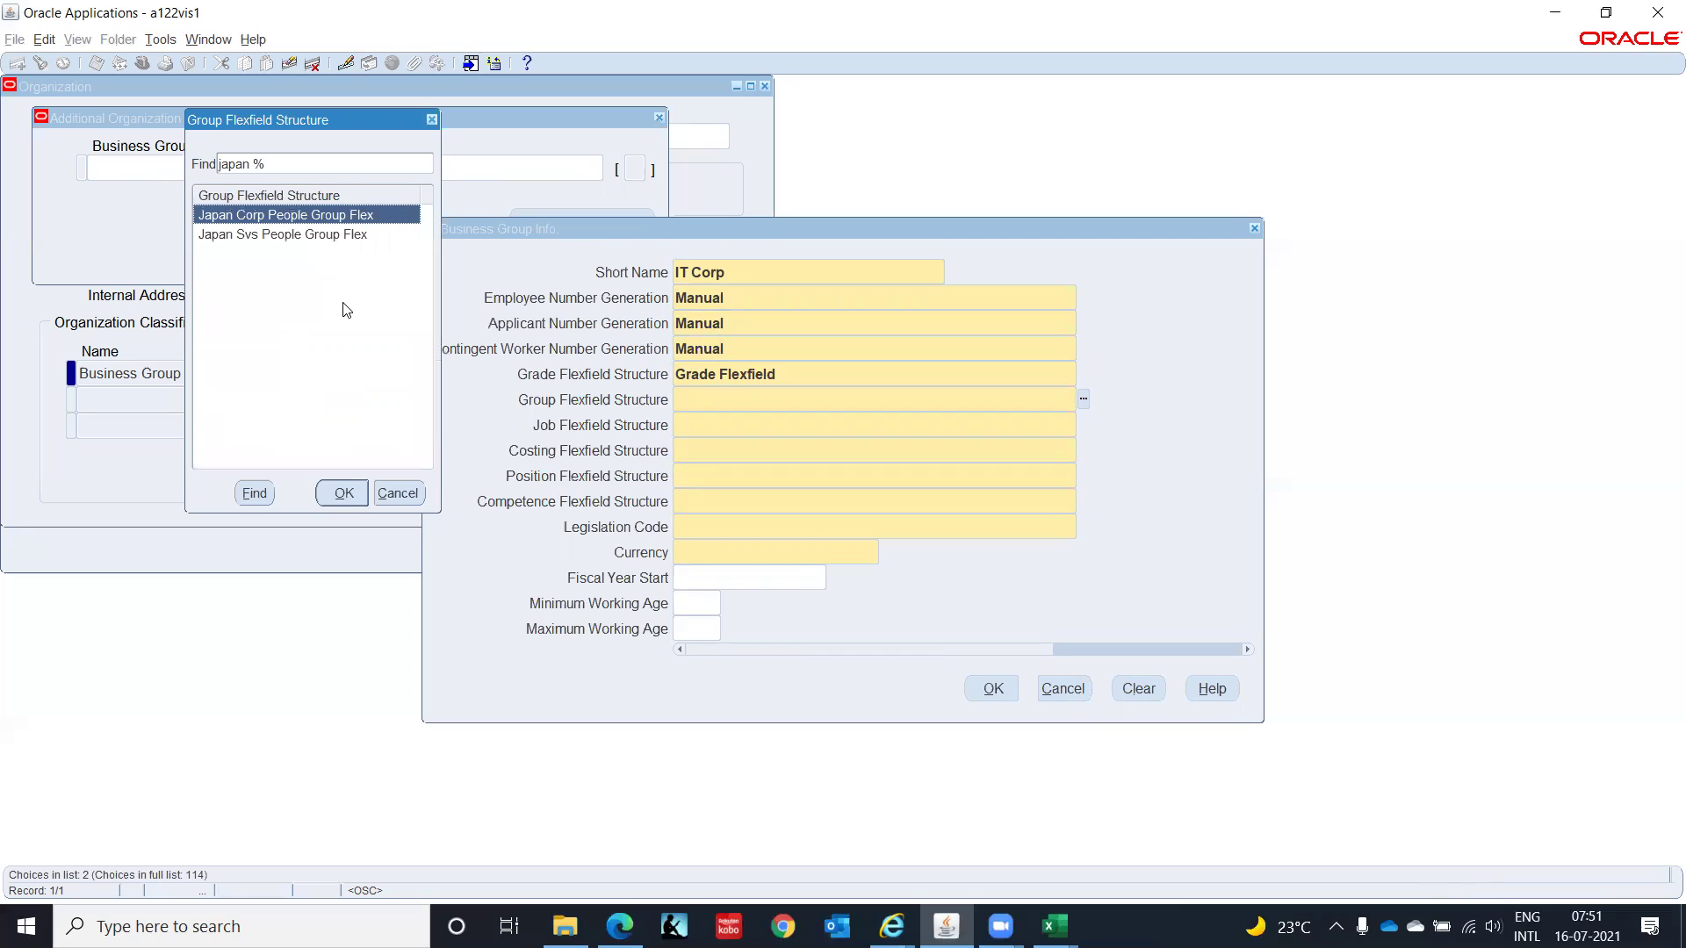
key("BackSpace")
key("BackSpace")
key("BackSpace")
key("BackSpace")
key("BackSpace")
key("BackSpace")
key("Return")
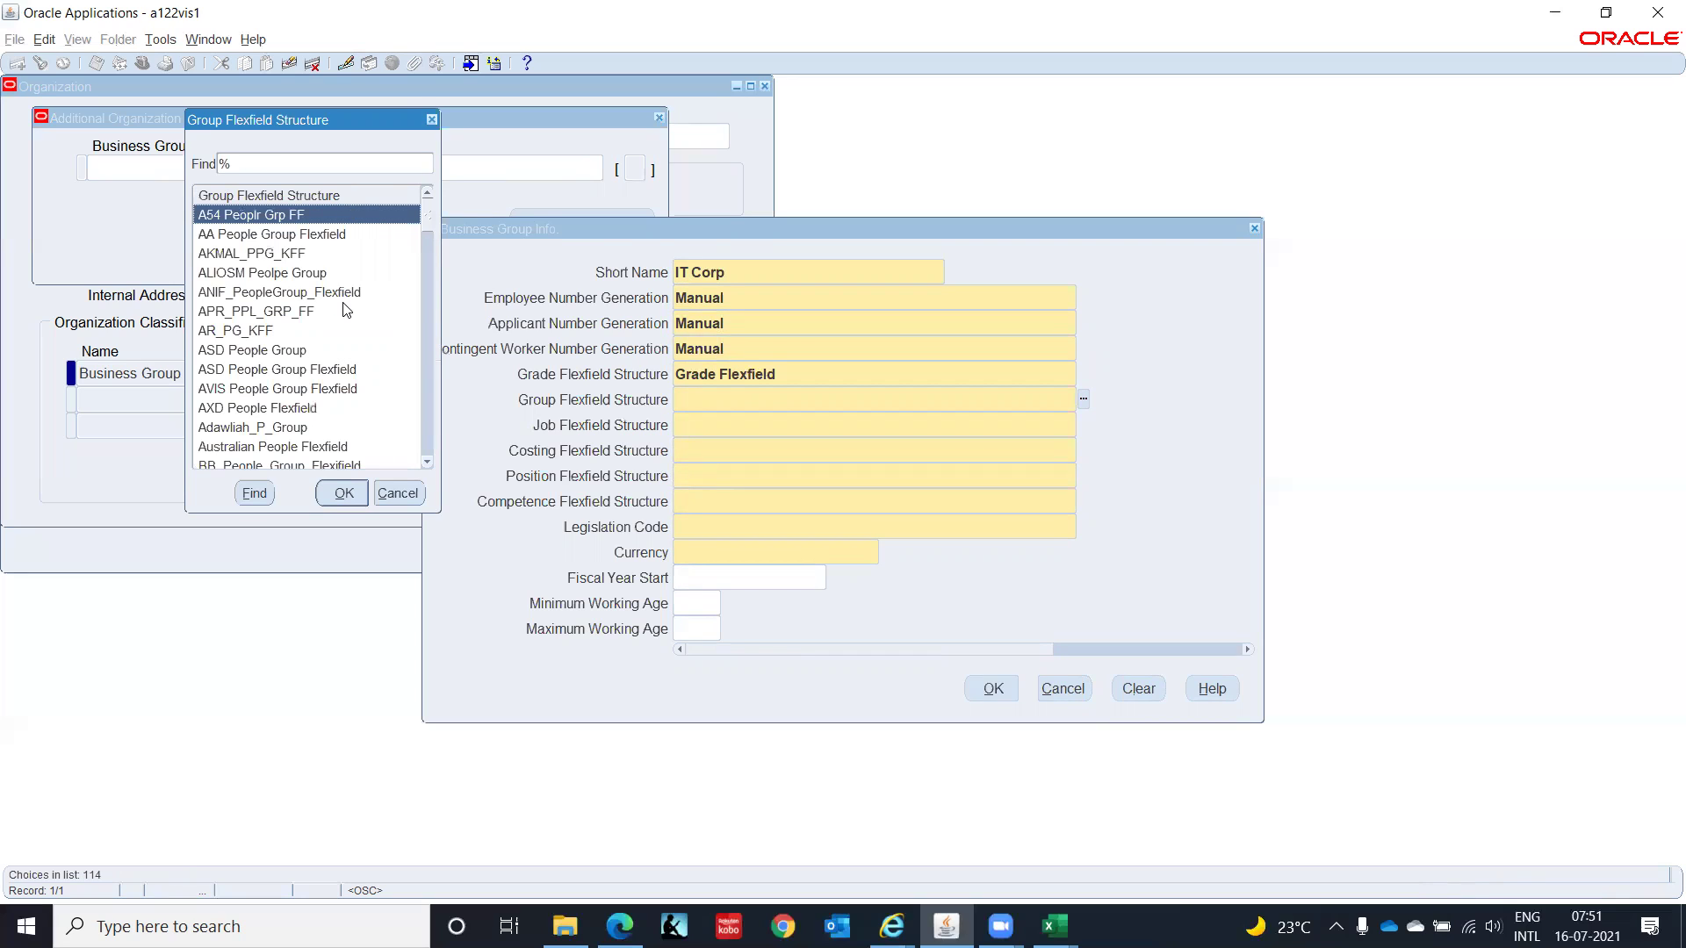
Step: Filter the group structures by g, clear the filter and look further through the full list
type("g")
key("Return")
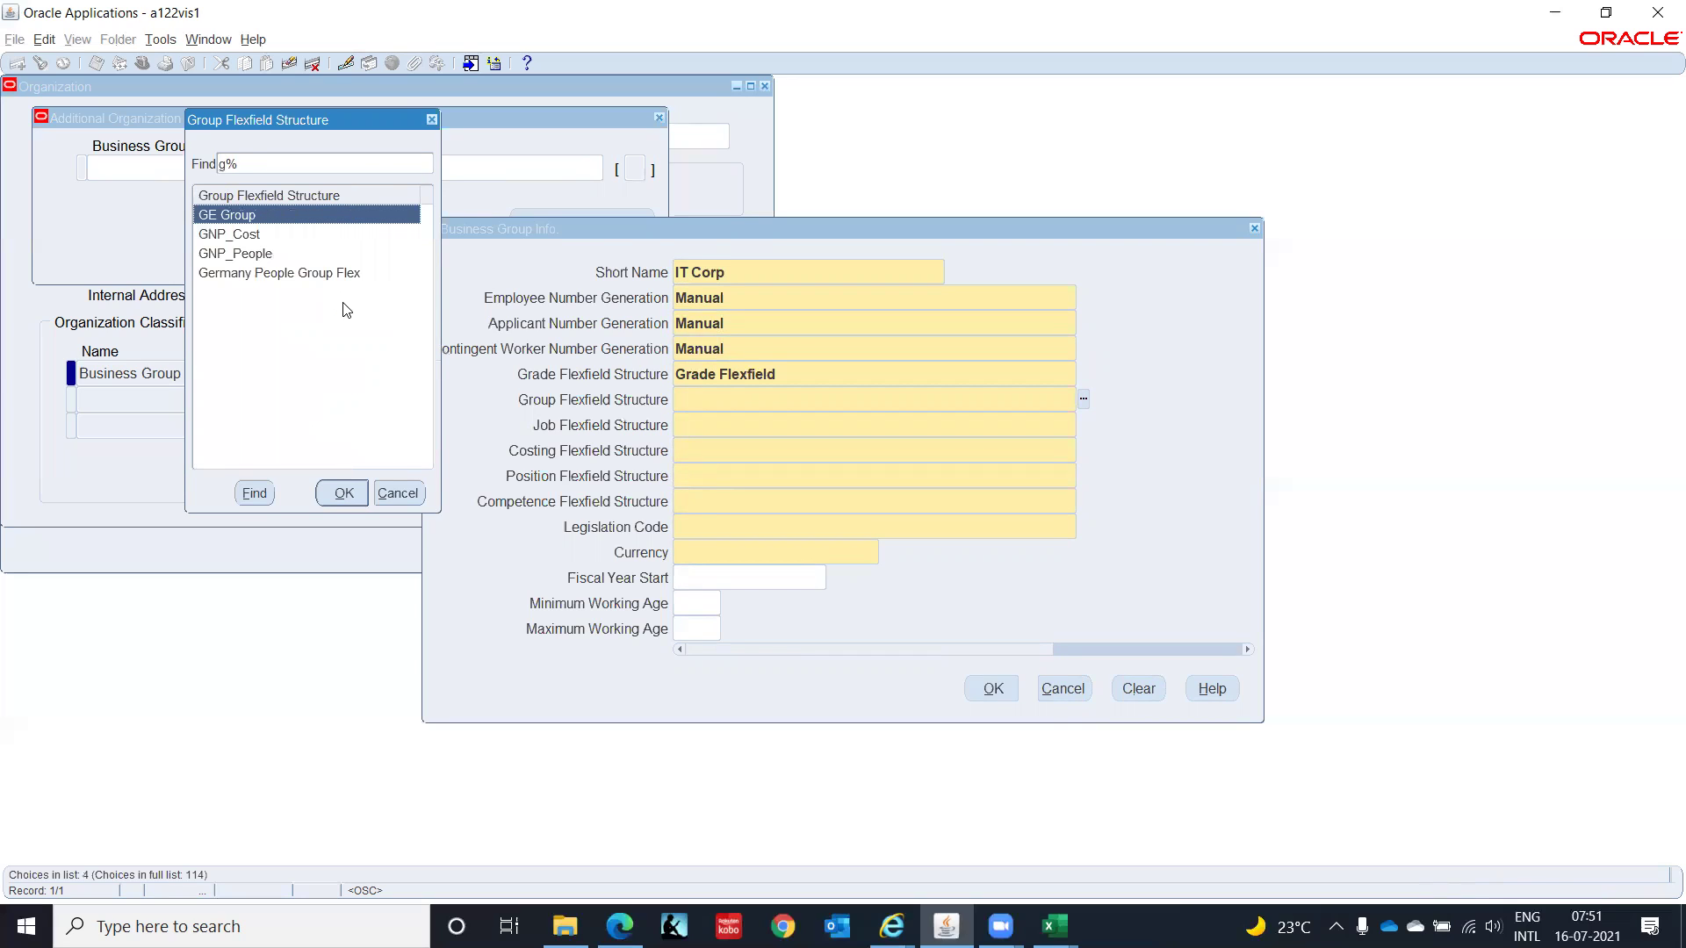
key("BackSpace")
key("Return")
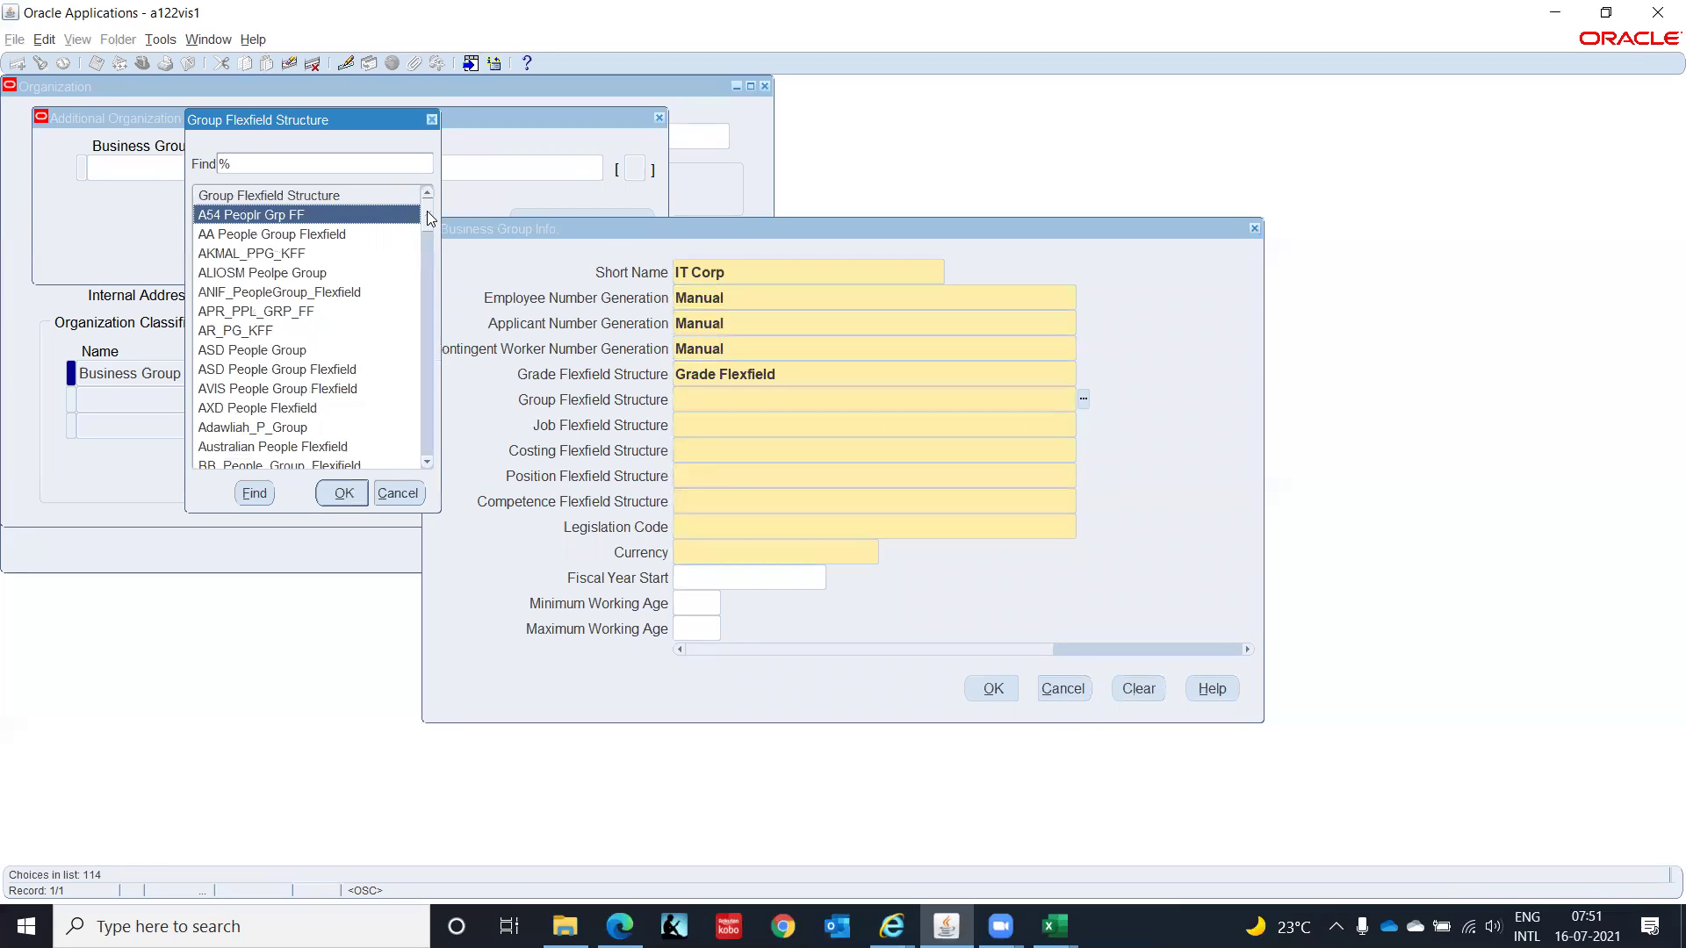
left_click_drag(429, 218, 425, 258)
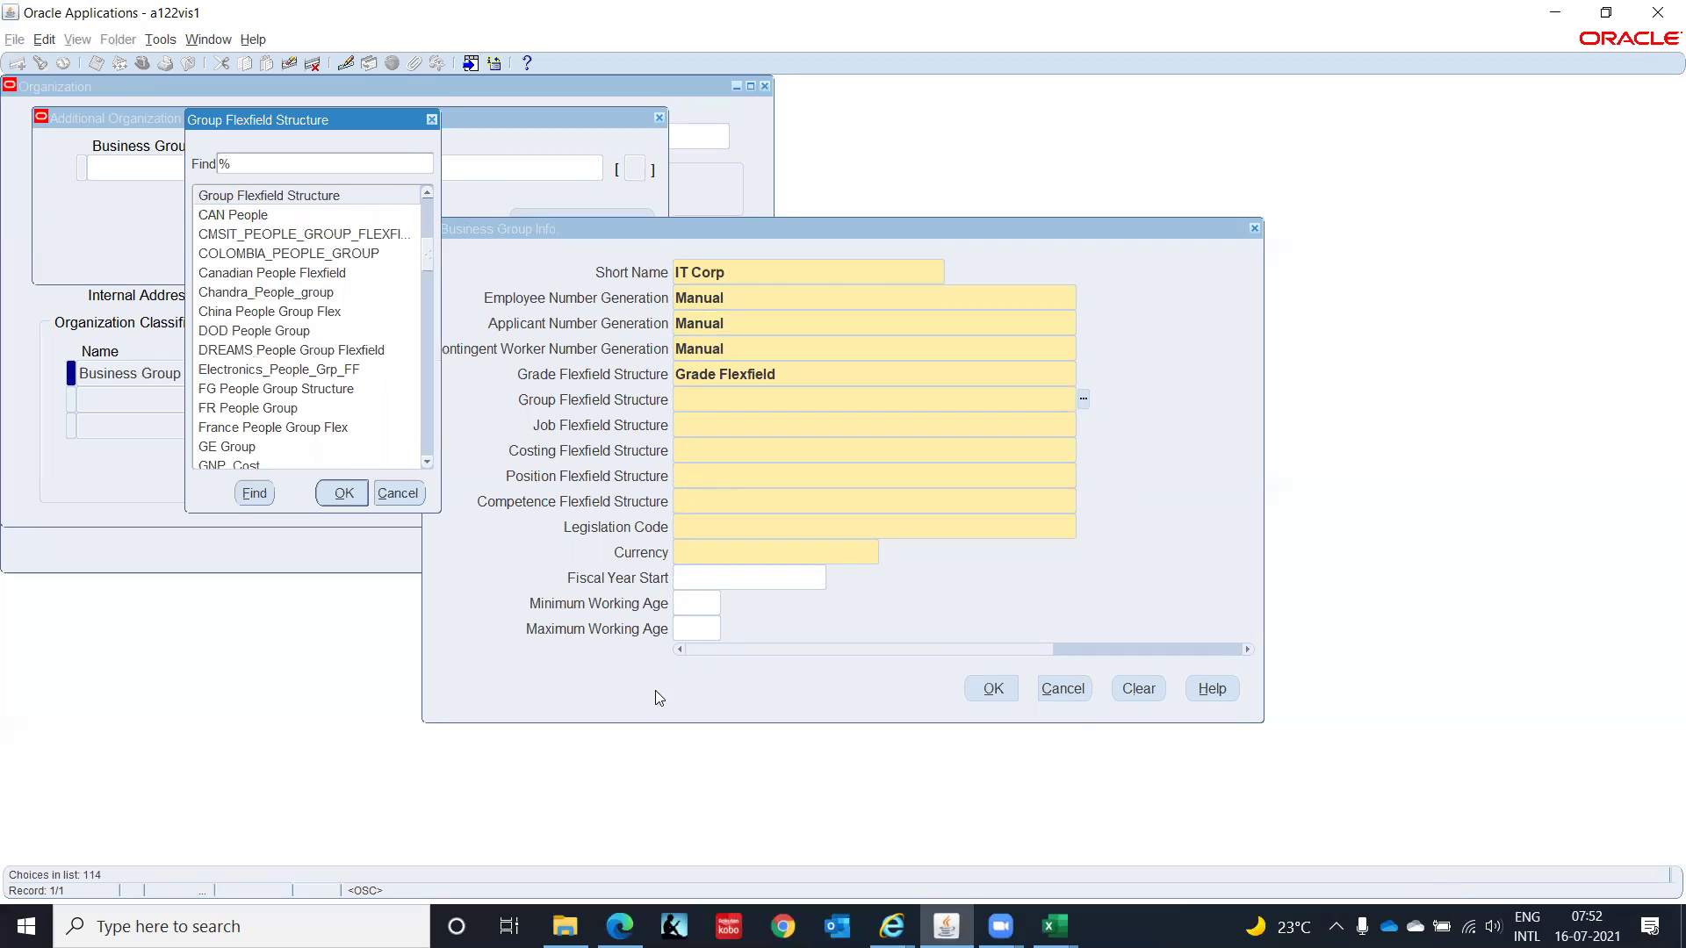
Step: Switch to the Oracle 09112020 workbook in Excel, review the business group examples on the BG sheet, and return to Oracle Applications
mouse_move(1054, 926)
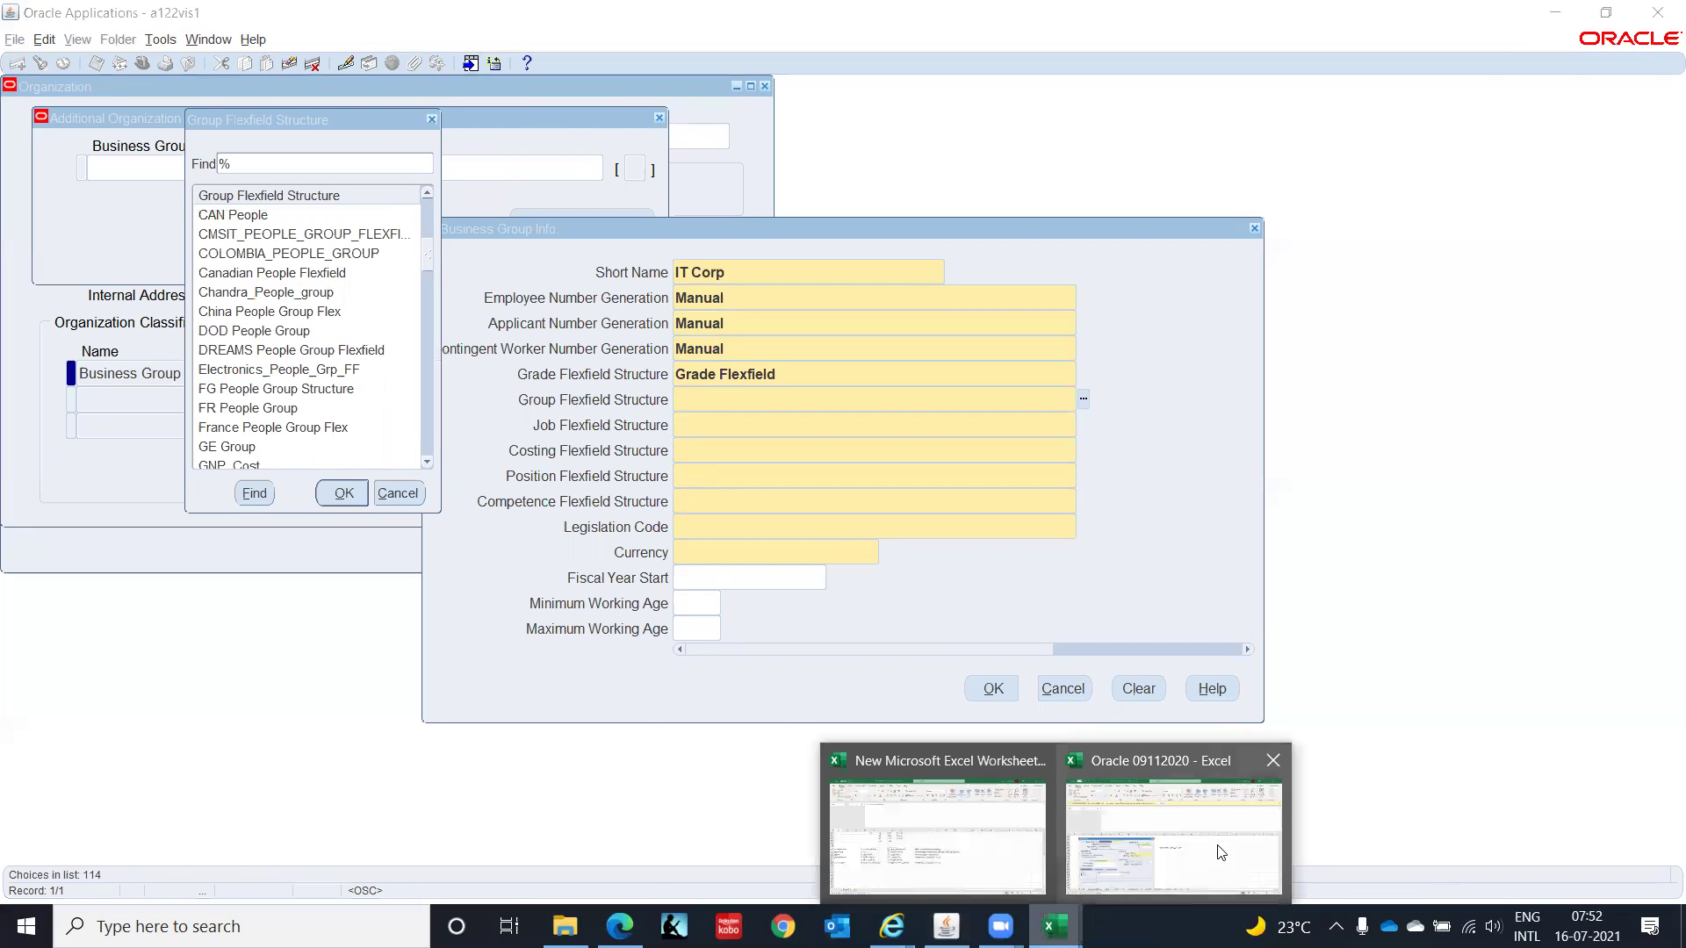
left_click(1217, 842)
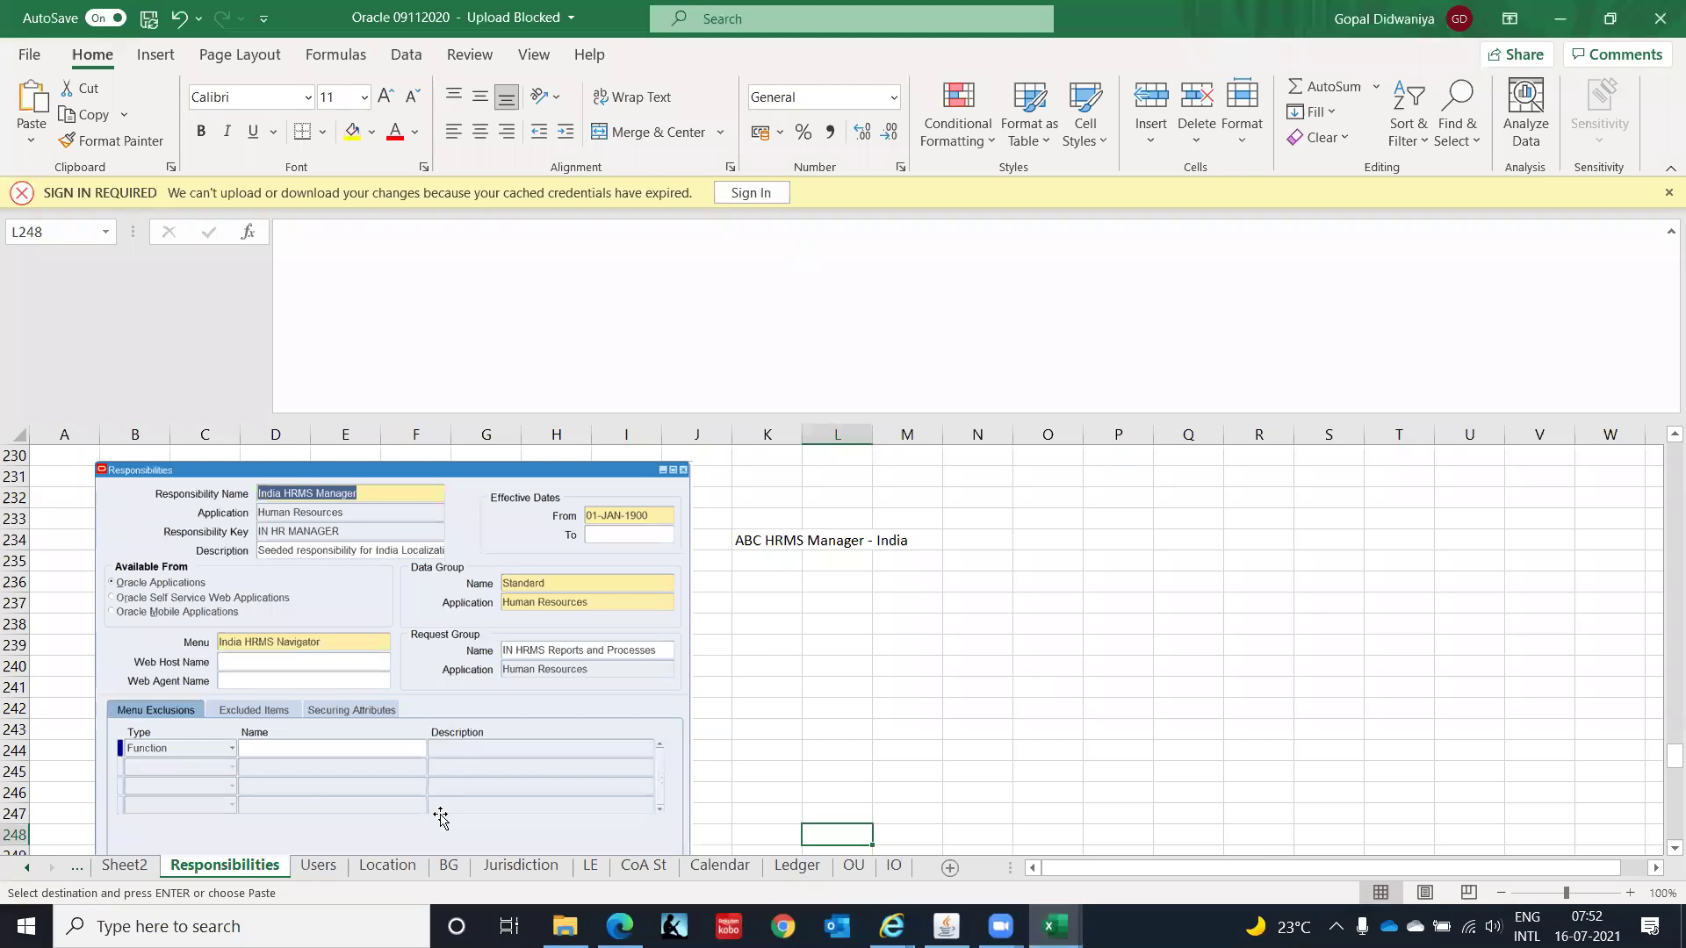
left_click(449, 865)
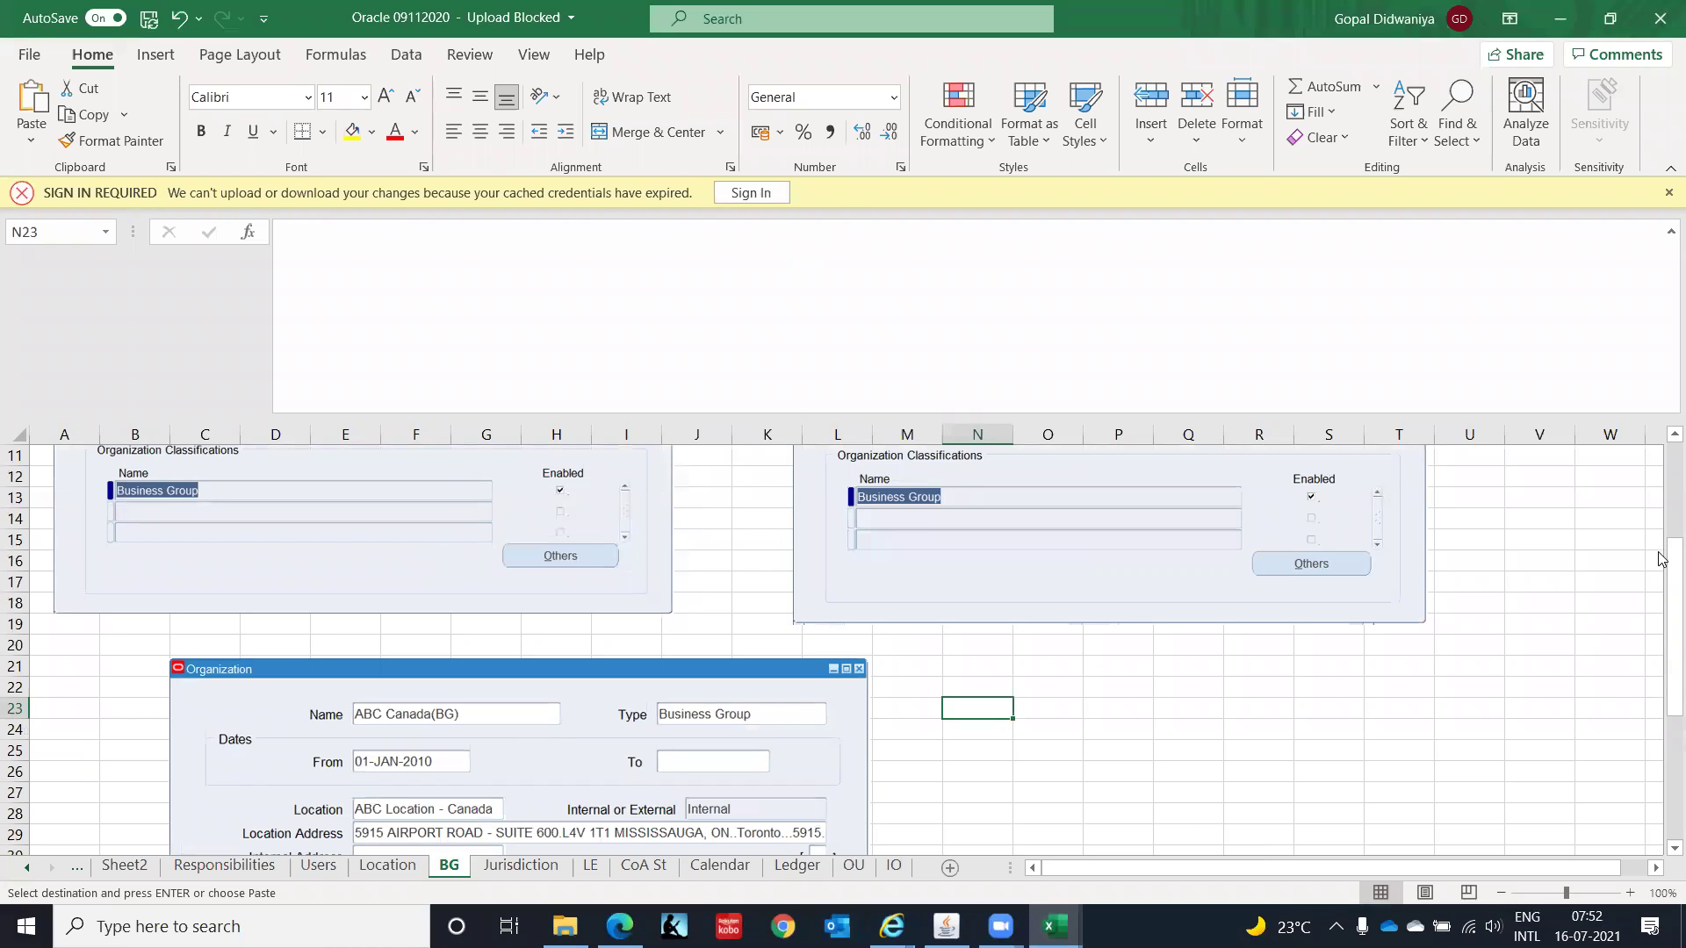
scroll(1662, 696, "down", 2)
scroll(1662, 697, "down", 2)
scroll(1661, 697, "up", 8)
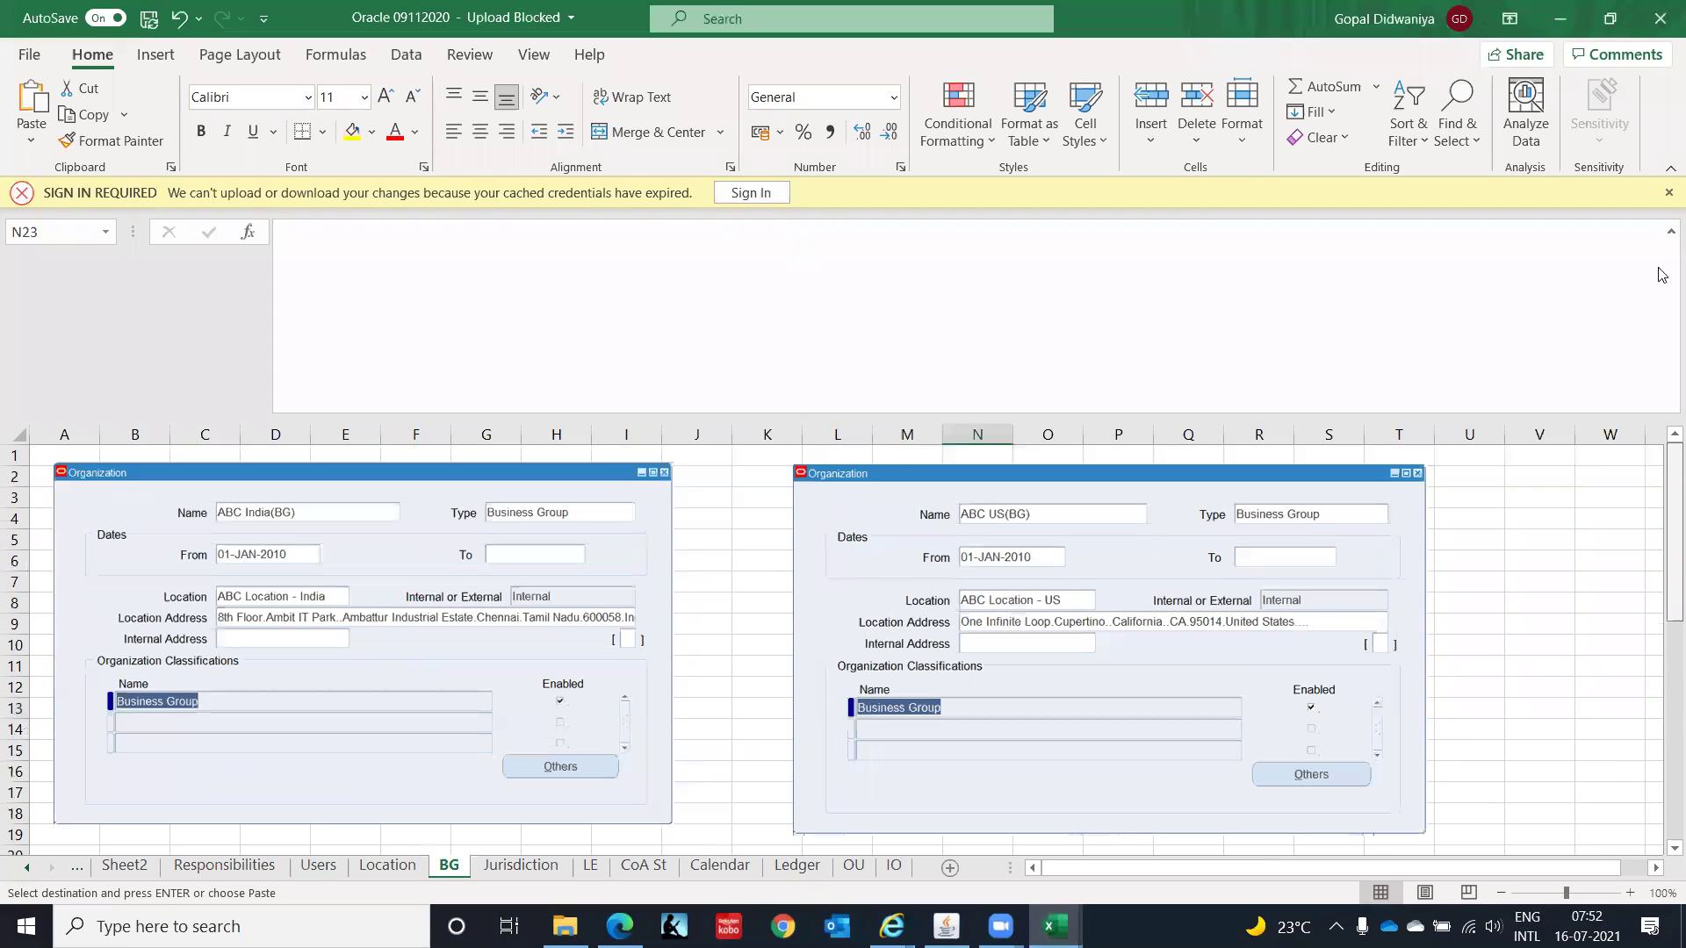
left_click(1560, 17)
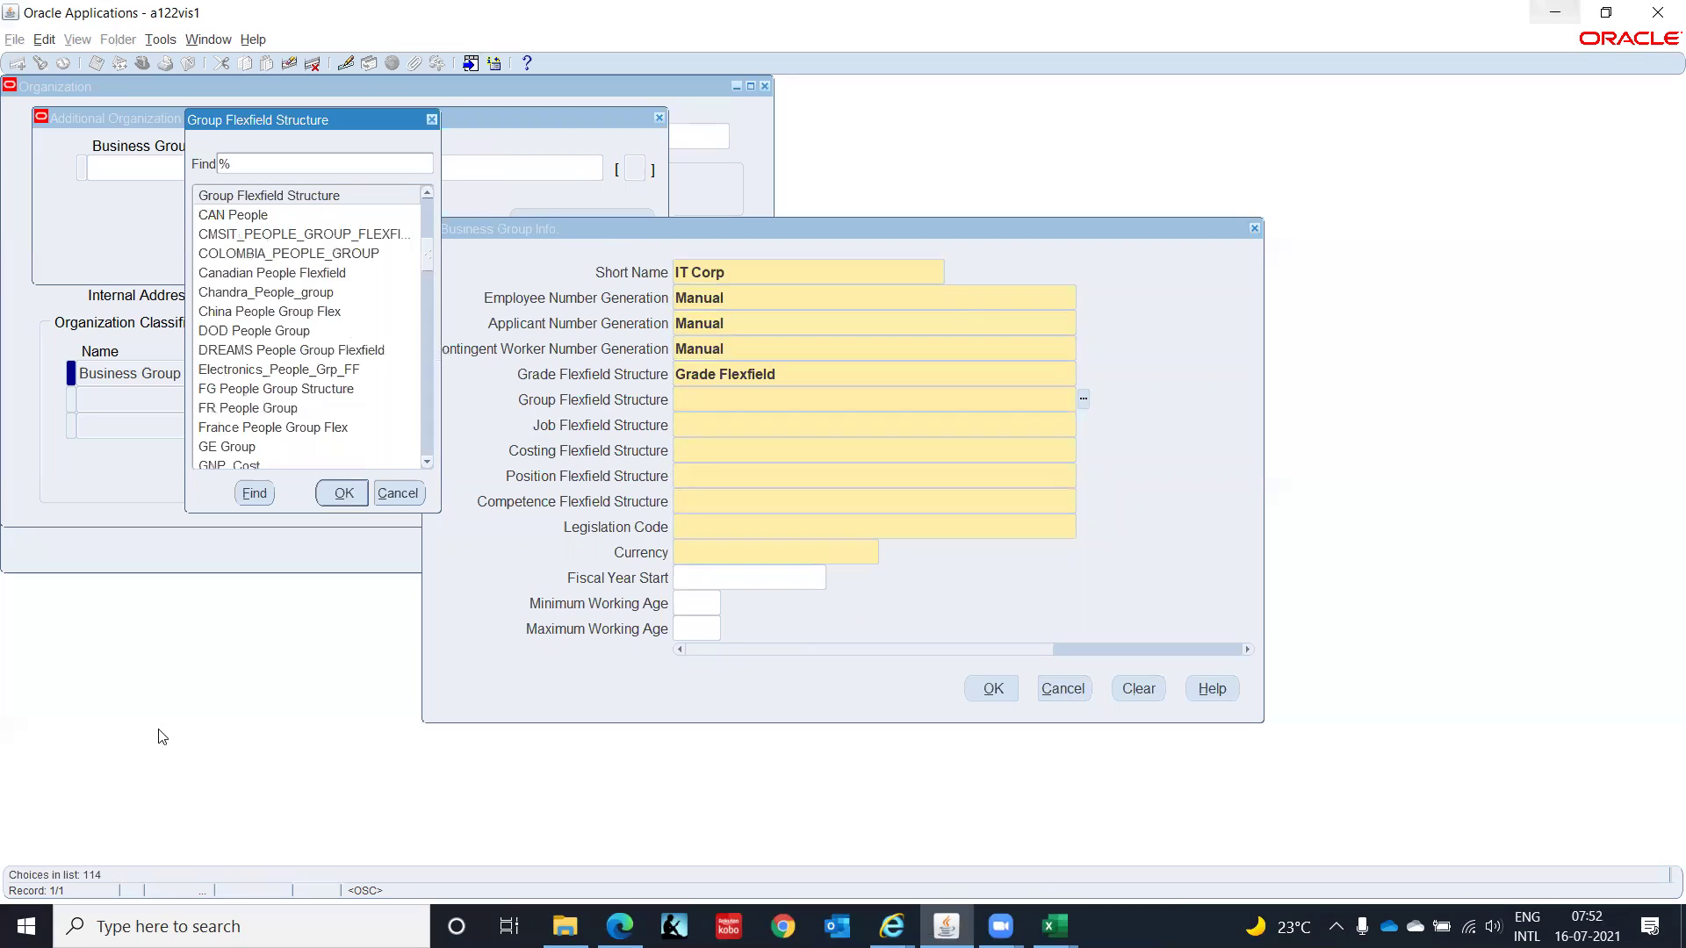
Step: Set the Group Flexfield Structure to People Group Flexfield
left_click(244, 256)
key("Down")
key("Down")
key("Down")
key("Down")
key("Down")
key("Down")
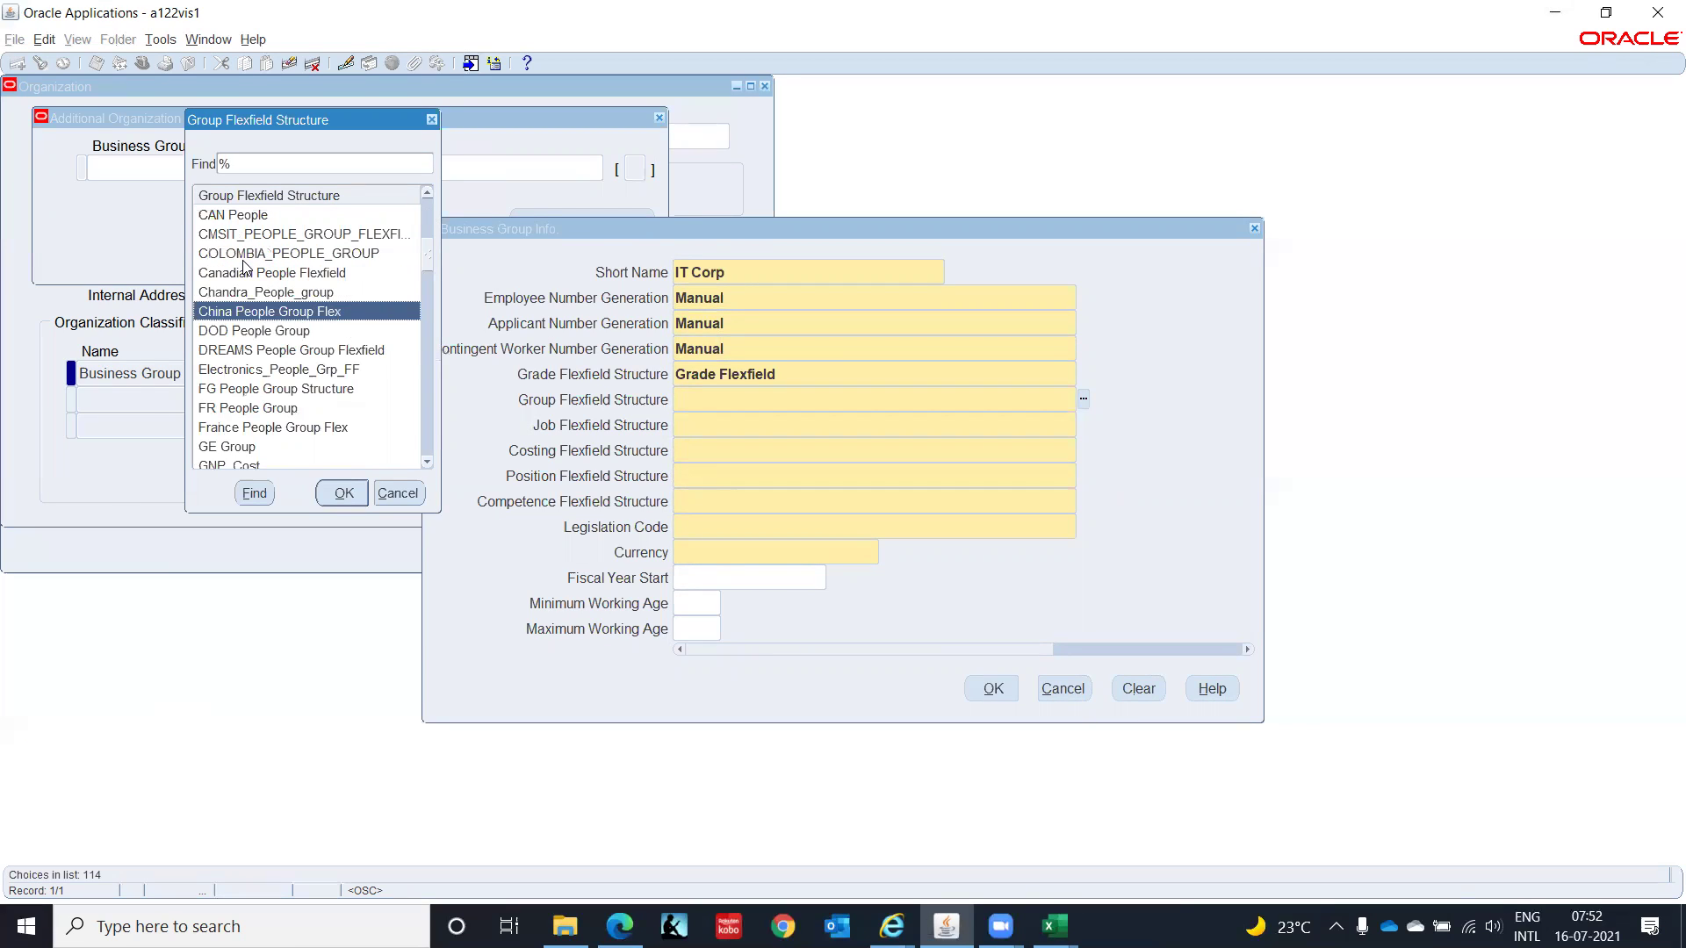
key("Down")
key("Down")
key("Down")
key("Down")
key("Down")
key("Down")
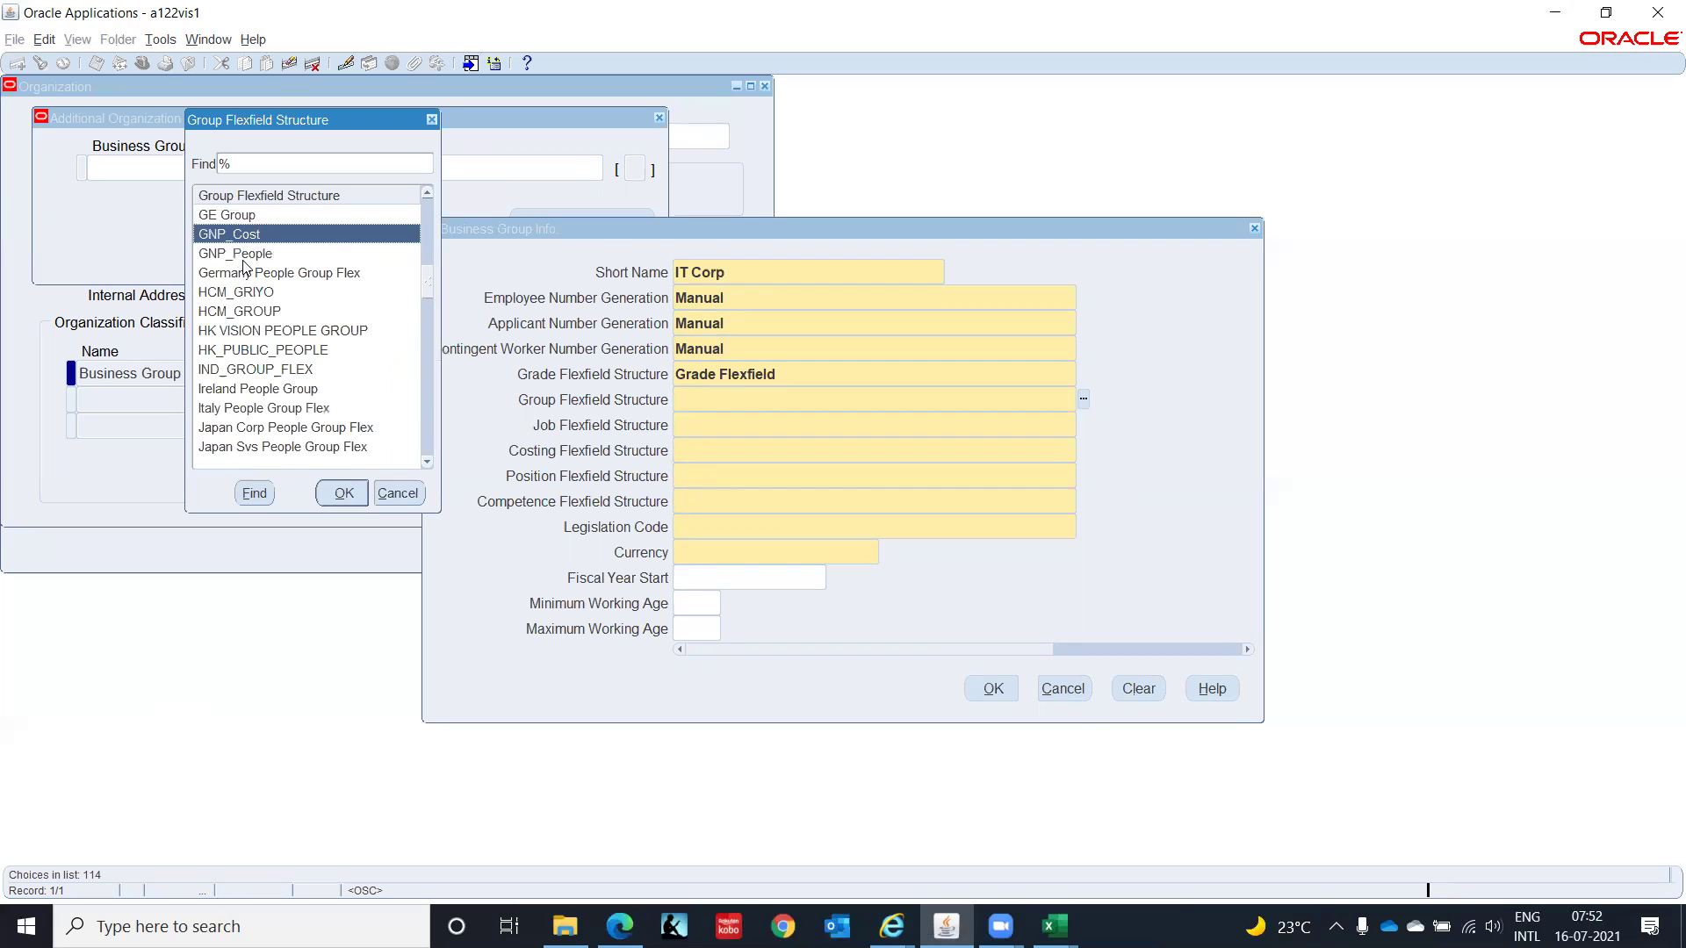
key("Down")
key("Down")
key("Down")
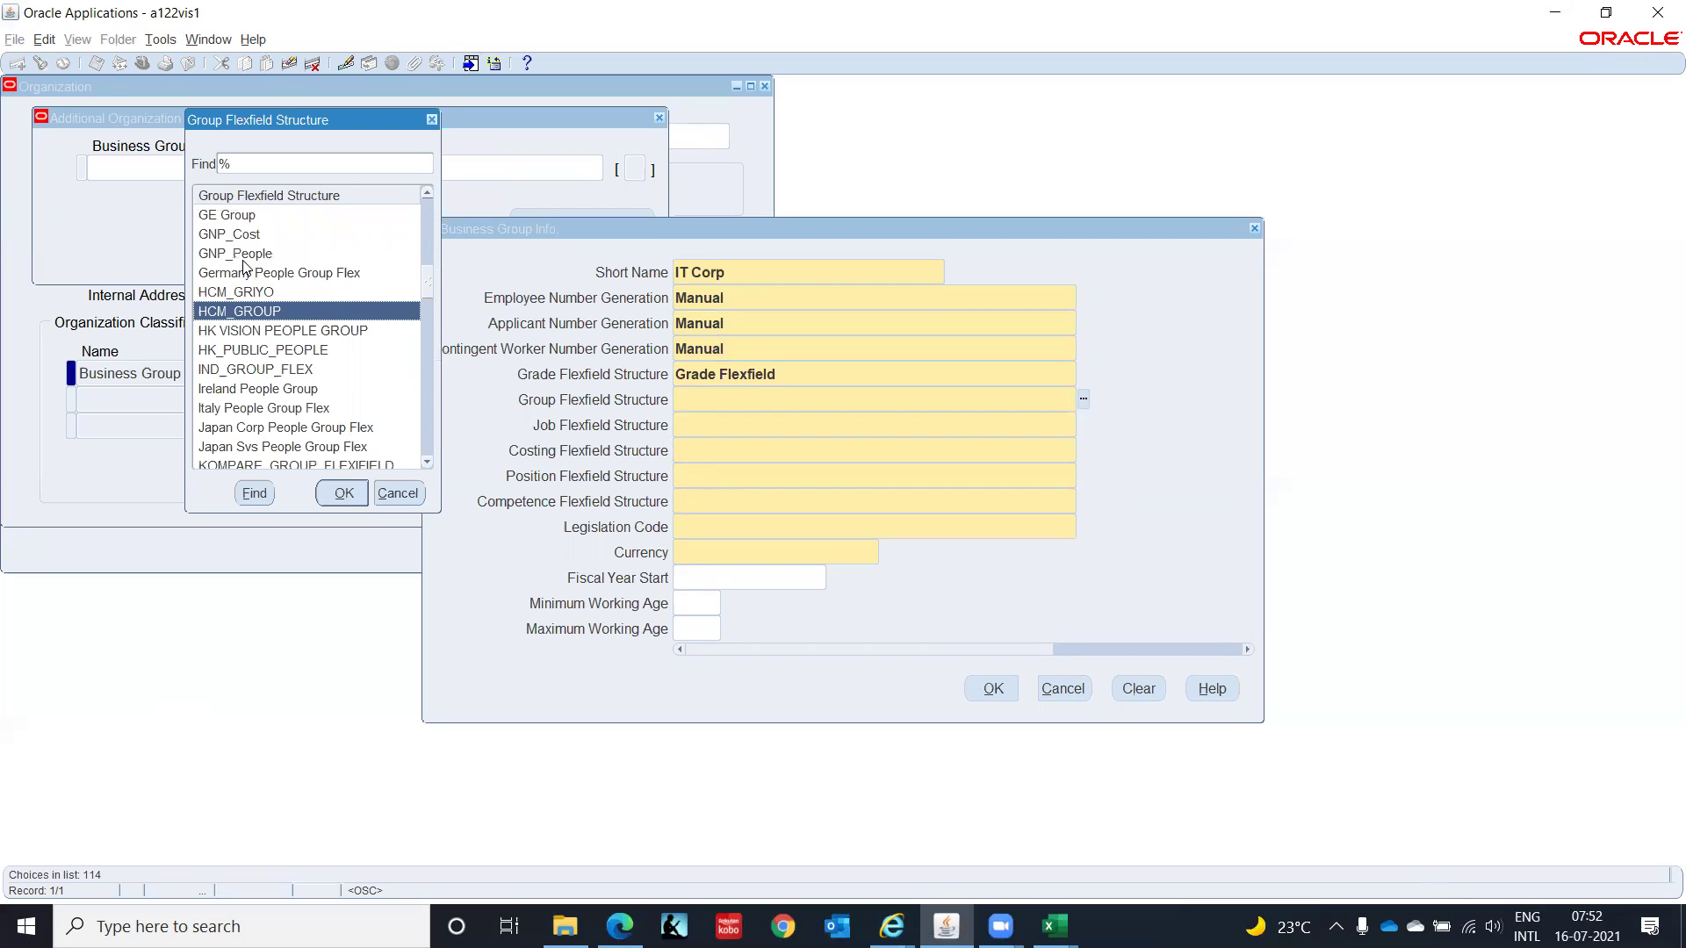
key("Down")
key("Down")
key("Down")
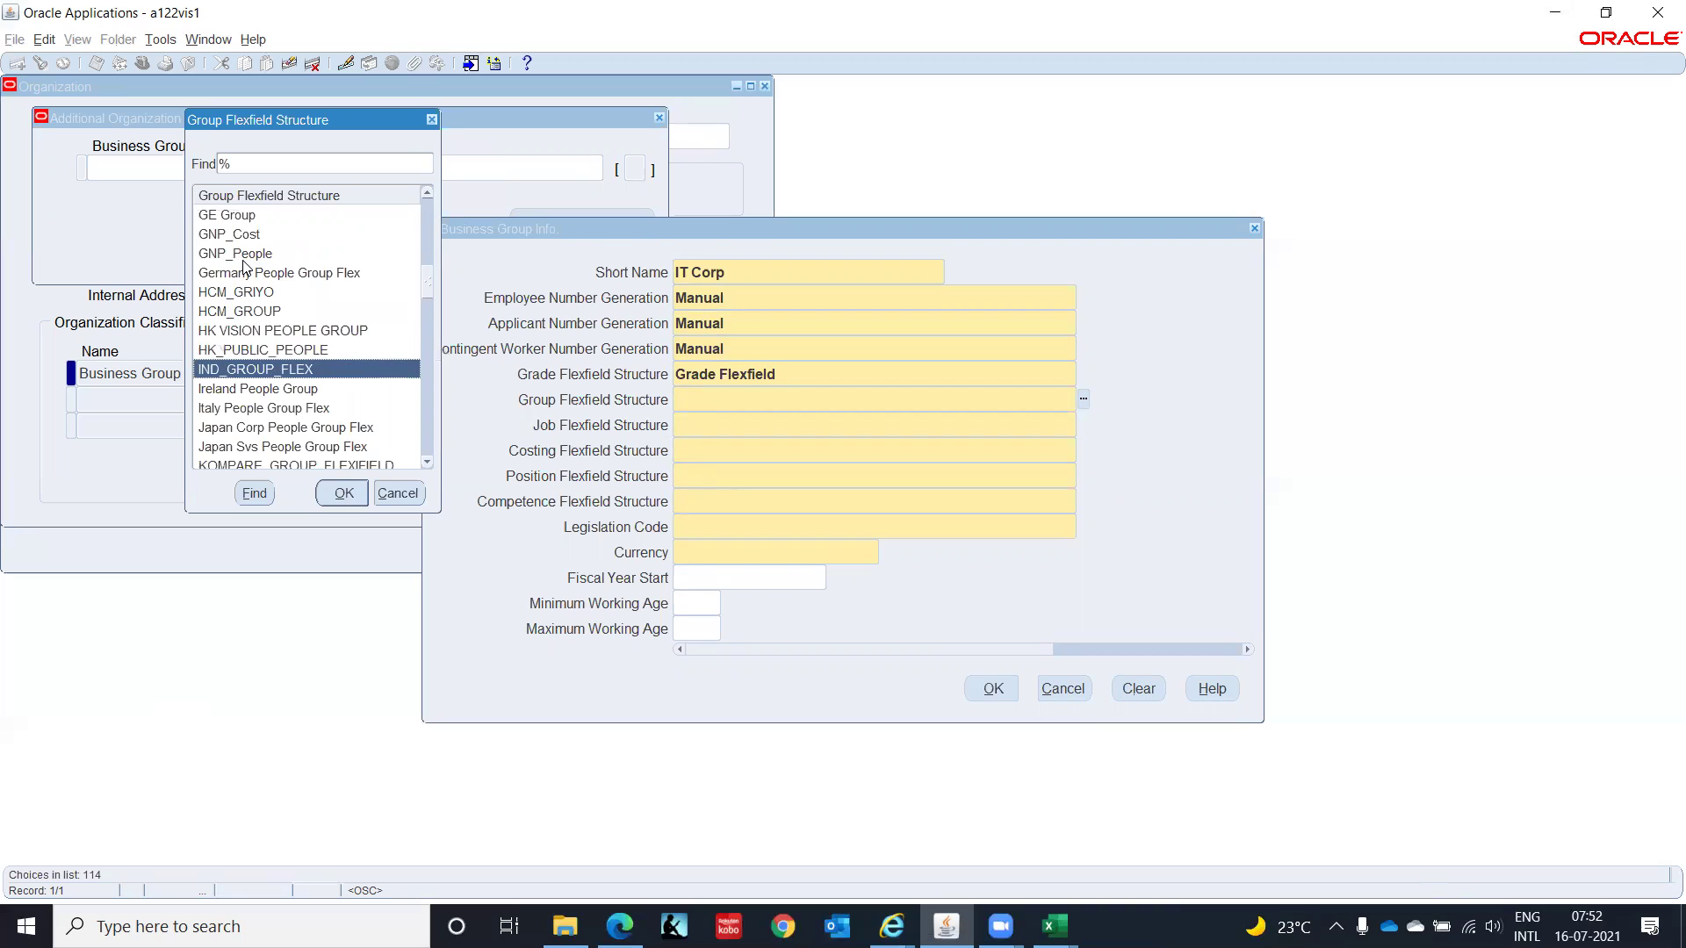
key("Down")
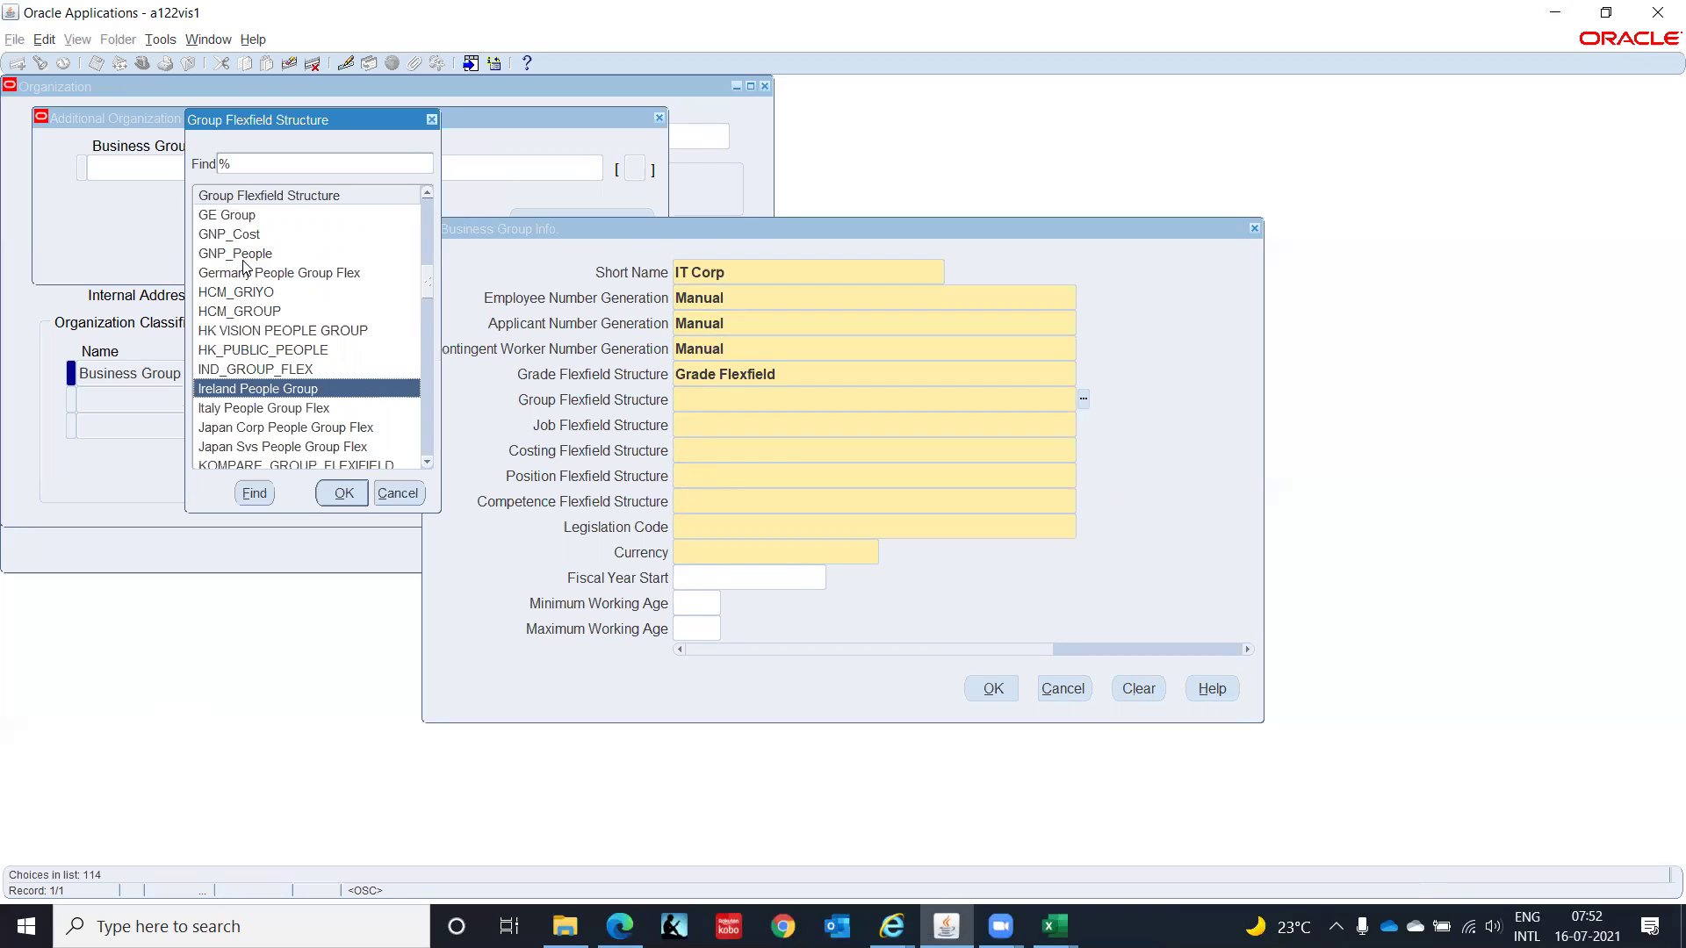
key("Down")
key("Down")
key("Down")
key("Down")
key("Down")
key("Down")
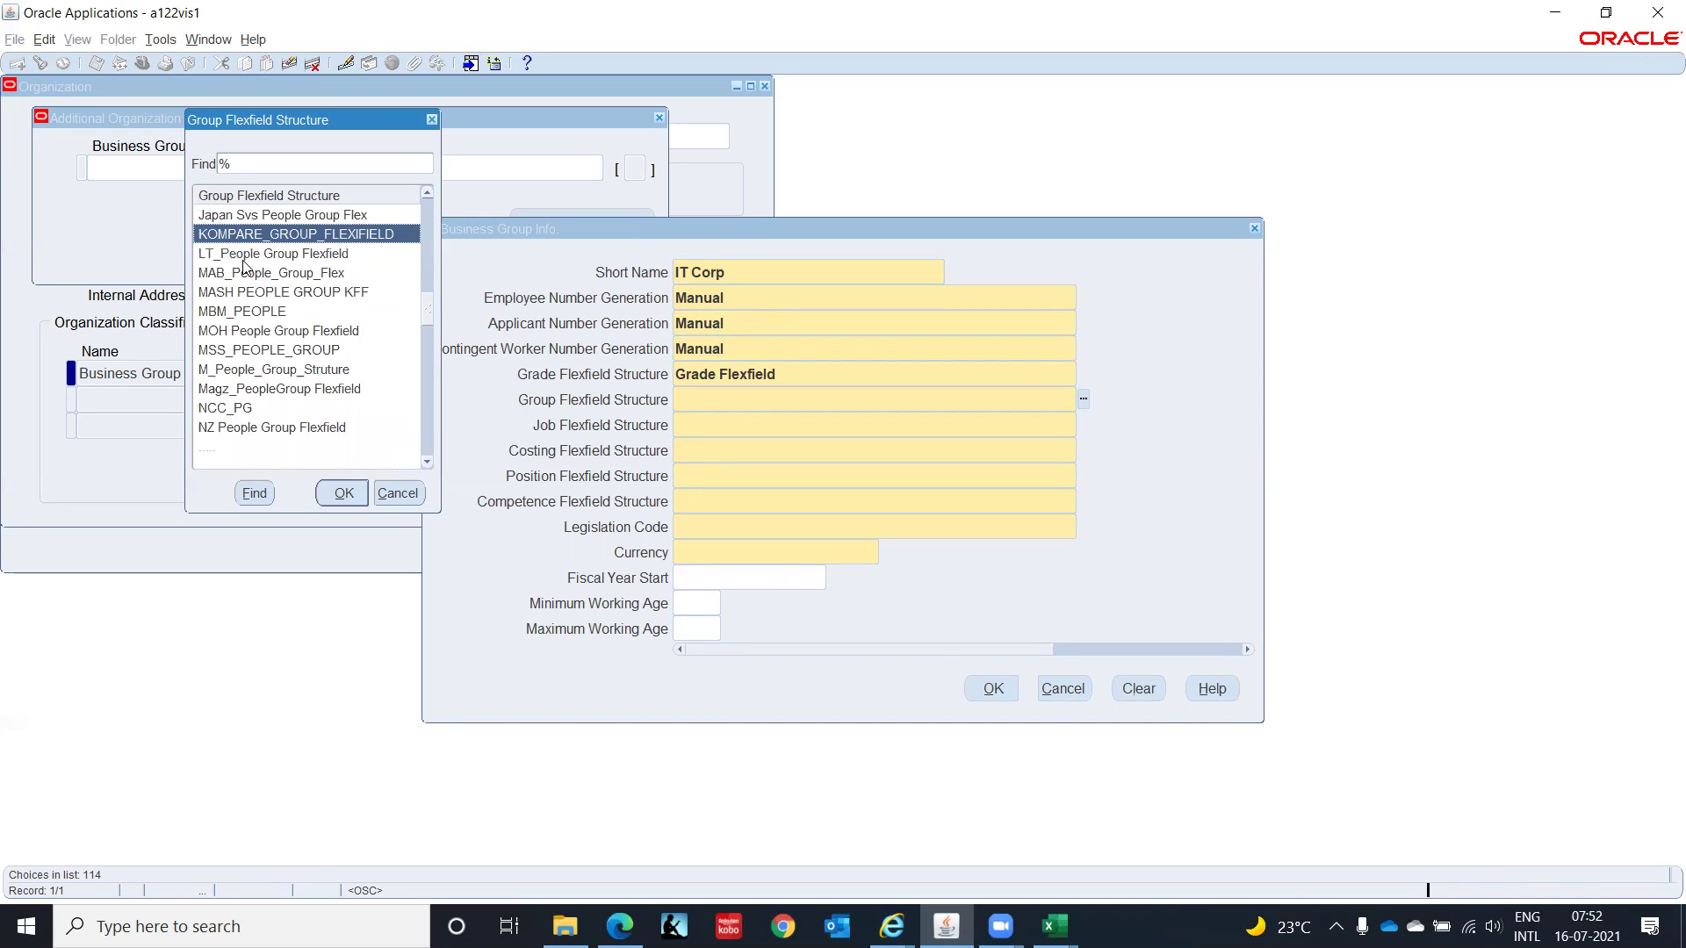
key("Down")
key("Down")
key("Down")
key("Down")
key("Down")
key("Down")
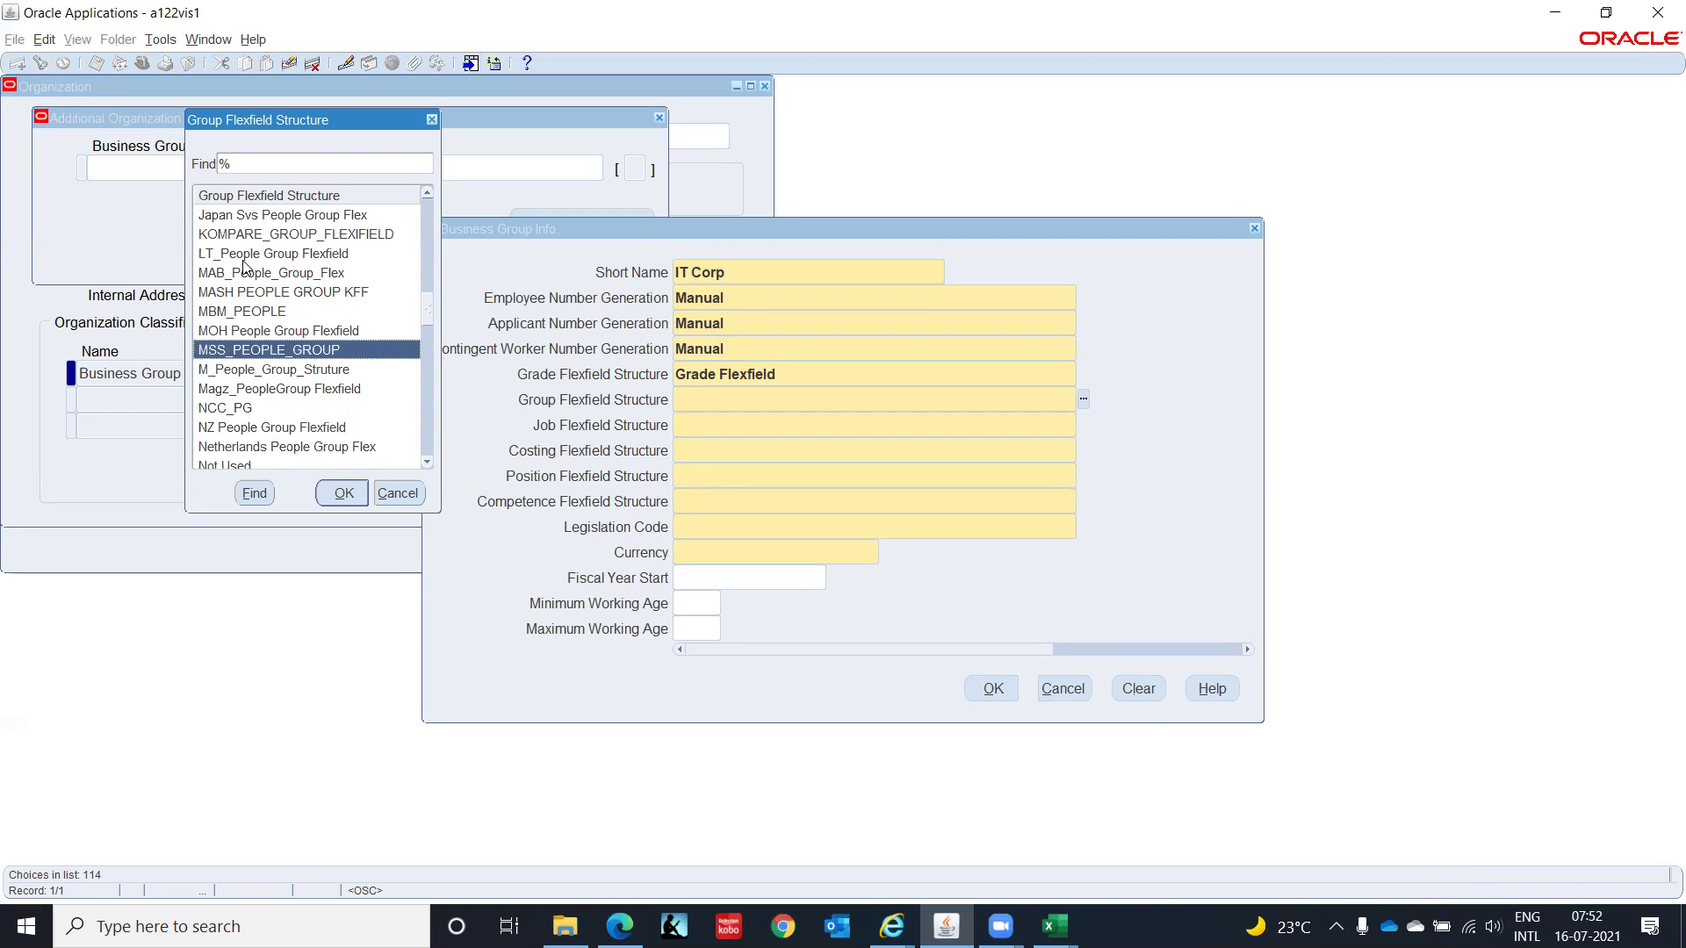
key("Down")
key("Down")
key("Down")
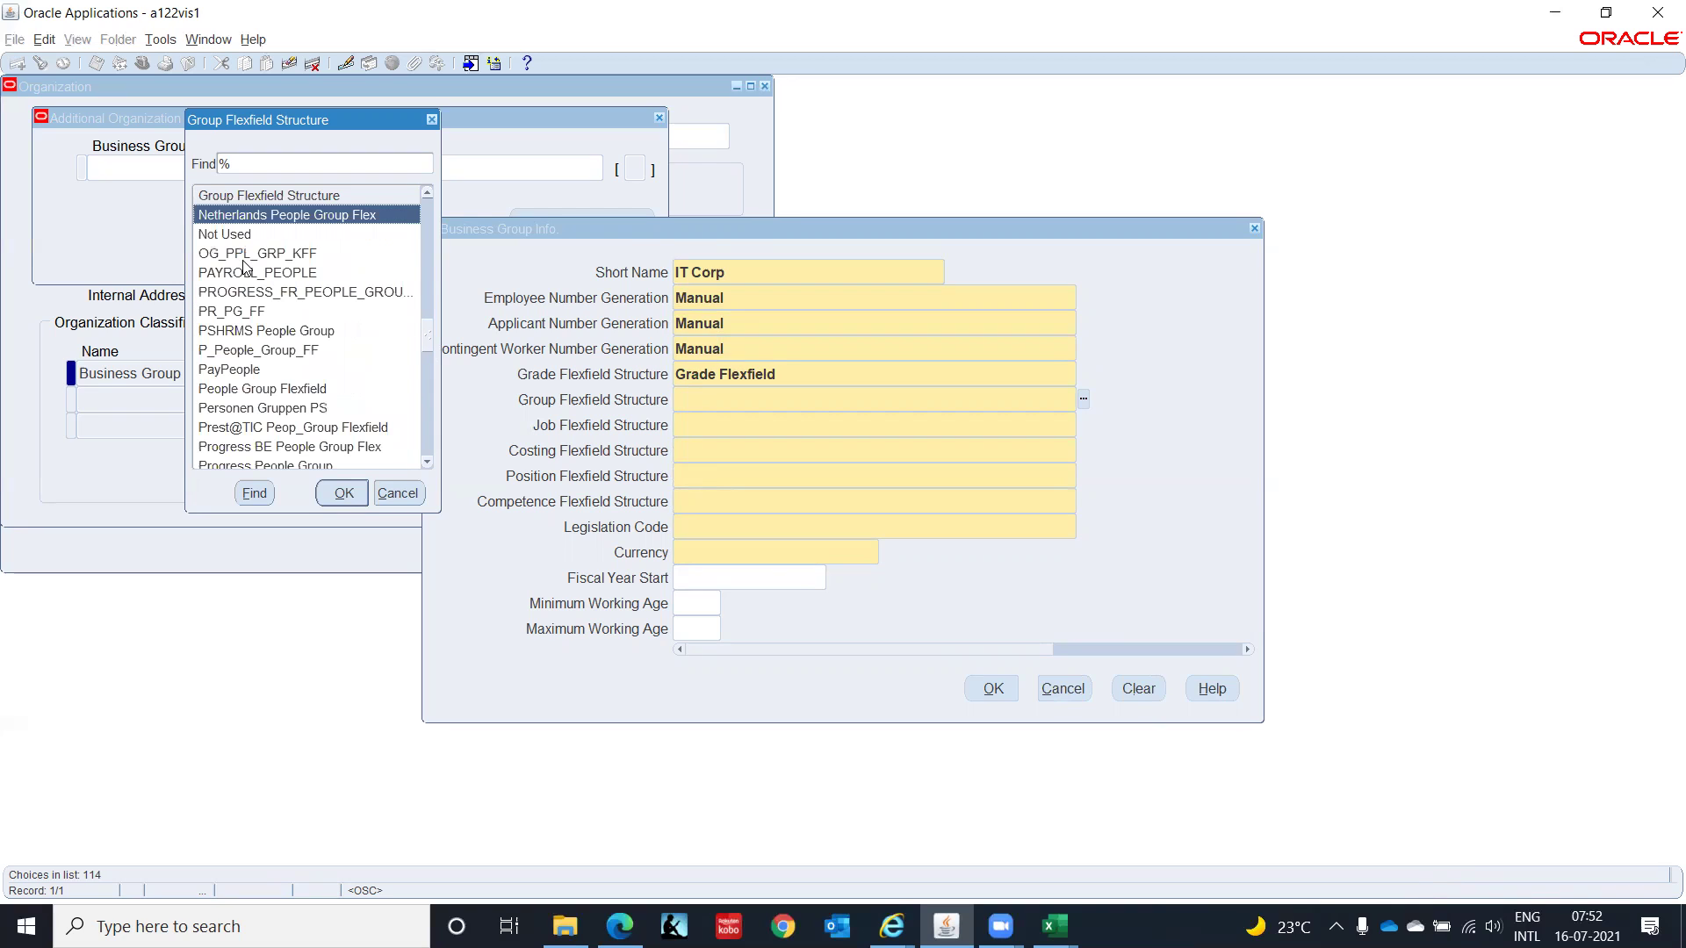
key("Down")
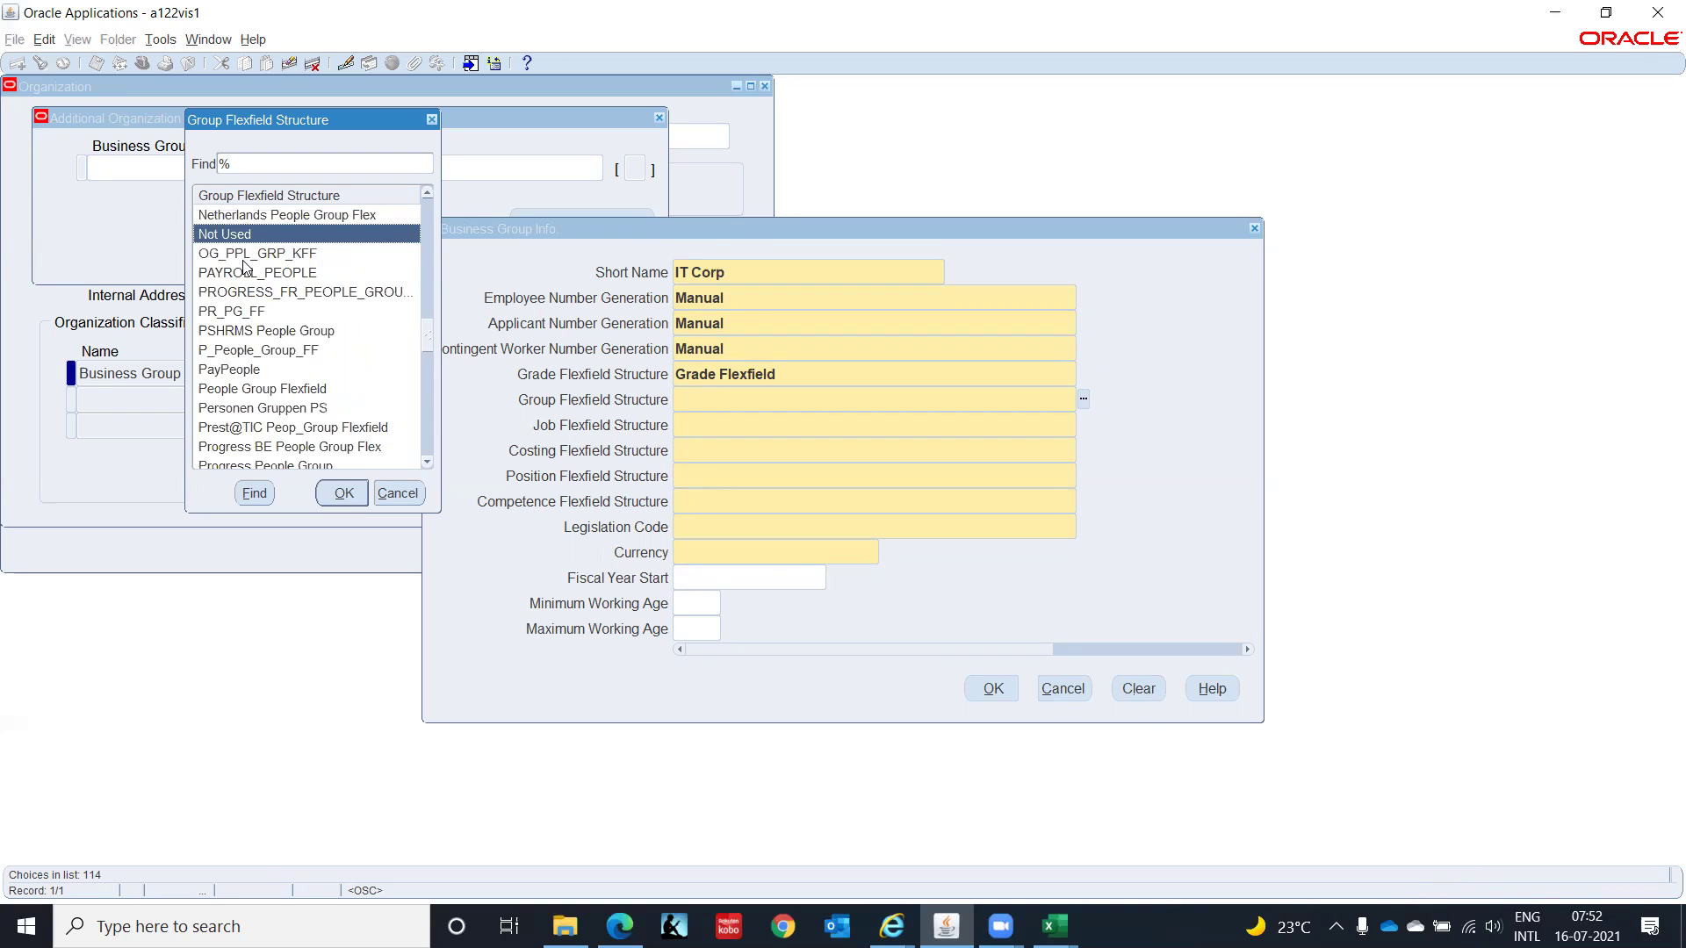
key("Down")
key("Down")
key("Down")
key("Down")
key("Down")
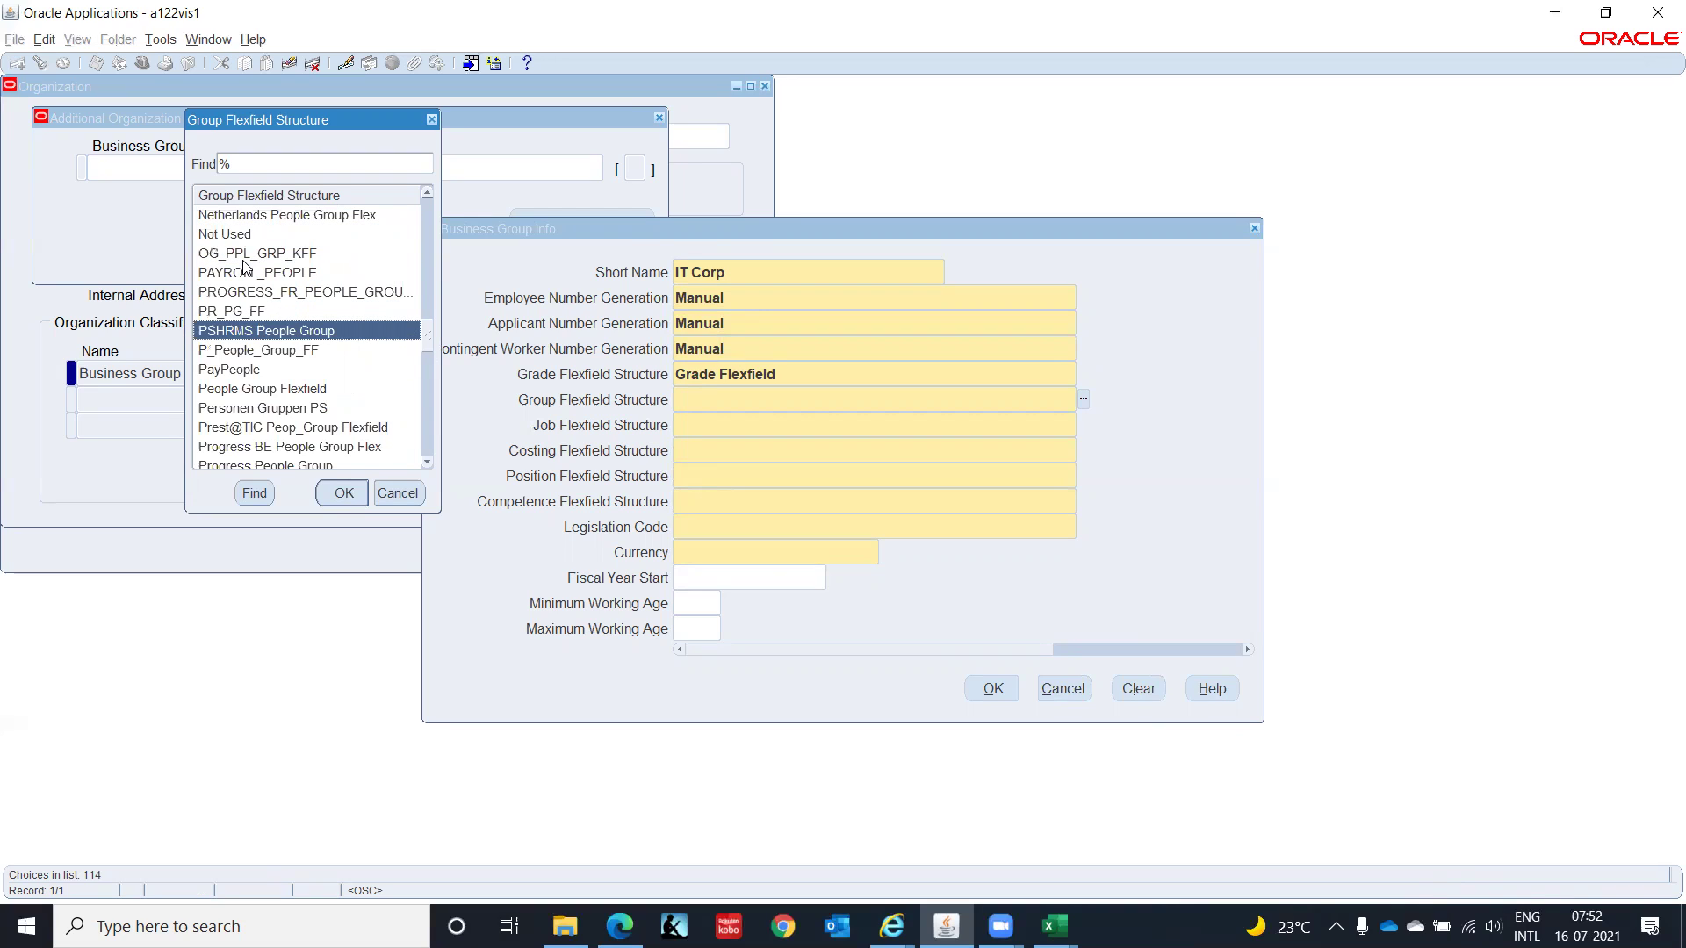
key("Down")
key("Down")
key("Down")
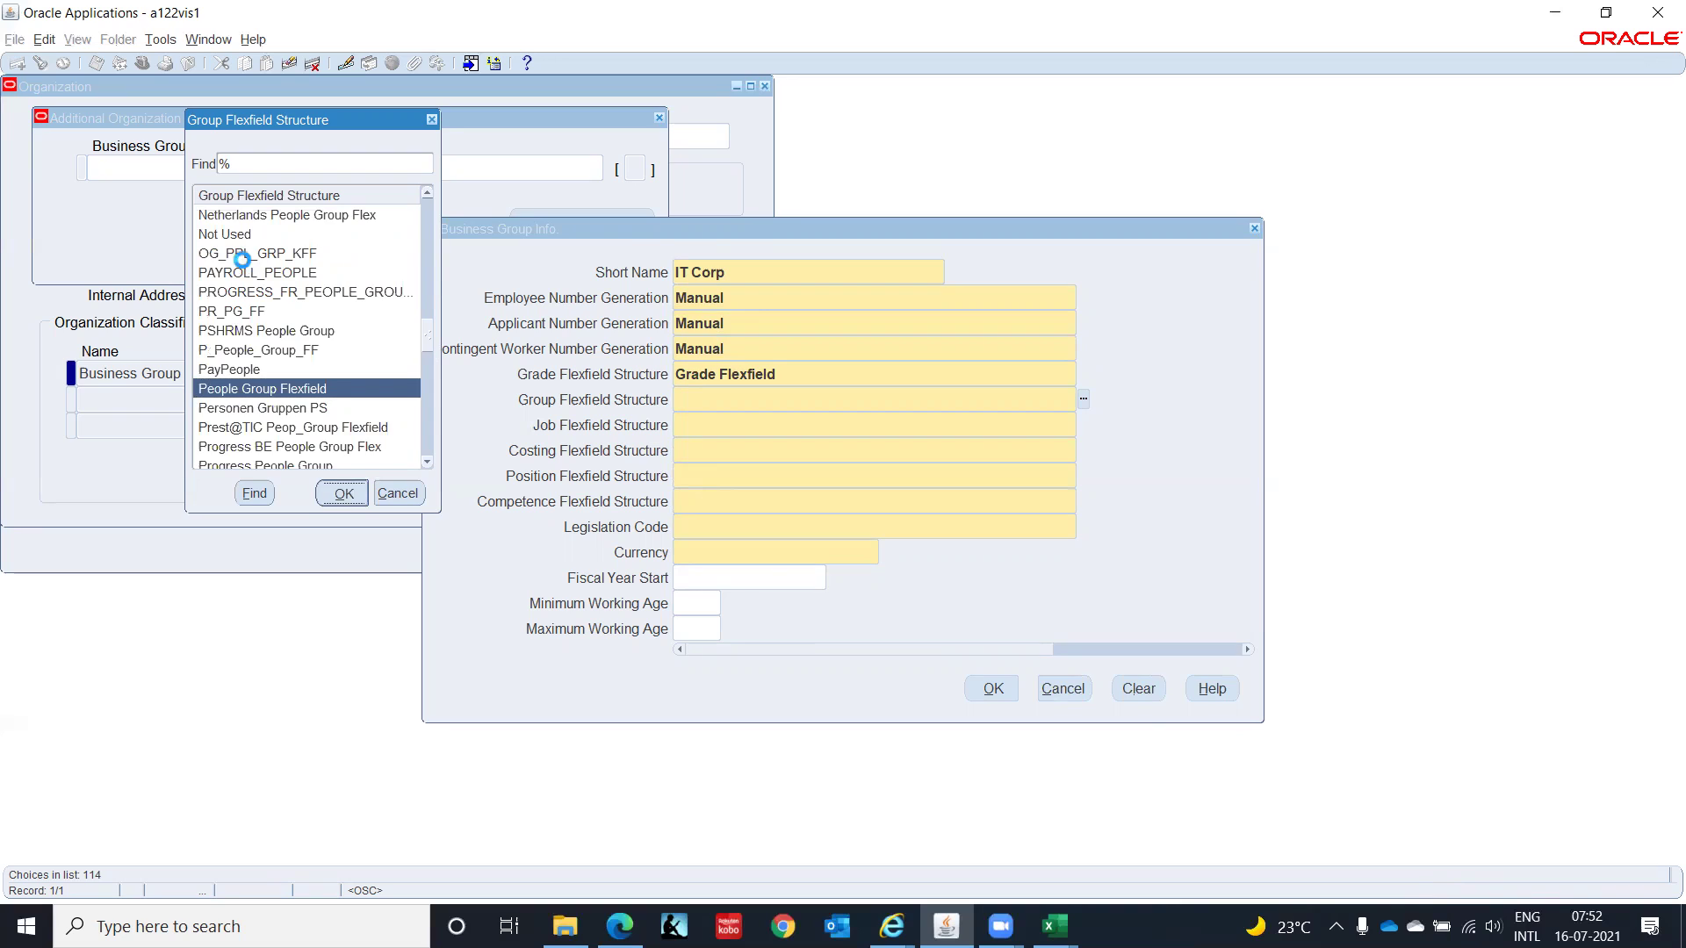
key("Return")
Step: Filter the job structures by Job and set the Job Flexfield Structure to Job Flexfield
type("Job")
key("Tab")
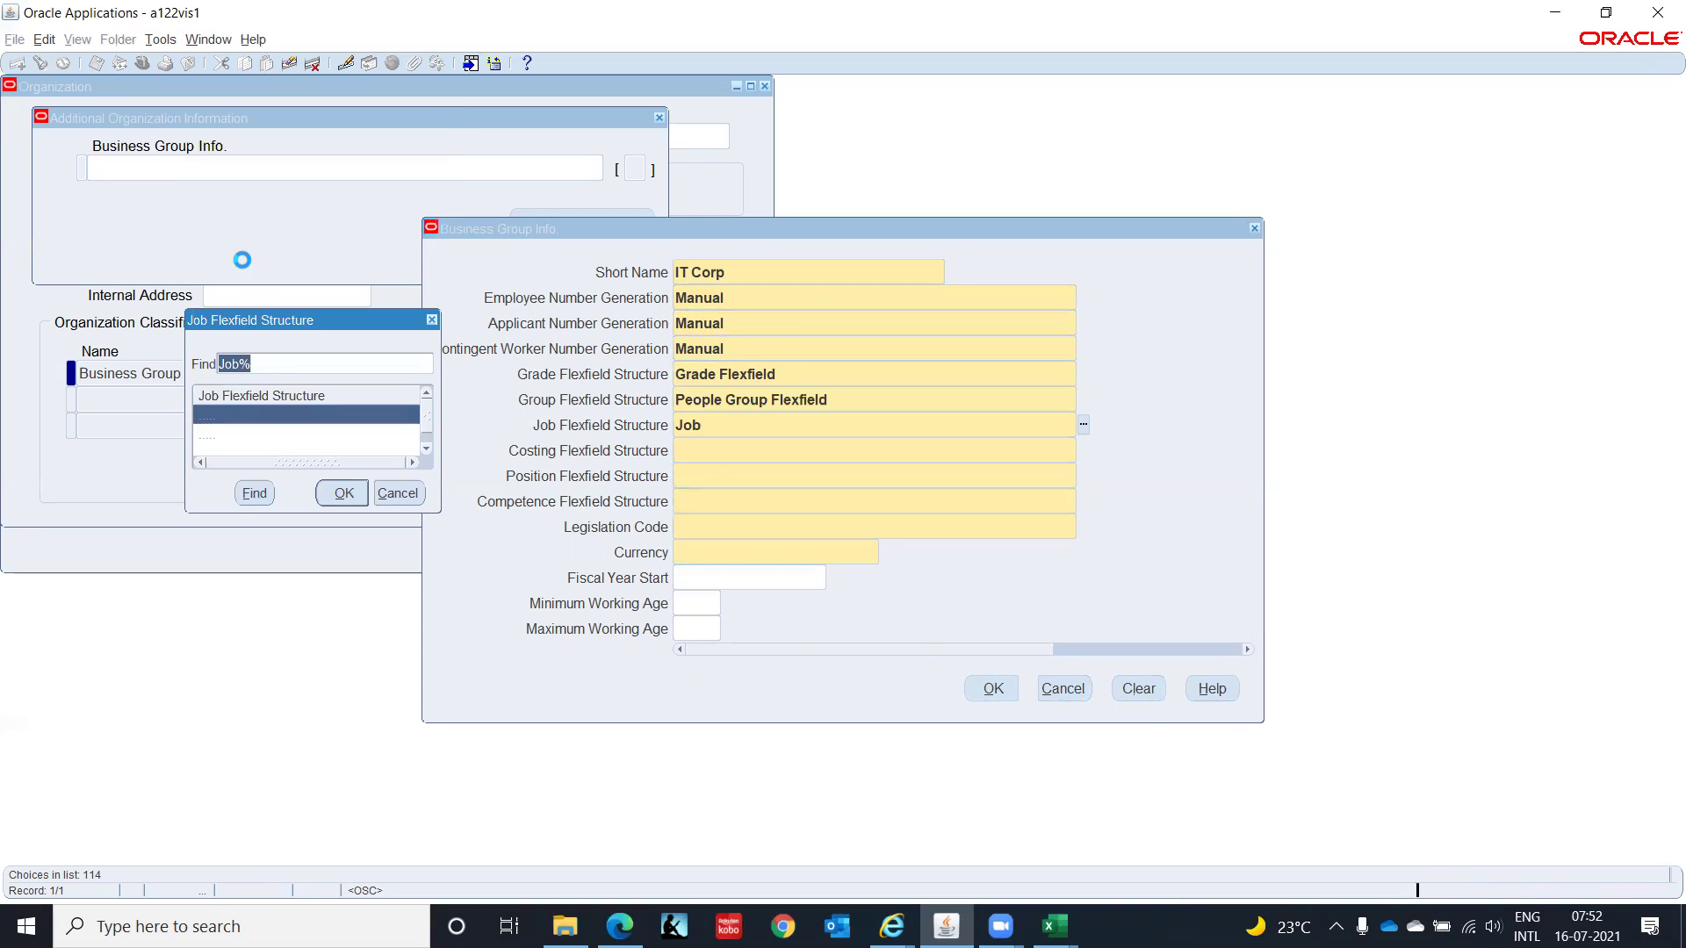
key("Down")
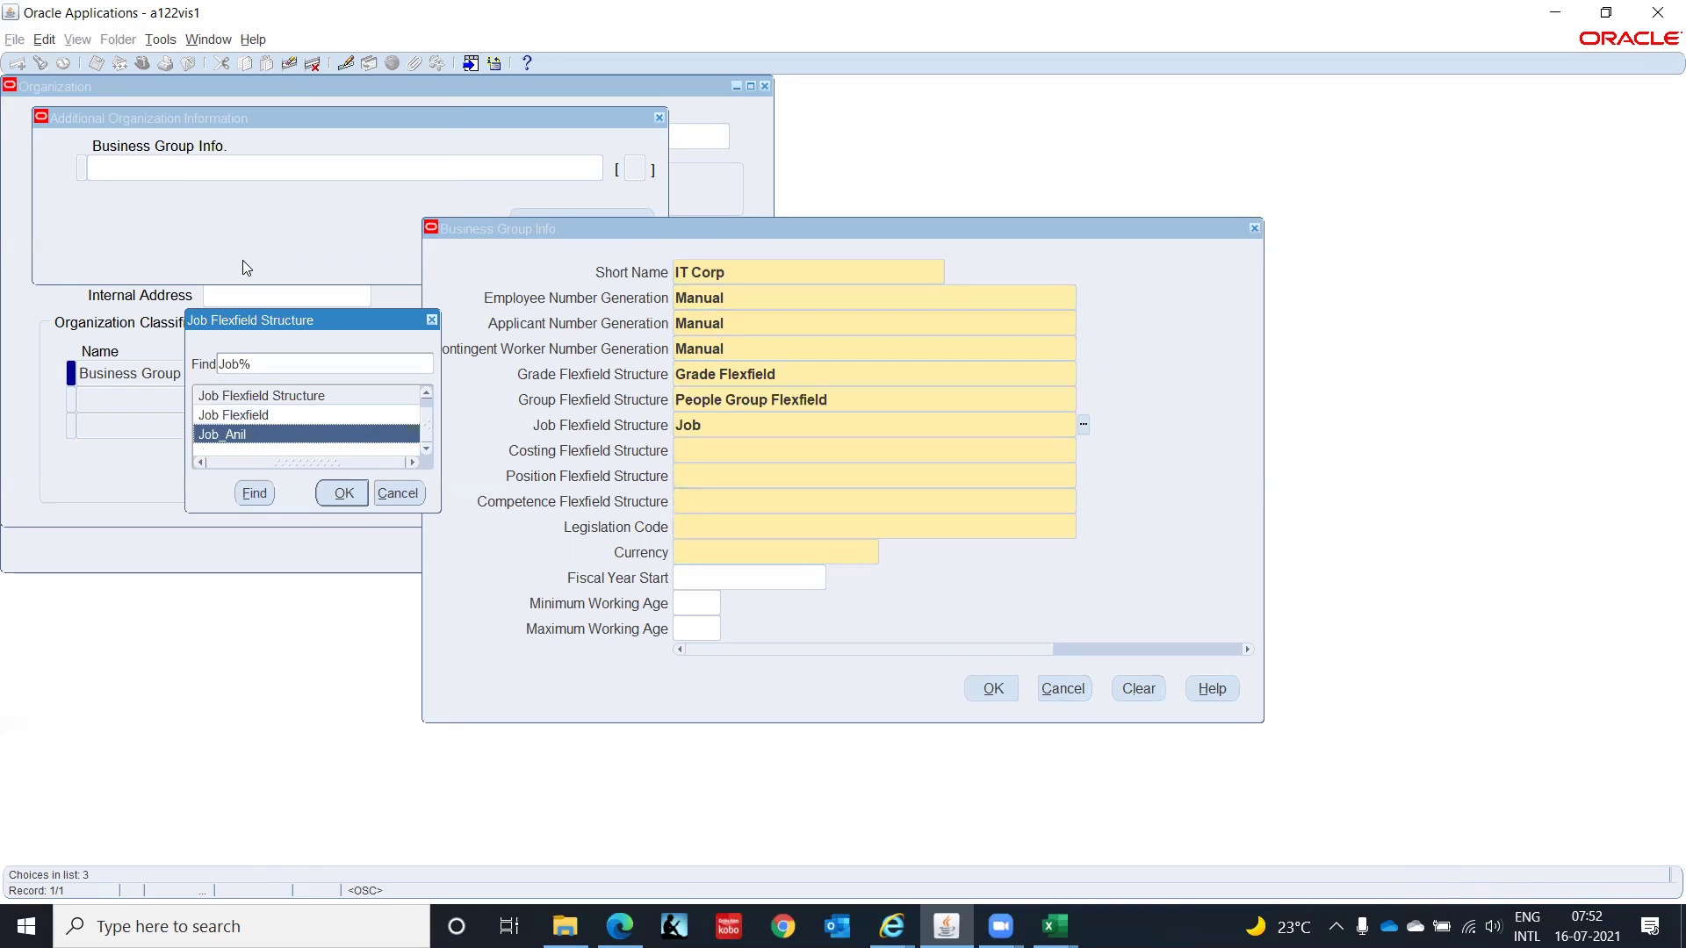
left_click(274, 416)
left_click(343, 492)
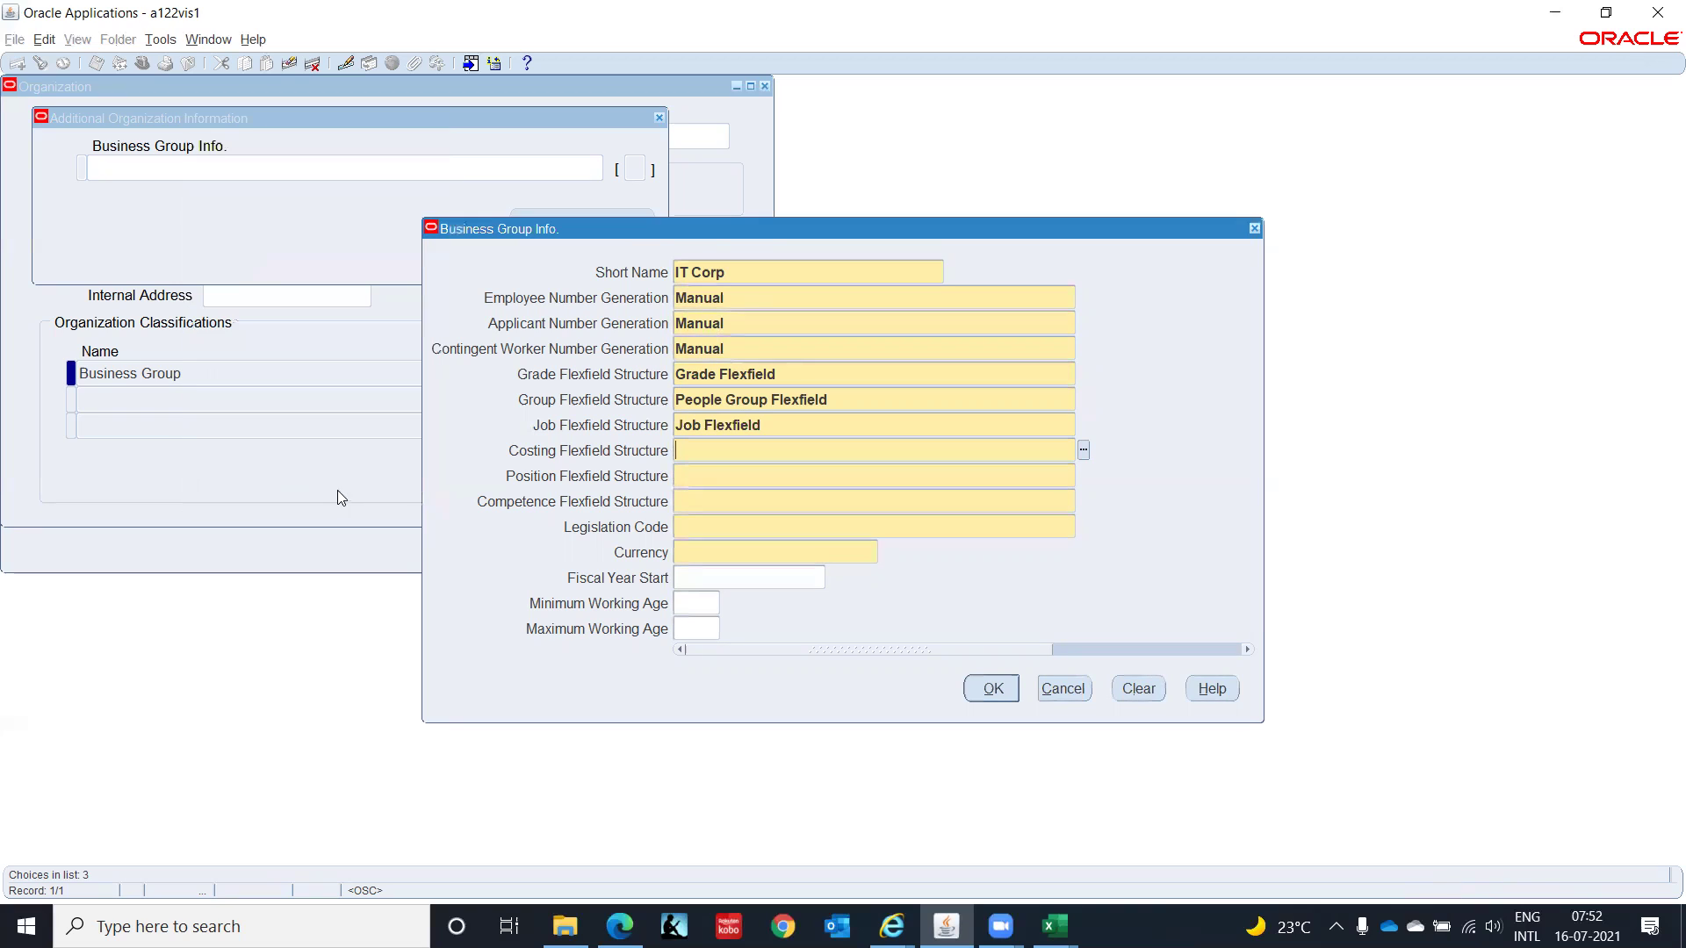
Step: Set the Costing Flexfield Structure to Cost Allocation Flexfield
left_click(729, 450)
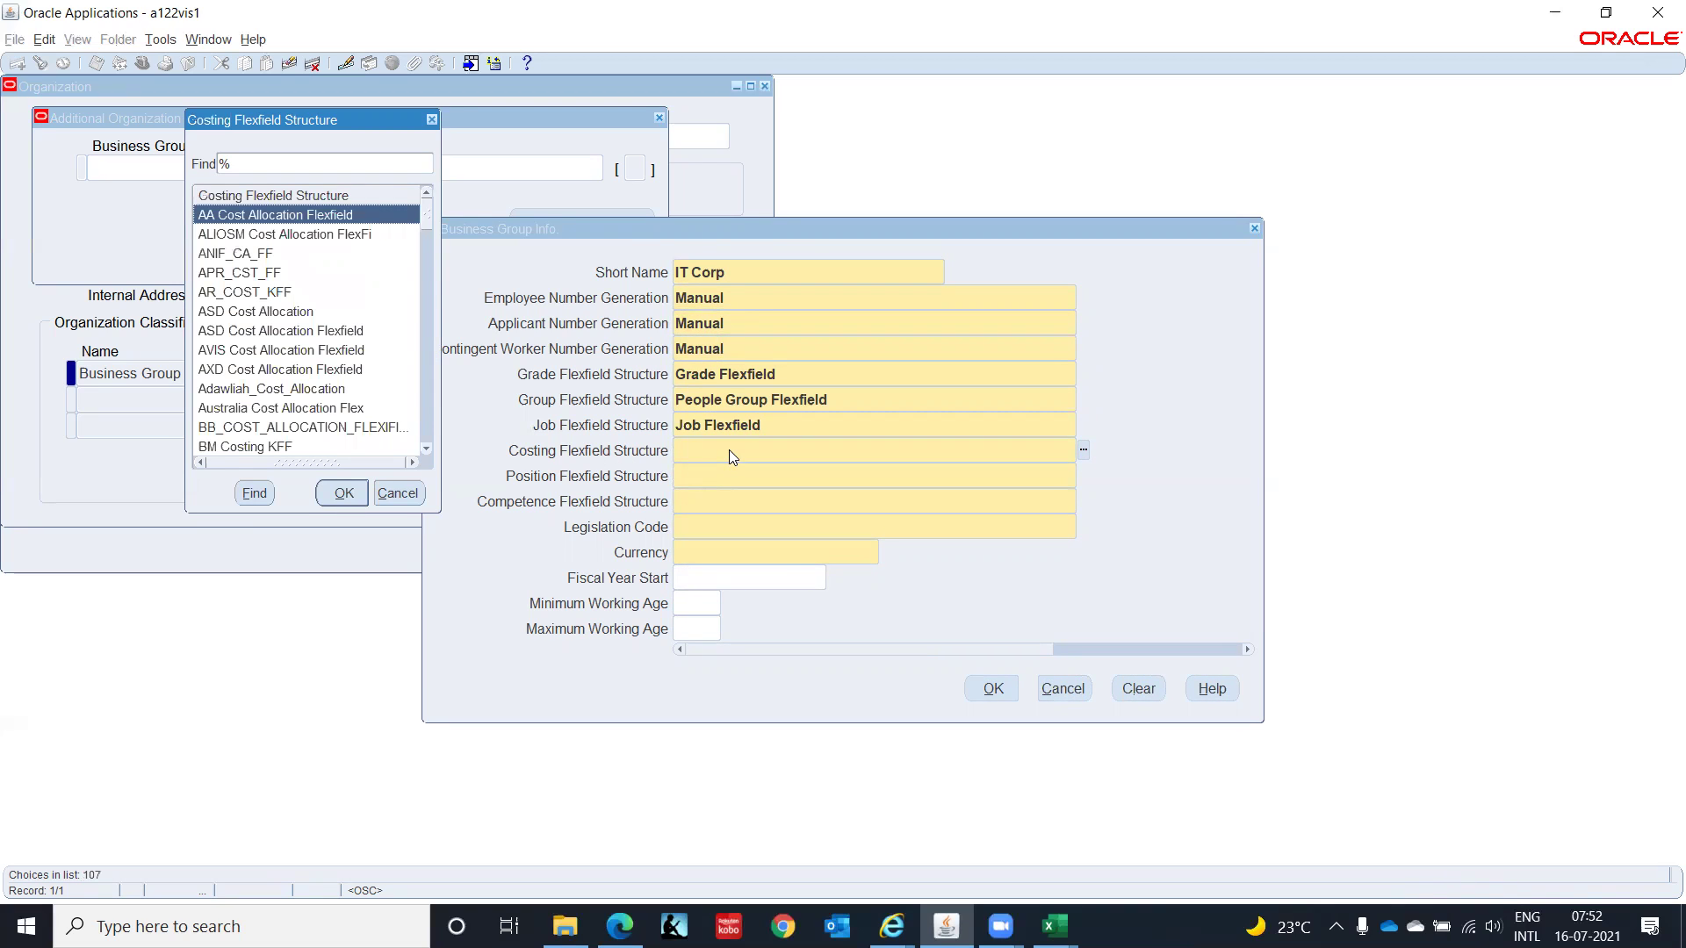
key("Down")
key("Down")
key("Down")
key("Down")
key("Down")
key("Down")
key("Down")
key("Down")
key("Down")
key("Down")
key("Down")
key("Down")
key("Down")
key("Down")
key("Down")
key("Down")
key("Down")
key("Down")
key("Down")
key("Down")
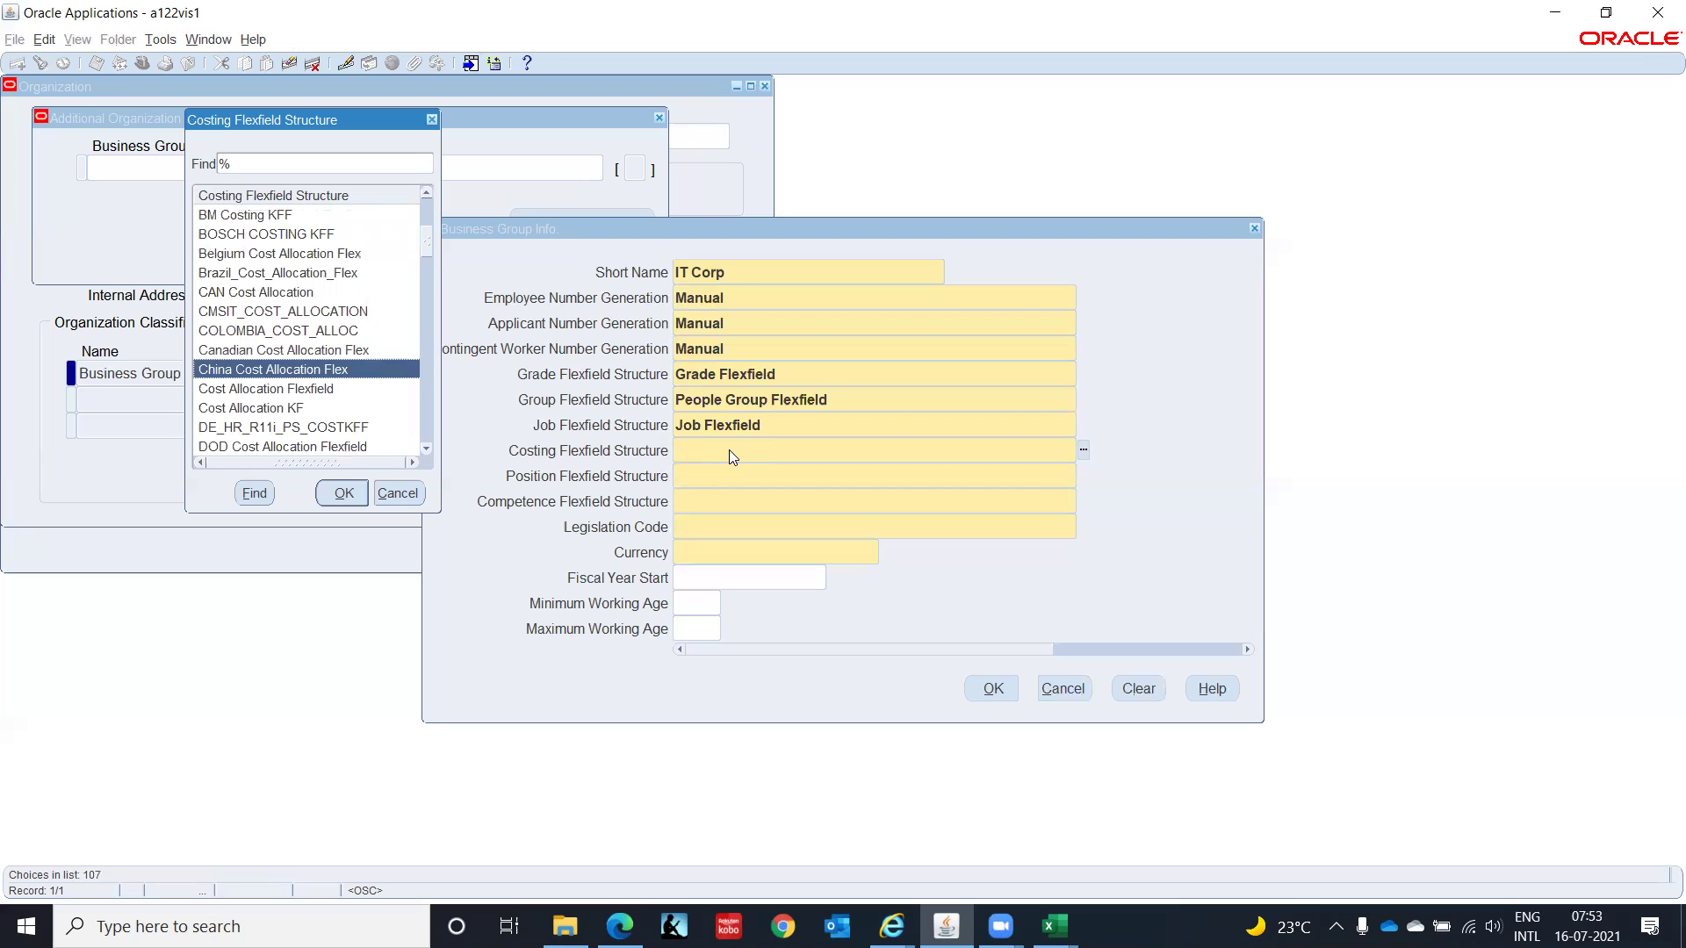
key("Down")
key("Down")
key("Up")
key("Down")
key("Up")
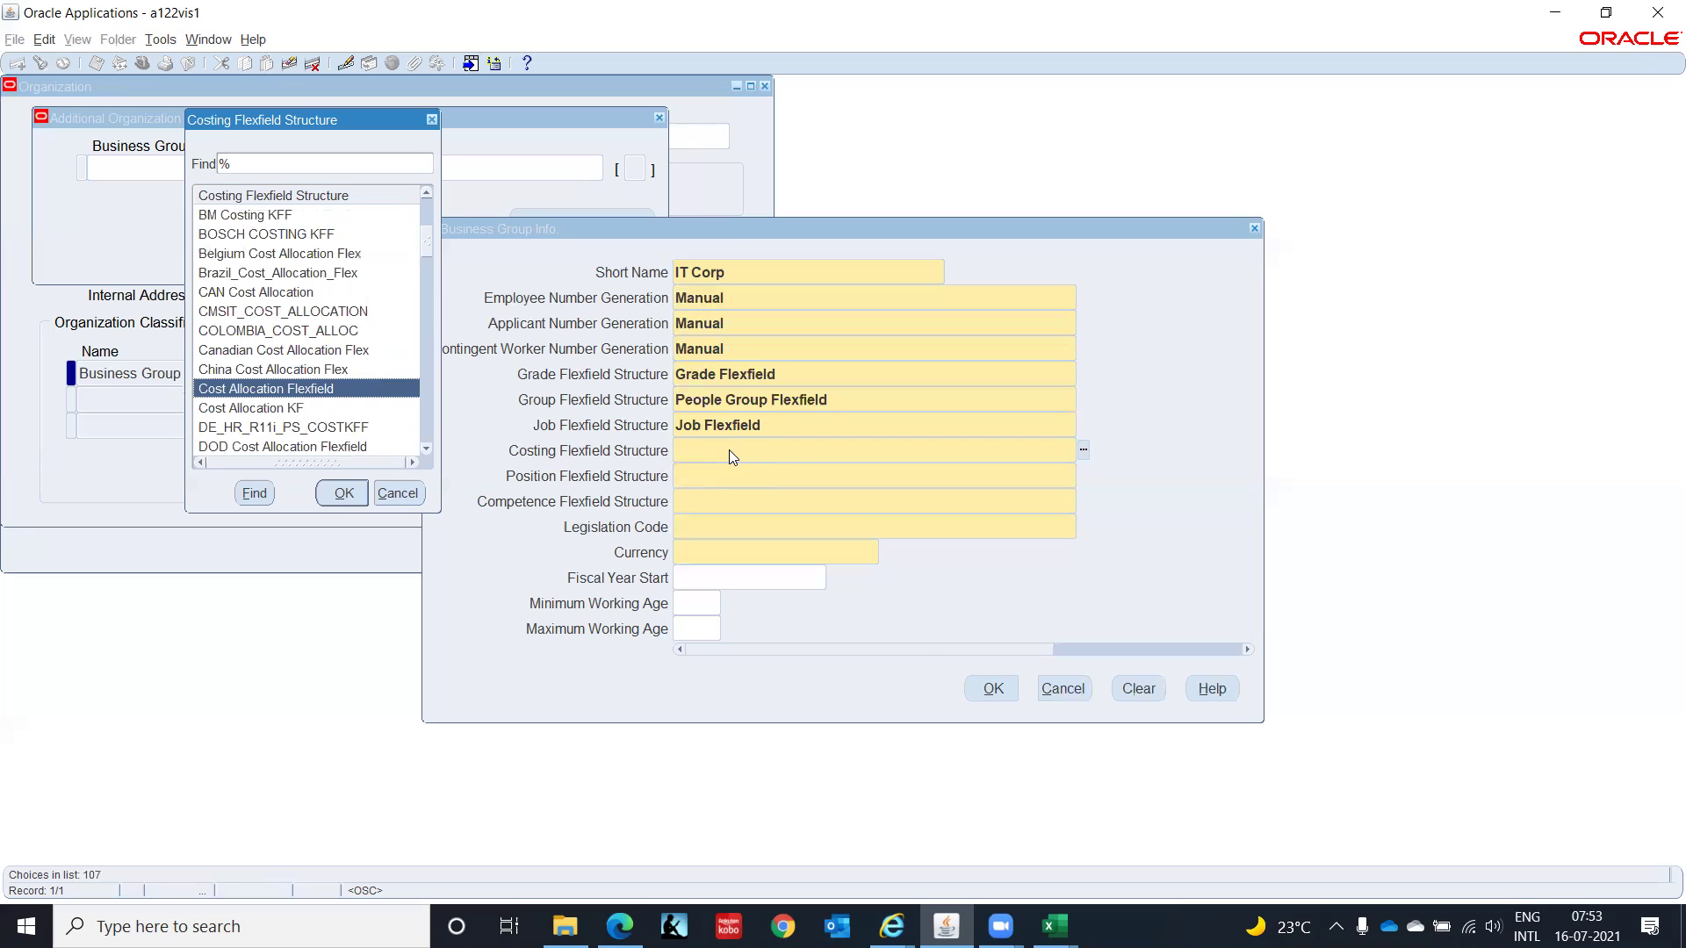
key("Return")
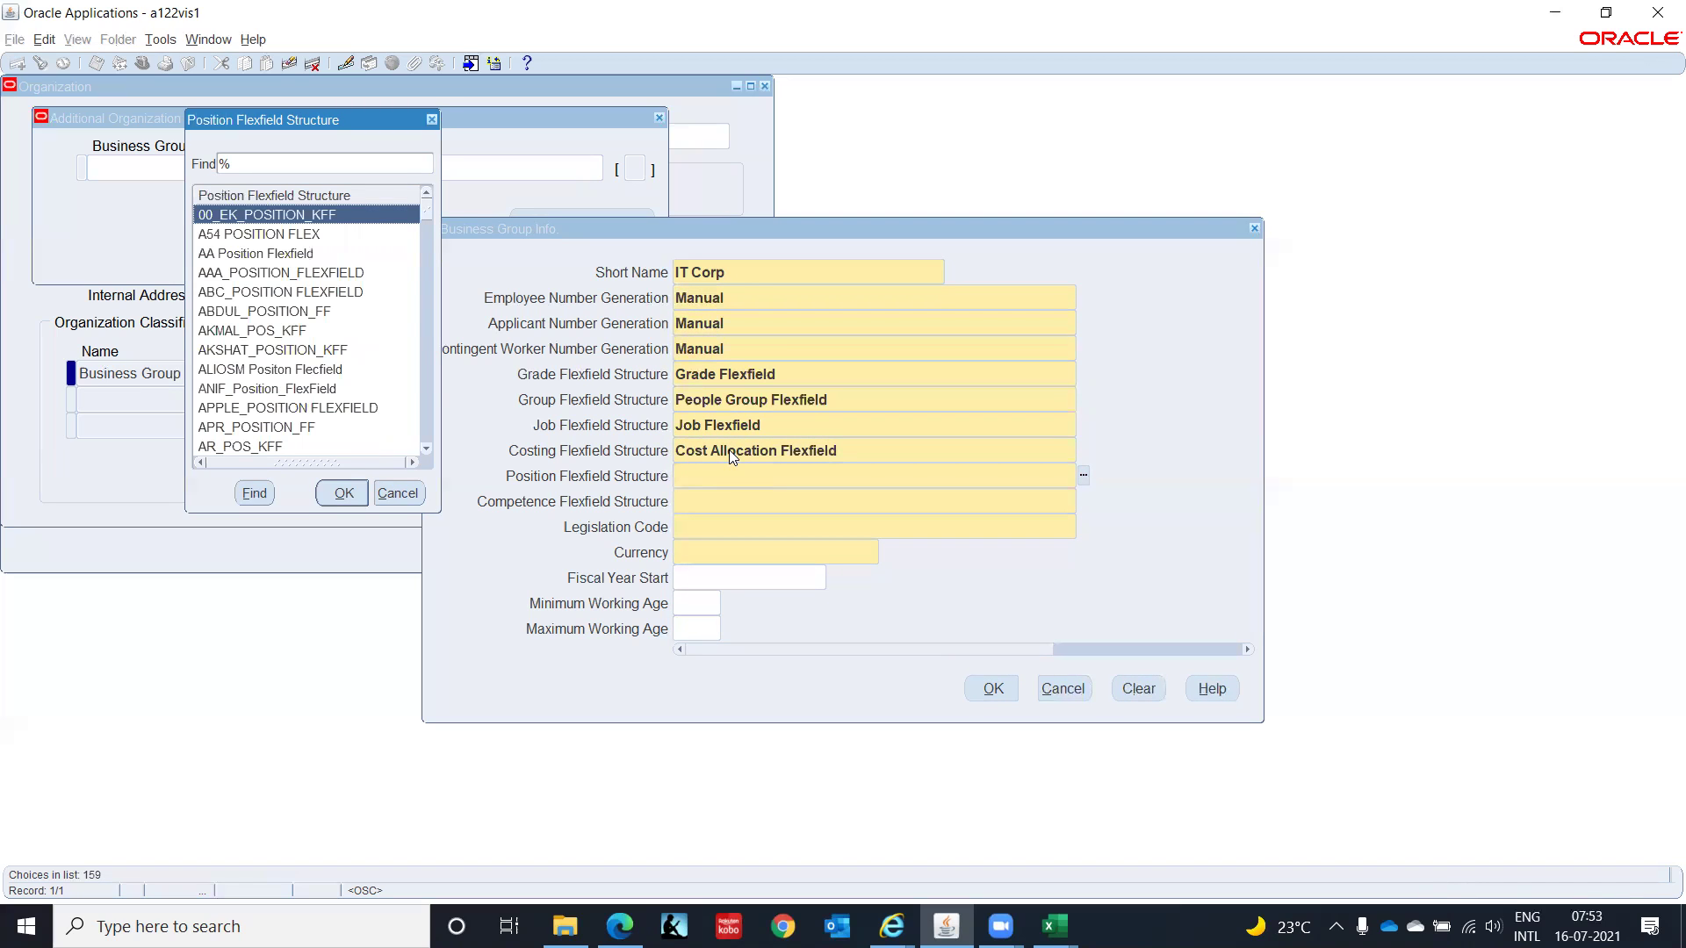
Step: Set the Position Flexfield Structure to Position Flexfield
key("Down")
key("Down")
key("Down")
key("Down")
key("Down")
key("Down")
key("Down")
key("Down")
key("Down")
key("Down")
key("Down")
key("Down")
key("Down")
key("Down")
key("Down")
key("Down")
key("Down")
key("Down")
key("Down")
key("Down")
key("Down")
key("Down")
key("Down")
key("Down")
key("Down")
key("Down")
key("Down")
key("Down")
key("Down")
key("Down")
key("Down")
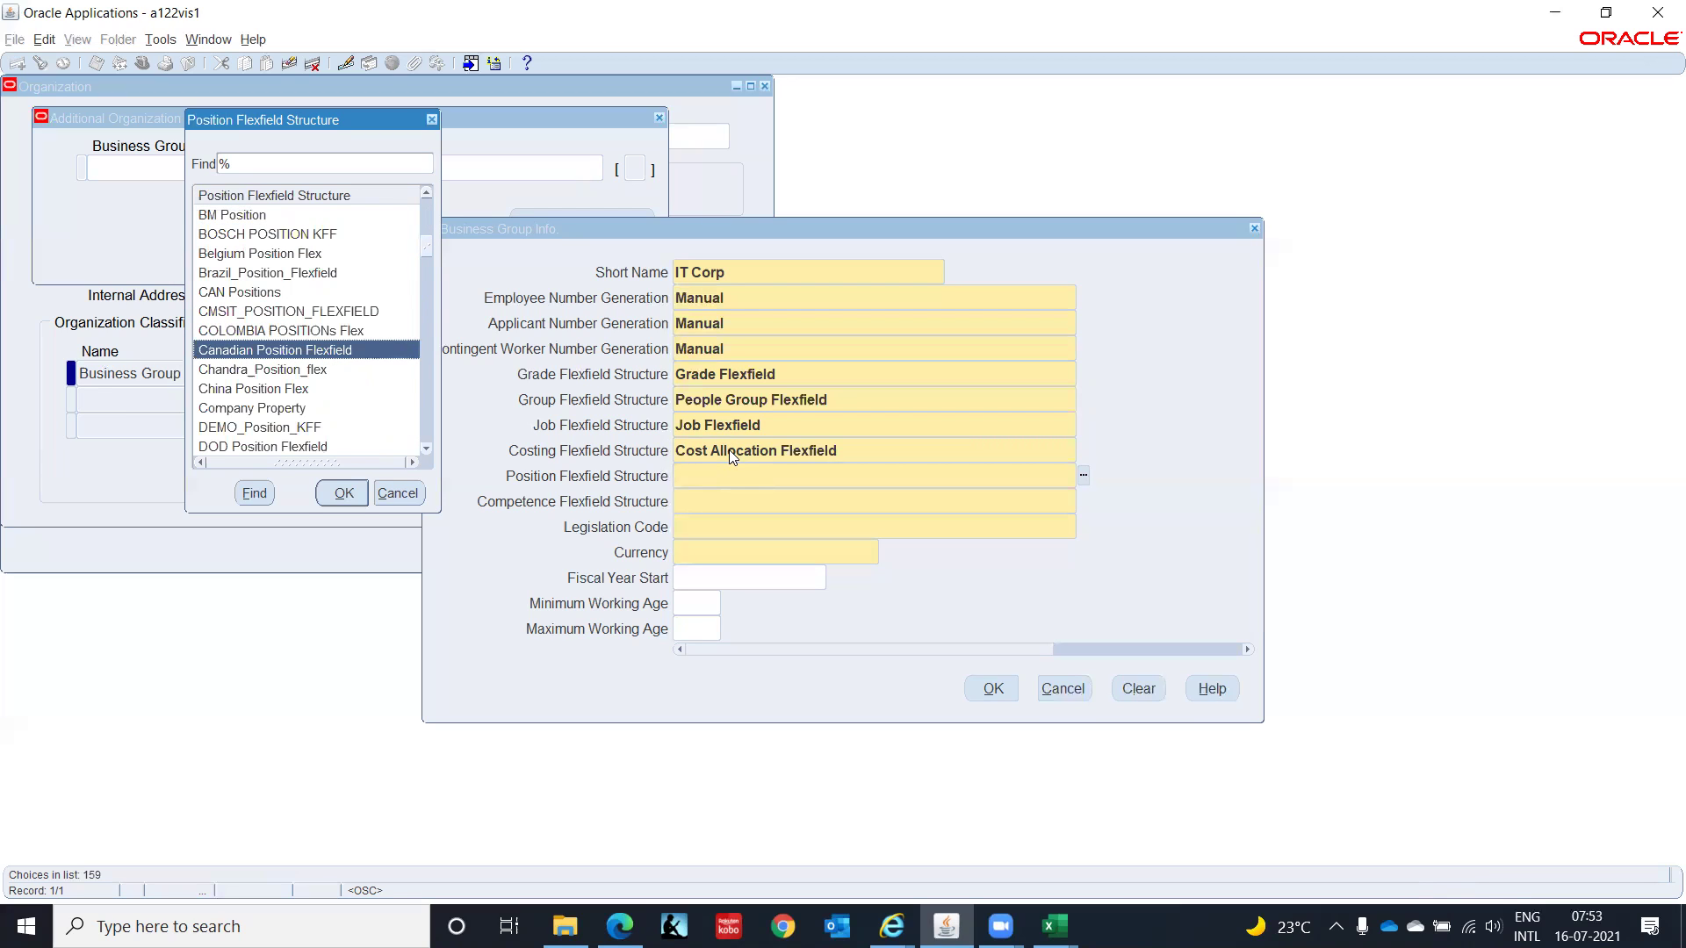
key("Down")
key("Down")
key("Down")
key("Down")
key("Down")
key("Down")
key("Down")
key("Down")
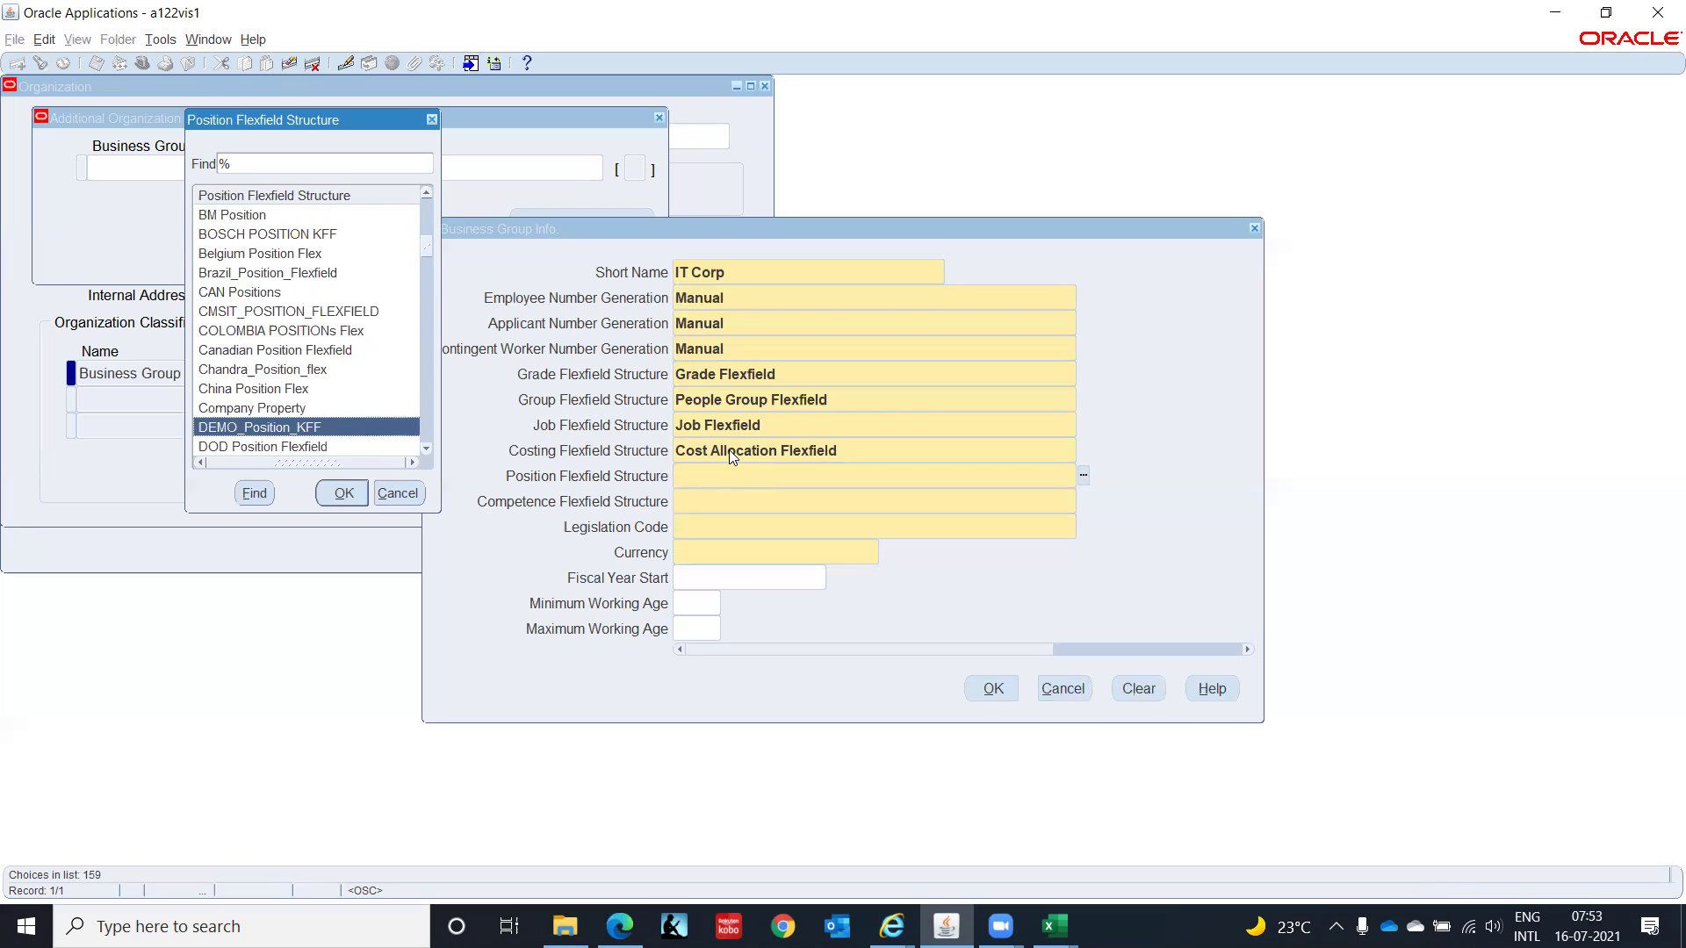
key("Down")
key("Down")
key("Down")
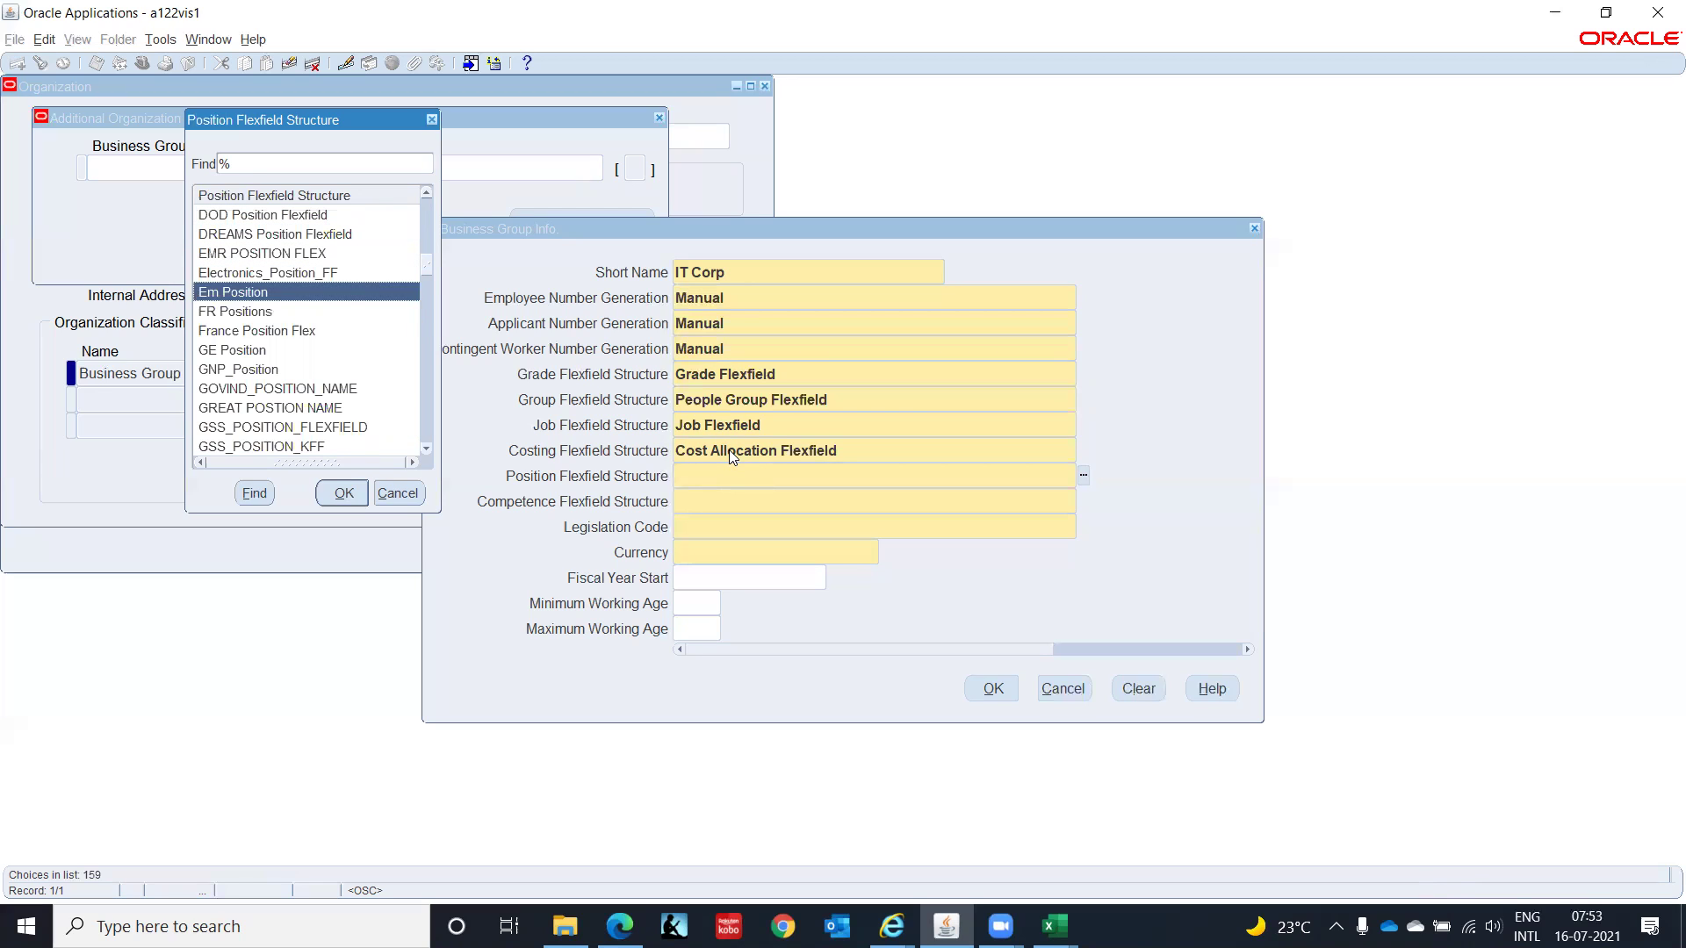
key("Down")
key("Down")
key("Down")
key("Down")
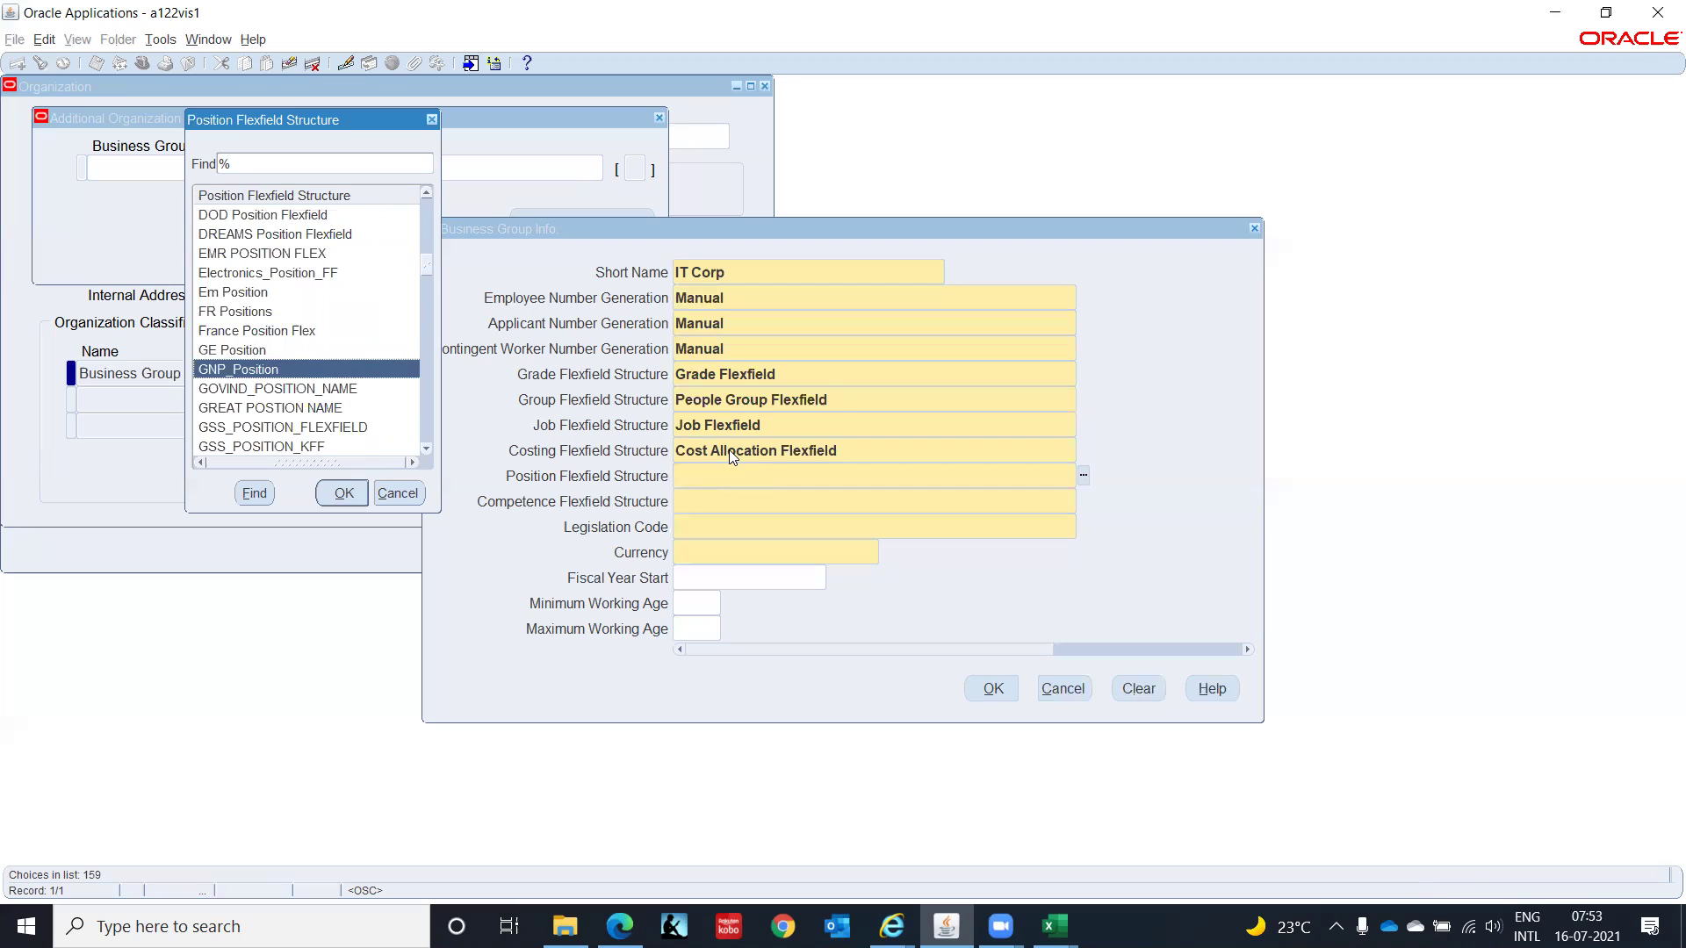
key("Down")
key("Down")
key("Down")
key("Down")
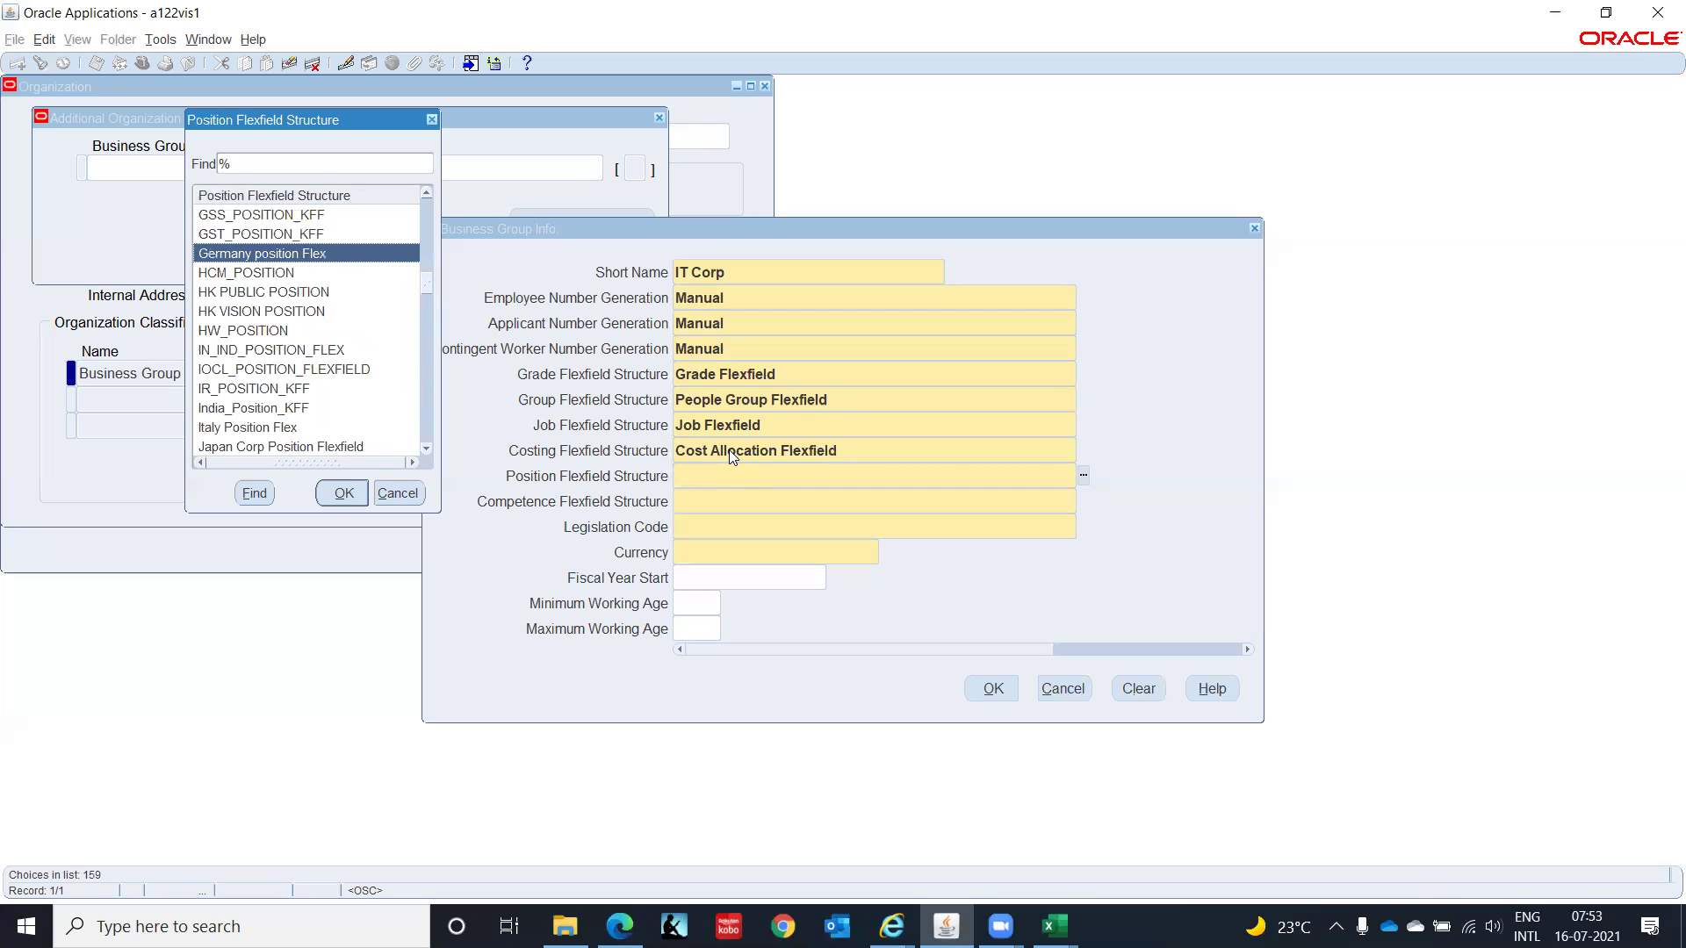
key("Down")
key("Down")
key("Down")
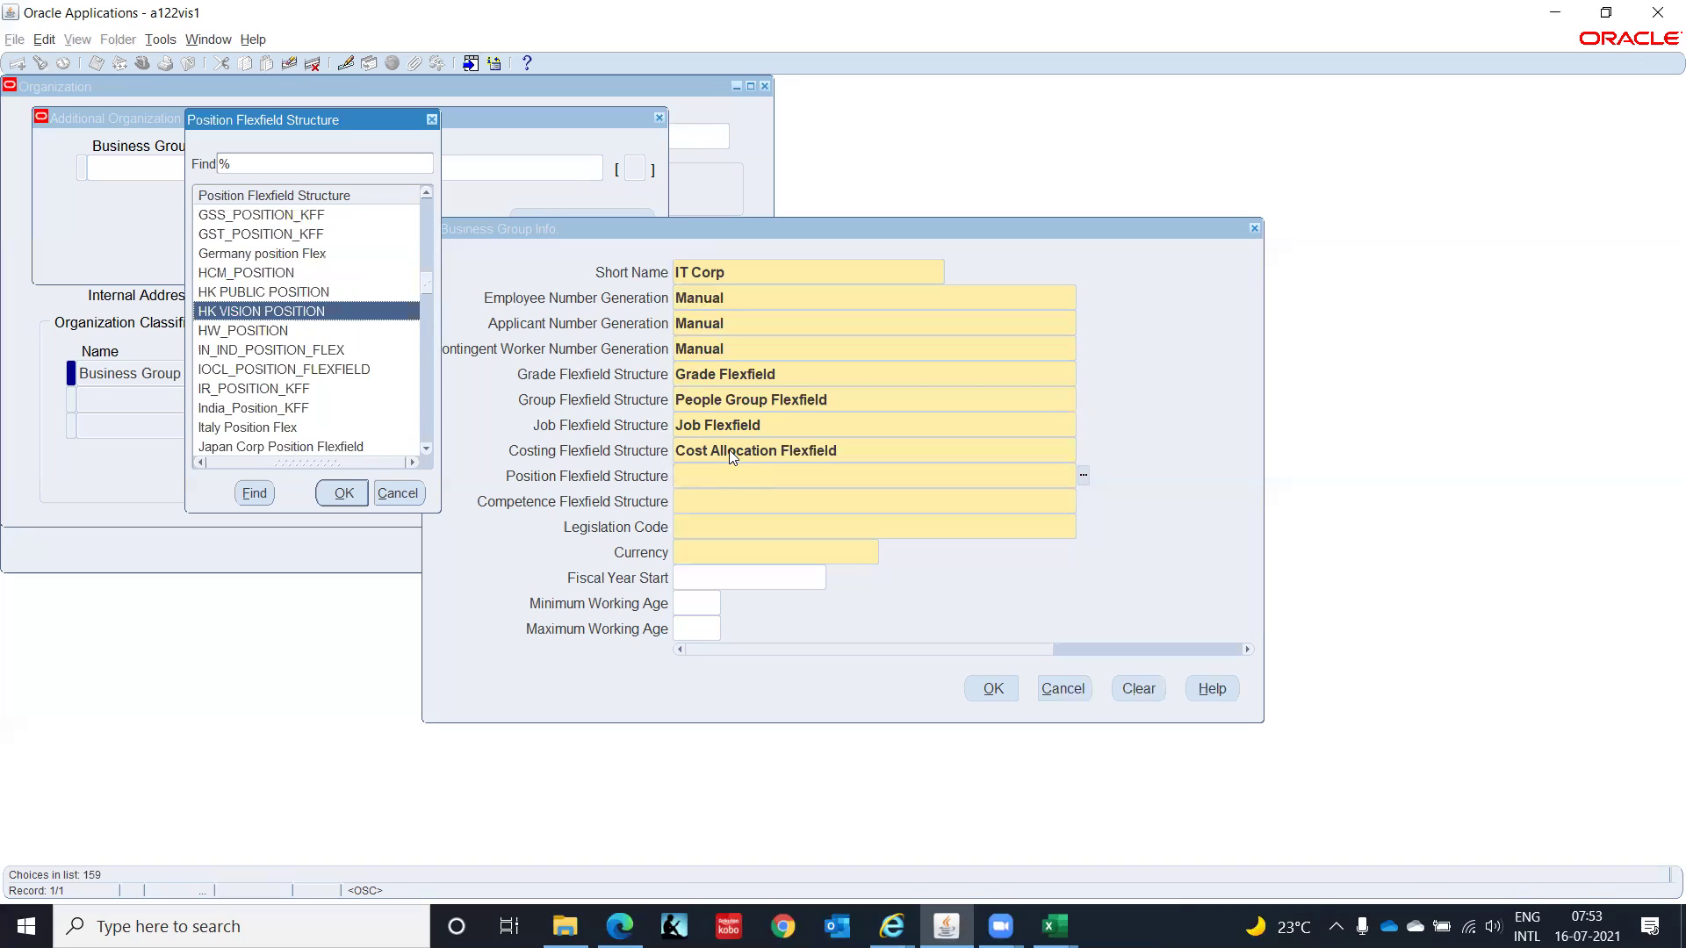
key("Down")
key("Down")
key("Down")
key("Down")
key("Down")
key("Down")
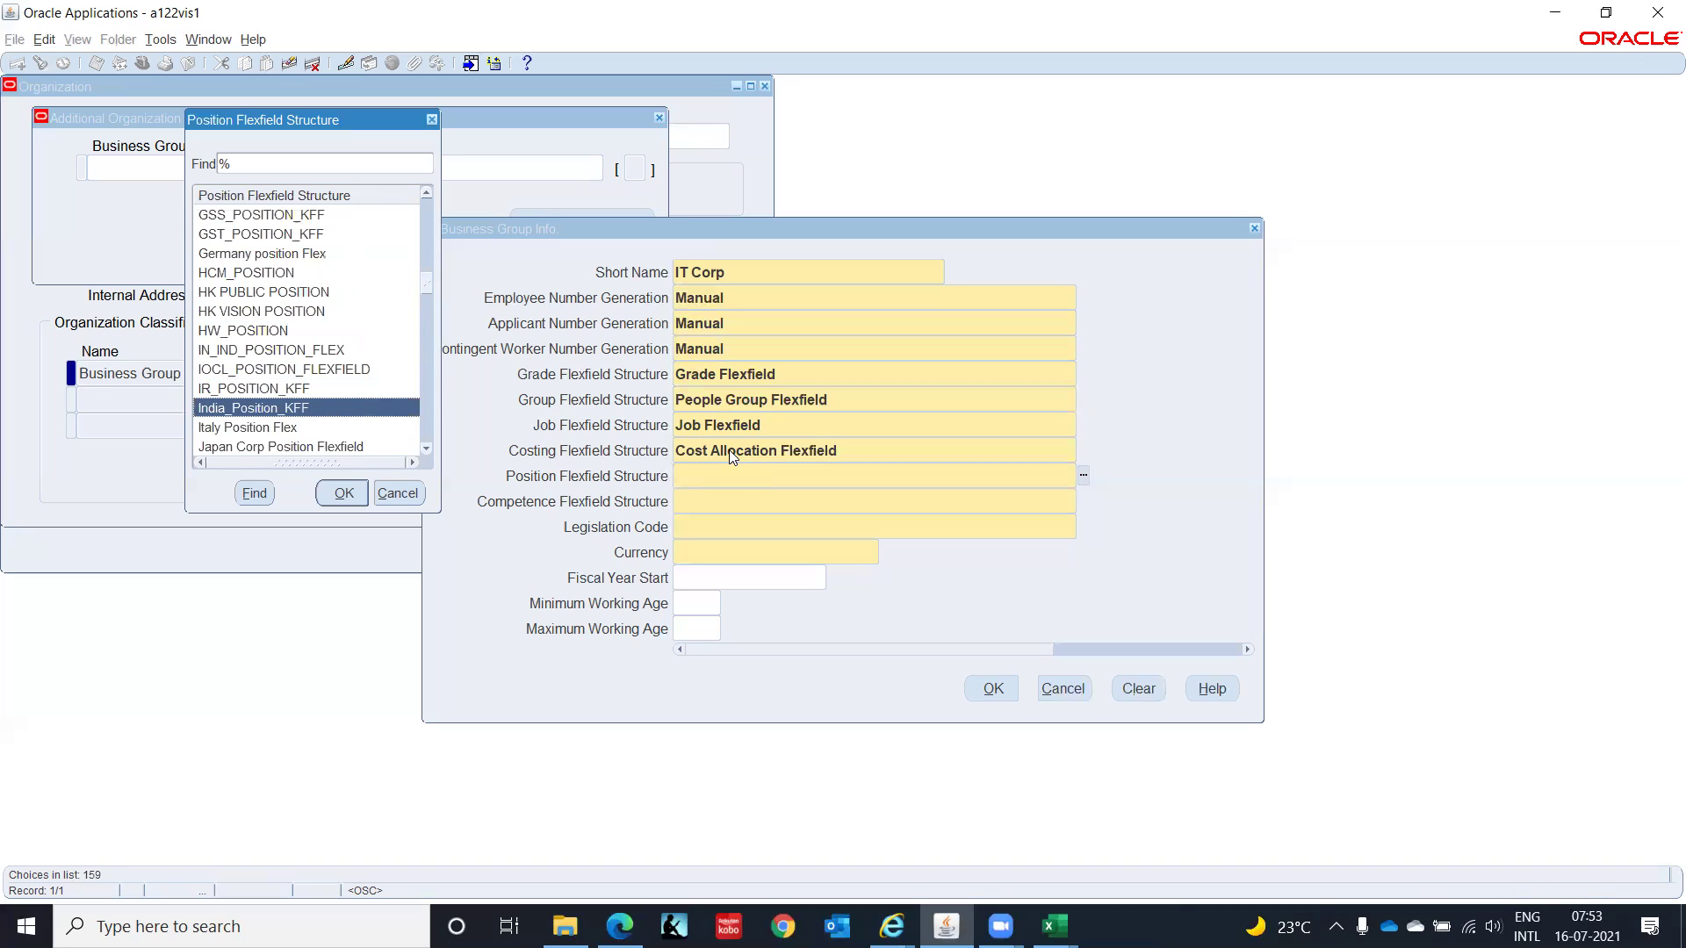
key("Down")
key("Down")
key("Down")
key("Down")
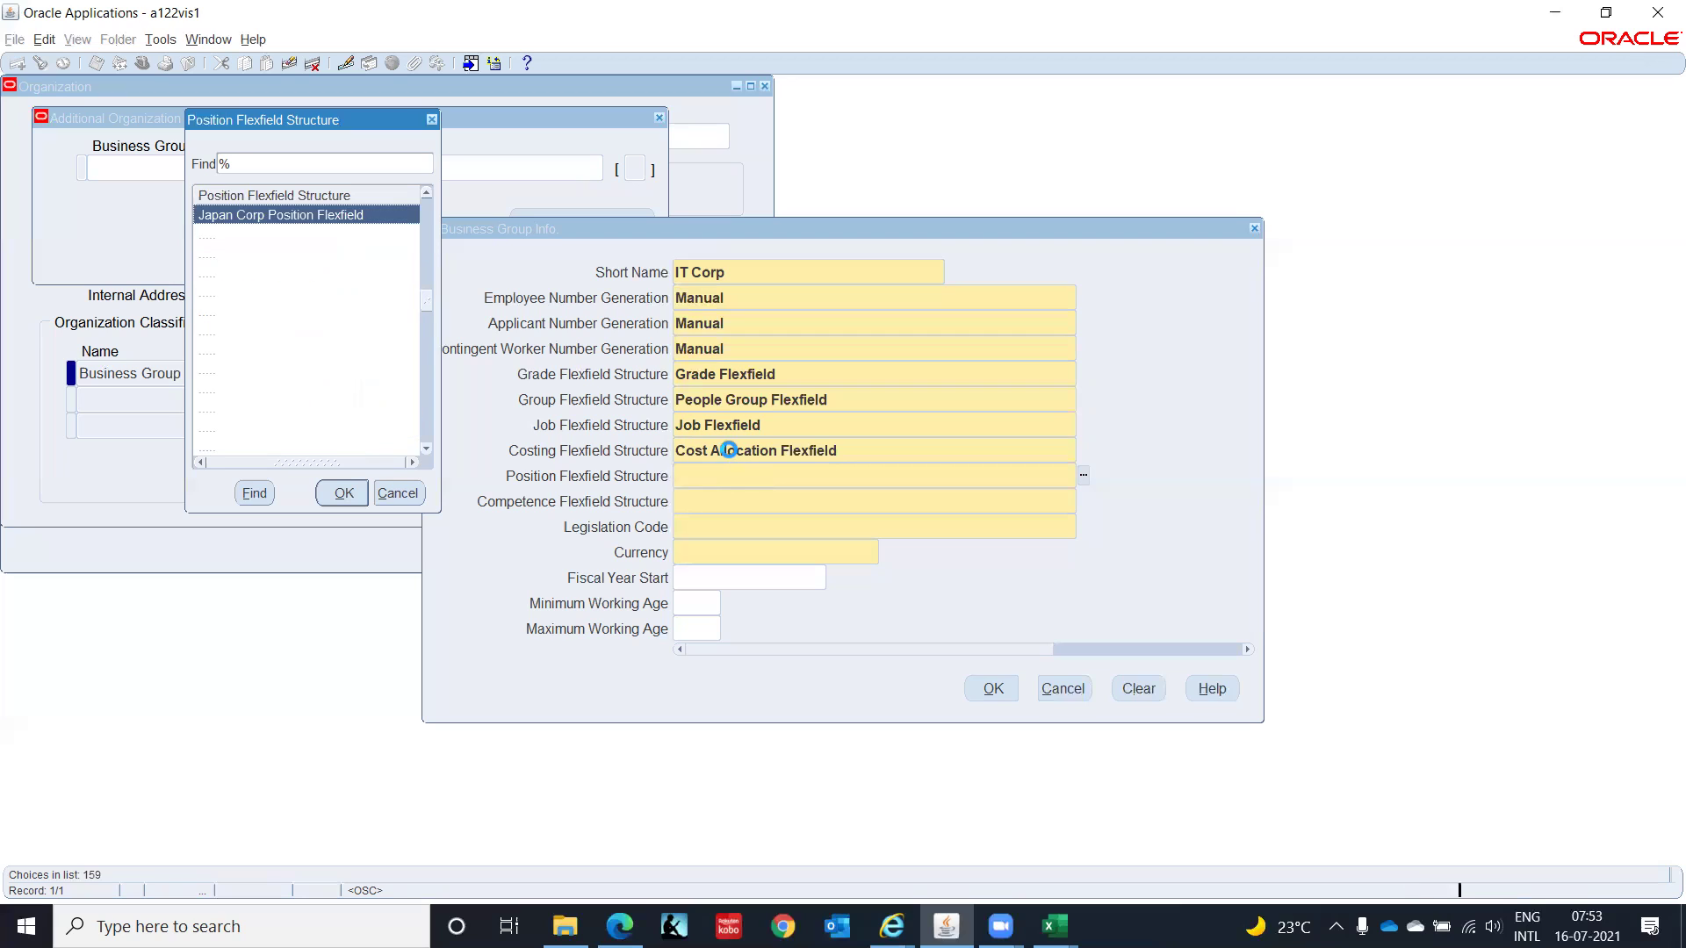
key("Down")
key("Down")
key("Down")
key("Down")
key("Down")
key("Down")
key("Down")
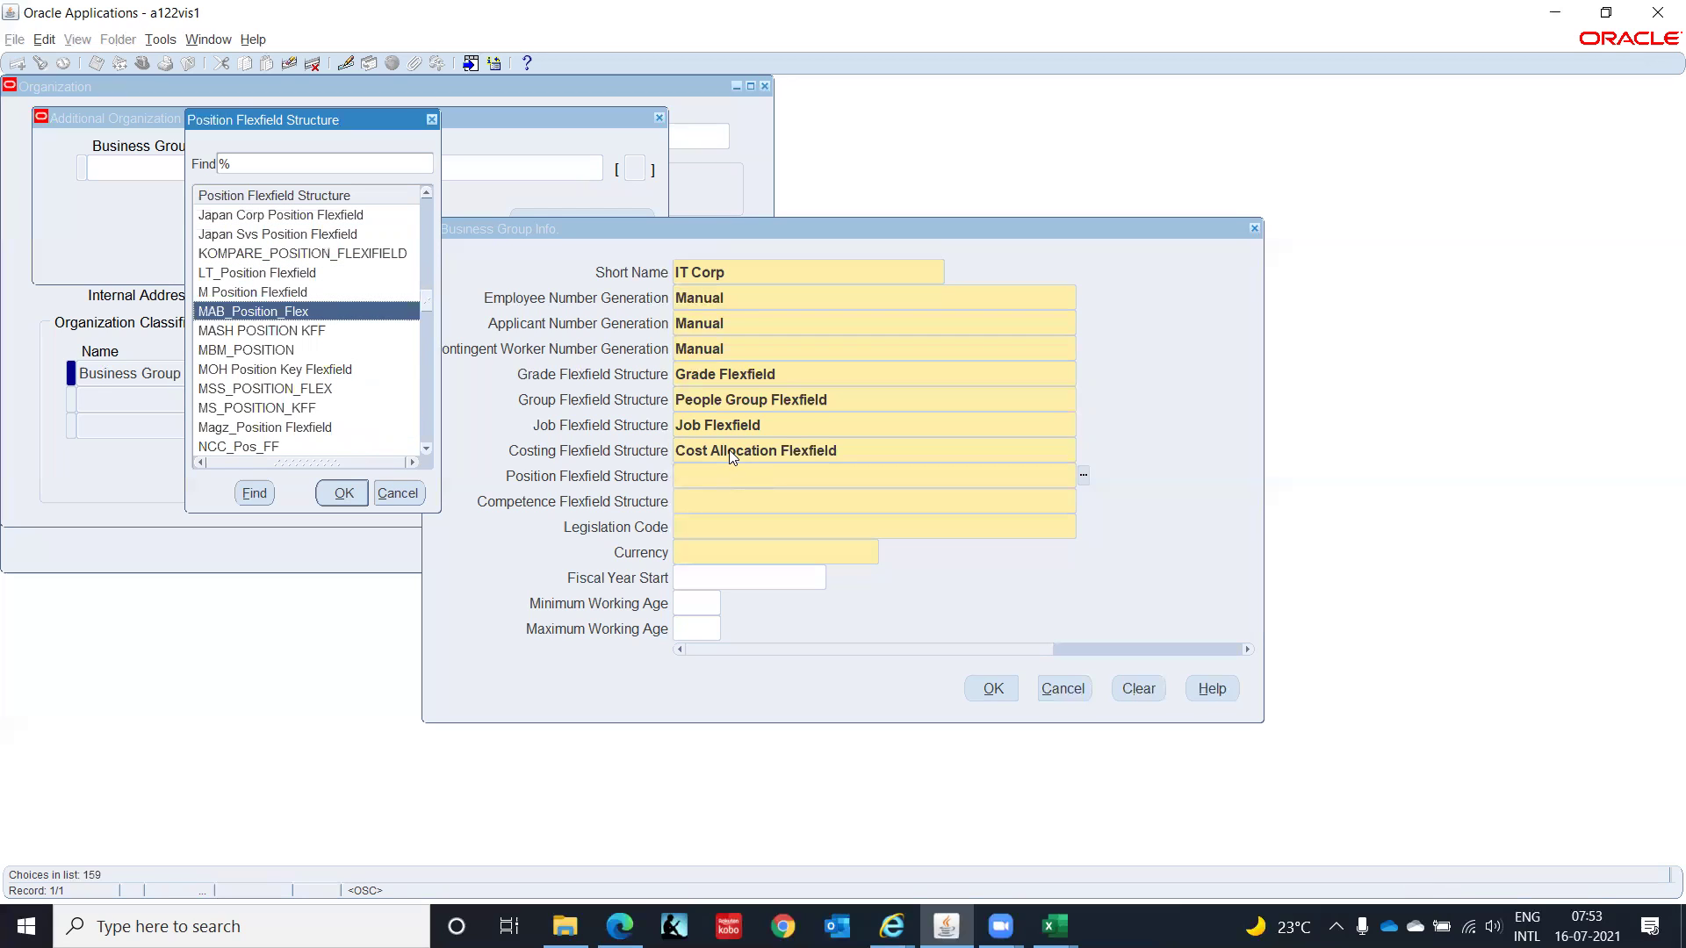
key("Down")
key("Down")
key("Down")
key("Down")
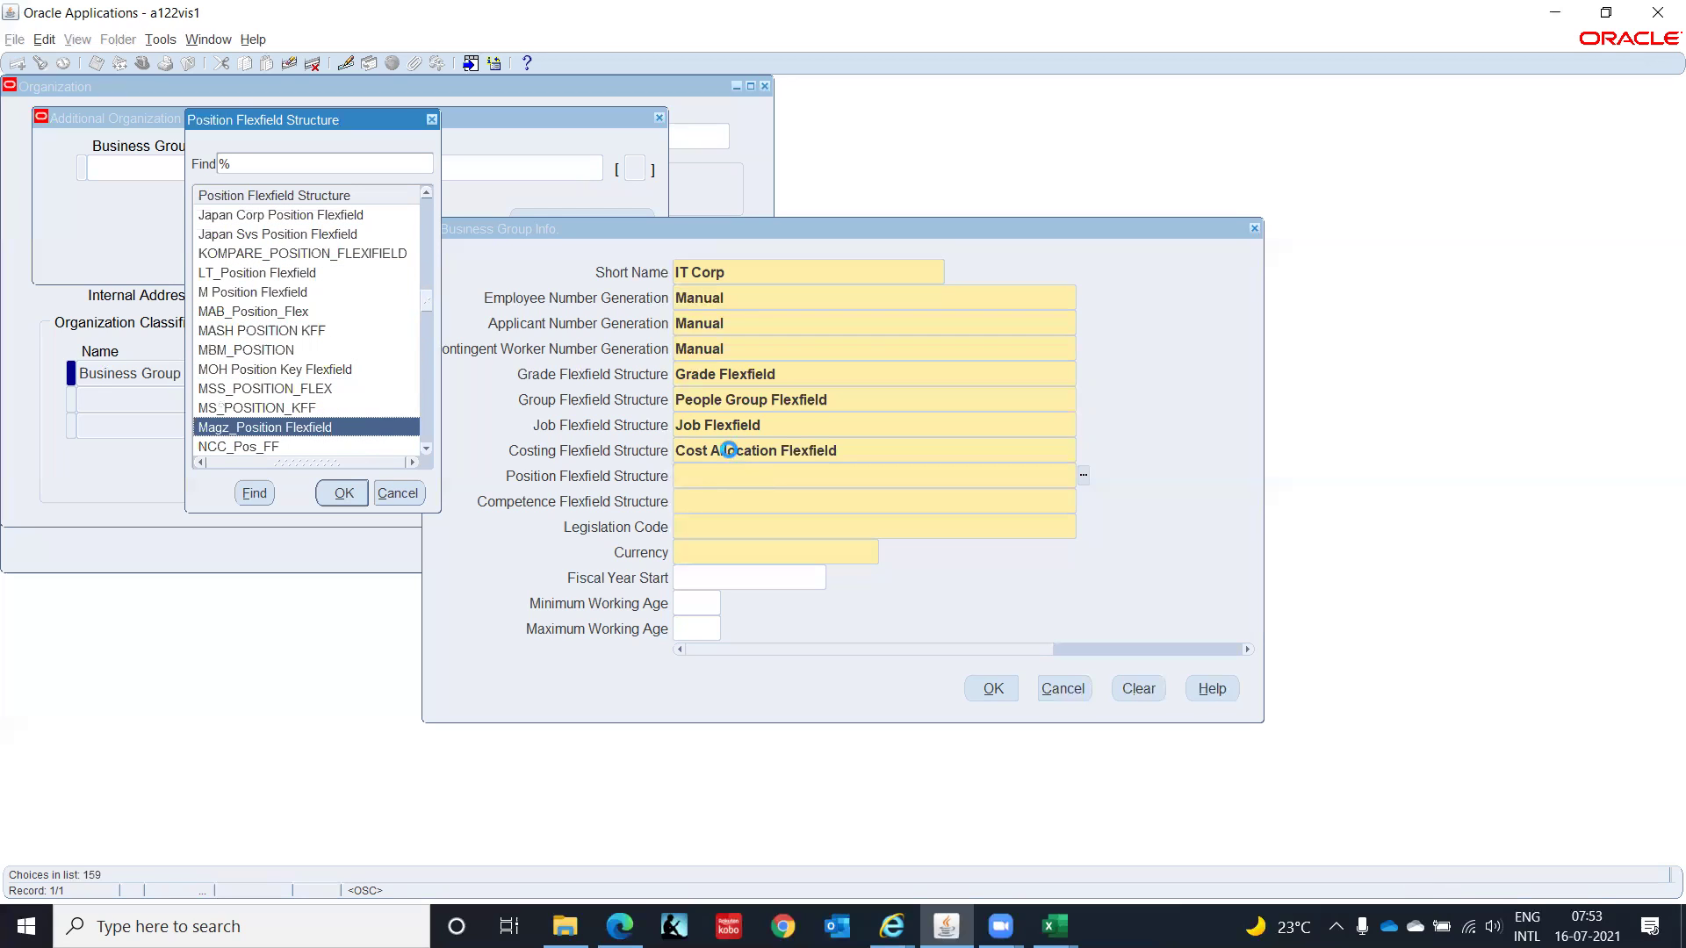
key("Down")
key("Down")
key("Down")
key("Down")
key("Down")
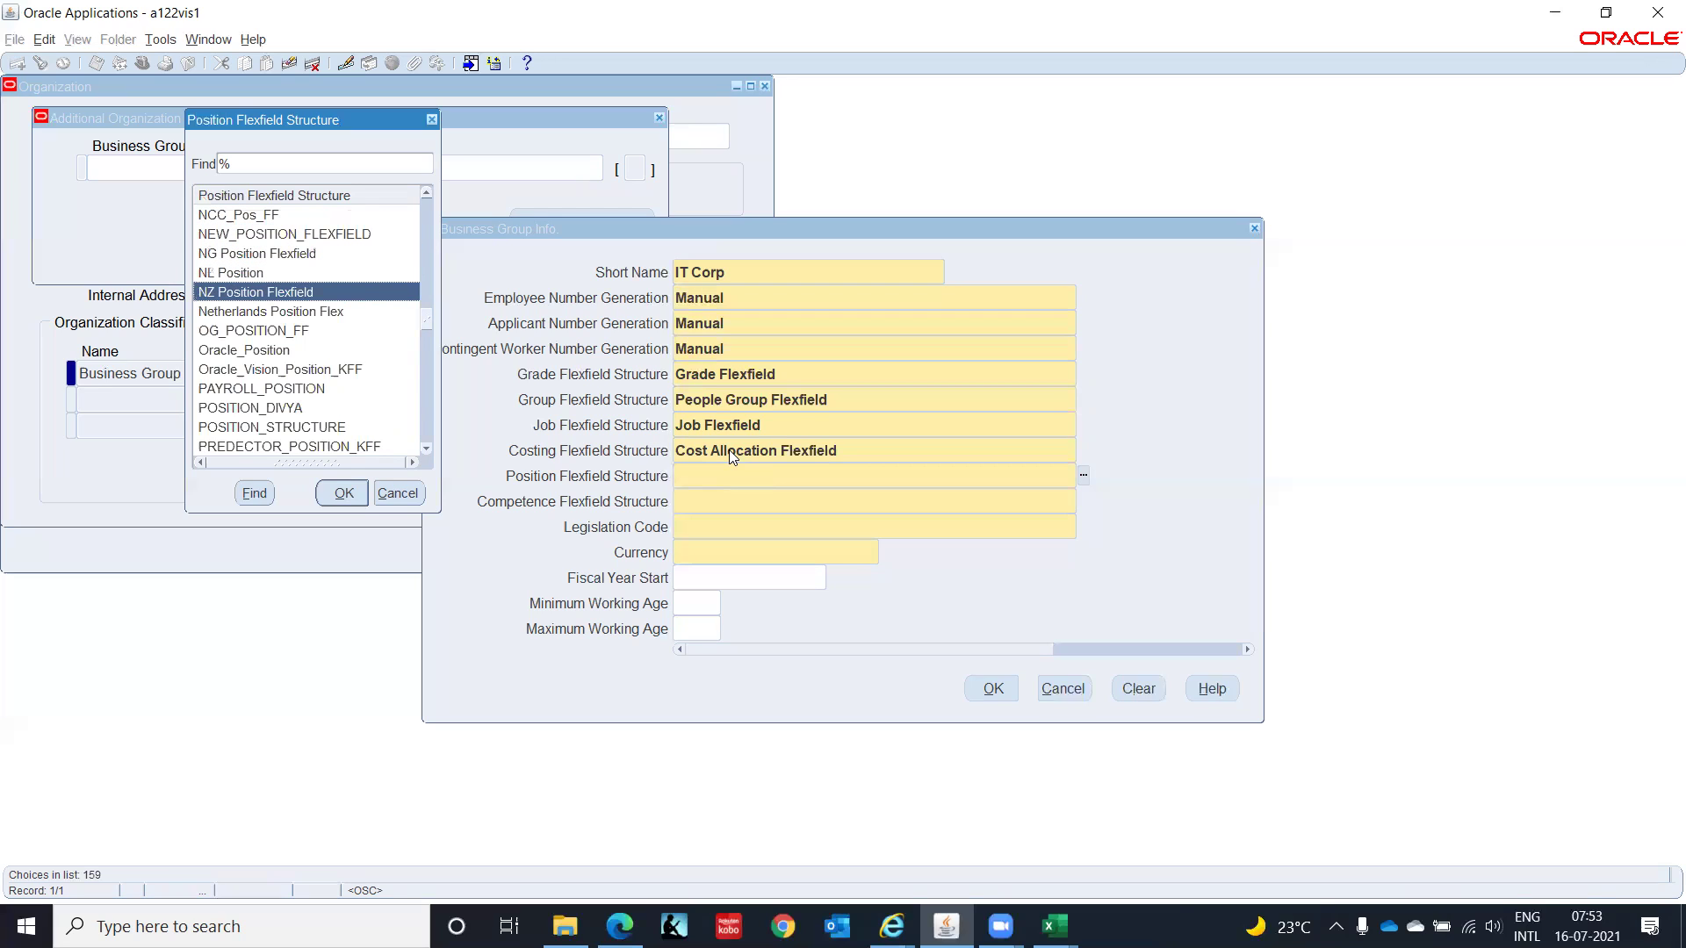
key("Down")
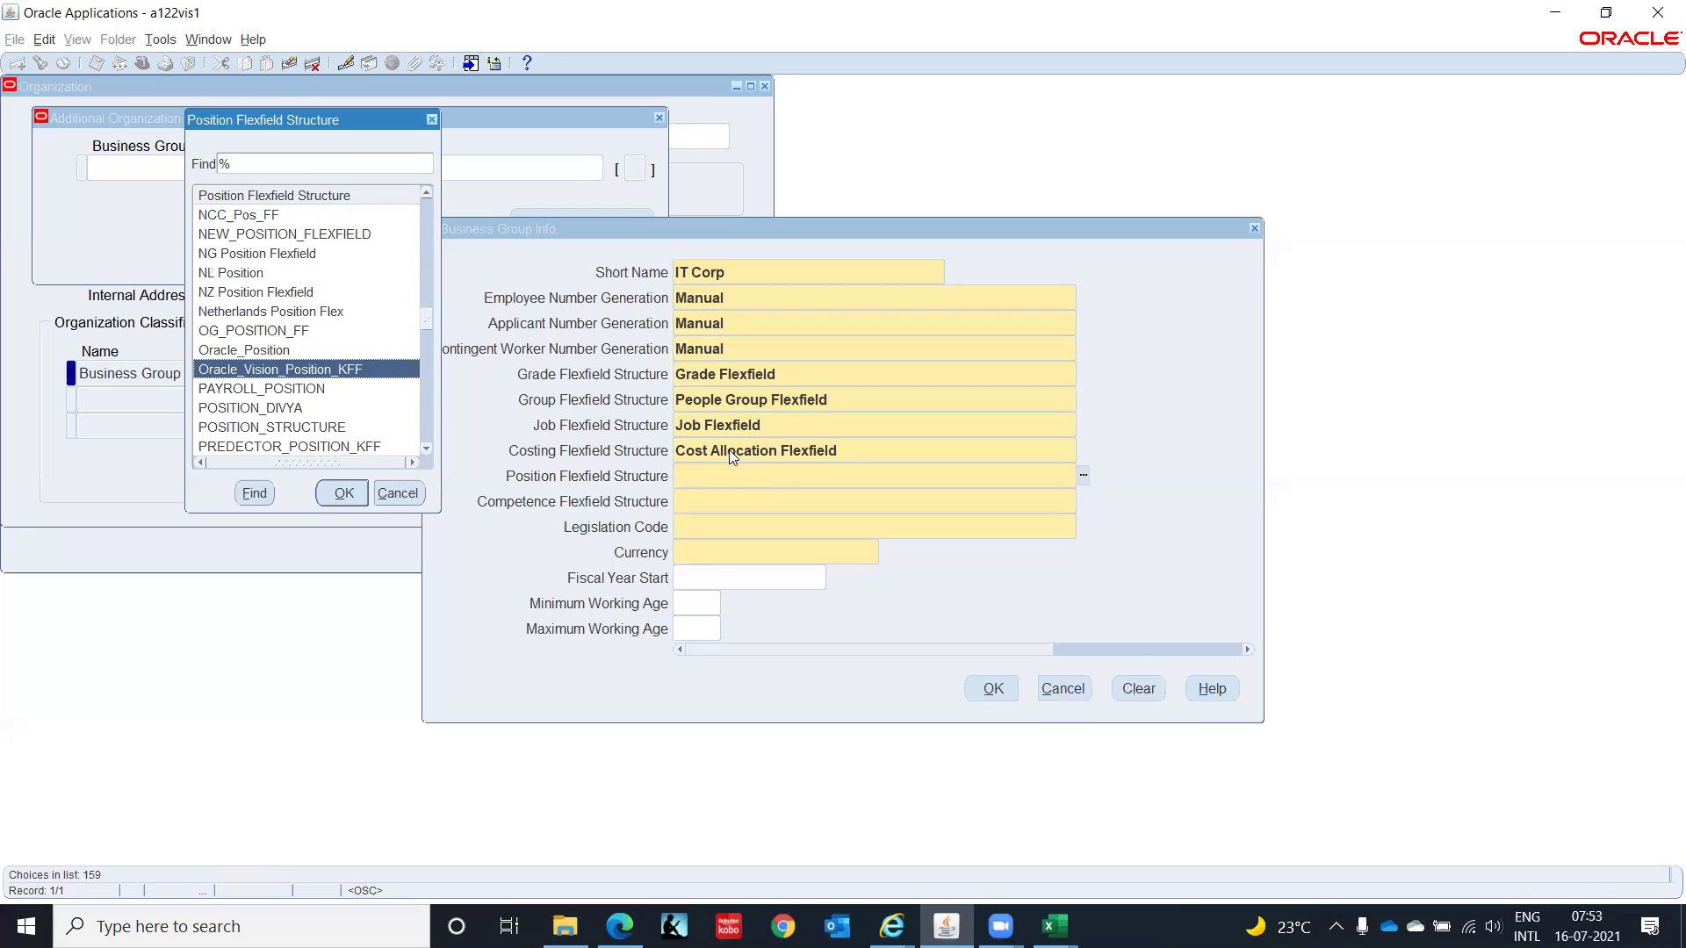
key("Down")
key("Down")
key("Down")
key("Down")
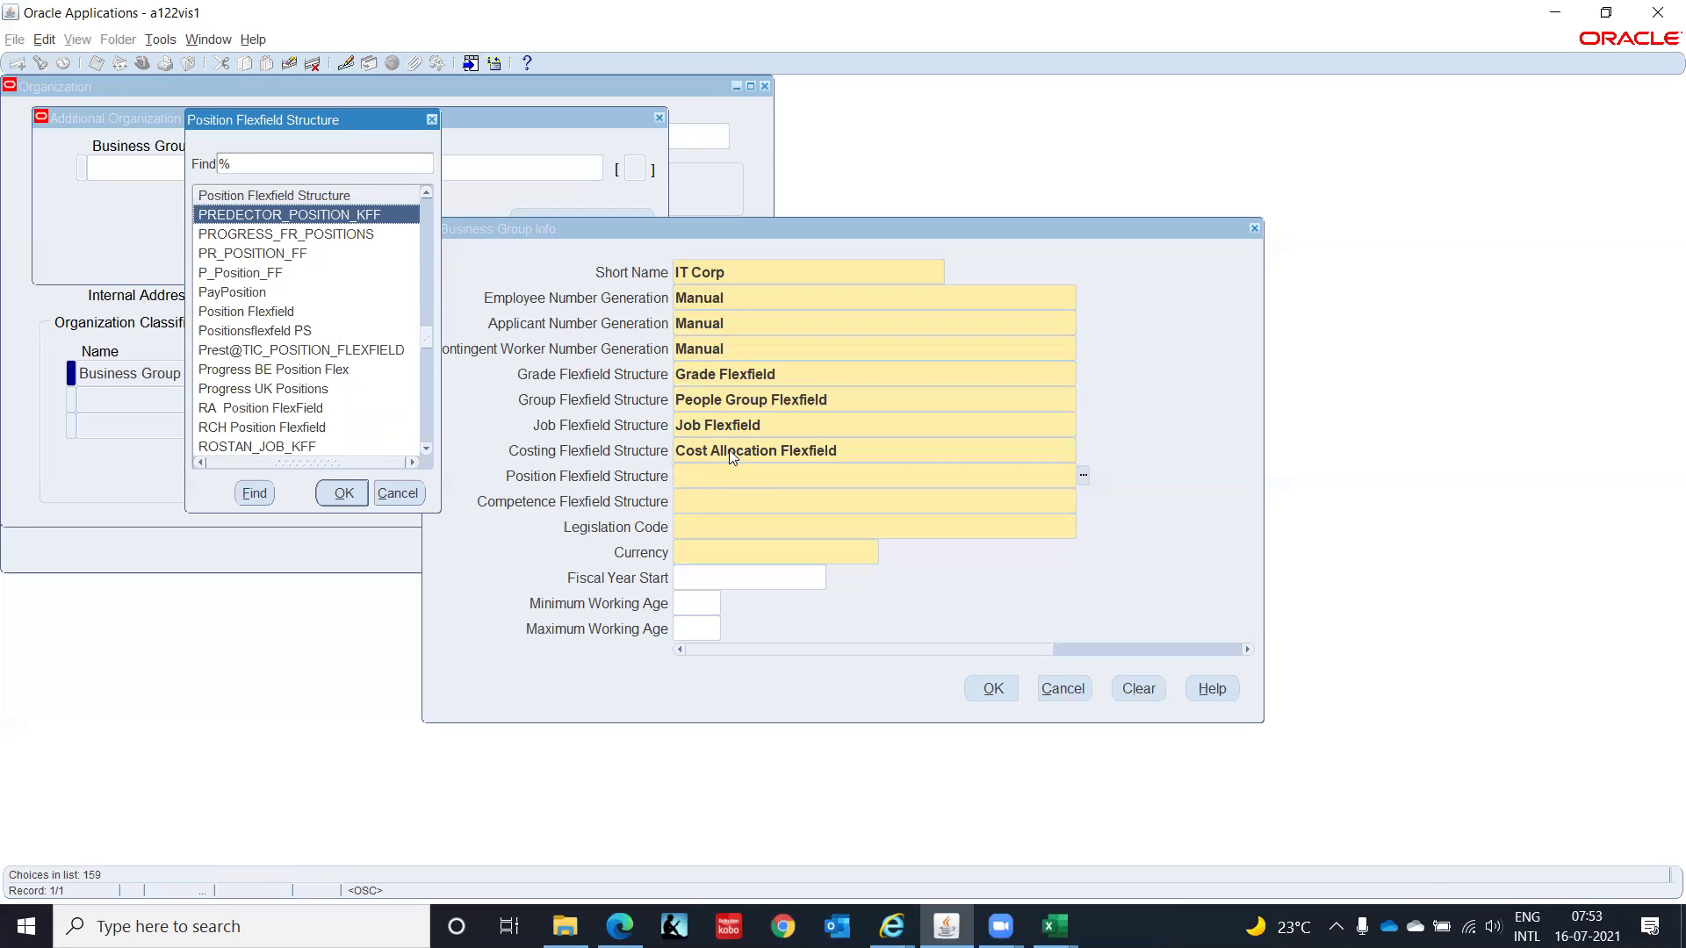
key("Down")
key("Down")
key("Down")
key("Down")
key("Down")
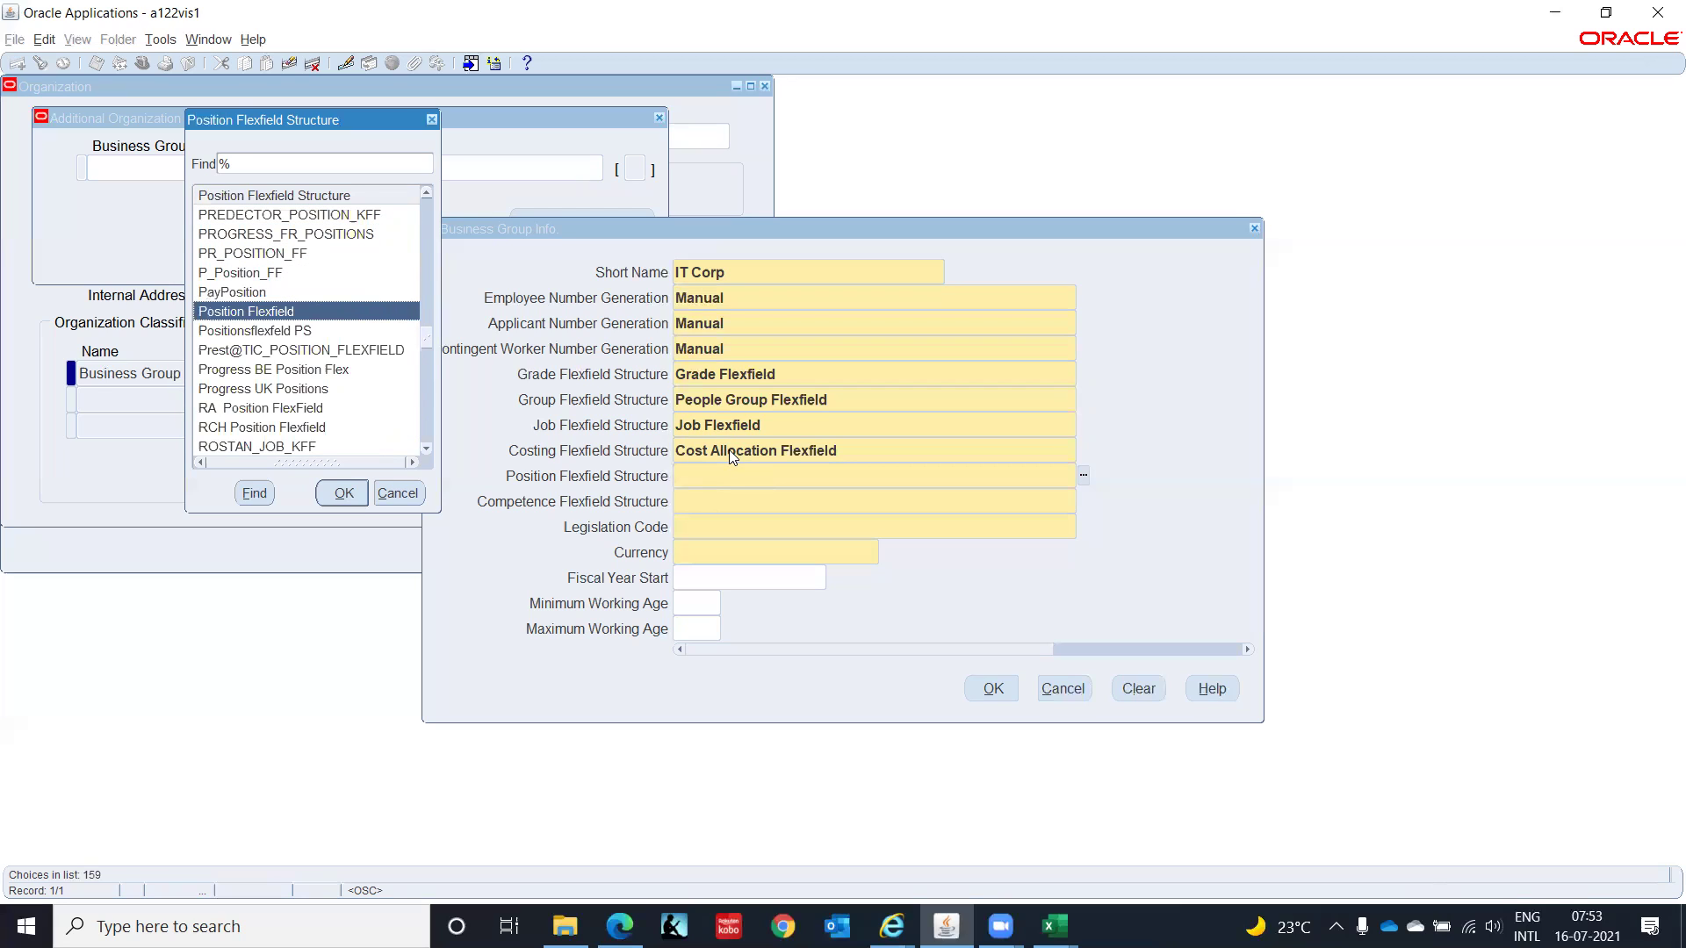
key("Return")
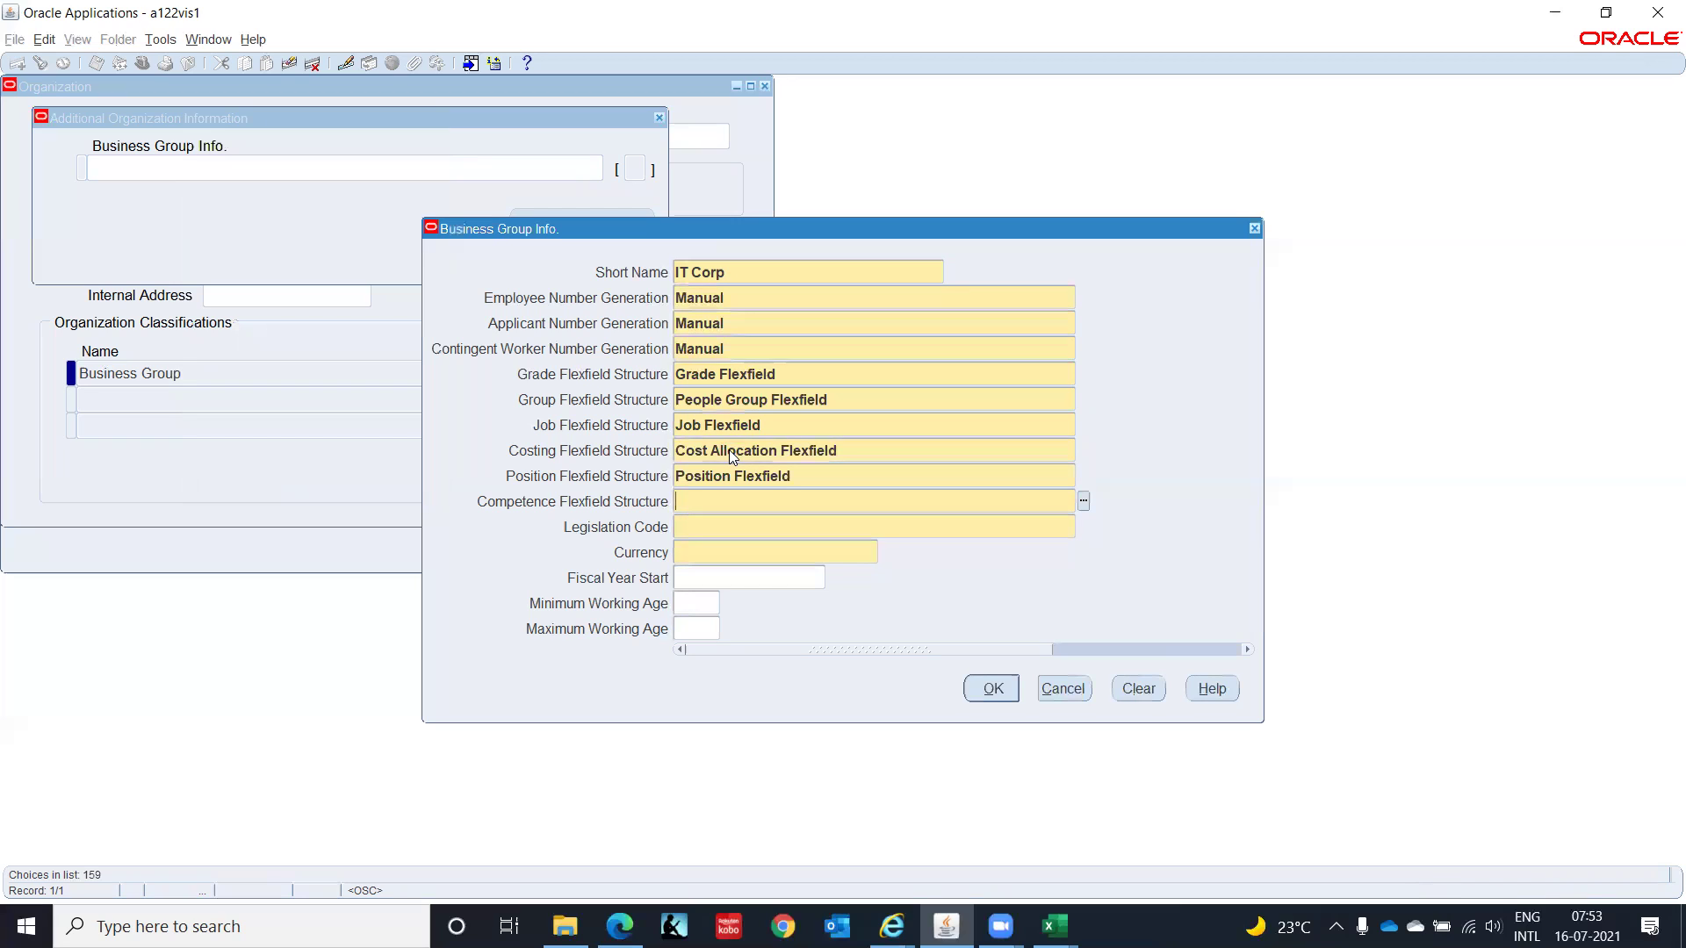
Step: Filter the competence structures by c and set the Competence Flexfield Structure to Competence Flexfield
key("ctrl+l")
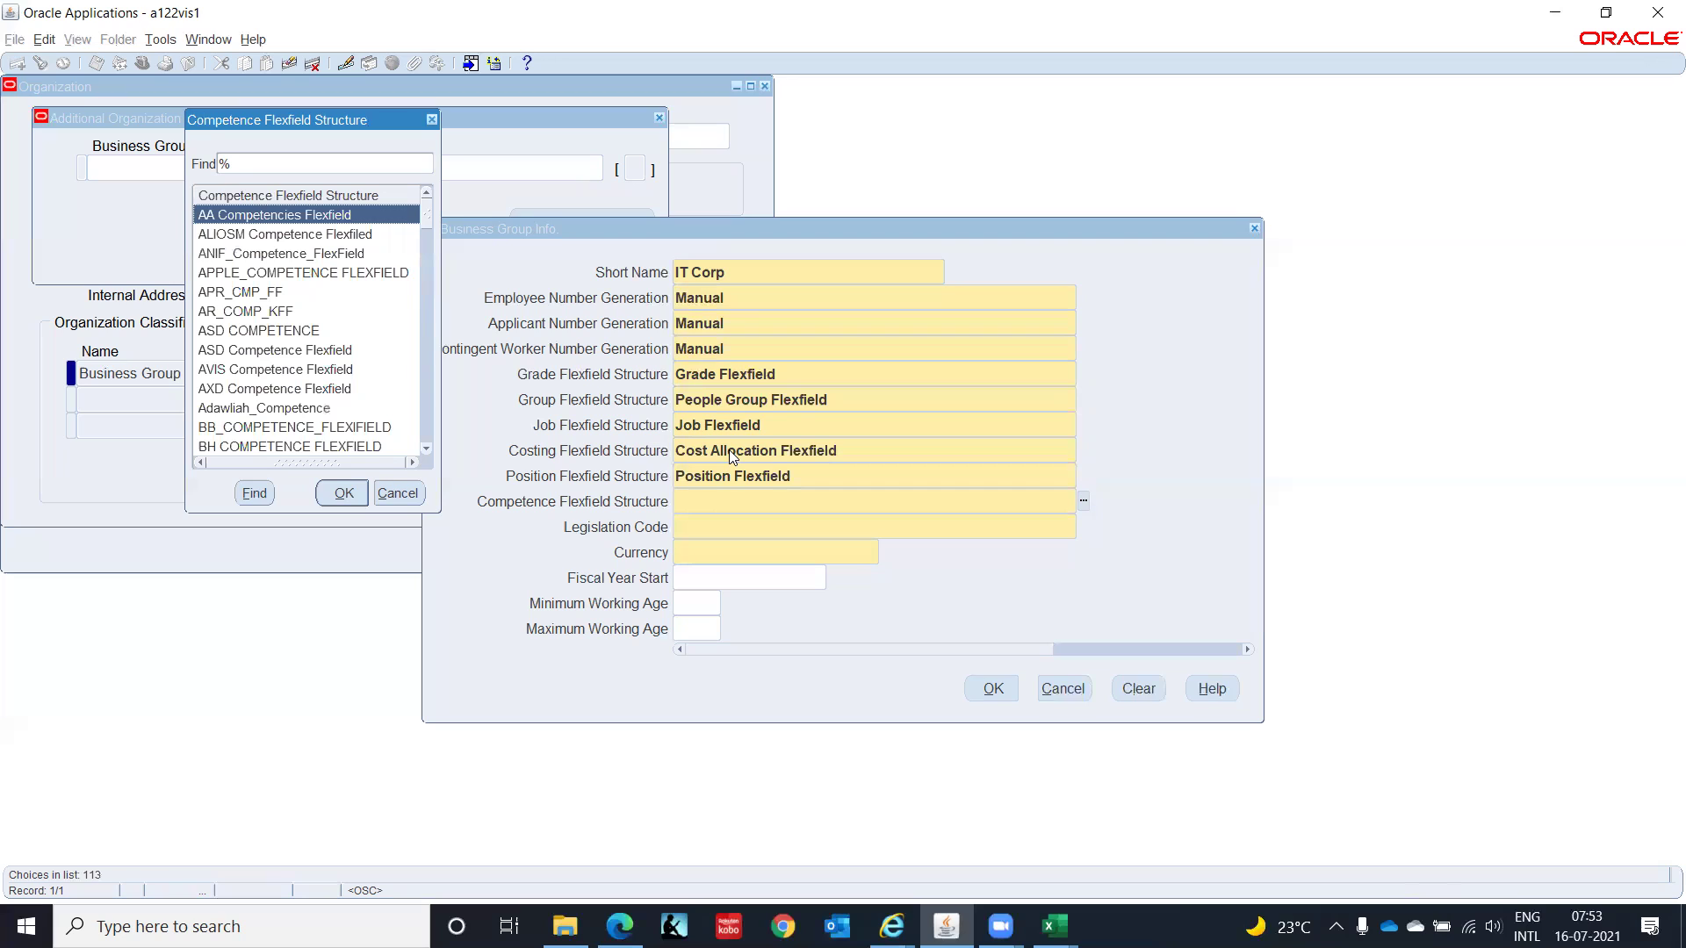
type("c")
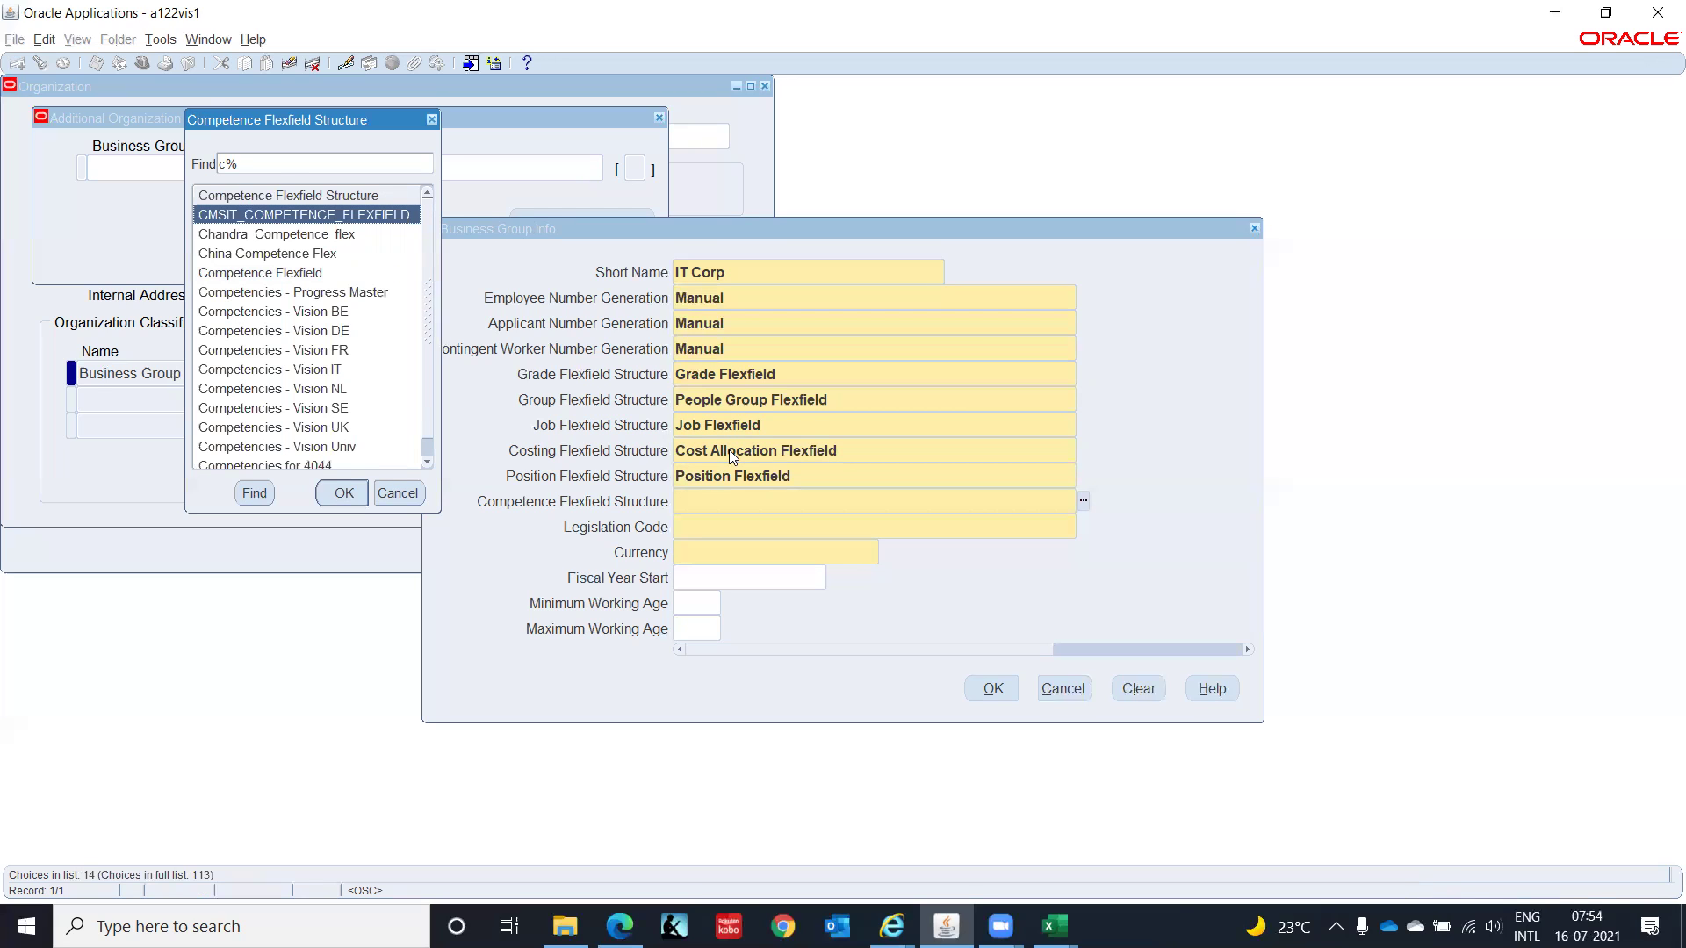
key("Down")
key("Down")
key("Down")
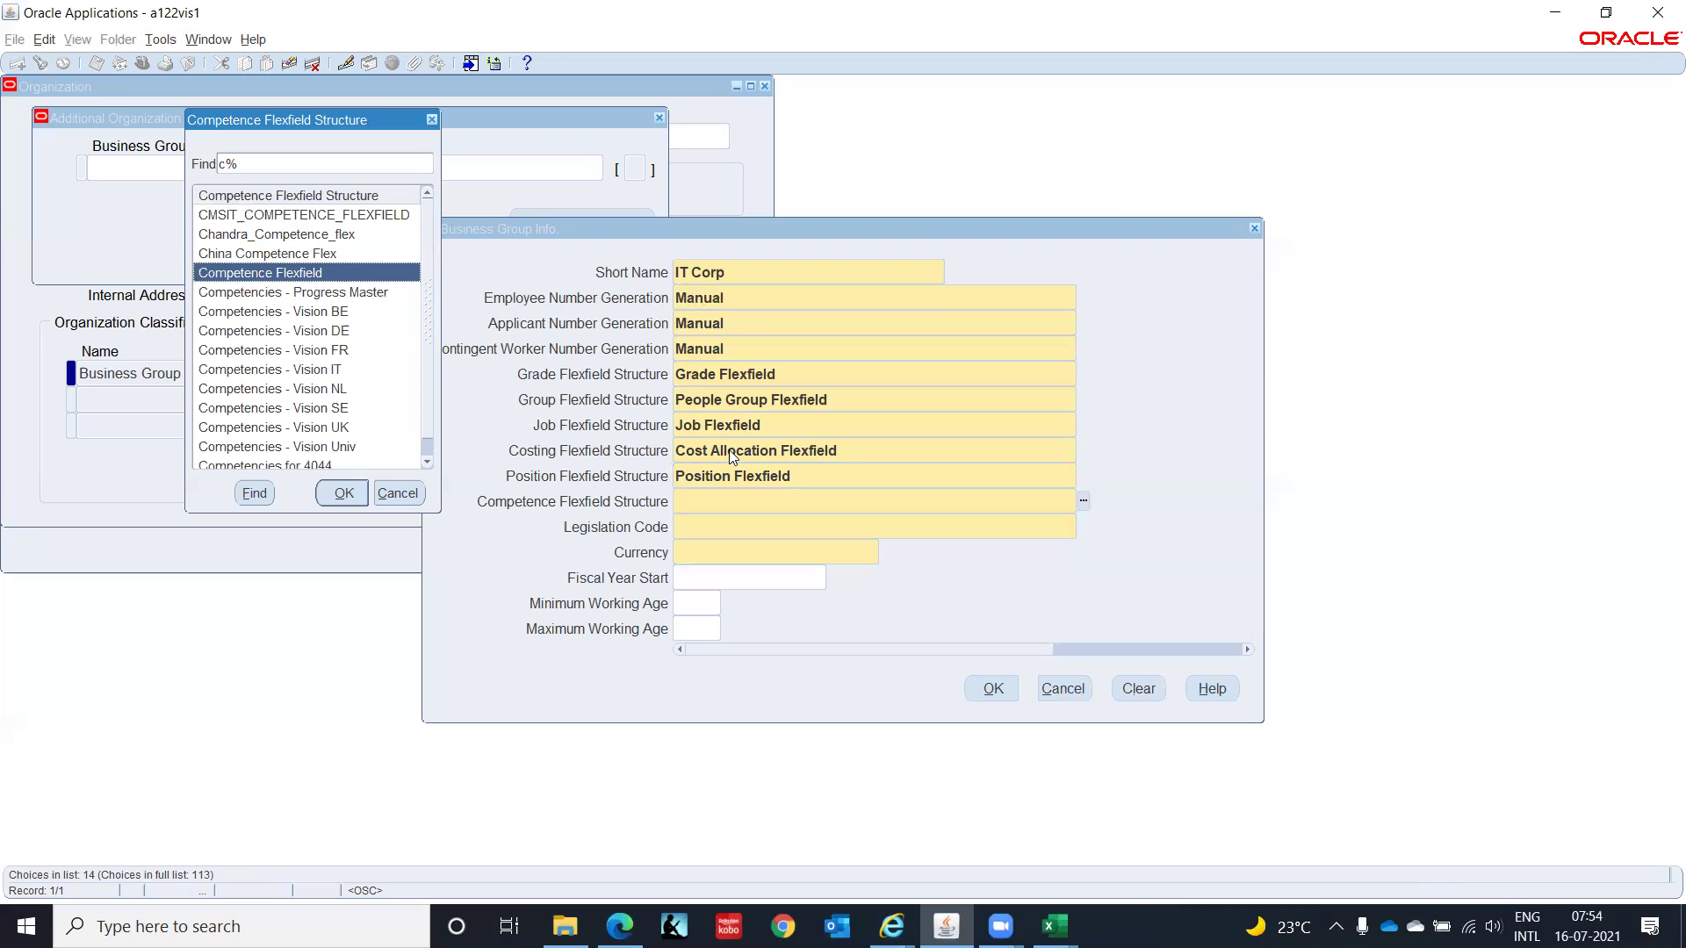
key("Return")
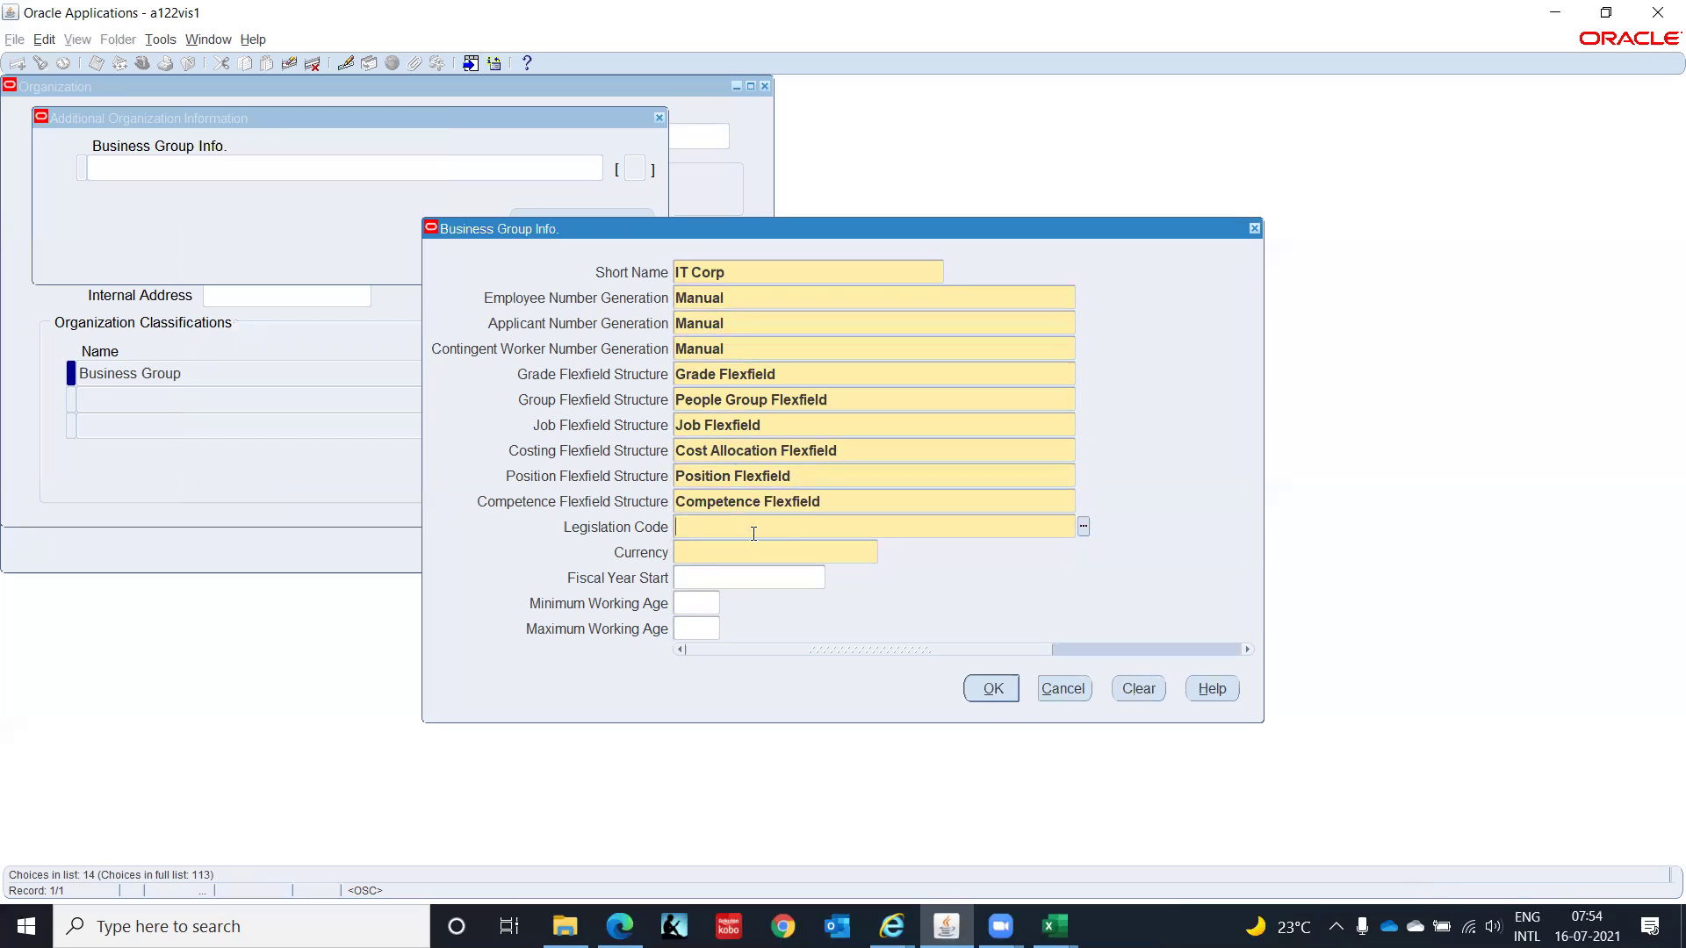
Step: Set the Legislation Code to India and the Currency to INR, and save the Business Group Info
type("India")
key("Tab")
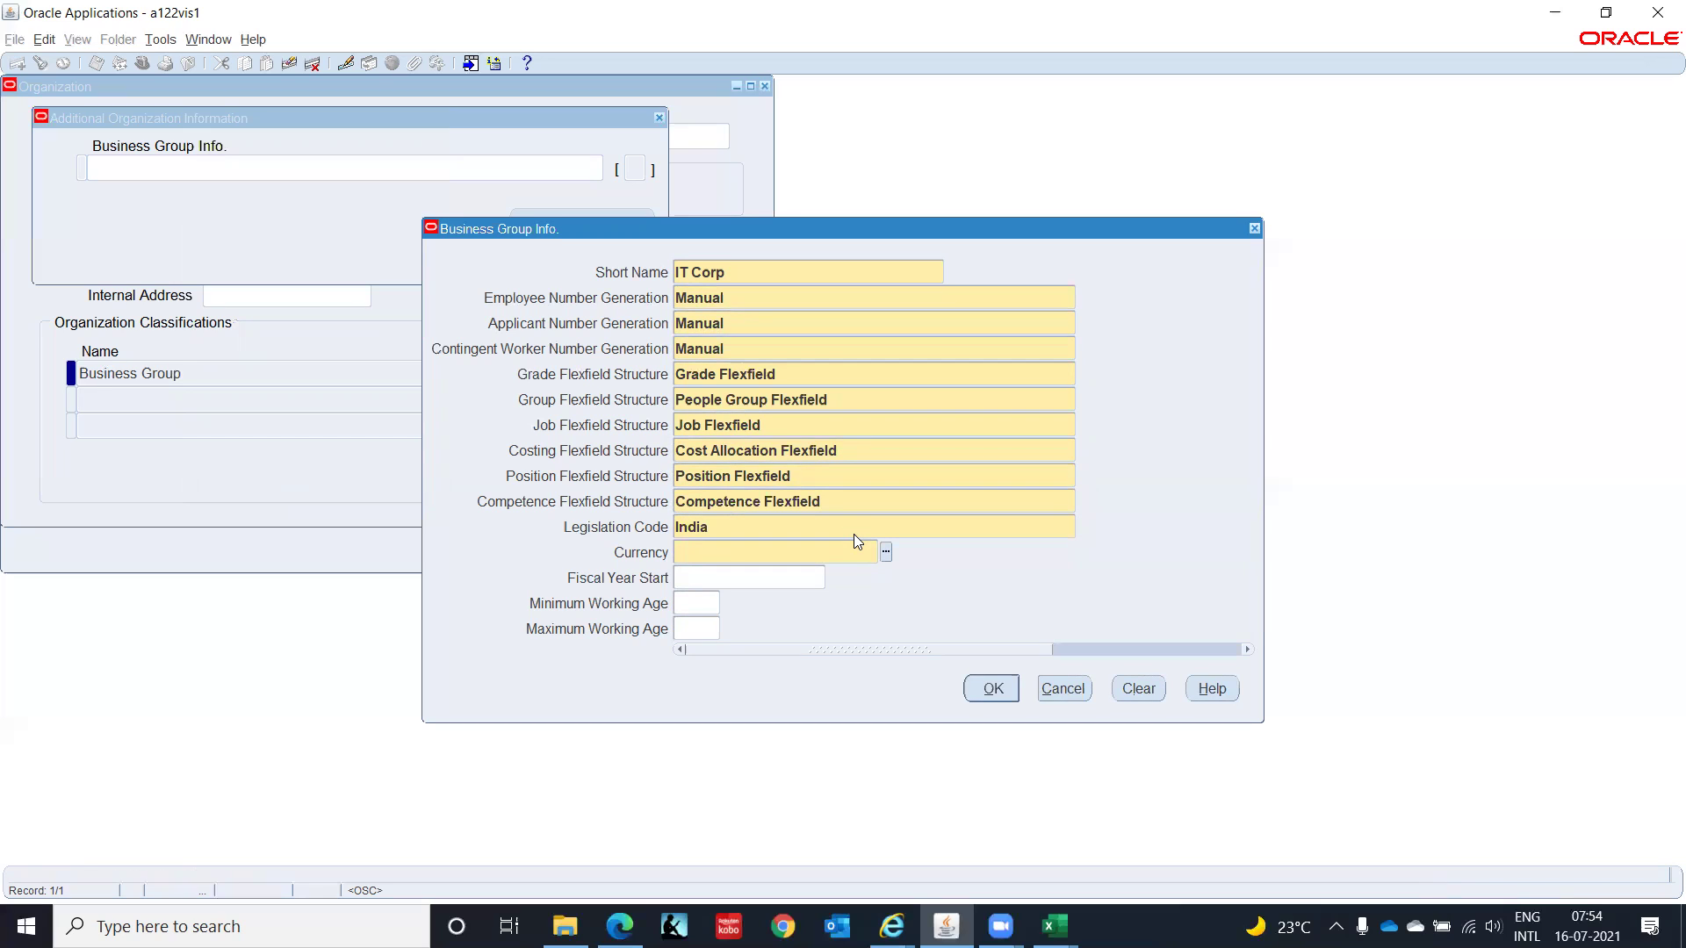
type("INR")
key("Tab")
left_click(1001, 689)
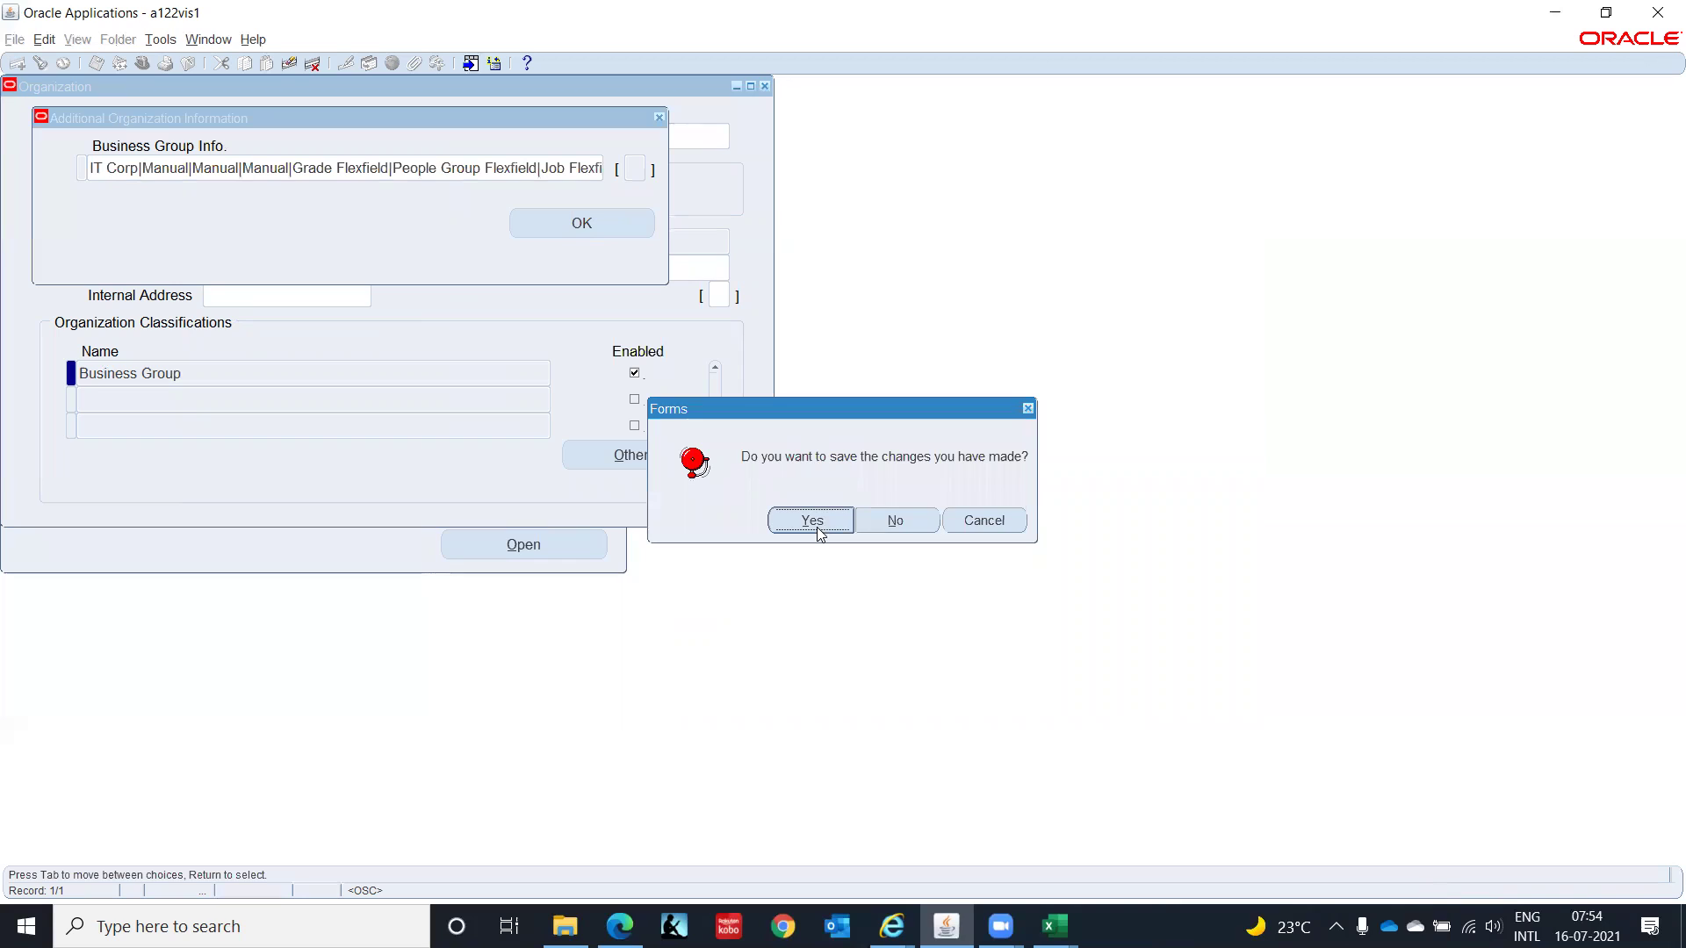
left_click(815, 520)
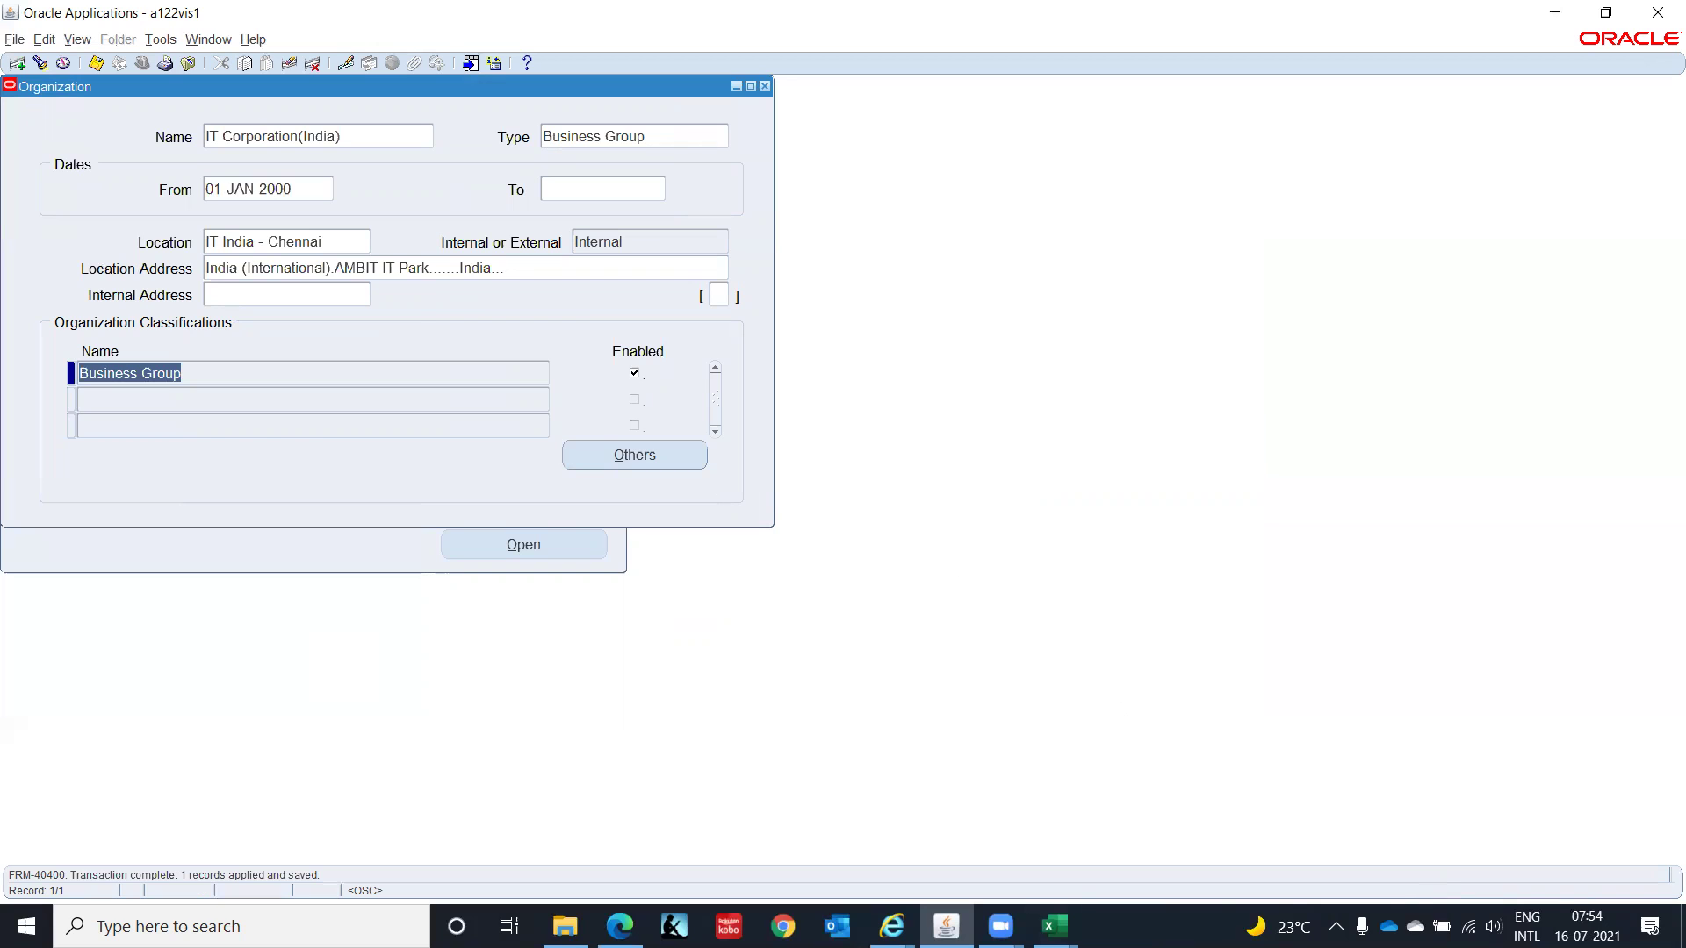
Step: Switch to the New Microsoft Excel Worksheet workbook, review the planned India organization names, and return to Oracle Applications
mouse_move(1055, 926)
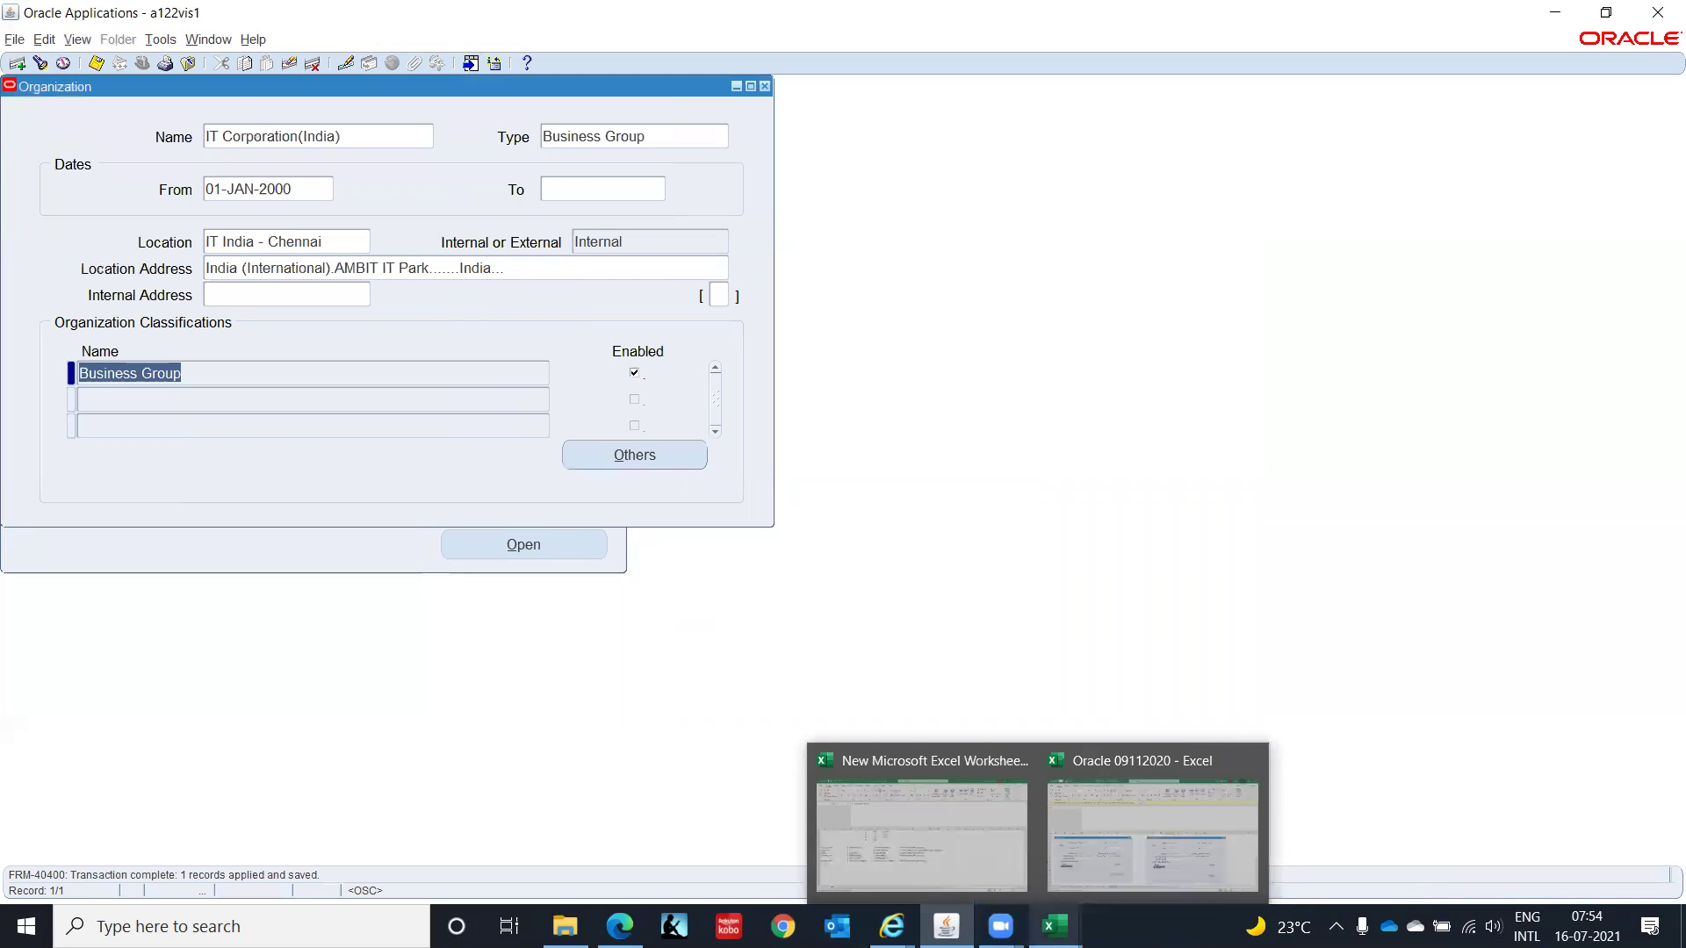
left_click(964, 884)
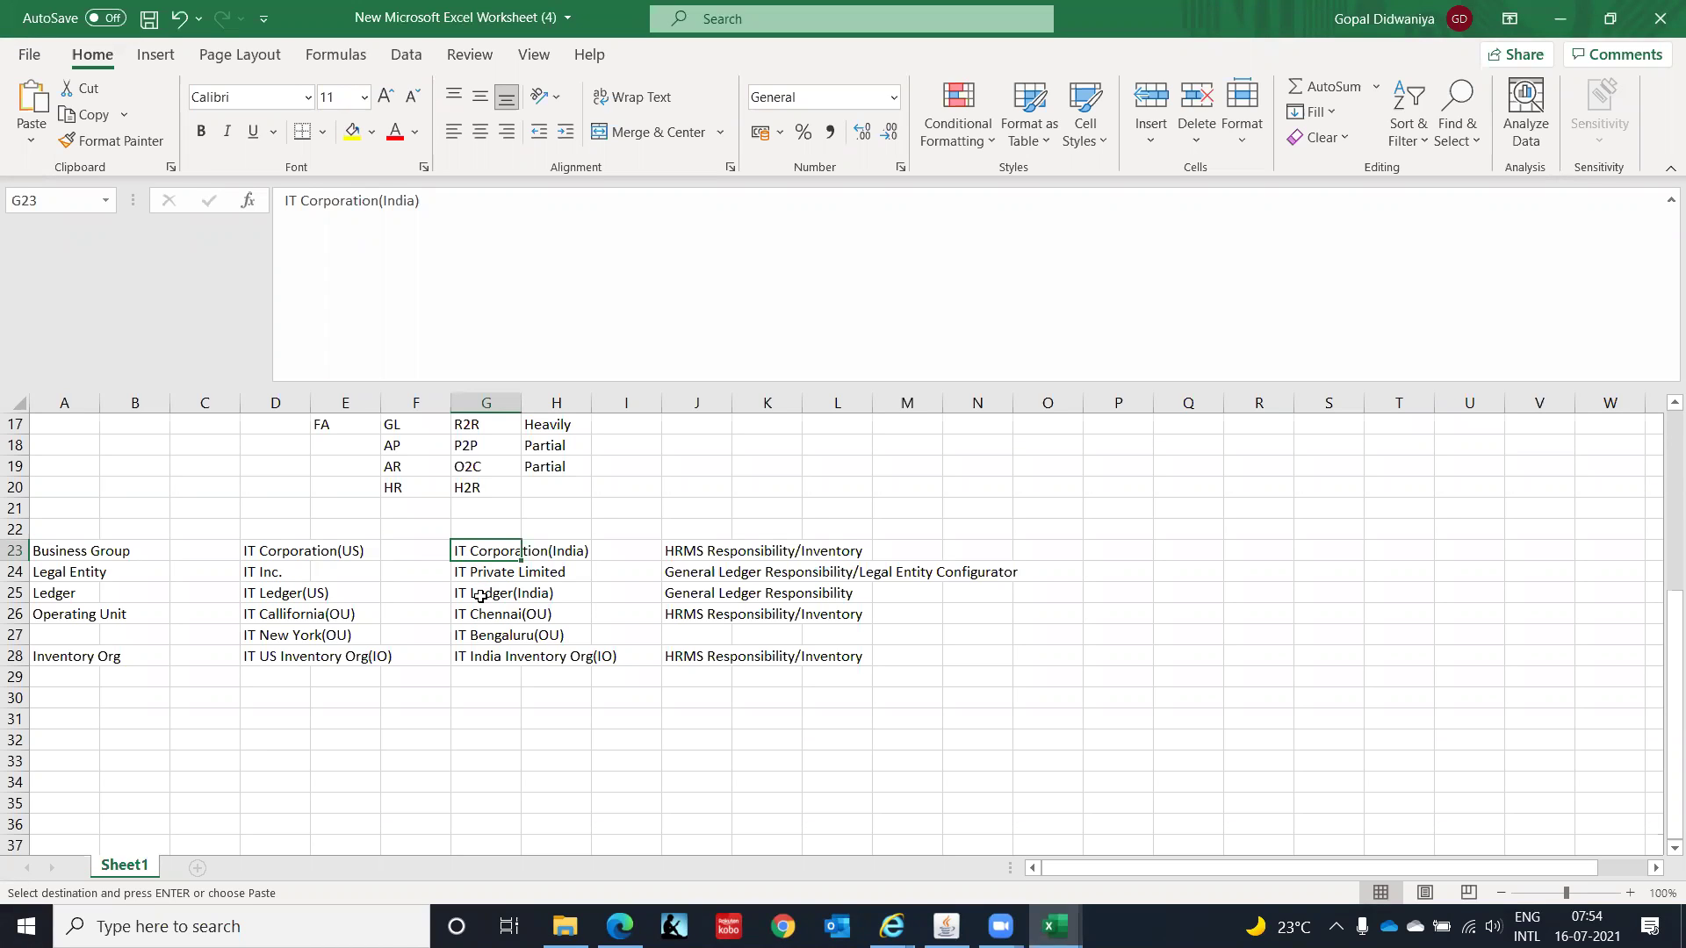
left_click(1571, 21)
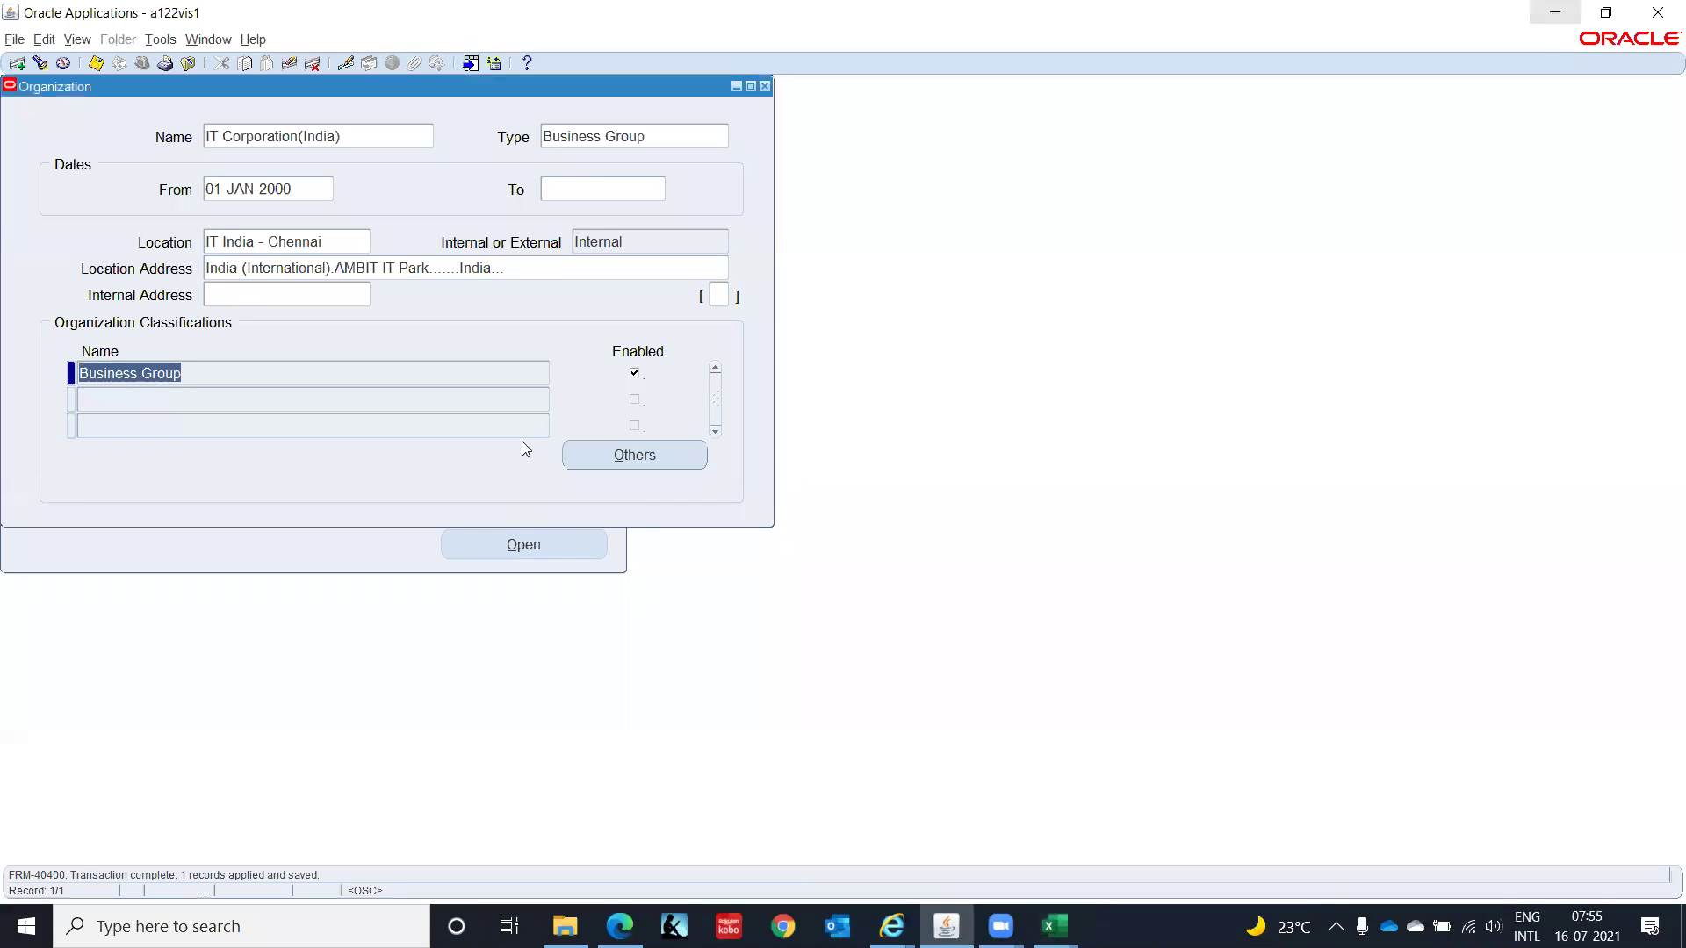
Step: Close the Organization form and switch to the System Administrator Vision responsibility
left_click(764, 87)
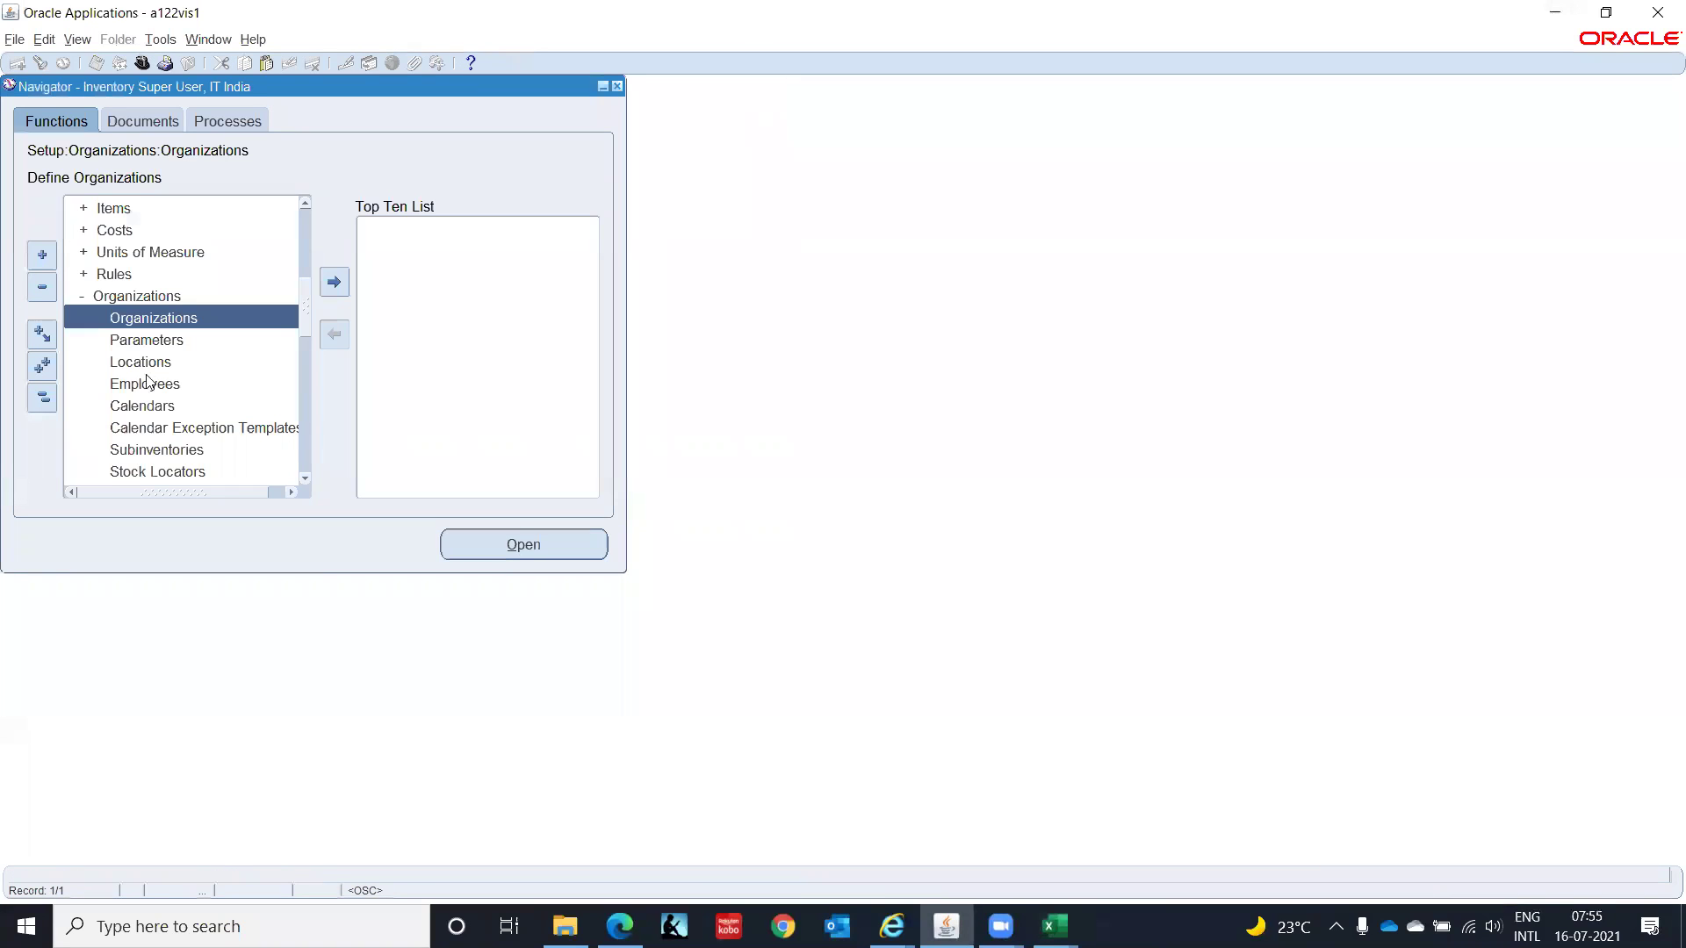
left_click(44, 399)
left_click(143, 63)
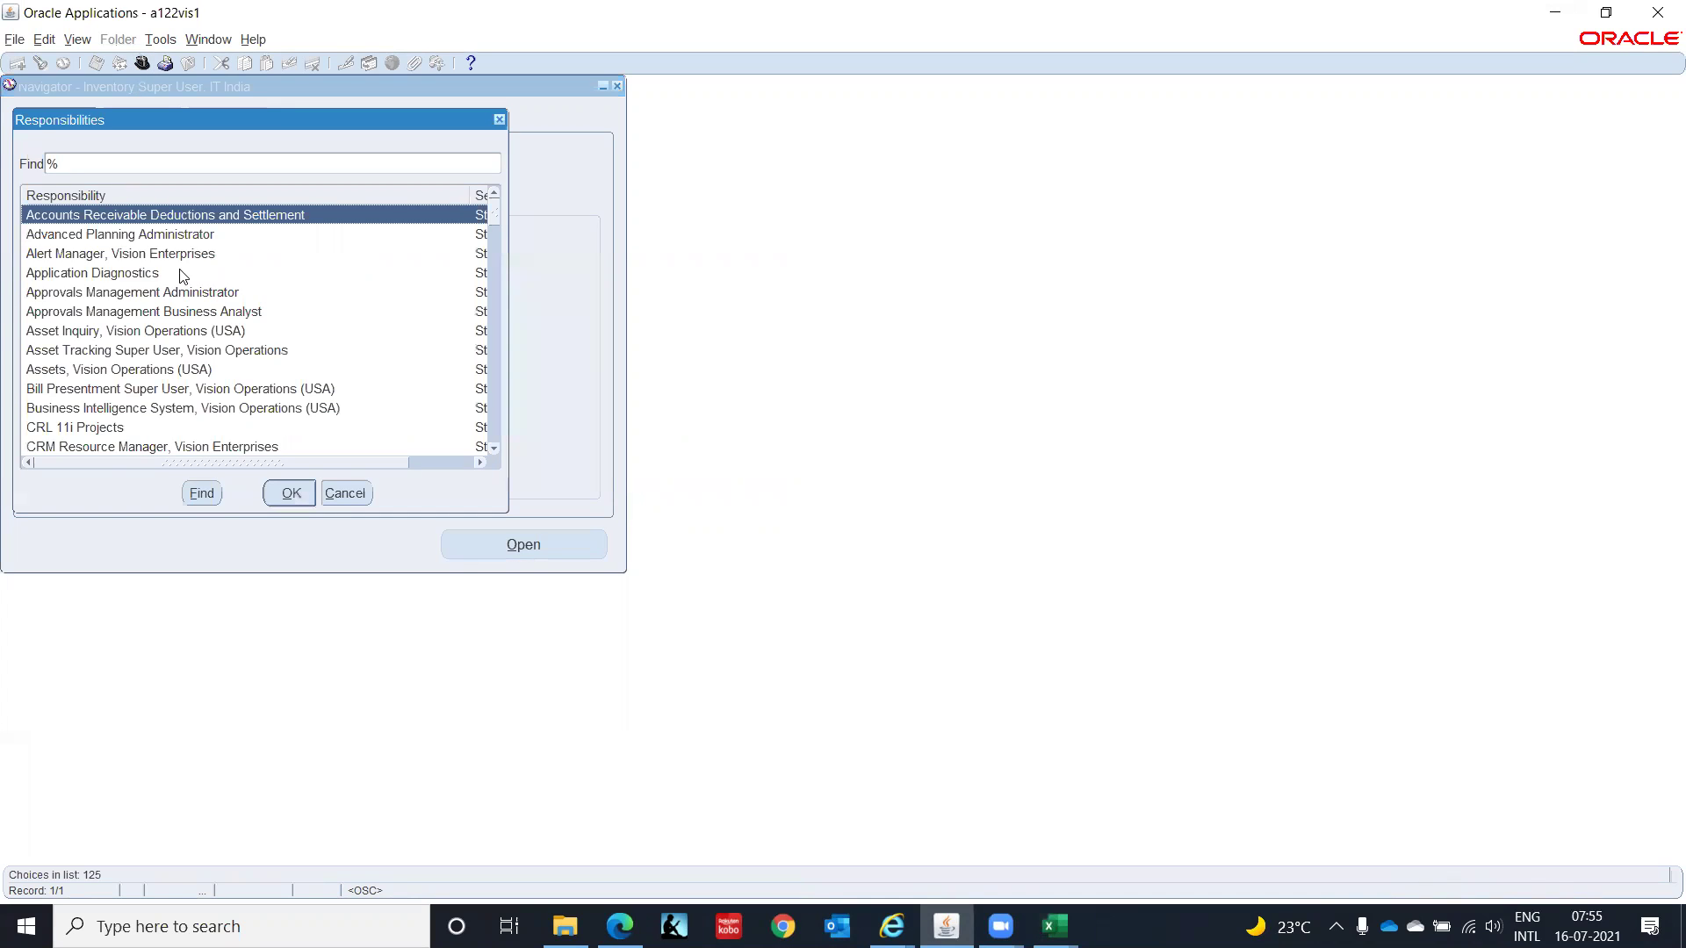
double_click(182, 274)
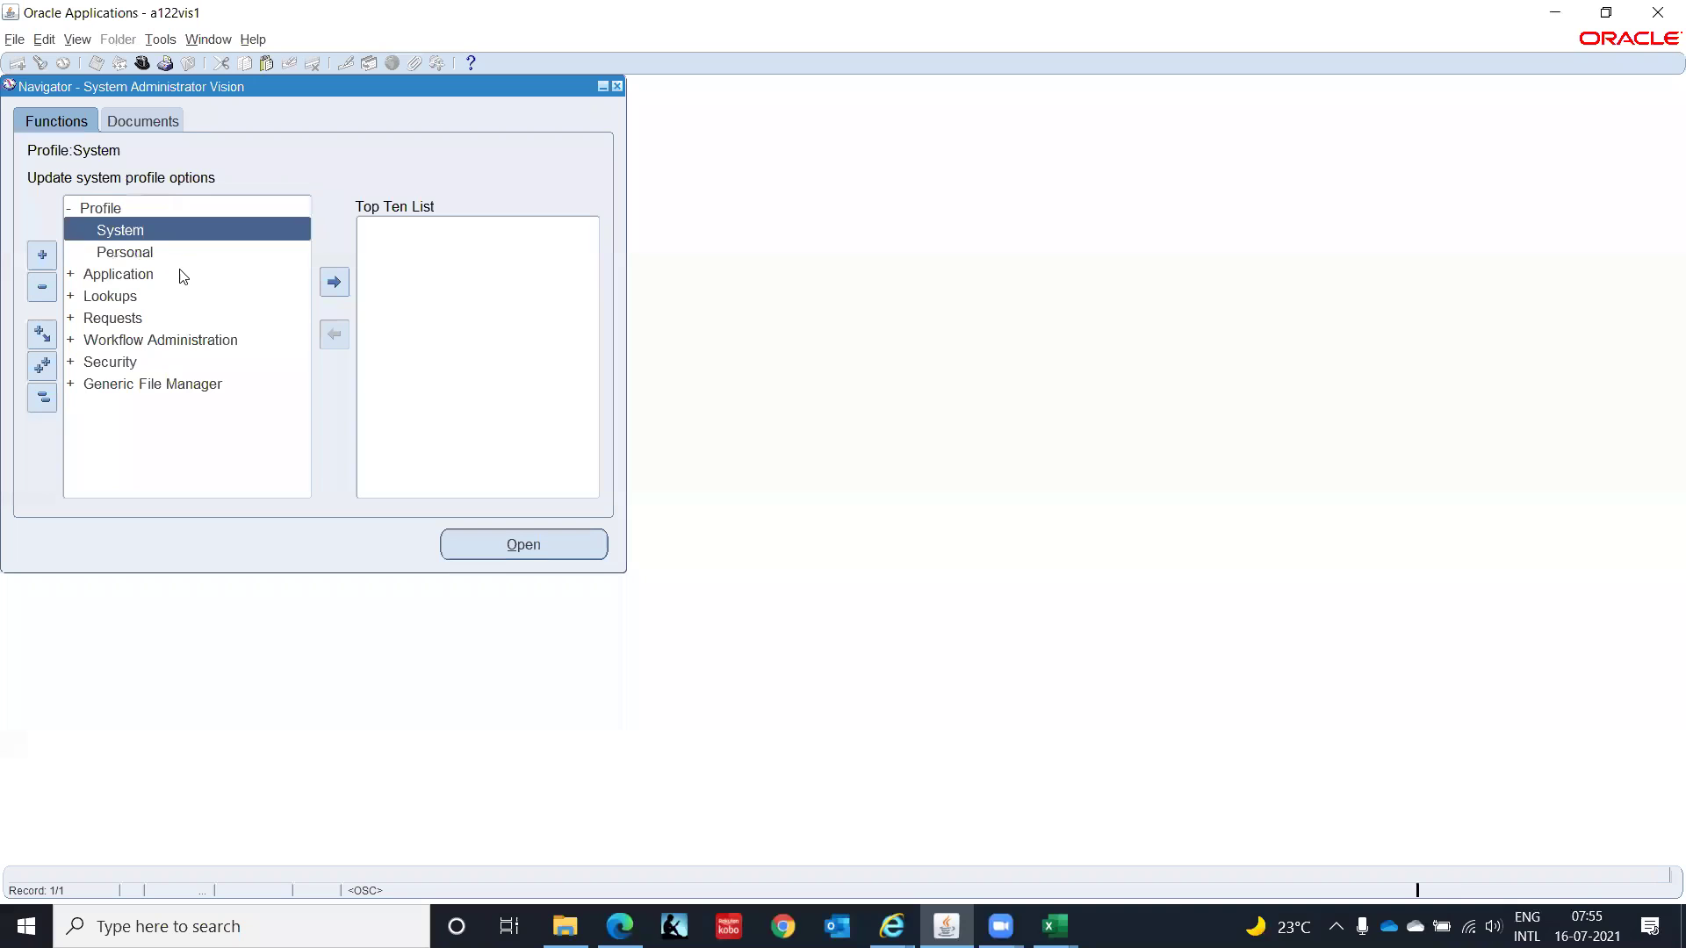
Step: Find the system profile values matching HR%Bus% for the GL Super User, IT India responsibility, excluding profiles with no values
key("Return")
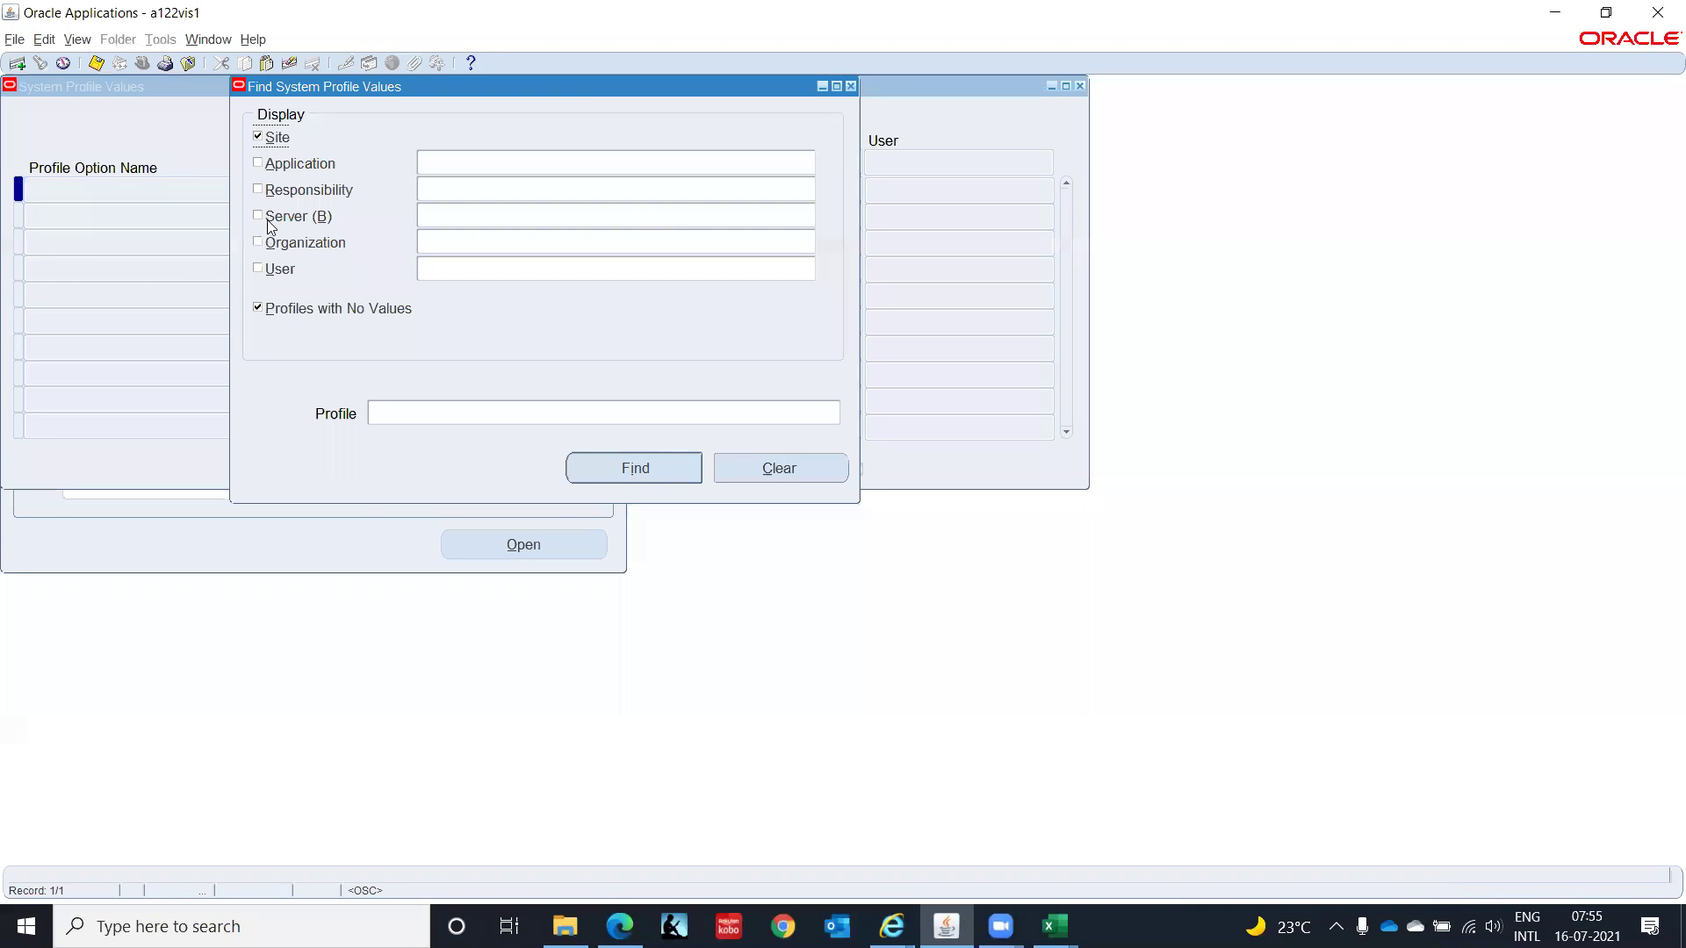
left_click(259, 190)
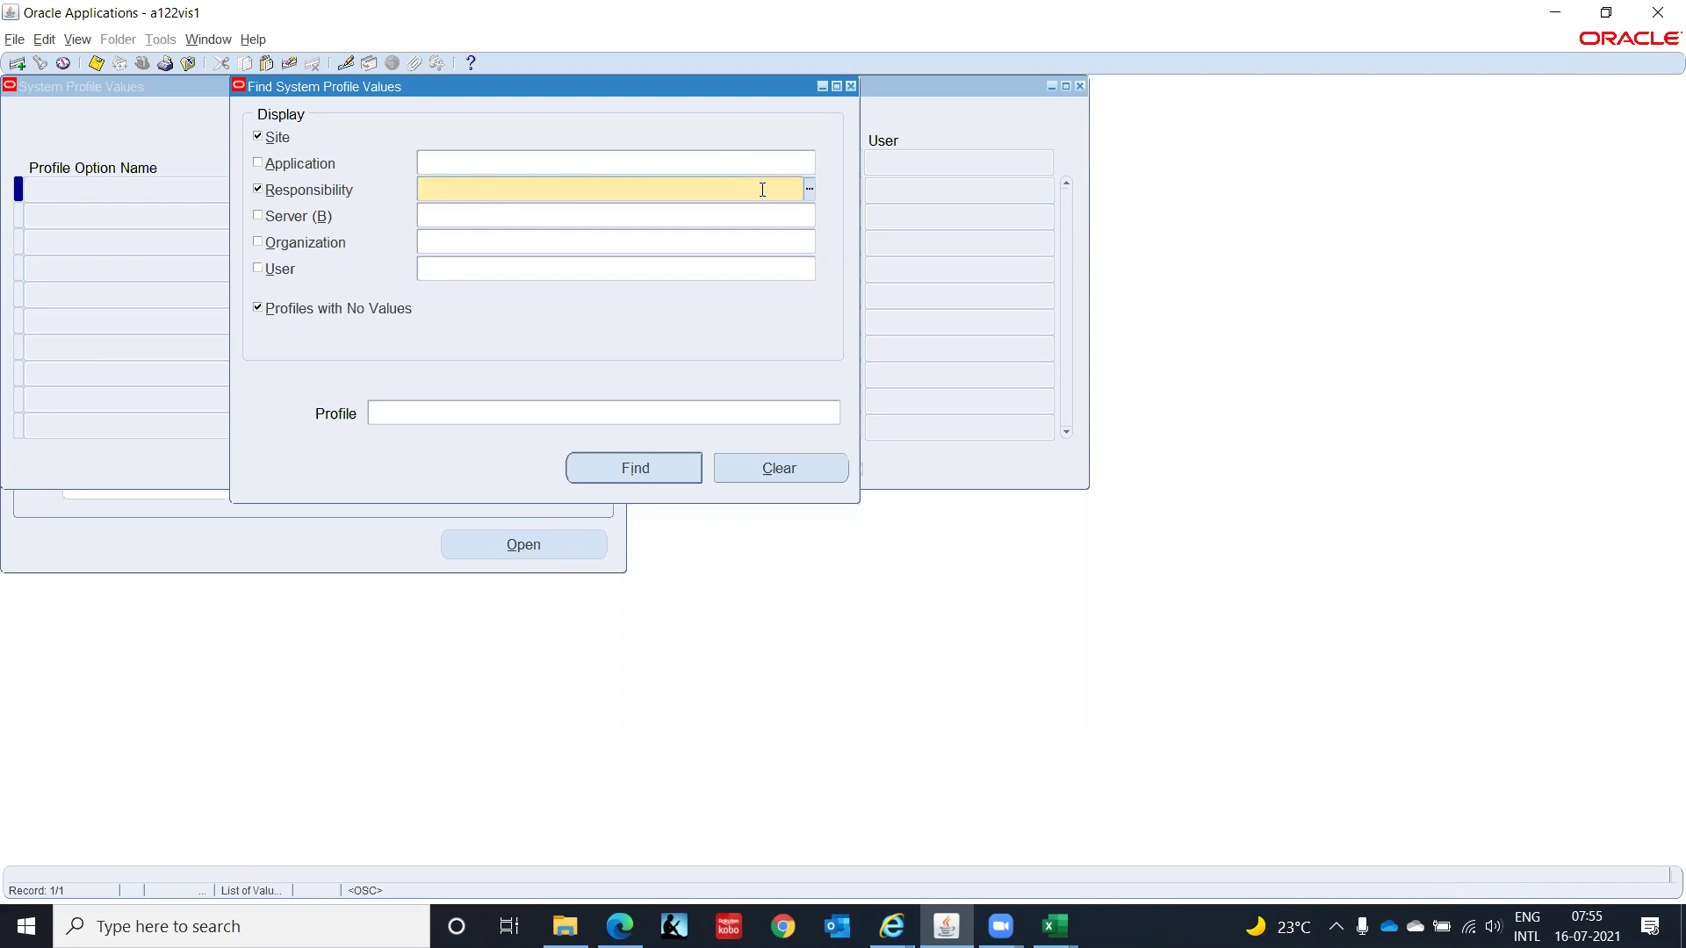
type("%IT Ind")
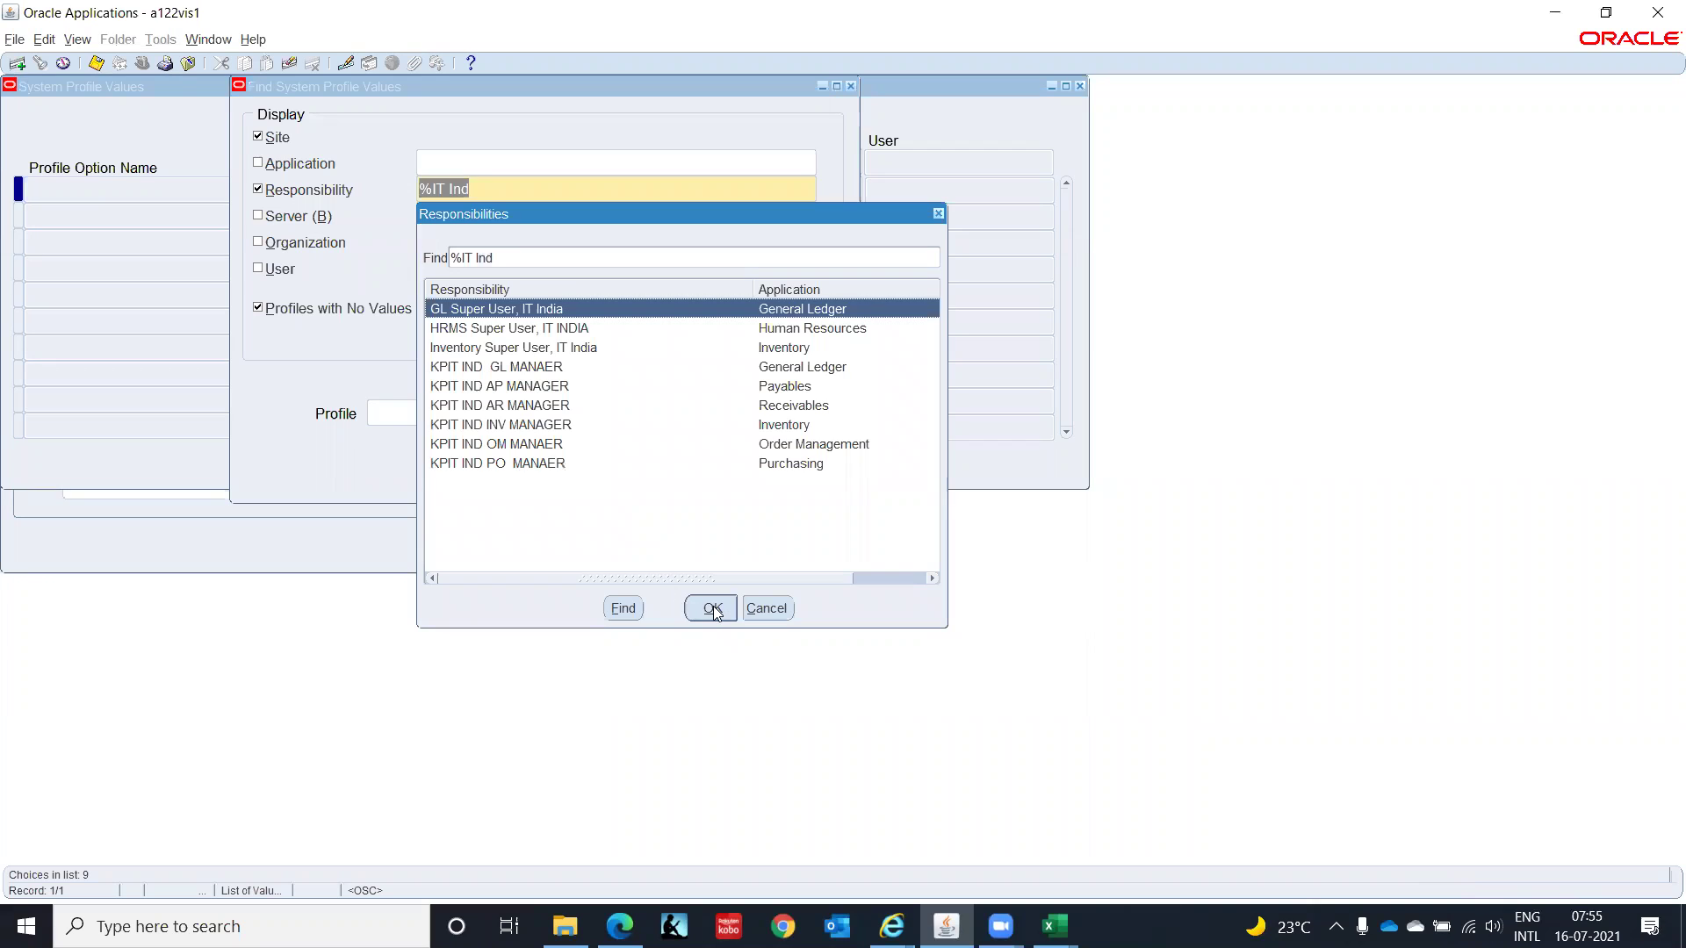
left_click(711, 607)
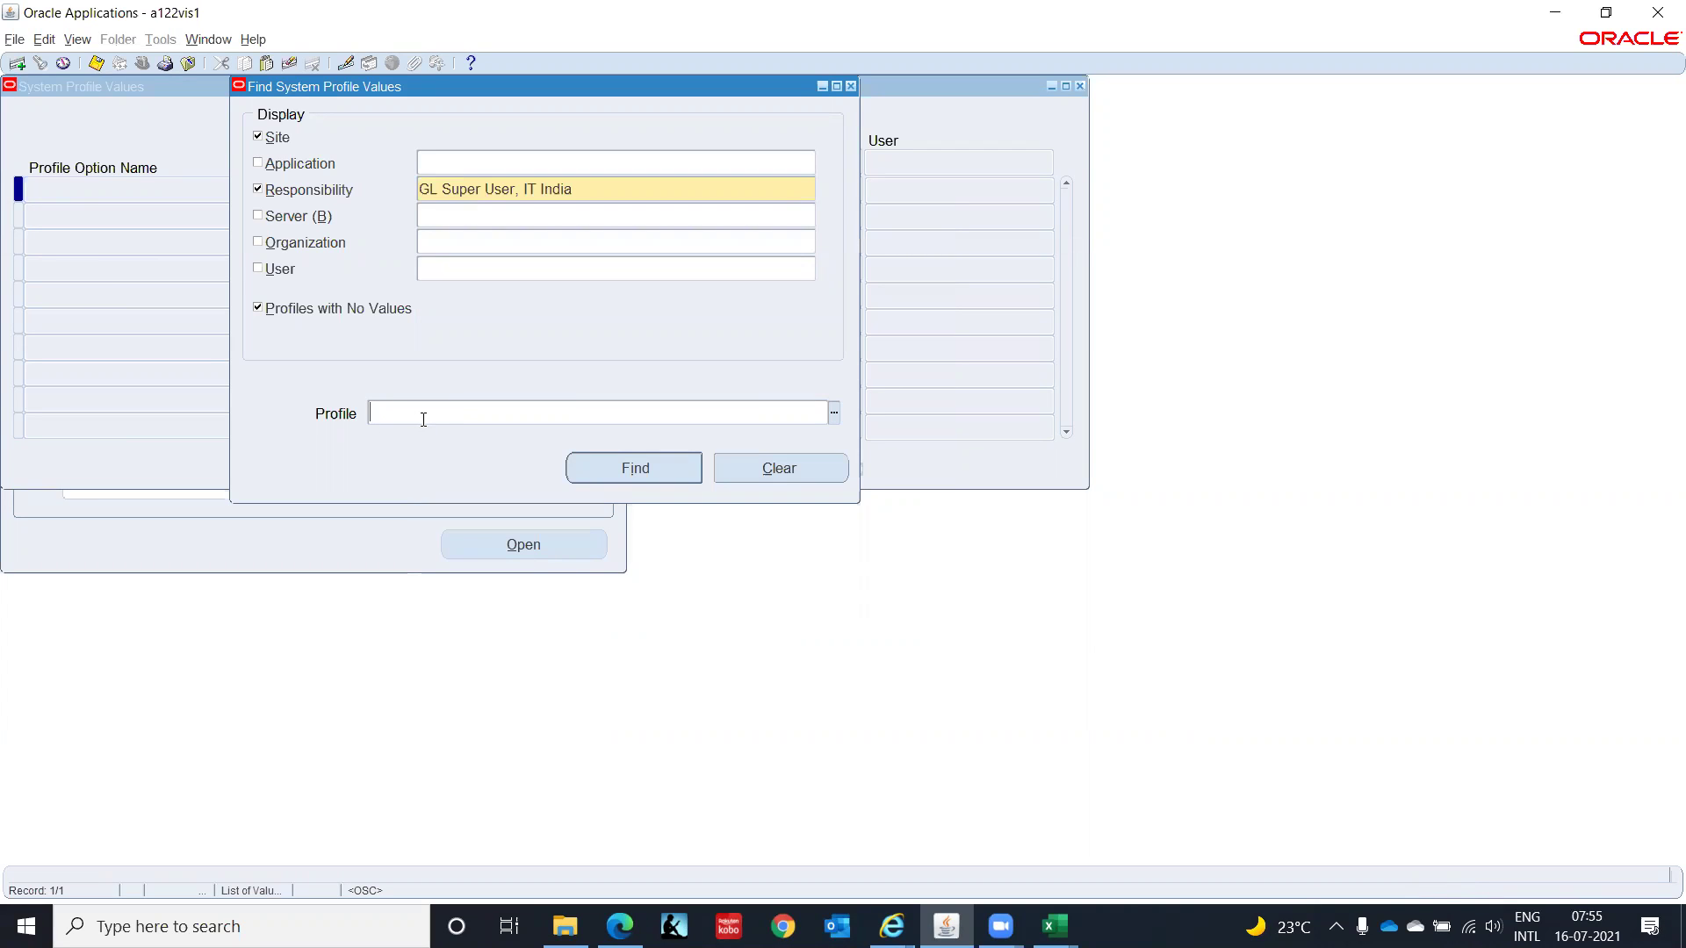
type("HR%Bus")
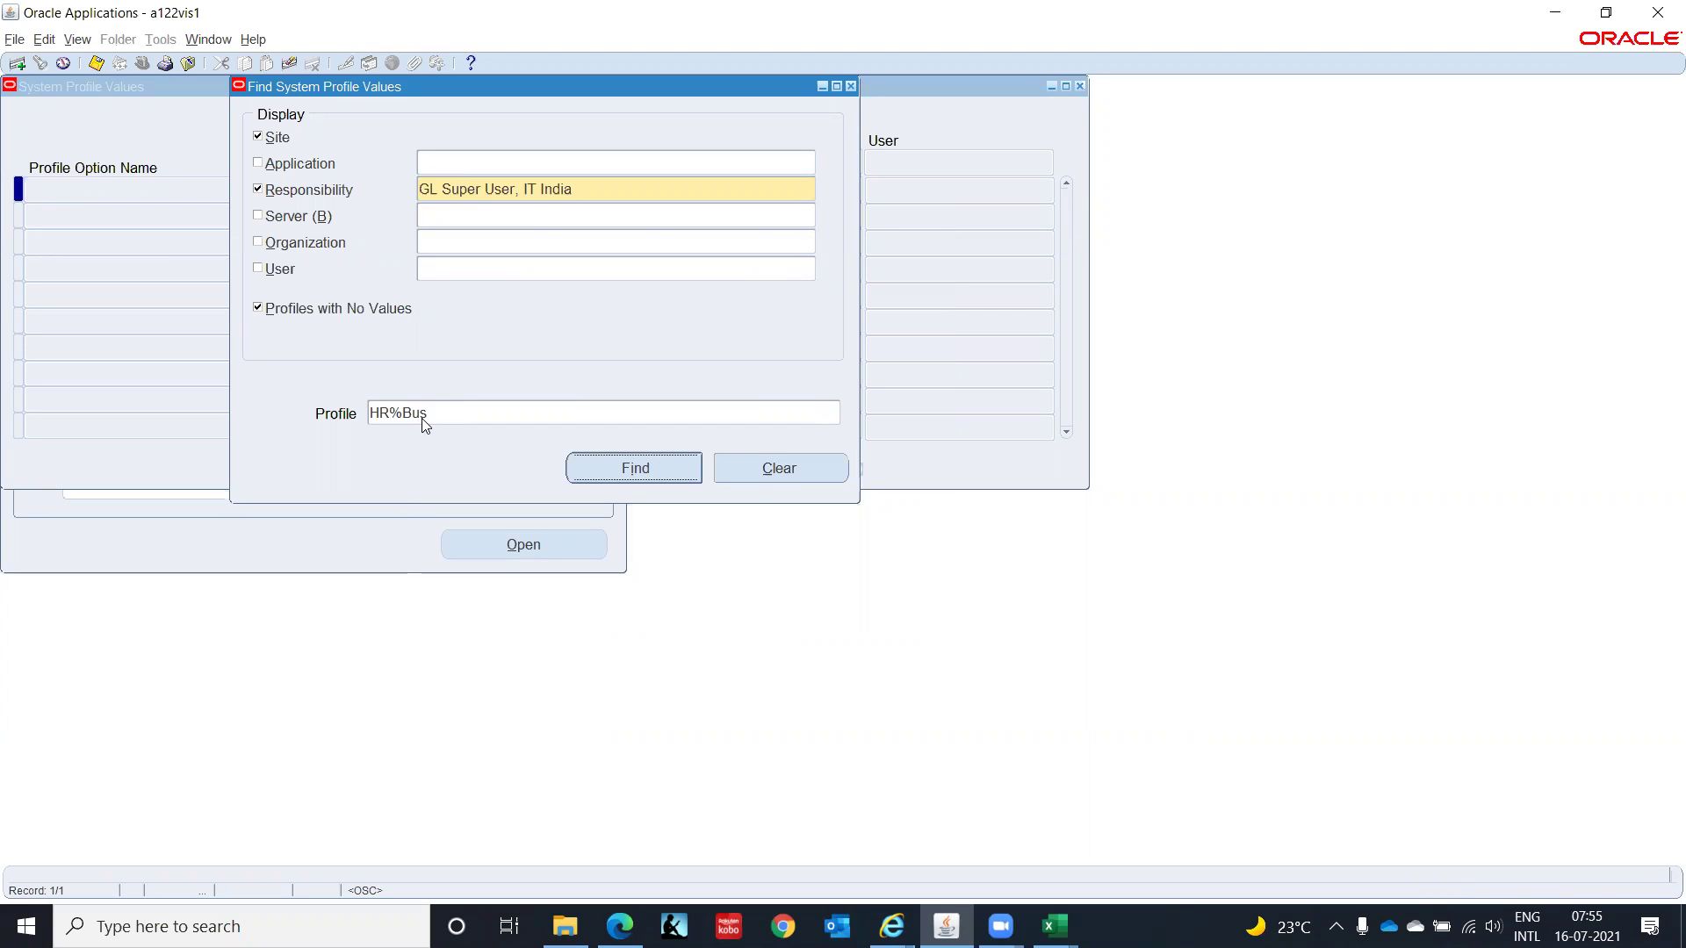
left_click(424, 425)
type("%")
left_click(259, 309)
left_click(625, 471)
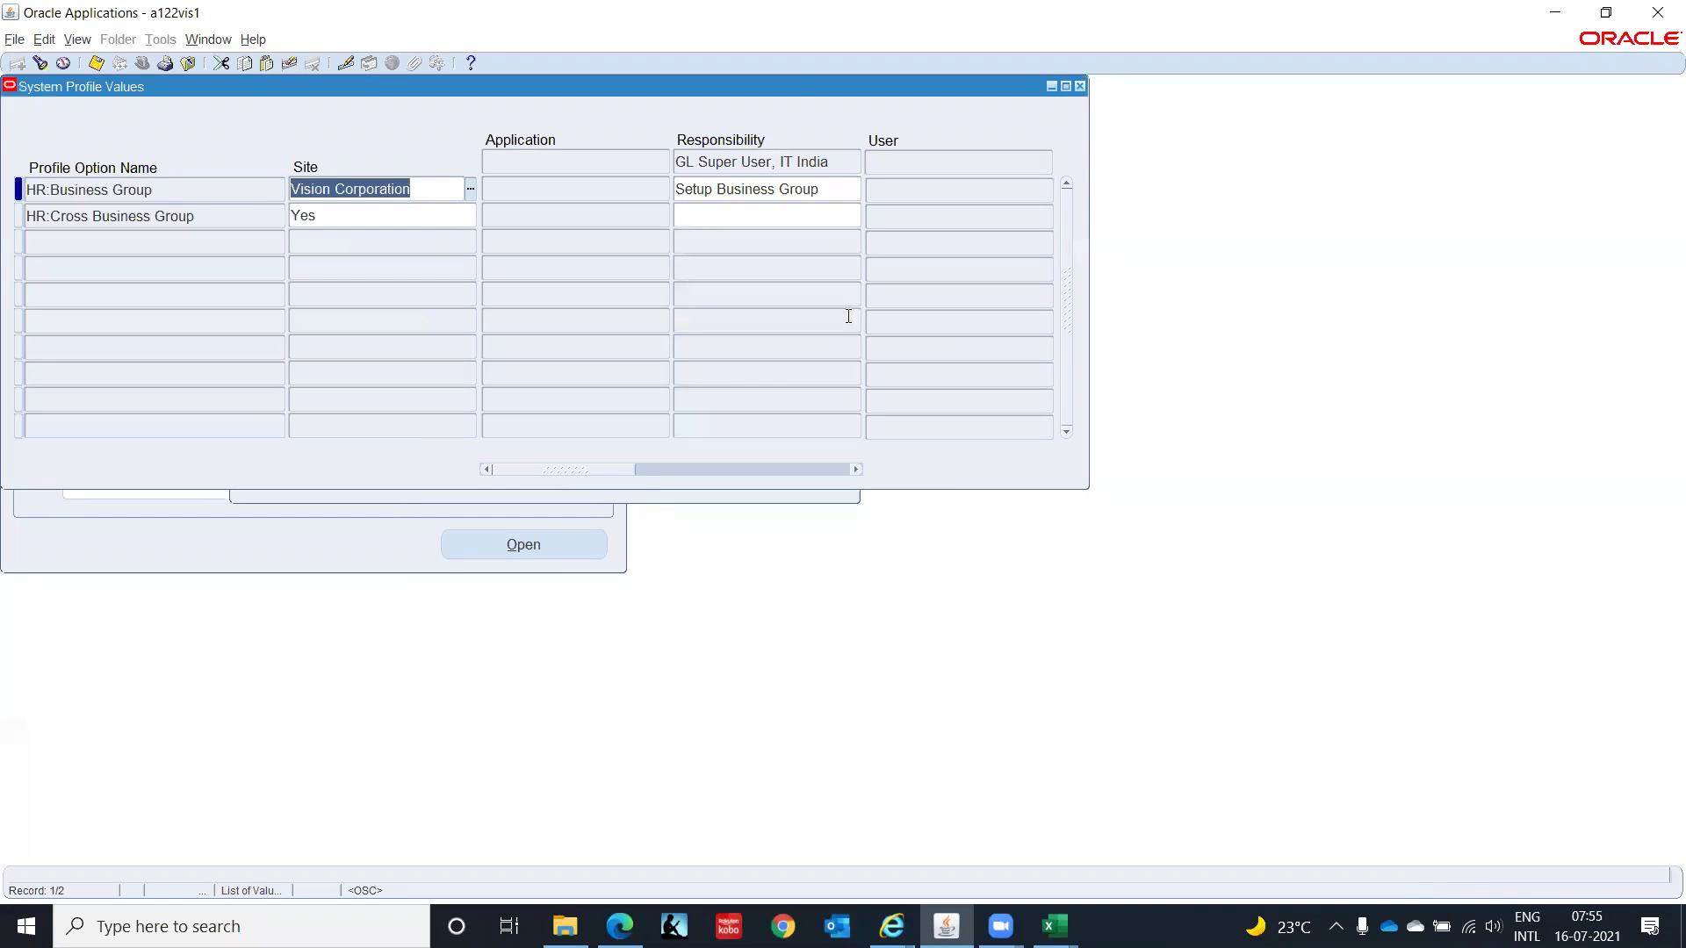
Step: Set HR:Business Group to IT Corporation(India) for the GL Super User, IT India responsibility and save the profile value
left_click(834, 190)
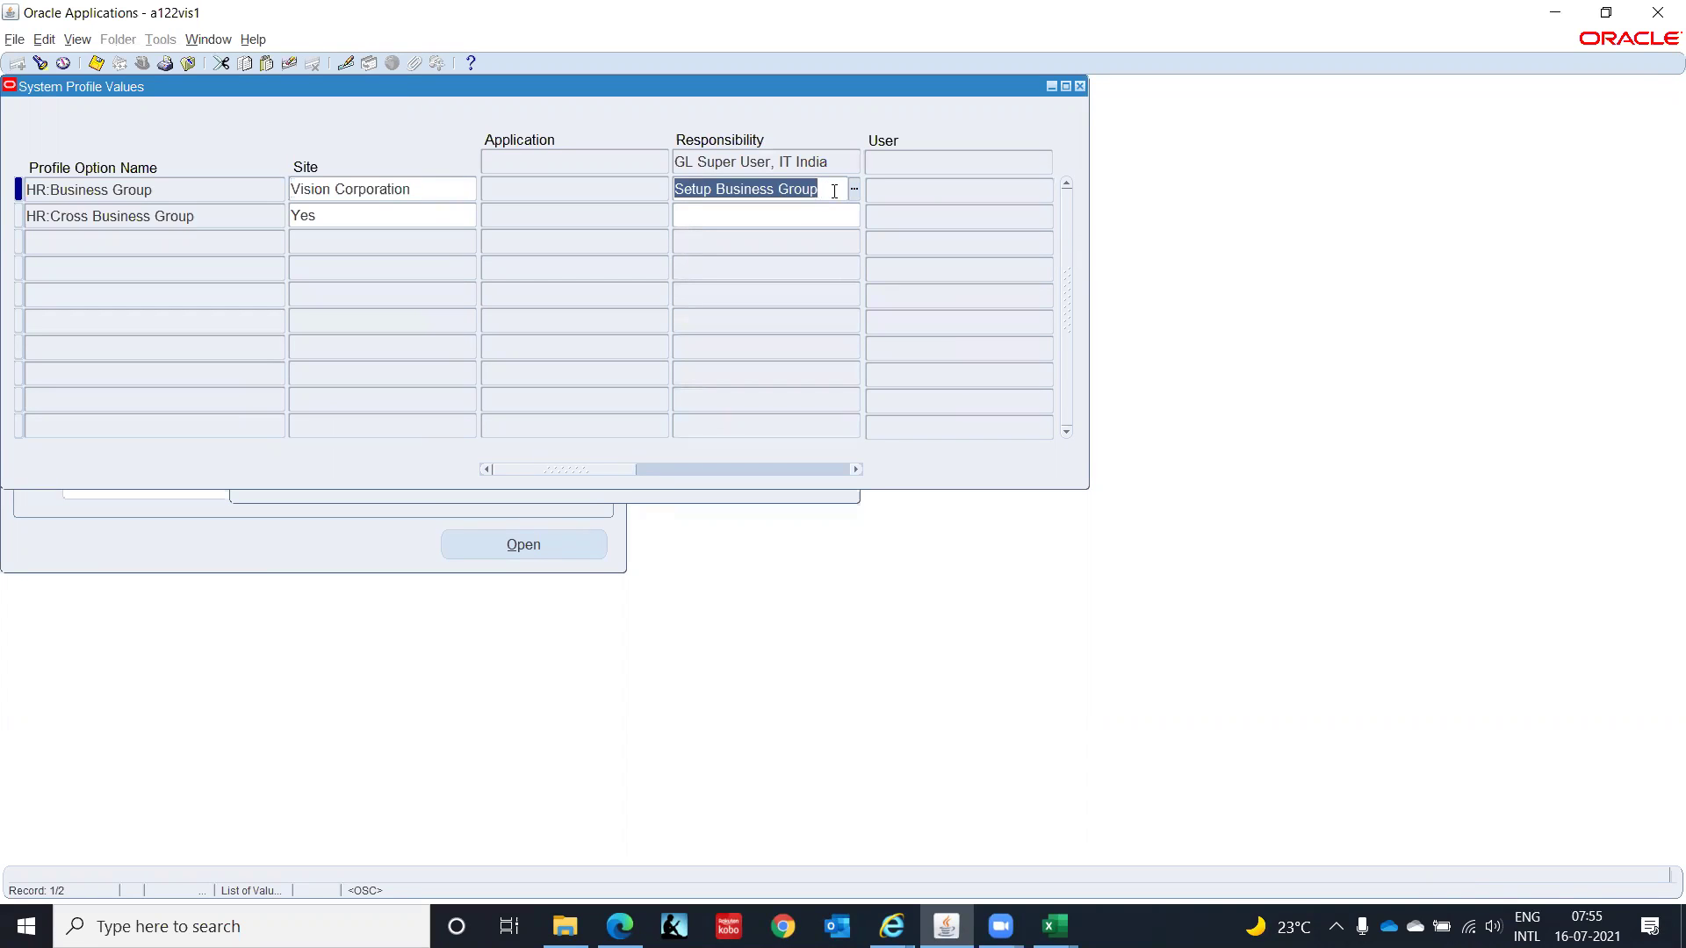
type("IT")
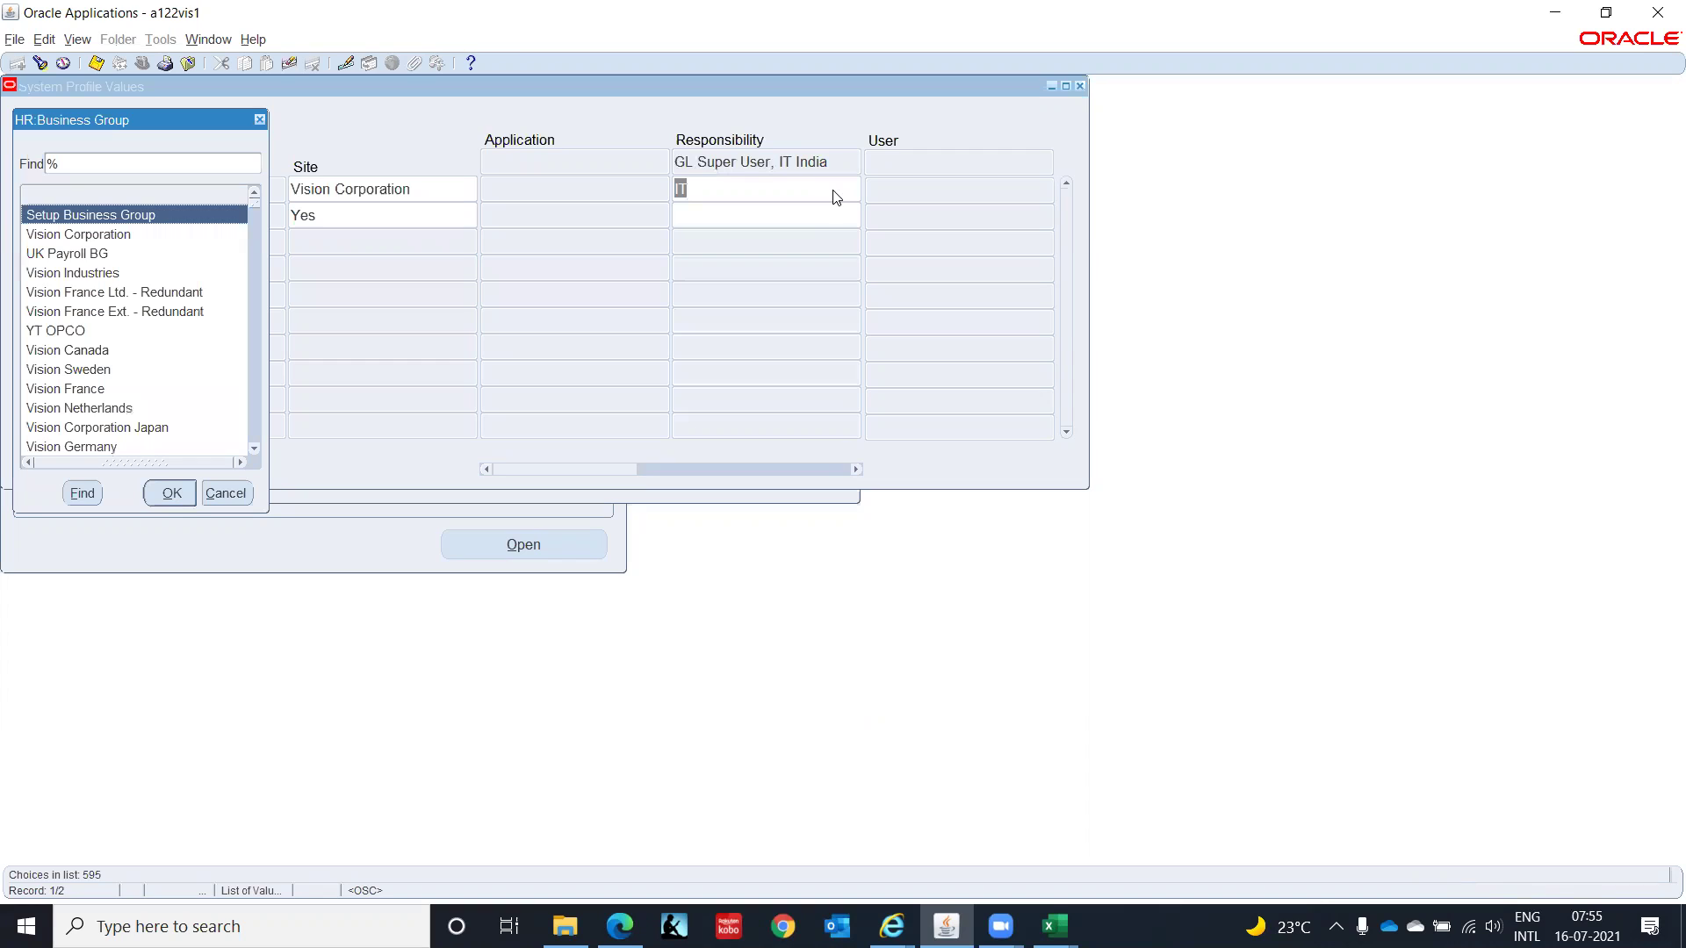
type("i")
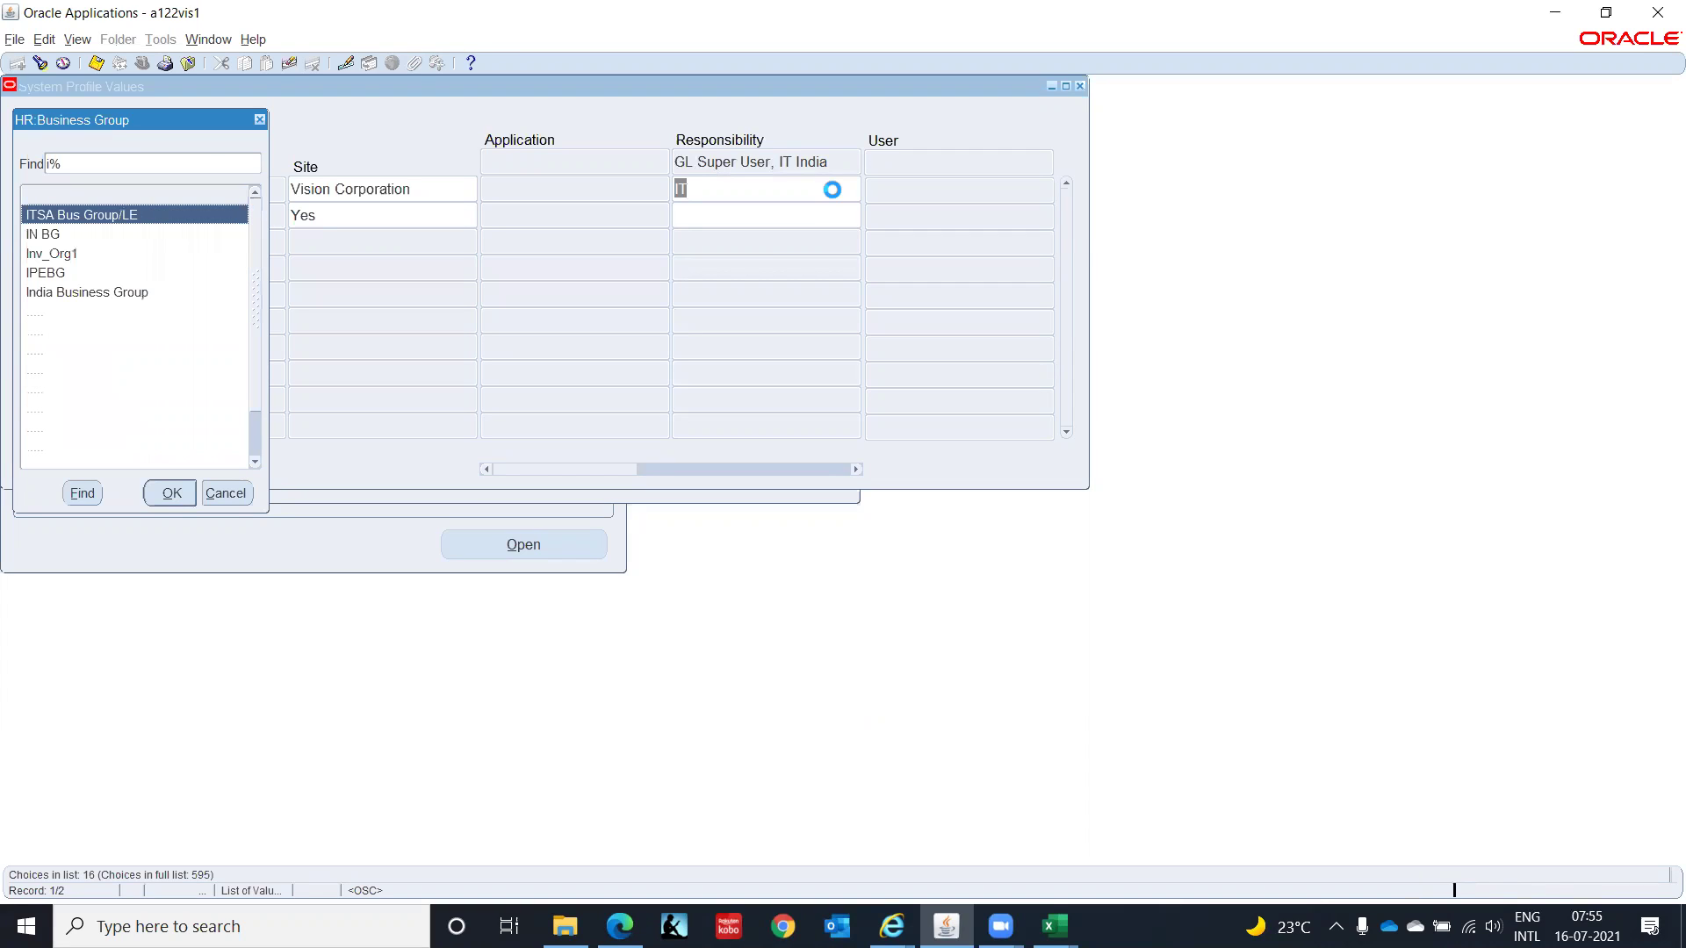
type("t")
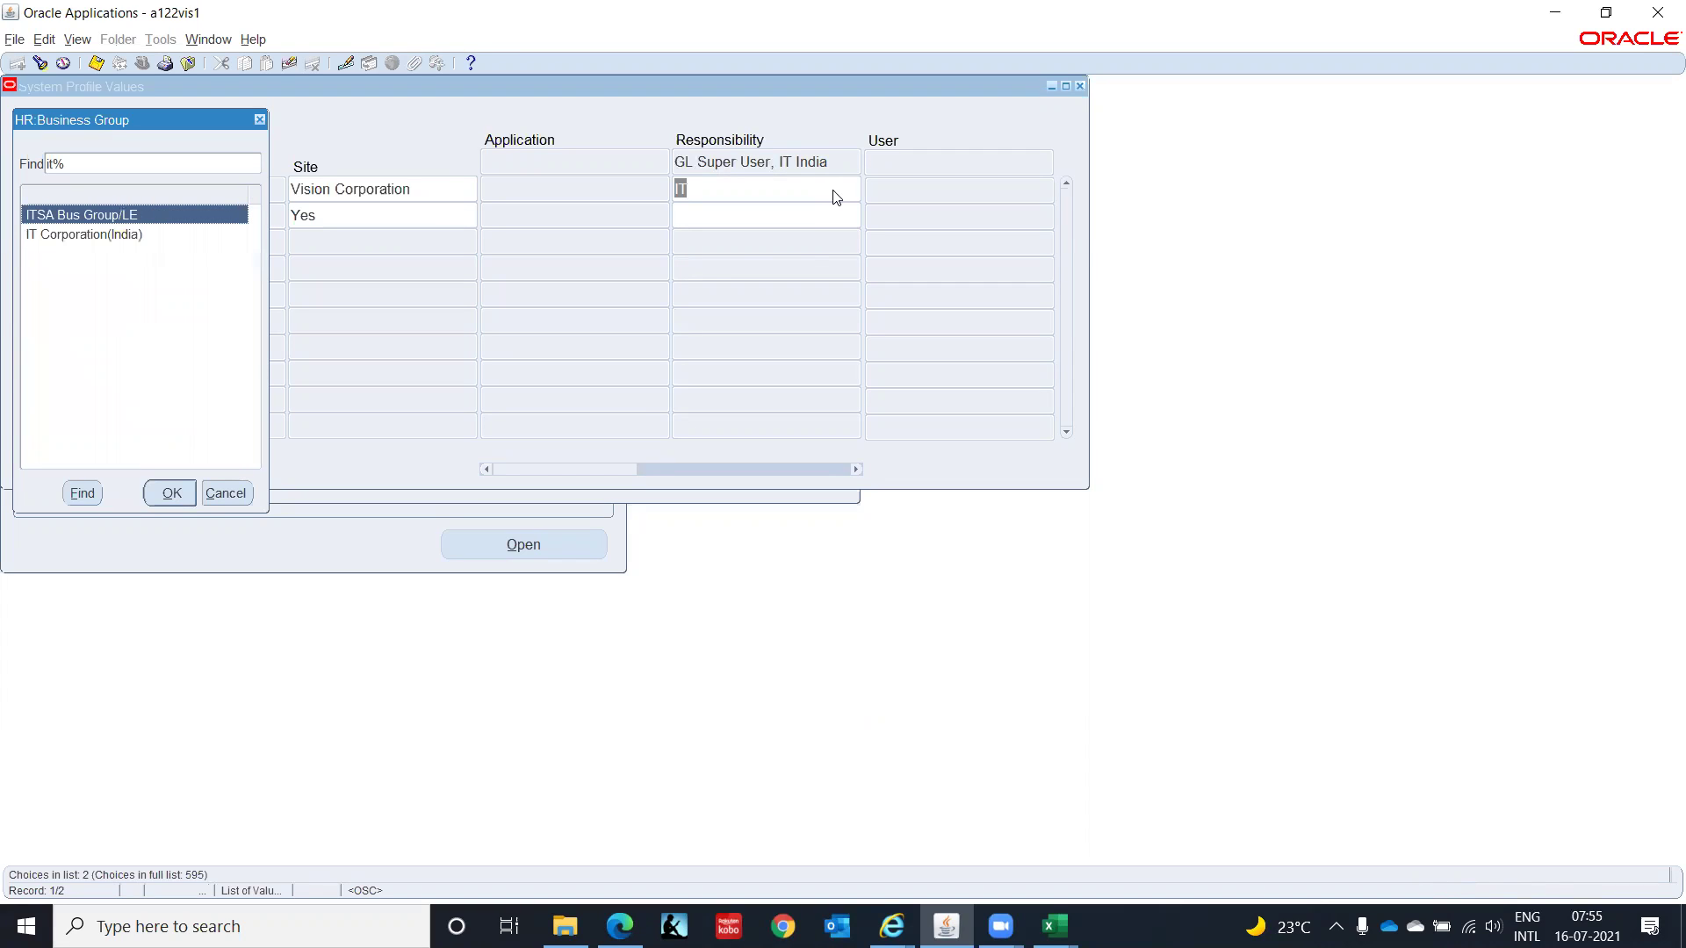
key("Down")
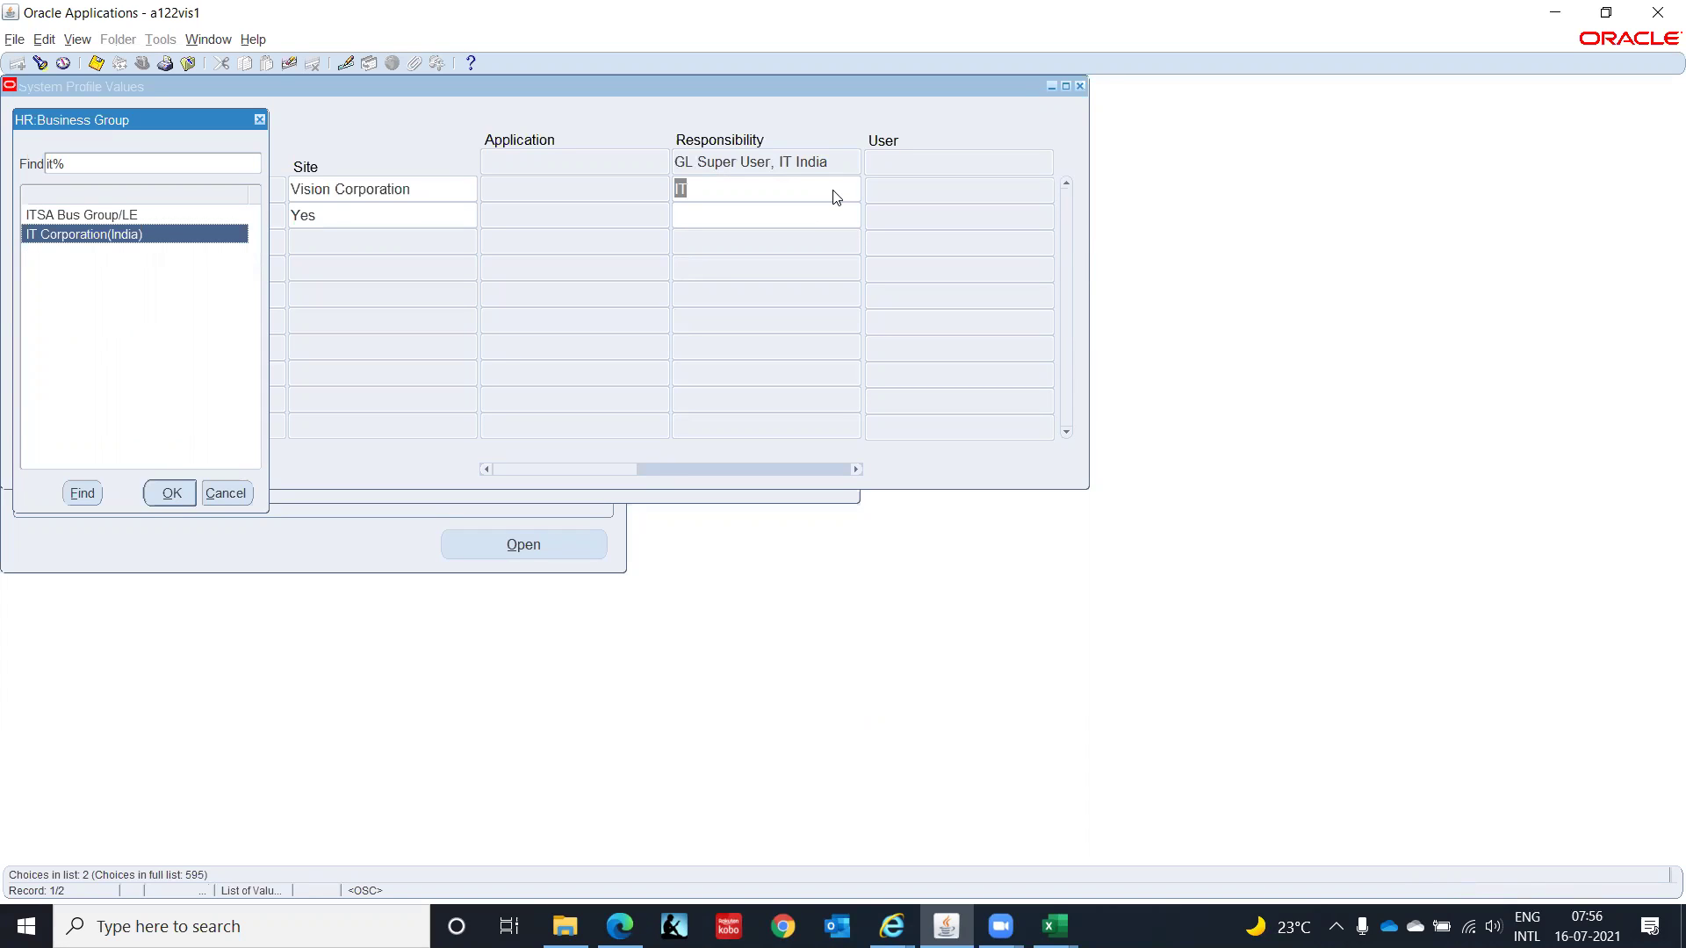
key("Return")
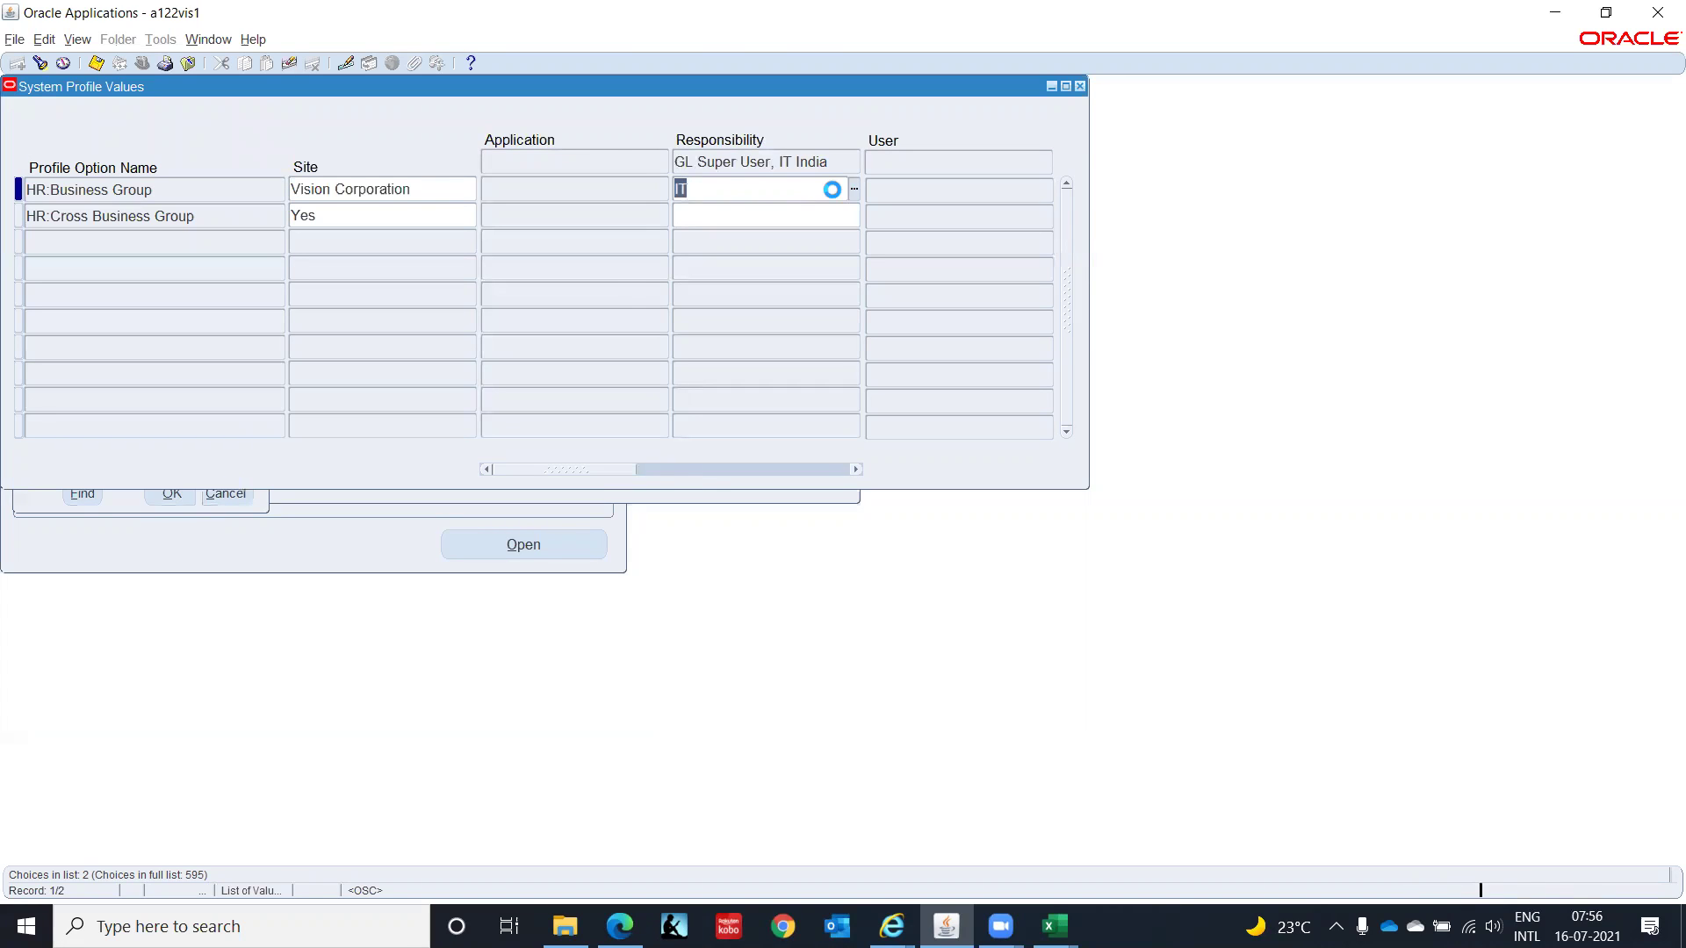
key("Tab")
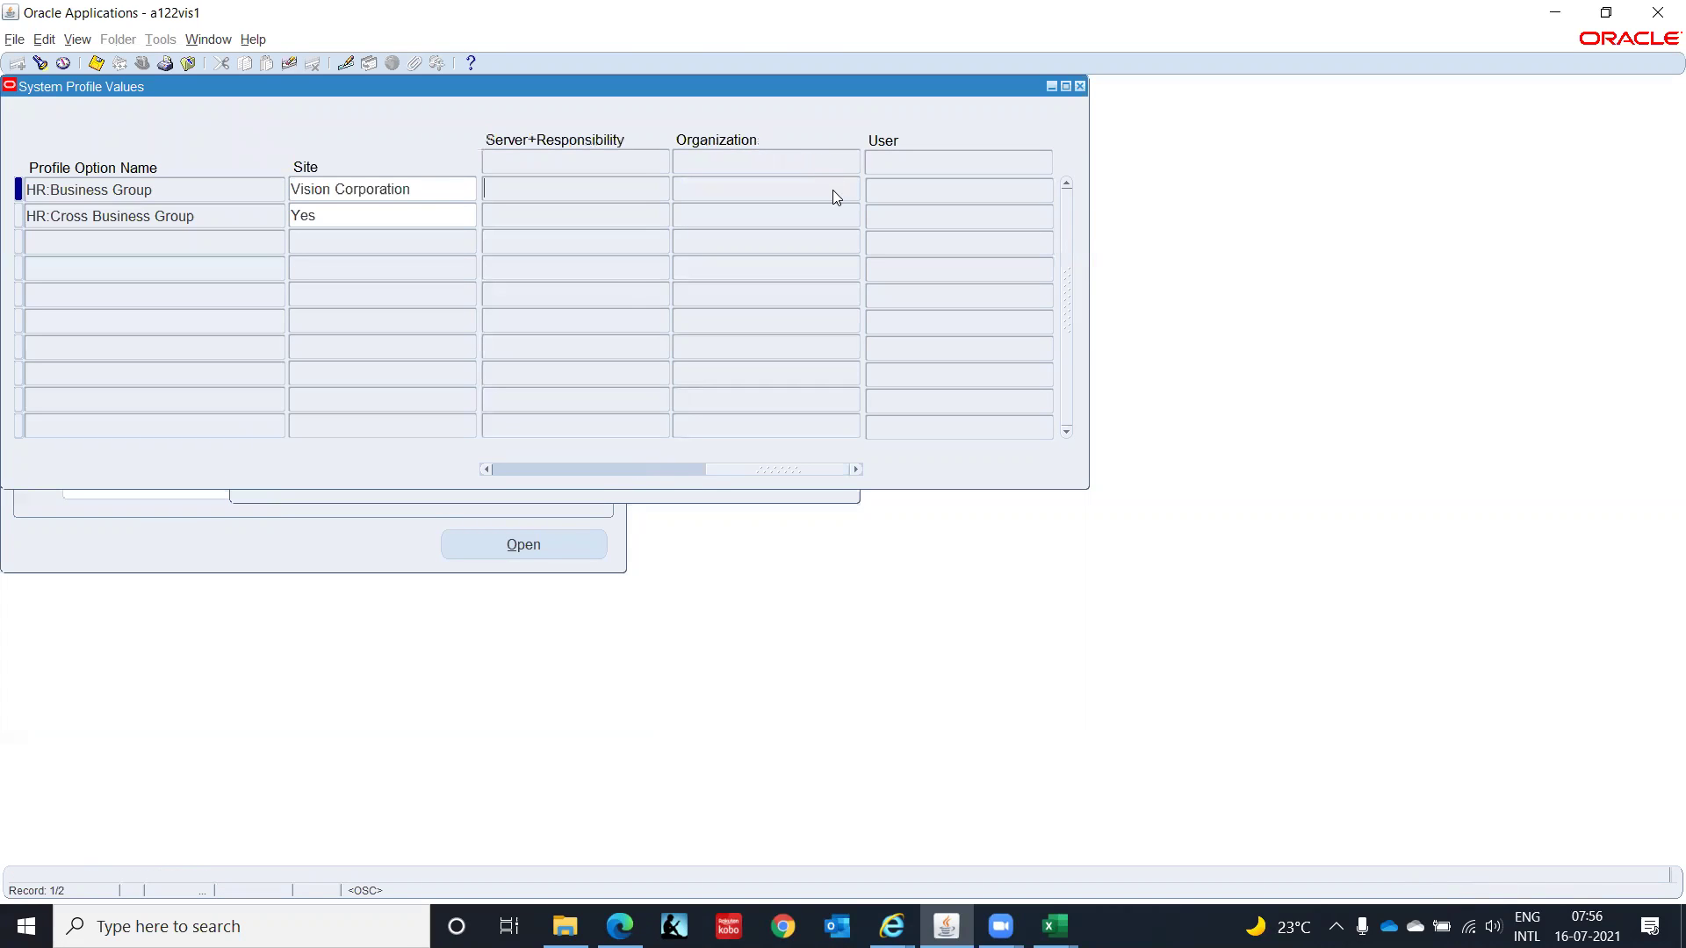
left_click(761, 464)
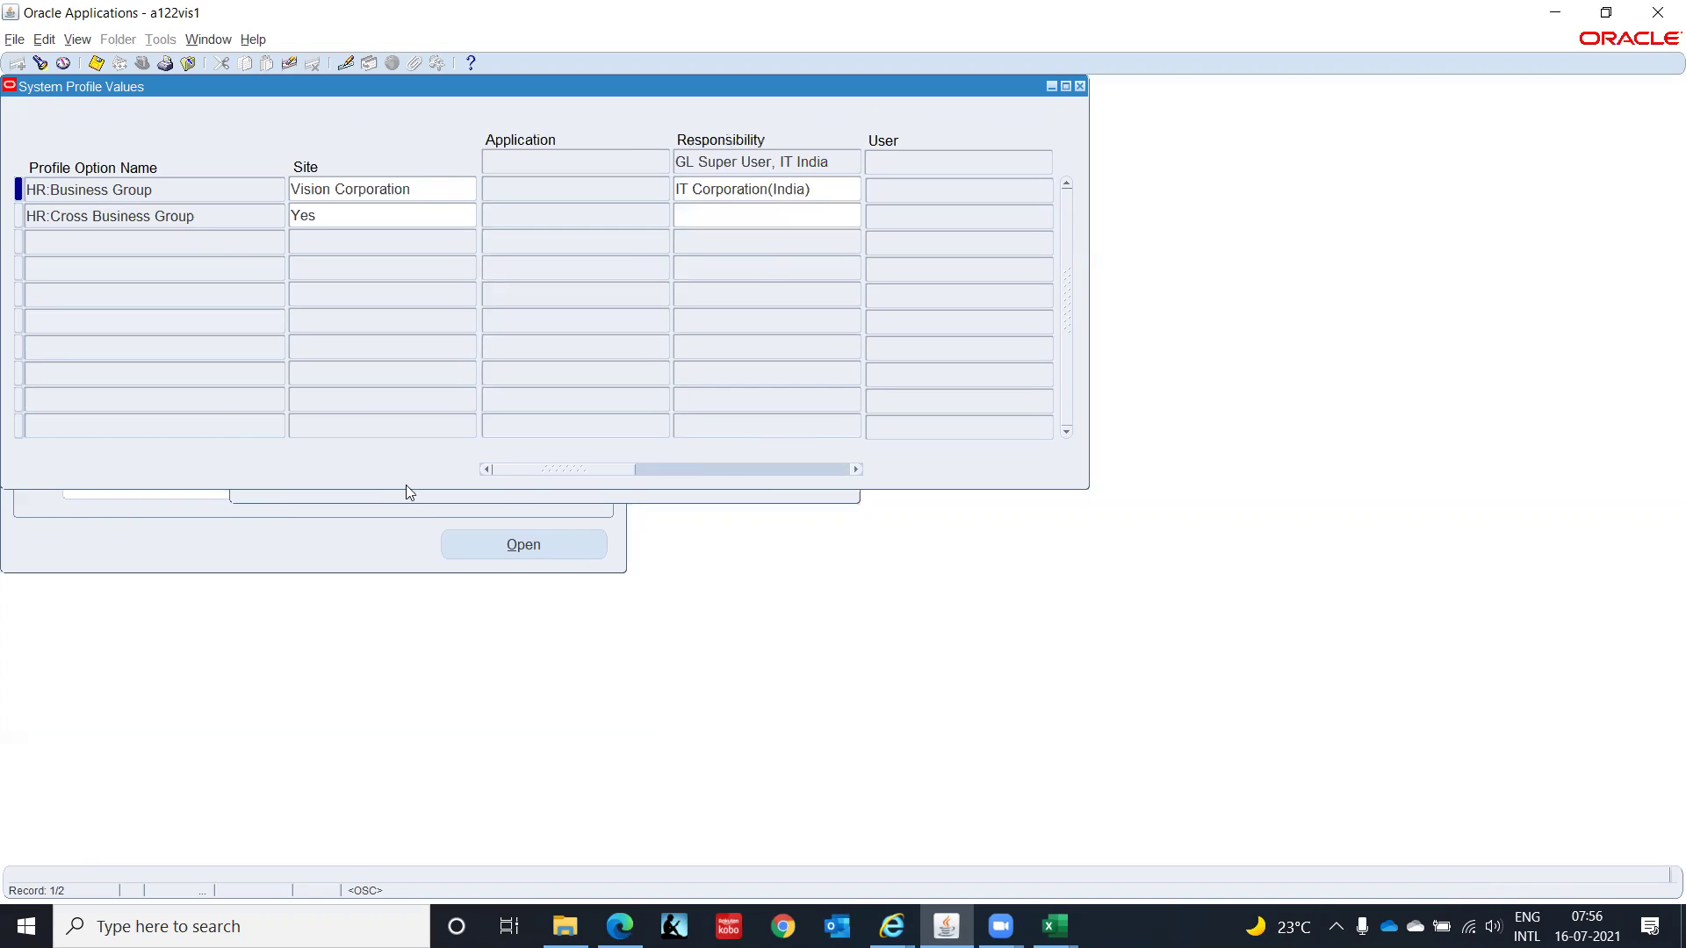
left_click(827, 190)
key("ctrl+s")
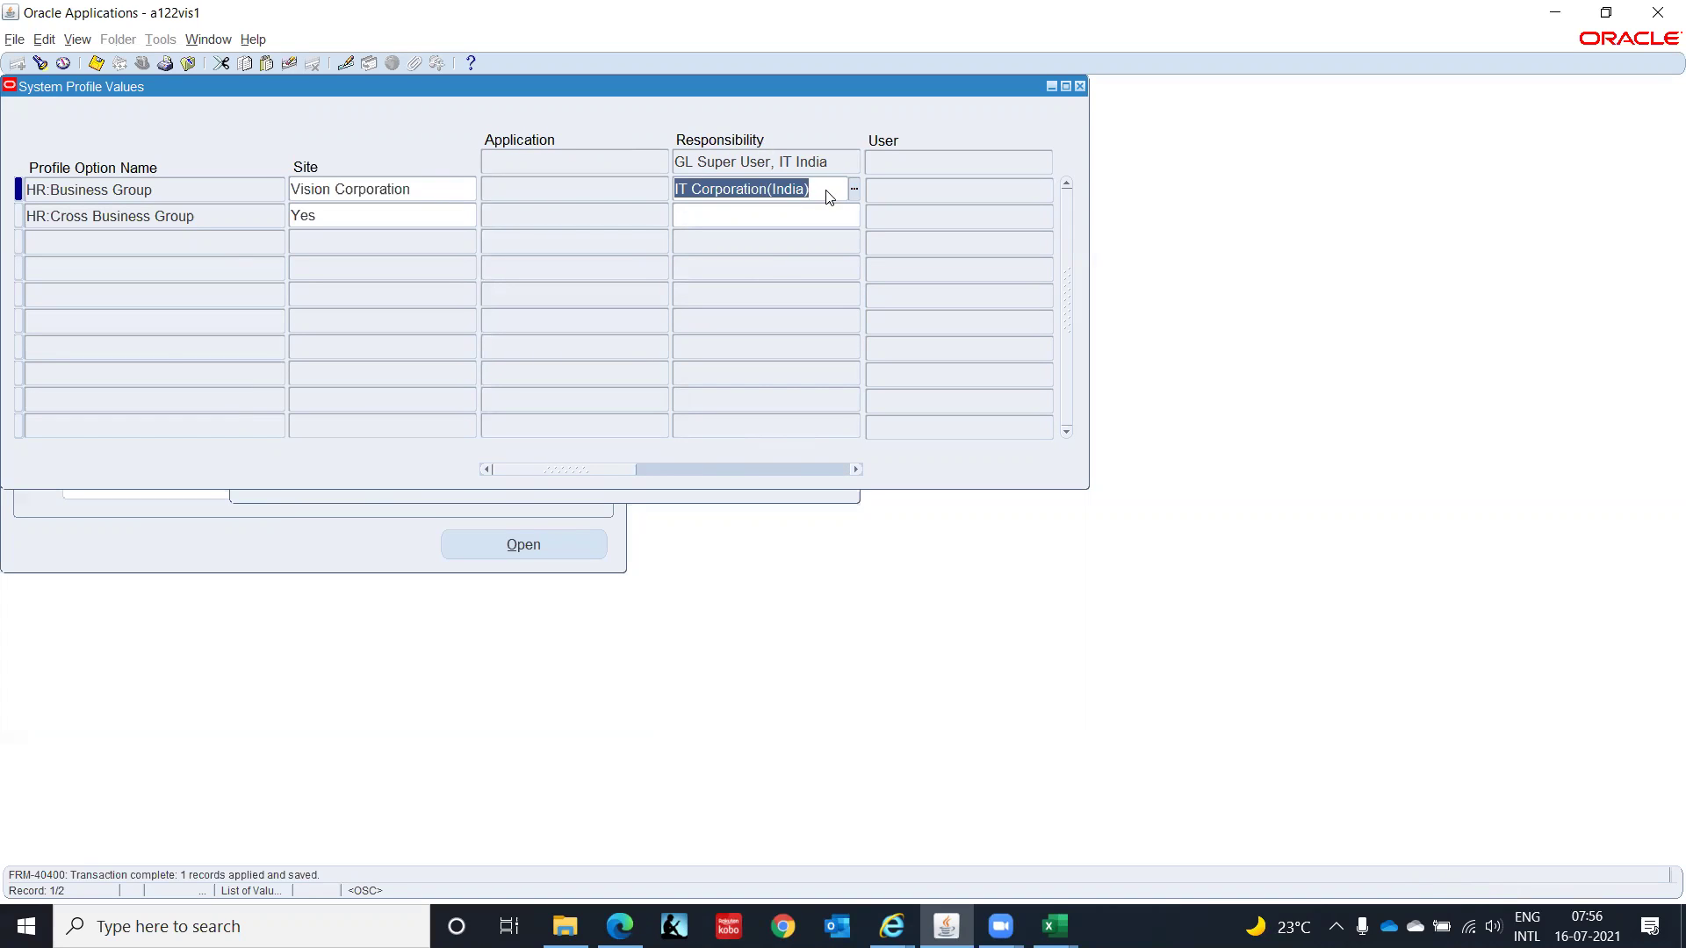
Step: Find the system profile values matching HR%Bus% for the HRMS Super User, IT INDIA responsibility
left_click(41, 62)
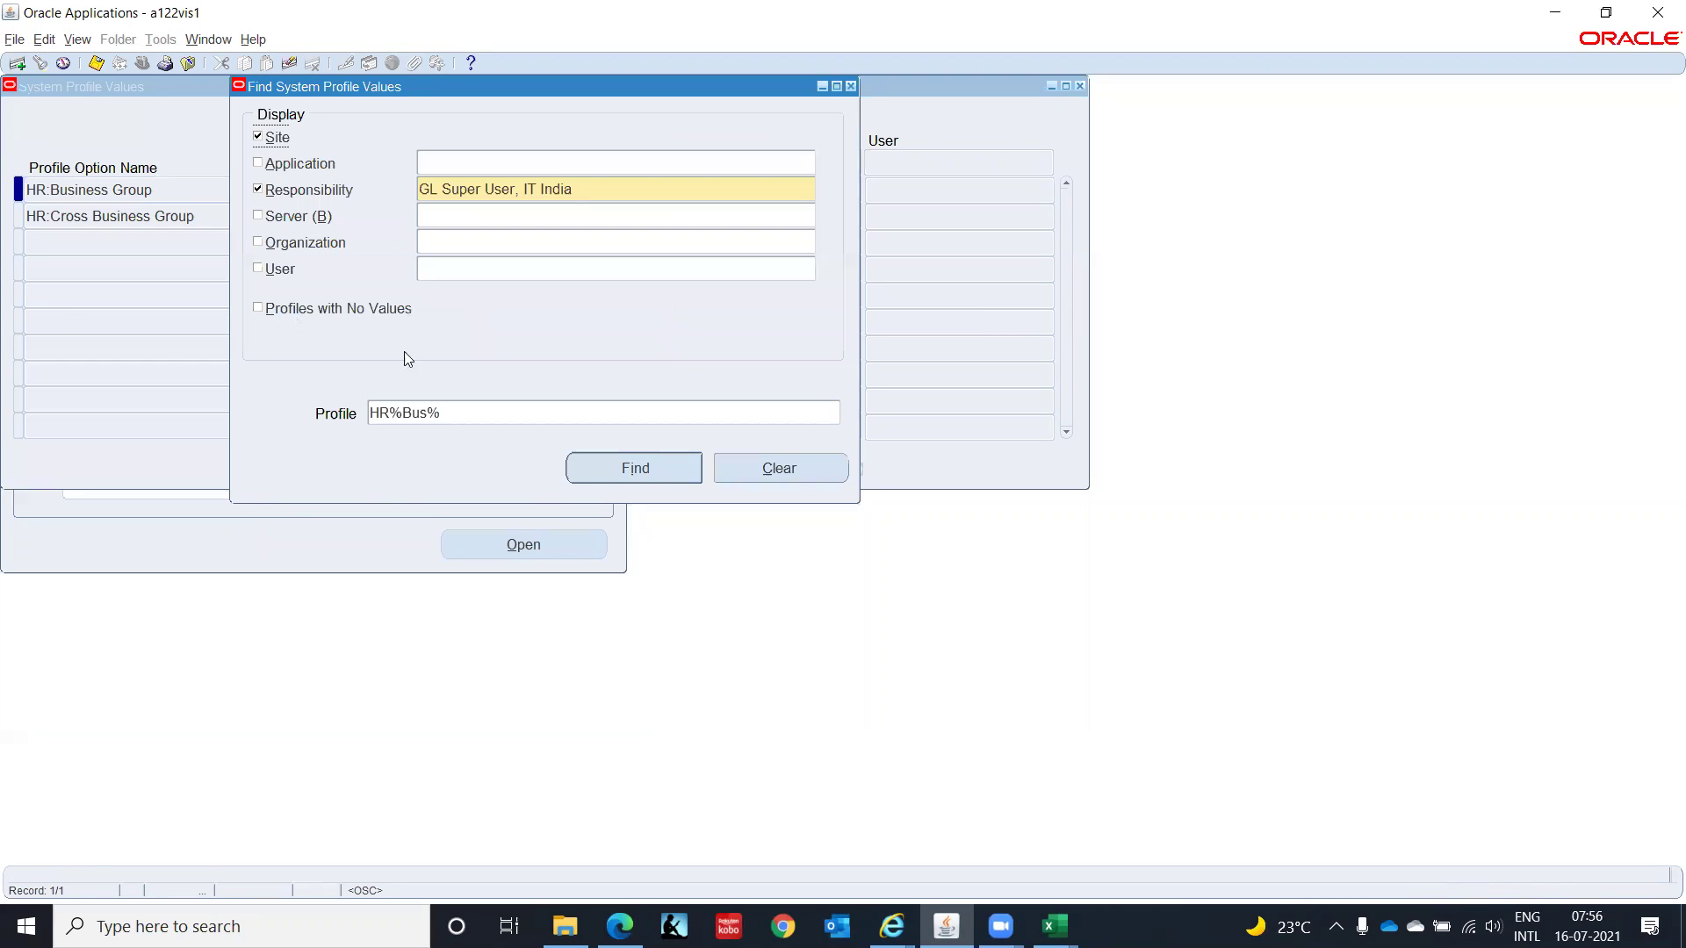
left_click(593, 190)
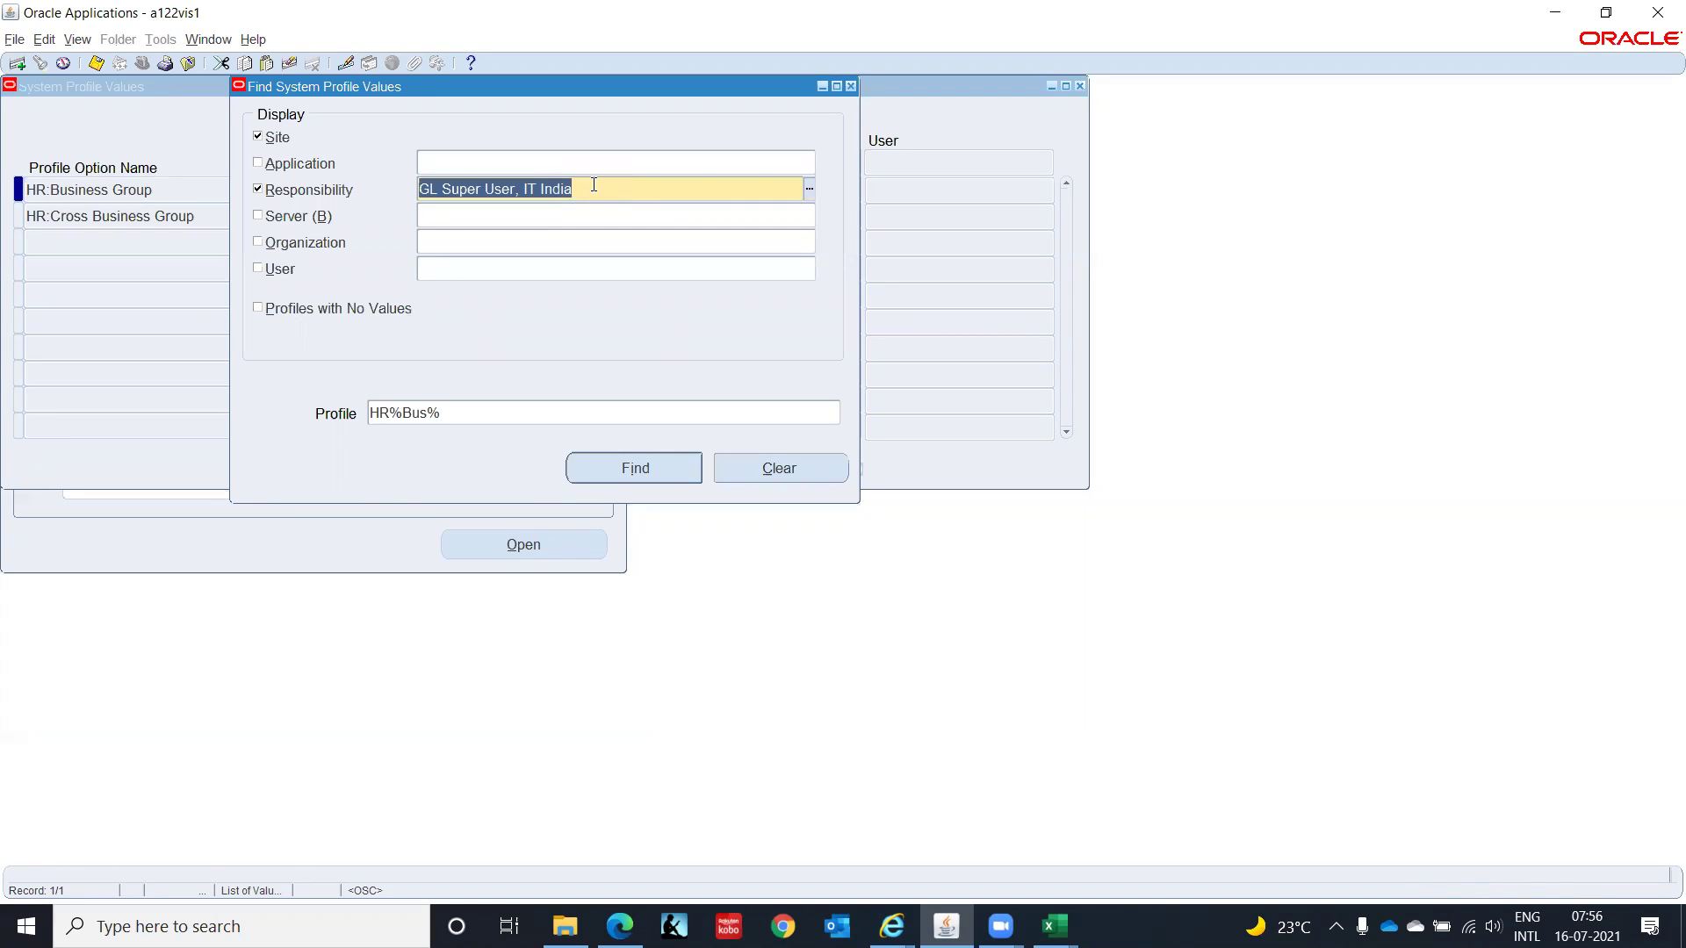
type("%IT")
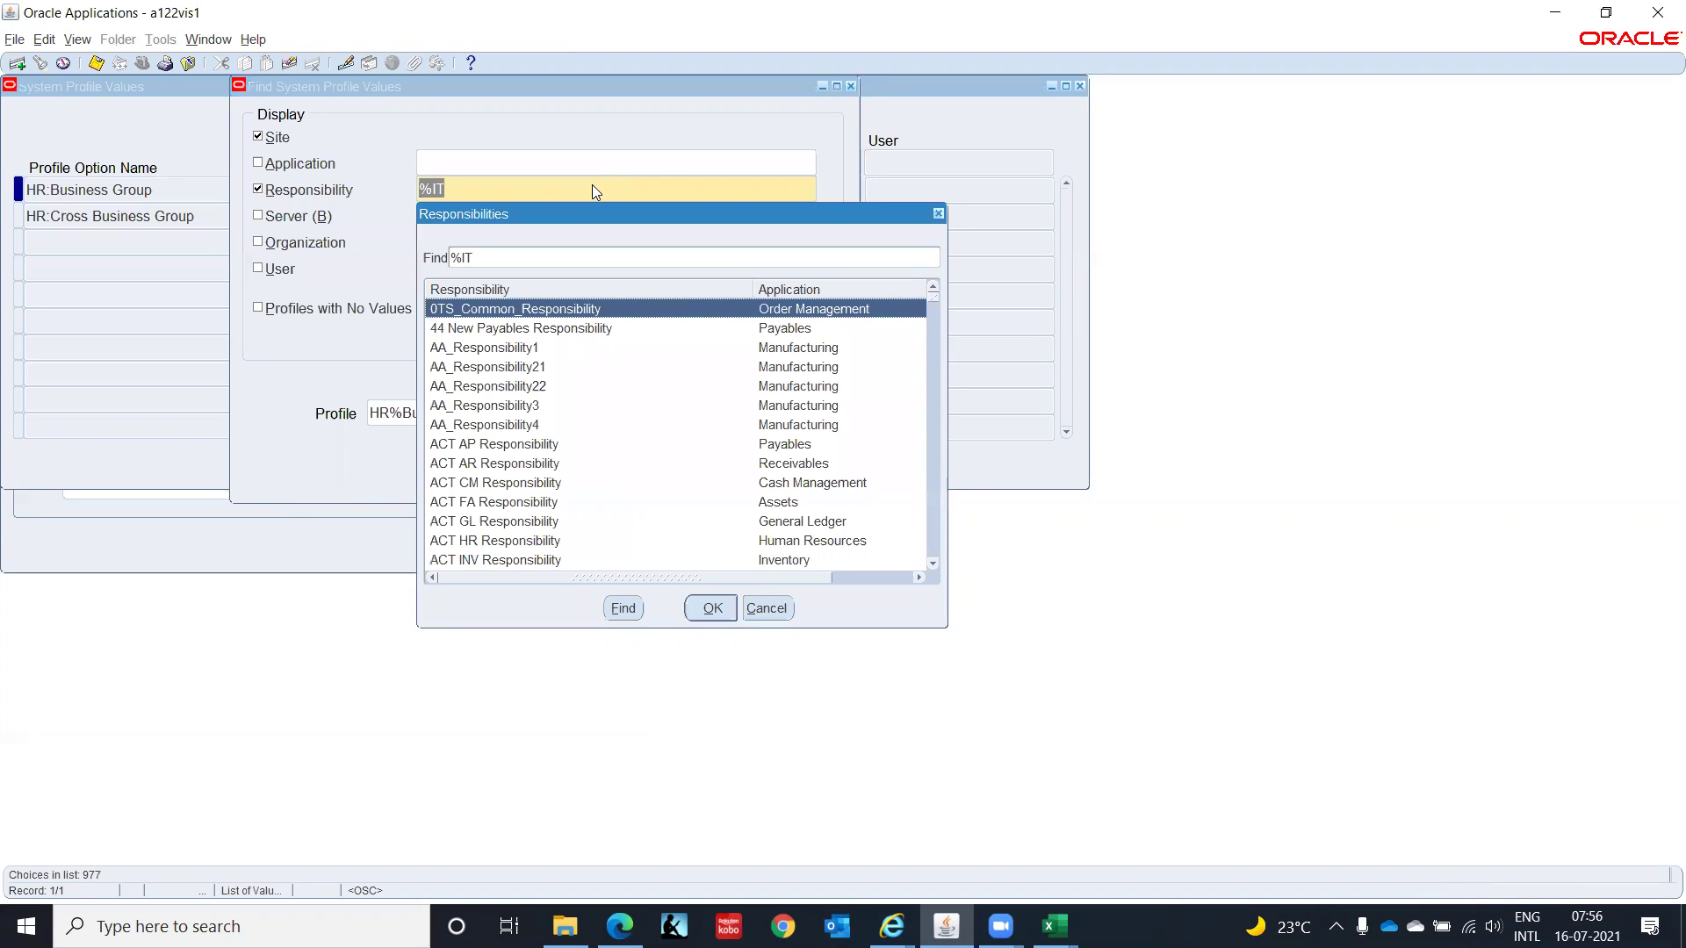
left_click(523, 260)
type("India")
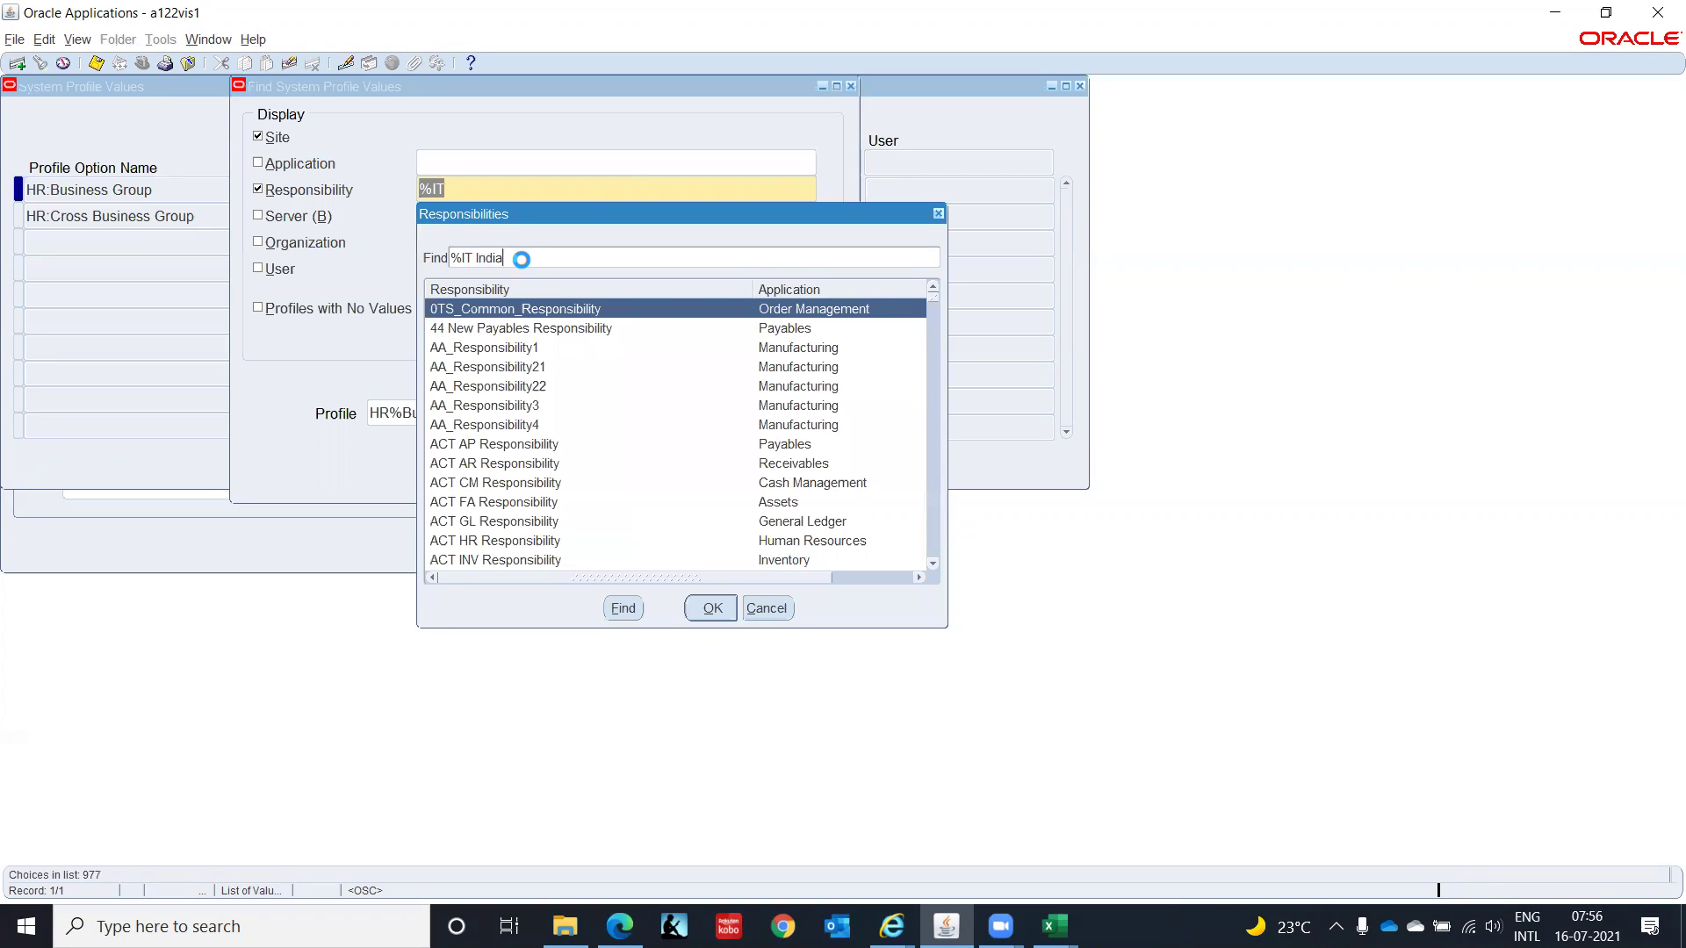
key("Return")
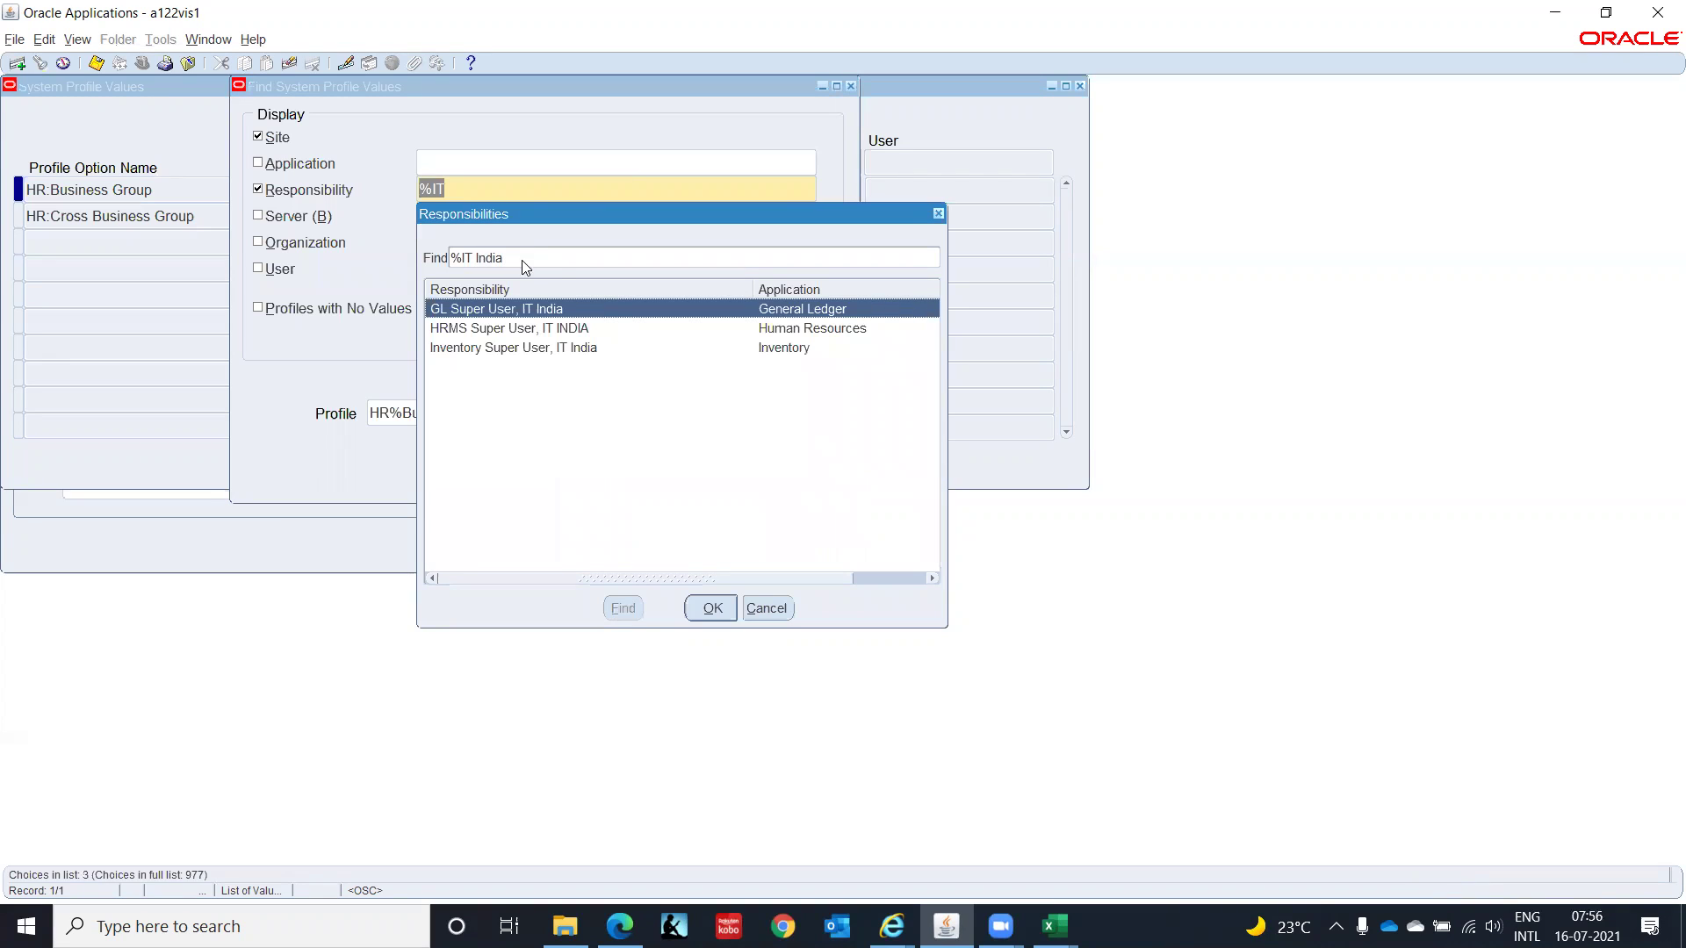
left_click(496, 332)
left_click(713, 607)
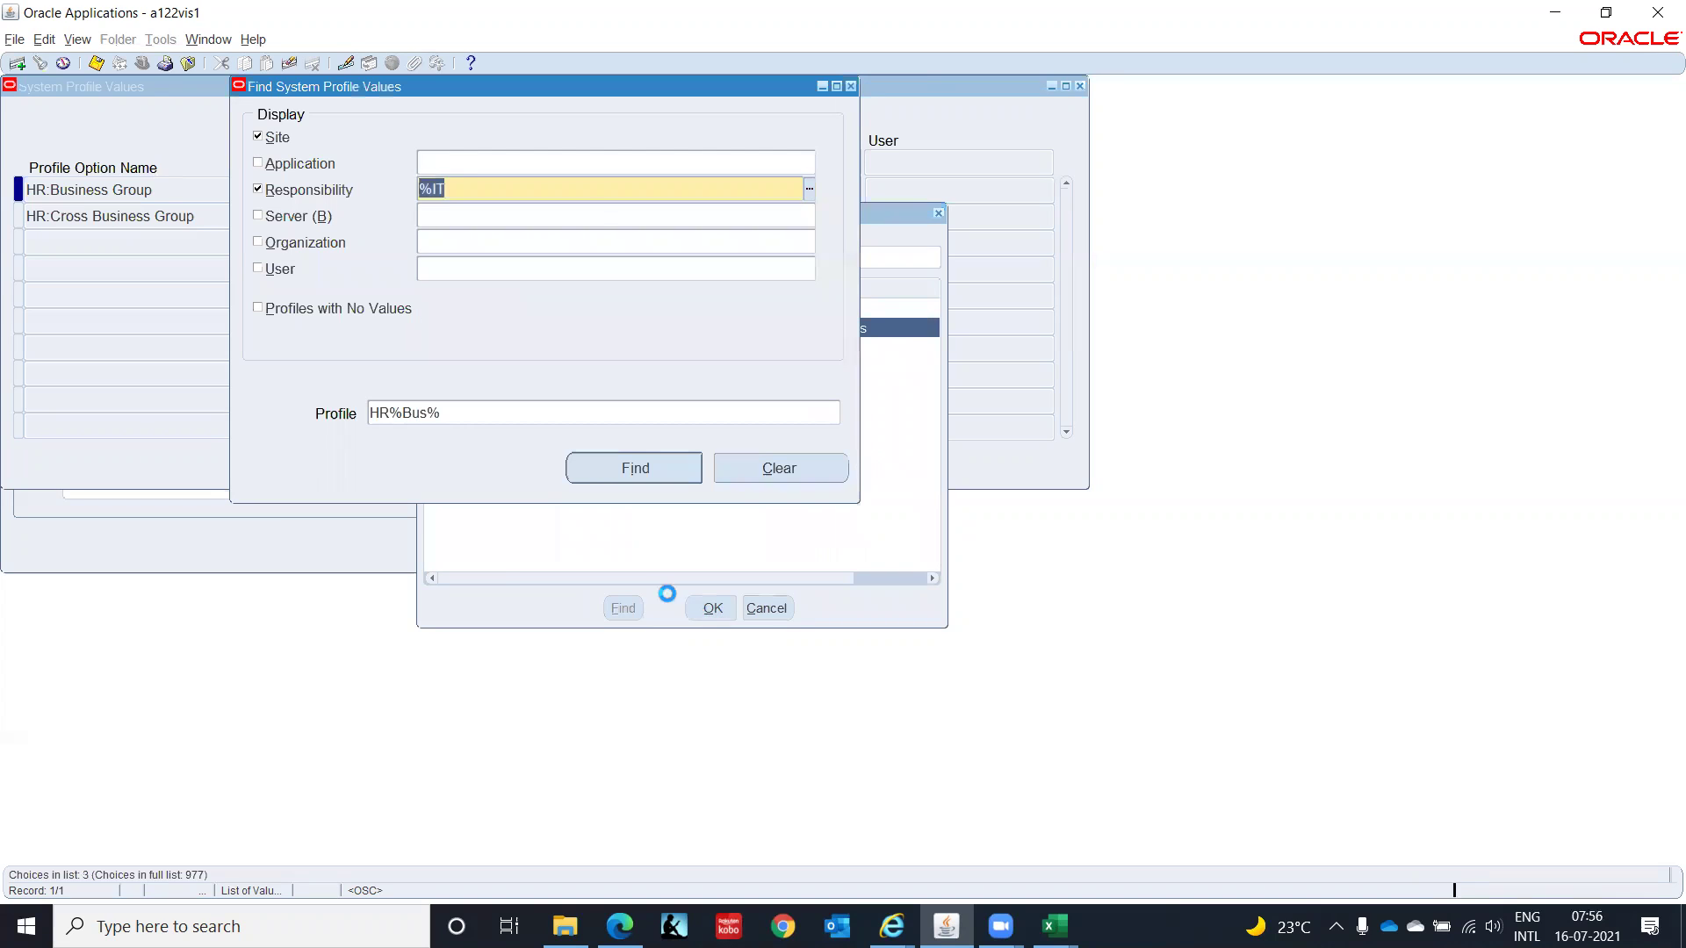
left_click(667, 468)
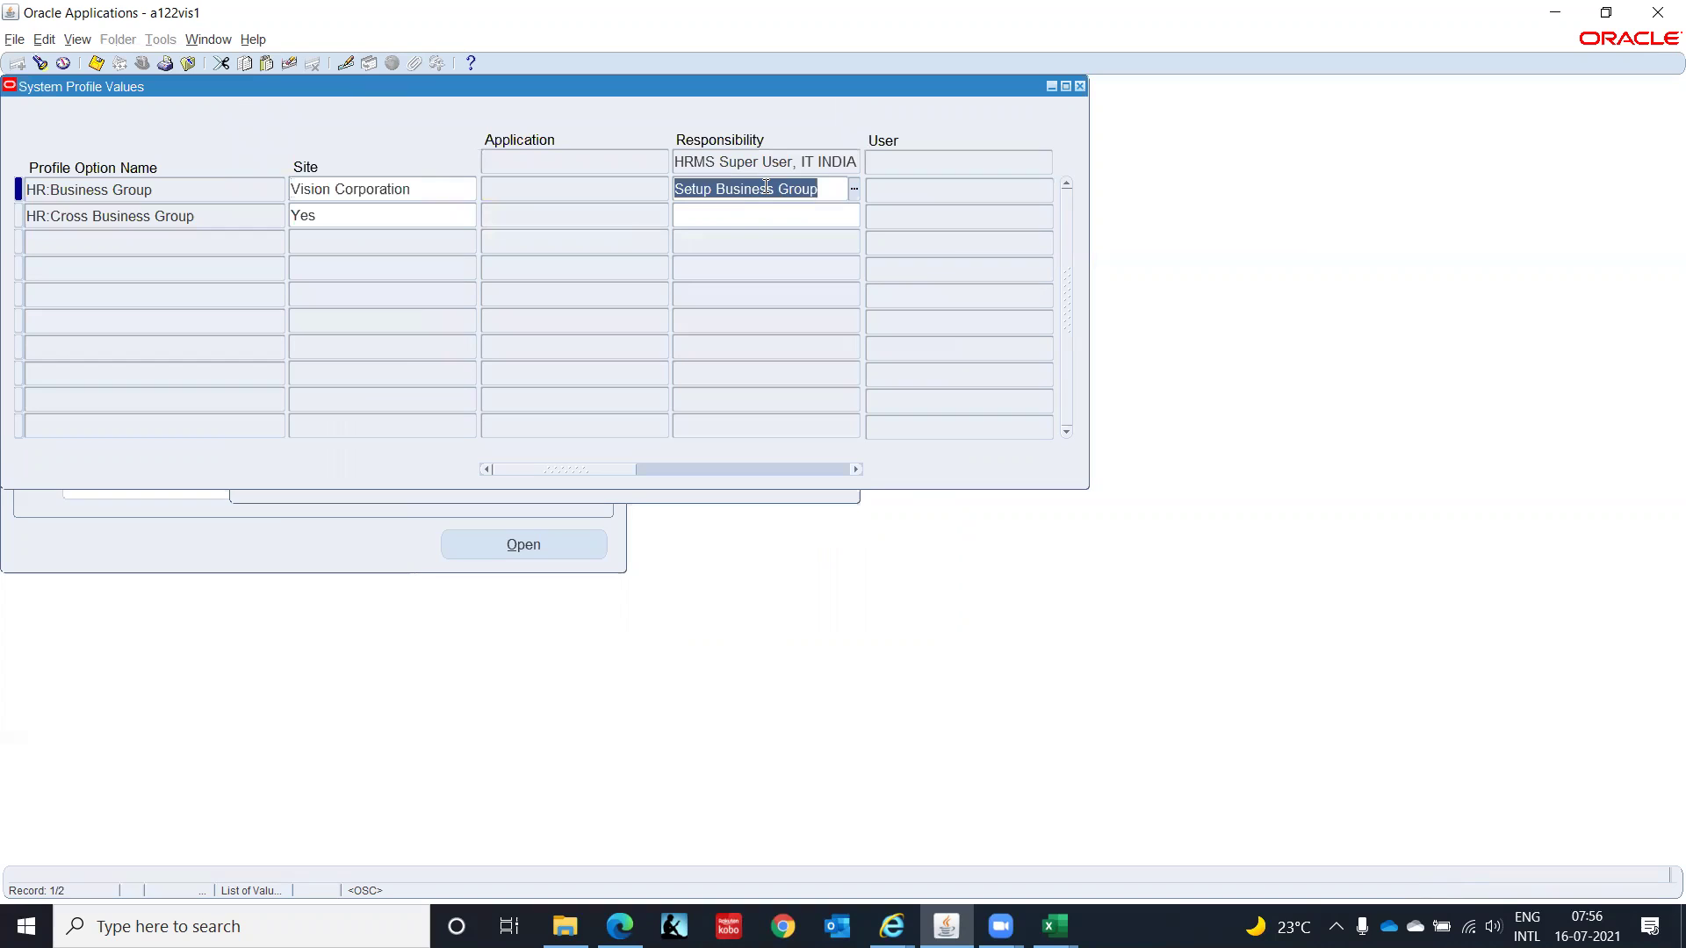
Step: Set HR:Business Group to IT Corporation(India) for the HRMS Super User, IT INDIA responsibility
type("IT Cor")
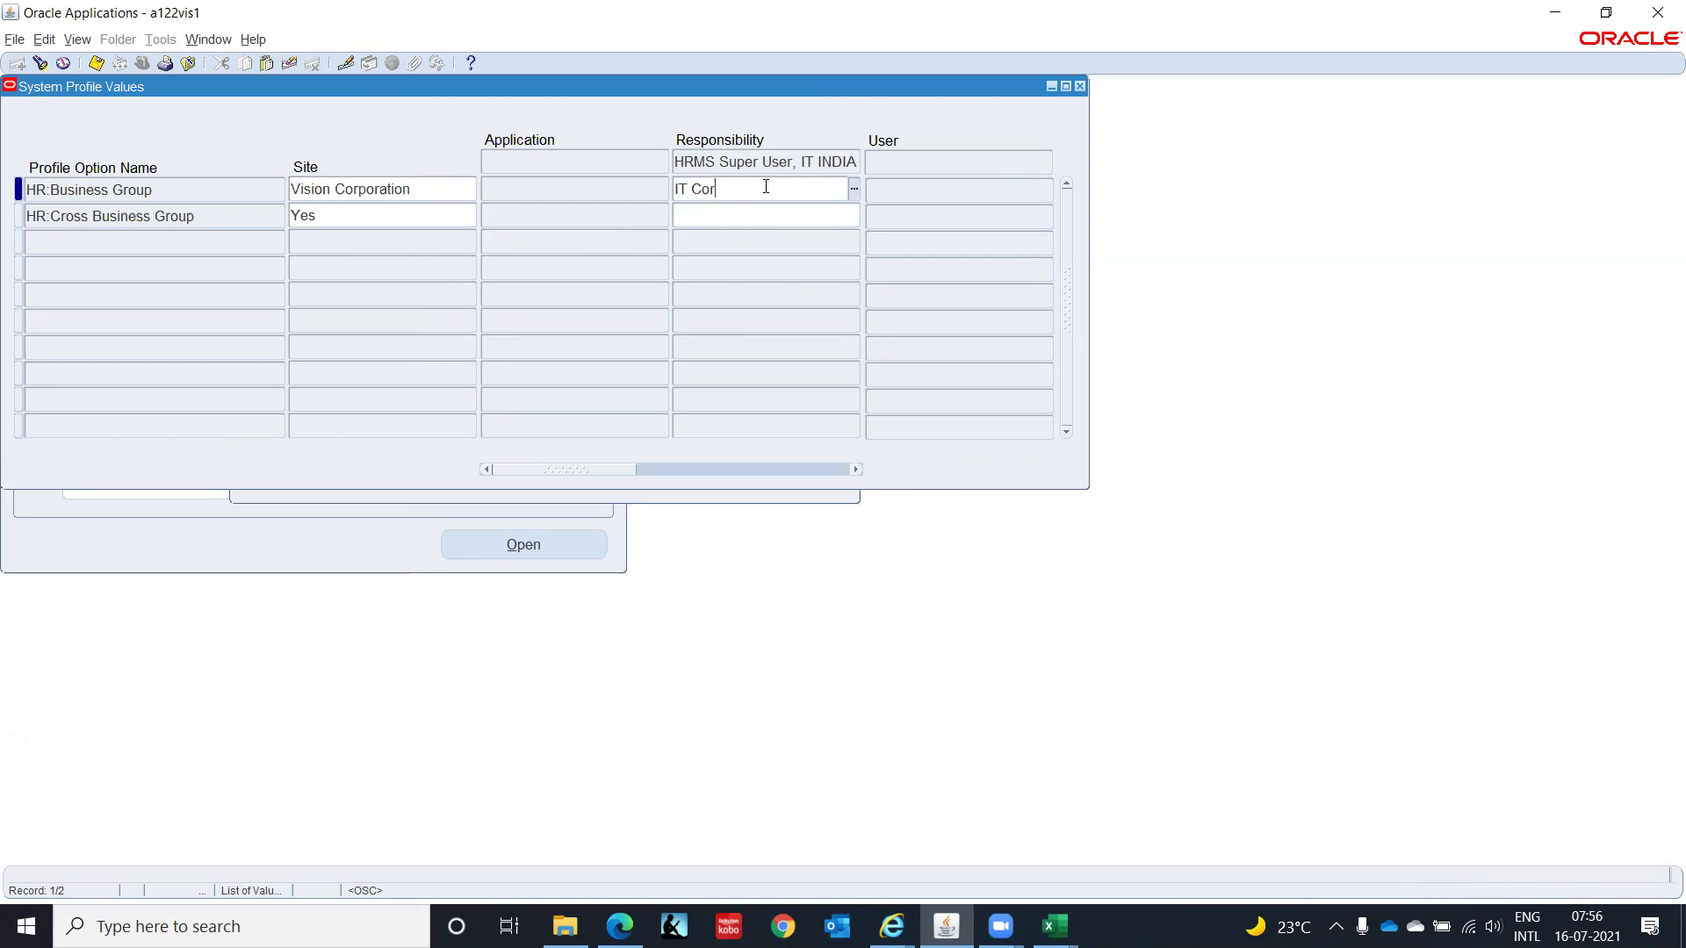
key("Tab")
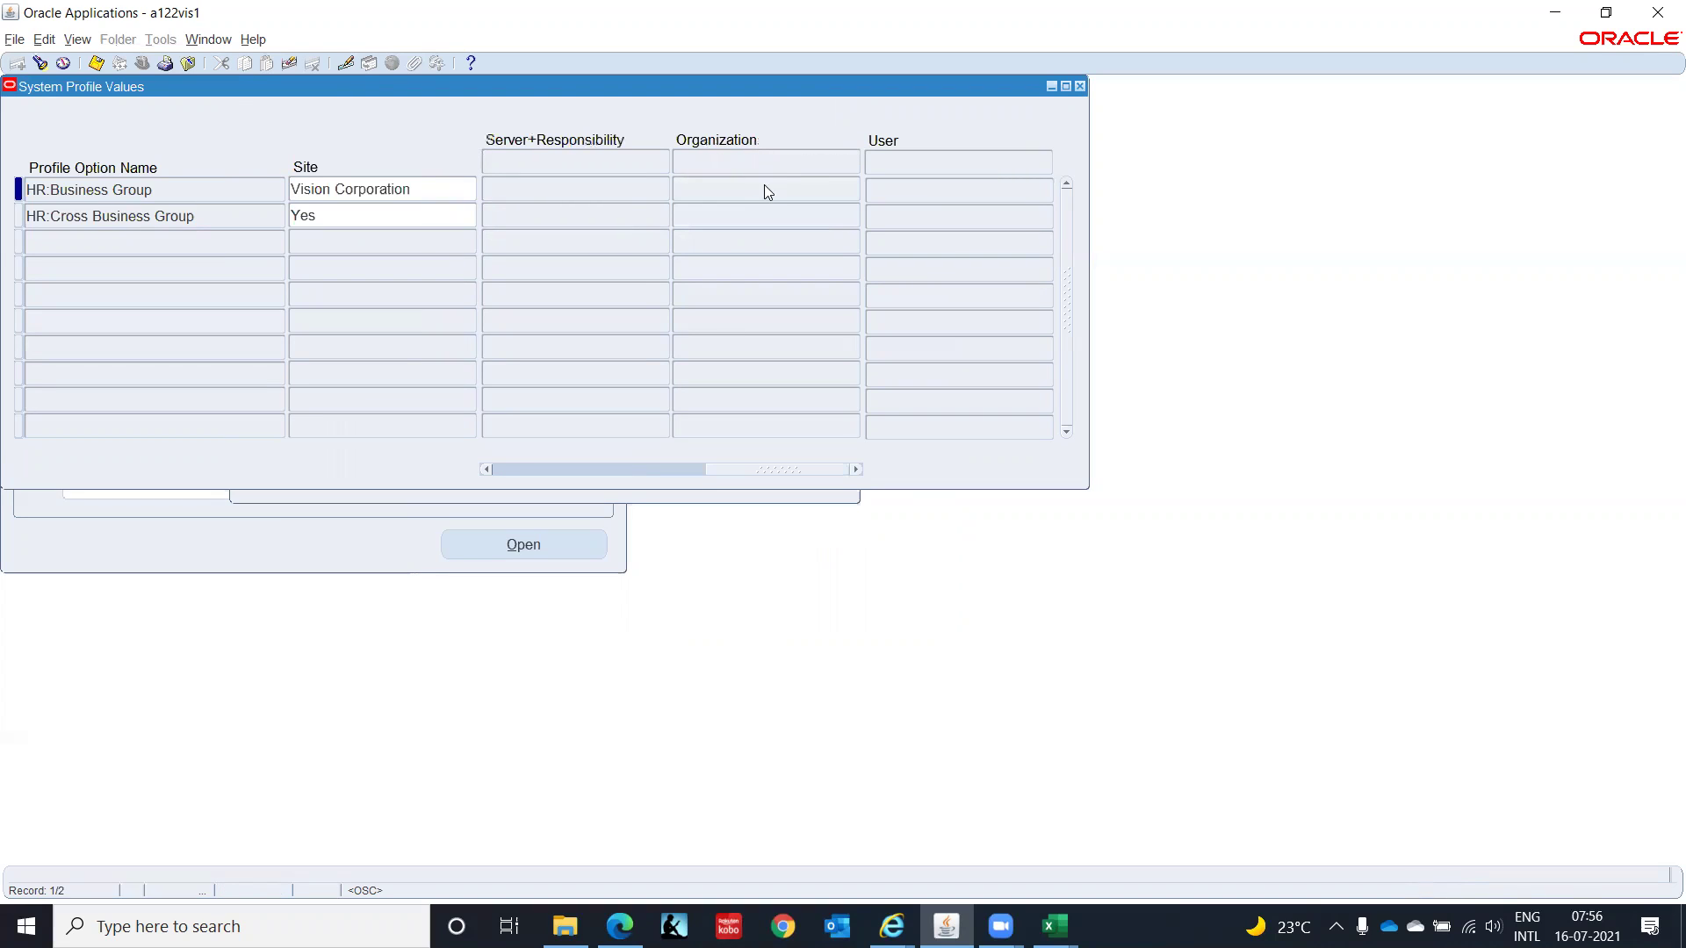
key("shift+Tab")
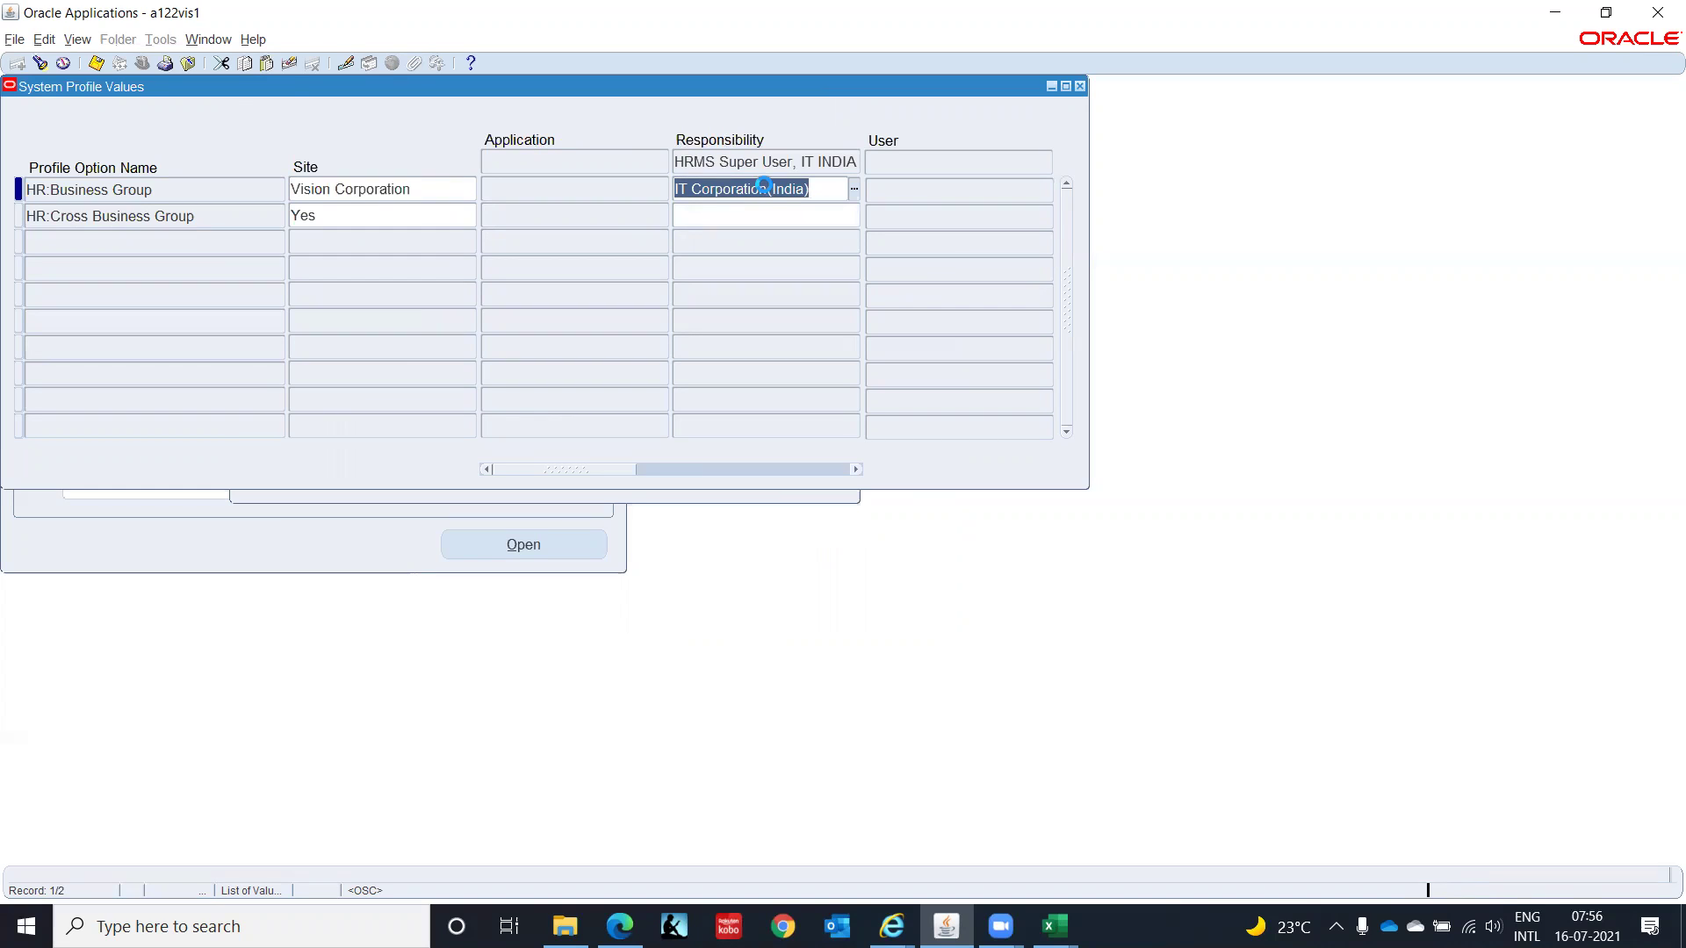
Step: Find the system profile values matching HR%Bus% for the Inventory Super User, IT India responsibility
left_click(41, 65)
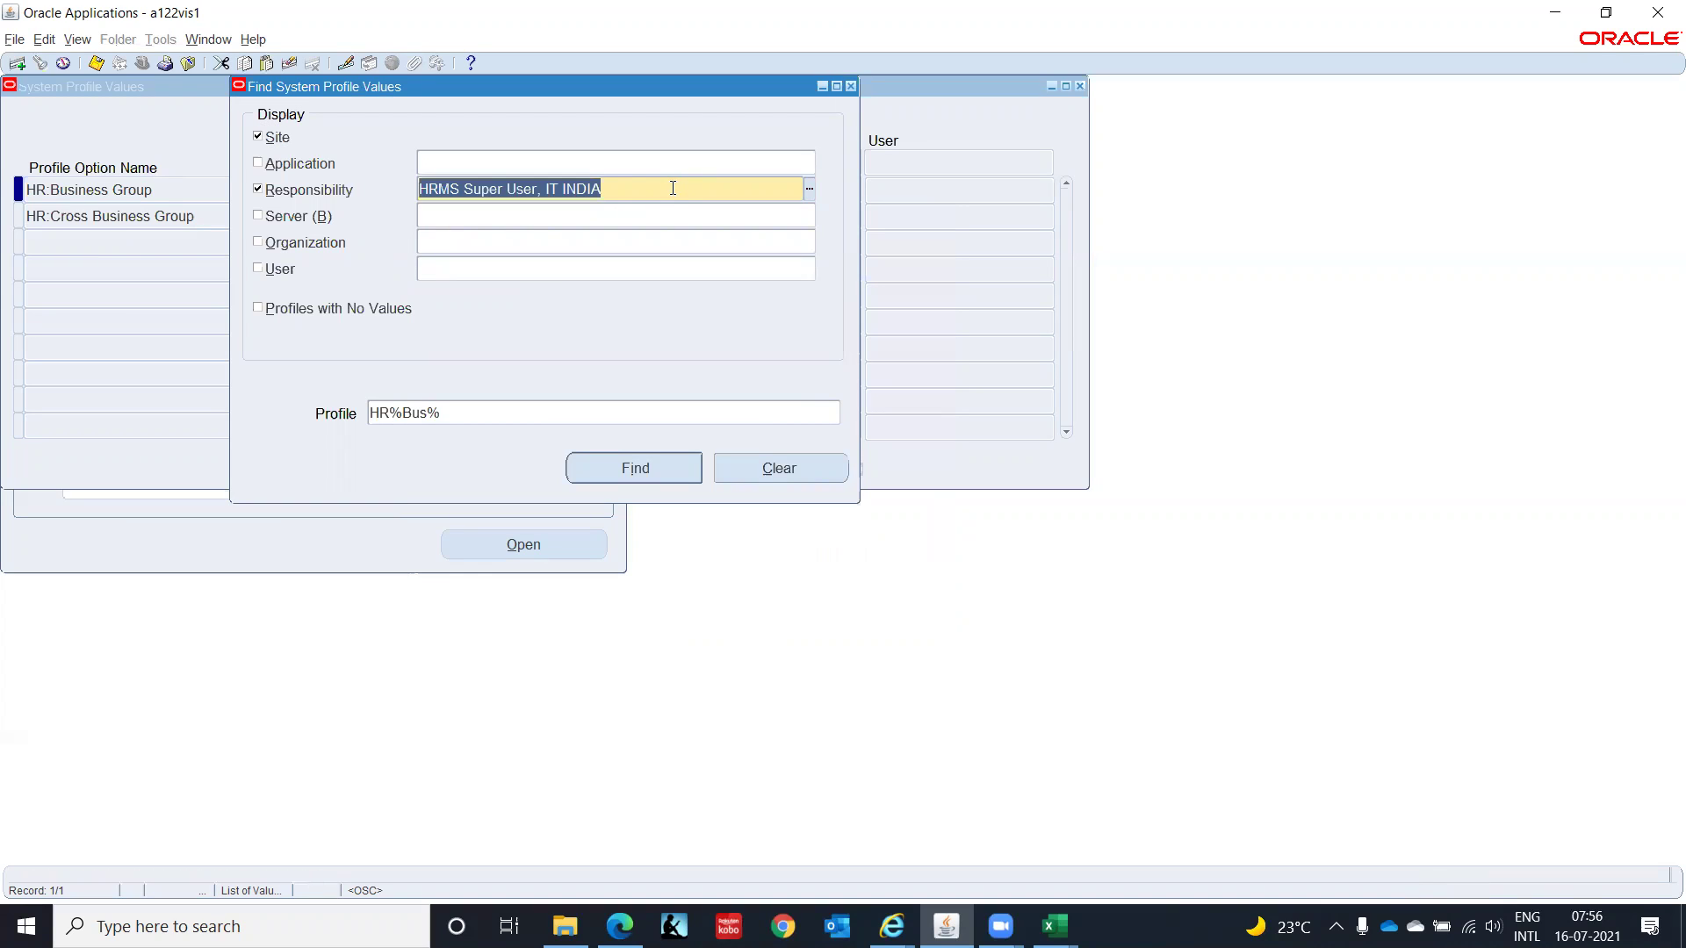
type("%IT Indio")
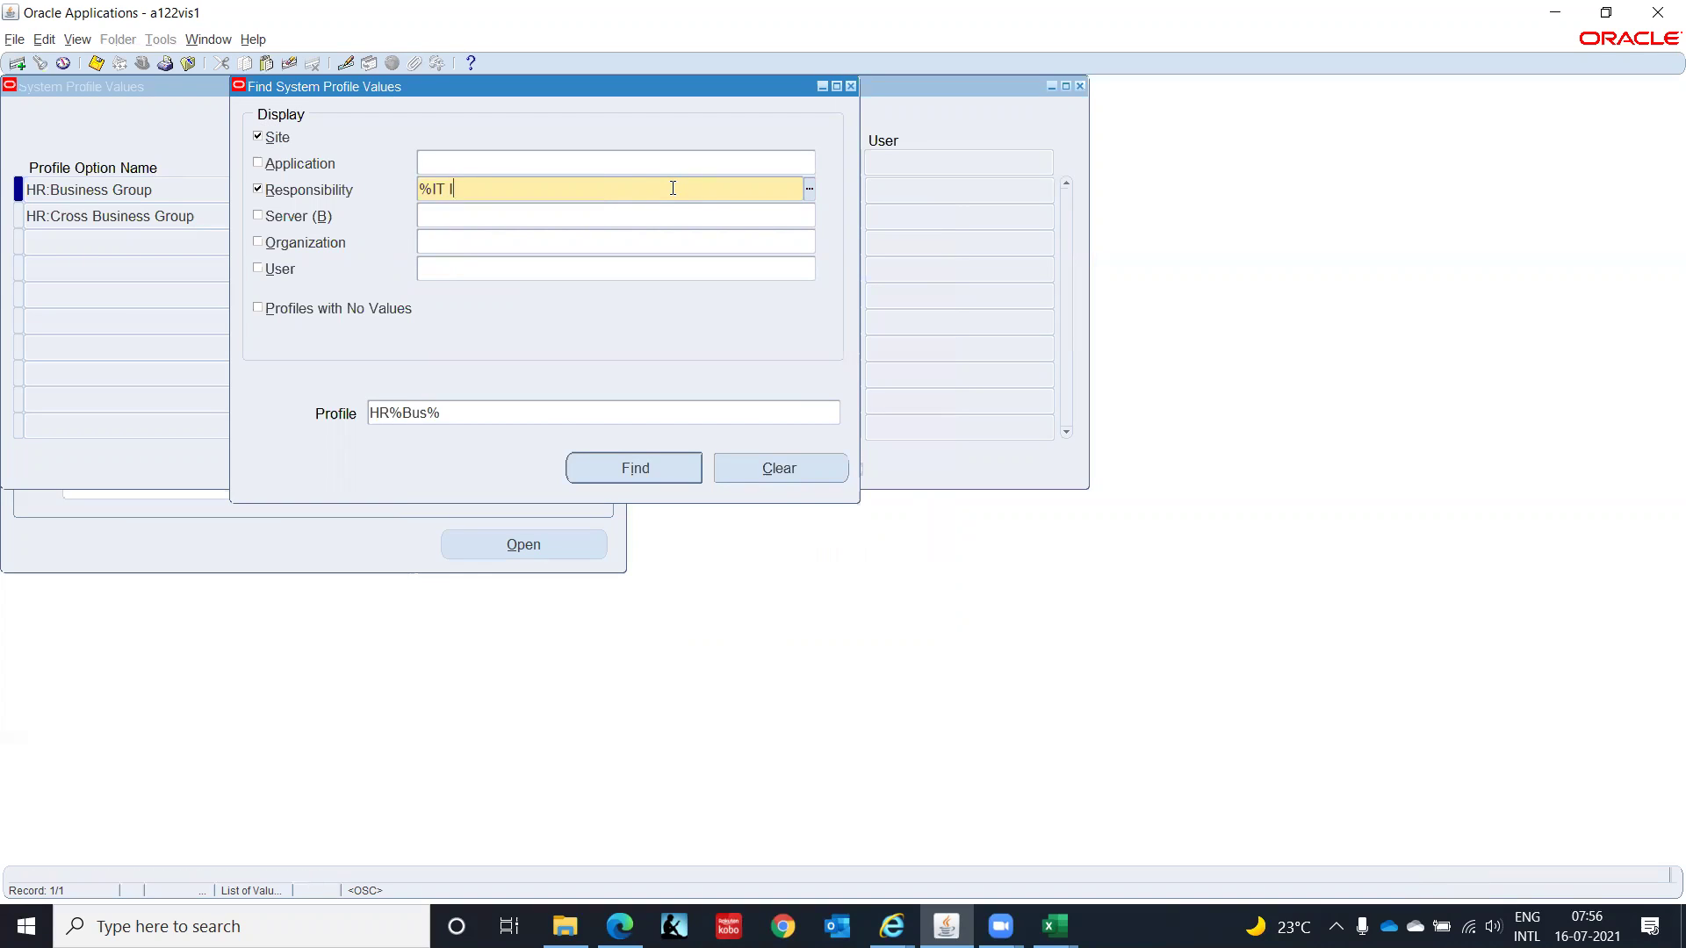
key("Tab")
key("Right")
key("BackSpace")
key("Tab")
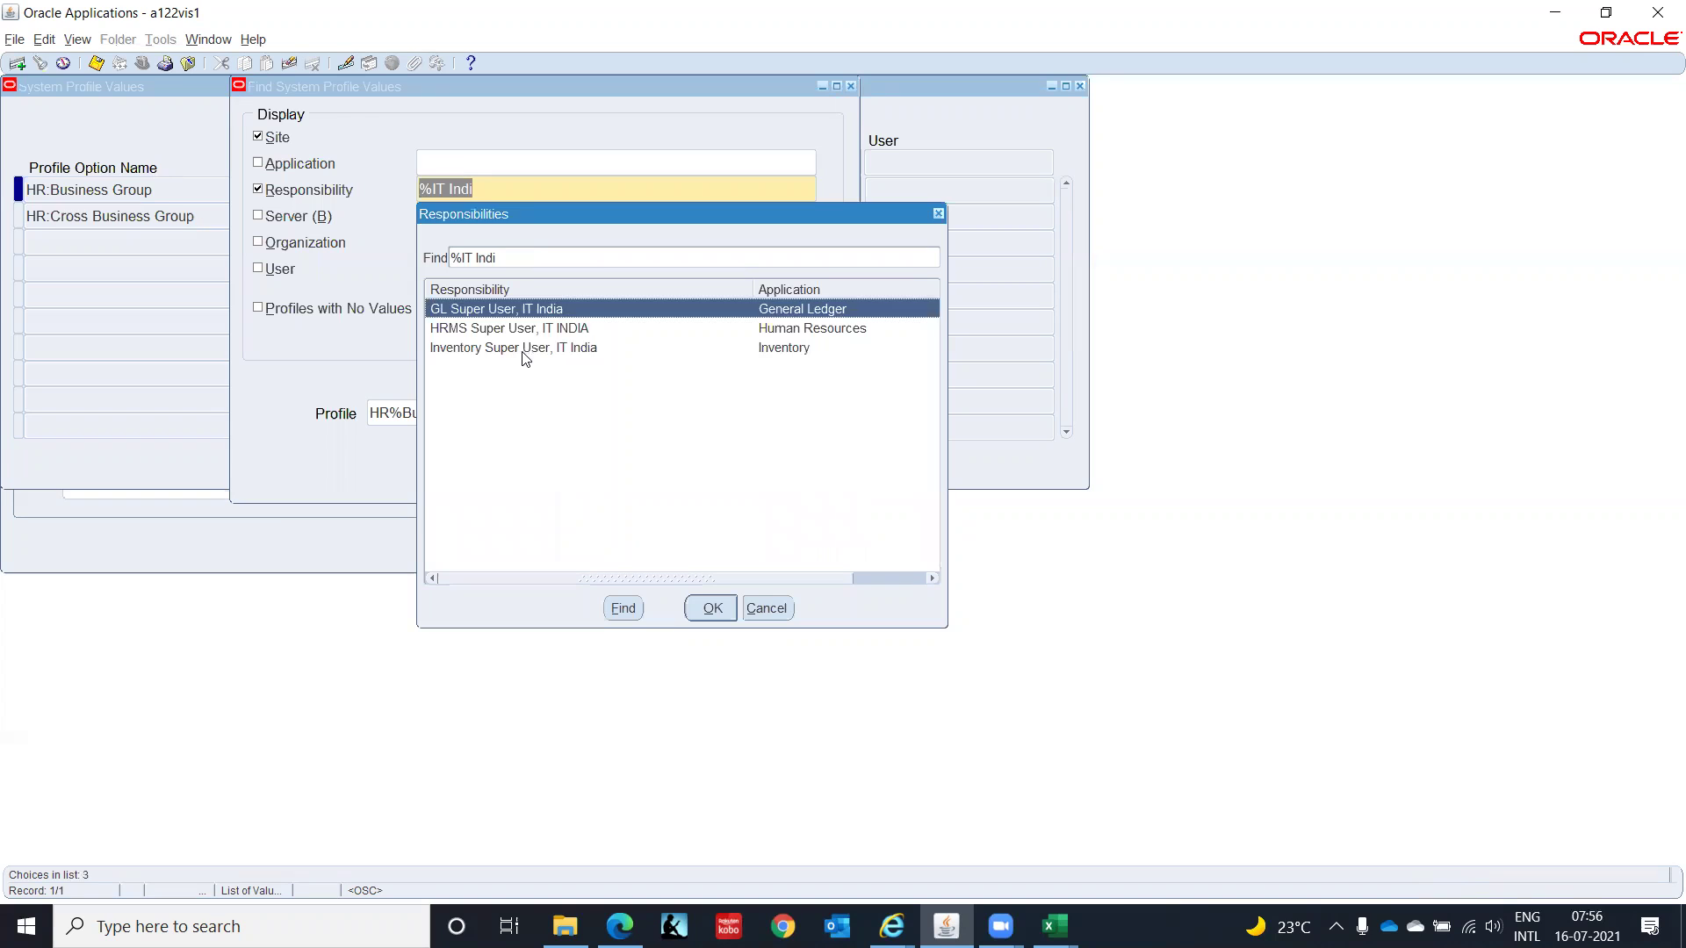
left_click(525, 351)
left_click(713, 609)
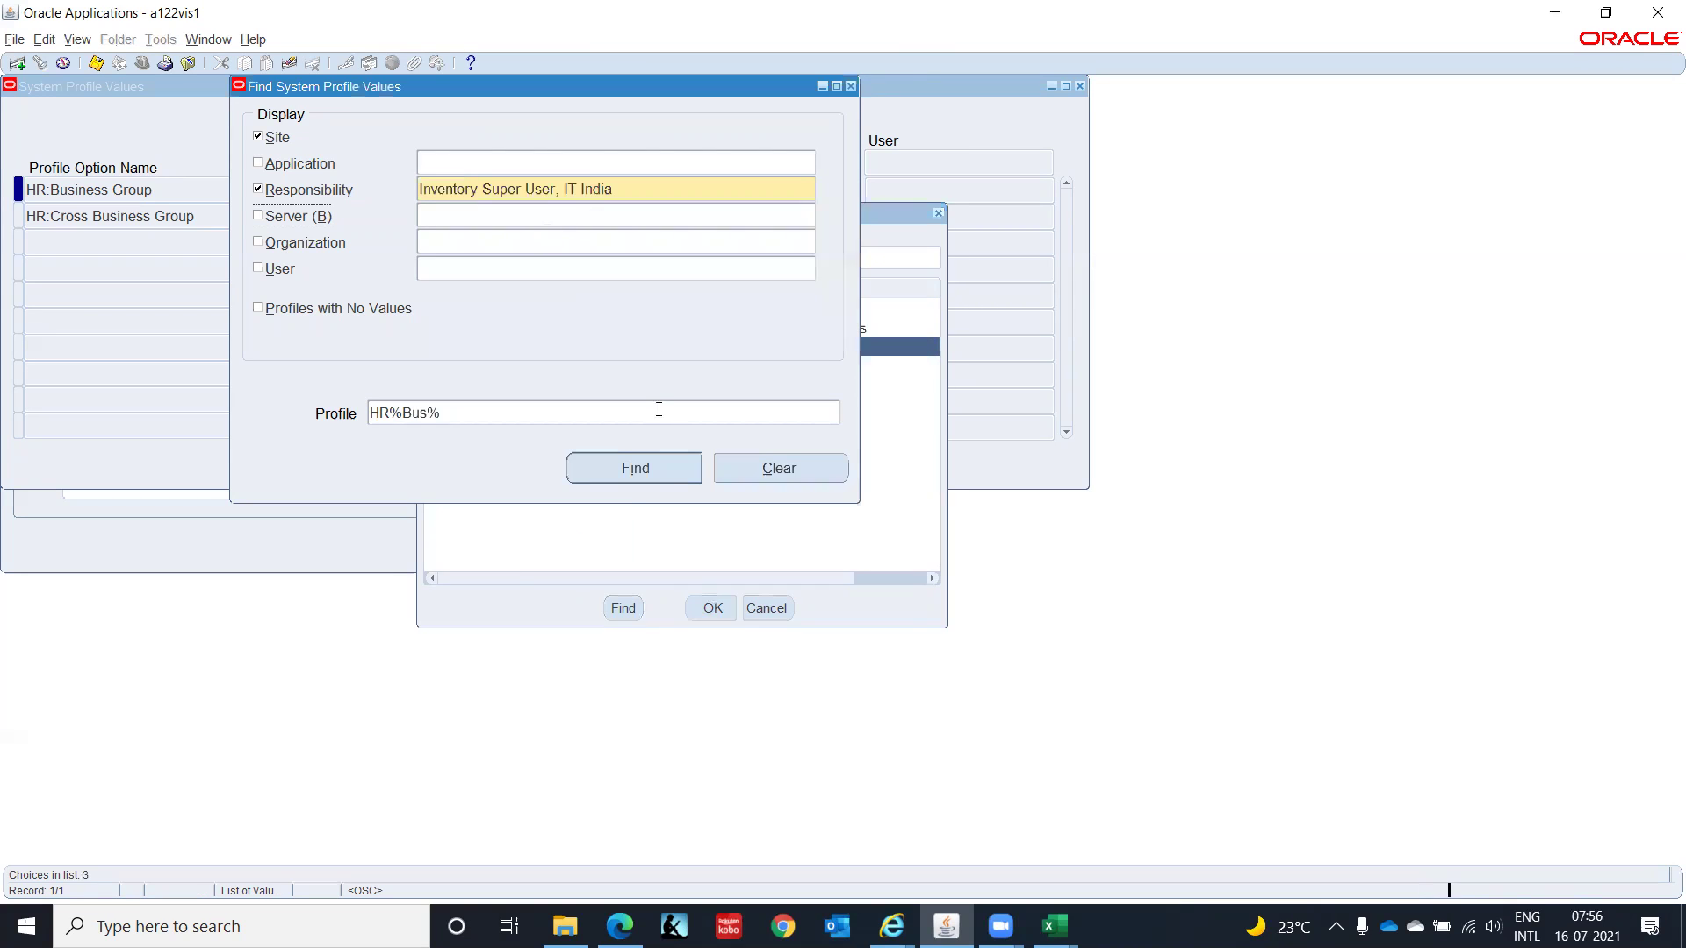
left_click(608, 471)
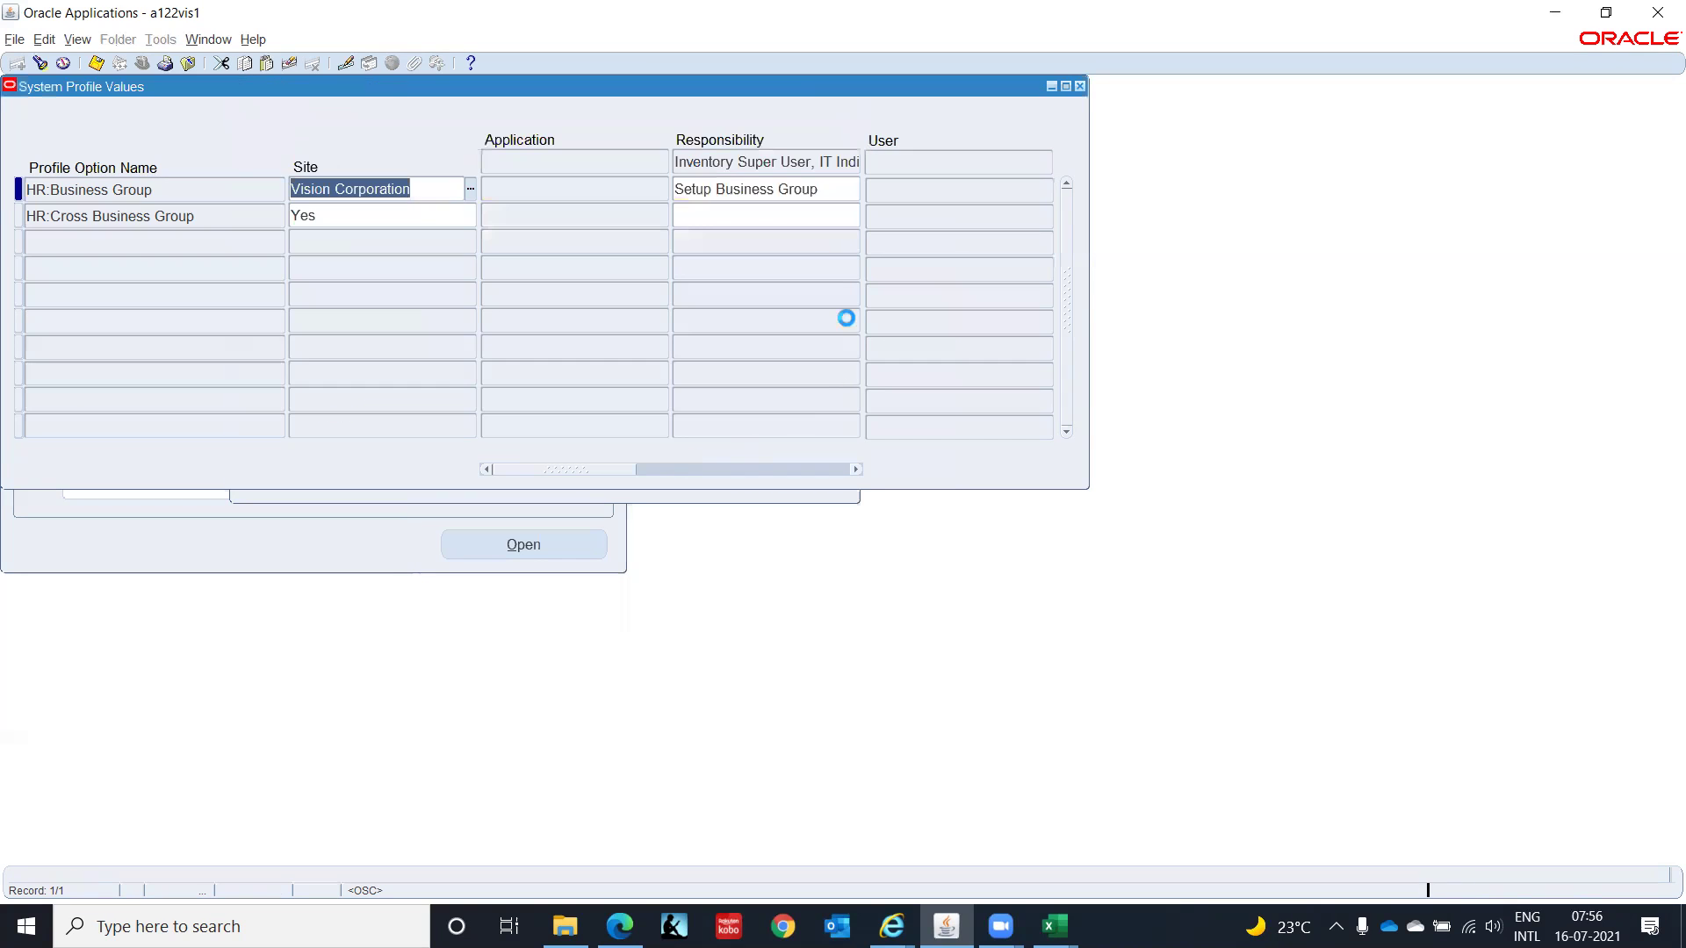
Step: Set HR:Business Group to IT Corporation(India) for the Inventory Super User, IT India responsibility, save, and close the System Profile Values form
left_click(825, 187)
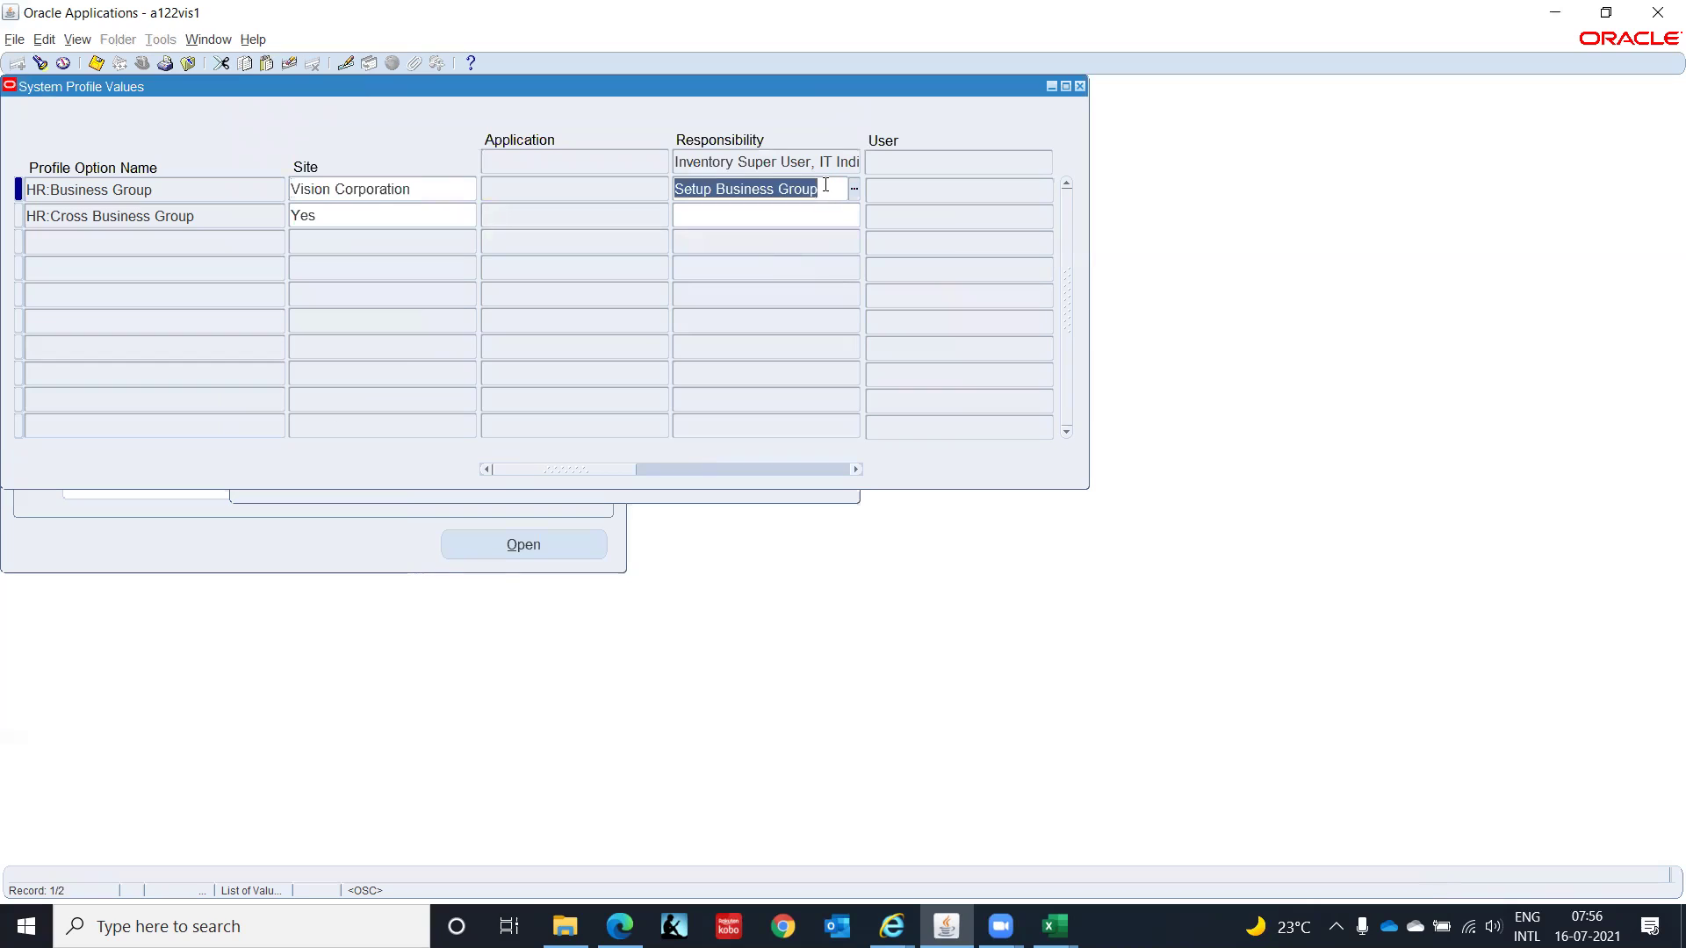
type("IT Corporation(India")
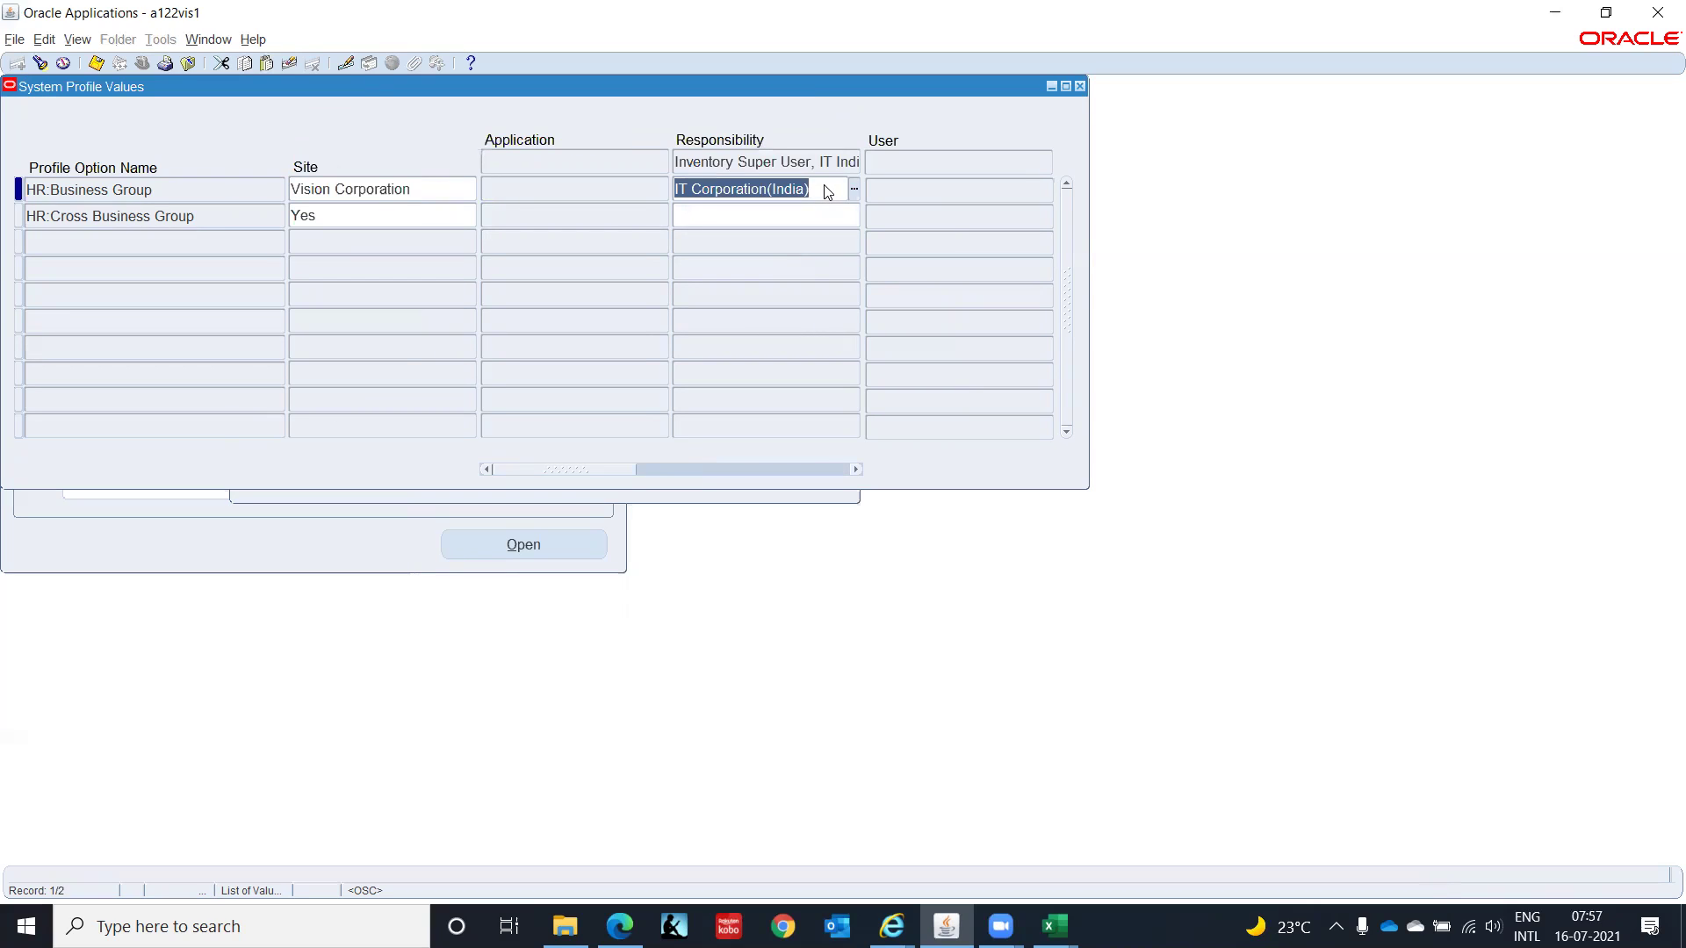
key("ctrl+s")
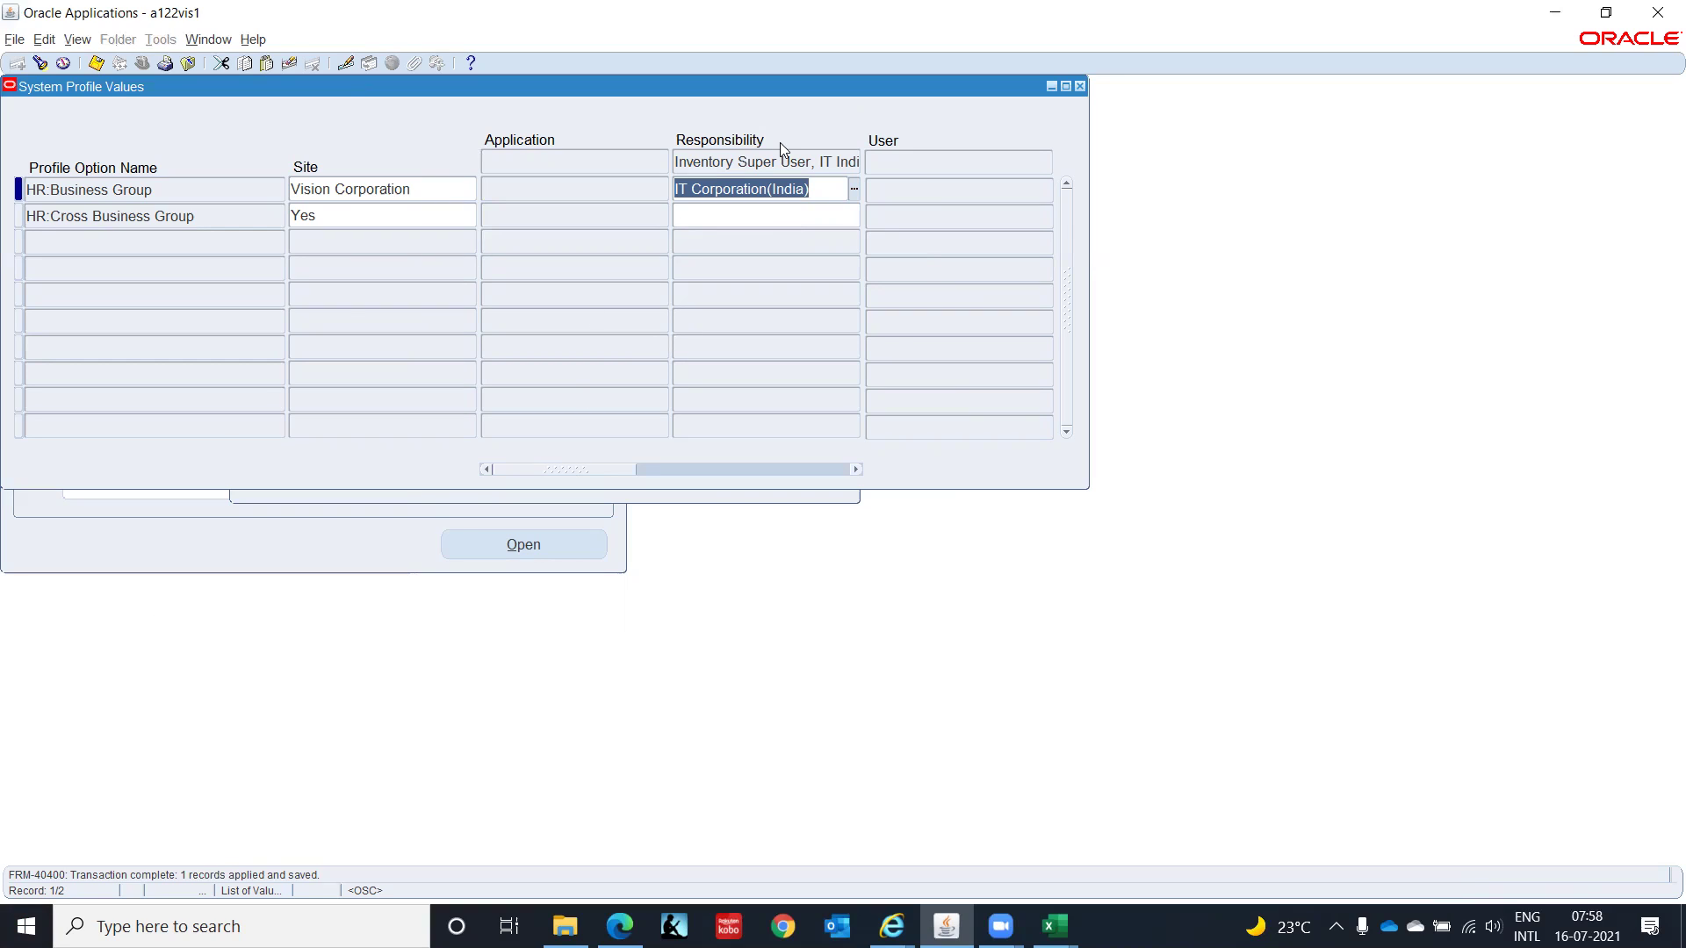
left_click(1080, 86)
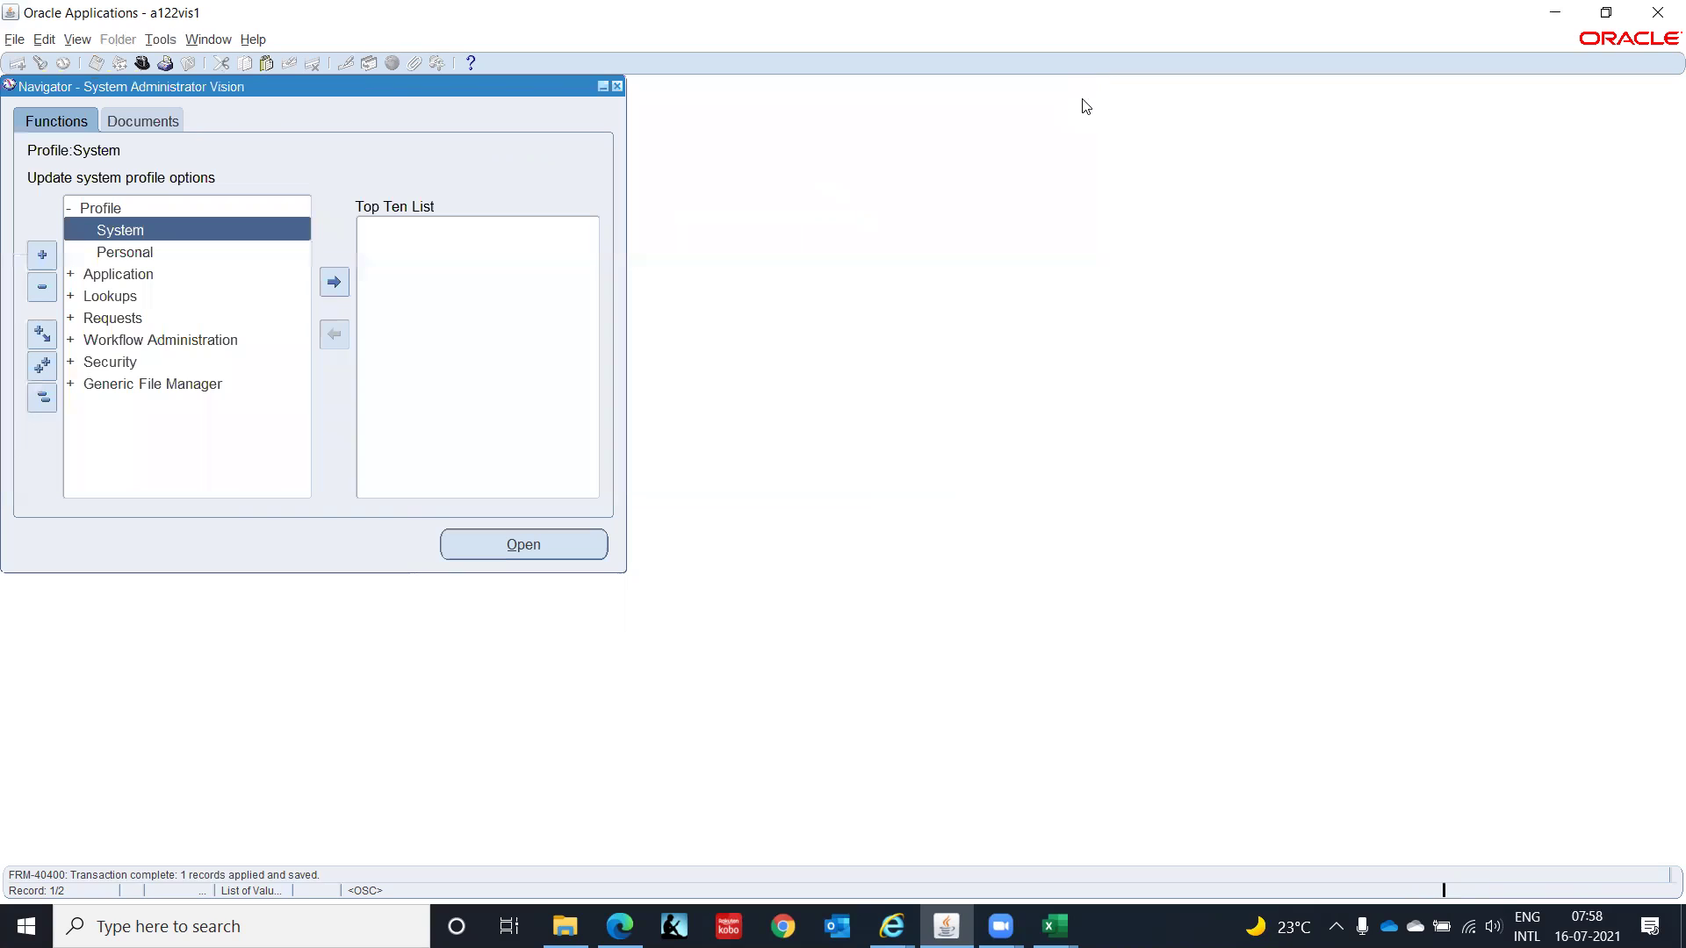
Step: Open the Users form from the Security functions of System Administrator Vision to define application users
left_click(112, 370)
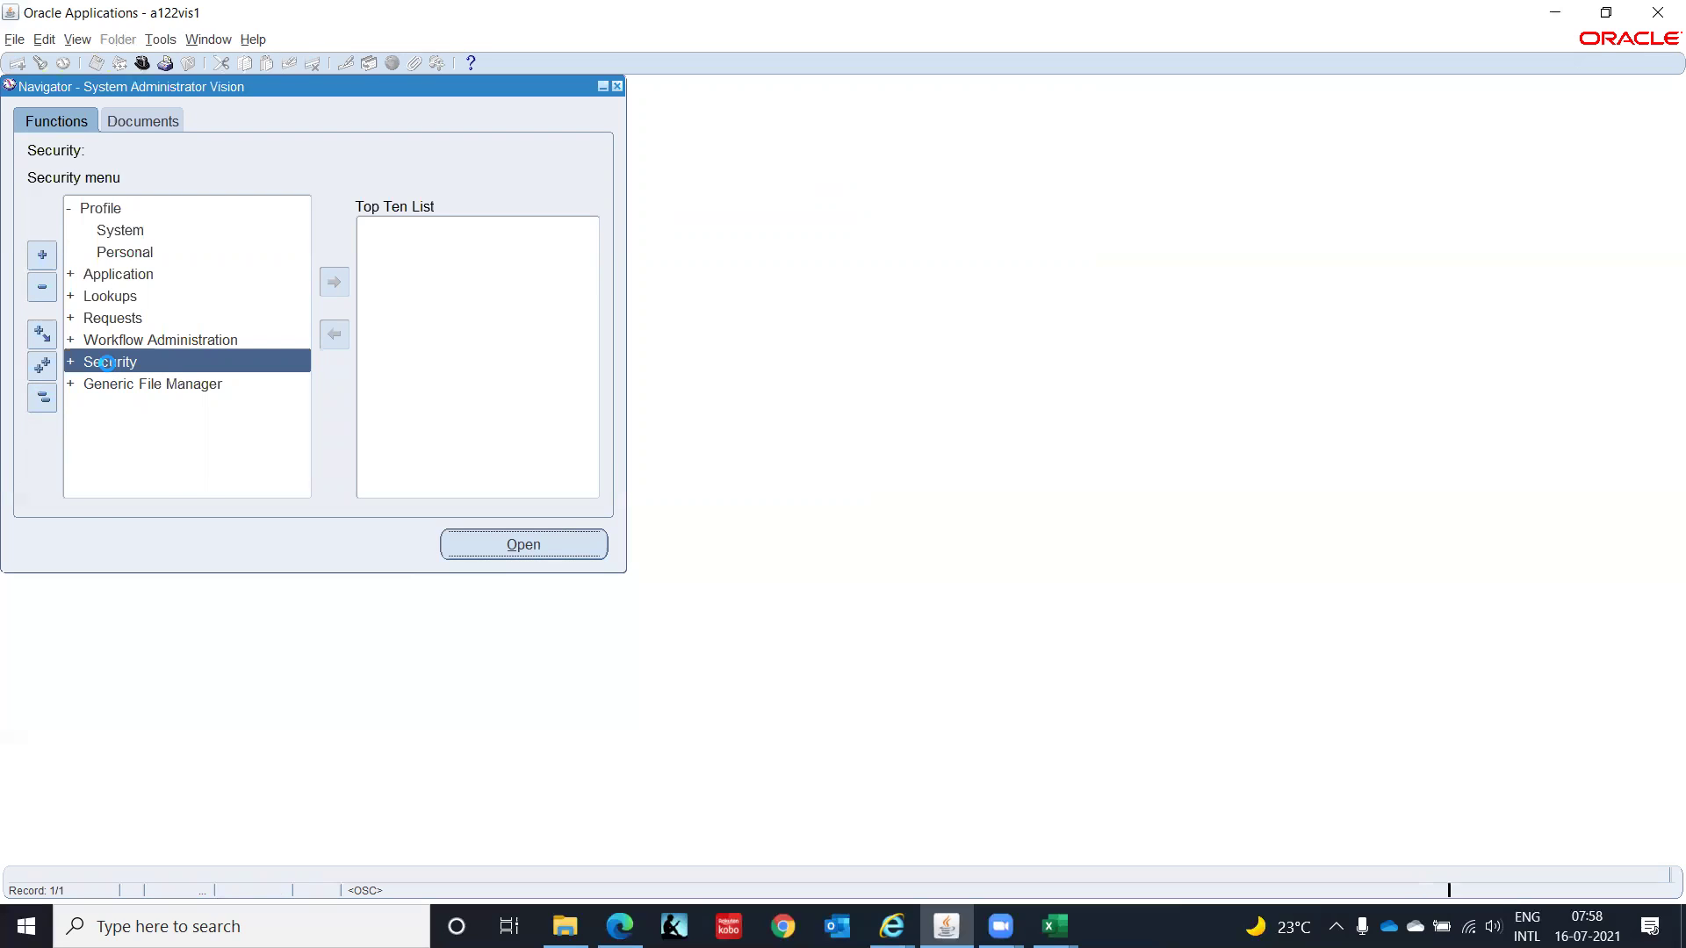
double_click(108, 366)
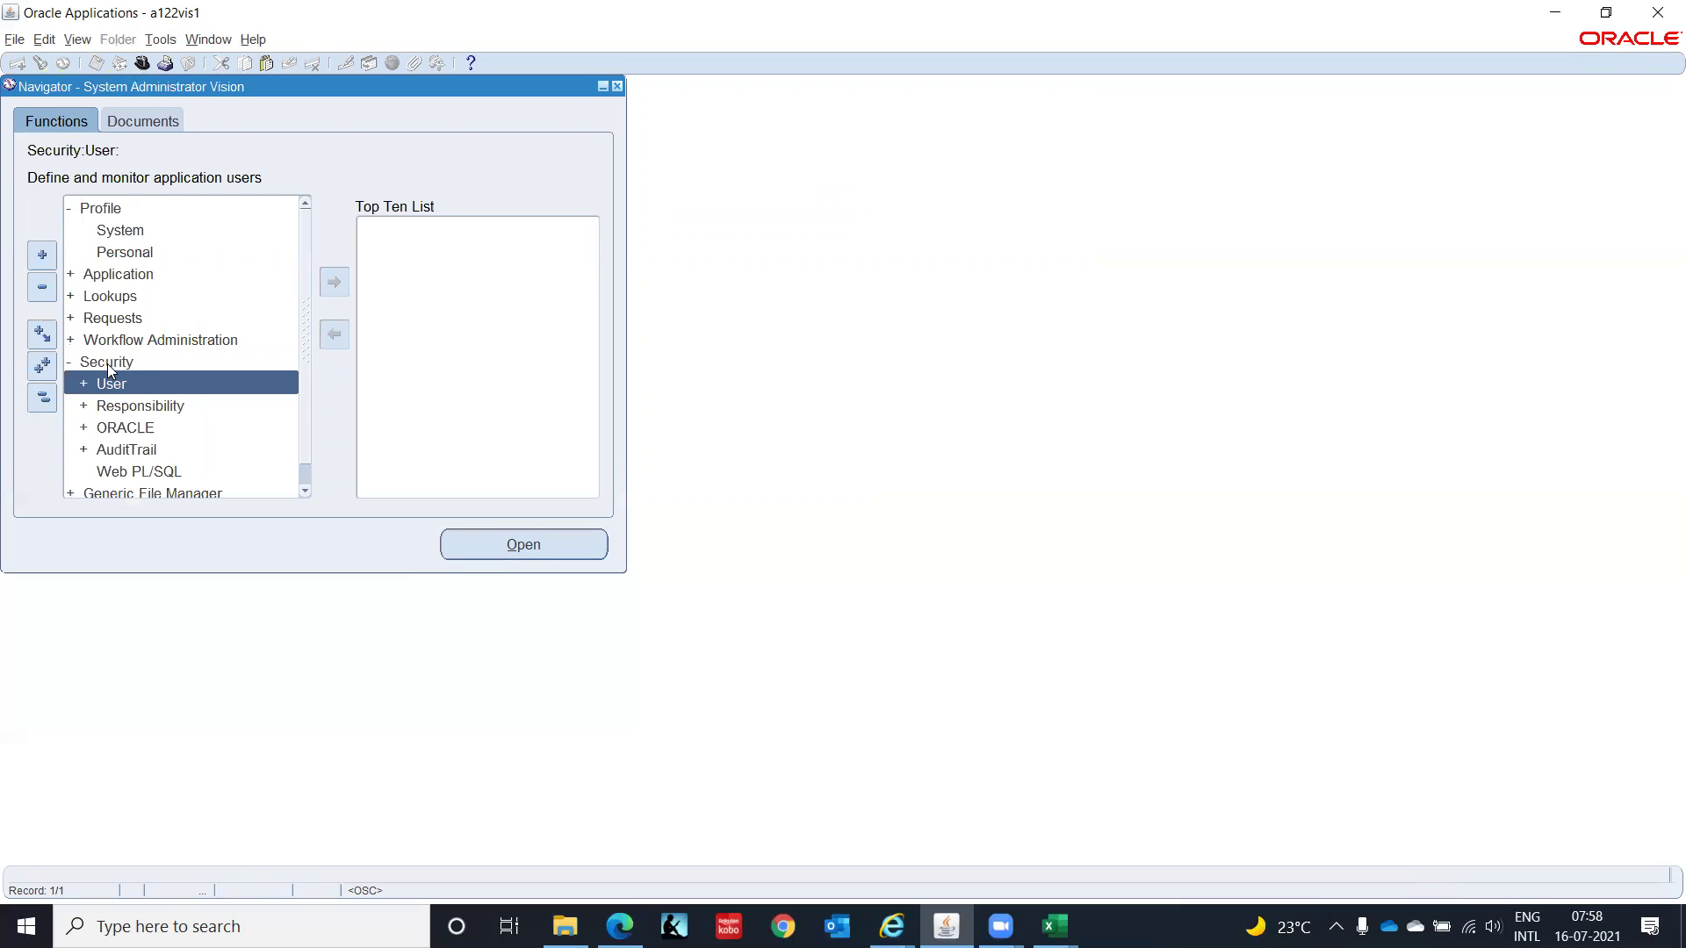
key("Return")
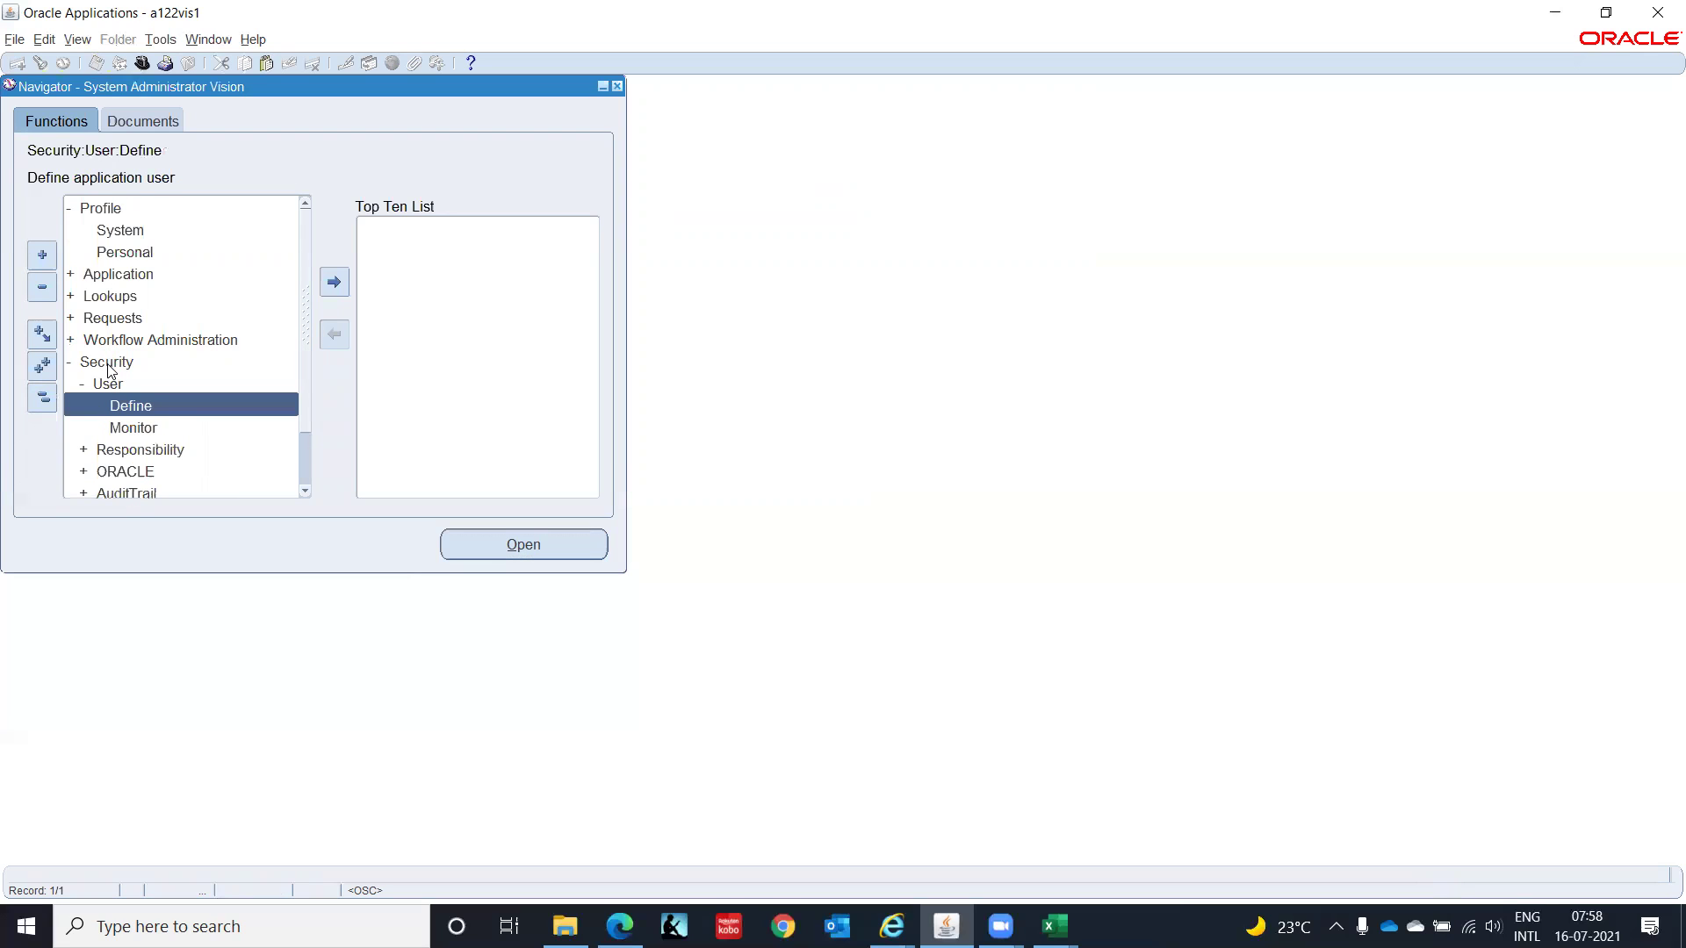
key("Return")
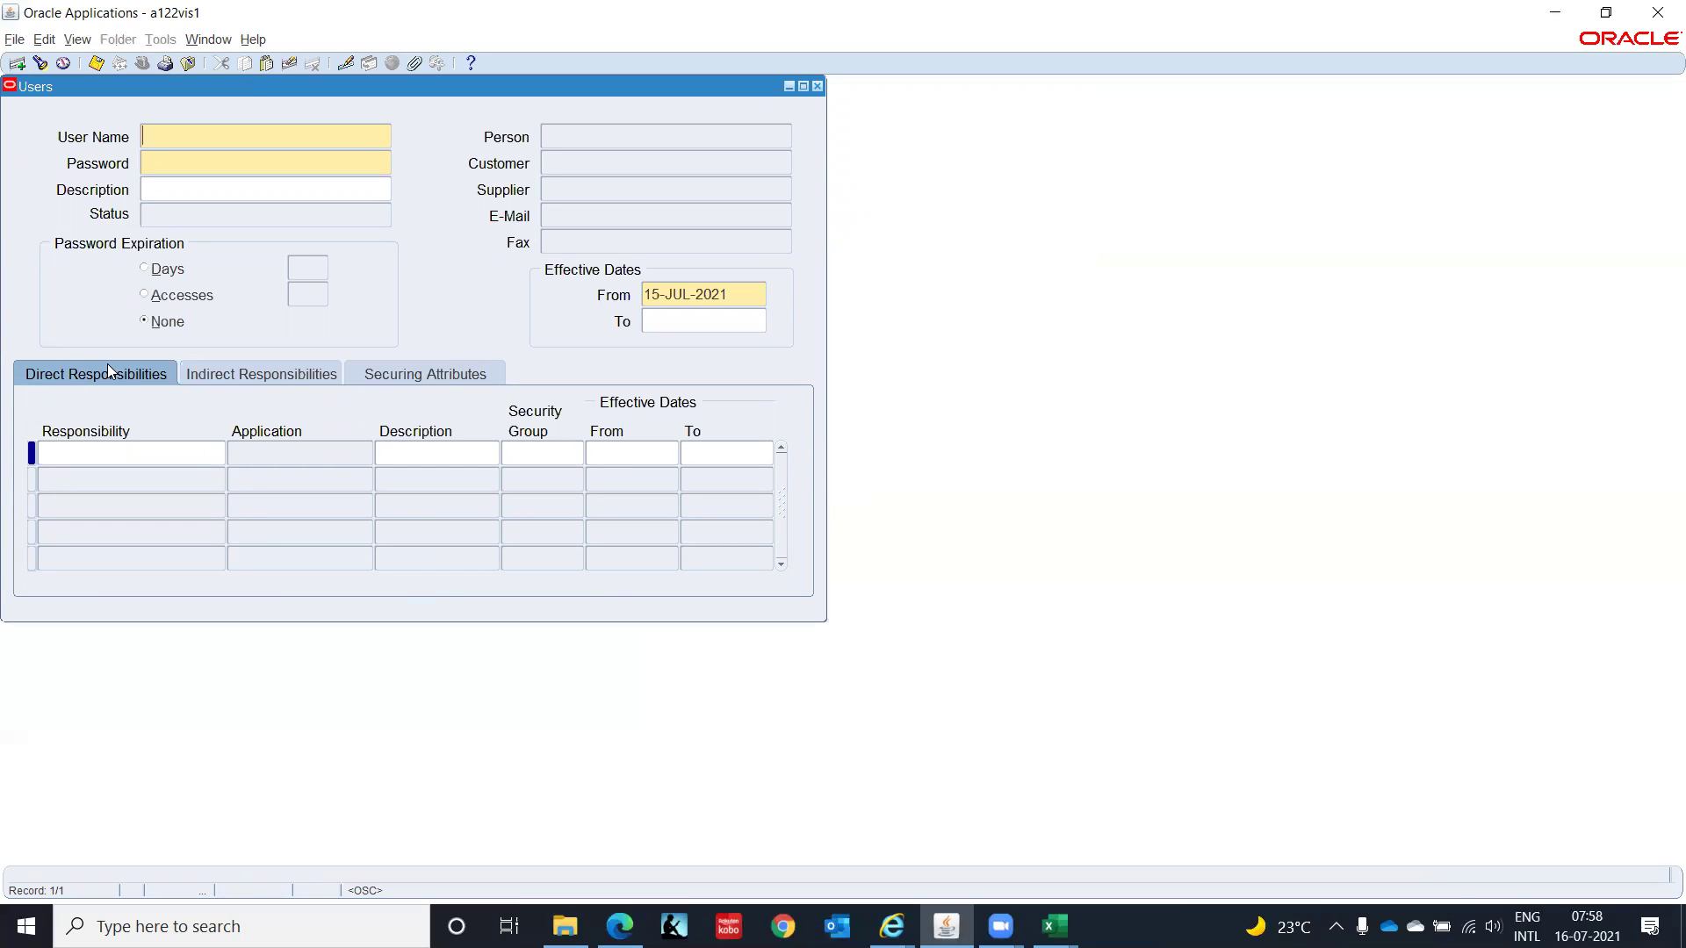
Step: Query the user account by its user name and select the third row of its direct responsibilities
key("F11")
type("G")
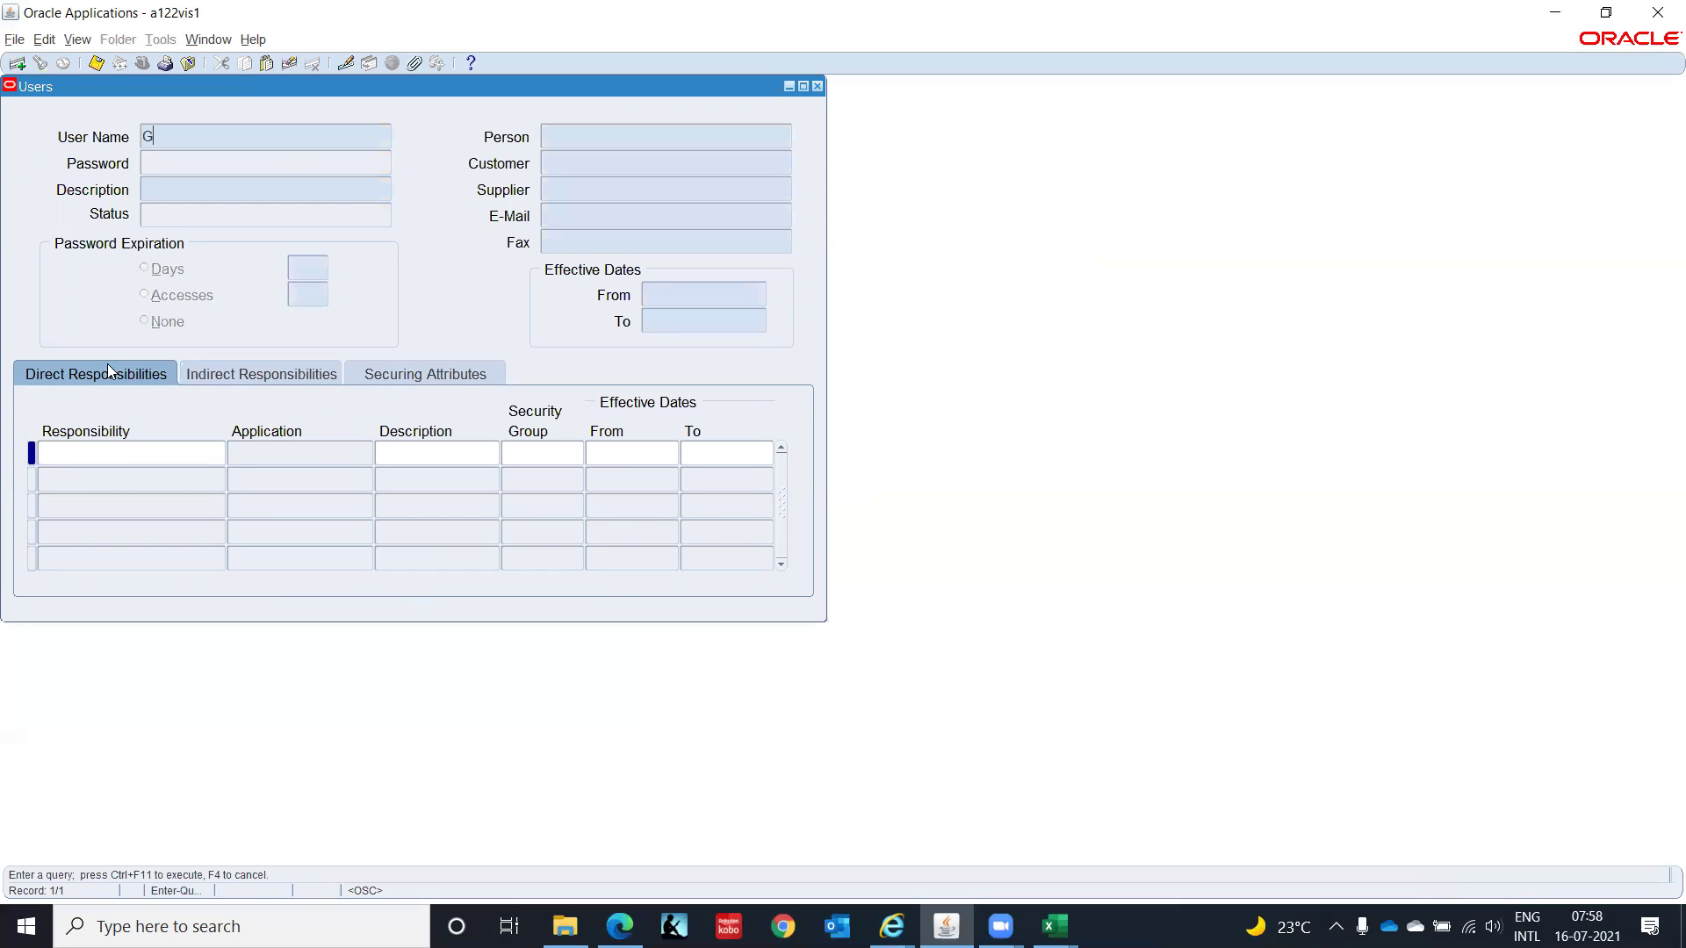
type("OPAL.D0908")
key("ctrl+F11")
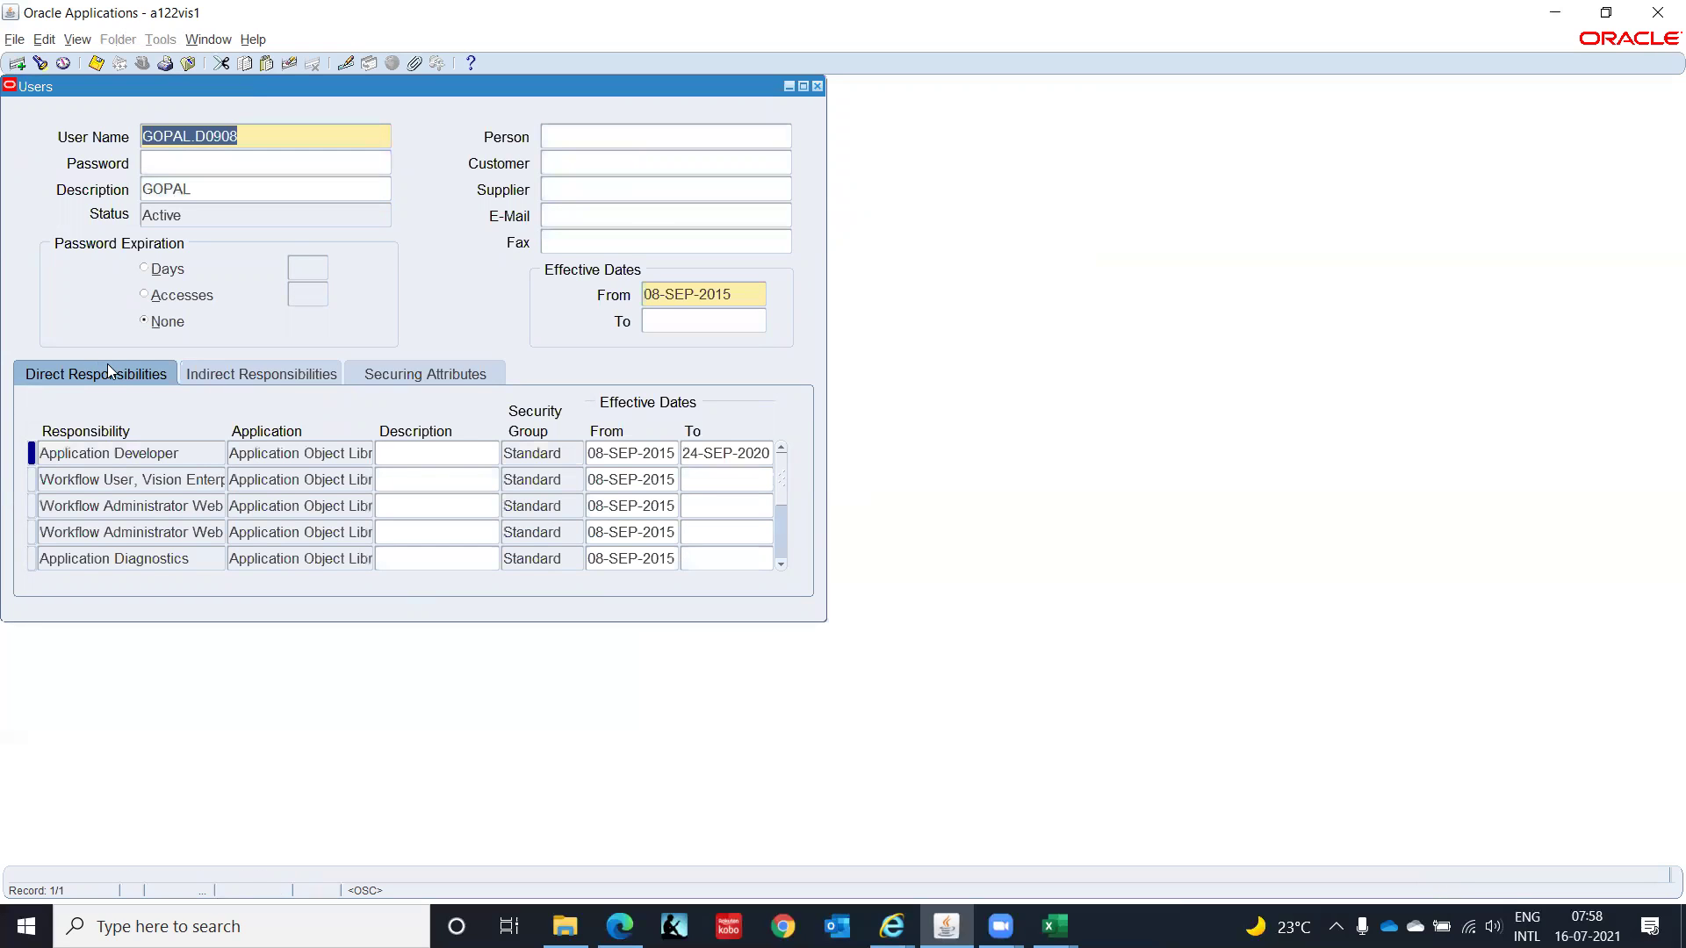
left_click(109, 504)
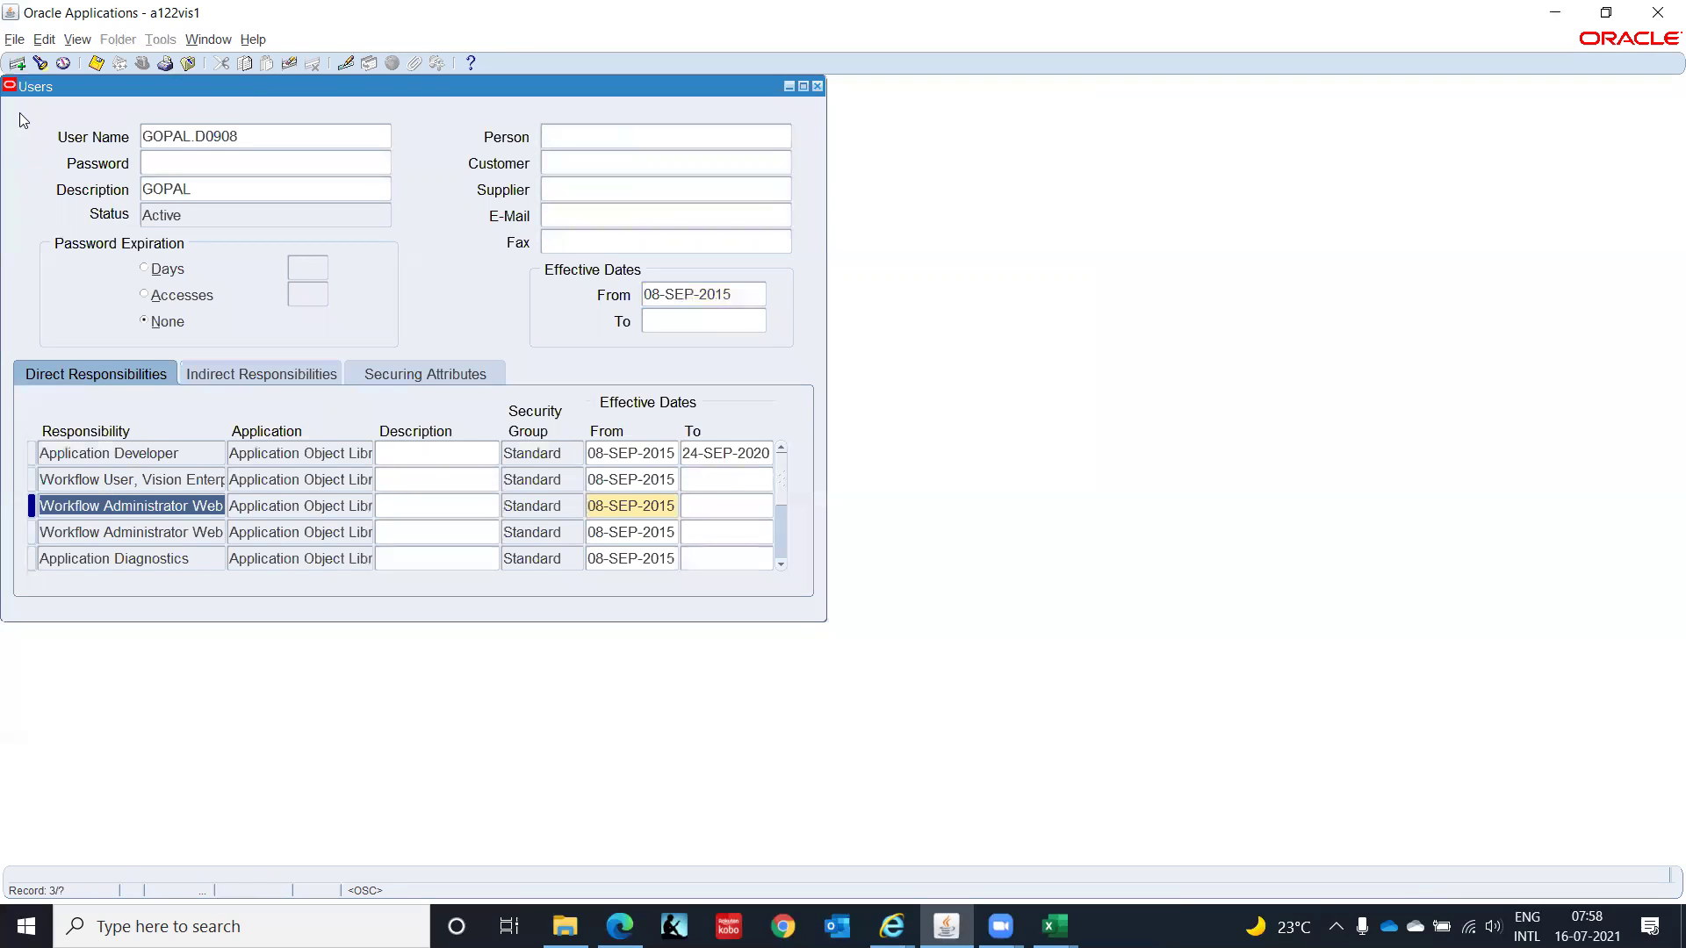
Step: Add the Legal Entity Configurator responsibility to the user's direct responsibilities, save the record, and close the Users form
left_click(17, 63)
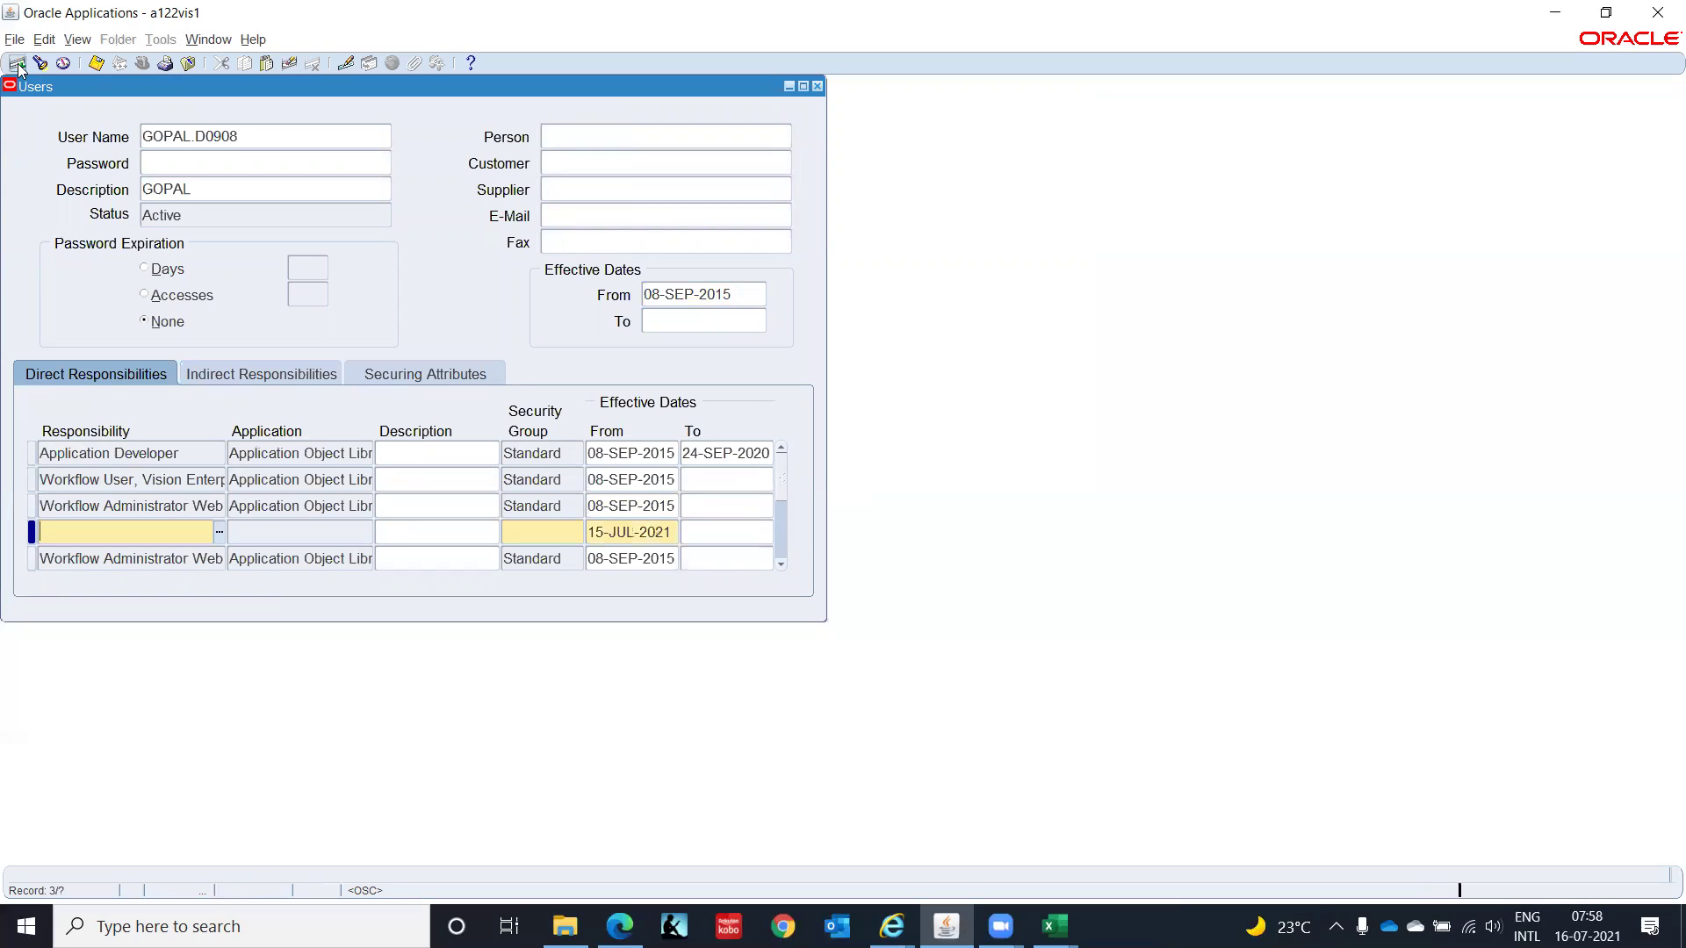
type("Lega")
key("Tab")
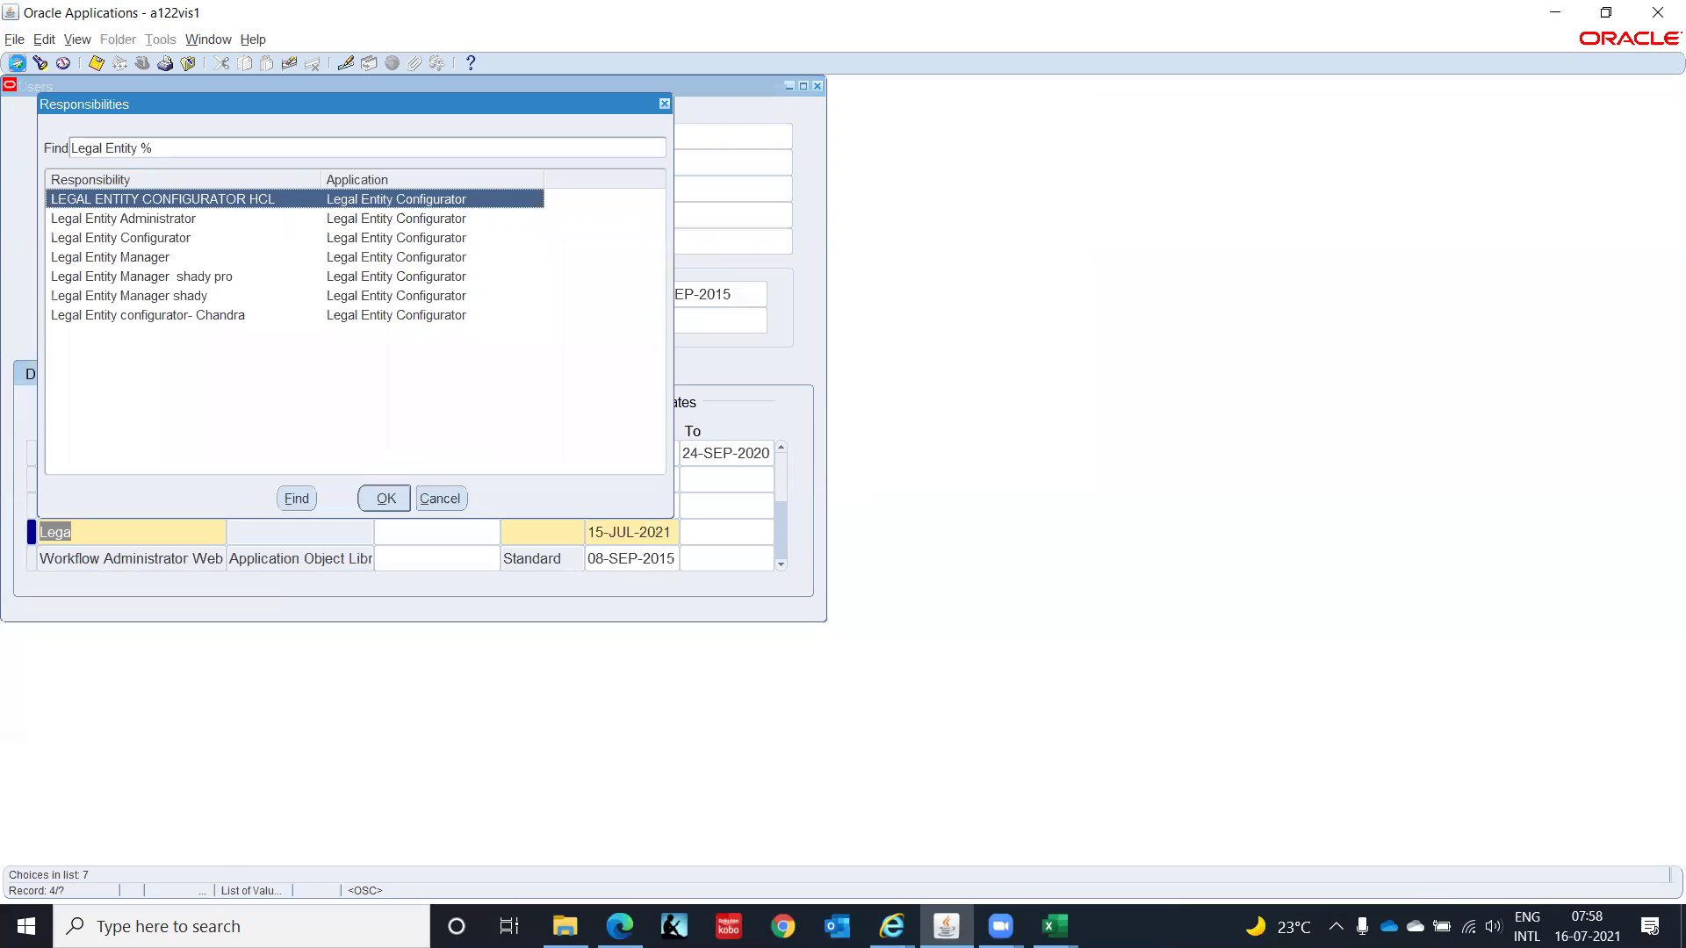
key("Down")
key("Down")
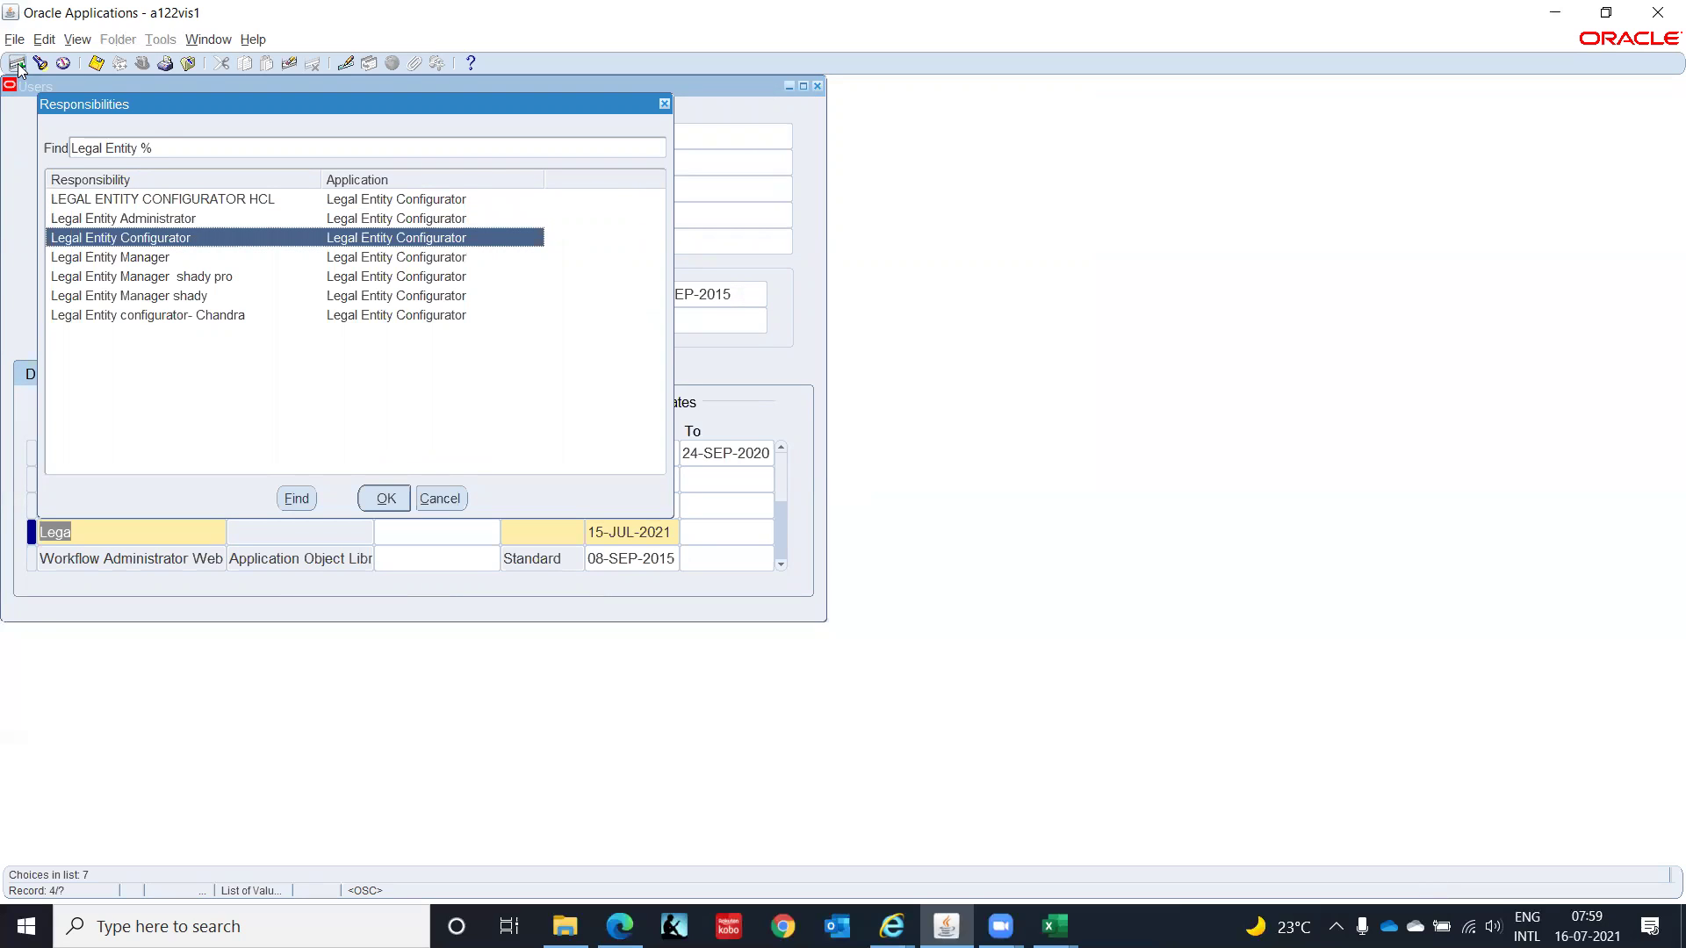
key("Return")
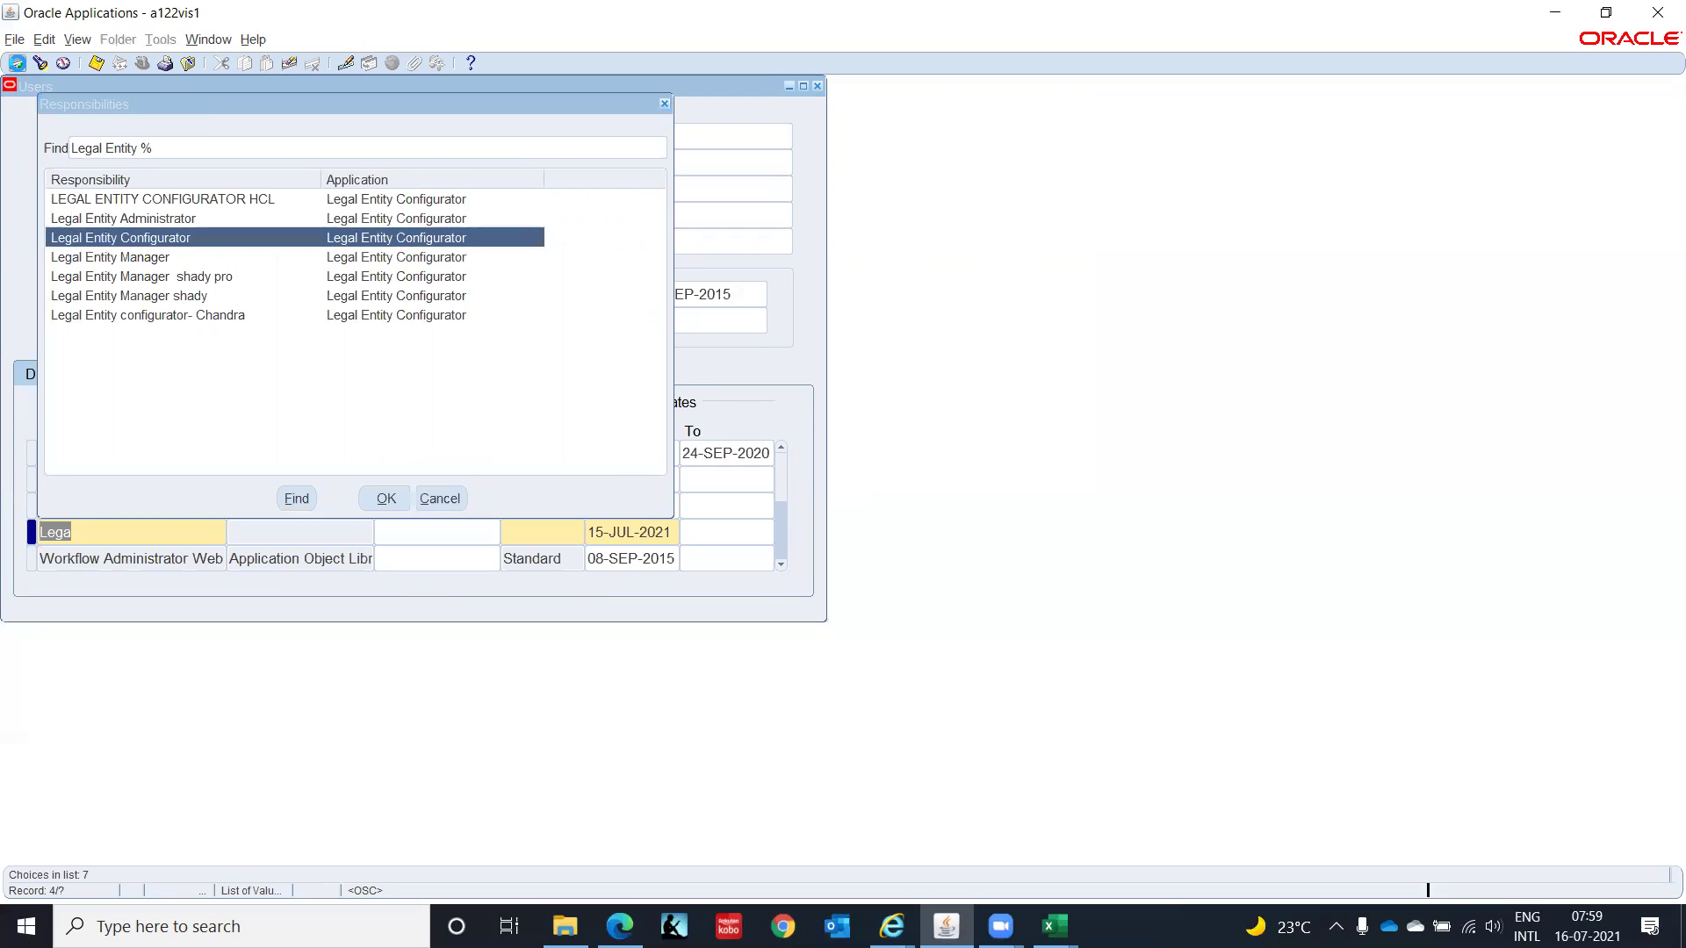
left_click(17, 64)
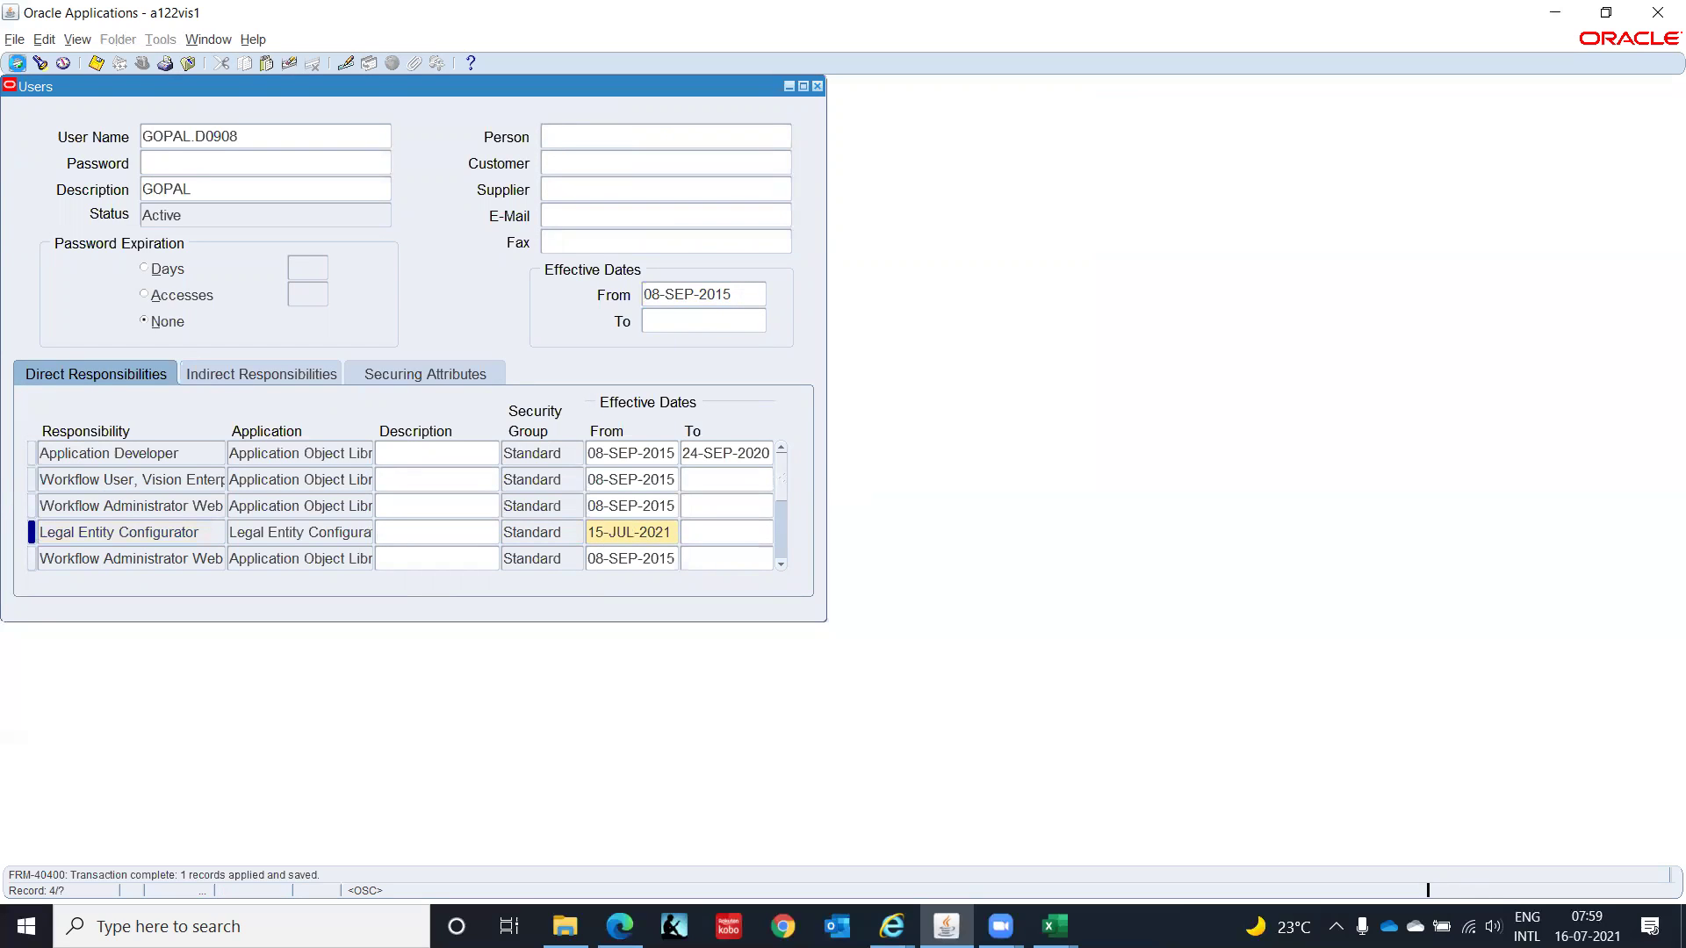
key("F4")
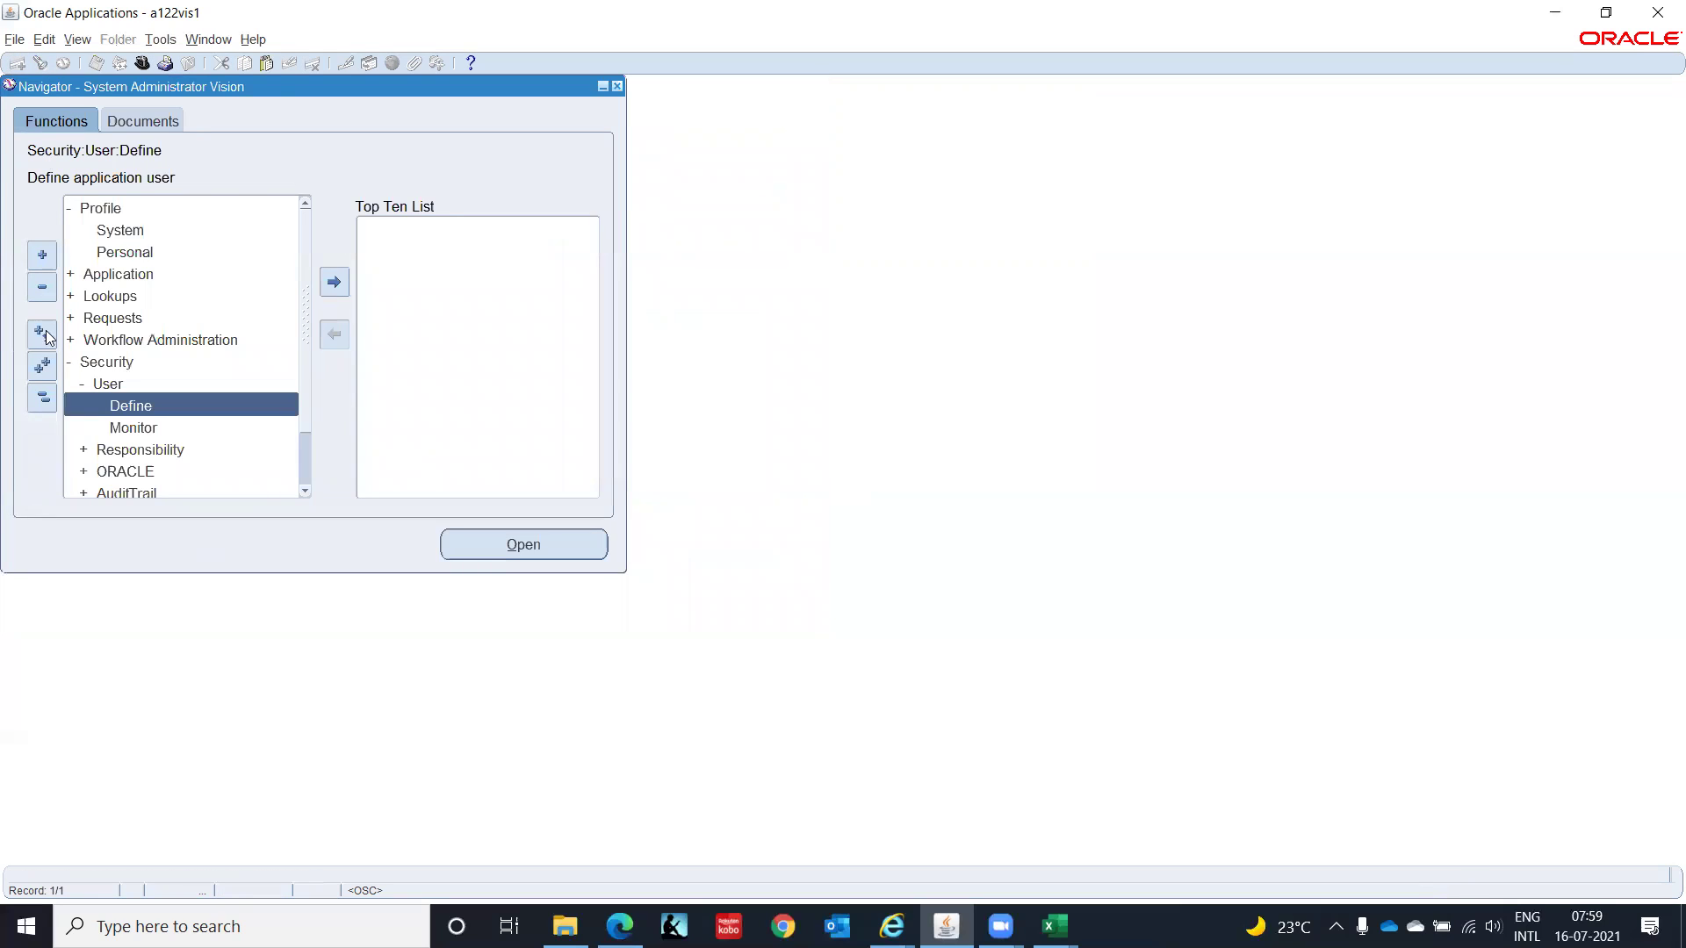
Step: Switch from System Administrator Vision to the Legal Entity Configurator responsibility
left_click(43, 400)
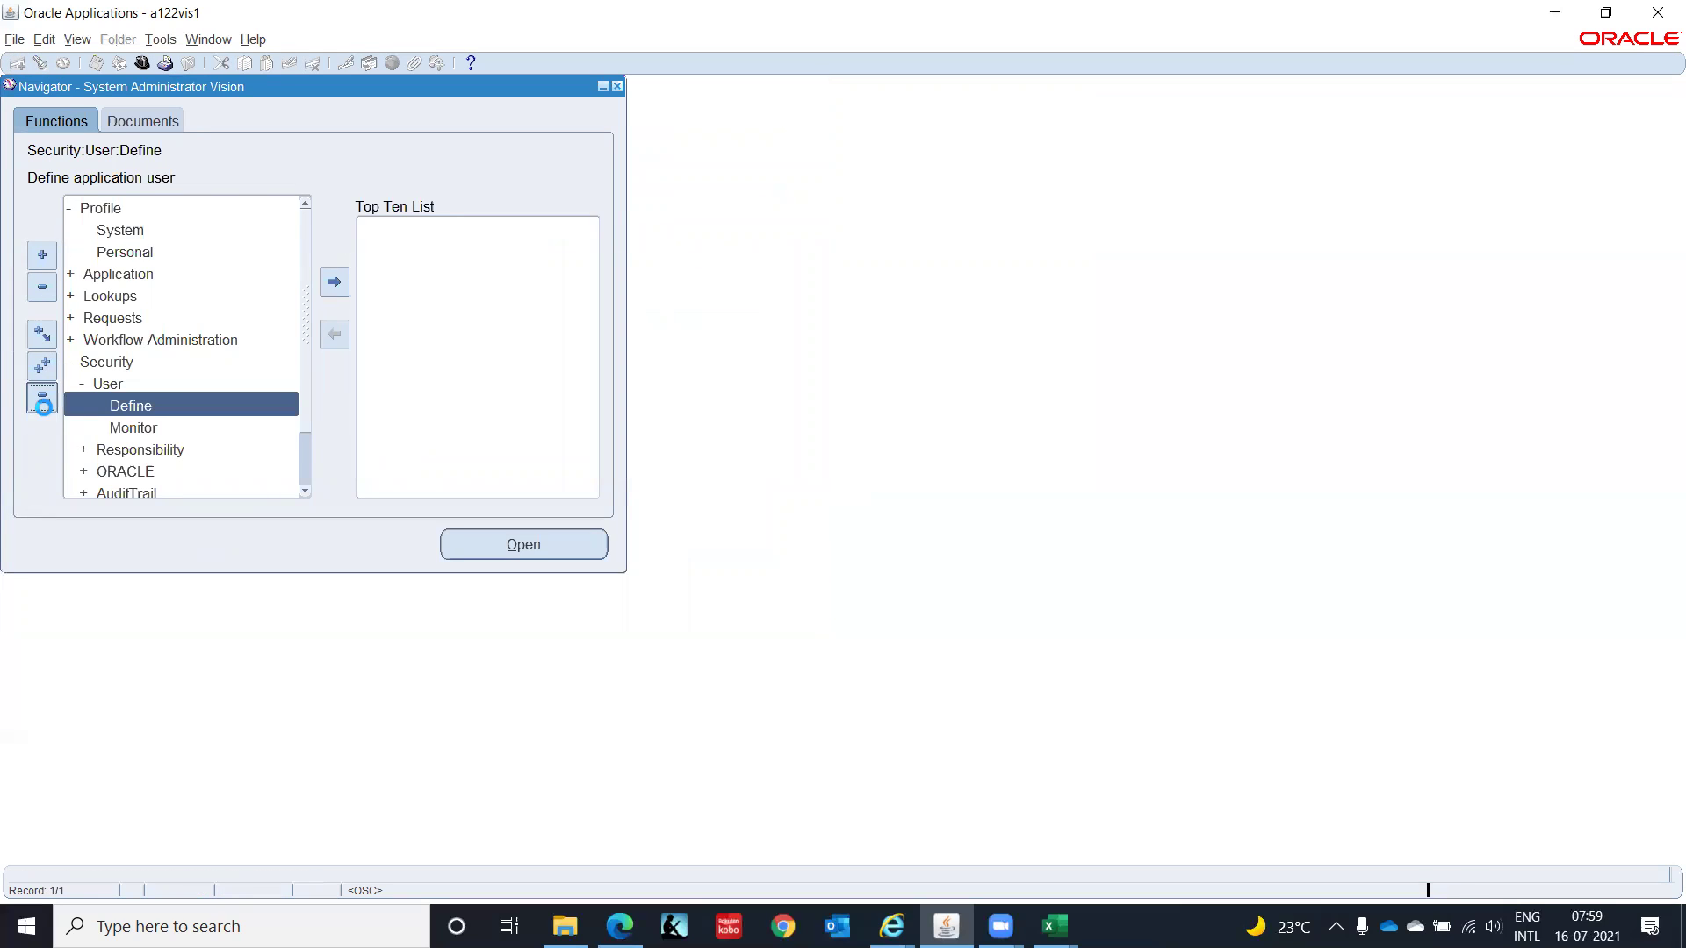
left_click(142, 63)
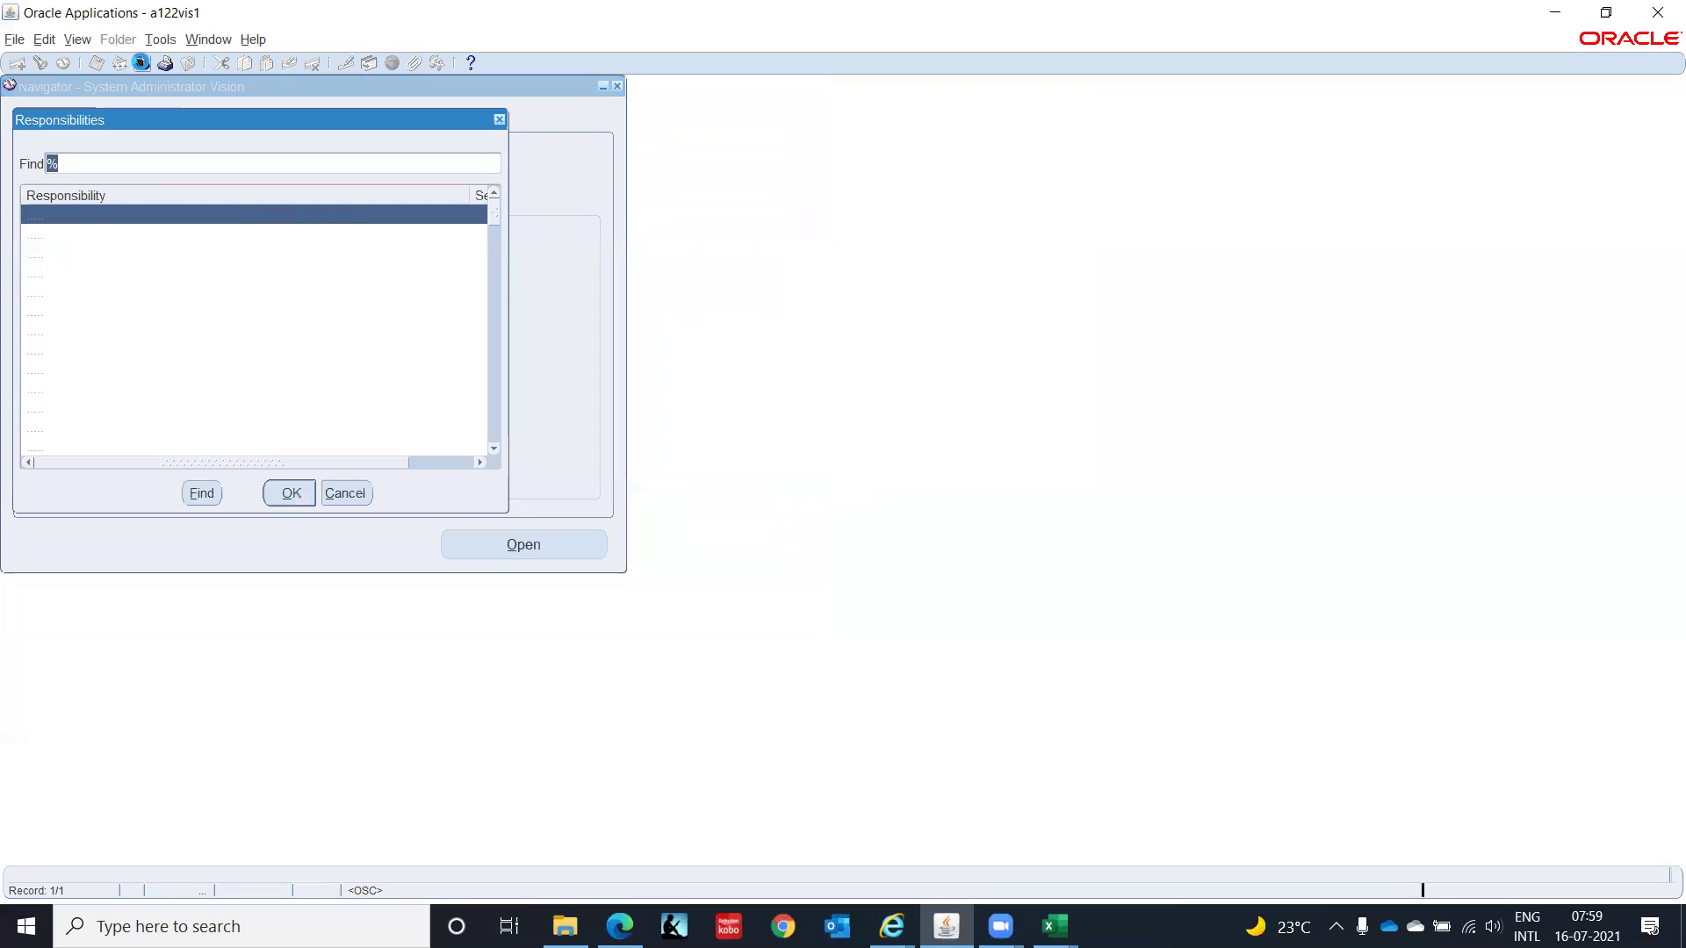
type("l")
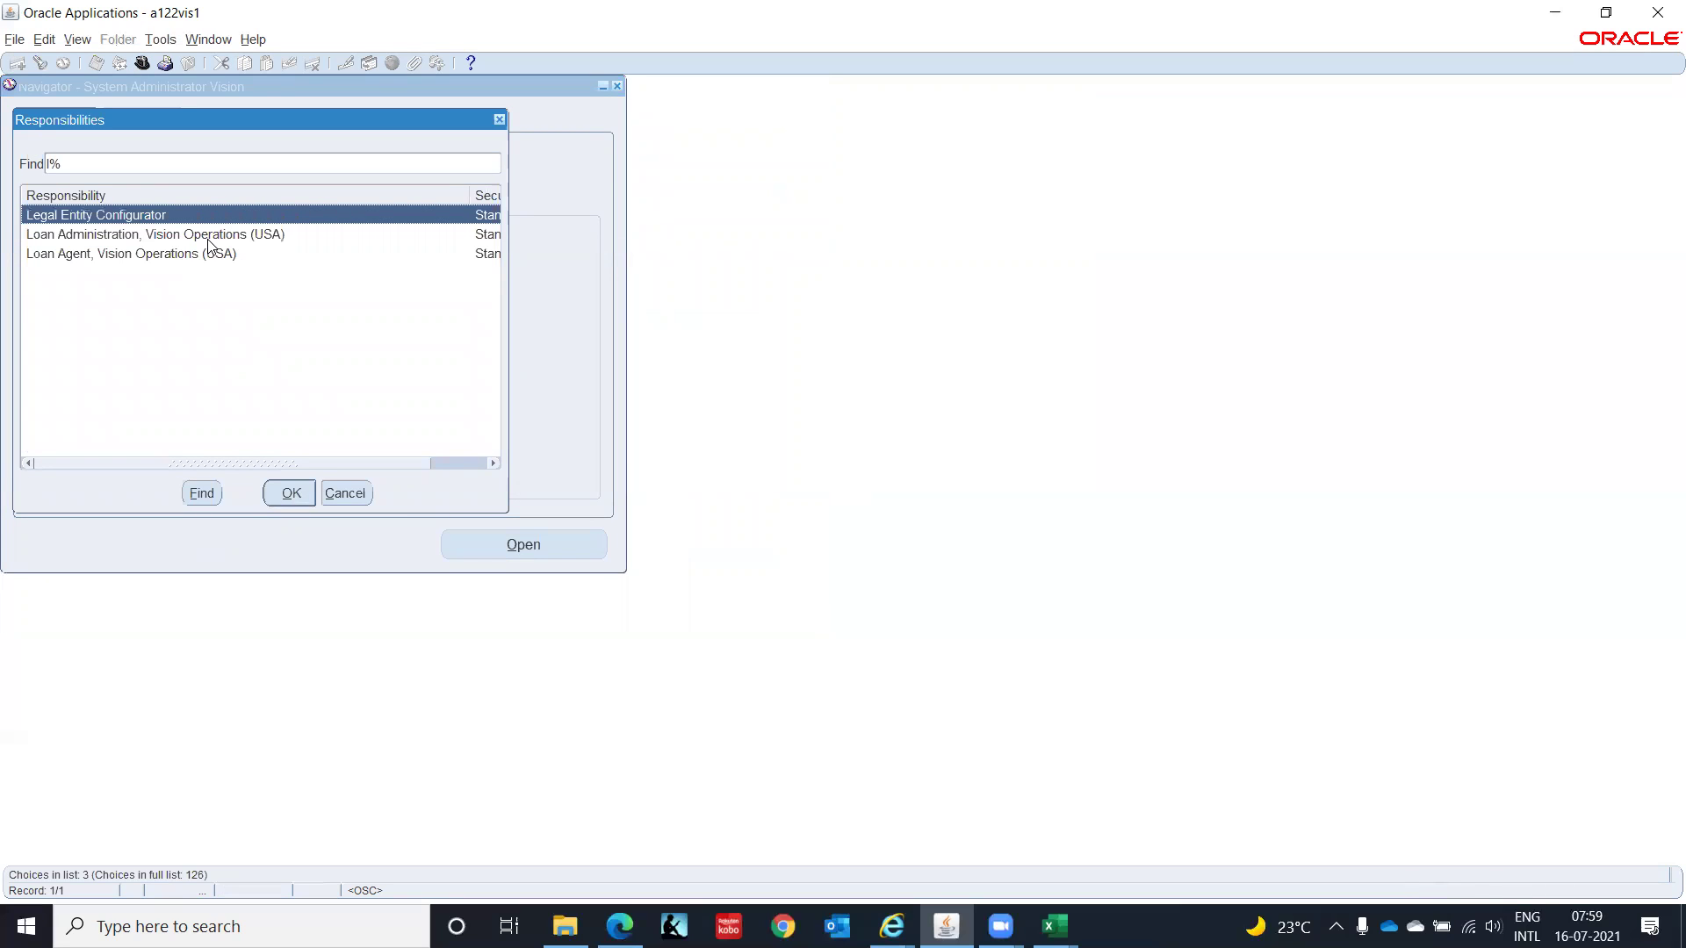
double_click(208, 235)
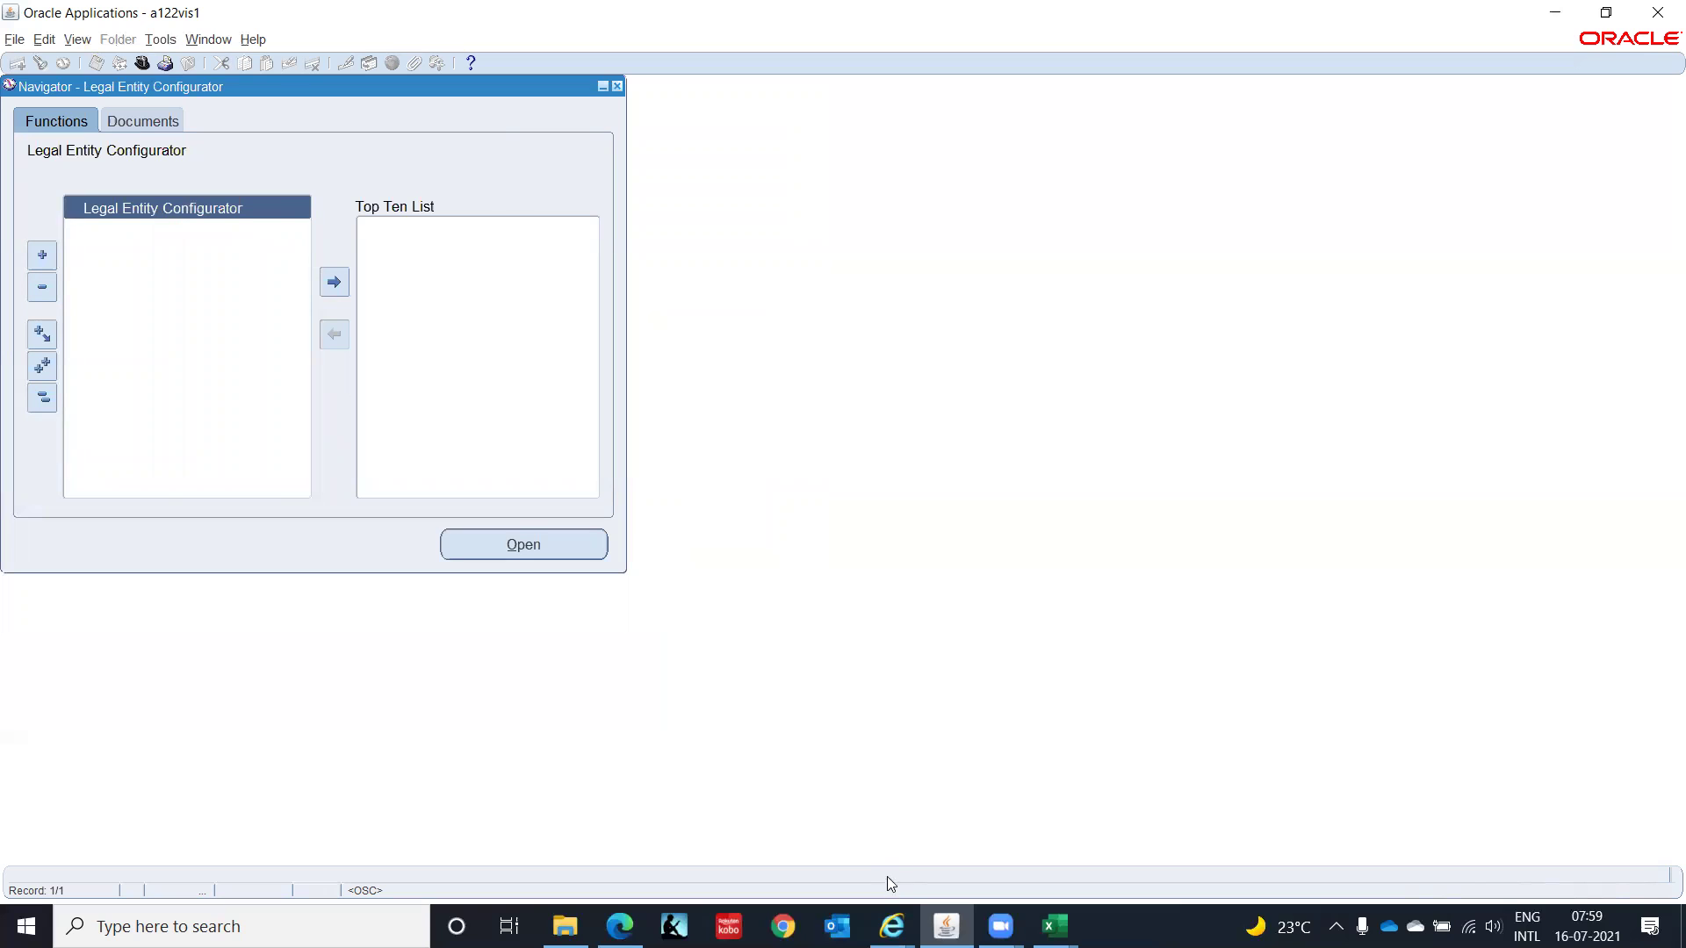
Step: Switch to the Legal Entity Configurator page in Internet Explorer and open its Legal Entities search page
left_click(891, 927)
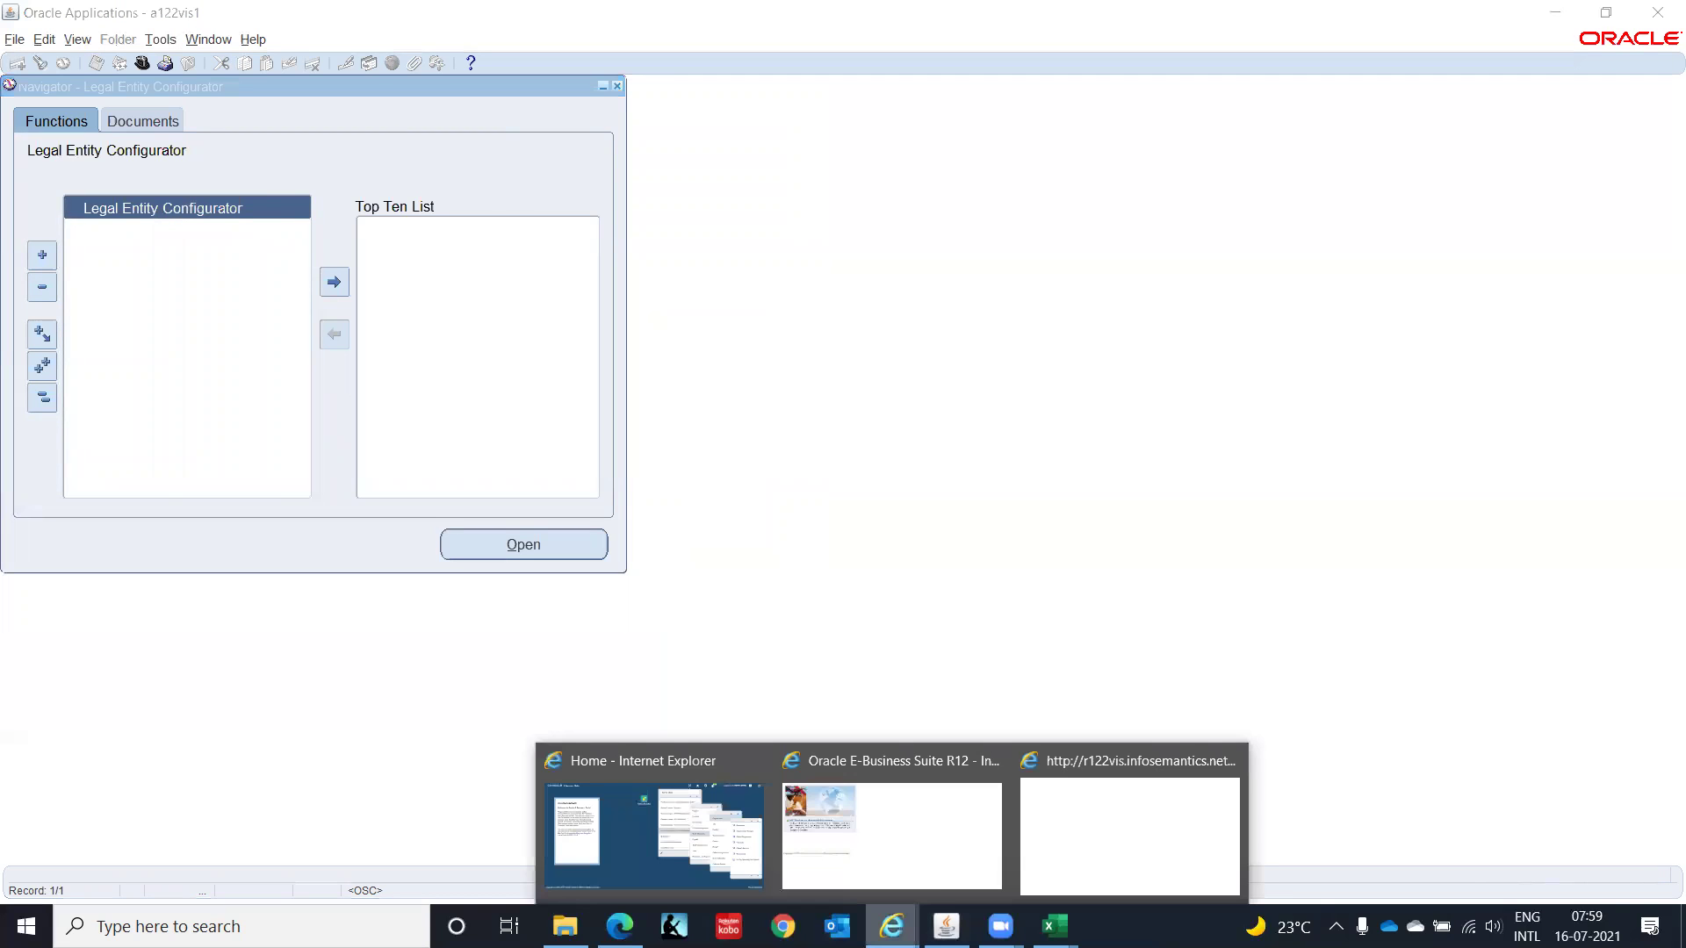
left_click(1123, 822)
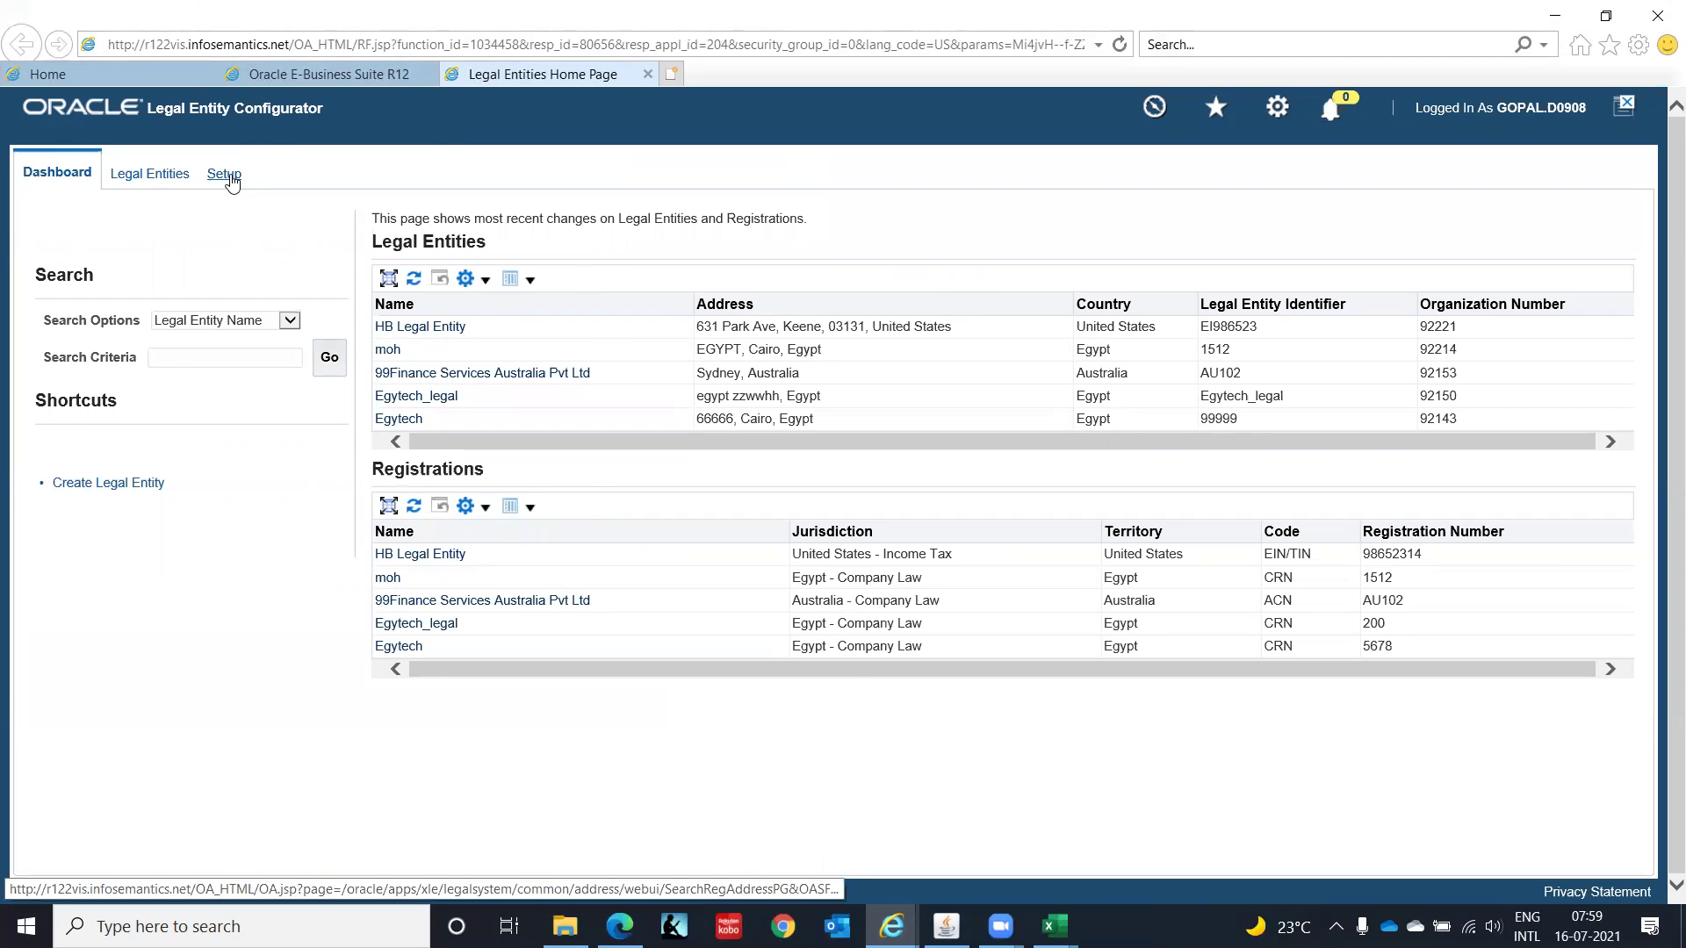
left_click(152, 174)
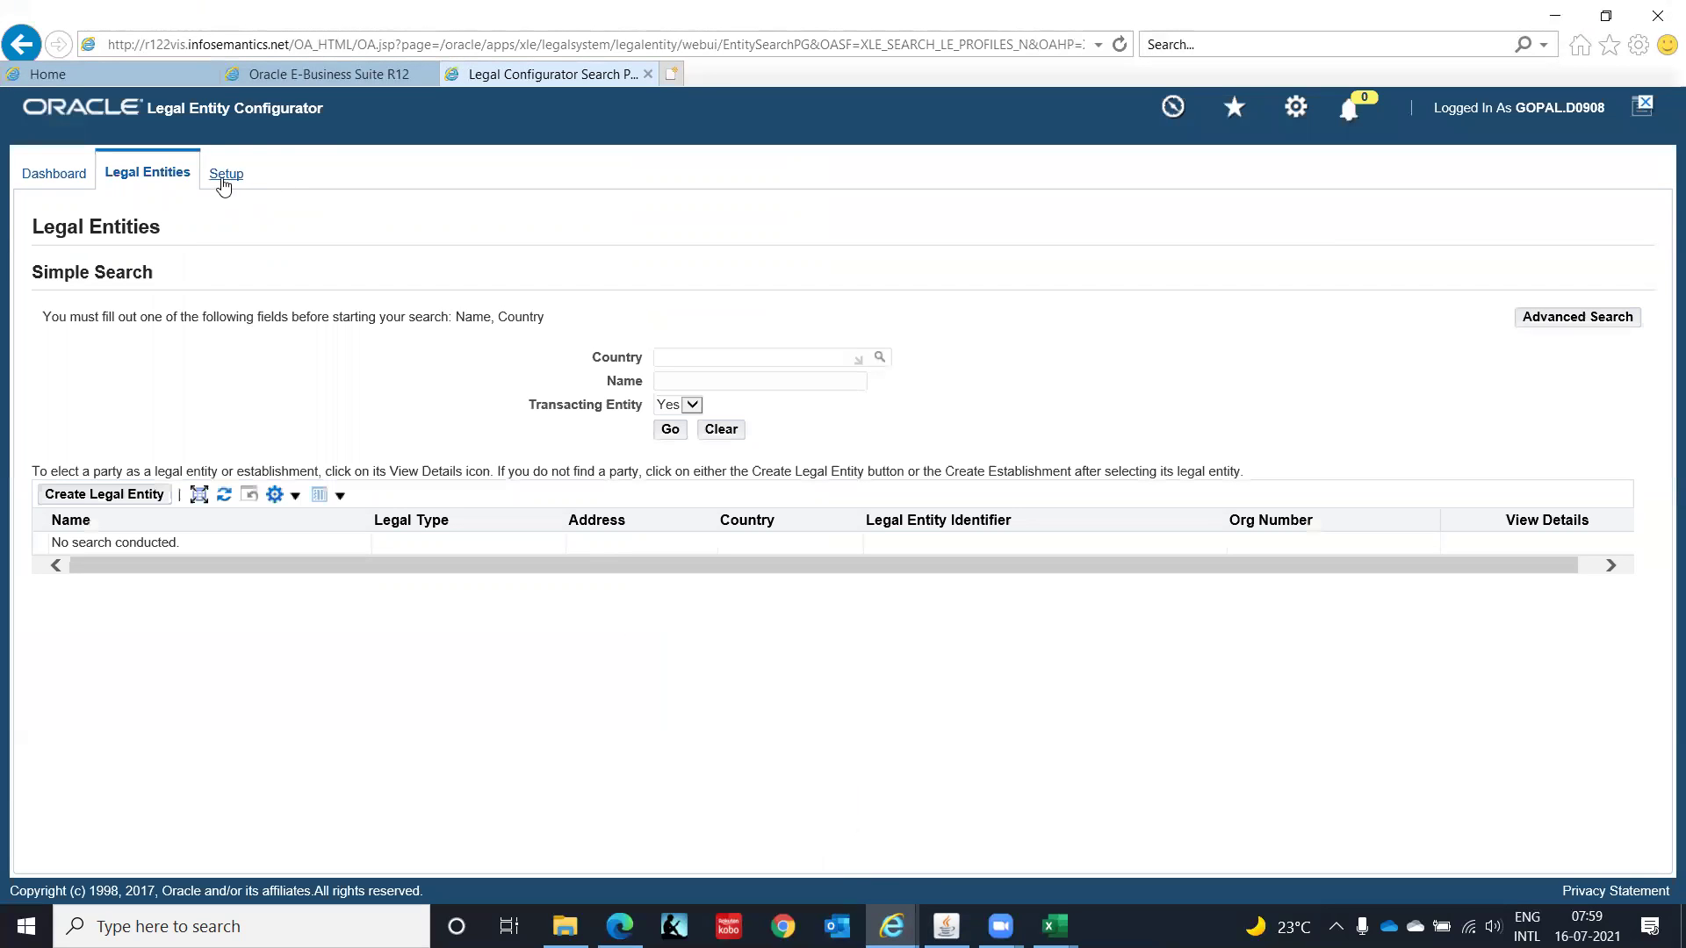
left_click(136, 498)
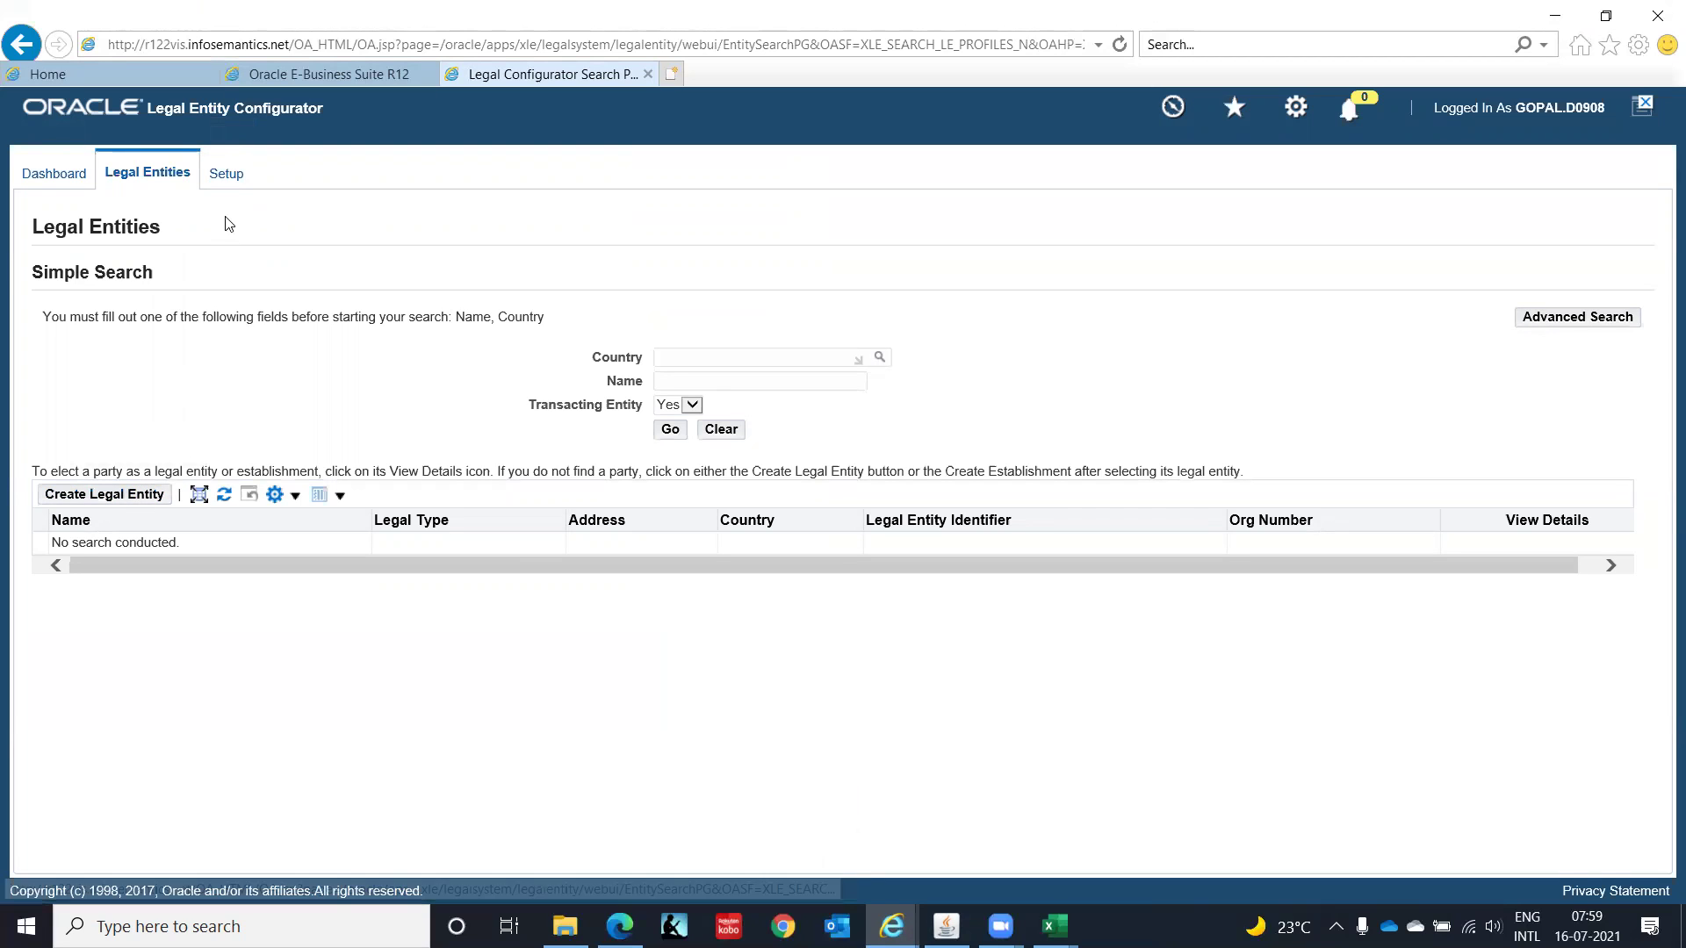
Step: Search the legal addresses in the setup area for the country India
left_click(226, 176)
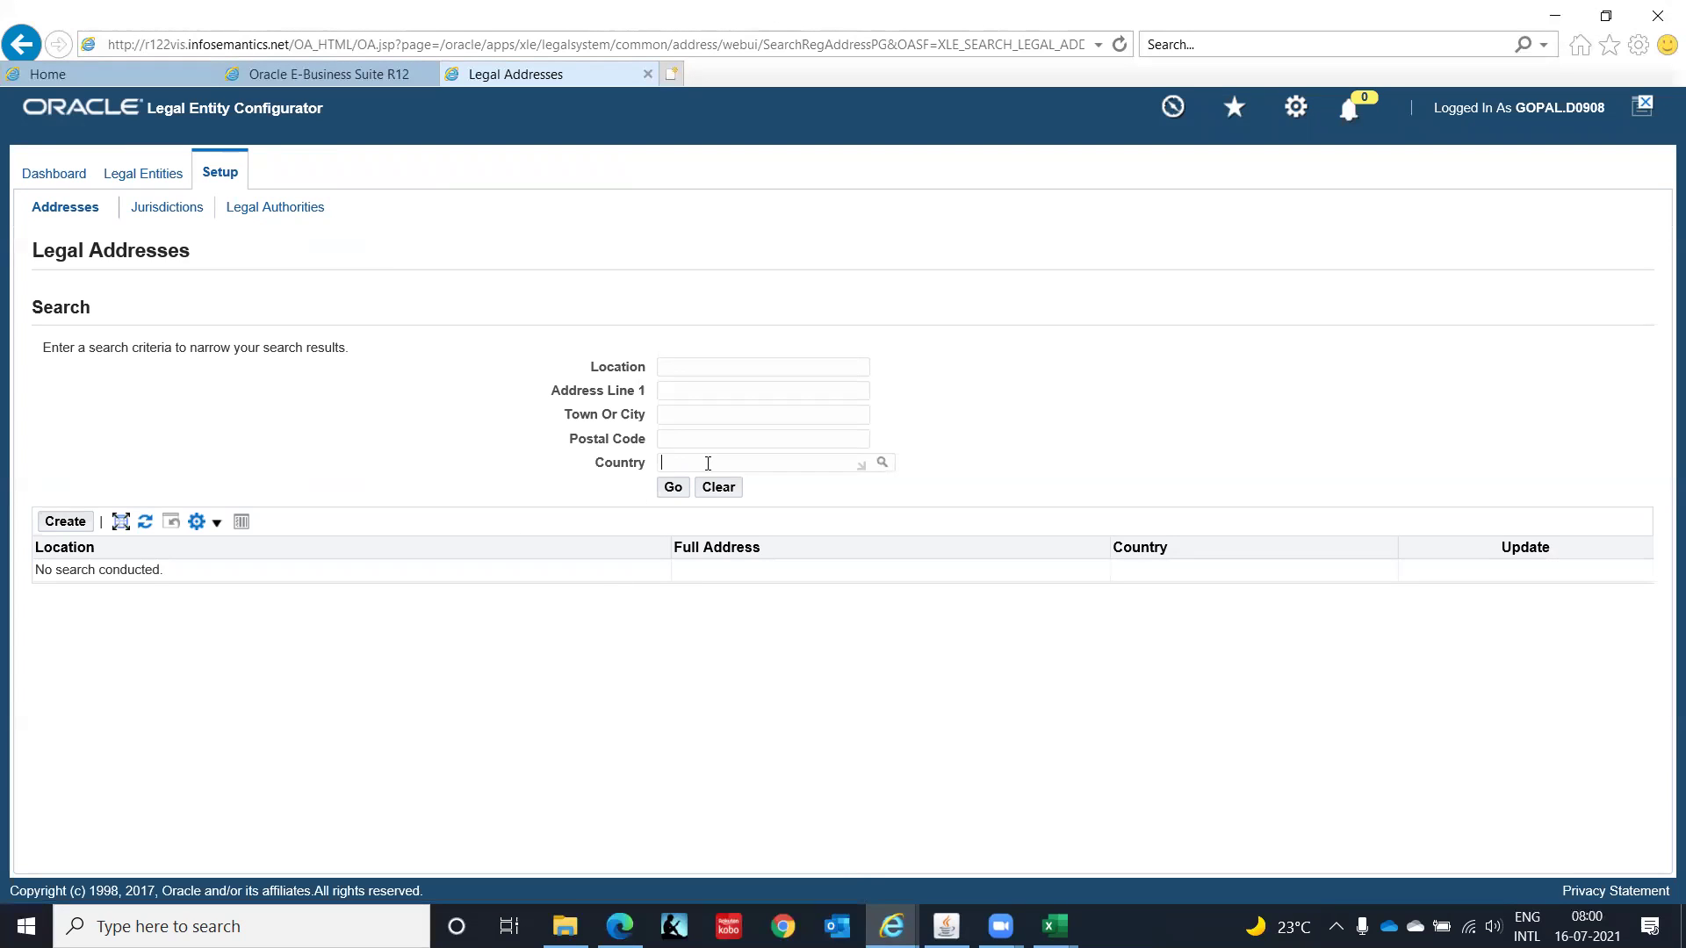
left_click(707, 463)
type("India")
key("Tab")
left_click(670, 490)
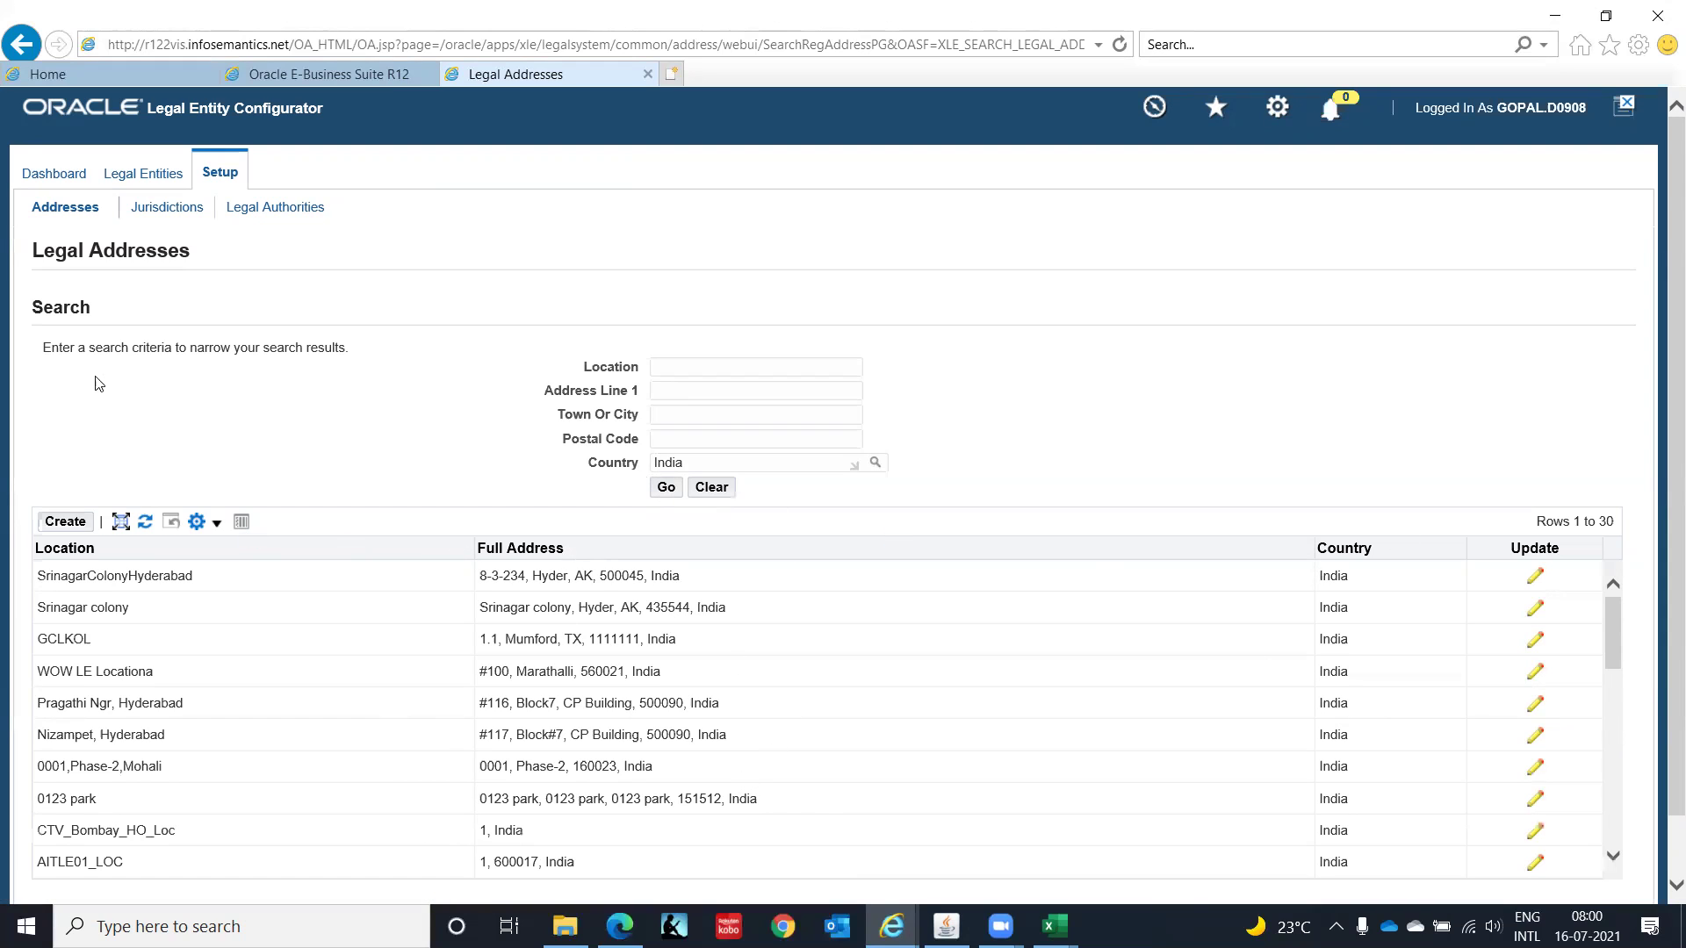
Step: Open the Jurisdictions setup page and check the available legislative categories in its search criteria
left_click(179, 213)
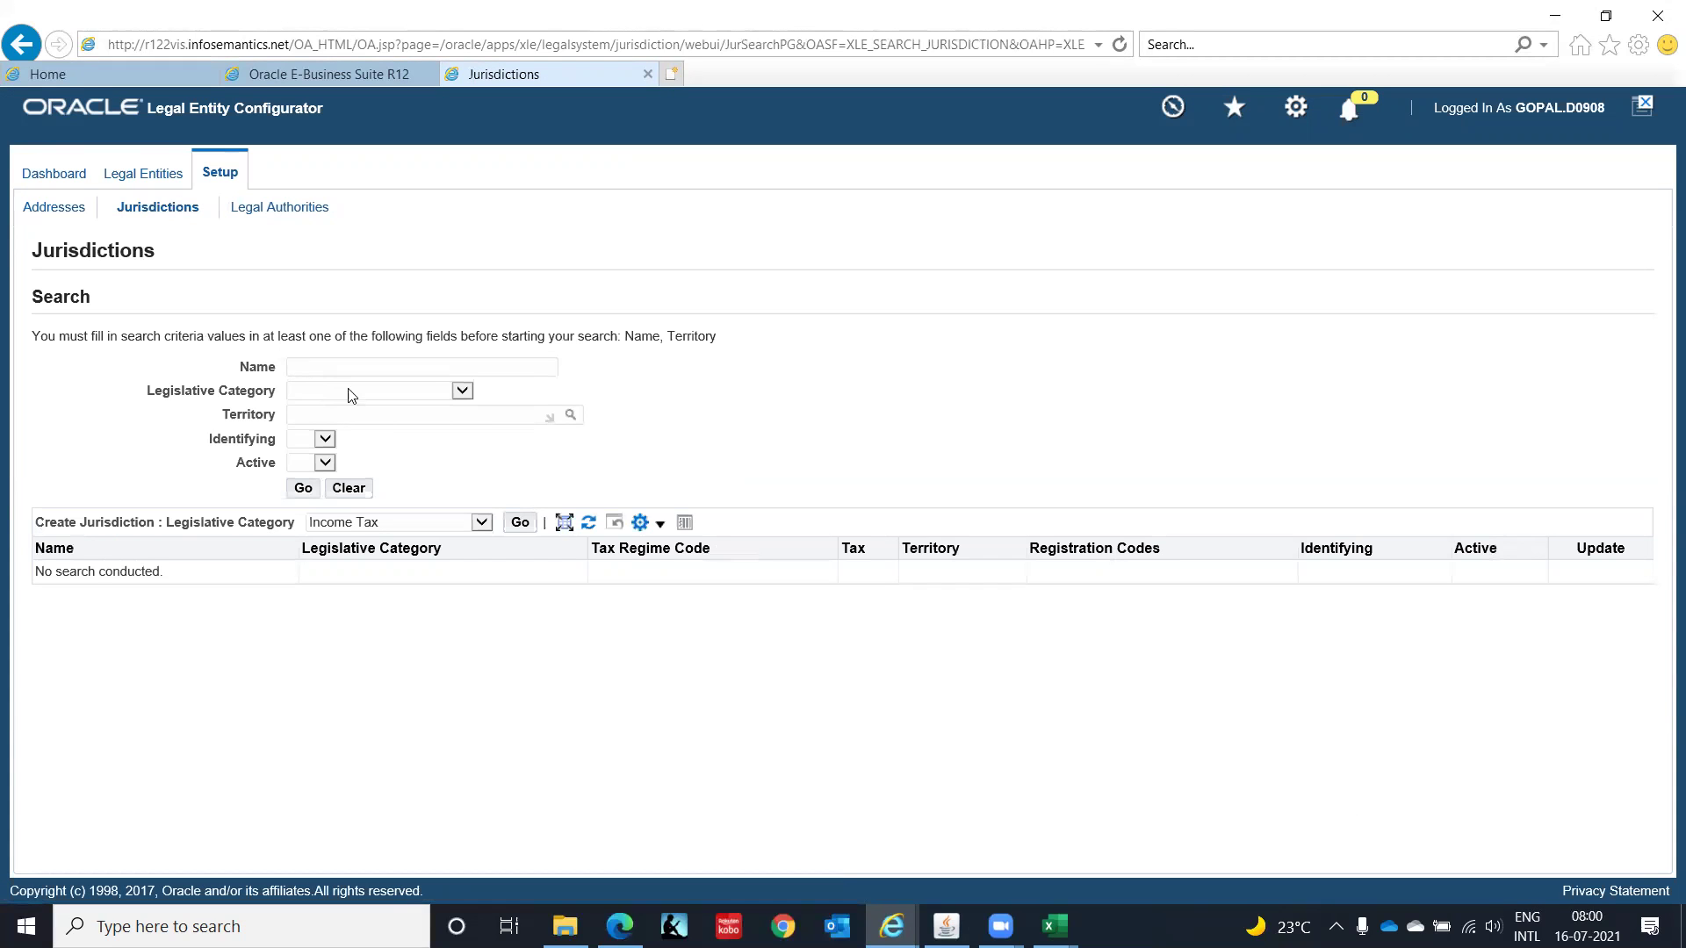
left_click(469, 393)
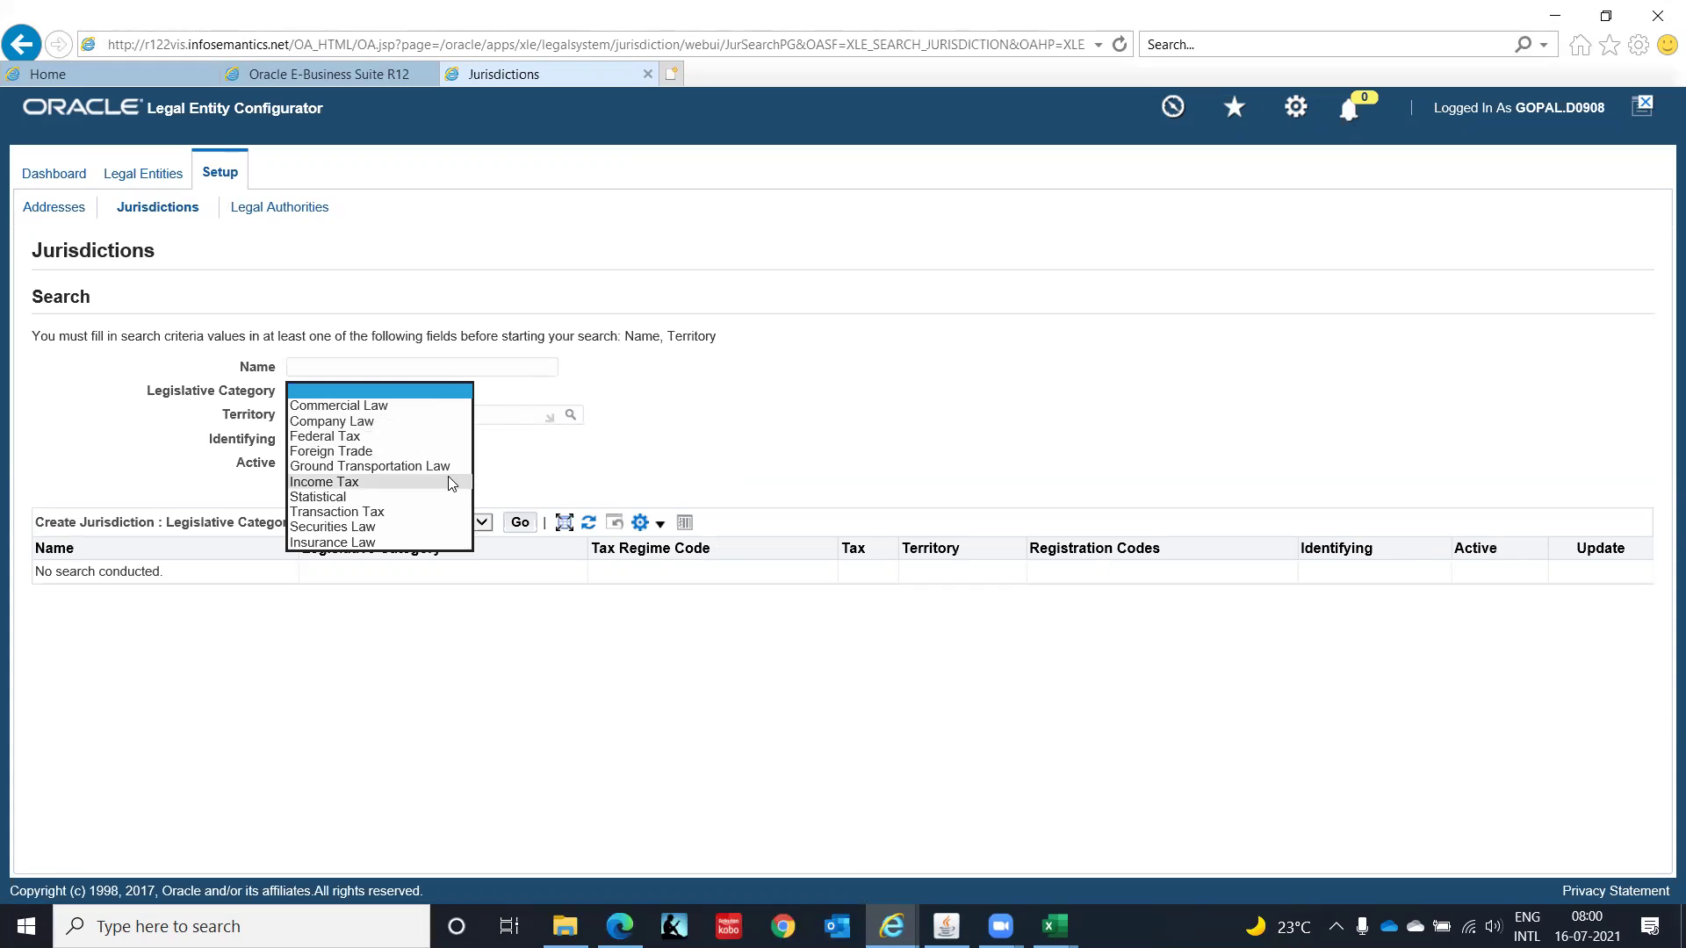
left_click(448, 397)
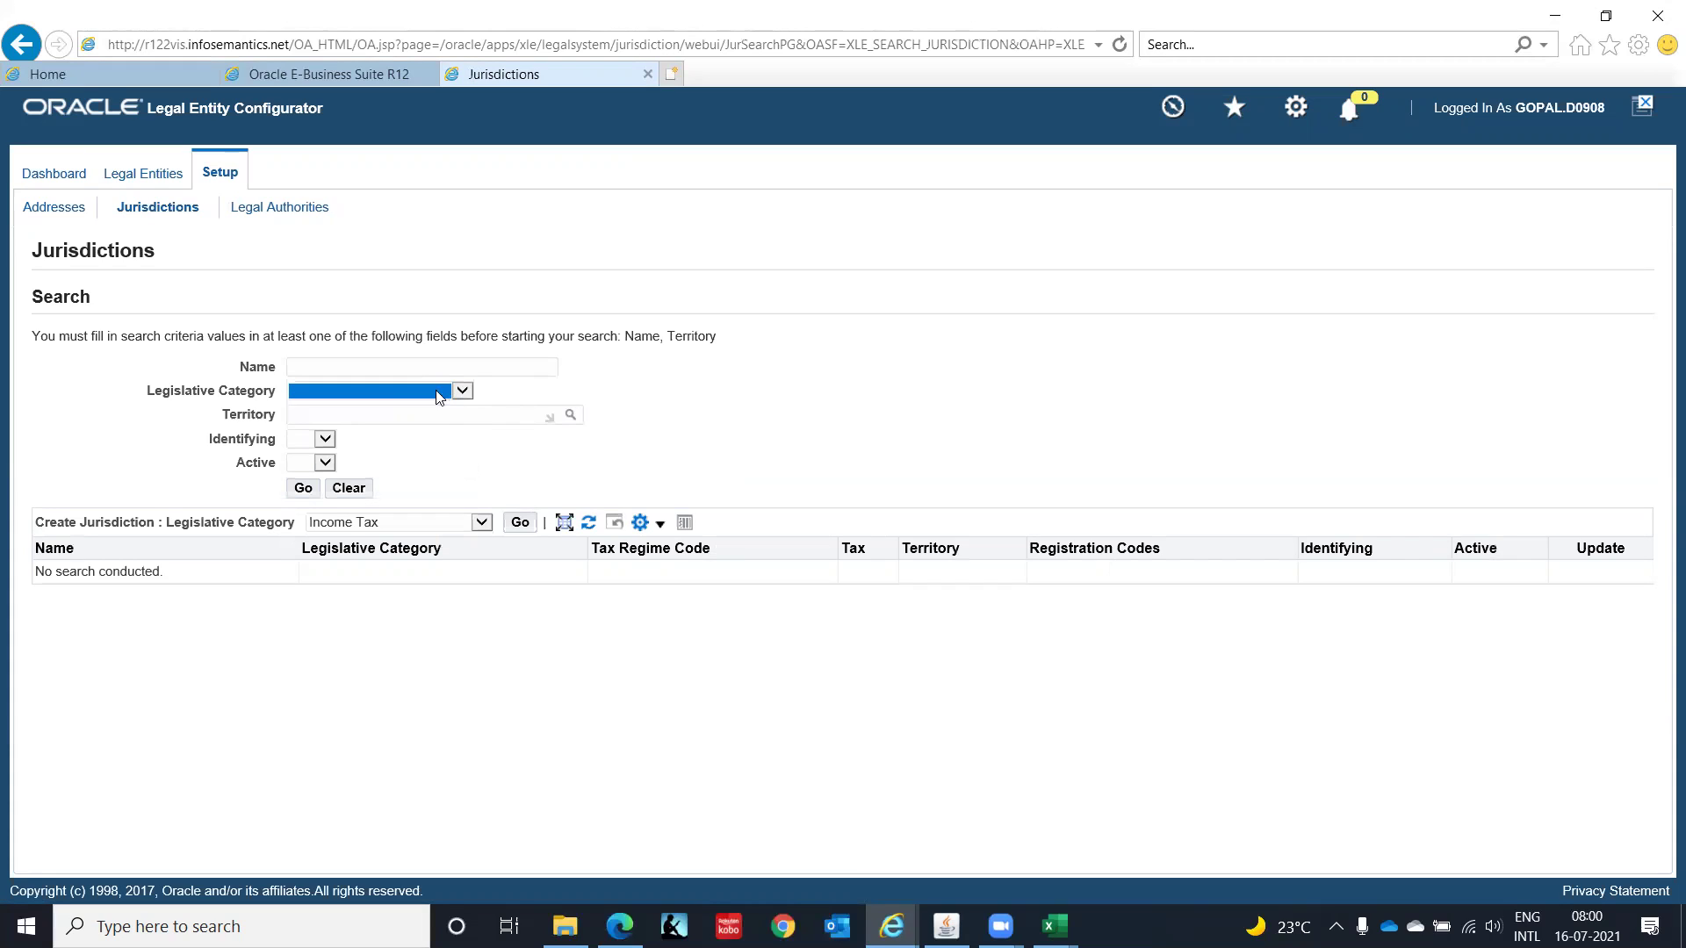
left_click(351, 413)
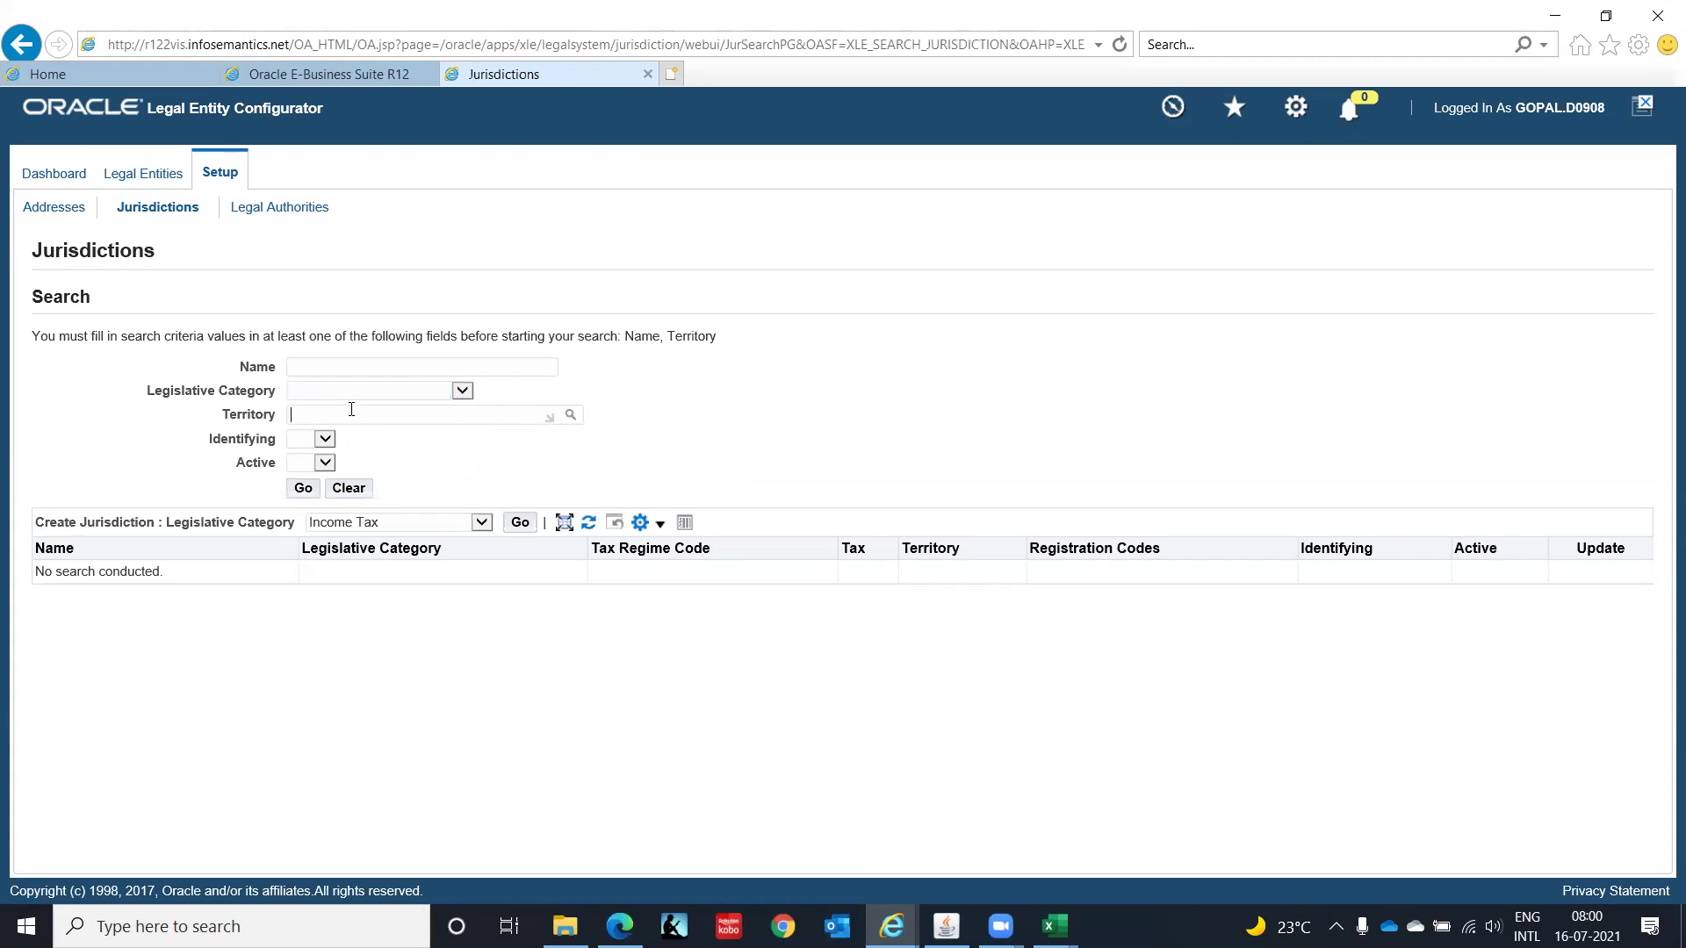
type("Indi")
left_click(572, 415)
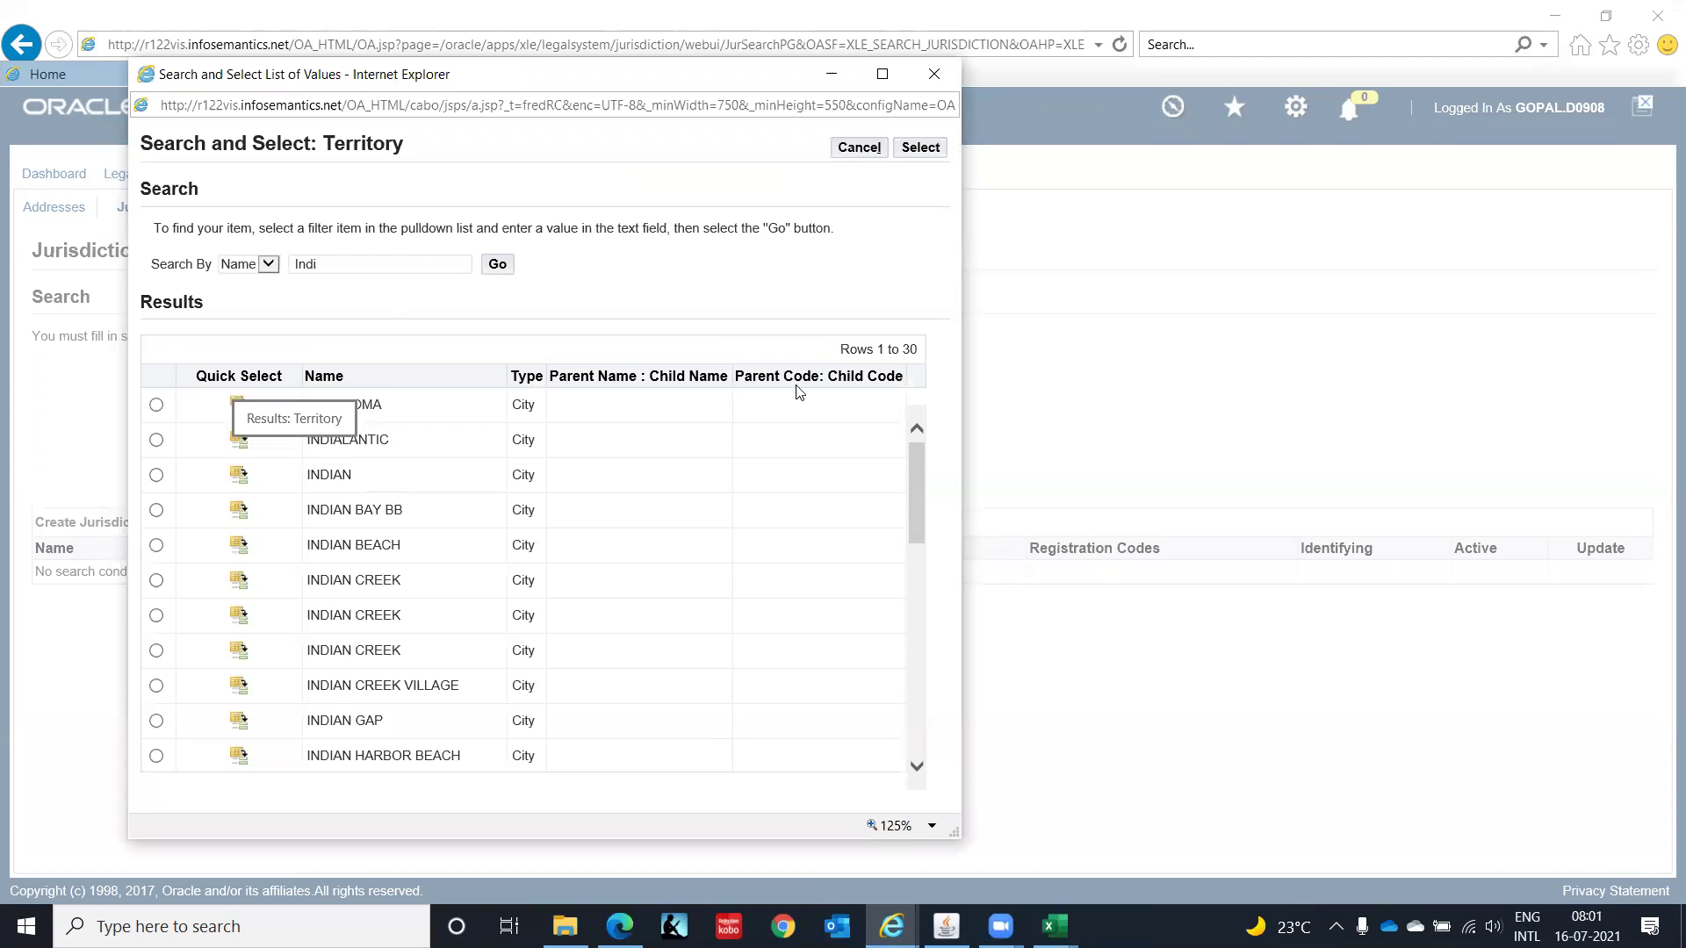
left_click_drag(913, 464, 932, 655)
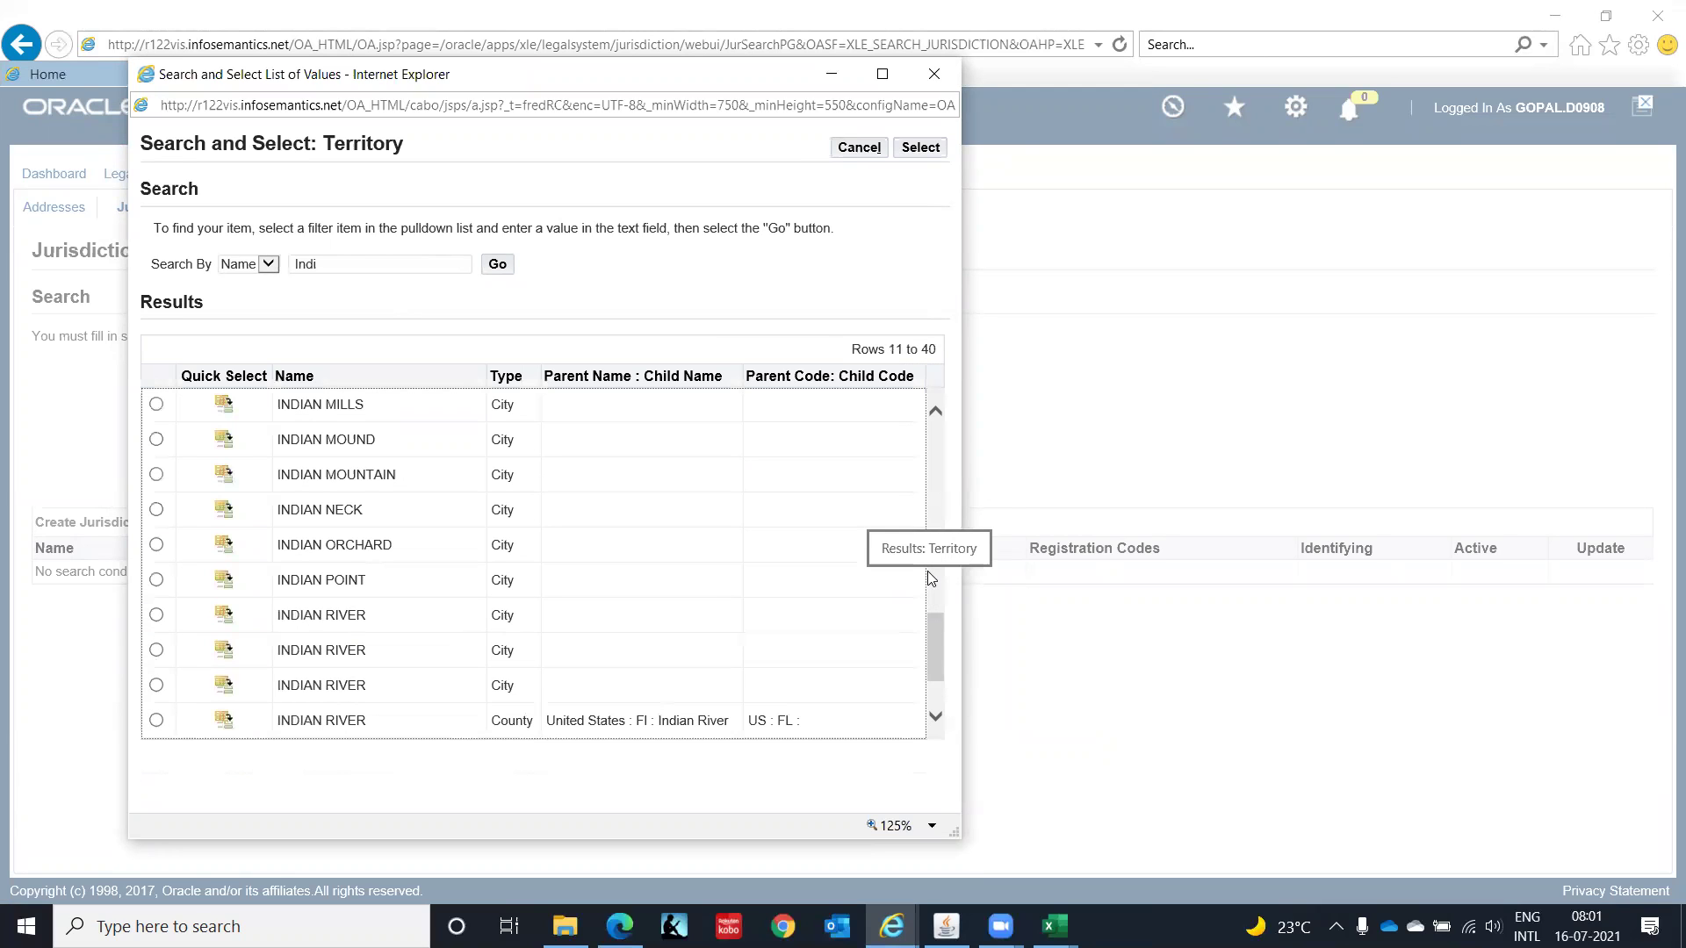
left_click_drag(928, 631, 928, 654)
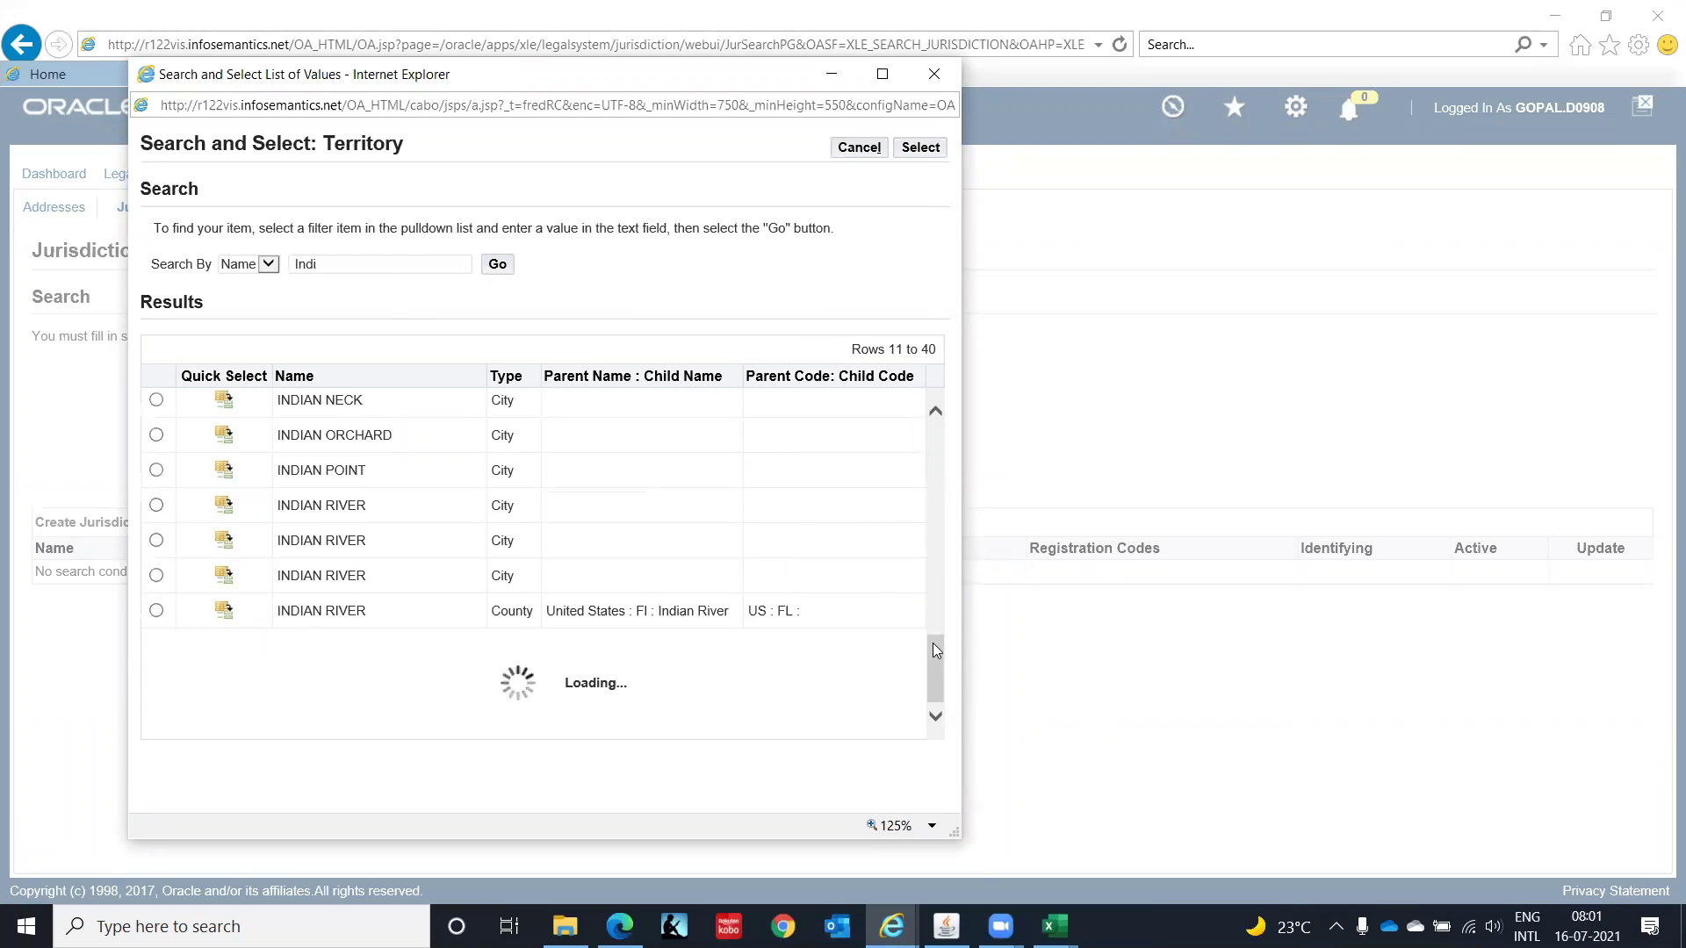
left_click_drag(935, 650, 934, 669)
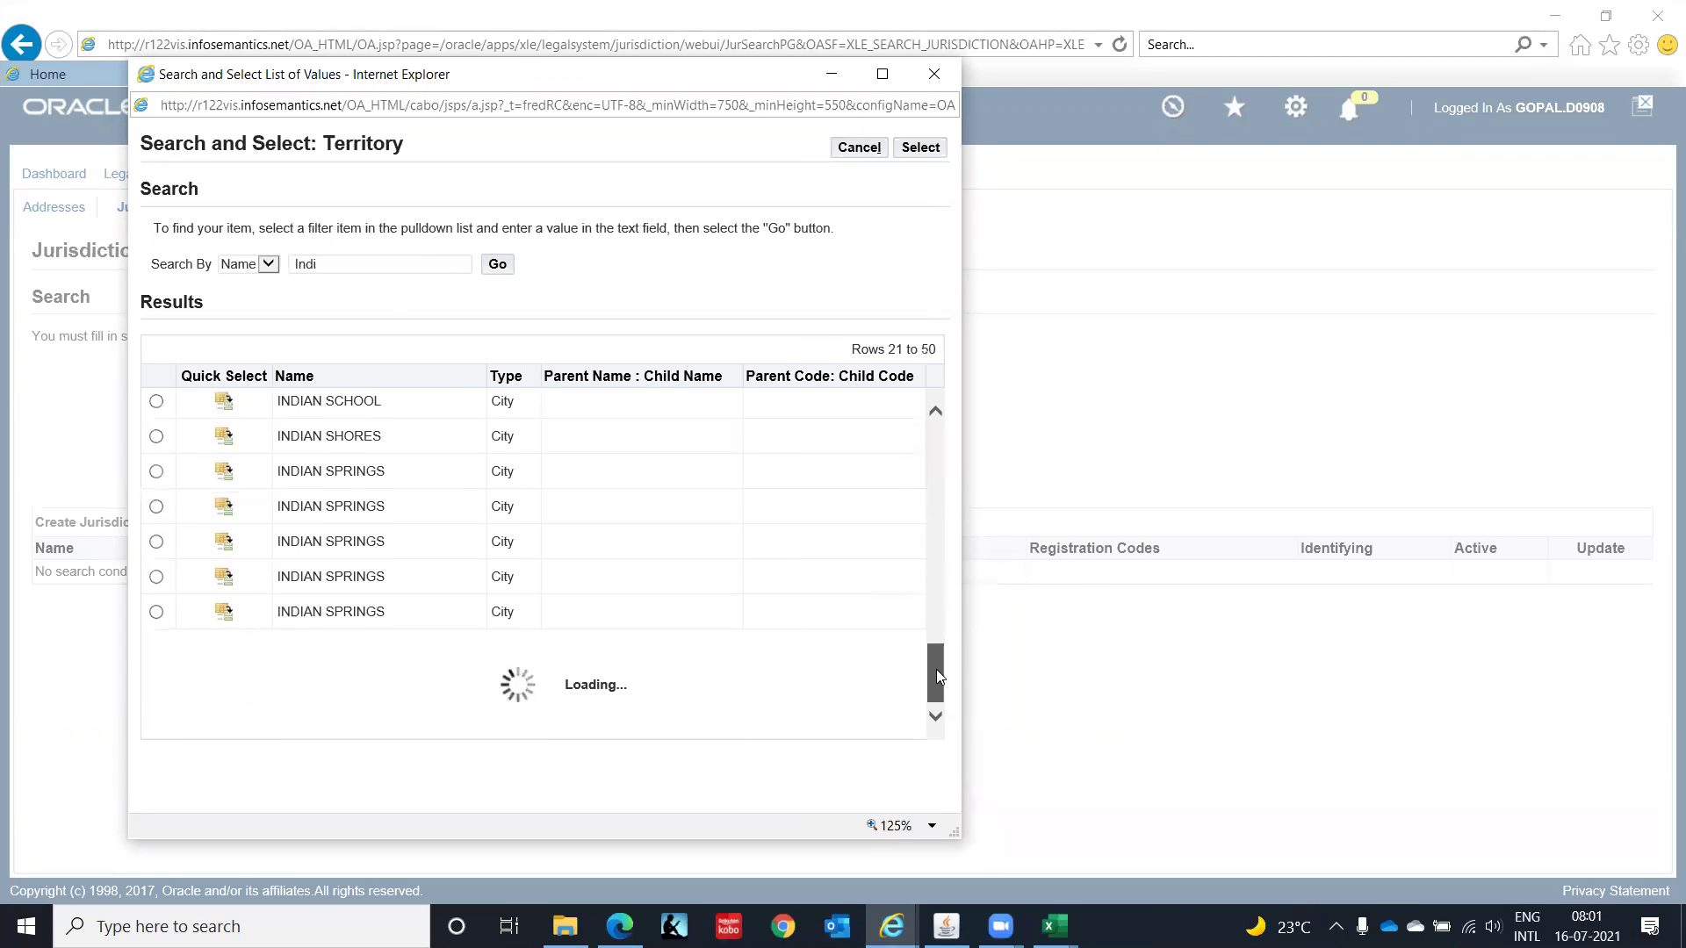
left_click(936, 719)
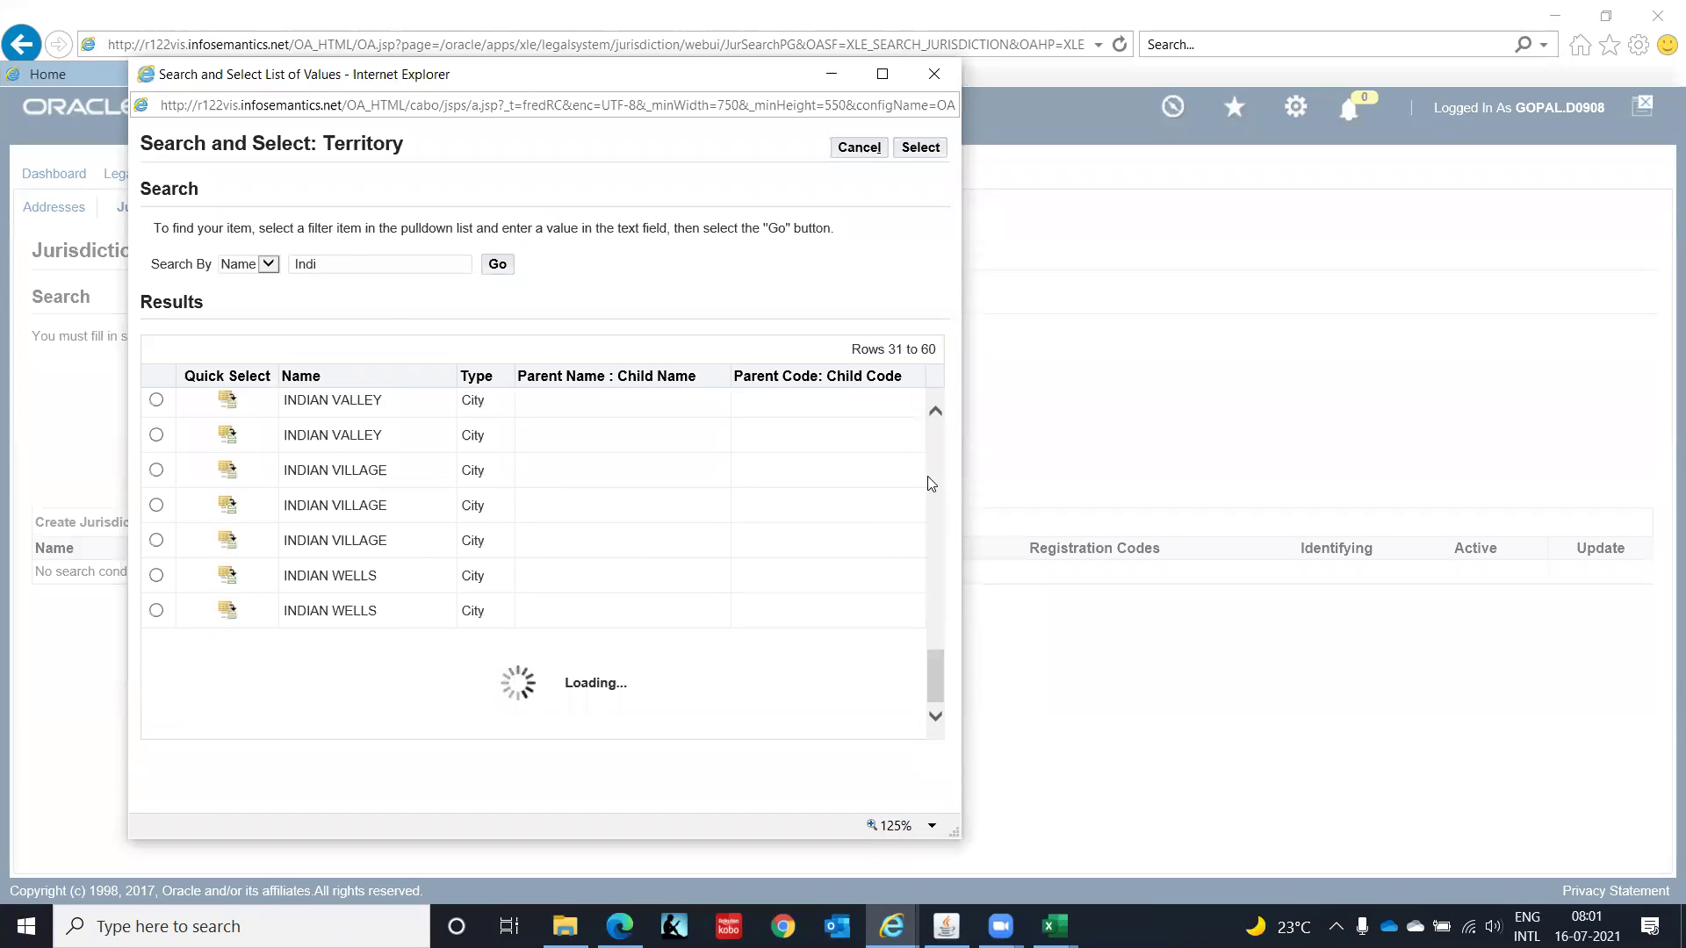
left_click(936, 77)
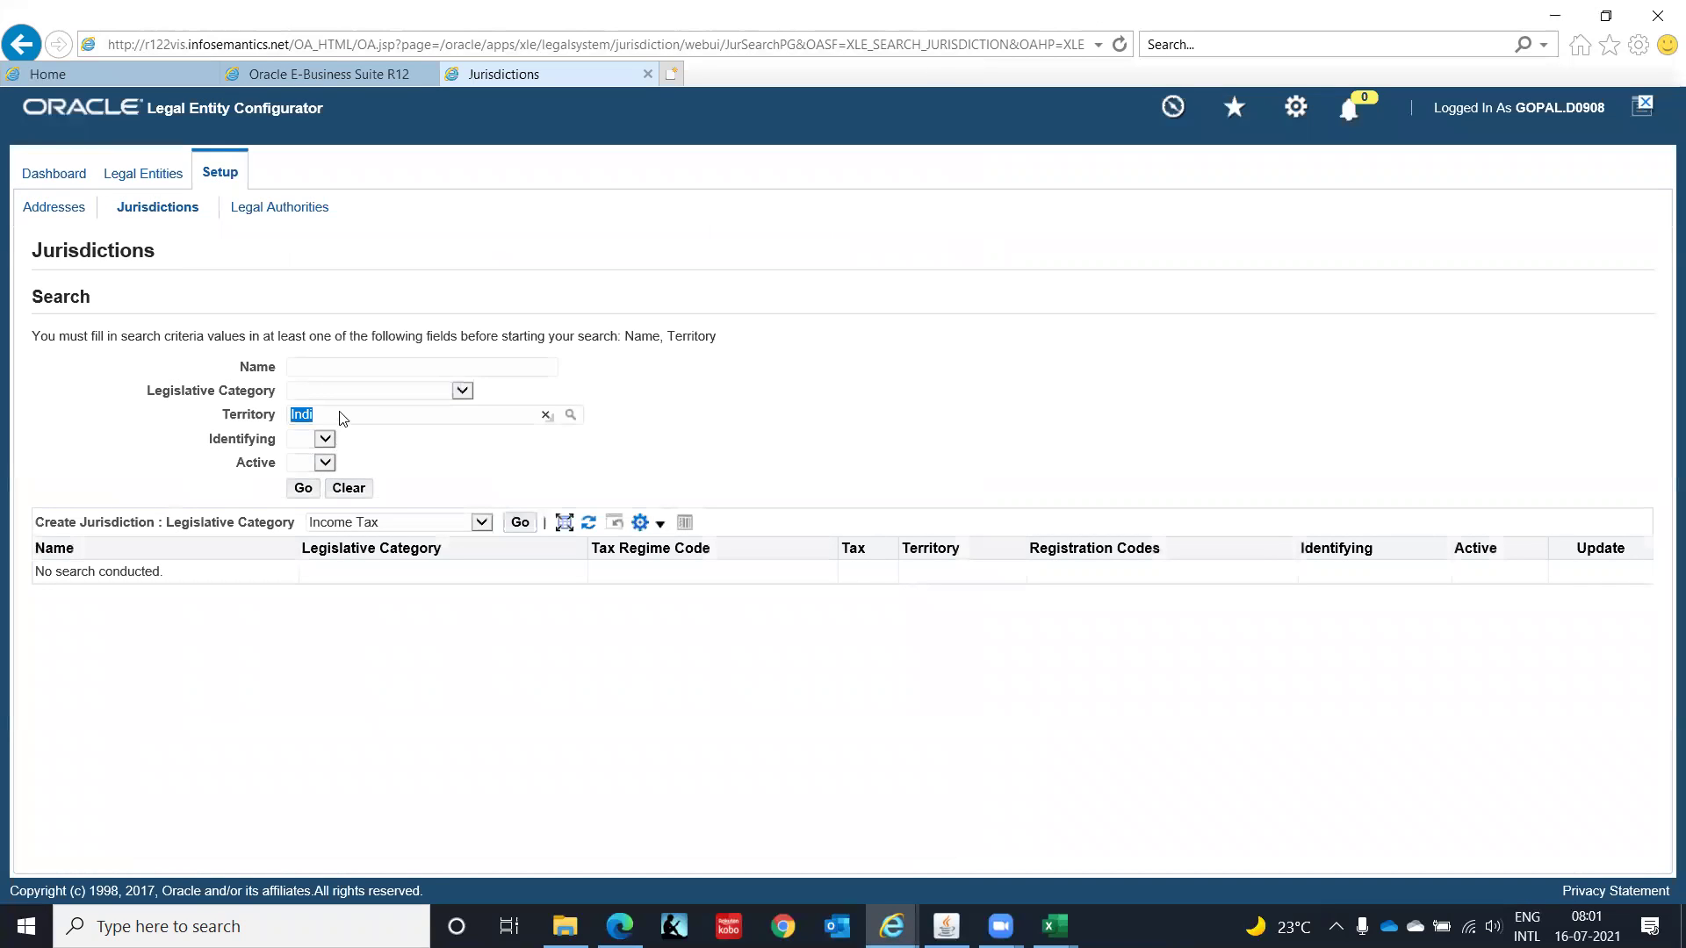
key("BackSpace")
Step: Search for jurisdictions with the legislative category Income Tax and the territory INDIA
left_click(460, 391)
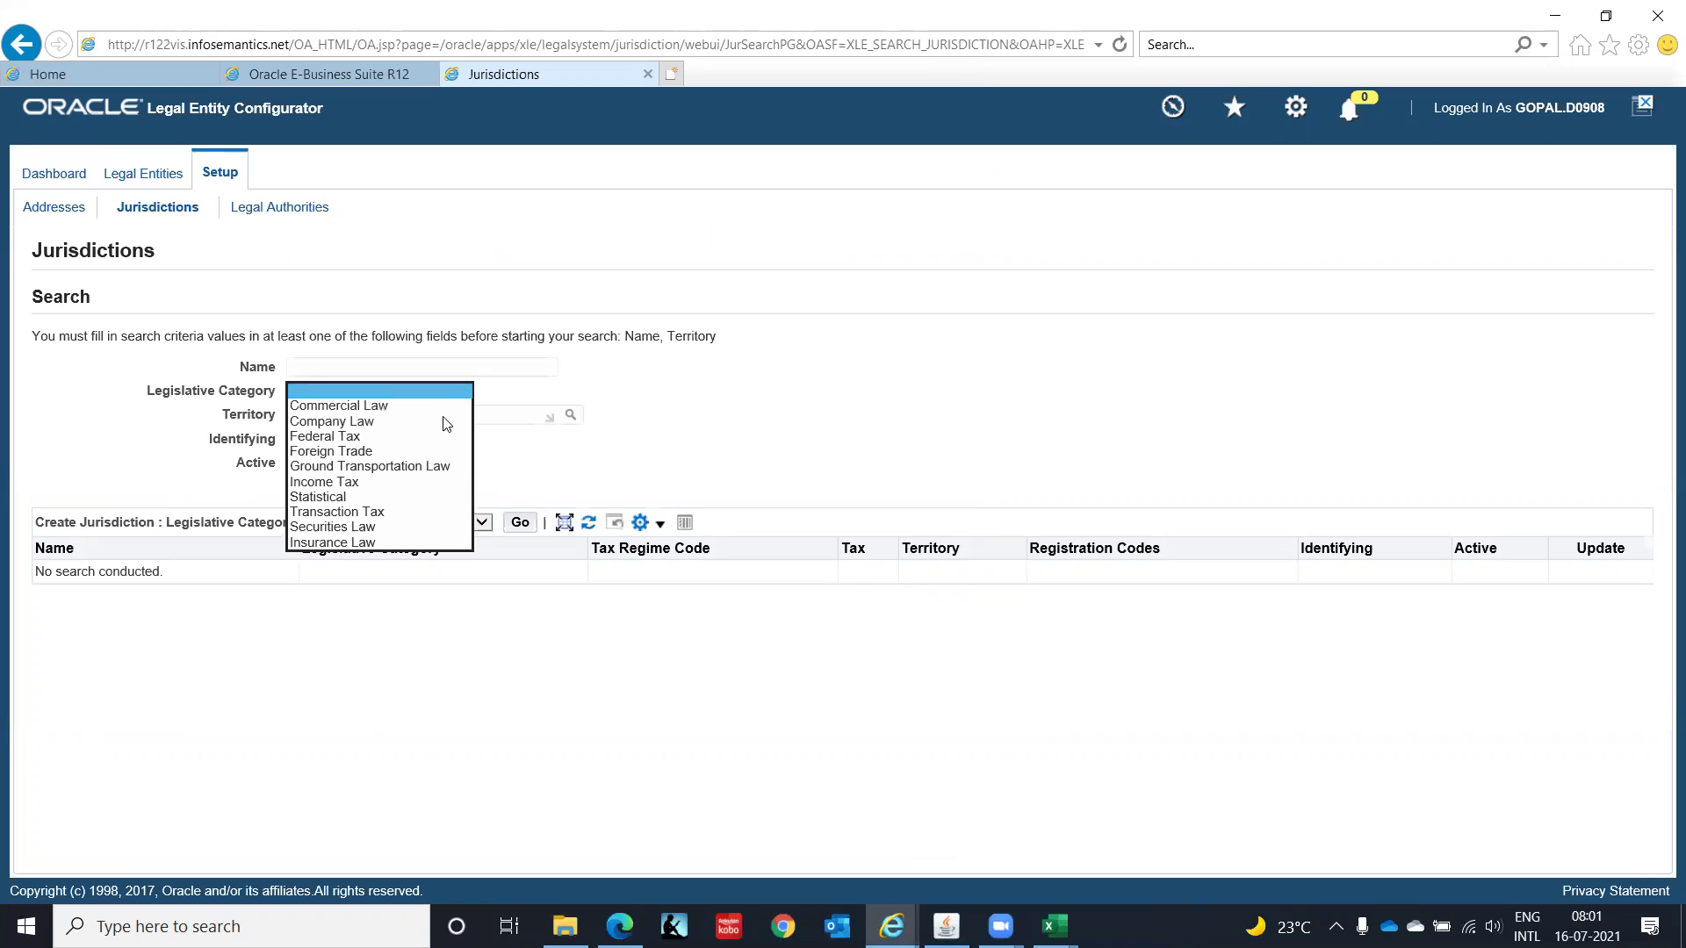
left_click(434, 483)
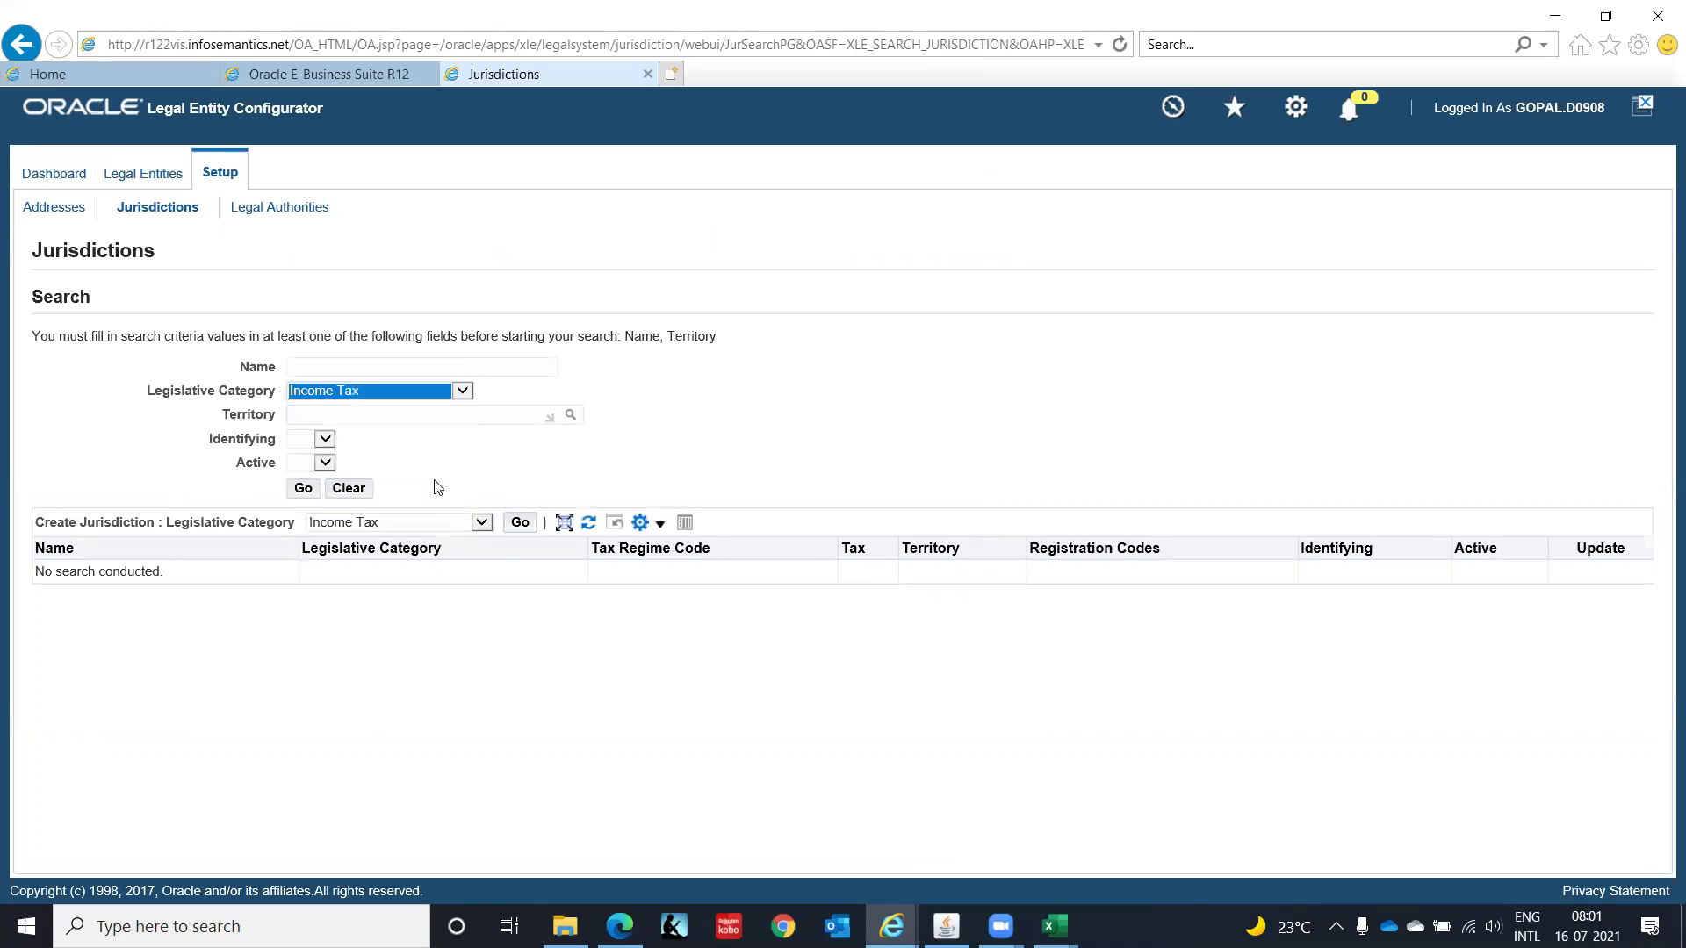
left_click(299, 492)
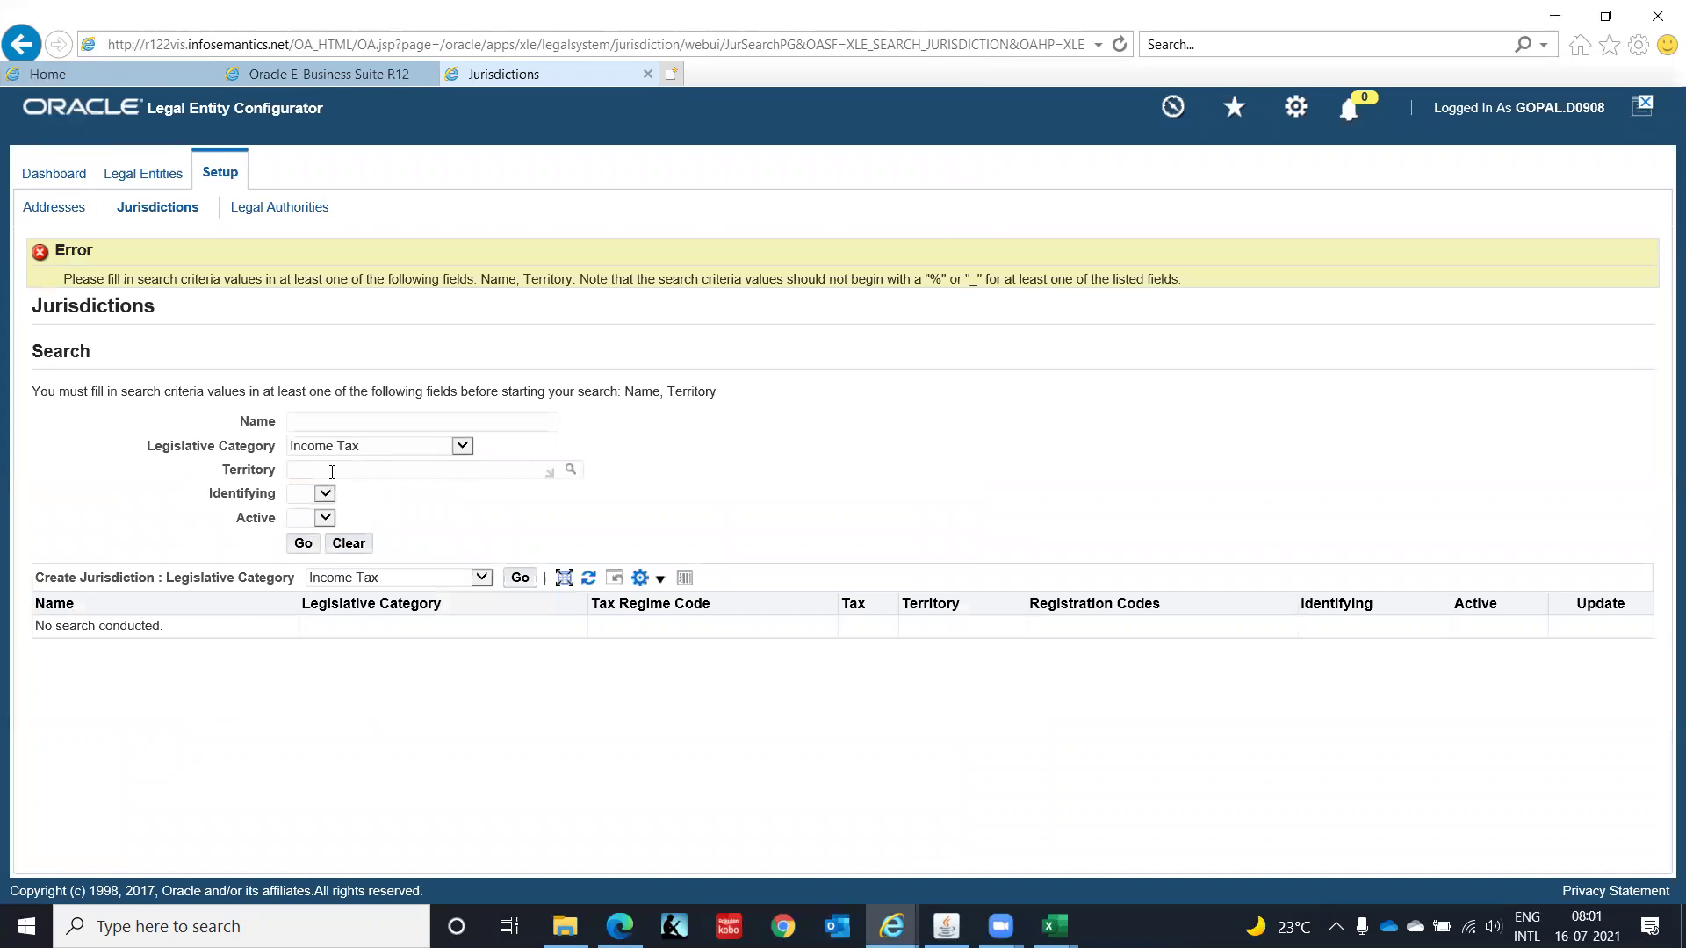
left_click(332, 472)
type("INDIA")
key("Tab")
left_click(301, 545)
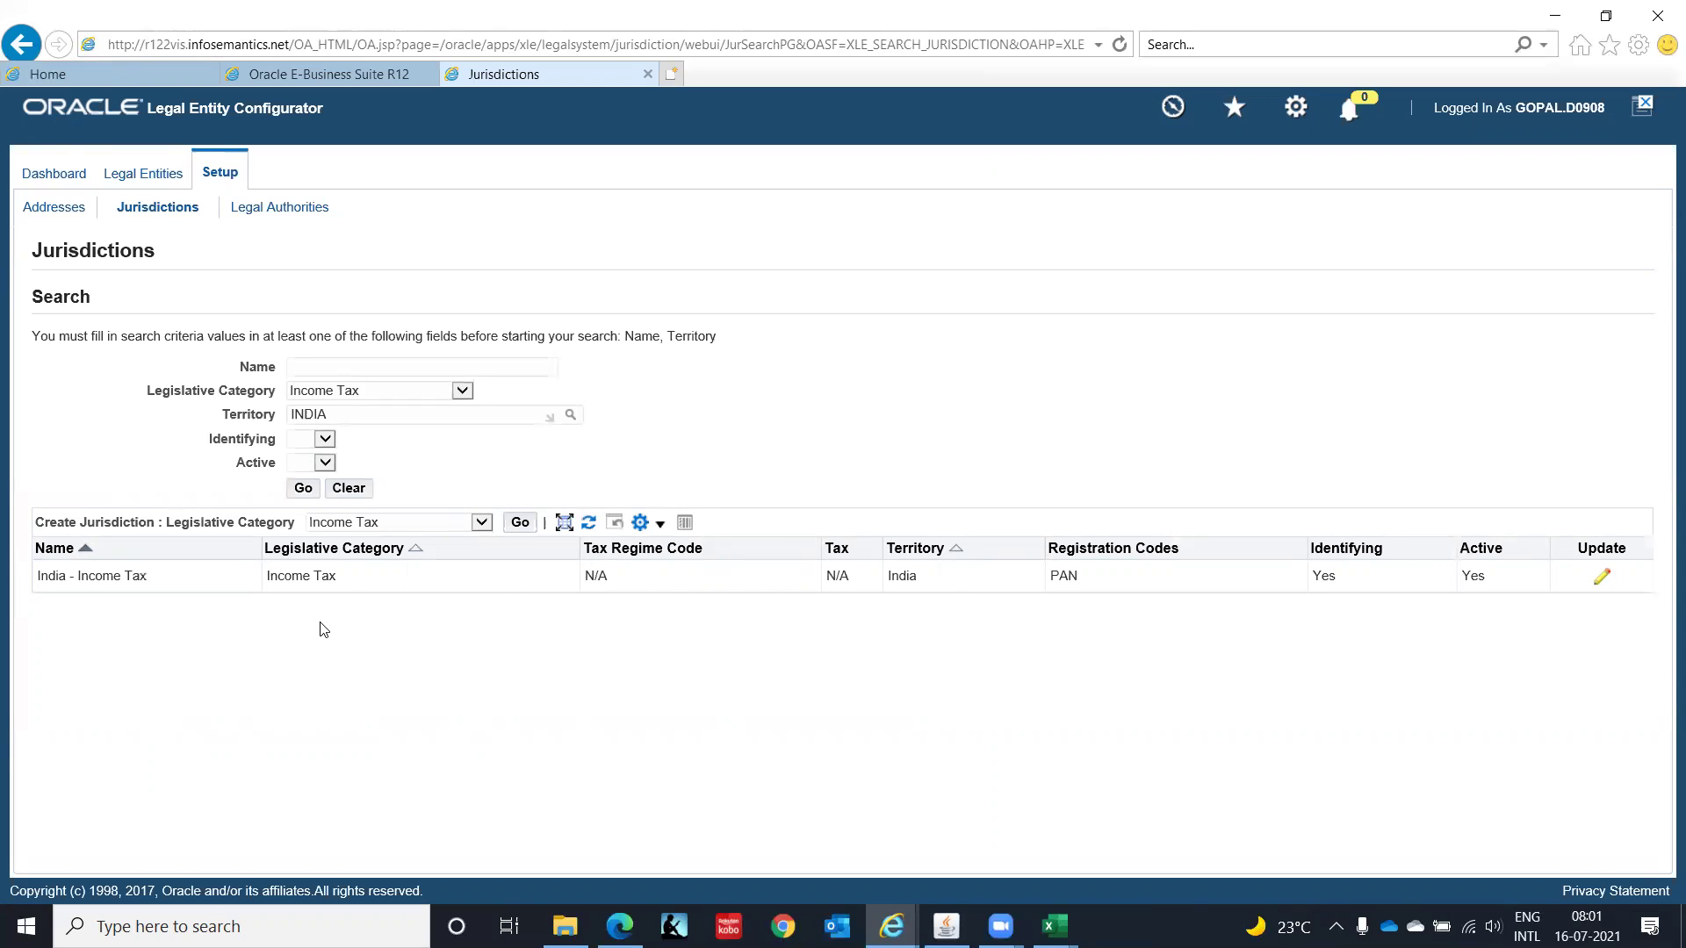
Step: Review the legislative category options for the jurisdiction search and return to the Legal Entities page
left_click(462, 390)
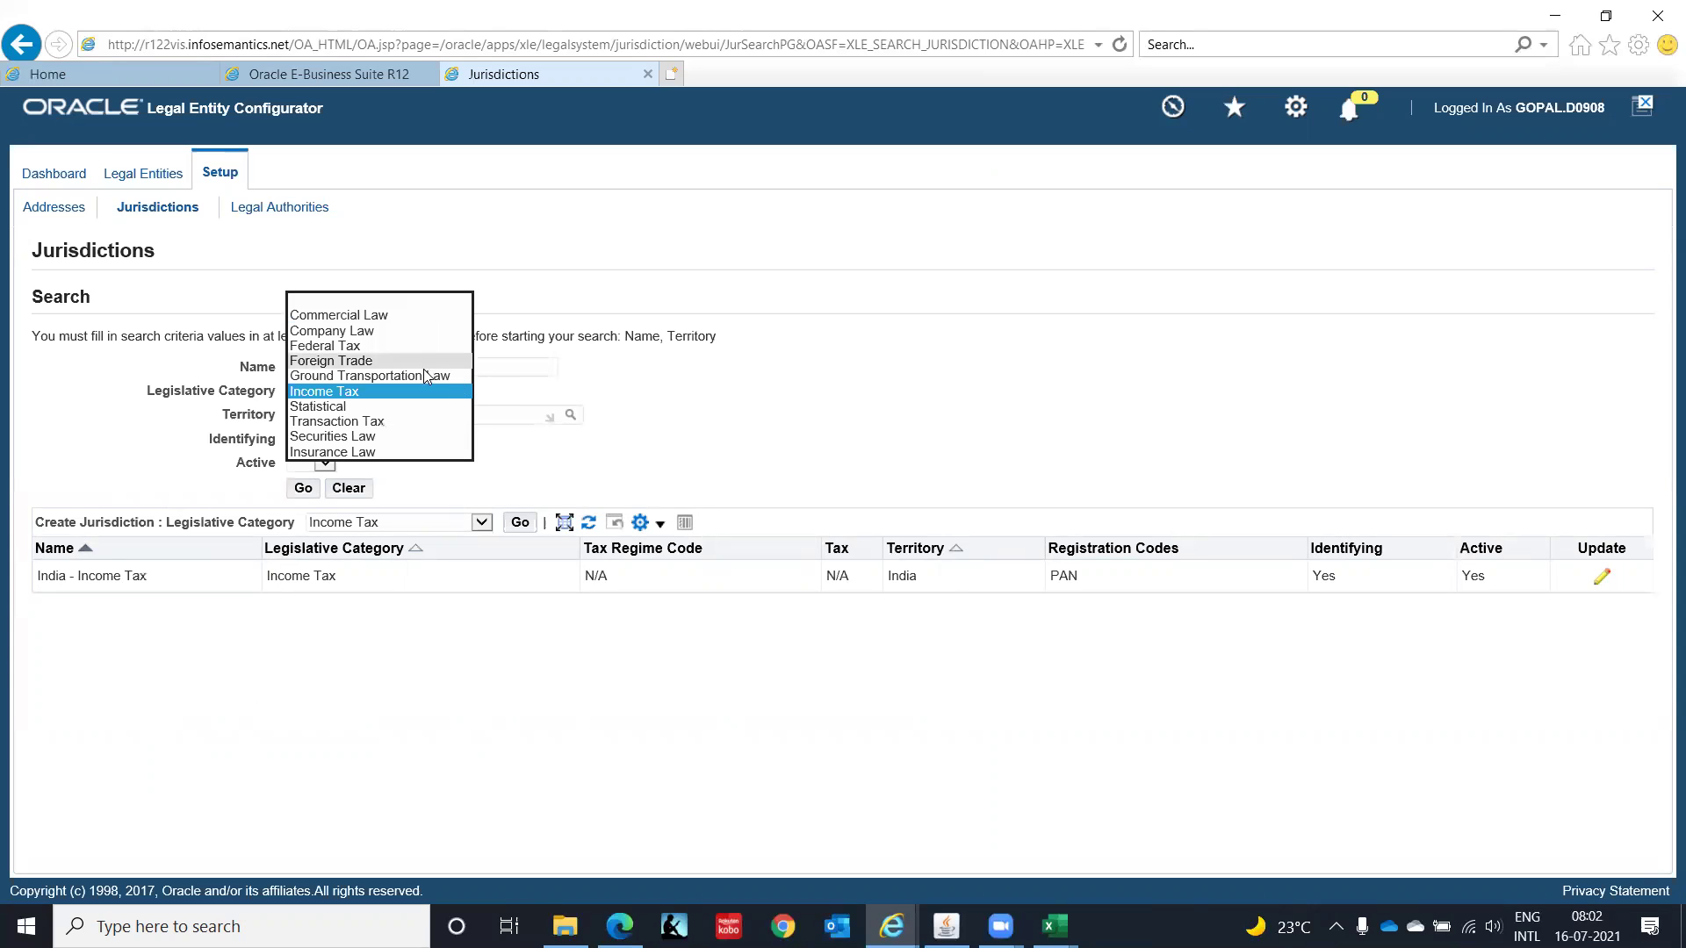
left_click(685, 398)
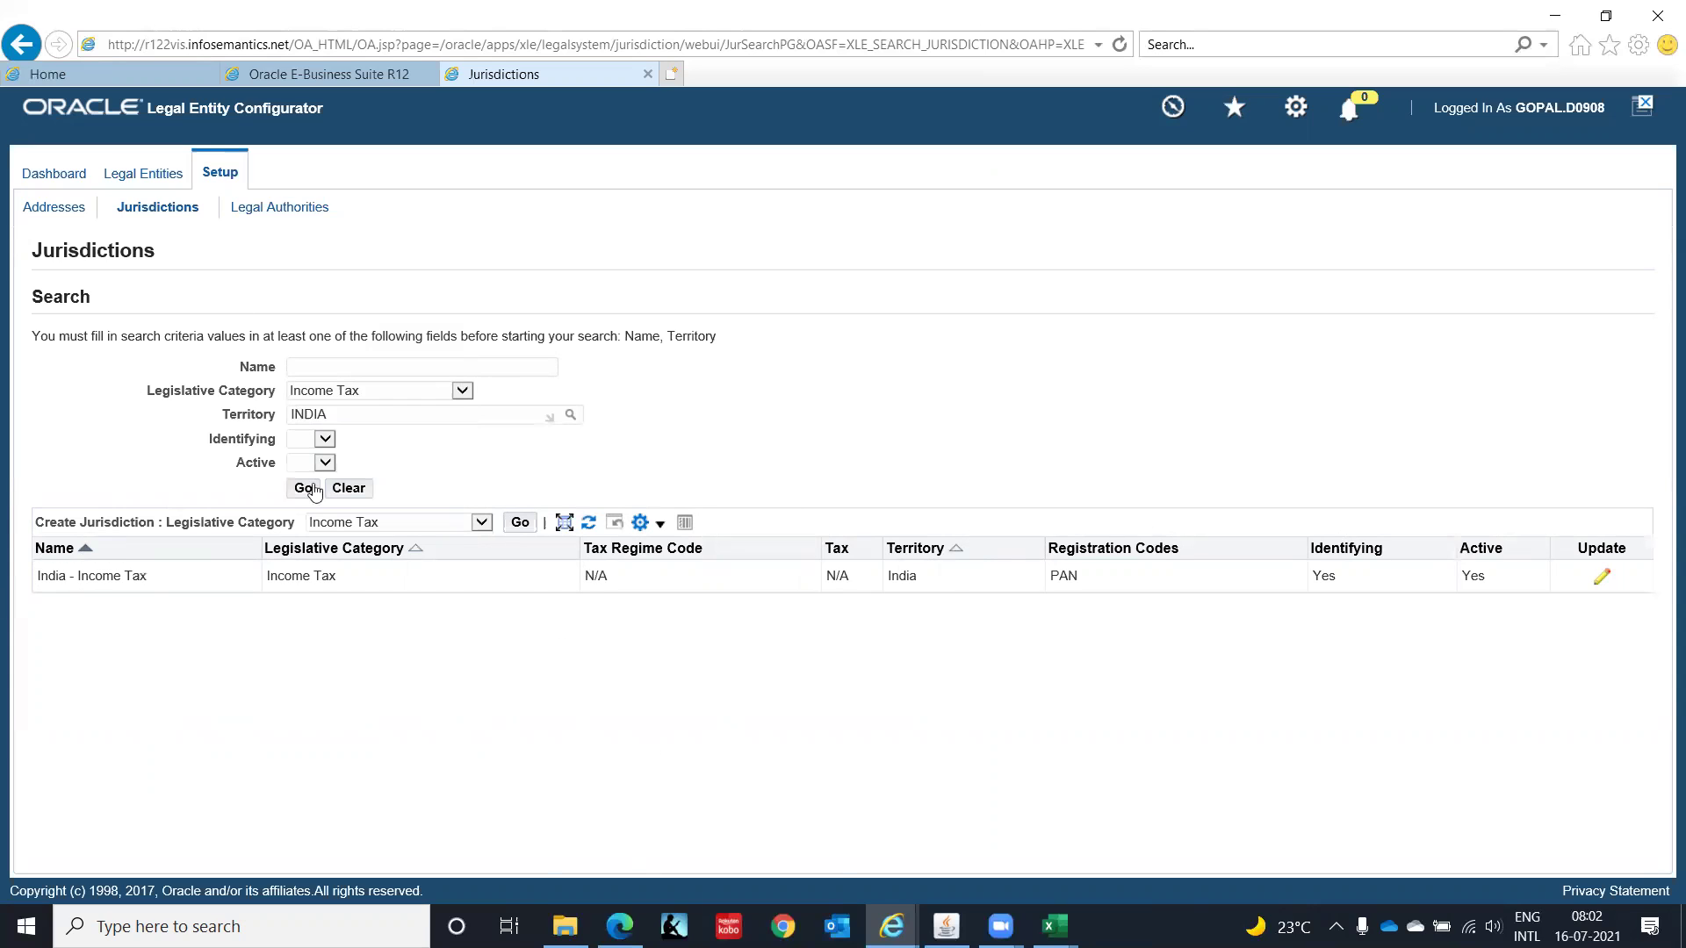
left_click(146, 181)
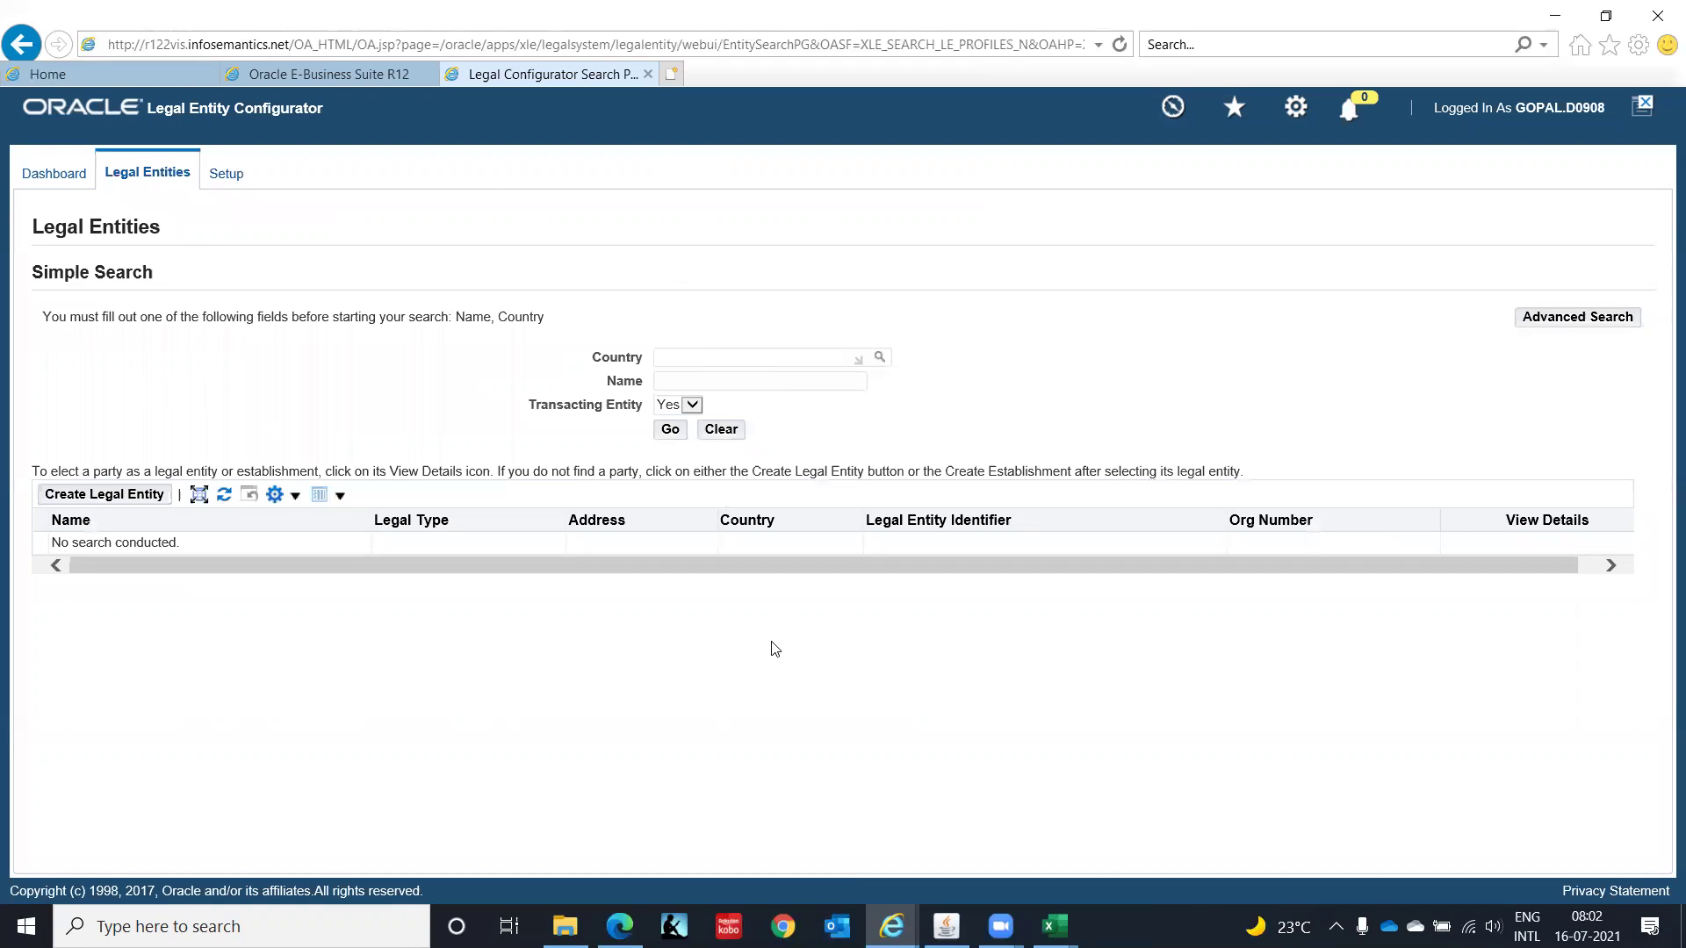
Step: Return to the Oracle Applications navigator and switch the responsibility to GL Super User, IT India
left_click(946, 926)
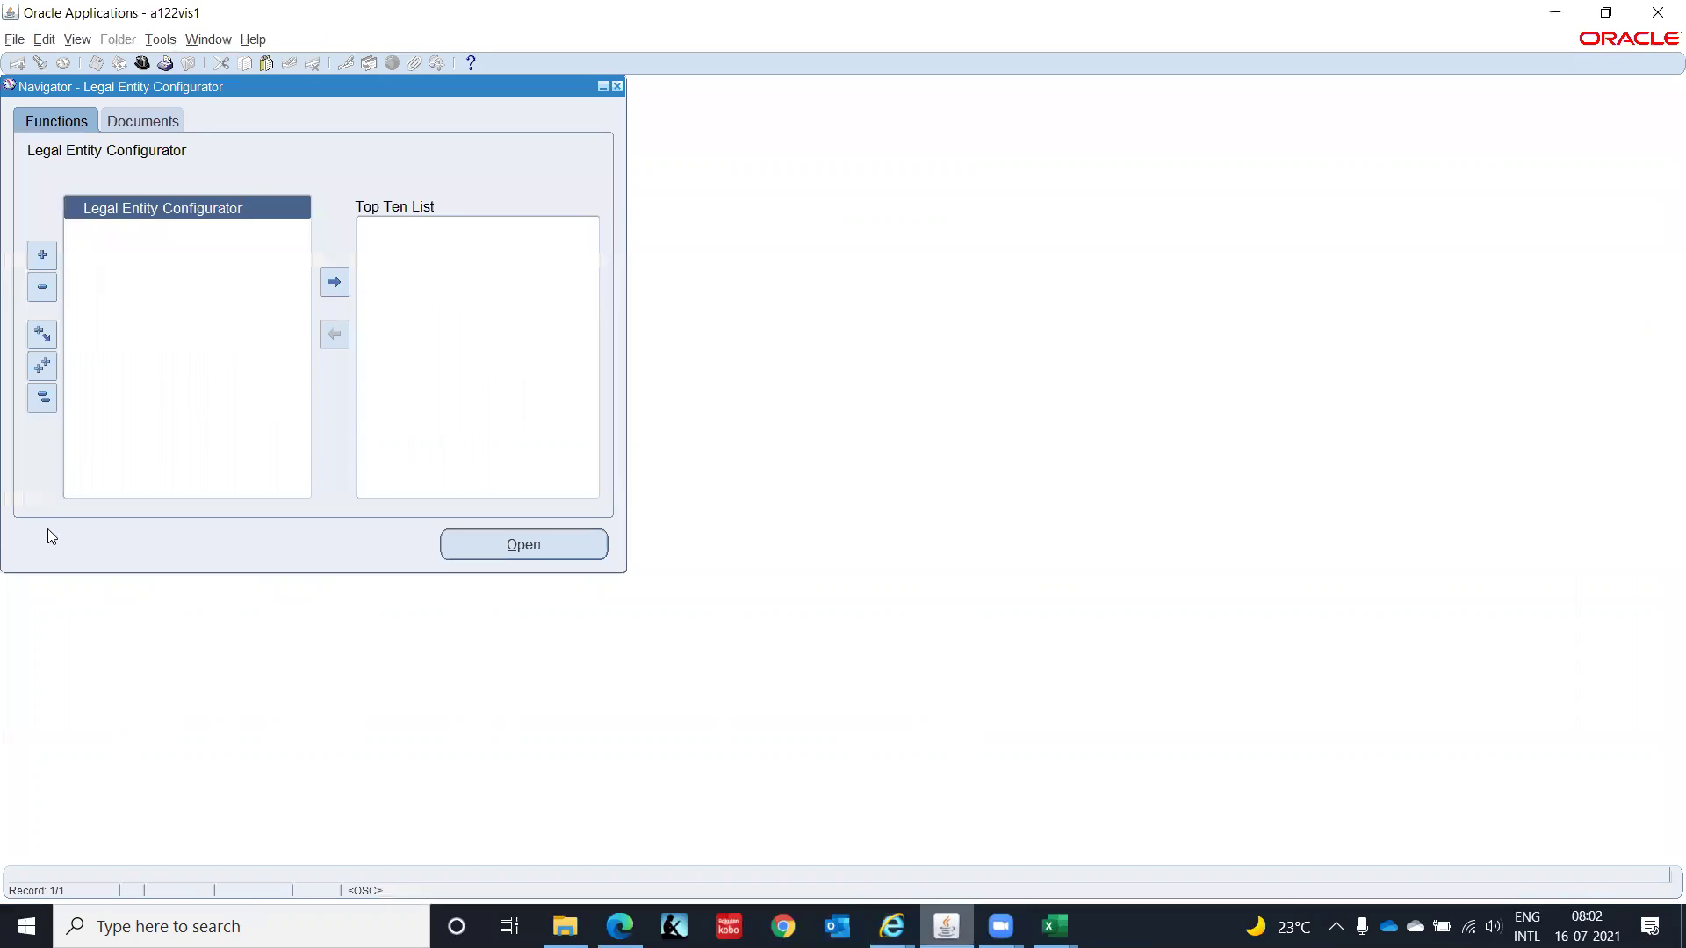
left_click(142, 64)
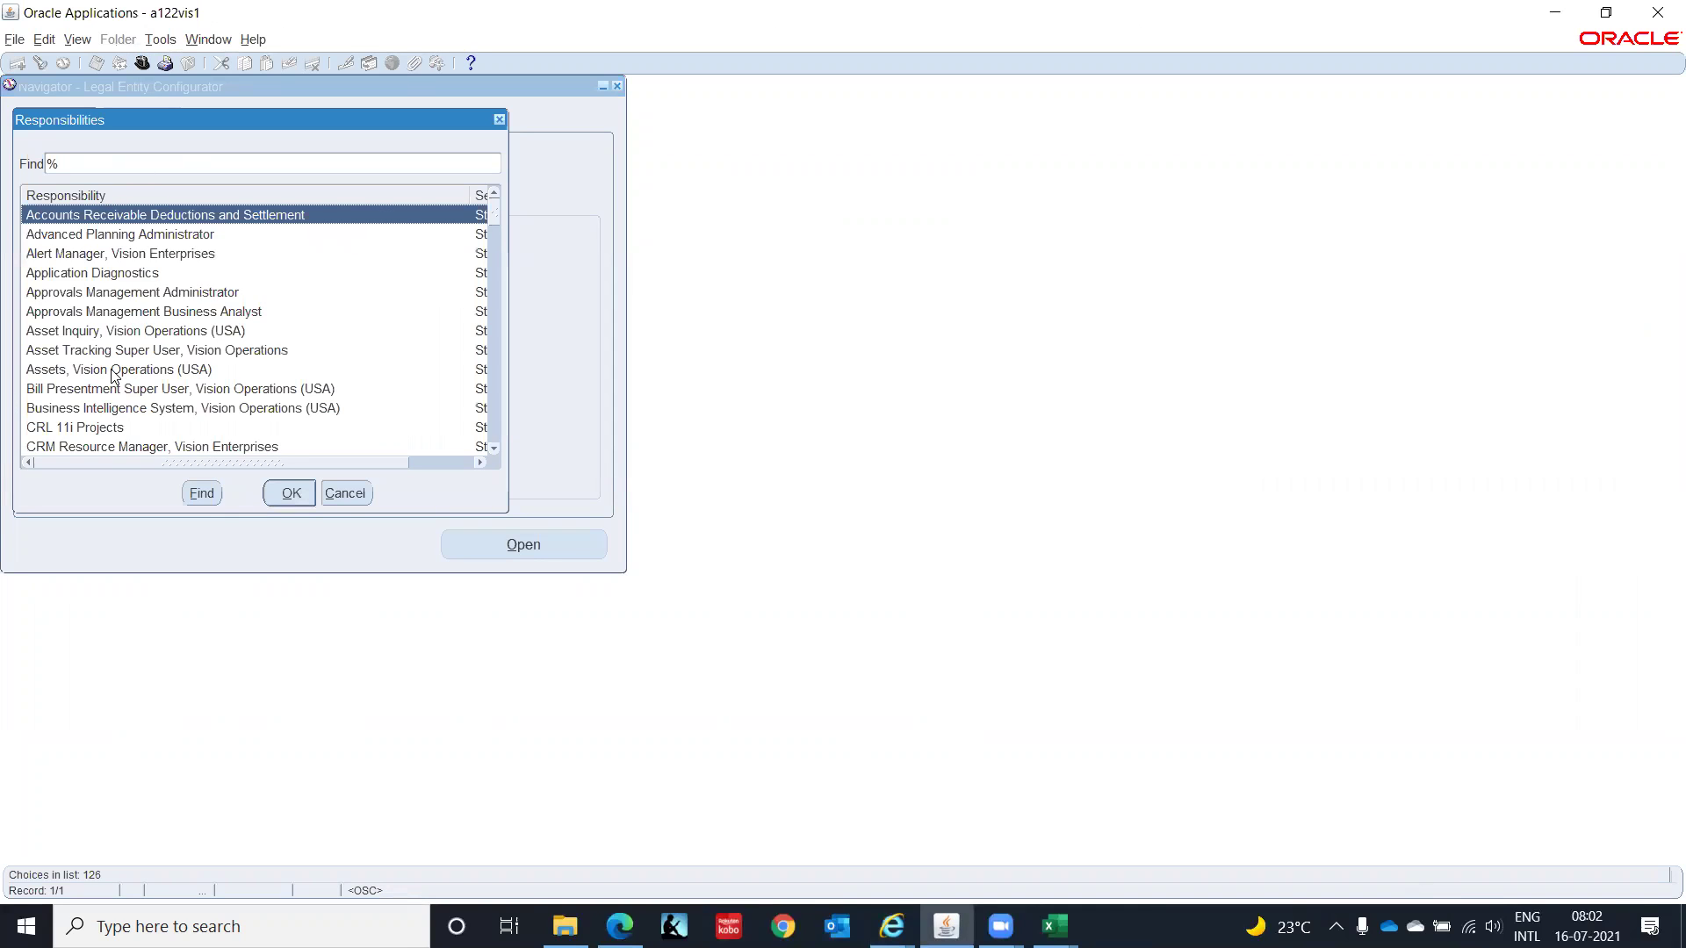
type("g")
key("Return")
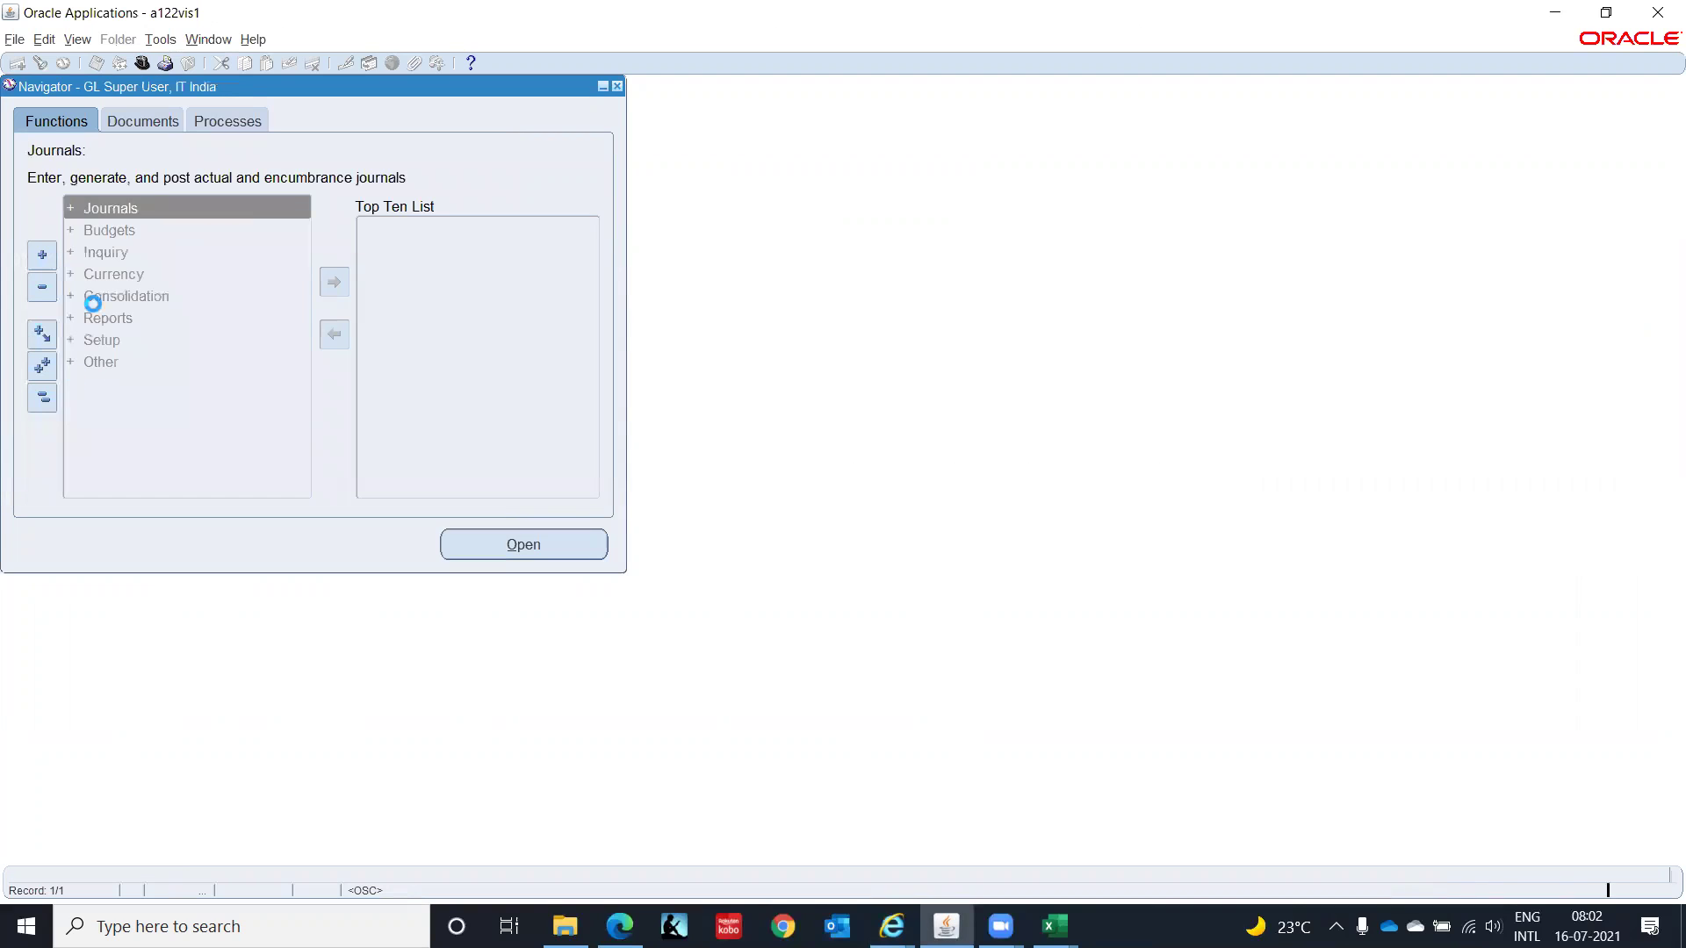
Step: Open Accounting Setups from the Accounting Setup Manager in the Financials setup
left_click(114, 342)
double_click(114, 342)
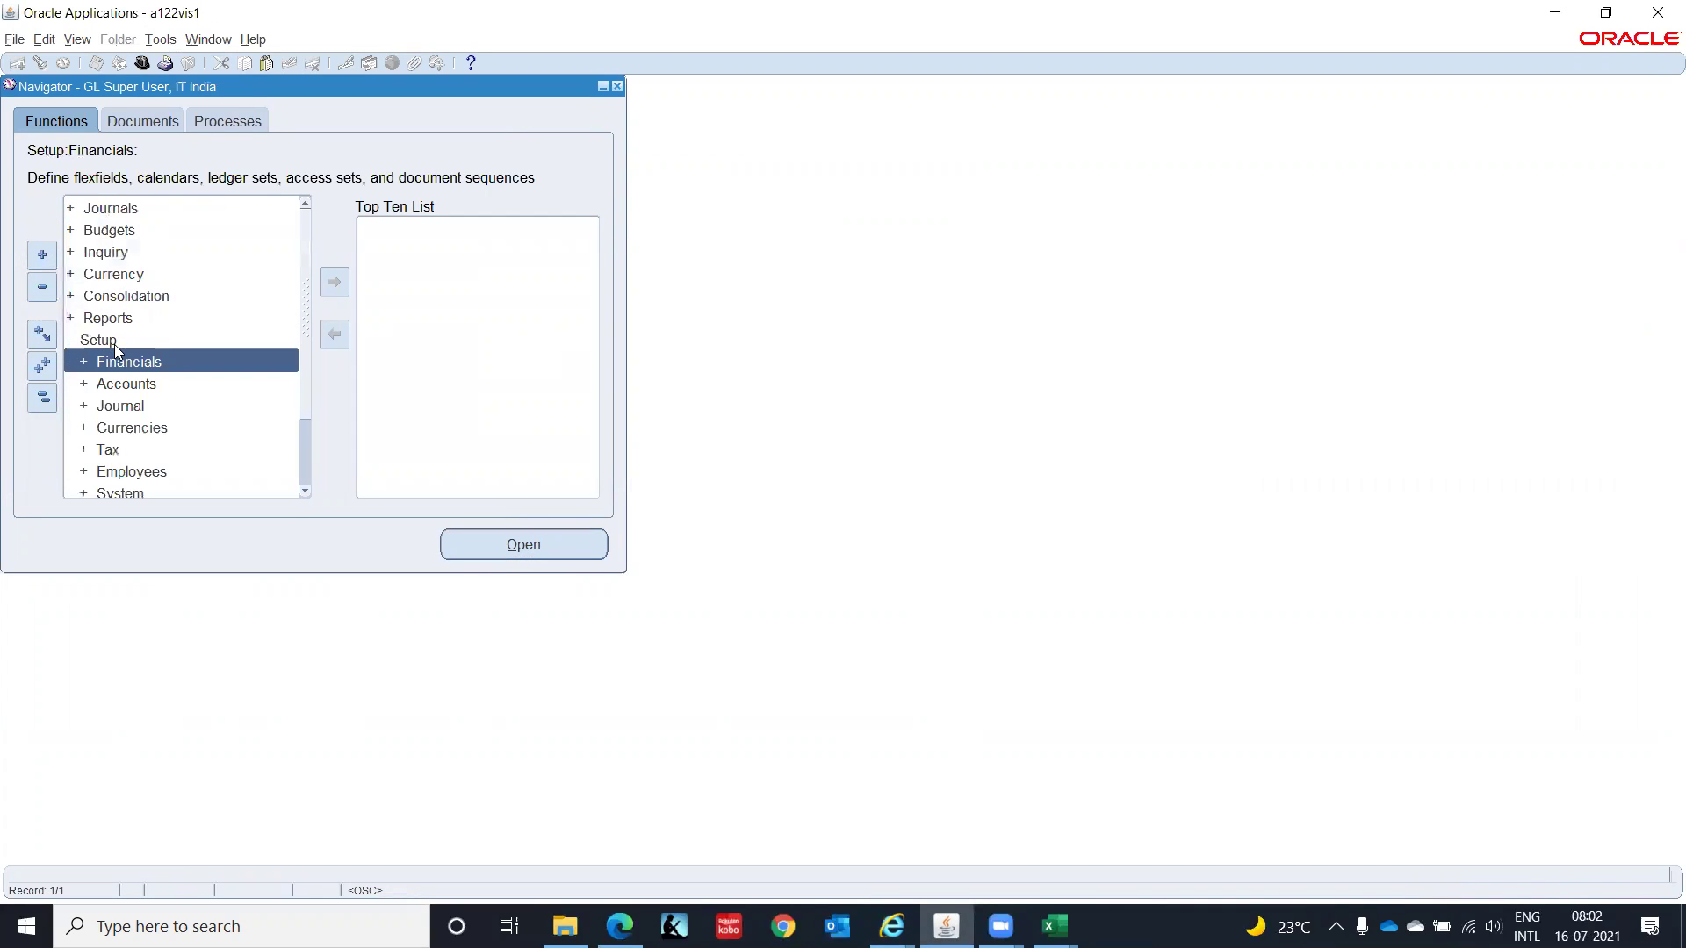
key("Return")
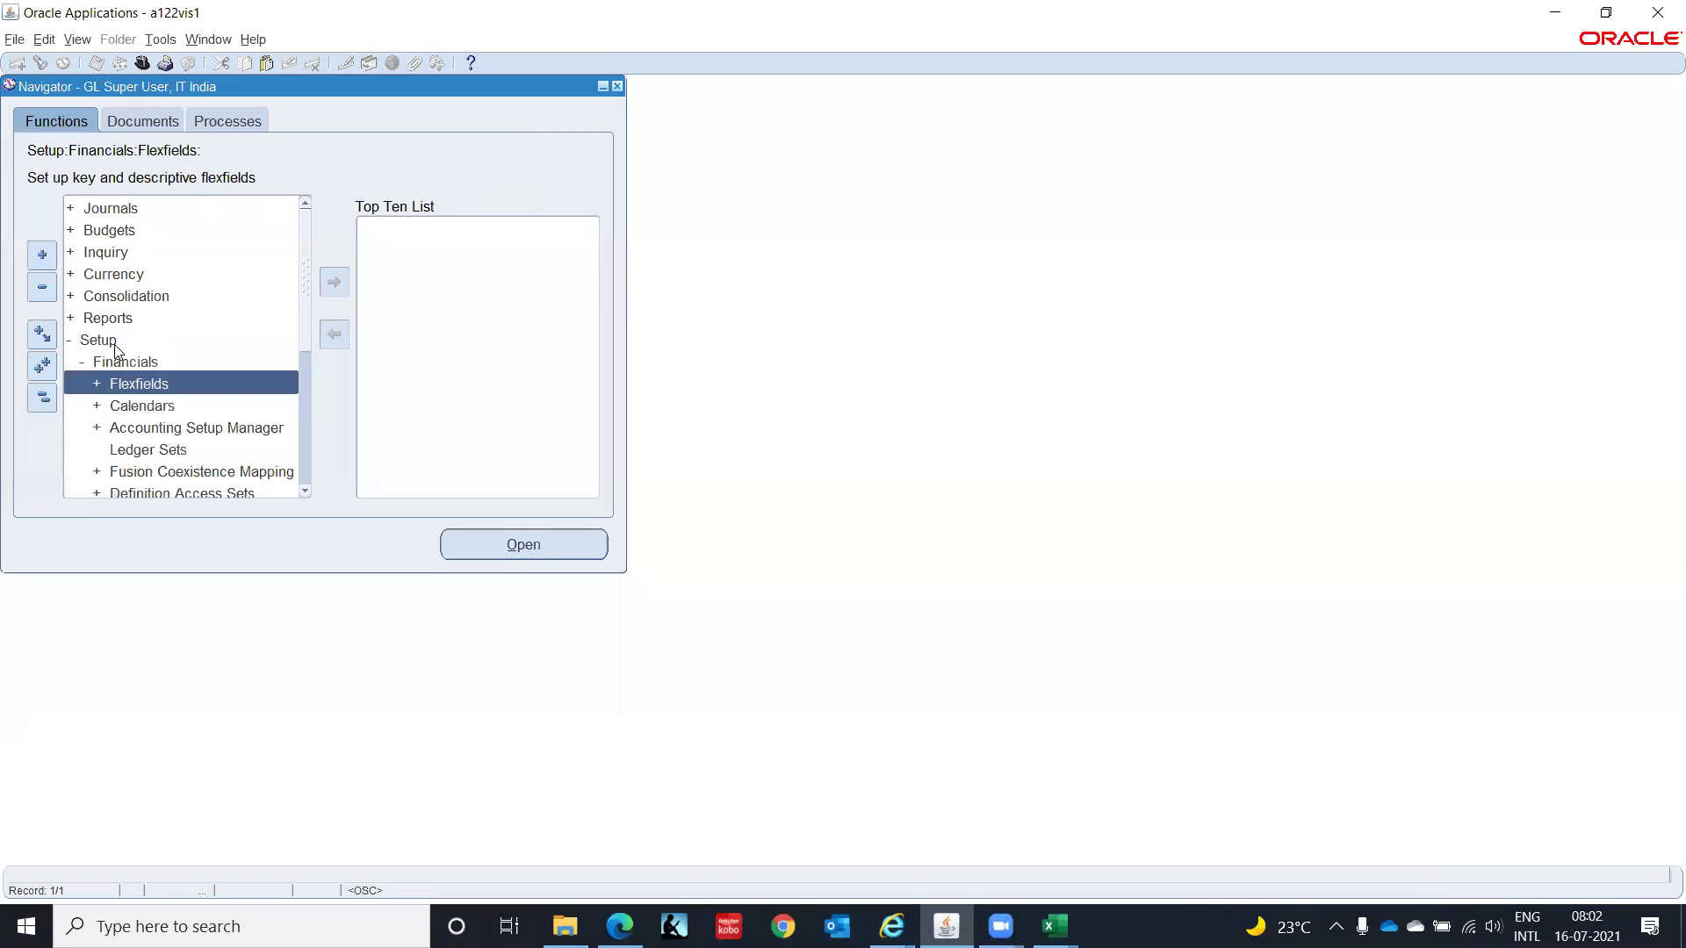
key("Down")
key("Down")
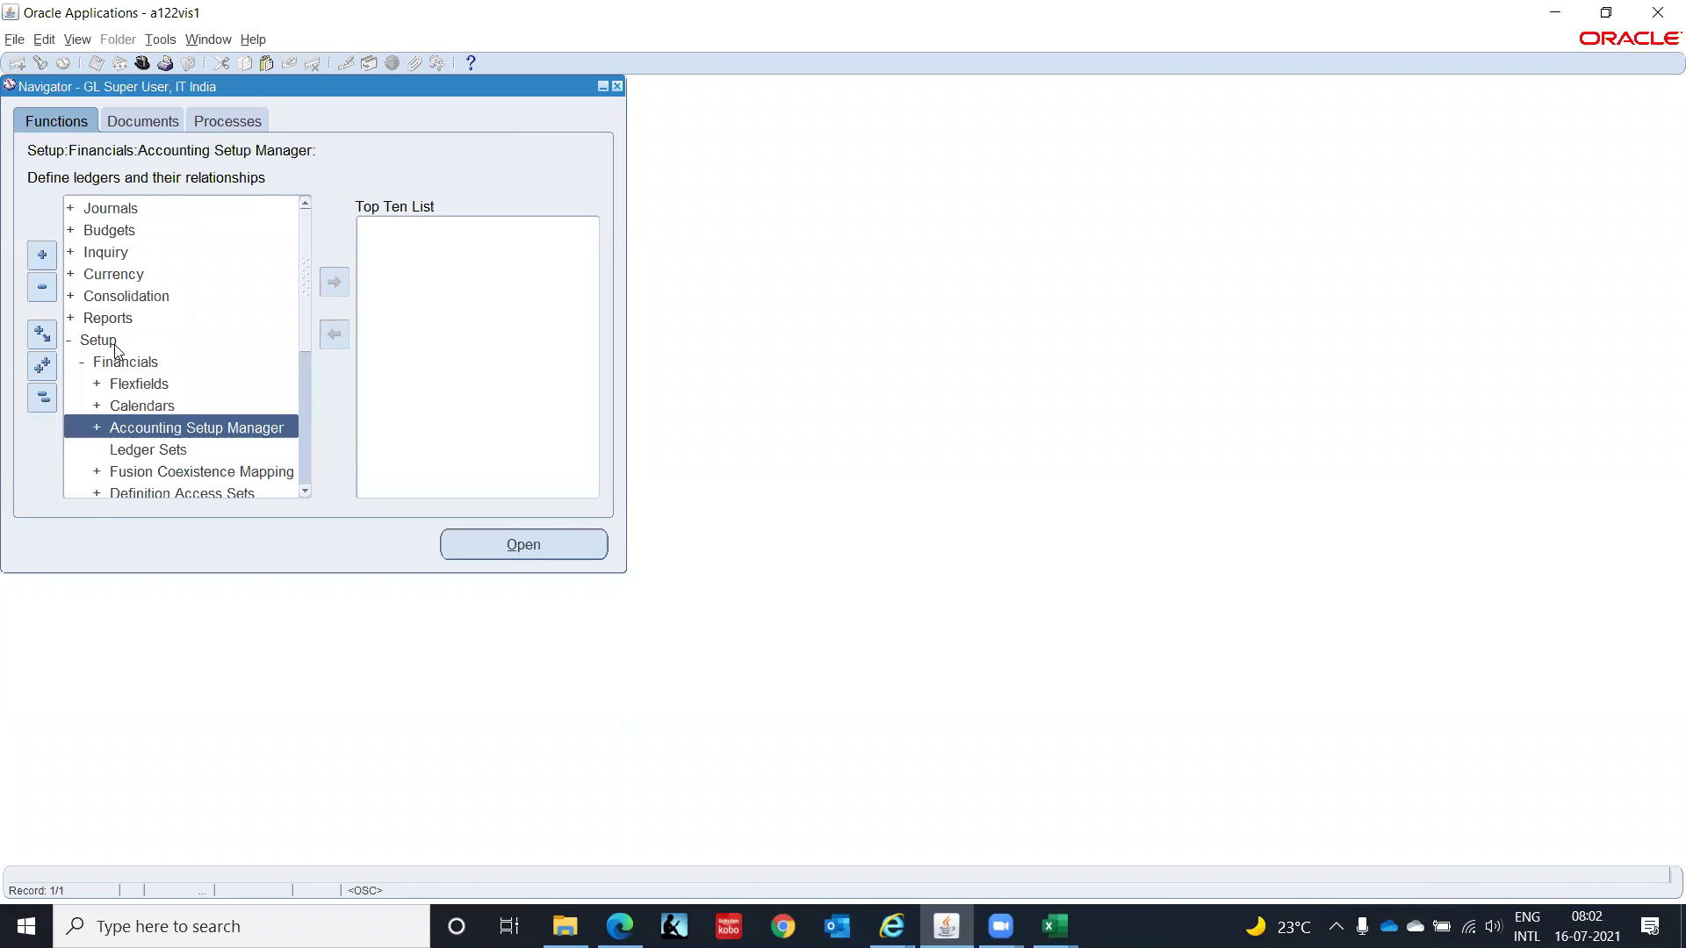
key("Return")
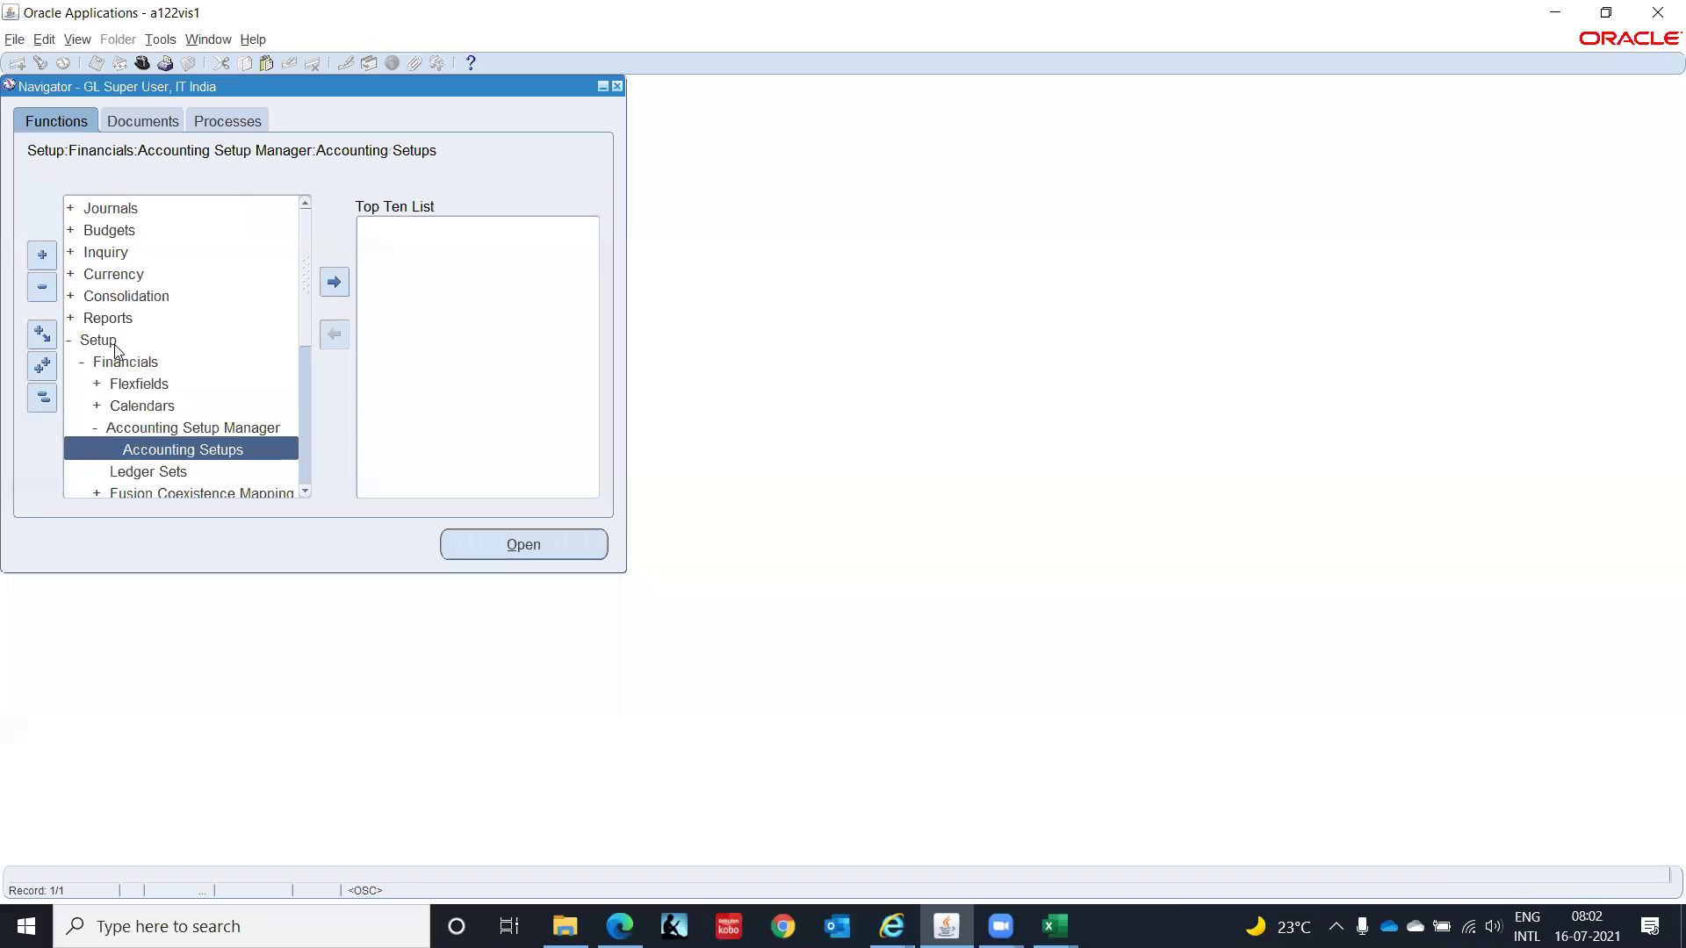
key("Return")
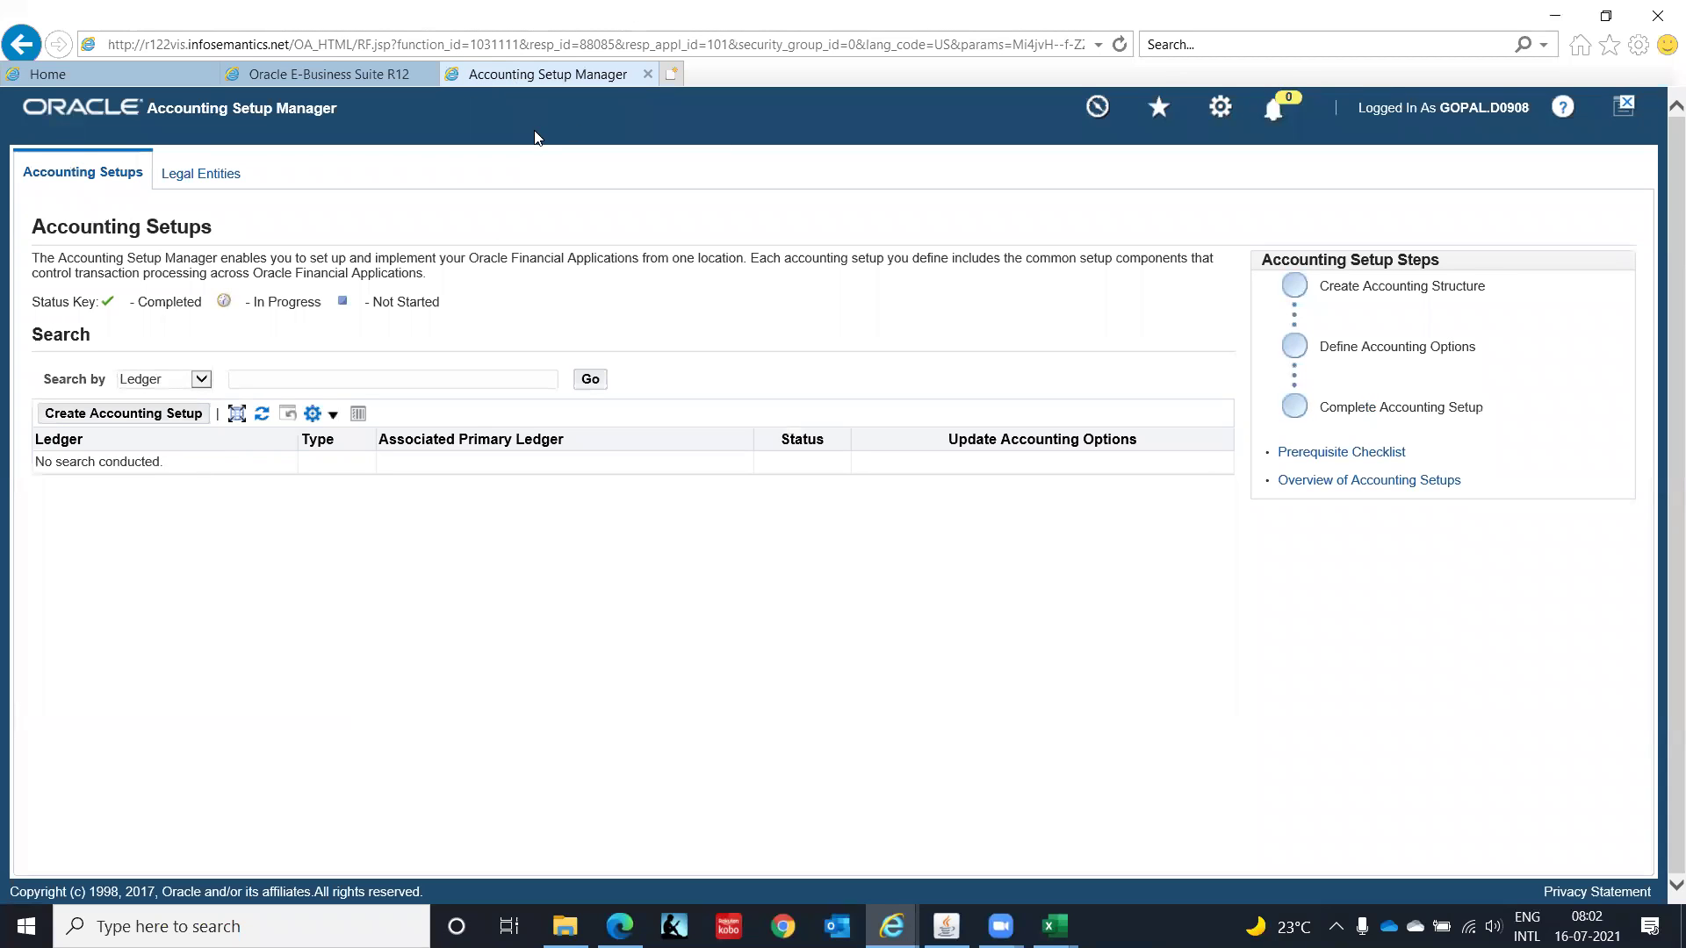
Step: Start creating a new legal entity in the Accounting Setup Manager and set its territory to India
left_click(226, 178)
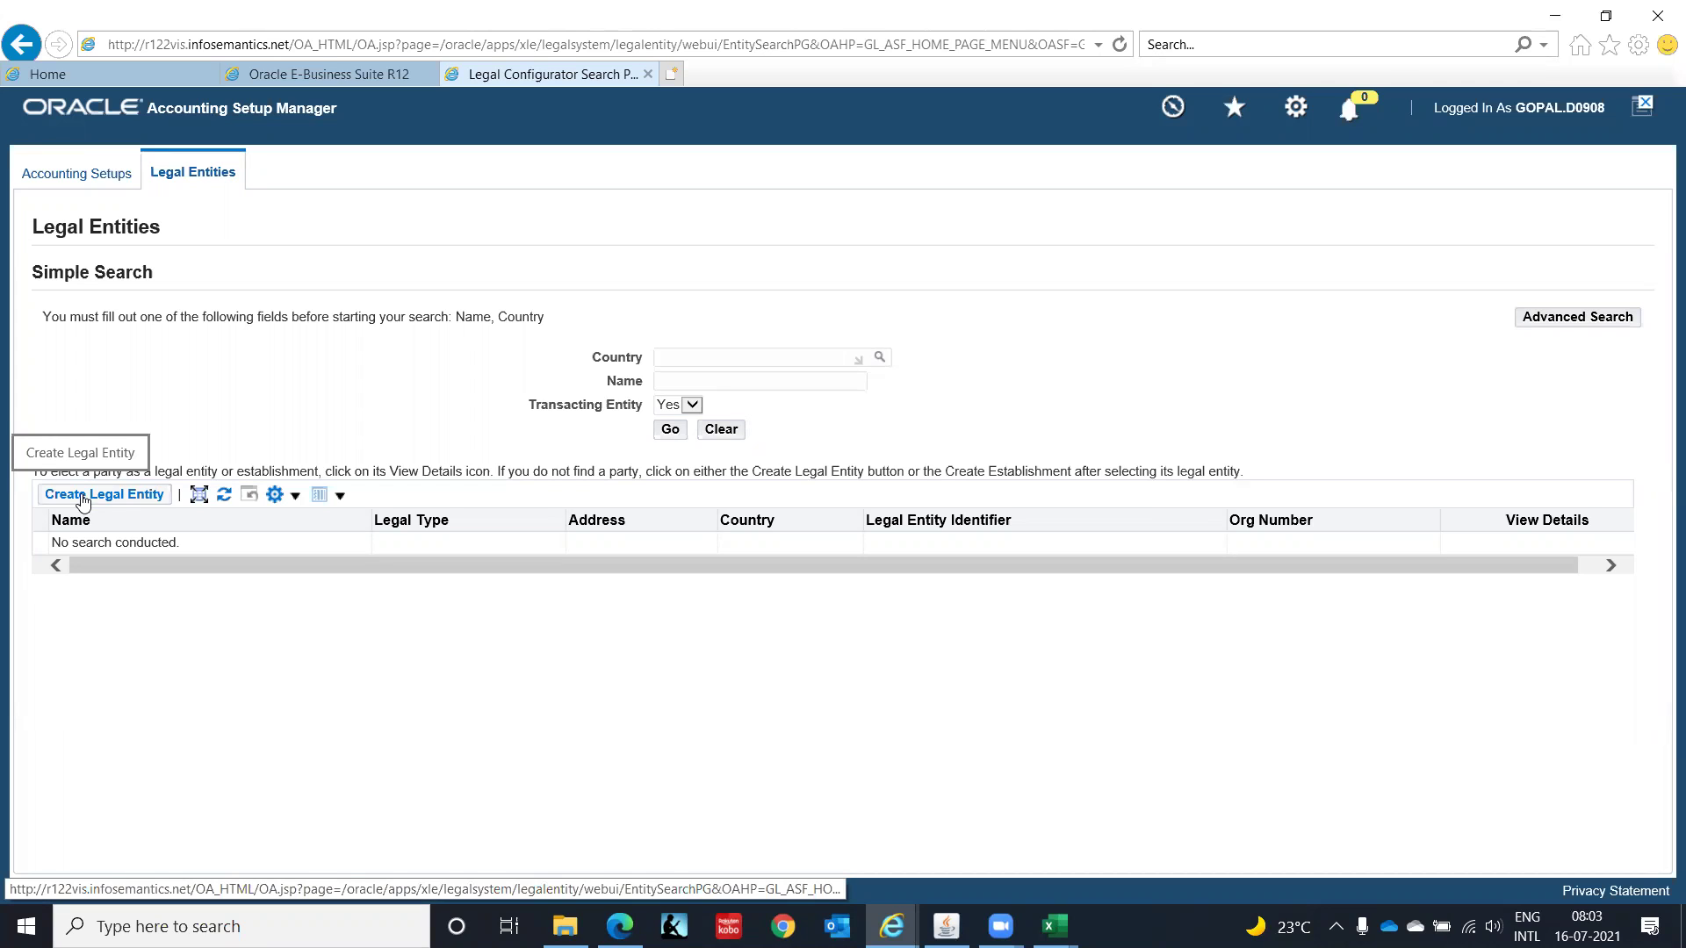
left_click(83, 498)
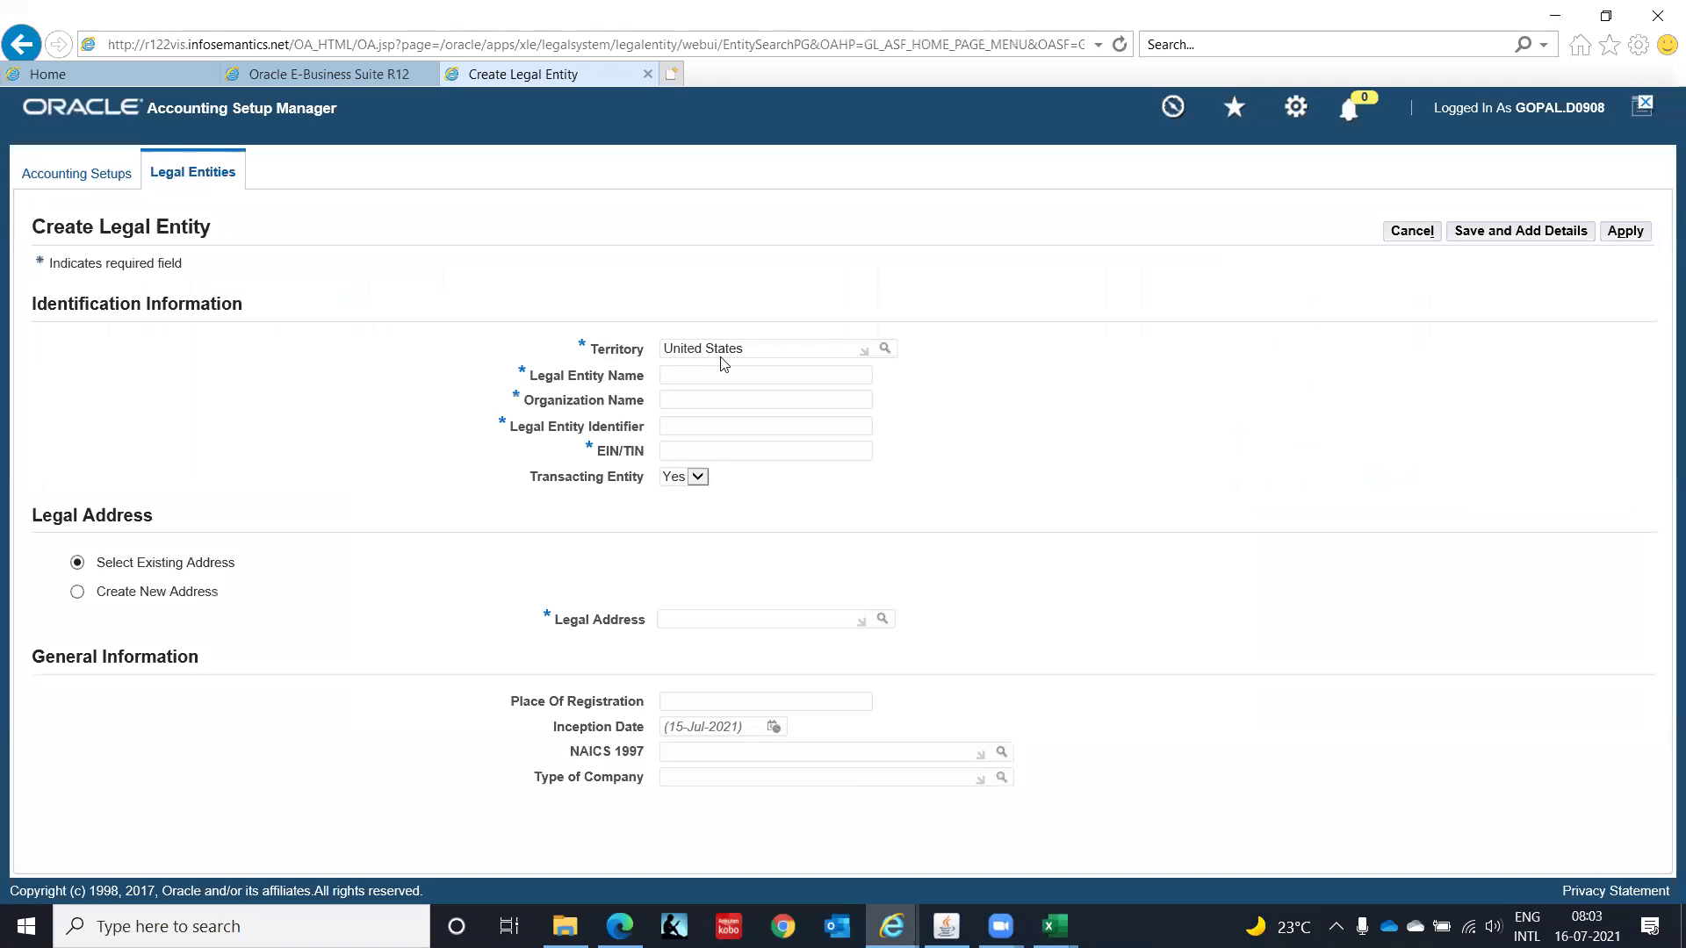
left_click_drag(813, 352, 565, 350)
type("India")
key("Tab")
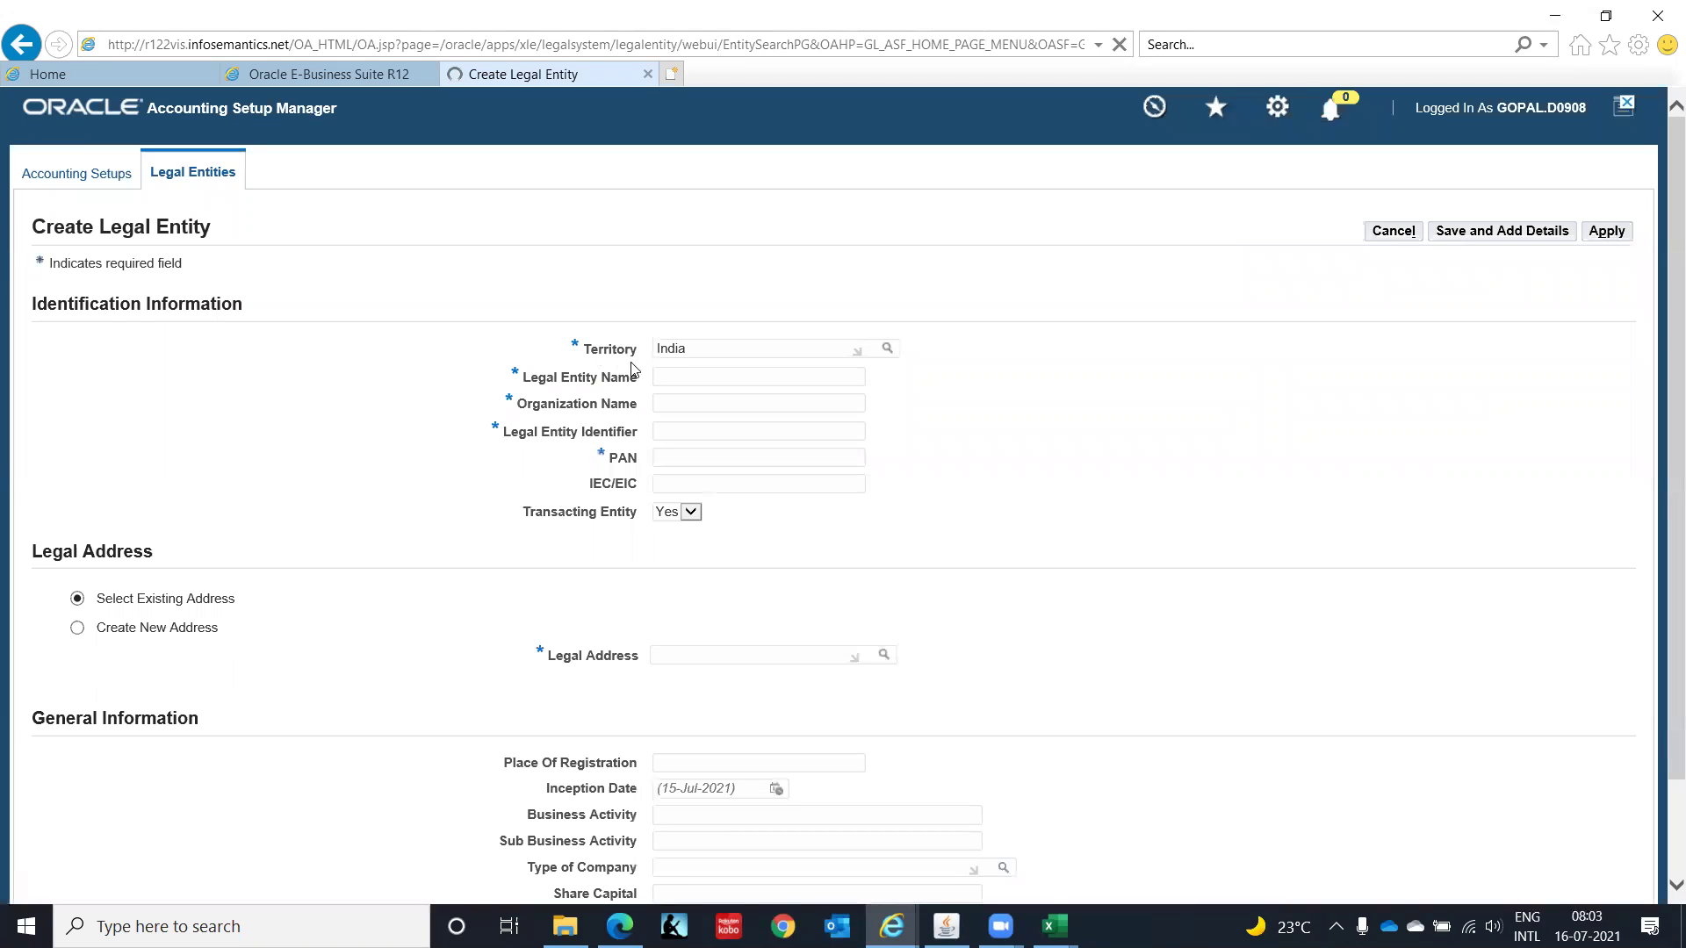
Step: Enter IT Private Limited as legal entity and organization name, IT0000001 as legal entity identifier, and fill in the PAN
type("IT Private Limited")
type("IT Private Limited")
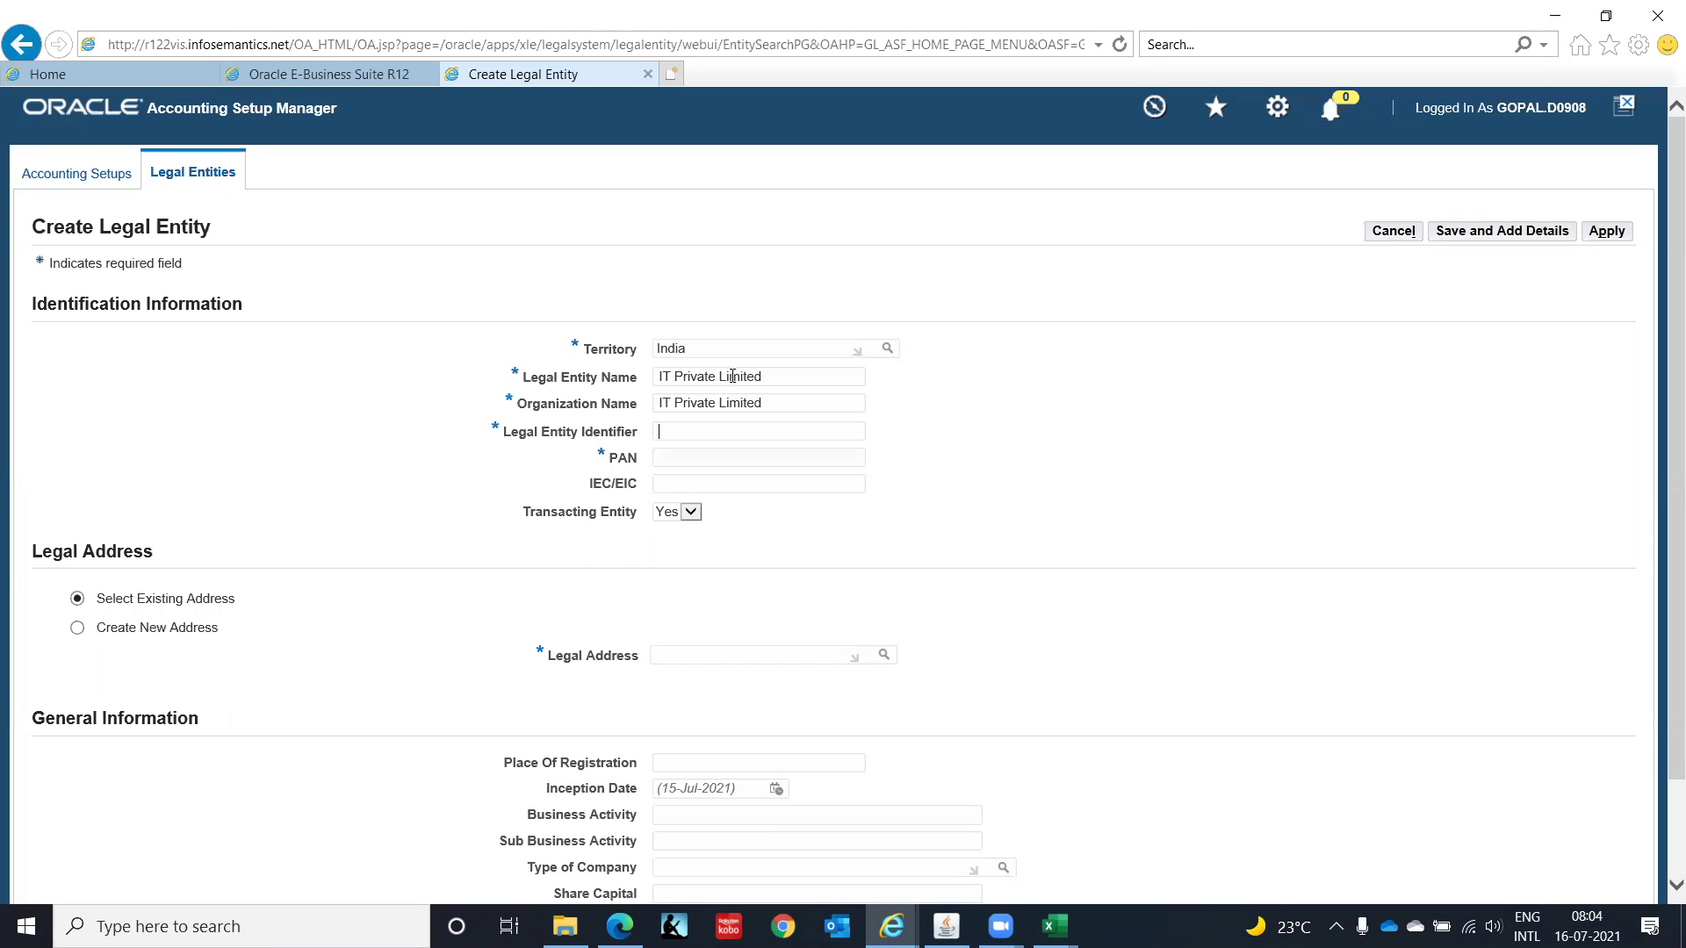
type("IT")
type("0000001")
type("XXXX")
type("X")
type("000")
type("1C")
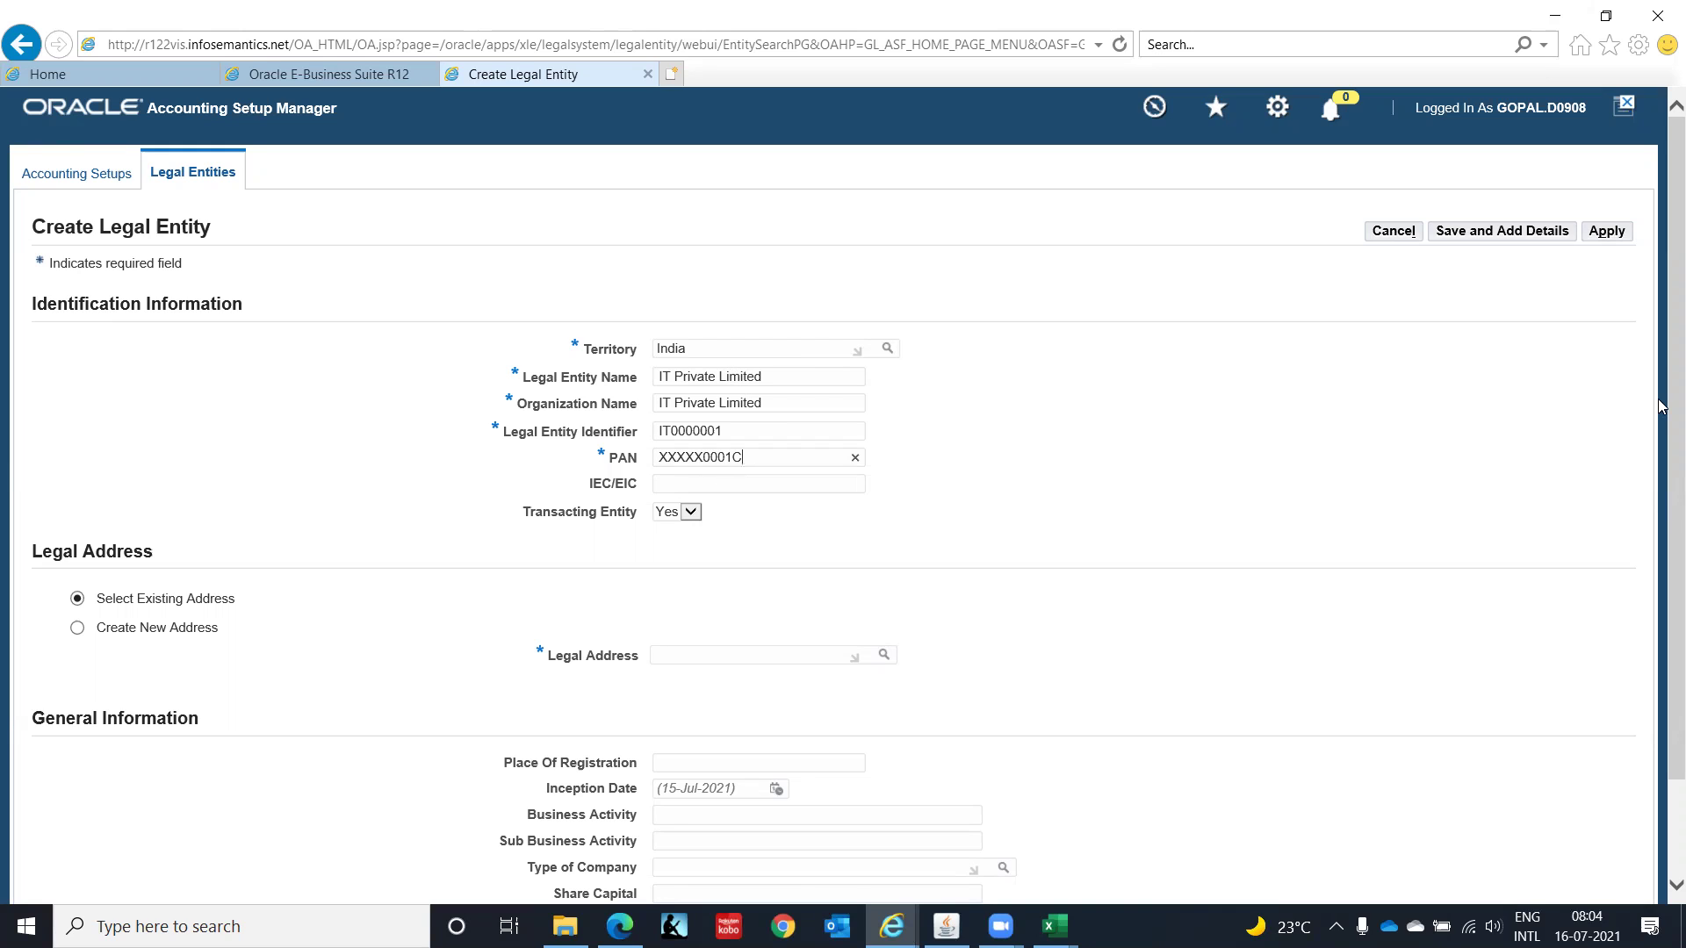
Step: Look up existing legal addresses for the new entity with the search text IT Ind
scroll(1662, 413, "down", 2)
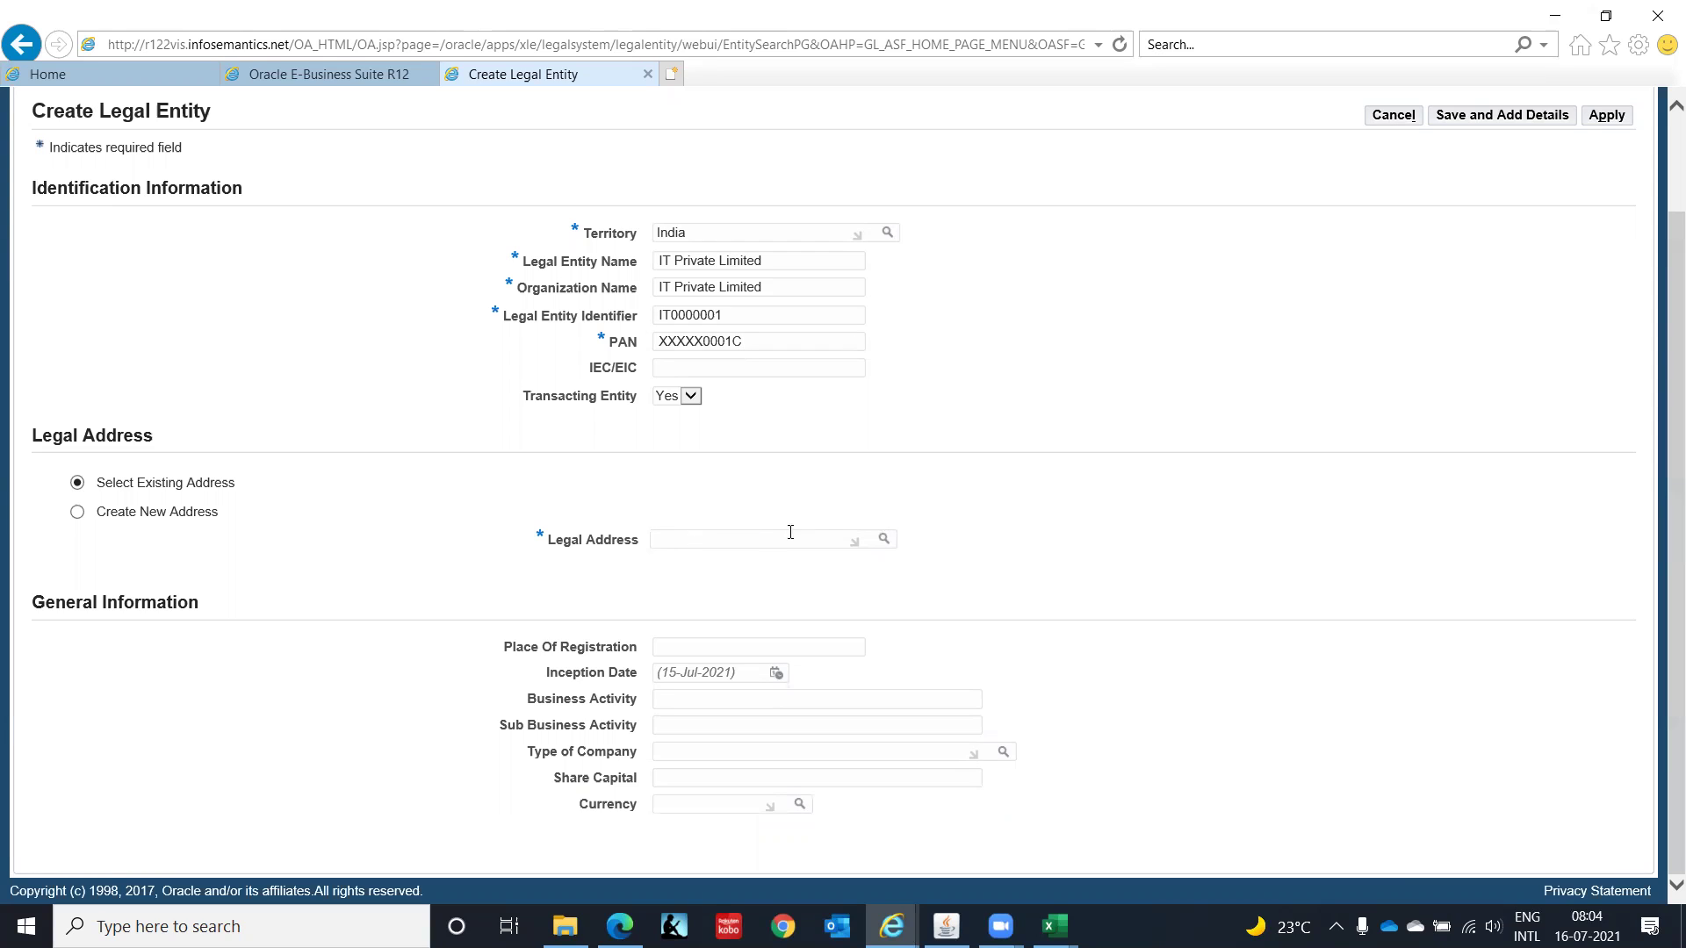
type("IT Ind")
key("Tab")
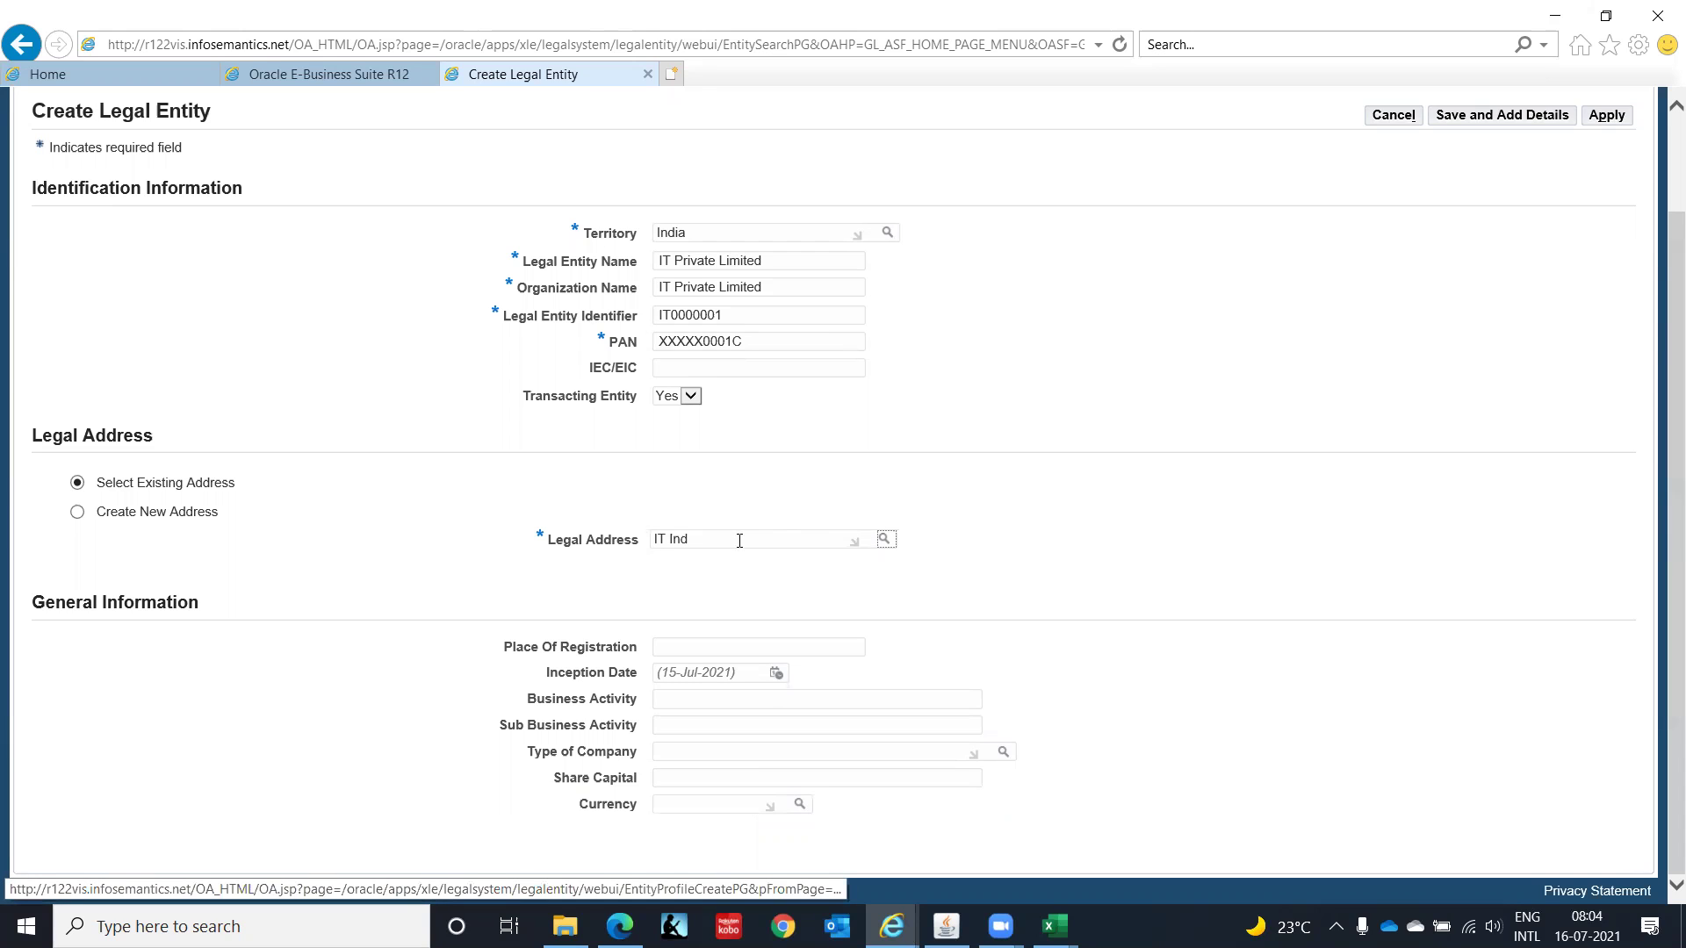
left_click(882, 540)
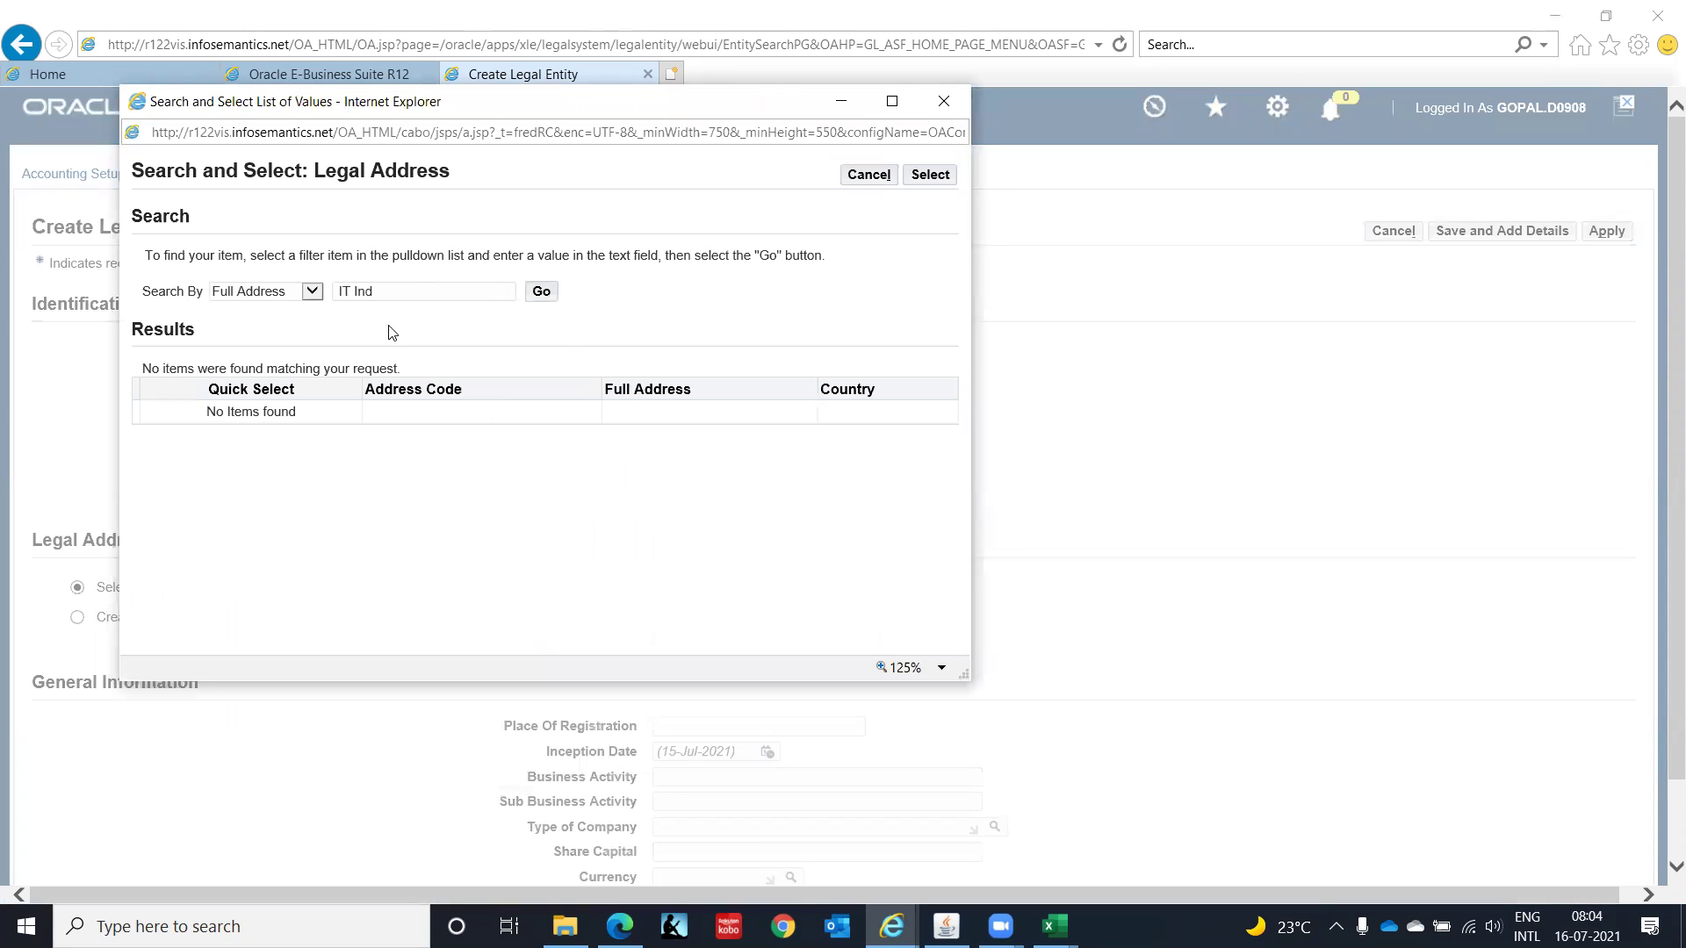
Step: Search the legal addresses by Address Line 1 with the building name and select the IT India - Chennai address
left_click(312, 292)
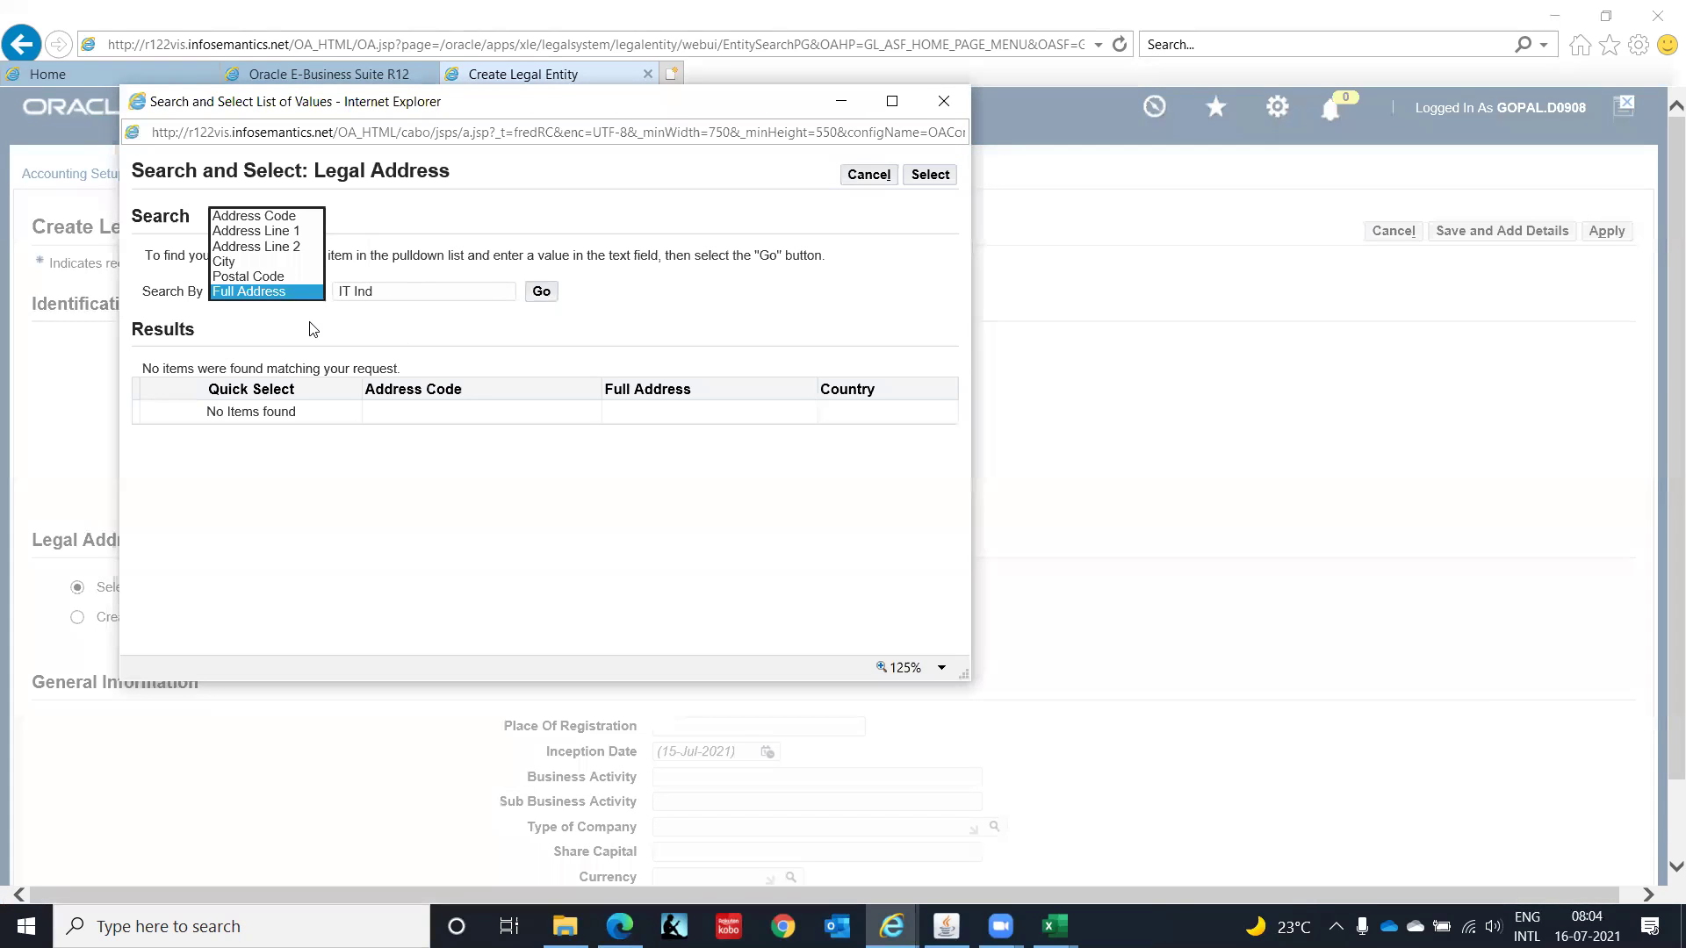
left_click(286, 232)
key("Tab")
key("ctrl+shift+Left")
key("ctrl+shift+Left")
type("Ambit It")
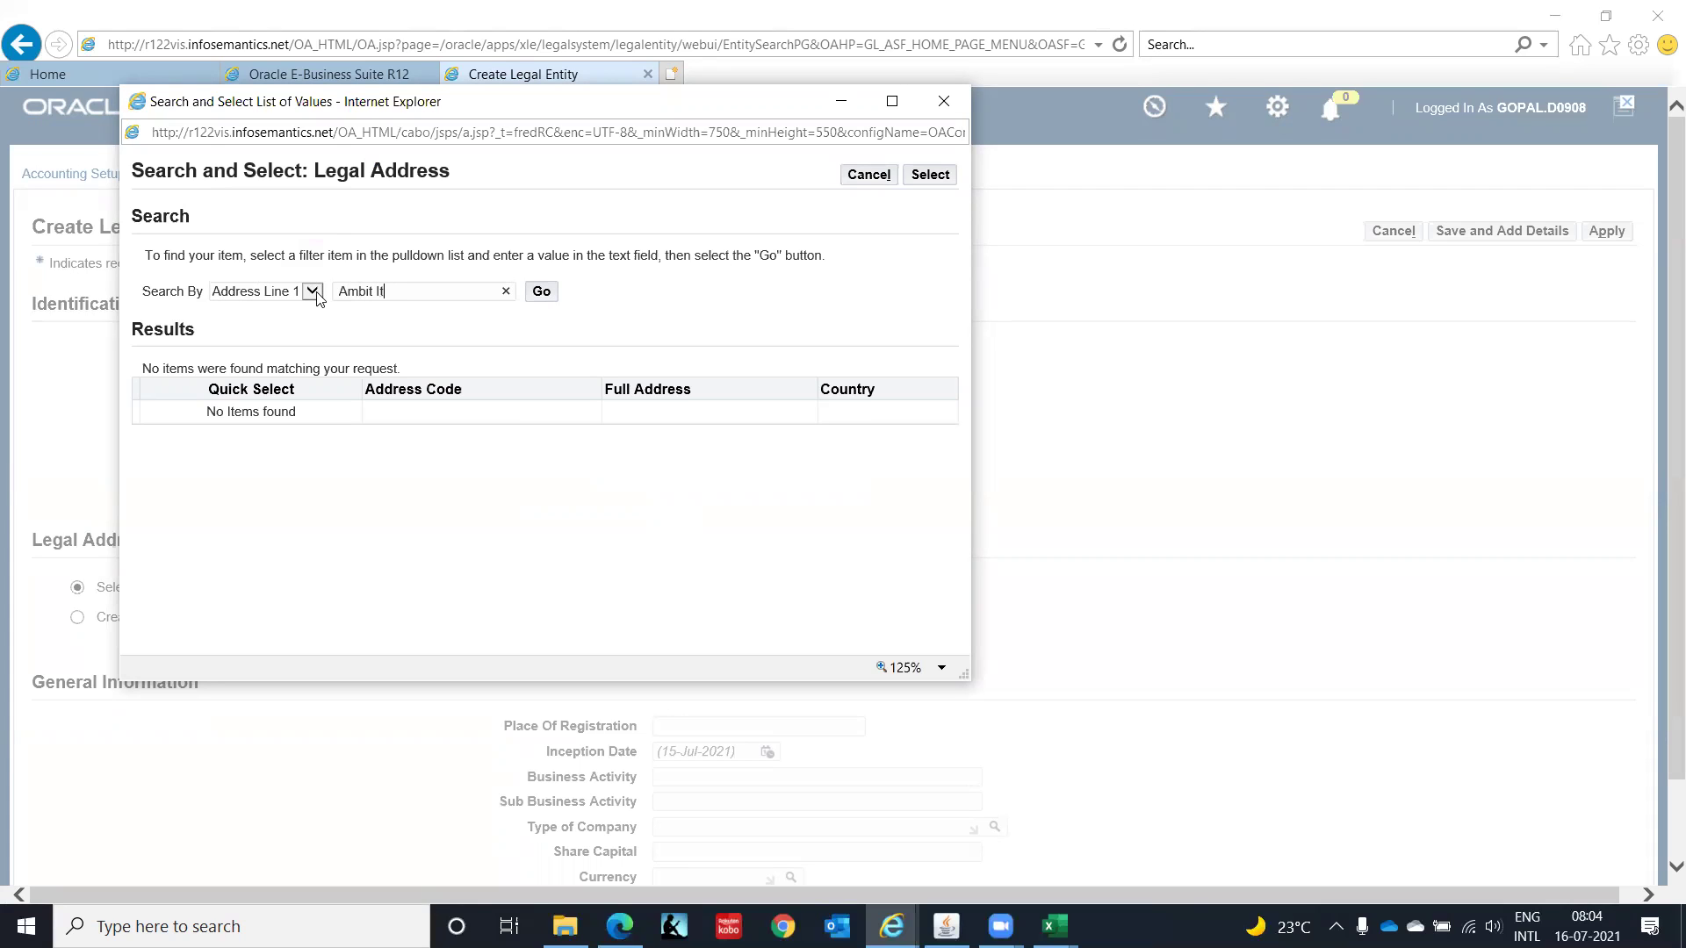
type("T Park")
left_click(538, 296)
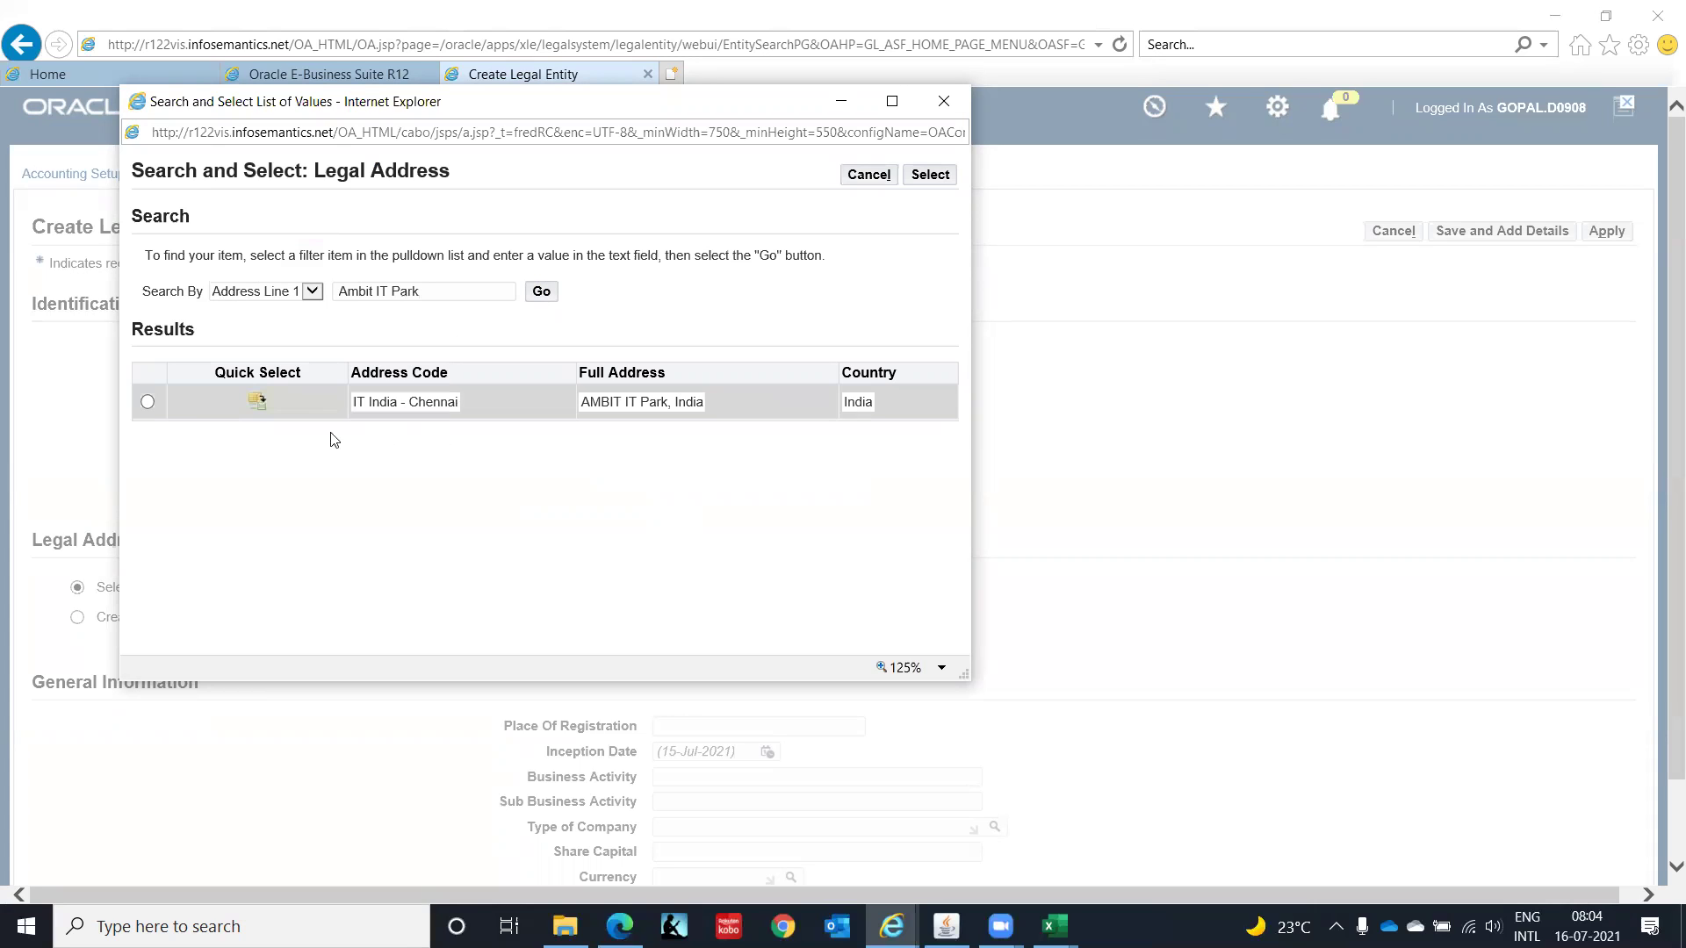
left_click(256, 404)
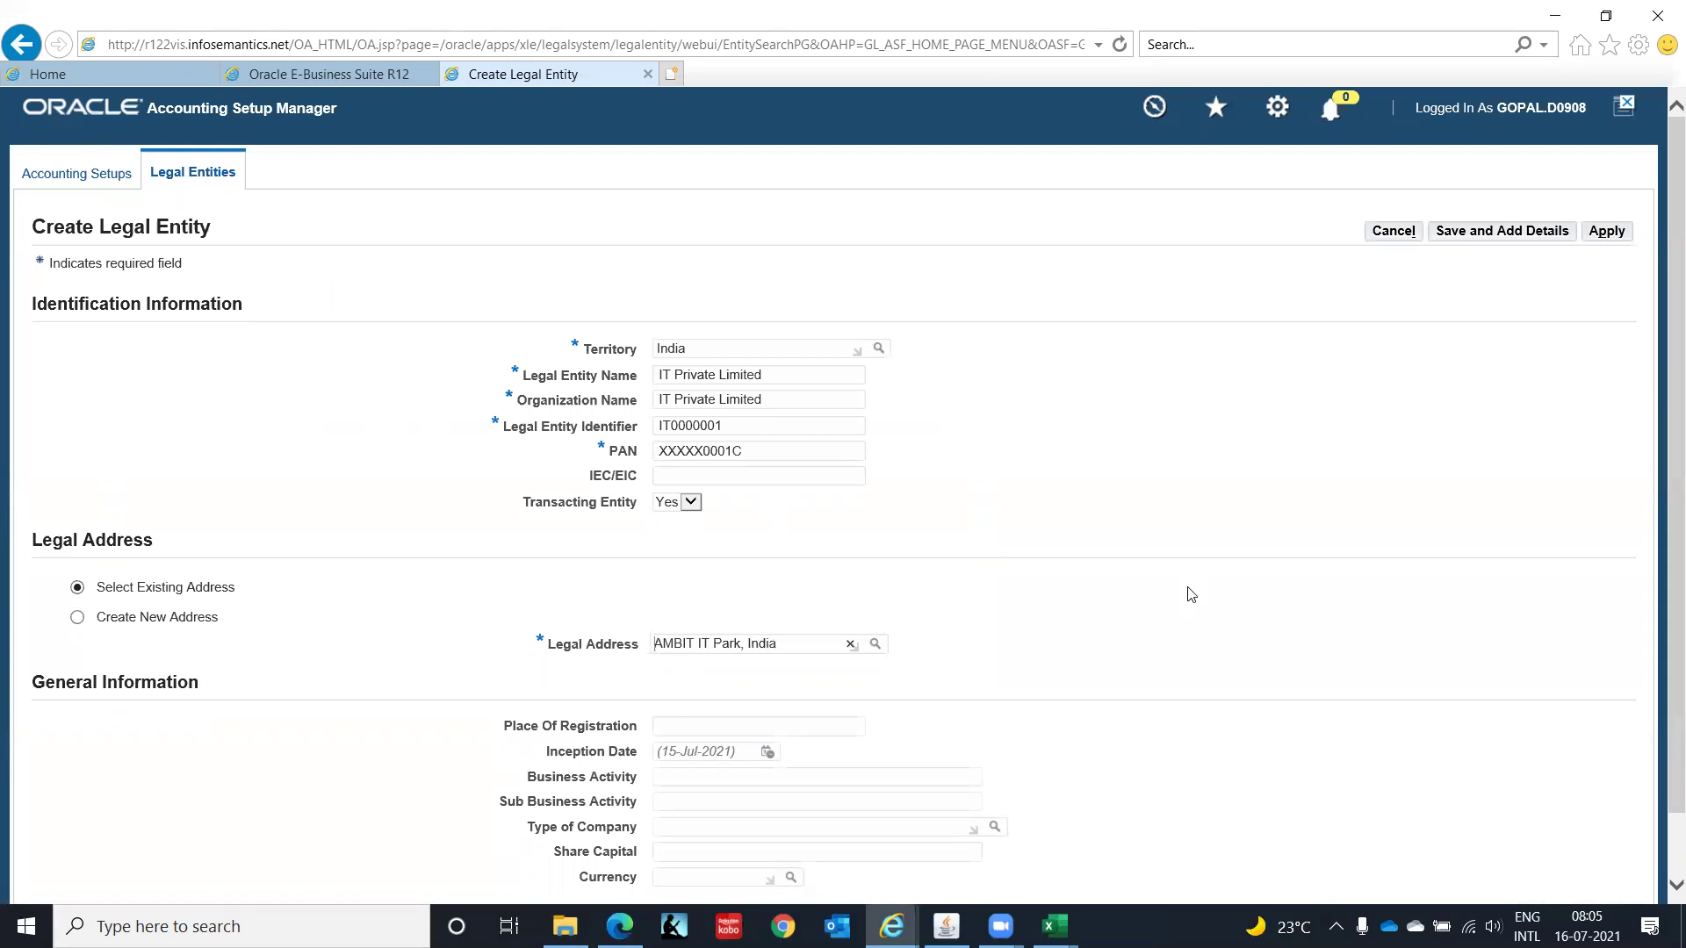
Step: Set the place of registration to Chennai, currency to INR and share capital to 100000000, and save the legal entity to add details
scroll(1659, 553, "down", 1)
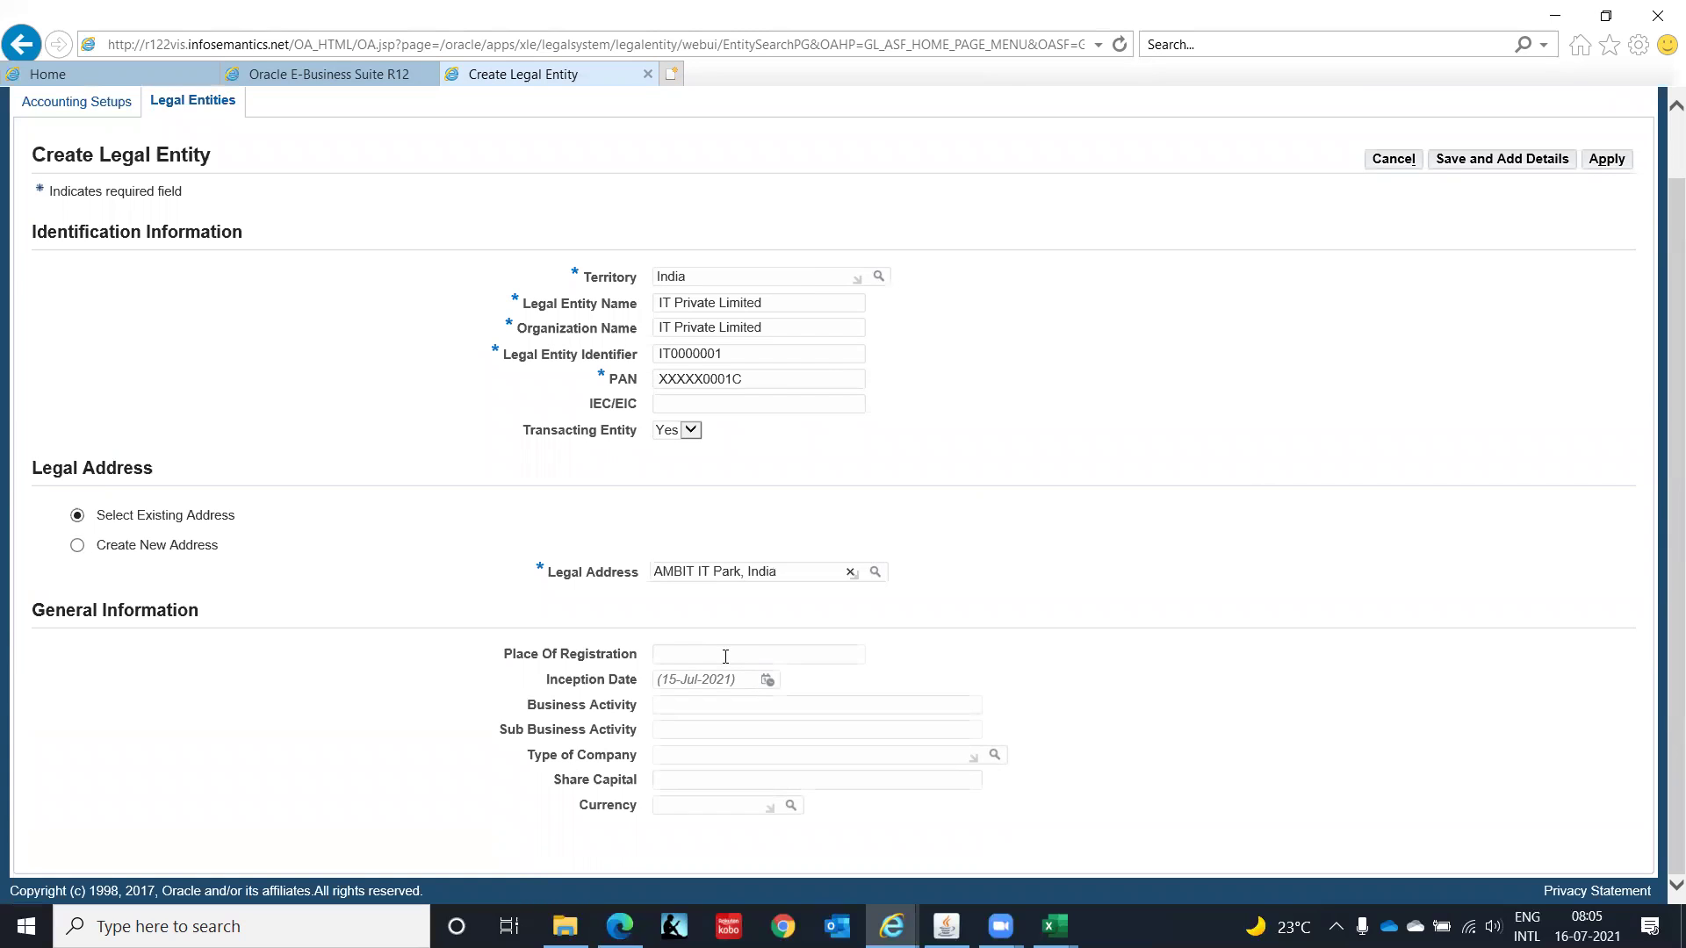
left_click(725, 656)
type("Chennai")
key("Tab")
left_click(694, 805)
type("INR")
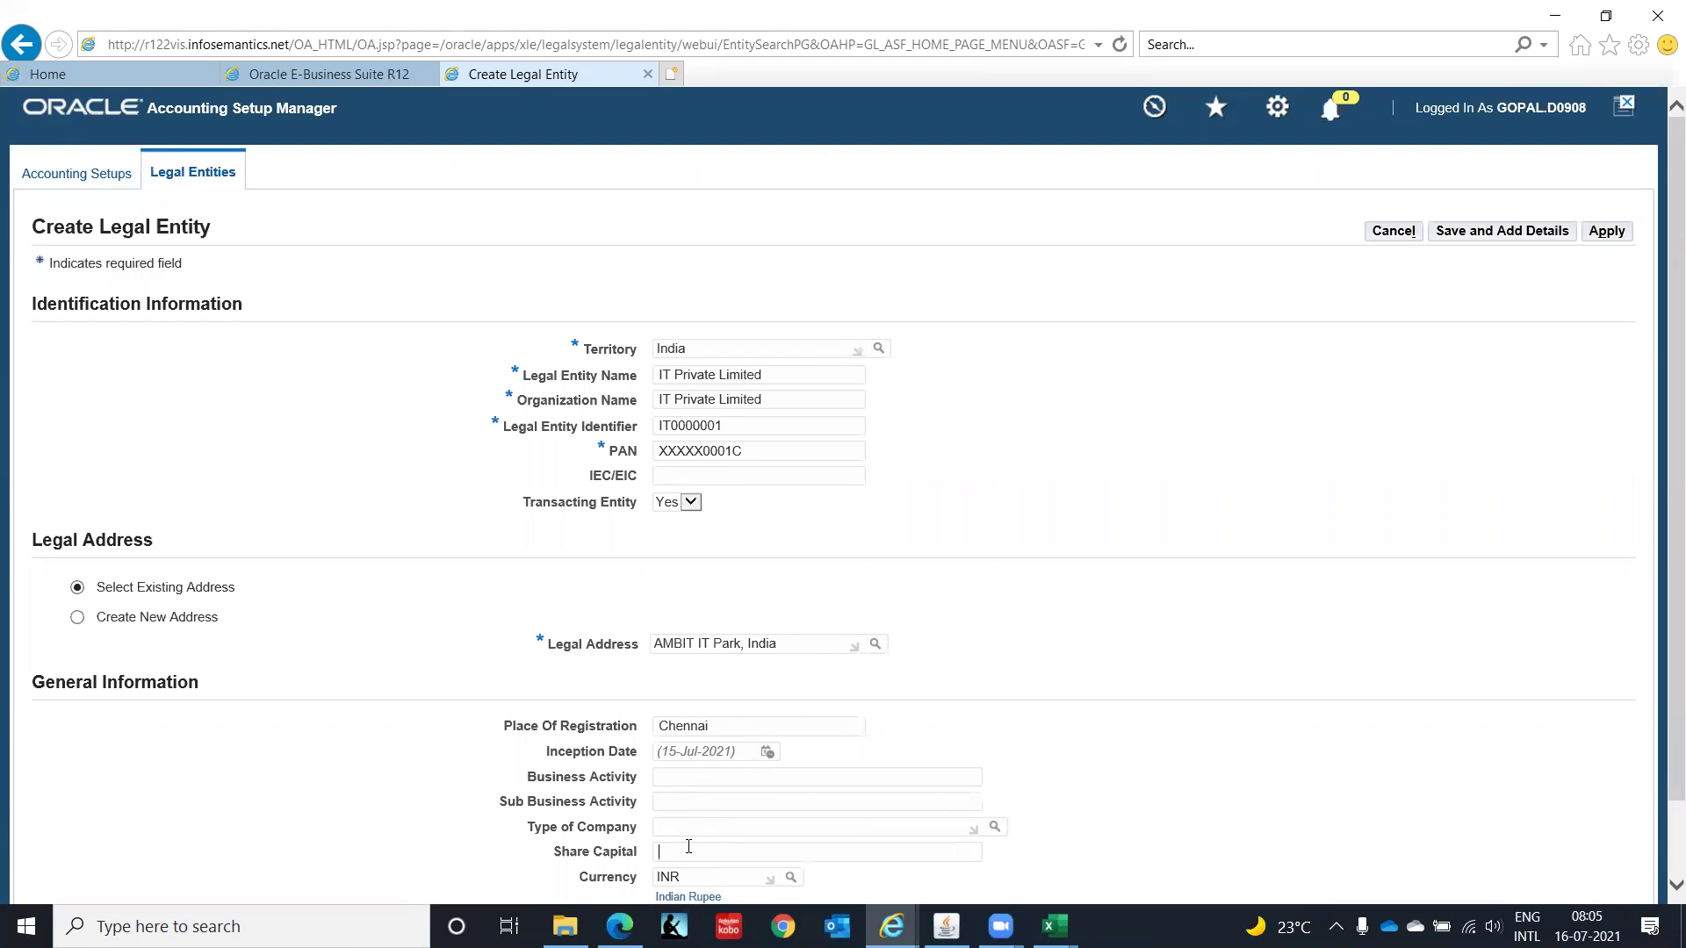
left_click(688, 847)
type("100000000")
scroll(1662, 412, "down", 2)
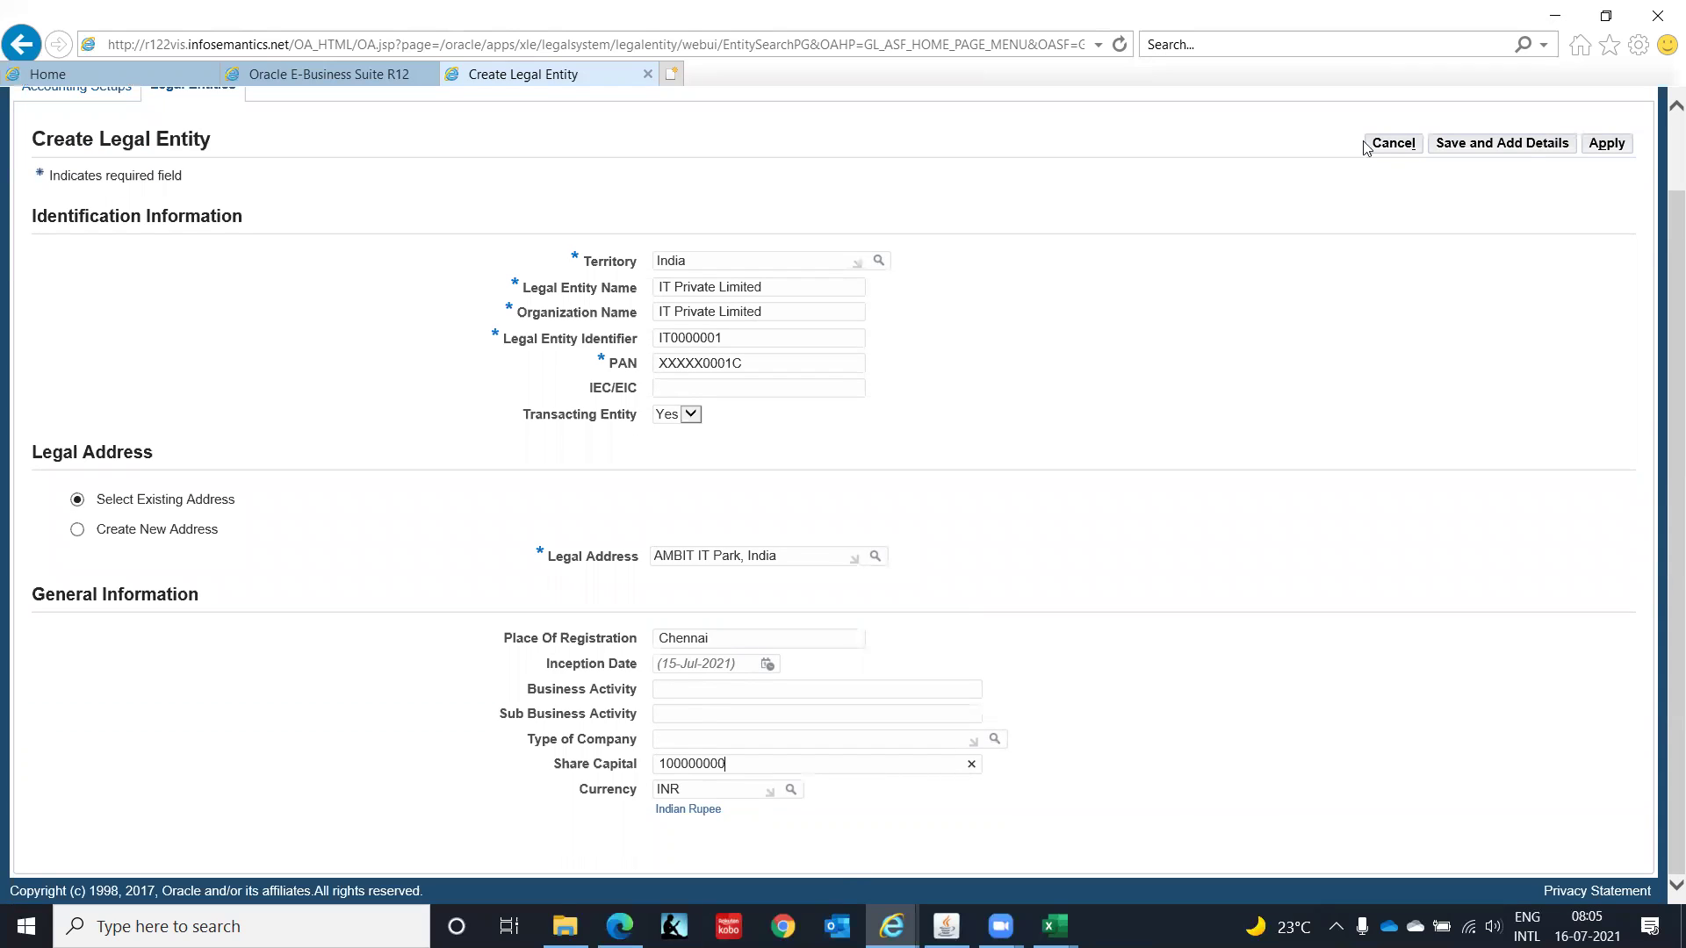
left_click(1518, 144)
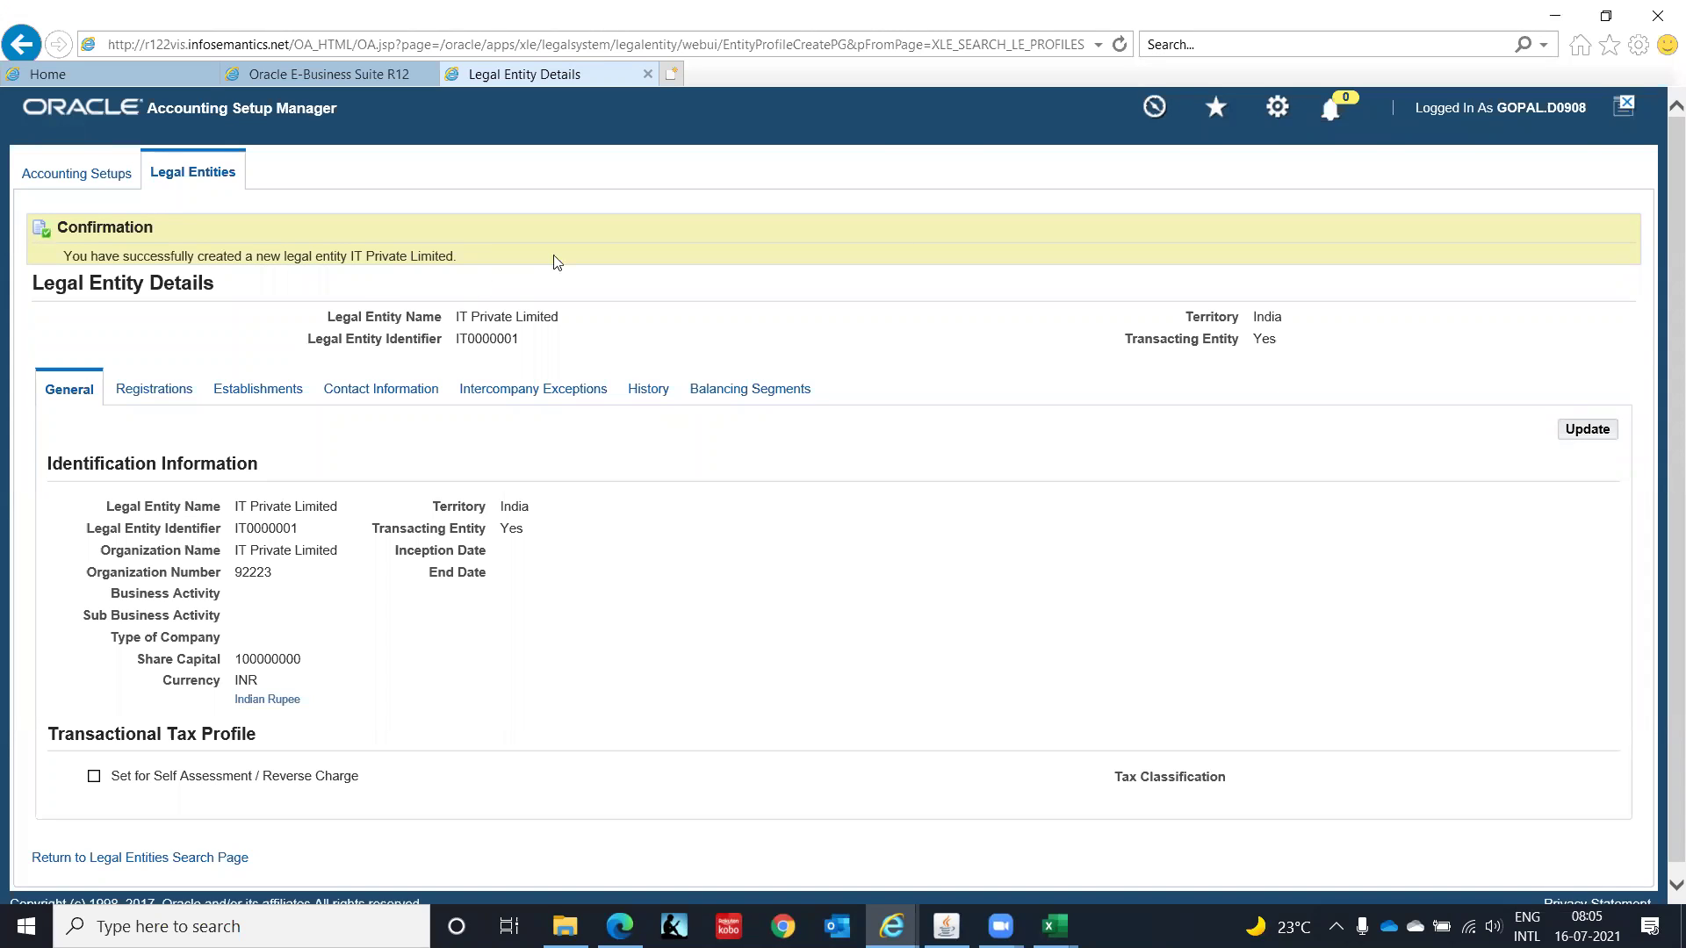
Step: Review the registrations and establishments of the IT Private Limited legal entity and try to open its contact information
scroll(1662, 351, "down", 1)
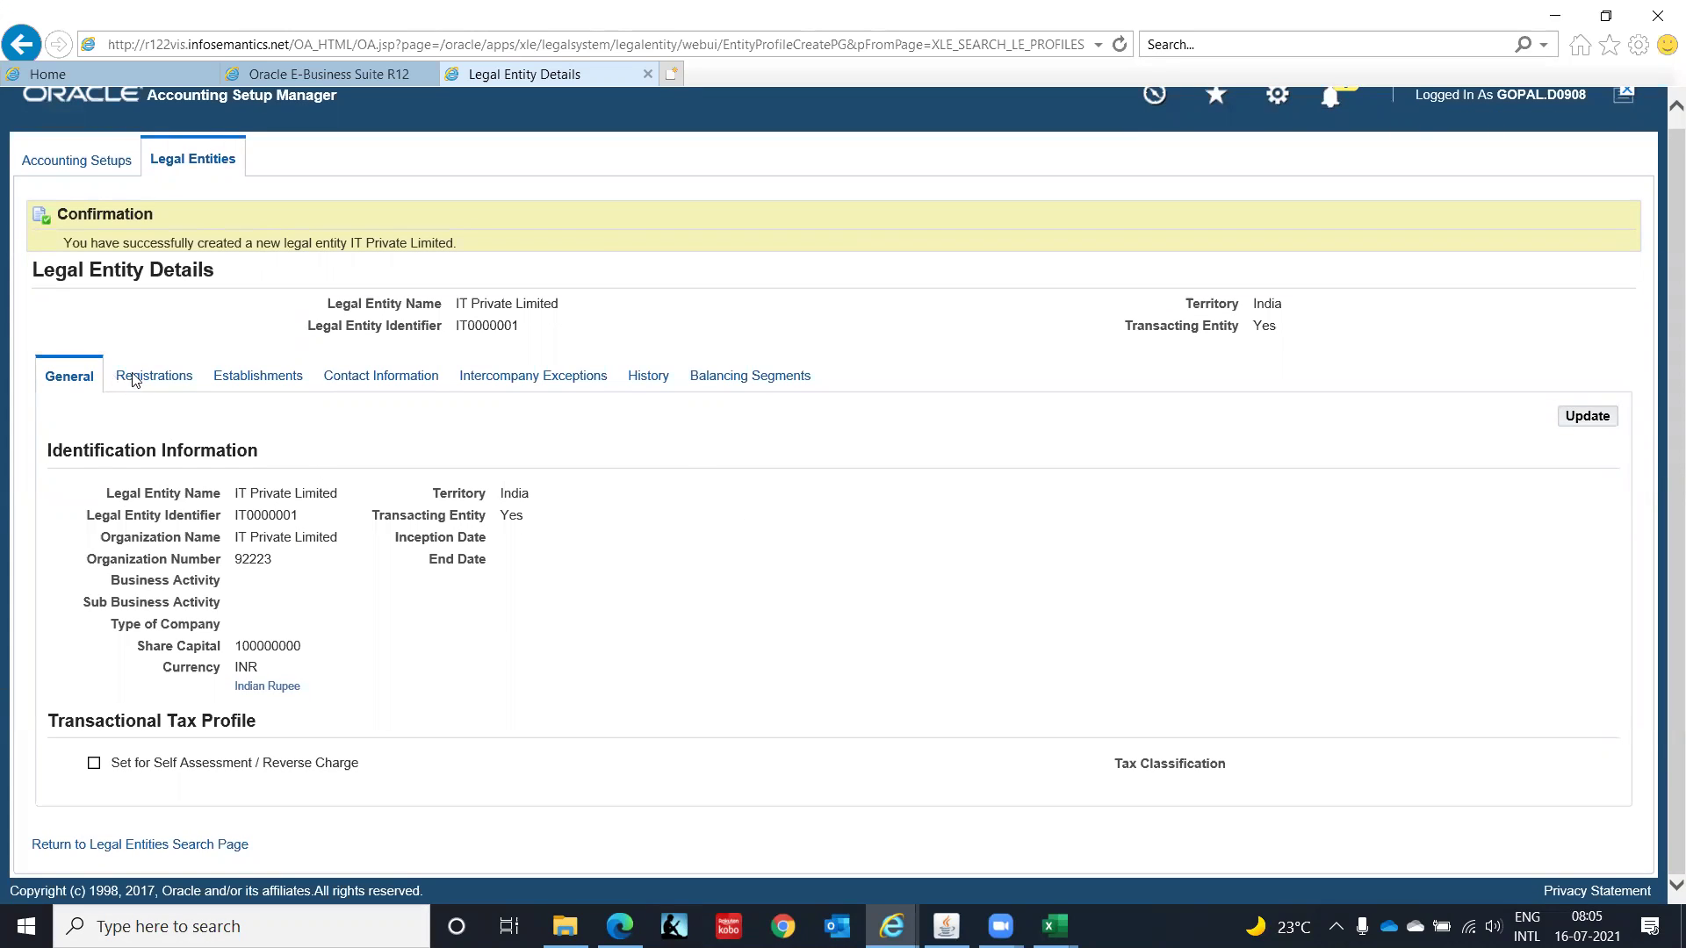
left_click(159, 384)
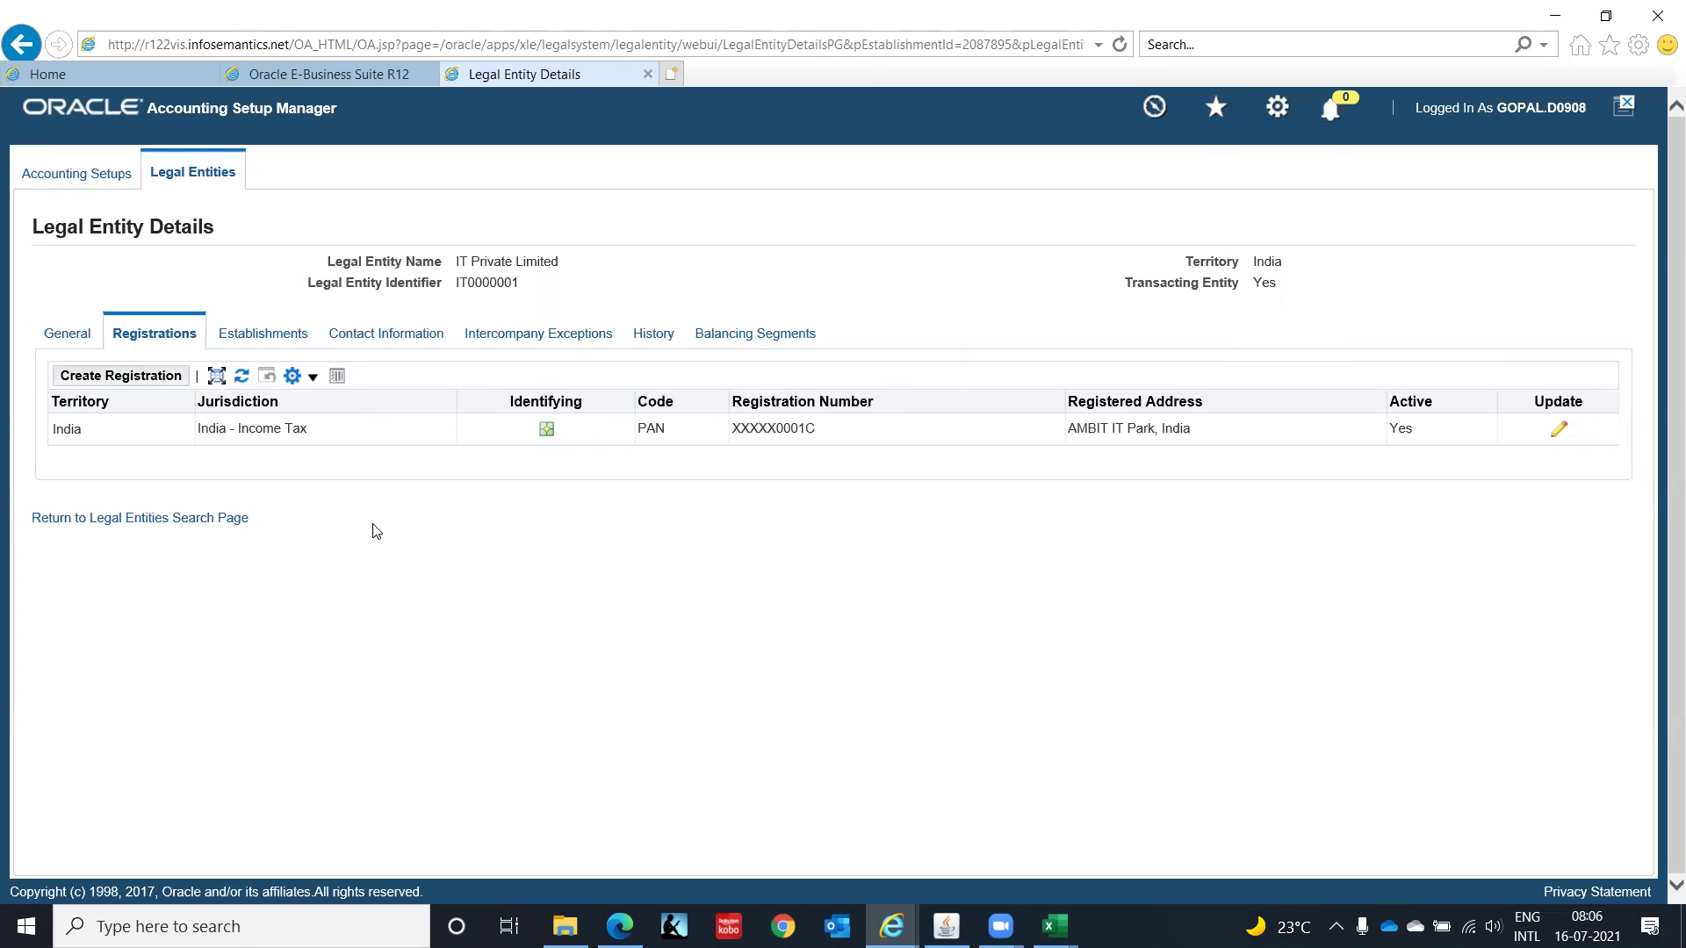
left_click(258, 343)
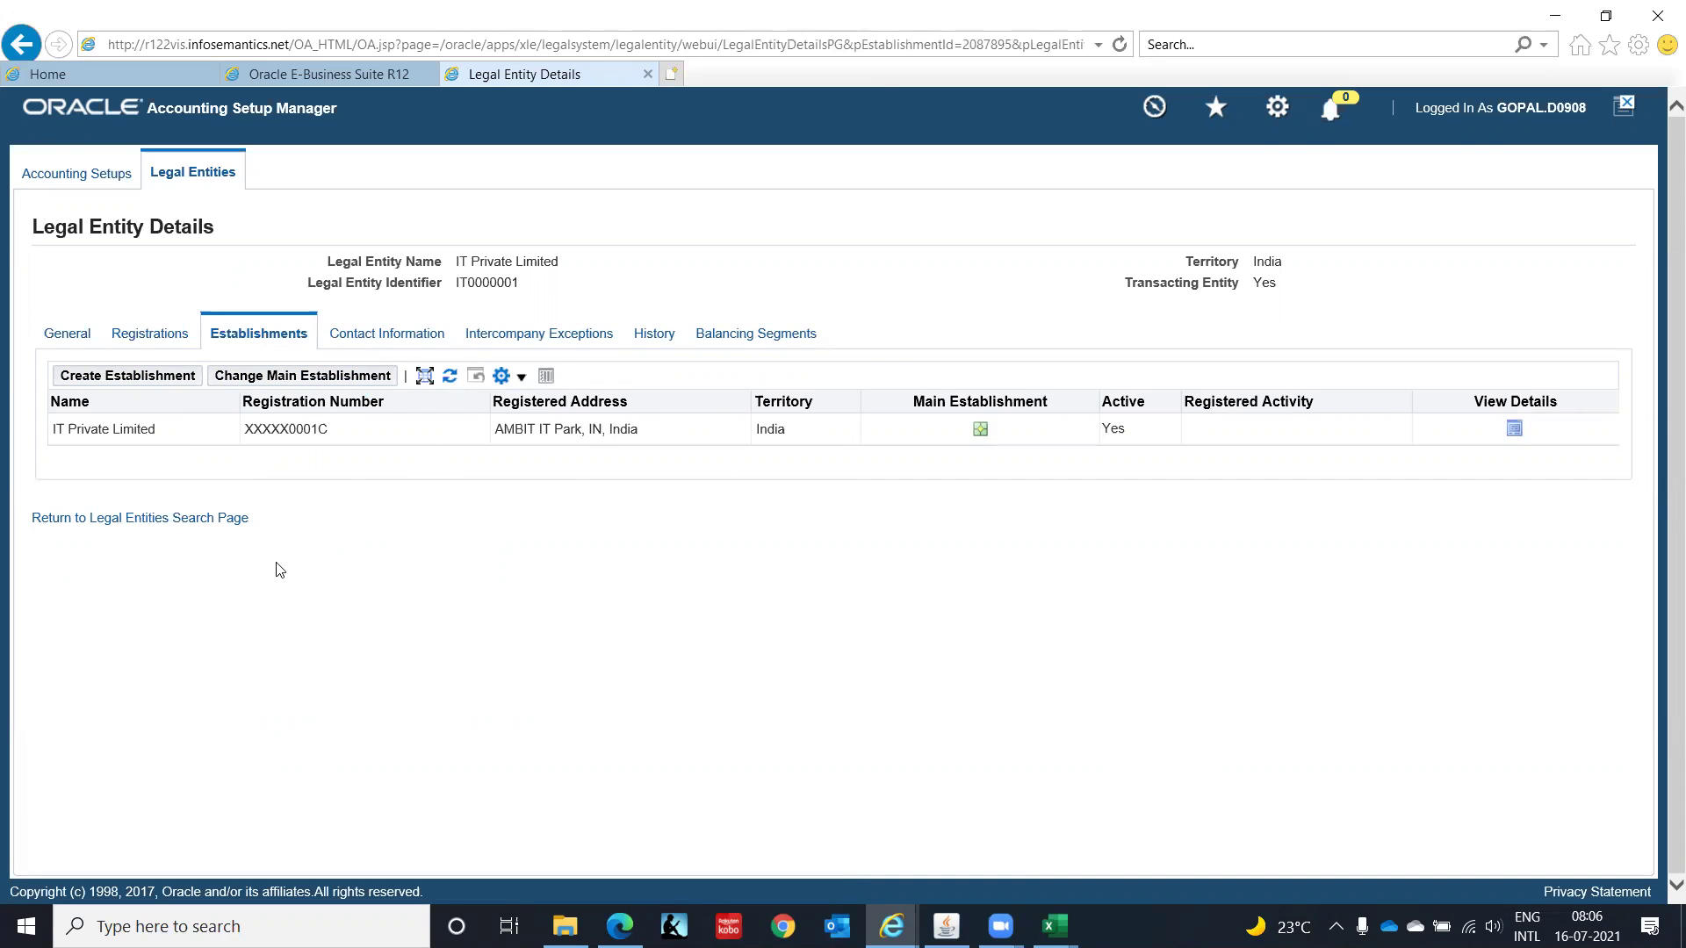
left_click_drag(258, 332, 294, 425)
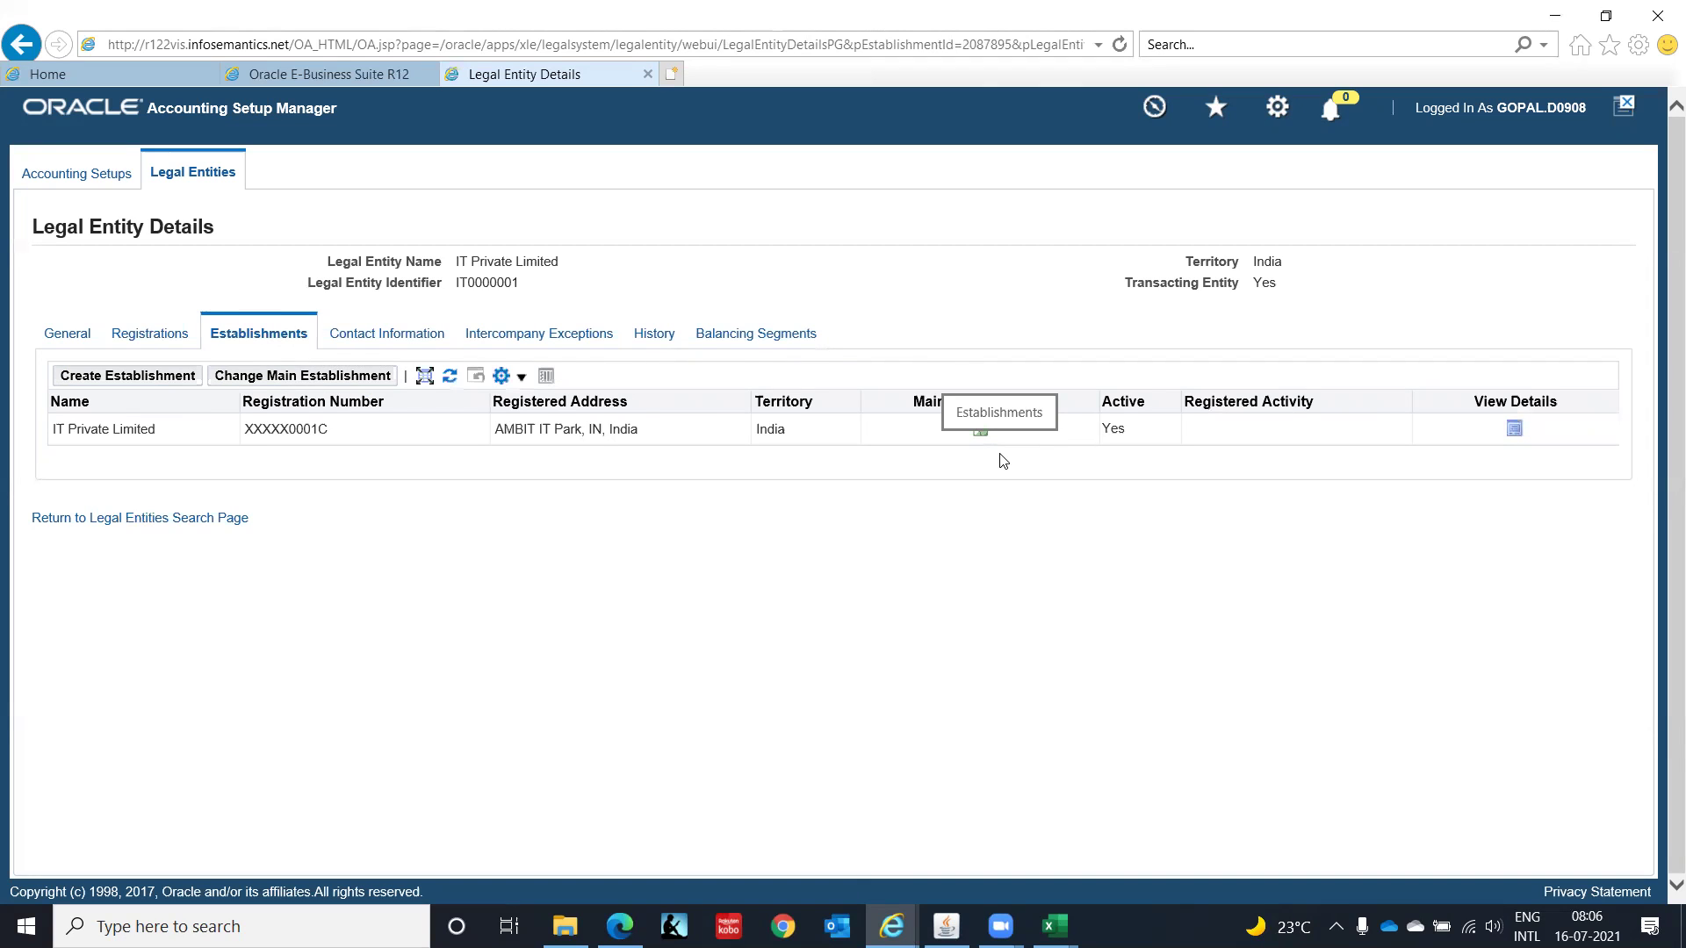
left_click(395, 338)
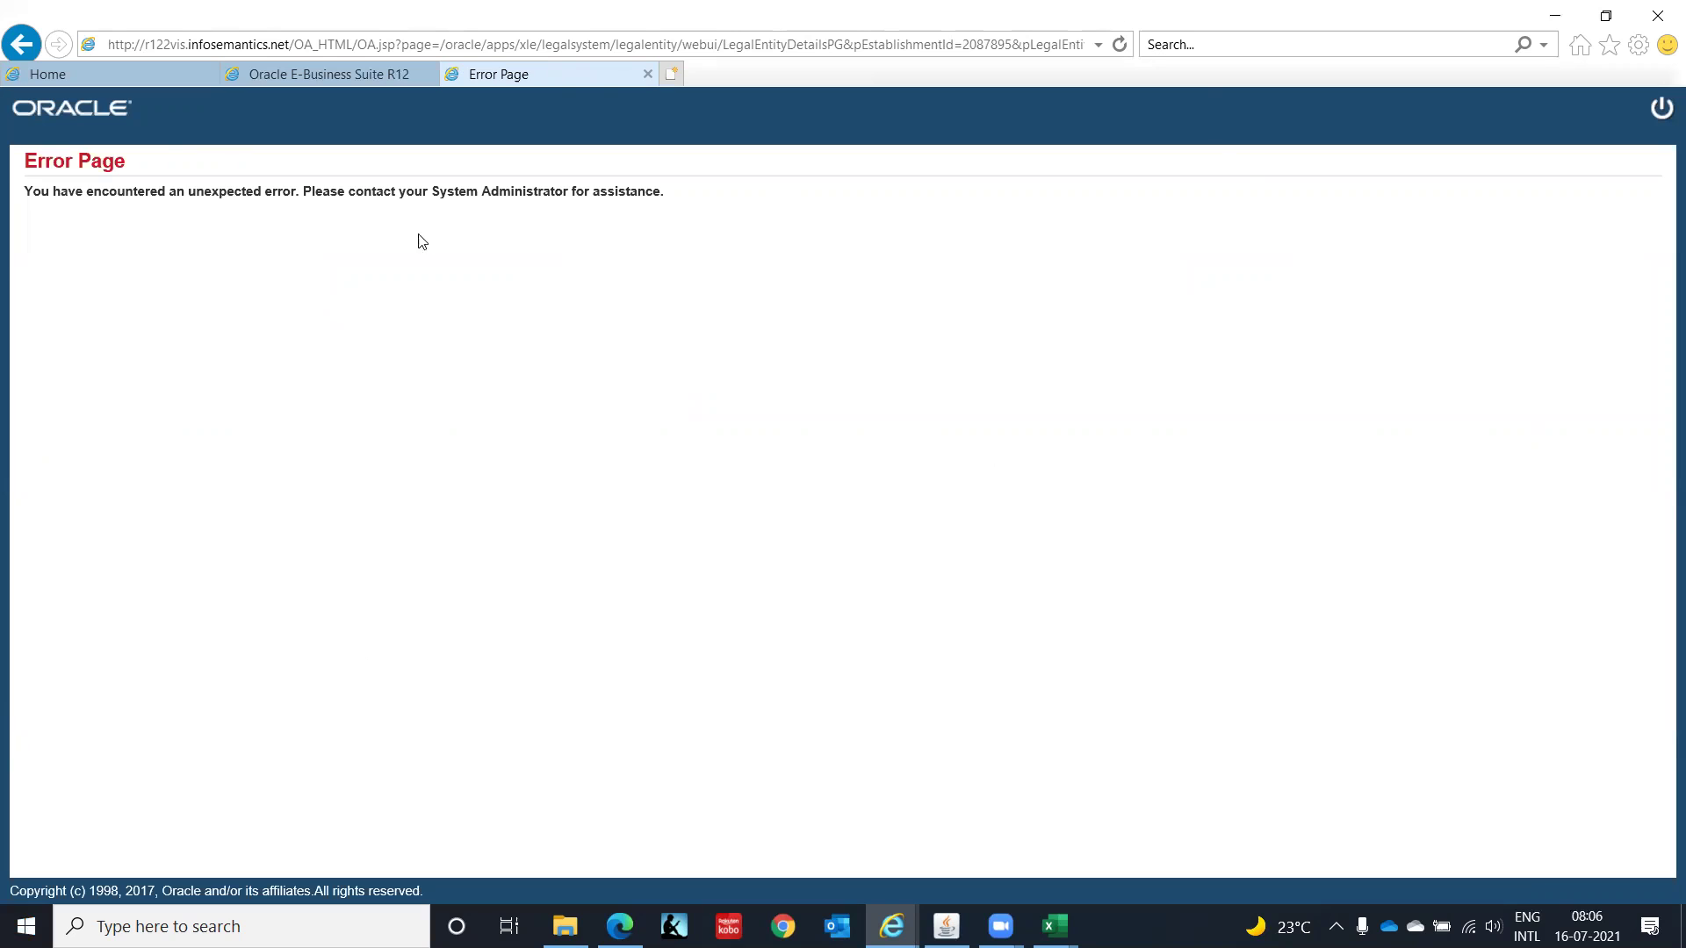
Step: Close the current page, reopen Accounting Setups from the Oracle Applications navigator and go to its Legal Entities page
left_click(647, 74)
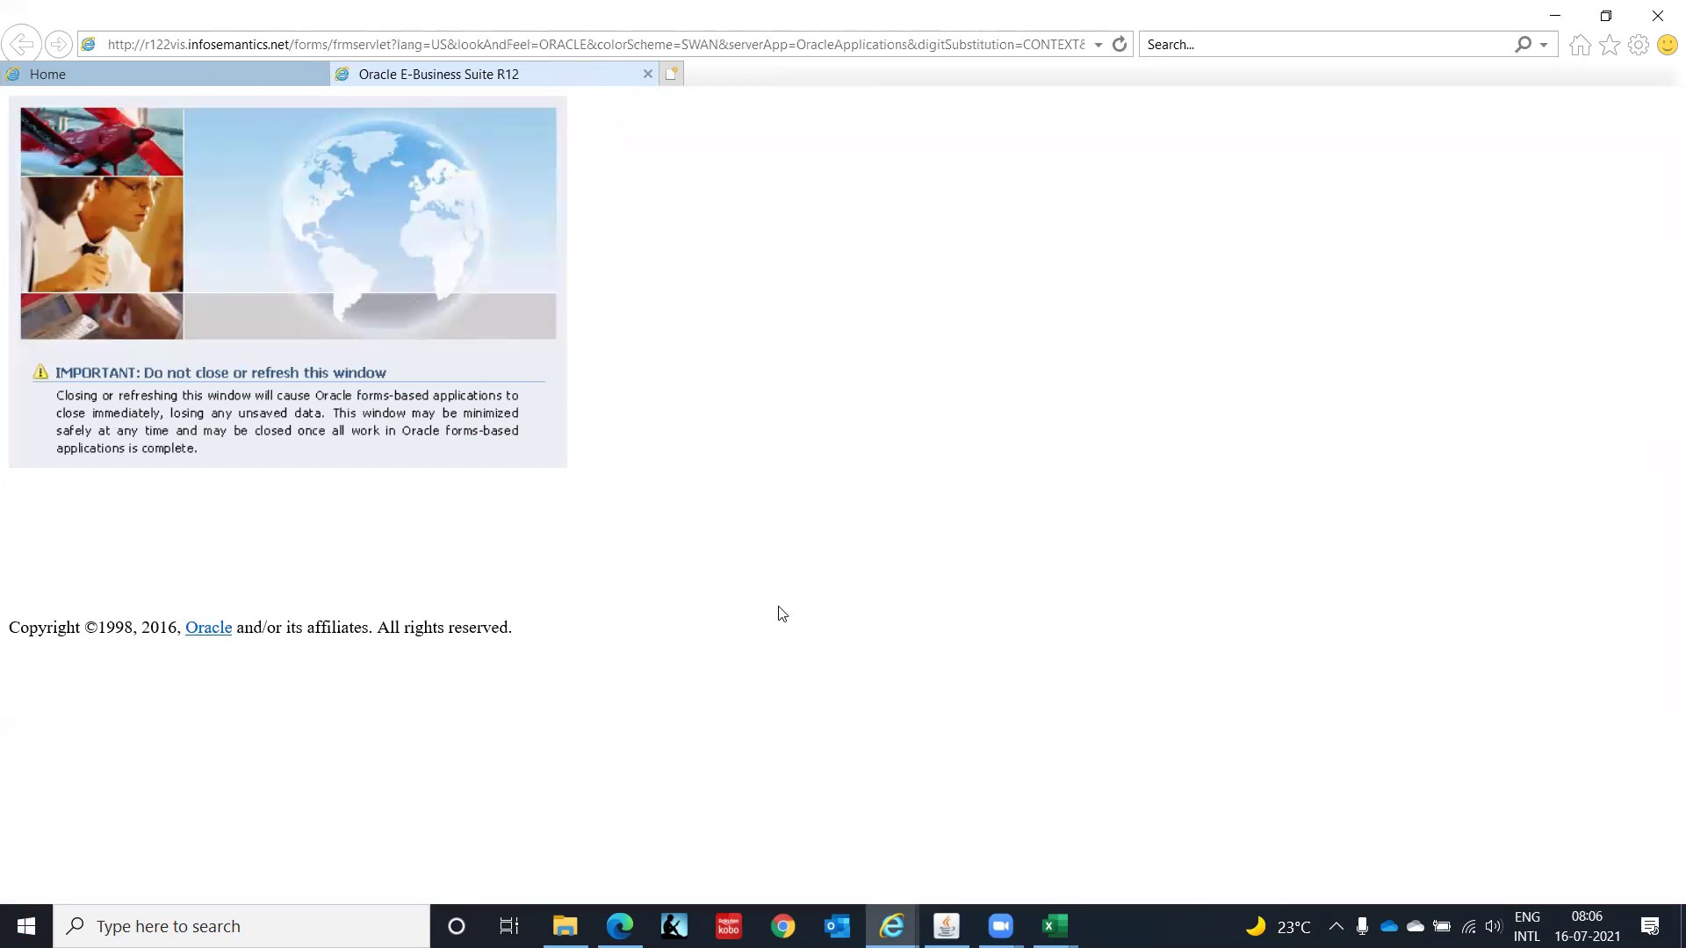
left_click(947, 926)
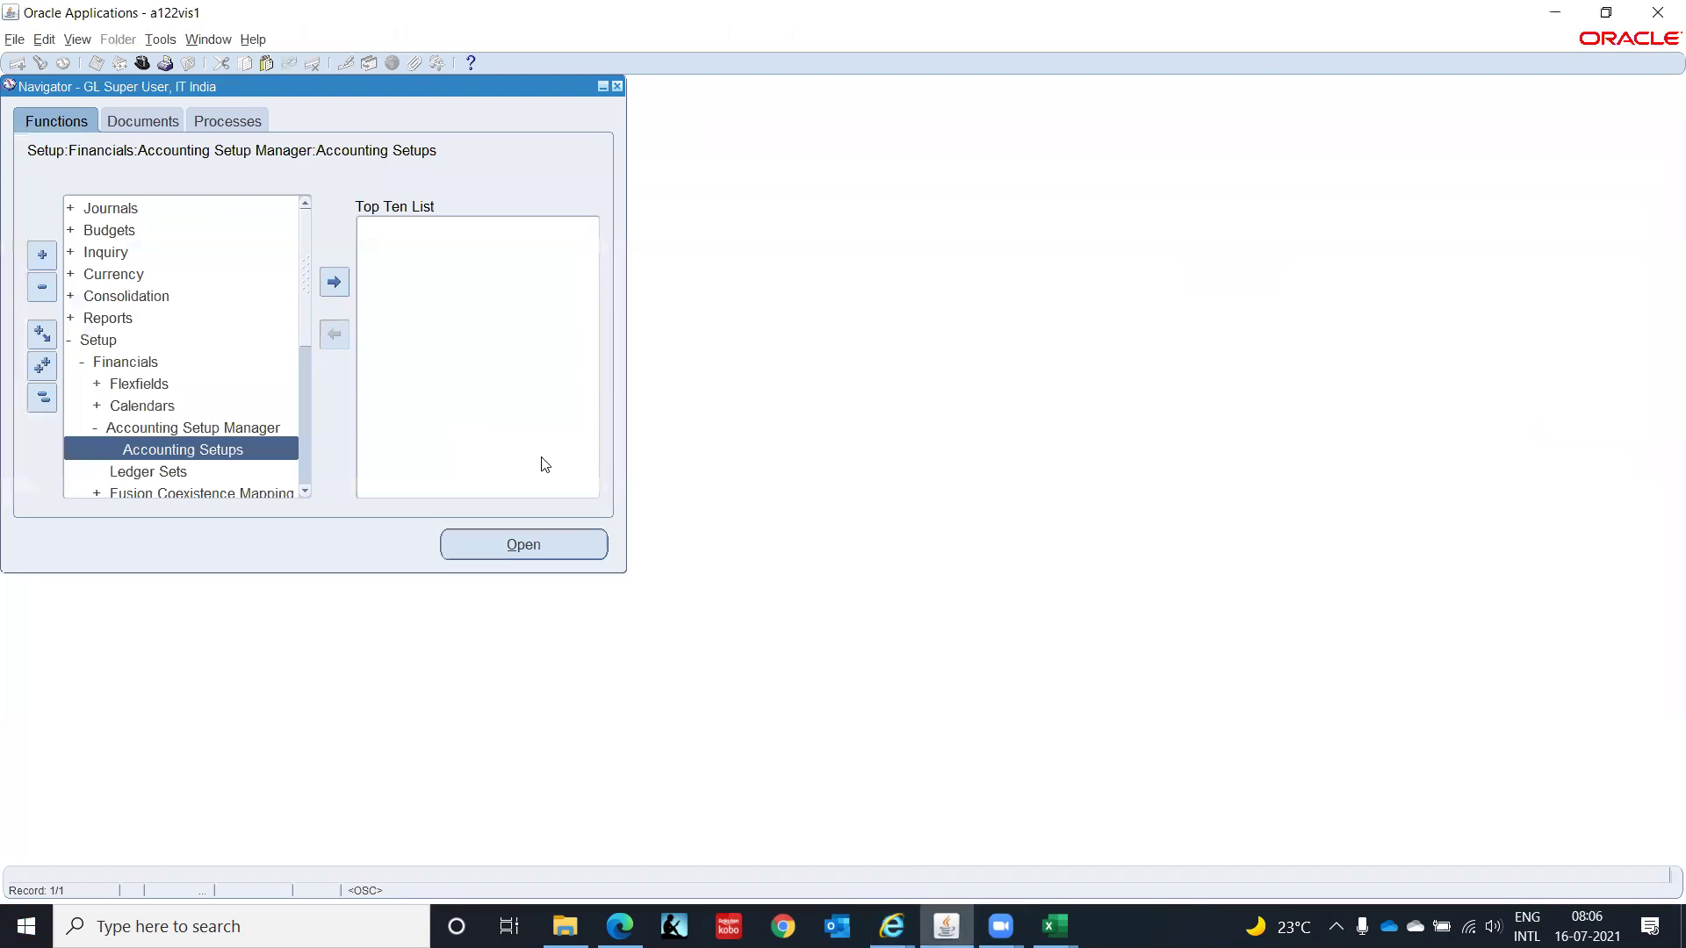
double_click(270, 445)
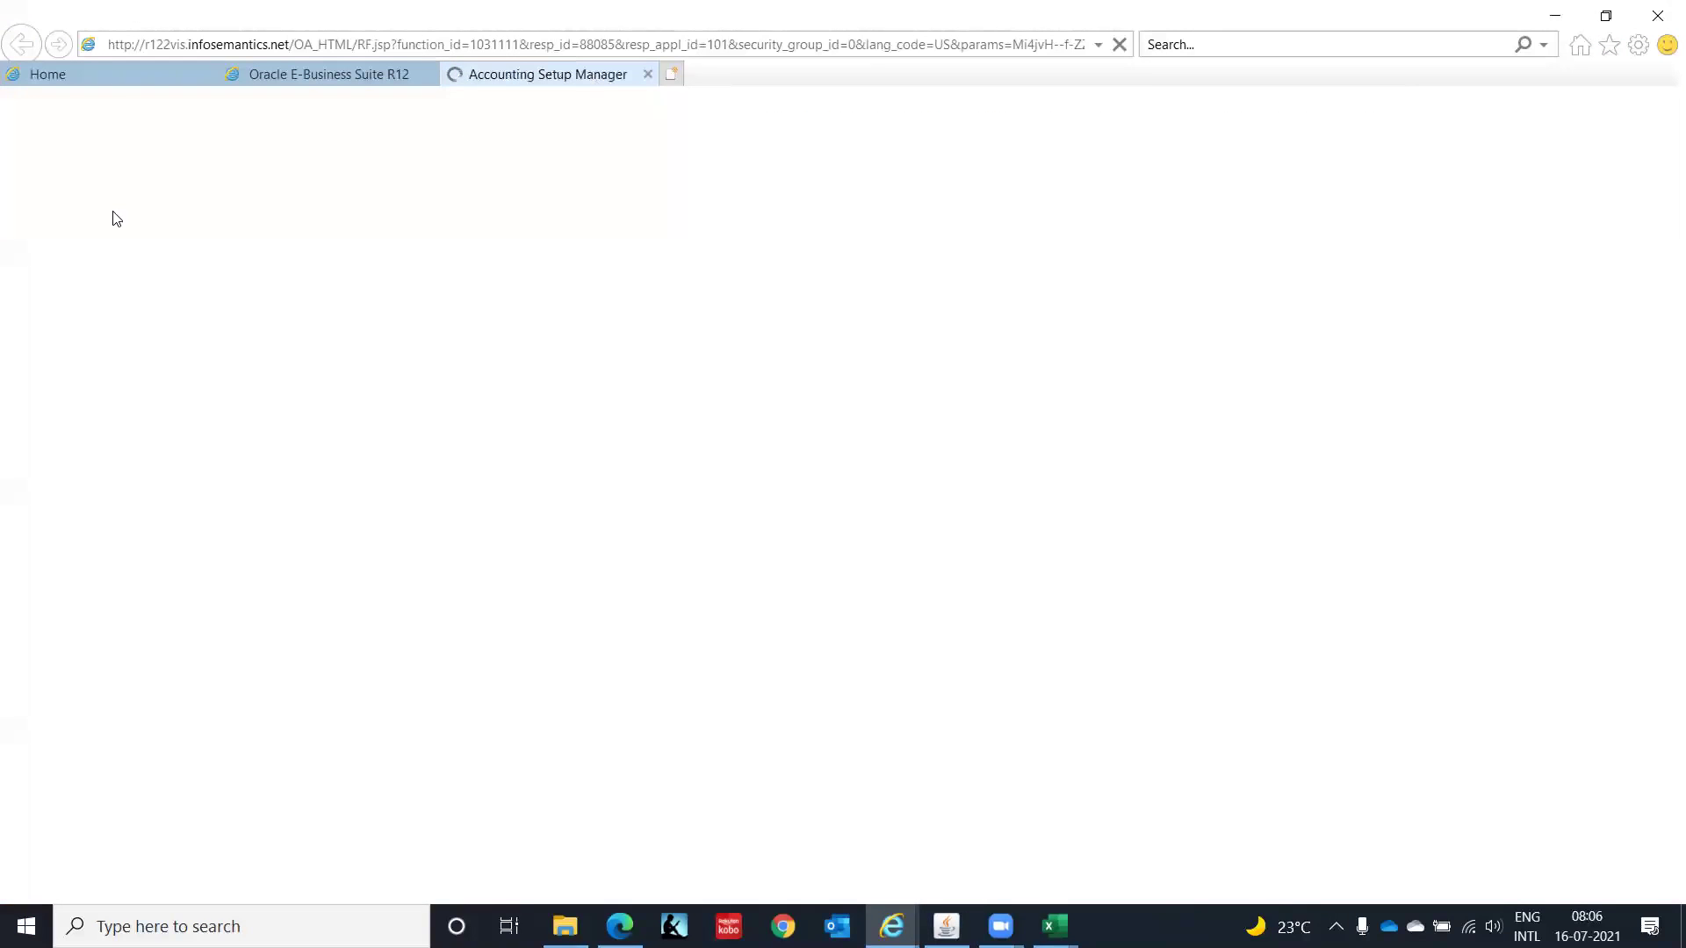
left_click(226, 173)
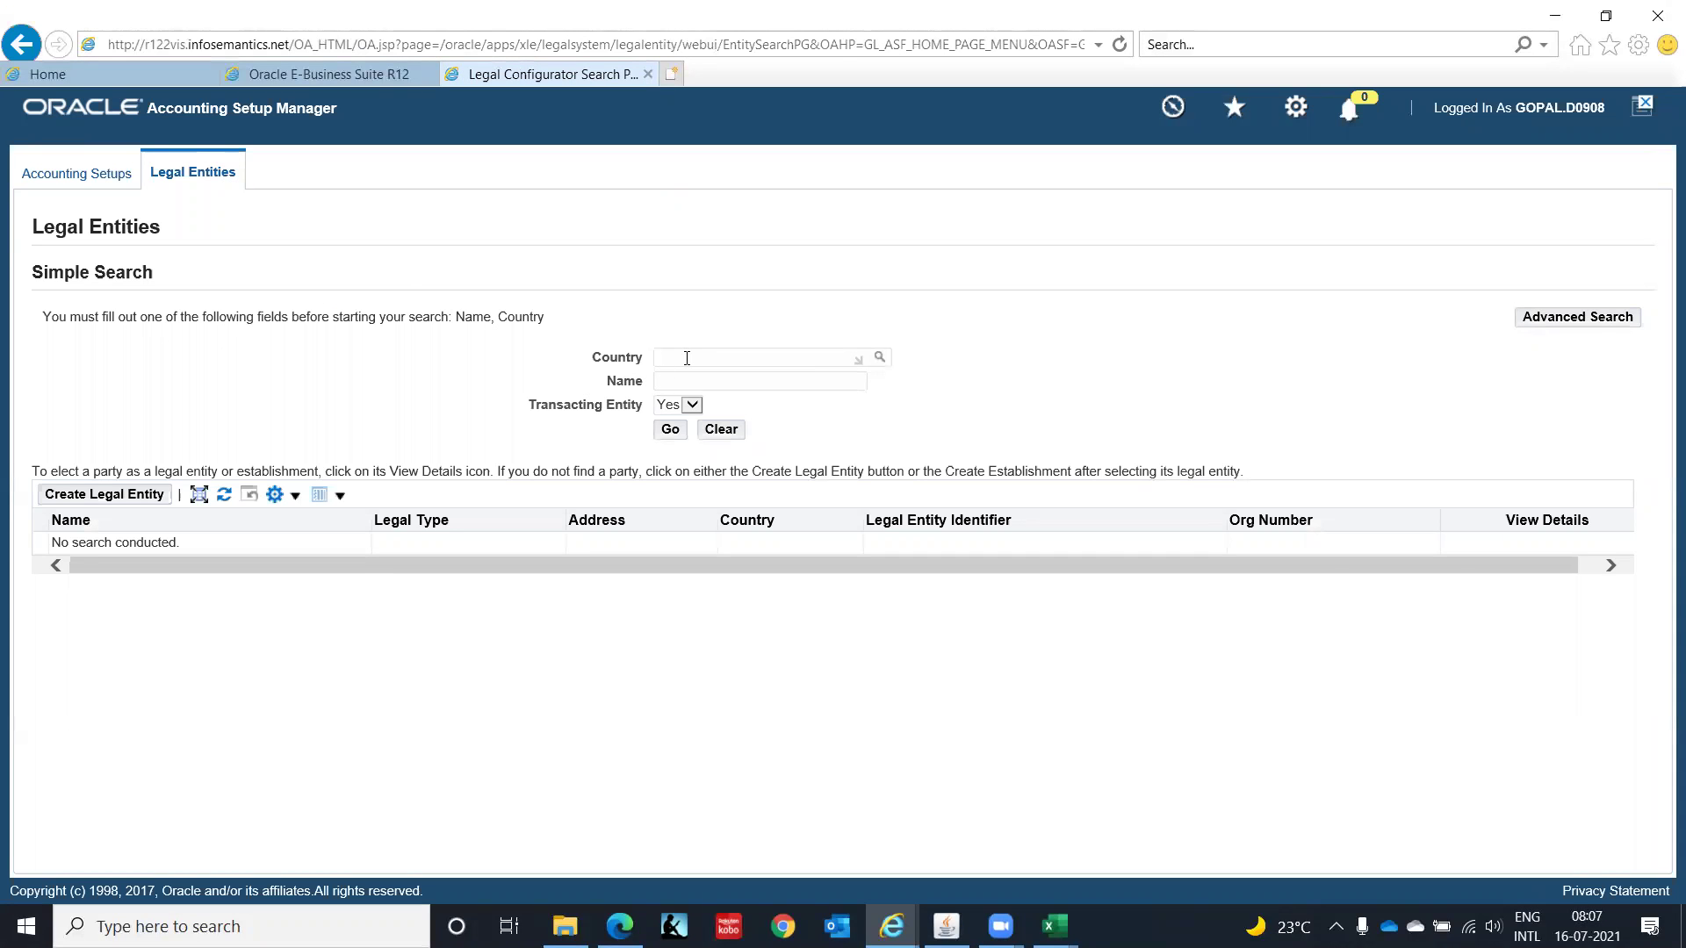
Step: Search the legal entities for the country India and the name IT Private Limited
type("India")
left_click(681, 379)
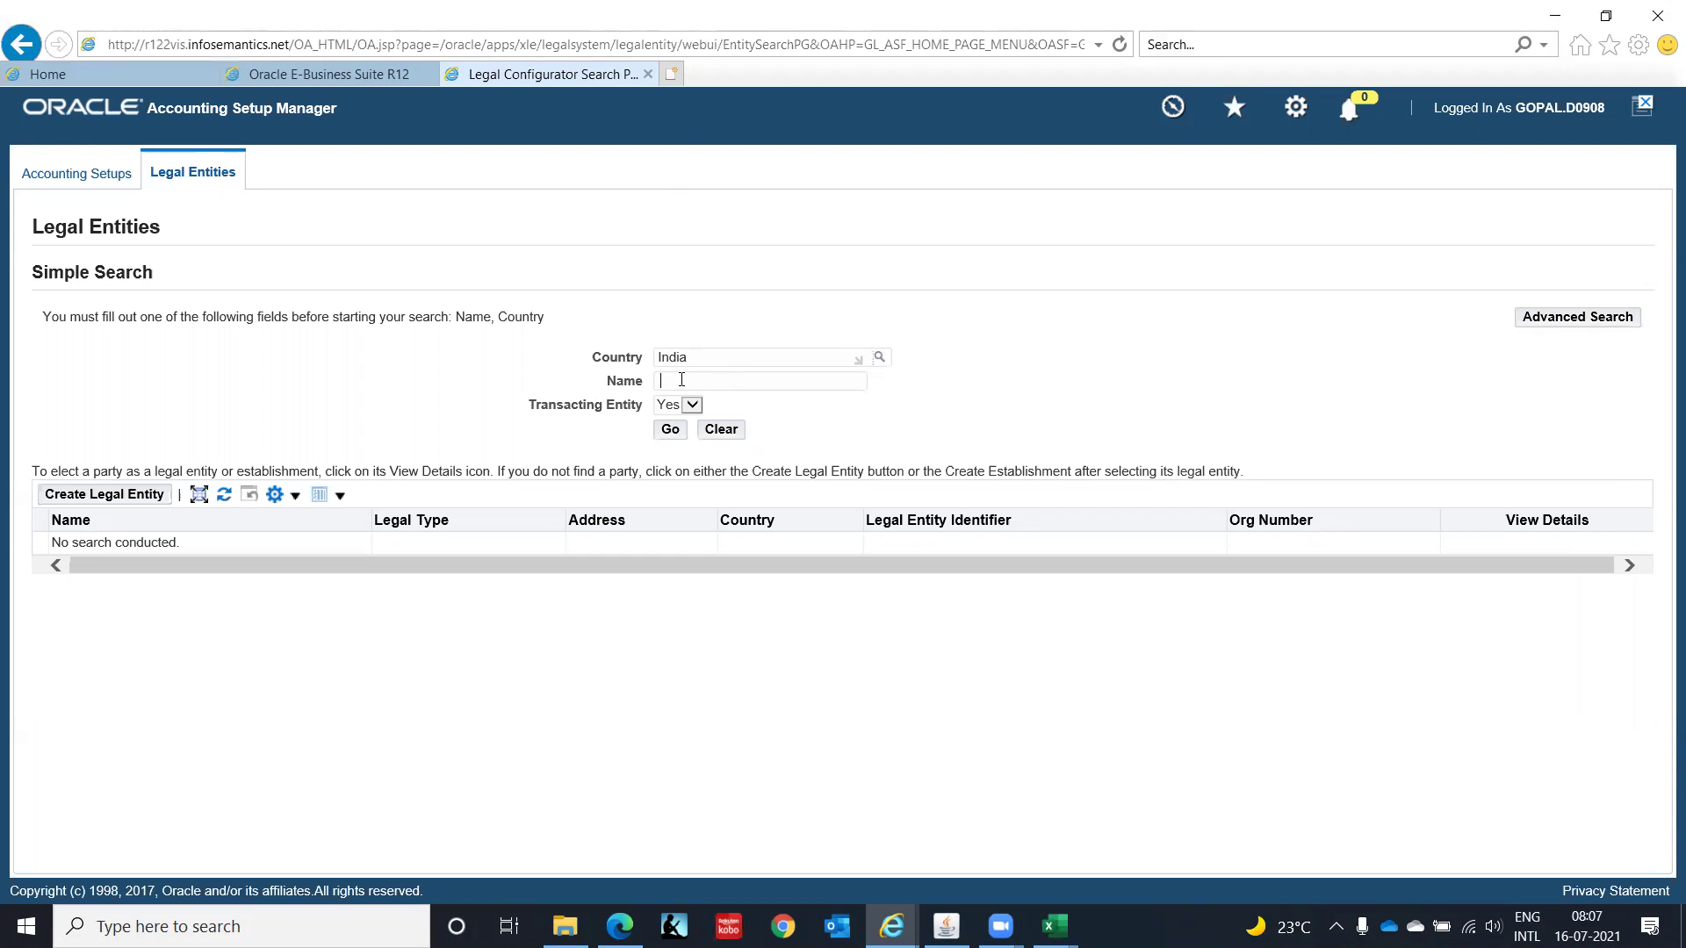
type("IT")
type("ivate Limited")
key("Tab")
left_click(670, 429)
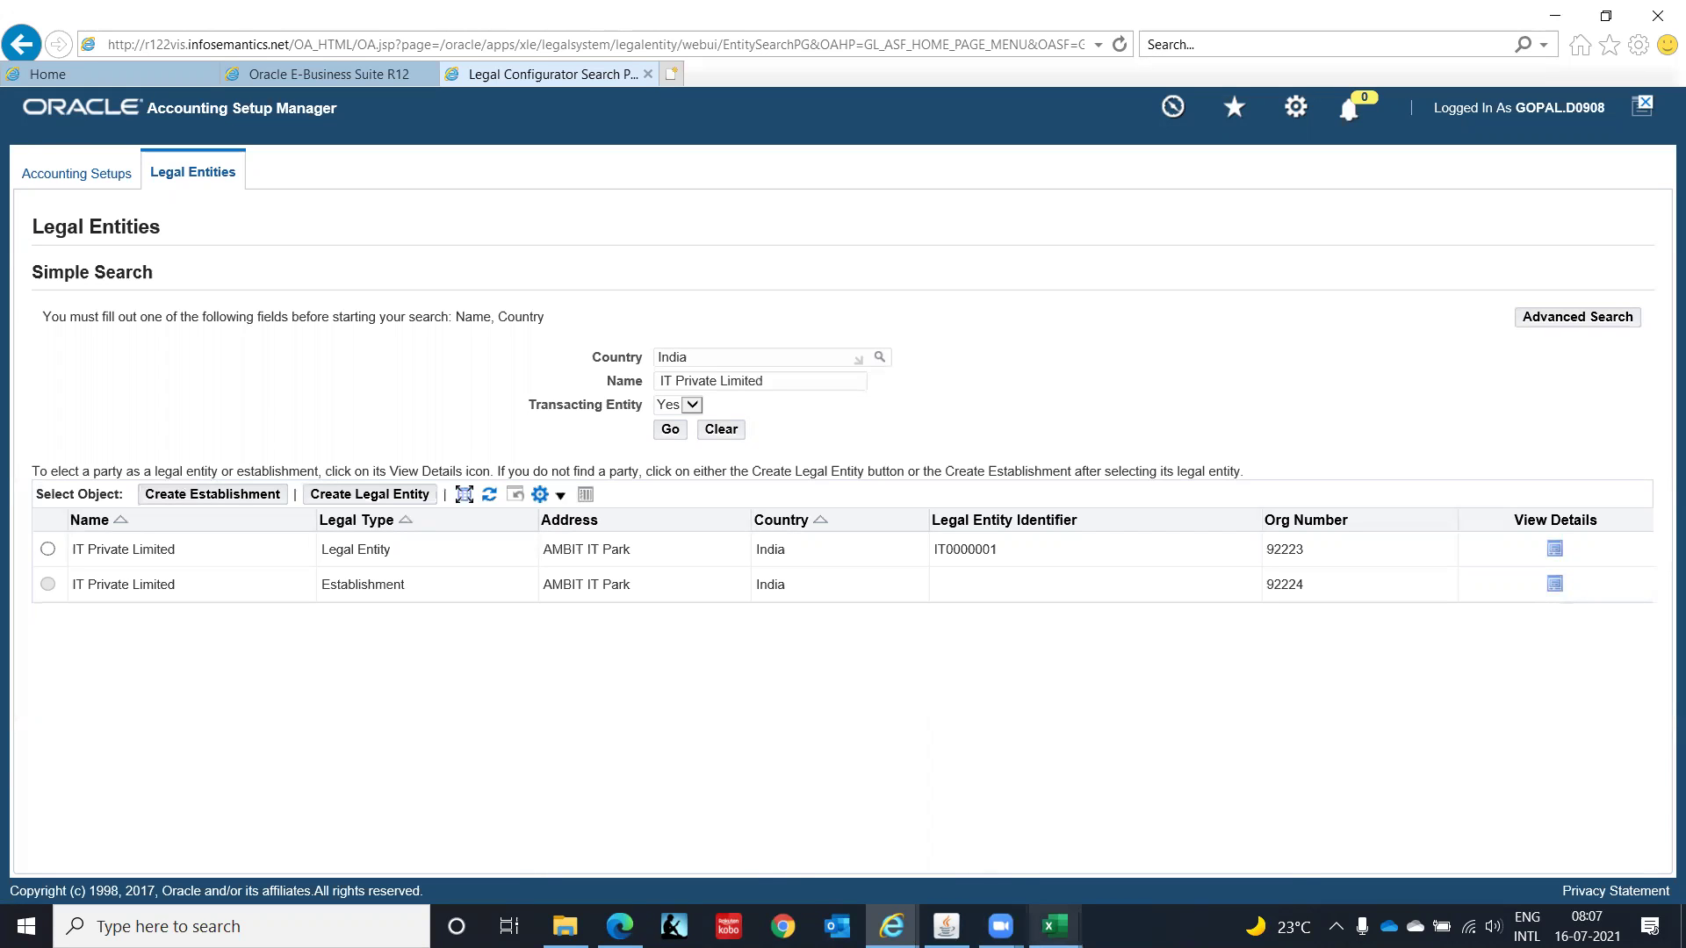
Step: Switch to the Excel worksheet and review the Ledger, Operating Unit and Inventory Org rows of the organization structure
mouse_move(1053, 926)
left_click(1006, 865)
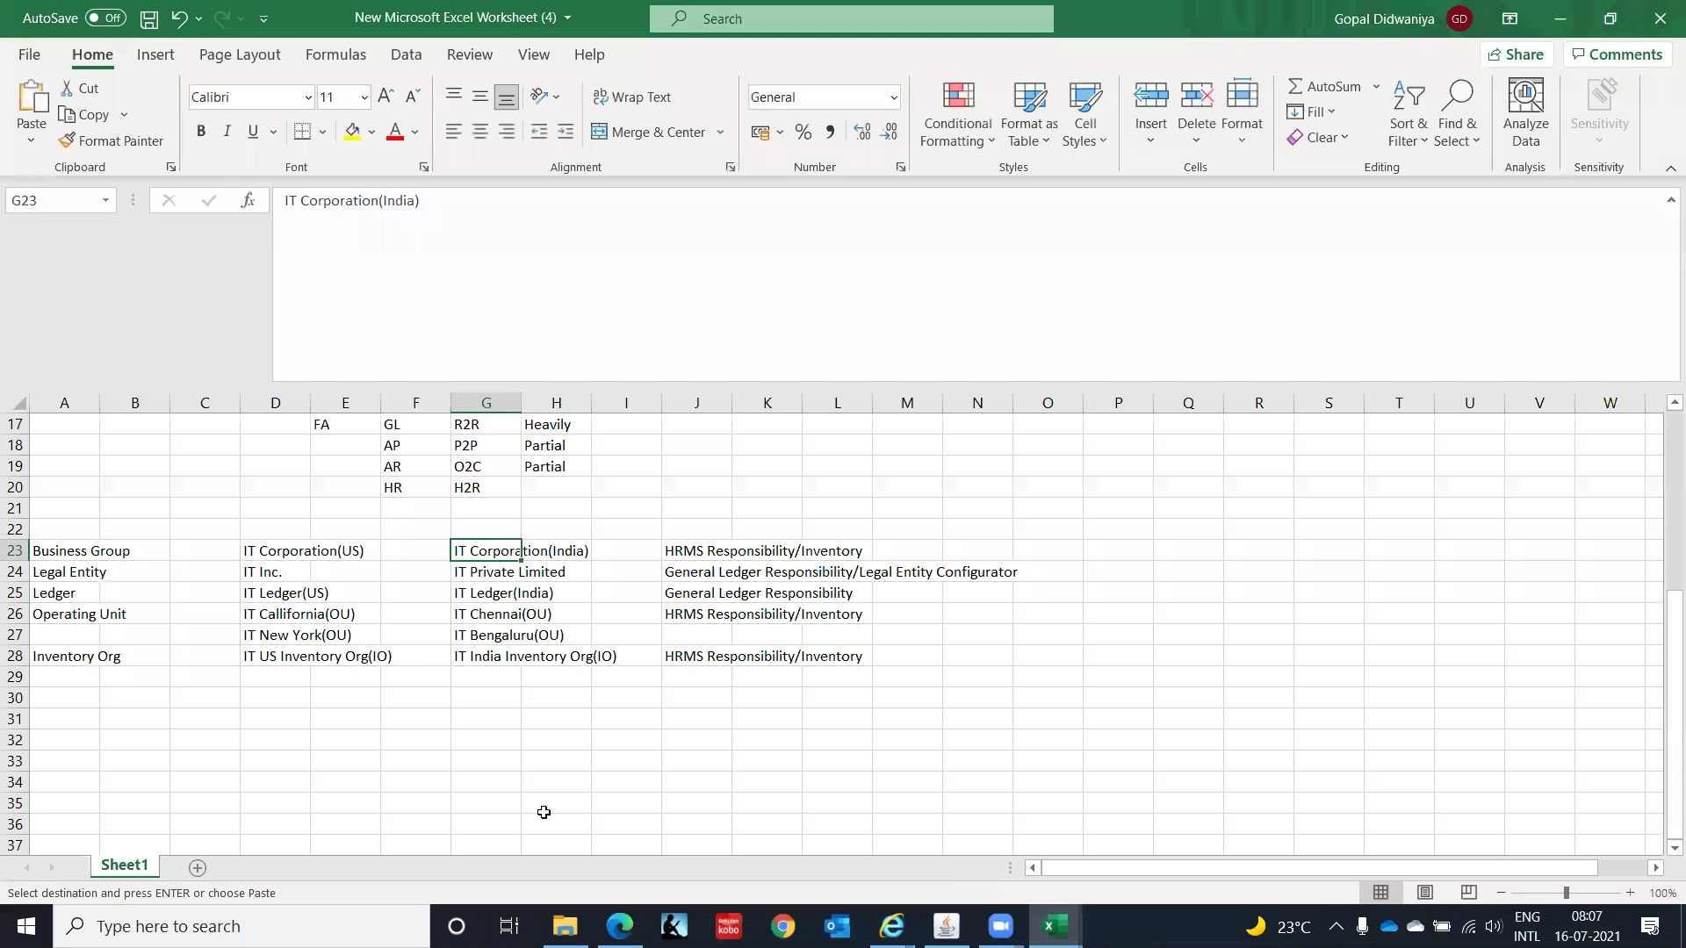
left_click(55, 596)
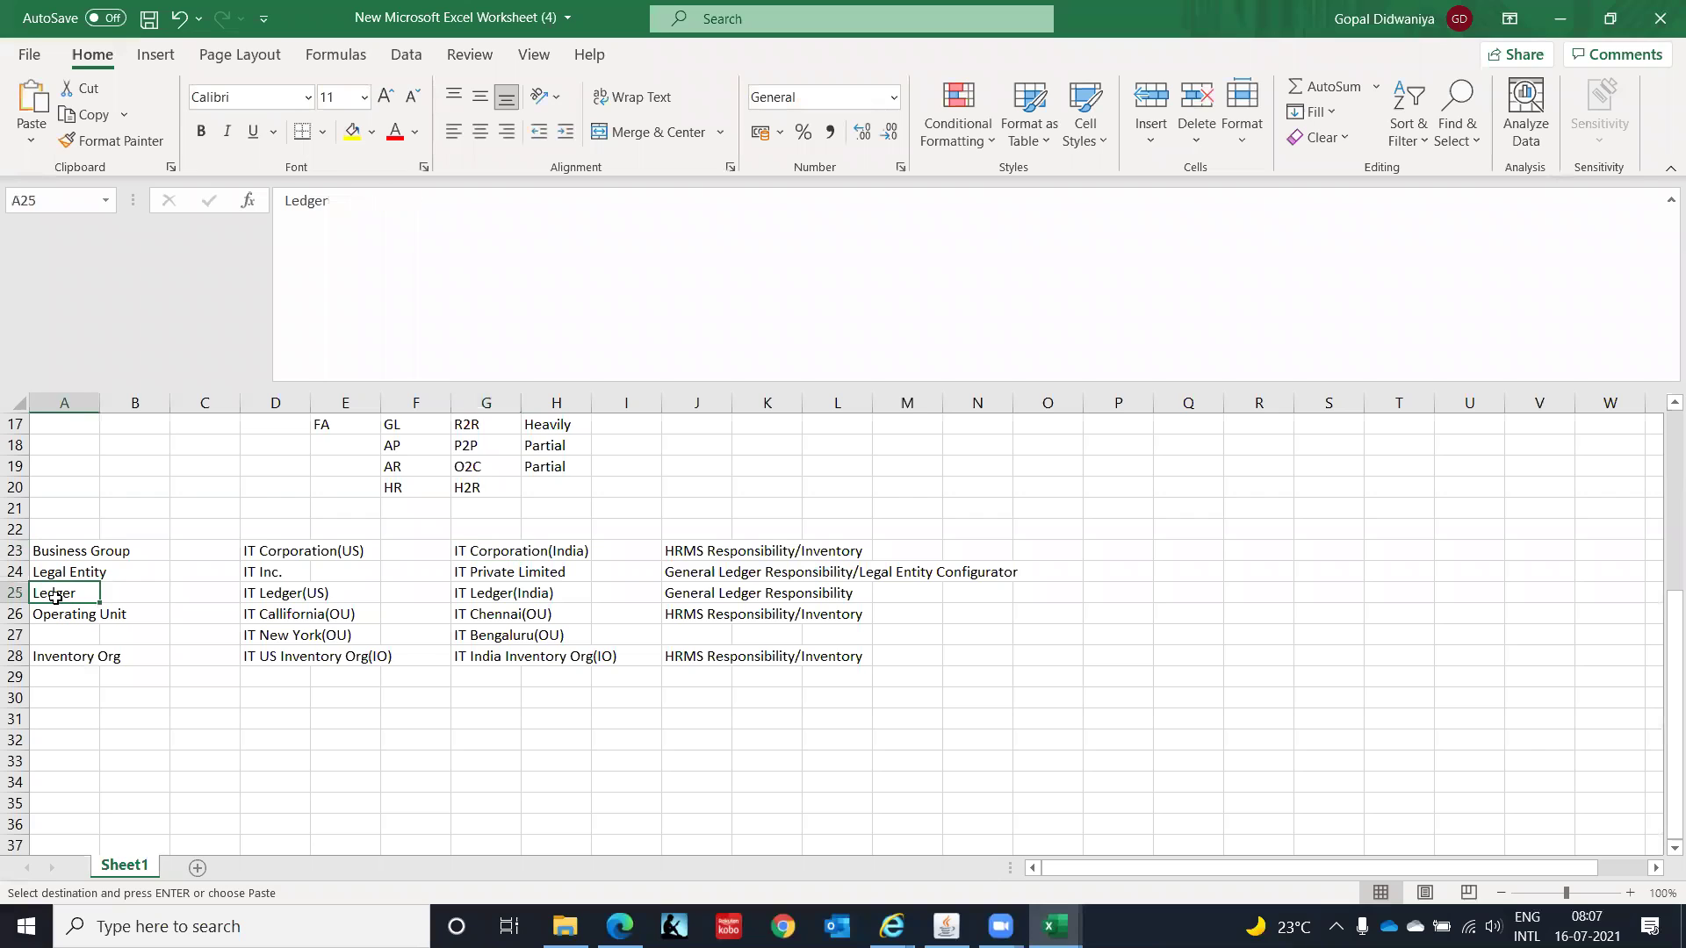
left_click(55, 617)
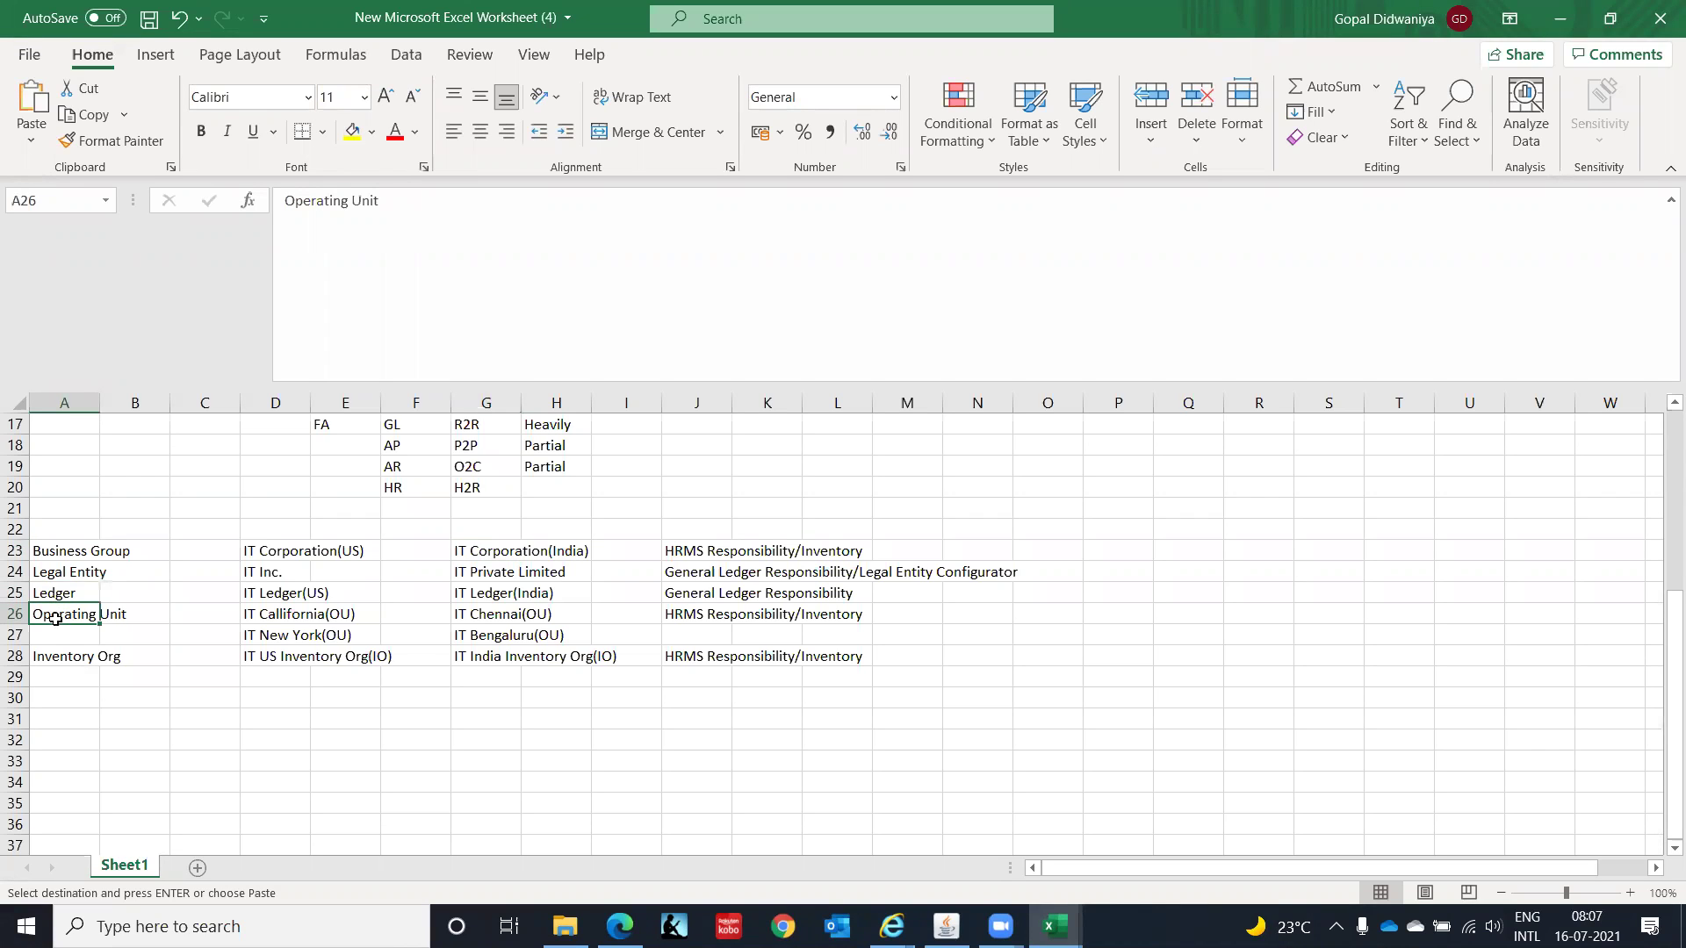
left_click(69, 658)
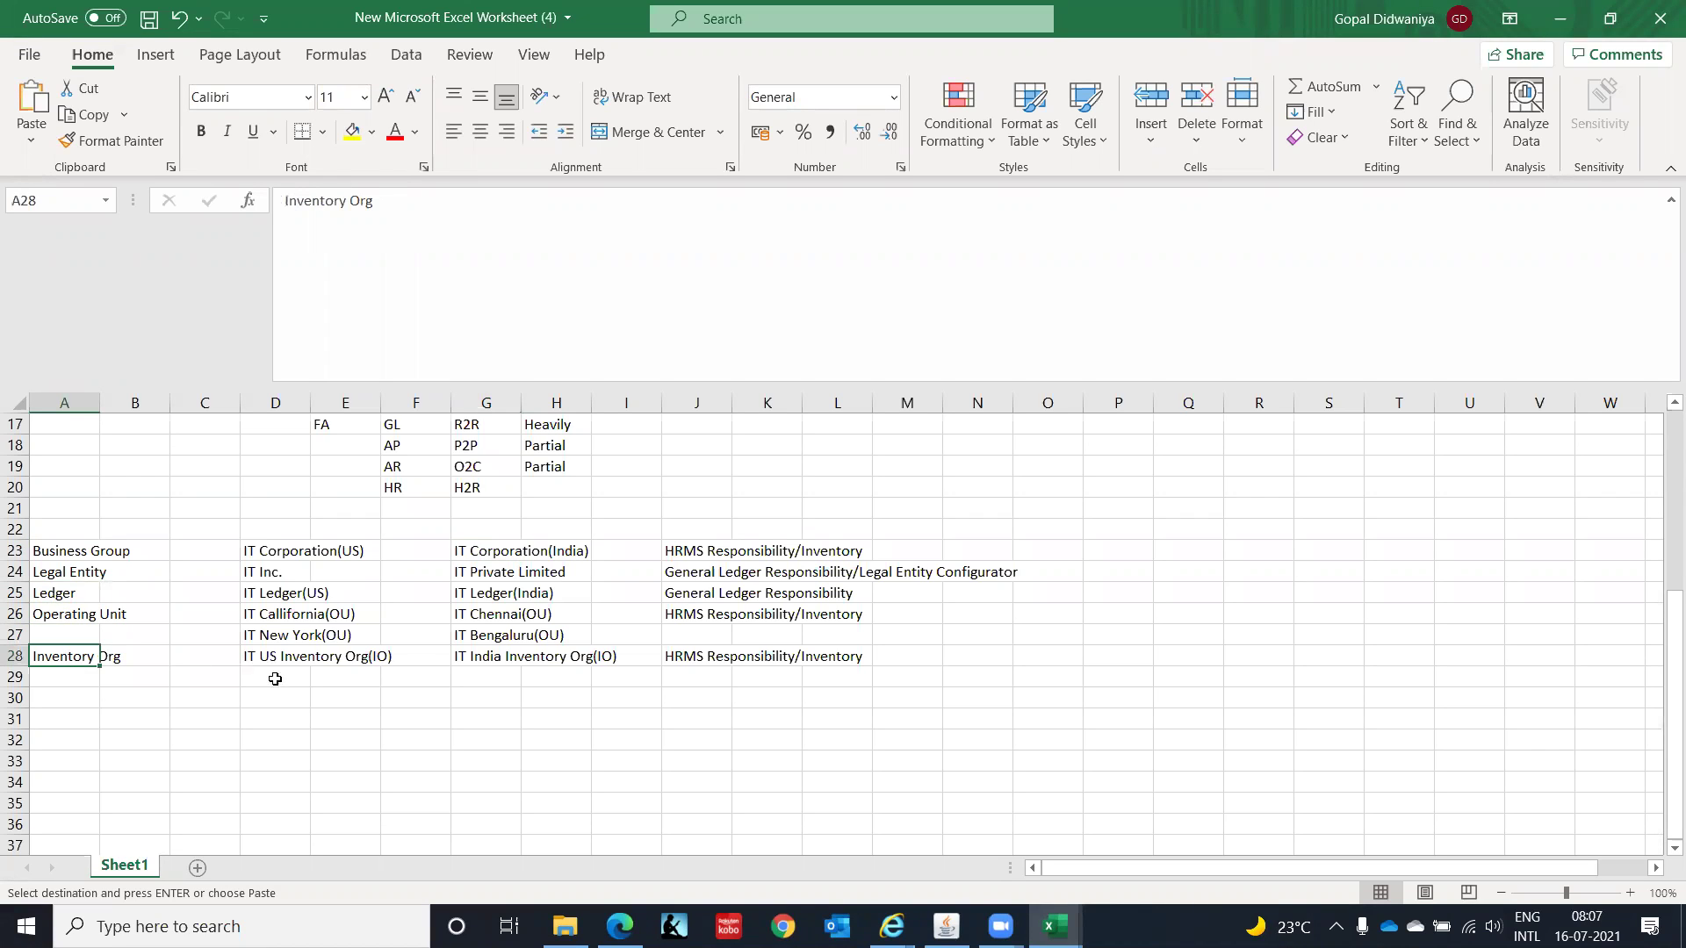
left_click(54, 597)
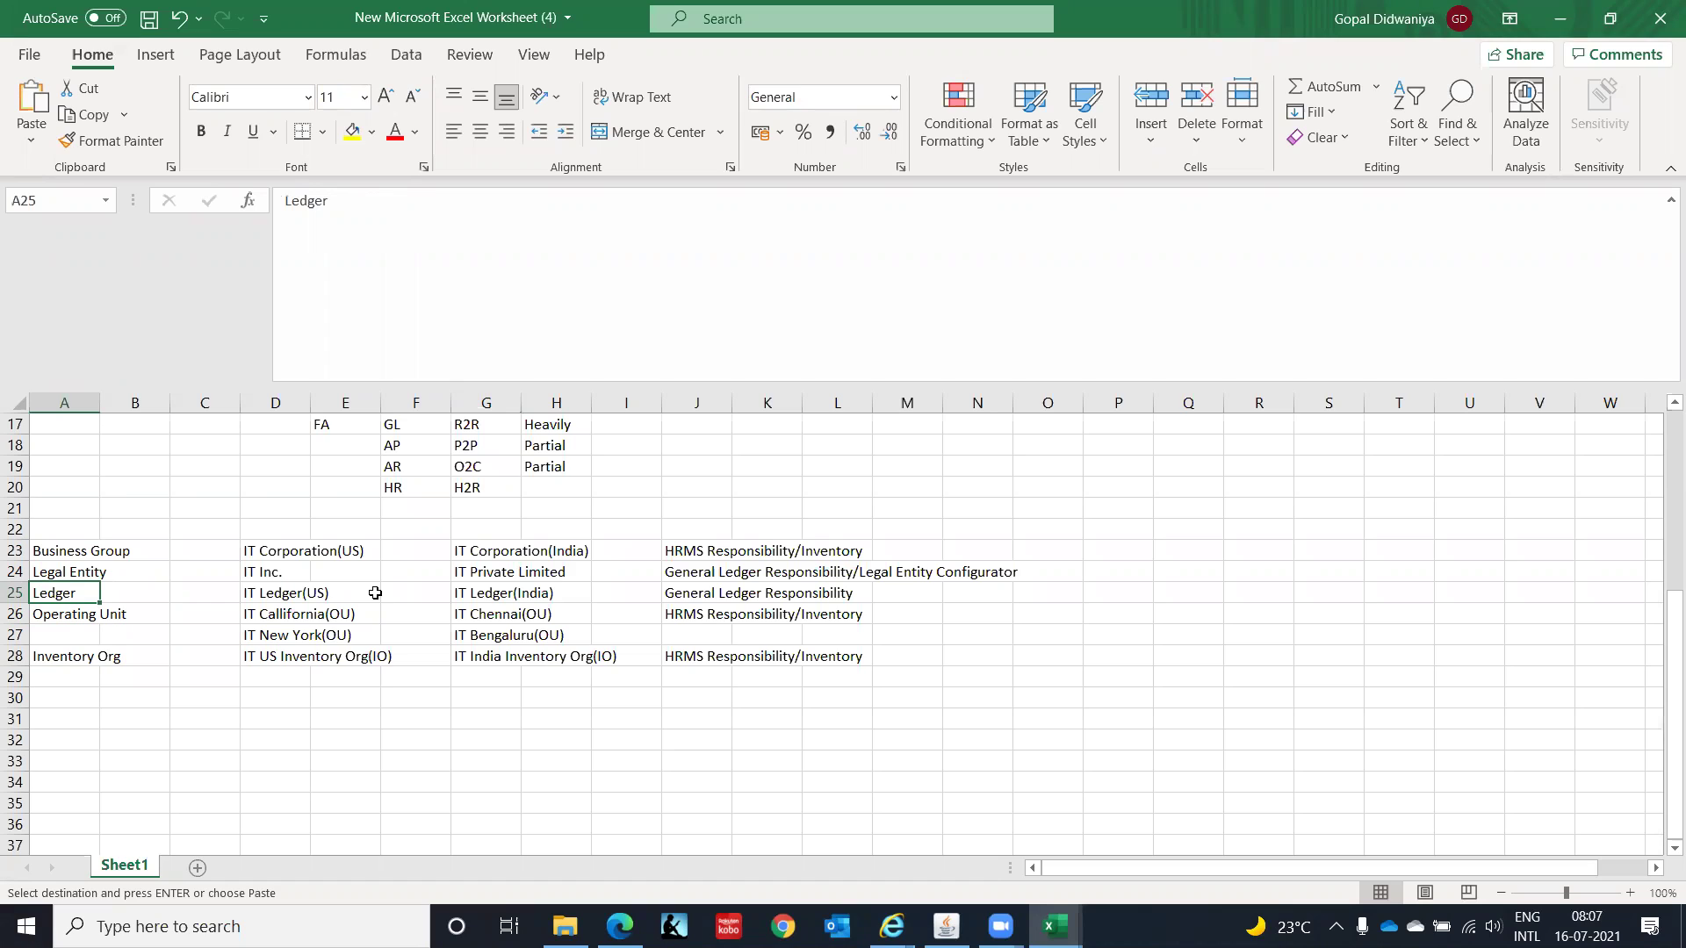
Step: Add the heading Ledger in cell A31, formatted bold and underlined
left_click(80, 719)
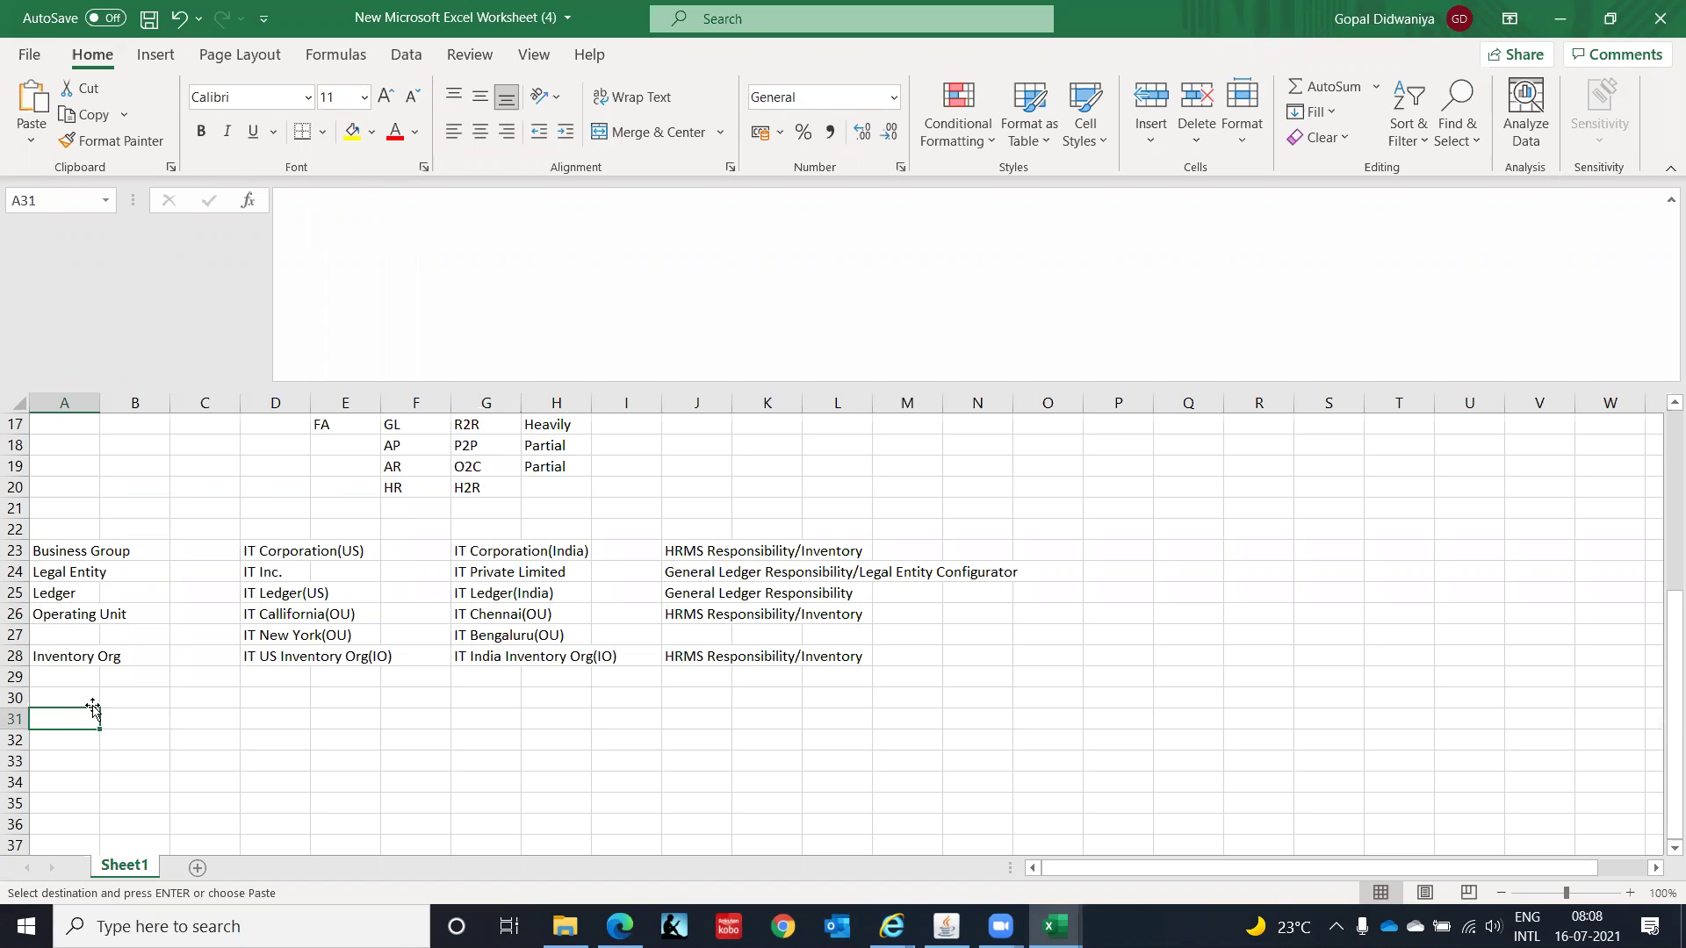
type("Ledger")
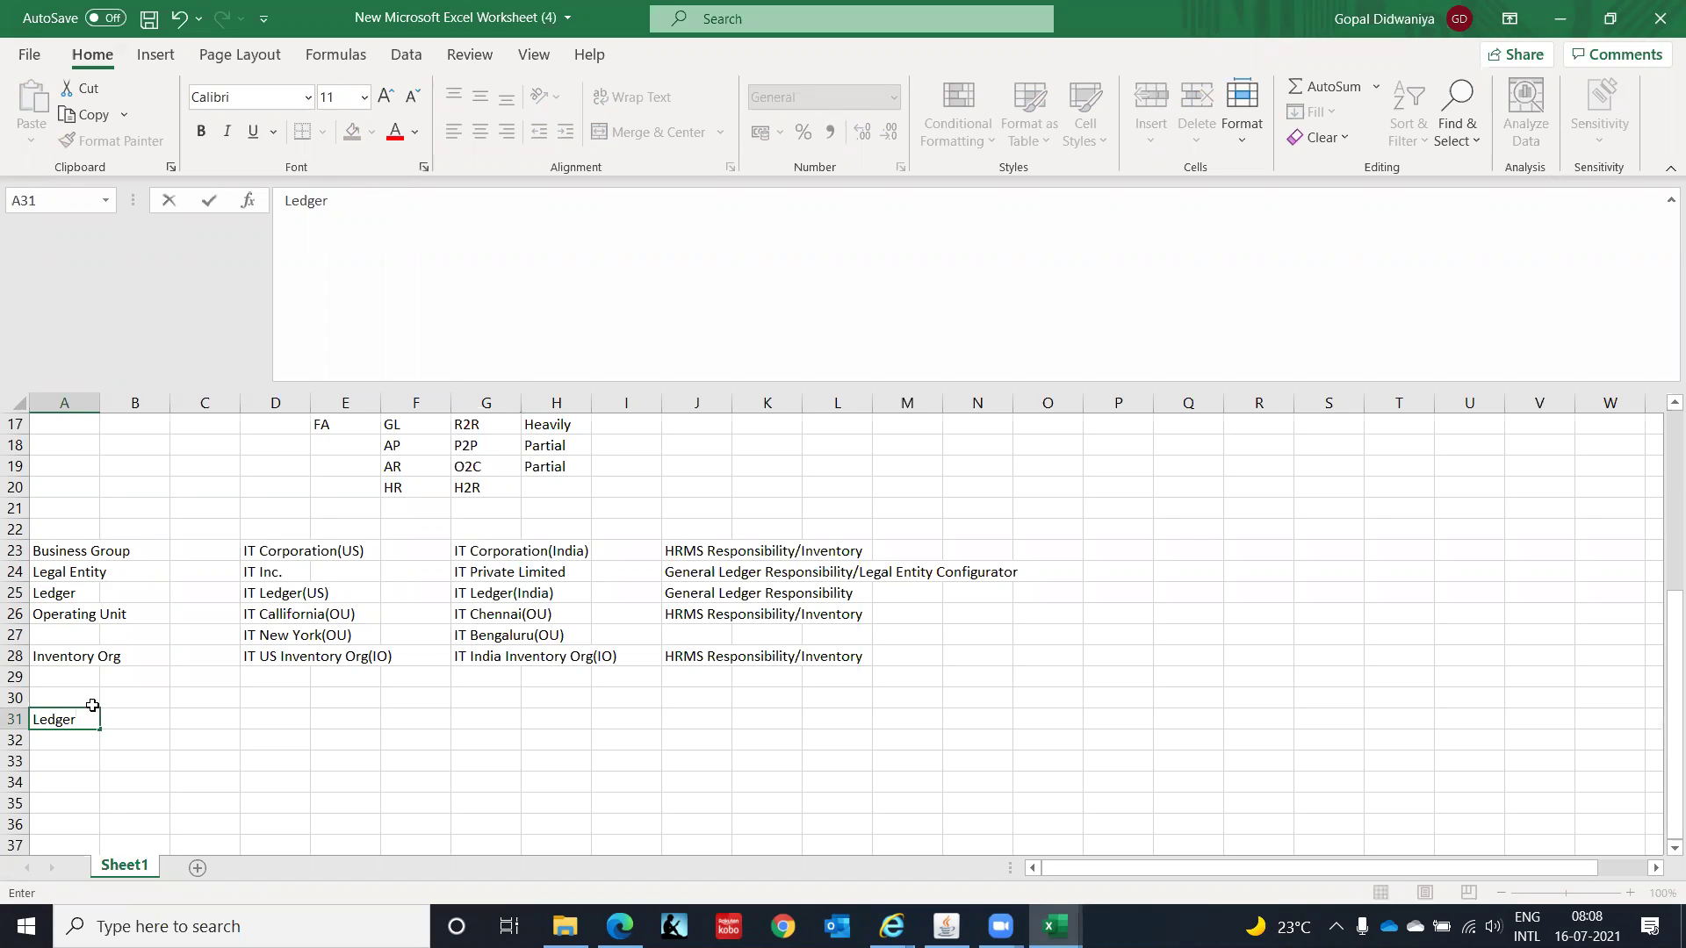
key("ctrl+Return")
key("ctrl+b")
key("ctrl+u")
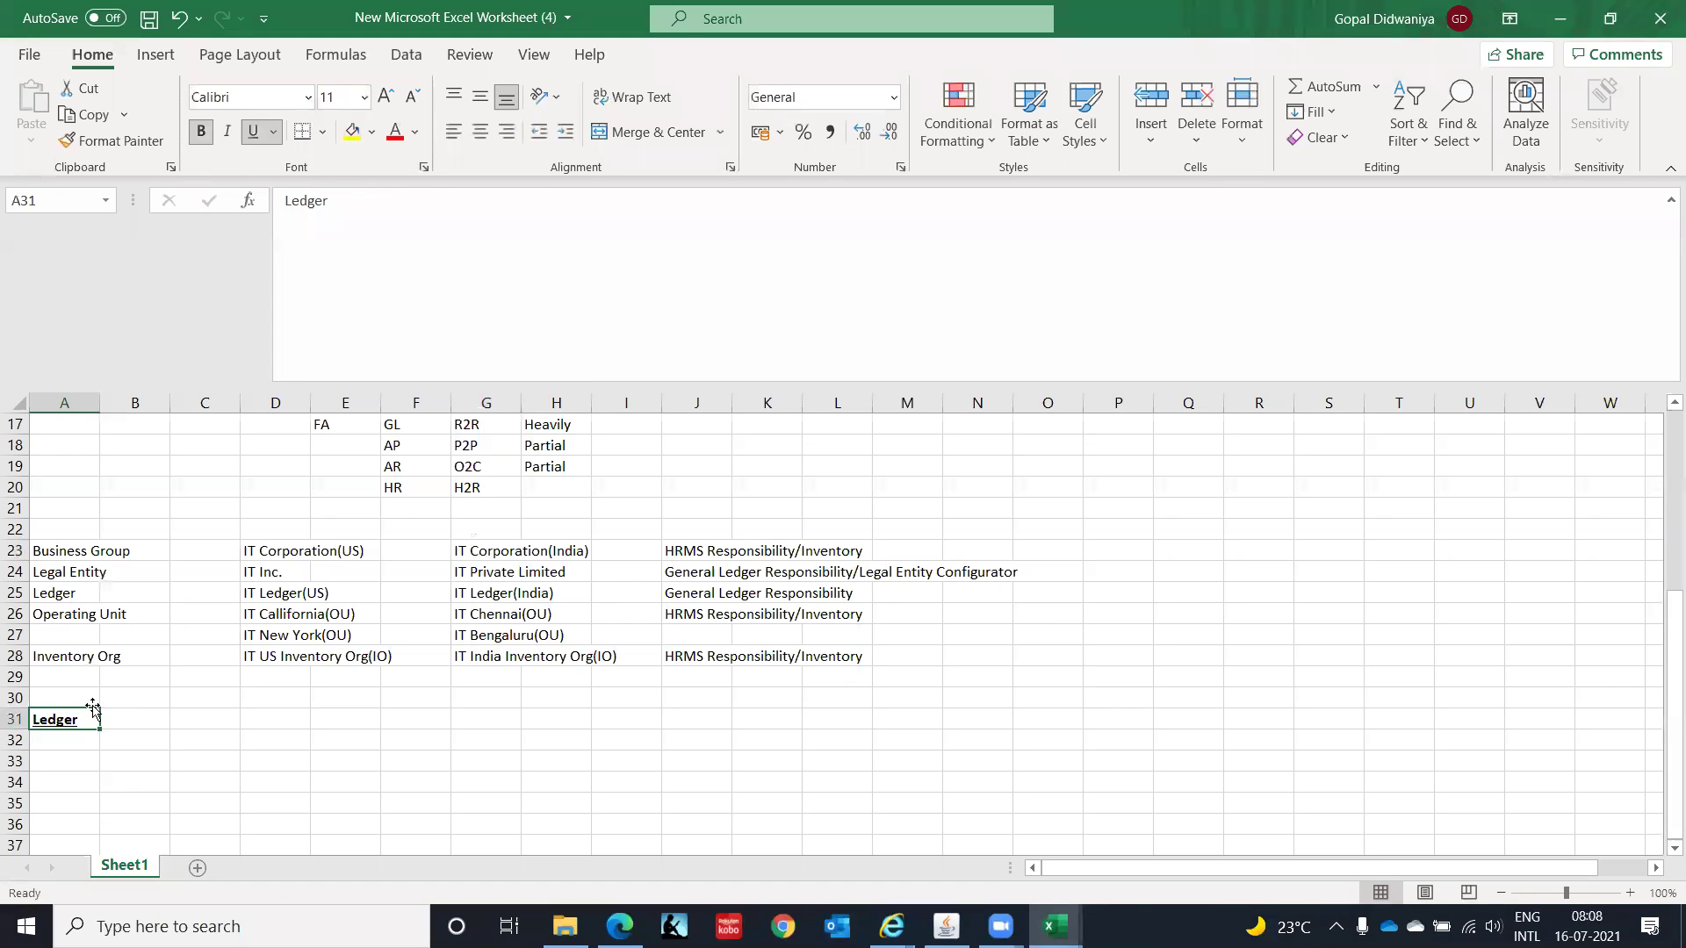
Step: List Chart of Accounts, Calendar, Currency and Accounting Convention in cells B31 to B34 beside the Ledger heading
key("Right")
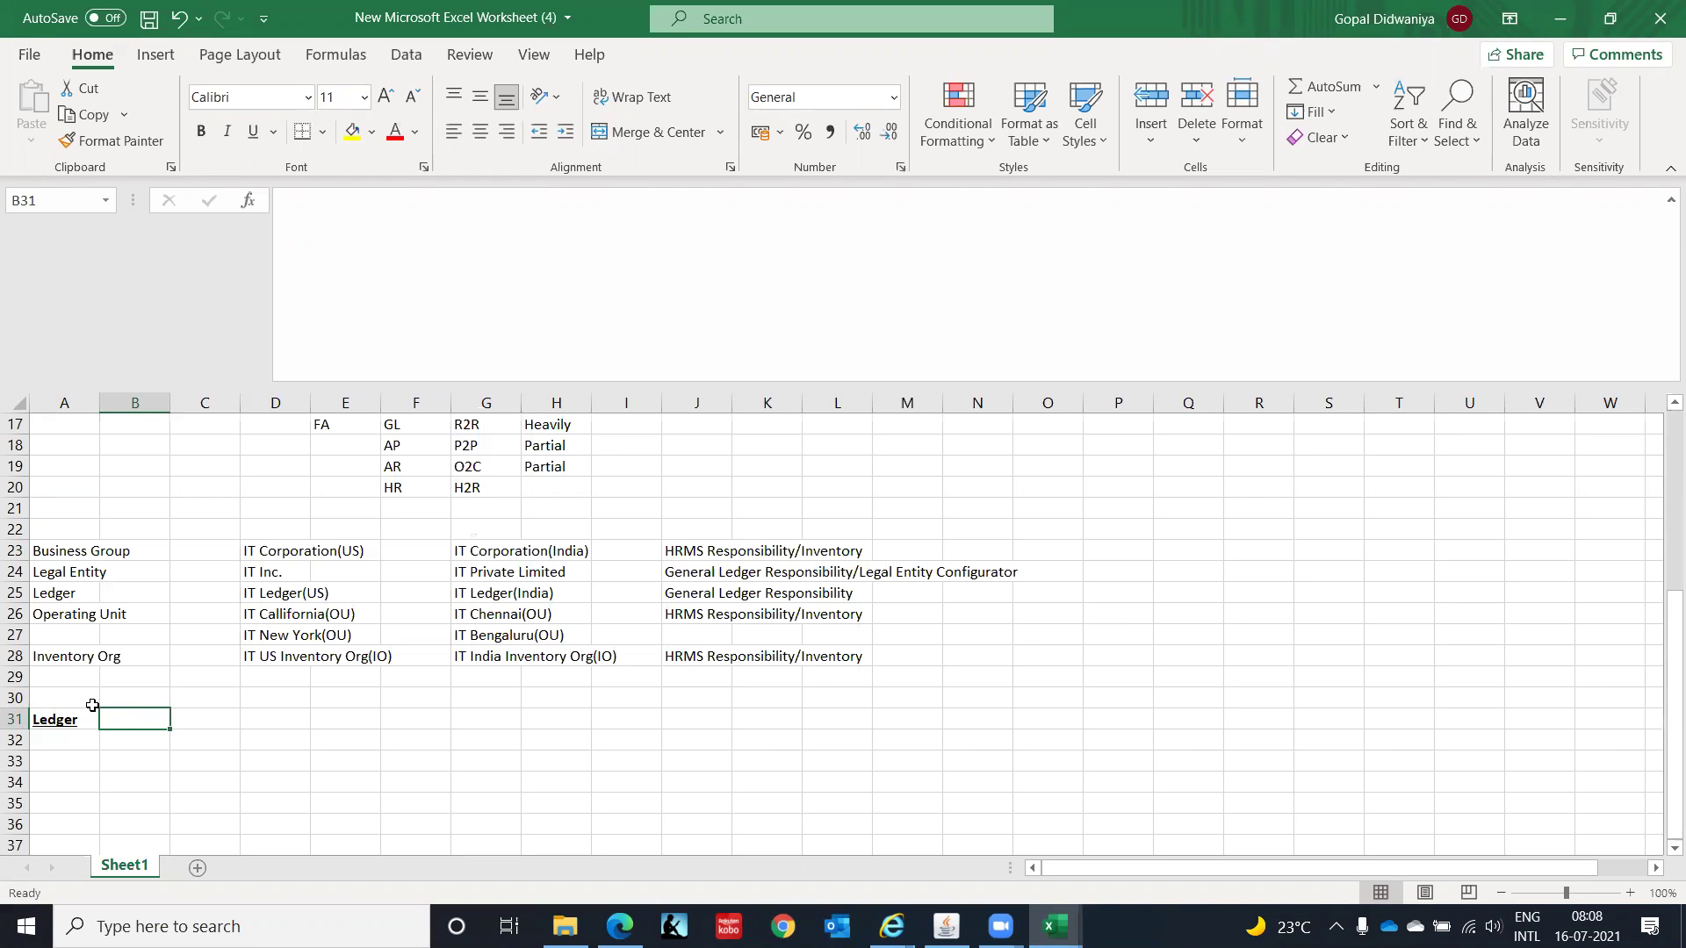
type("Chart of Accounts")
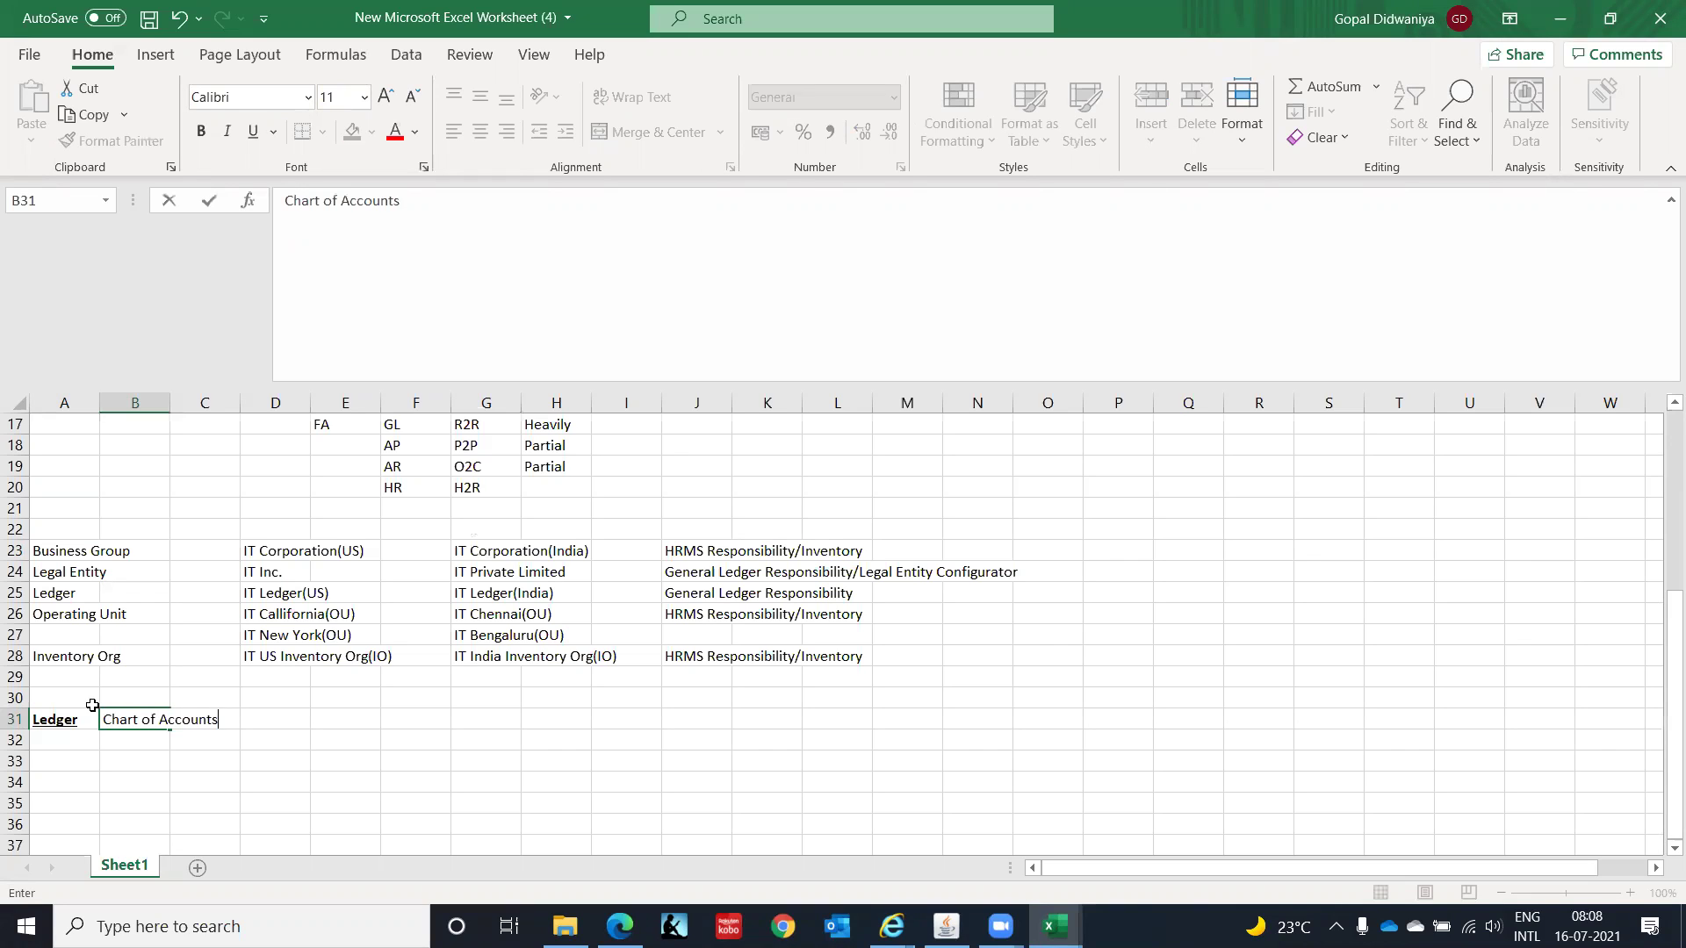
key("Return")
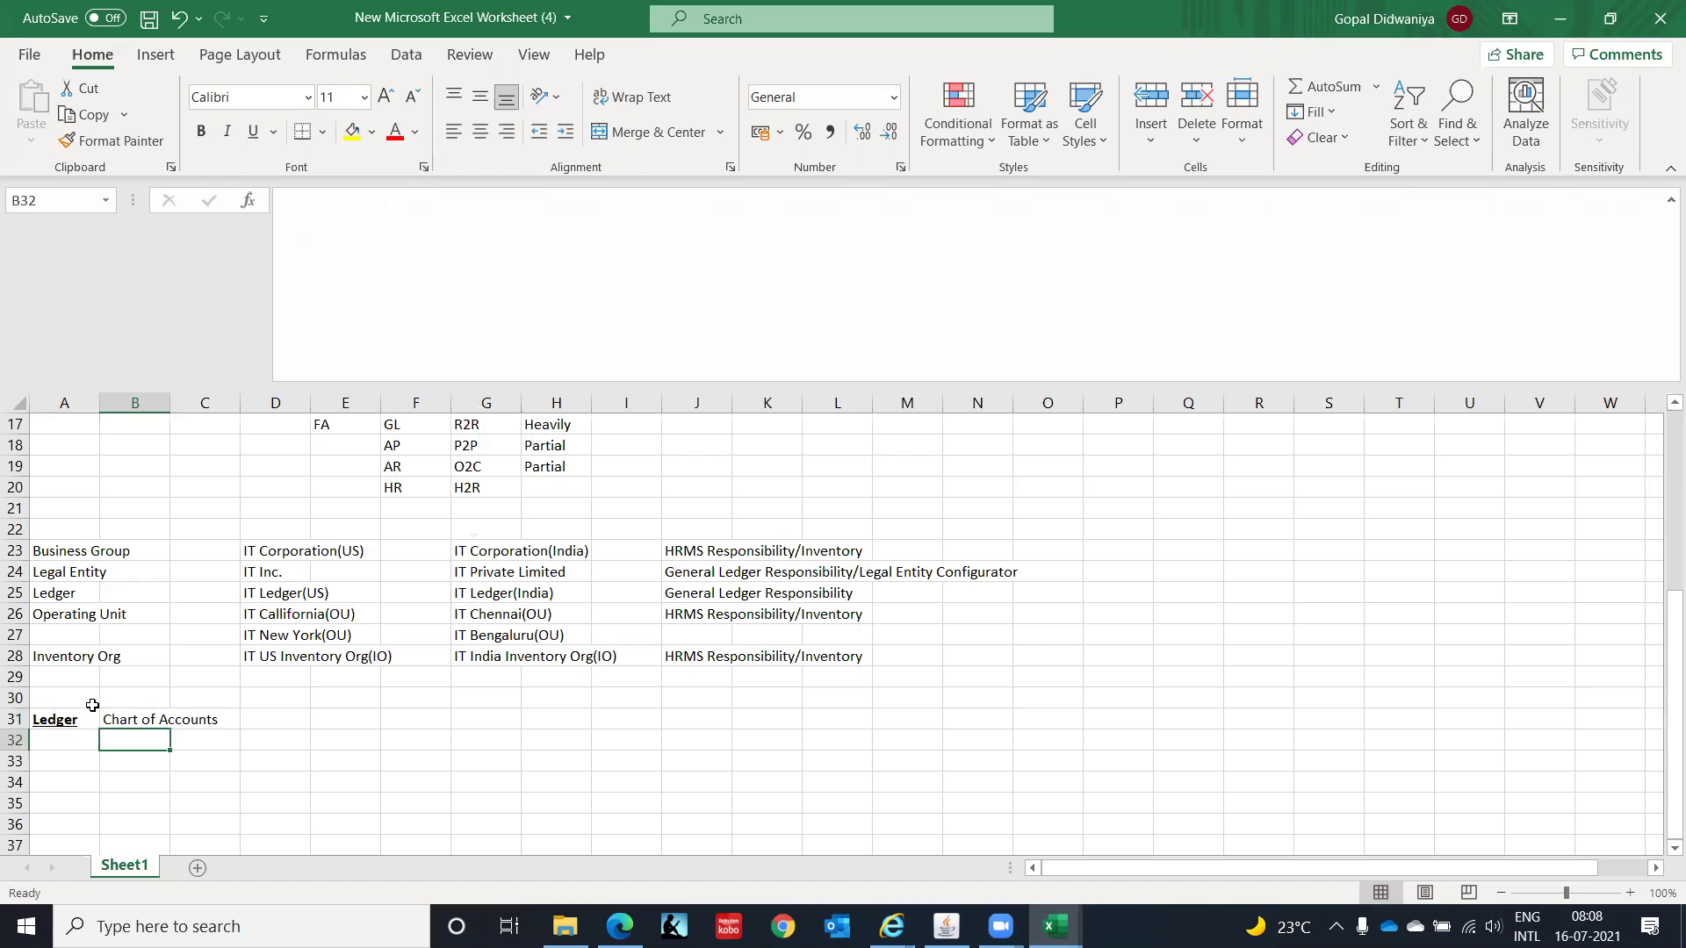
type("Ca")
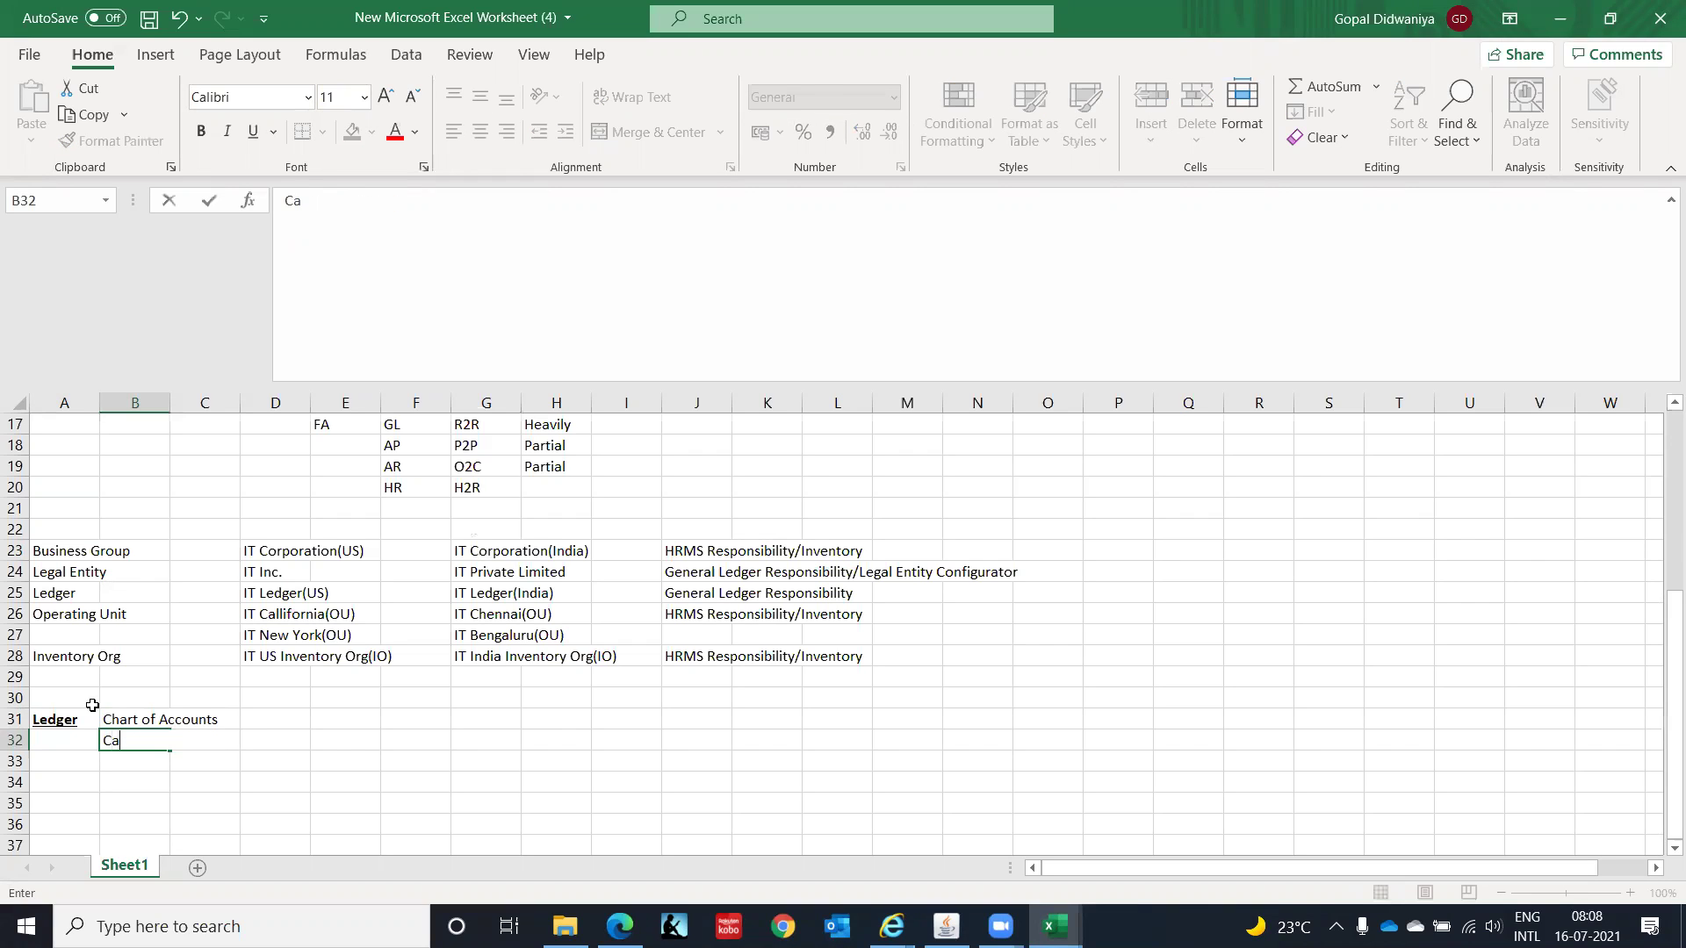
type("lendar")
key("Return")
type("Cu")
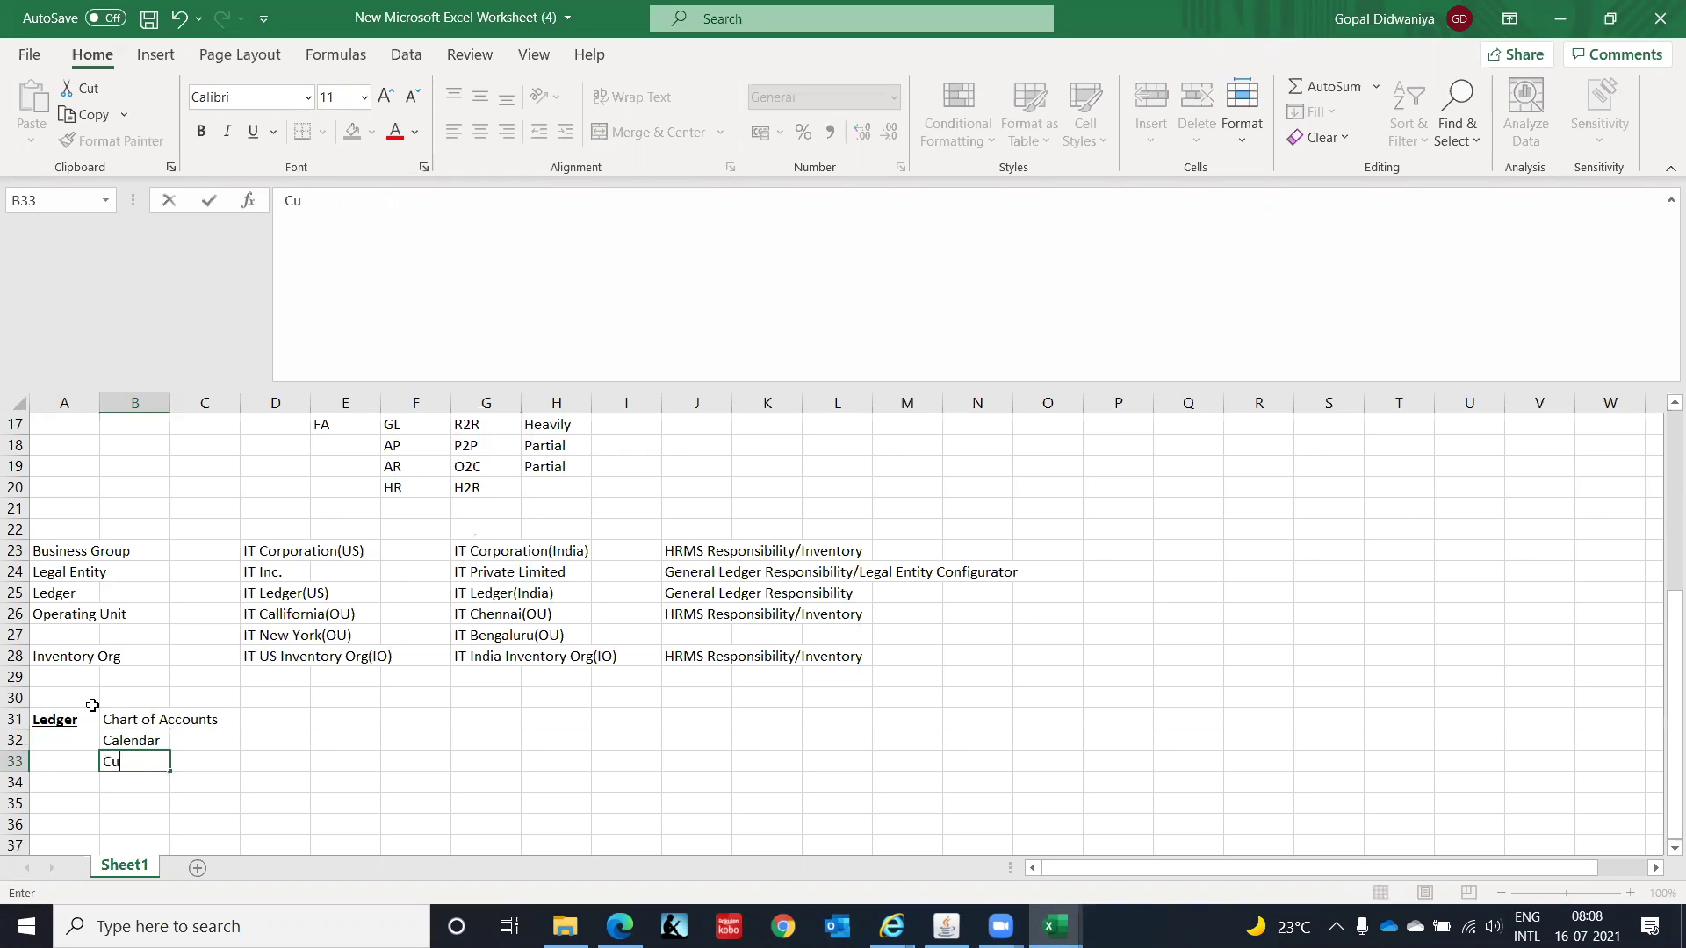
type("rrency")
key("Return")
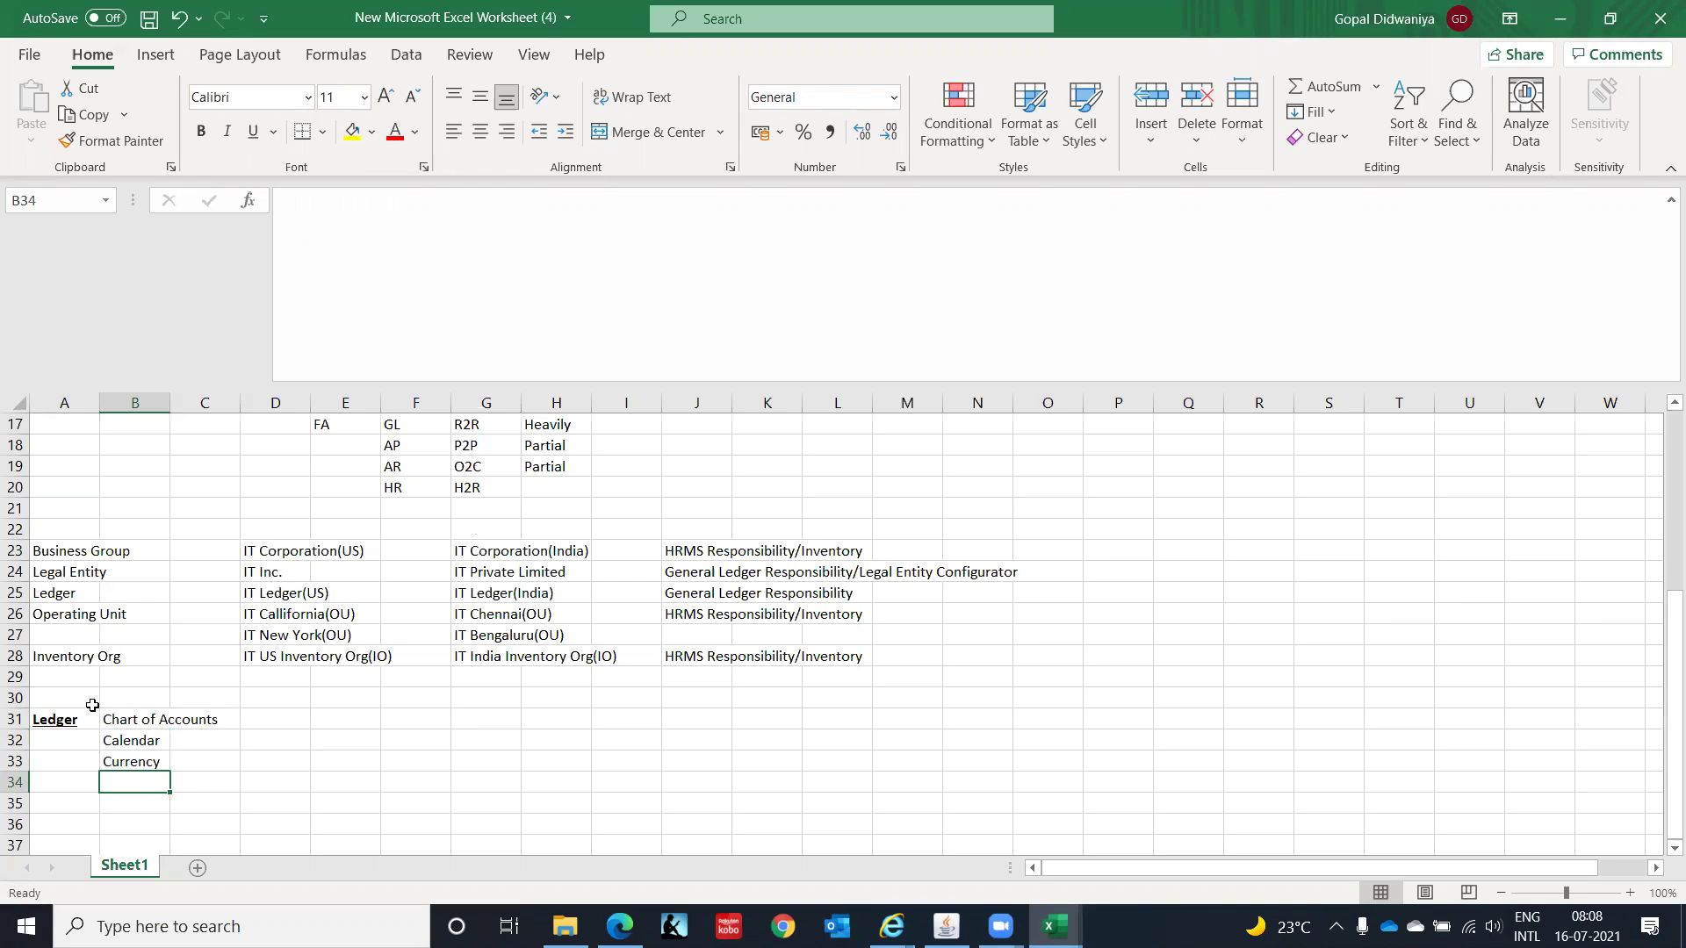
type("Acc")
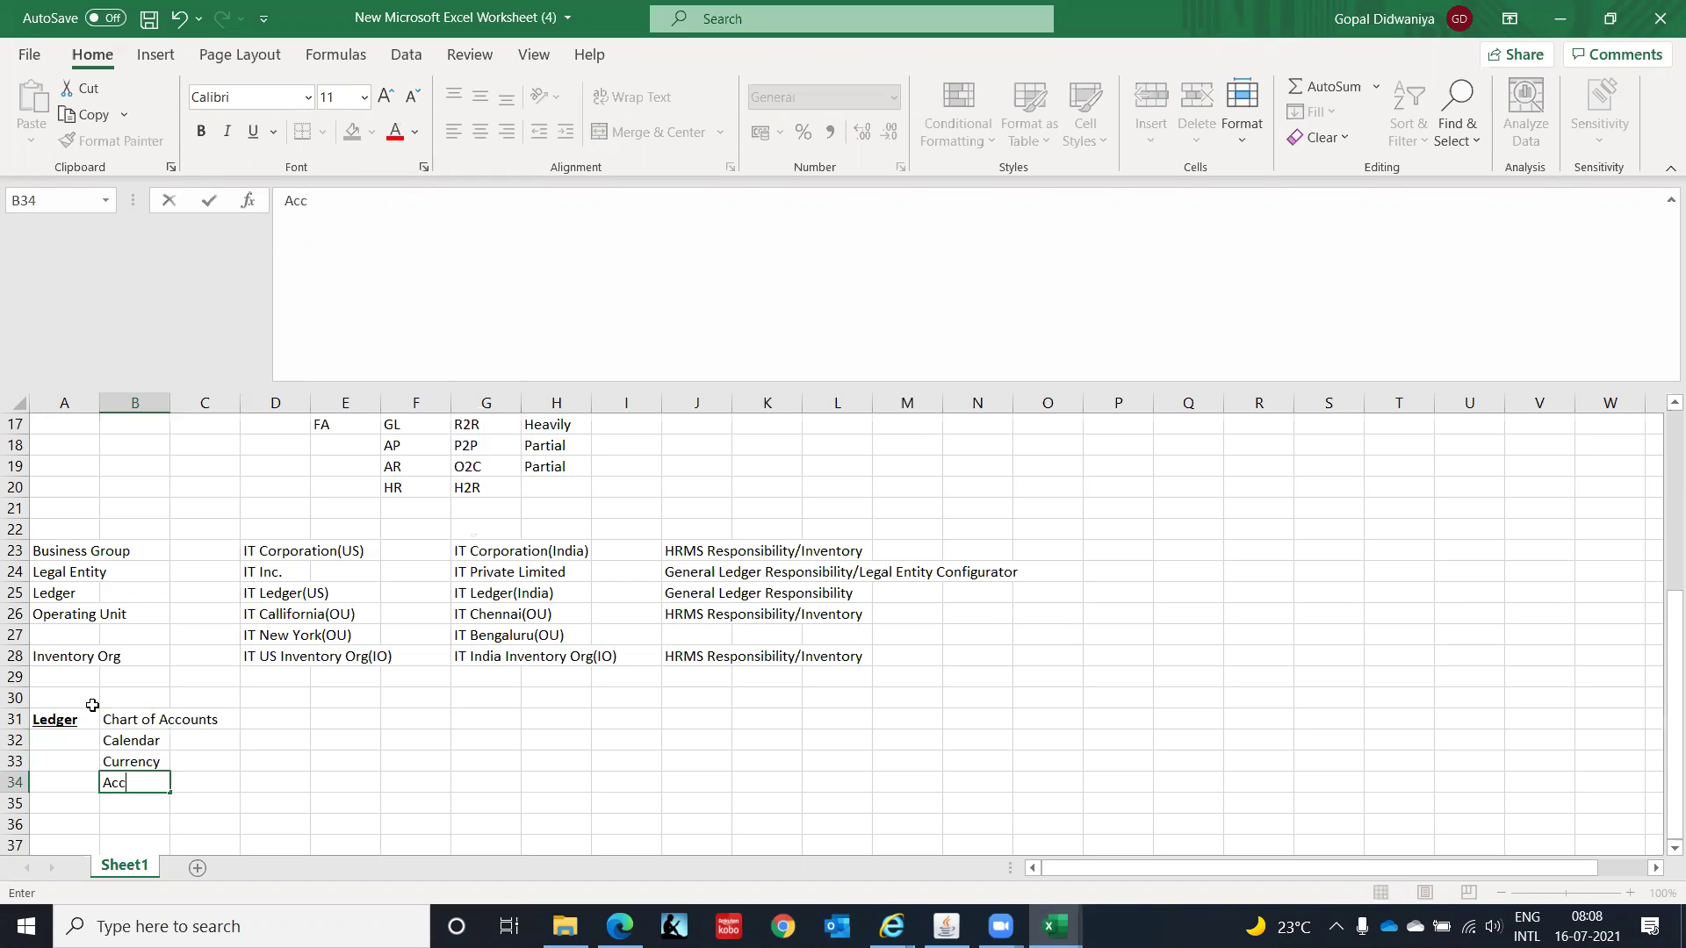
type("ounting Convention")
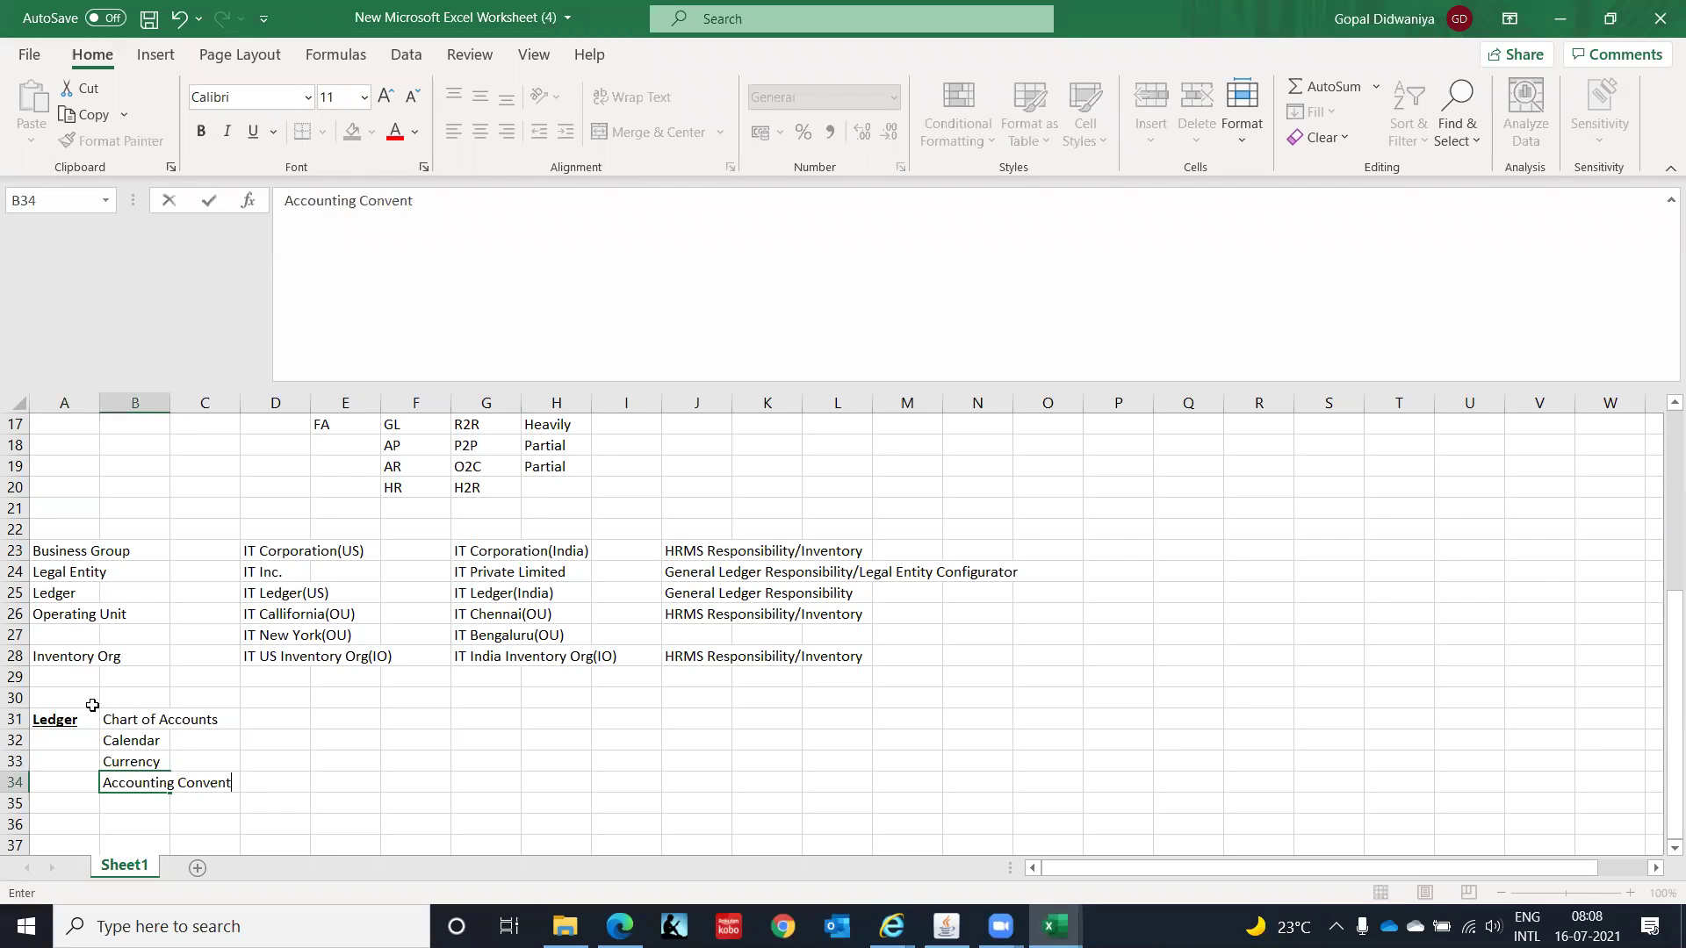
key("Return")
Step: Enter the letter C in each of cells D31 to D34, beside the four ledger components
key("Up")
key("Up")
key("Up")
key("Up")
key("Right")
key("Right")
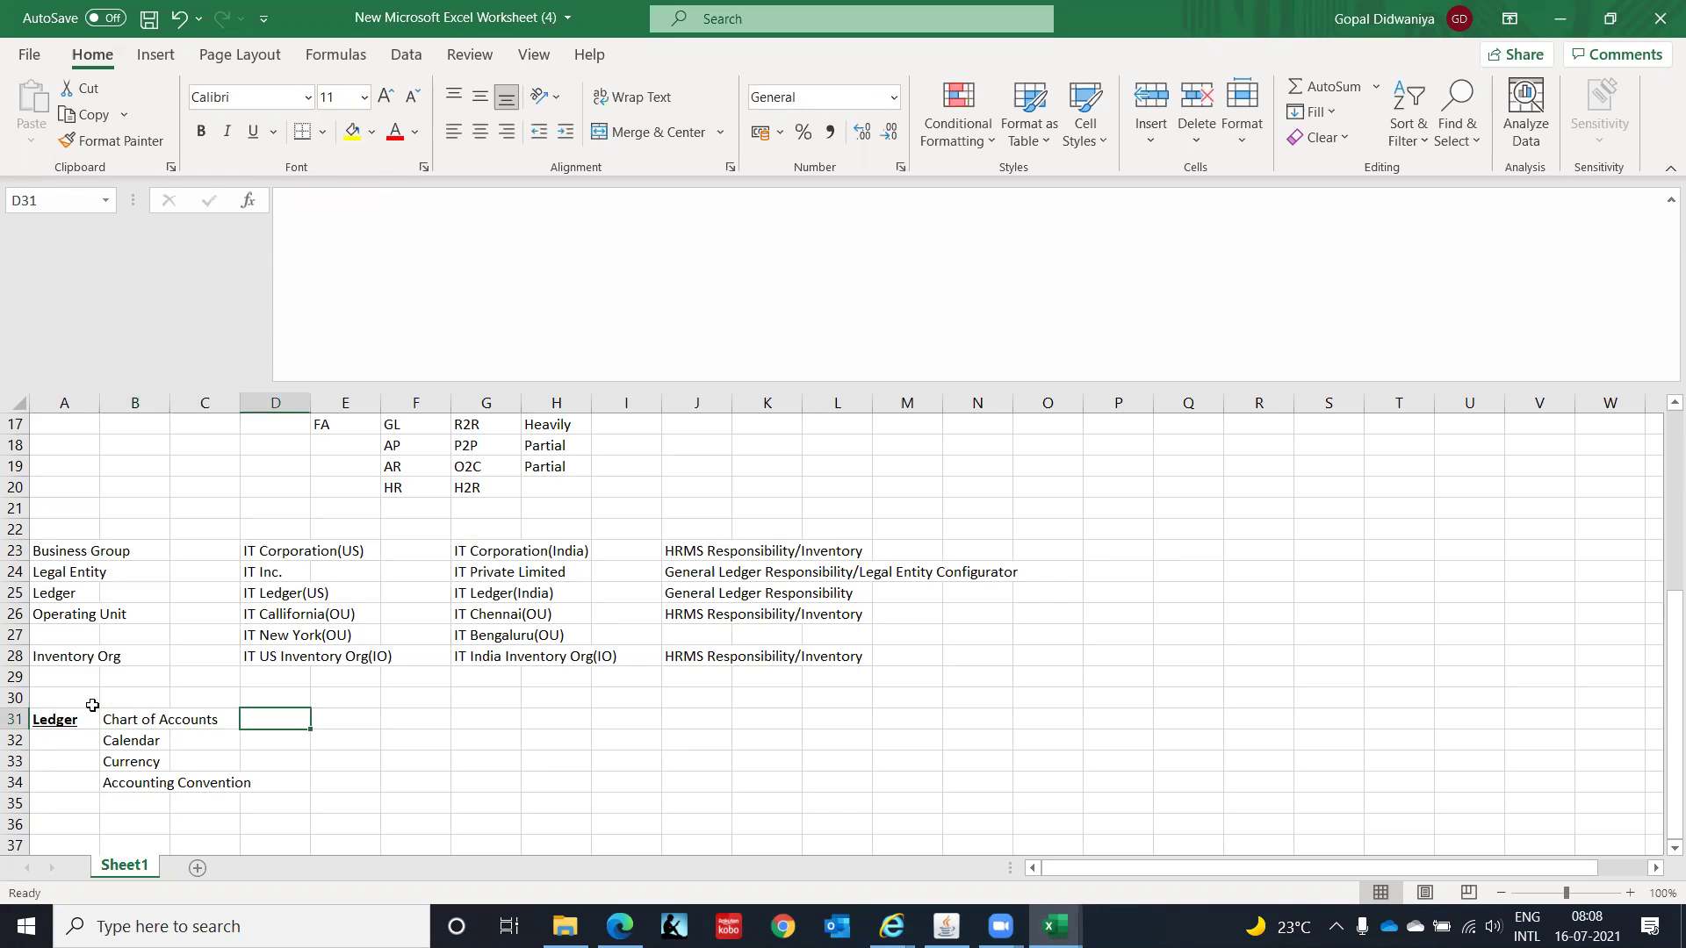
type("C")
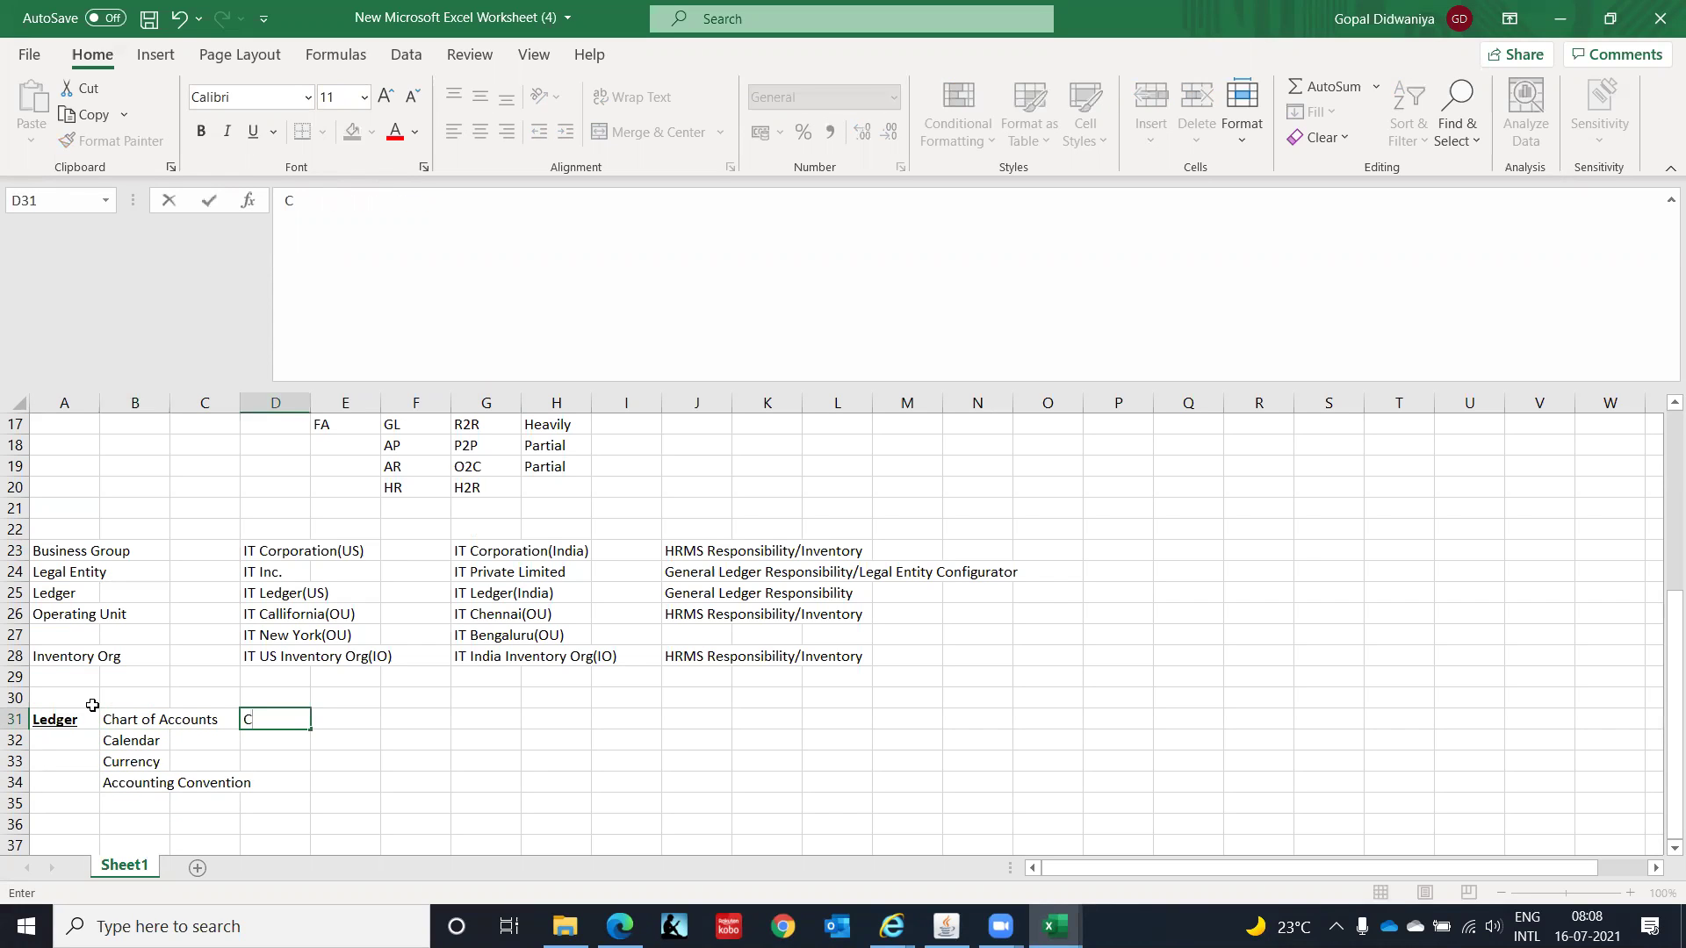
key("Return")
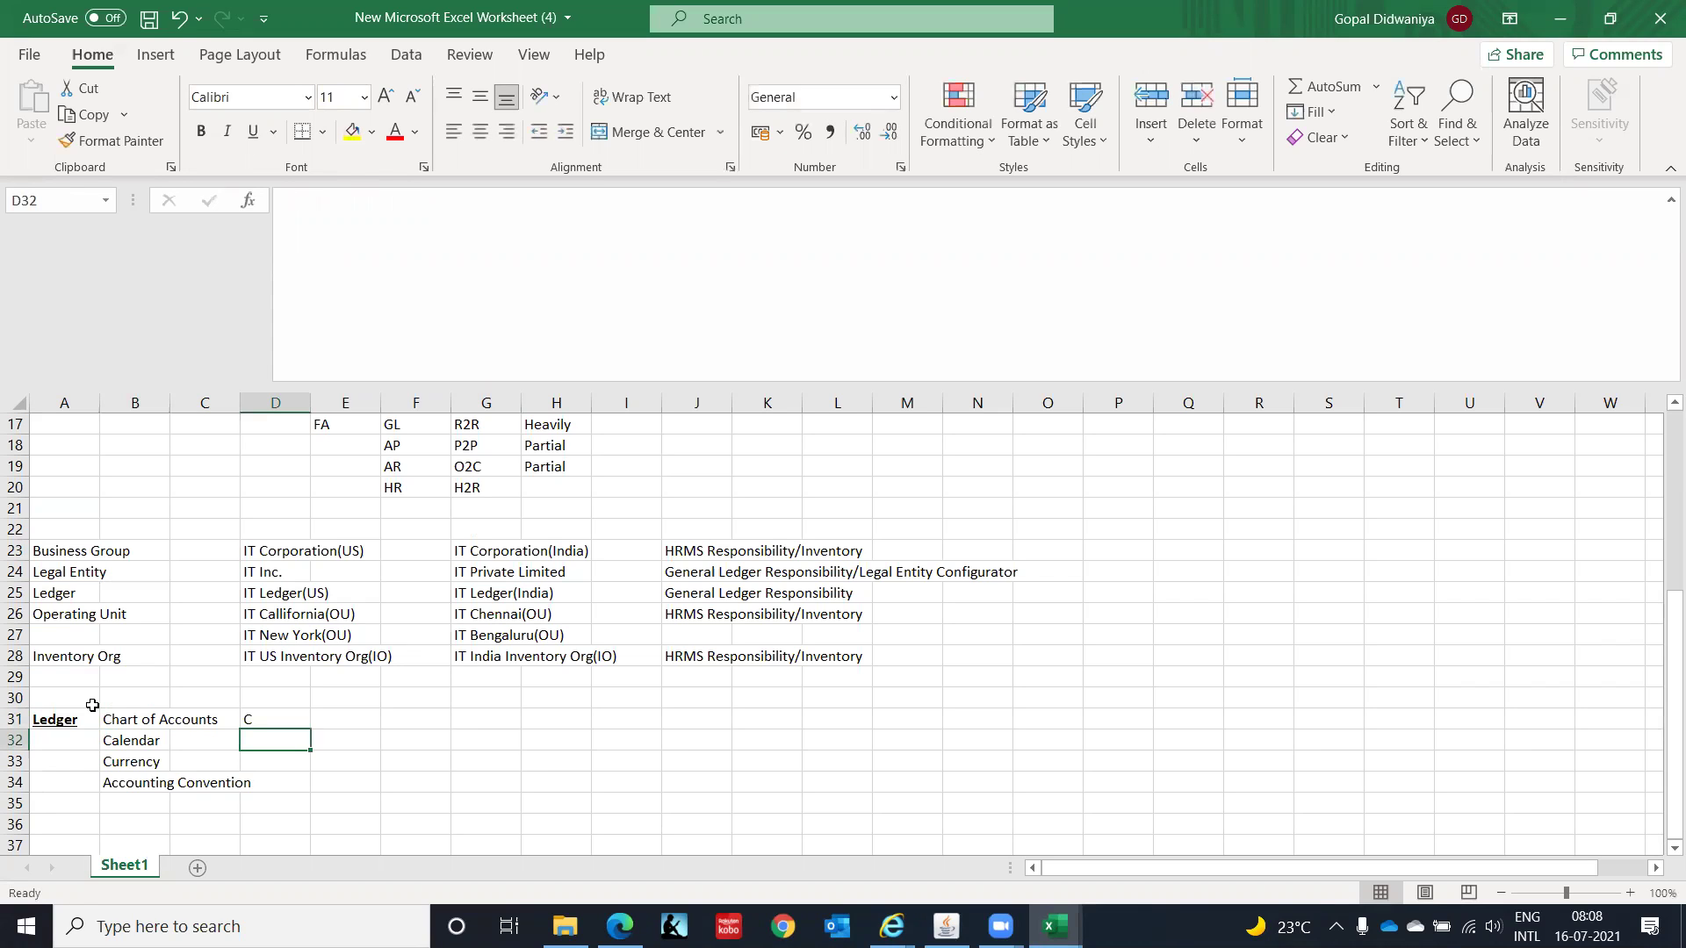
type("C")
key("Return")
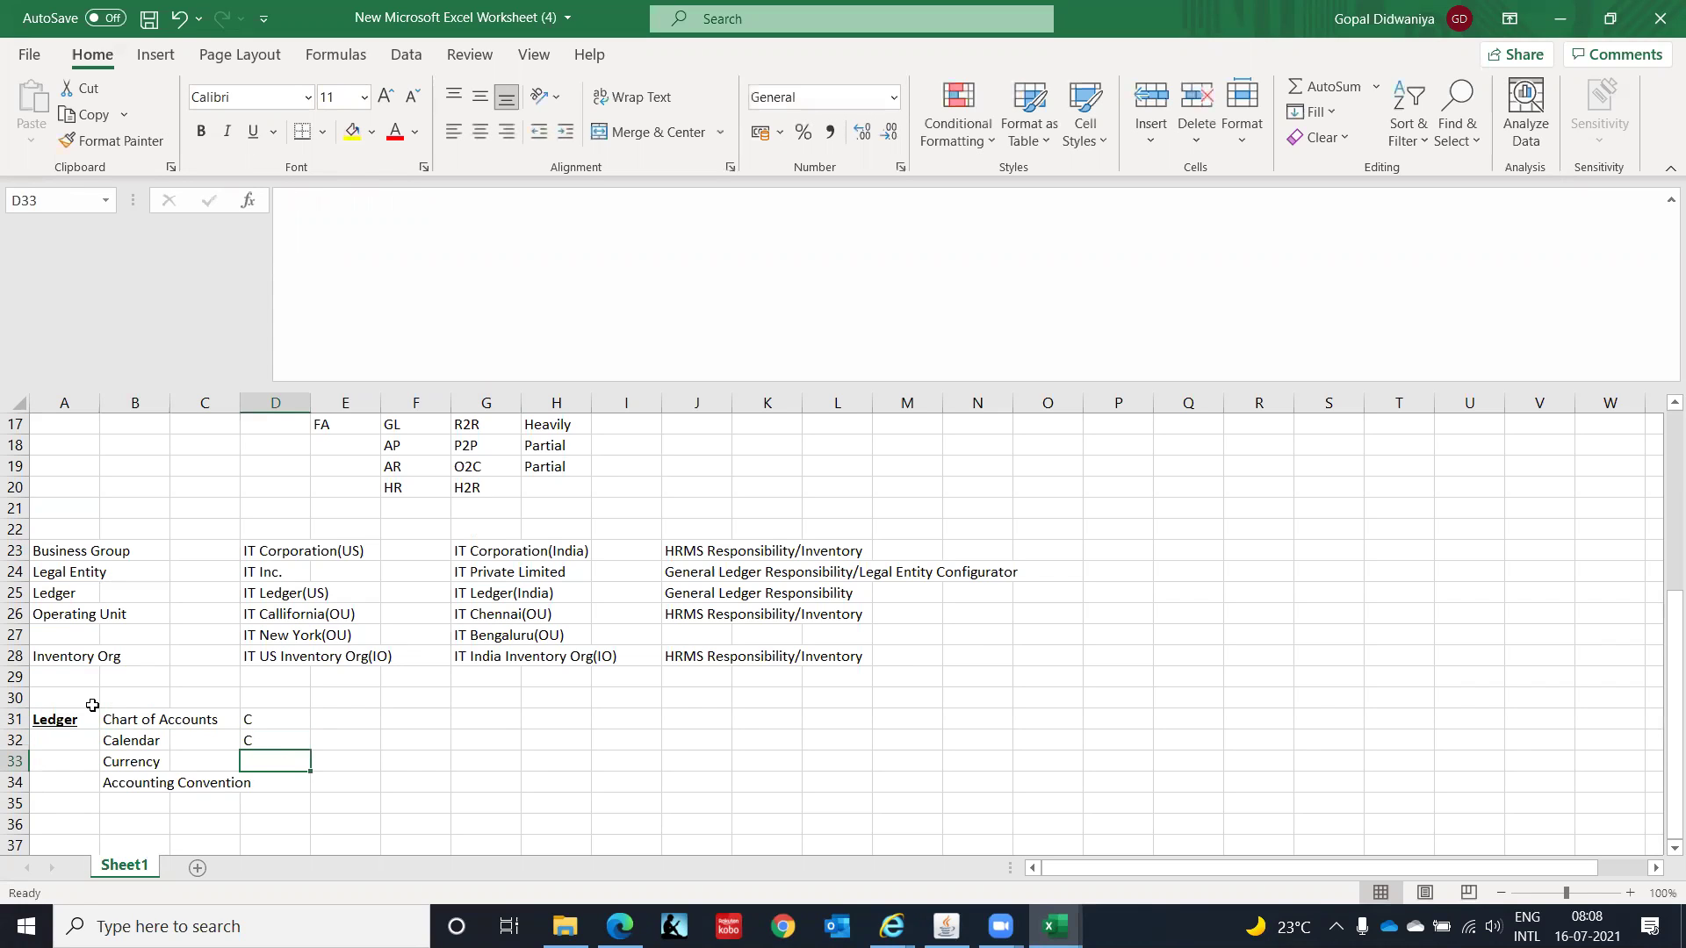
type("C")
key("Return")
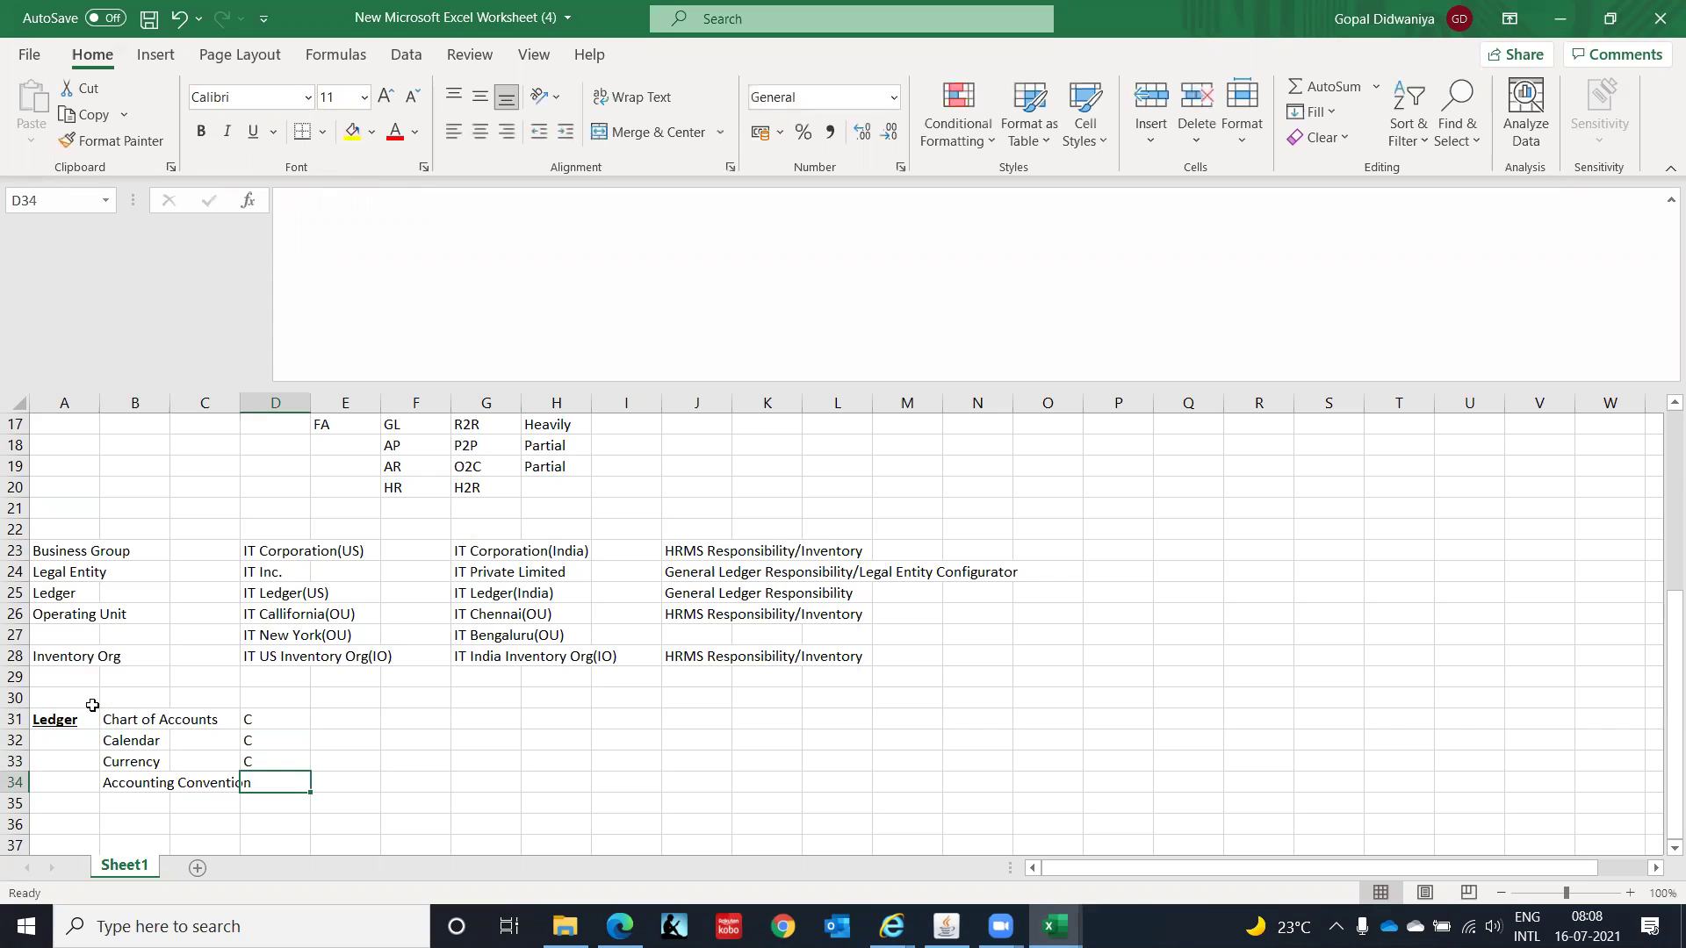
type("C")
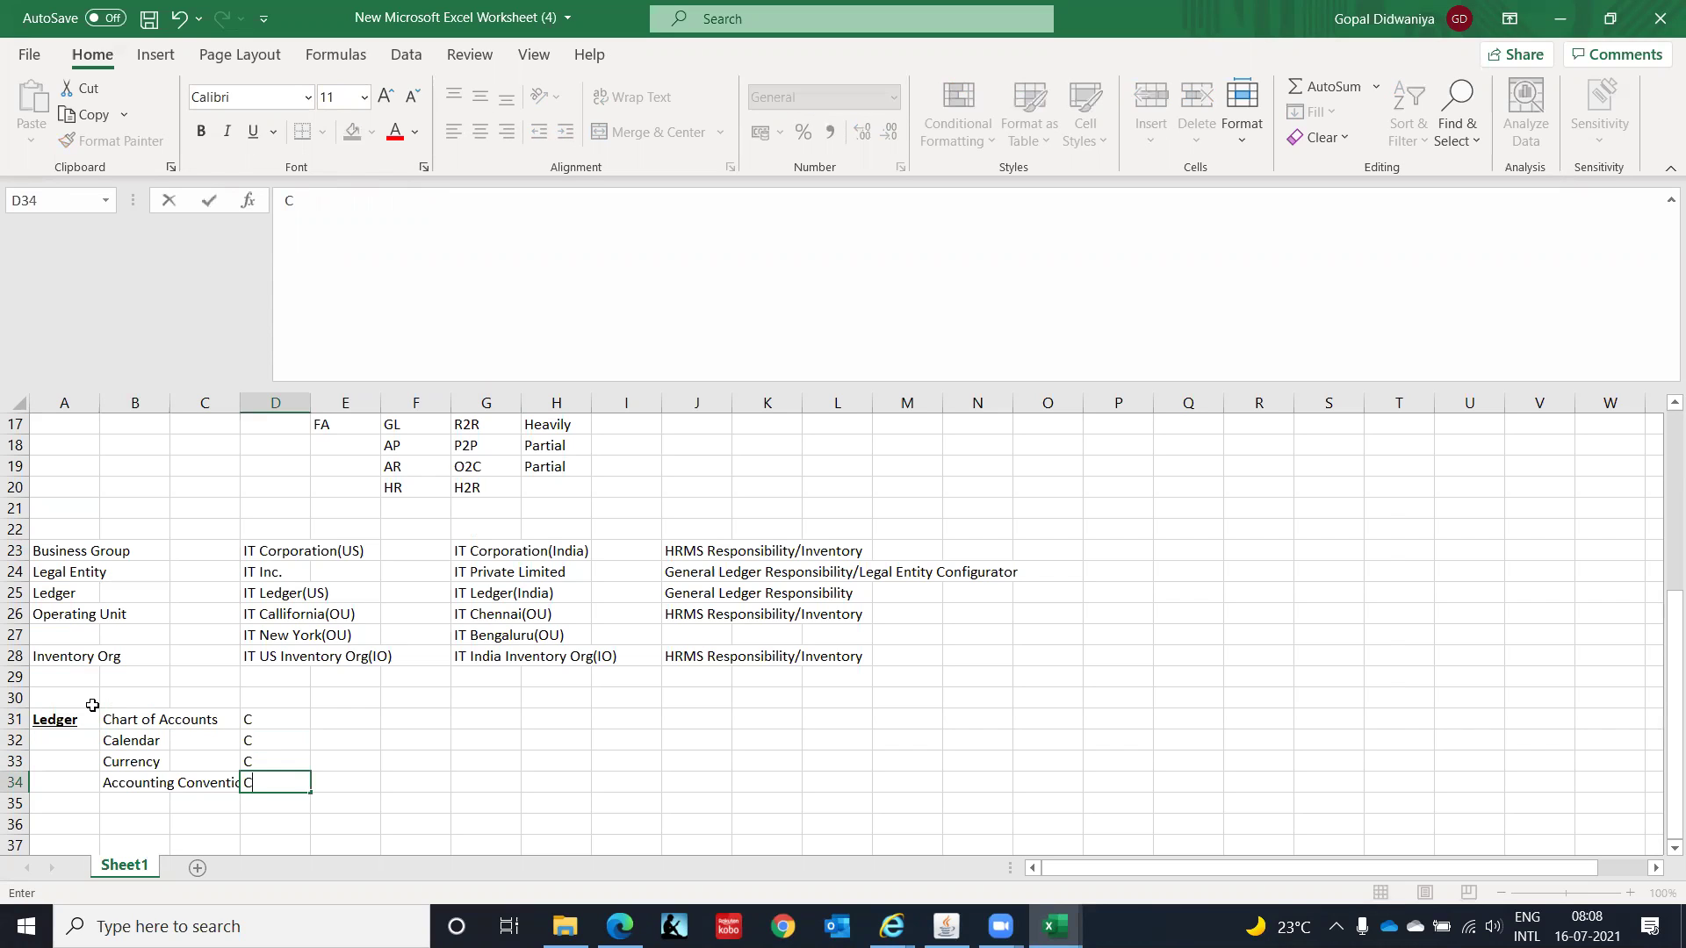
key("Tab")
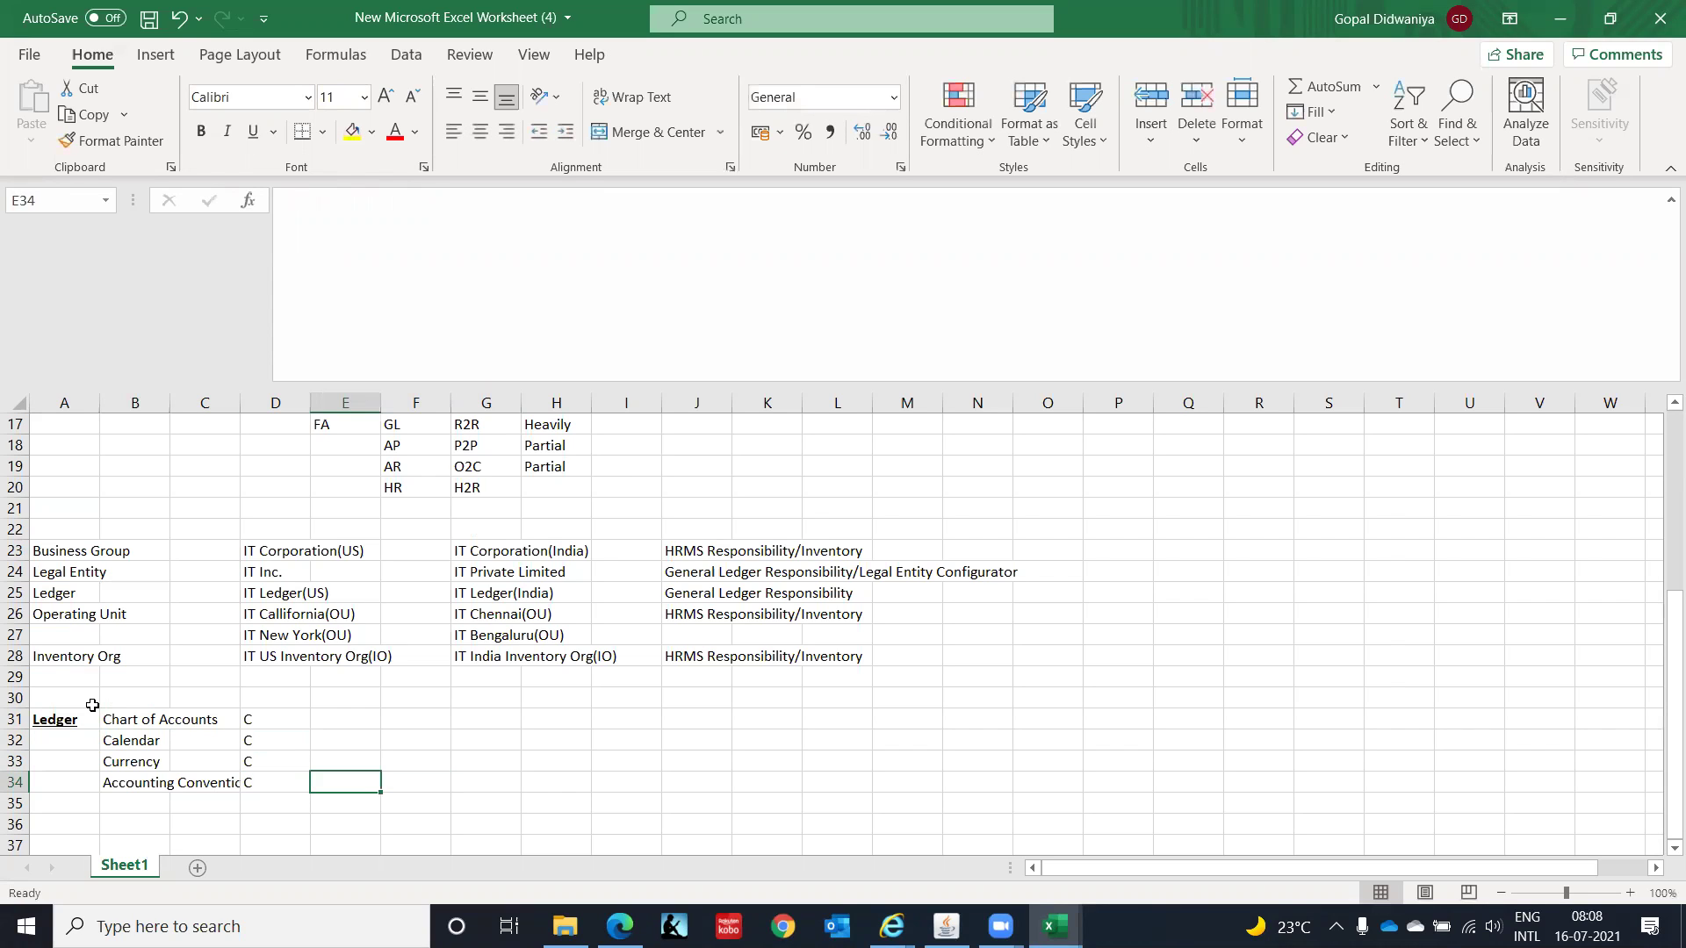
Step: Enter the summary label 4Cs in cell E34
type("4C")
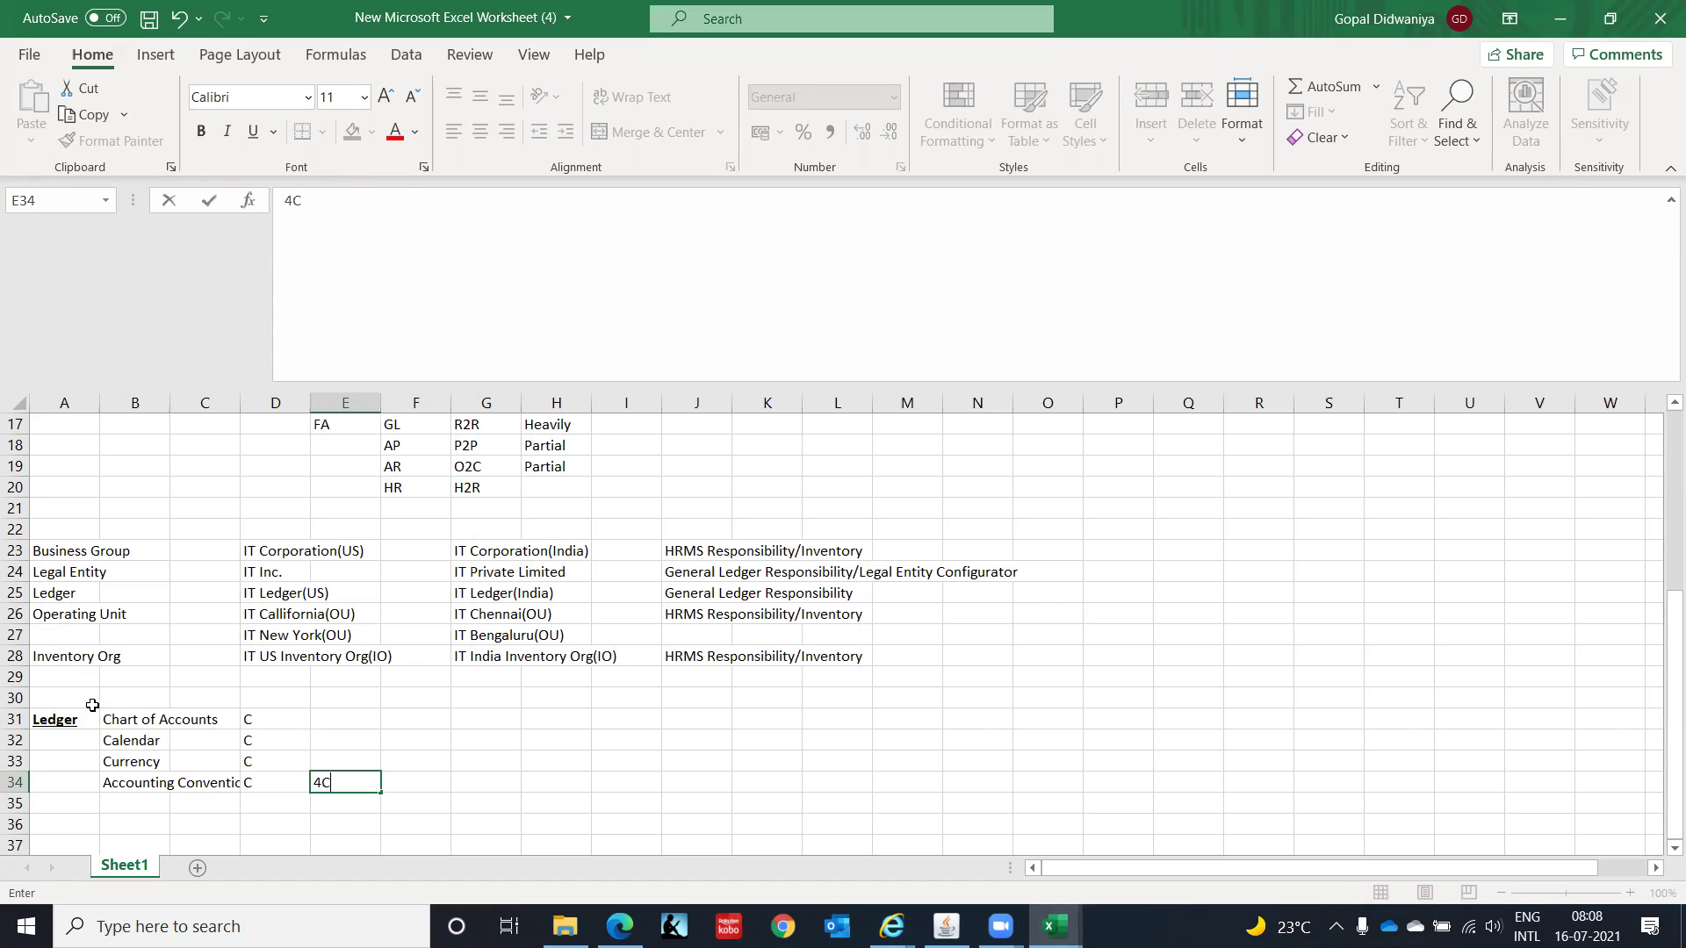
key("BackSpace")
type("Cs")
key("Return")
key("Up")
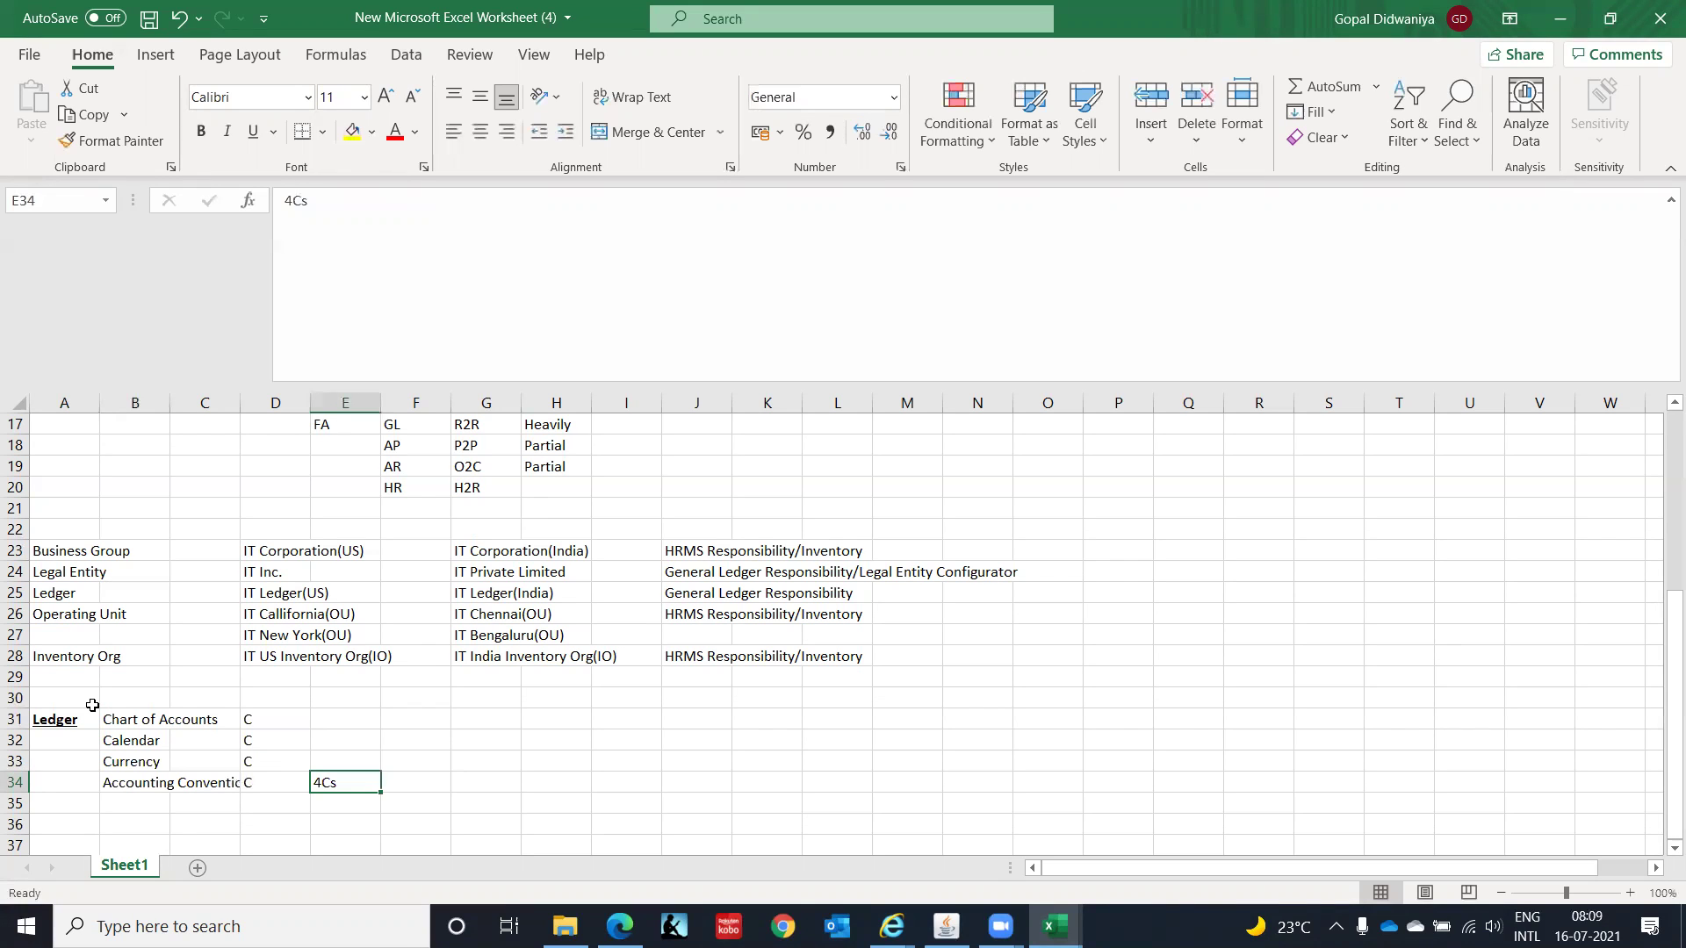
Step: Enter Primary Ledger in cell F31
key("Right")
key("Right")
key("Left")
key("Left")
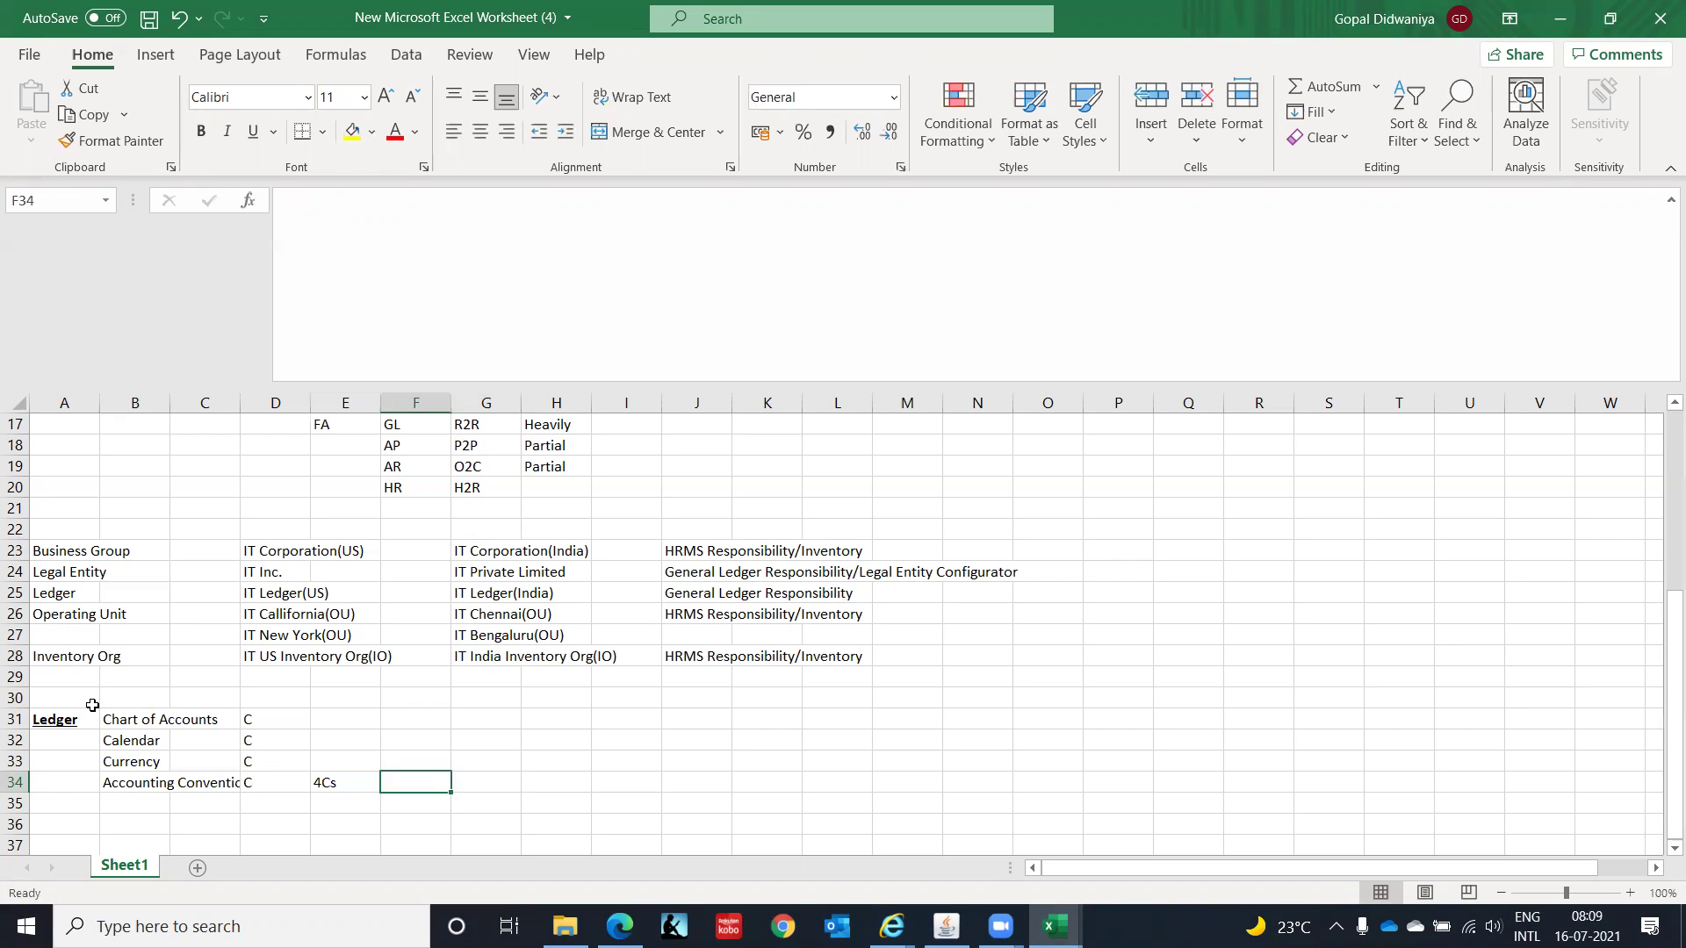
key("Up")
key("Up")
key("Up")
key("Right")
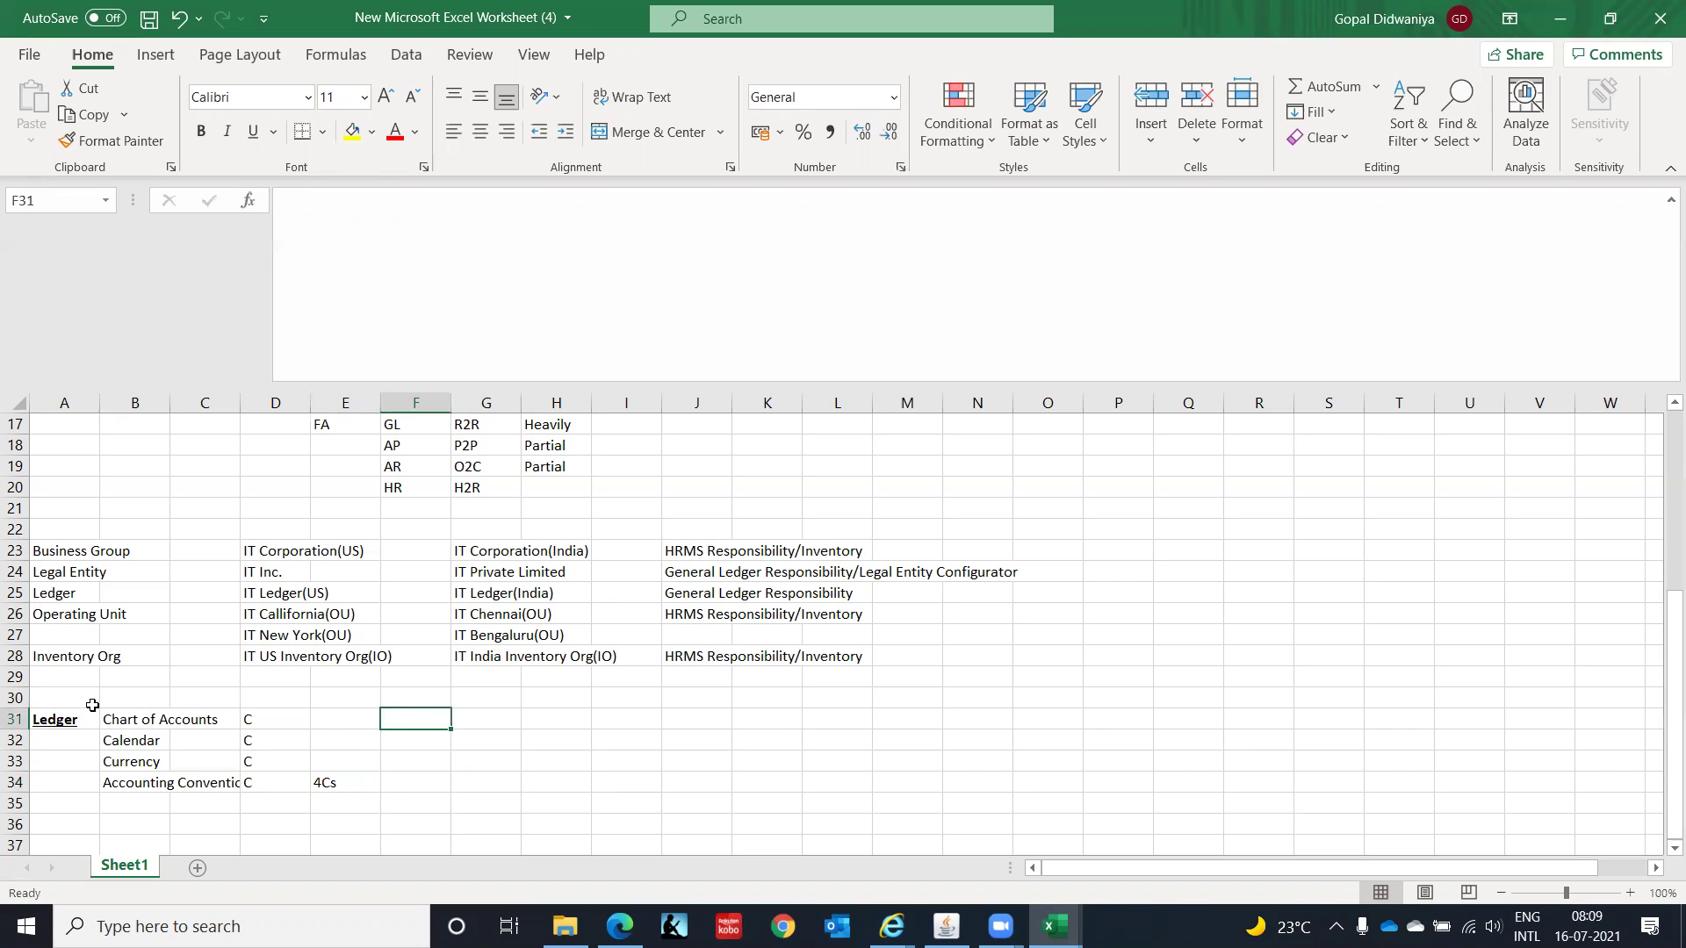
type("Primary Ledge")
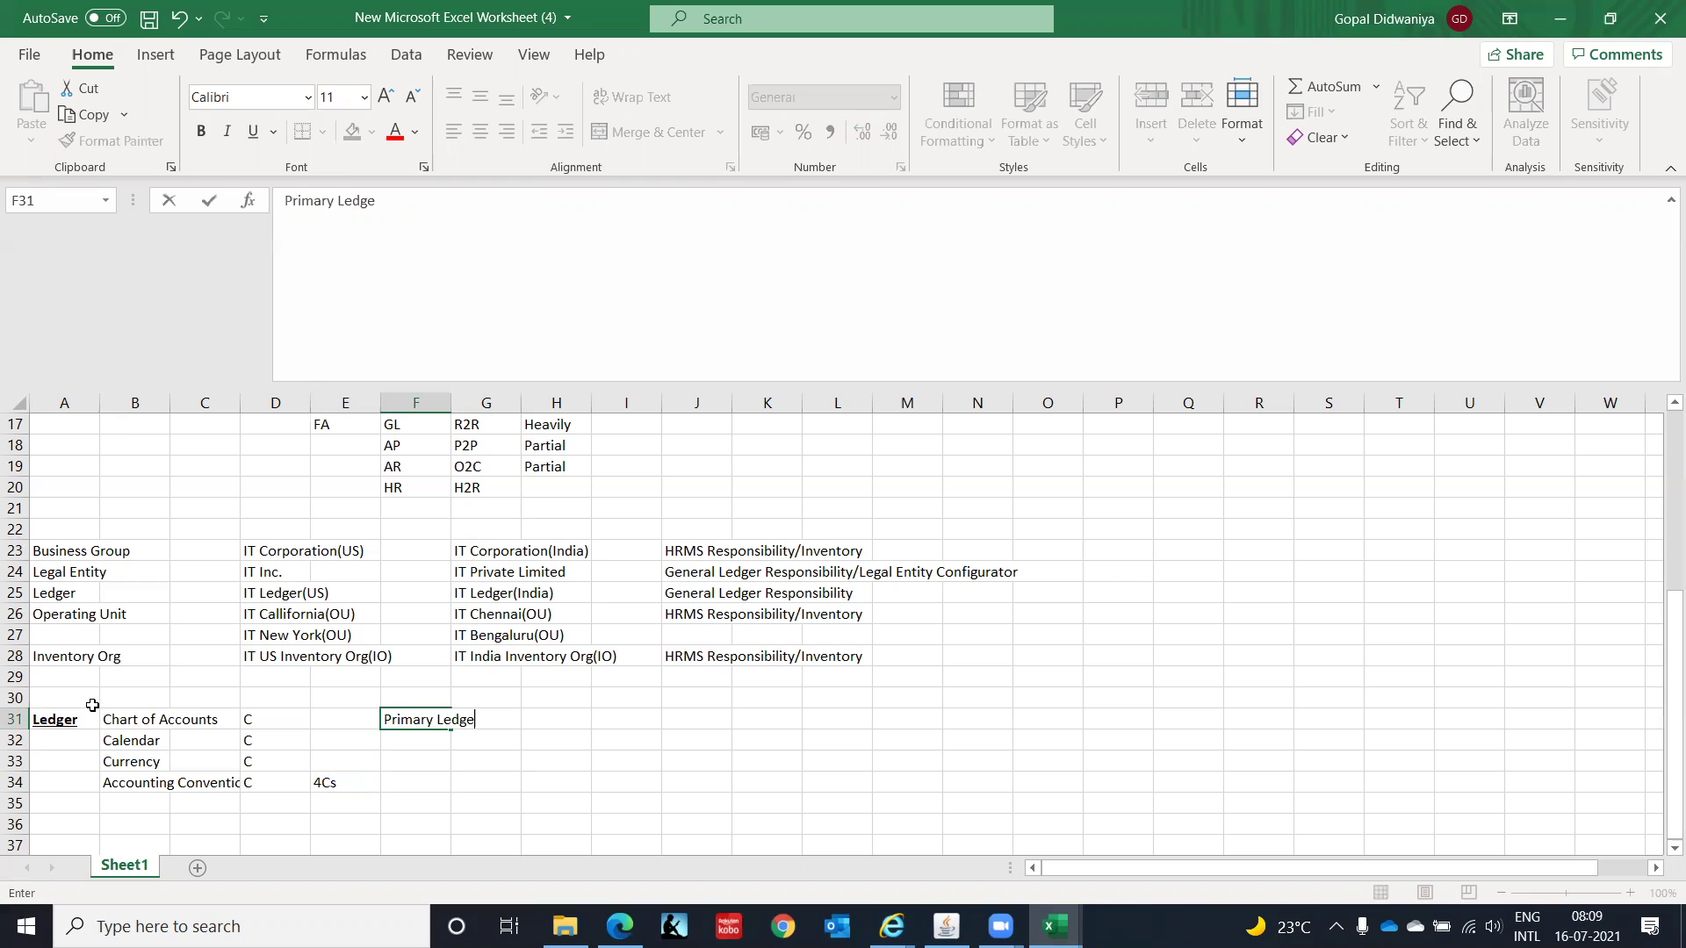
type("r")
key("Return")
key("Up")
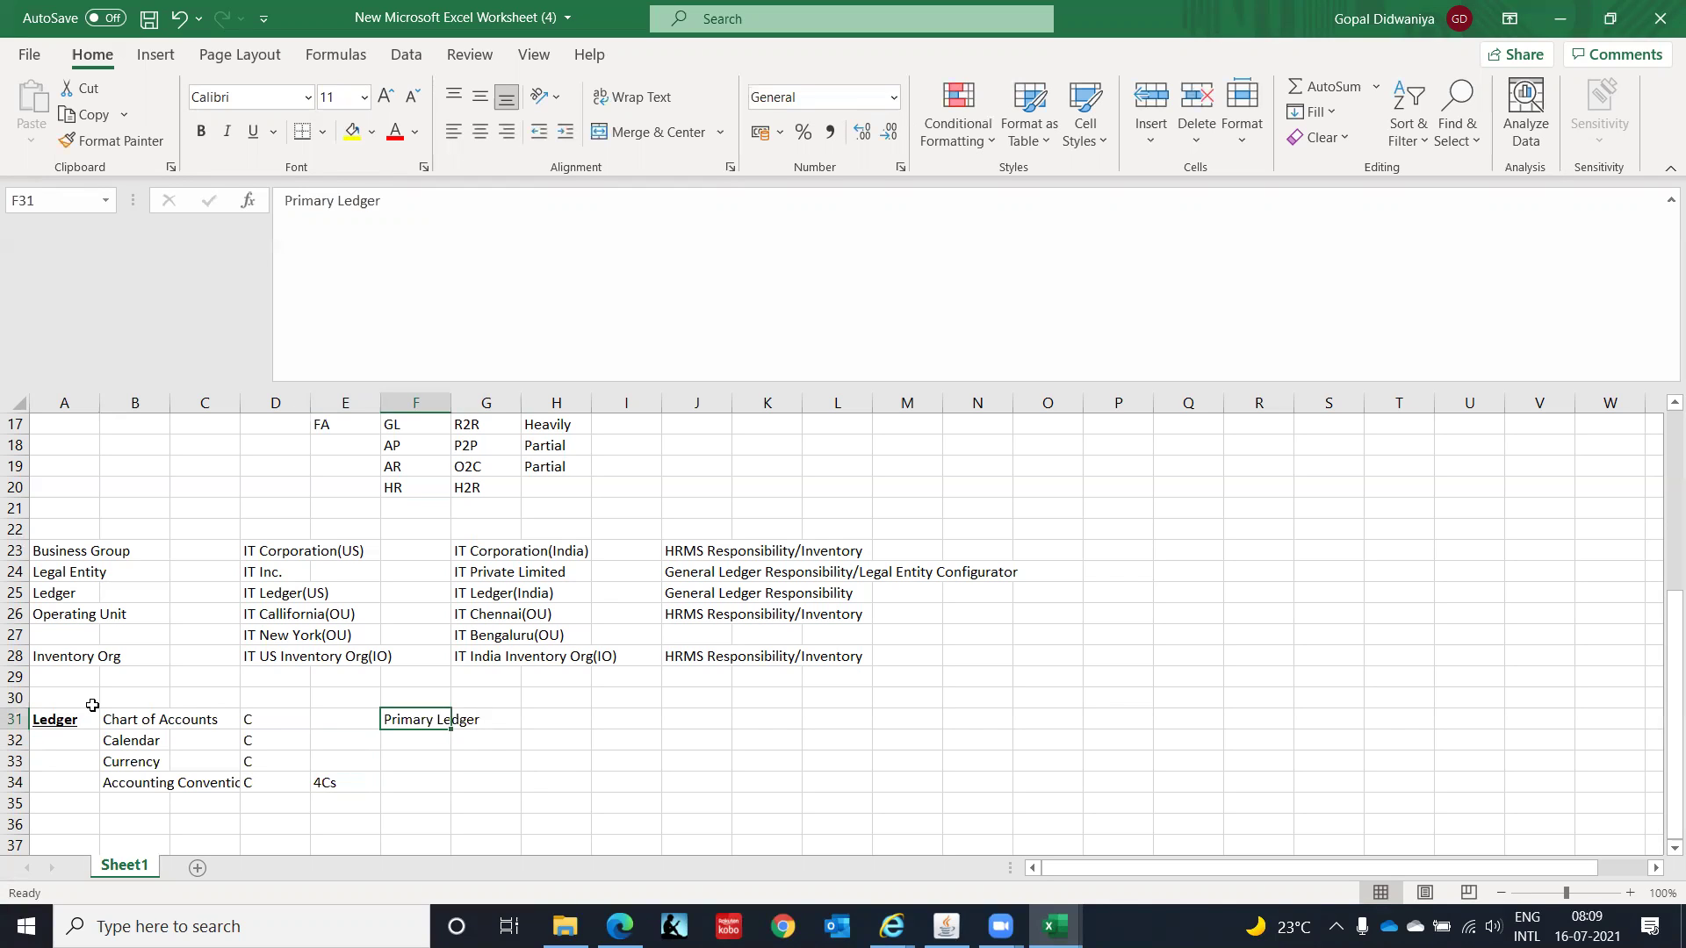
Step: Describe the primary ledger in cell H31 as "Main representation of your organization's accounting activities"
key("Right")
key("Right")
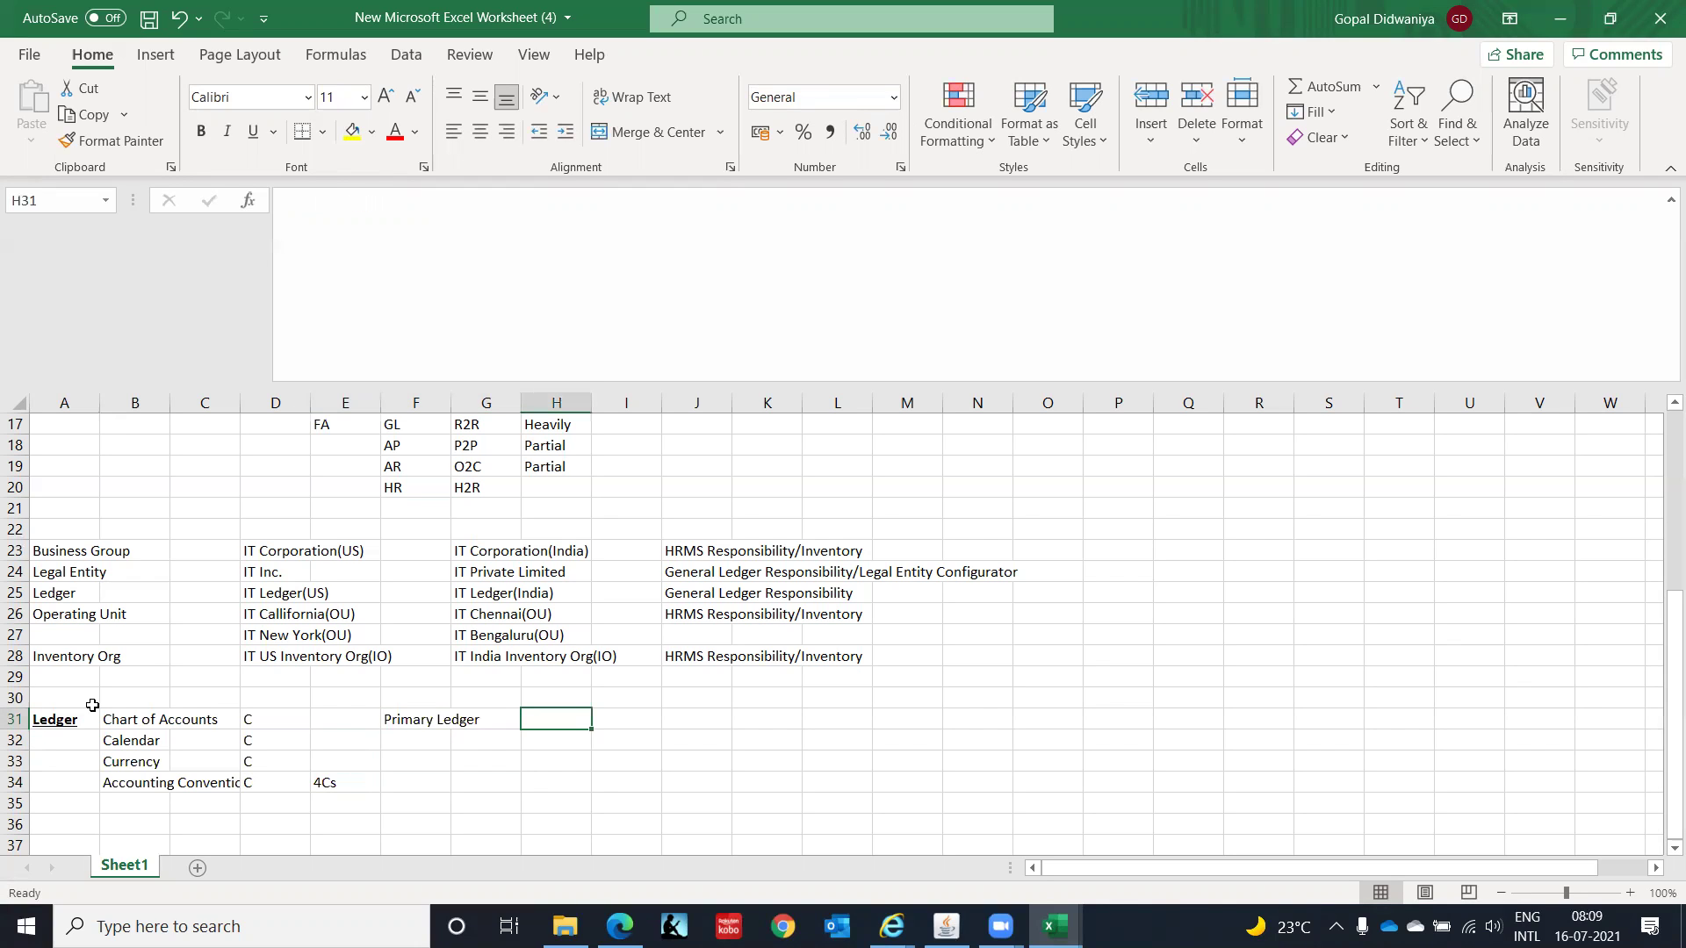
type("Main representation of you r")
key("BackSpace")
type("r orgn")
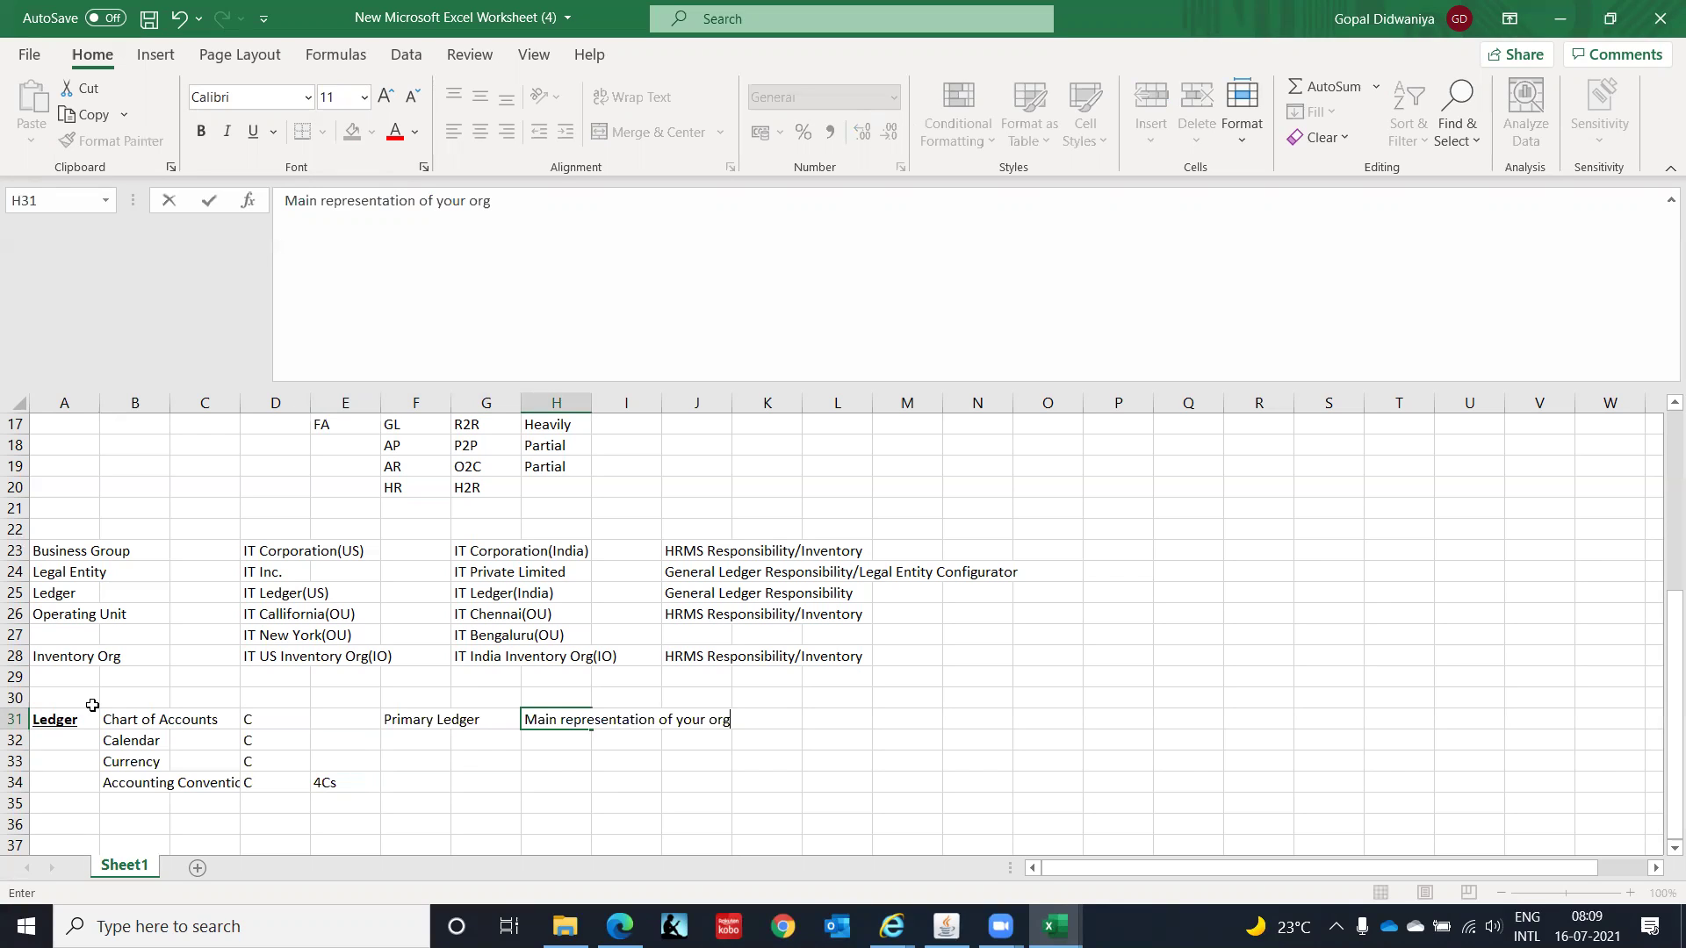
key("BackSpace")
type("anization's accounting activiti")
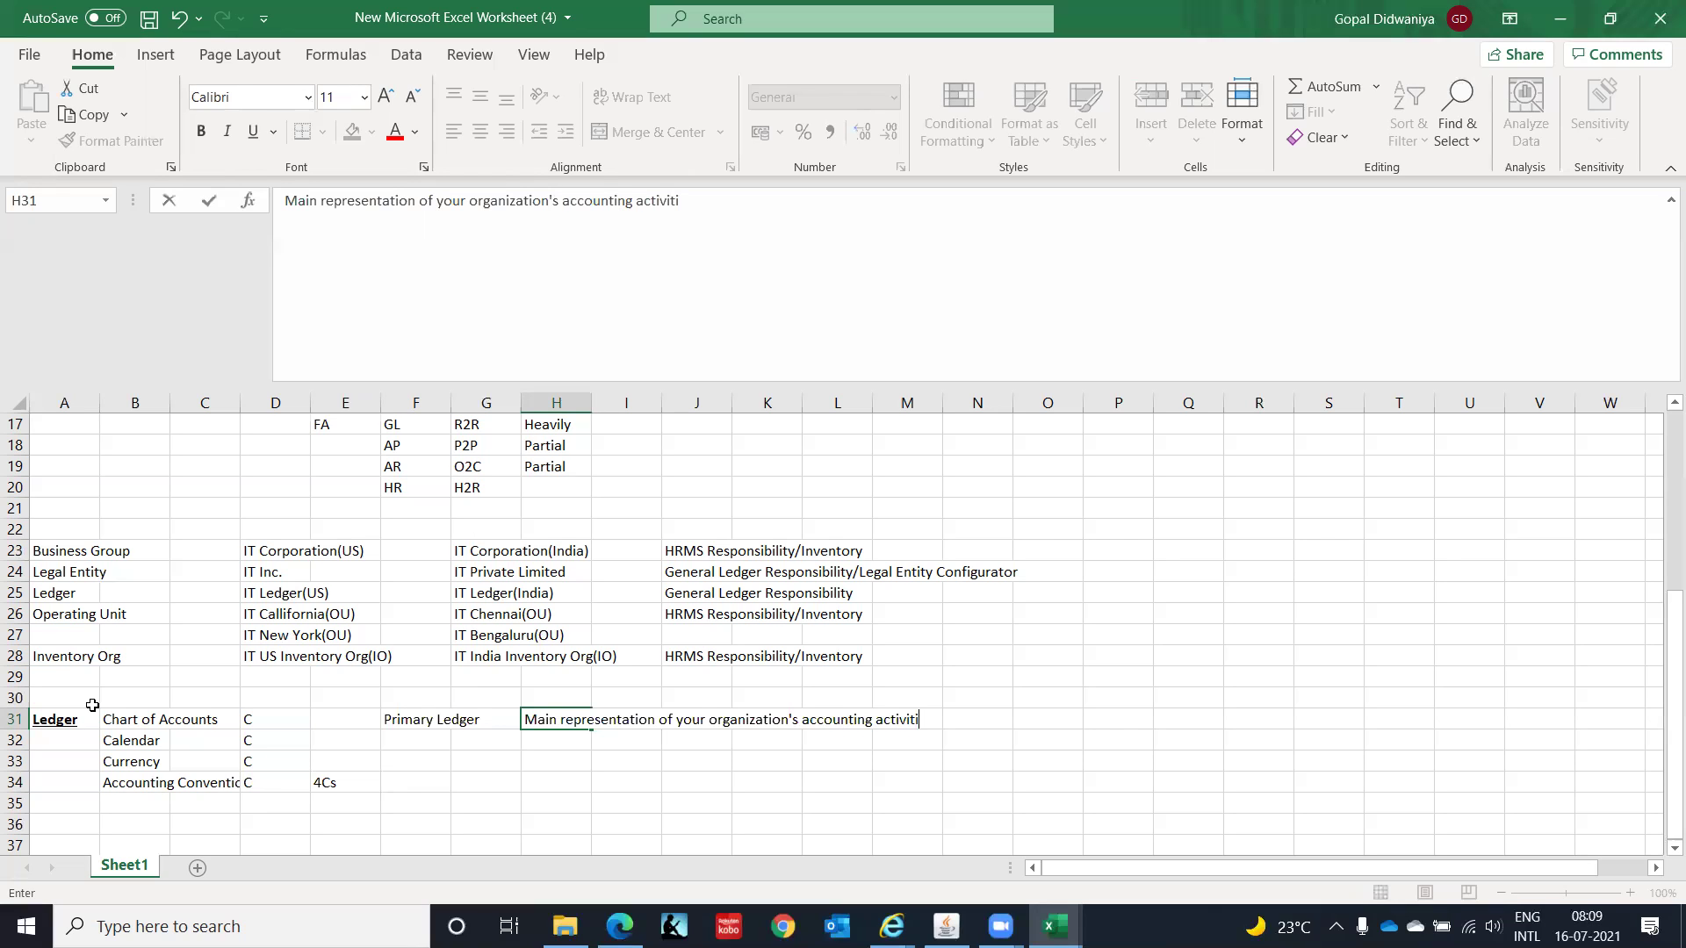
type("es")
key("Return")
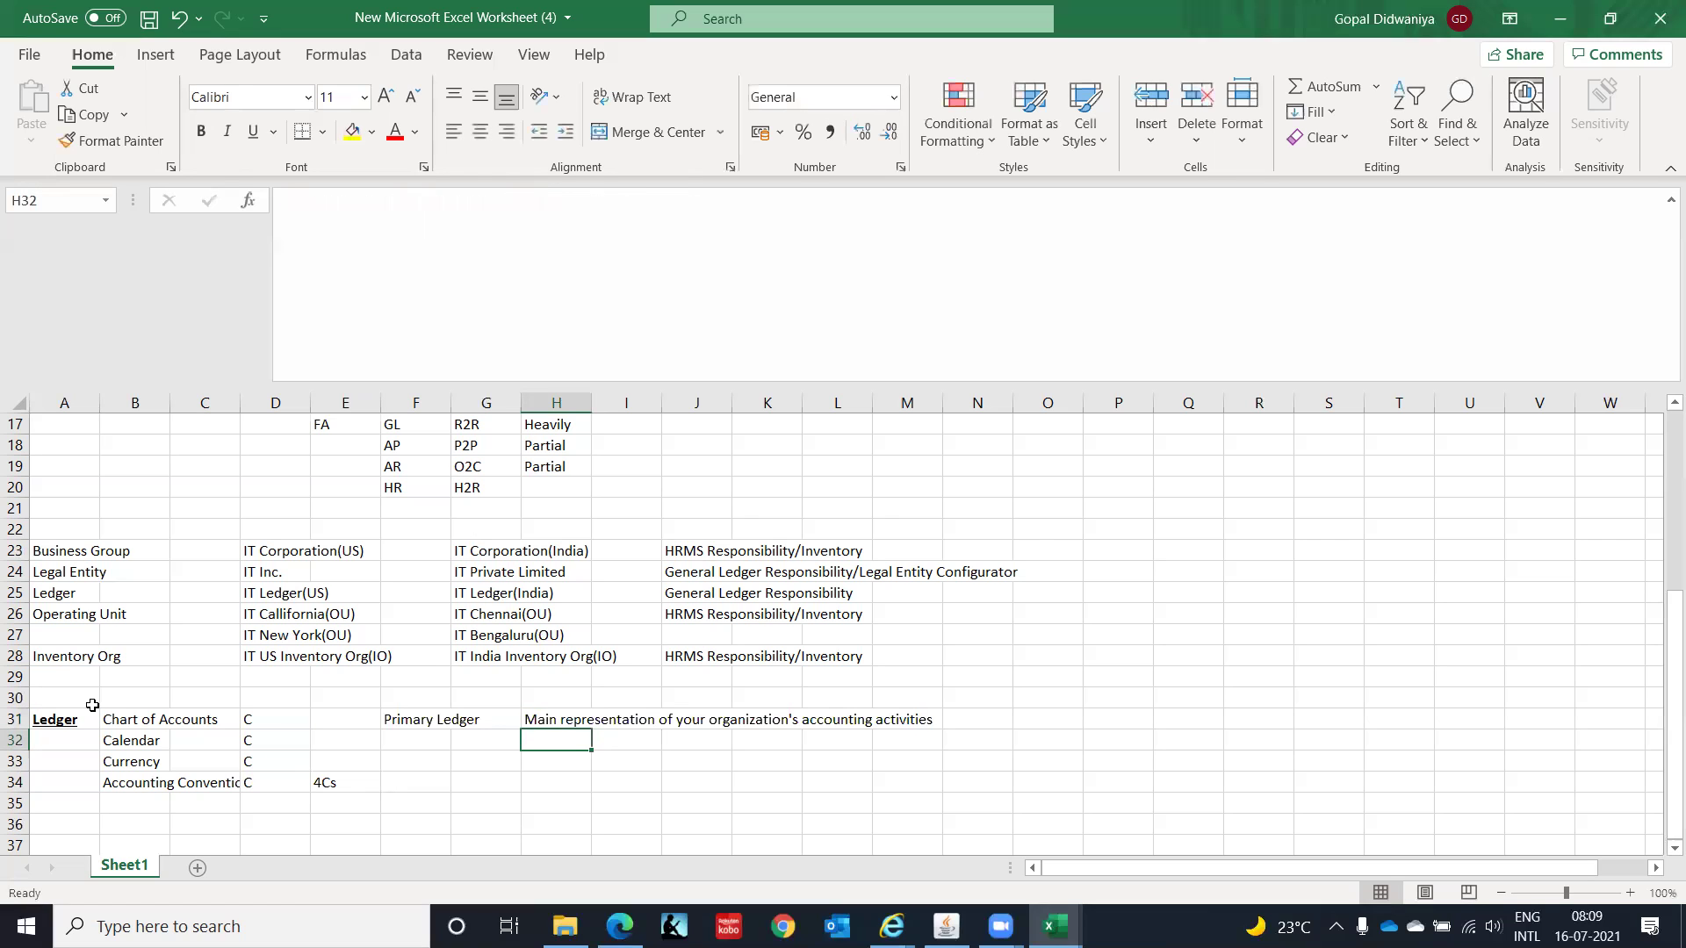
Step: Enter Secondary Ledger in cell F32, below the primary ledger label
key("Left")
key("Left")
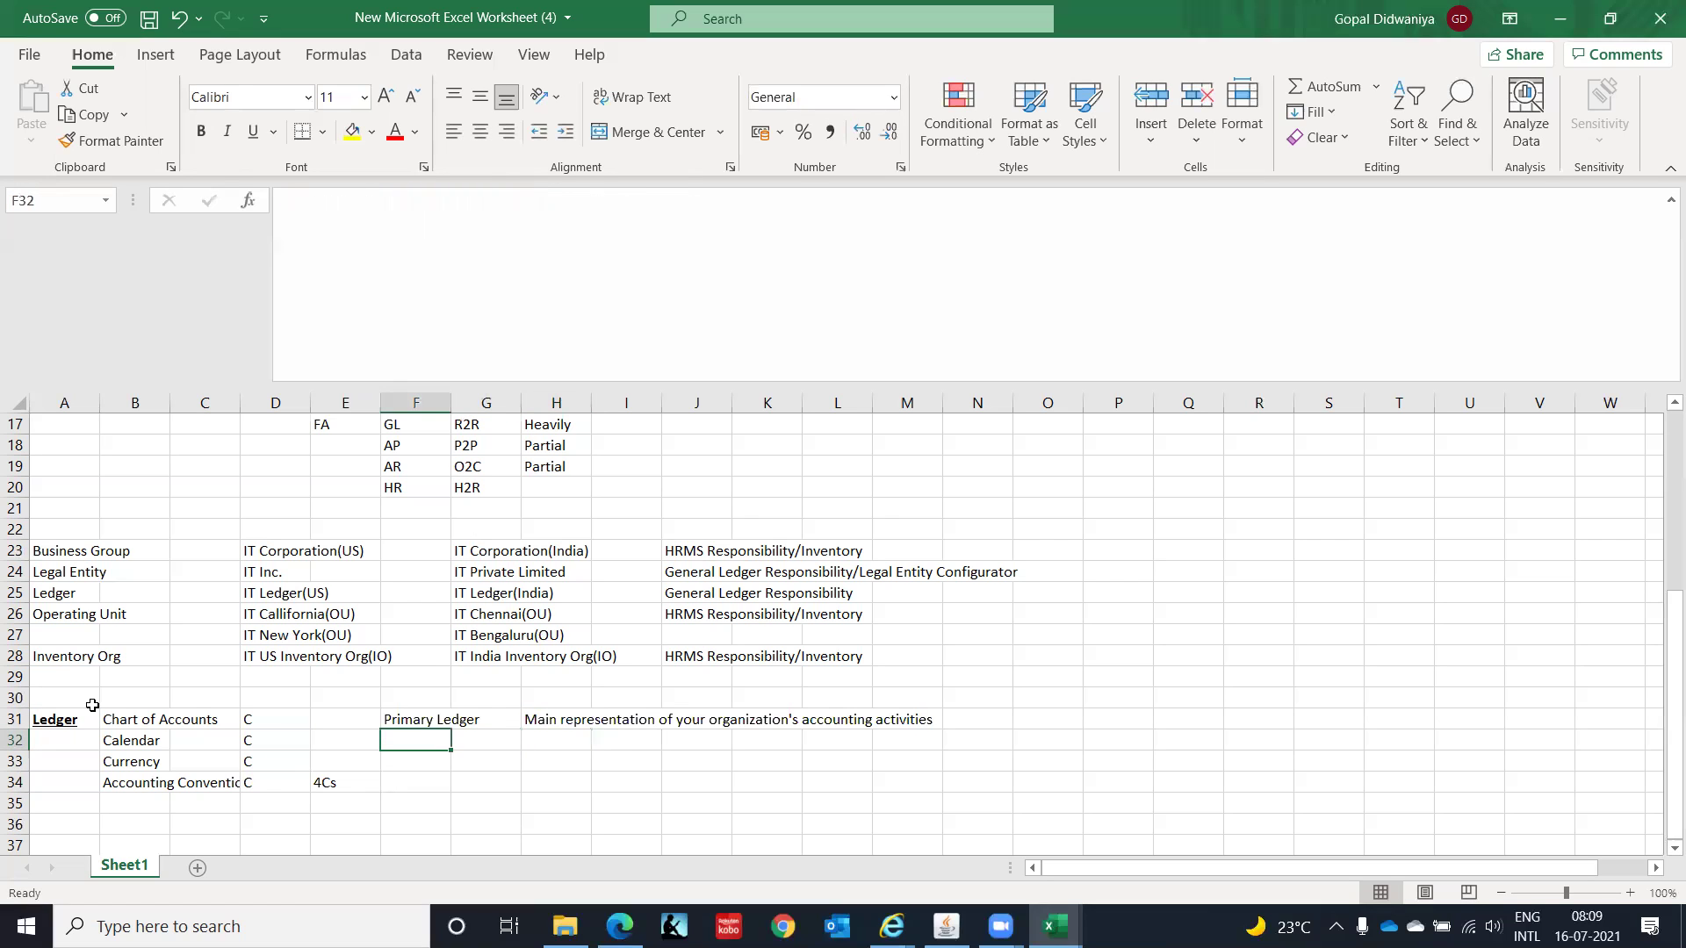
type("Secondary Ledger")
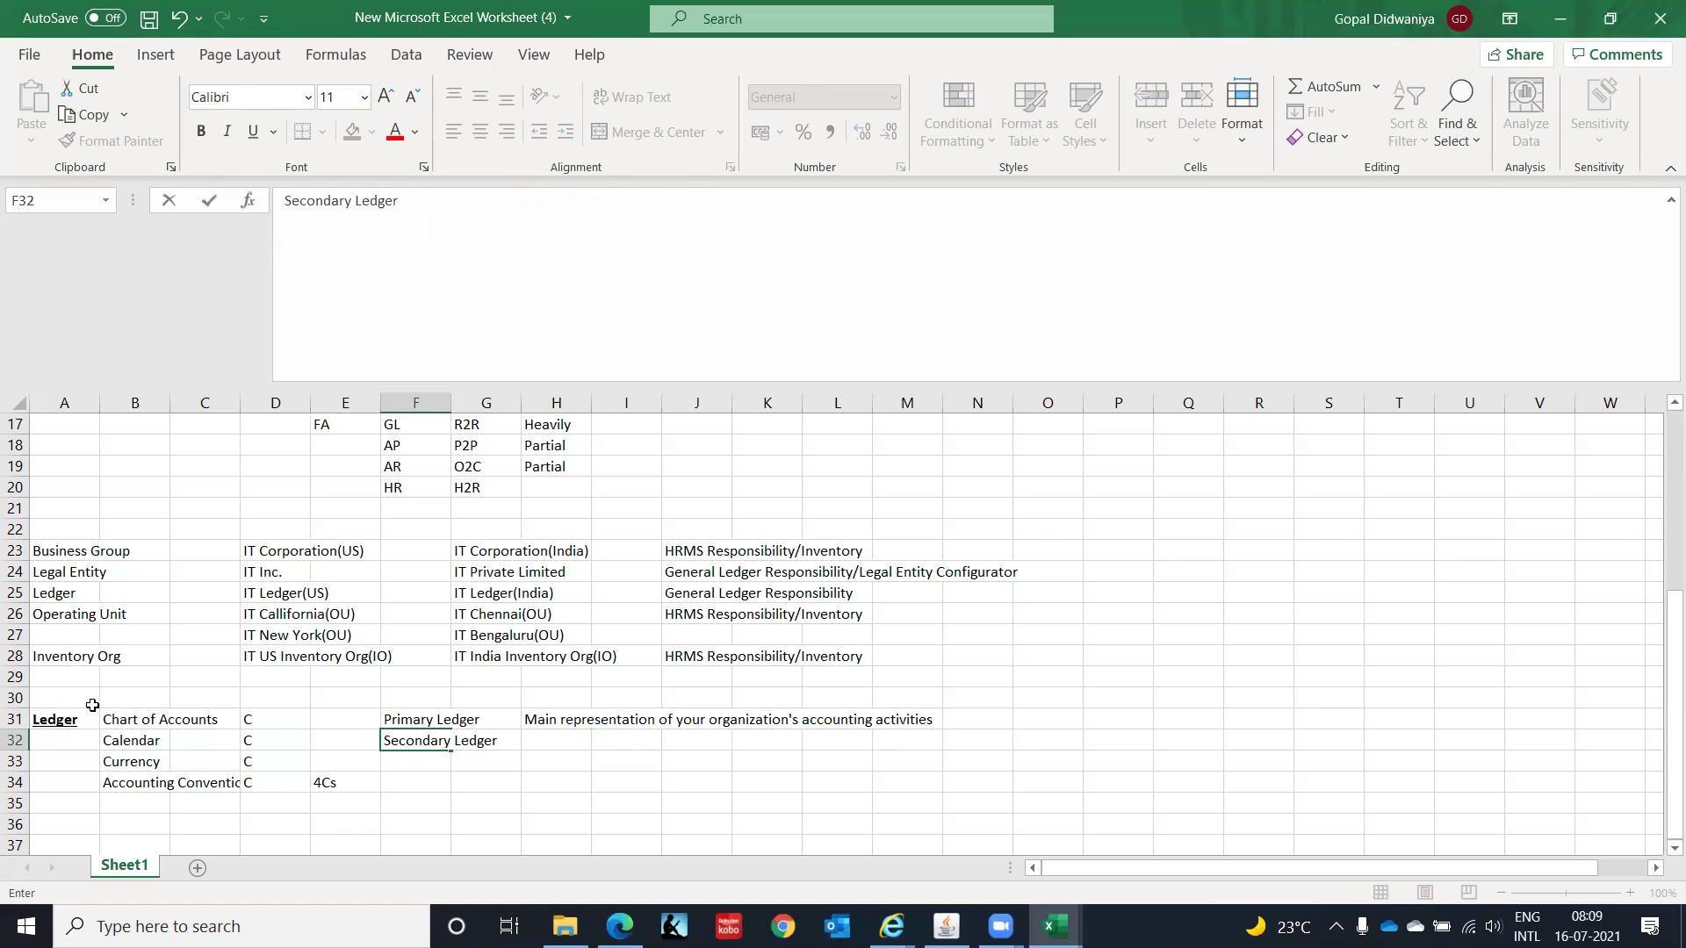
Step: Describe the secondary ledger in cell H32 as "Secondary Representation of your organization's accounting activities"
key("Right")
key("Right")
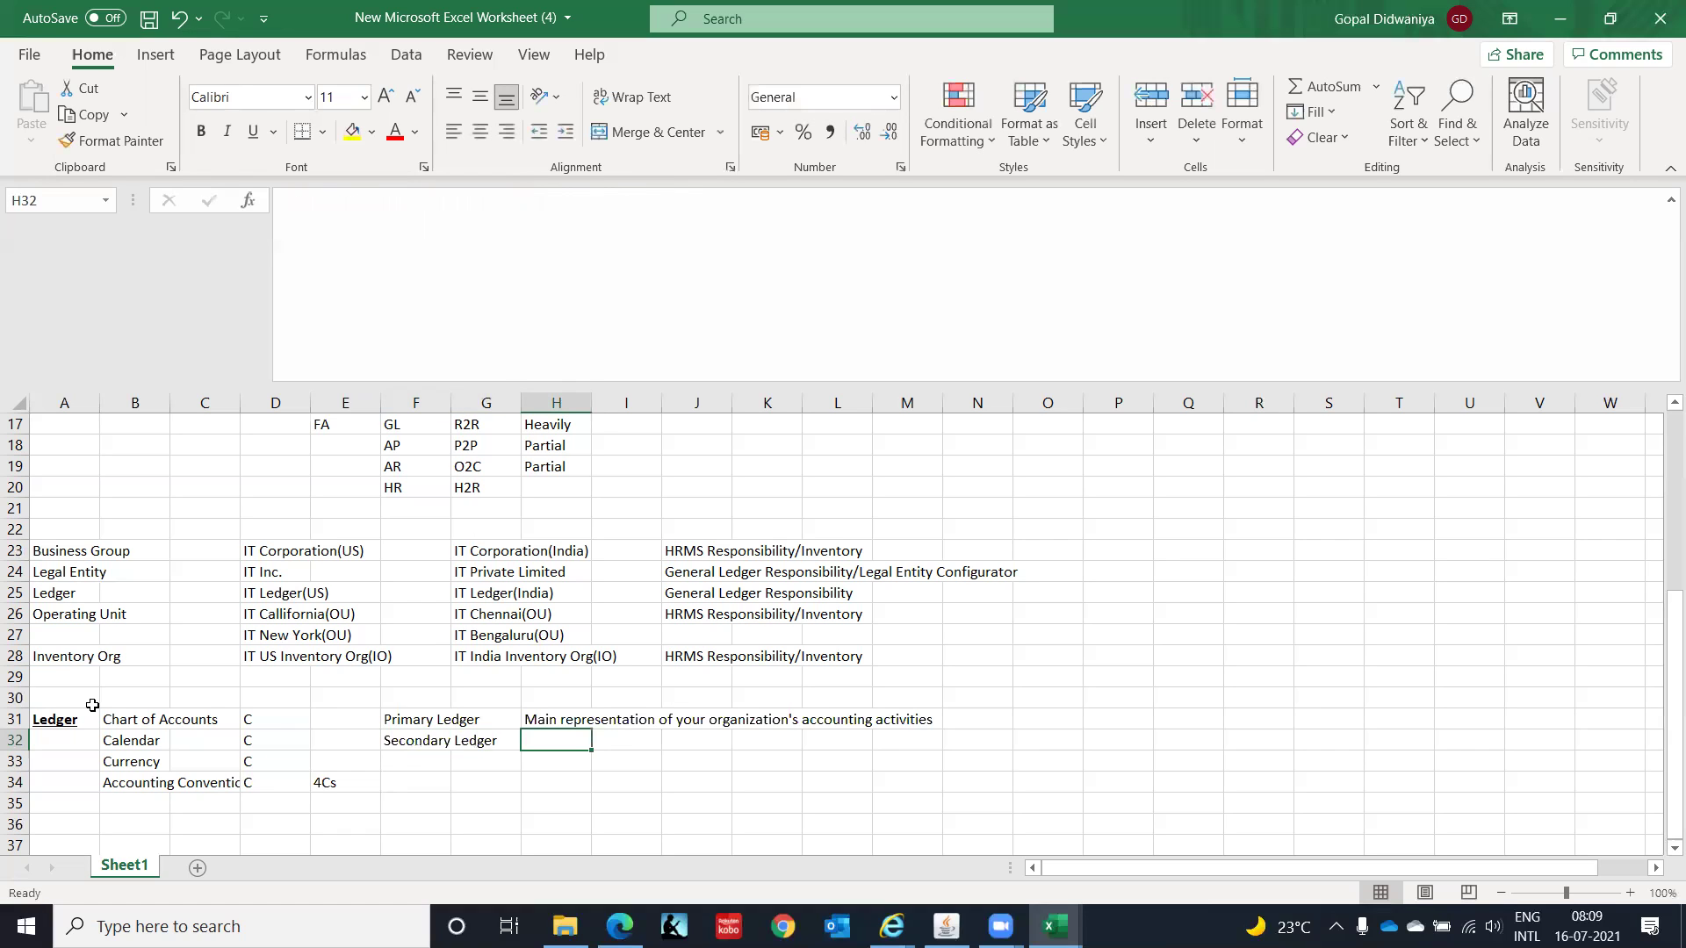
type("Seco")
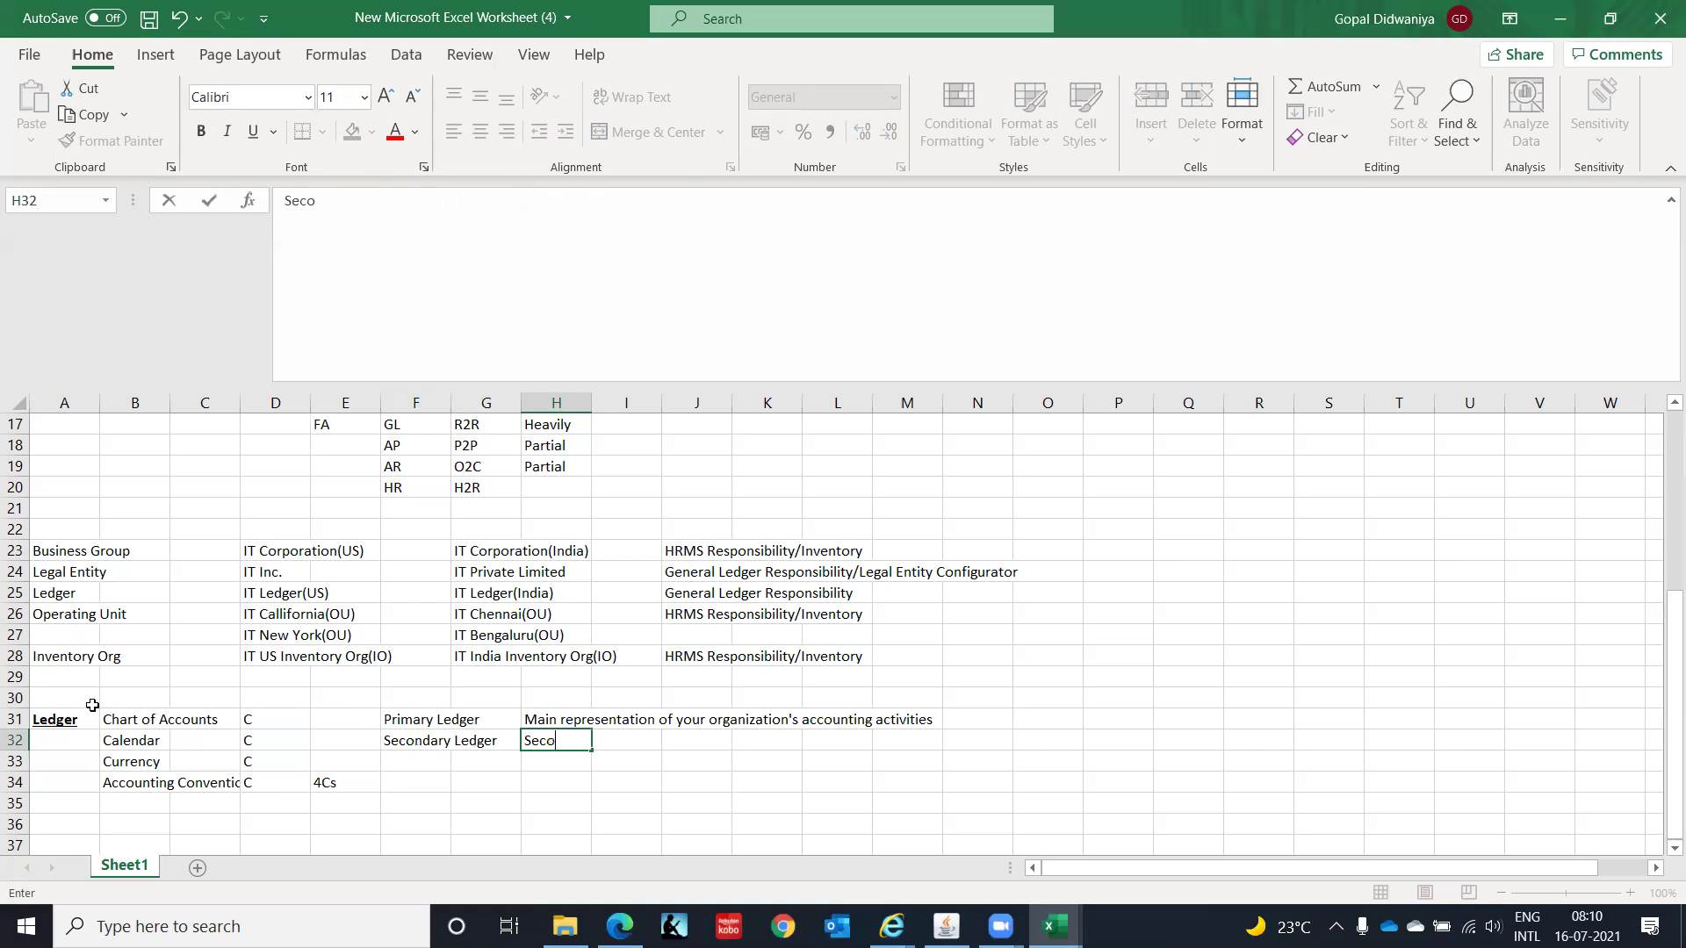
type("ndary Representation of you")
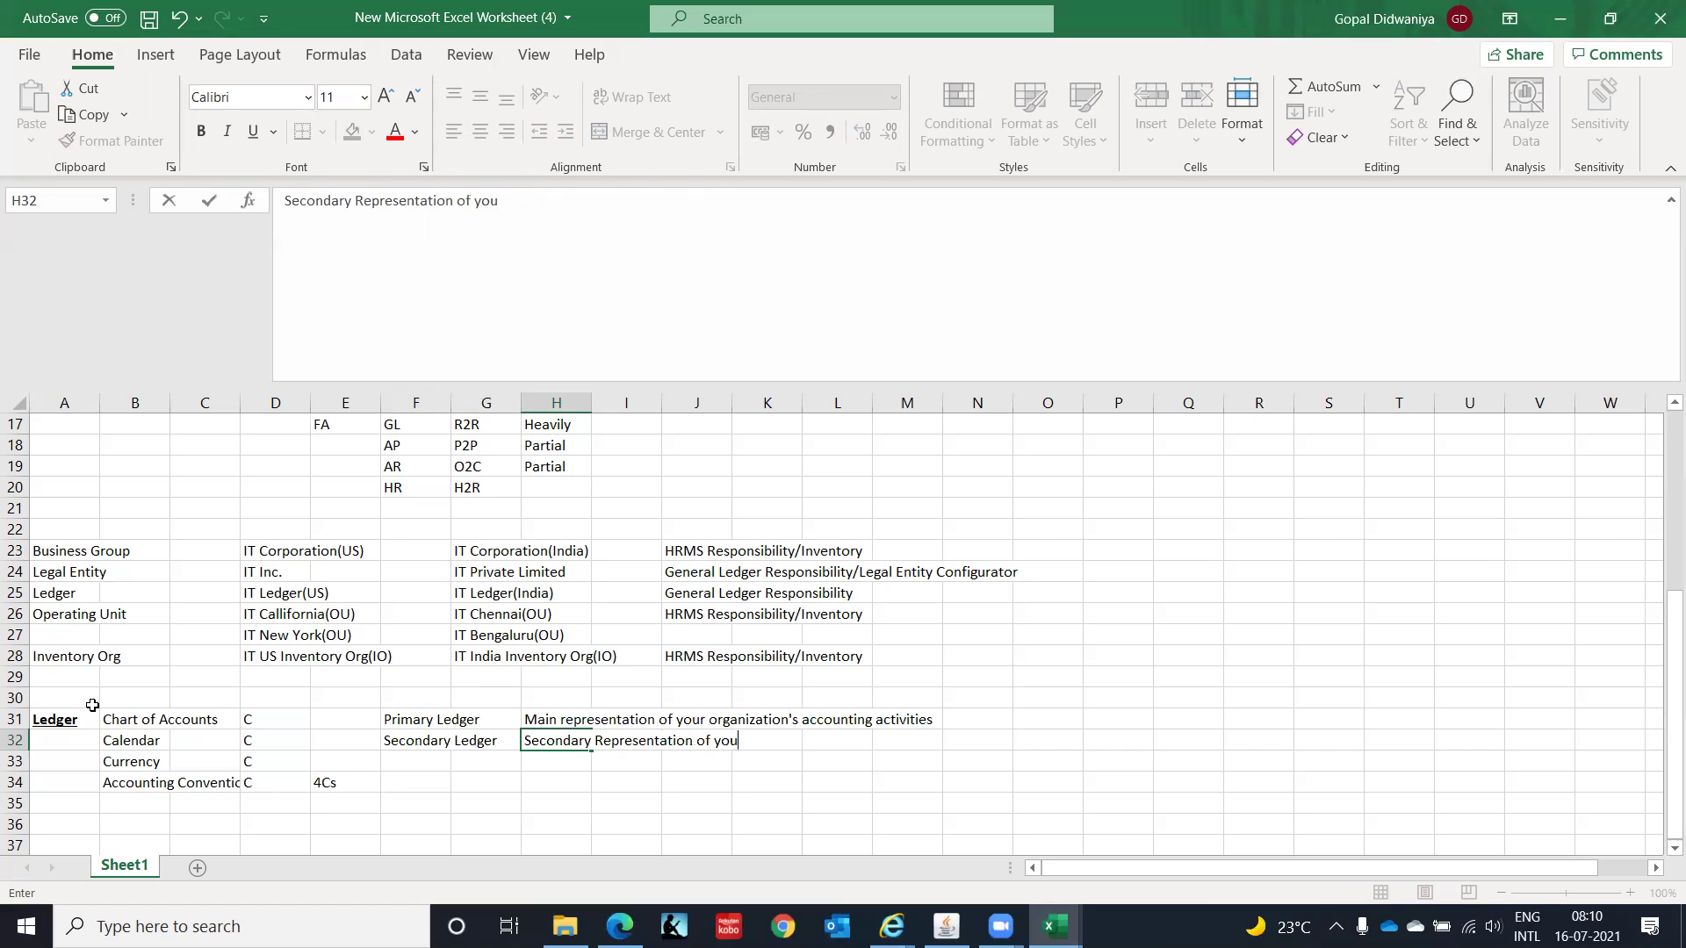
type("r organization's accounting activities")
key("Return")
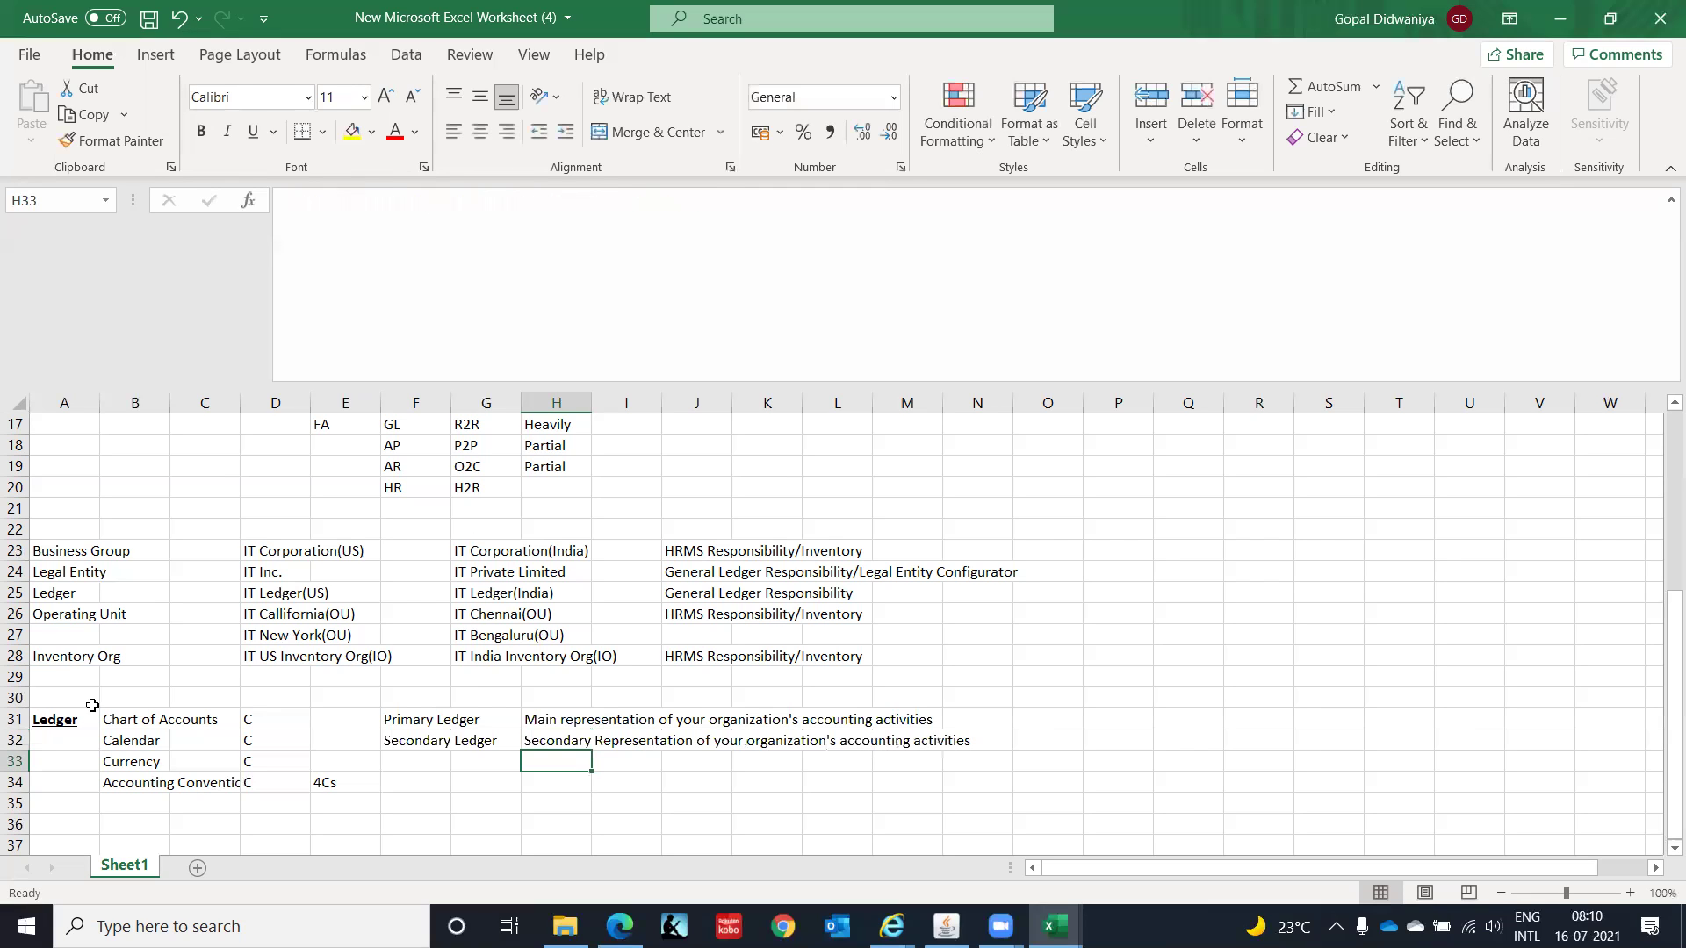
Step: Review the secondary ledger entry against the four ledger components in cells B31 to B34
key("Left")
key("Left")
key("Up")
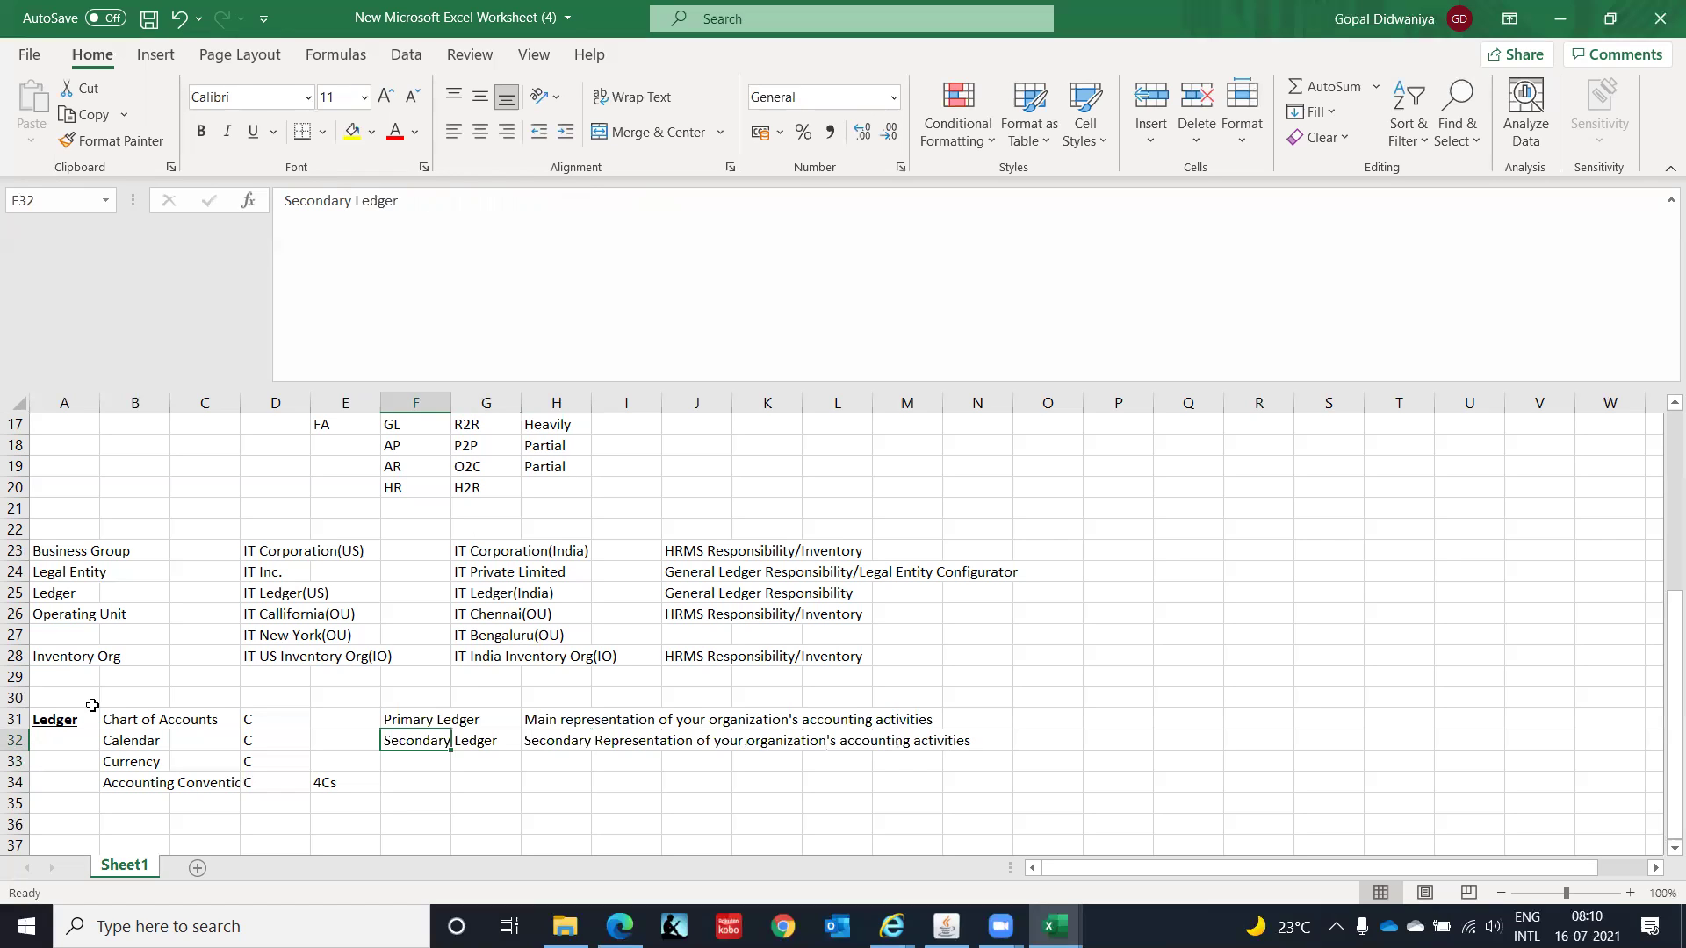
key("Left")
key("Left")
key("Left")
key("Left")
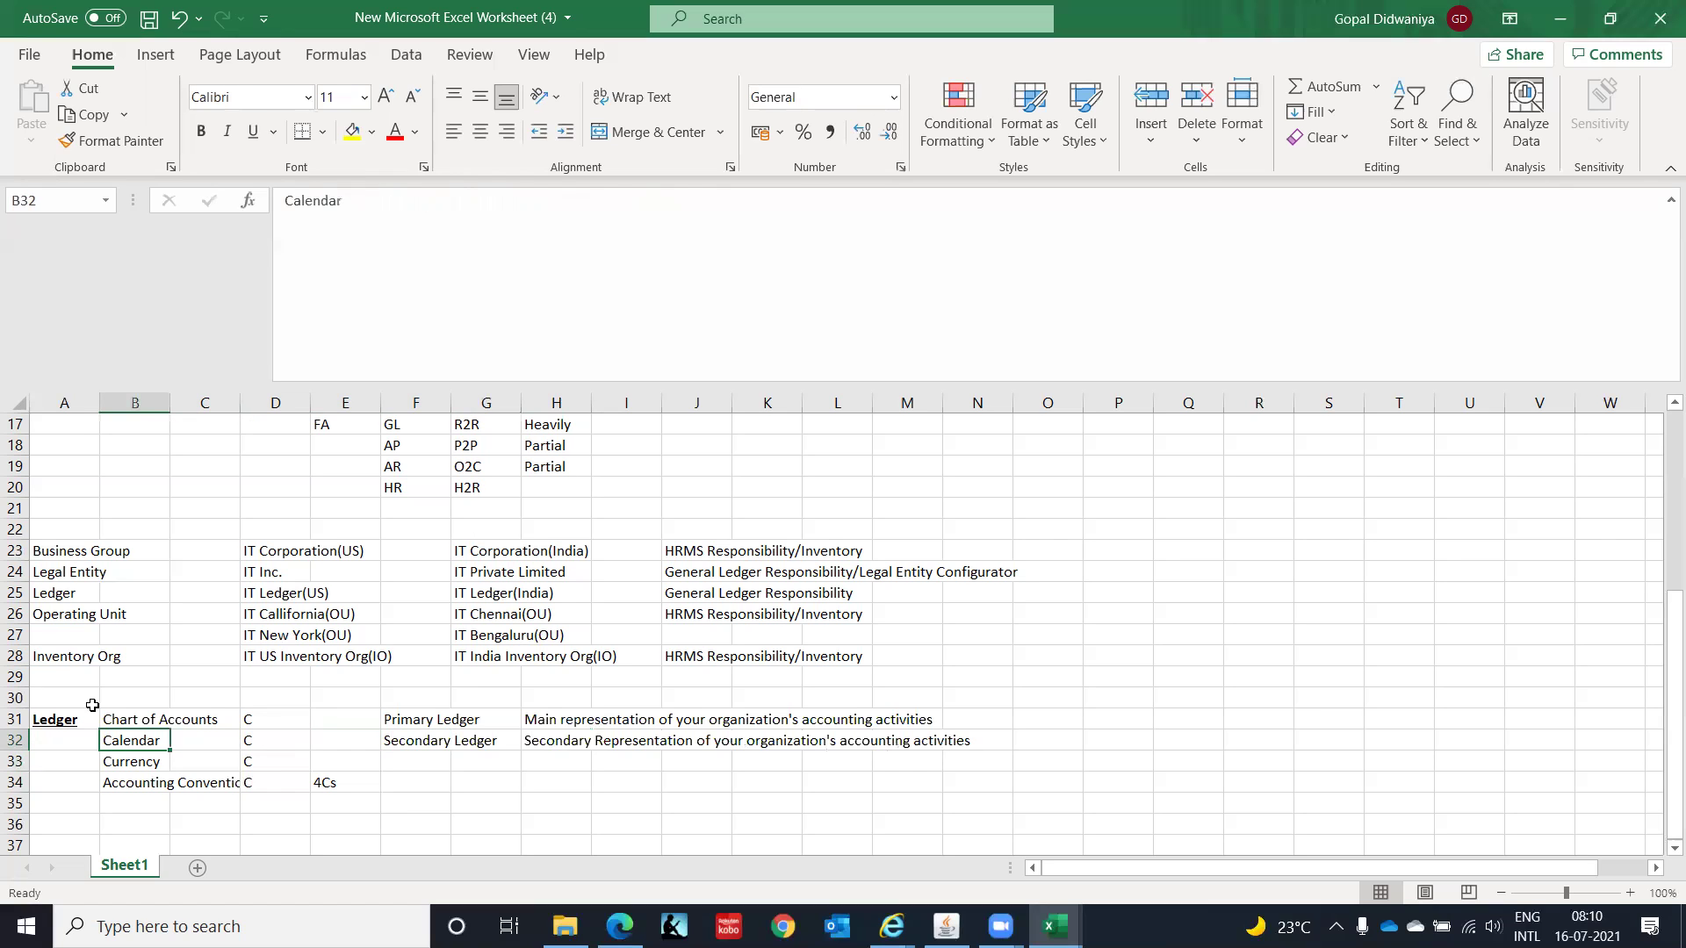
key("Up")
key("Down")
key("Down")
key("Down")
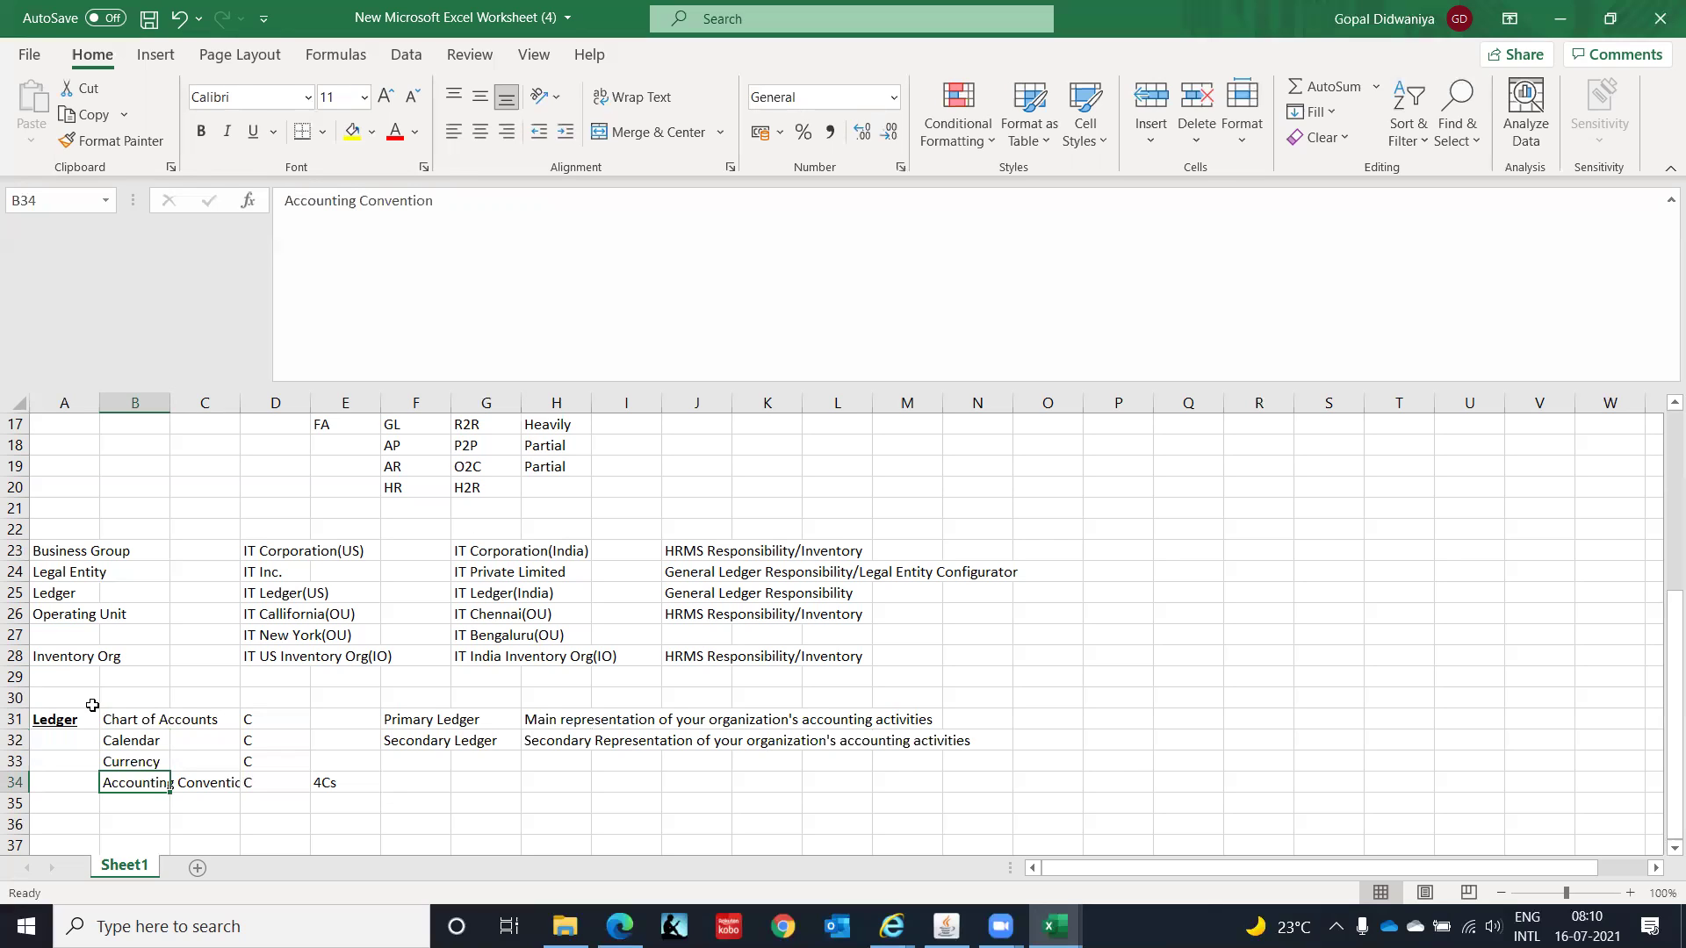
key("Right")
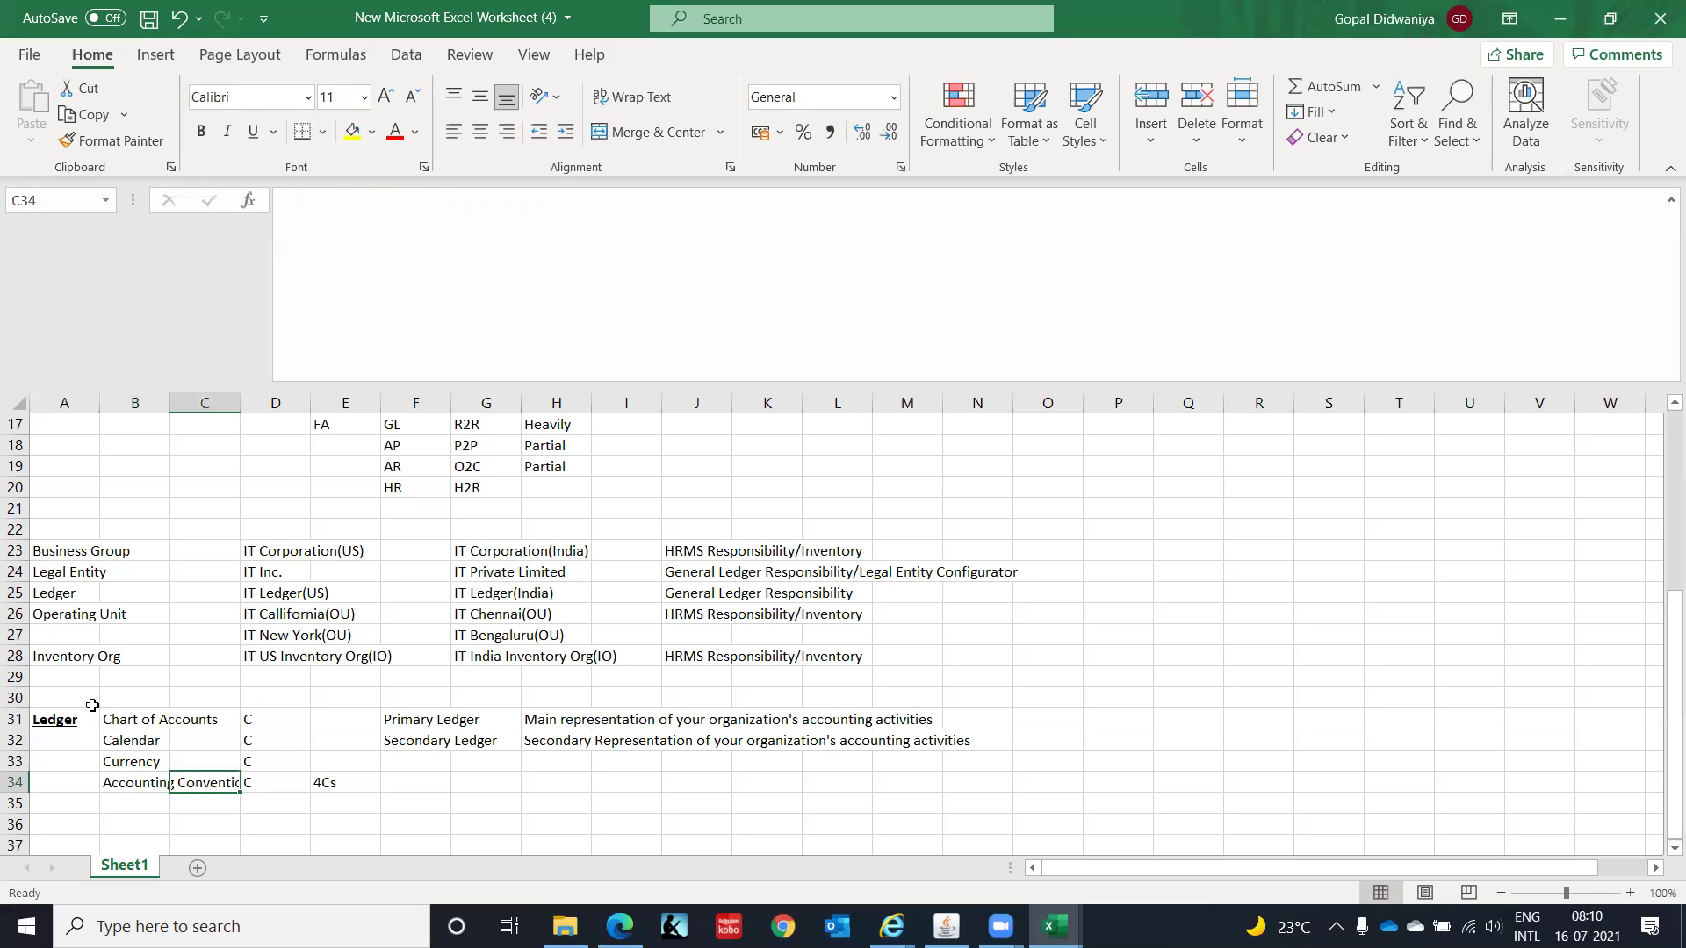
key("Right")
key("Right")
key("Left")
key("Left")
key("Left")
key("Right")
key("Right")
key("Right")
key("Right")
key("Right")
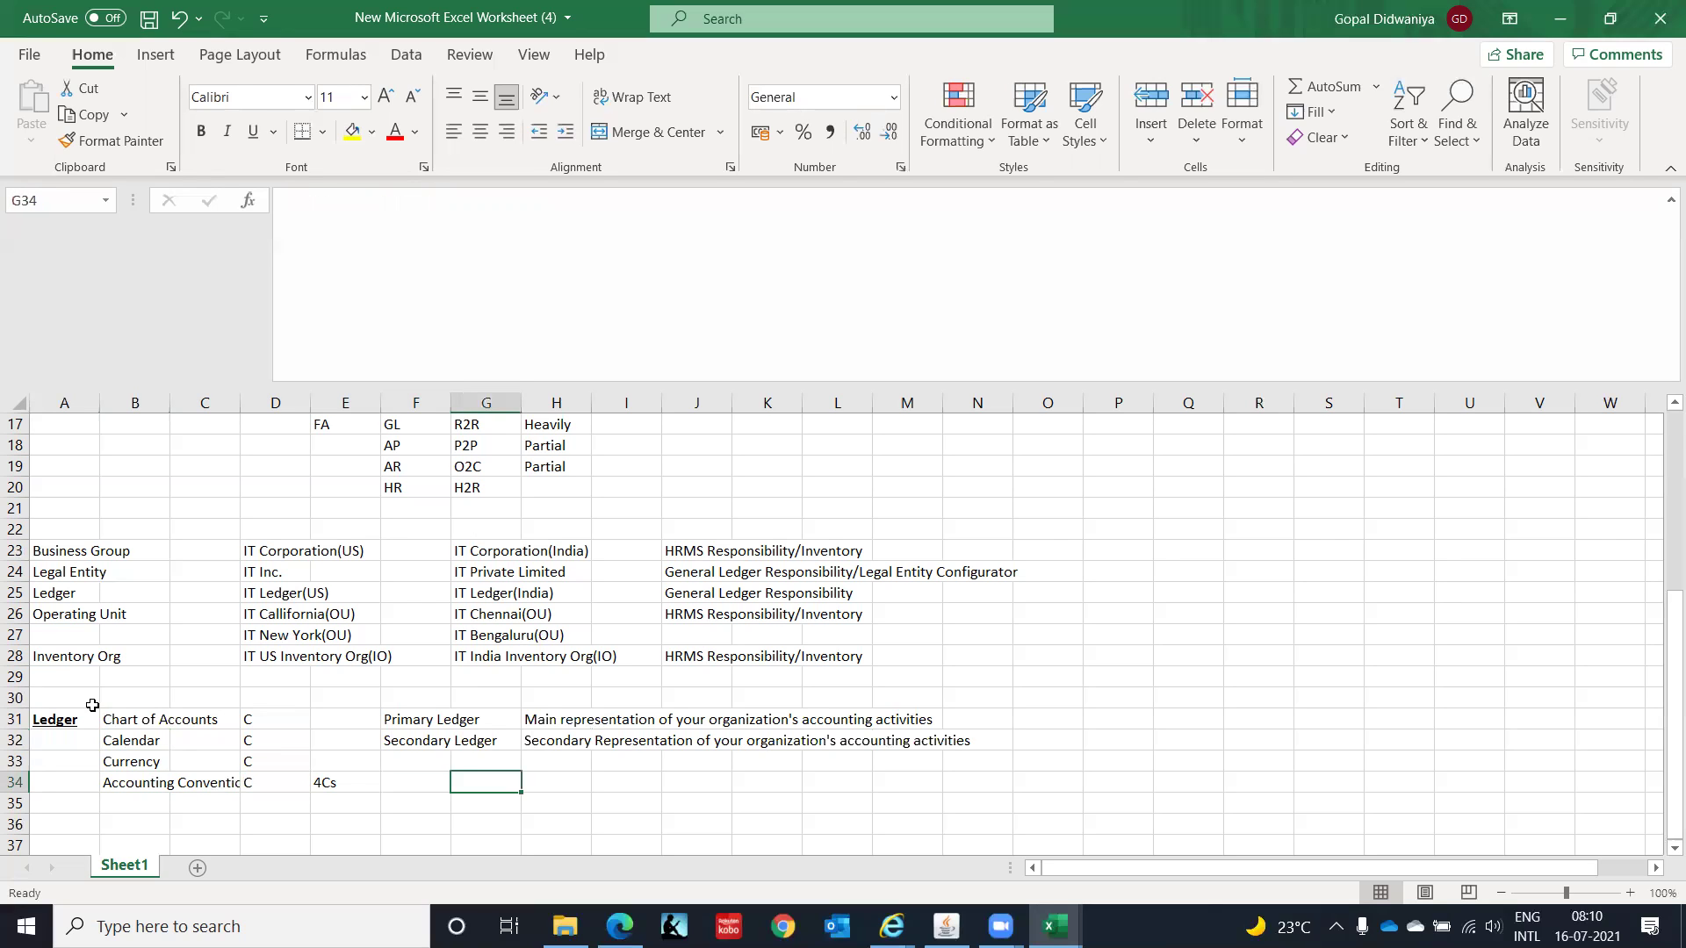
Step: Enter Reporting Currency in cell F33, below the secondary ledger label
key("Left")
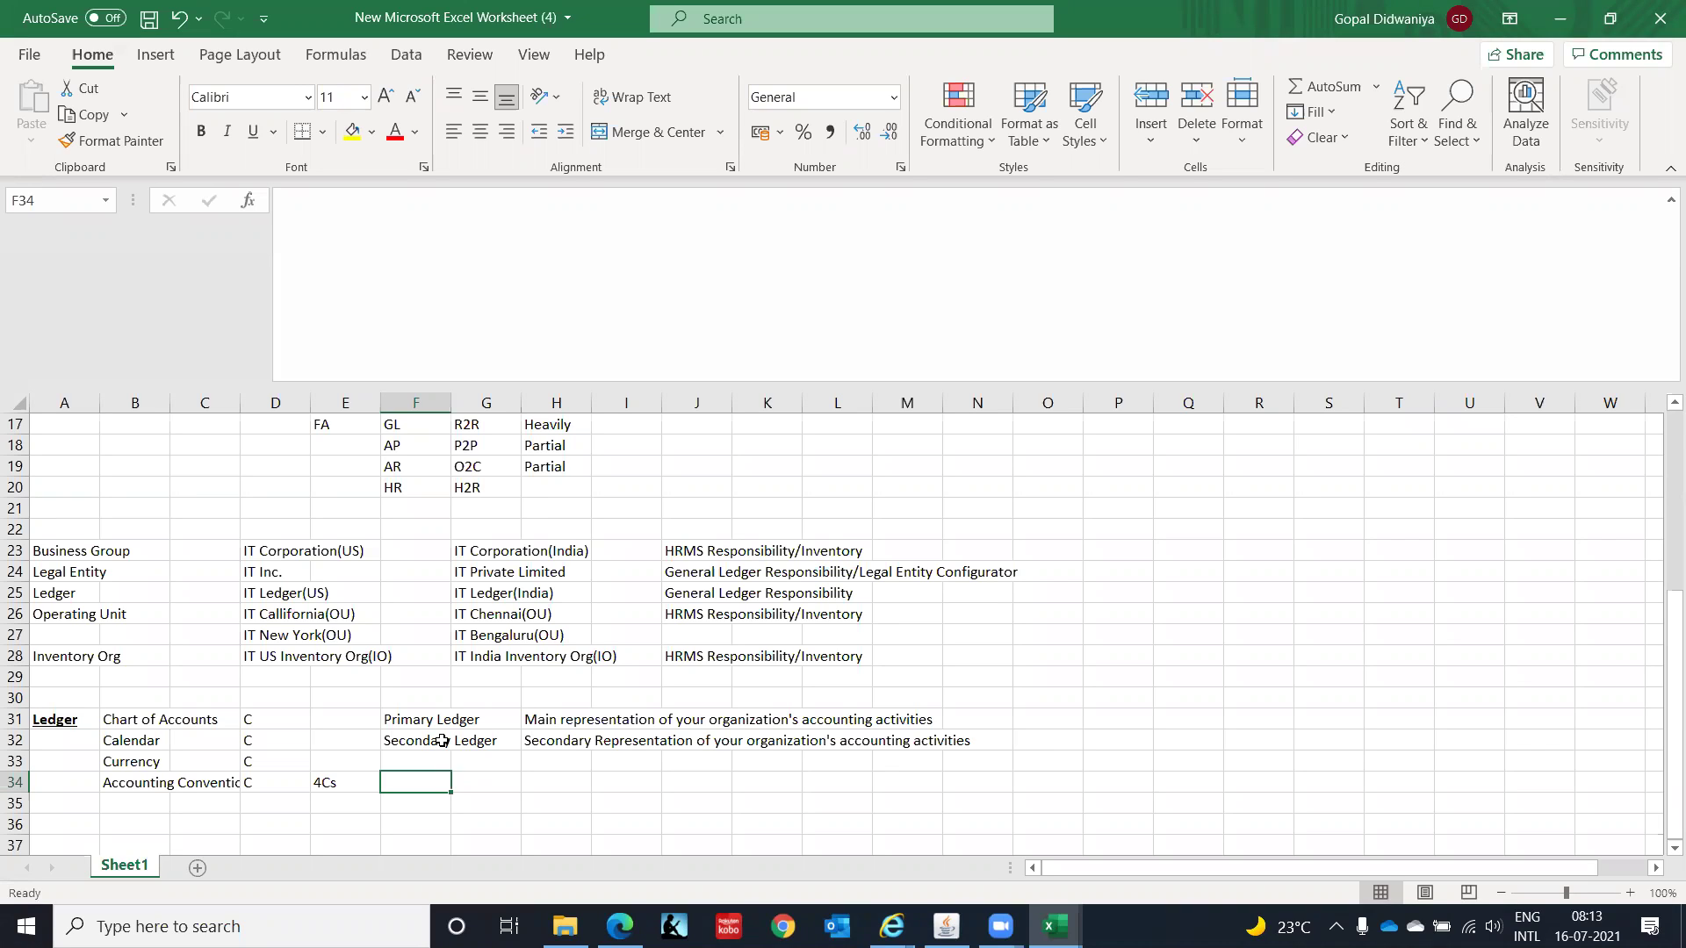
key("Left")
key("Left")
key("Left")
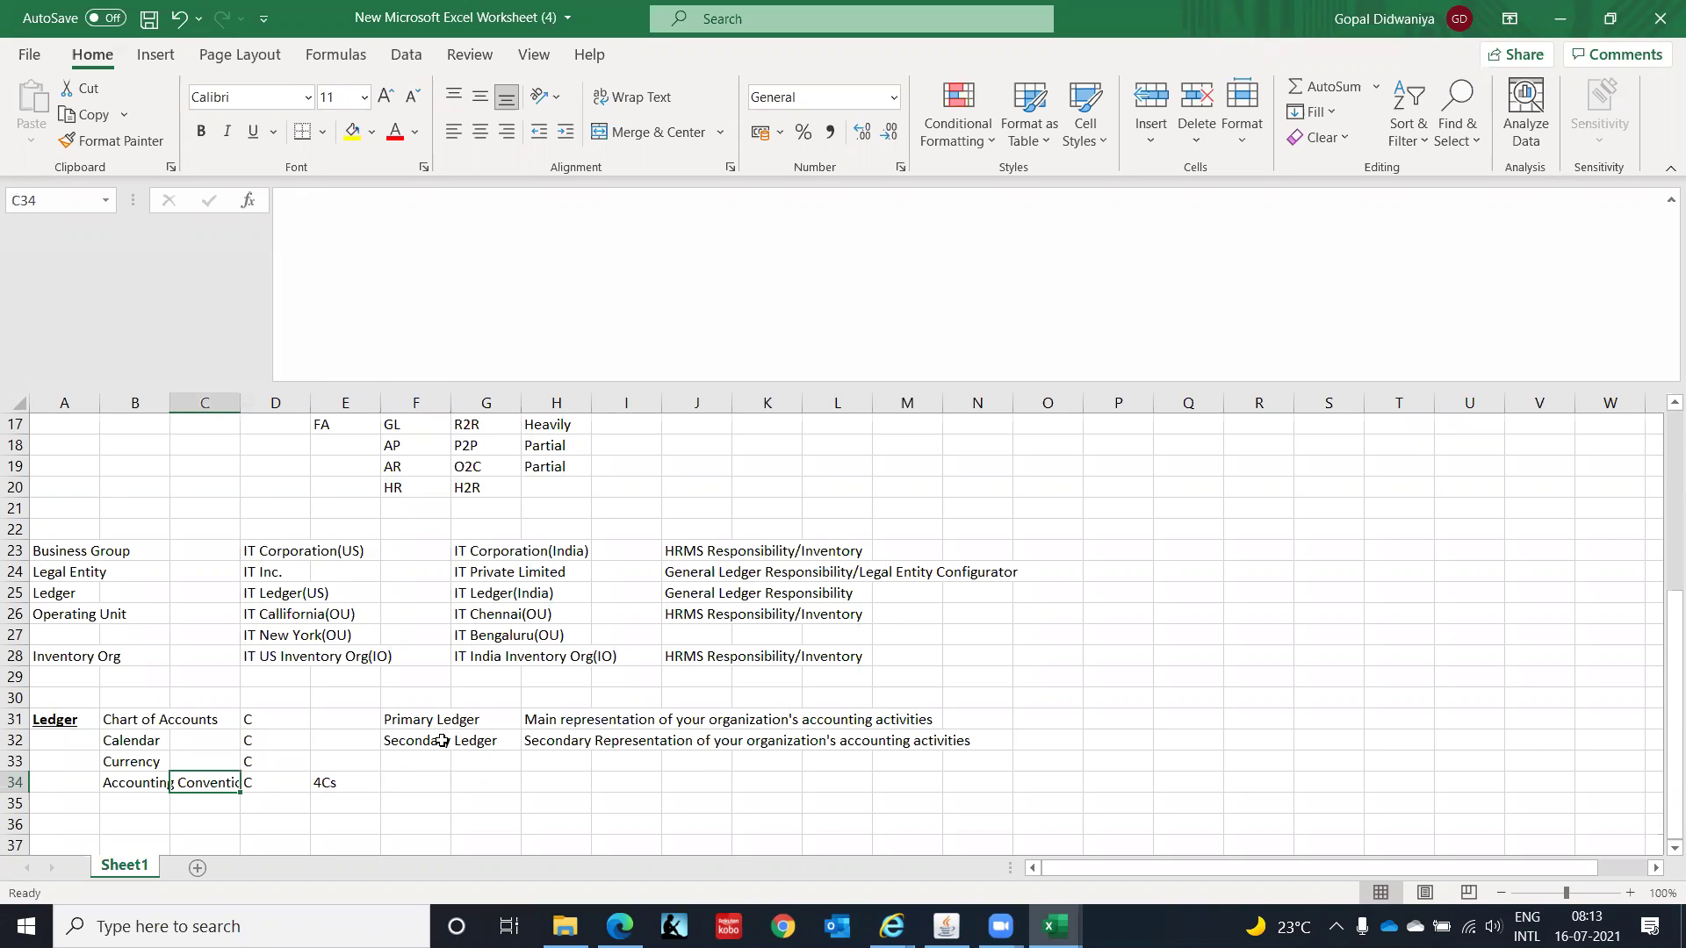
key("Up")
key("Right")
key("Right")
key("Right")
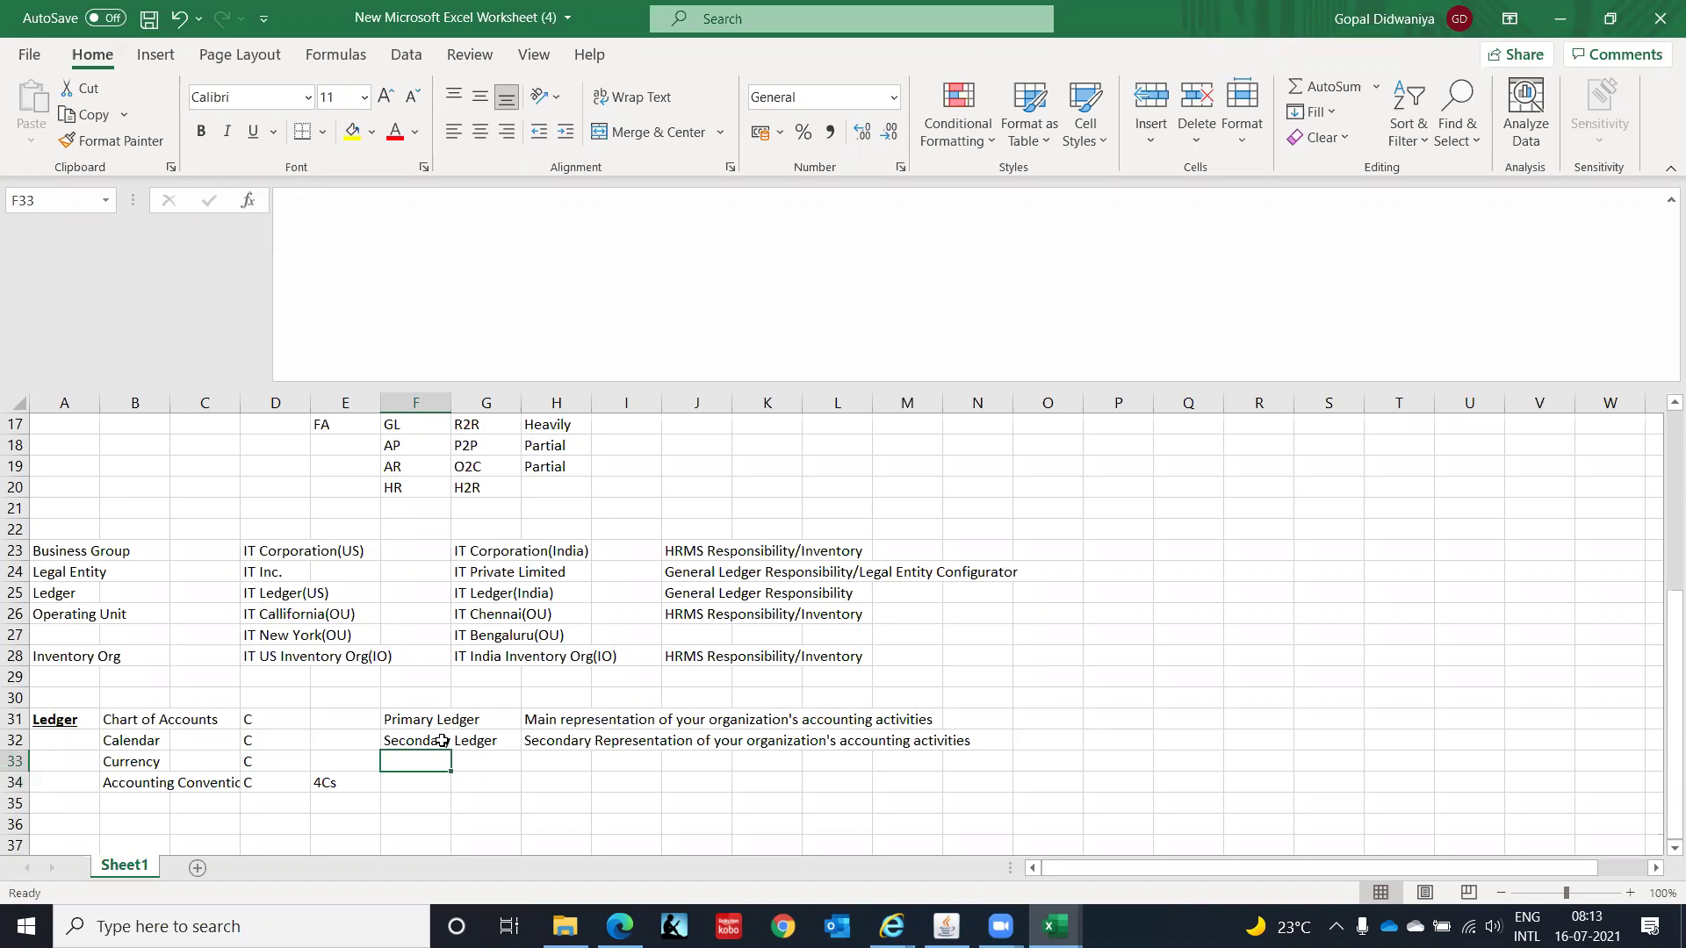
type("Re")
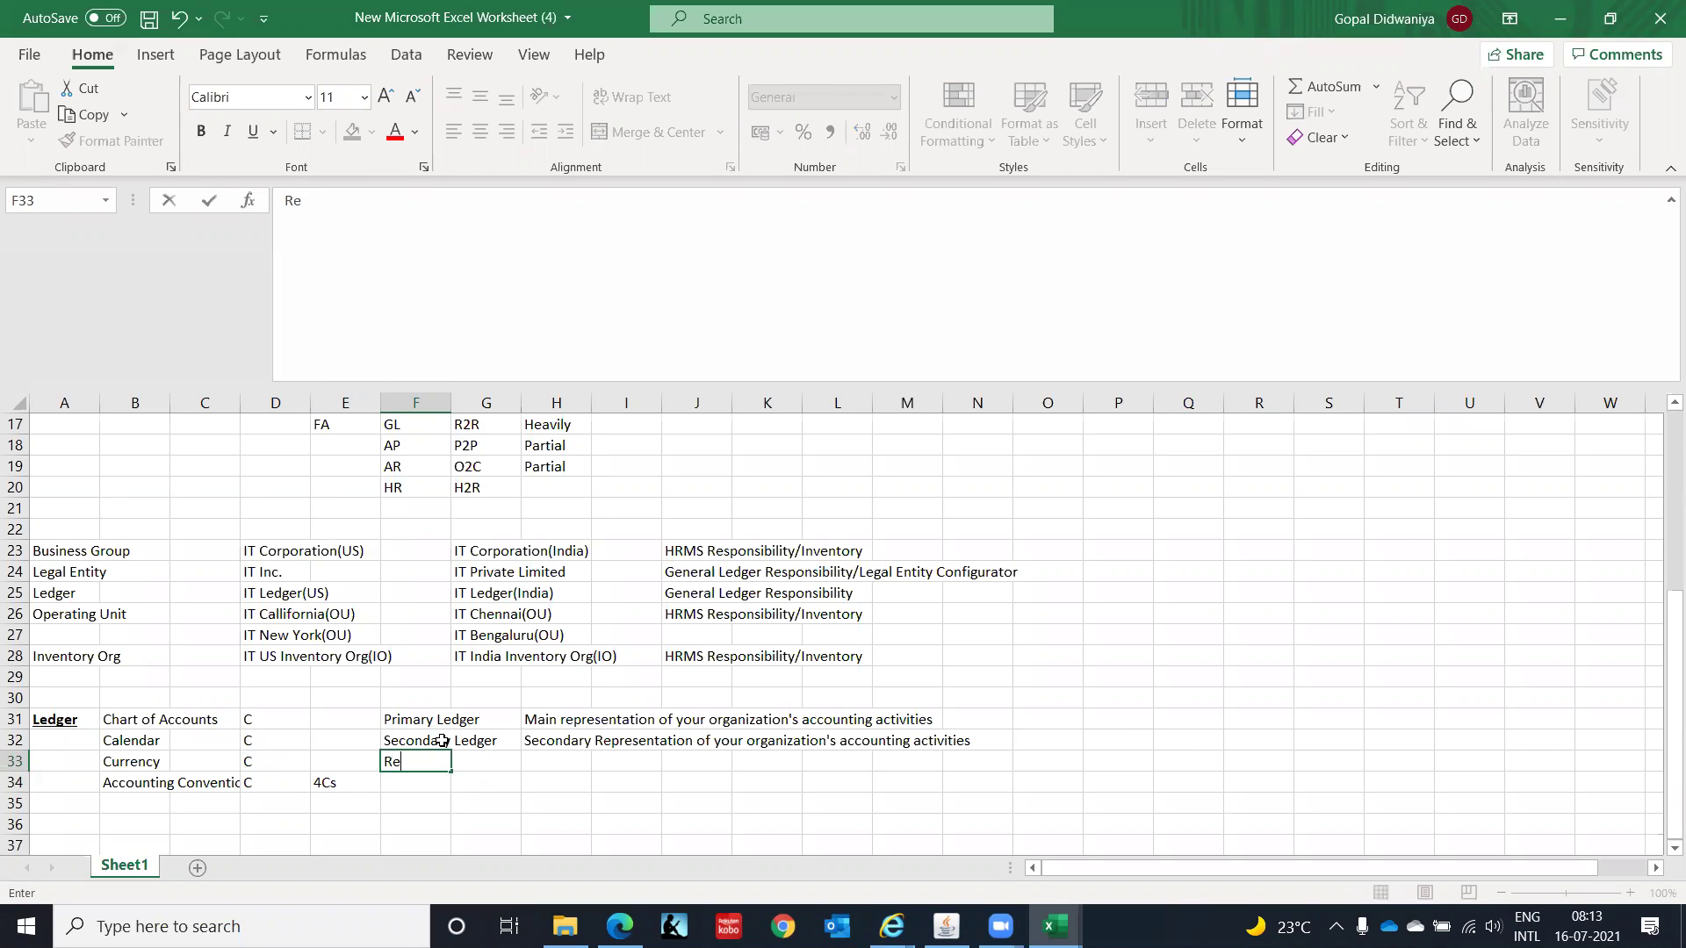
type("porting Currency")
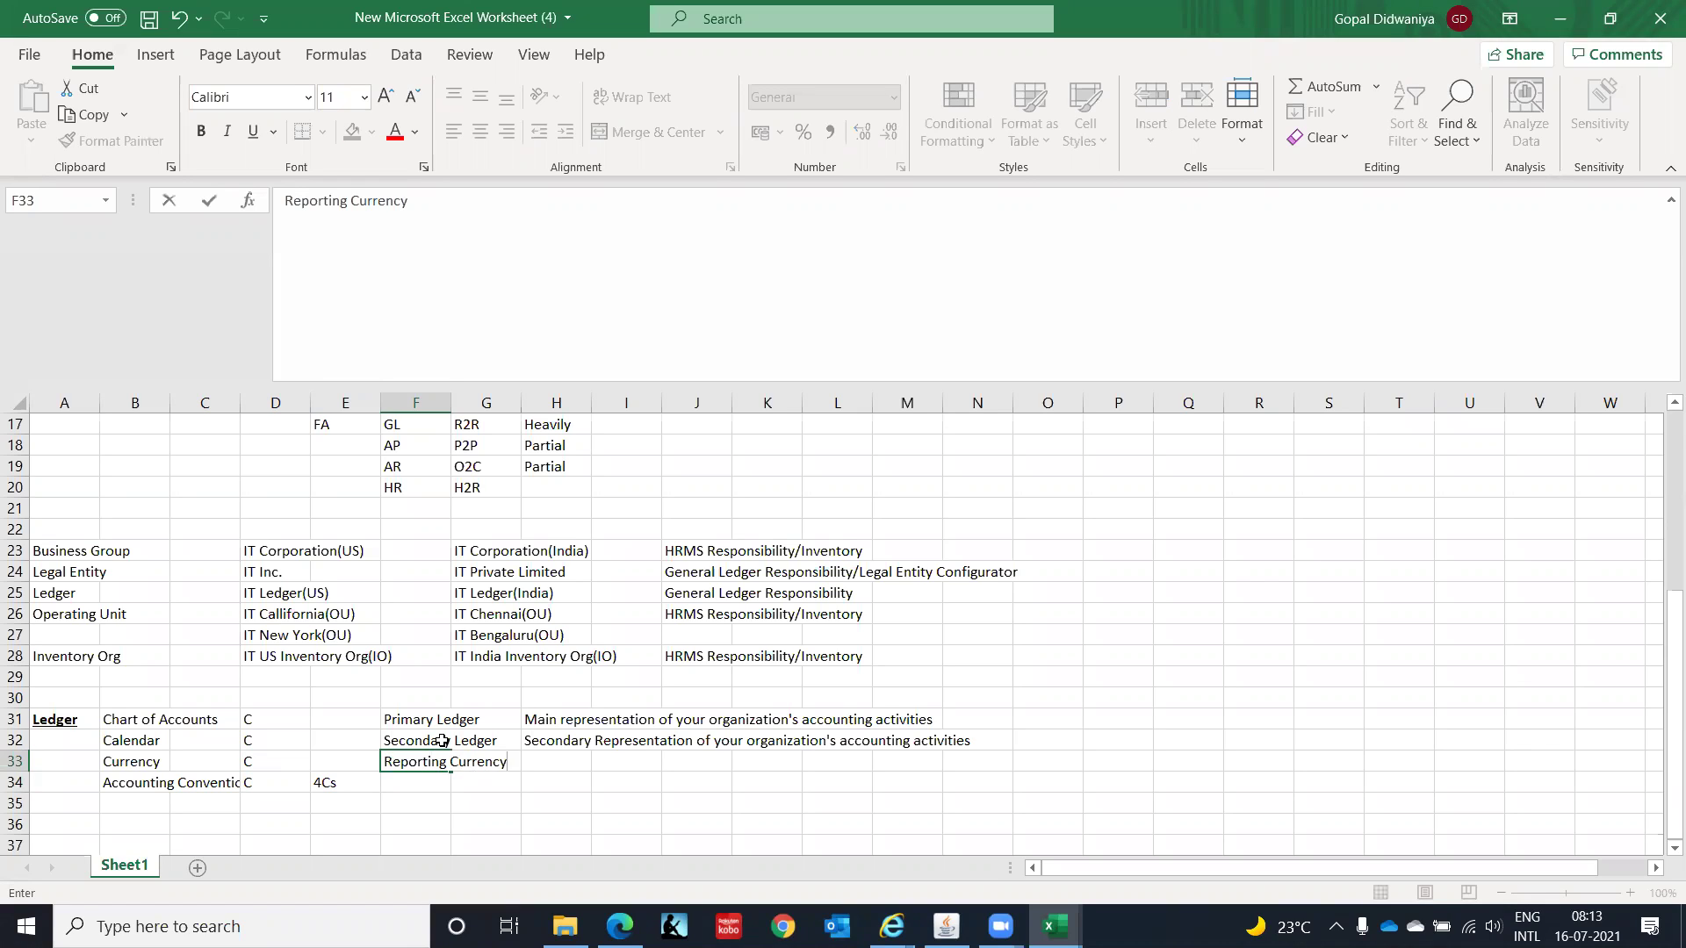
key("Return")
key("Up")
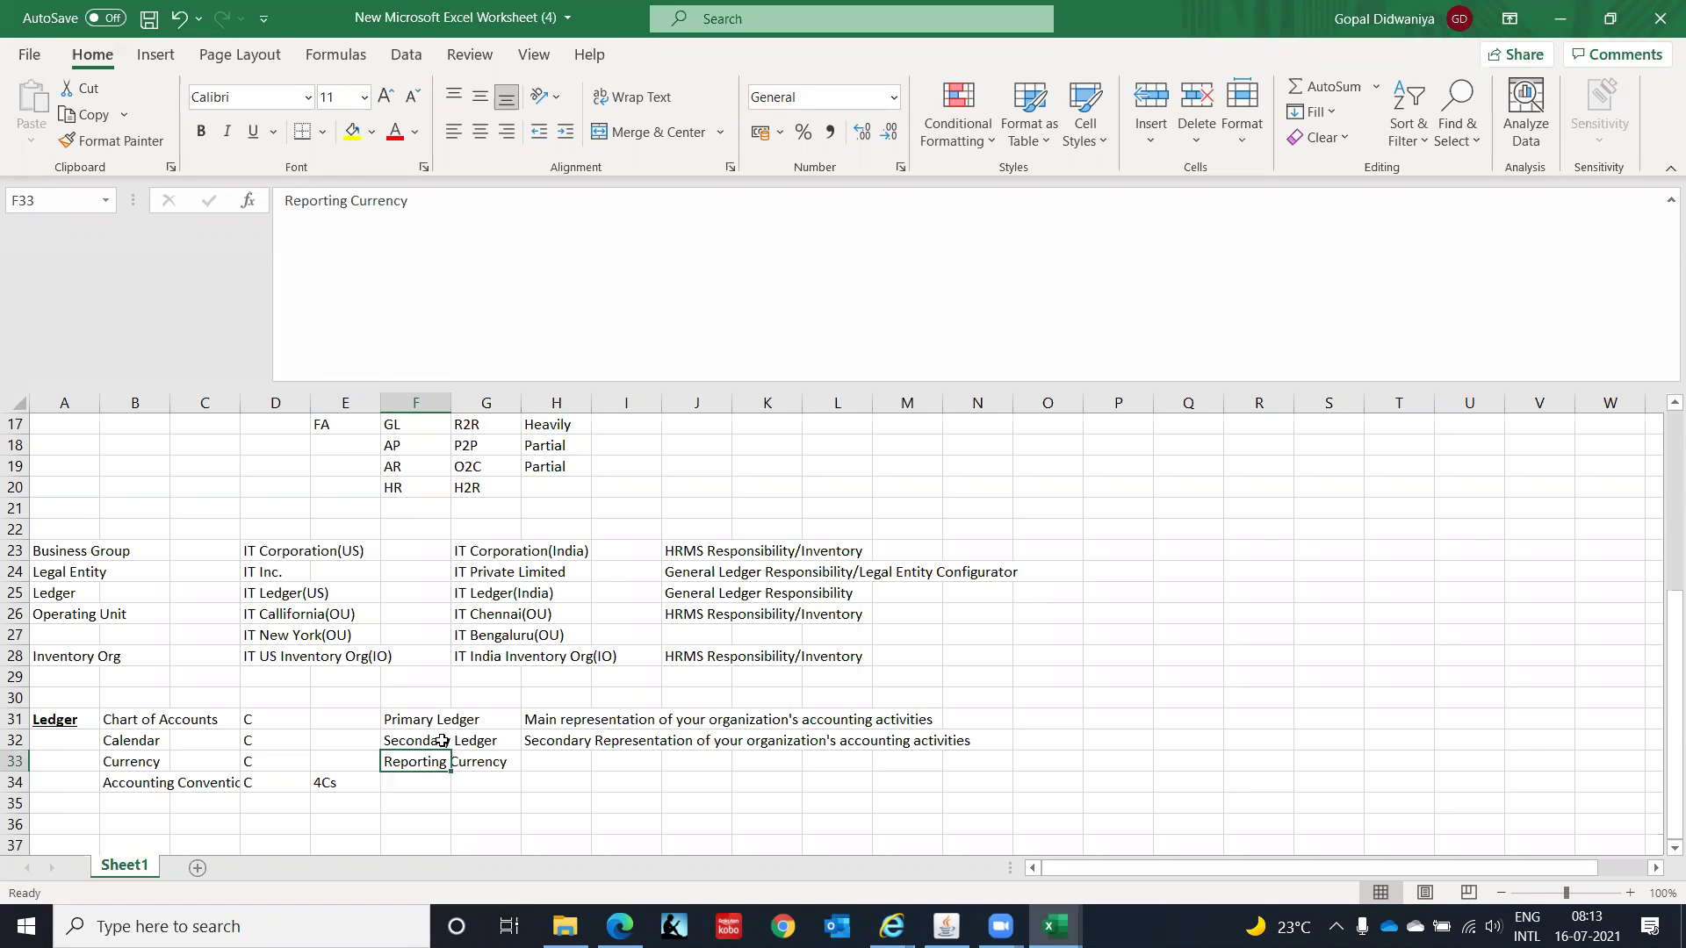
Step: Review the primary and secondary ledger labels, and highlight the ledger component block A31:D34
key("Up")
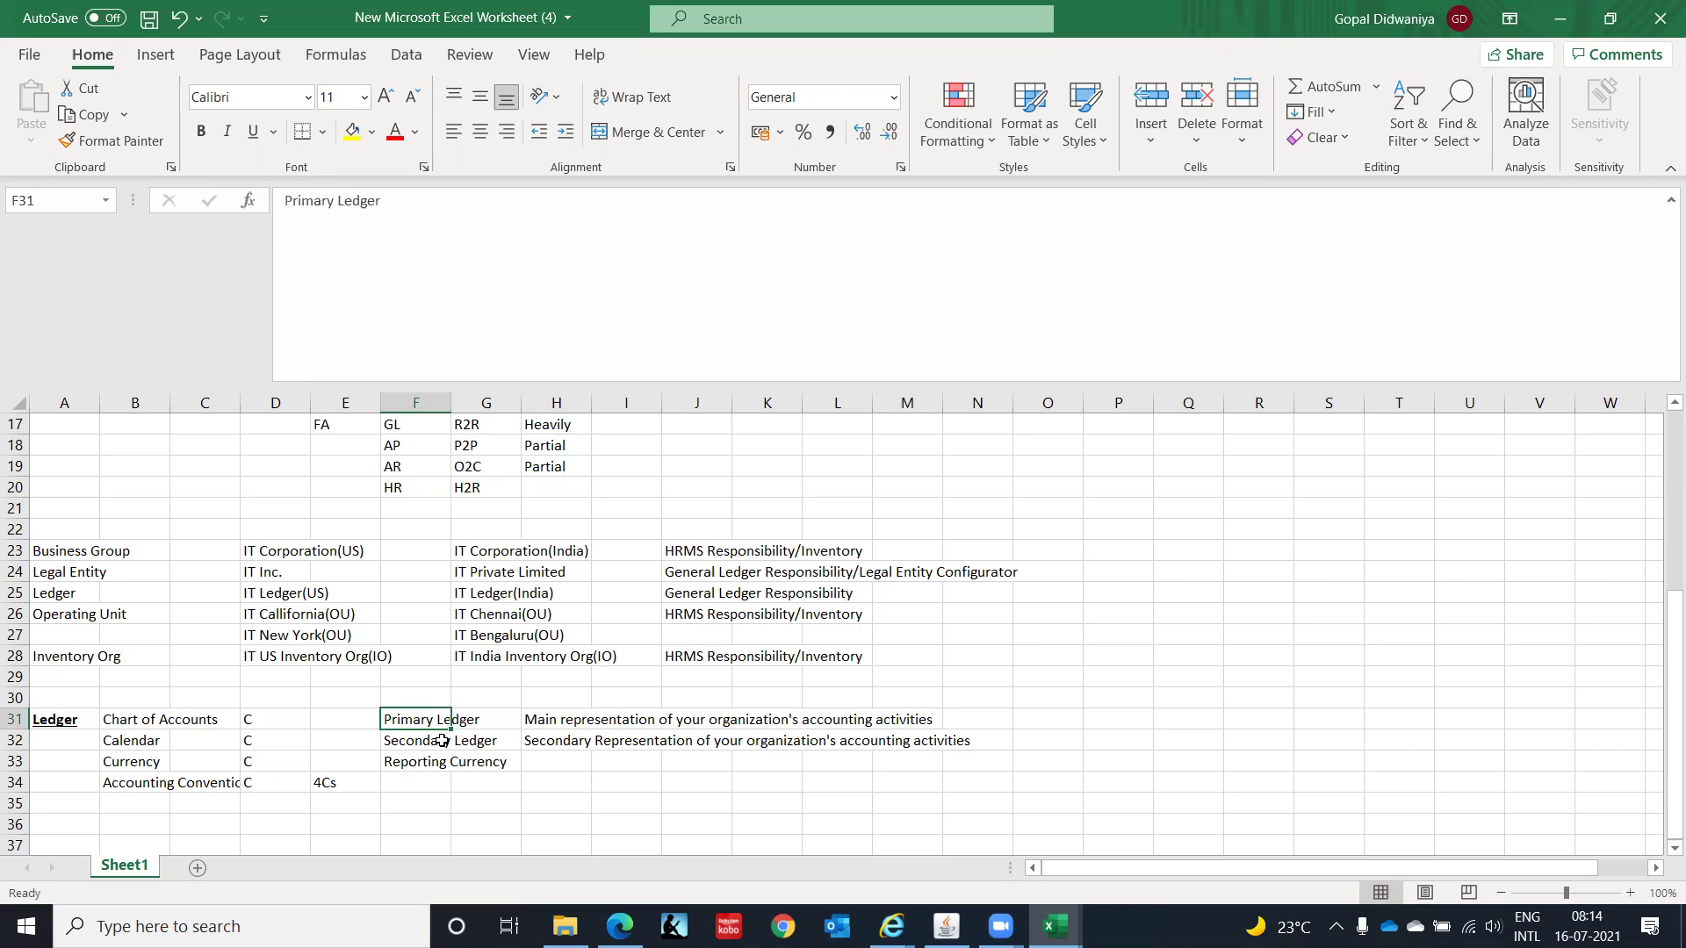
left_click(398, 743)
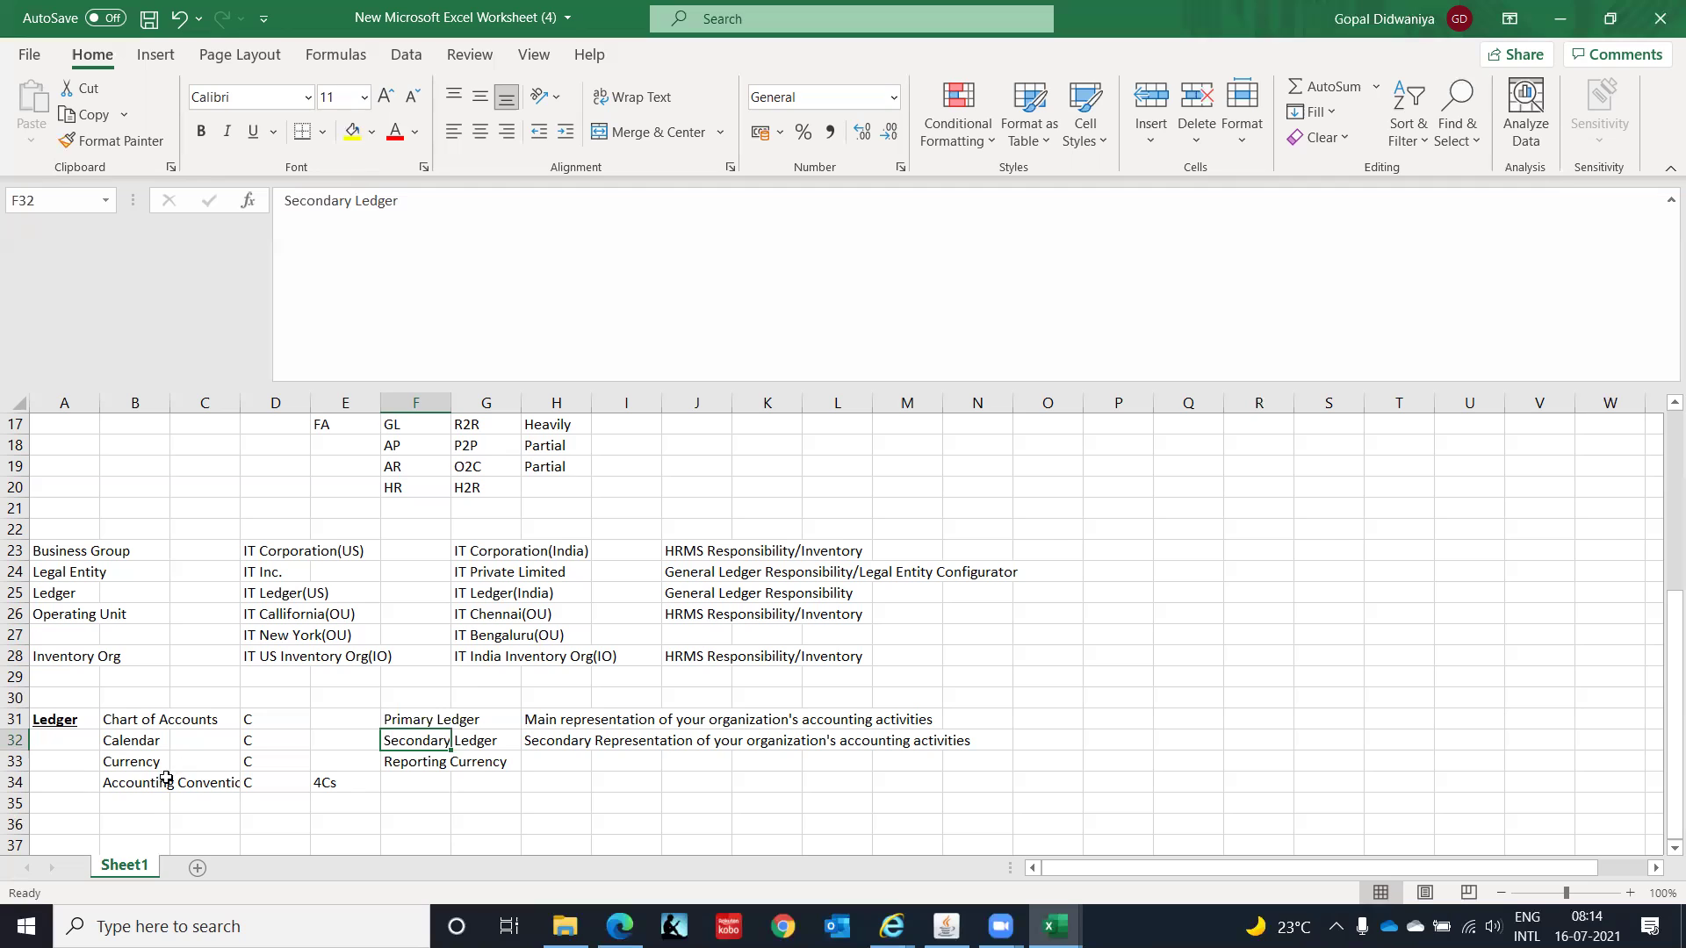
left_click(118, 780)
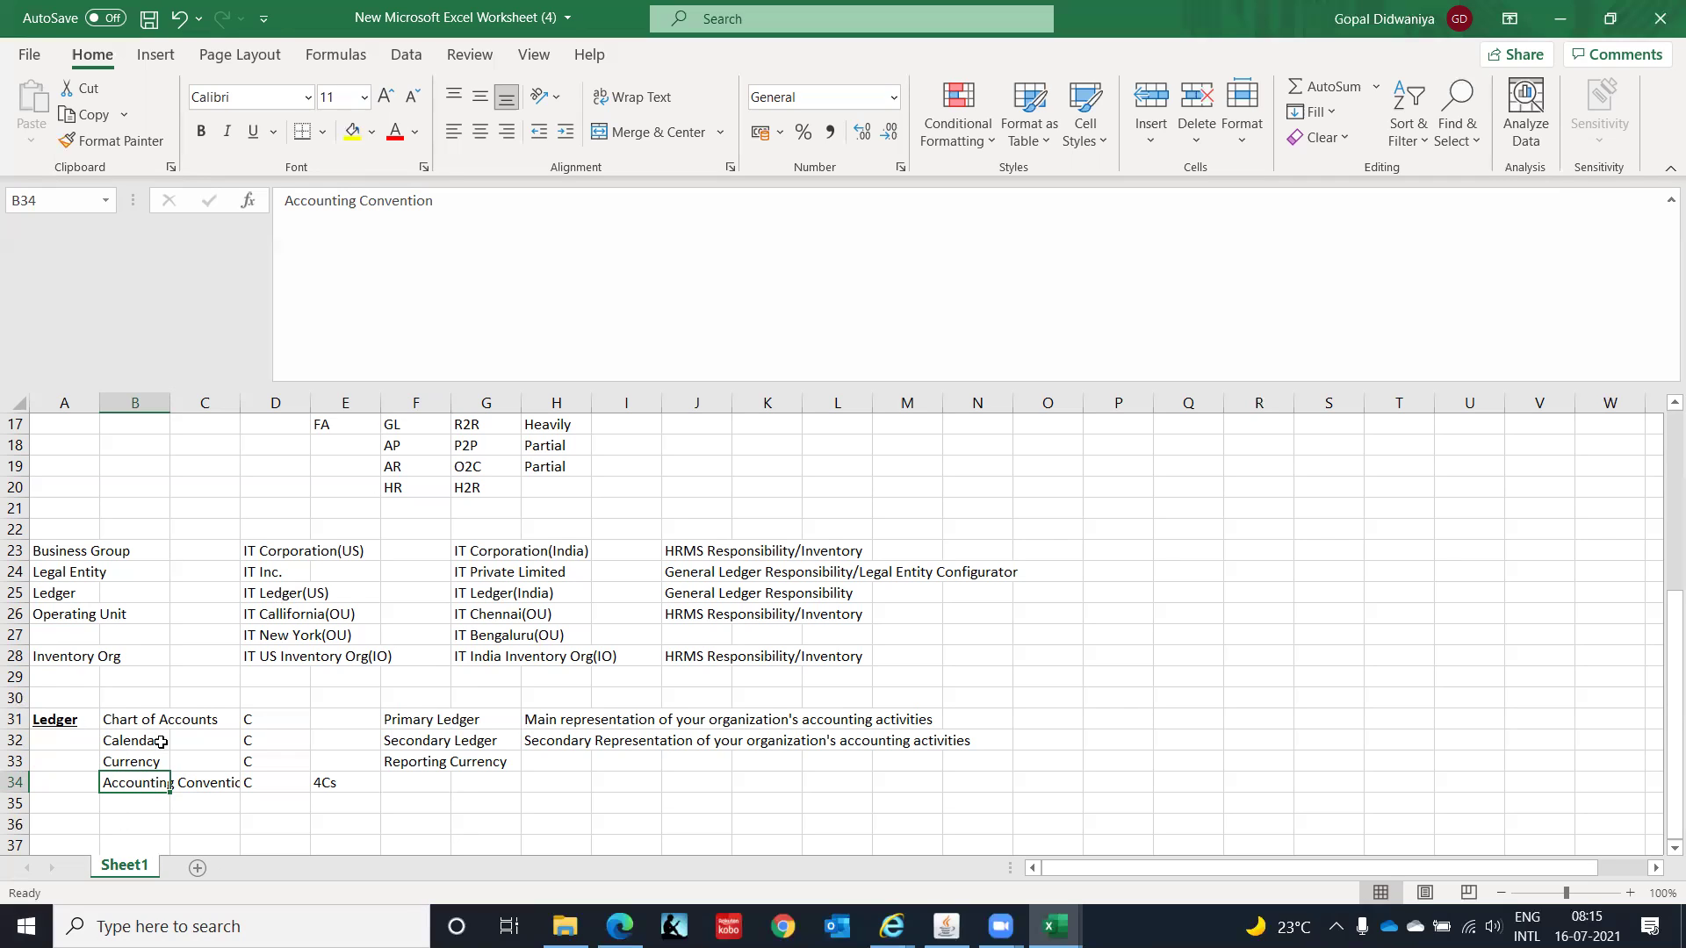
left_click_drag(68, 722, 239, 781)
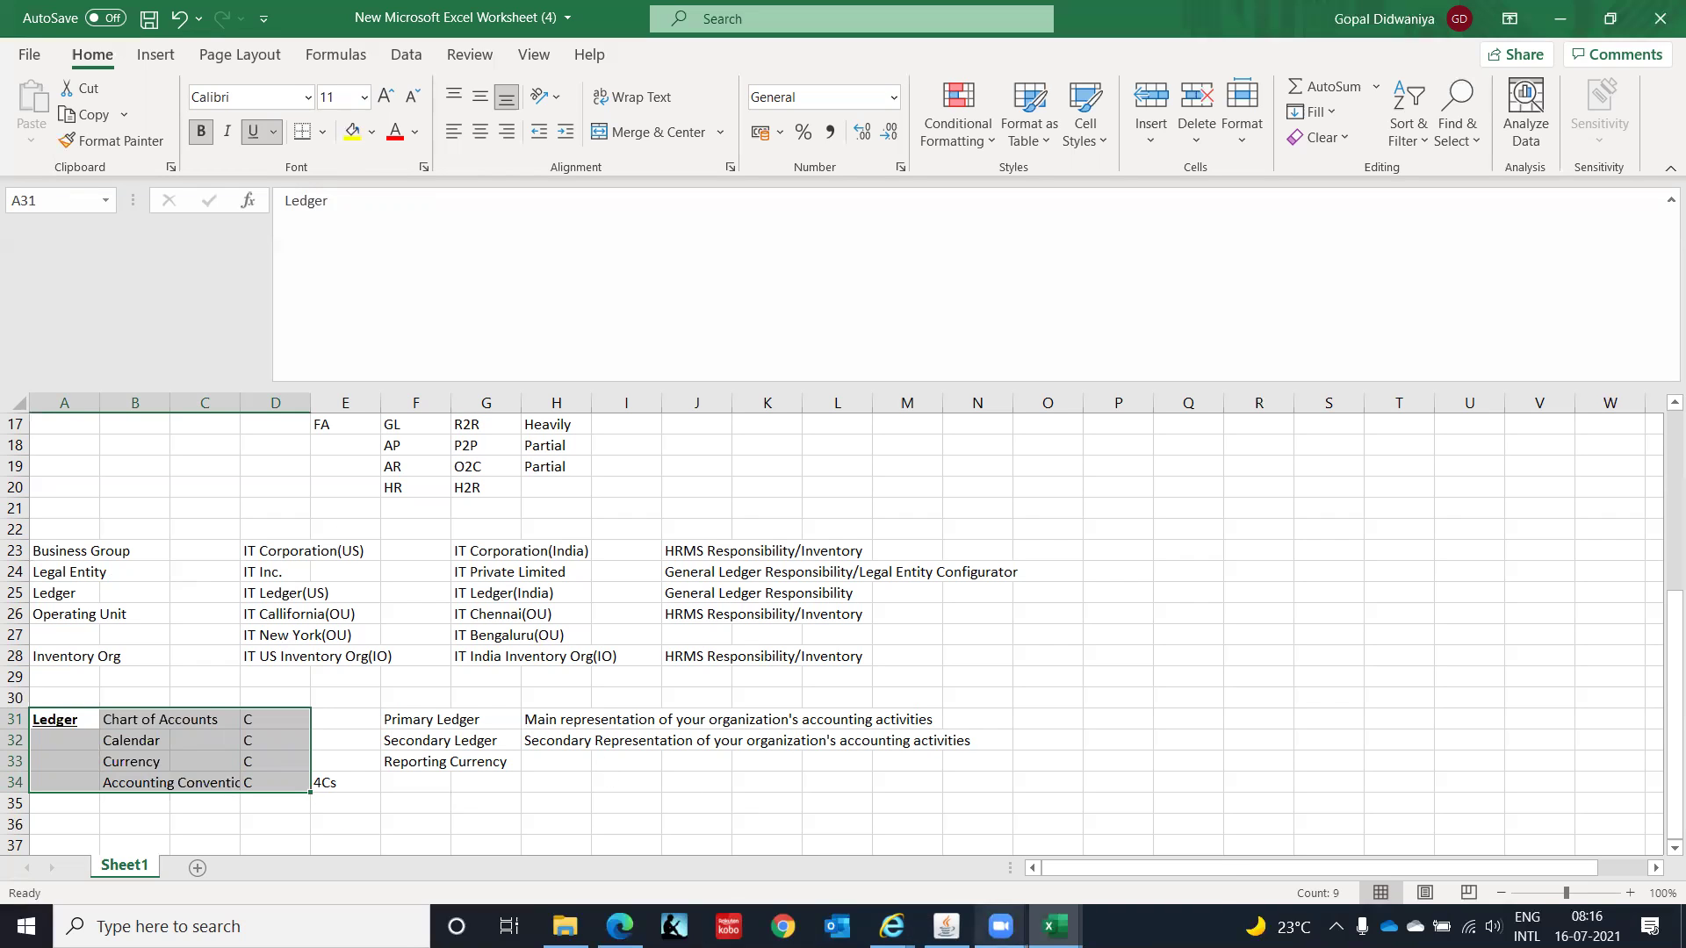
Step: Check the Legal Entities page in Oracle Accounting Setup Manager, and return to the New Microsoft Excel Worksheet workbook
mouse_move(1001, 926)
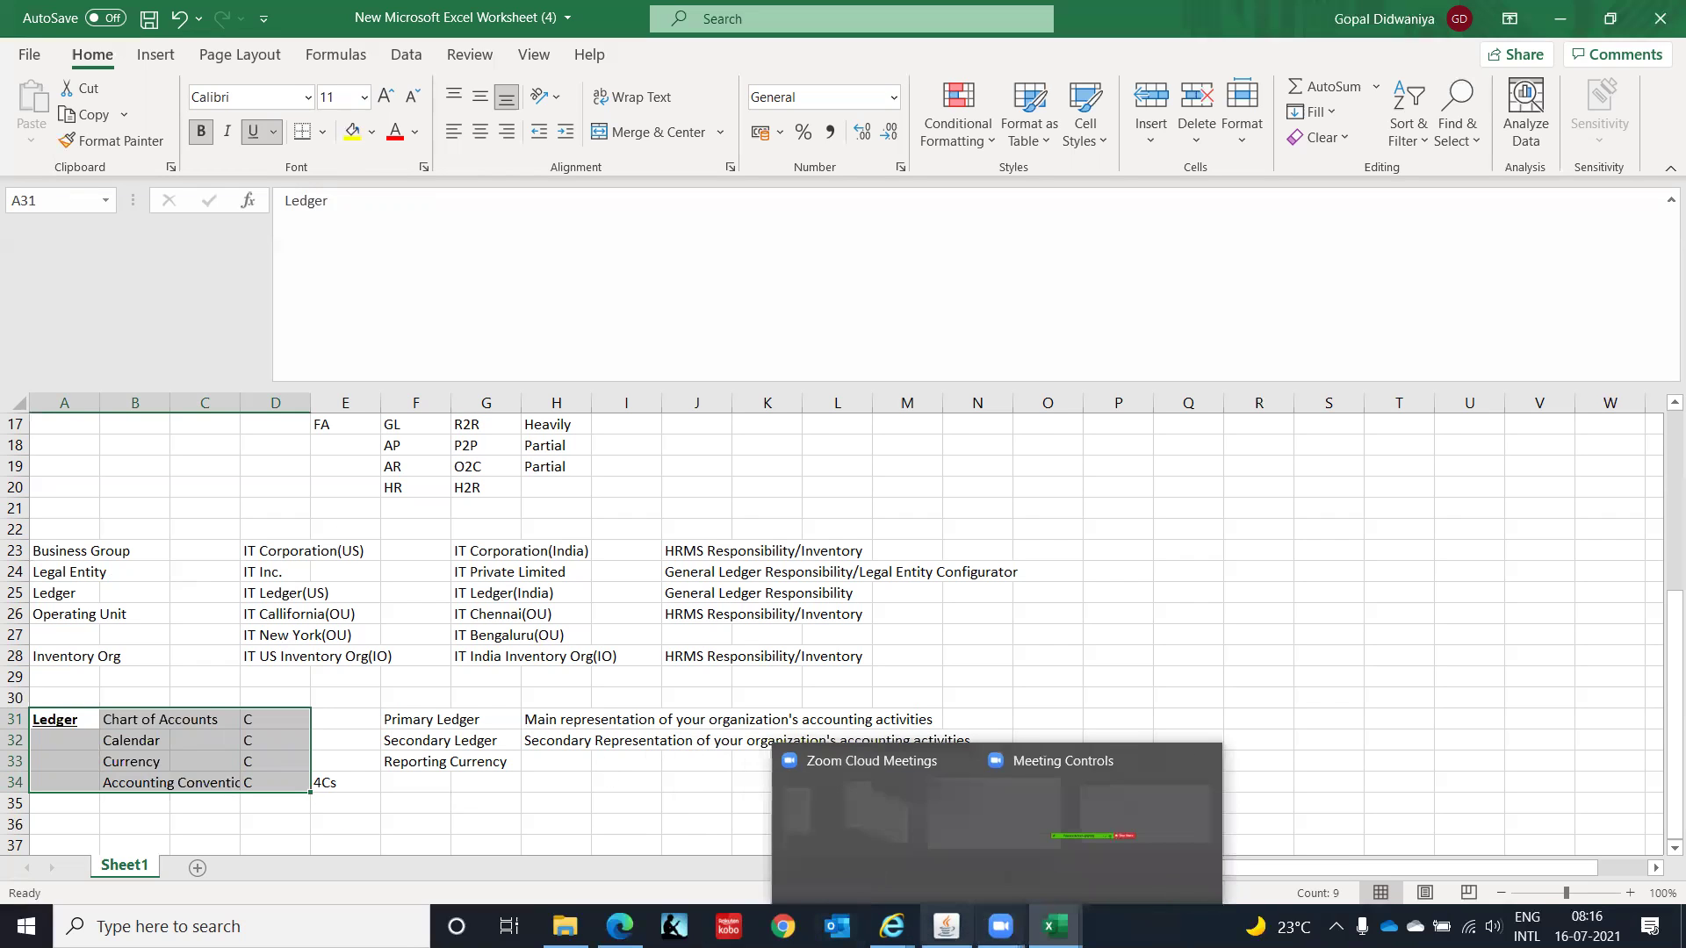
left_click(945, 926)
mouse_move(891, 926)
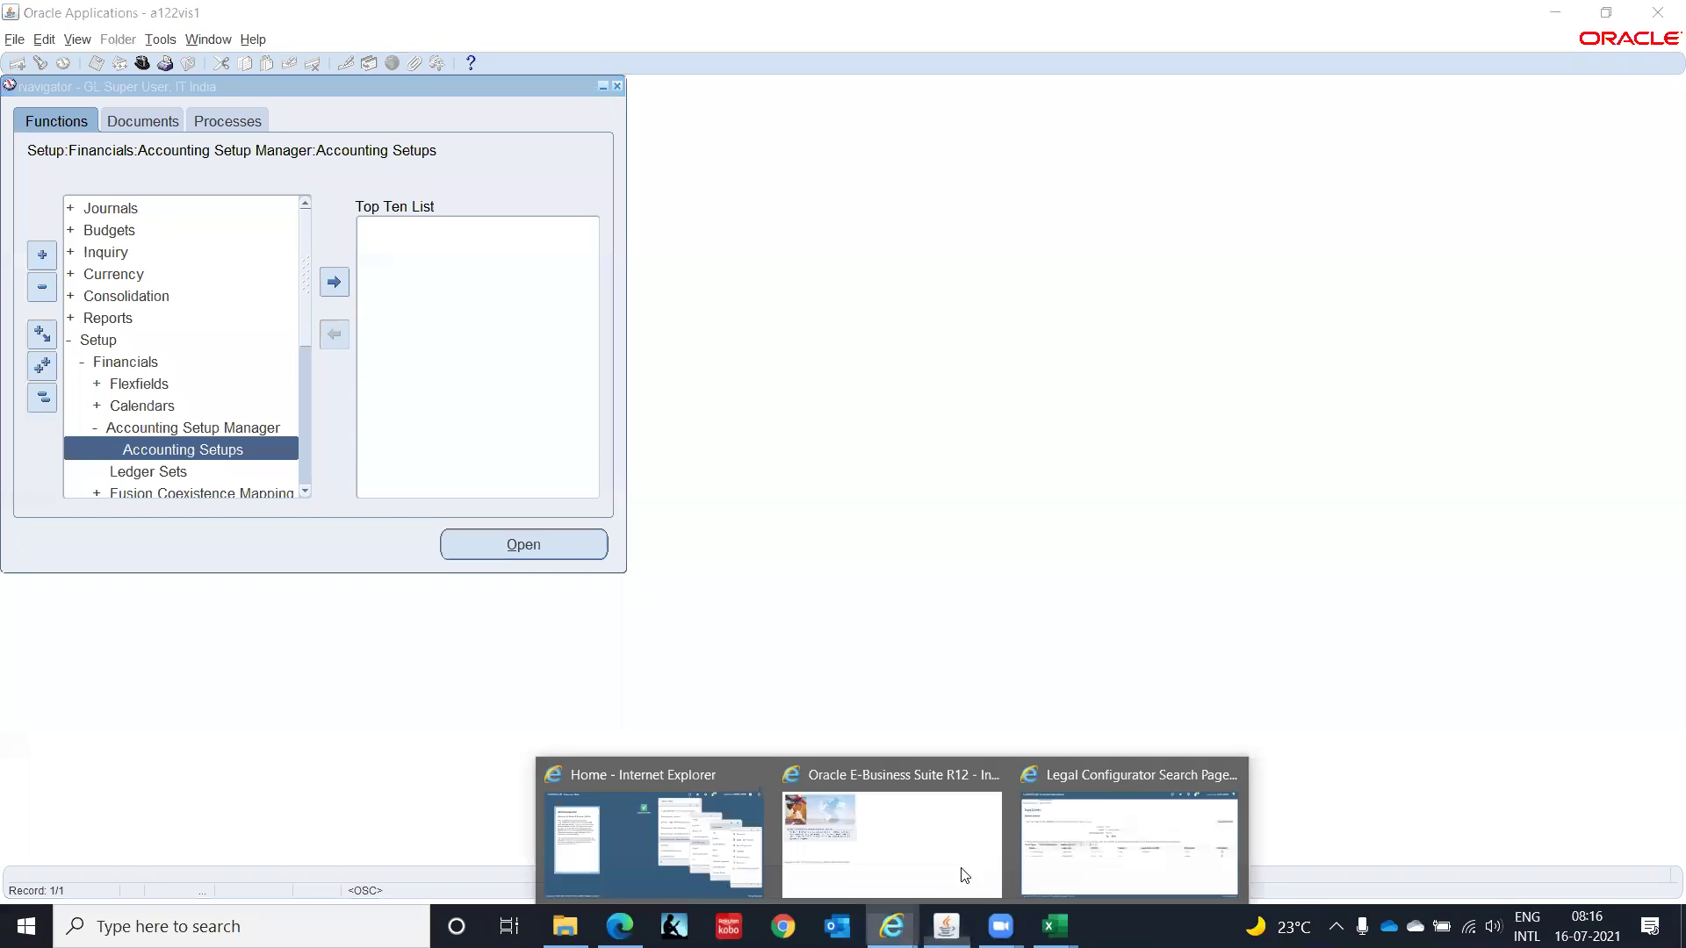
left_click(1064, 841)
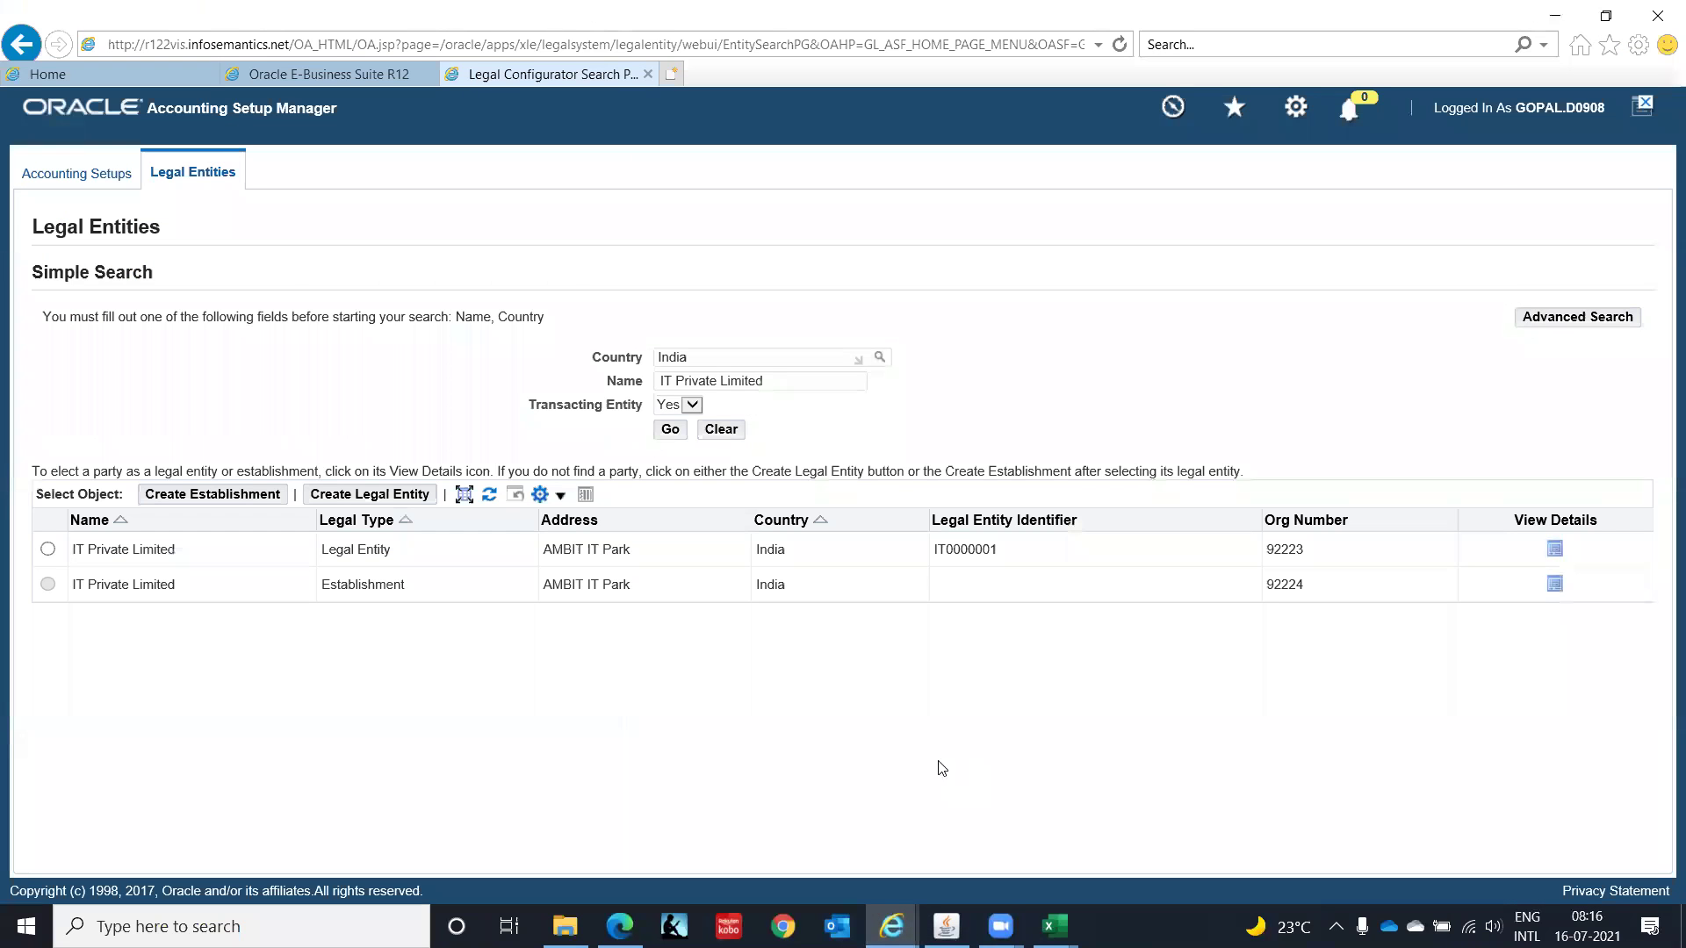
left_click(1551, 21)
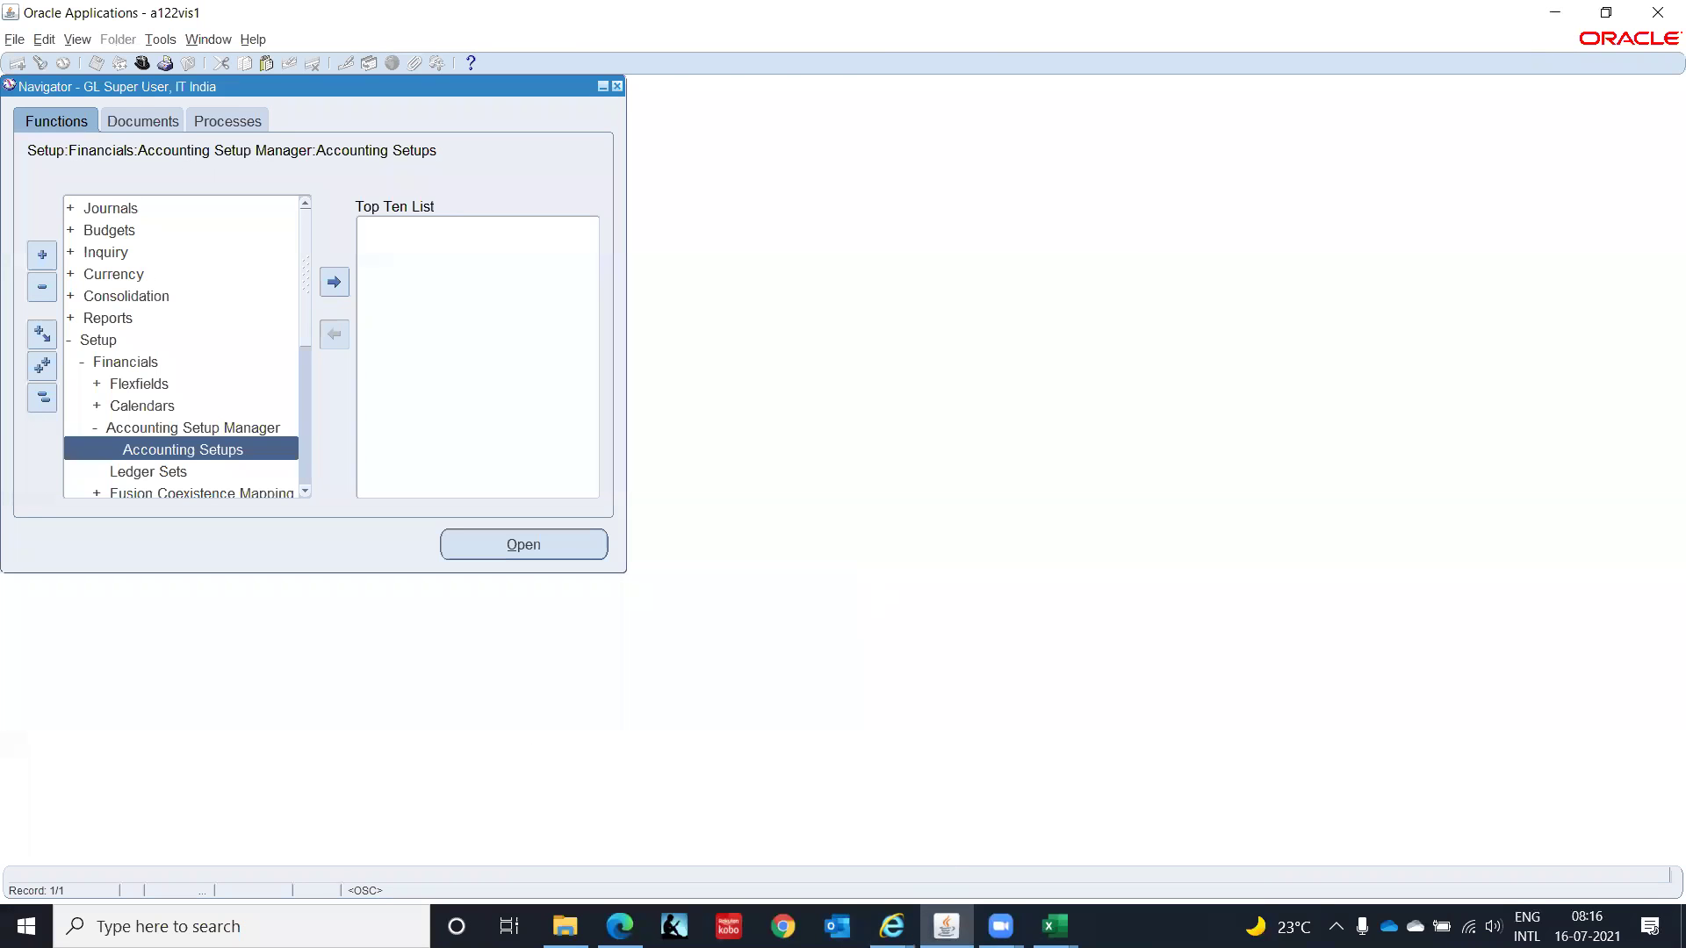
left_click(1053, 926)
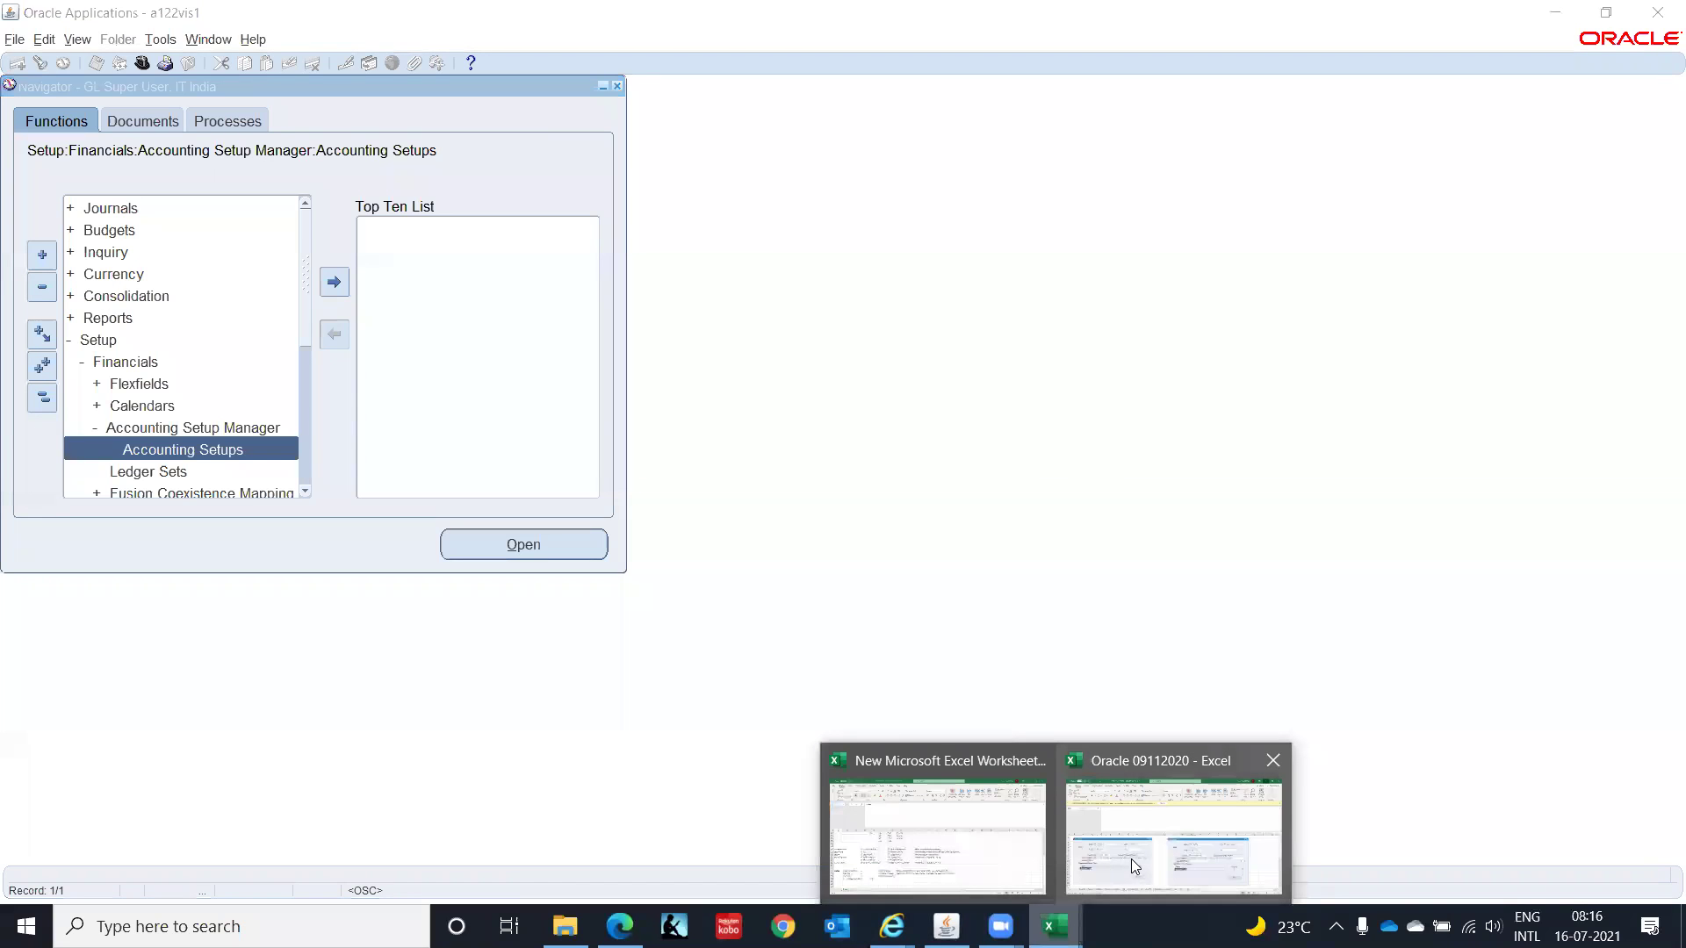
left_click(953, 869)
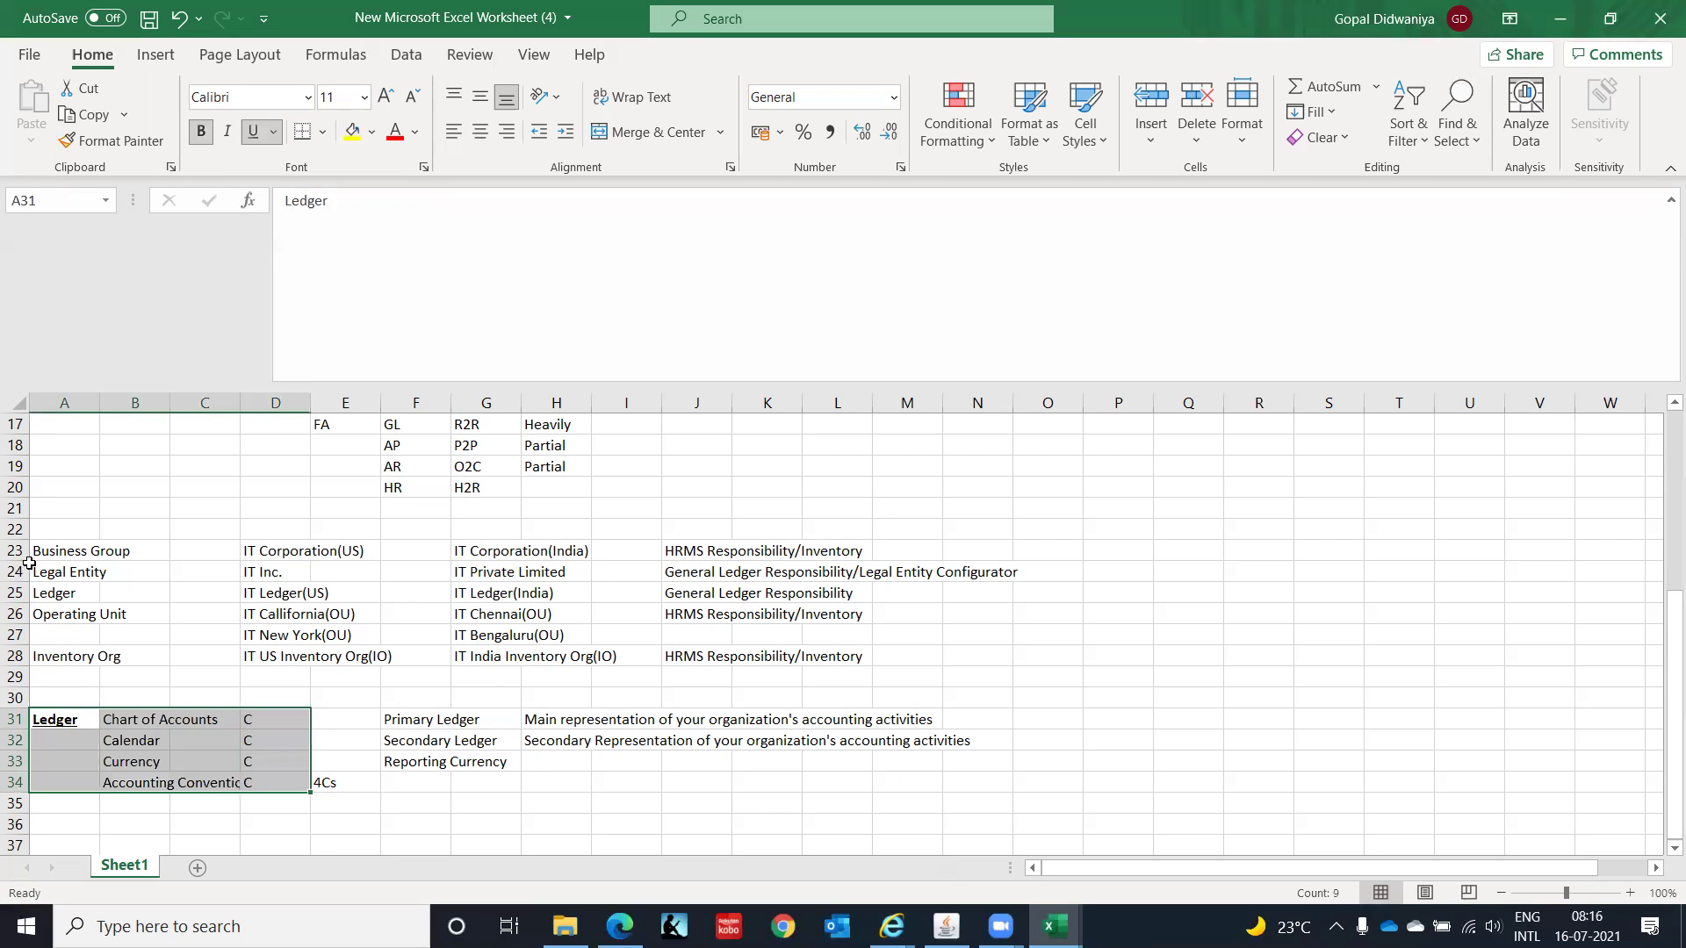